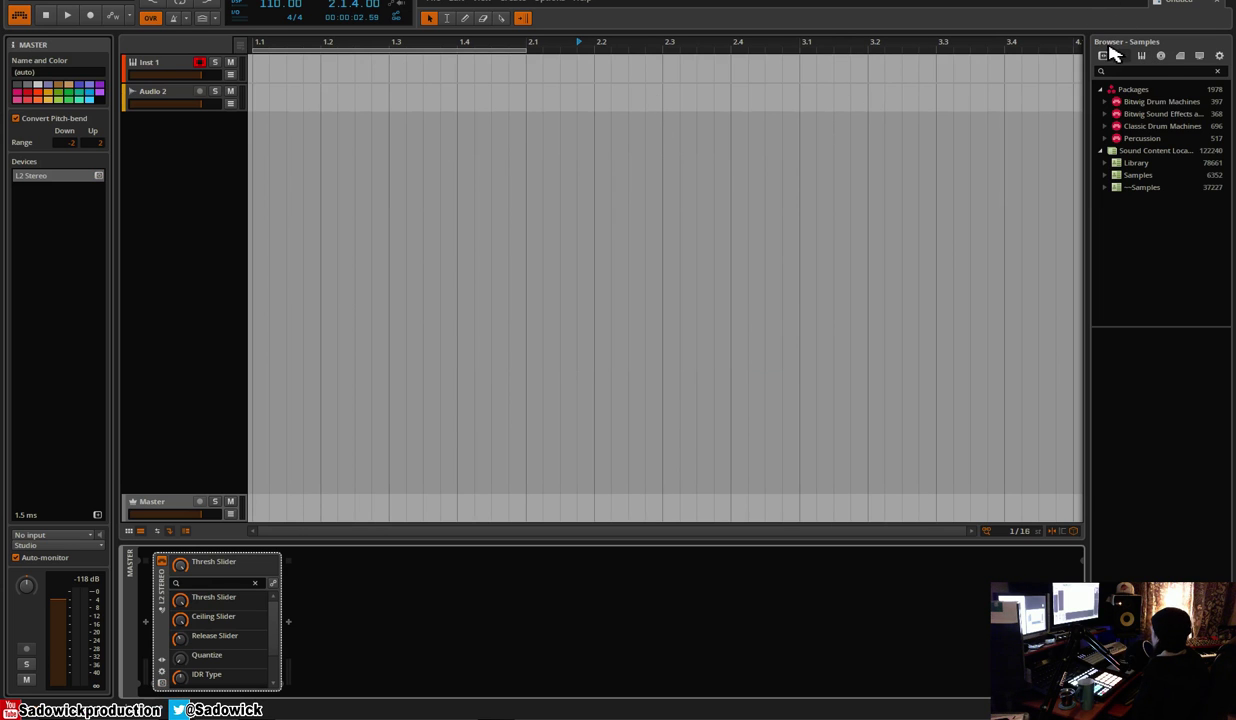
Expand the ~~Samples location in the sample browser and open its Vengeance Freakz folder
left_click(1112, 178)
left_click(1112, 178)
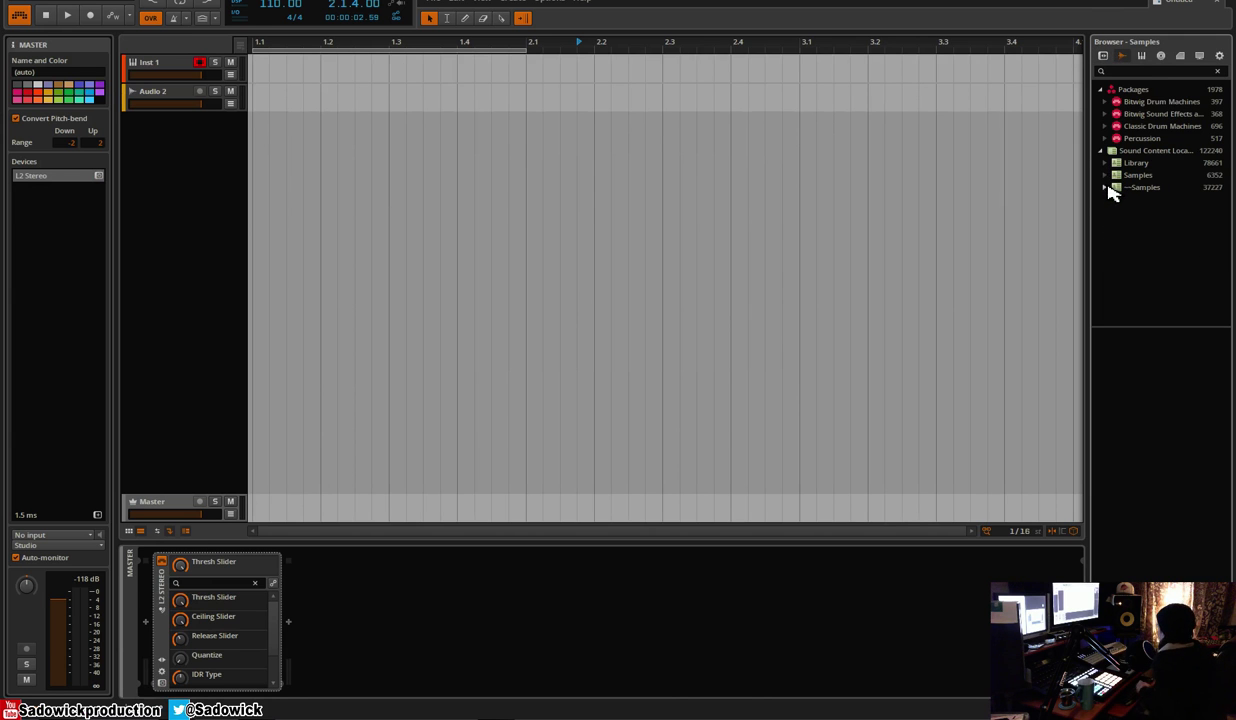
left_click(1108, 189)
scroll(1111, 197, "down", 10)
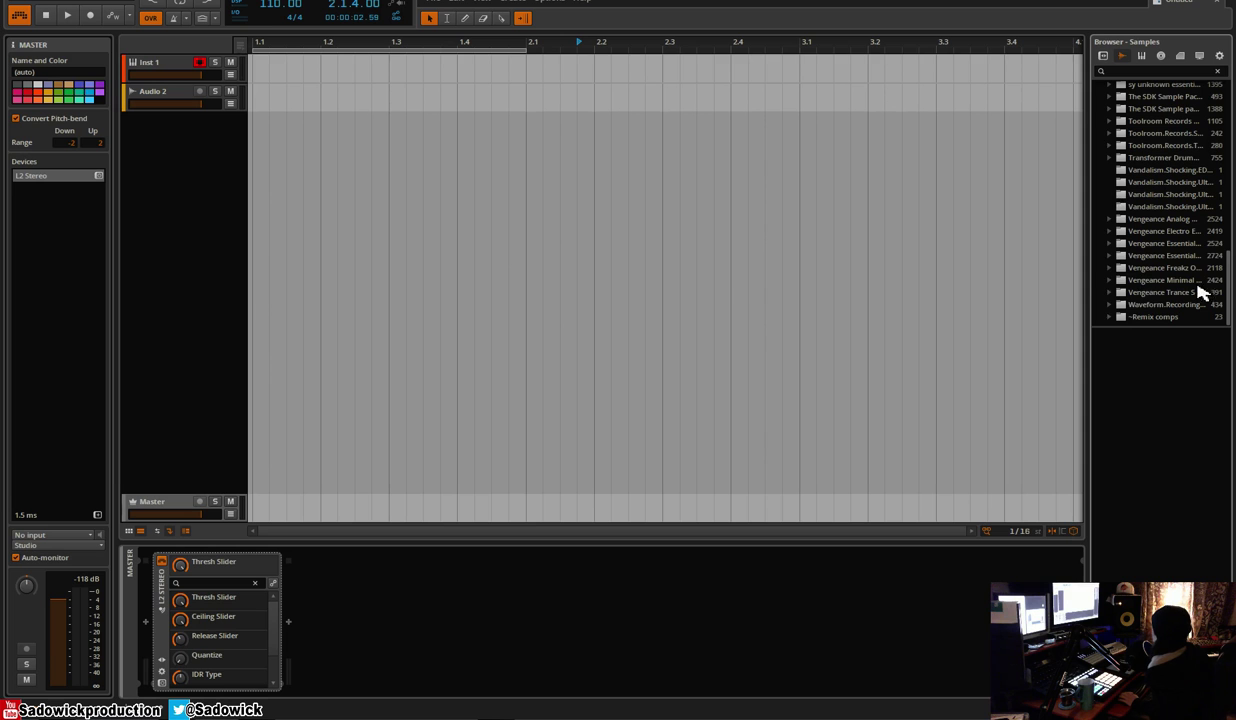
left_click(1109, 270)
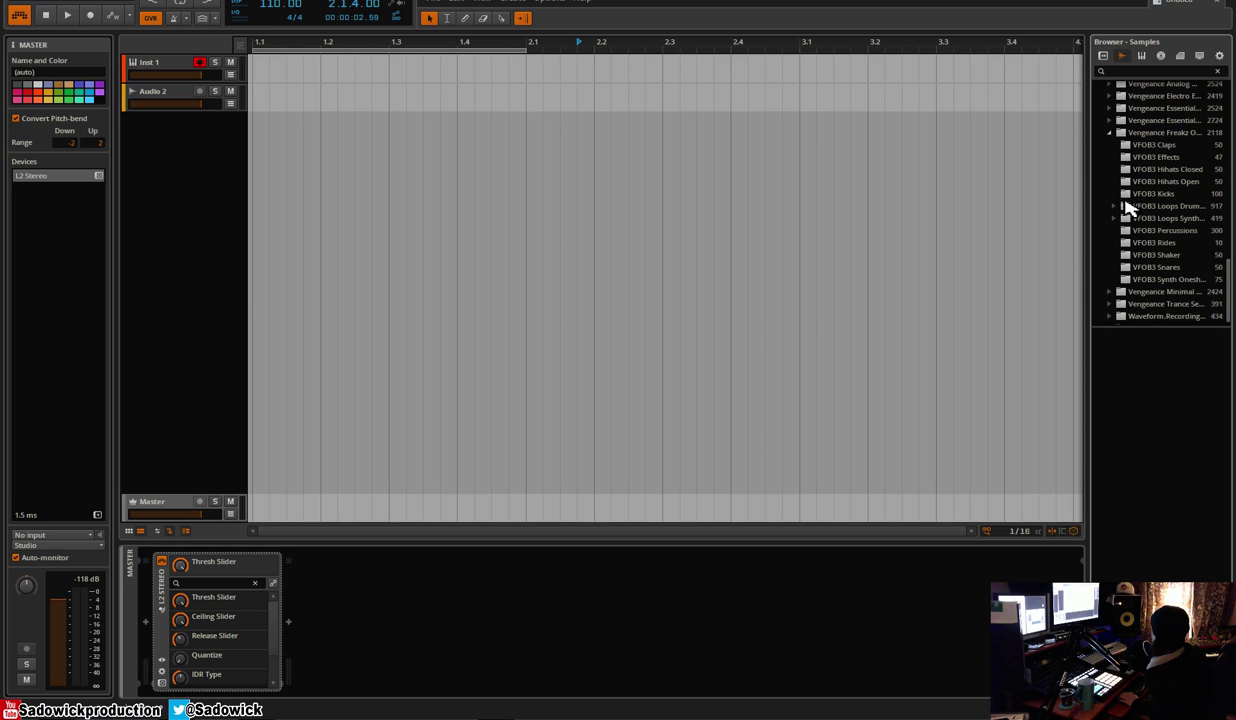
Add an audio track, create a one-bar clip at 1.1 on it, and open the clip in the detail editor
double_click(260, 66)
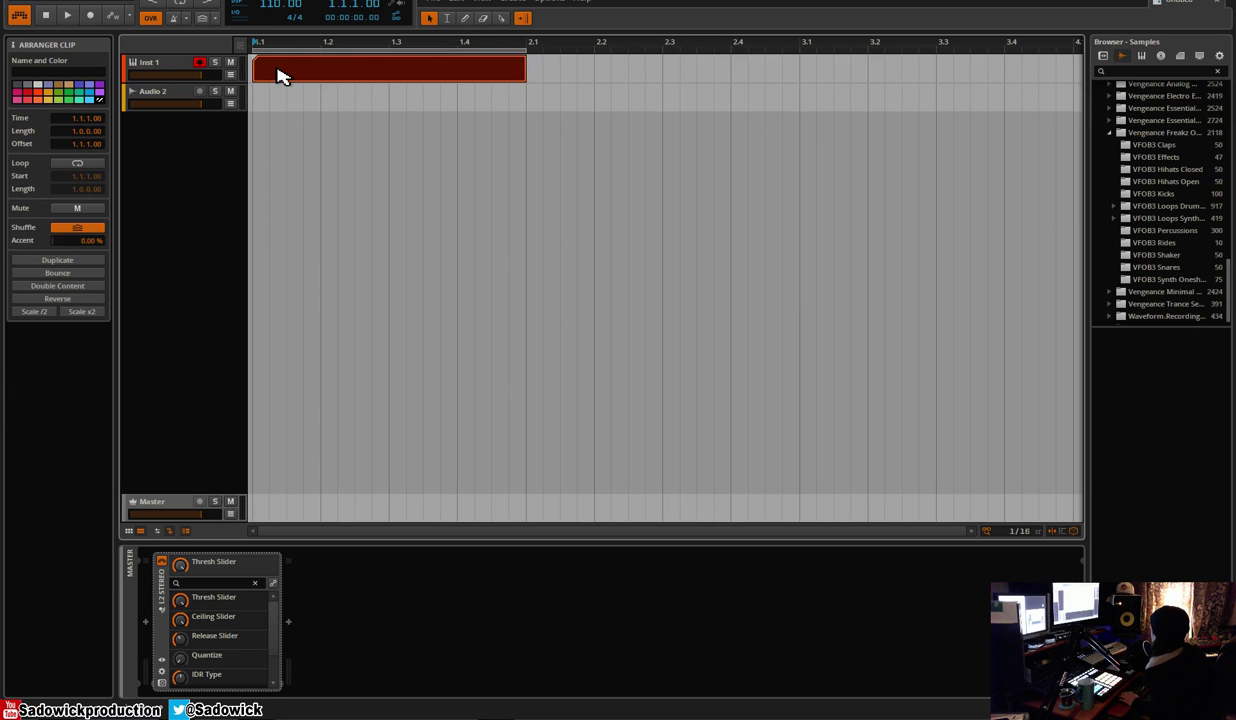
key("Delete")
right_click(199, 146)
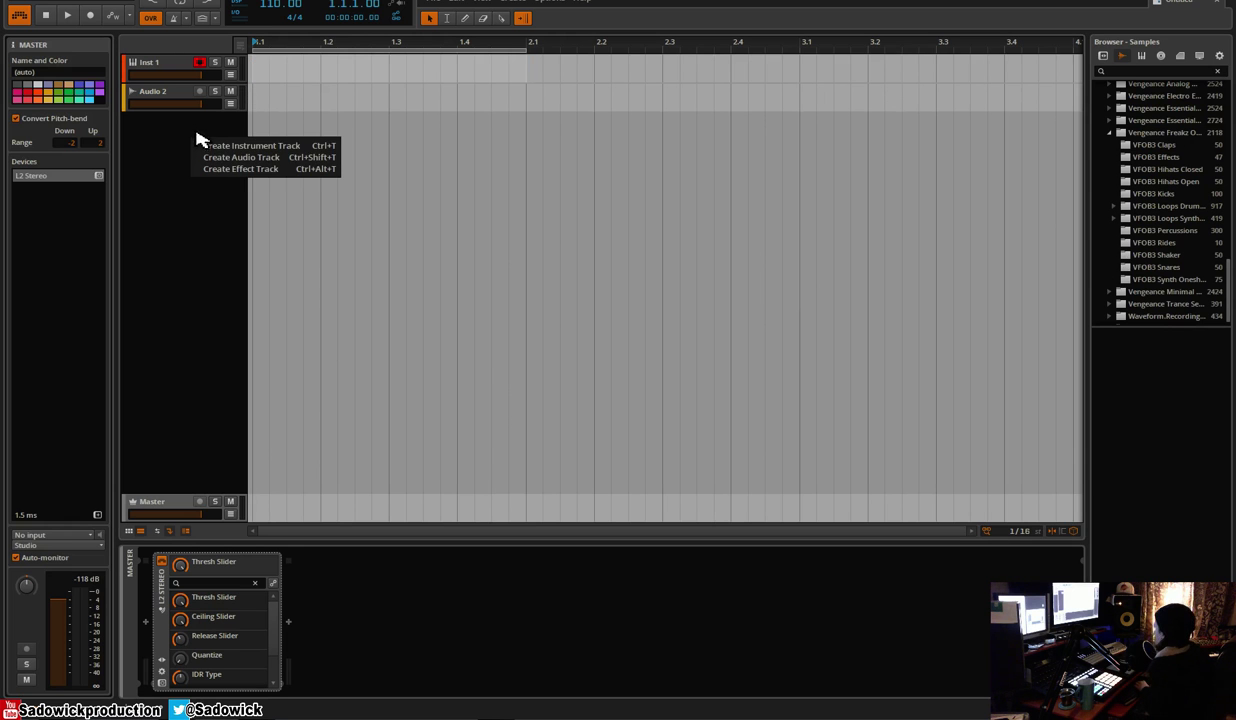
left_click(240, 157)
double_click(260, 128)
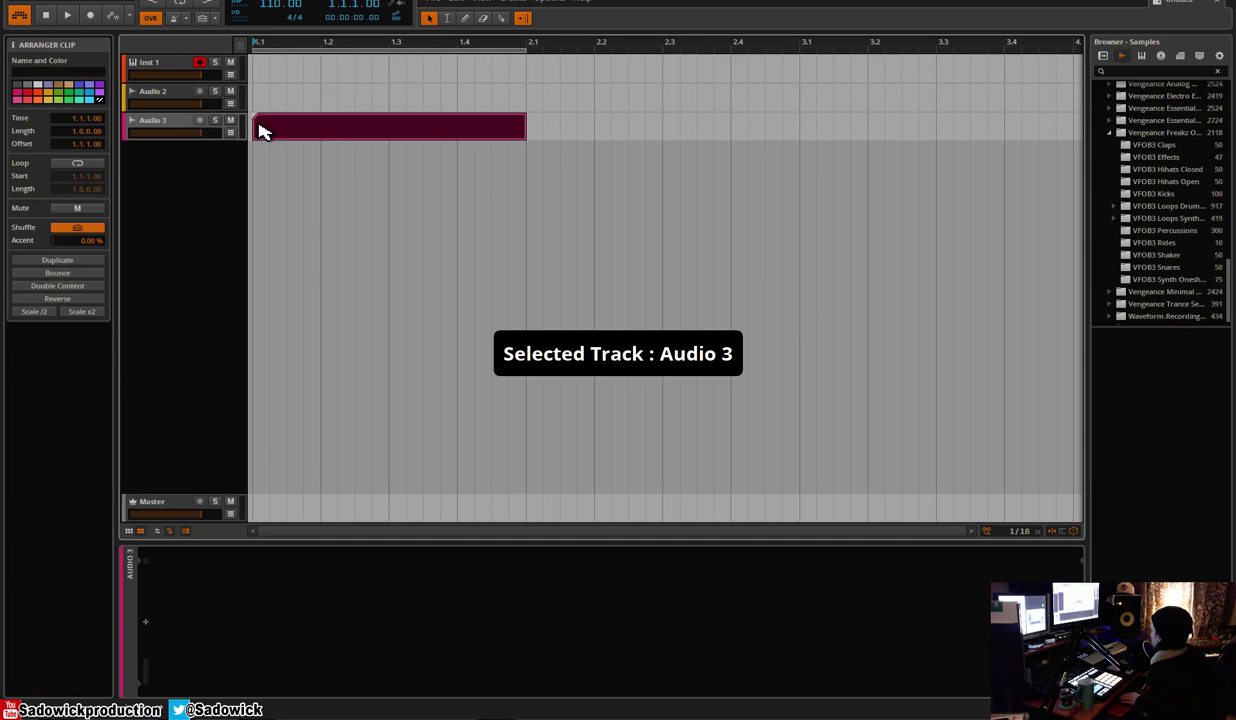
double_click(320, 133)
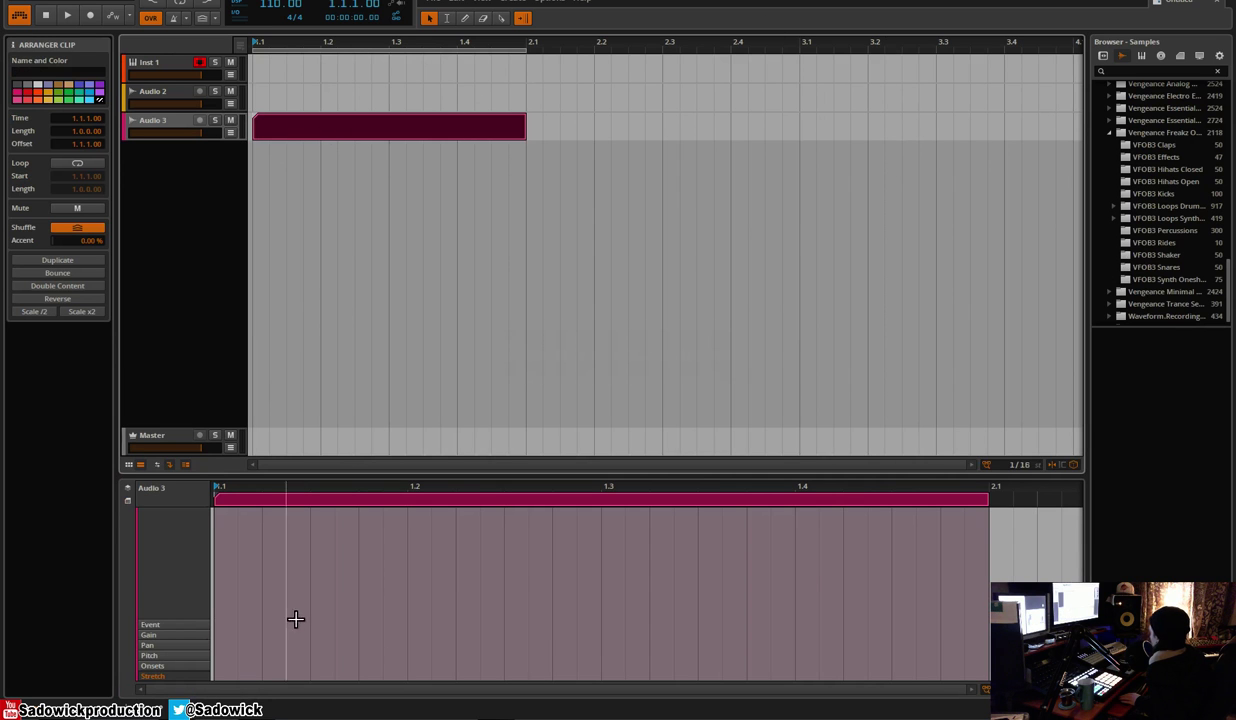
left_click(150, 624)
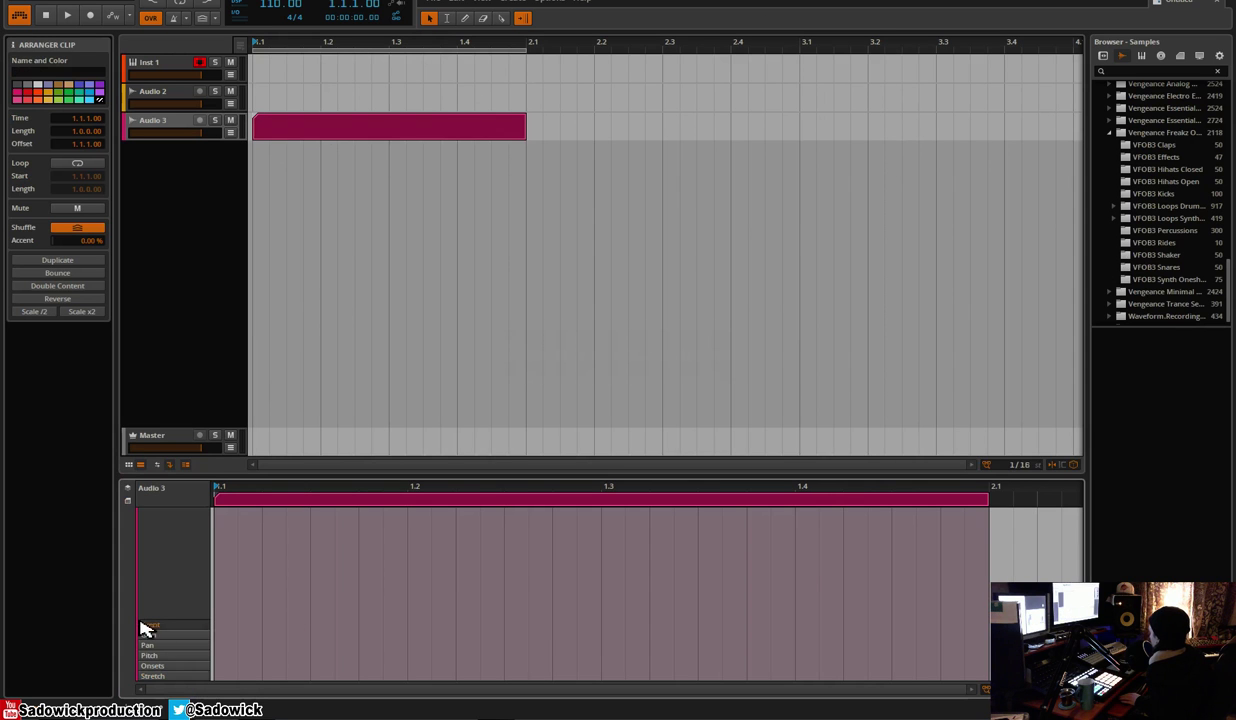
Audition samples in the VFOB3 Kicks folder between Kick 077 and Kick 081
left_click(1128, 195)
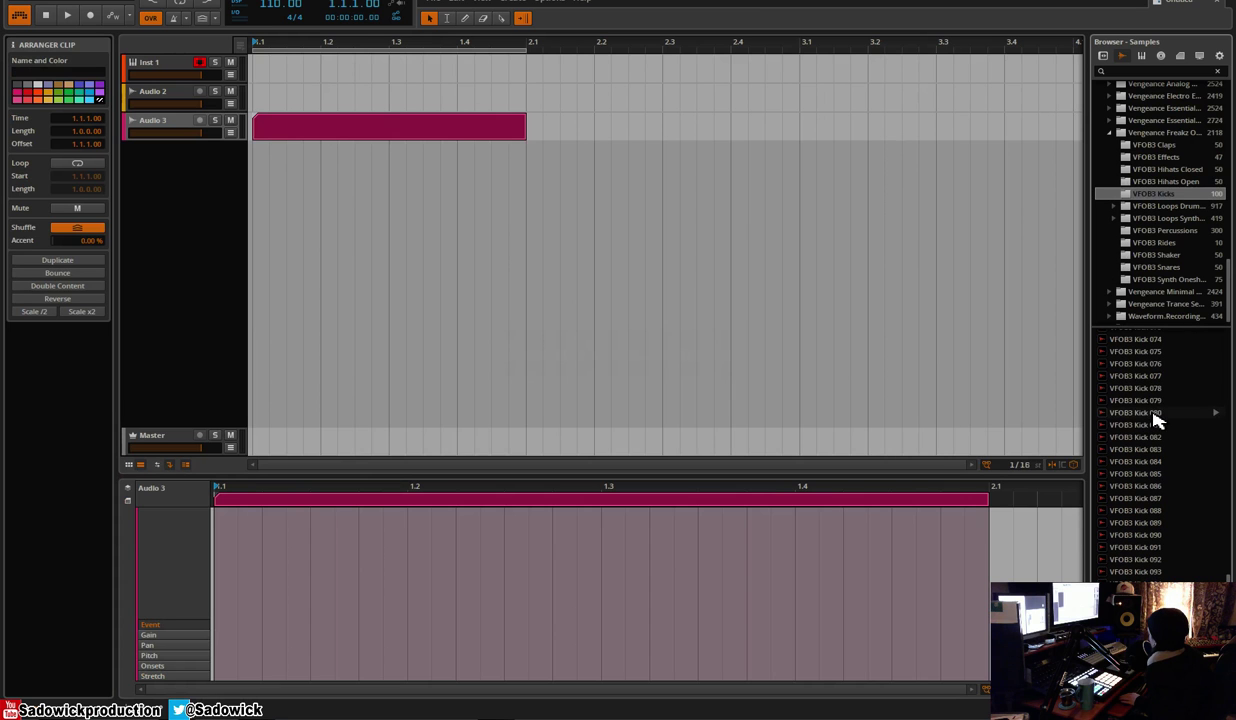
left_click(1155, 414)
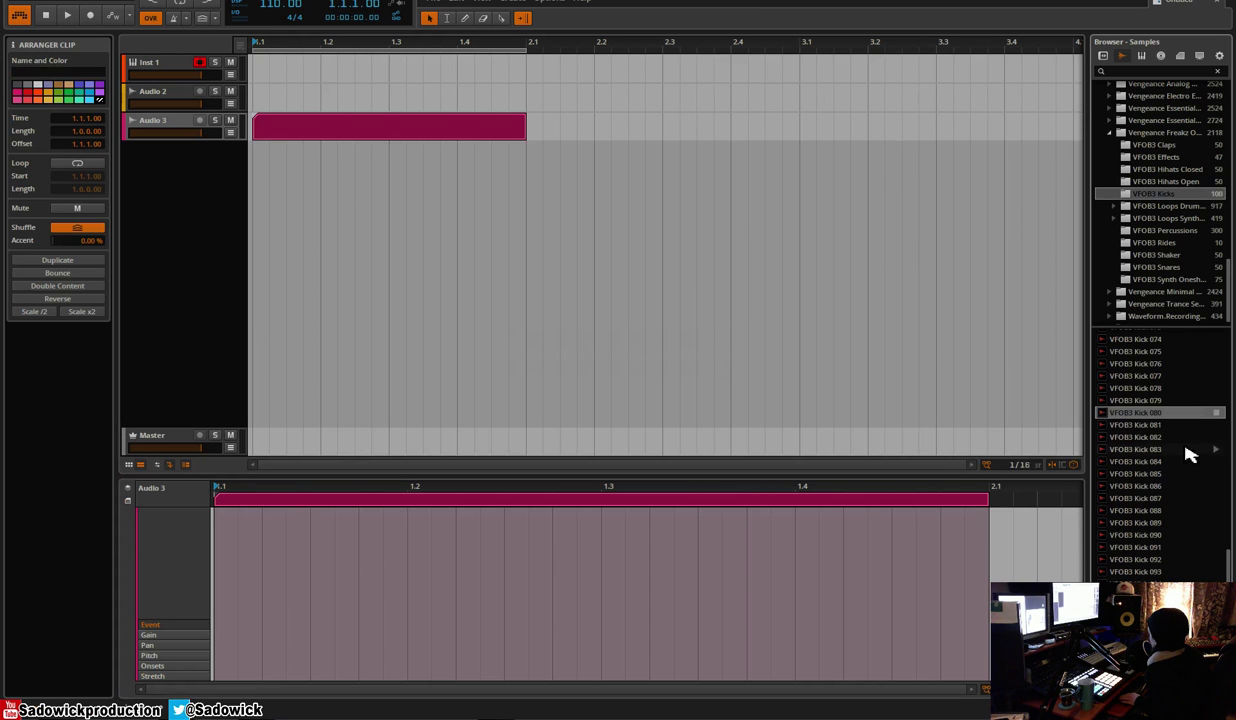
left_click(1168, 424)
left_click(1158, 413)
left_click(1151, 400)
left_click(1152, 376)
left_click(1146, 390)
Place VFOB3 Kick 078 at the start of the Audio 3 clip in the Stretch view
left_click_drag(1148, 395, 258, 518)
key("Delete")
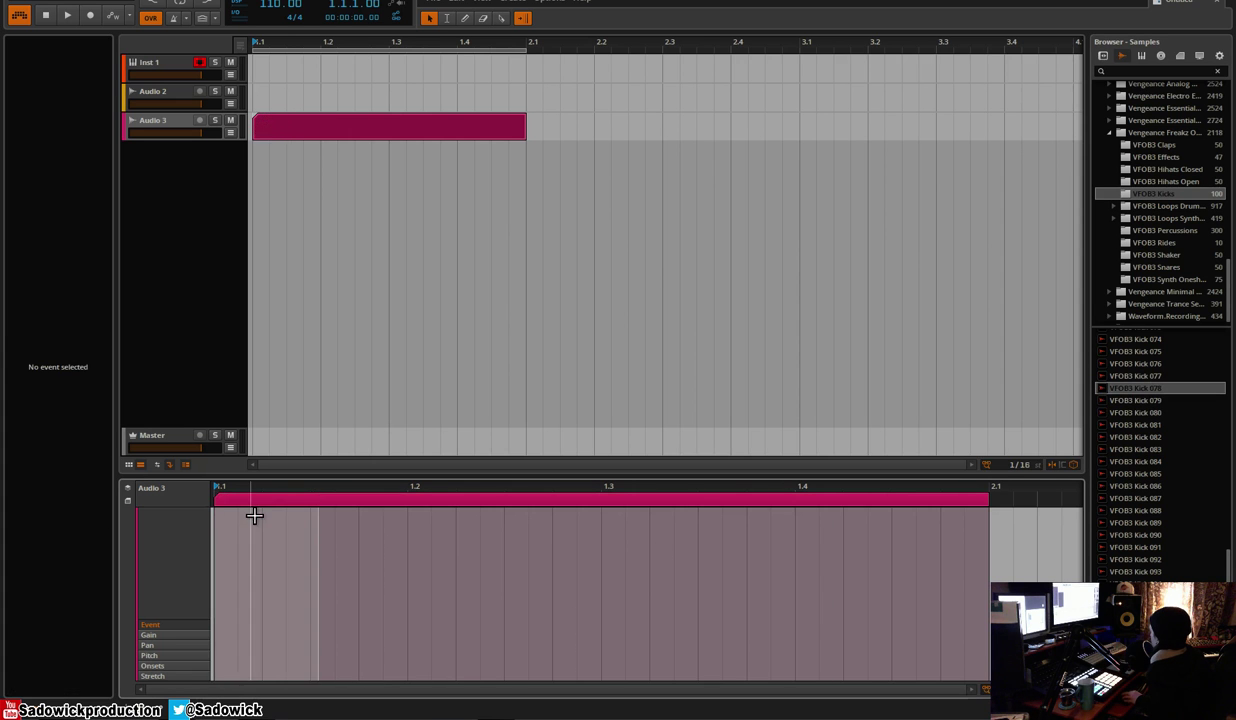
left_click(152, 677)
left_click_drag(1160, 389, 216, 588)
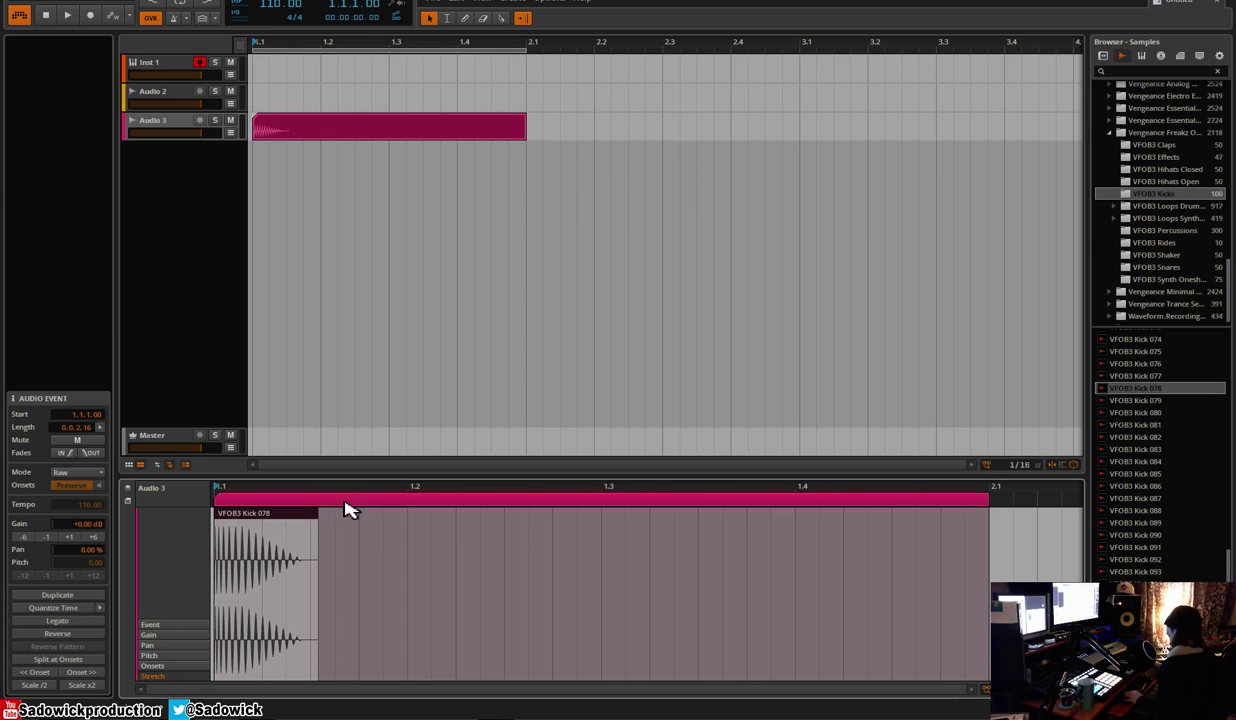
Duplicate the kick by one beat so it also plays at 1.2, 1.3 and 1.4
left_click_drag(407, 524, 226, 514)
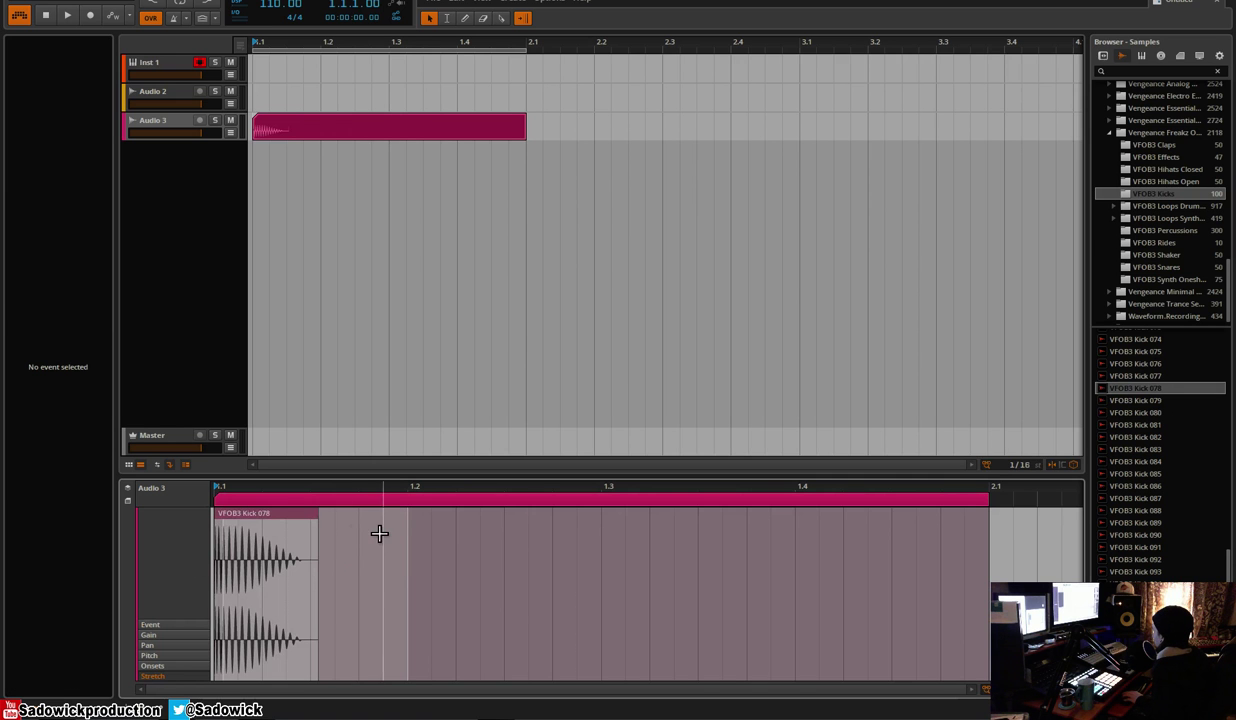
left_click(267, 501)
left_click(264, 513)
key("ctrl+d")
left_click_drag(382, 514, 478, 513)
left_click_drag(611, 516, 440, 547)
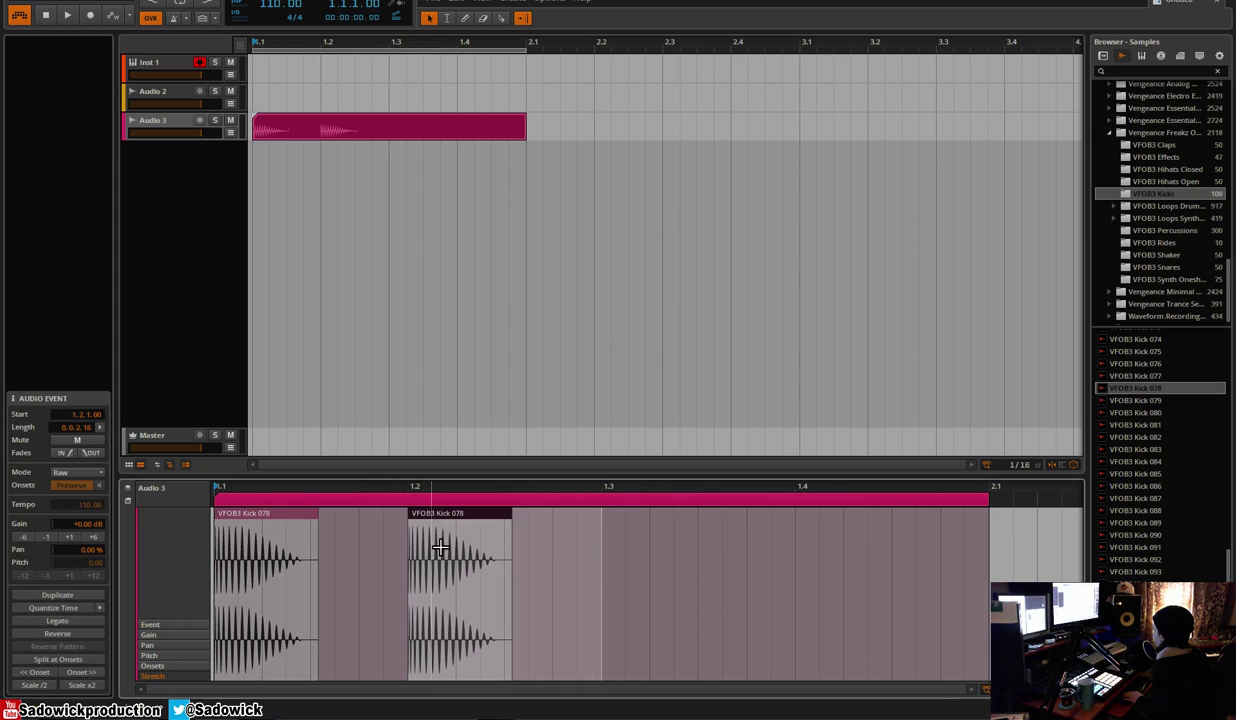
key("ctrl+d")
key("ctrl+d")
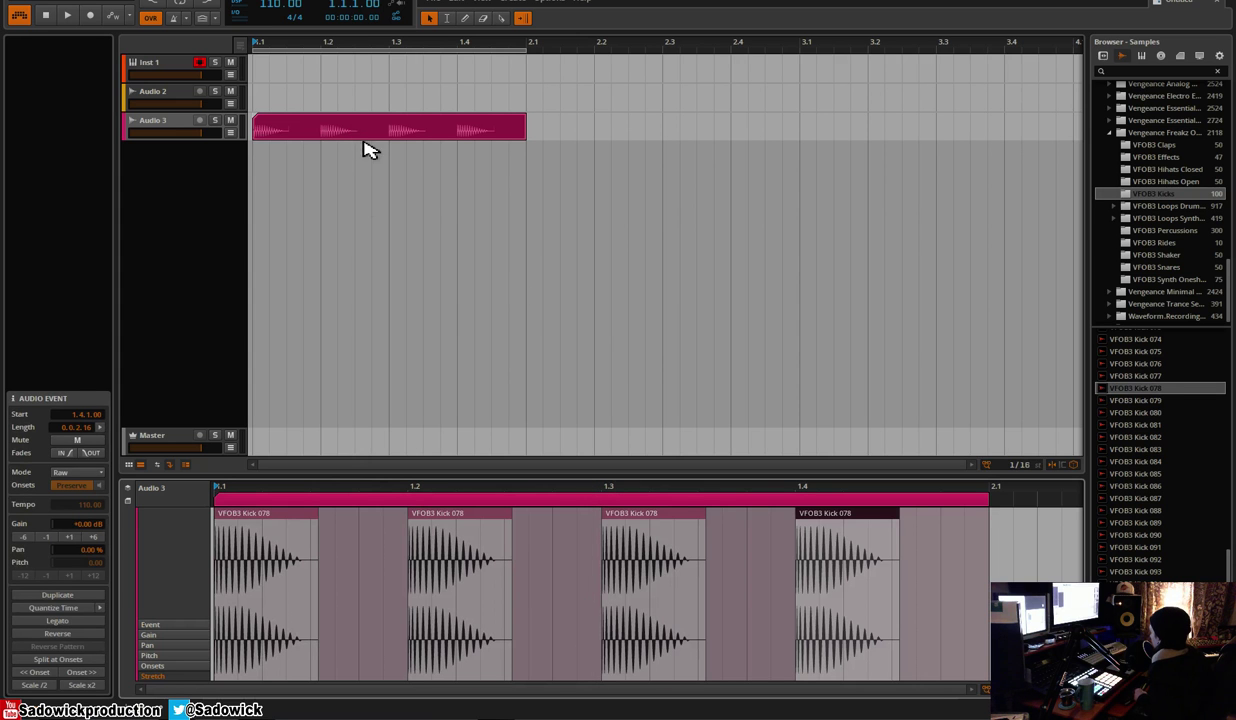
Play the kick pattern with arranger looping on, and set the project tempo to 126 BPM
left_click(179, 6)
key("space")
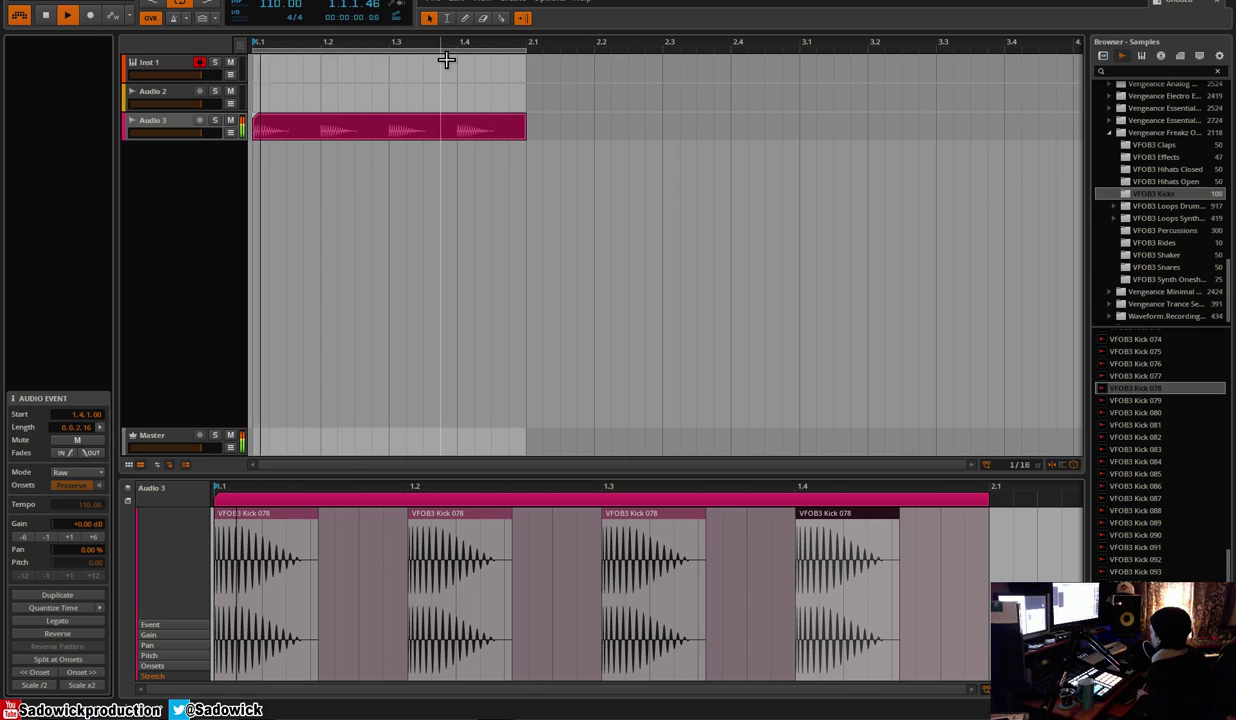
key("space")
left_click_drag(283, 6, 283, 5)
Move the kick track to the first track position and delete the unused instrument track
left_click_drag(163, 124, 168, 66)
left_click_drag(165, 122, 163, 88)
left_click(152, 122)
key("Delete")
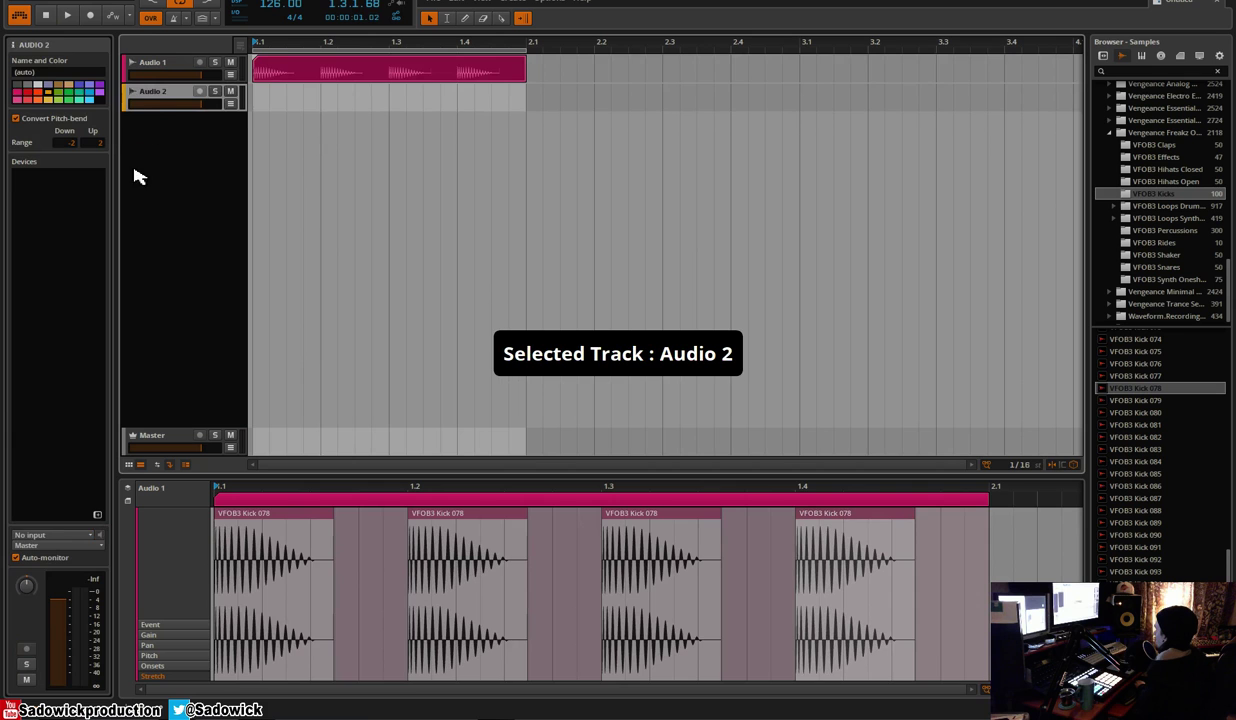
Create a one-bar clip at 1.1 on Audio 2 and audition kick samples from VFOB3 Kick 083 onward
double_click(268, 105)
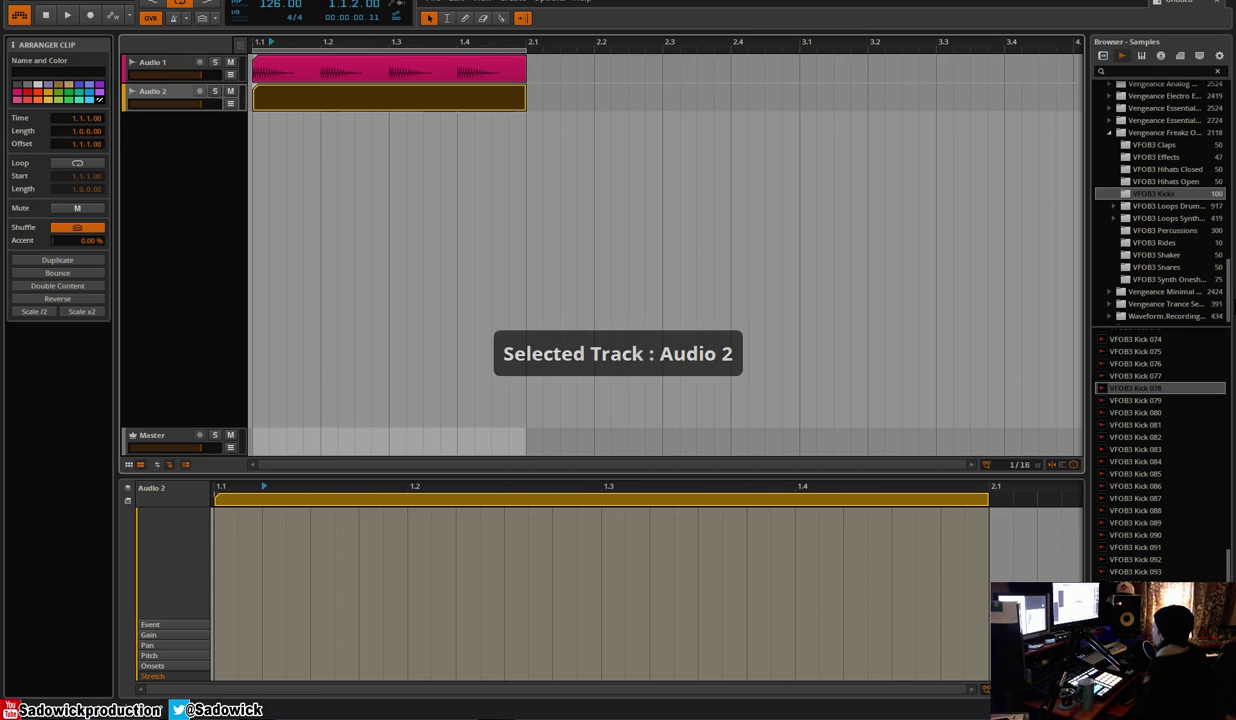
left_click(1175, 448)
left_click(1149, 499)
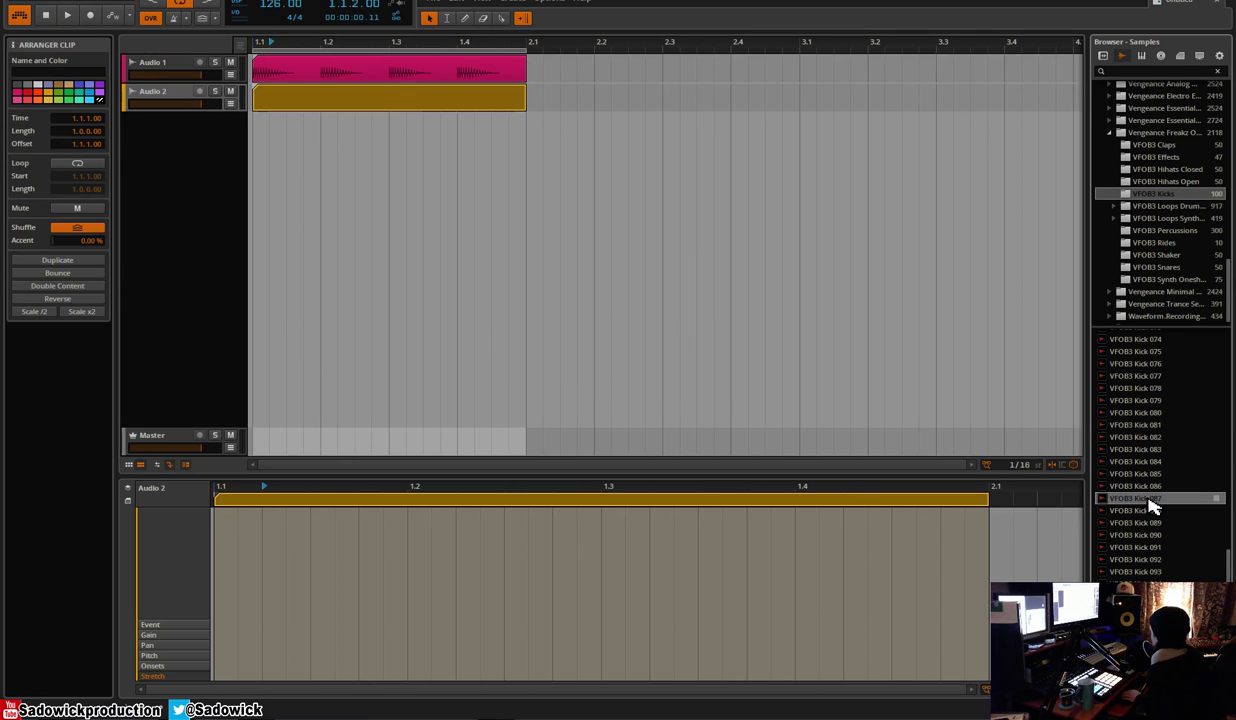
scroll(1149, 500, "down", 1)
left_click(1149, 500)
left_click(1153, 525)
left_click(1148, 549)
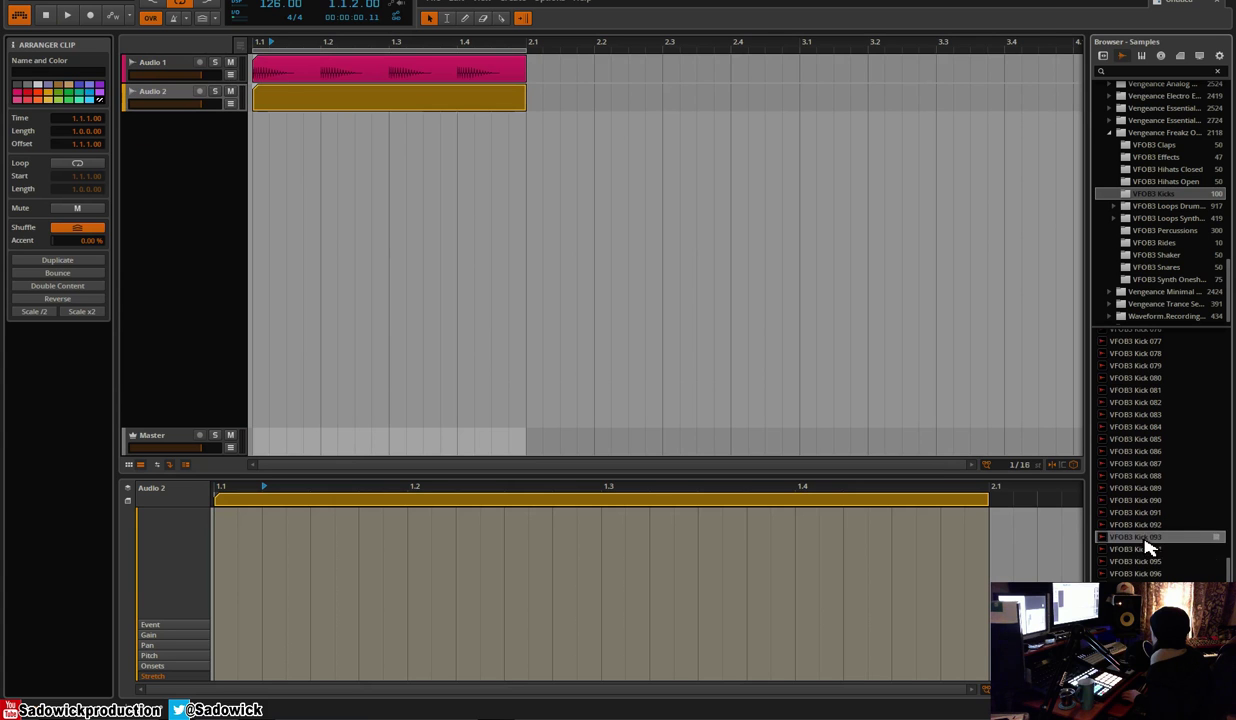
left_click(1143, 561)
left_click(1150, 549)
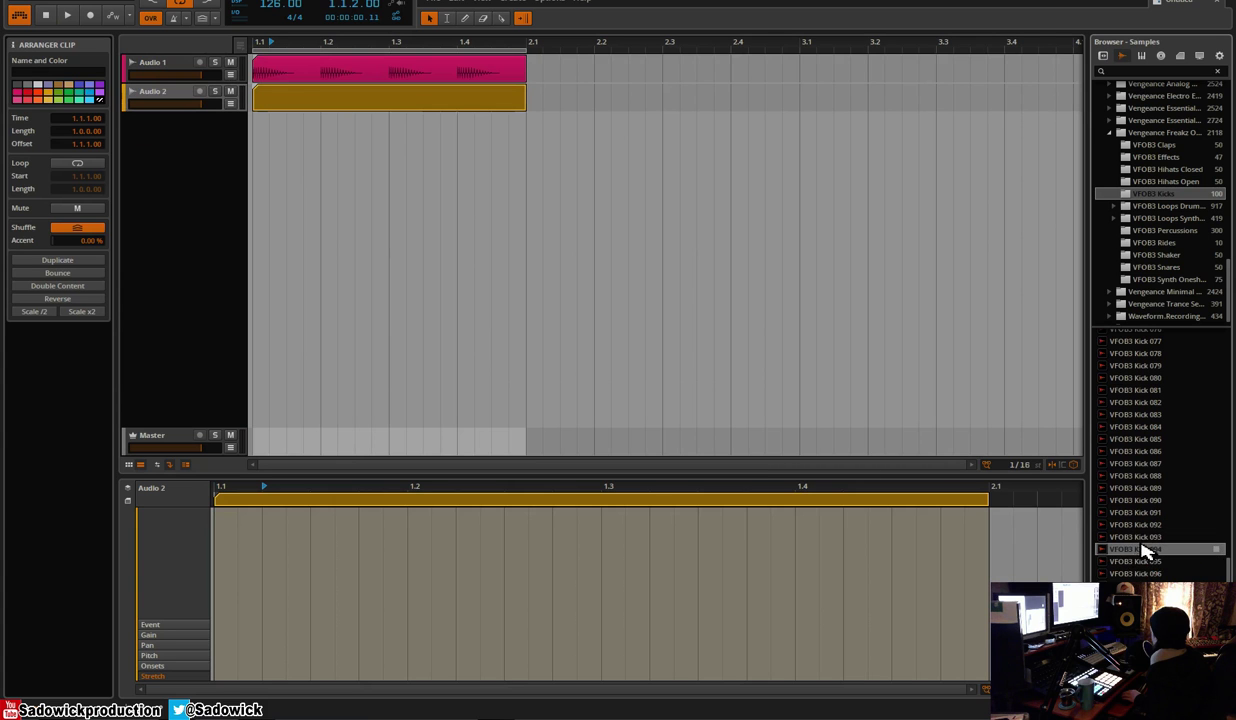
Audition earlier kicks in the folder and place VFOB3 Kick 037 in the first beat of the Audio 2 clip
scroll(1152, 500, "up", 12)
left_click(1156, 437)
left_click(1160, 426)
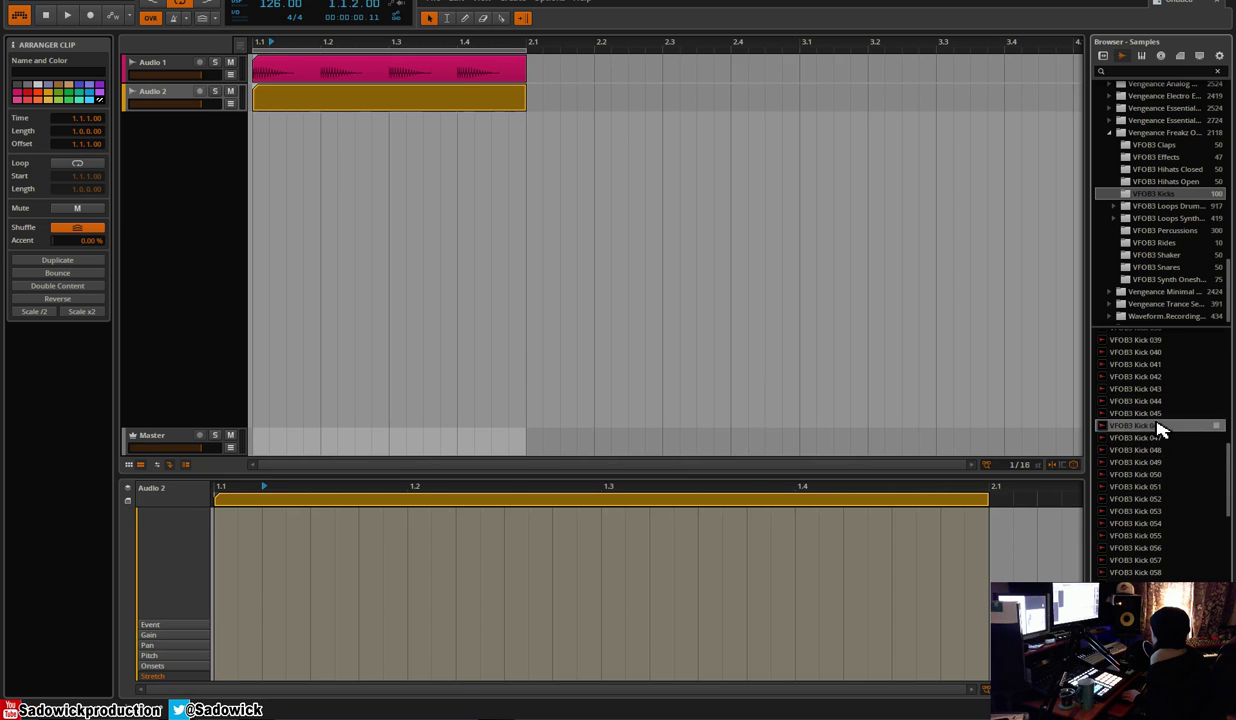
scroll(1160, 428, "up", 3)
left_click(1151, 424)
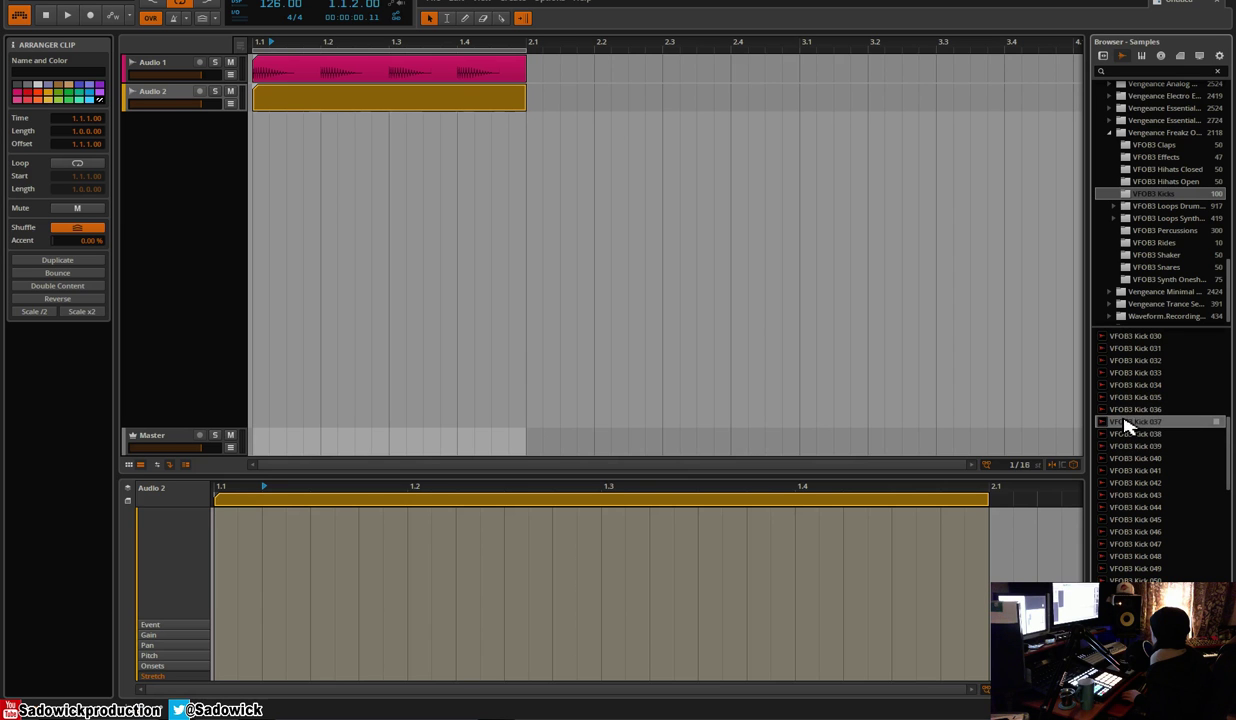
left_click_drag(1110, 422, 260, 560)
left_click_drag(268, 516, 278, 515)
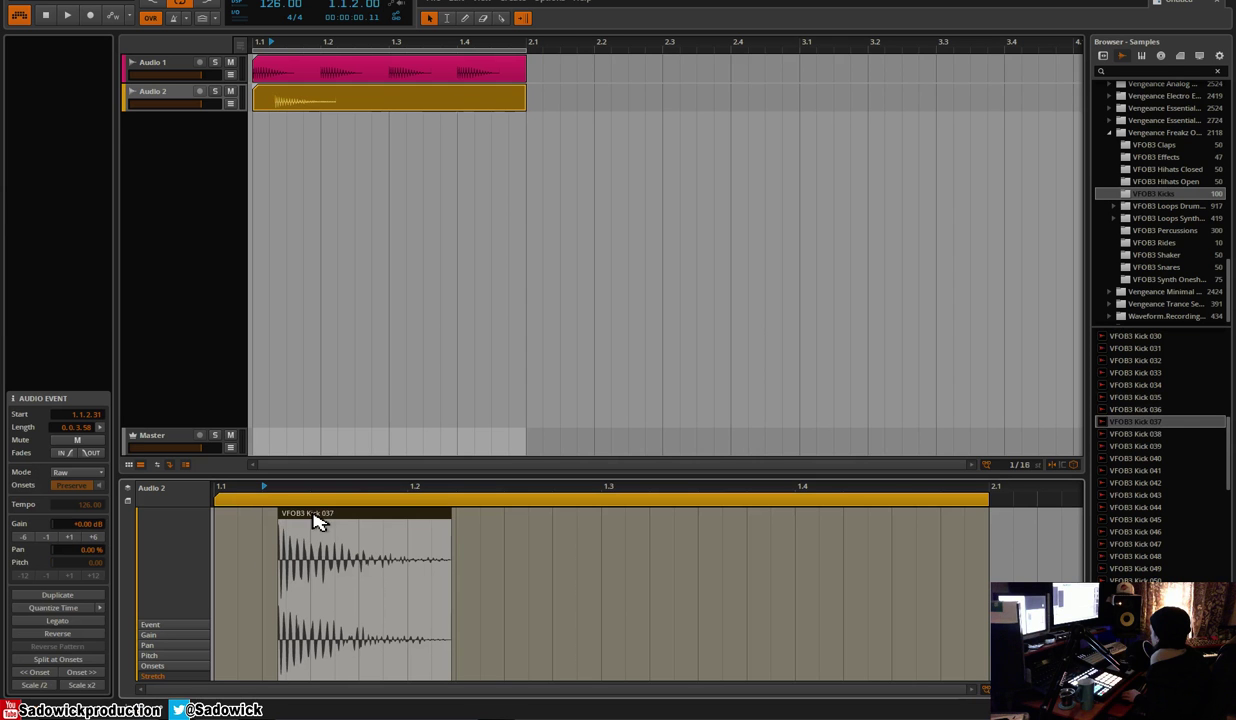
Solo Audio 2, move its kick to start at 1.1.3, and shorten it to end at 1.2
left_click(214, 91)
left_click_drag(330, 524, 372, 521)
left_click_drag(484, 524, 408, 520)
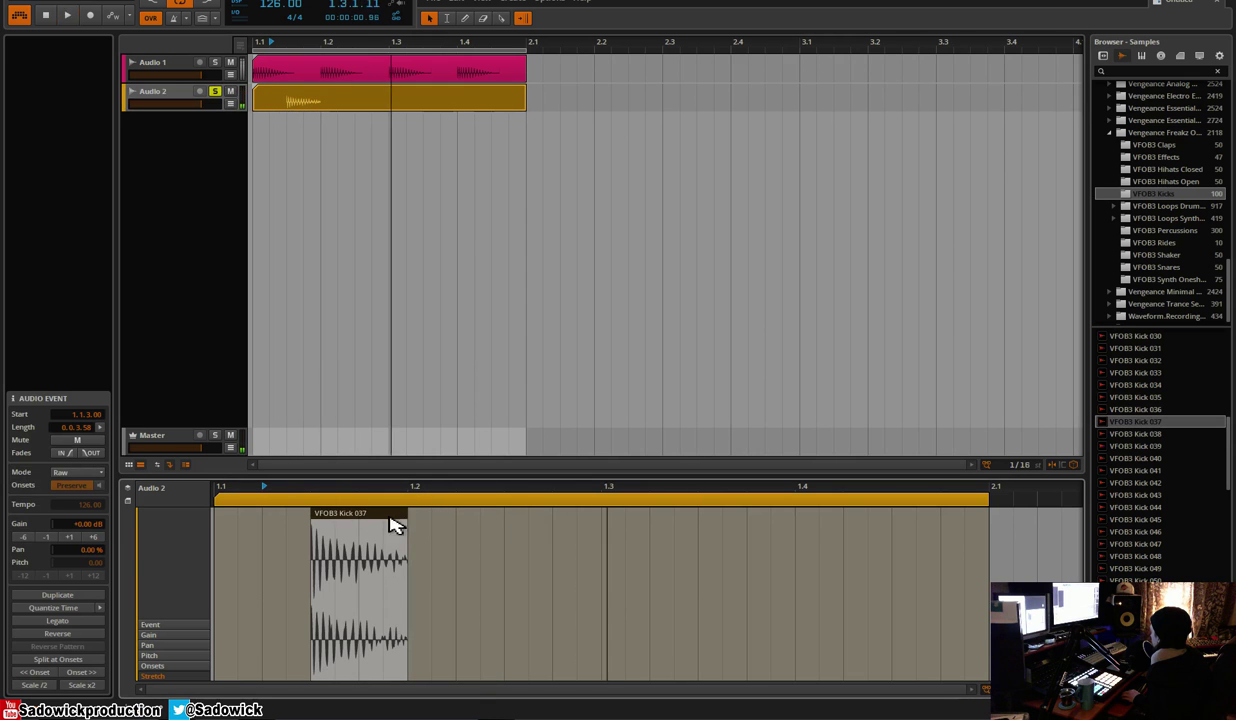
mouse_move(315, 514)
left_mouse_down()
mouse_move(296, 518)
mouse_move(313, 517)
left_mouse_up()
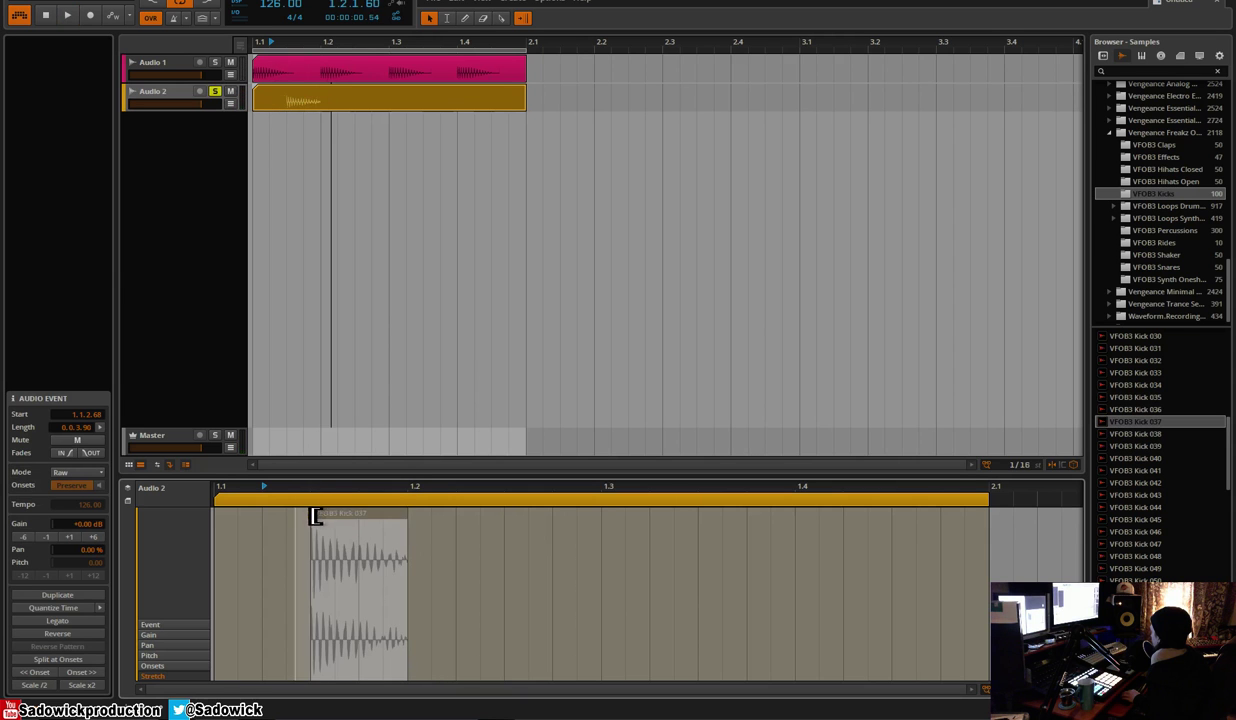
Enable the automatic fade-in on the offbeat kick and check it with playback
left_click(64, 452)
key("space")
key("space")
key("space")
key("space")
Duplicate the first beat of the Audio 2 clip three times to fill the bar, then play it and unsolo the track
left_click_drag(218, 518, 408, 523)
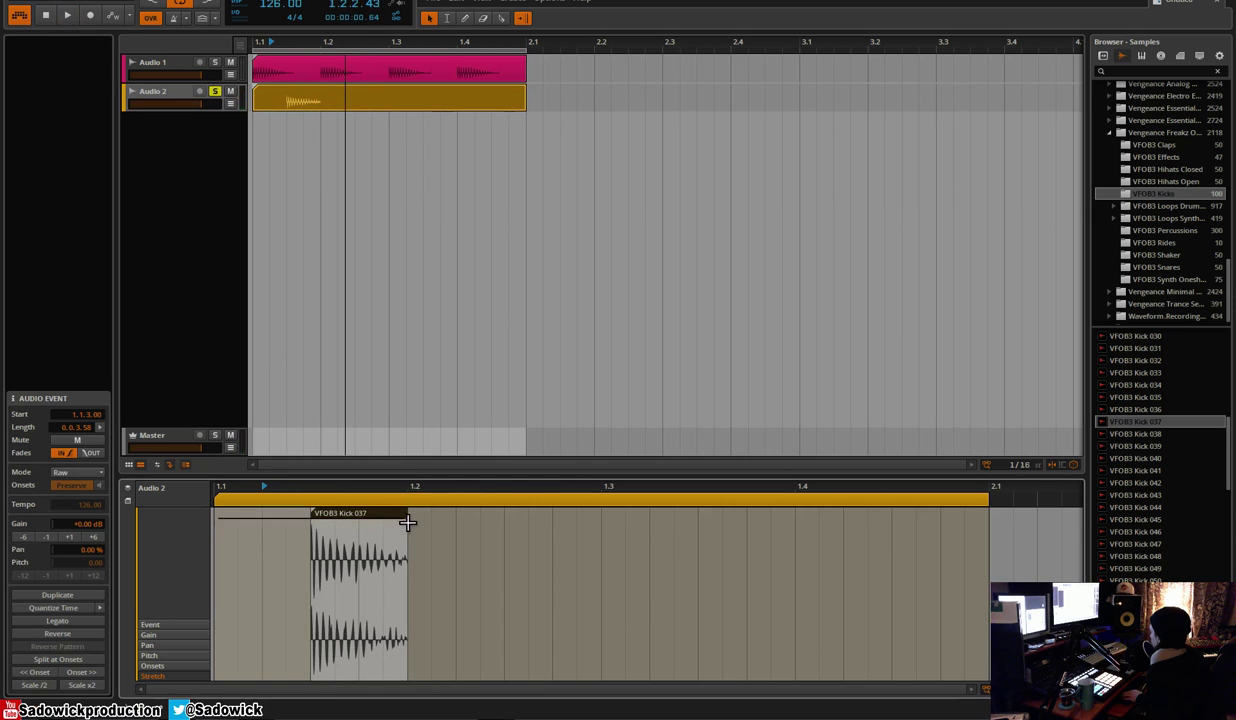
key("ctrl+d")
key("ctrl+d")
key("ctrl+d")
key("space")
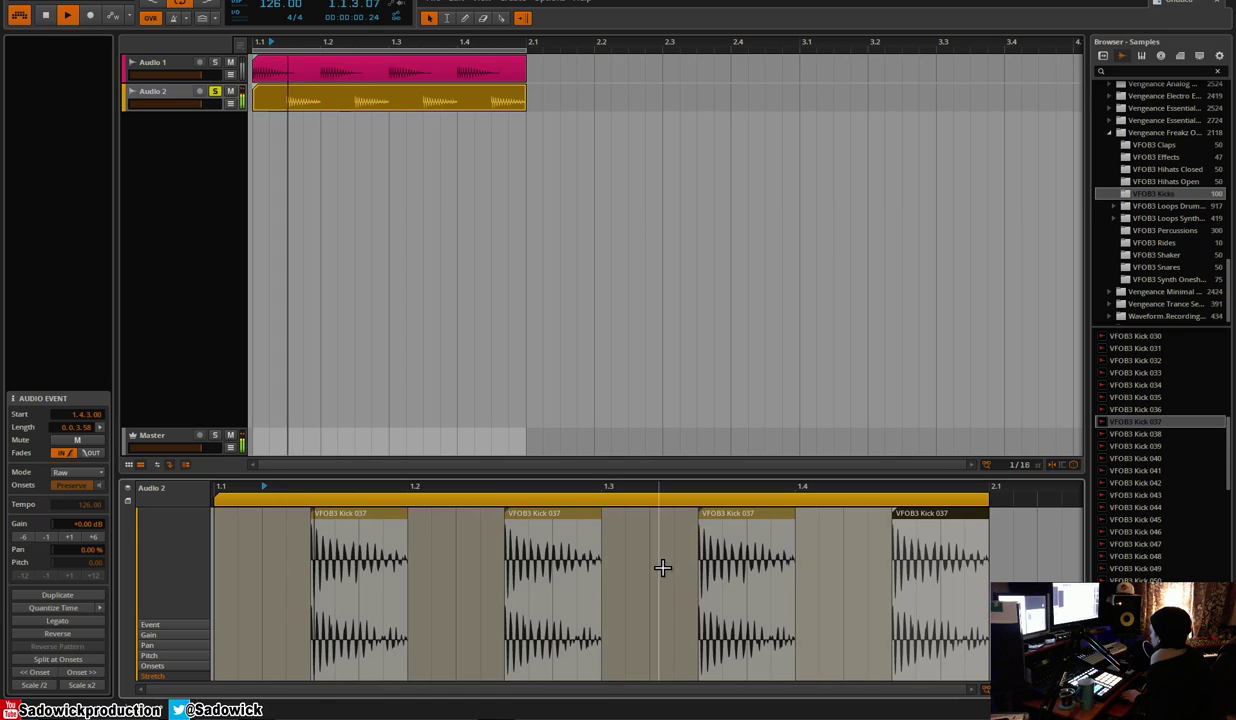
left_click(217, 93)
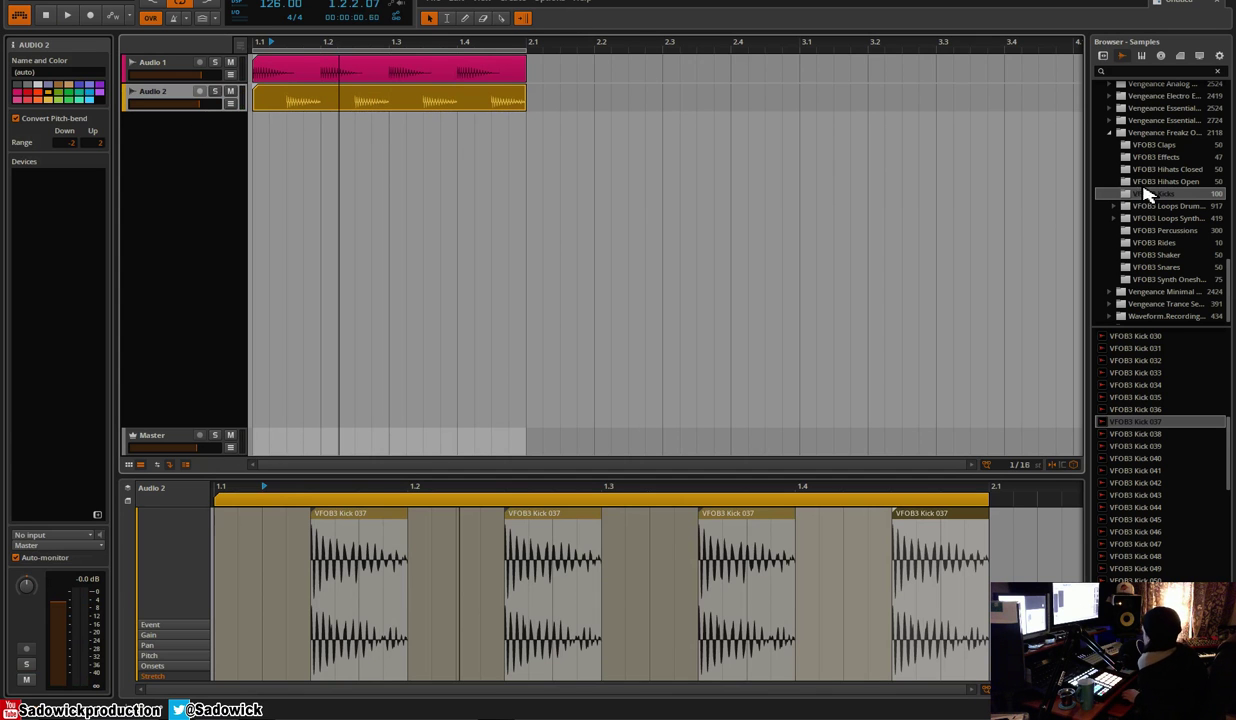
Open the VFOB3 Percussions folder, and add a third audio track with a one-bar clip at 1.1
left_click(1160, 231)
right_click(218, 172)
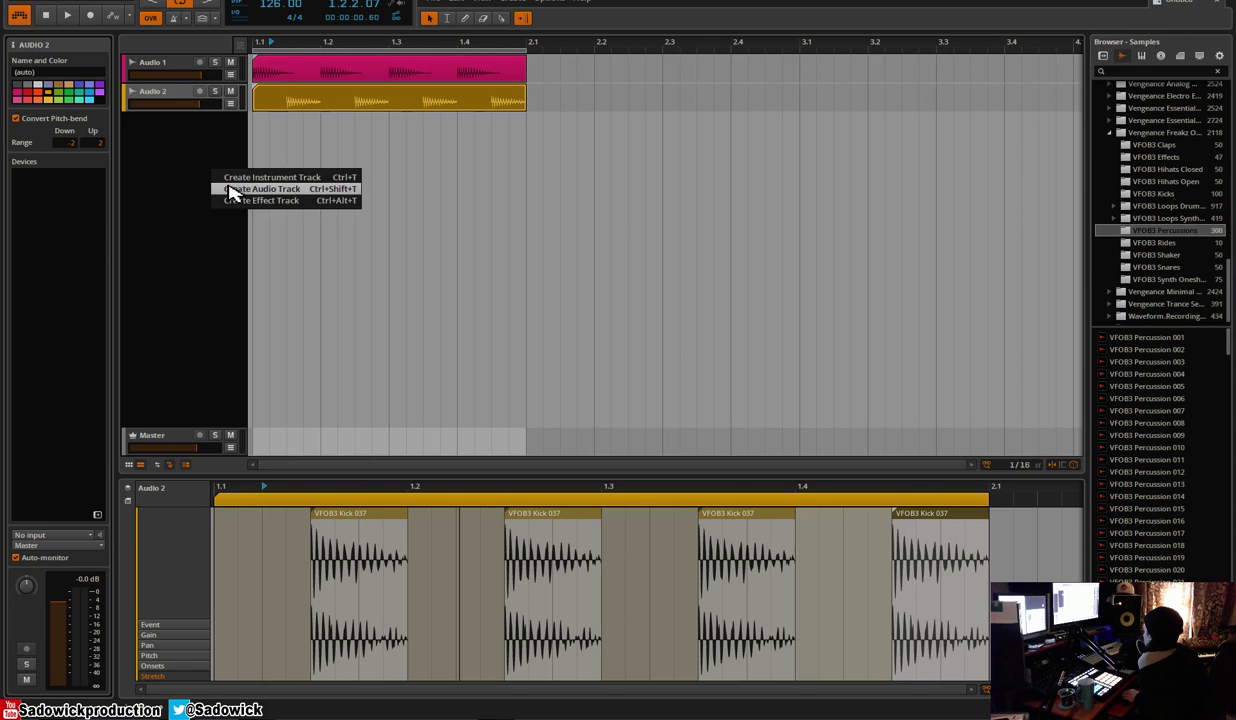
left_click(262, 189)
double_click(265, 127)
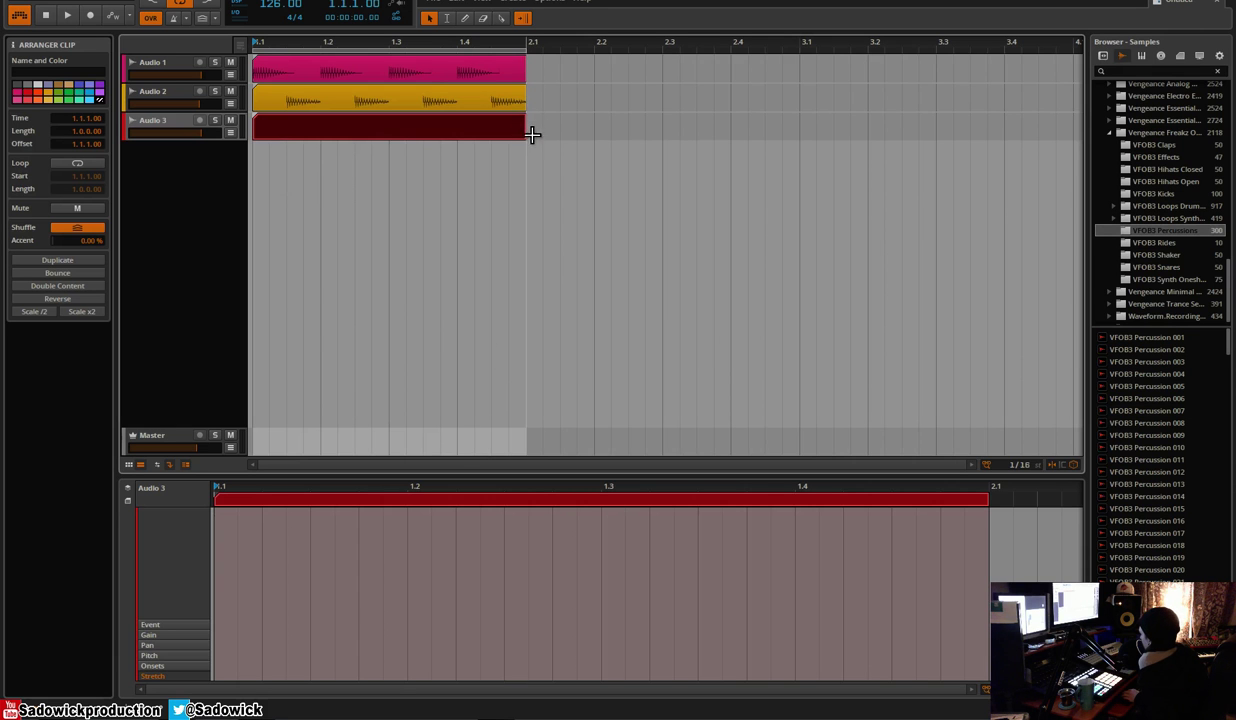
Audition percussion samples 008 to 012 and place VFOB3 Percussion 012 at 1.1.2 in the Audio 3 clip
left_click(1135, 424)
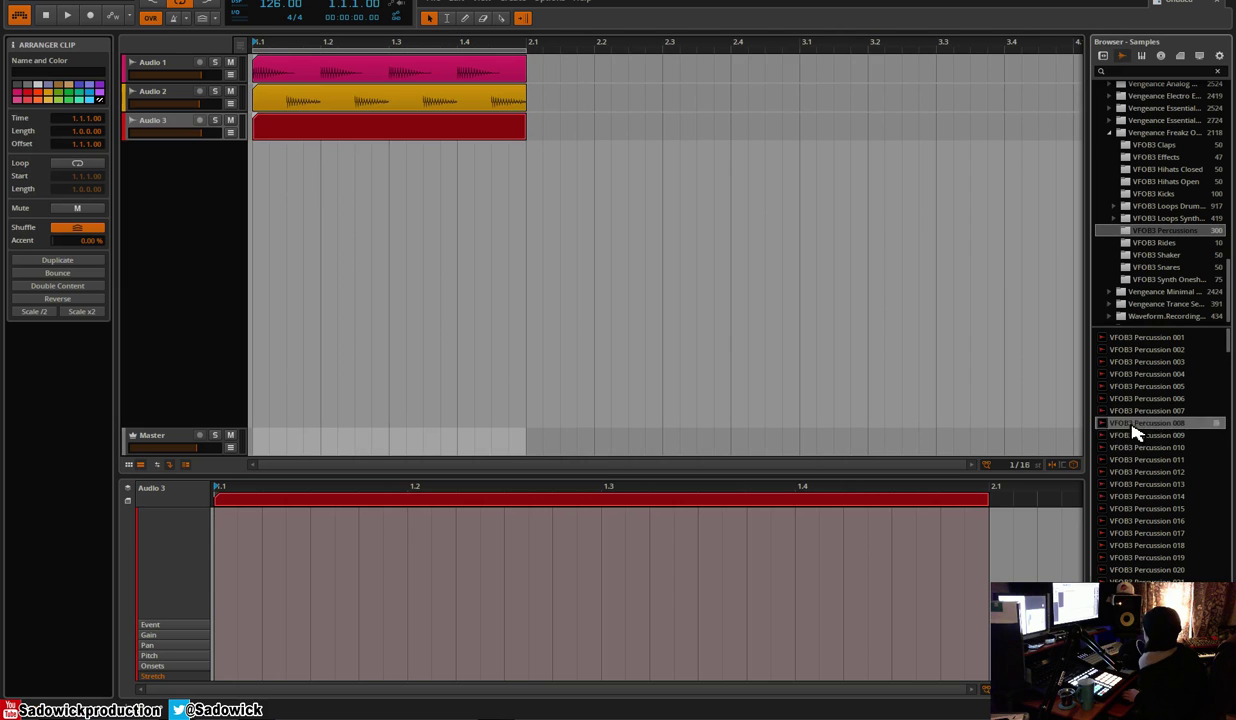
key("Down")
key("Down")
key("Down")
key("Down")
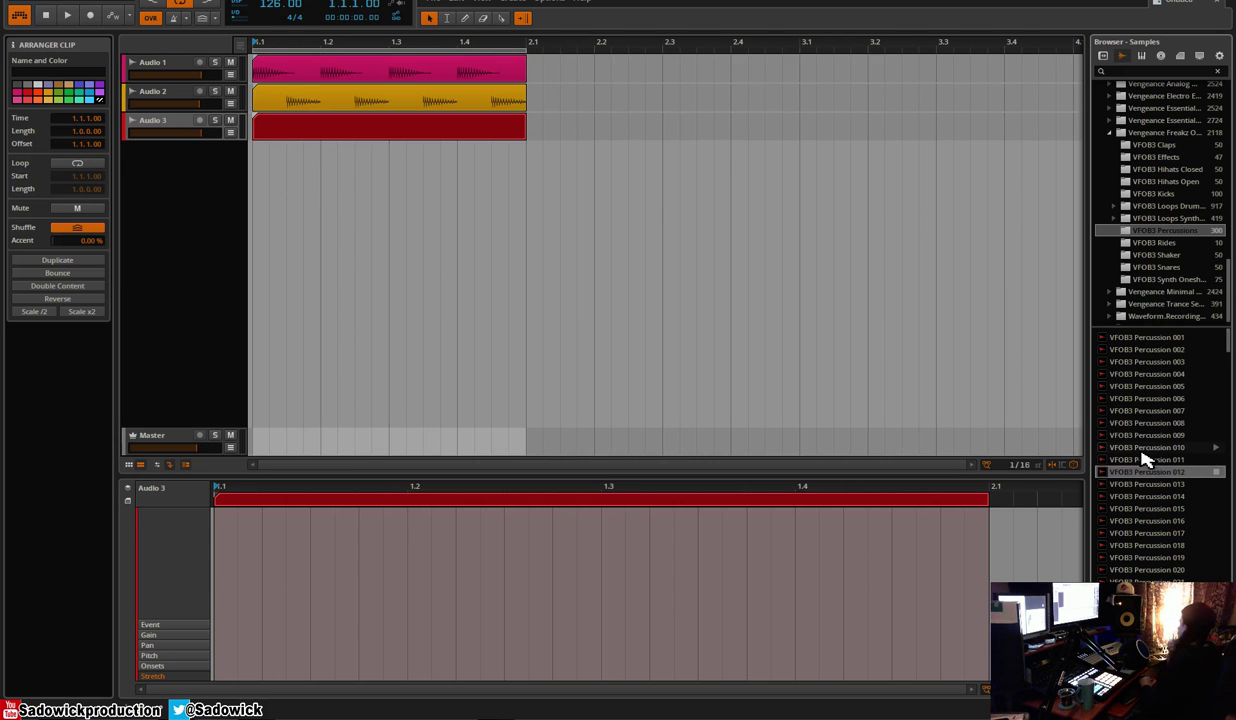
left_click_drag(1175, 477, 256, 587)
key("space")
Place VFOB3 Percussion 013 at 1.1.4 in the Audio 3 clip and remove the leftover sliver of Percussion 012 behind it
left_click(1160, 486)
left_click_drag(1152, 494, 359, 589)
key("space")
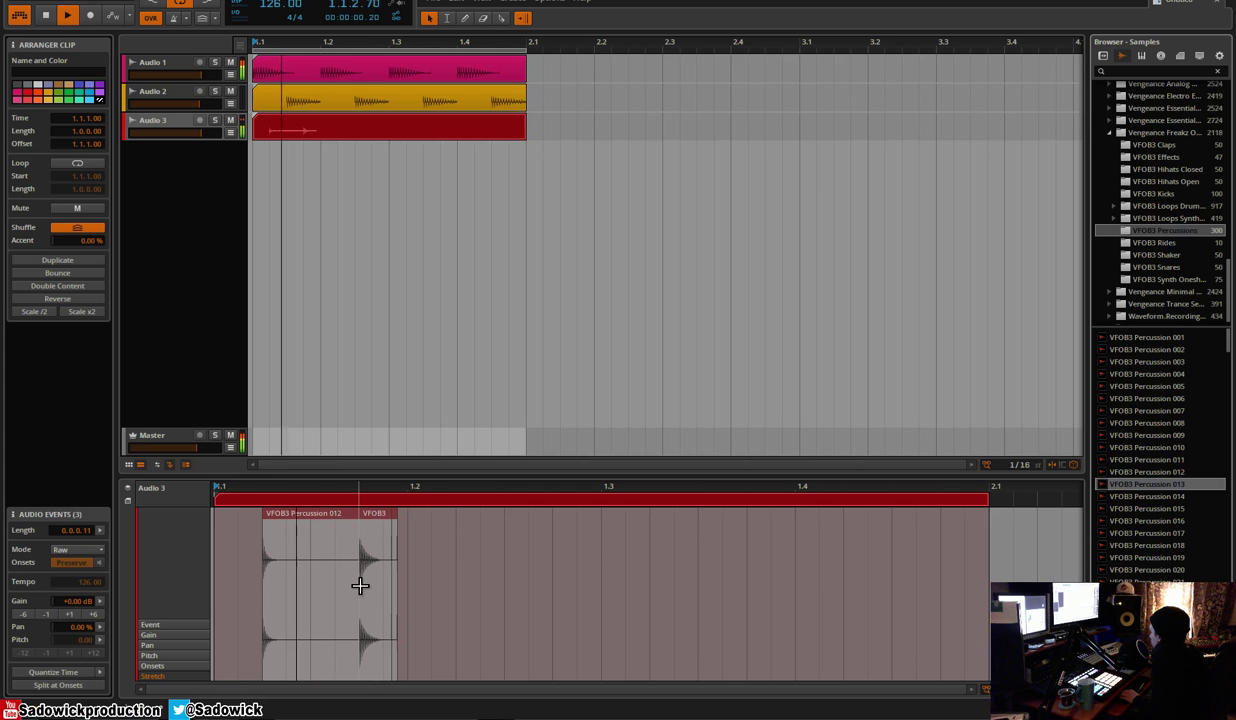
left_click(395, 516)
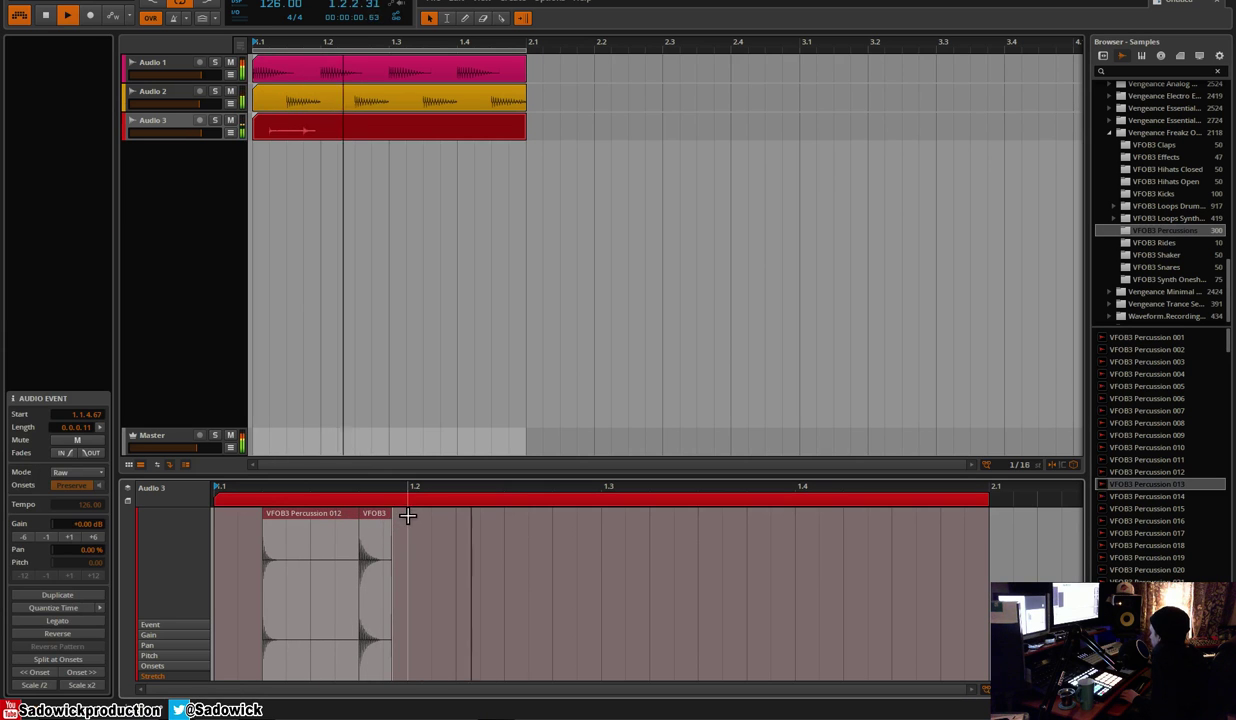
Duplicate the pair of percussion hits in the Audio 3 clip from the first half of the bar to 1.3.2
left_click_drag(408, 516, 213, 518)
left_click_drag(600, 514, 220, 573)
key("ctrl+d")
key("space")
Audition VFOB3 percussion samples from 016 to 021, and VFOB3 Percussion 077
left_click(1127, 521)
left_click(1132, 548)
left_click(1138, 570)
left_click(1144, 583)
scroll(1144, 585, "down", 5)
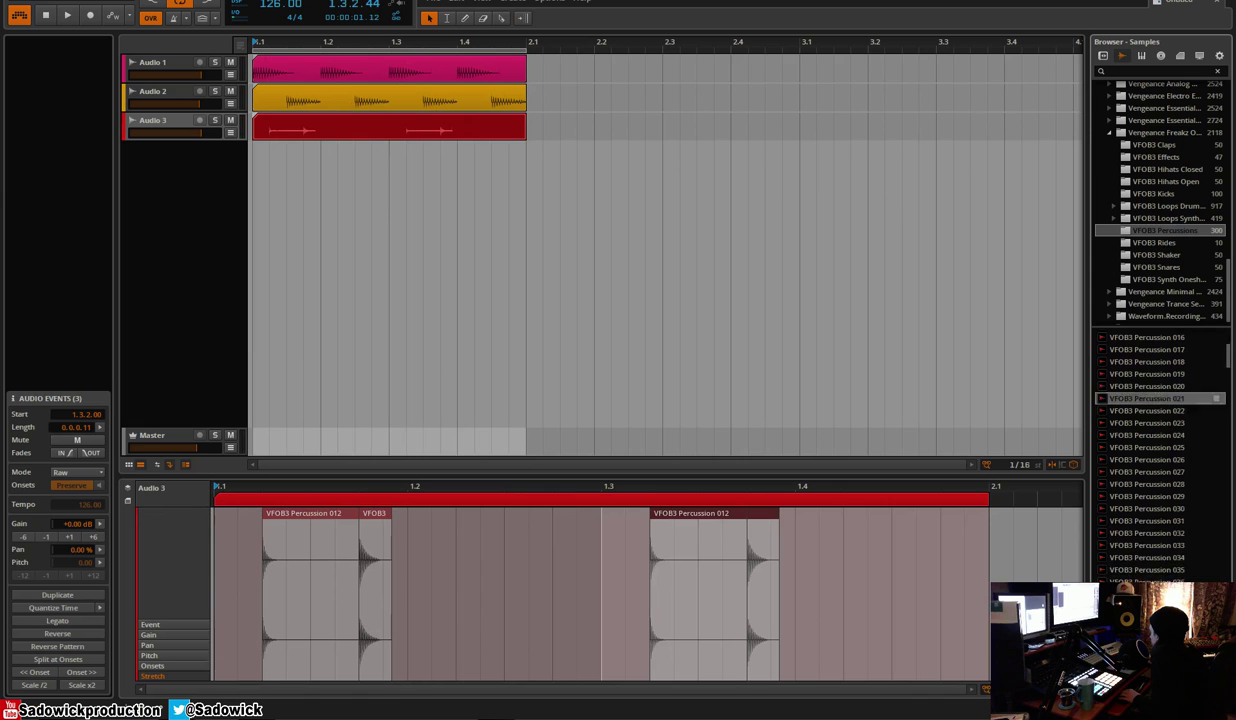
scroll(1144, 583, "down", 10)
left_click(1146, 562)
Try VFOB3 Percussion 077 at 1.2.2 in the Audio 3 clip during playback and delete it
left_click_drag(1150, 563, 460, 545)
key("space")
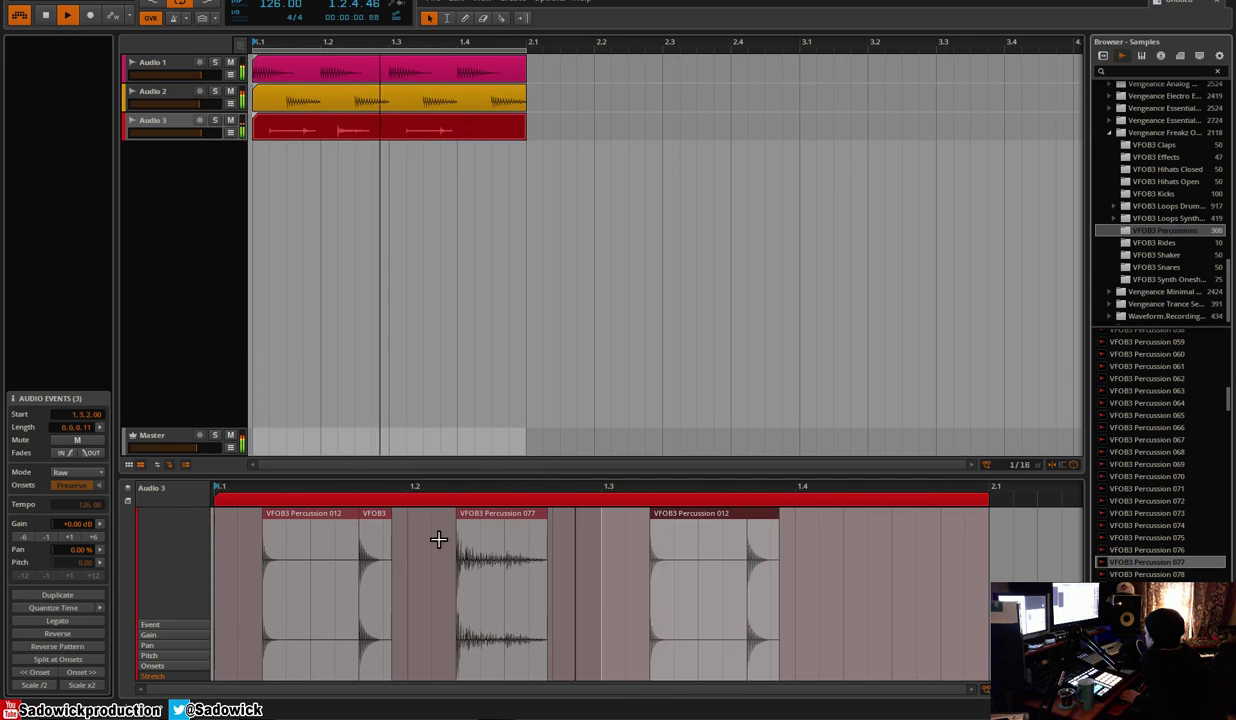
key("space")
left_click(497, 522)
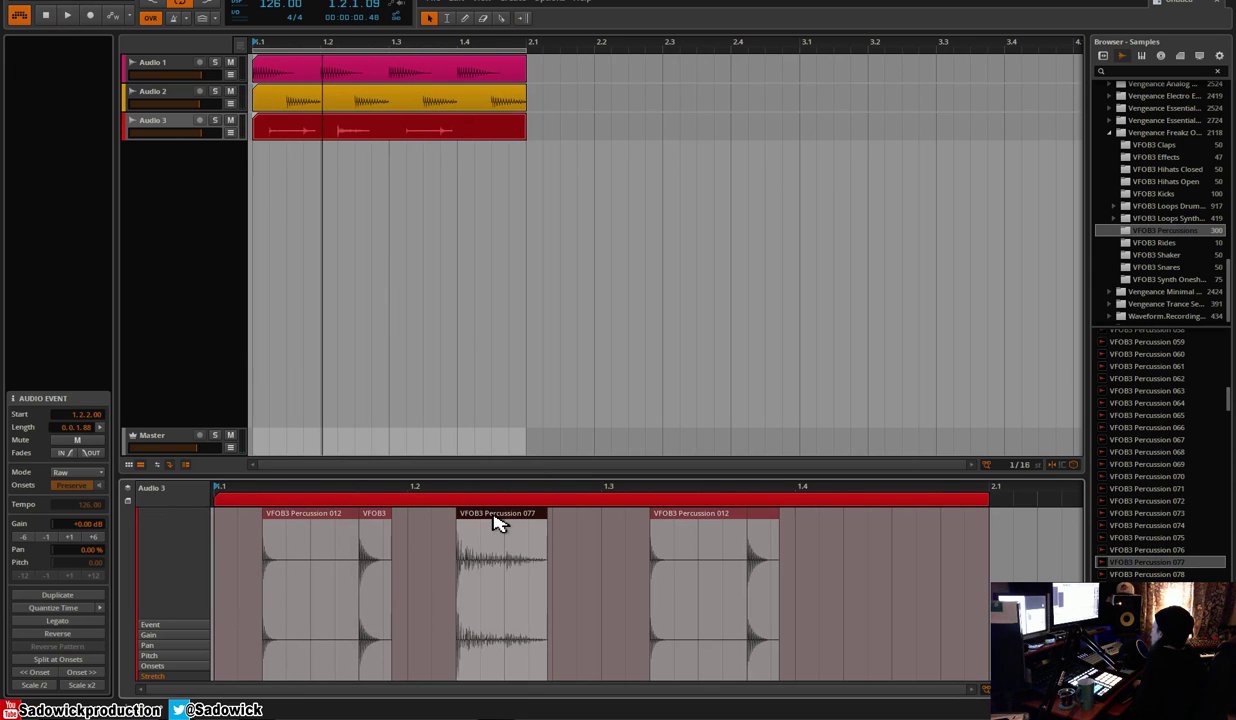
key("Delete")
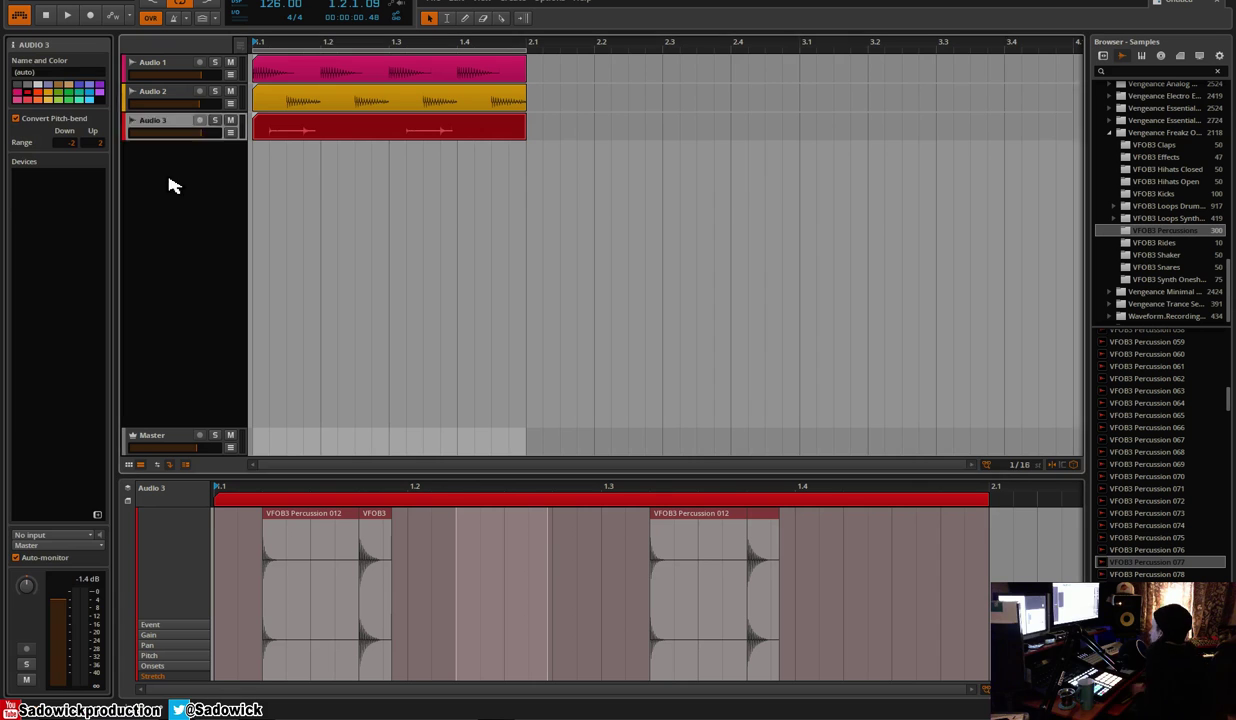
Add a fourth audio track with a one-bar clip at 1.1
right_click(172, 181)
left_click(205, 197)
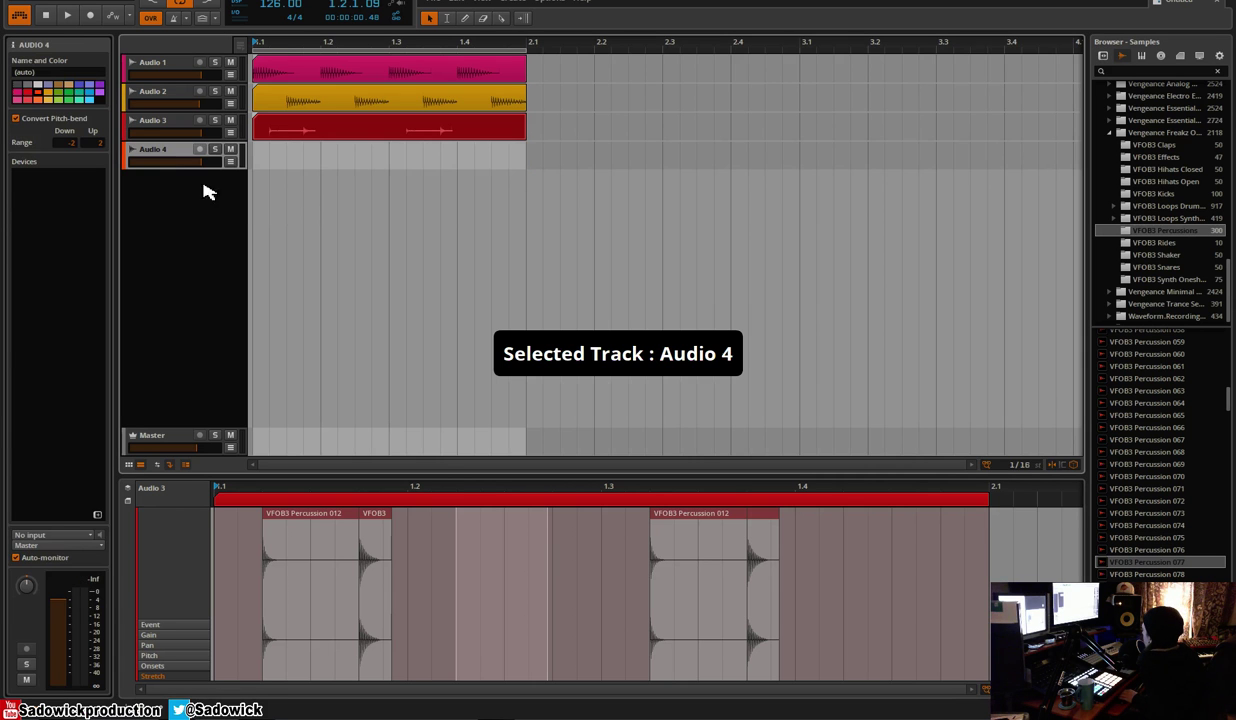
double_click(268, 158)
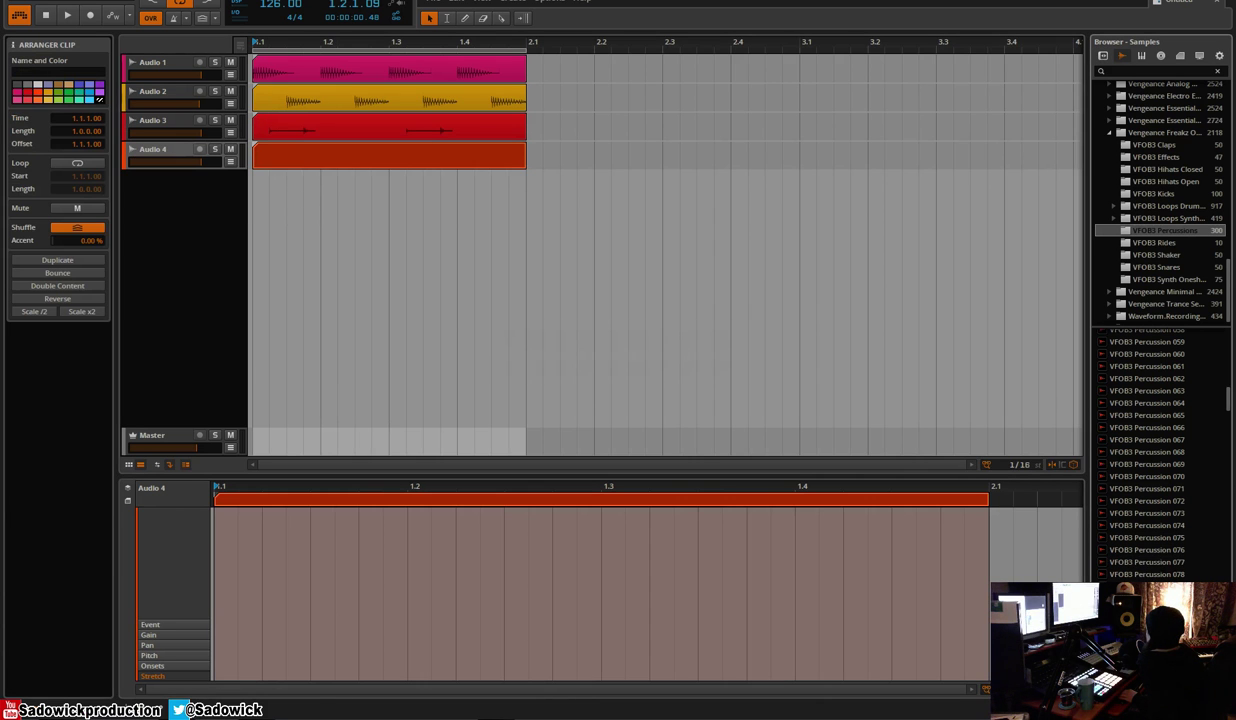
Audition percussion samples from 114 onward and place VFOB3 Percussion 140 at 1.2.3 in the Audio 4 clip
scroll(1163, 548, "down", 10)
left_click(1160, 570)
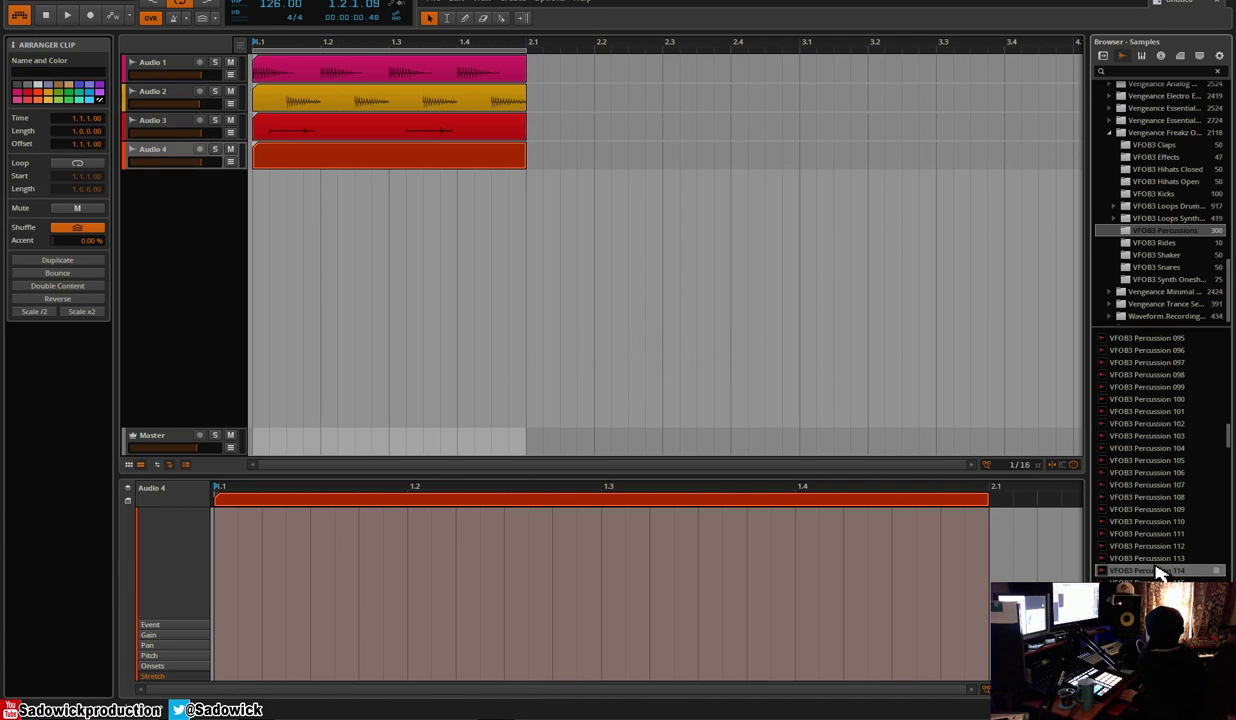
left_click(1154, 580)
scroll(1154, 560, "down", 2)
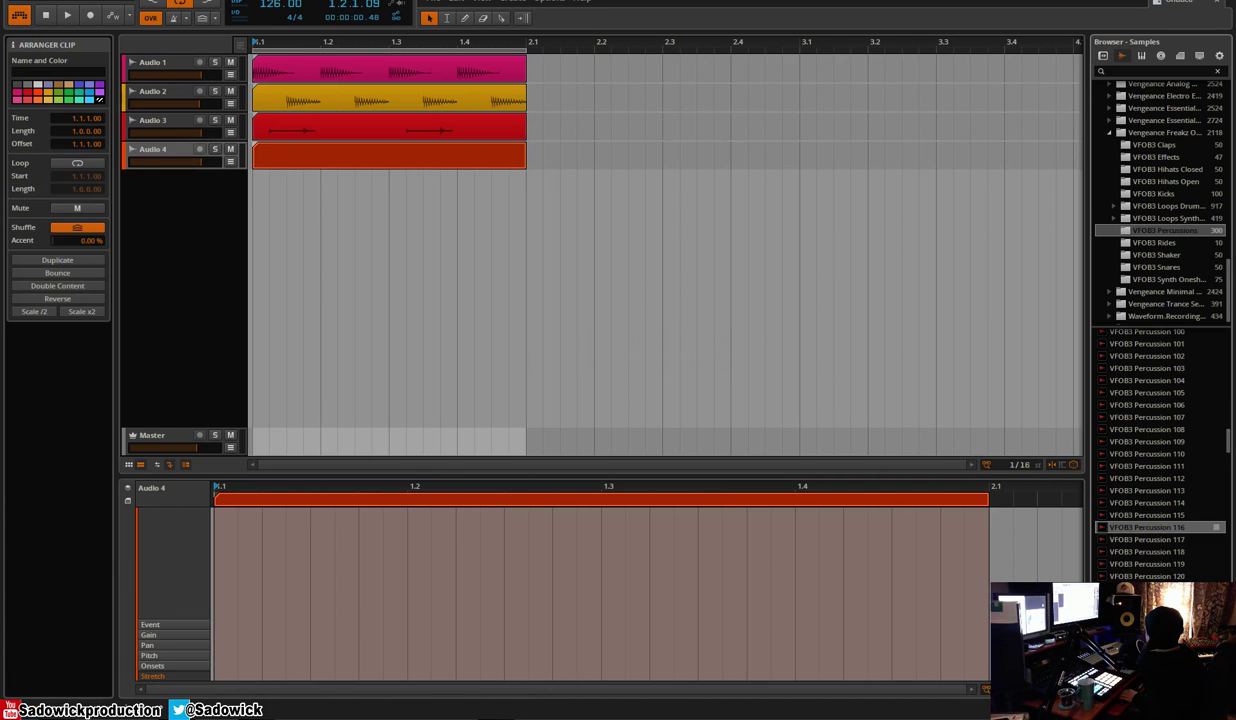
scroll(1160, 480, "down", 5)
left_click(1158, 473)
left_click_drag(1158, 481, 503, 611)
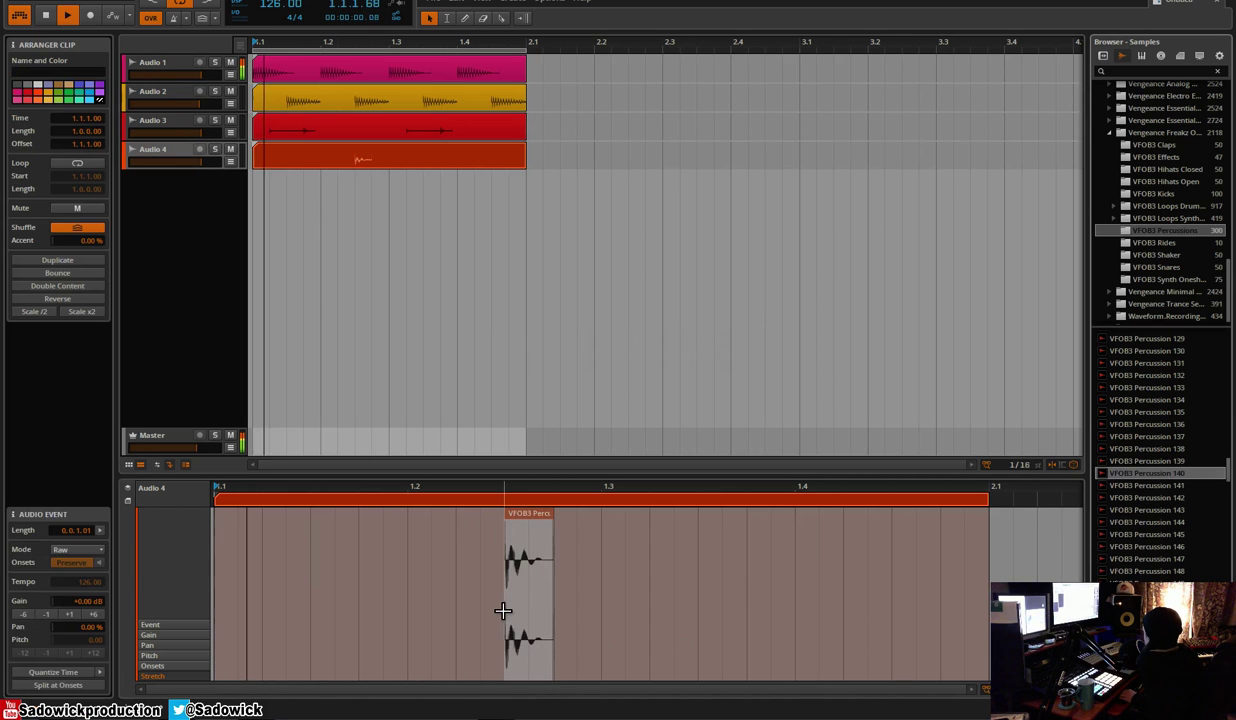
left_click(603, 515)
left_click_drag(603, 515, 222, 515)
key("space")
Select the Audio 3 track and show its device chain below the arrangement in place of the clip editor
left_click(184, 121)
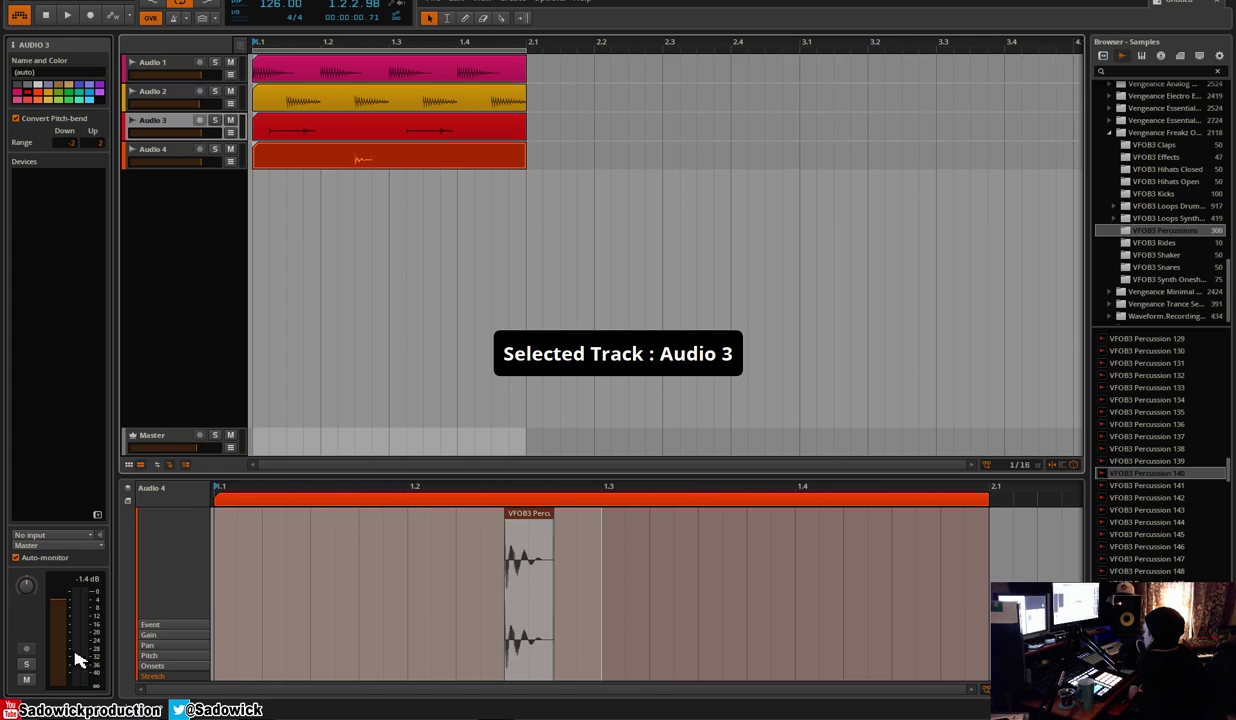
left_click(112, 712)
left_click(79, 713)
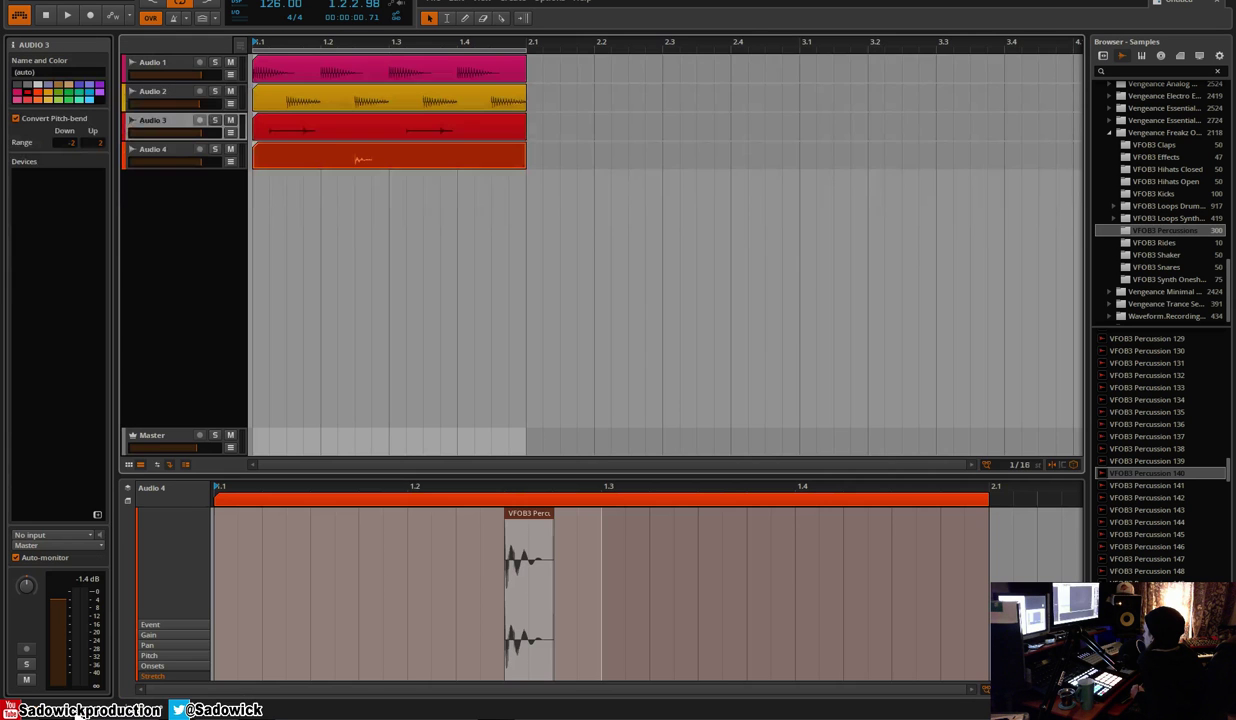
key("alt+3")
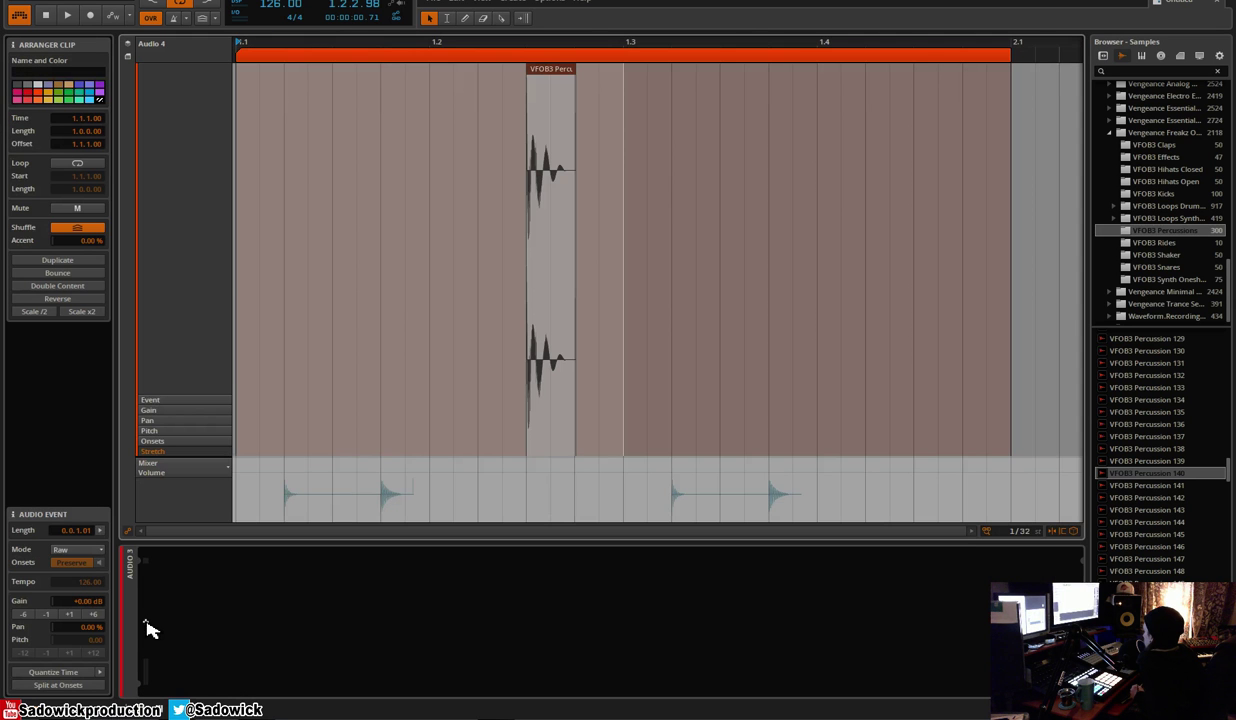
key("alt+1")
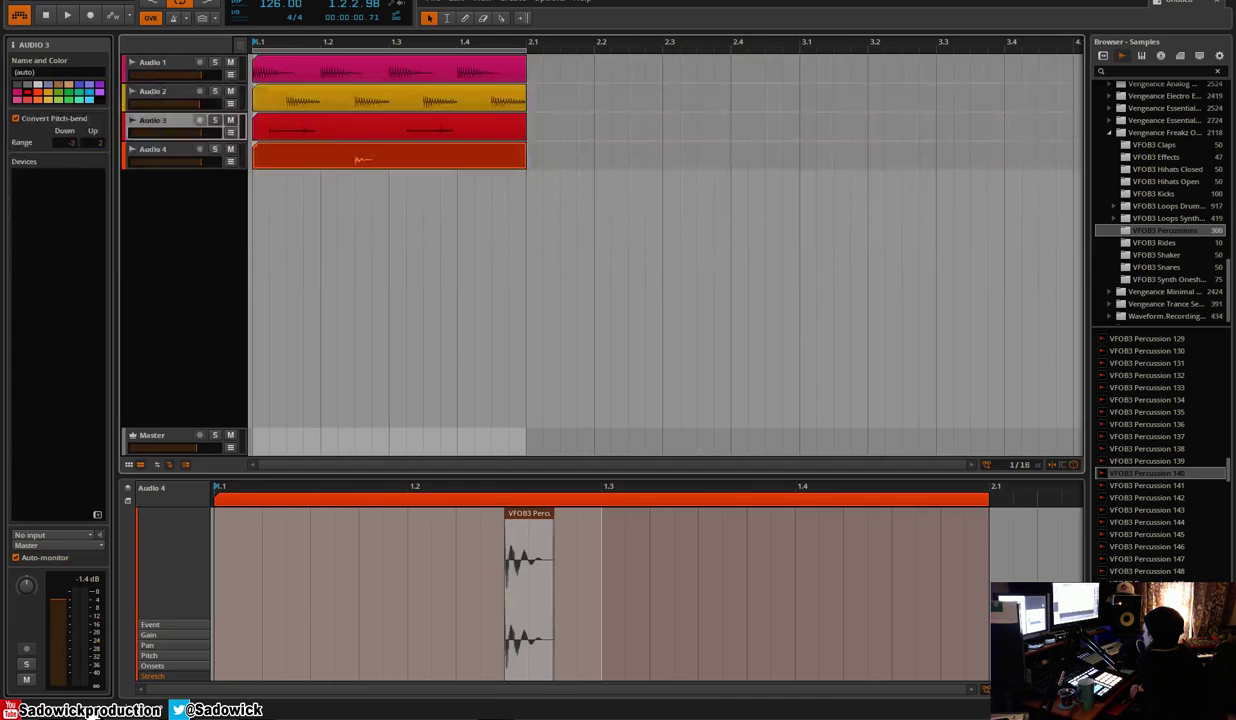
key("alt+2")
key("alt+1")
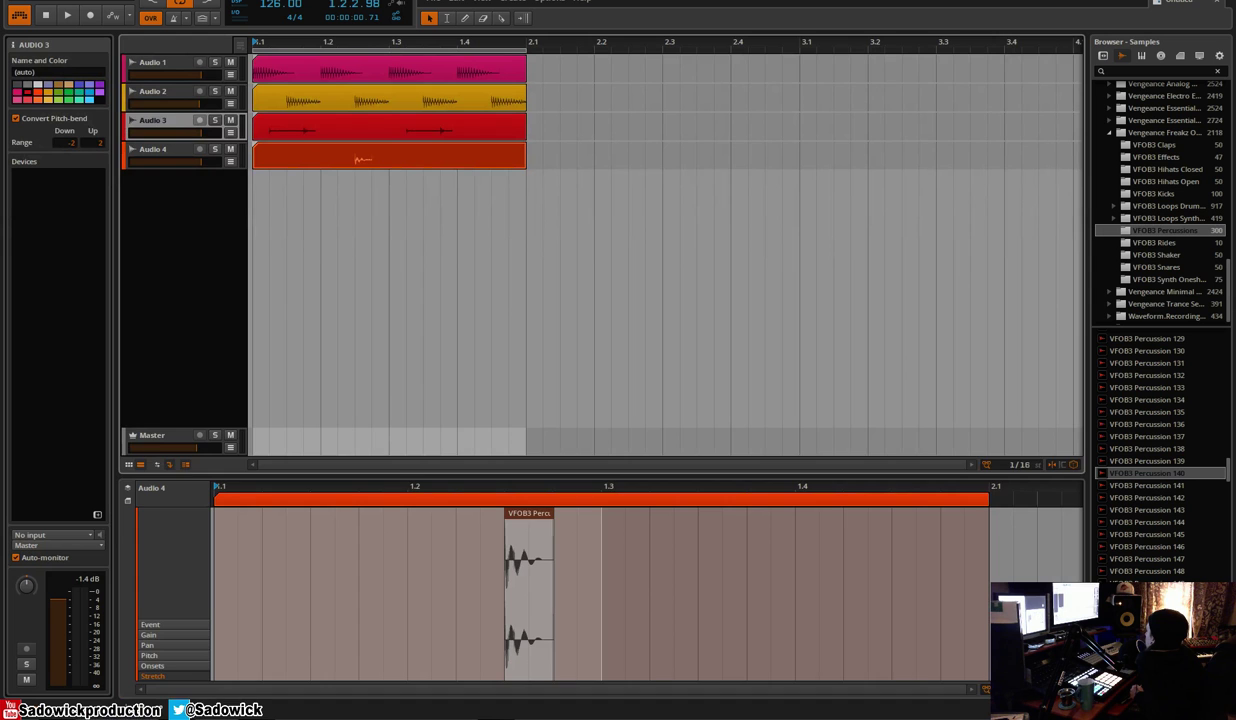
key("d")
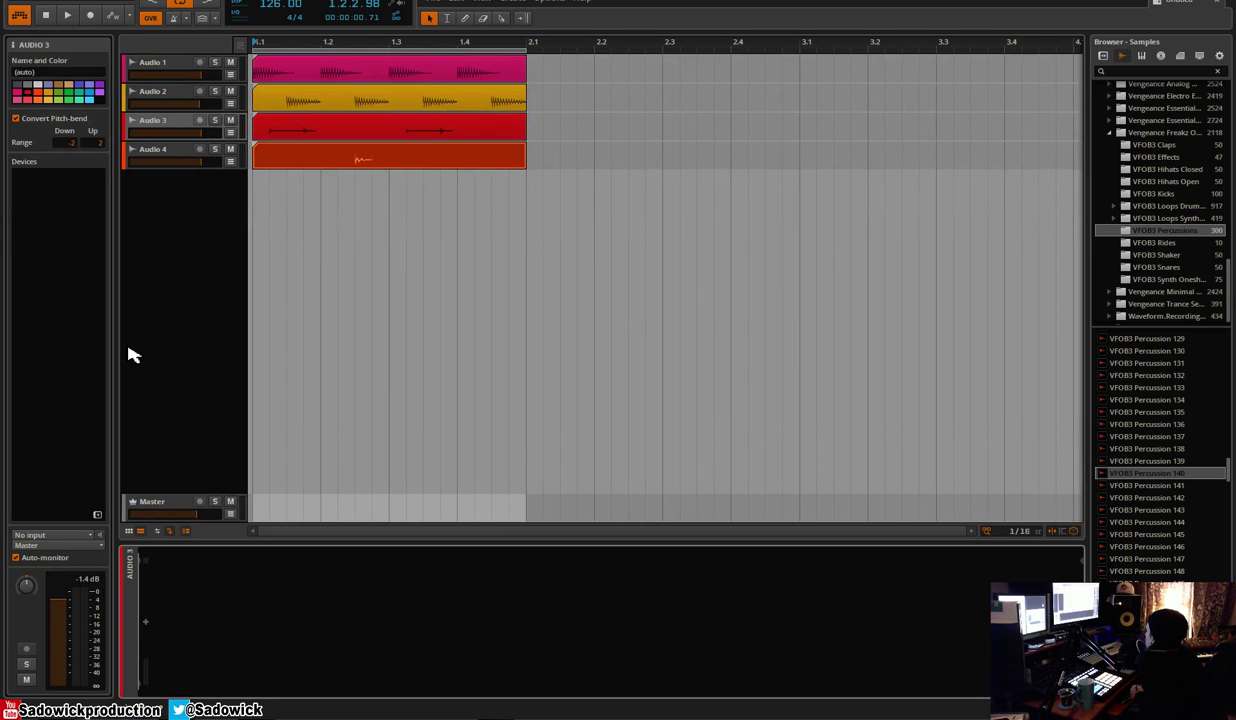
Solo Audio 4 and add a Reverb followed by a Compressor to its device chain
left_click(170, 155)
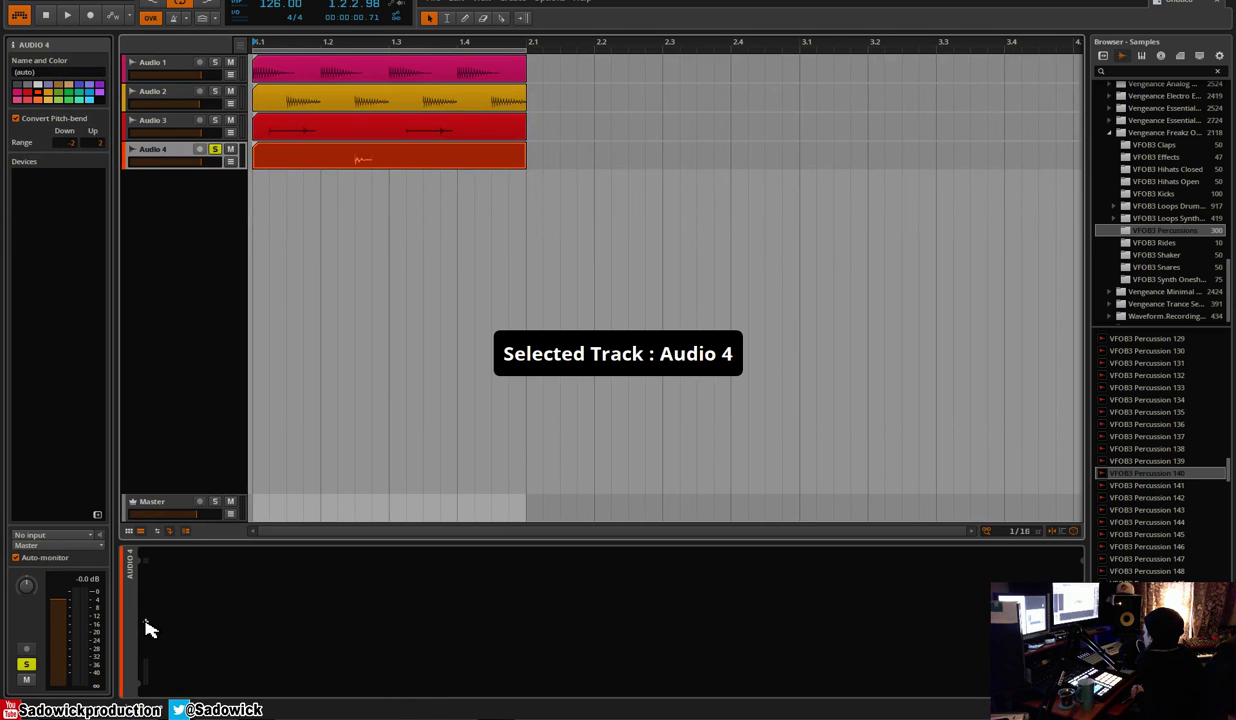
left_click(146, 622)
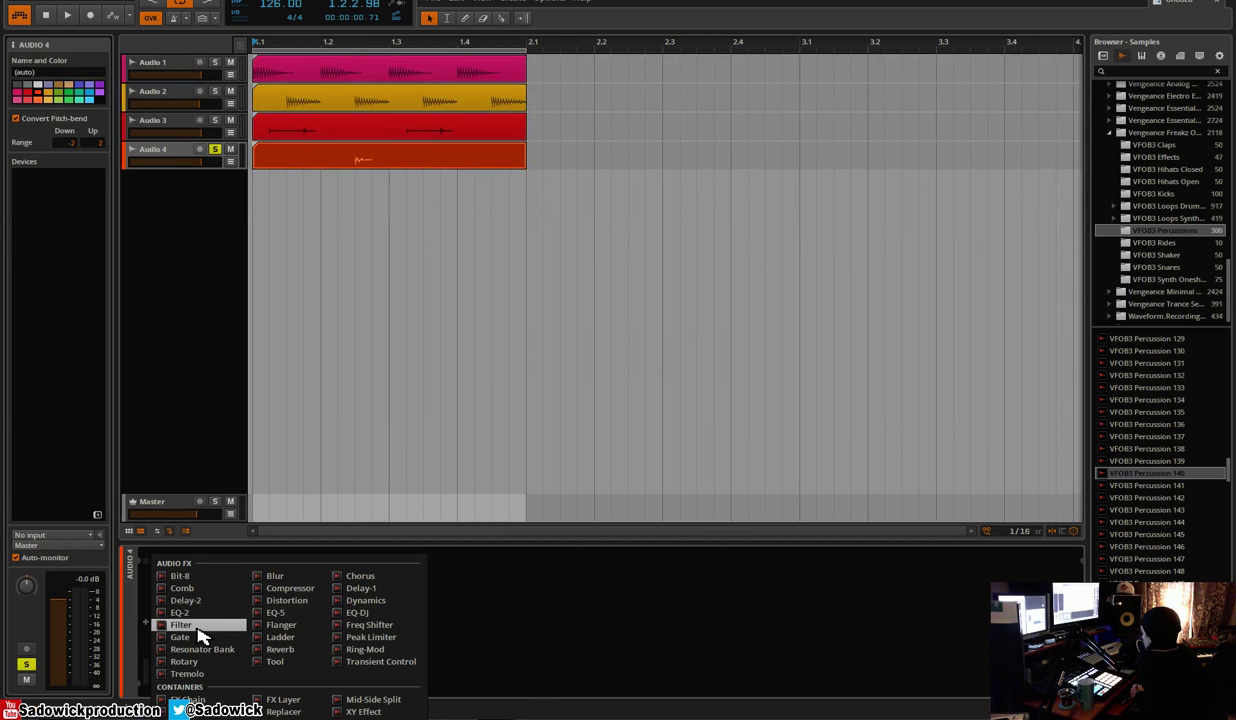
left_click(284, 650)
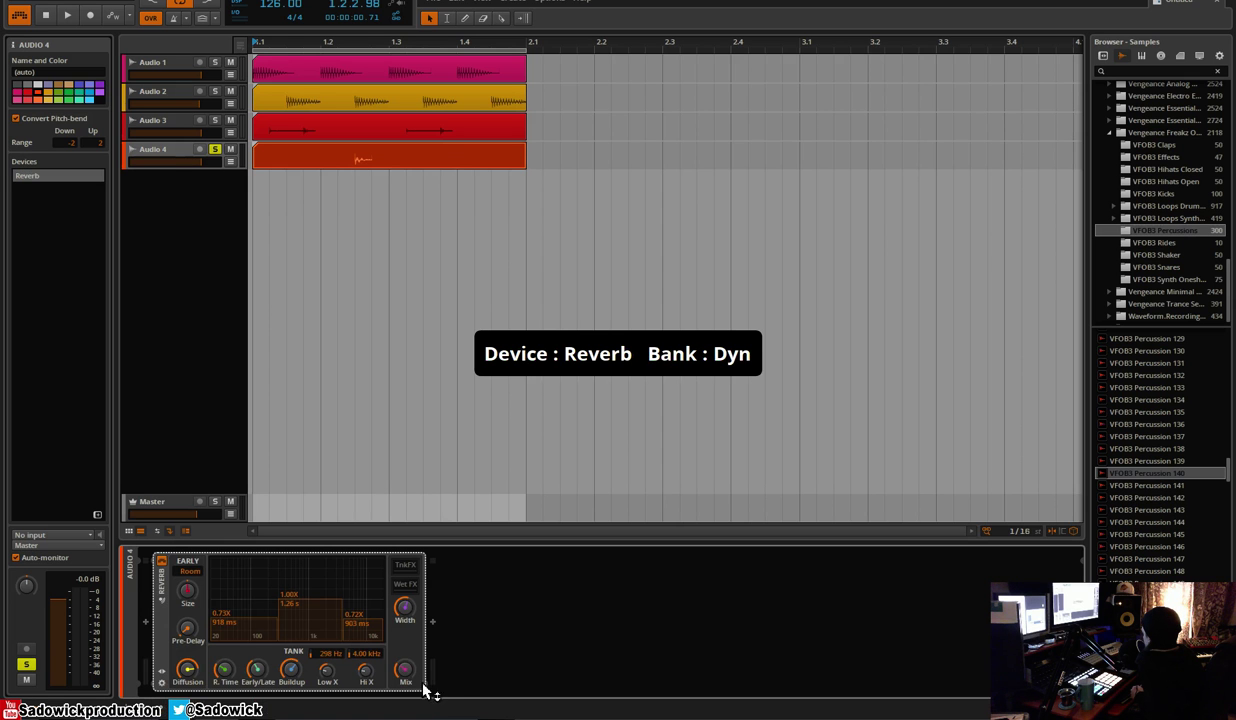
left_click(433, 622)
left_click(579, 593)
Enable the Compressor's Makeup and set its Ratio to about 1:2.35 during soloed playback, and unsolo Audio 4
key("space")
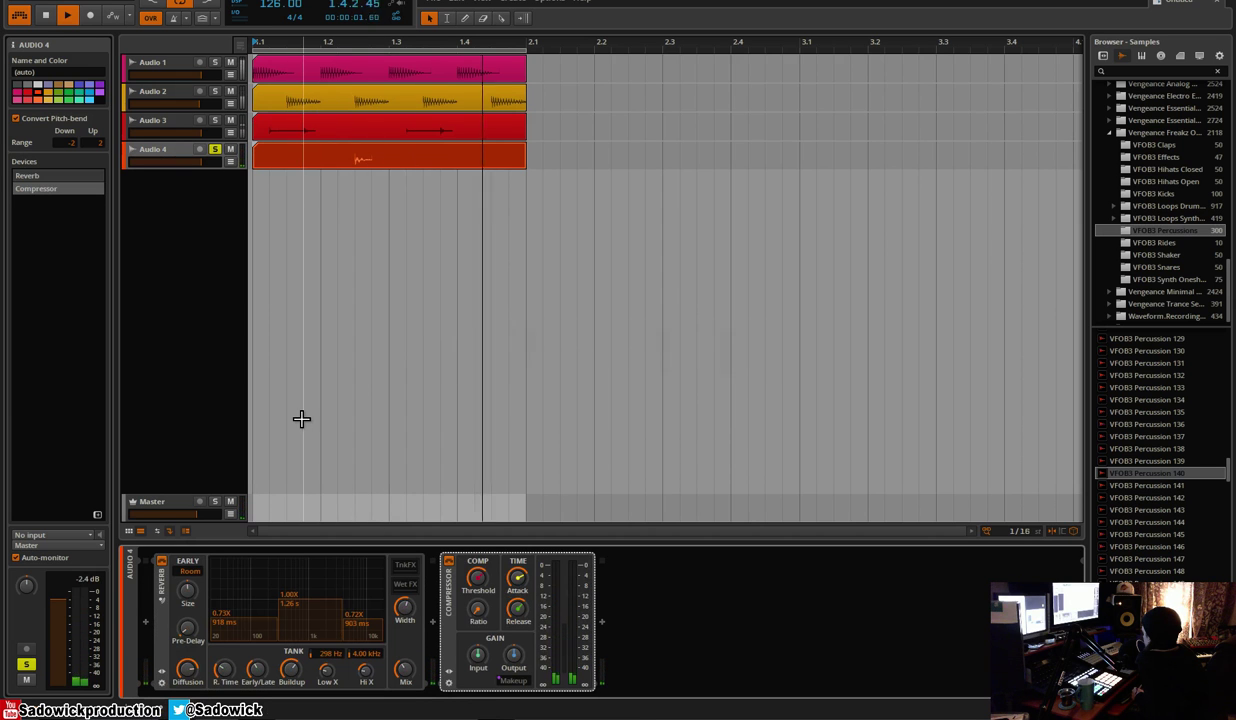
left_click(513, 681)
left_click_drag(478, 579, 483, 605)
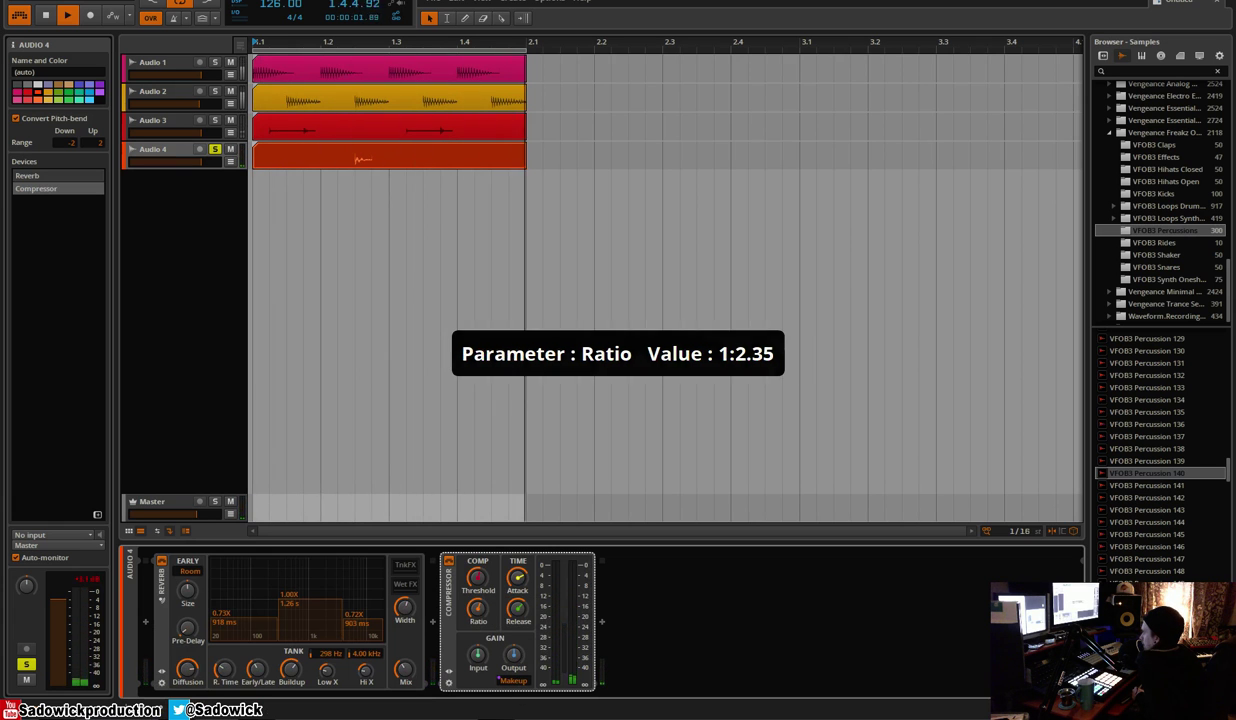
key("space")
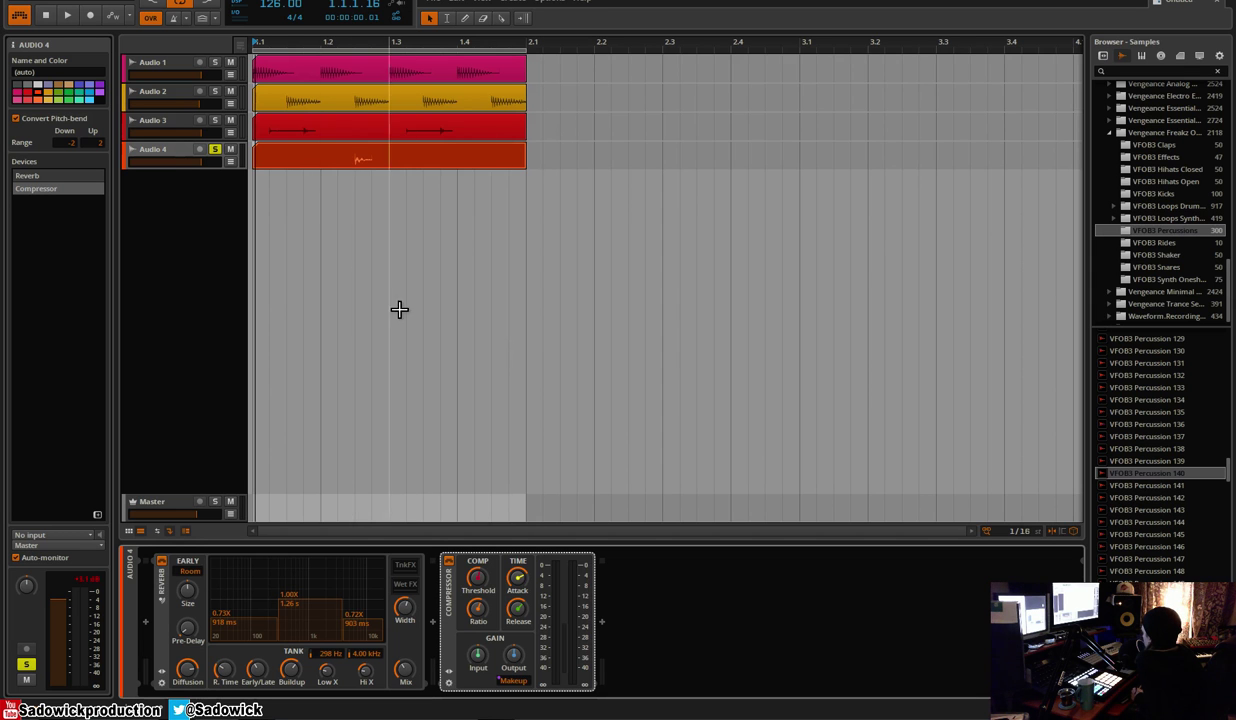
left_click(215, 149)
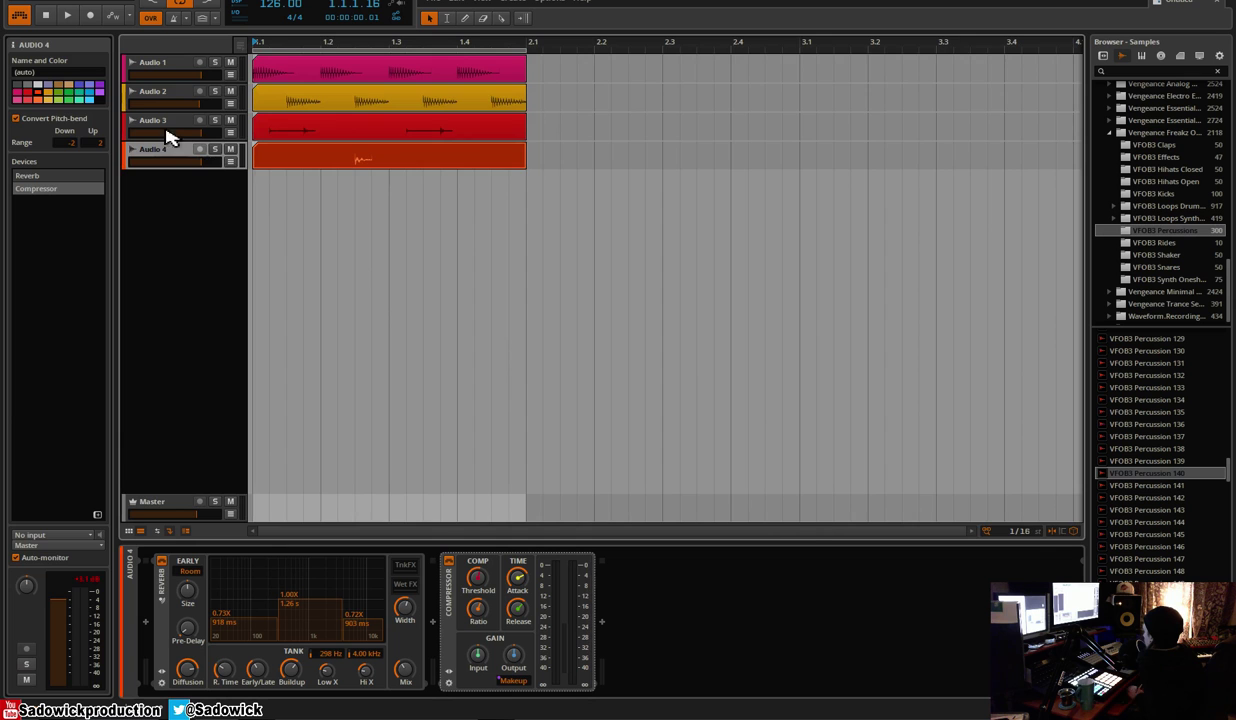
In the mixer view, pan Audio 4 to the right and Audio 3 to the left, and solo and select Audio 3
key("alt+2")
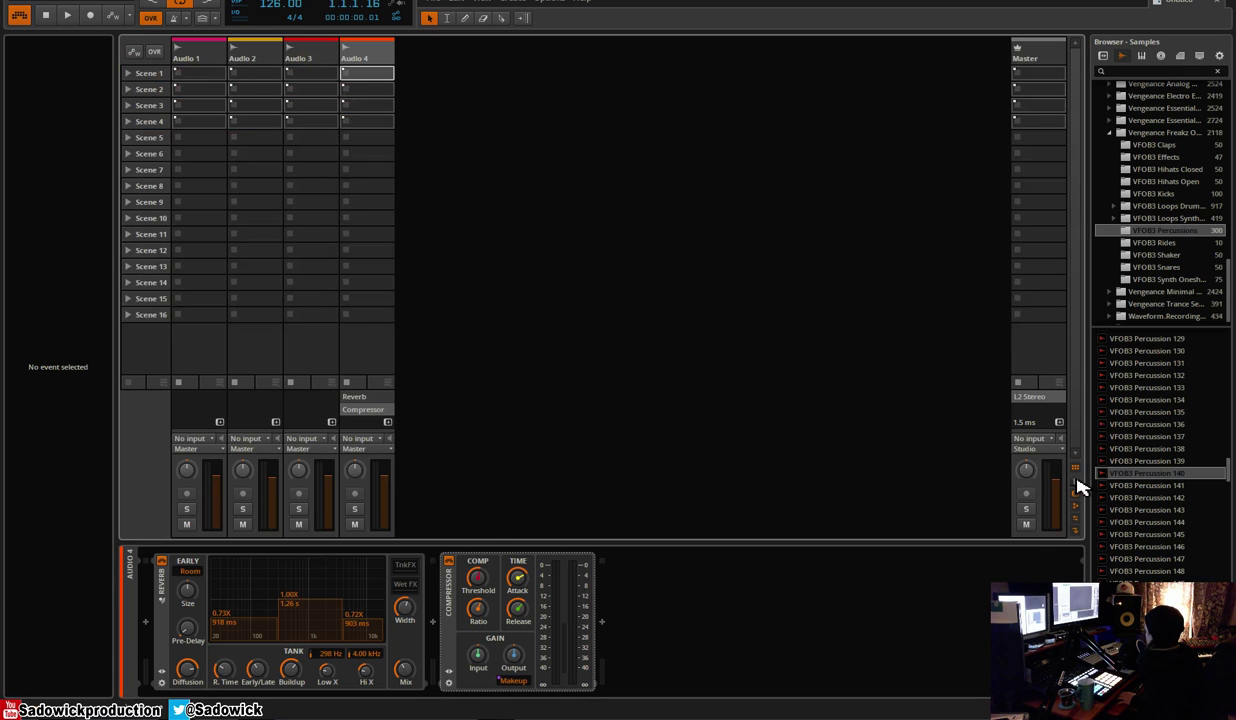
key("space")
left_click_drag(355, 473, 299, 491)
left_click(300, 510)
key("space")
left_click(314, 60)
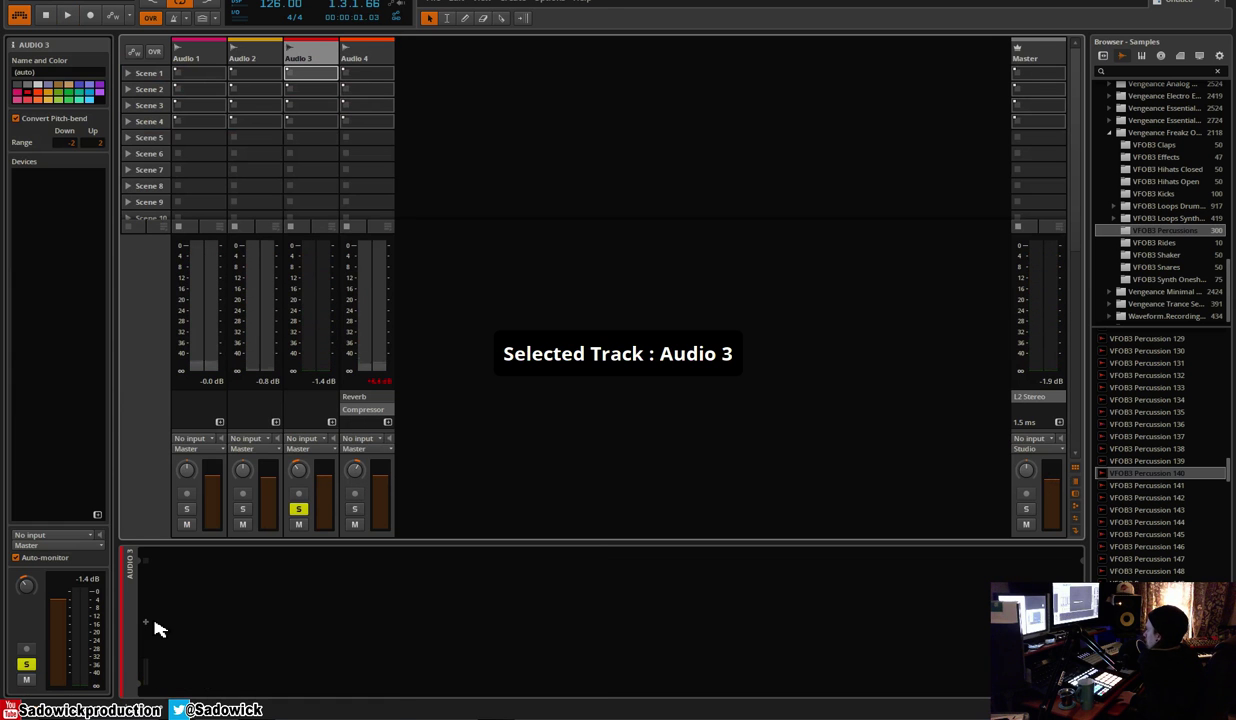
left_click(147, 624)
left_click(280, 637)
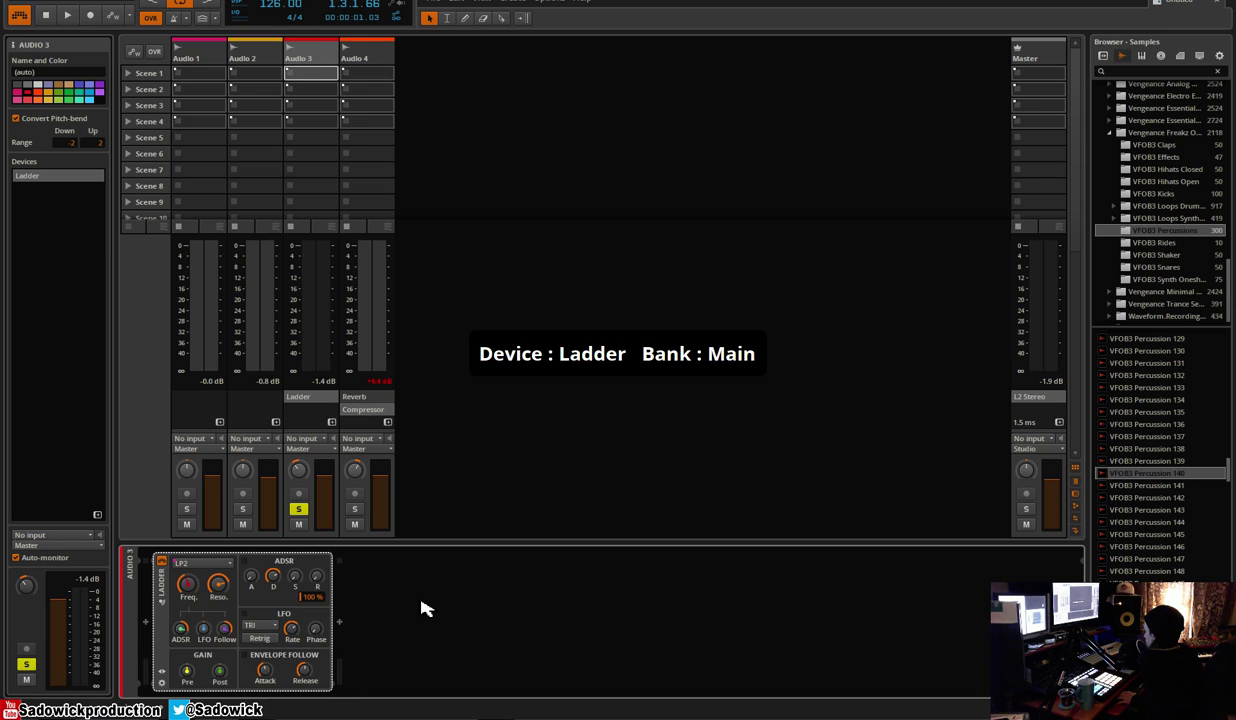
key("Delete")
Add a Delay-1 to Audio 3 during playback, adjust its Mix, and unsolo the track
key("space")
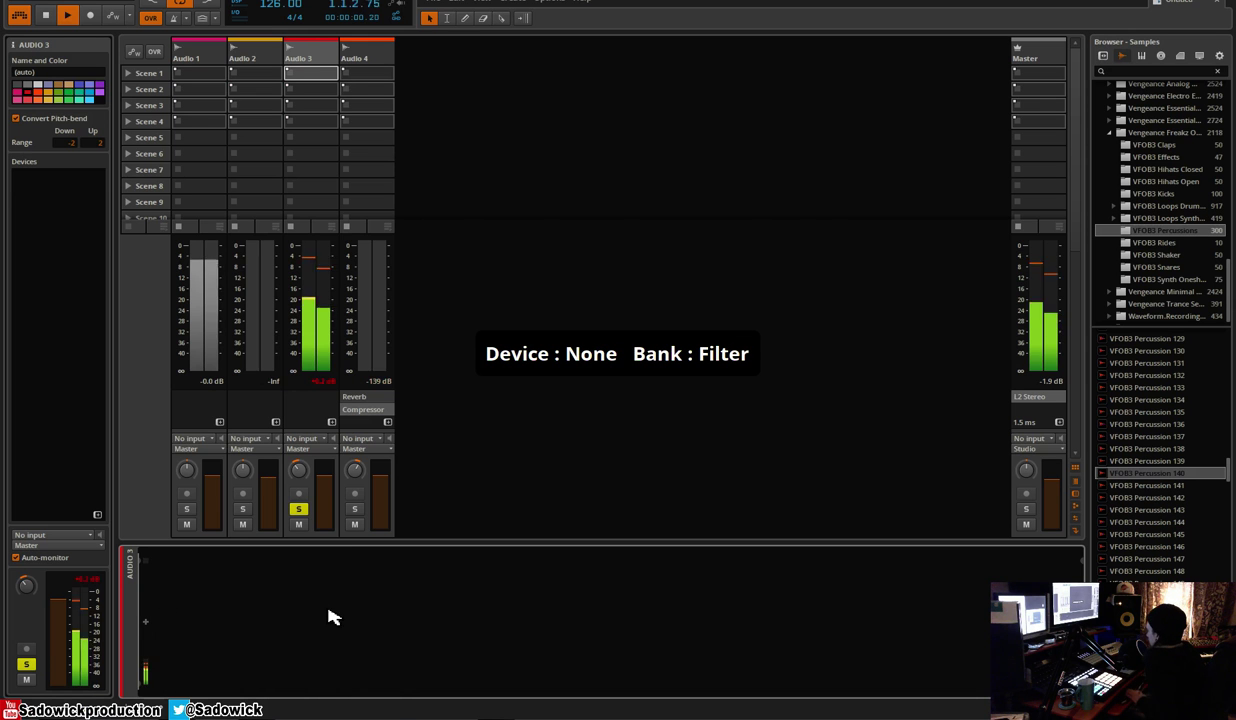
left_click(148, 624)
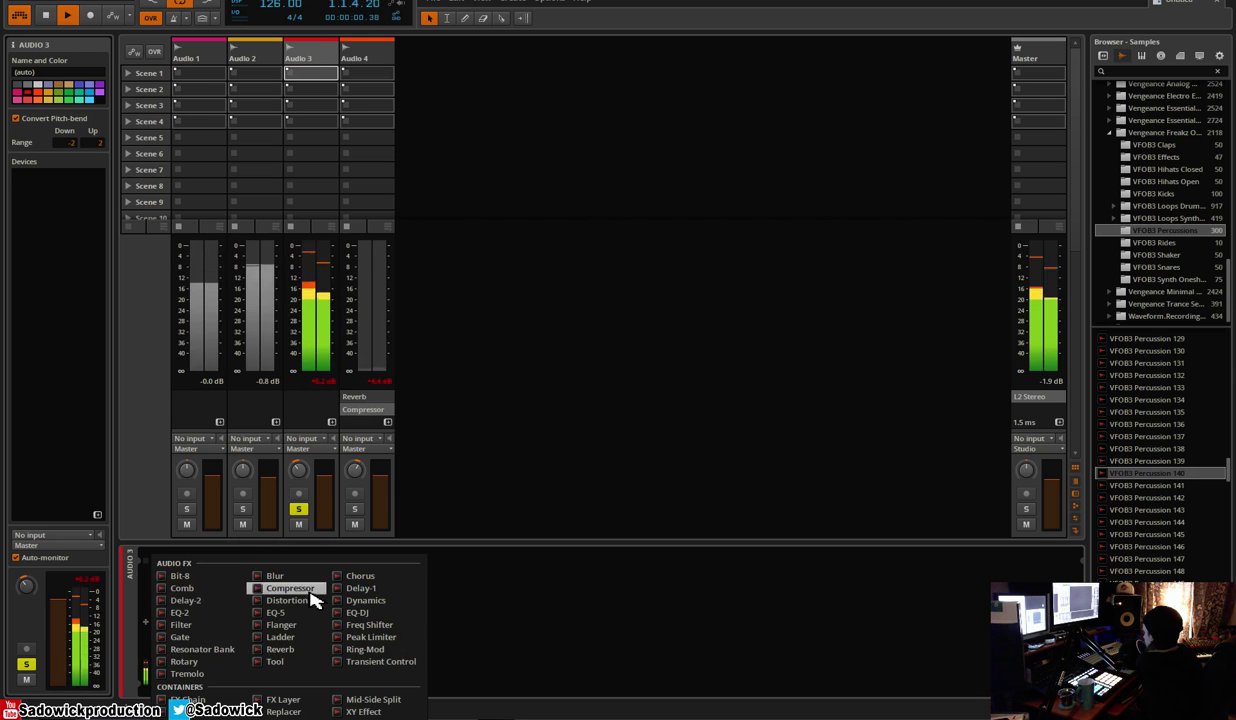
left_click(358, 588)
left_click_drag(266, 672, 266, 650)
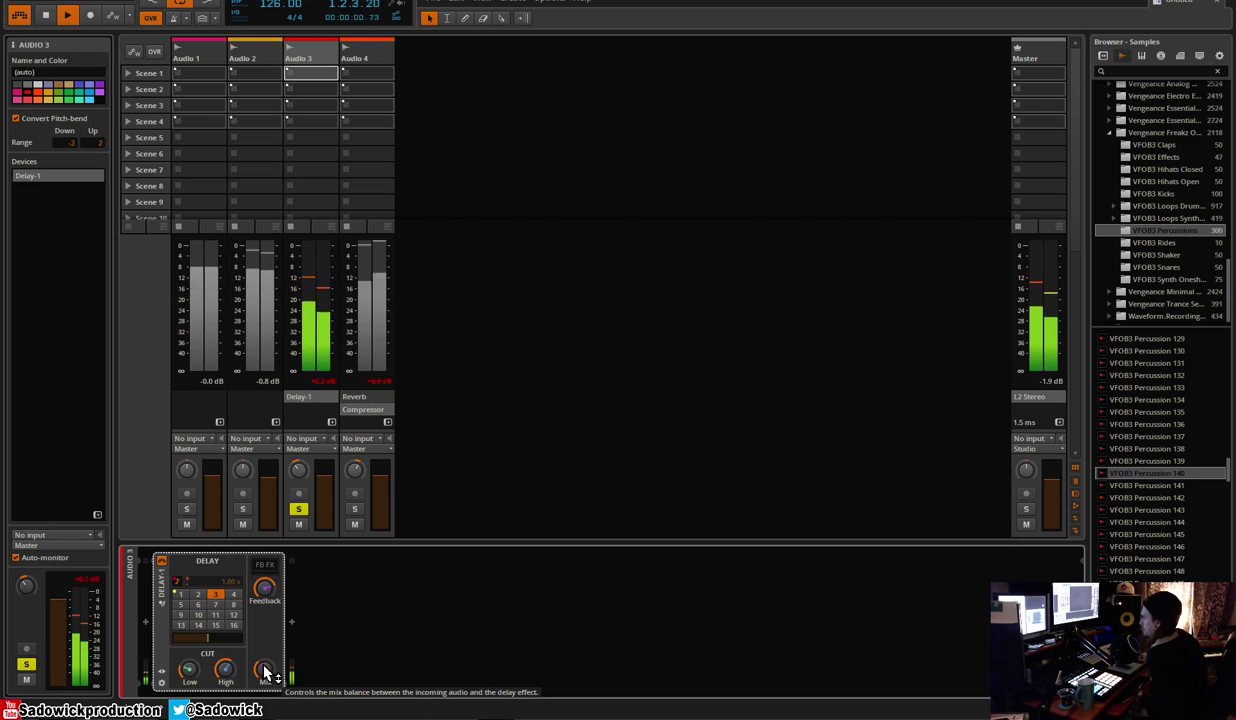
left_click(300, 511)
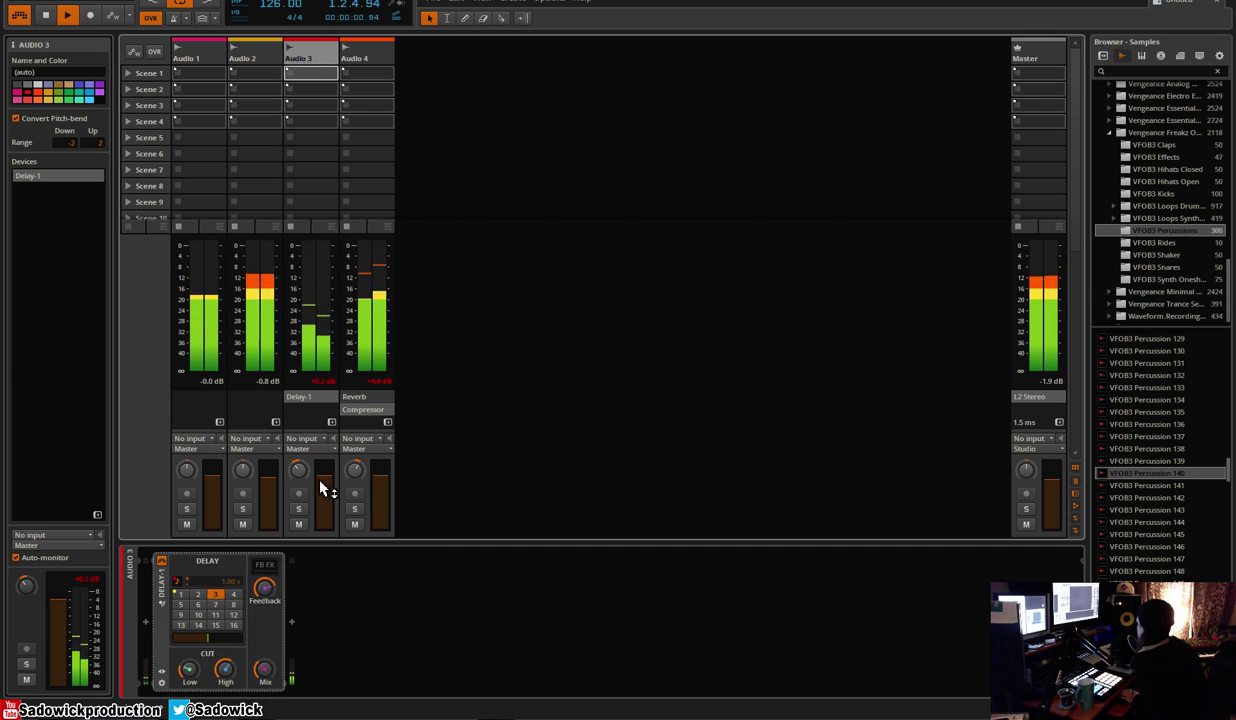
Set the Delay-1 on Audio 3 to a delay time of 1 with 26.0 % Mix, and solo the track again
left_click_drag(264, 668, 264, 661)
left_click(181, 595)
left_click(298, 509)
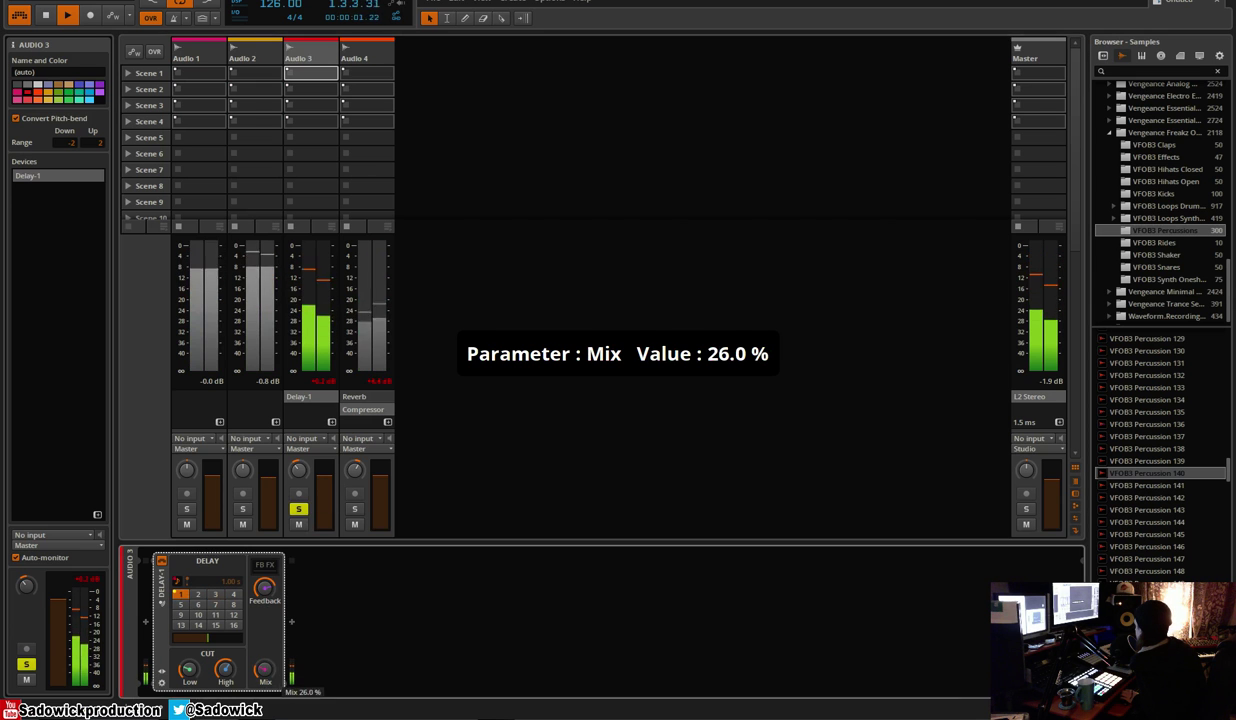
left_click_drag(297, 473, 297, 464)
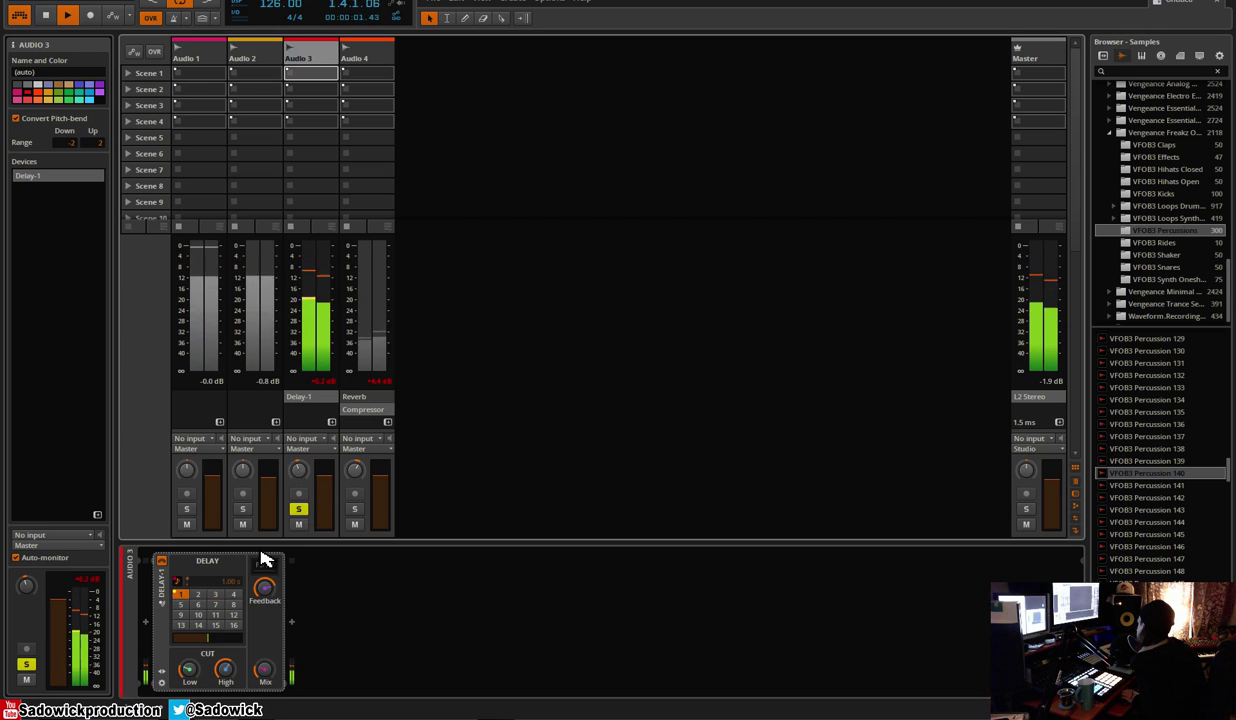
Add a Bit-8 to the feedback effects chain of Audio 3's Delay-1 and adjust its clock Freq
left_click(297, 625)
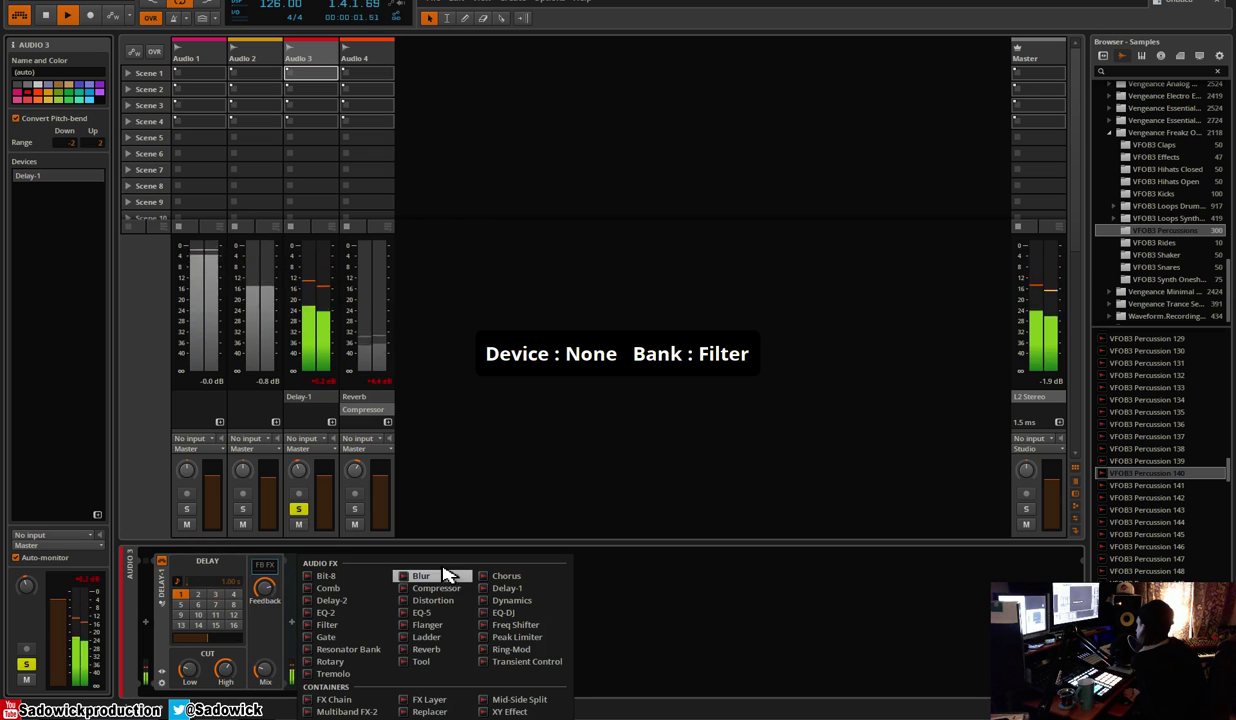
double_click(328, 578)
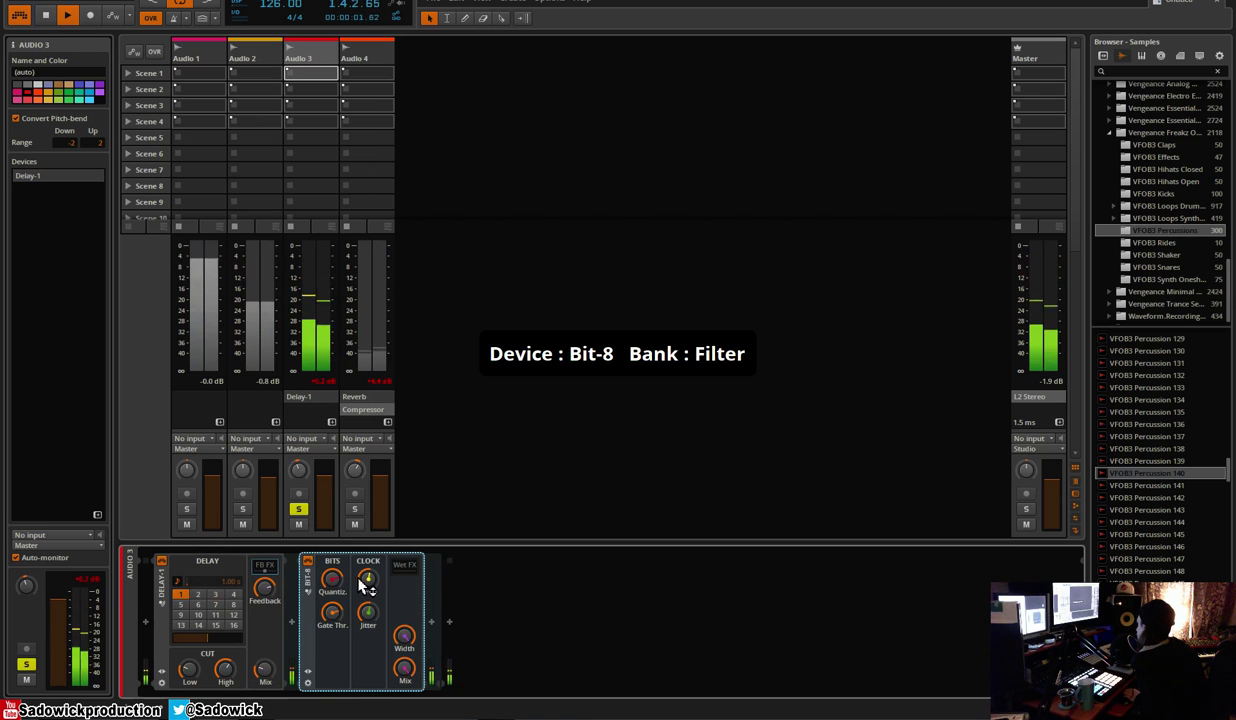
left_click_drag(370, 590, 332, 610)
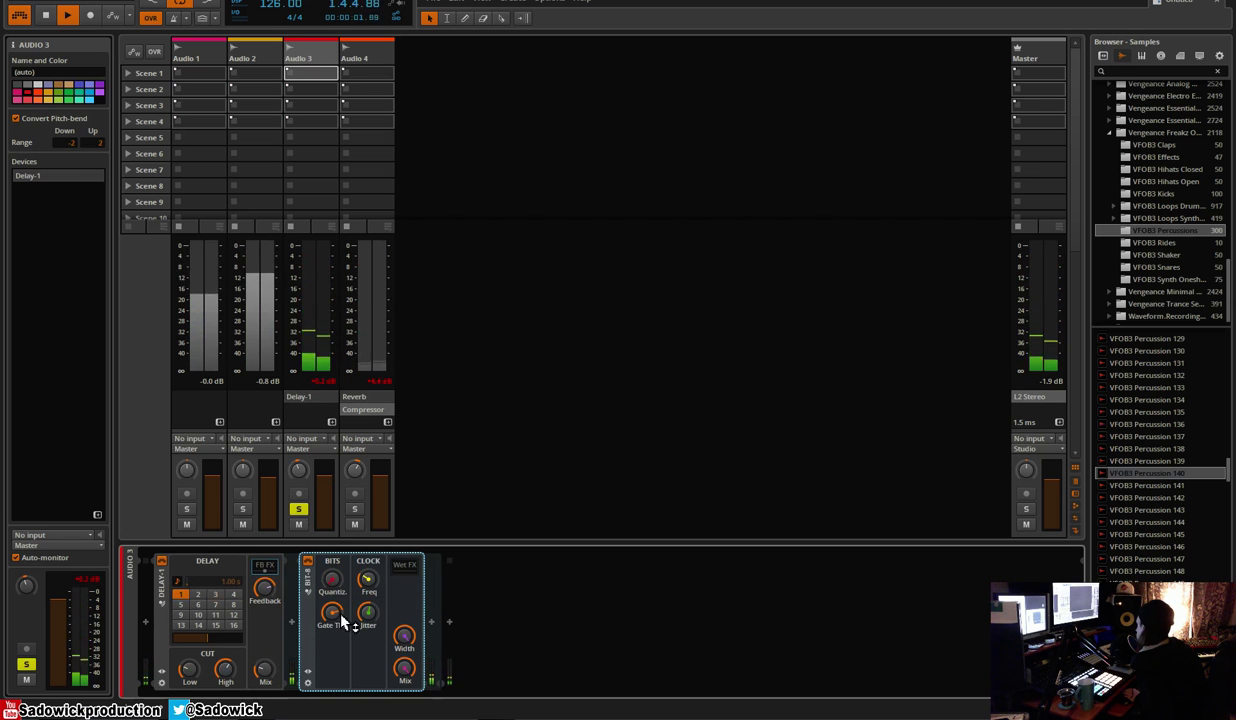
Add a Compressor with Makeup on, Threshold -15.2 dB and Ratio 1:7.69 after the Bit-8, followed by an EQ-5
left_click(447, 621)
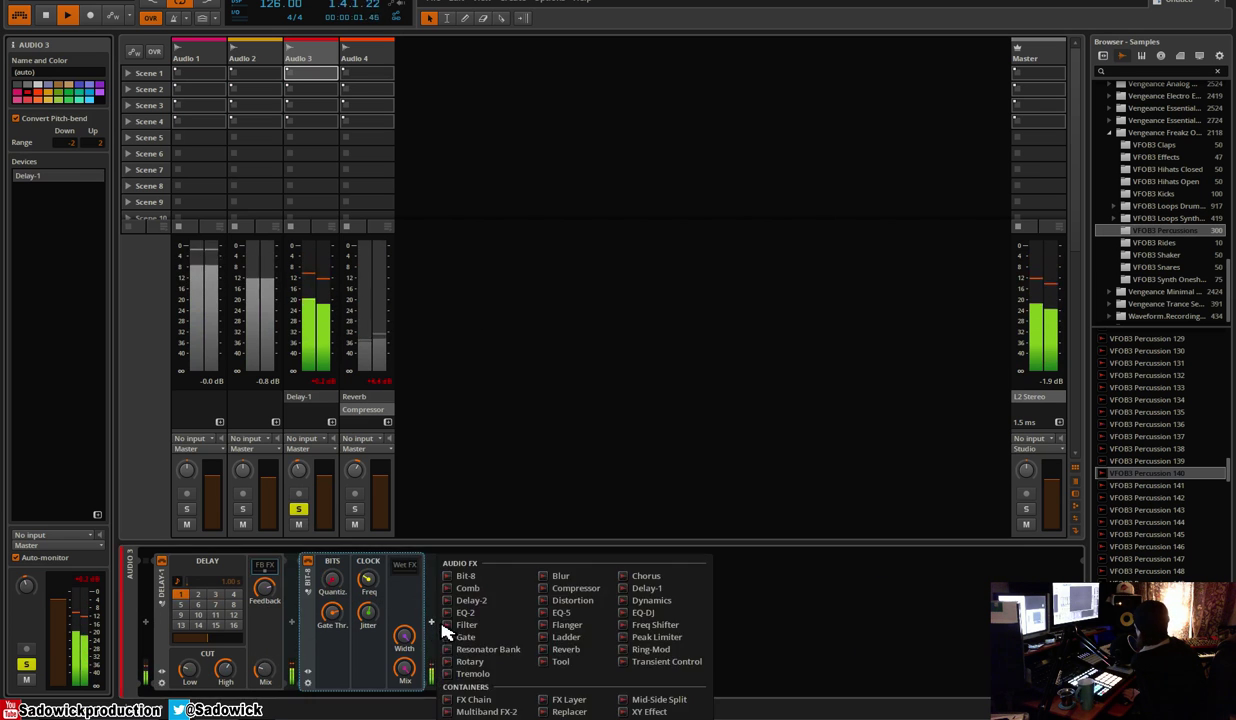
left_click(579, 592)
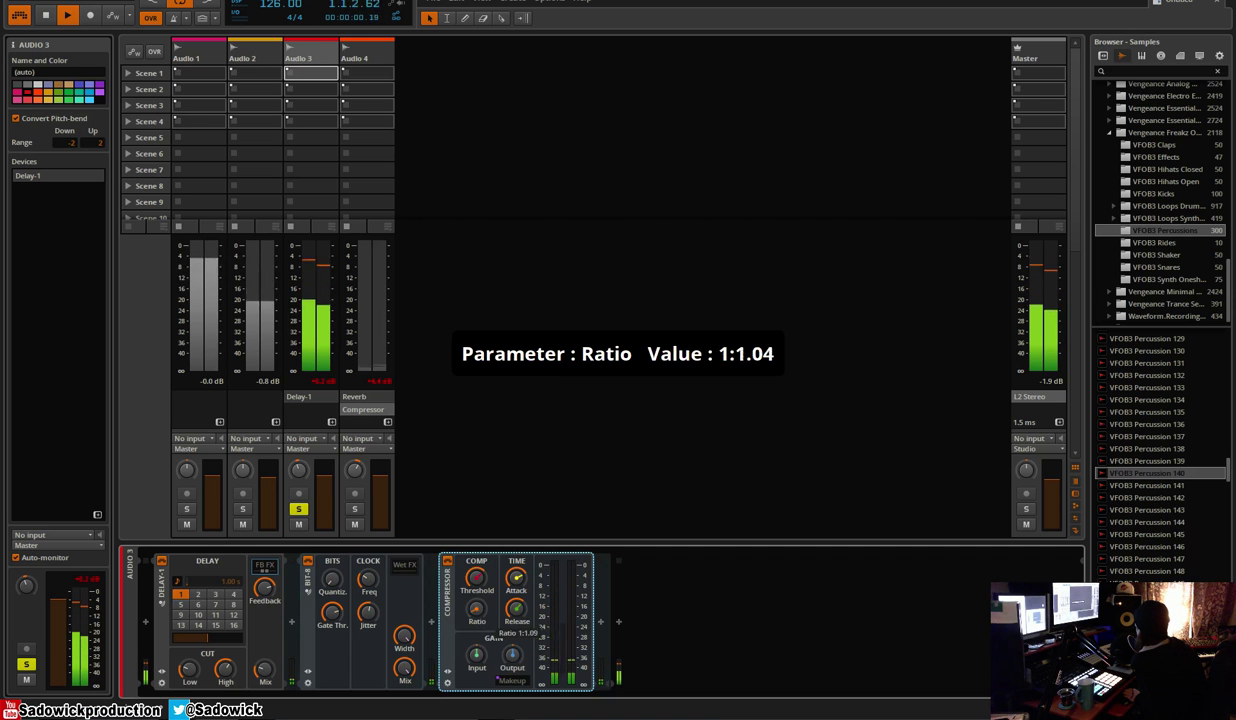
left_click(512, 679)
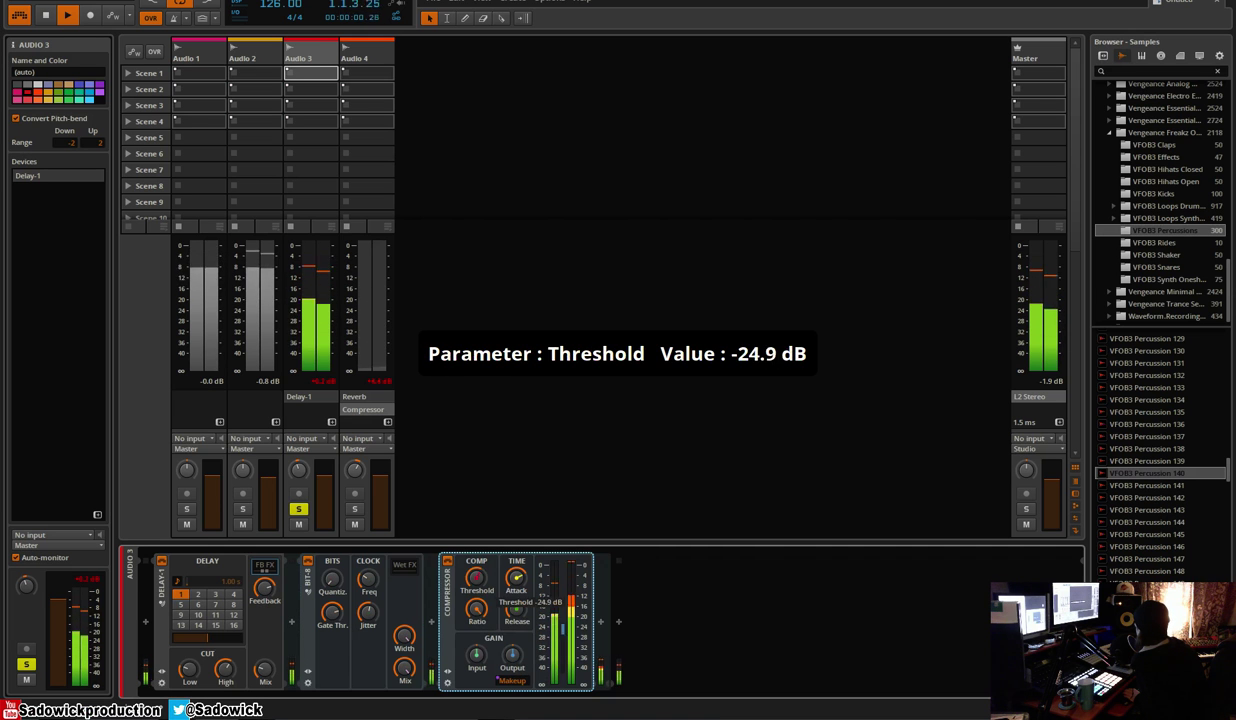
left_click_drag(519, 579, 480, 645)
left_click_drag(478, 582, 478, 583)
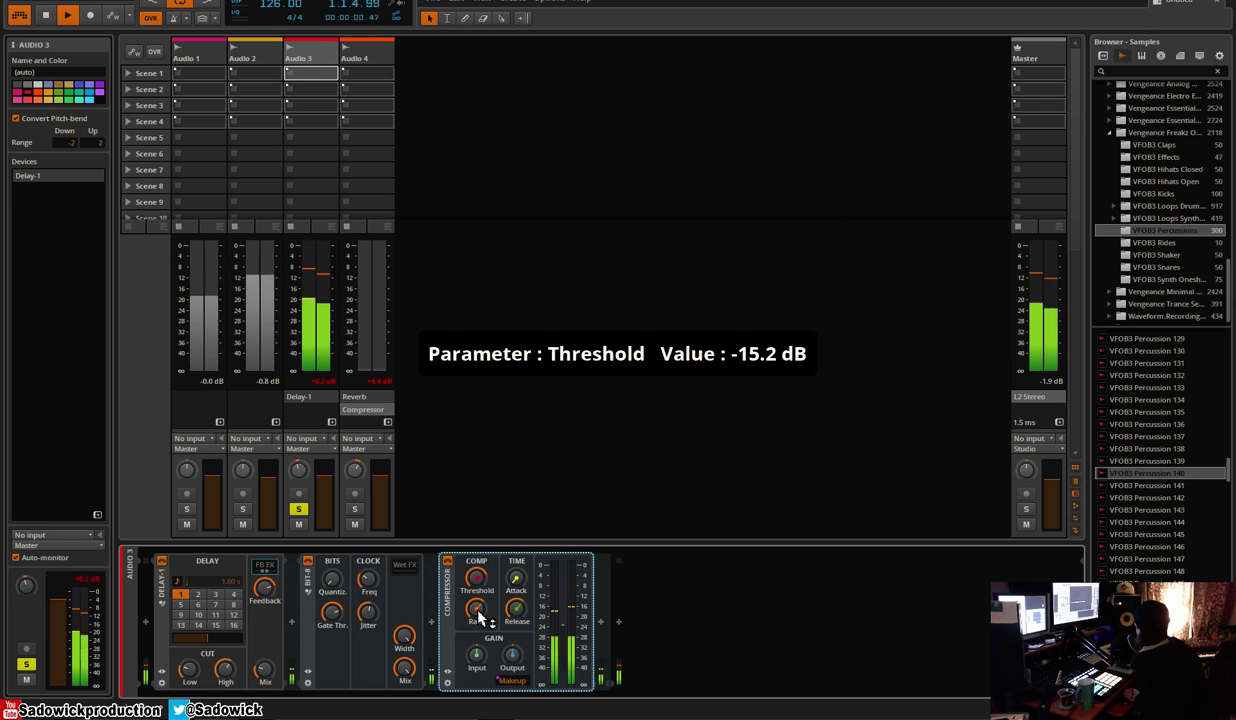
left_click(602, 622)
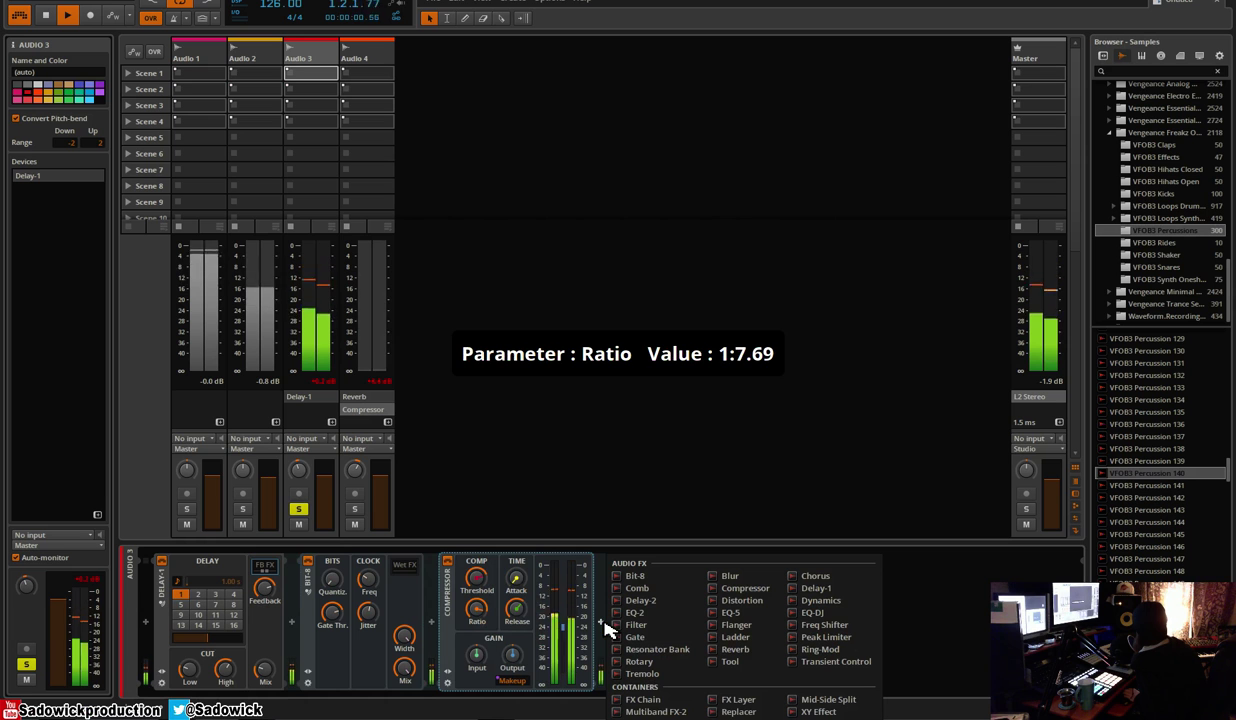
left_click(759, 612)
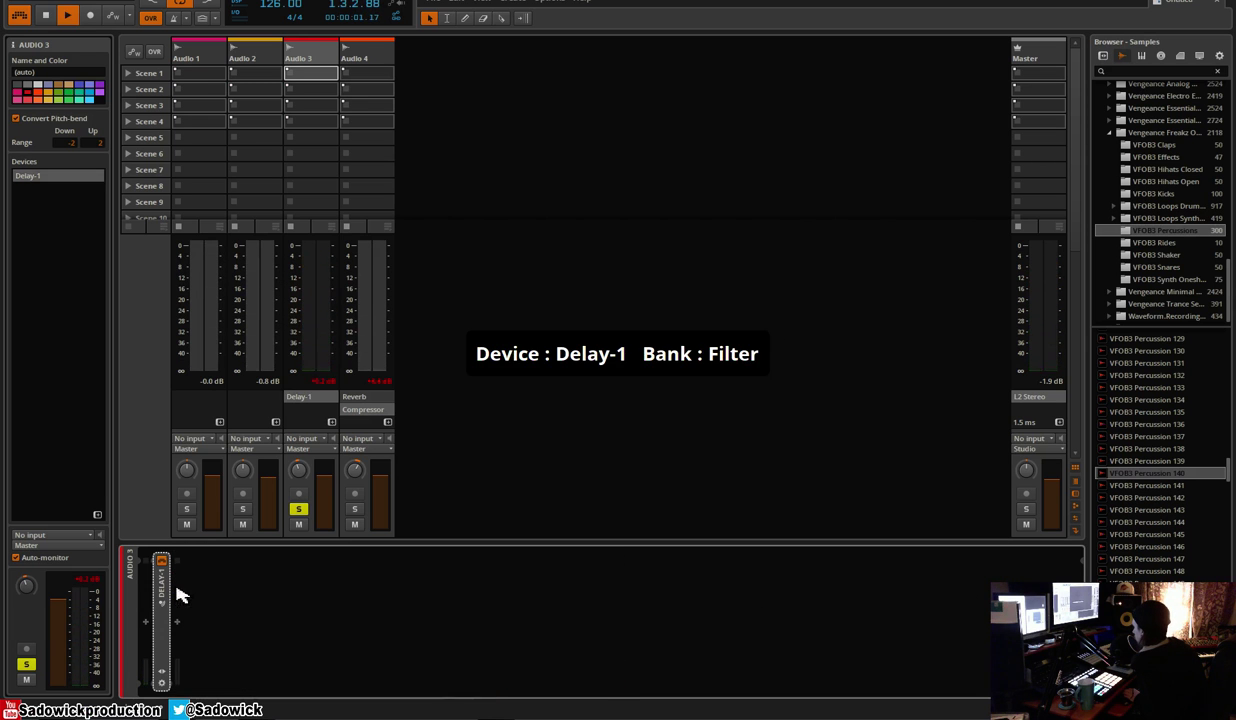
Add a Reverb after Audio 3's Delay-1 with the Hall type and 26.0 % Mix, and unsolo the track
left_click(179, 622)
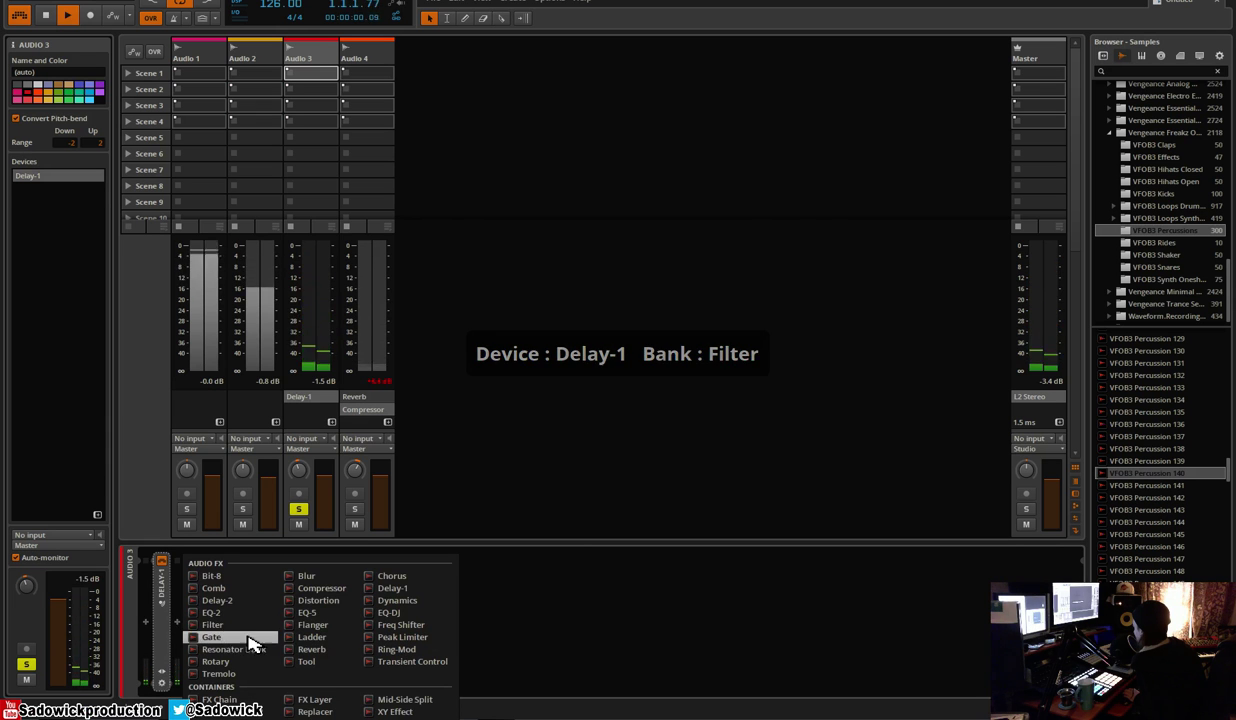
left_click(305, 650)
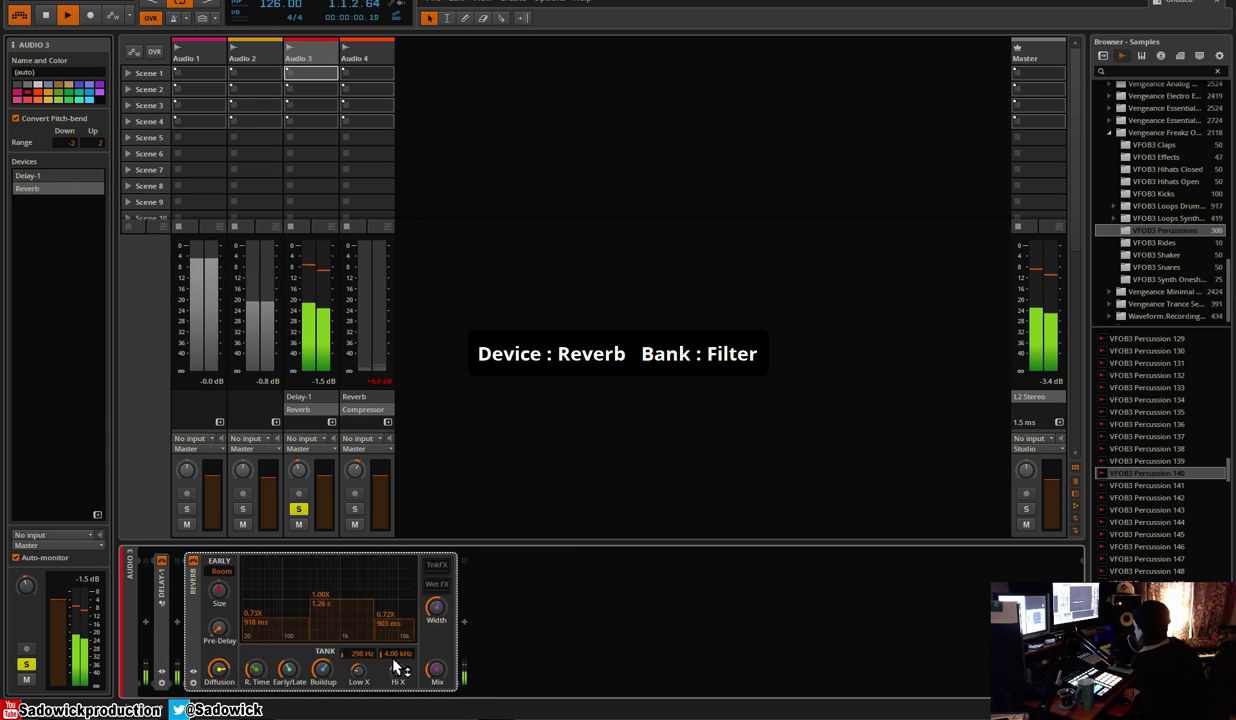
left_click_drag(436, 670, 436, 685)
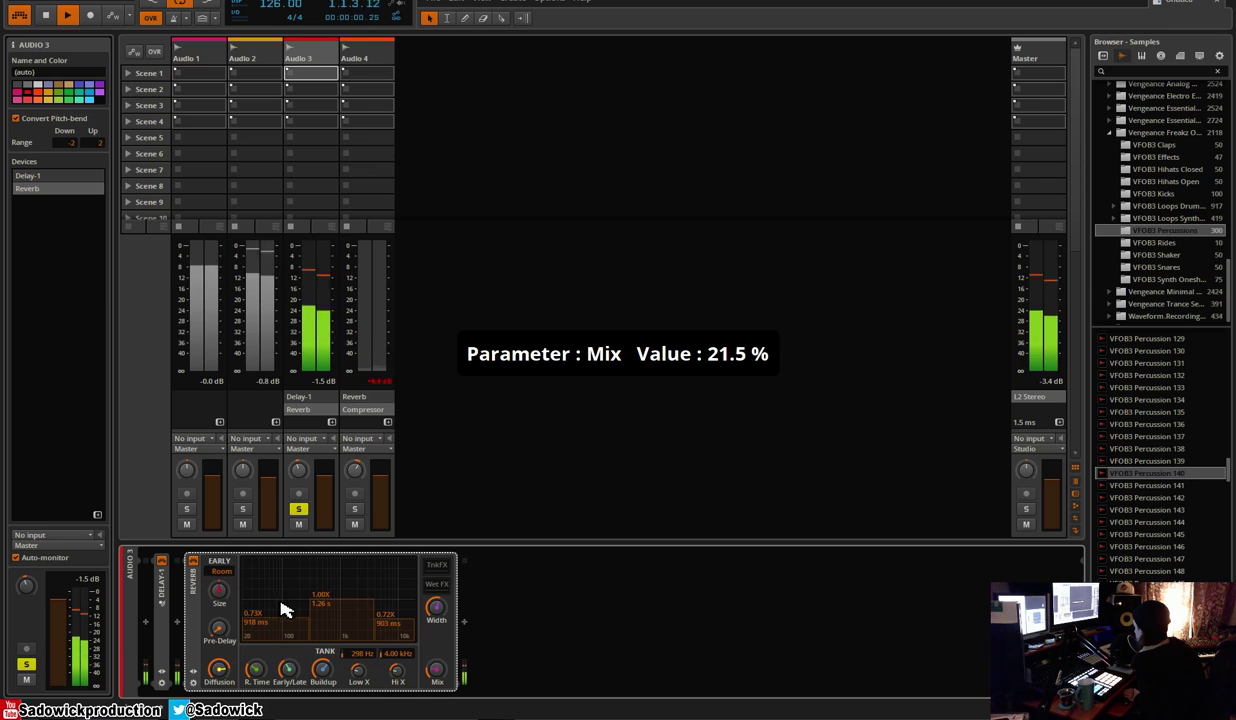
key("space")
left_click_drag(224, 572, 224, 556)
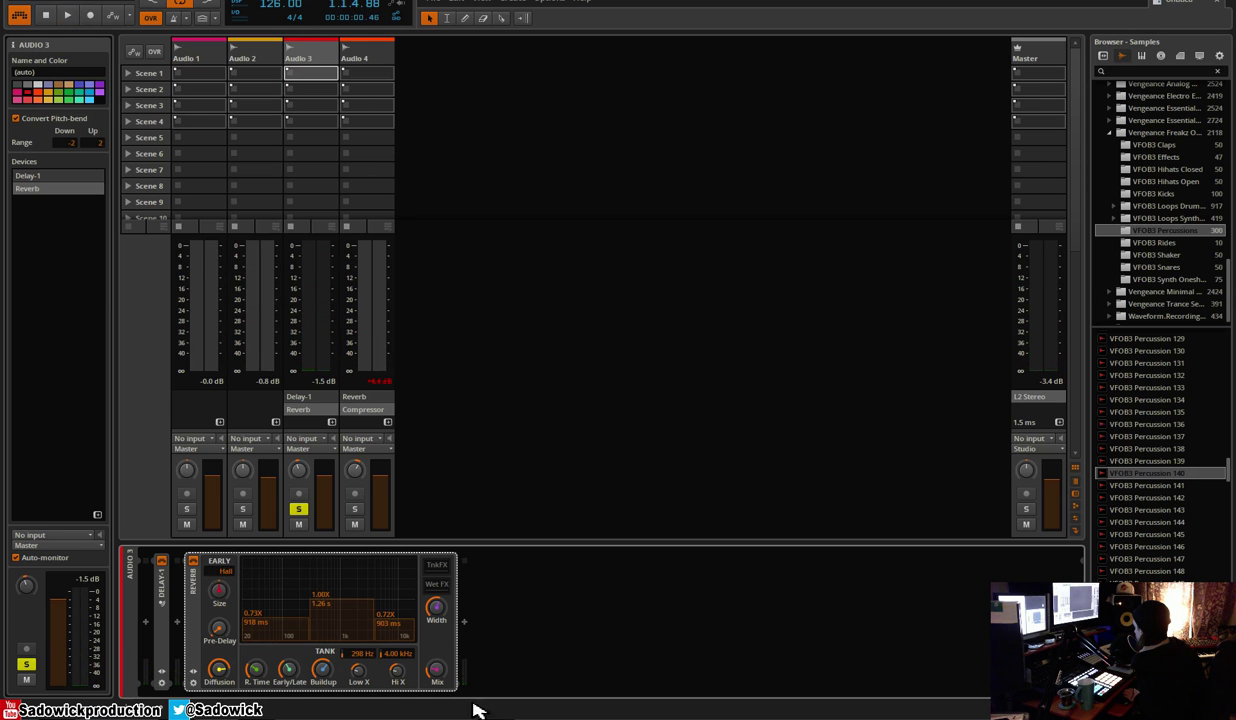
key("space")
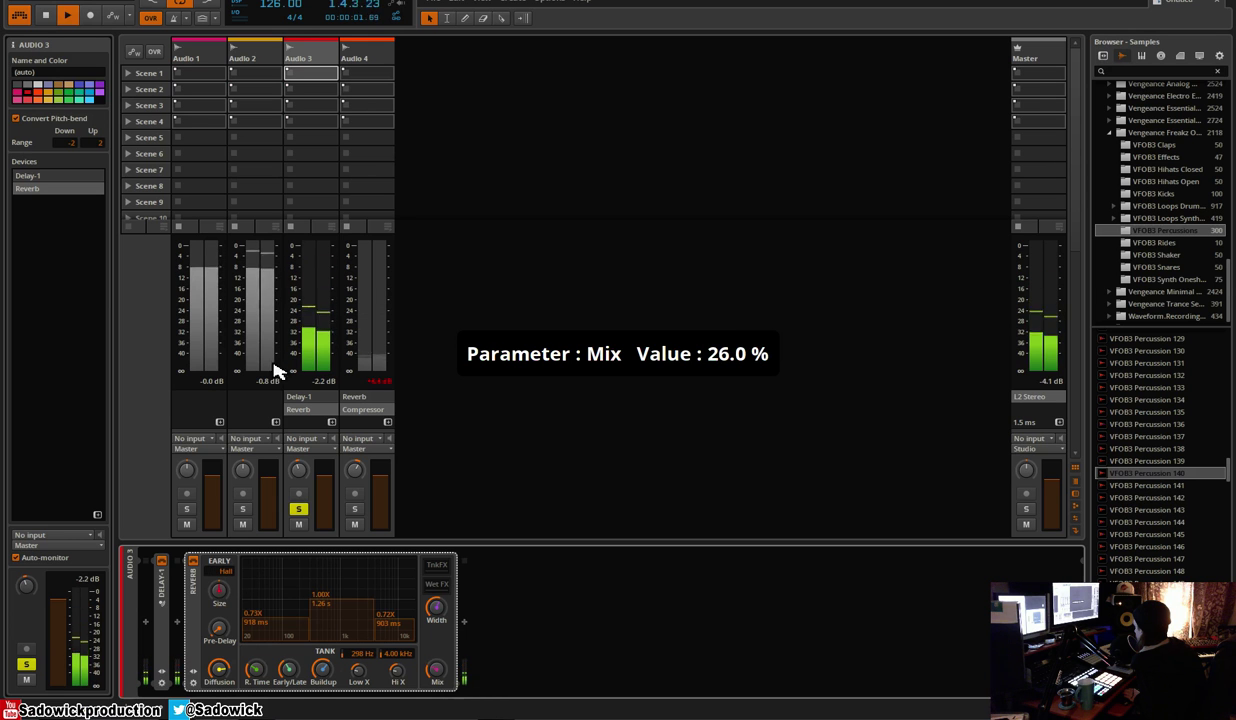
left_click(302, 512)
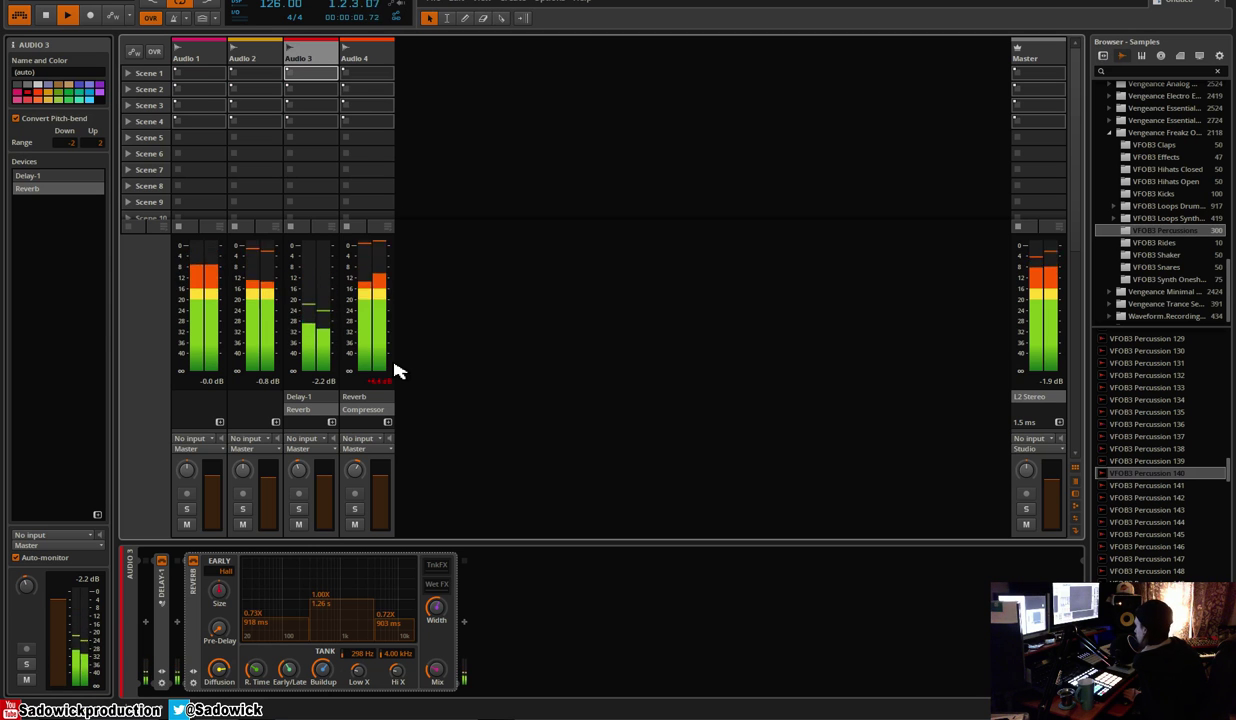
left_click(507, 595)
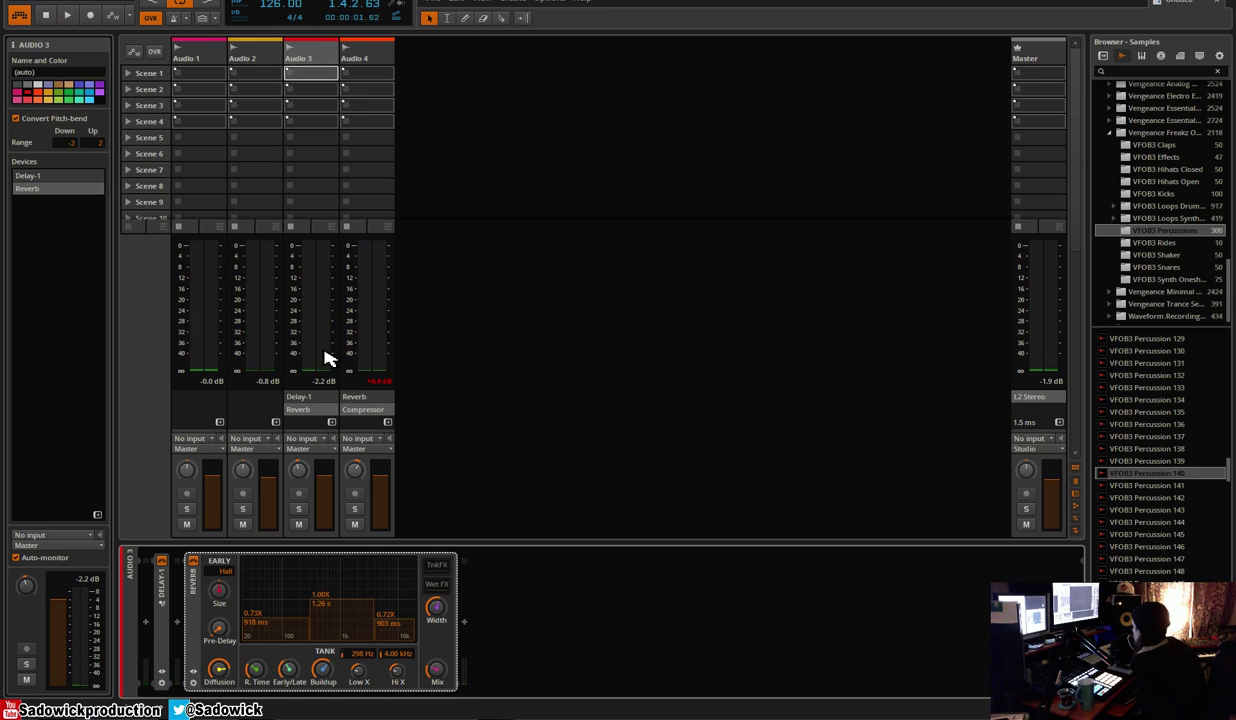
Add an EQ-5 to Audio 1 and pull band 2 down to about -14 dB at 174 Hz
left_click(181, 54)
left_click(146, 622)
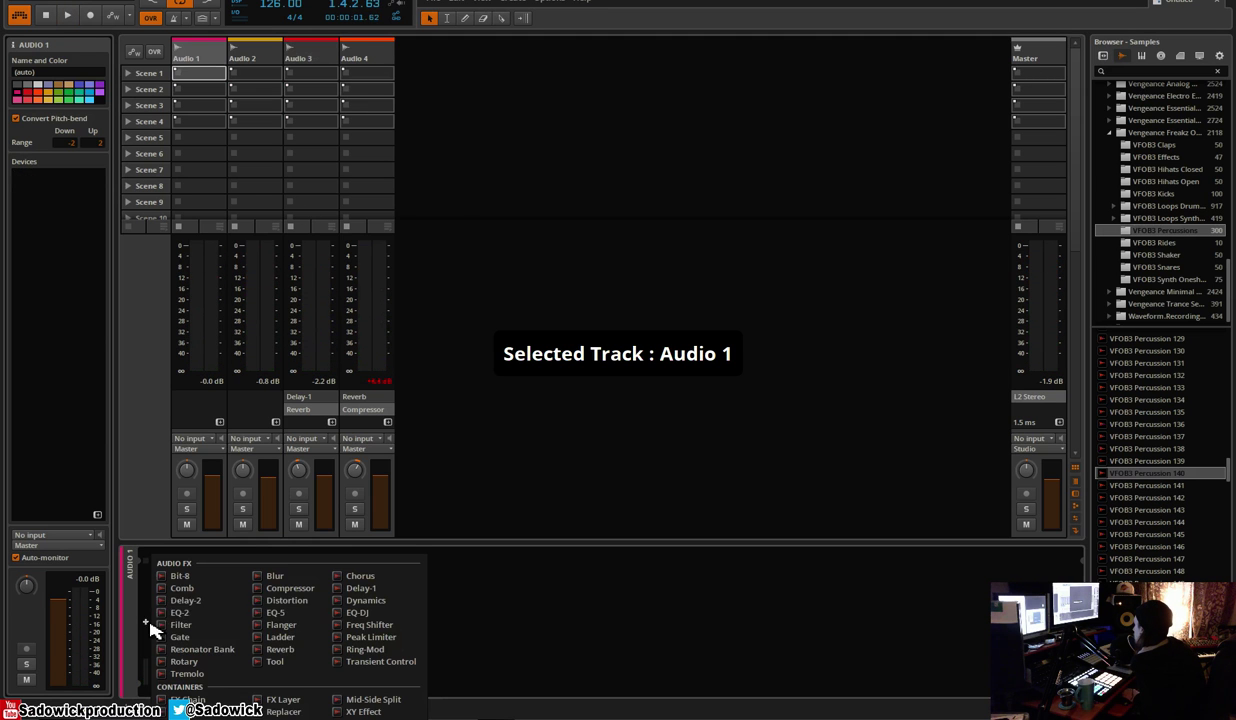
double_click(280, 621)
left_click_drag(262, 594, 240, 603)
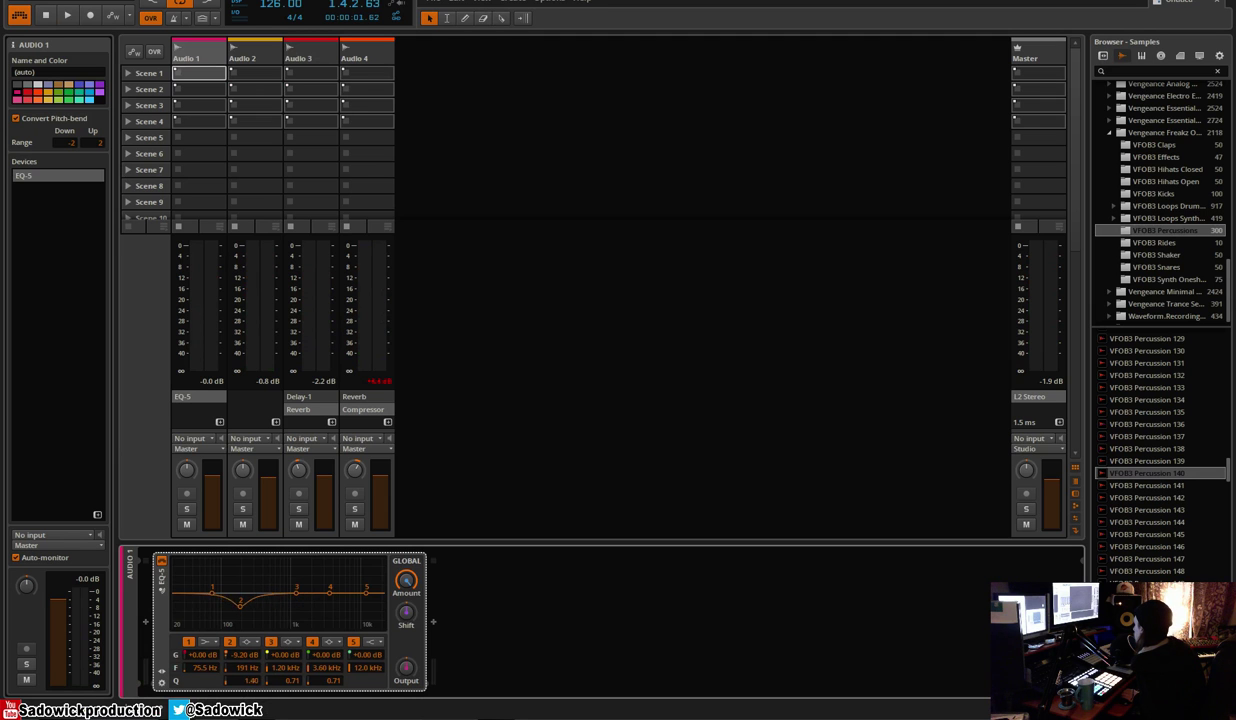
left_click_drag(244, 613, 242, 624)
Solo Audio 1 and set its EQ-5 band 3 to -2.10 dB at 416 Hz during playback
key("space")
left_click_drag(240, 614, 264, 595)
left_click(186, 509)
key("space")
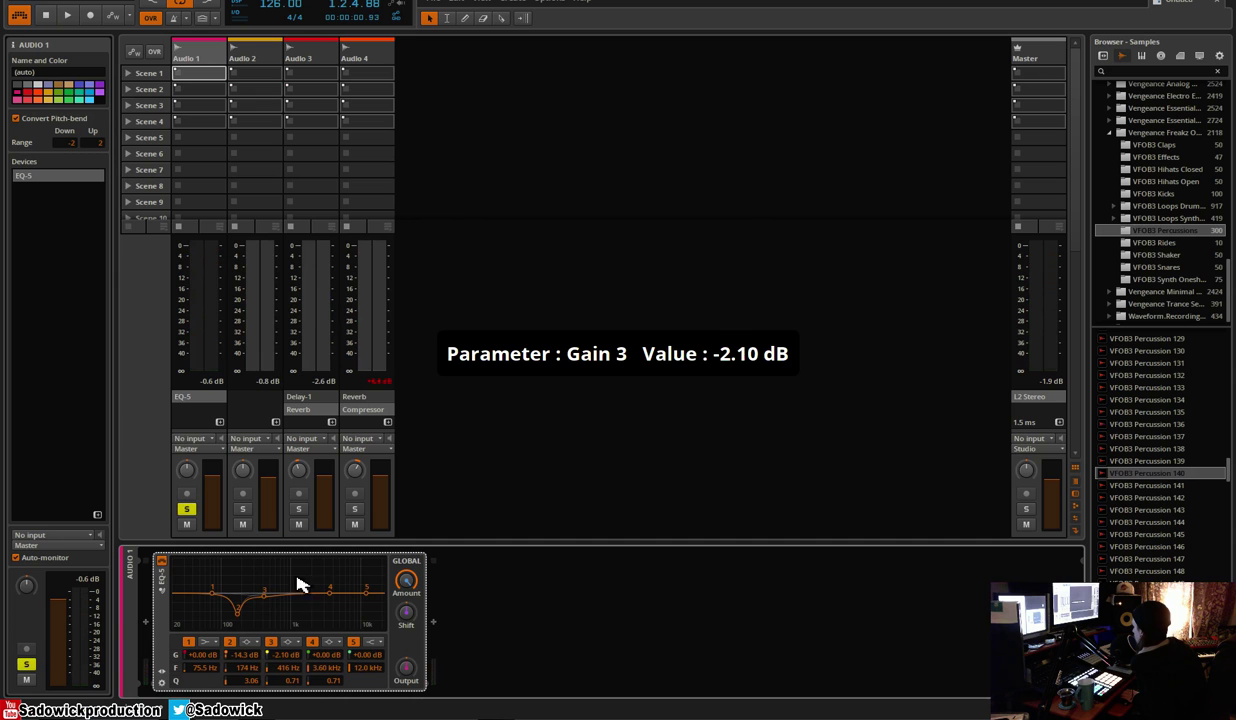
Solo Audio 2 instead of Audio 1 and add an EQ-5 with band 2 at -14.4 dB and 209 Hz
left_click(242, 509)
left_click(188, 510)
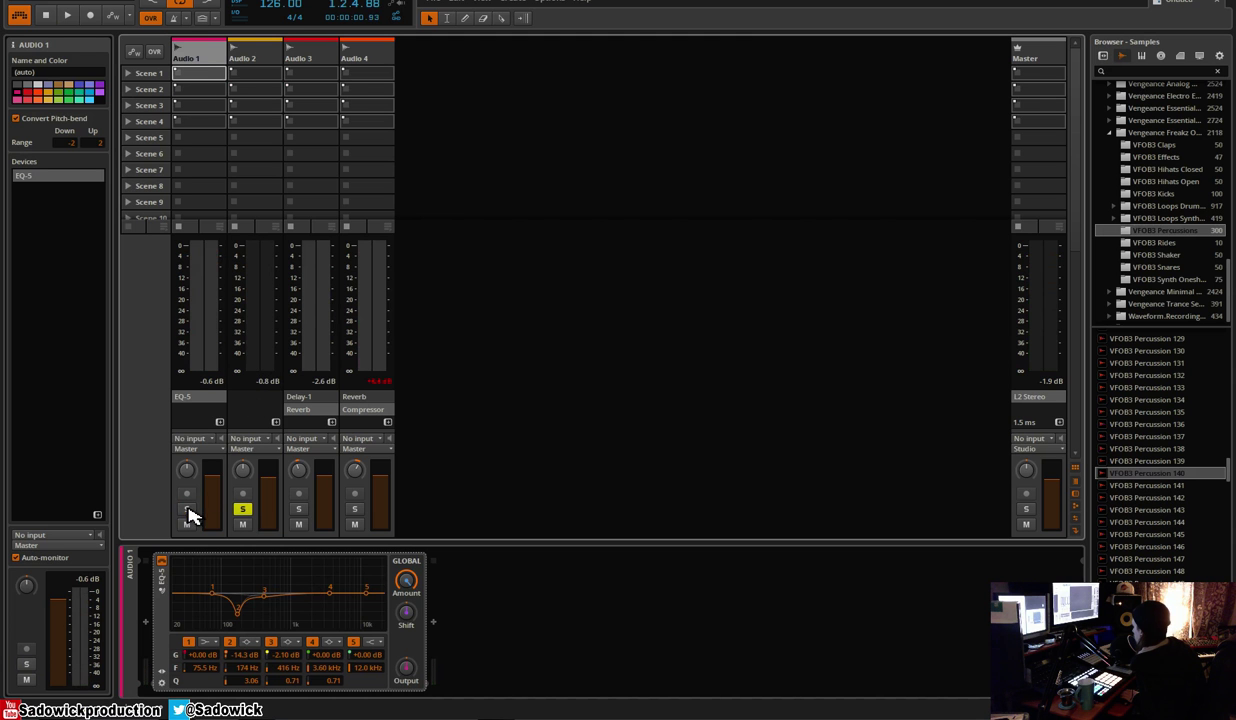
left_click(246, 78)
key("space")
left_click(146, 624)
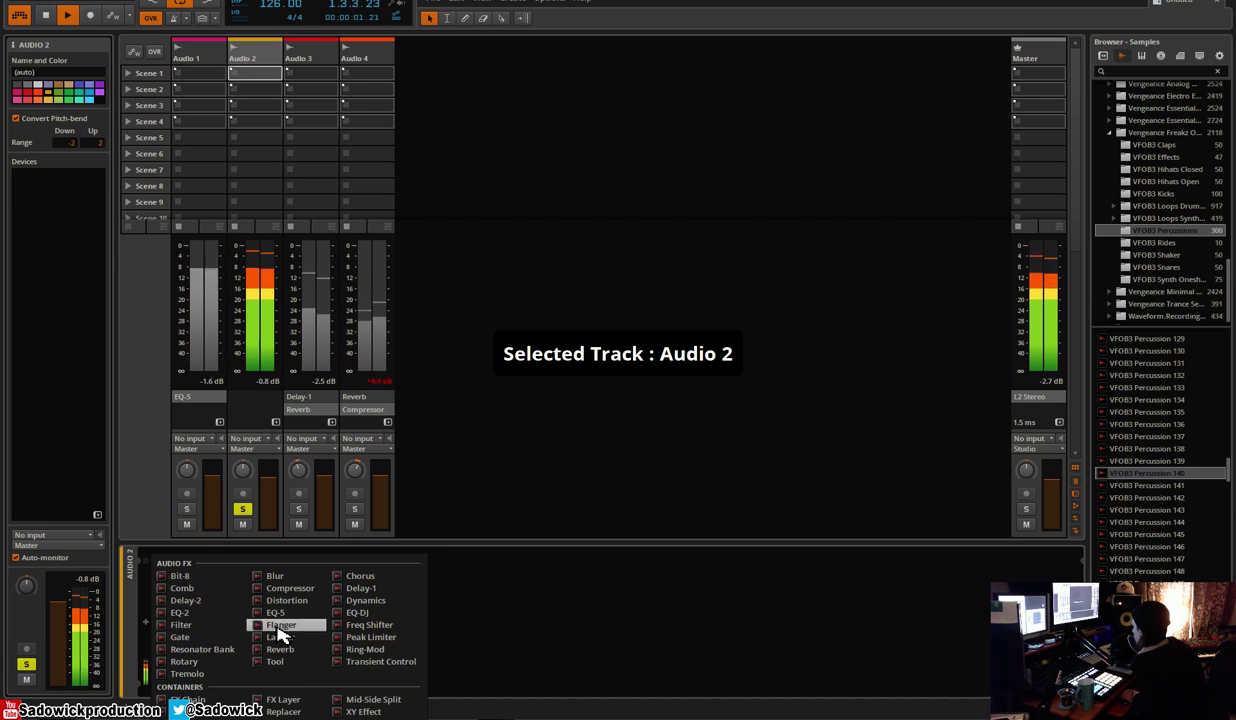
left_click(276, 625)
left_click_drag(263, 591, 247, 615)
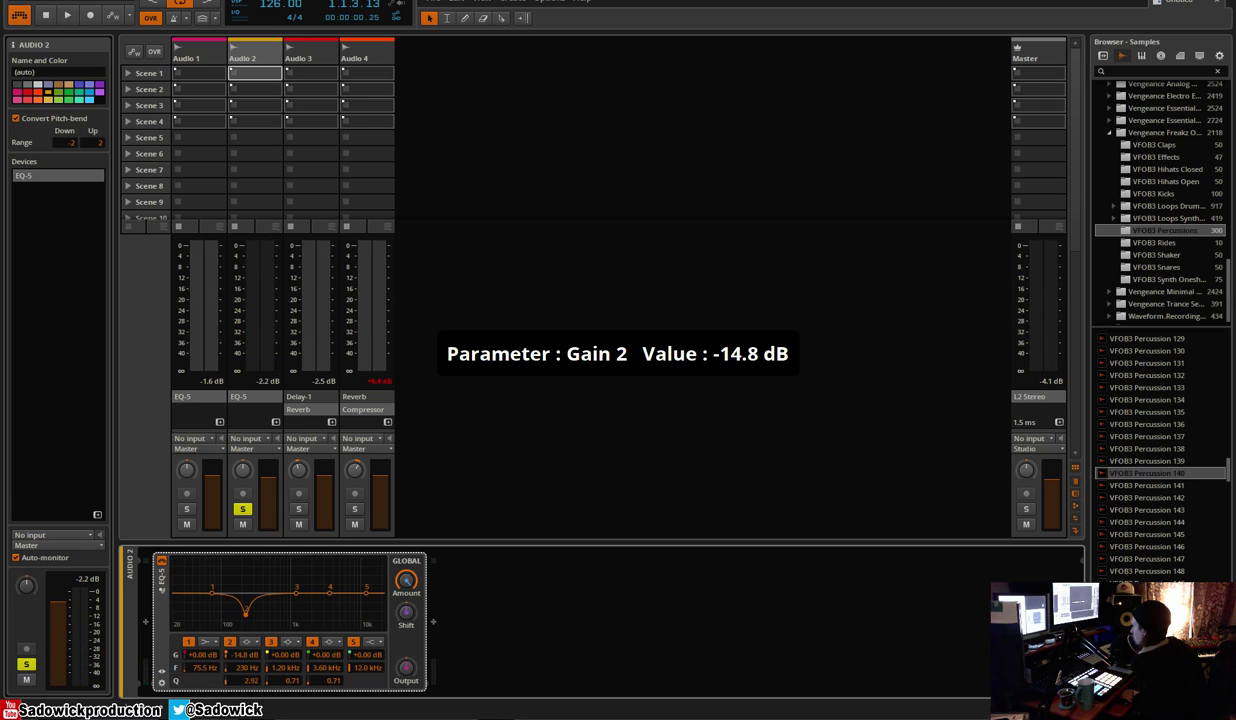
key("space")
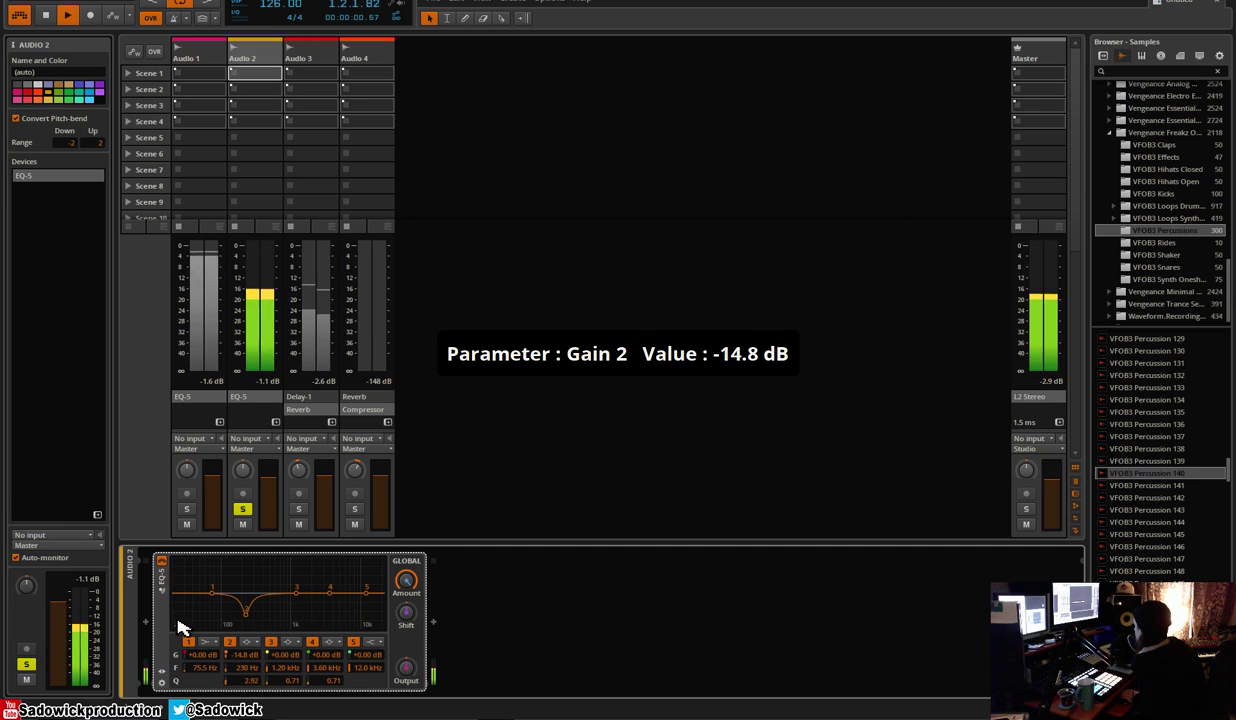
left_click_drag(250, 614, 243, 609)
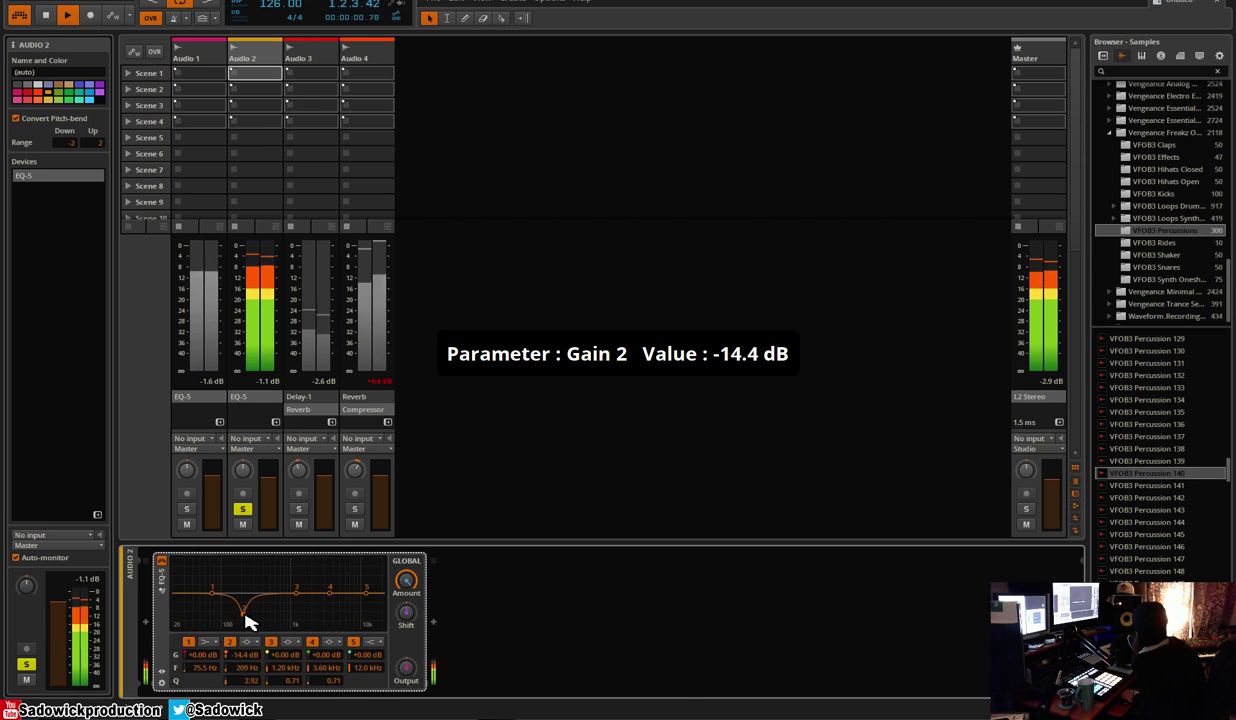
Add a Compressor with Makeup after Audio 2's EQ-5, adjust its Ratio, set Threshold to about -27.2 dB, and unsolo the track
left_click(434, 623)
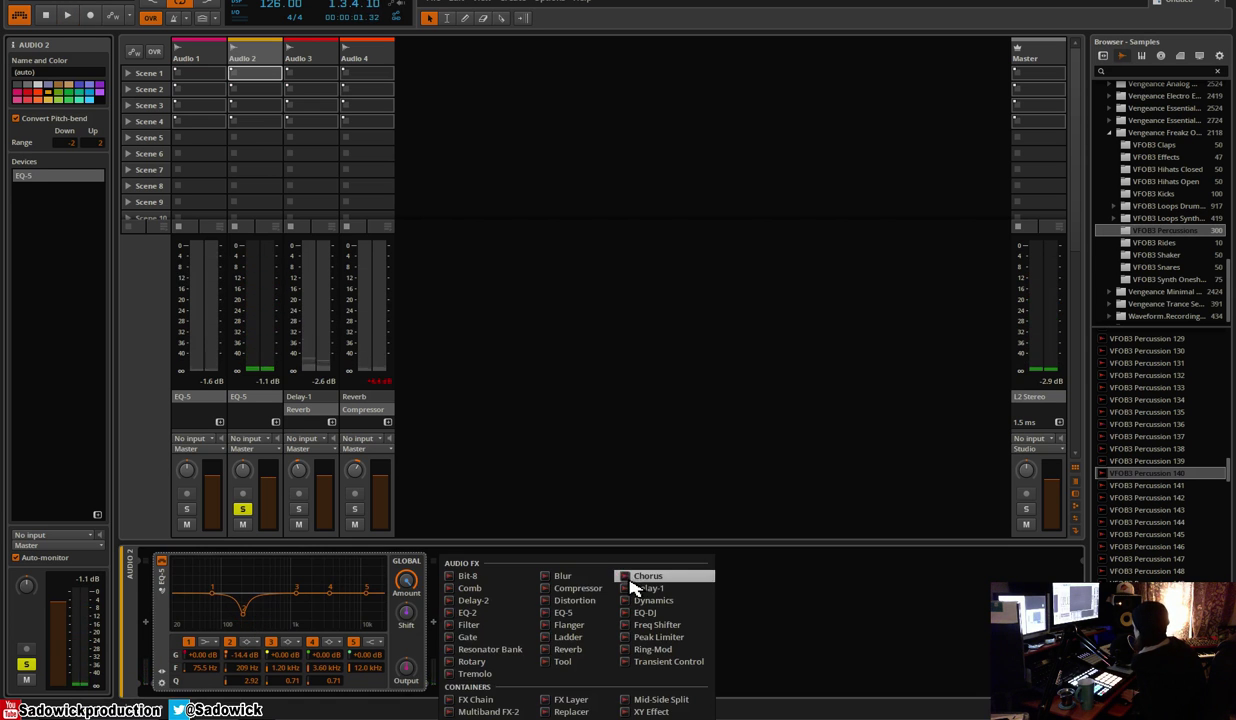
double_click(580, 590)
left_click(513, 680)
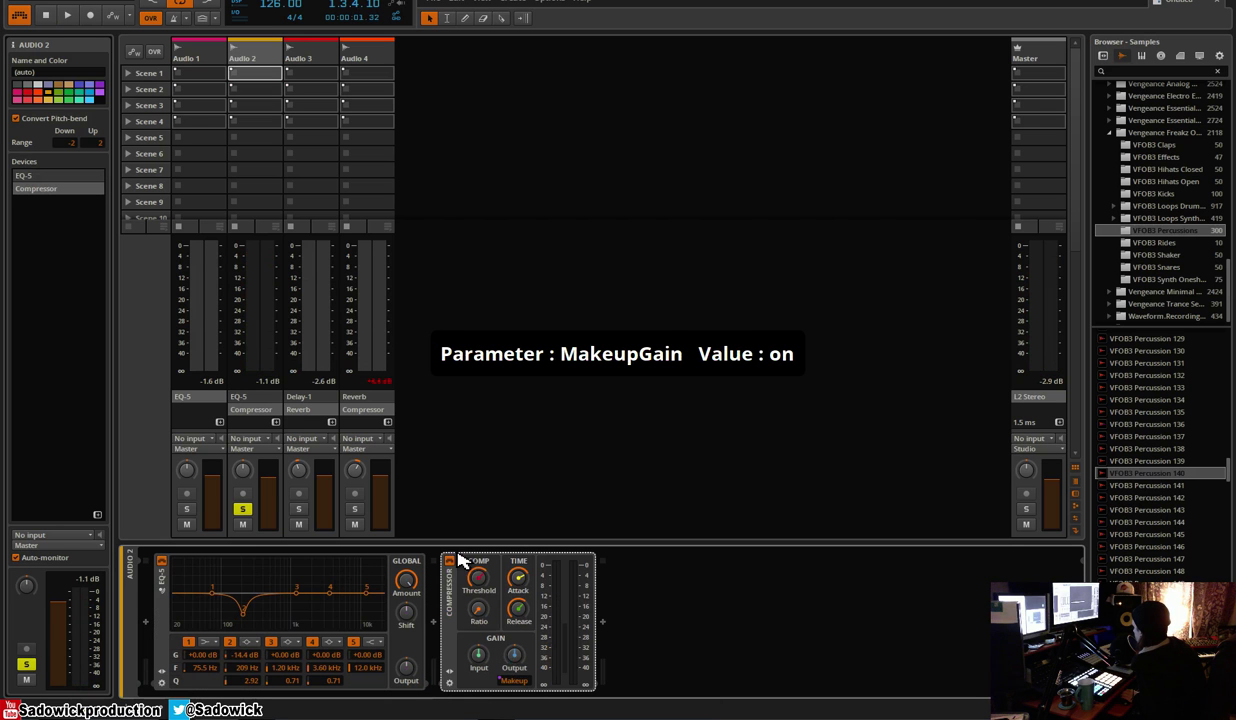
left_click(479, 608)
key("space")
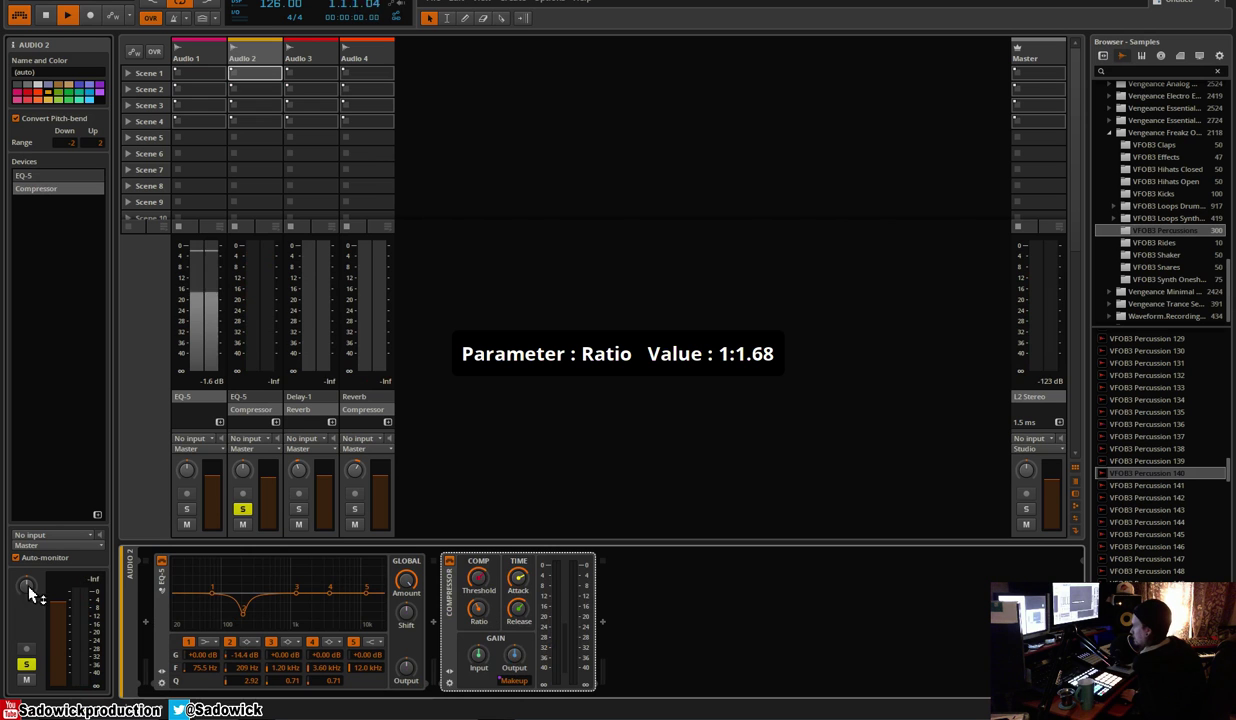
mouse_move(479, 608)
left_mouse_down()
mouse_move(479, 575)
mouse_move(478, 610)
left_mouse_up()
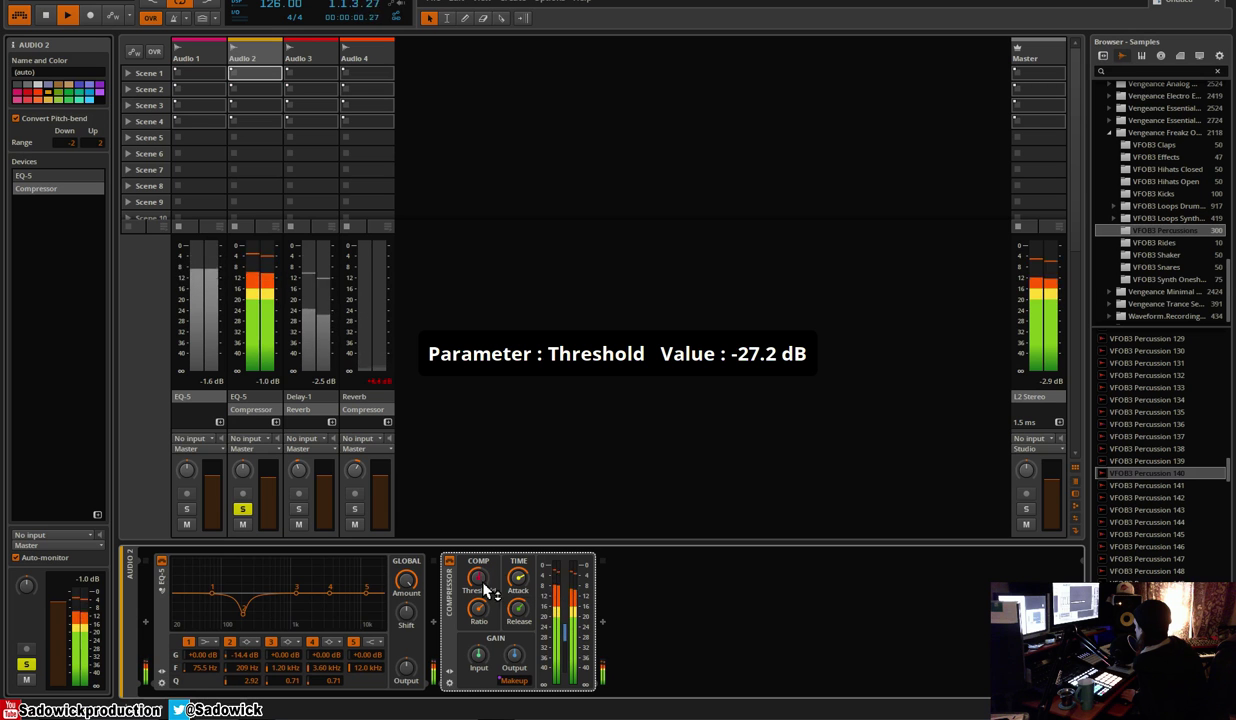
left_click(450, 605)
left_click(242, 509)
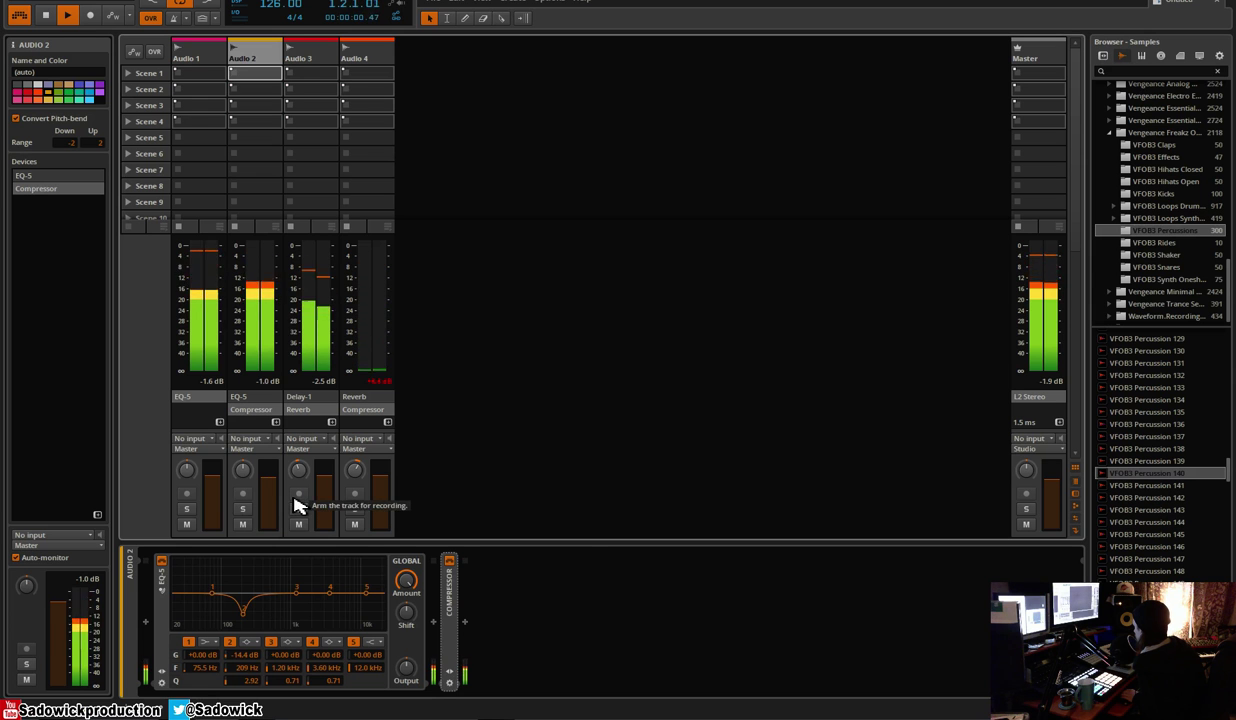
Select Audio 4, fold its Reverb and Compressor devices, and stop playback
left_click(367, 55)
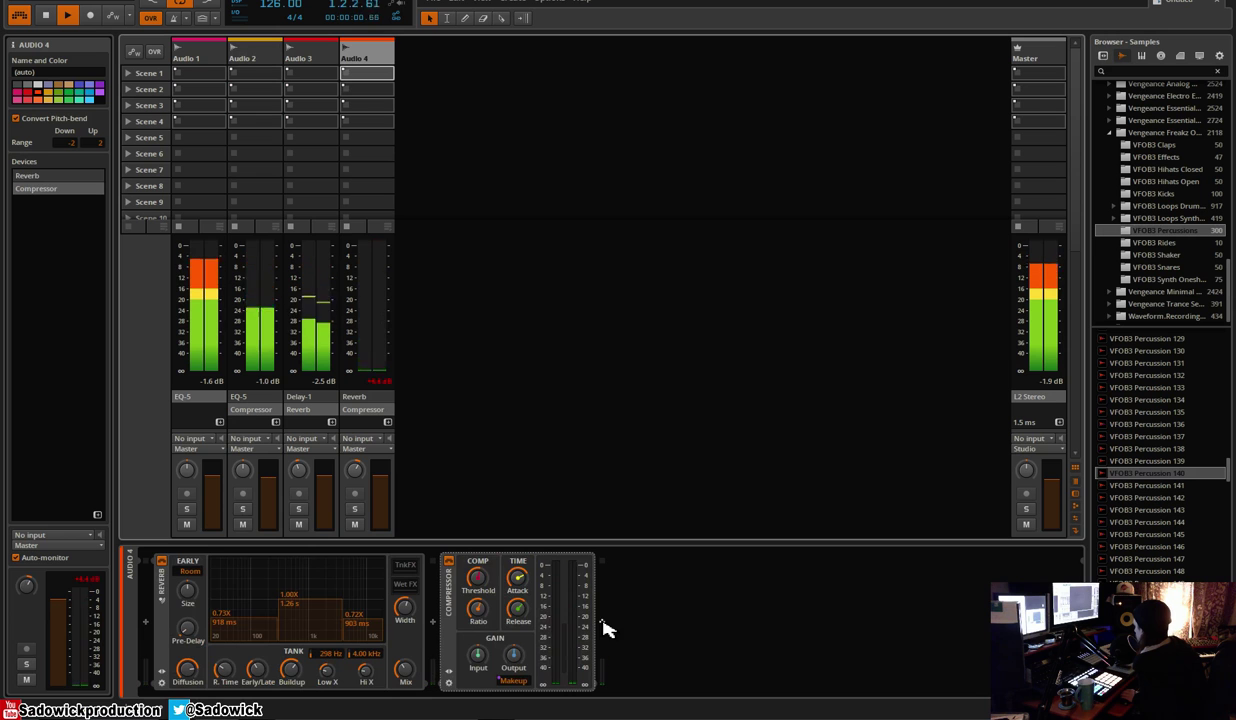
double_click(162, 602)
left_click(196, 595)
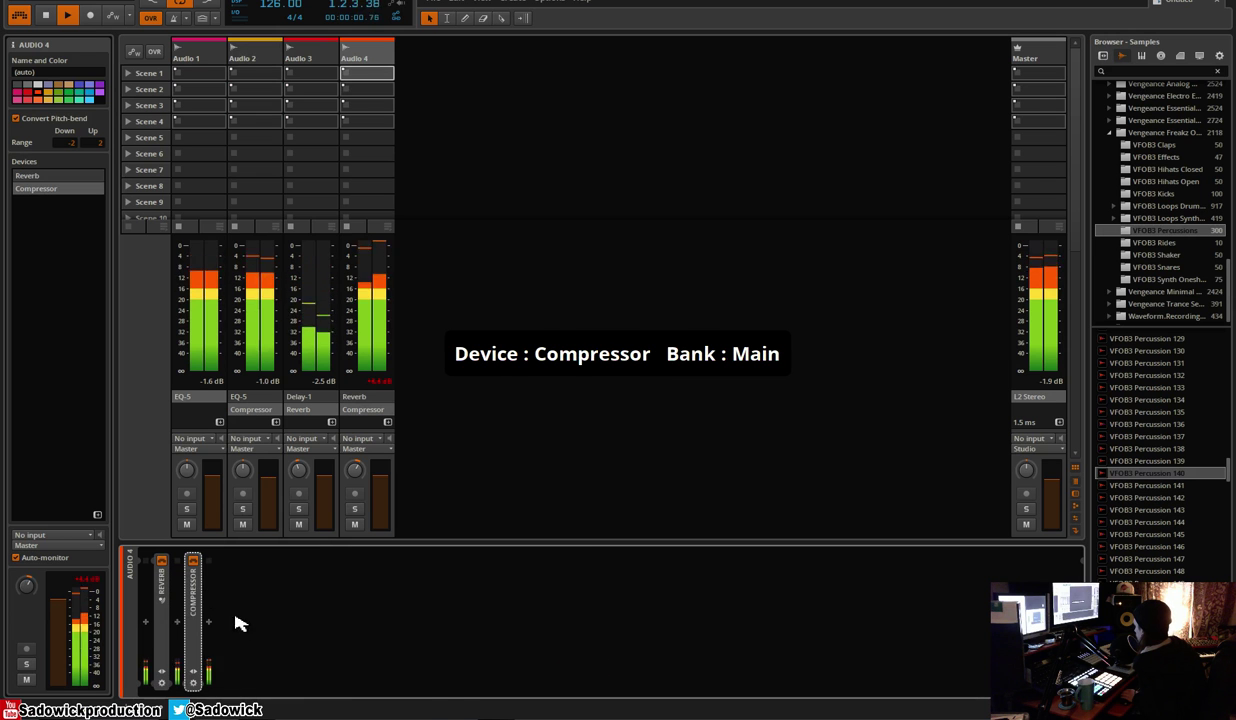
left_click(208, 621)
left_click(672, 642)
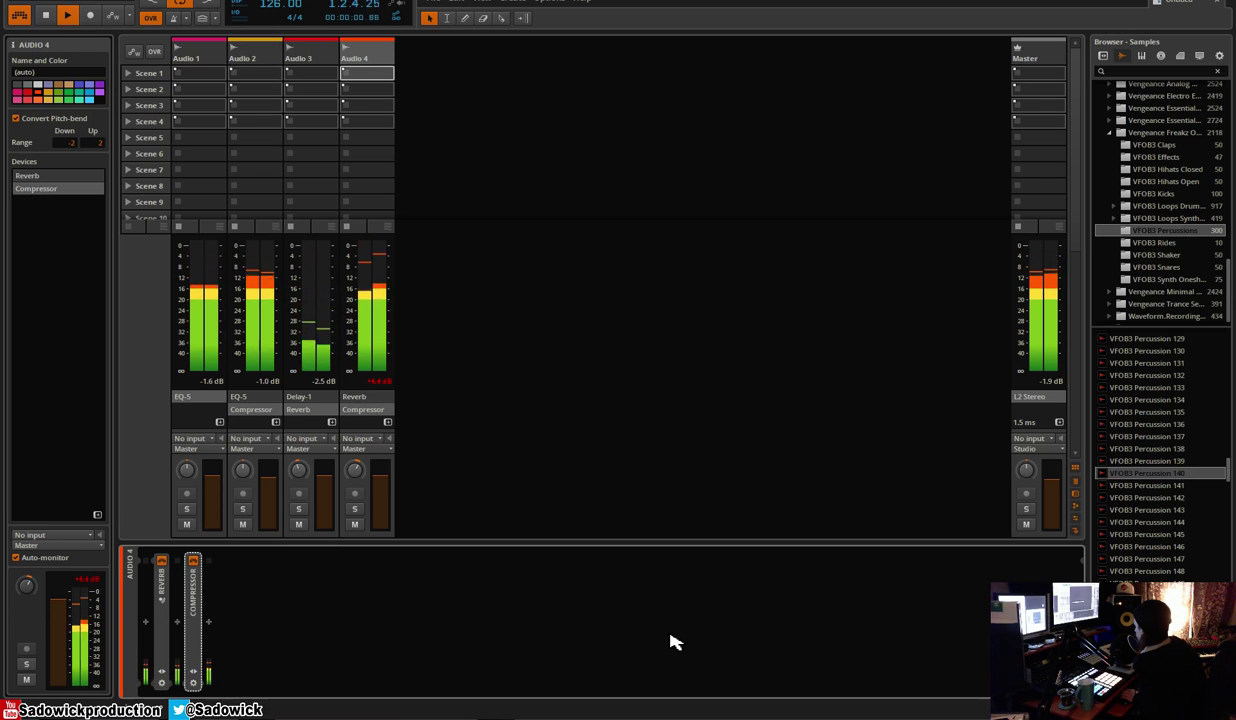
key("space")
Switch to the arrangement view and create a new audio track below Audio 4
key("alt+1")
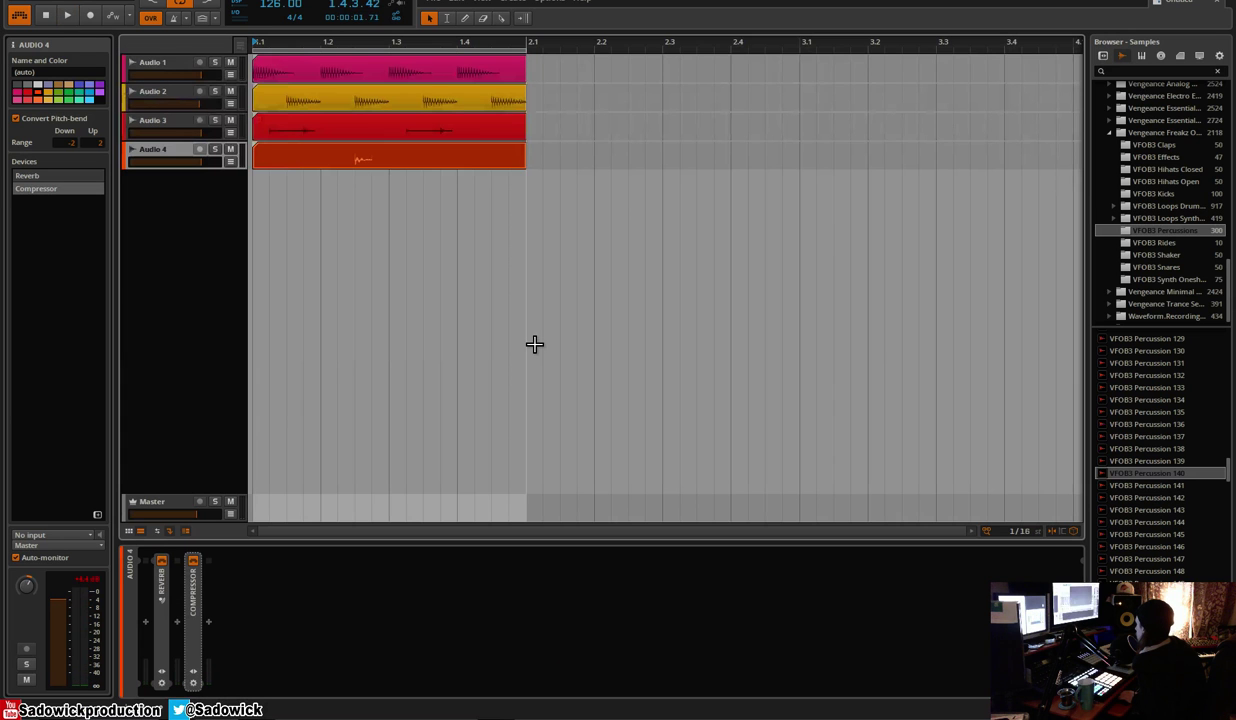
right_click(168, 222)
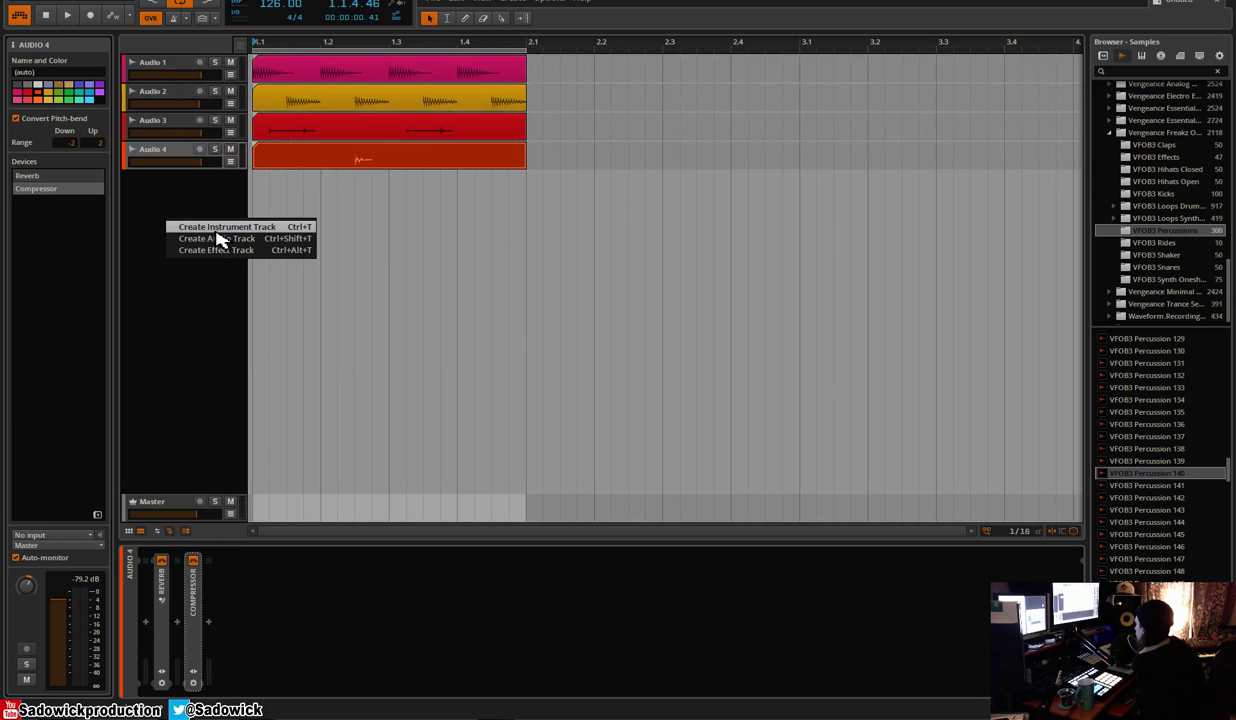
left_click(230, 238)
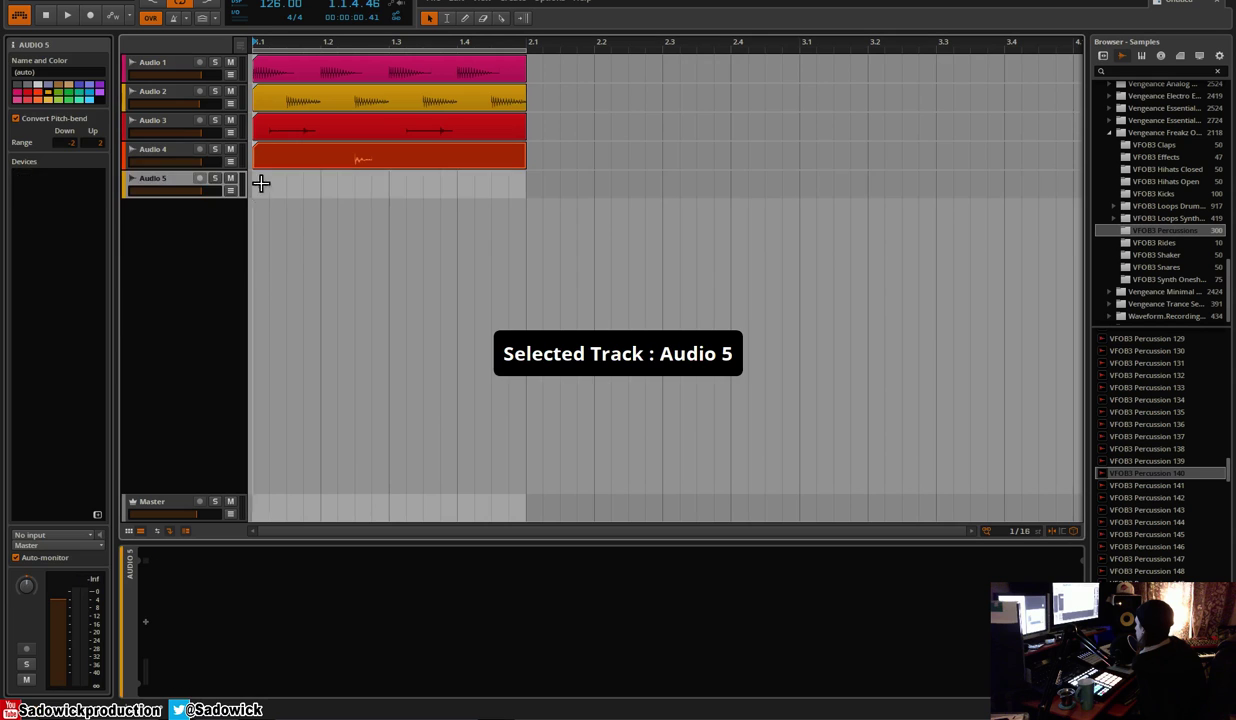
Create an empty one-bar clip on Audio 5 and audition the VFOB3 Shaker samples through Shaker 012
double_click(257, 182)
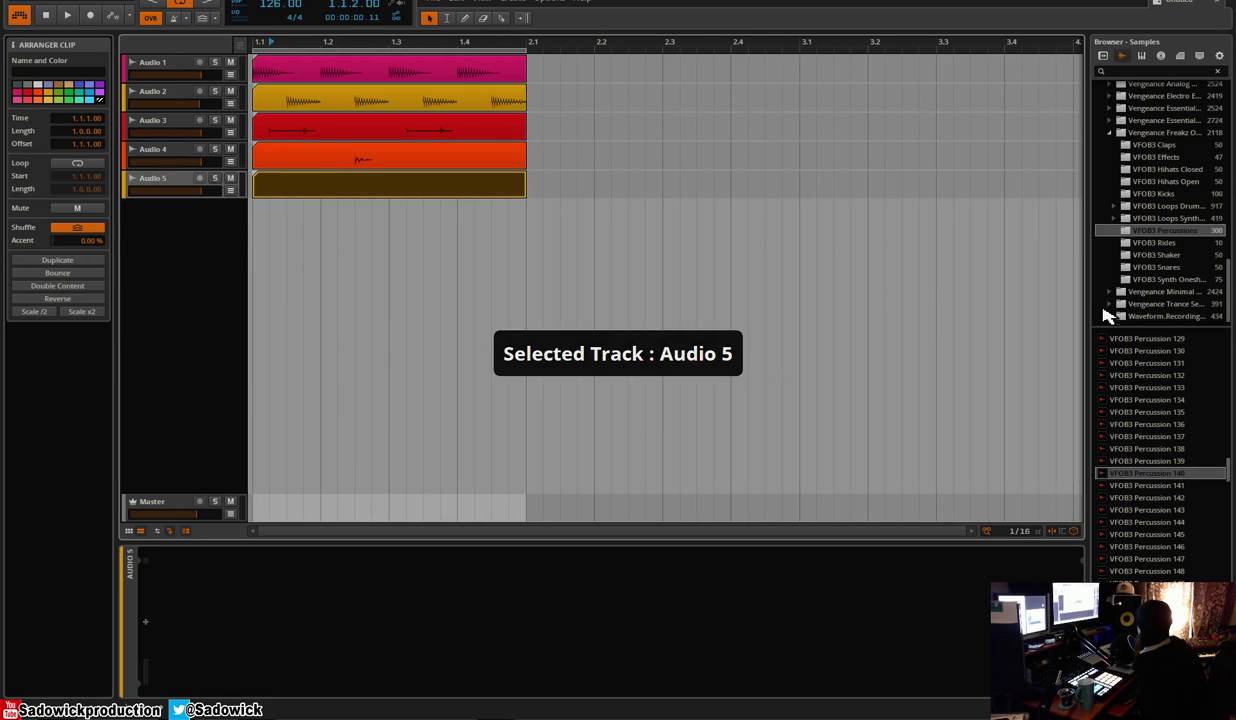
left_click(1149, 256)
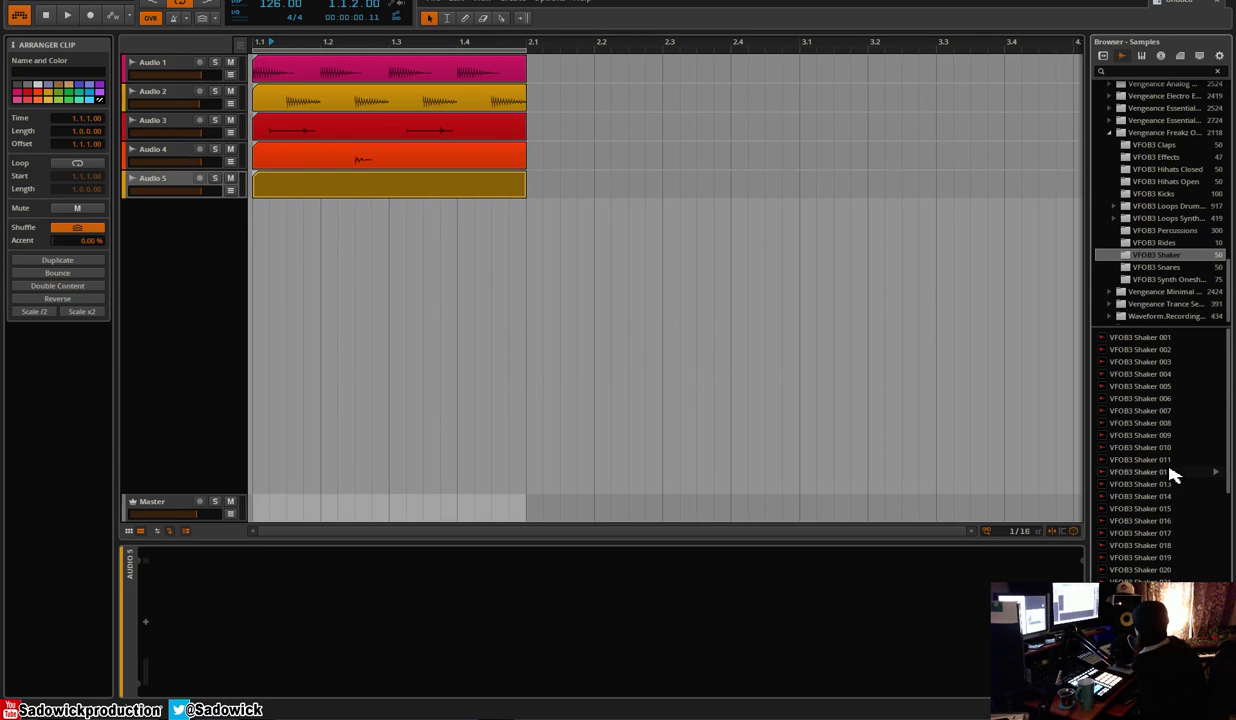
left_click(1143, 400)
key("Down")
key("Down")
key("Down")
key("Down")
key("Down")
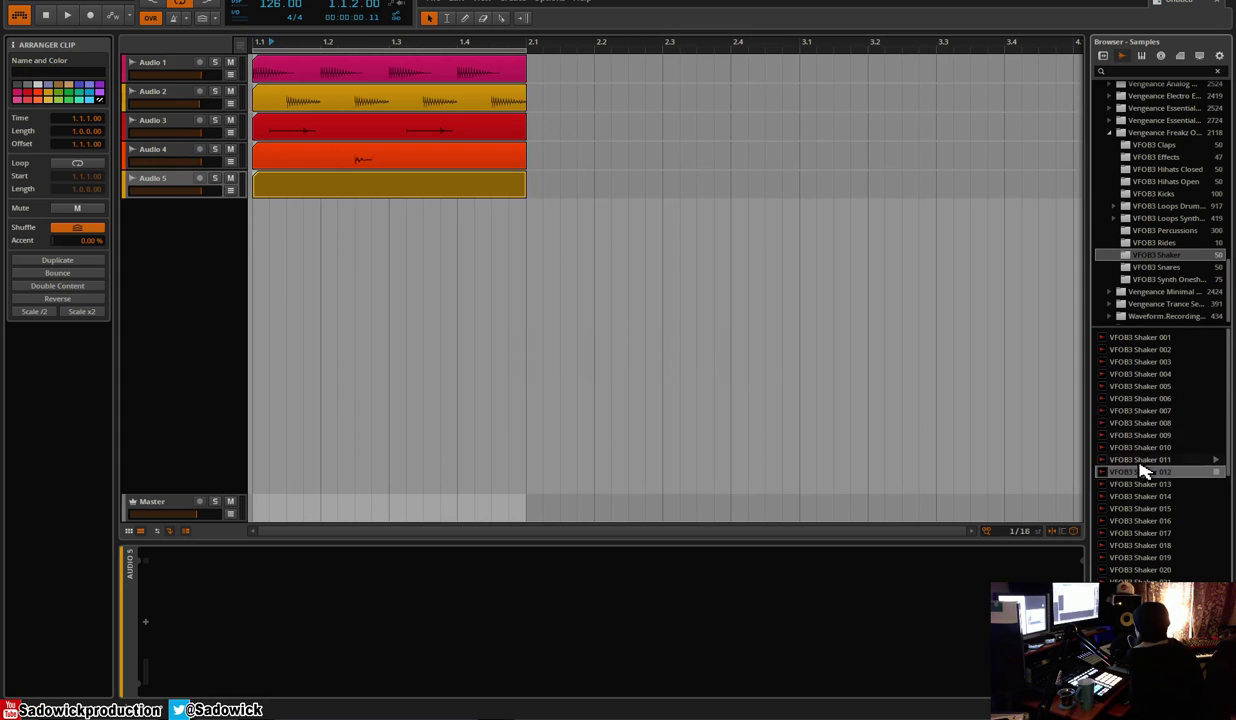
Place Shaker 012 at 1.1.3 and Shaker 019 at 1.2.3 in Audio 5's clip, and duplicate both hits into the bar's second half
double_click(301, 186)
left_click_drag(1118, 478, 323, 525)
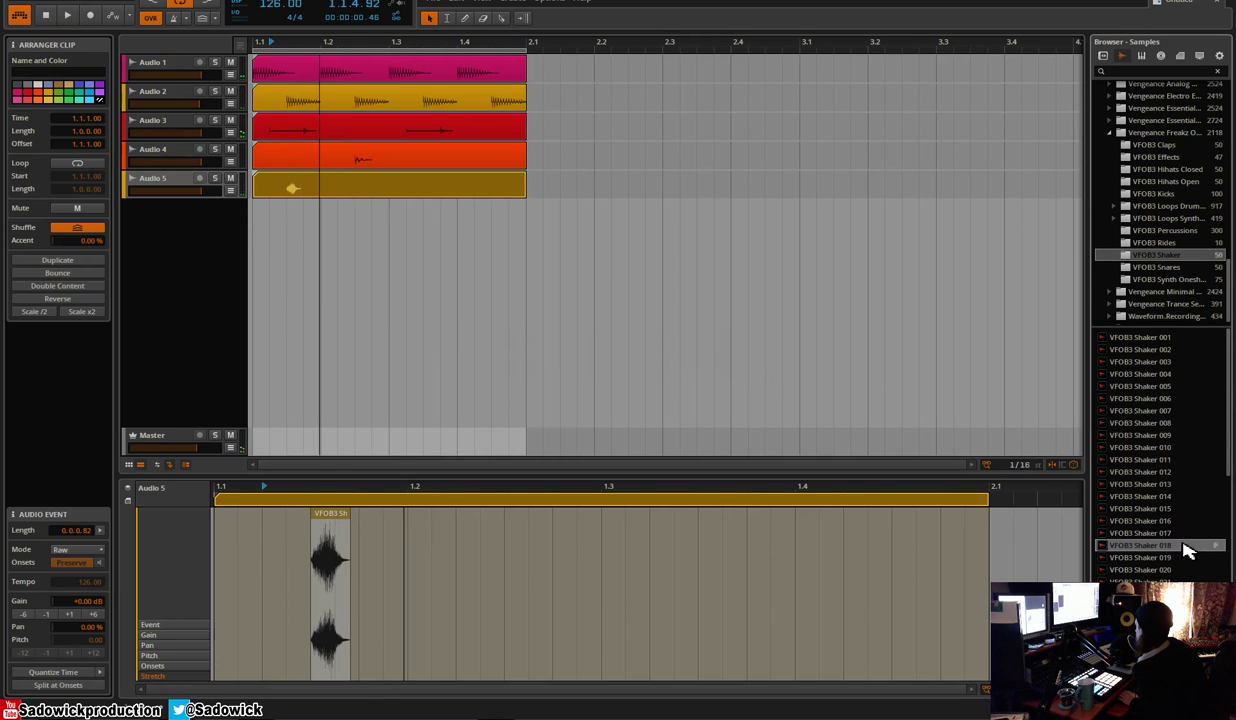
left_click_drag(1162, 561, 508, 541)
left_click_drag(600, 509, 225, 532)
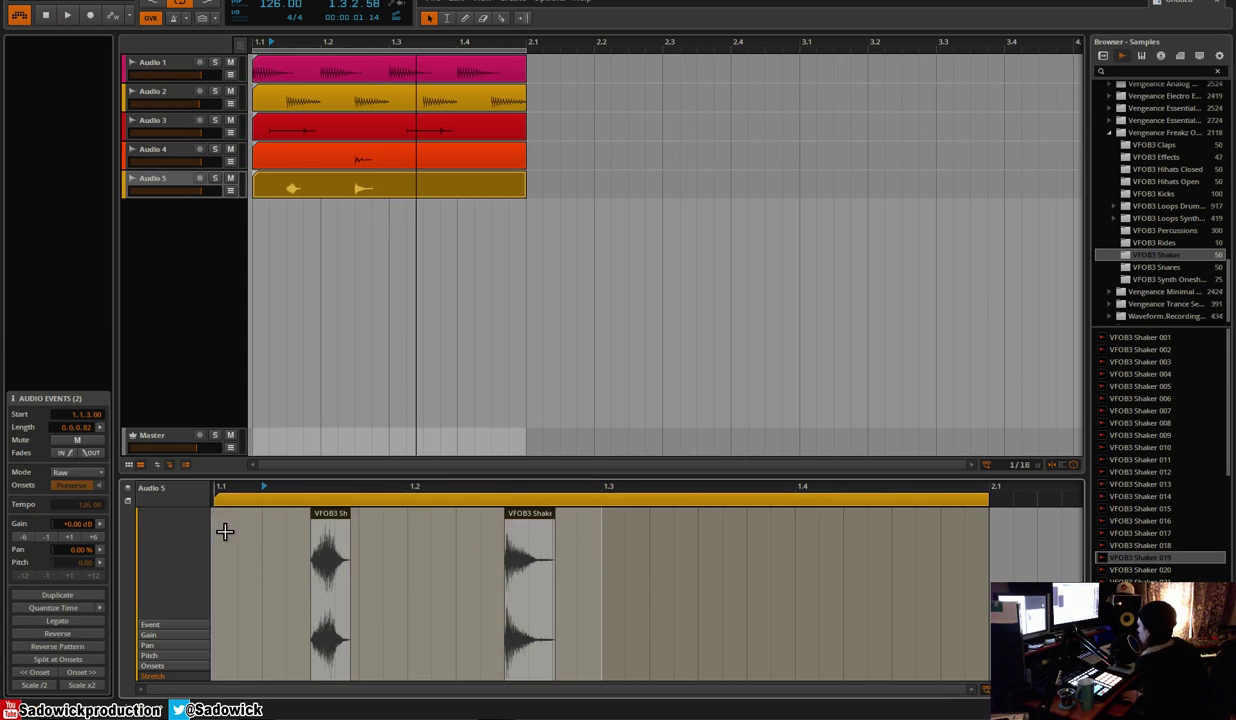
key("ctrl+d")
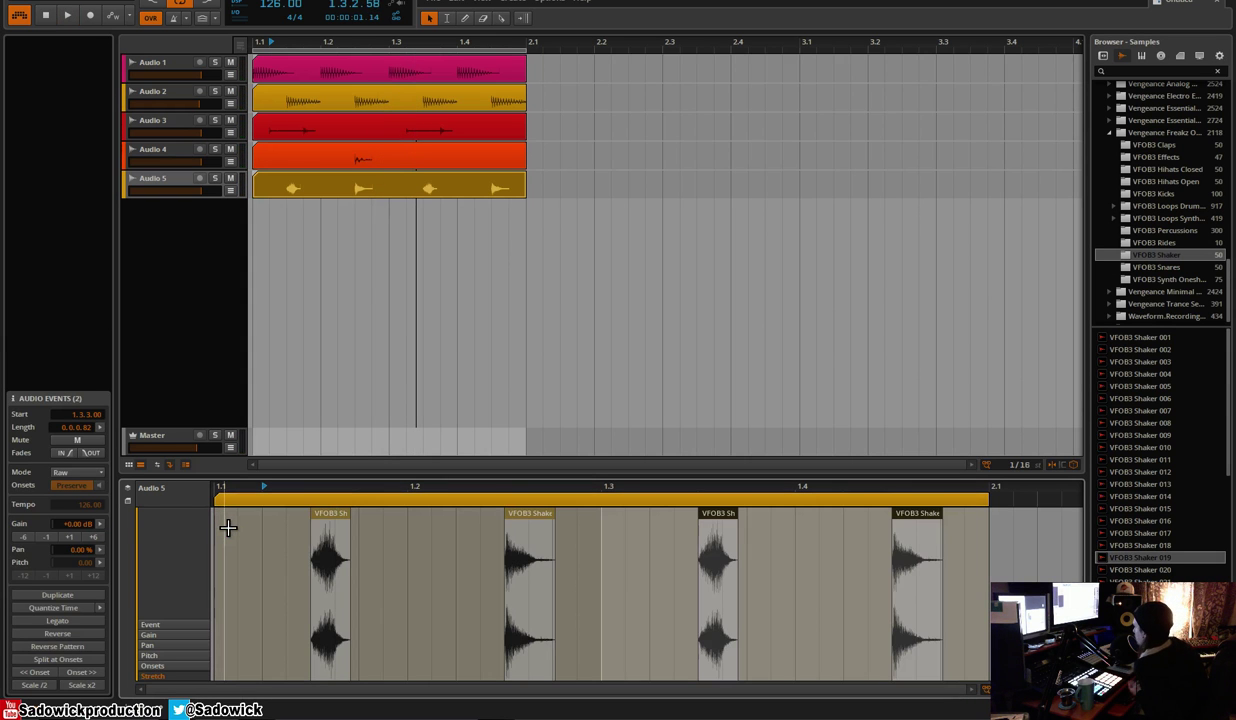
left_click(503, 66)
left_click(404, 190)
left_click_drag(321, 43, 292, 42)
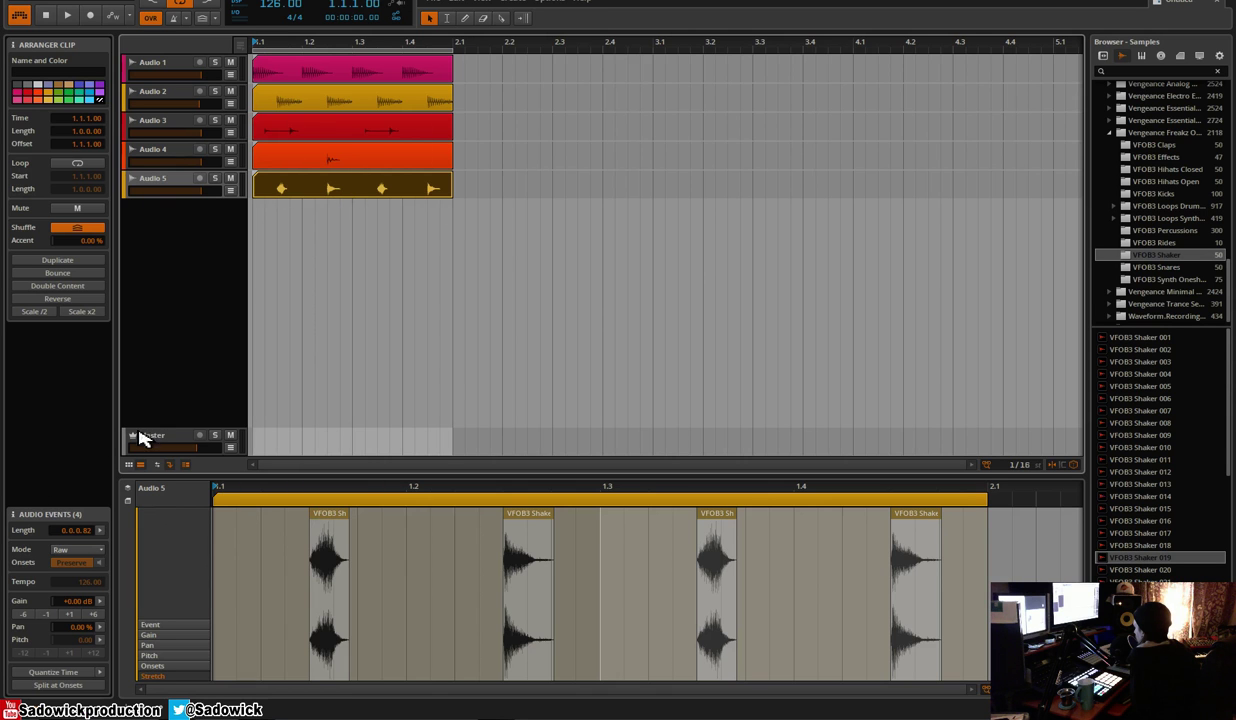
left_click(163, 625)
left_click(160, 676)
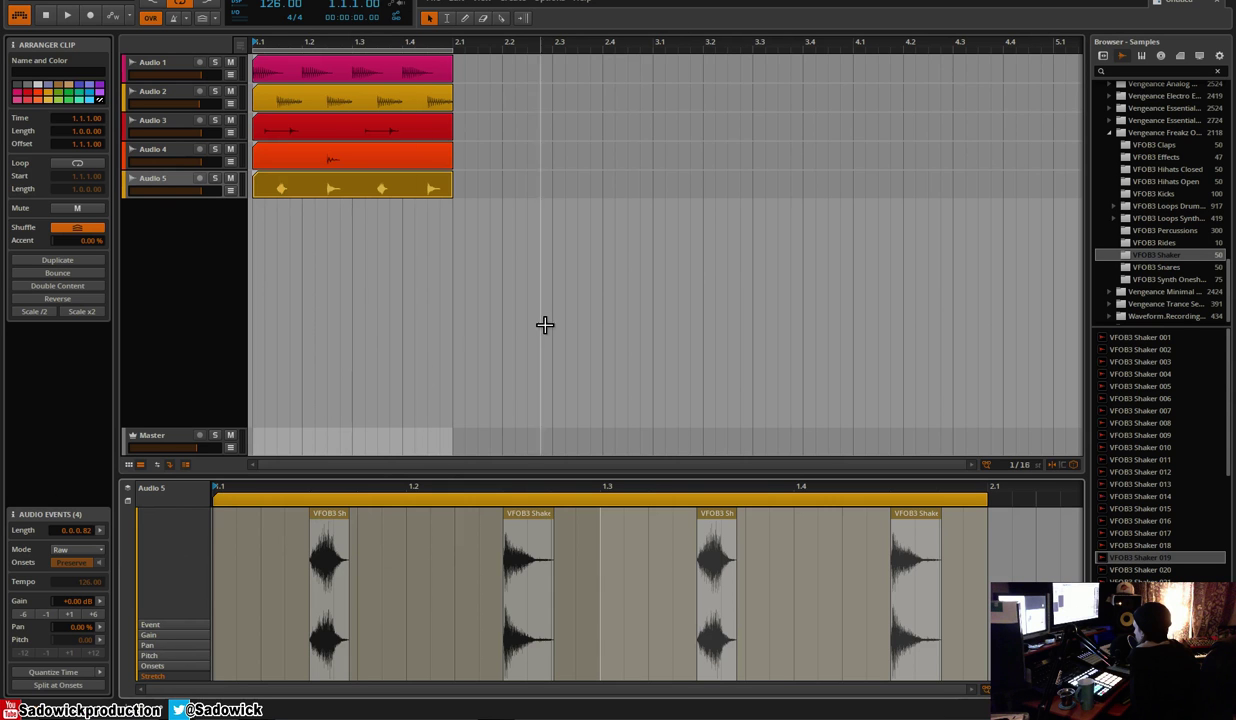
left_click(335, 195)
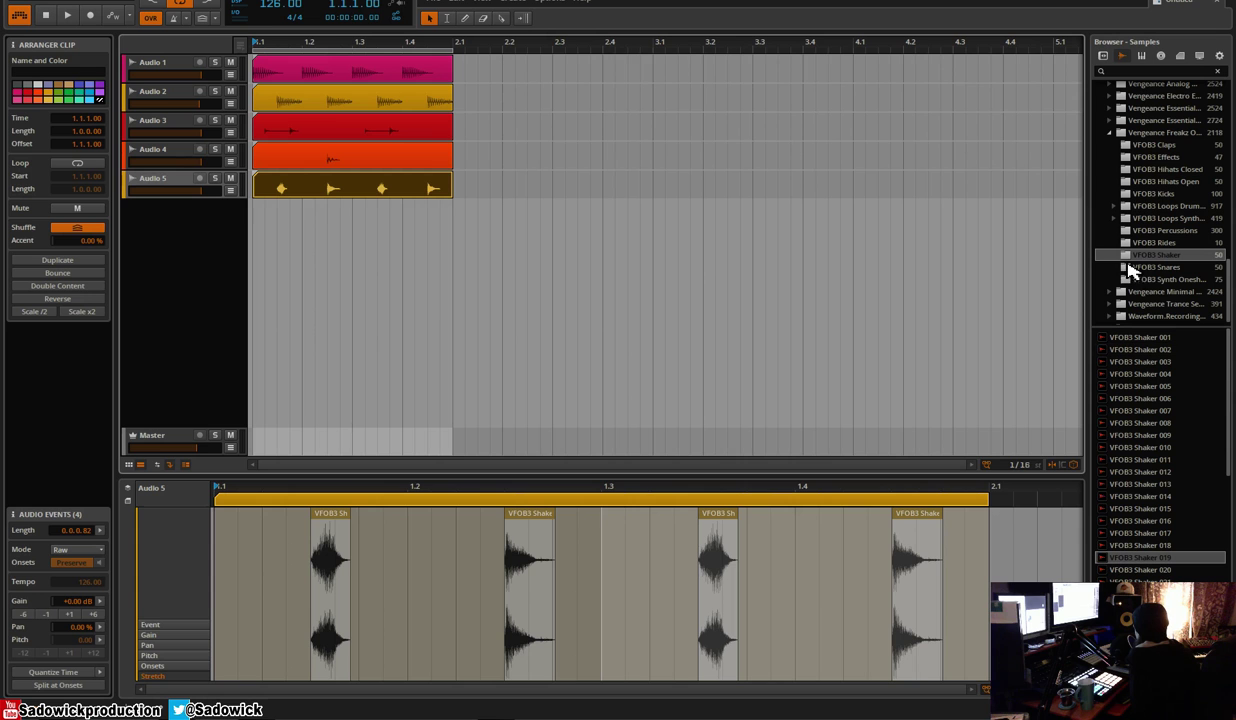
Audition VFOB3 Hihat Open 030 and add a new audio track below Audio 5 with an empty one-bar clip
left_click(1164, 181)
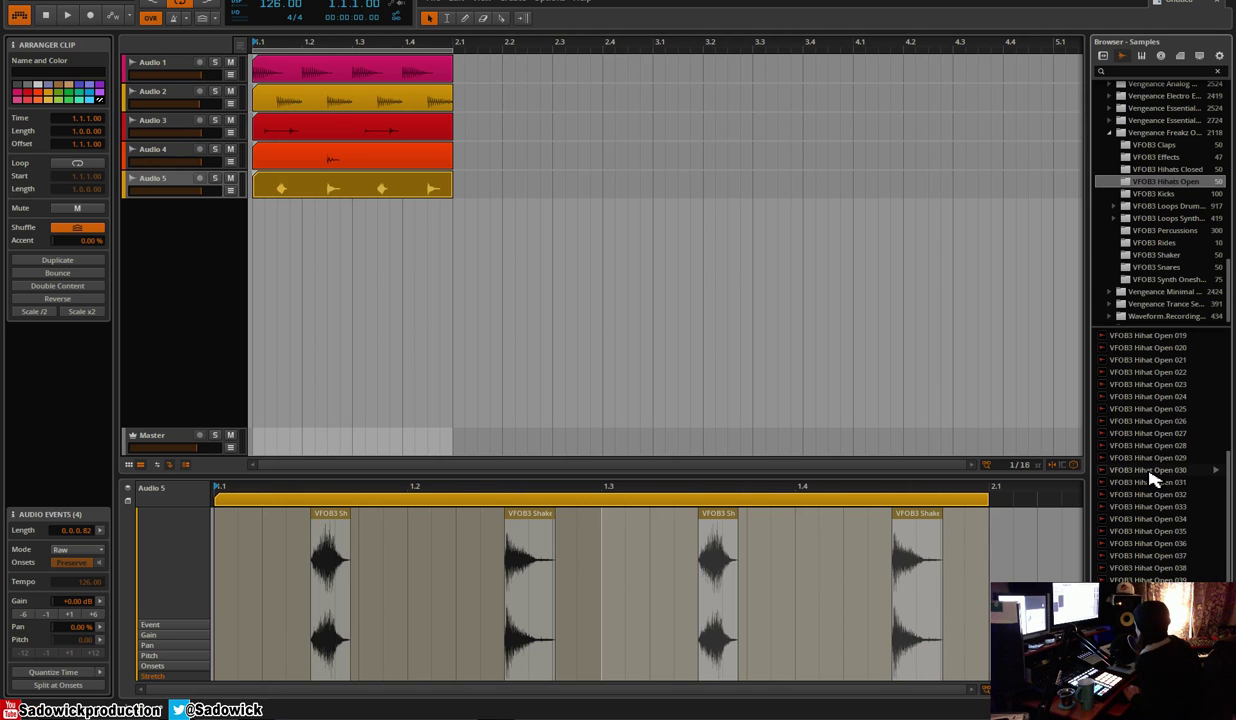
left_click(1149, 470)
left_click(201, 254)
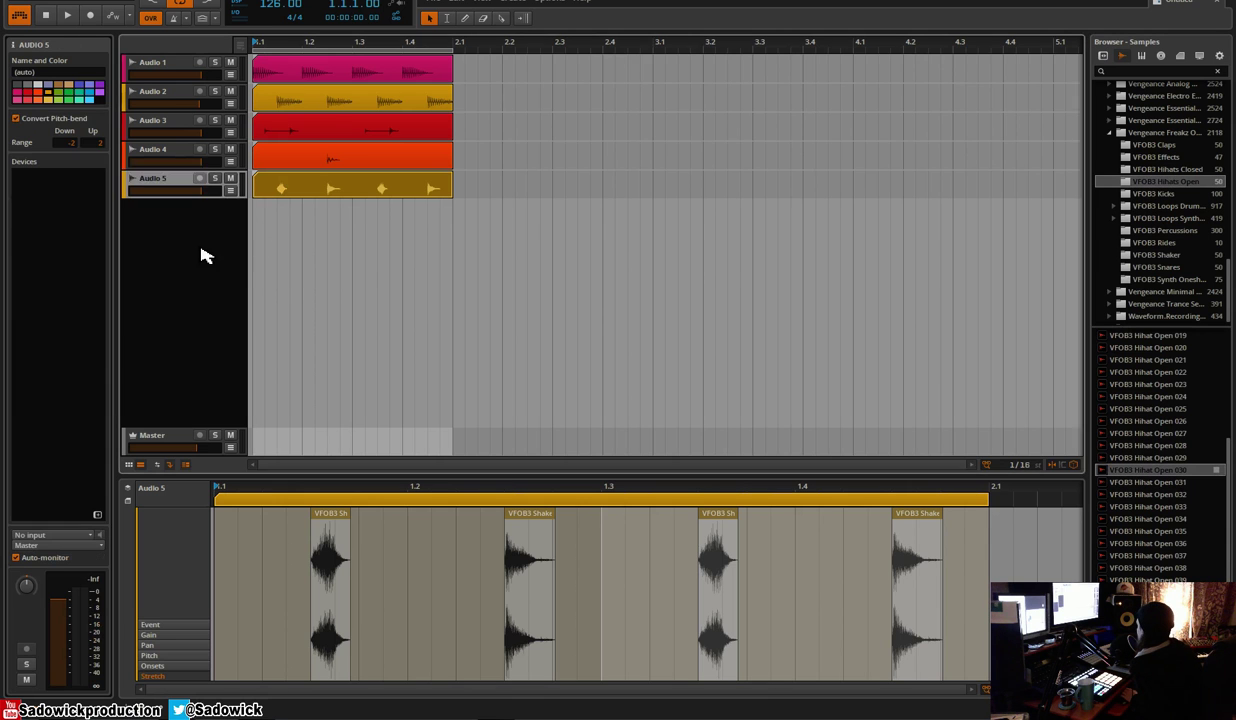
right_click(203, 245)
left_click(225, 259)
double_click(257, 217)
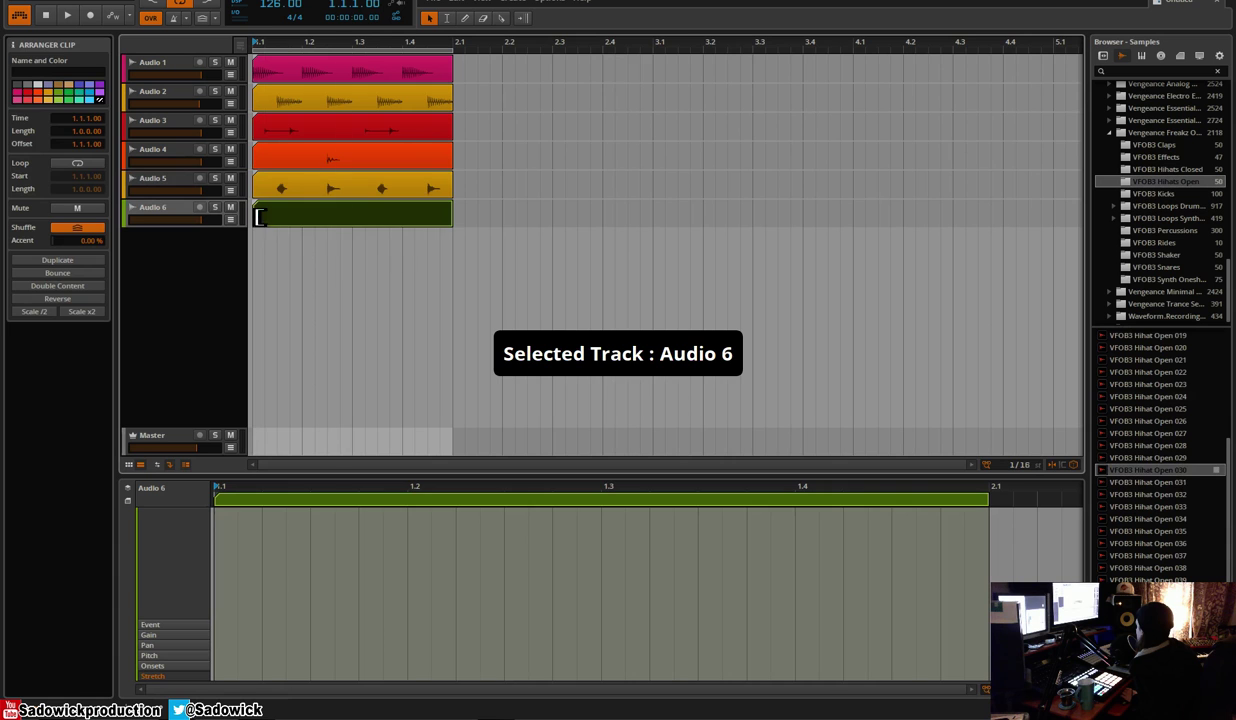
Place Hihat Open 030 as an event at the start of Audio 6's clip, removing the misplaced separate clip first
left_click_drag(1153, 474, 205, 536)
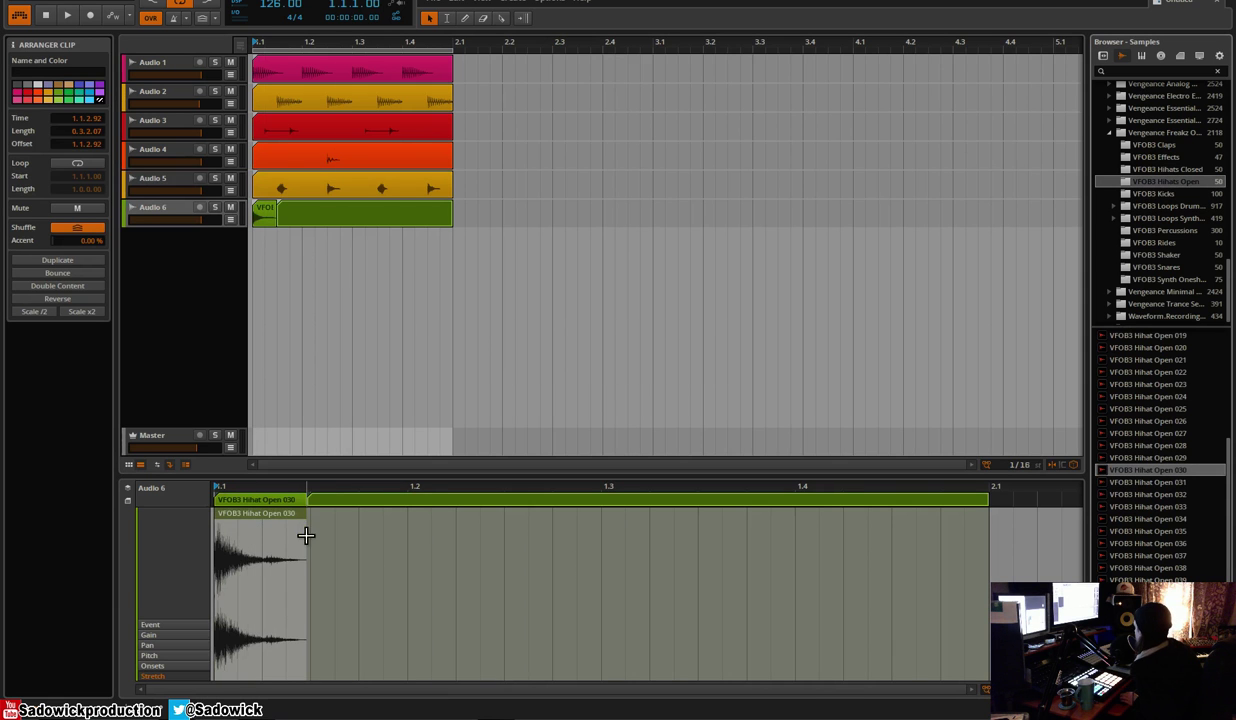
key("Delete")
left_click_drag(1135, 469, 218, 506)
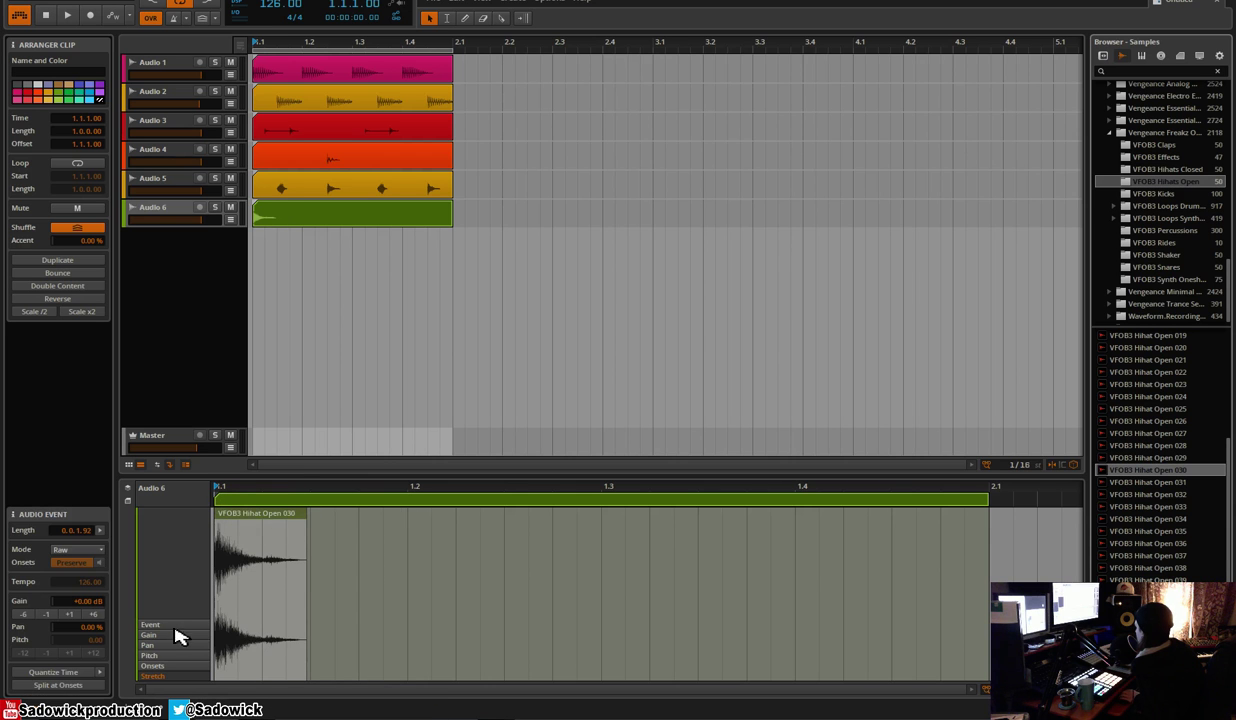
Duplicate the open hihat onto beats 2, 3 and 4 of Audio 6's clip and set the track volume to about -9.15 dB
left_click_drag(204, 227, 188, 226)
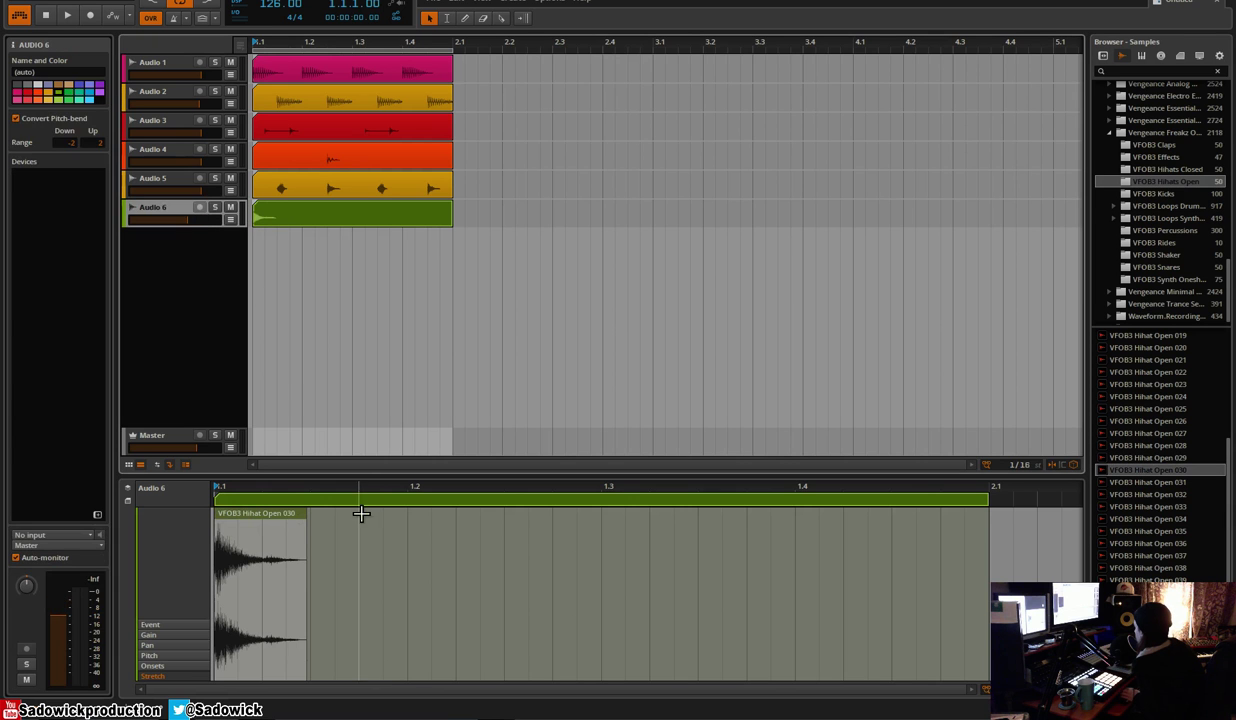
left_click_drag(409, 518, 243, 522)
key("ctrl+d")
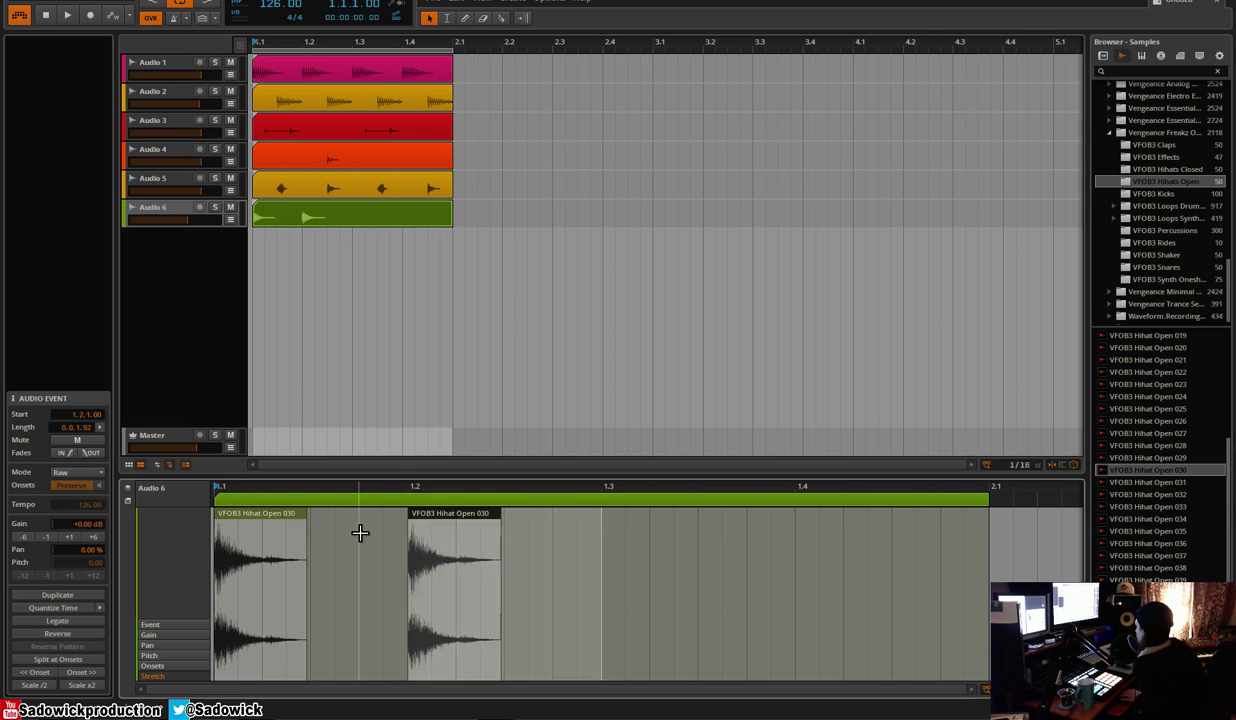
key("ctrl+d")
key("ctrl+d")
left_click_drag(186, 220, 180, 220)
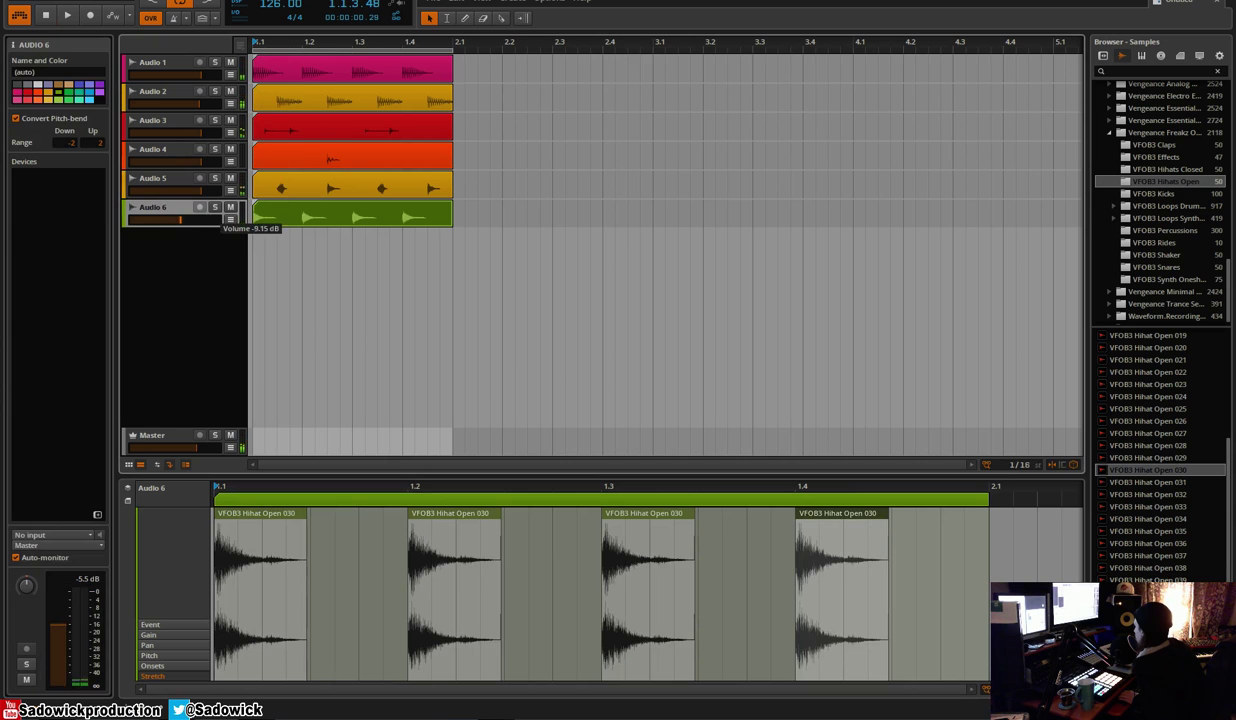
Play the loop, solo and select Audio 5, show the mixer view, and stop playback
key("space")
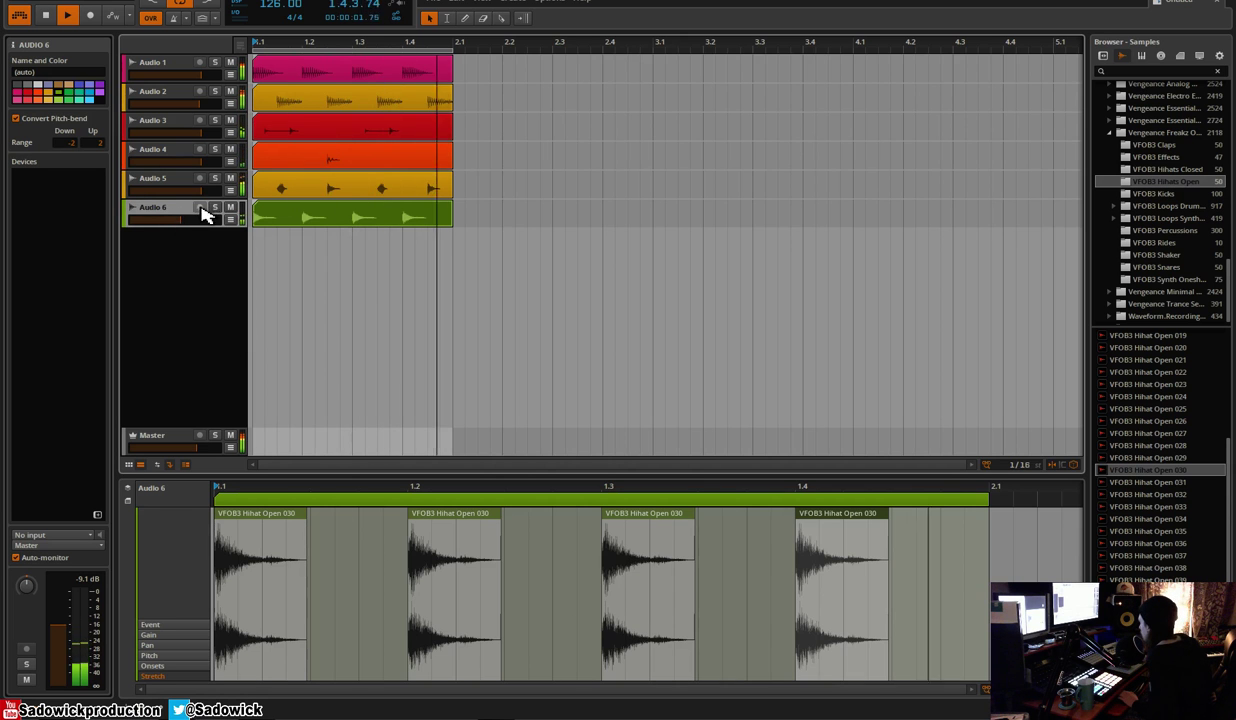
left_click_drag(188, 221, 191, 219)
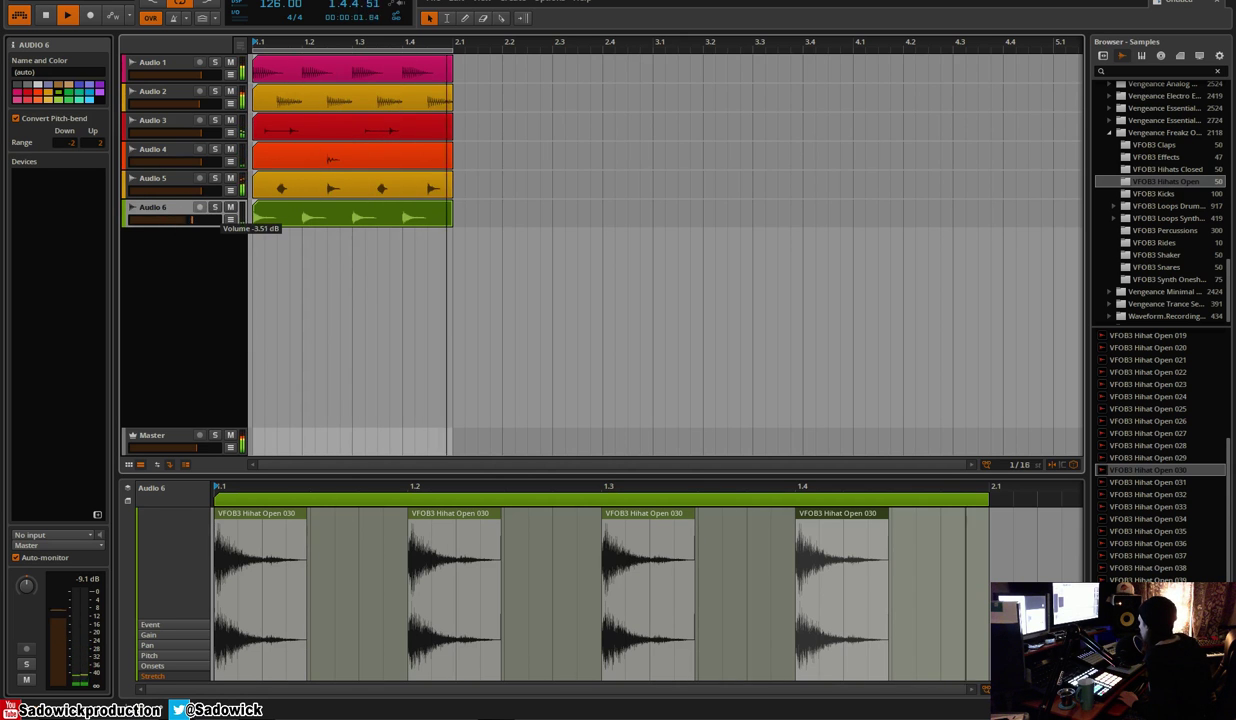
left_click(214, 179)
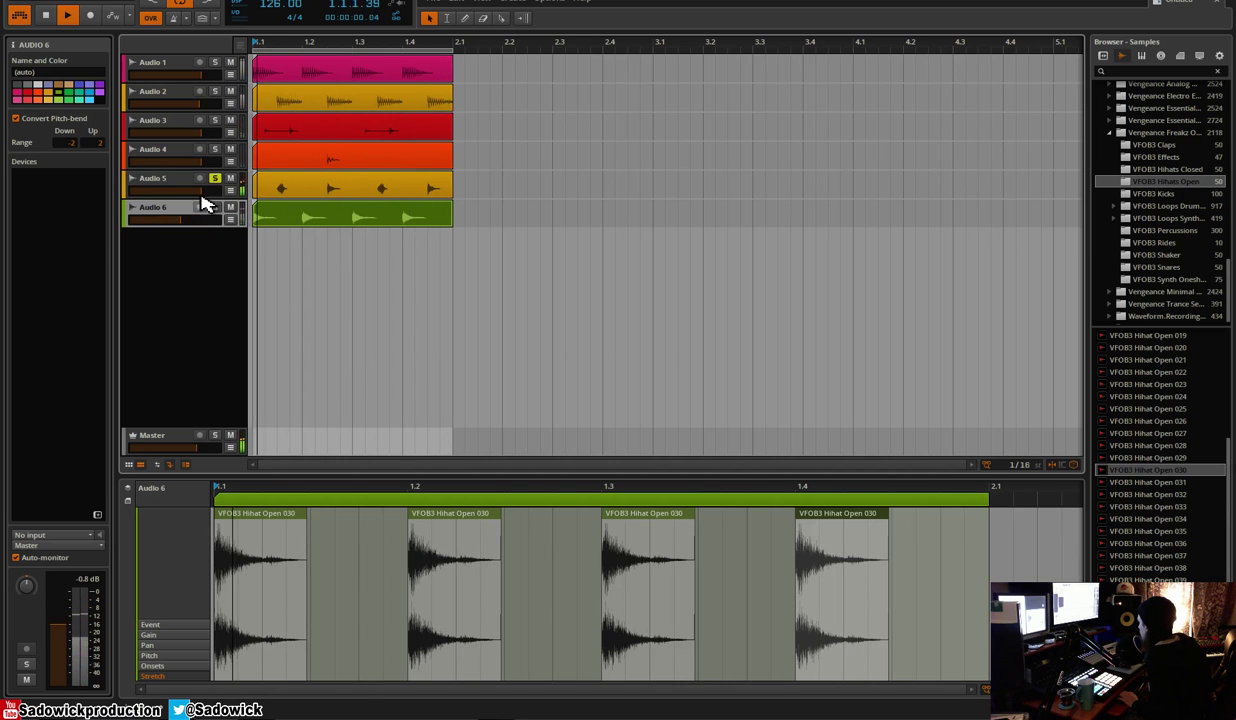
left_click(199, 195)
key("Tab")
key("space")
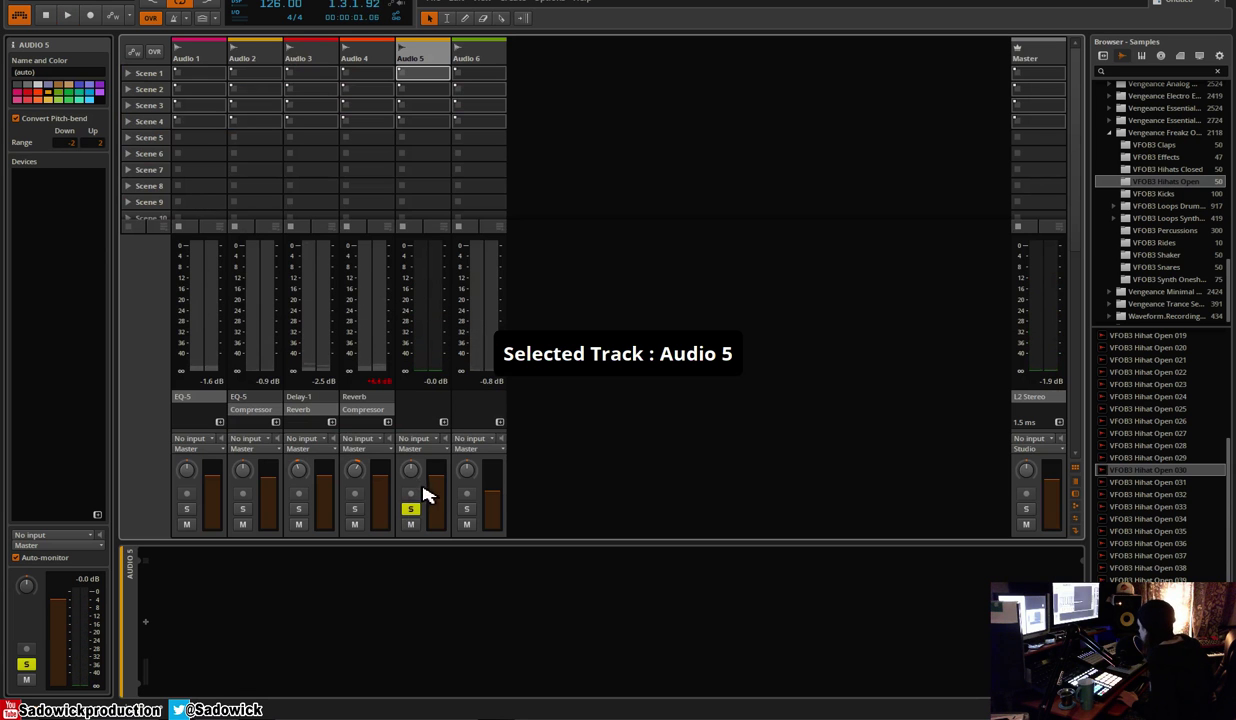
Solo Audio 6 as well, lower Audio 5's volume, and pan Audio 5 slightly left and Audio 6 30% right during playback
left_click(466, 509)
key("space")
left_click_drag(410, 468, 466, 452)
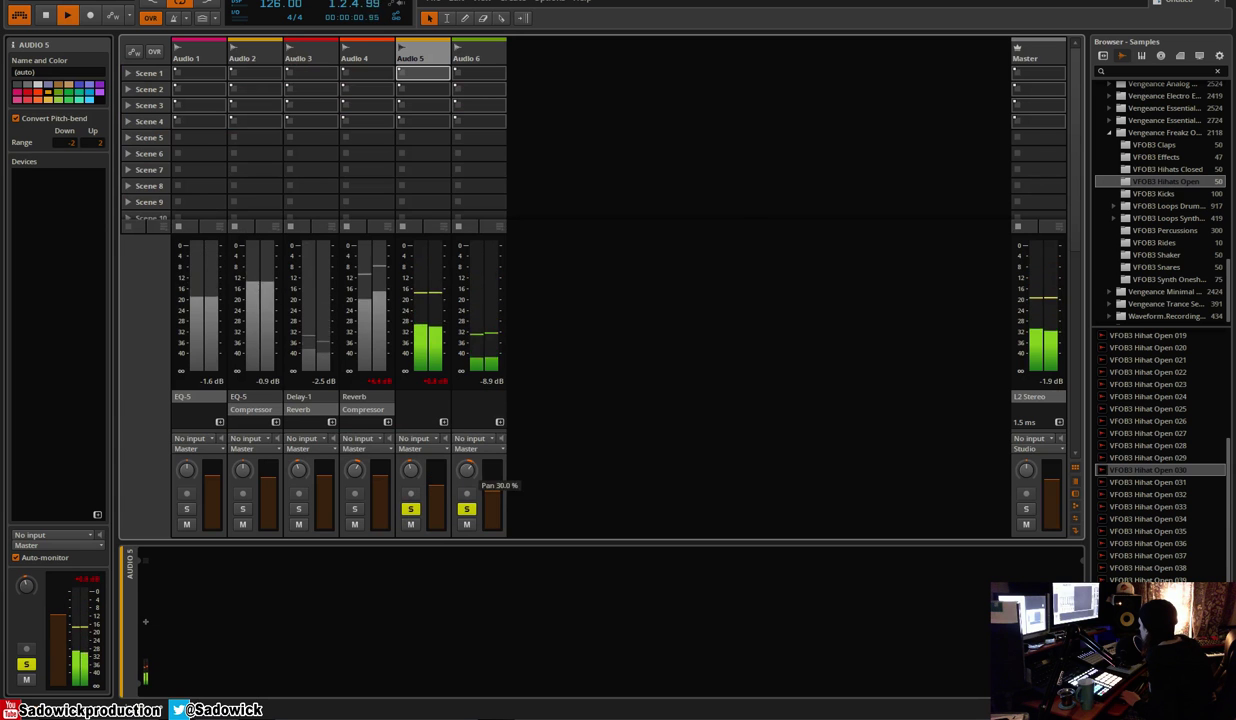
Add an EQ-2 to Audio 5 and set its low band to highpass12 at about 1.65 kHz
left_click(443, 421)
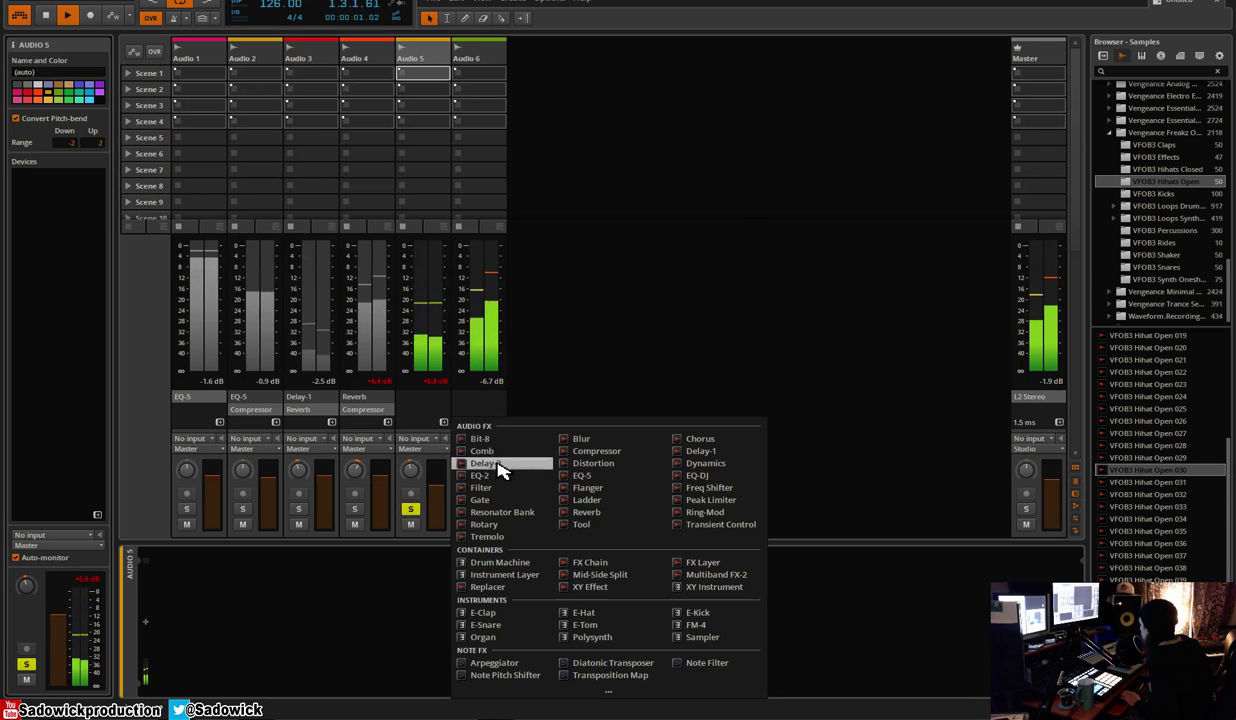
left_click(609, 690)
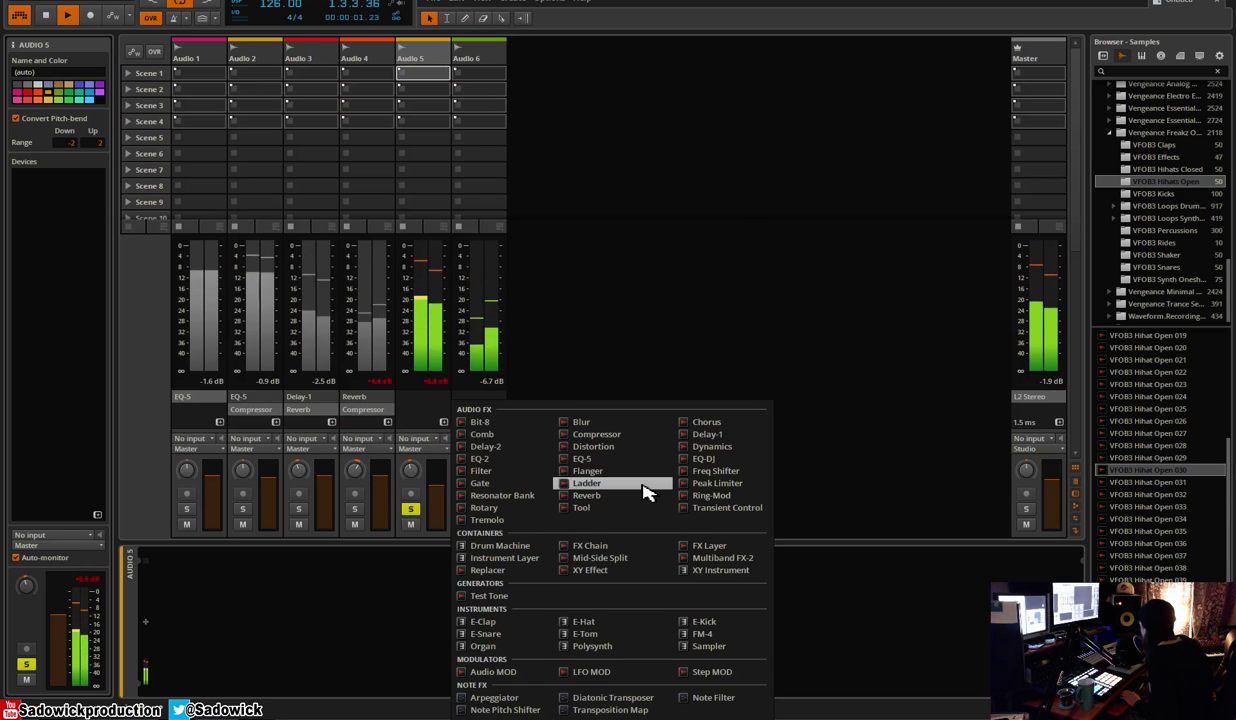
left_click(479, 458)
left_click_drag(193, 601, 207, 620)
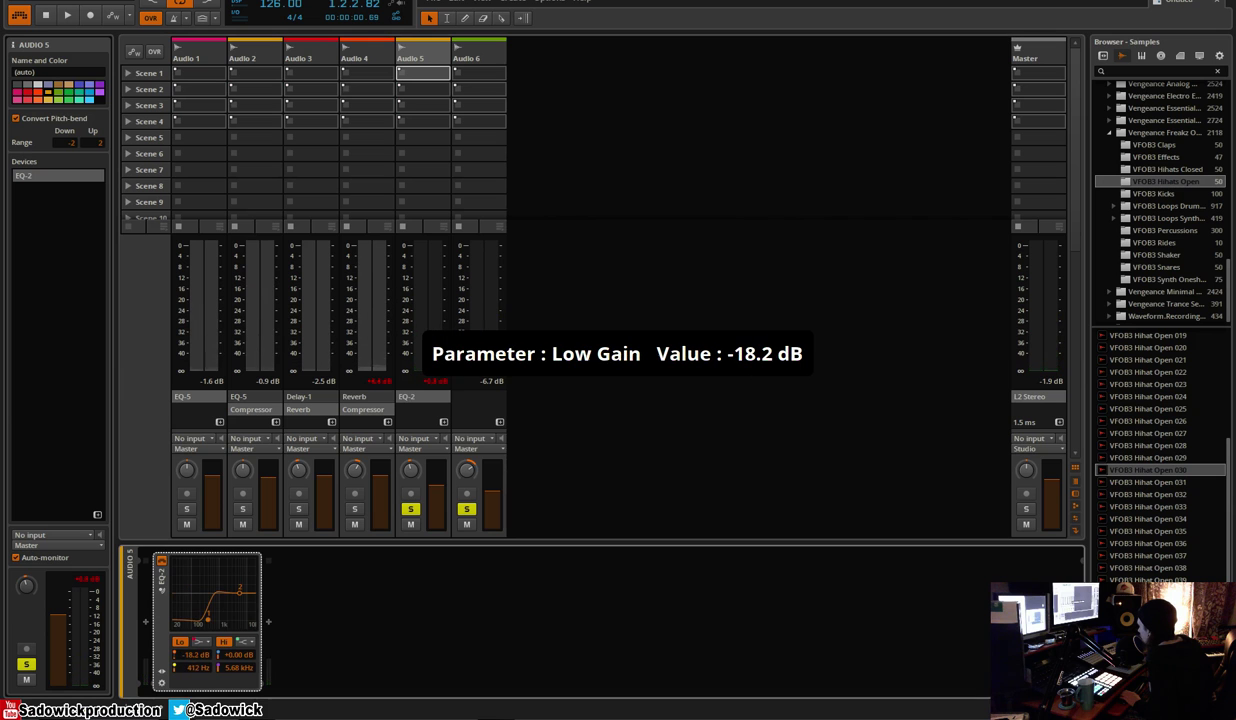
left_click(195, 648)
left_click(212, 610)
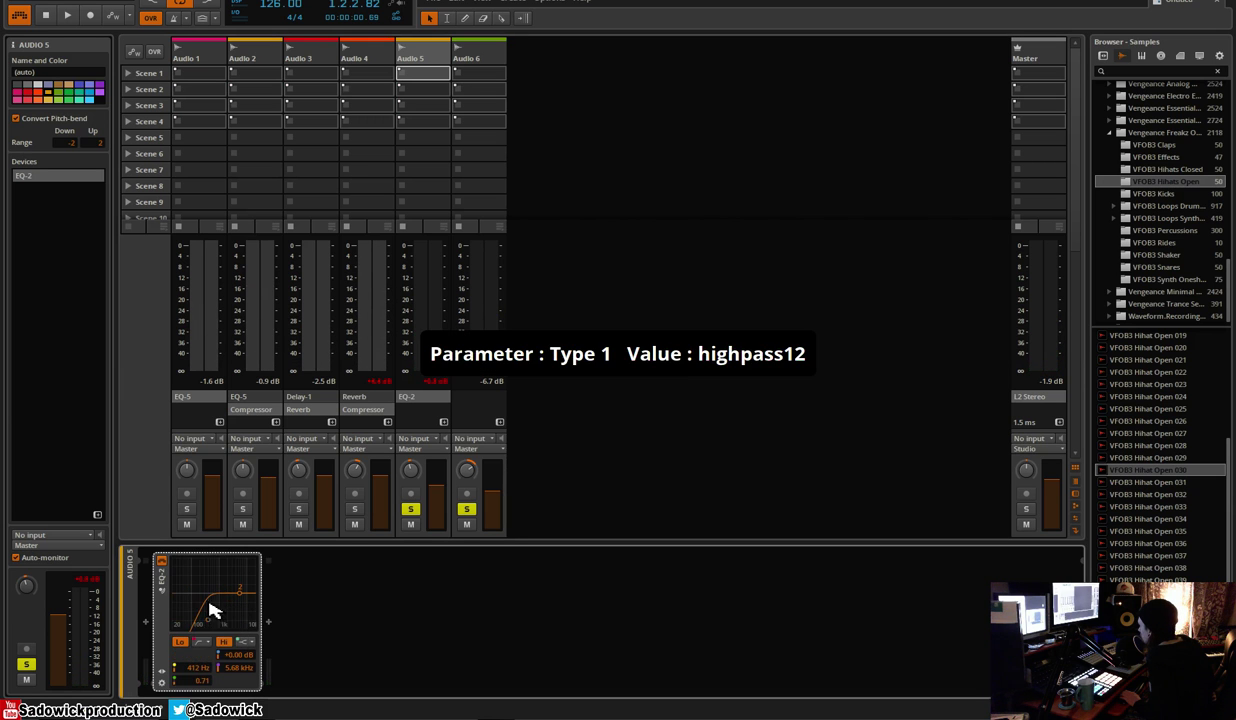
left_click_drag(207, 618, 225, 618)
key("space")
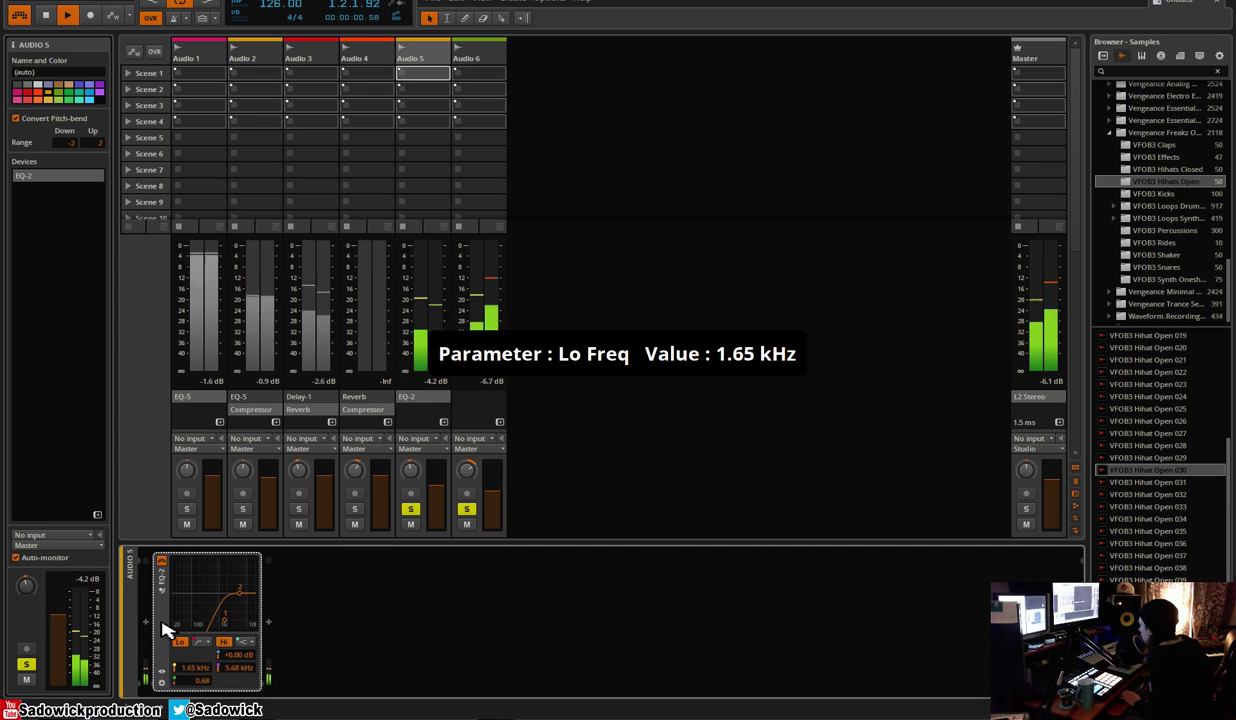
Unsolo Audio 6, set the EQ-2's low-band frequency to about 2.15 kHz, and copy the device
left_click(470, 508)
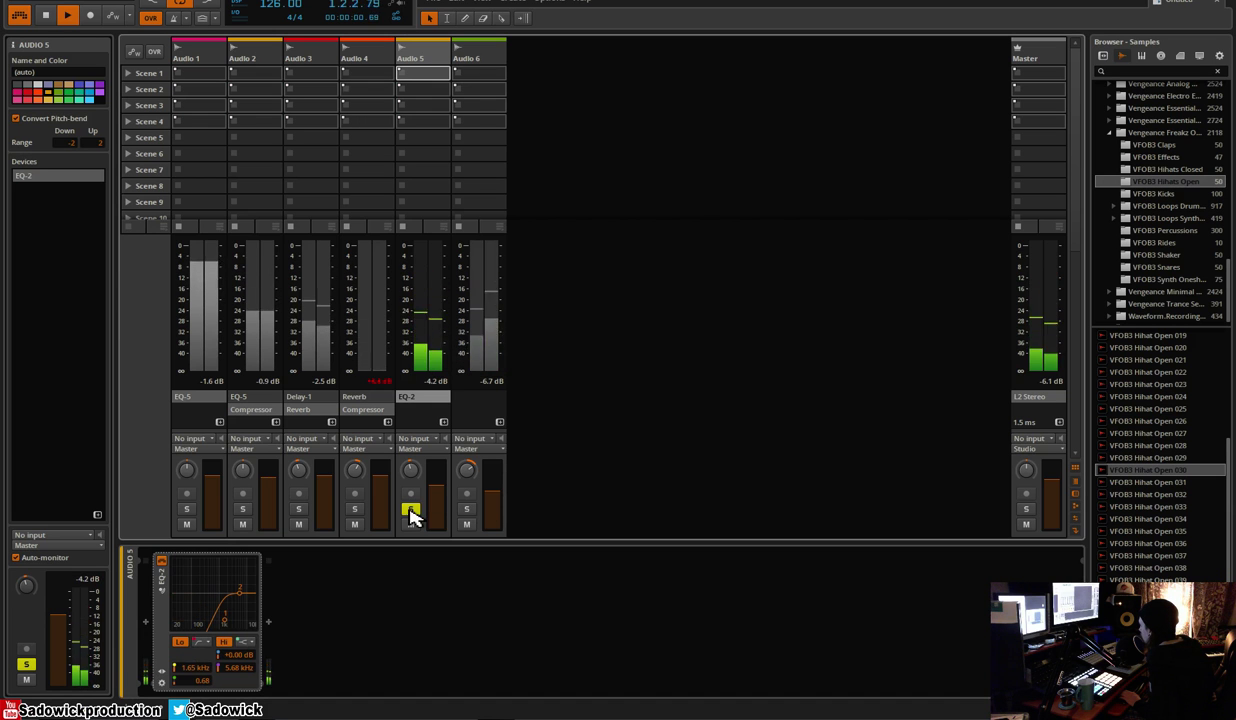
left_click_drag(229, 628, 239, 628)
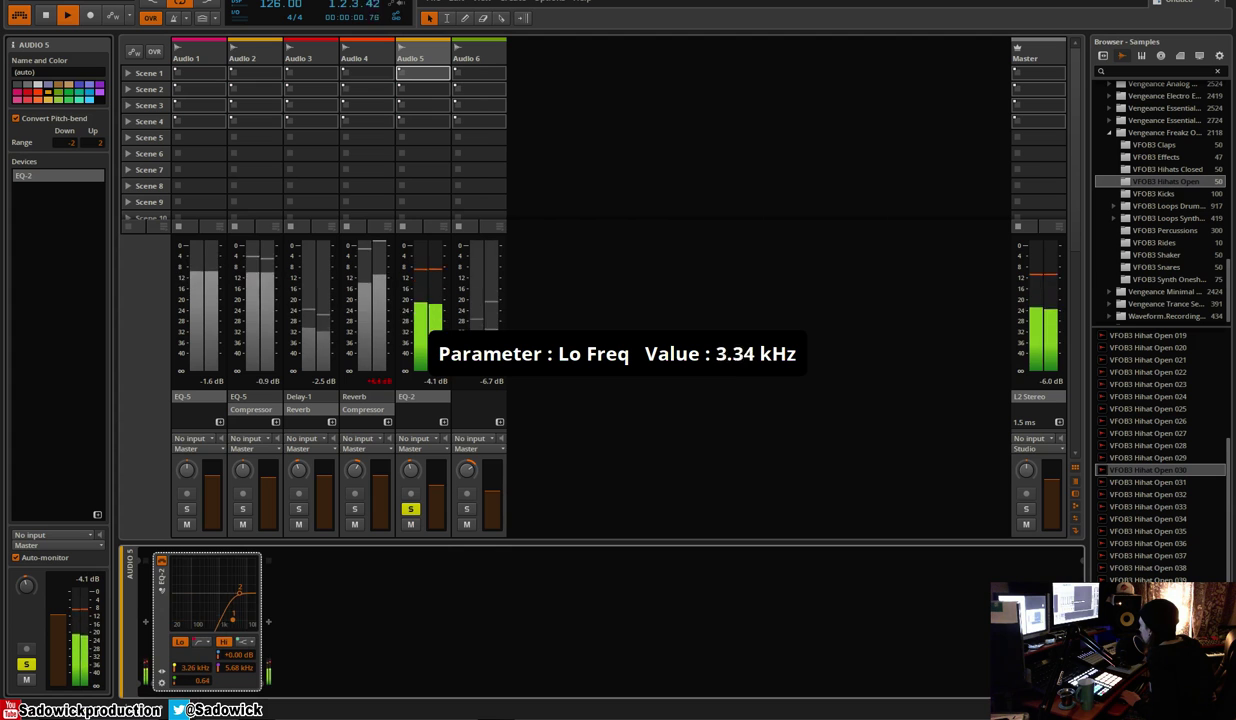
right_click(164, 585)
left_click(158, 577)
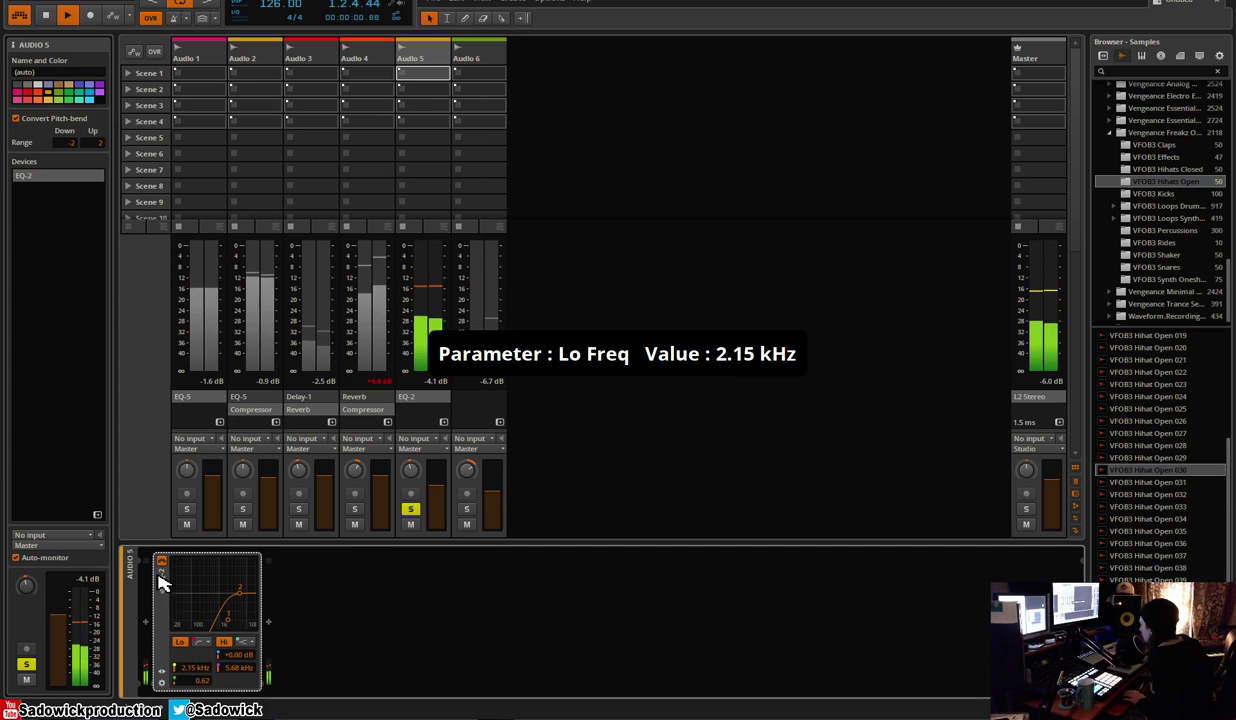
key("space")
Solo Audio 6 instead of Audio 5 and paste the copied EQ-2 into Audio 6's device chain
left_click(481, 53)
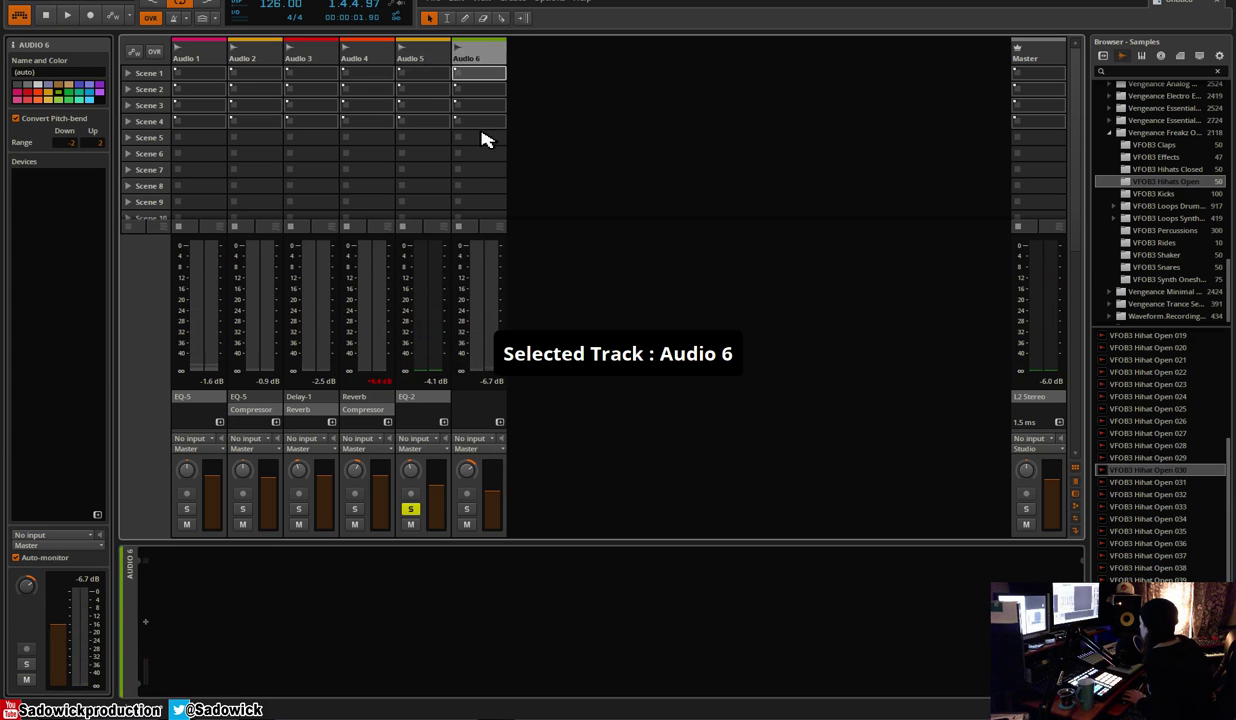
left_click(466, 510)
left_click(348, 648)
key("space")
left_click(412, 511)
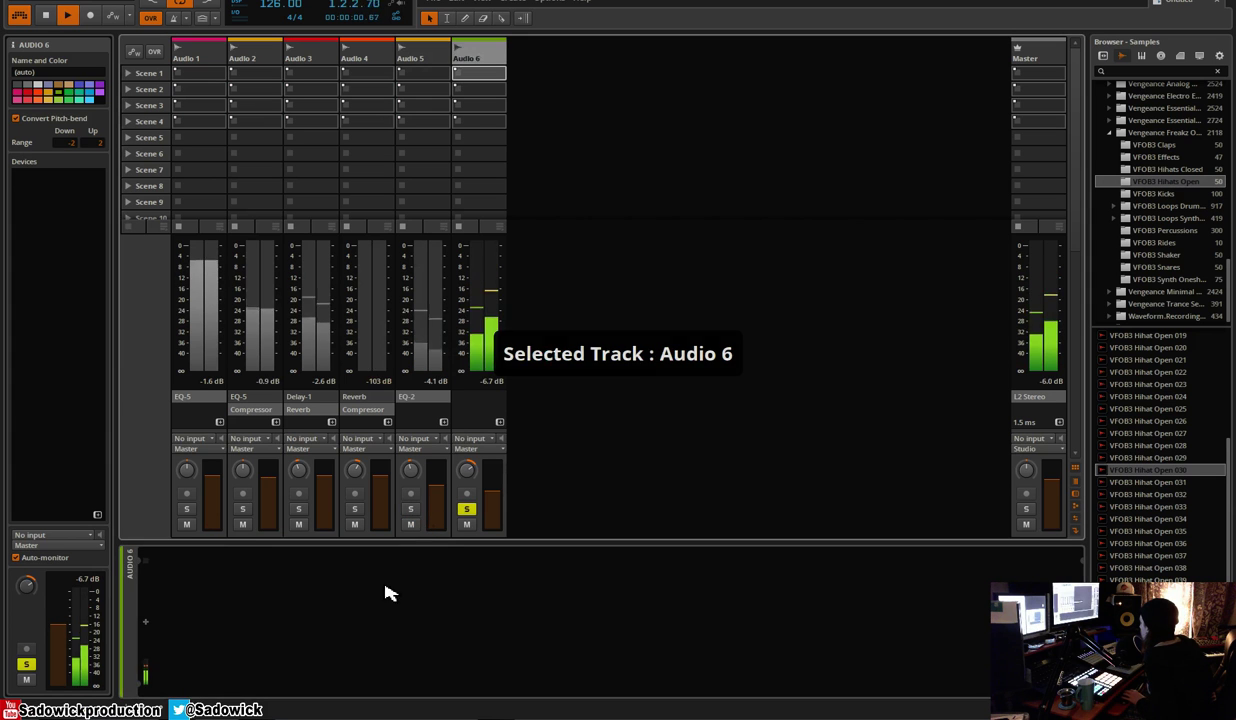
left_click(385, 598)
key("ctrl+v")
Set Audio 6's EQ-2 to 2.01 kHz low and -4.80 dB at 13.3 kHz high, pan it 22% right and unsolo it
left_click_drag(240, 624, 249, 598)
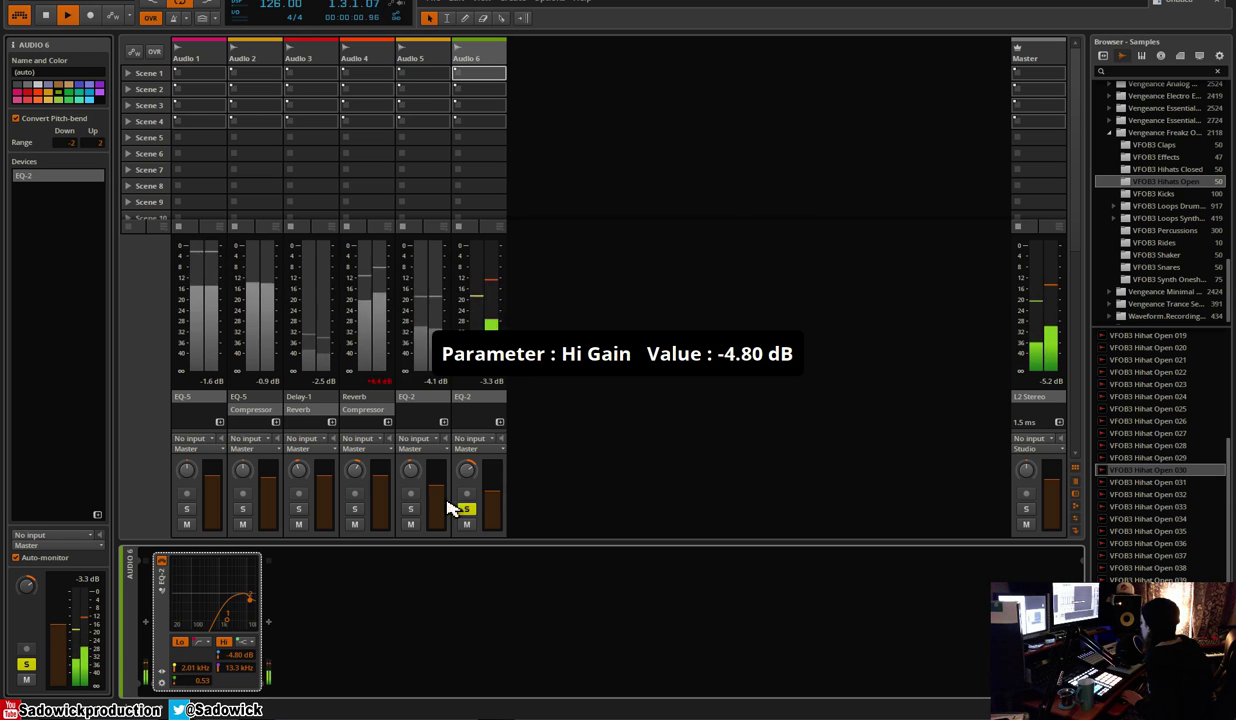
left_click_drag(467, 469, 467, 475)
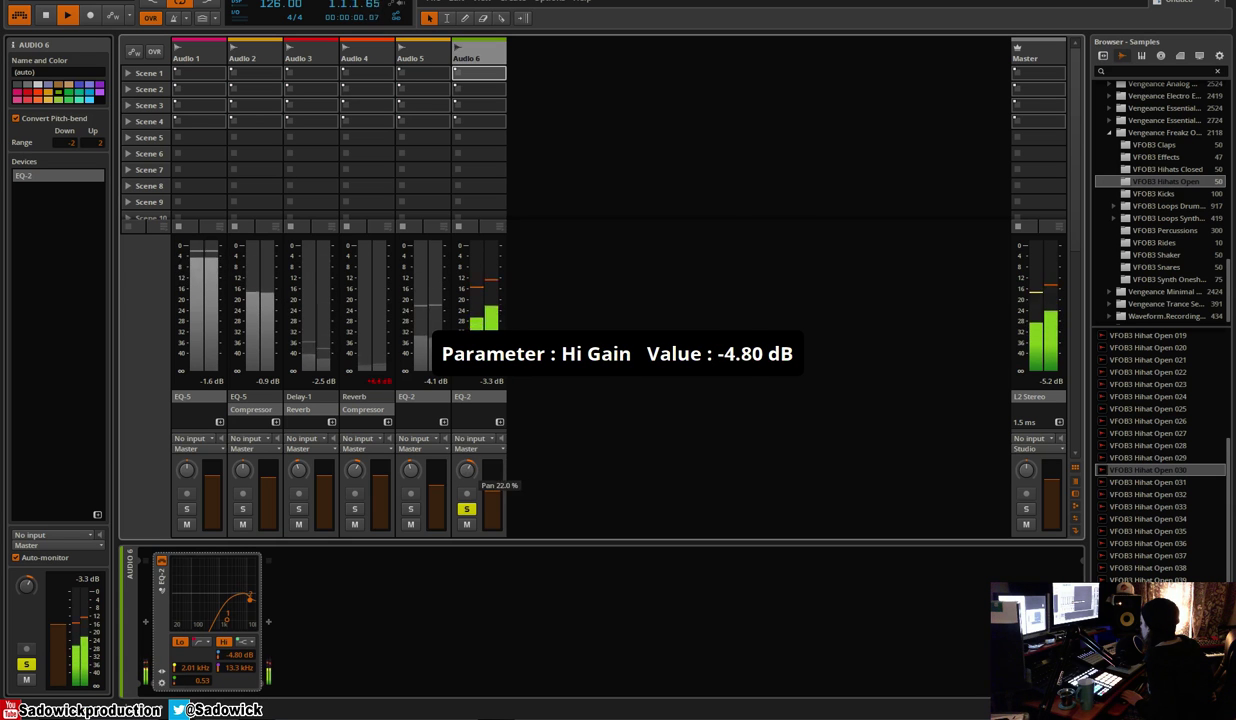
left_click(470, 514)
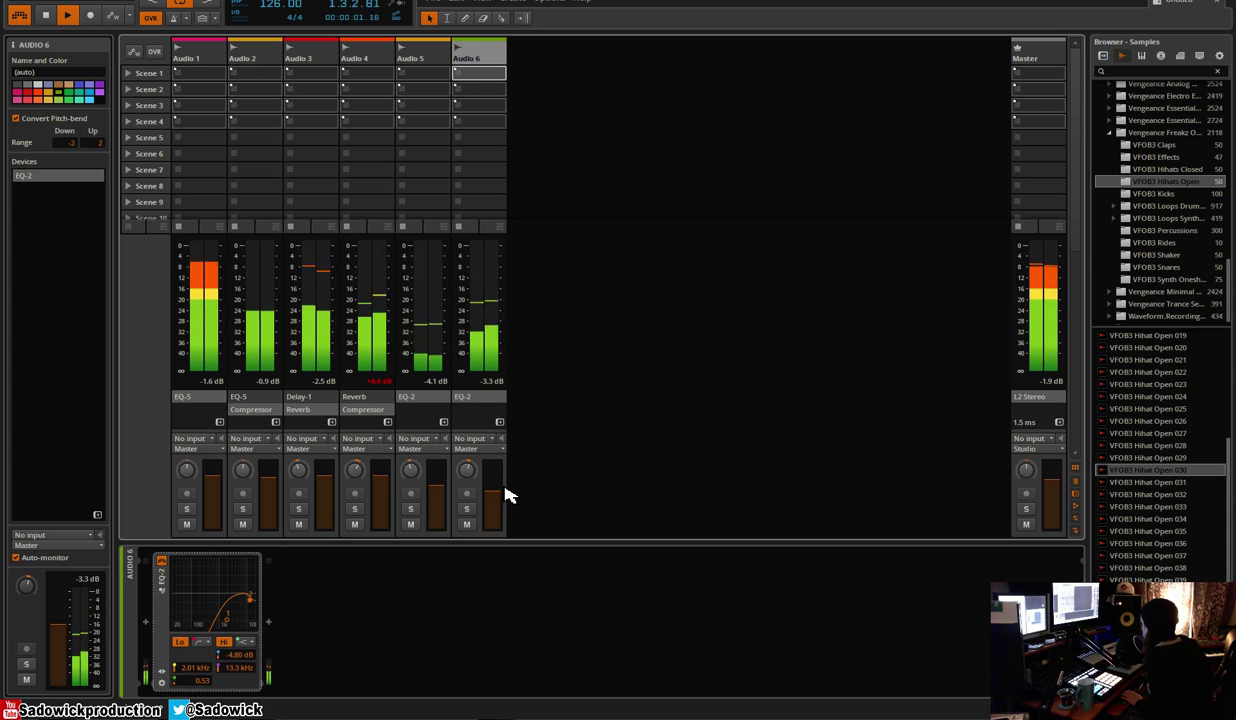
Solo Audio 6, insert a Reverb before its EQ-2, and set the reverb's high-band decay factor to 0.79X
left_click(470, 512)
left_click(145, 622)
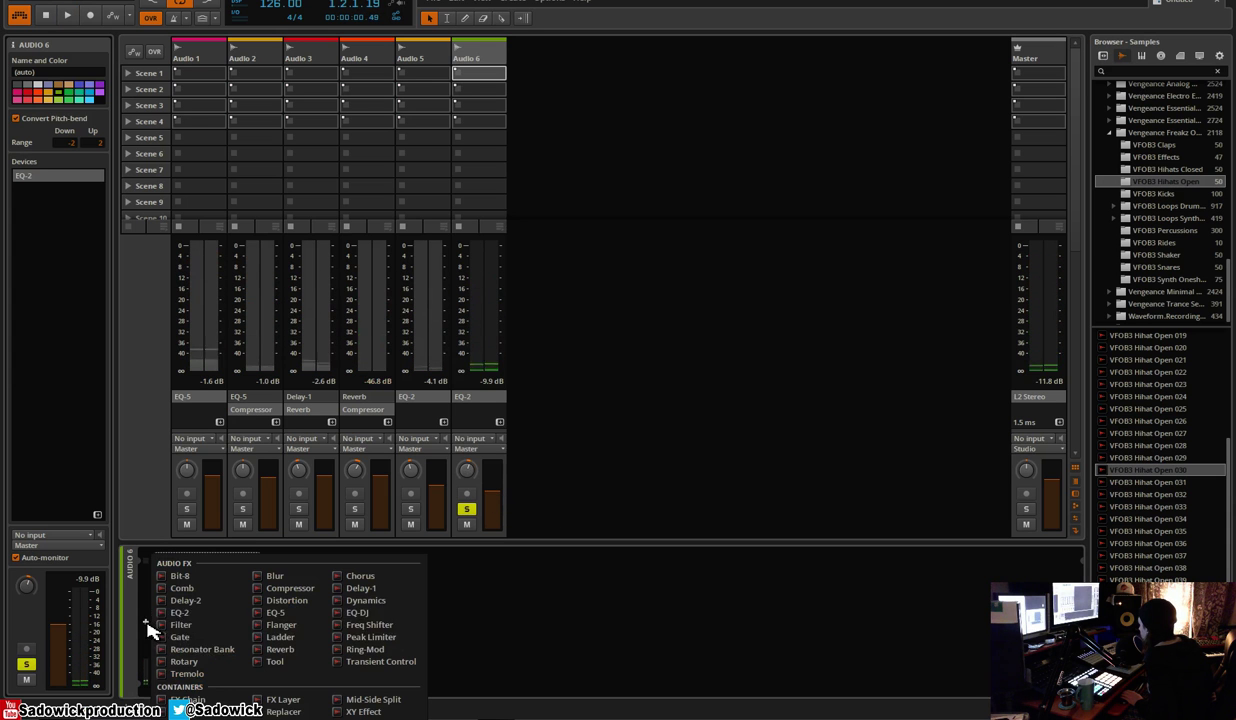
left_click(281, 649)
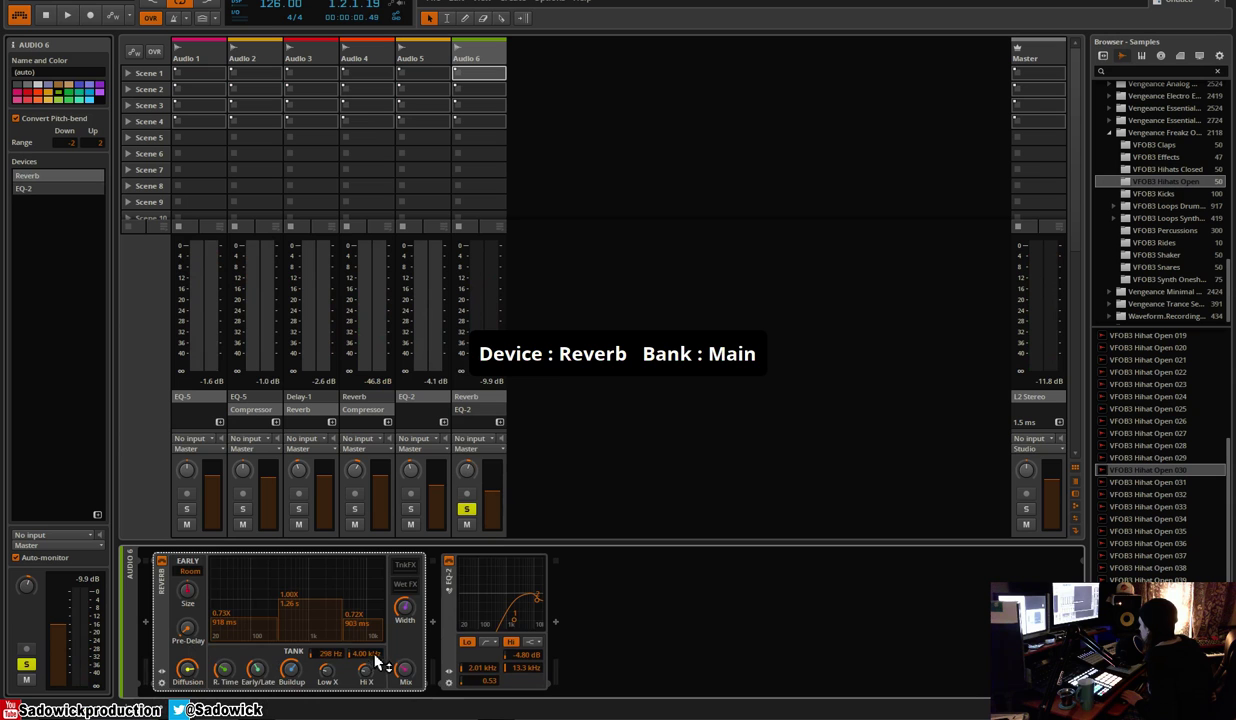
left_click_drag(402, 669, 363, 619)
key("space")
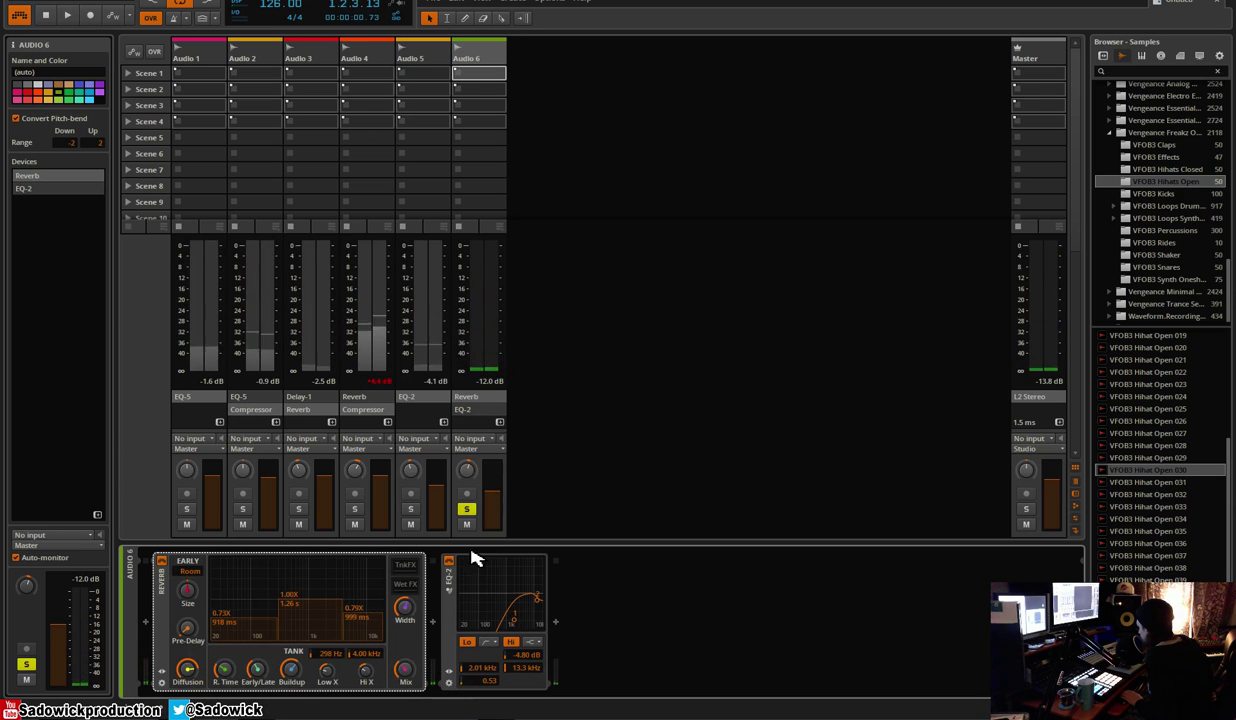
Adjust the diffusion and pre-delay of Audio 6's Reverb during playback, and unsolo the track
left_click_drag(195, 669, 195, 695)
left_click_drag(191, 631, 191, 610)
key("space")
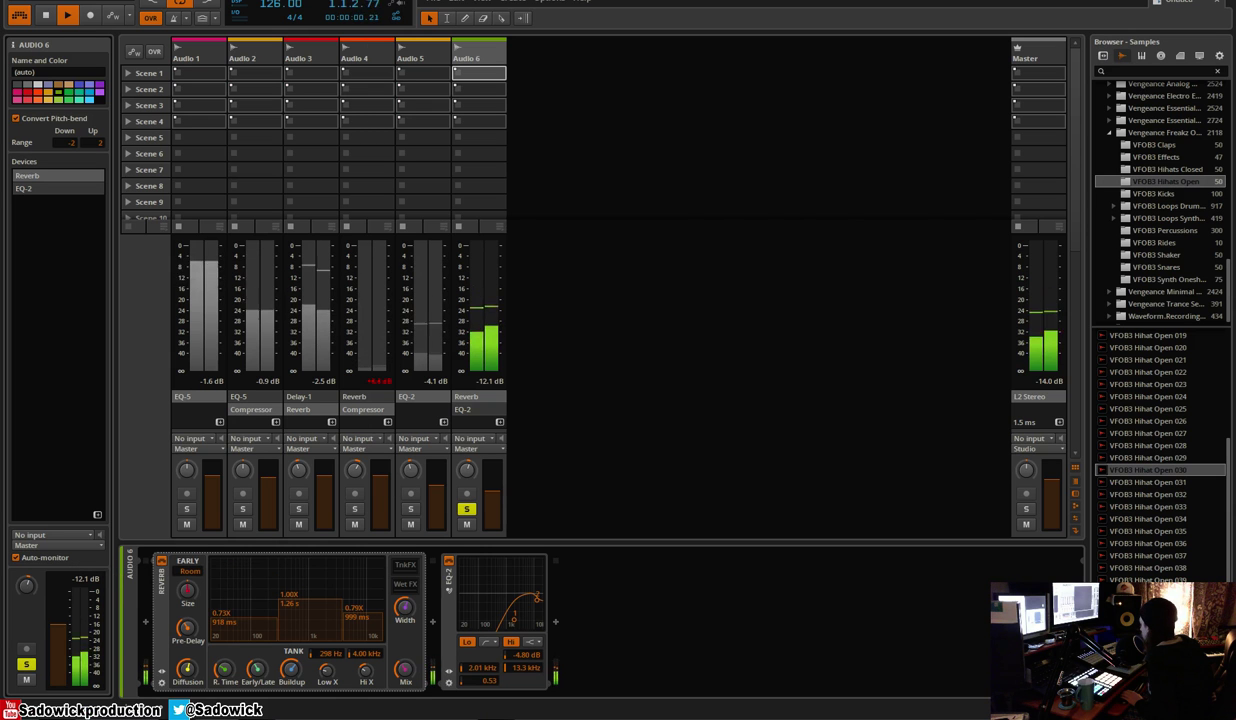
left_click(467, 509)
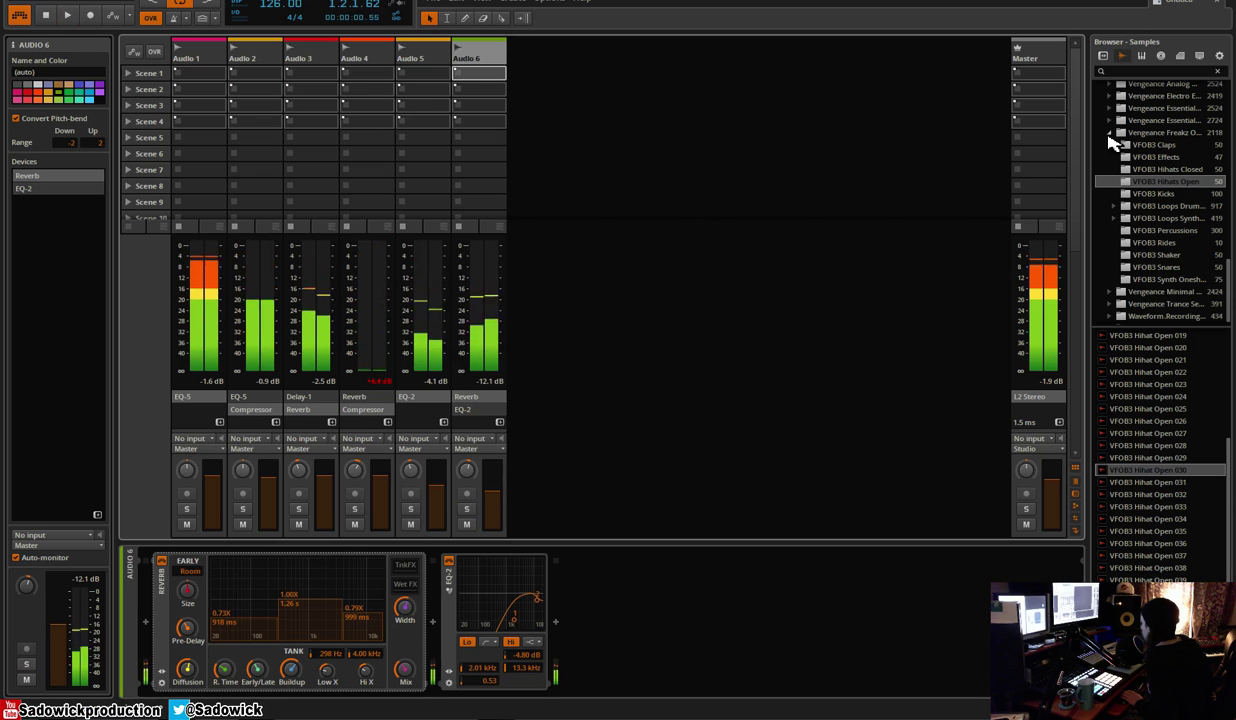
Insert the SSLComp Stereo plug-in on the Master track before L2 Stereo
left_click(1141, 55)
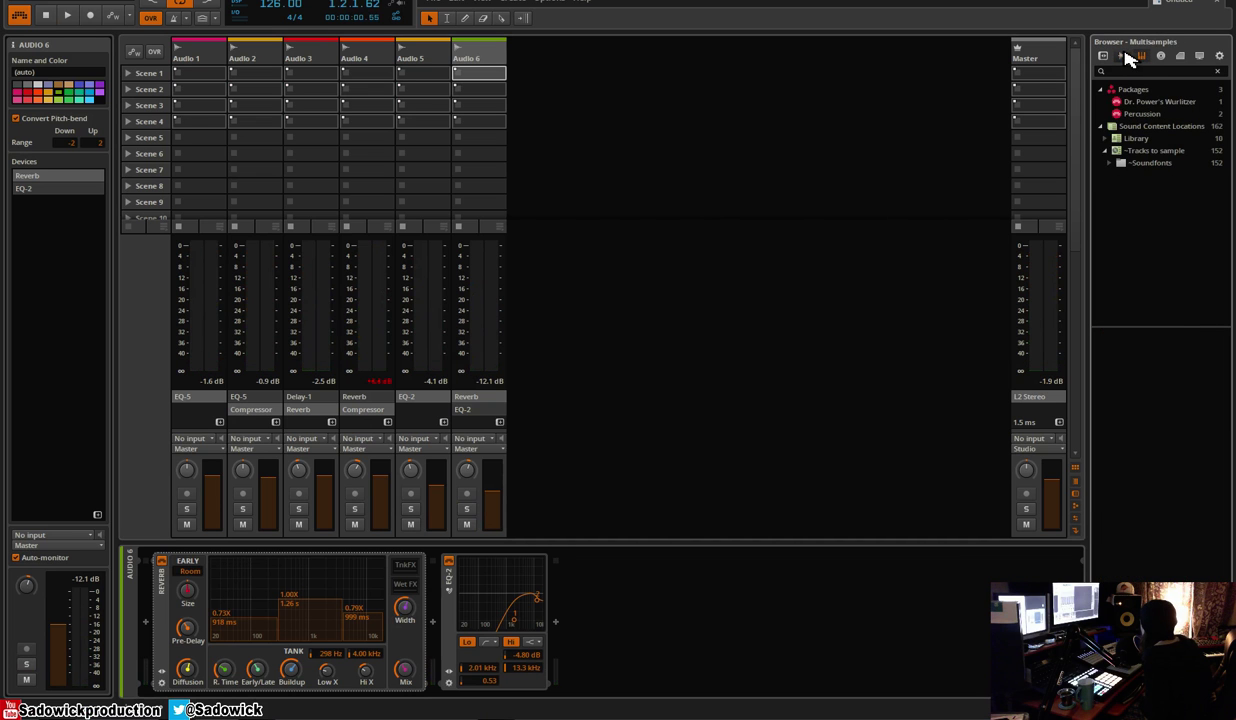
left_click(1124, 56)
left_click(1104, 57)
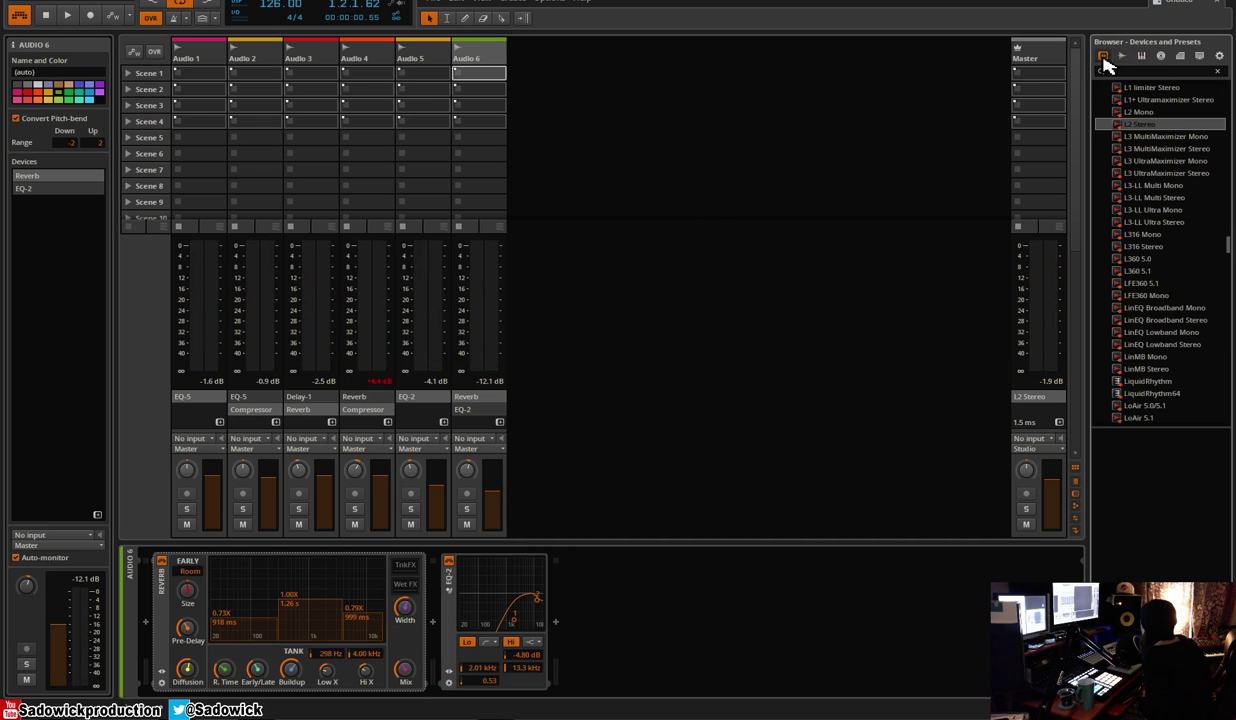
left_click_drag(1231, 249, 1216, 365)
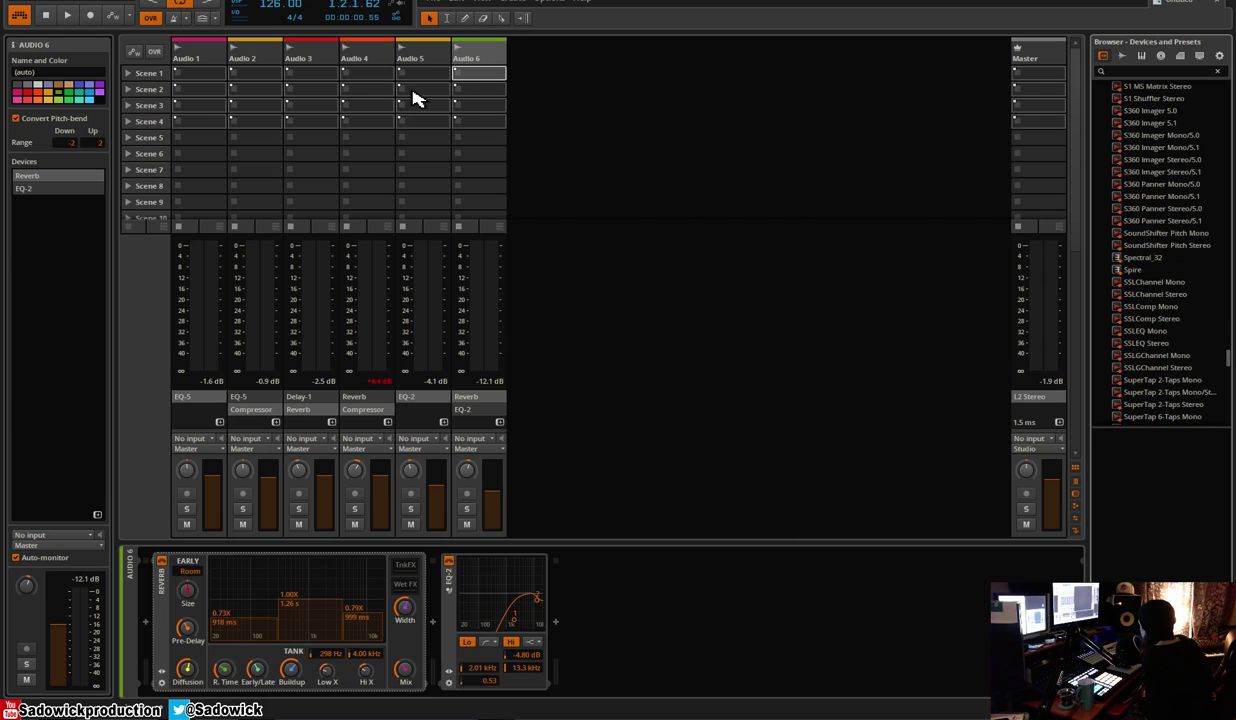
left_click(1040, 62)
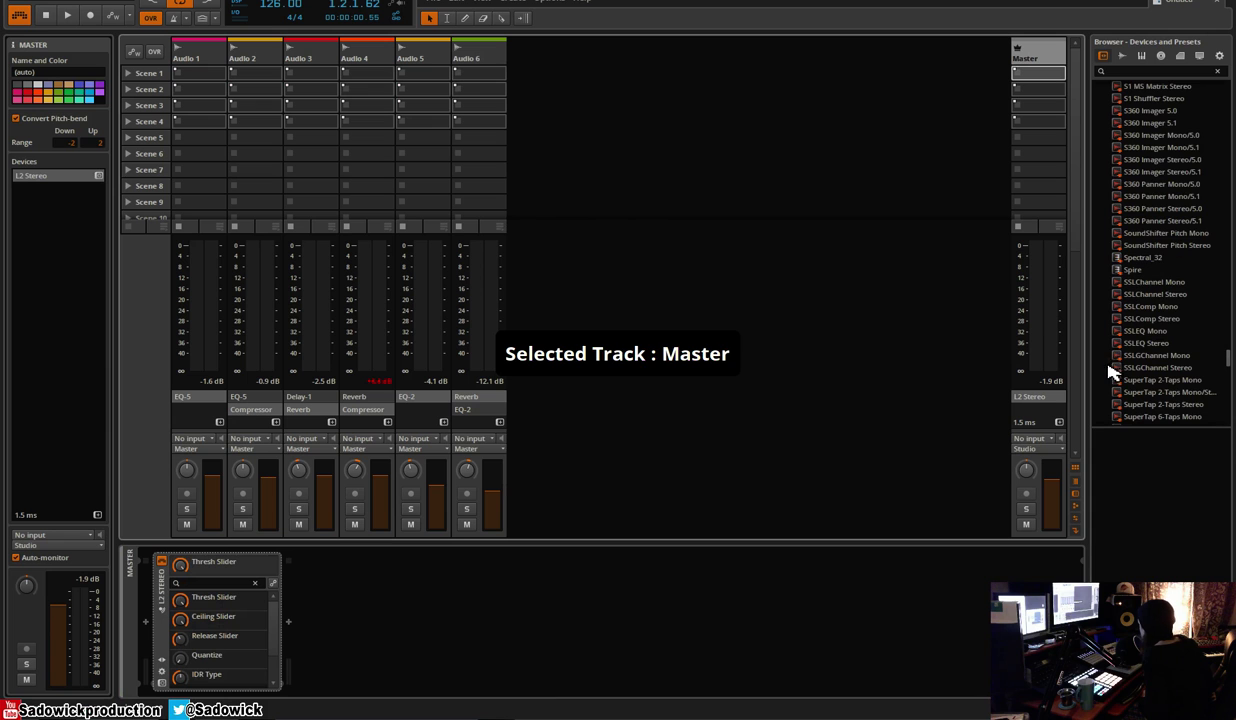
scroll(1153, 360, "down", 5)
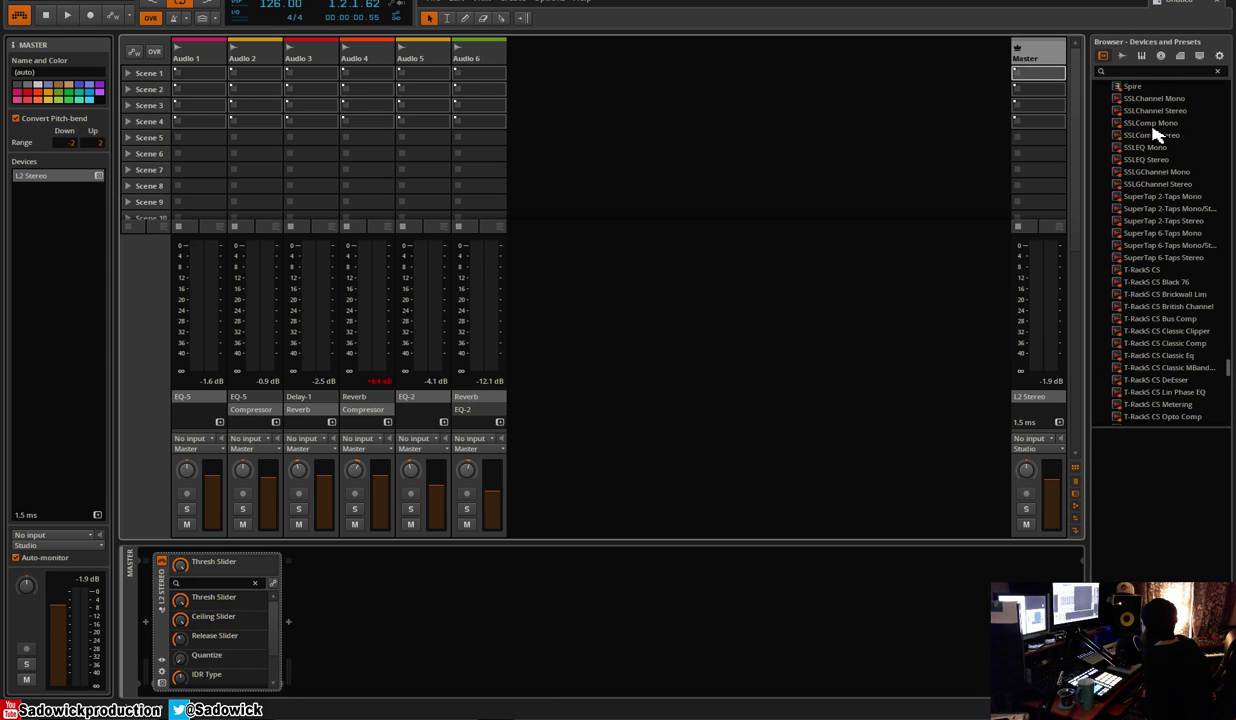
left_click_drag(1158, 135, 357, 608)
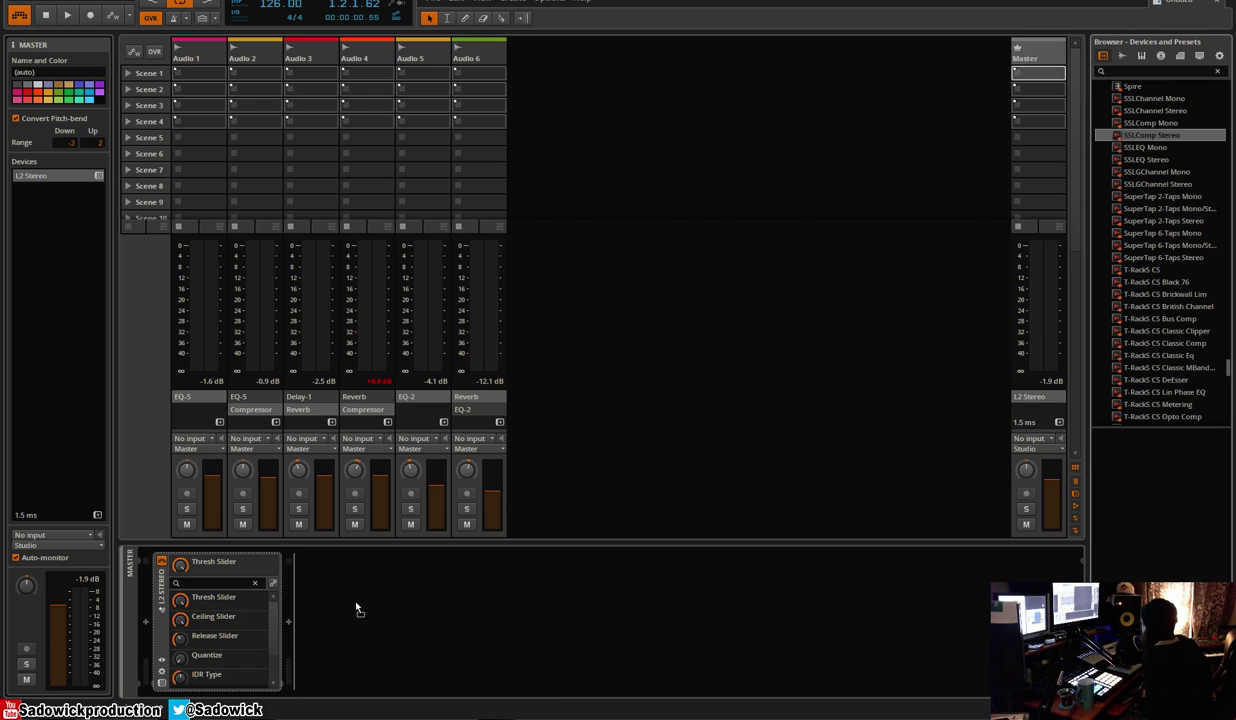
Insert a Tool device before SSLComp Stereo on the Master, lower its gain to -16.6 dB, and start playback
left_click(146, 622)
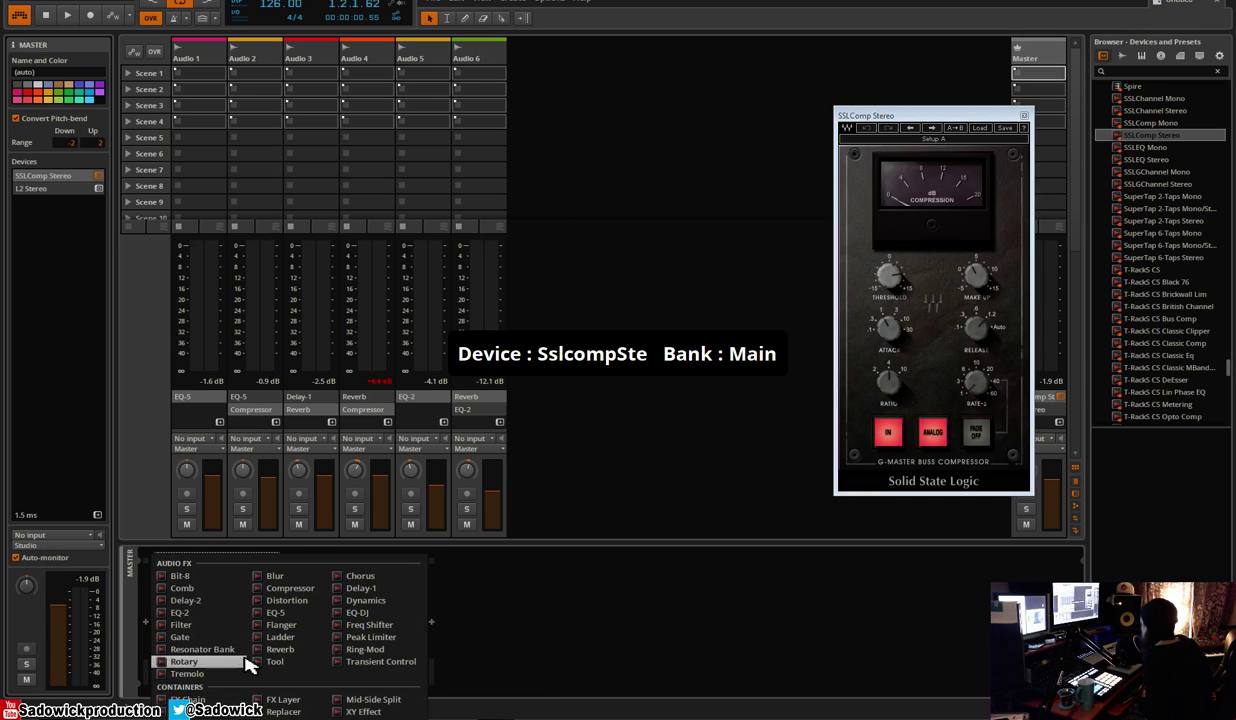
left_click(265, 662)
left_click_drag(195, 590, 195, 612)
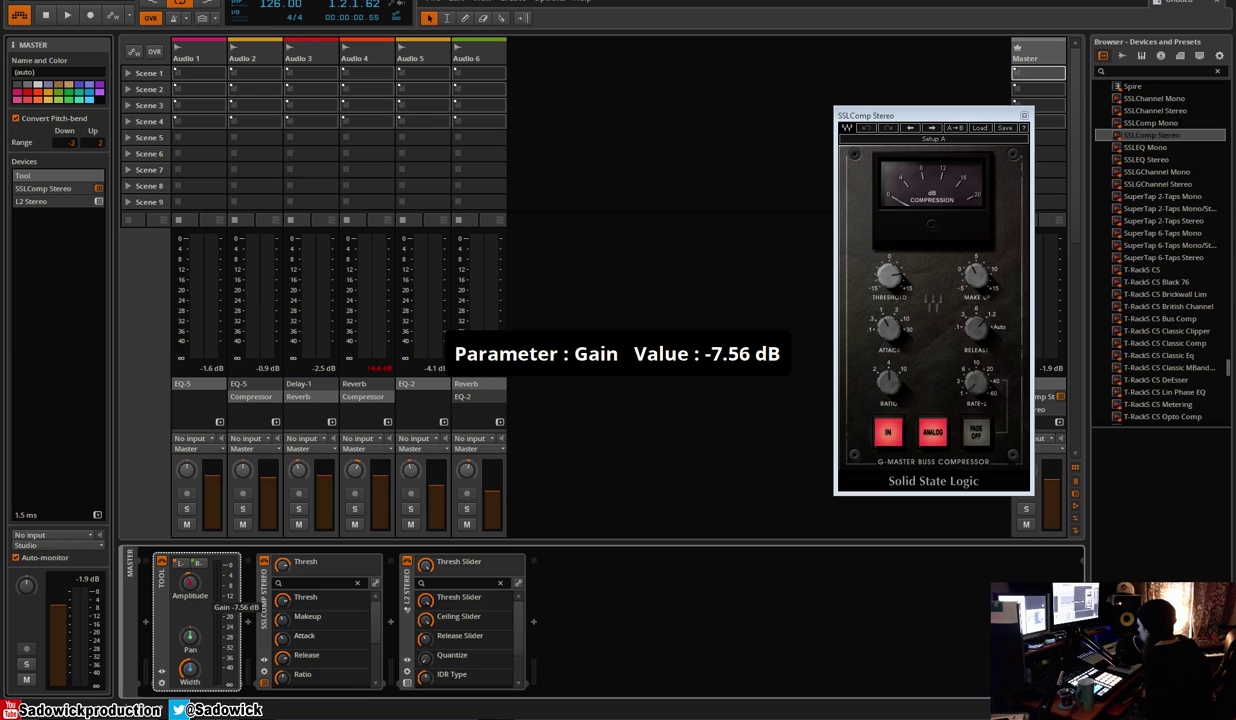
key("space")
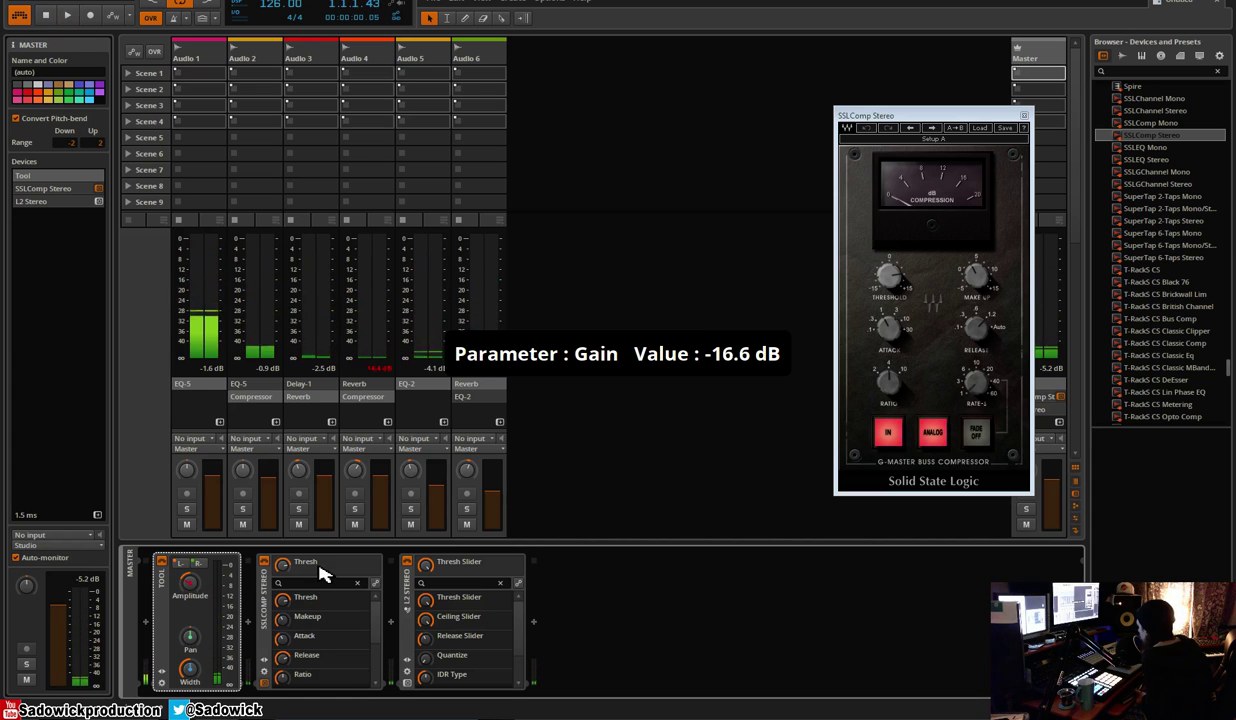
Raise the Master Tool's gain and adjust SSLComp's threshold, release and makeup gain while listening to the loop
left_click_drag(900, 115, 725, 140)
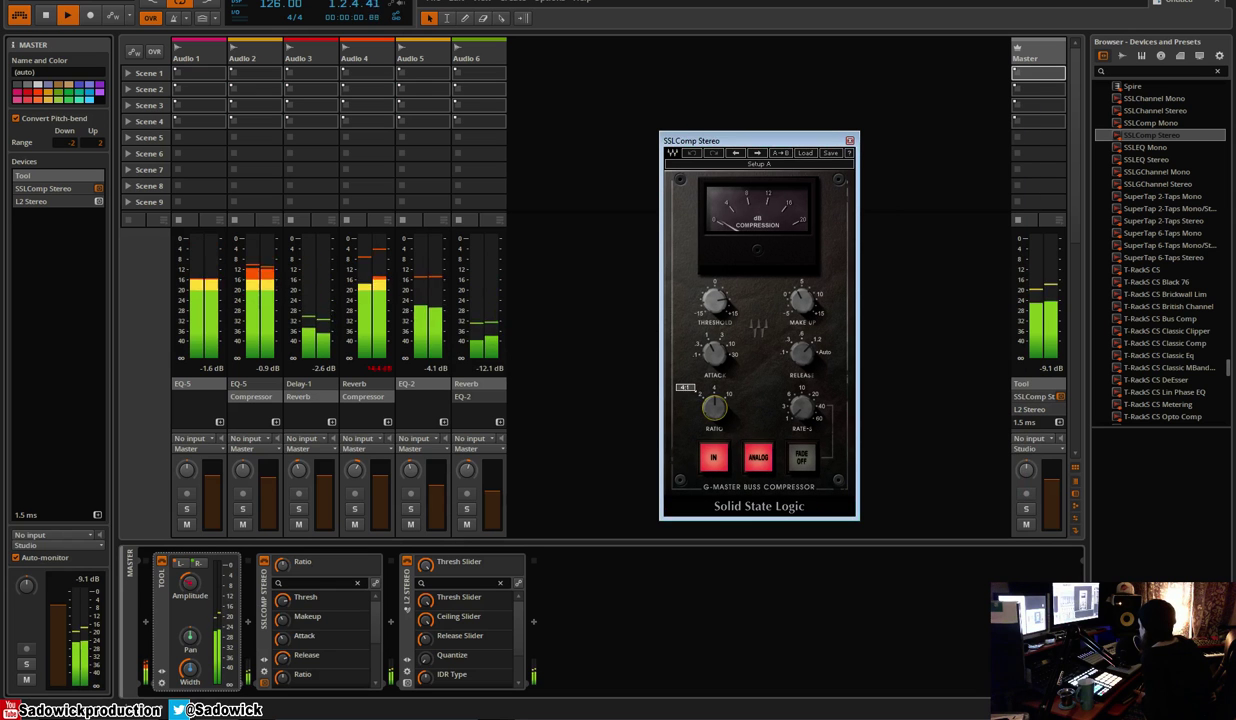
left_click_drag(190, 583, 190, 565)
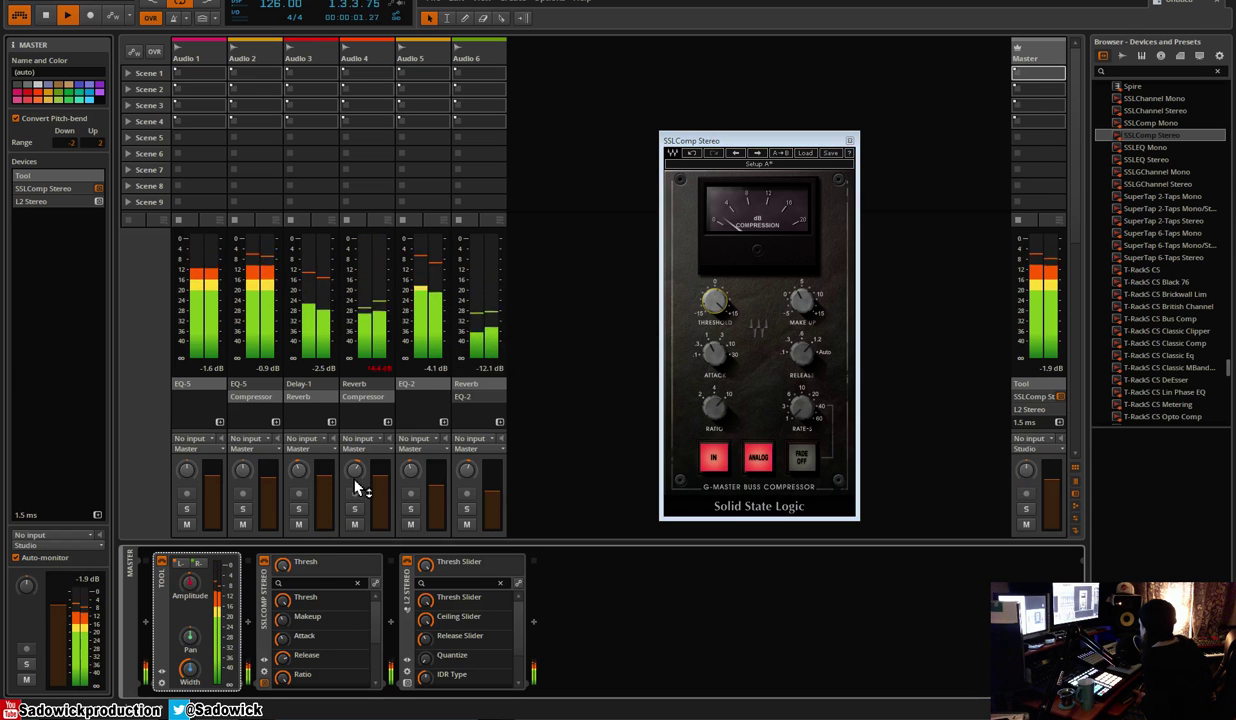
left_click(733, 316)
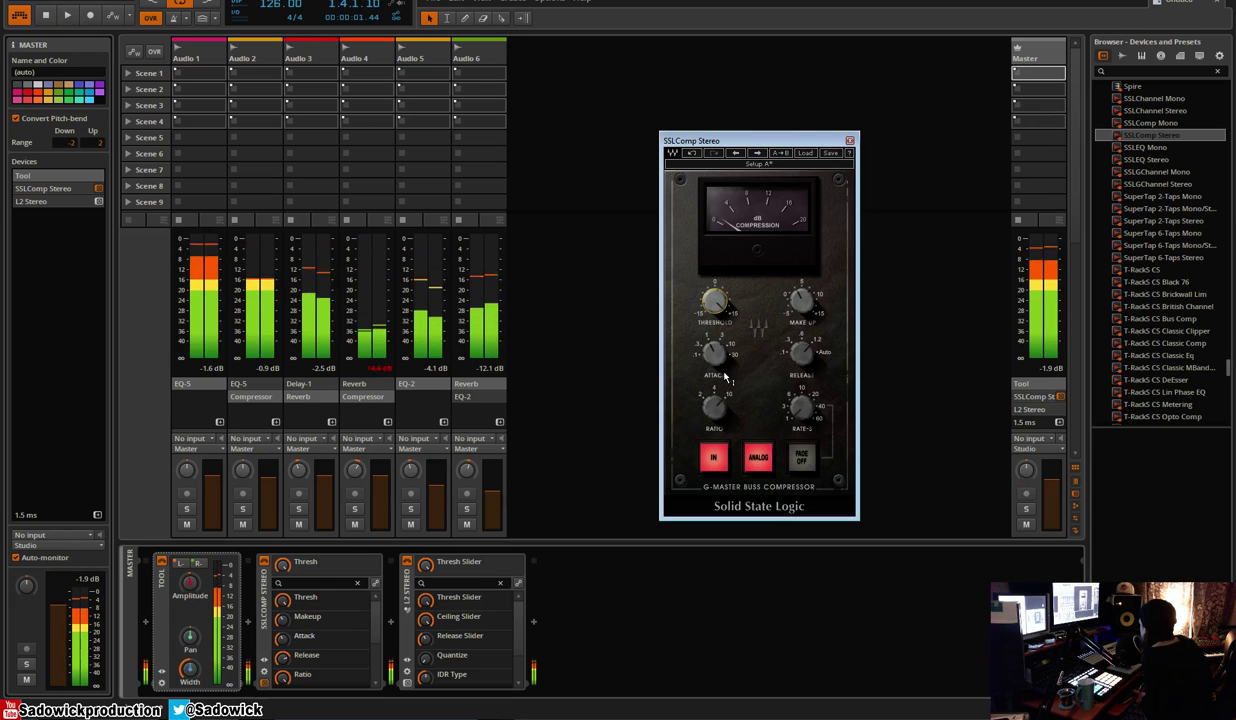
left_click(801, 352)
key("space")
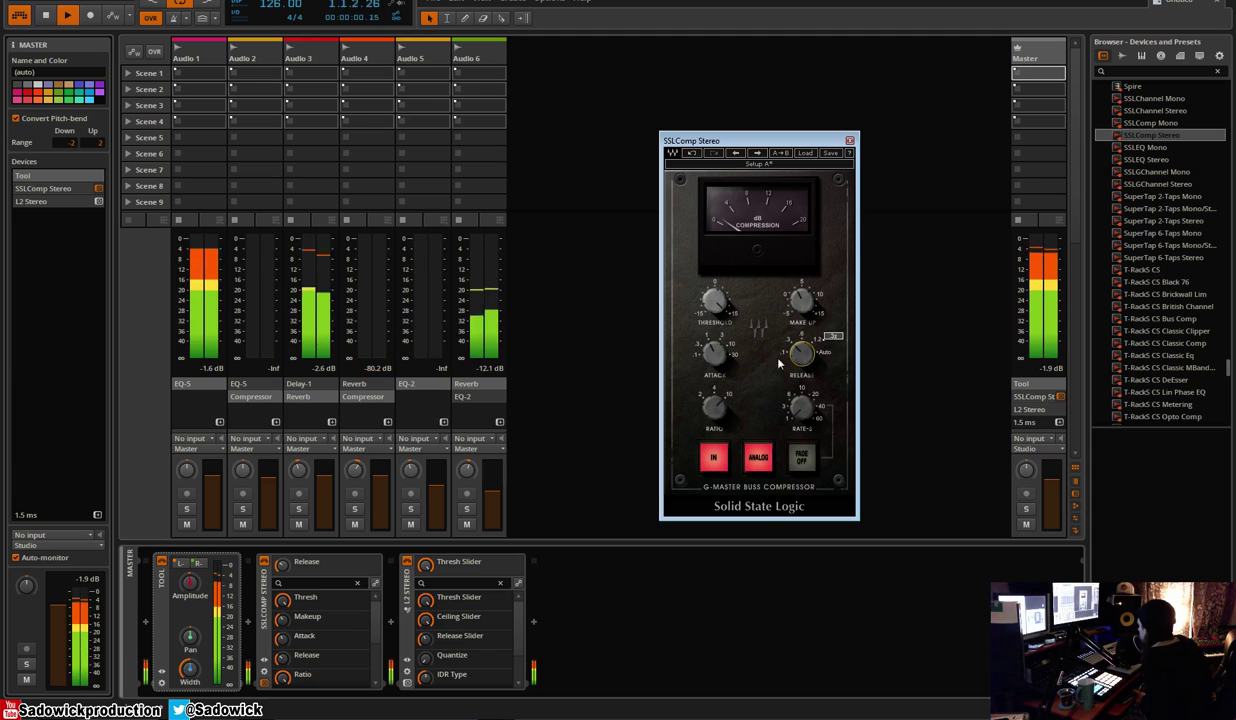
left_click(191, 585)
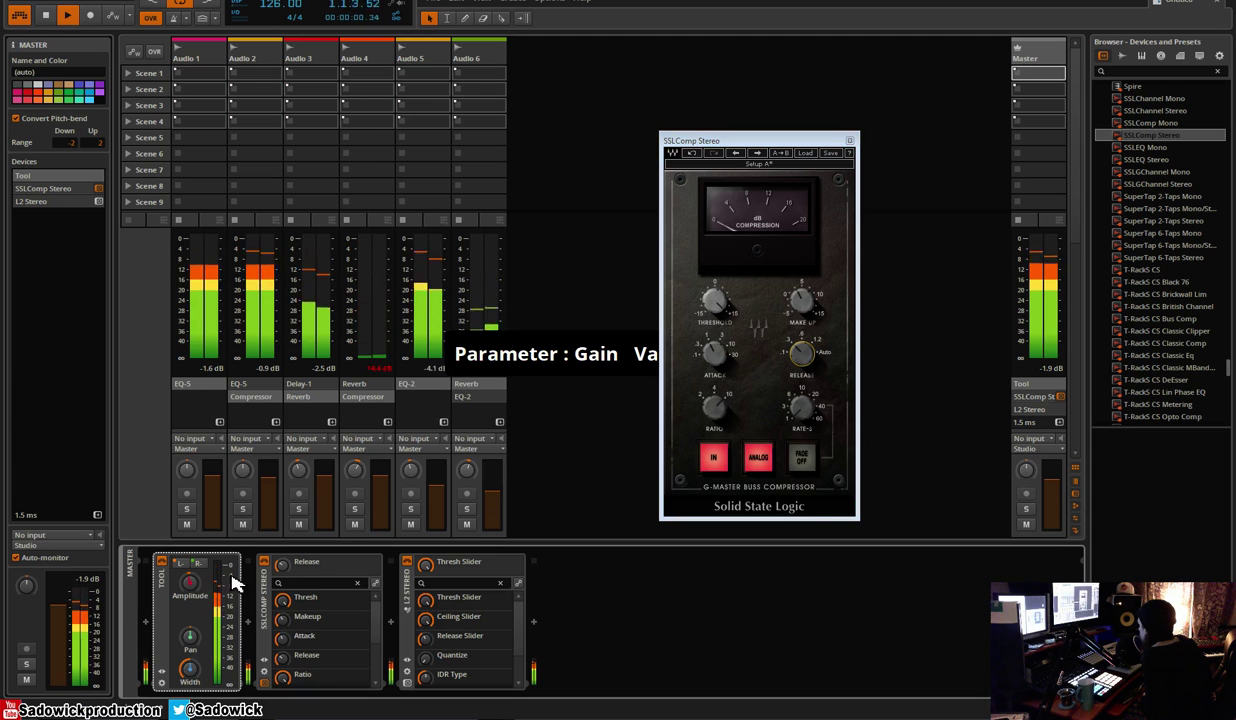
left_click(801, 300)
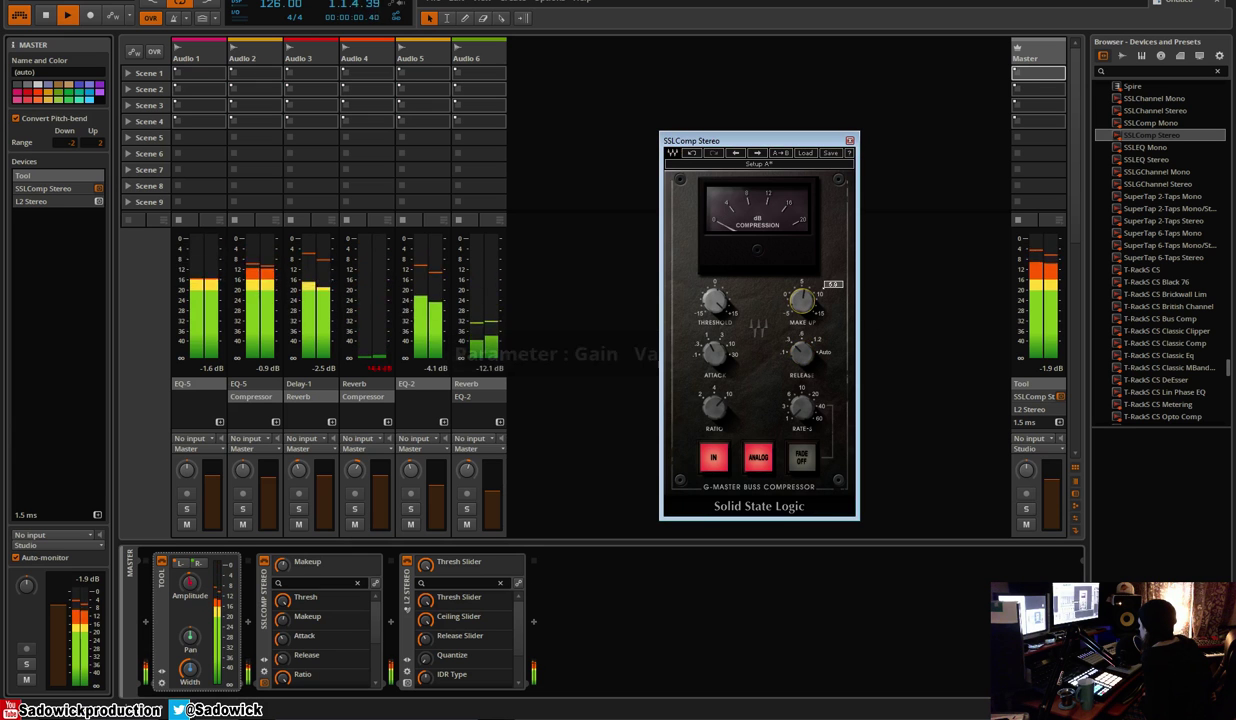
Compare the loop with SSLComp Stereo bypassed and active, stop playback and close the compressor window
left_click(266, 562)
left_click(266, 562)
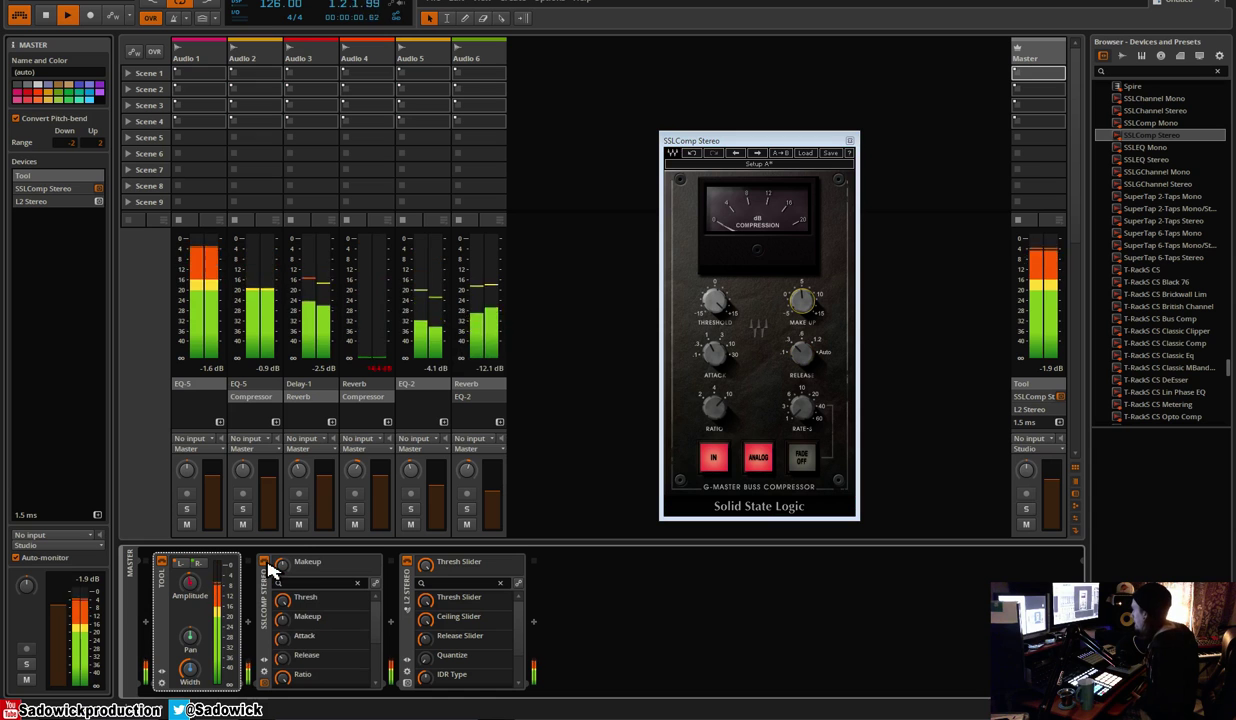
key("space")
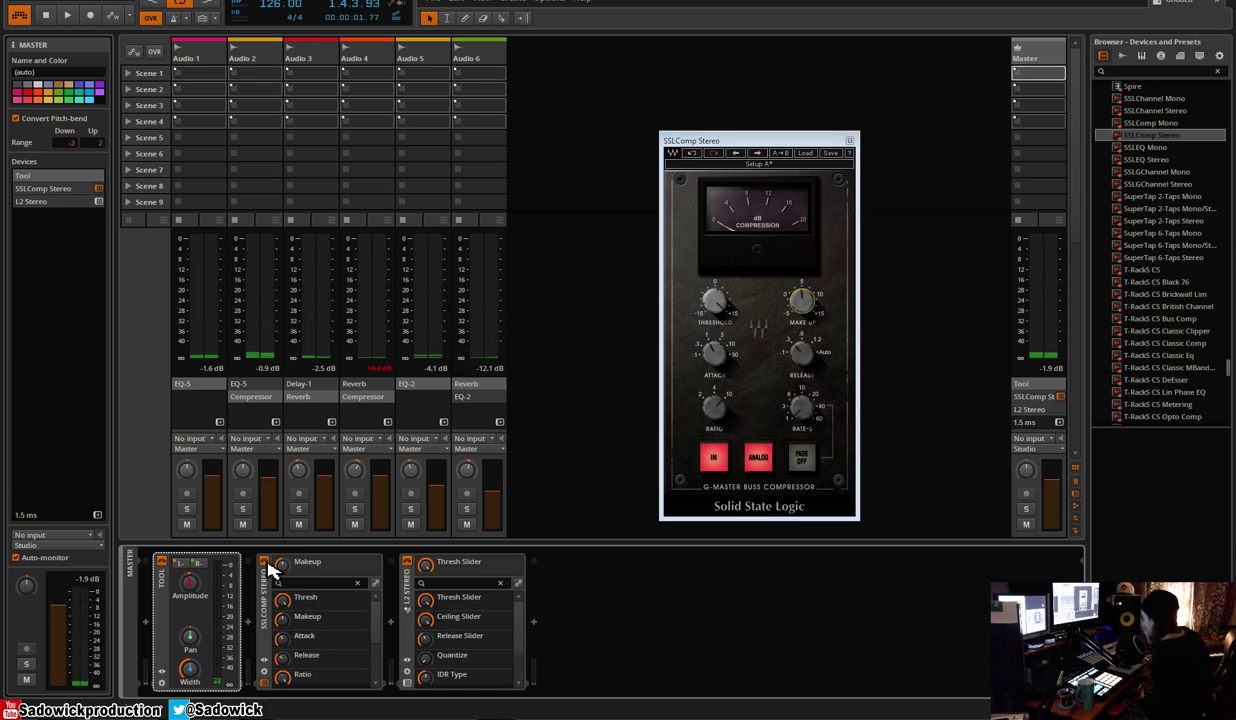
left_click(849, 140)
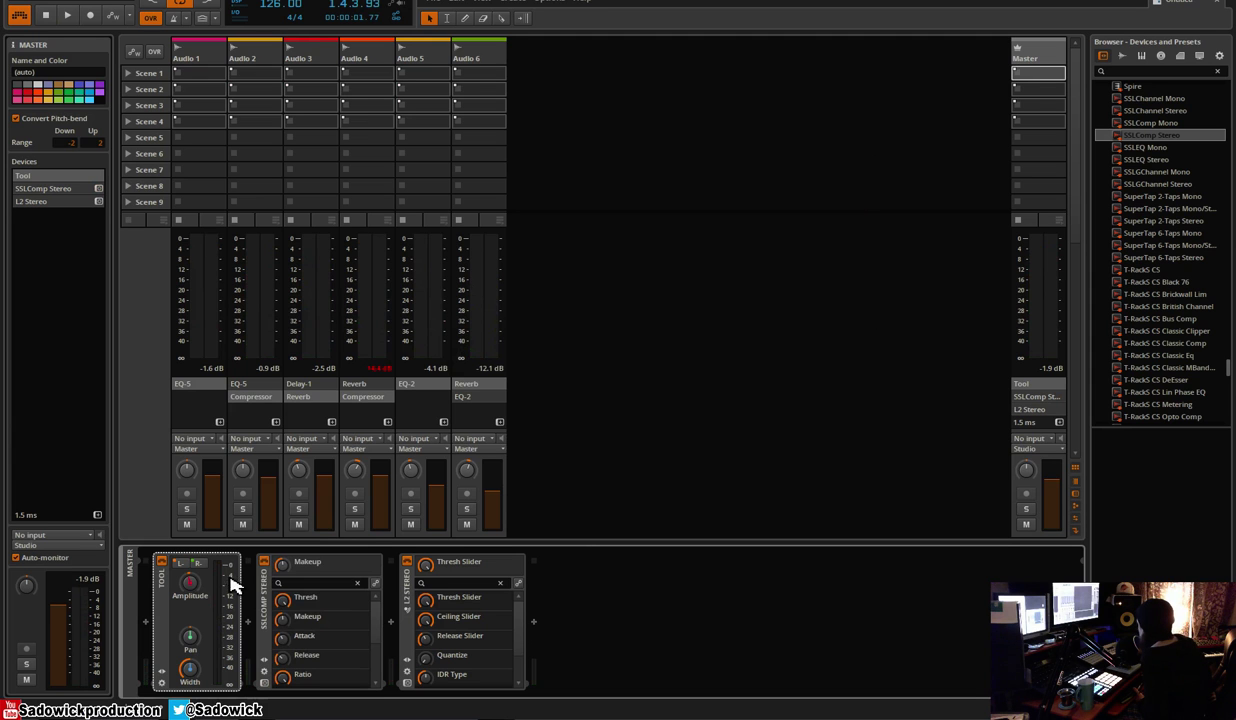
Collapse the Master's Tool and SSLComp devices and insert FabFilter Pro-Q between SSLComp Stereo and L2 Stereo
double_click(265, 585)
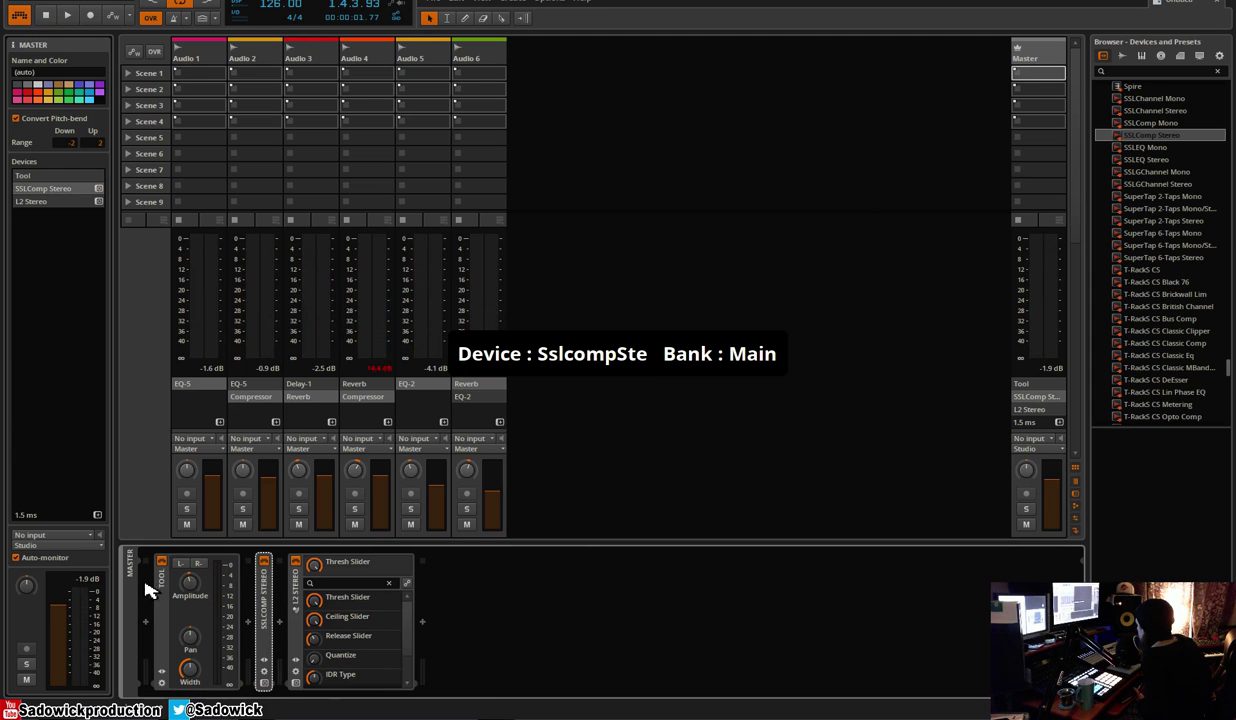
double_click(164, 590)
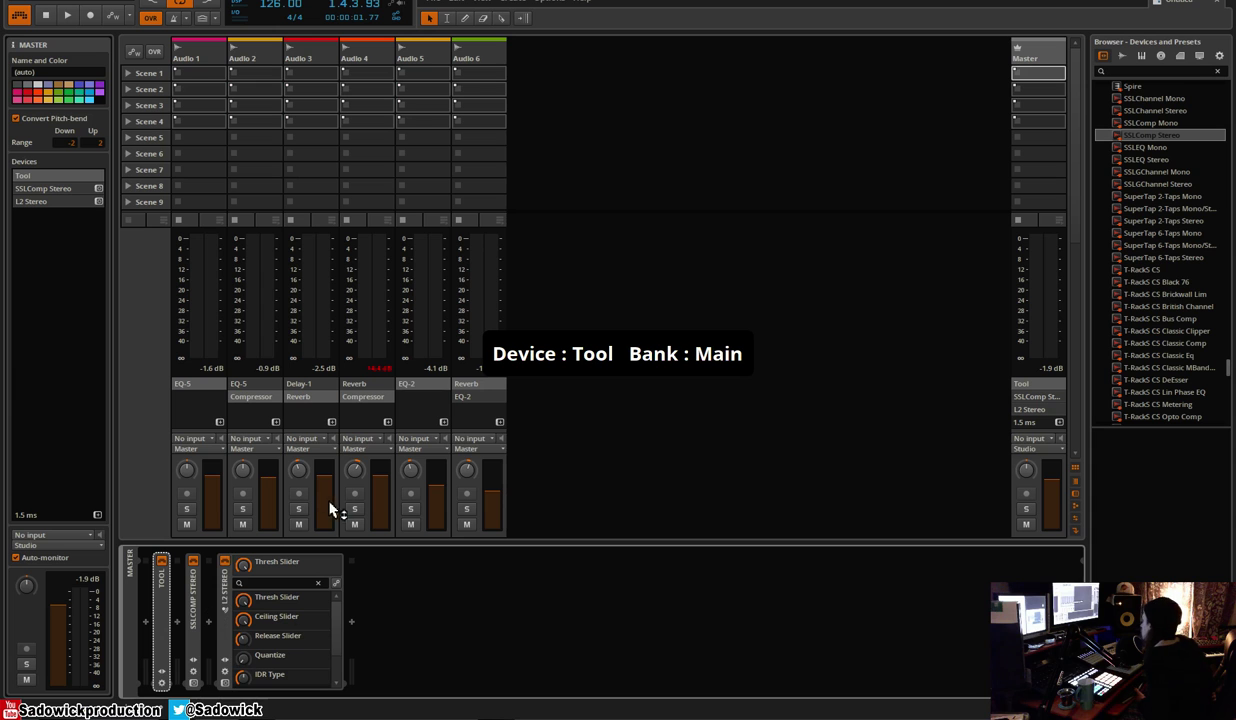
scroll(1160, 97, "up", 8)
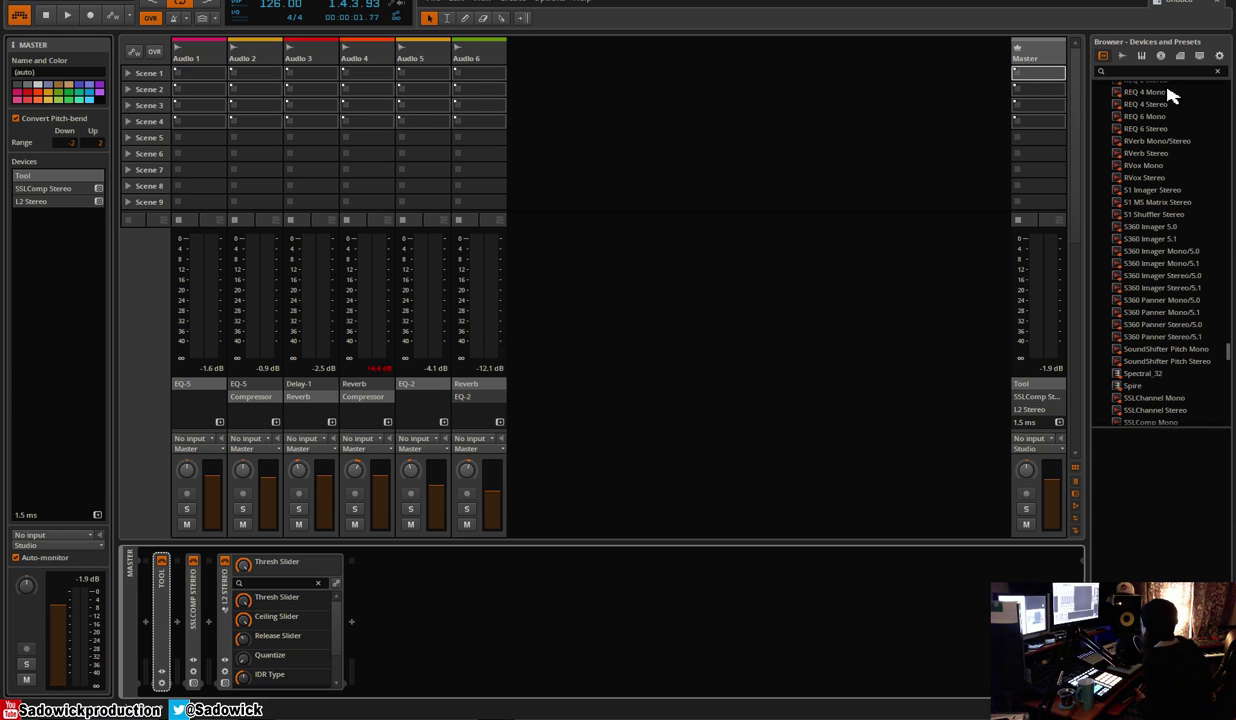
left_click_drag(1229, 348, 1229, 74)
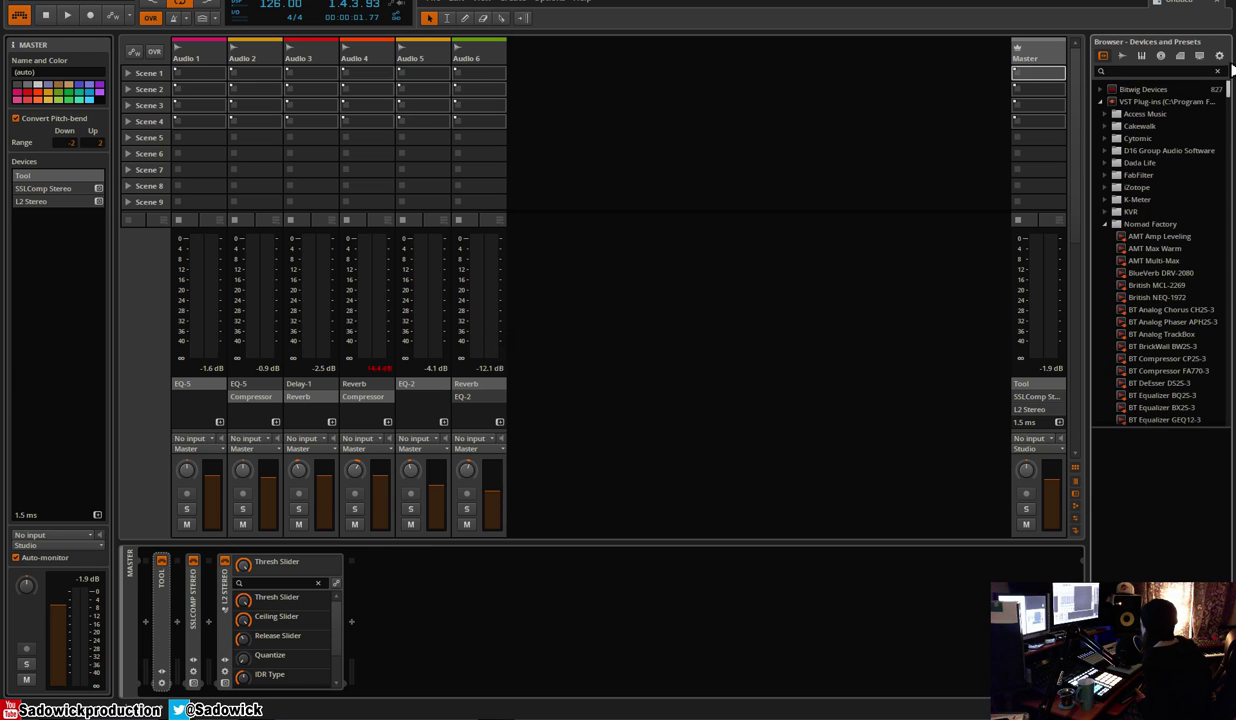
left_click(1107, 225)
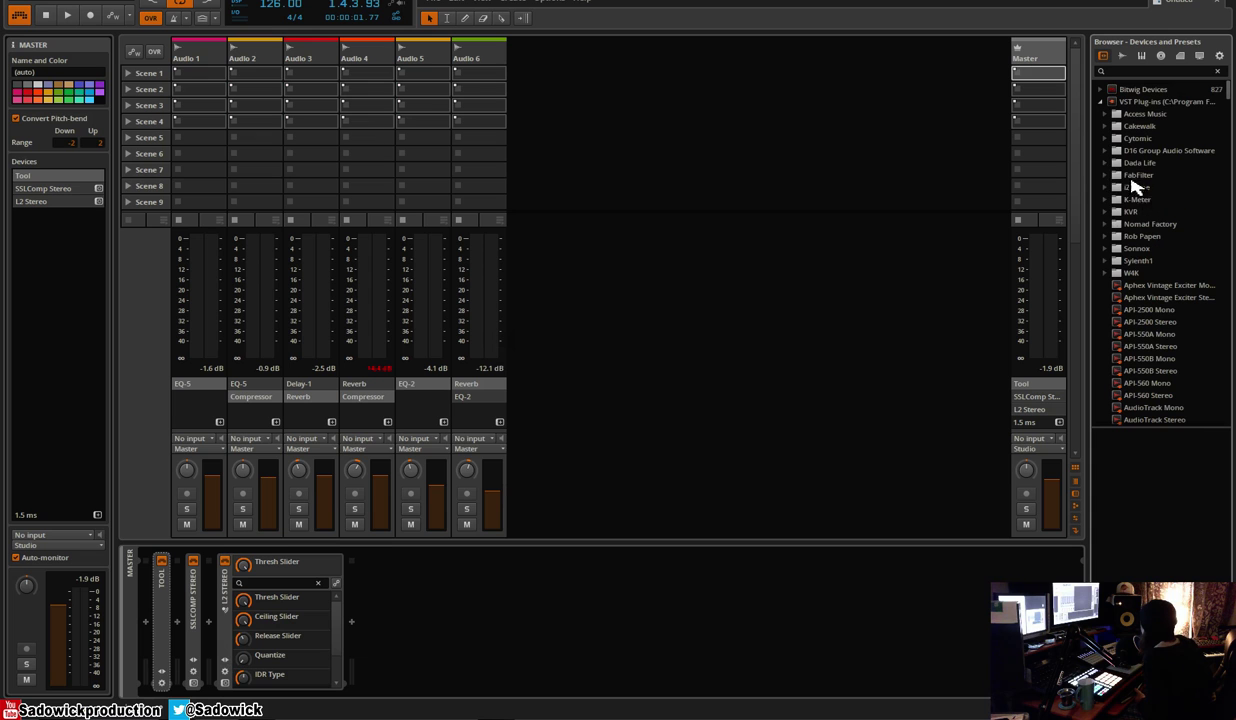
left_click(1106, 176)
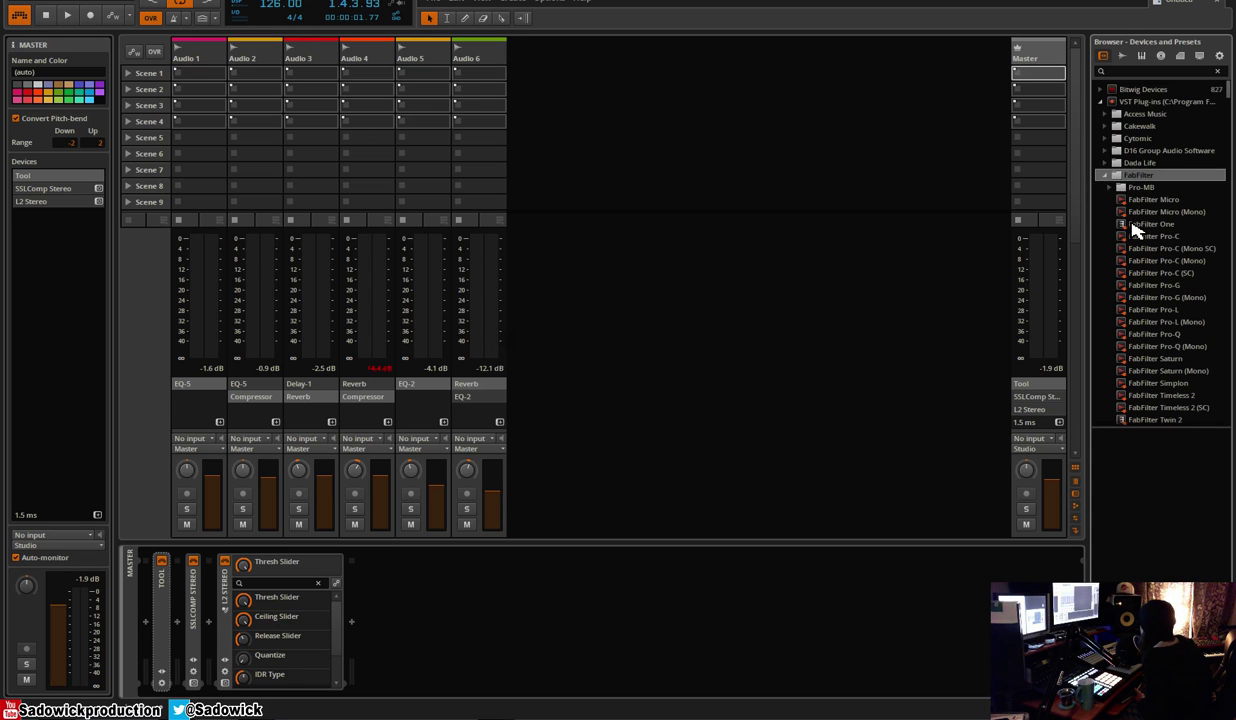
scroll(1136, 231, "down", 3)
left_click_drag(1150, 238, 212, 600)
left_click_drag(700, 143, 611, 136)
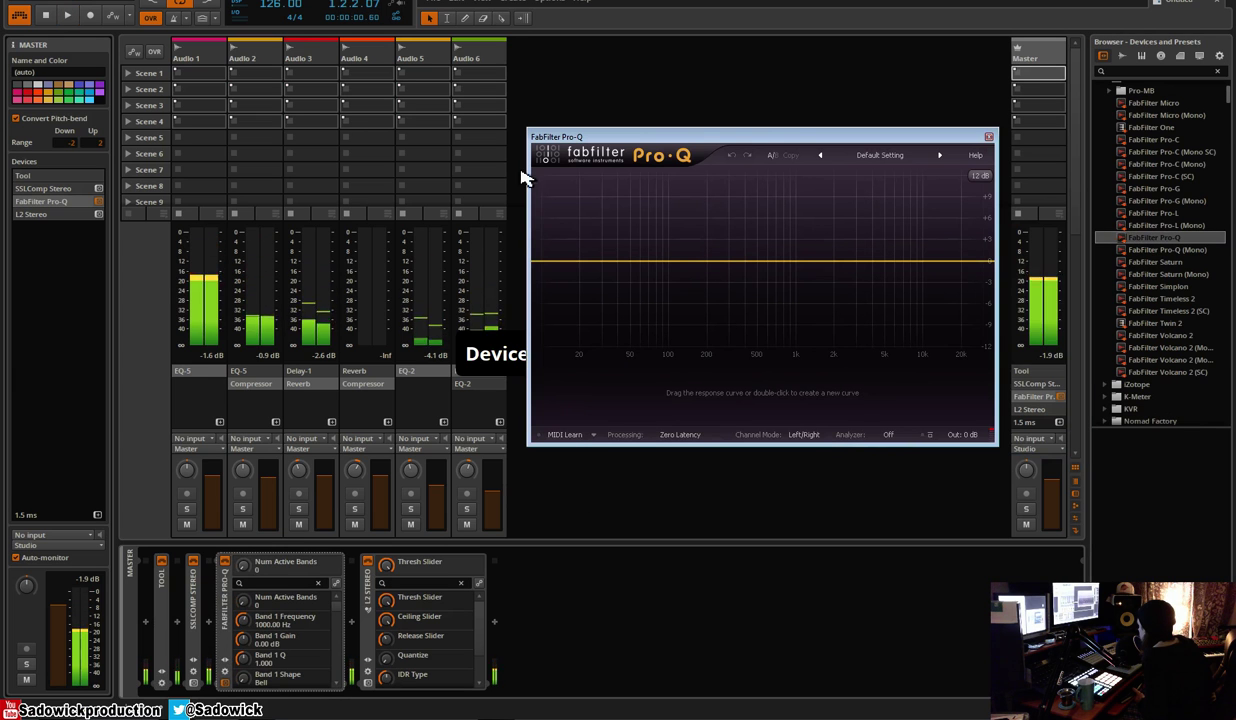
Expand the SSLComp Stereo device, review its settings in the plug-in window and close the window
left_click(889, 435)
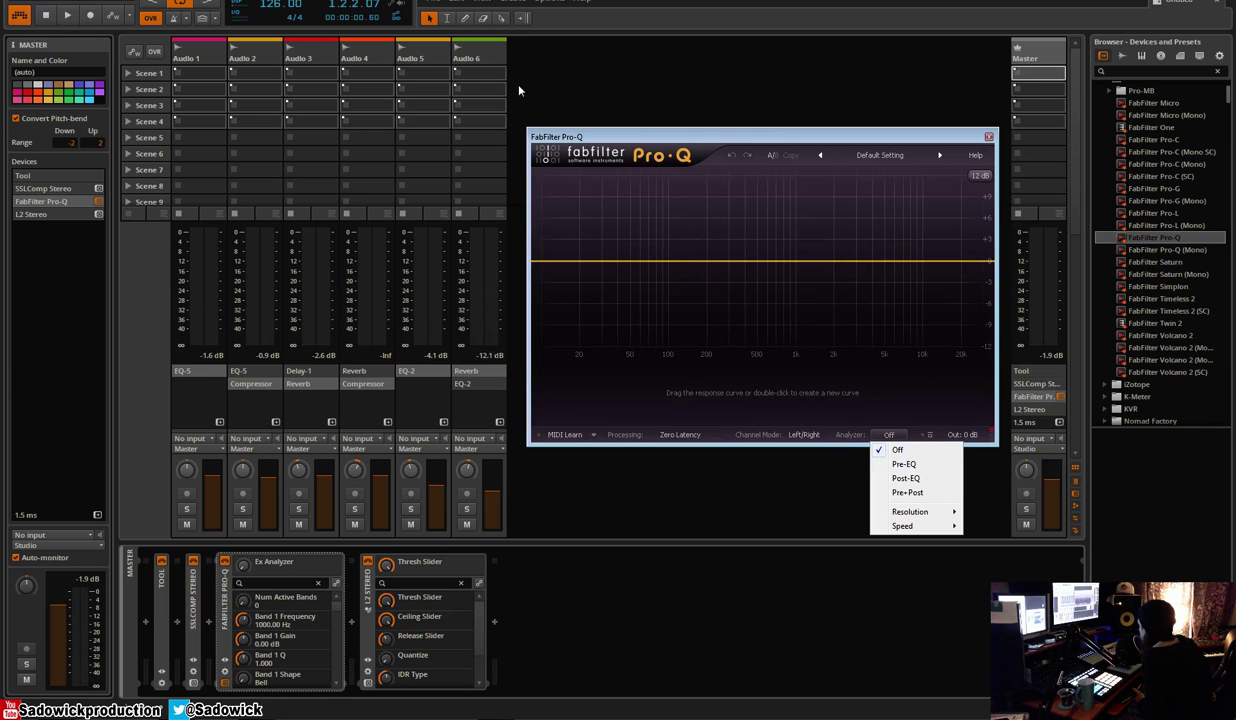
double_click(195, 580)
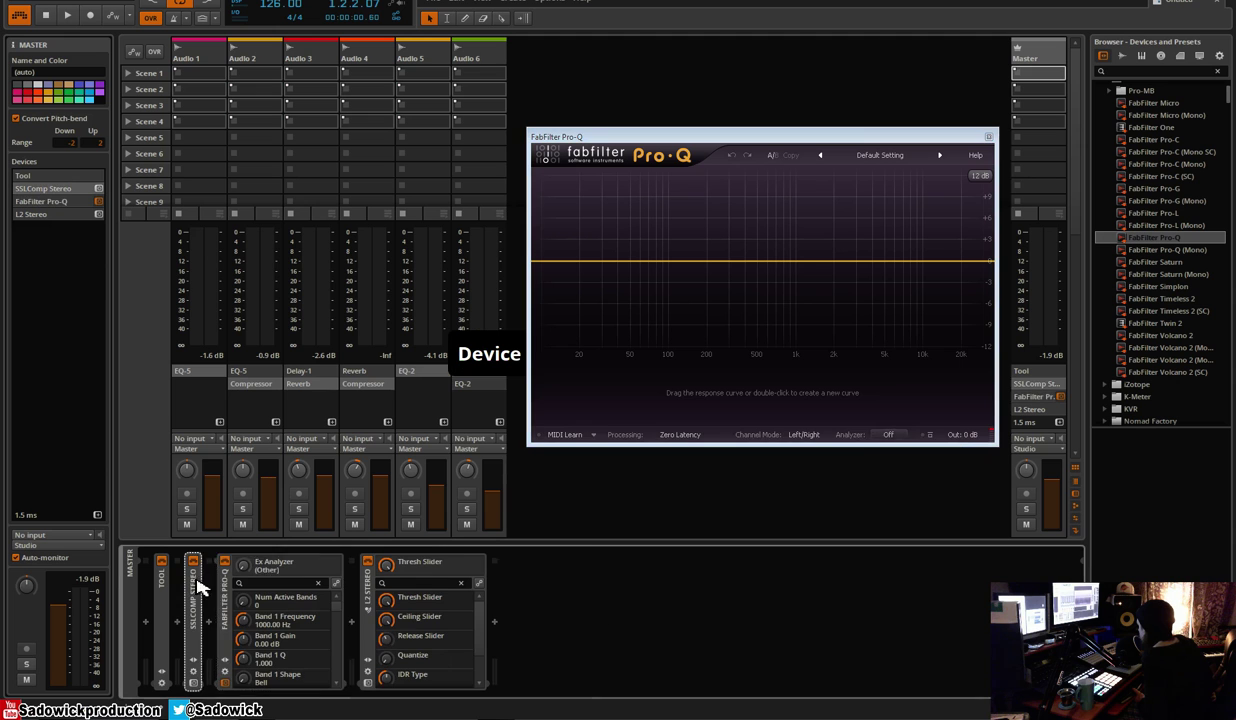
left_click(194, 683)
left_click_drag(758, 141, 409, 120)
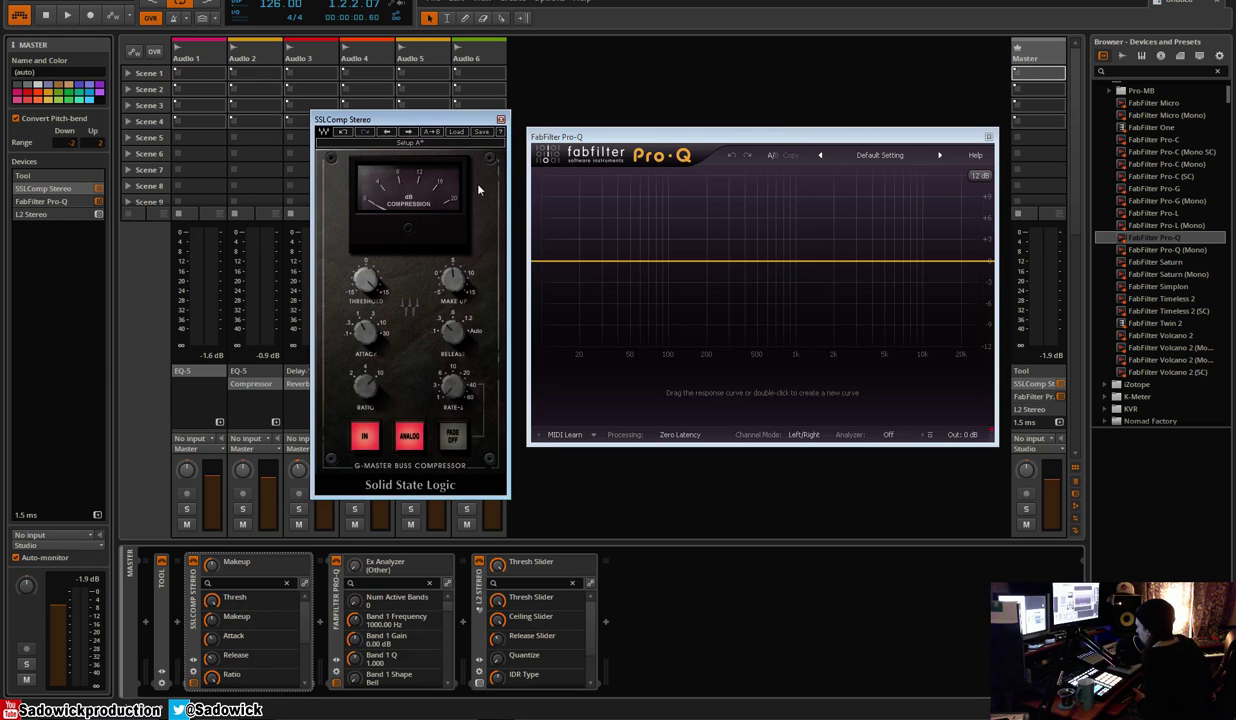
left_click(501, 120)
Turn on Pro-Q's Post-EQ spectrum analyzer and play the loop
left_click_drag(627, 136, 610, 132)
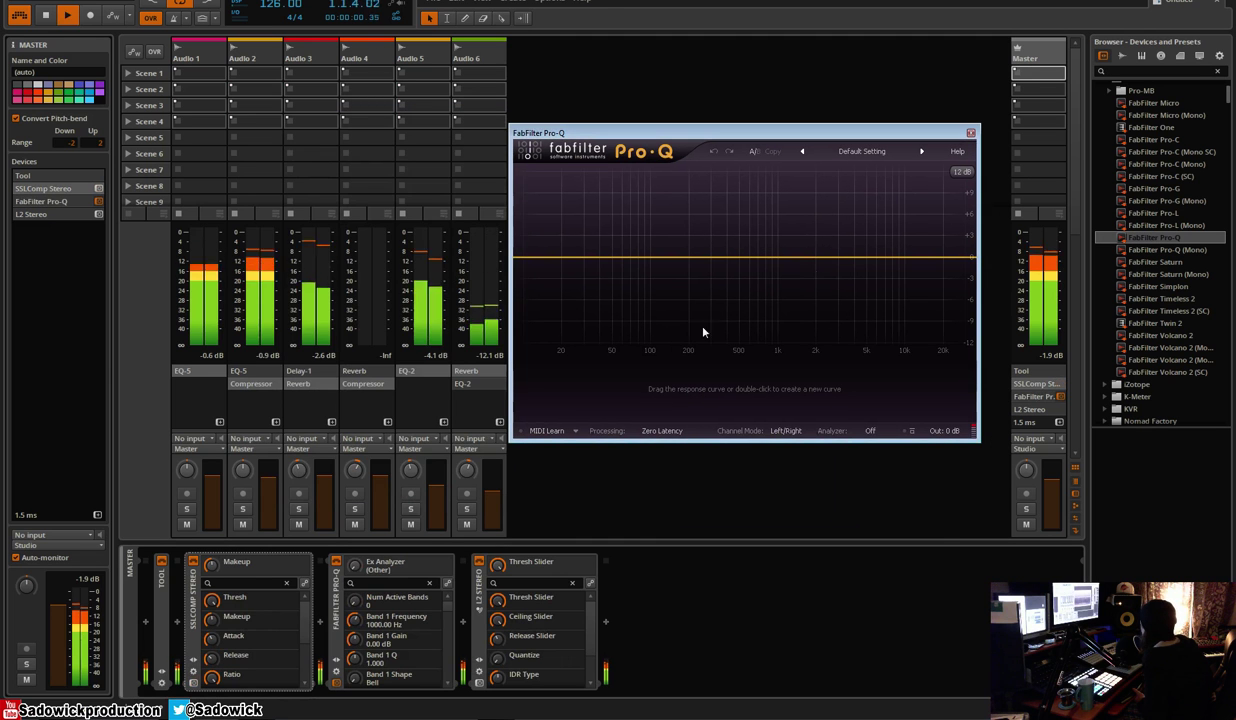
left_click(871, 431)
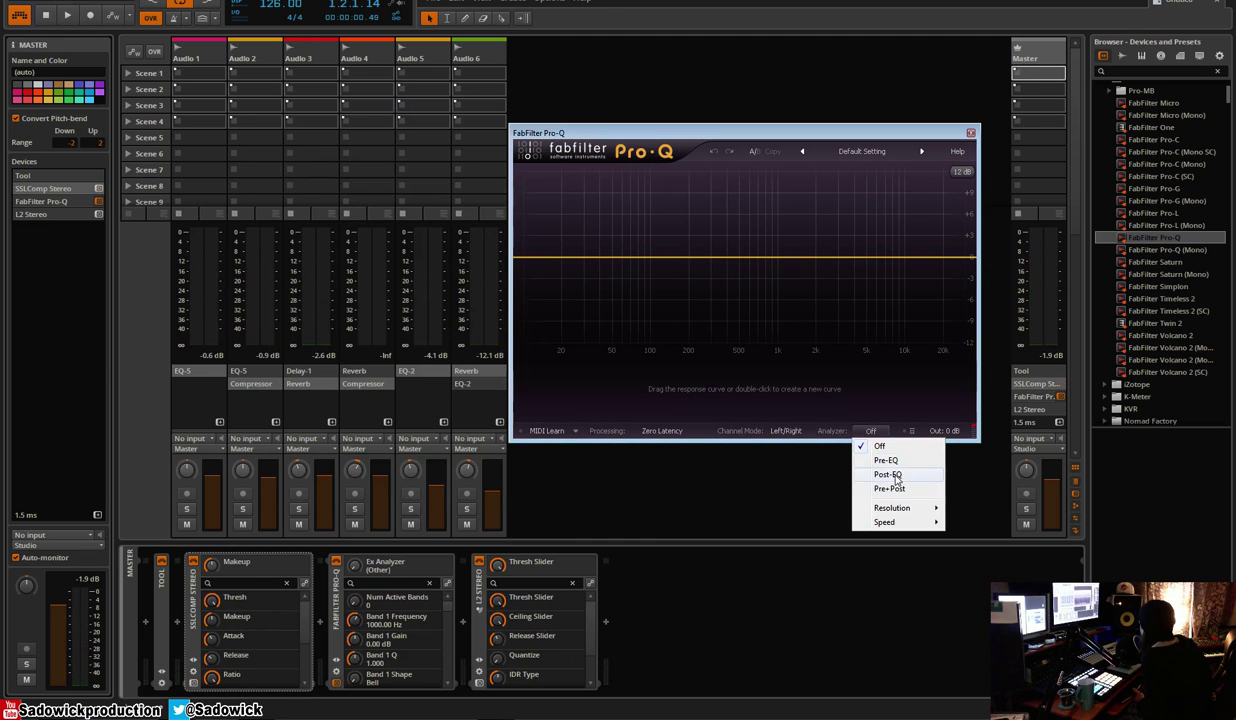
left_click(889, 474)
key("space")
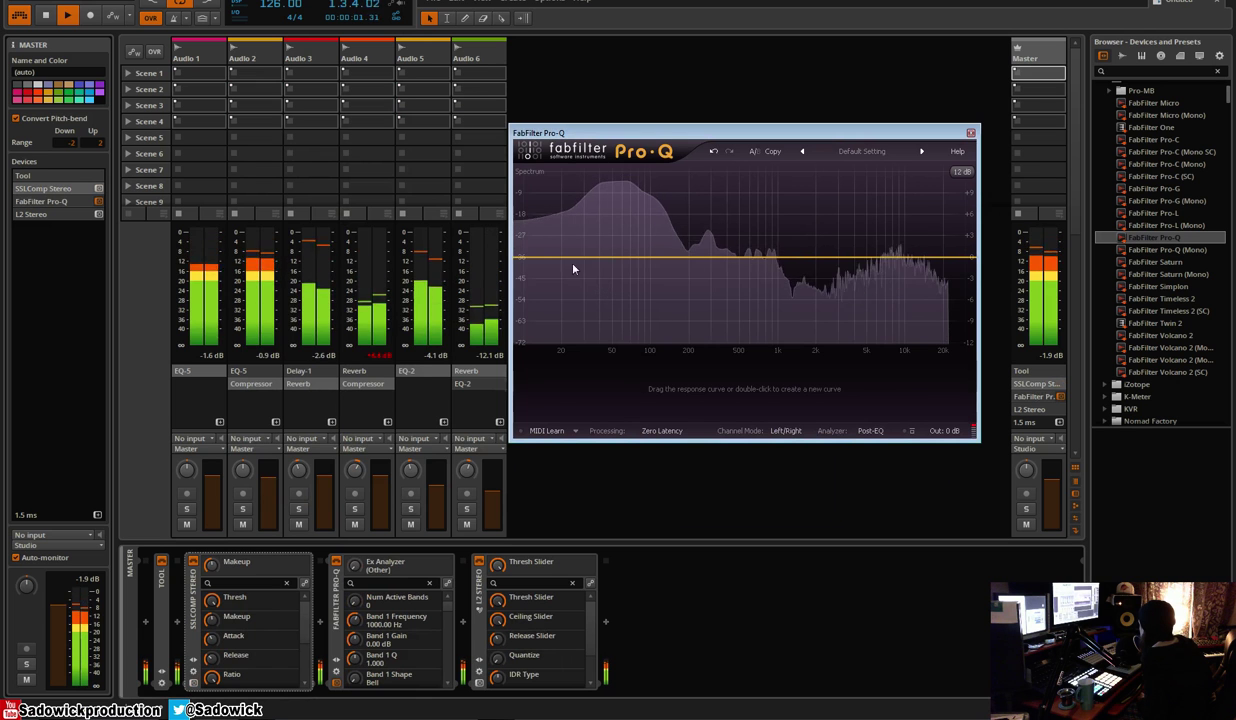
Add a low cut at about 25.7 Hz and a high shelf near 9.35 kHz at -0.18 dB, and close Pro-Q
double_click(532, 258)
left_click_drag(532, 258, 606, 238)
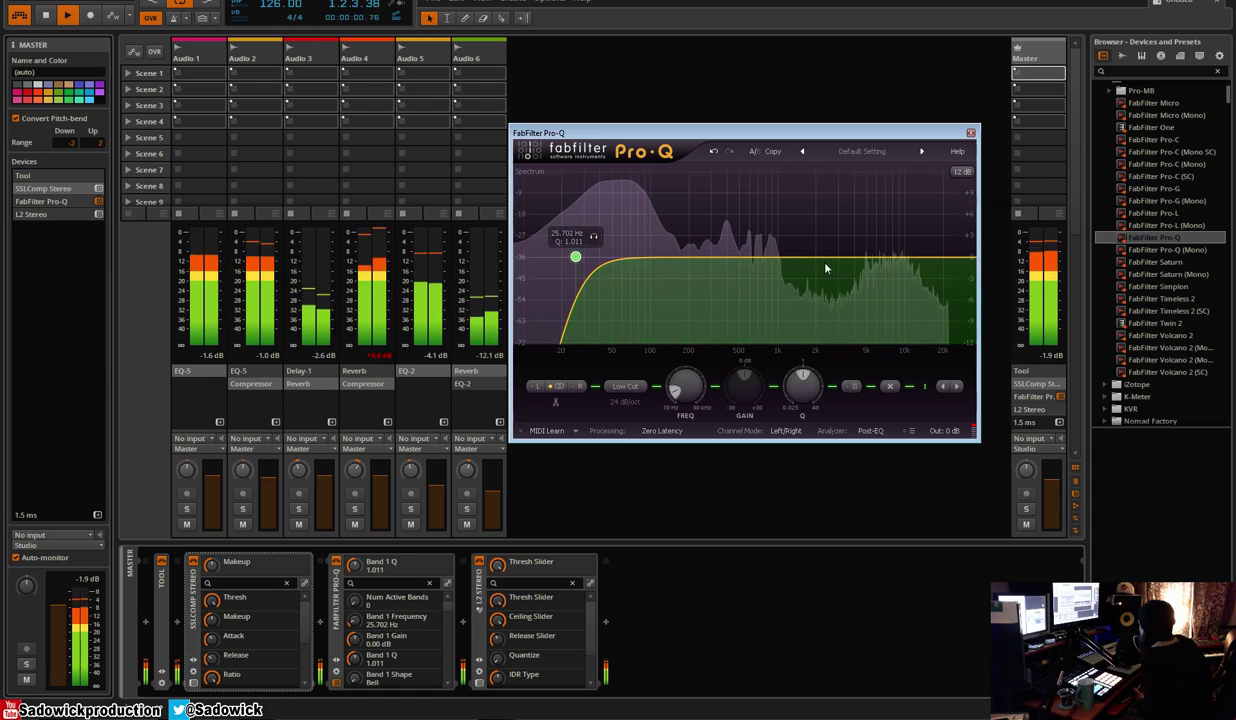
left_click(898, 262)
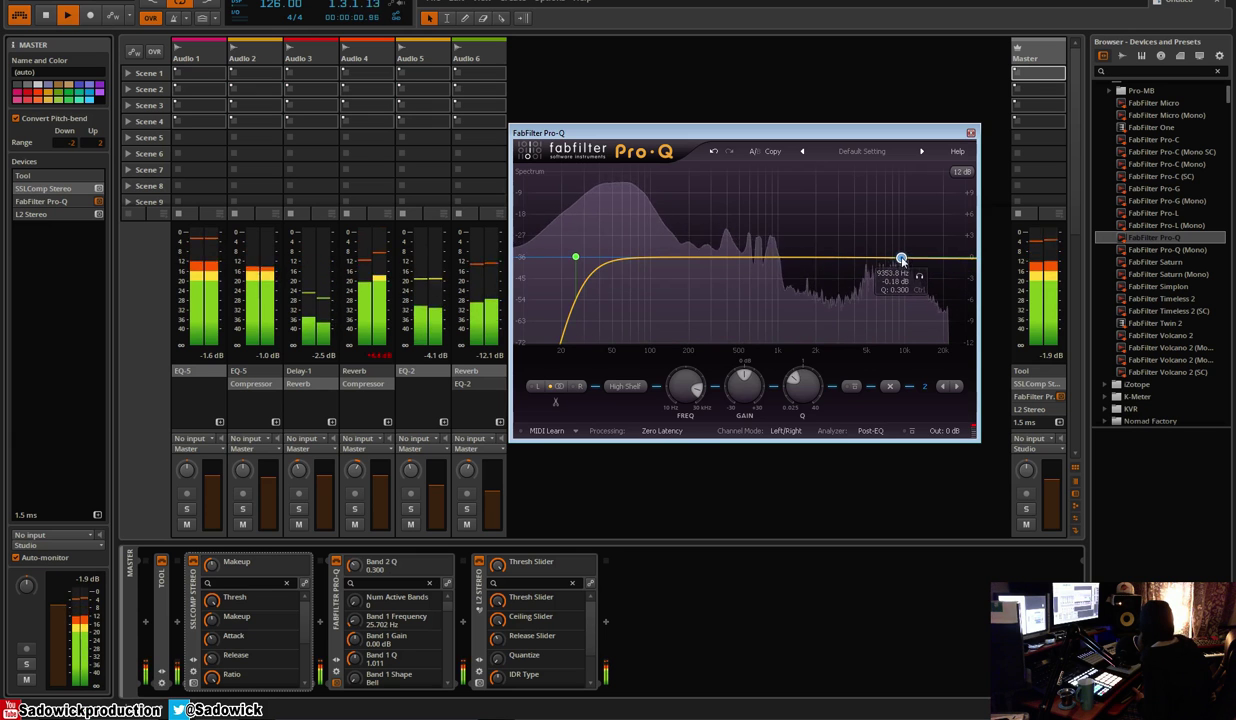
left_click(970, 132)
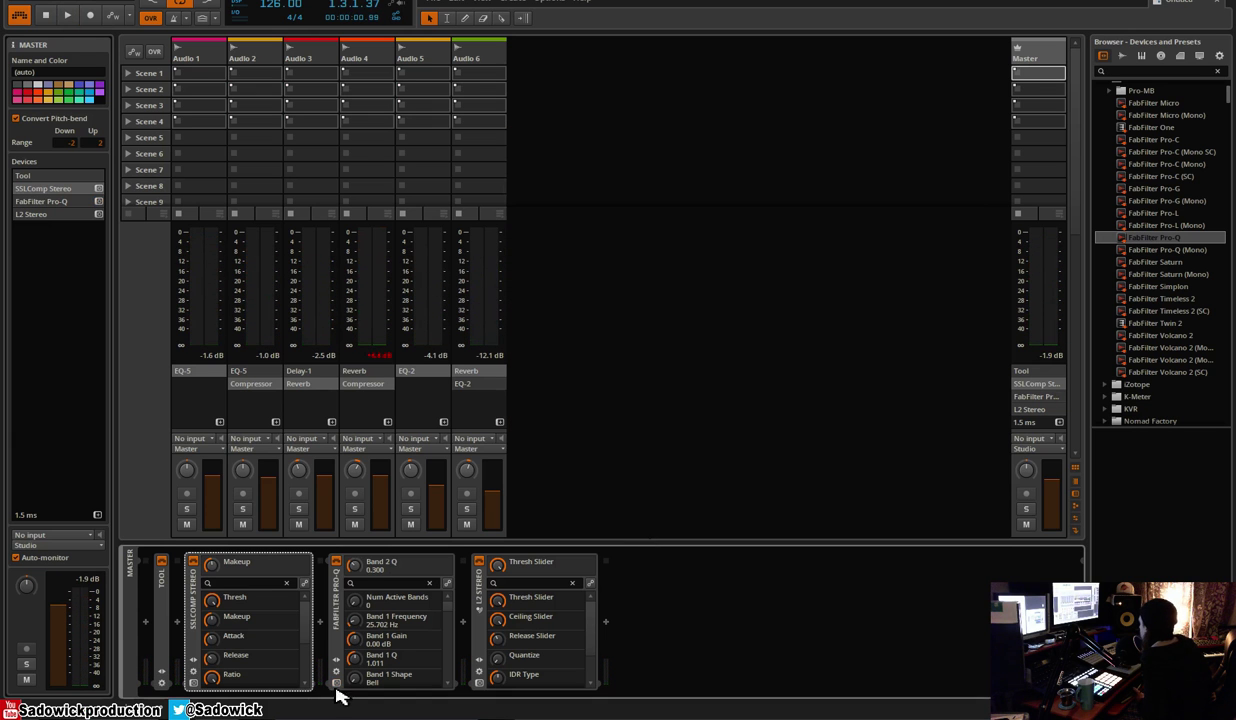
Deactivate Tool, SSLComp Stereo and FabFilter Pro-Q on the Master while listening to the loop
key("space")
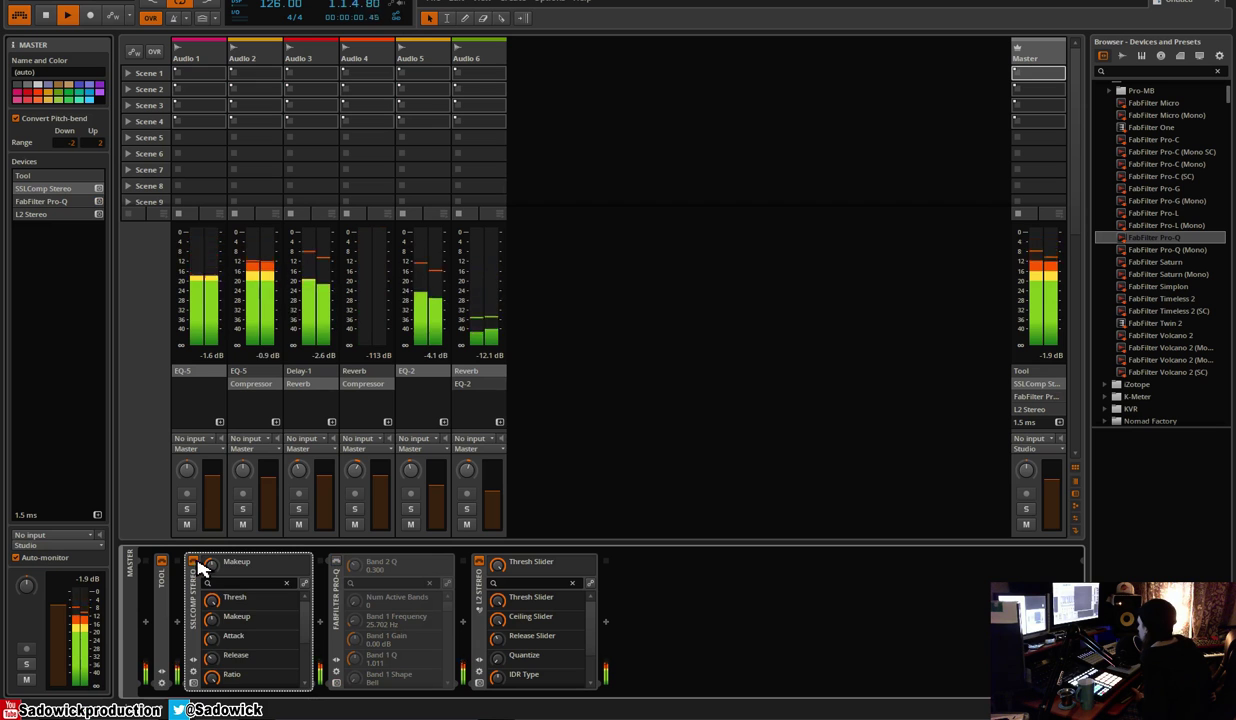
left_click(163, 562)
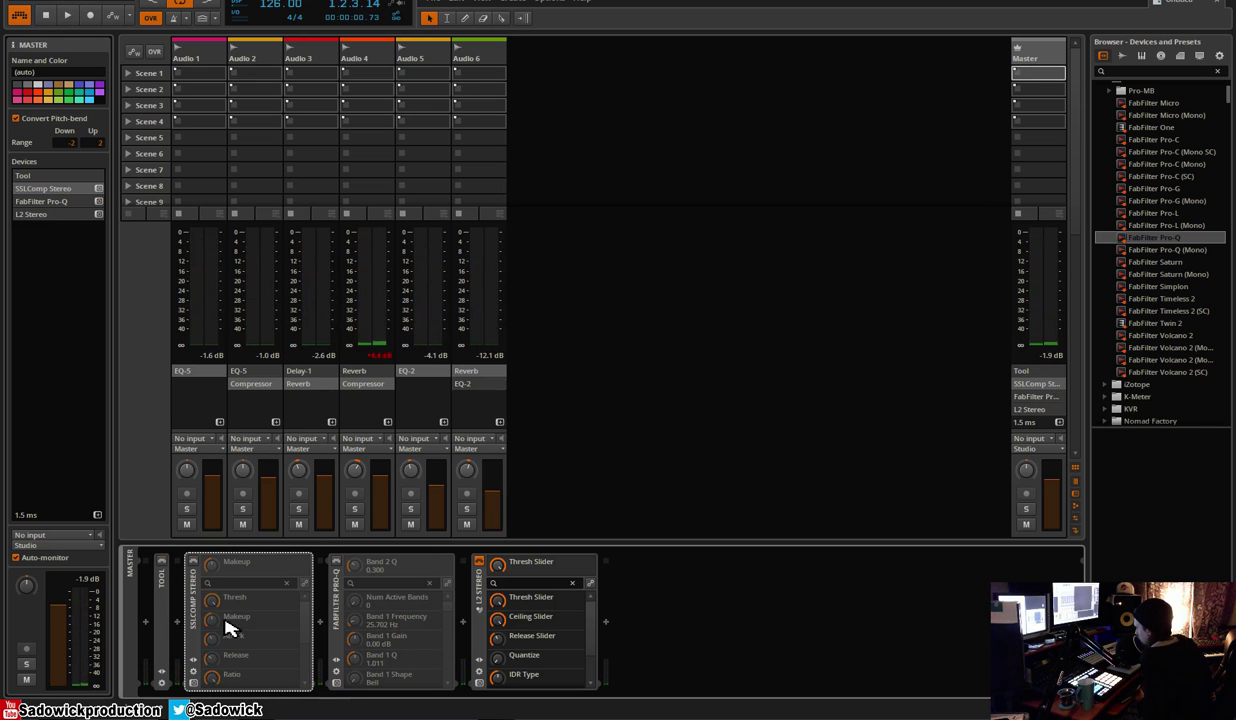
Collapse the Master's SSLComp Stereo and FabFilter Pro-Q devices and switch to the arrangement timeline
double_click(194, 588)
double_click(225, 590)
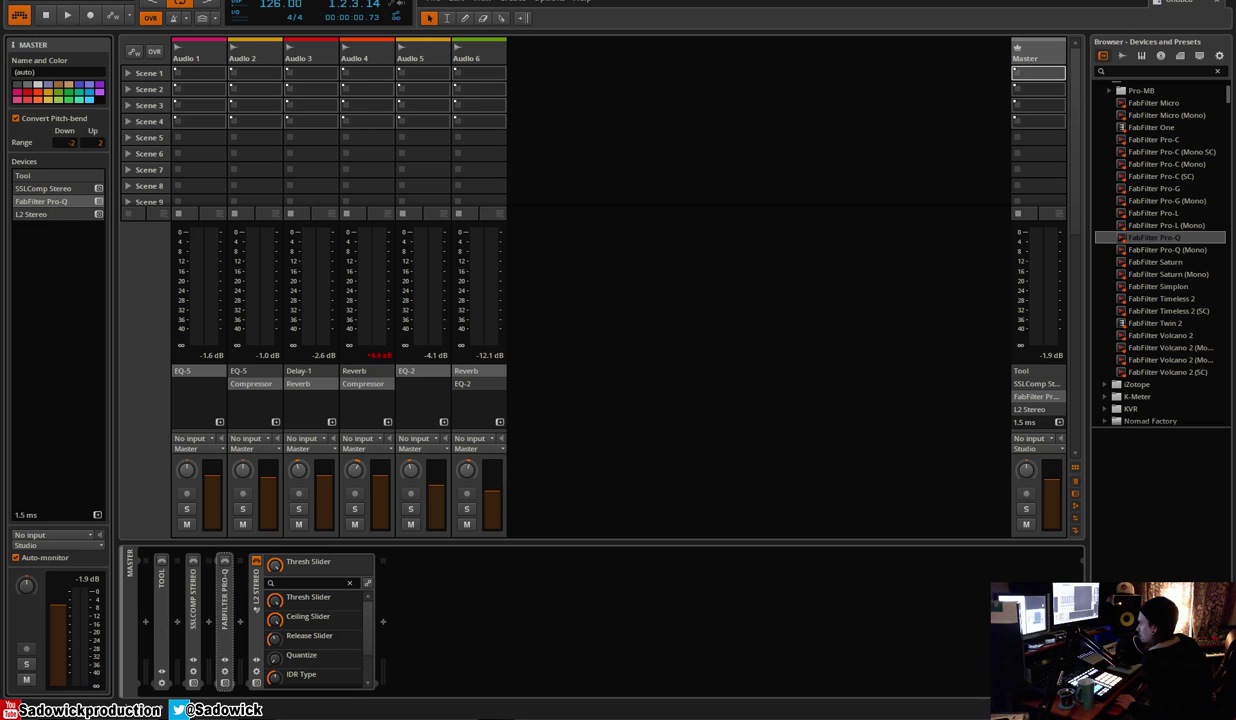
key("Tab")
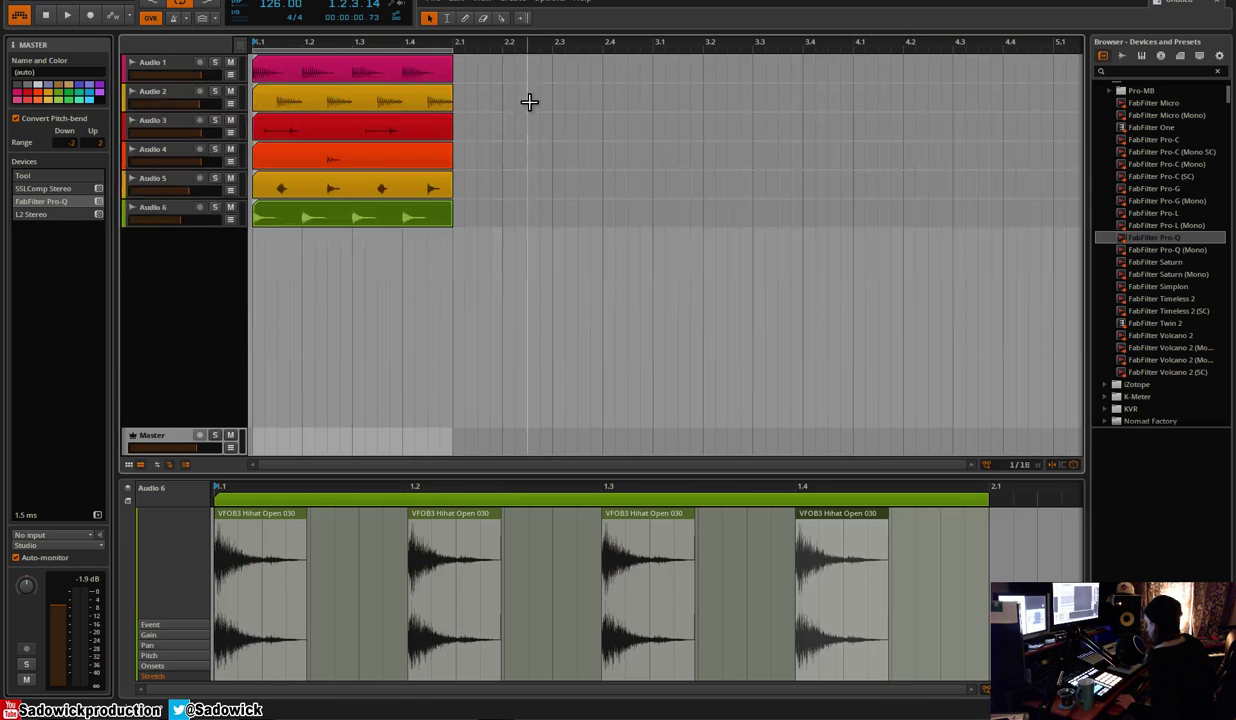
right_click(213, 259)
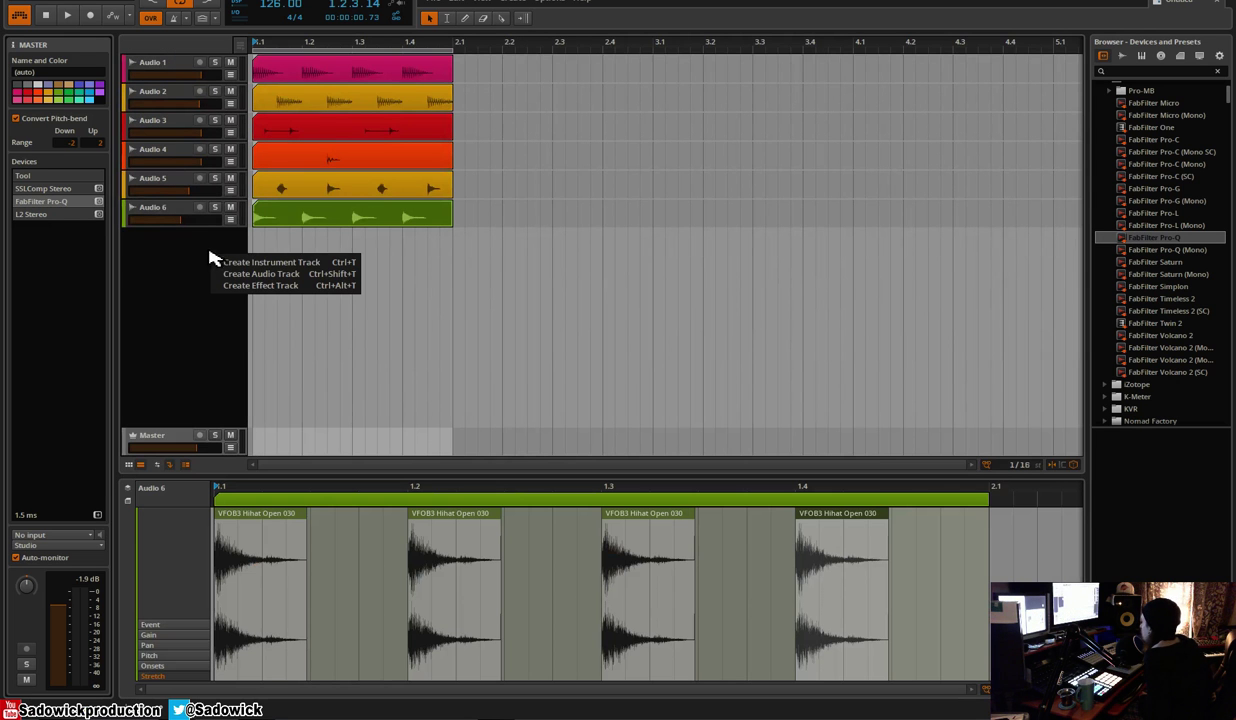
left_click(177, 272)
right_click(172, 258)
left_click(215, 280)
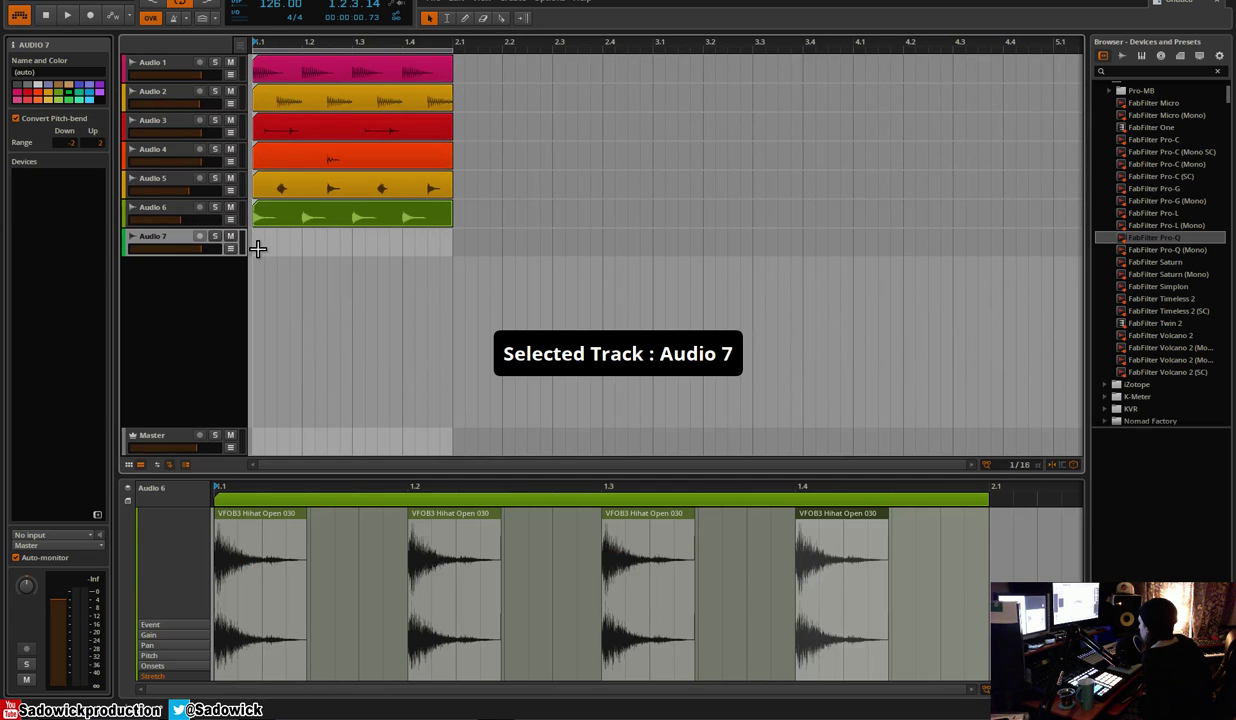
double_click(260, 246)
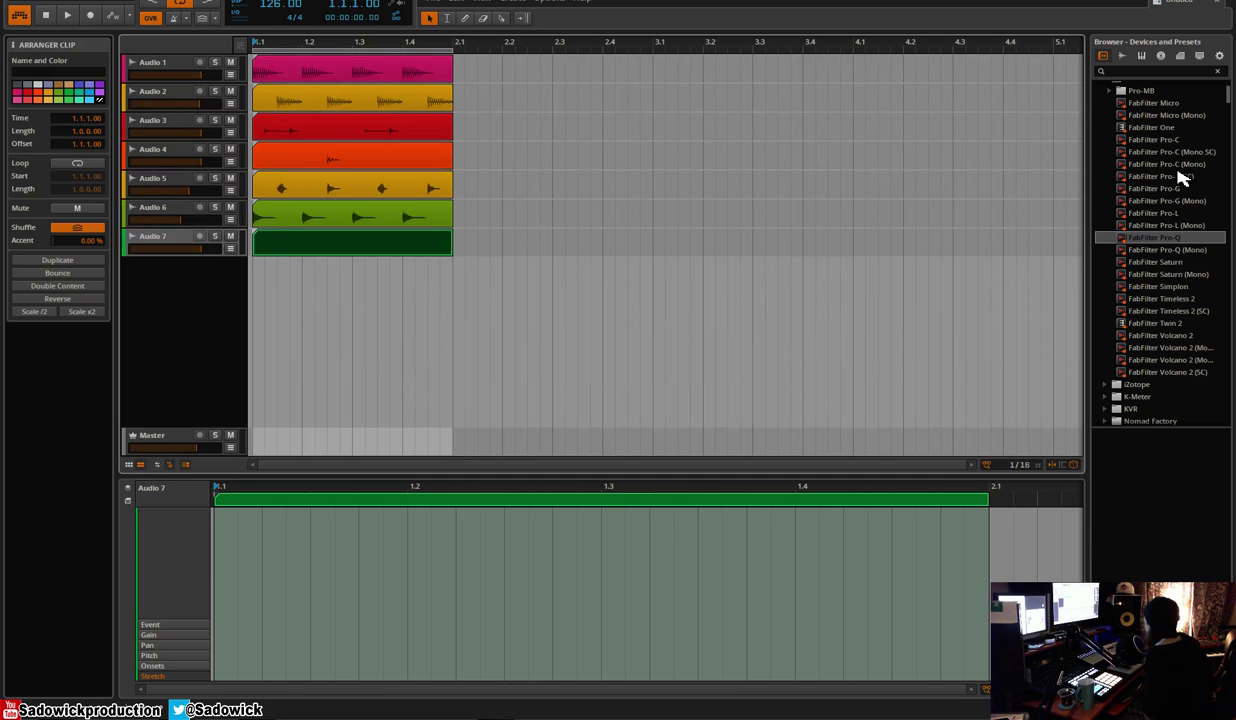
left_click(1124, 56)
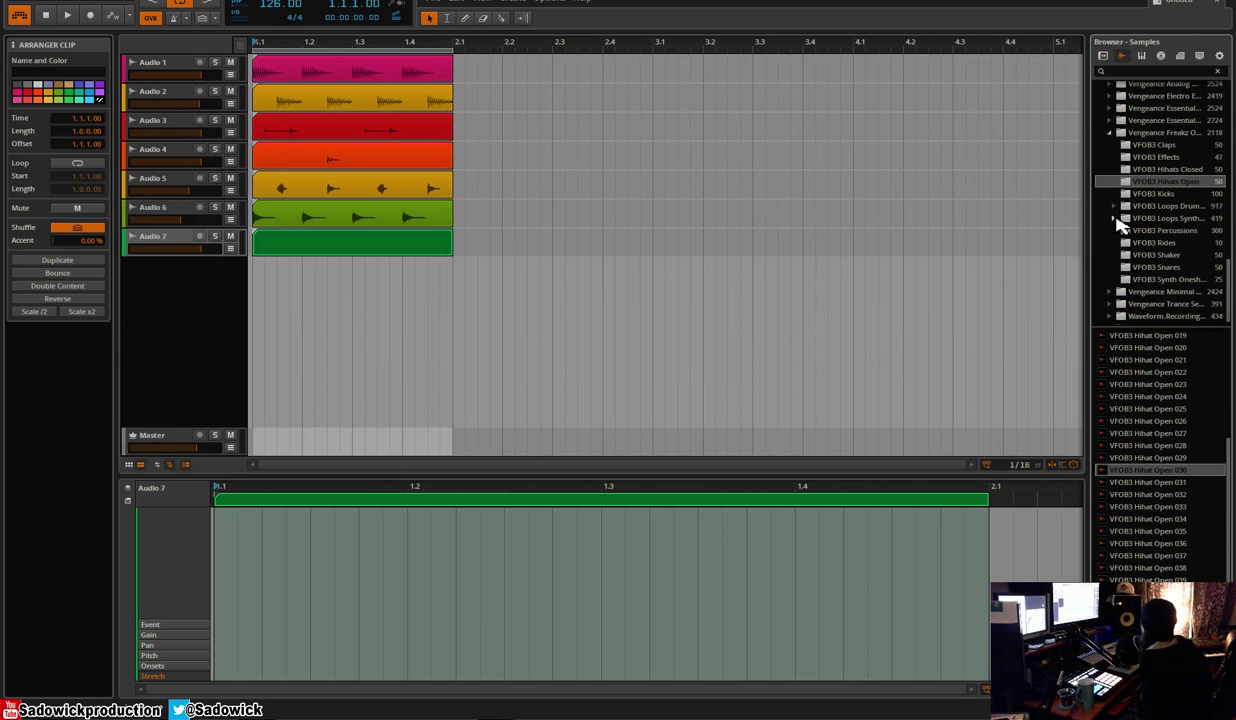
left_click(171, 243)
right_click(171, 243)
left_click(160, 245)
key("Delete")
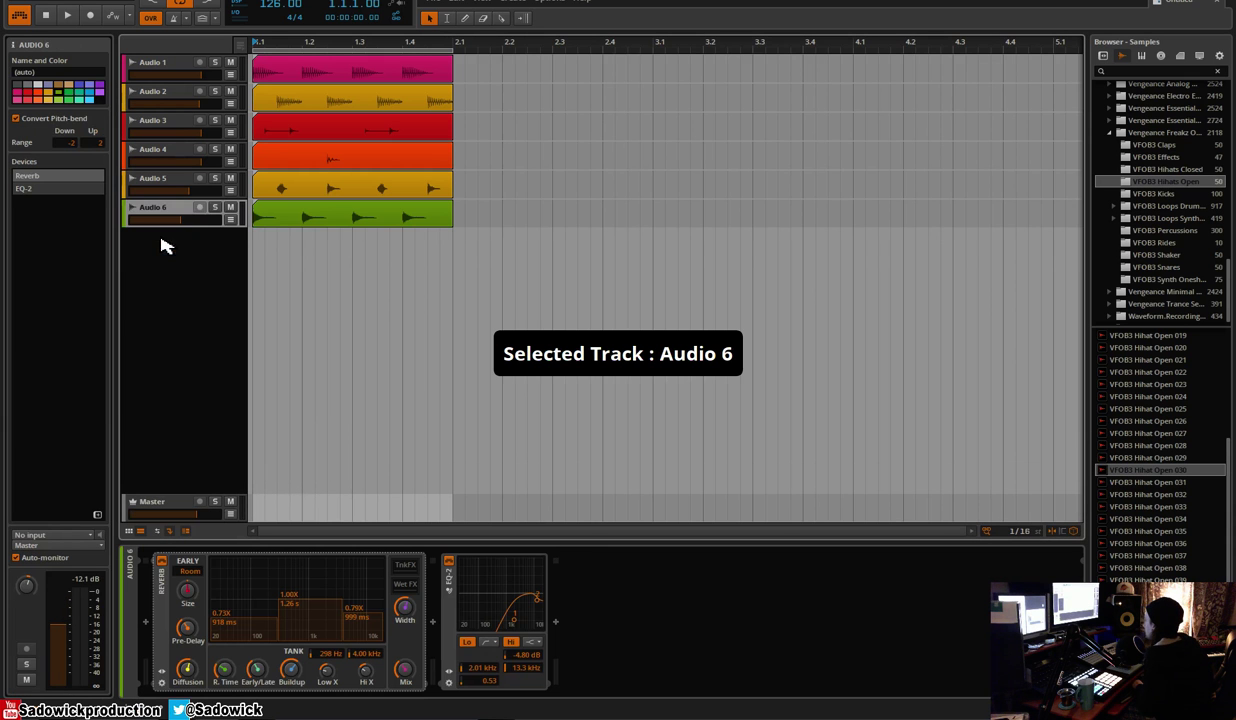
Create an instrument track below Audio 6, give it an empty one-bar clip at bar 1 and load Polysynth
right_click(173, 272)
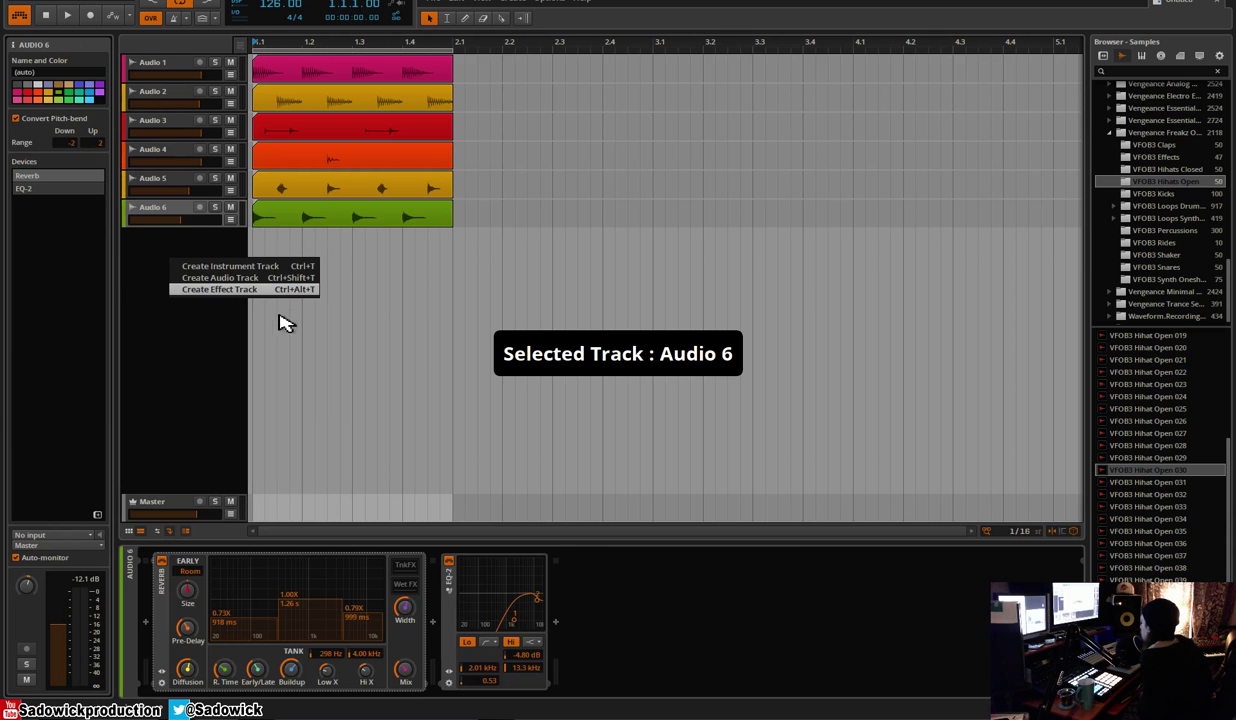
left_click(231, 268)
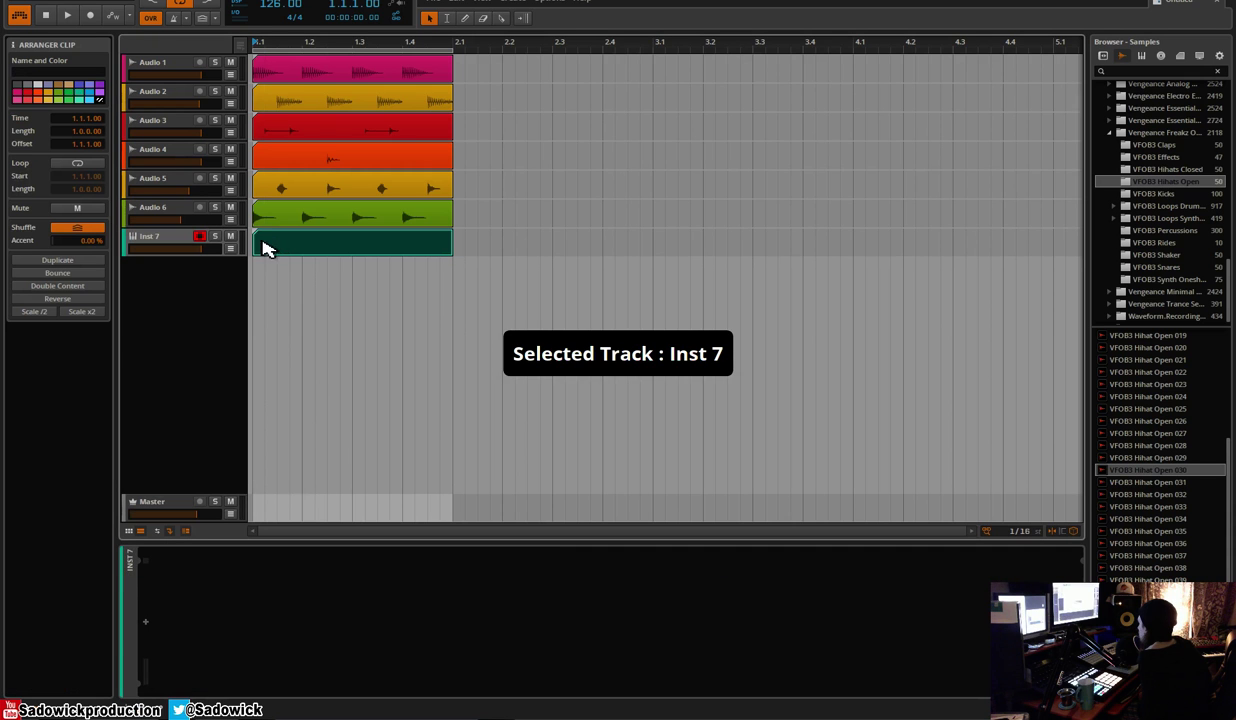
left_click(145, 621)
left_click(320, 627)
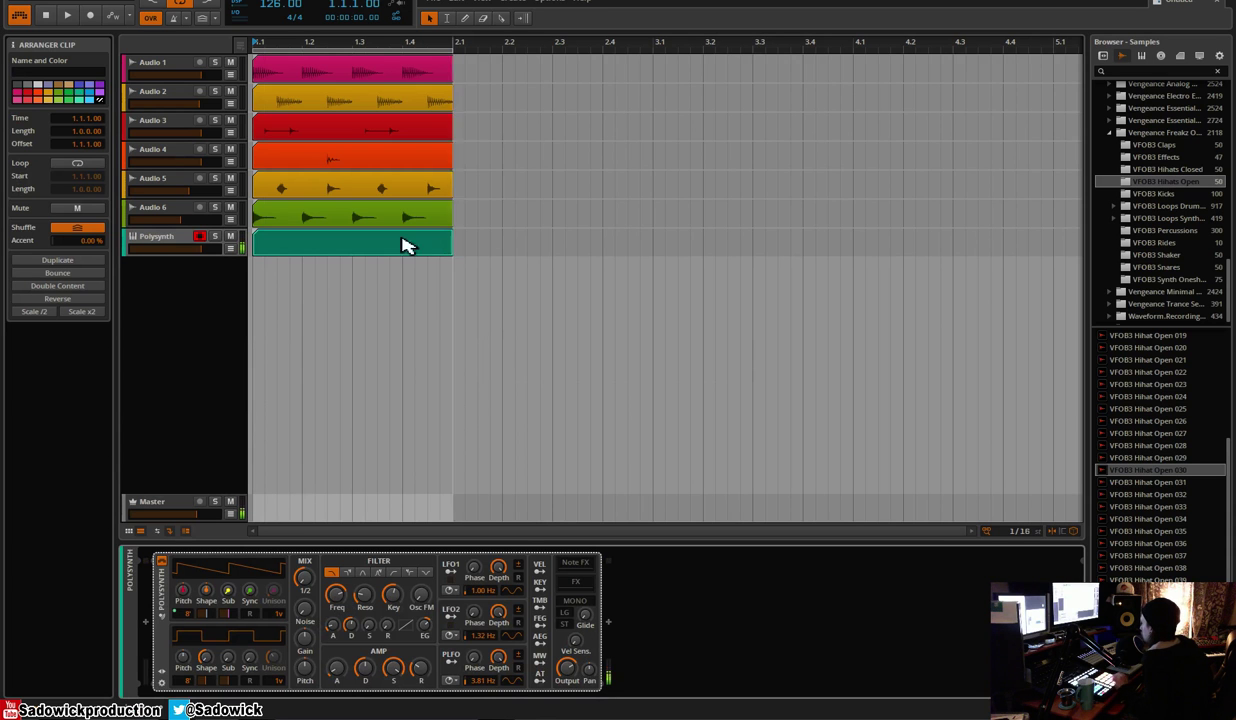
Open the Polysynth clip in the note editor and audition its low keys against the drum loop
key("space")
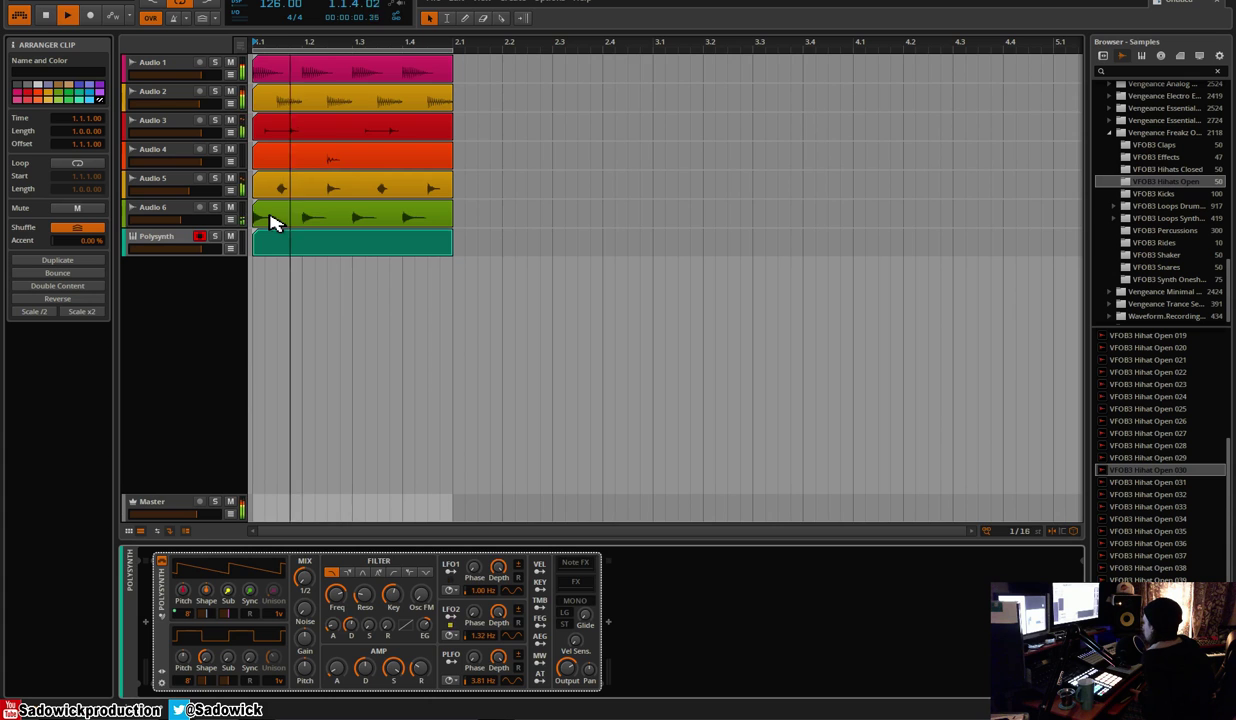
double_click(298, 246)
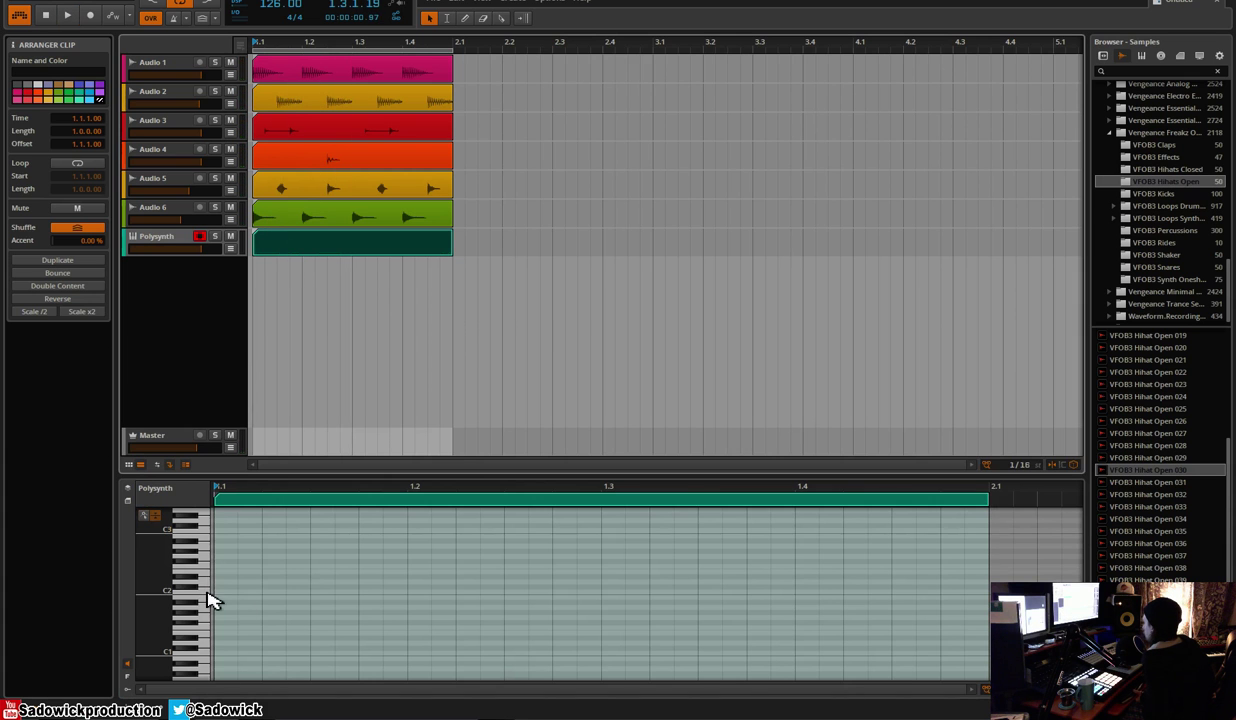
left_click(206, 601)
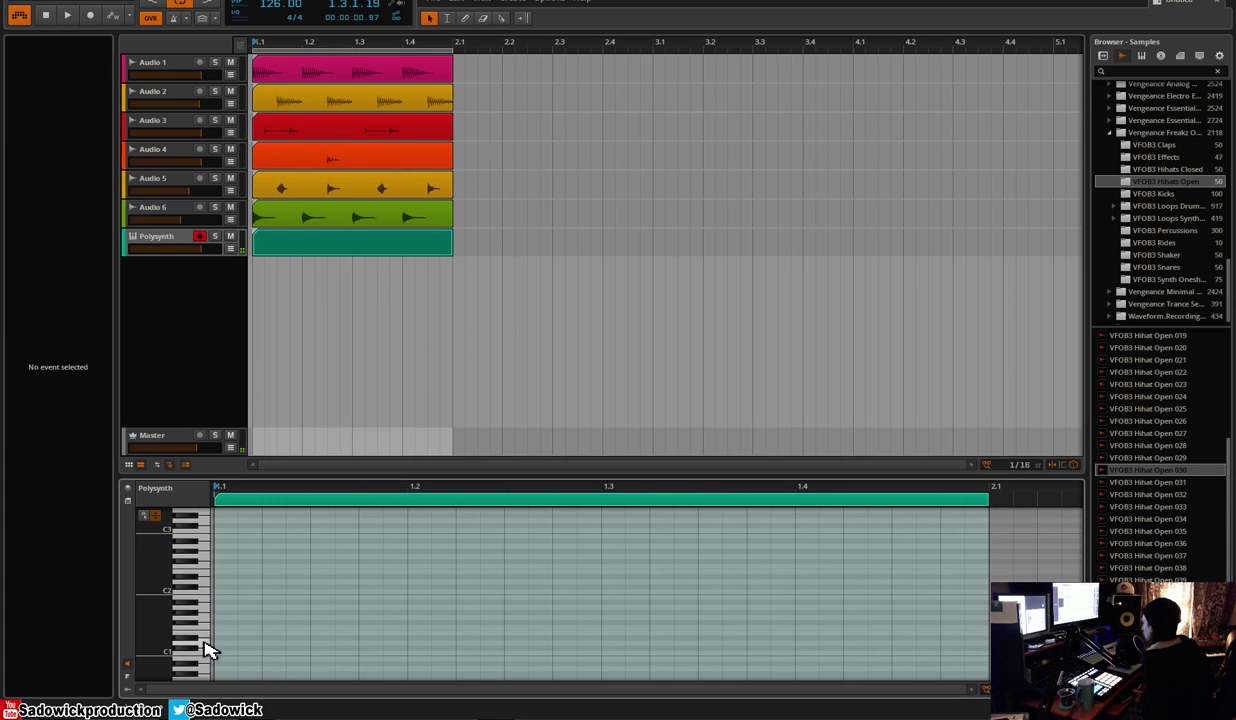
key("space")
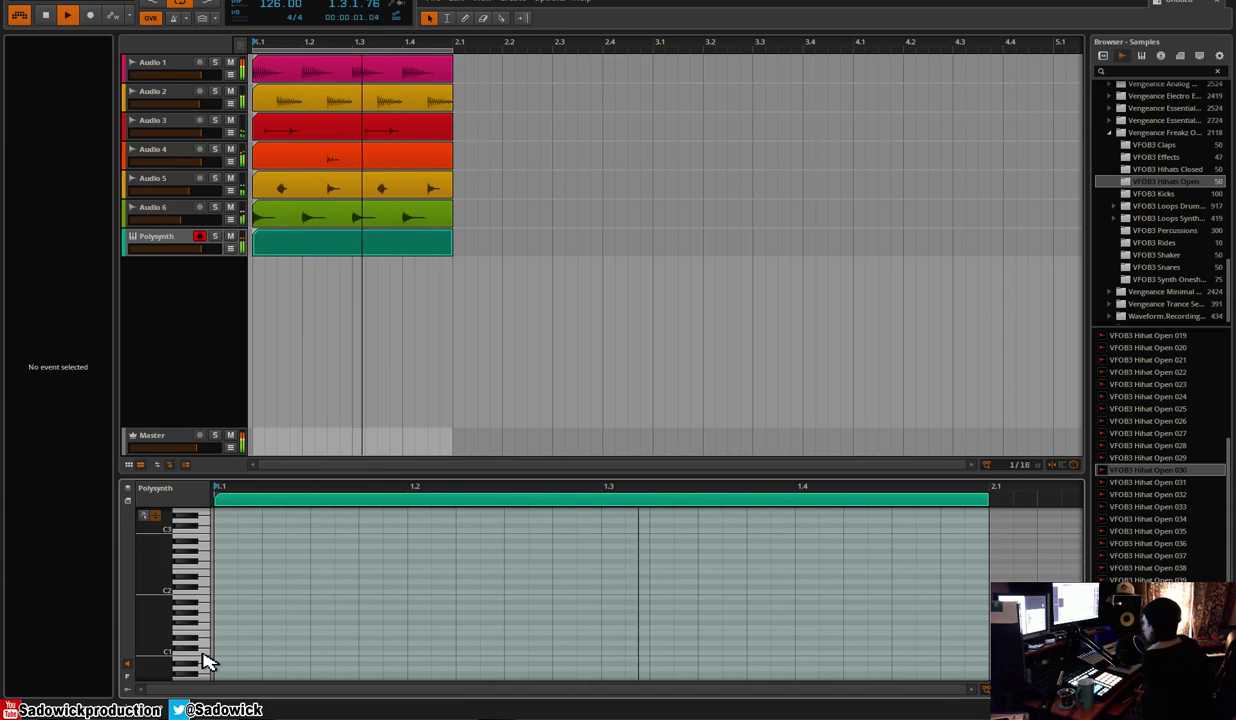
key("3")
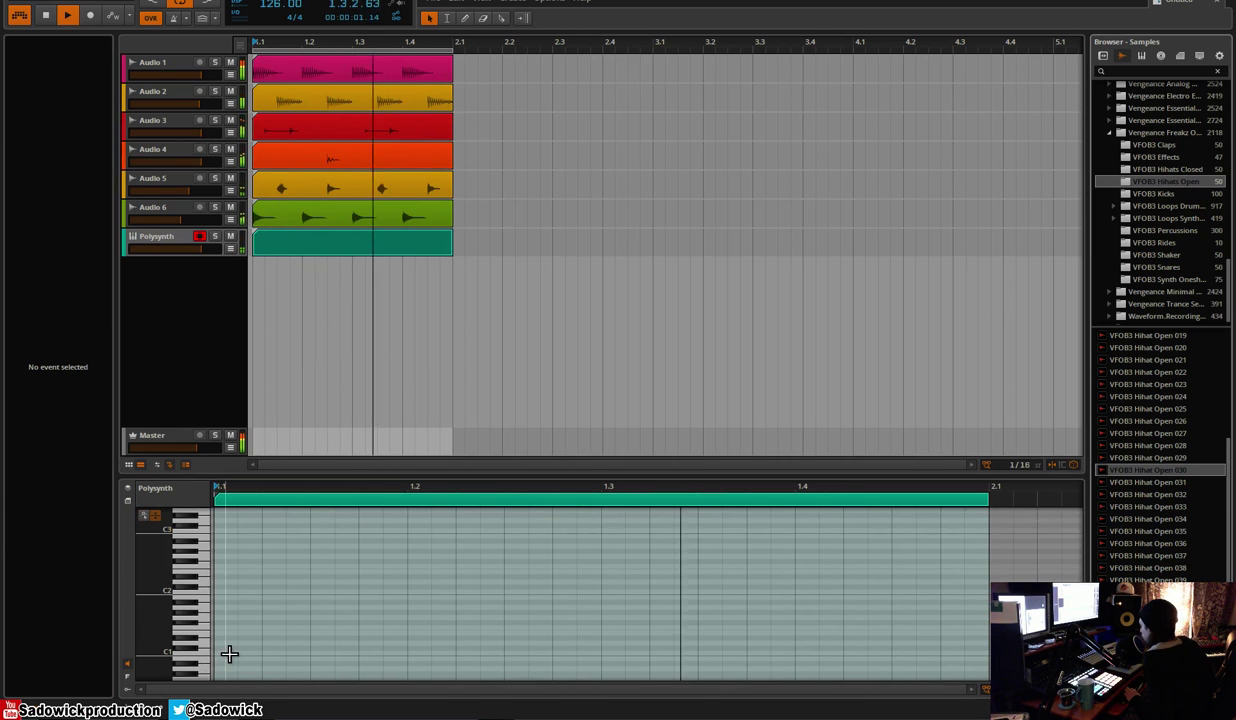
Draw a C1 note at 1.1.1.00, set its length to 0.0.1.50 and duplicate it three times
left_click(227, 655)
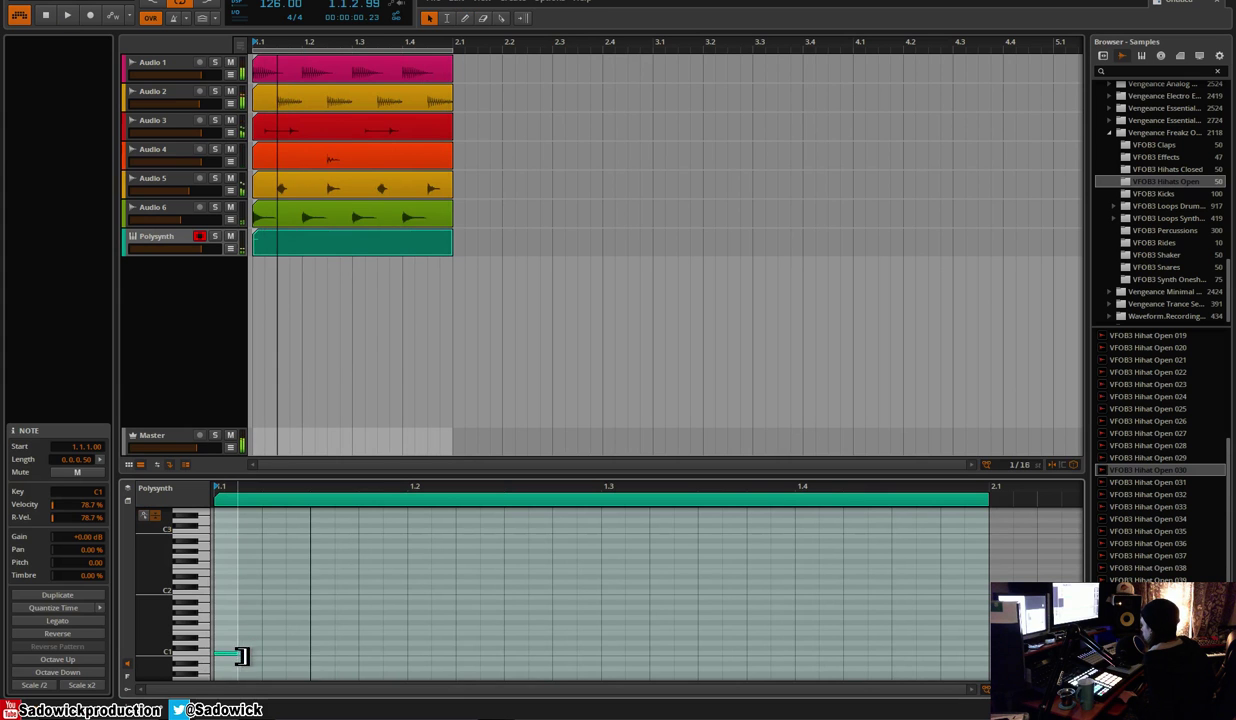
left_click_drag(288, 668, 219, 665)
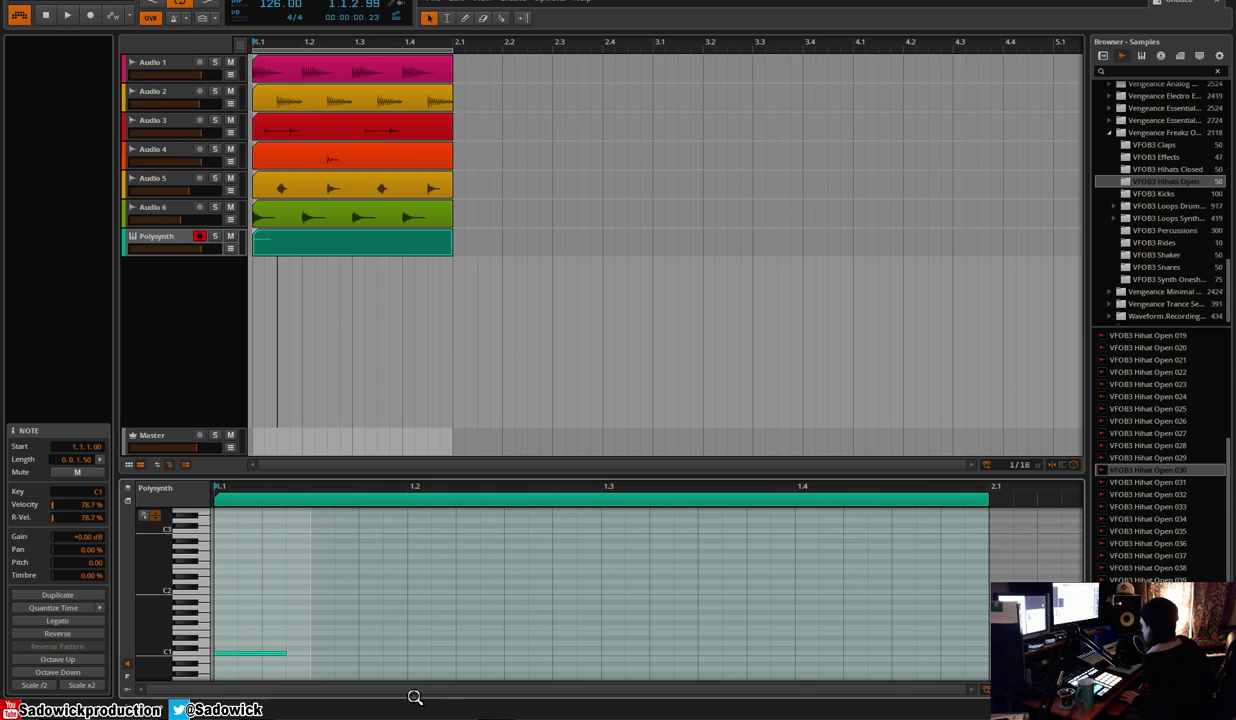
key("ctrl+d")
key("ctrl+d")
key("ctrl+d")
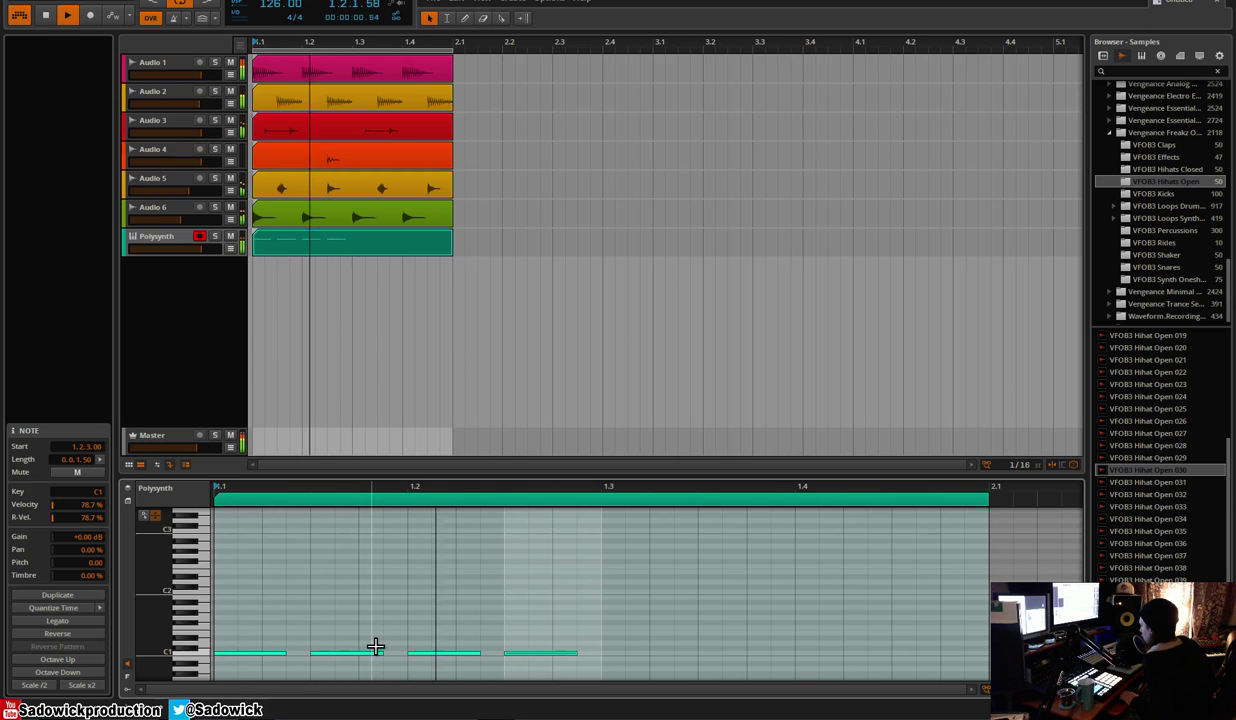
Move the second C1 note to 1.1.2.00, shorten the first to 0.0.0.68 and end the second at about 1.1.3.00
left_click(347, 655)
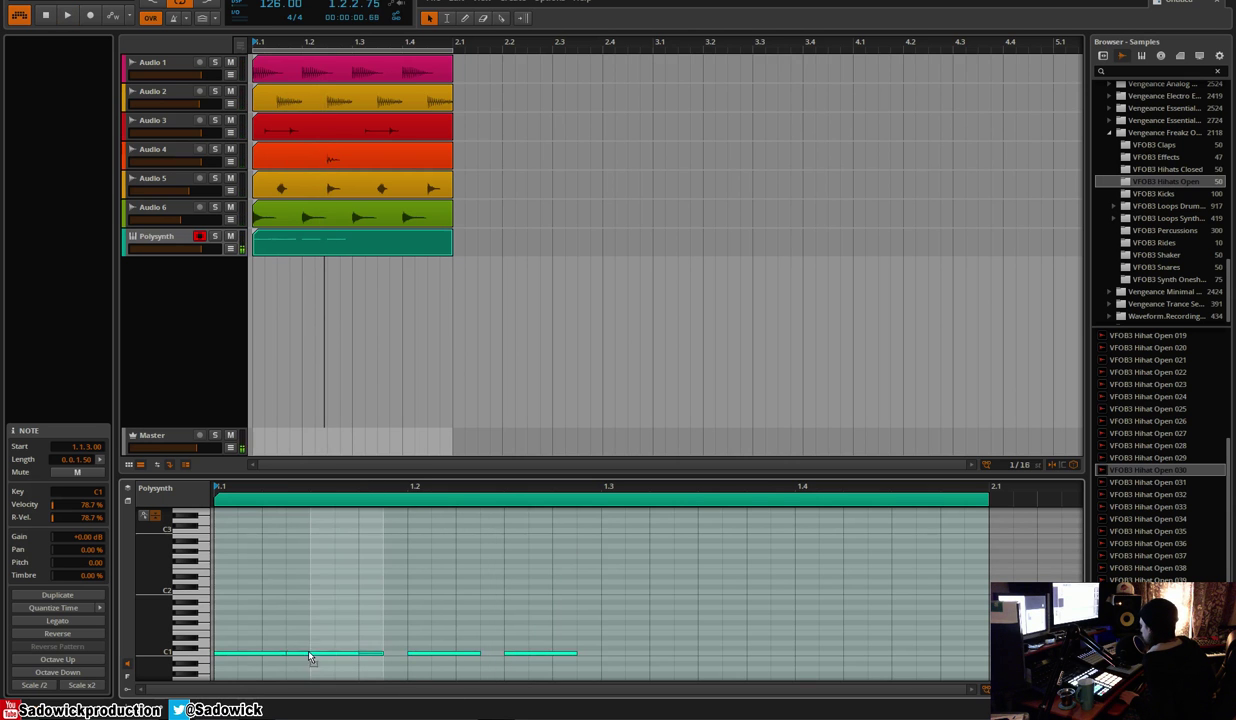
key("Left")
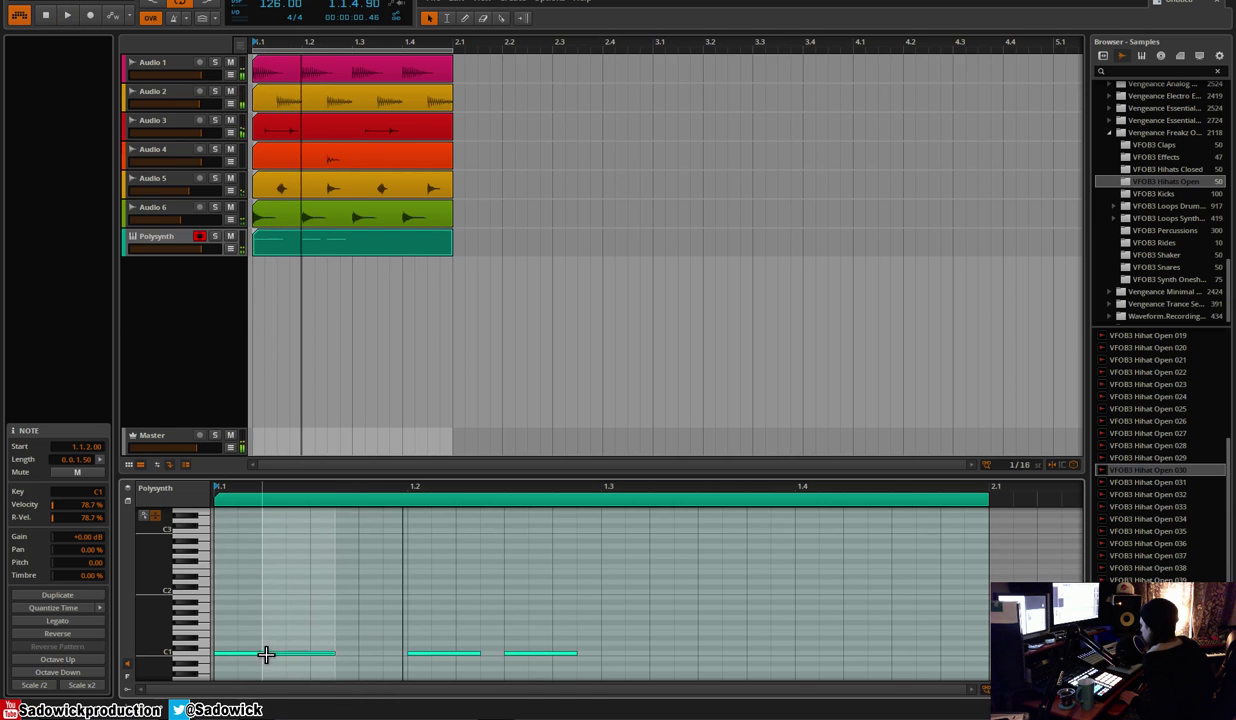
left_click_drag(263, 657, 248, 657)
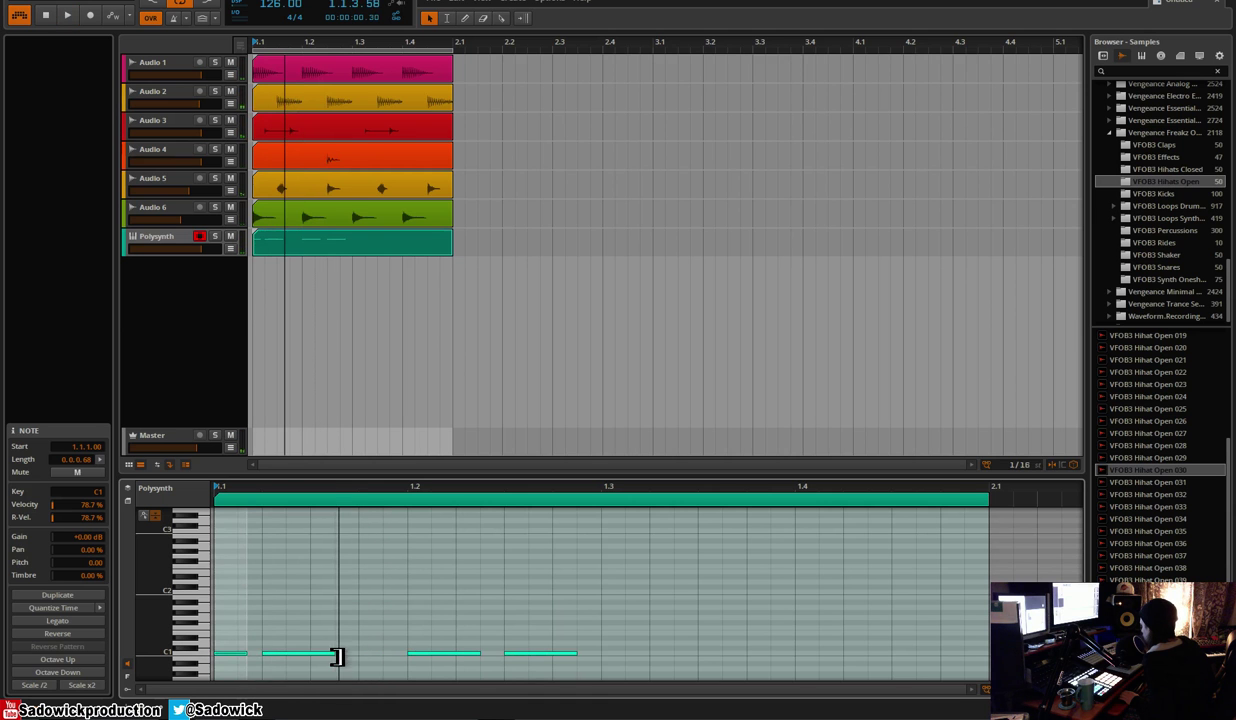
left_click_drag(337, 656, 310, 656)
Solo the Polysynth track and listen to its note pattern
left_click(216, 237)
key("space")
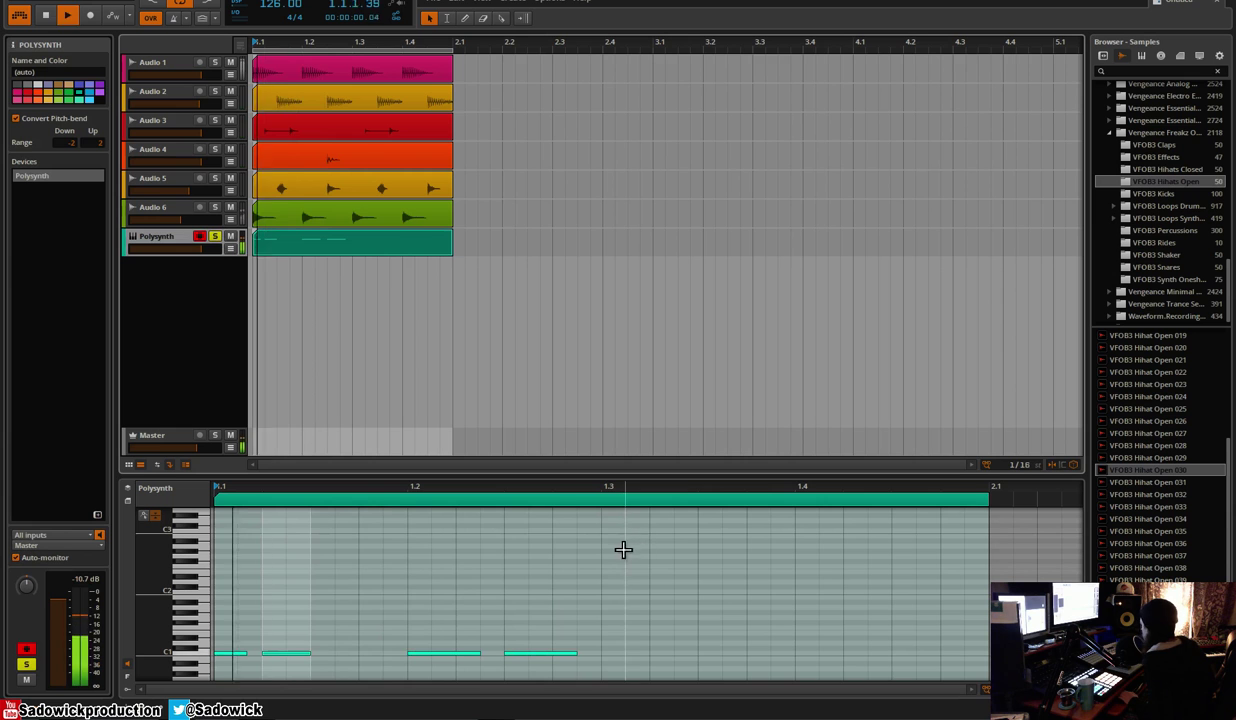
key("space")
key("space")
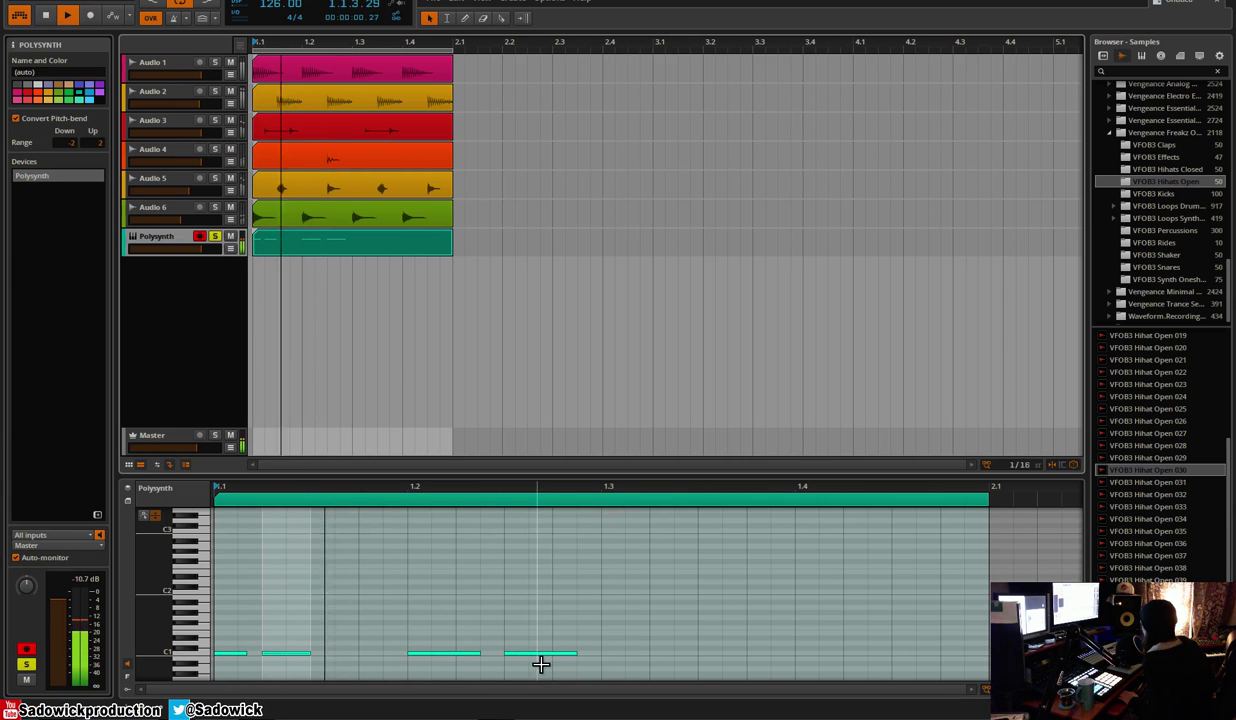
key("space")
Shorten the C1 note at 1.2.3.00 to about 0.0.0.50 and add another of length 0.0.0.50 at 1.2.4.00
left_click_drag(578, 655, 532, 654)
double_click(553, 654)
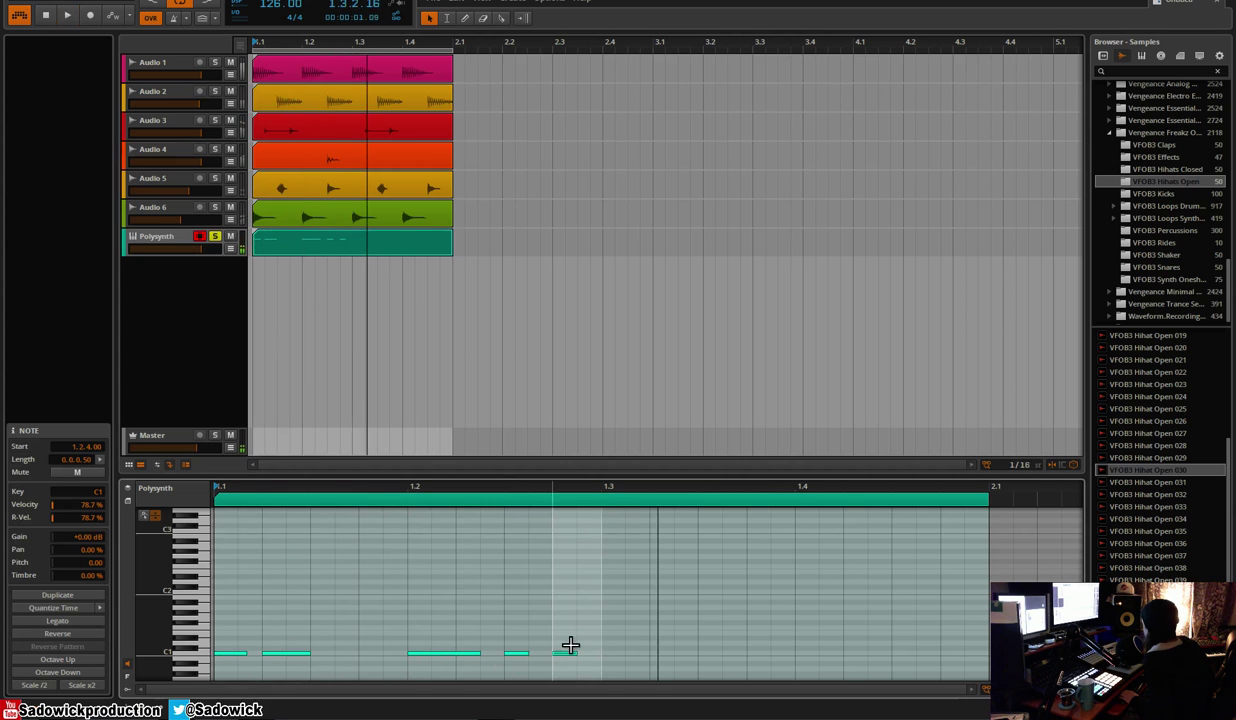
Duplicate the pair of short C1 notes from the end of beat 2 into beat 3, starting at about 1.3.2.73
left_click_drag(604, 648, 226, 655)
left_click_drag(686, 638, 508, 662)
key("ctrl+d")
left_click_drag(800, 641, 697, 668)
key("ctrl+d")
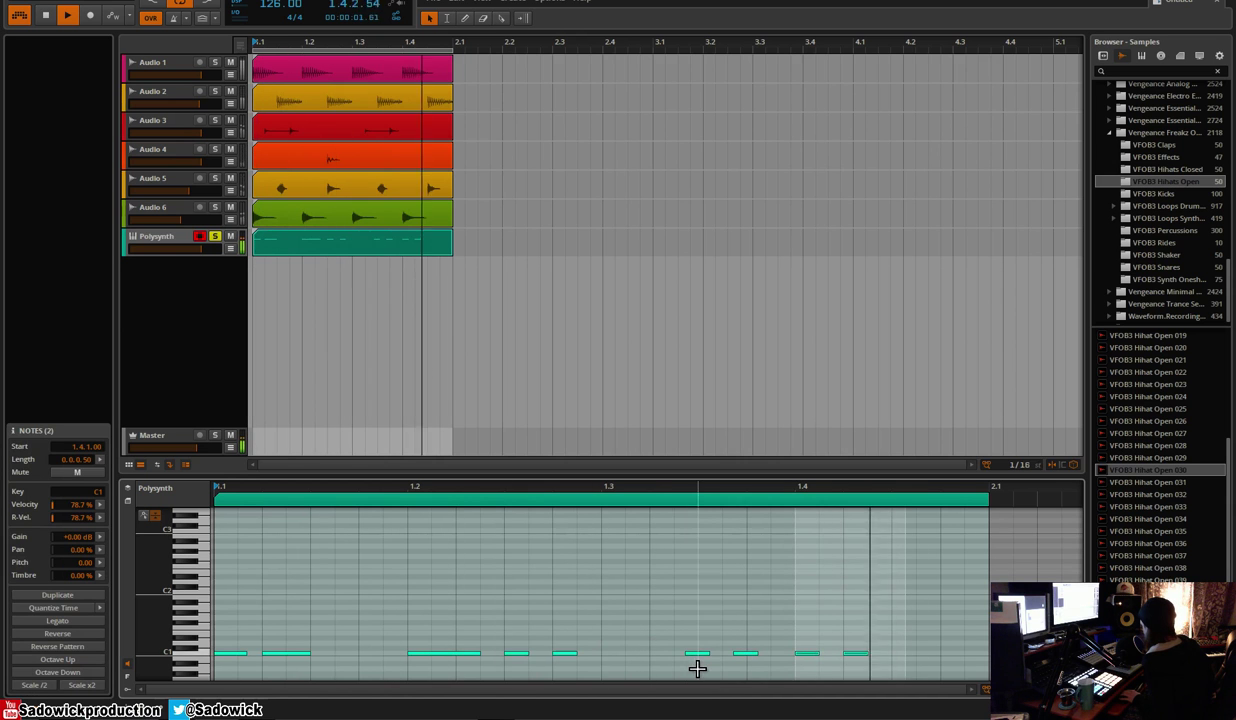
mouse_move(816, 660)
left_mouse_down()
mouse_move(776, 661)
mouse_move(826, 657)
left_mouse_up()
left_click(796, 657)
left_click(829, 656)
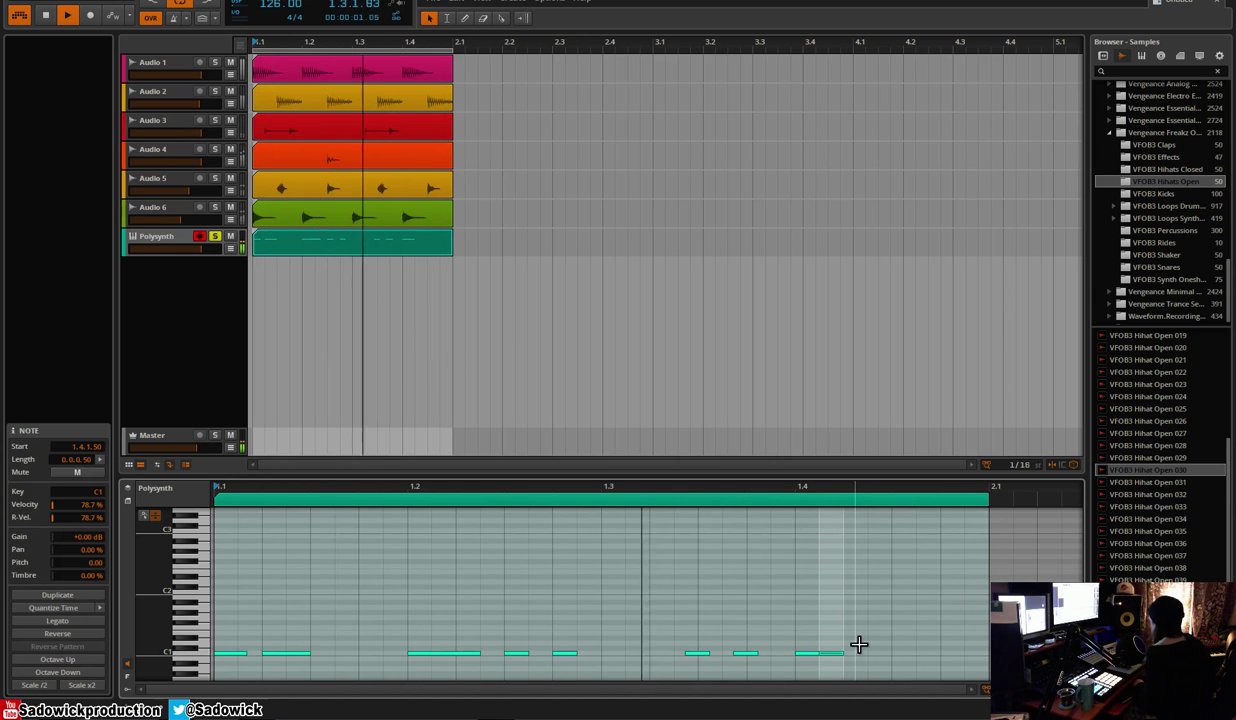
key("Delete")
left_click(810, 654)
key("Delete")
Lengthen the C1 note starting at 1.3.3.73 to 0.0.1.48
left_click_drag(760, 655, 807, 668)
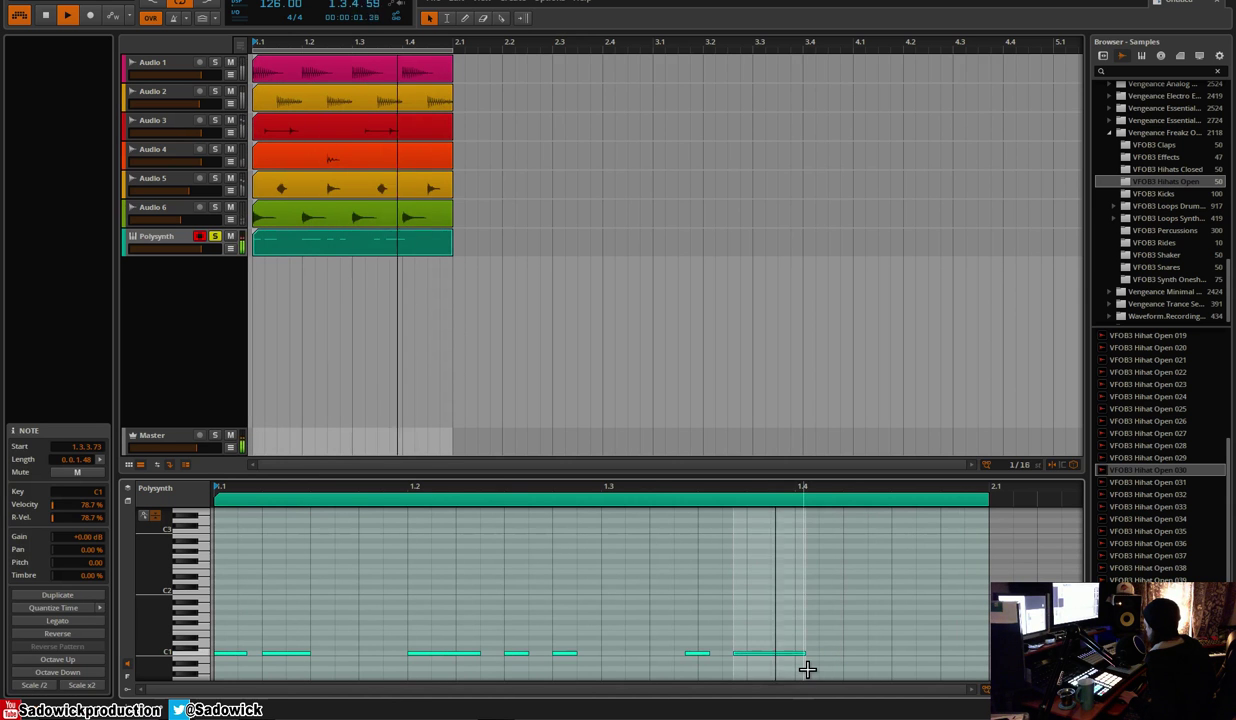
Duplicate the last C1 note of beat 3 into beat 4, starting at 1.4.2.00 with length 0.0.1.48
left_click_drag(593, 637, 549, 655)
left_click_drag(845, 645, 760, 672)
key("ctrl+d")
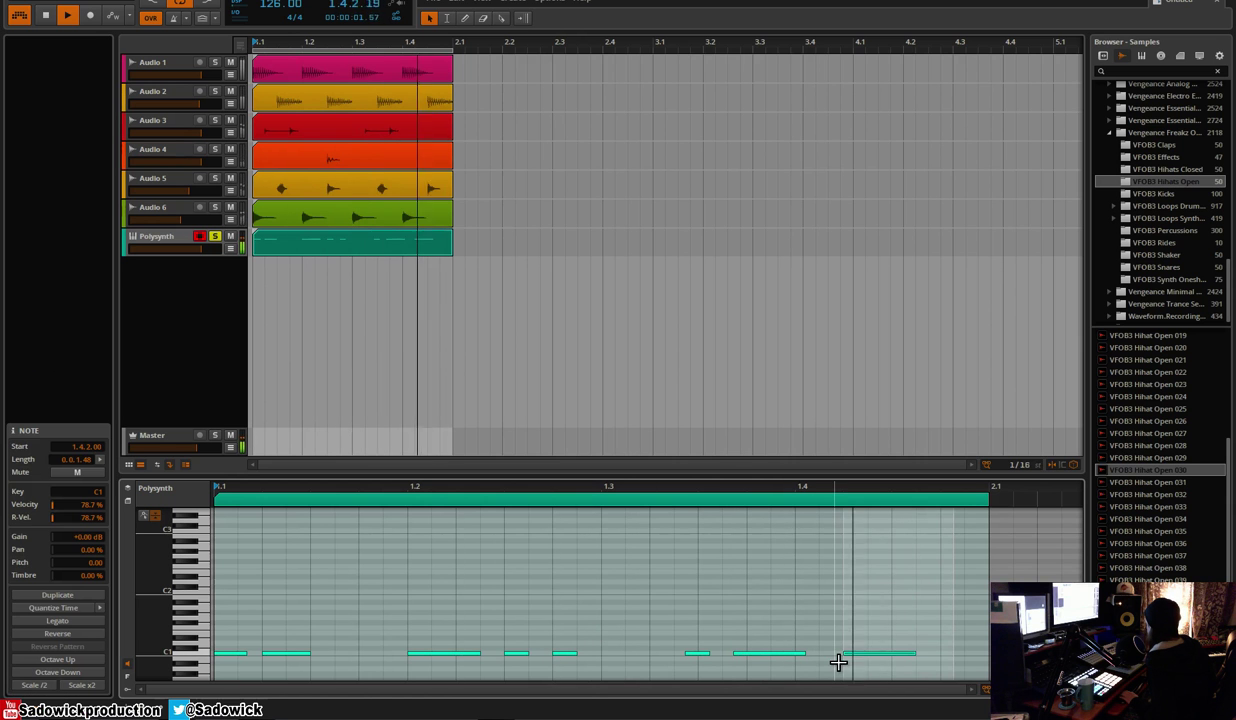
left_click_drag(847, 655, 885, 658)
key("Left")
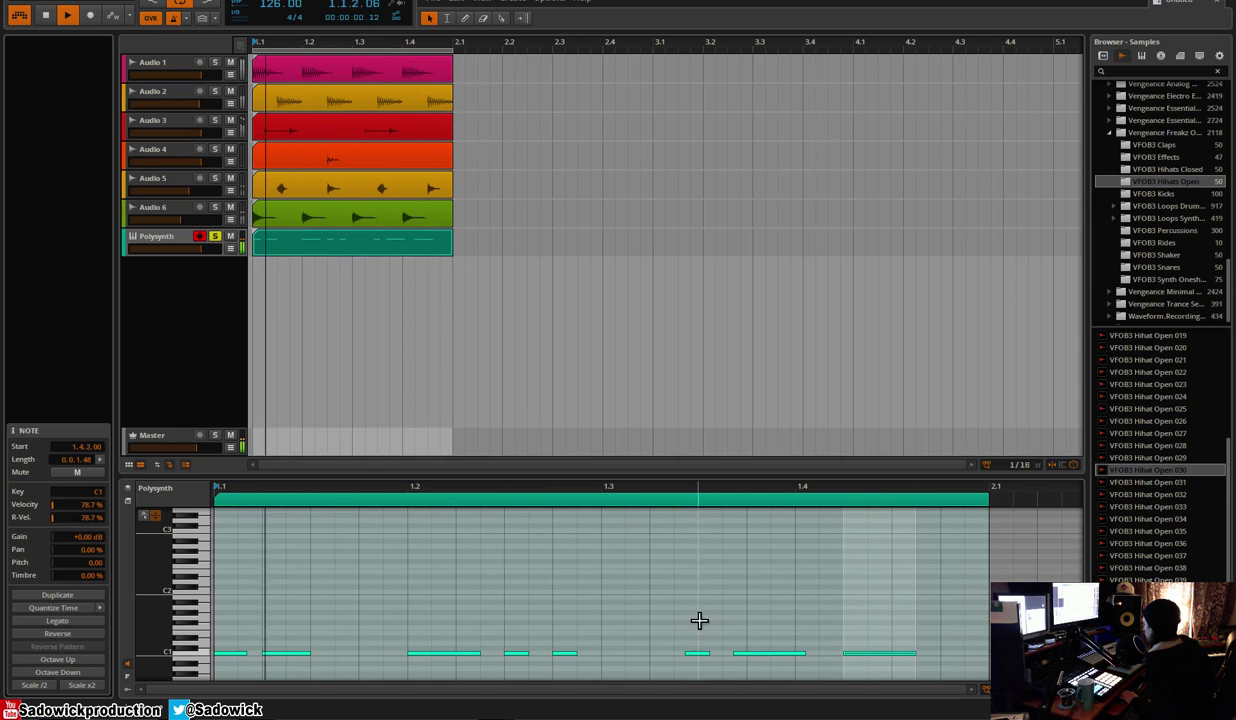
Shorten the long C1 note before beat 4 and reposition its neighbours, with the short note at 1.3.3.00 and the last note at 1.4.2.00
left_click_drag(806, 655, 840, 659)
left_click(820, 651)
left_click(880, 656)
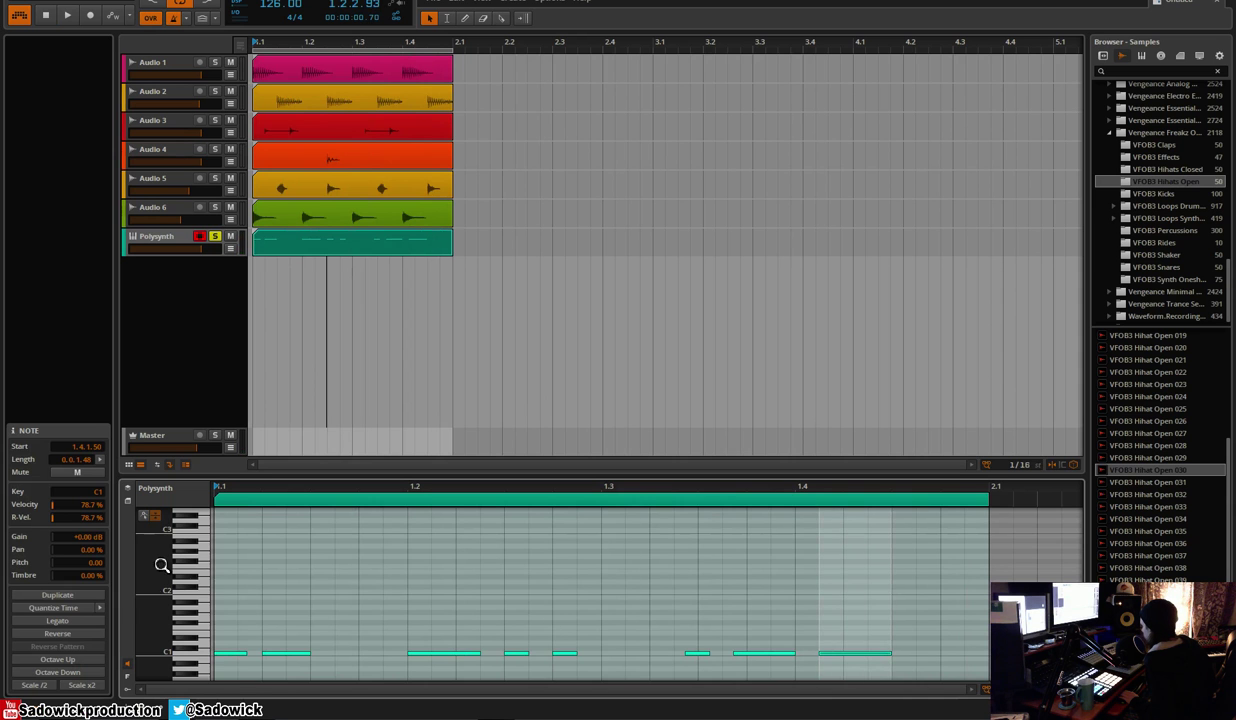
scroll(161, 566, "down", 3)
key("space")
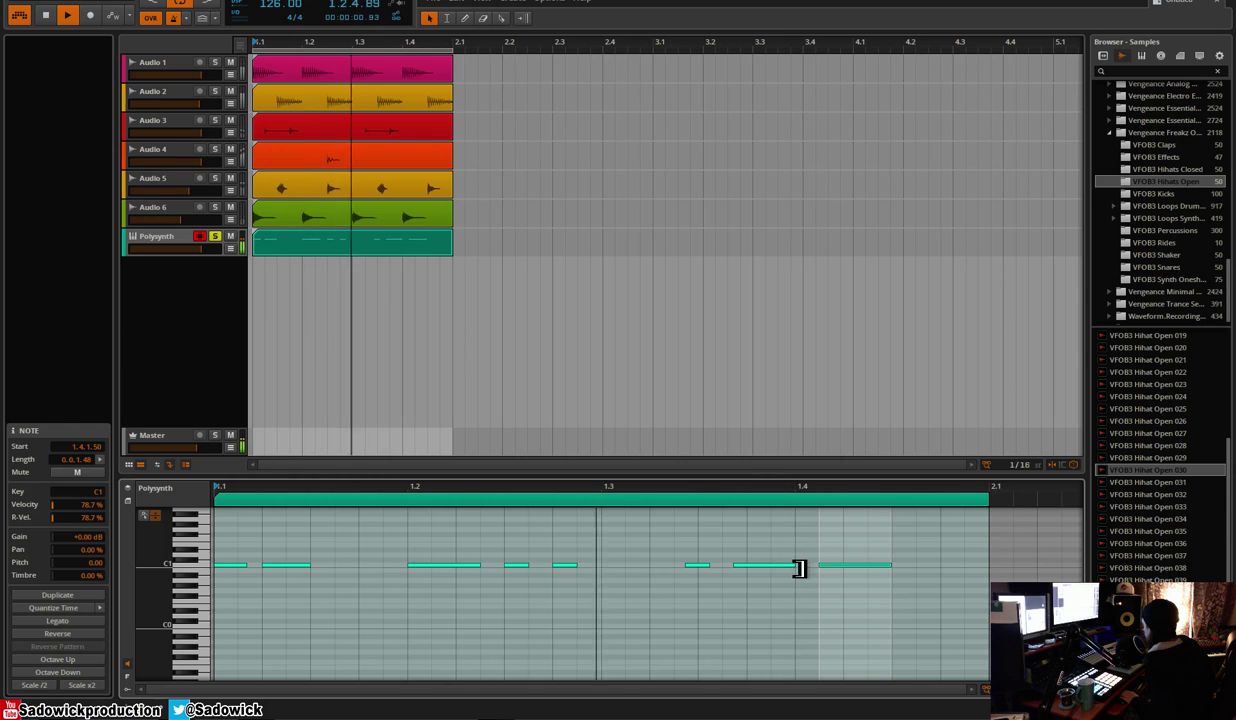
left_click_drag(799, 568, 723, 568)
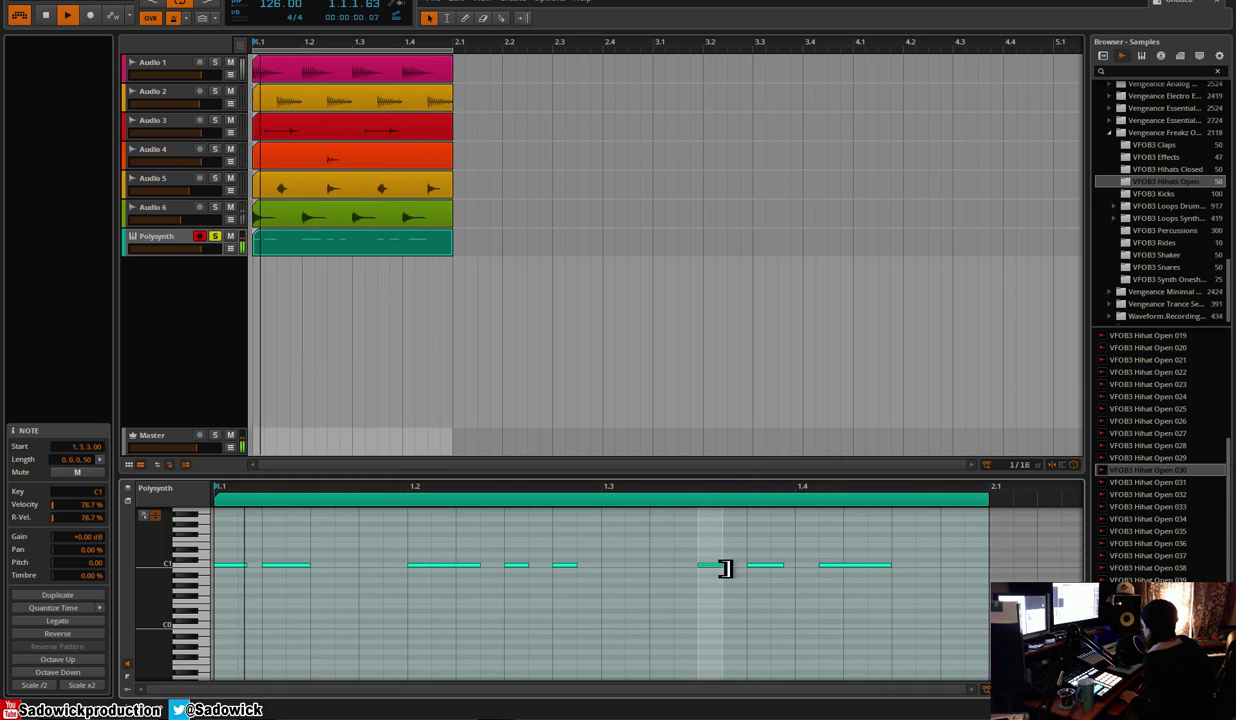
left_click_drag(841, 570, 864, 571)
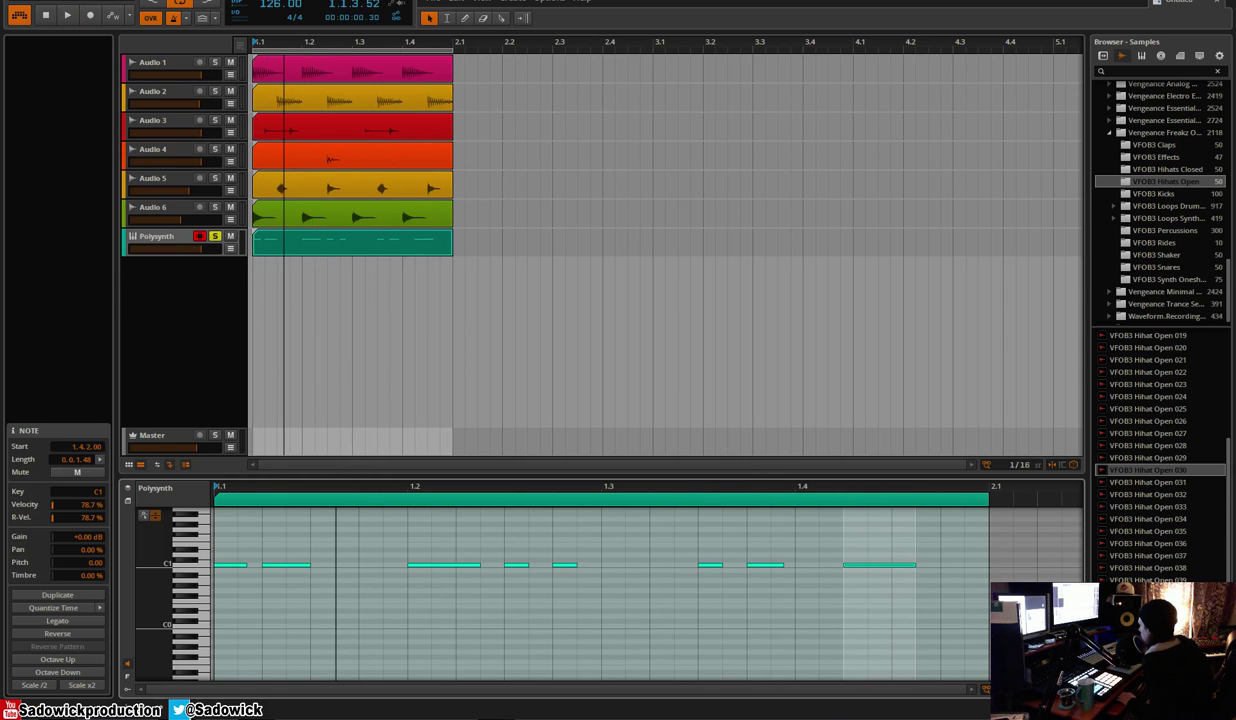
Switch the Polysynth's filter to its second mode and add a Distortion device after the synth
key("d")
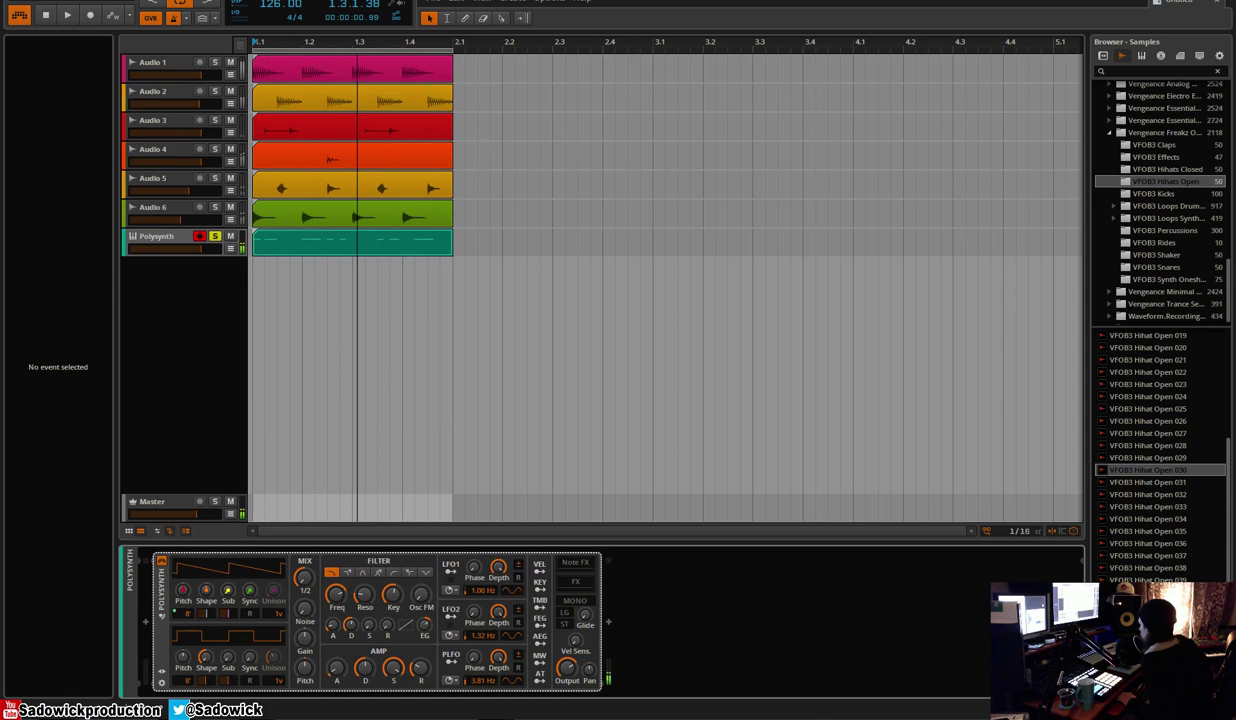
key("space")
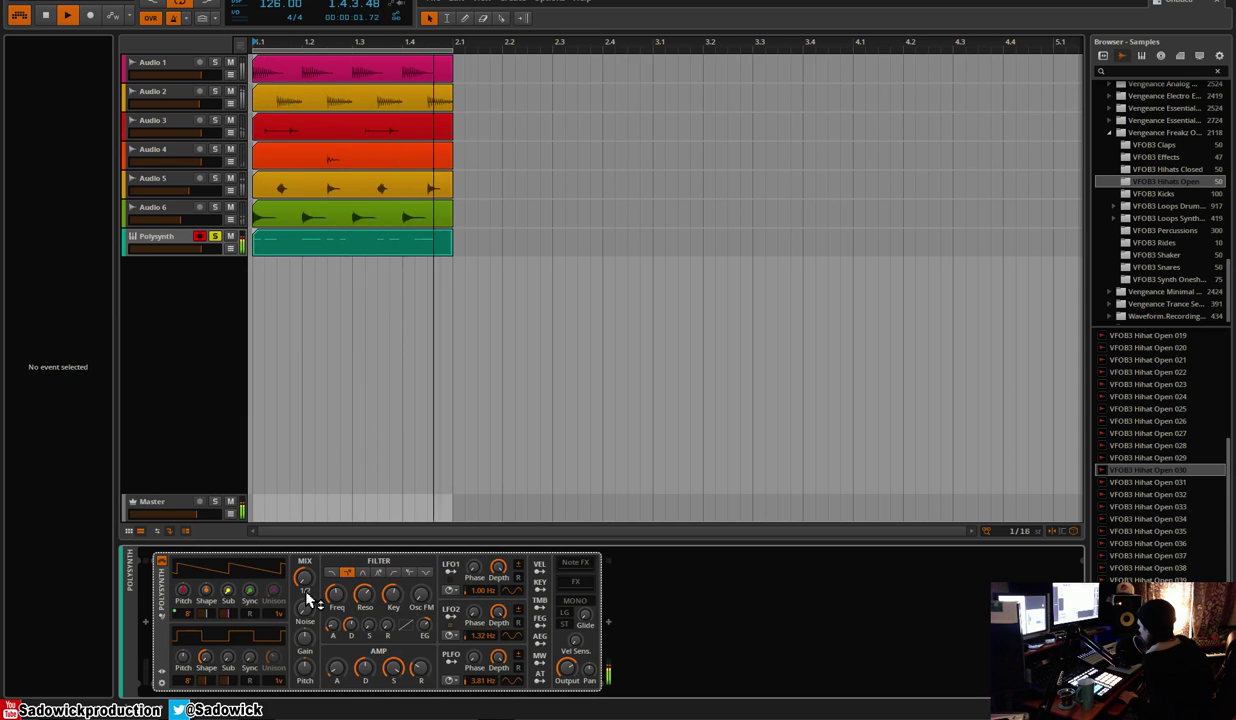
left_click(608, 621)
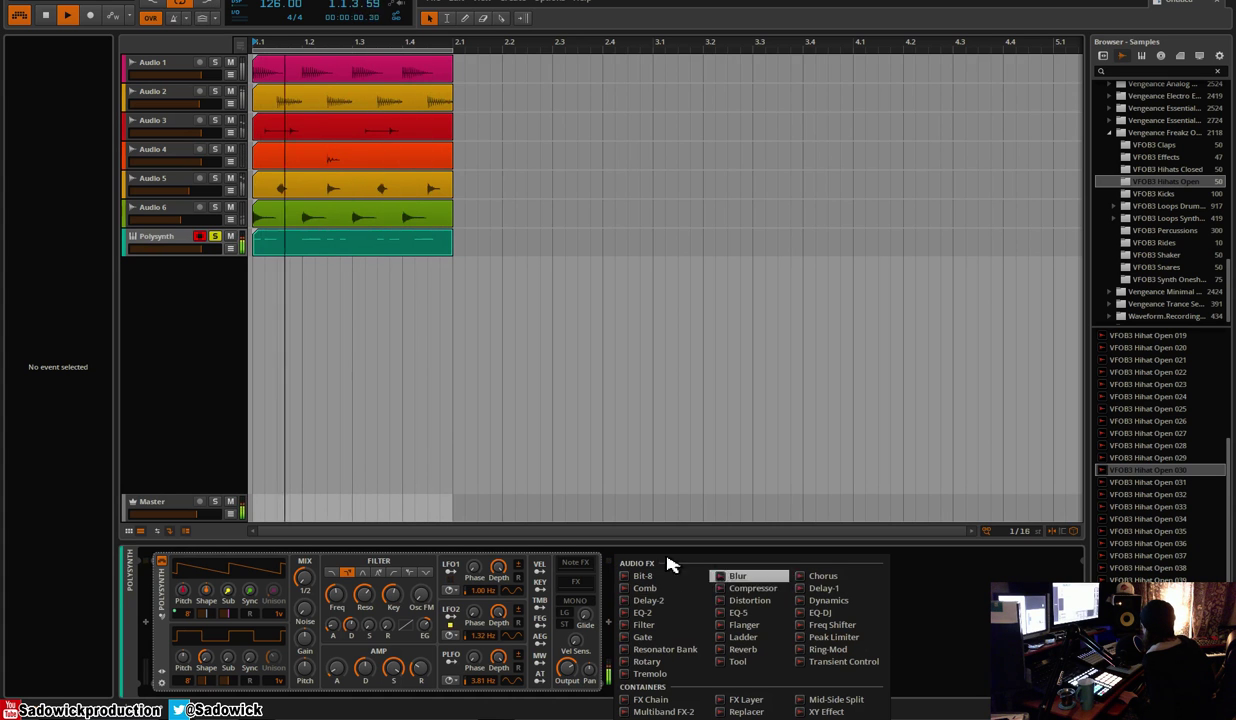
left_click(750, 601)
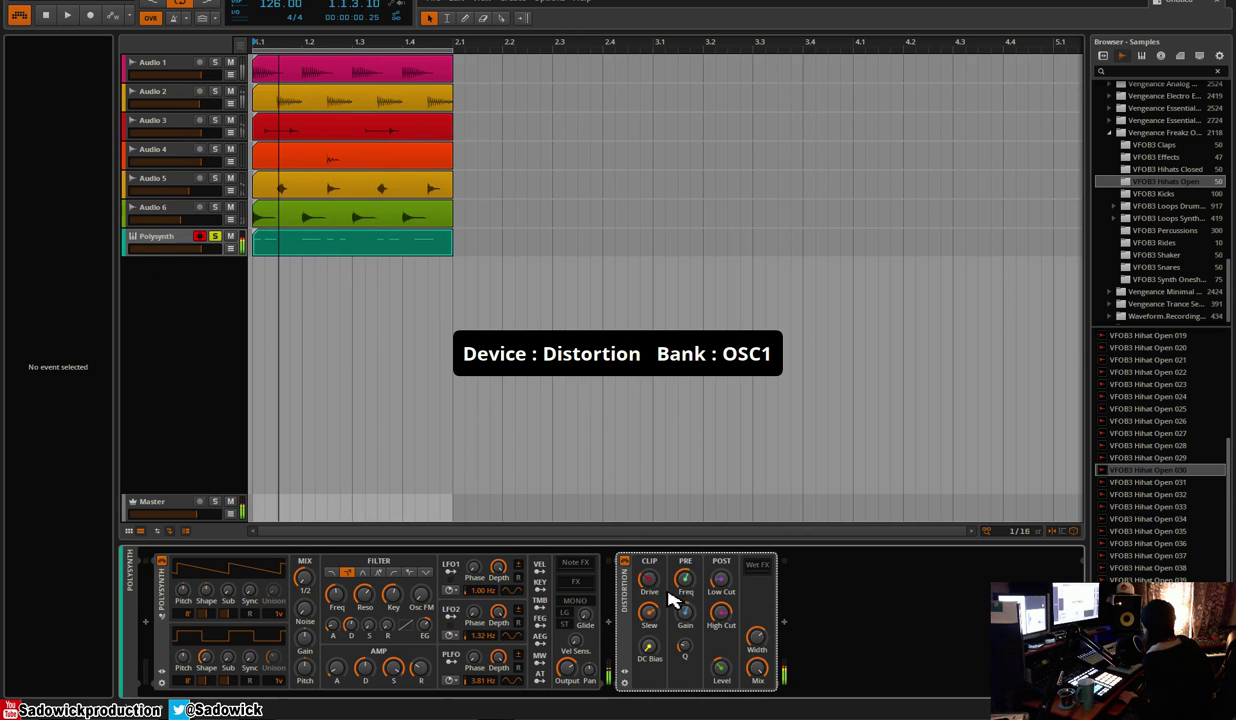
Set the Distortion's Drive to about +18.7 dB, adjust its other controls by ear, and collapse the device
left_click_drag(675, 563, 648, 573)
left_click_drag(724, 590, 649, 589)
left_click_drag(721, 668, 731, 670)
left_click_drag(648, 580, 657, 609)
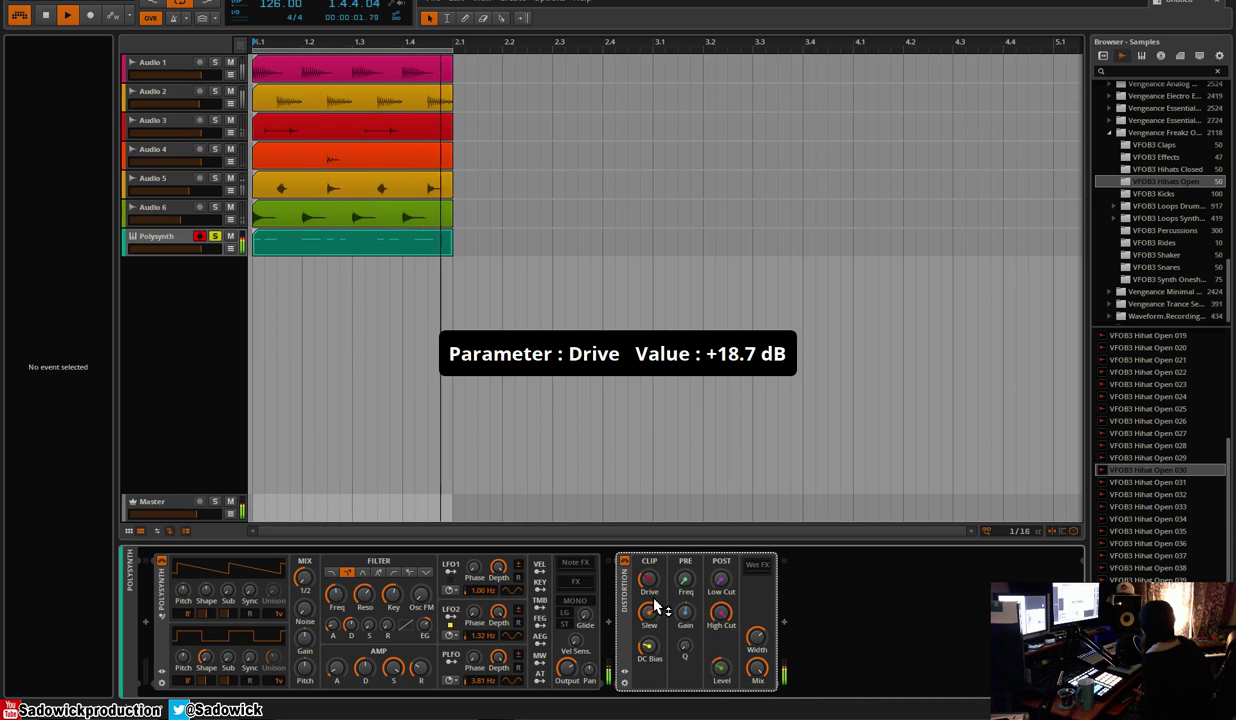
left_click(625, 563)
left_click(625, 561)
double_click(624, 613)
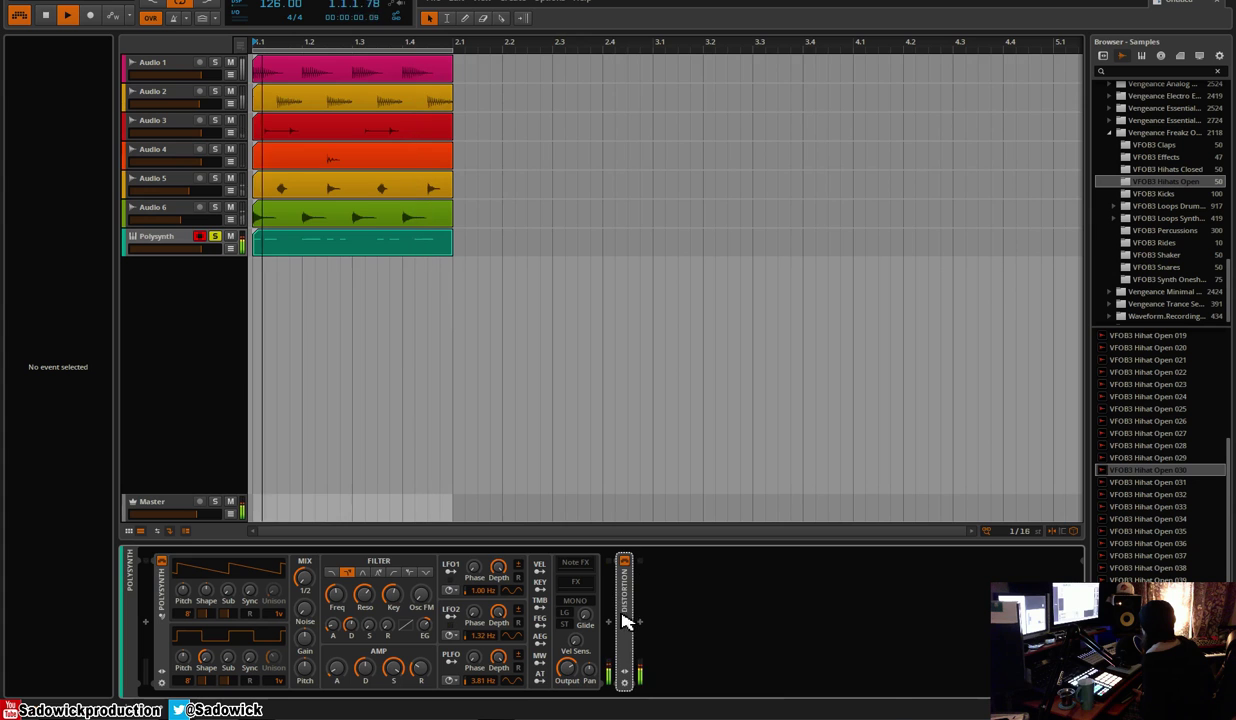
Insert an EQ-5 before the Distortion, boost band 5 by about 16.9 dB at 1.39 kHz, and collapse it
left_click(640, 622)
double_click(786, 624)
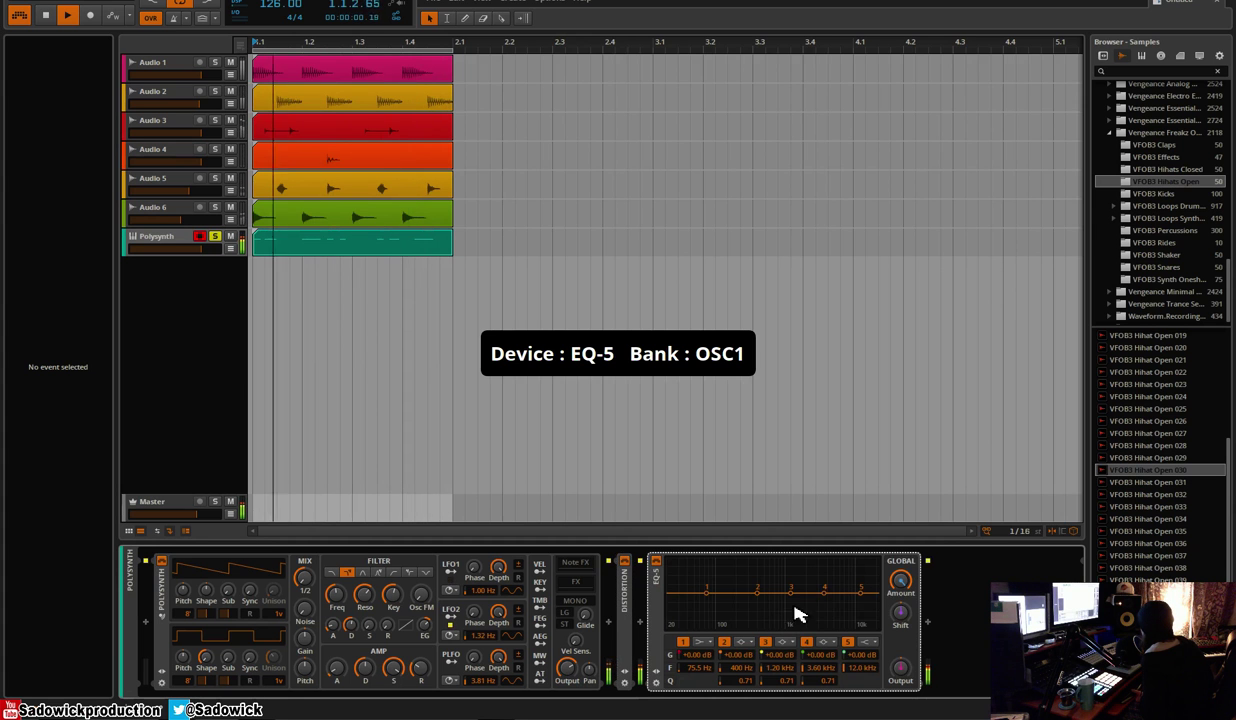
left_click_drag(593, 605, 596, 606)
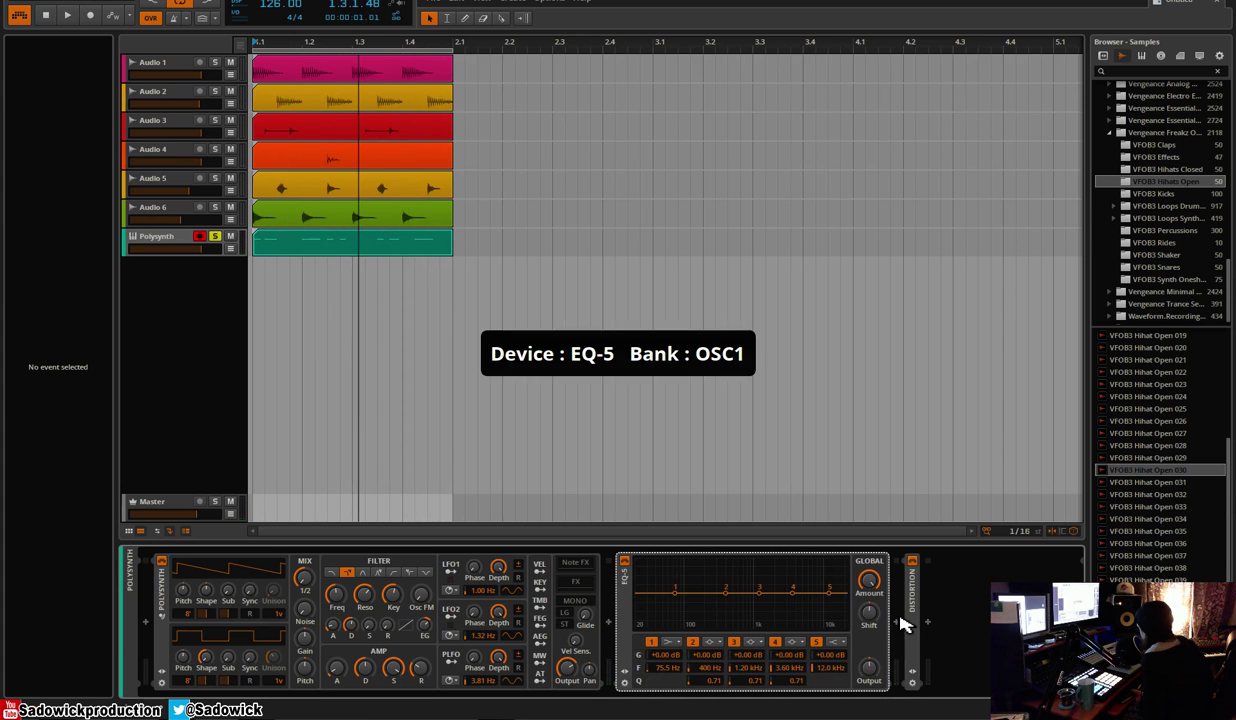
left_click_drag(829, 592, 763, 568)
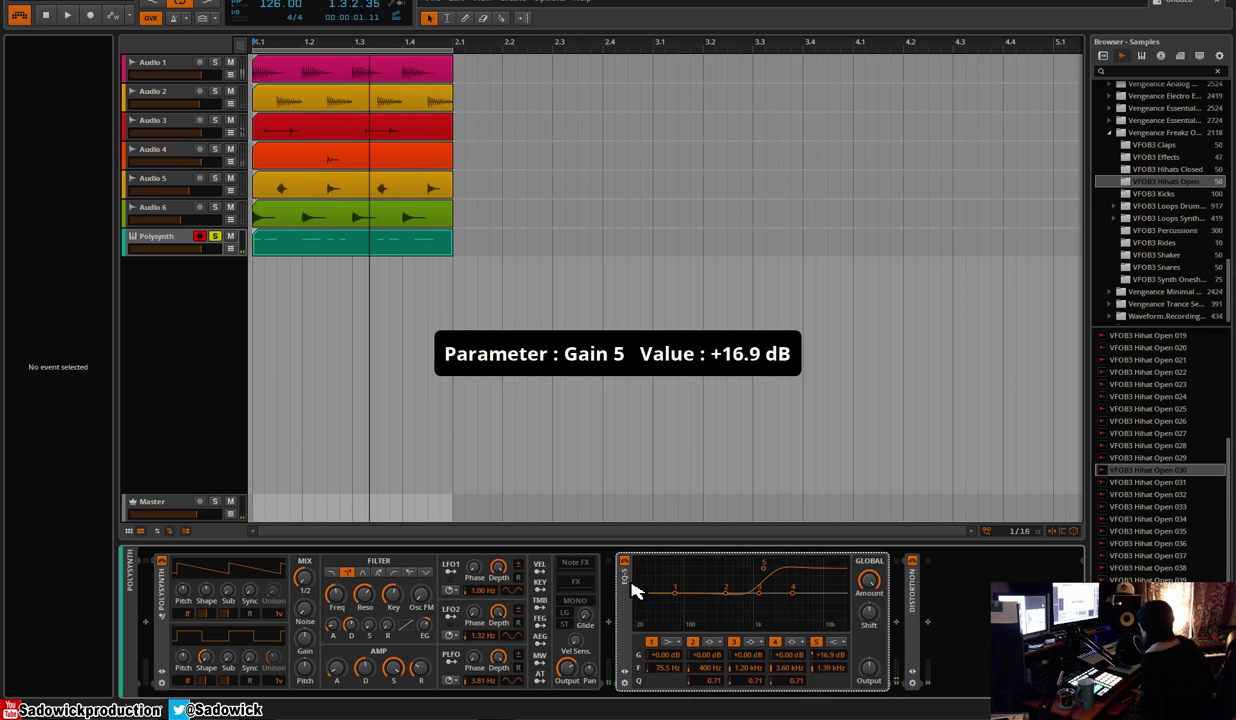
left_click(628, 587)
Add an EQ-2 after the Distortion with the low band about -2.1 dB at 114 Hz and the high band +10.4 dB at 2.25 kHz
left_click(671, 621)
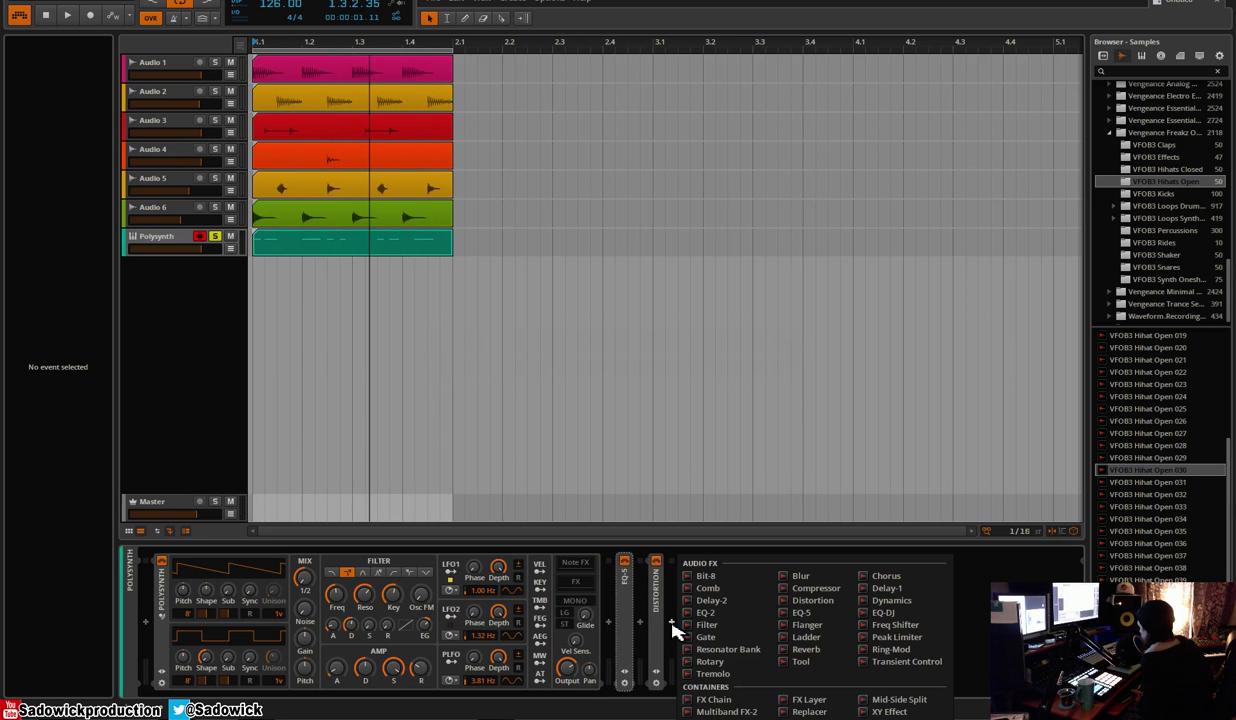
left_click(733, 614)
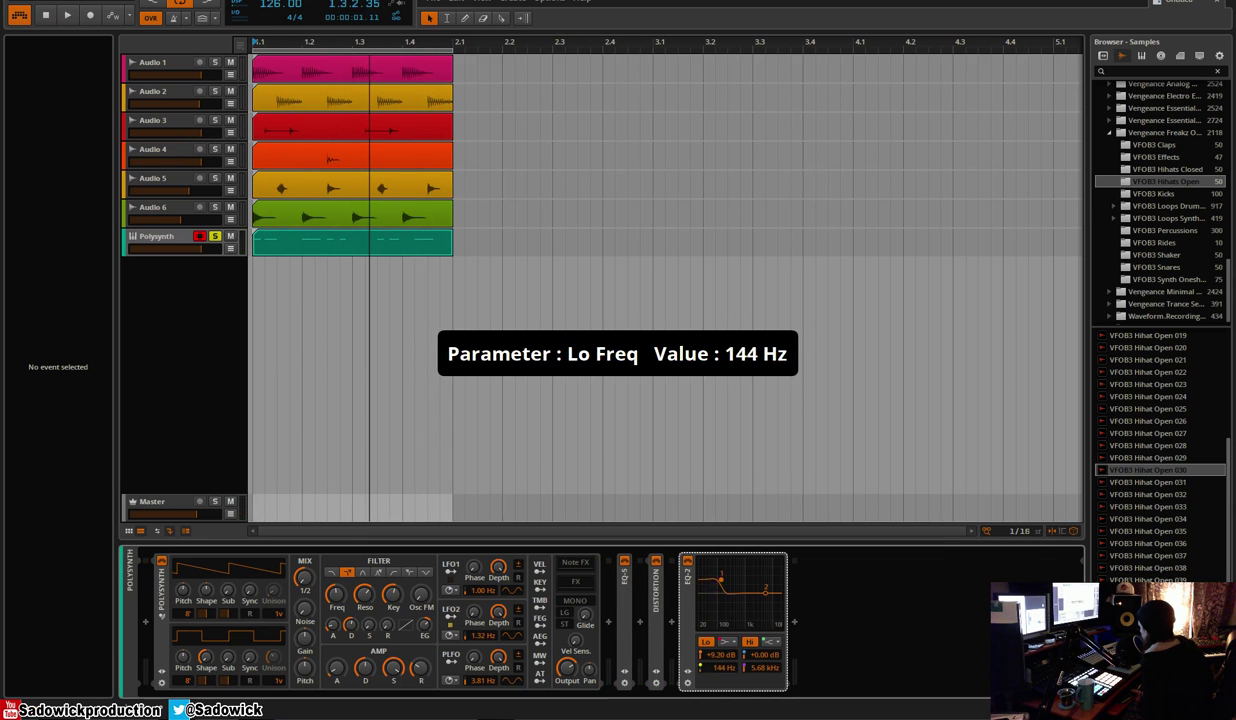
left_click_drag(765, 592, 755, 578)
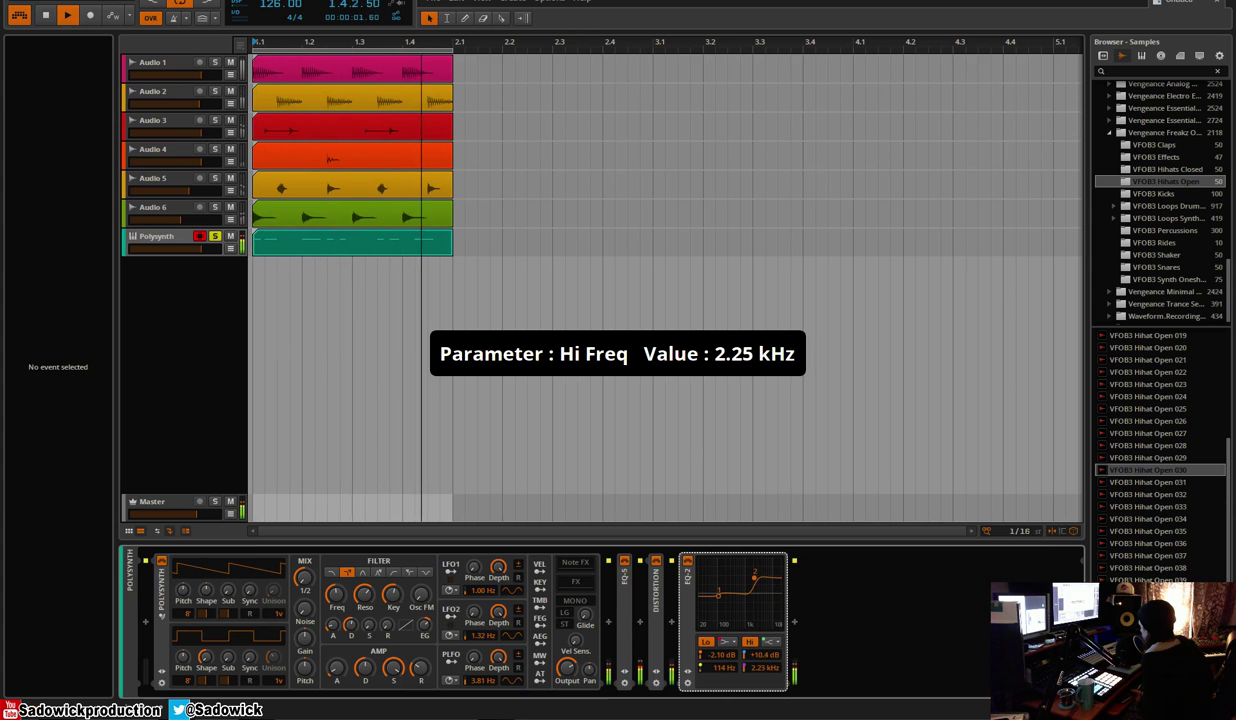
double_click(690, 588)
Collapse the Polysynth device and add a Reverb at the end of the chain with its Mix at 10%
double_click(163, 588)
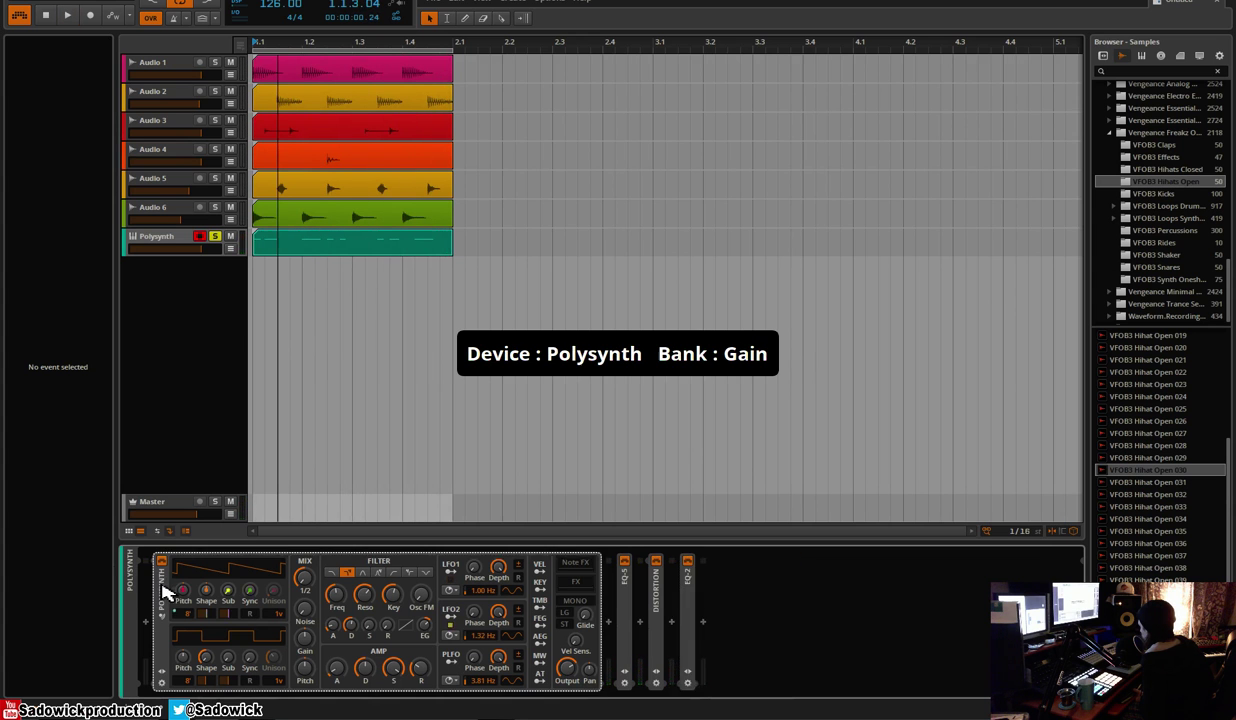
left_click(272, 623)
left_click(692, 627)
key("space")
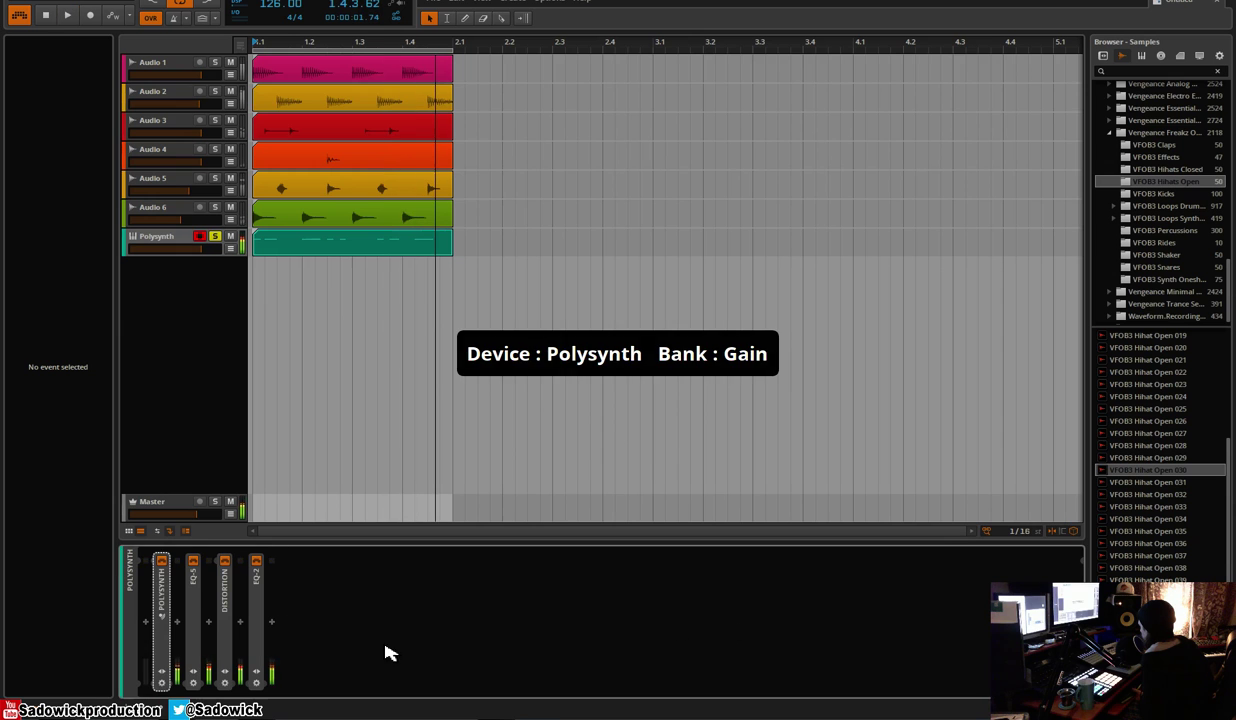
left_click(271, 622)
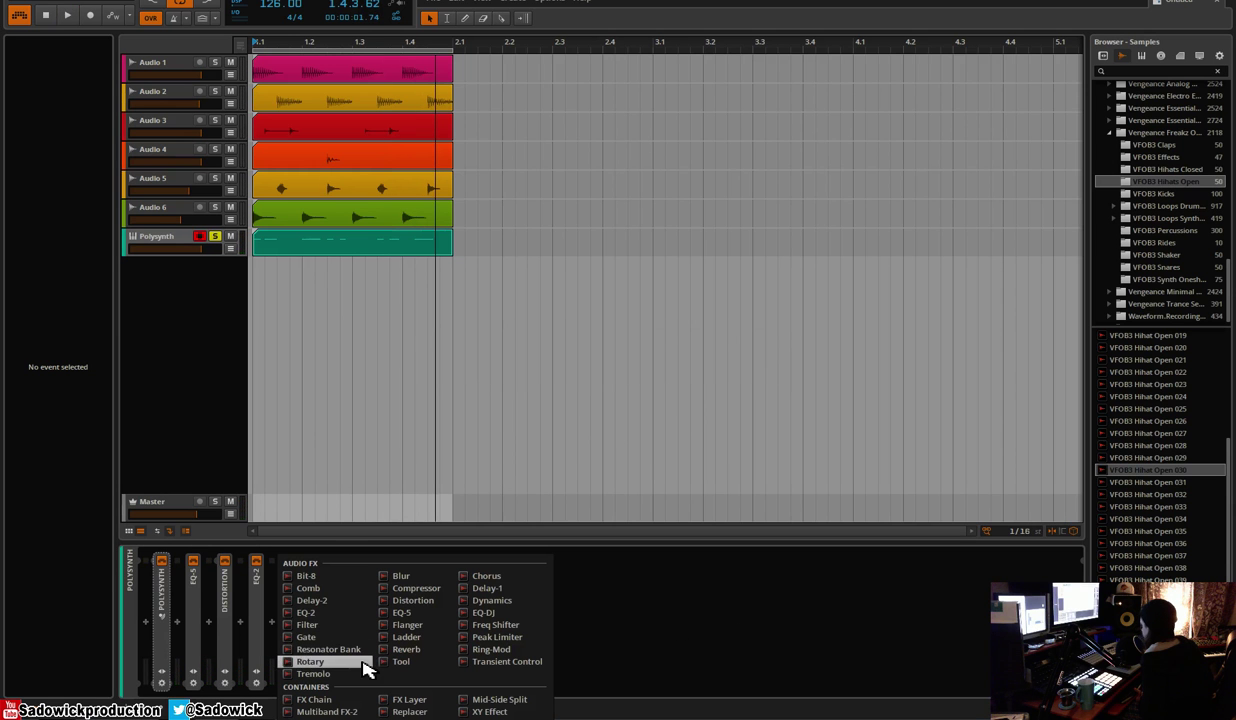
left_click(402, 650)
left_click_drag(531, 670, 531, 697)
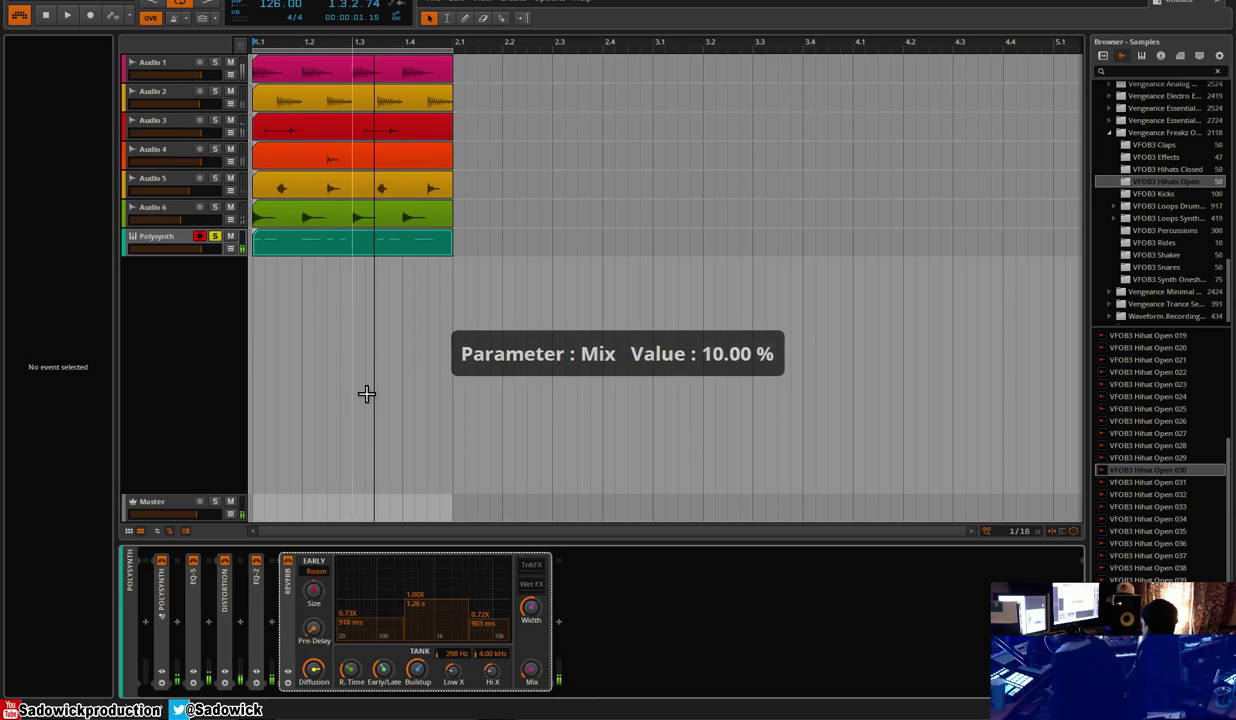
Review the device chains on tracks Audio 2 to Audio 6
left_click(178, 96)
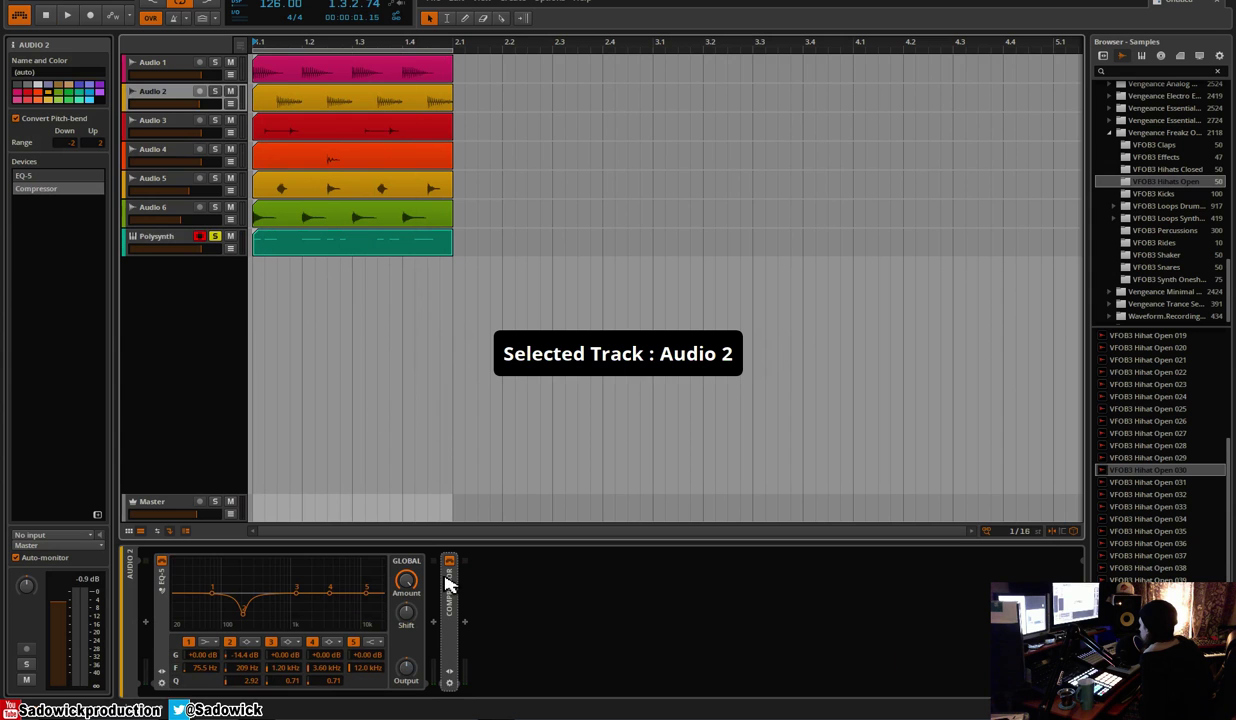
key("space")
left_click(186, 125)
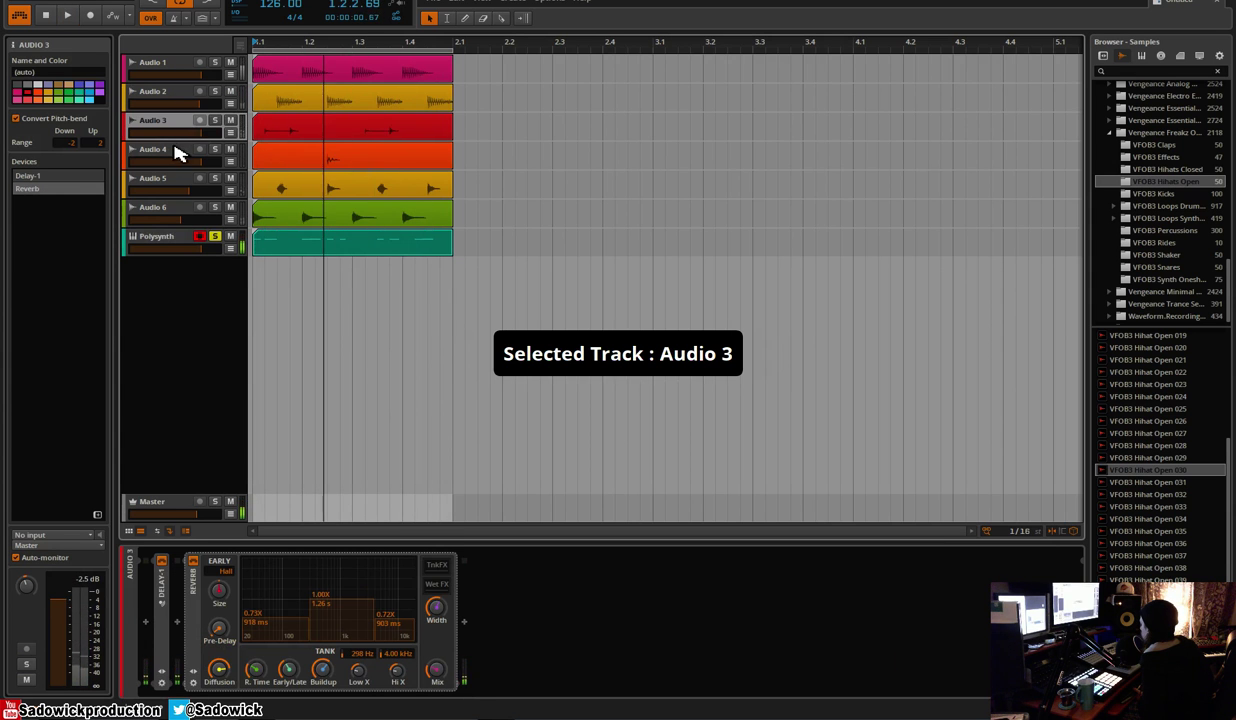
left_click(176, 152)
left_click(166, 184)
left_click(168, 212)
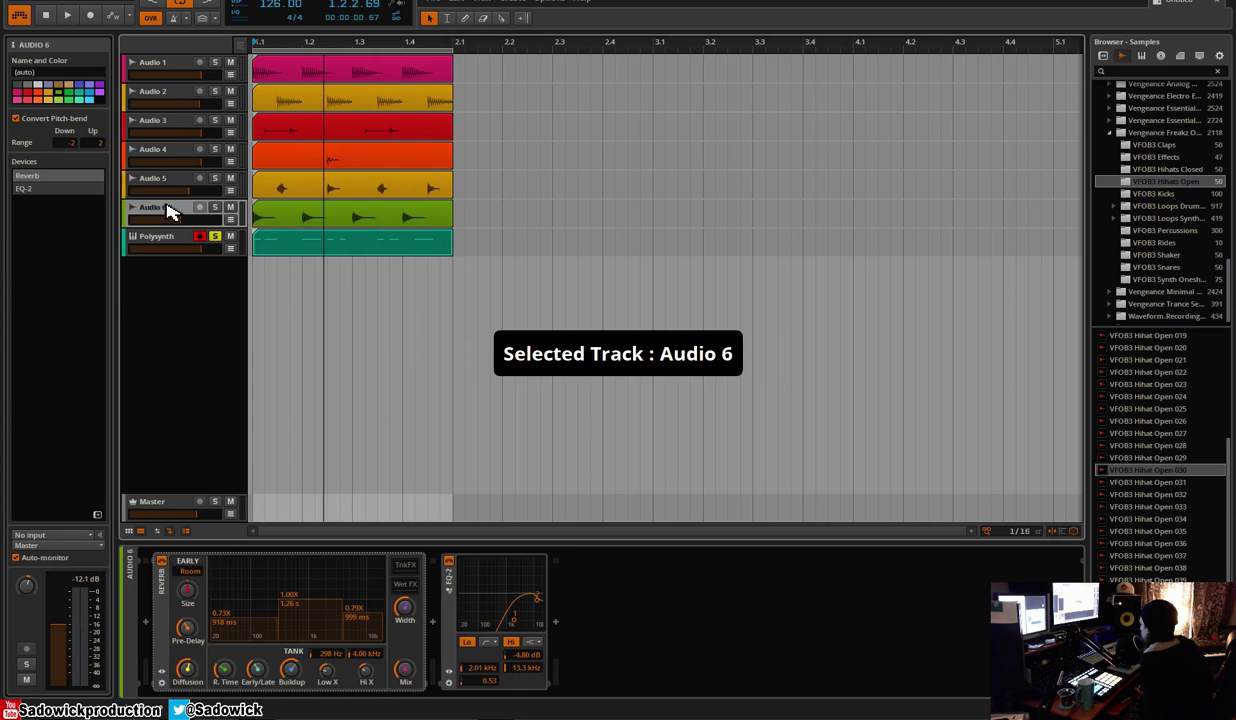
Add a Dynamics device after the Reverb on the Polysynth track and set its sidechain source to Audio 1 (Pre-Fader)
left_click(168, 250)
left_click(560, 625)
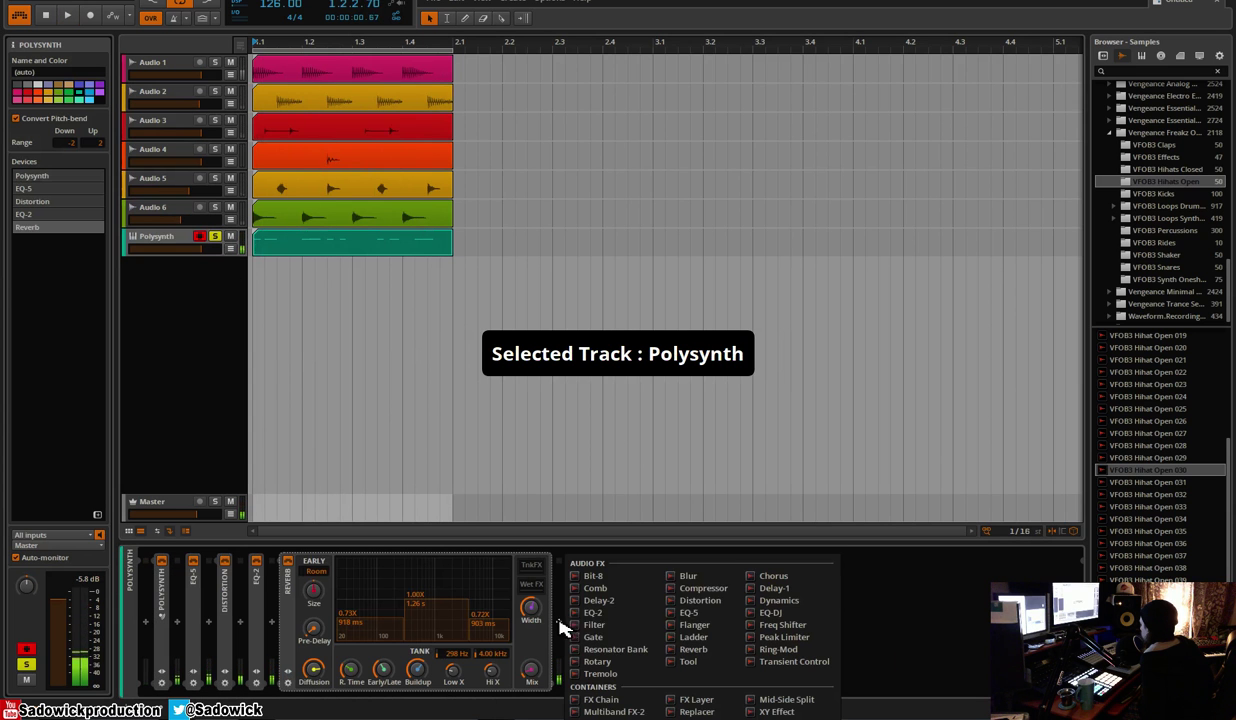
left_click(779, 600)
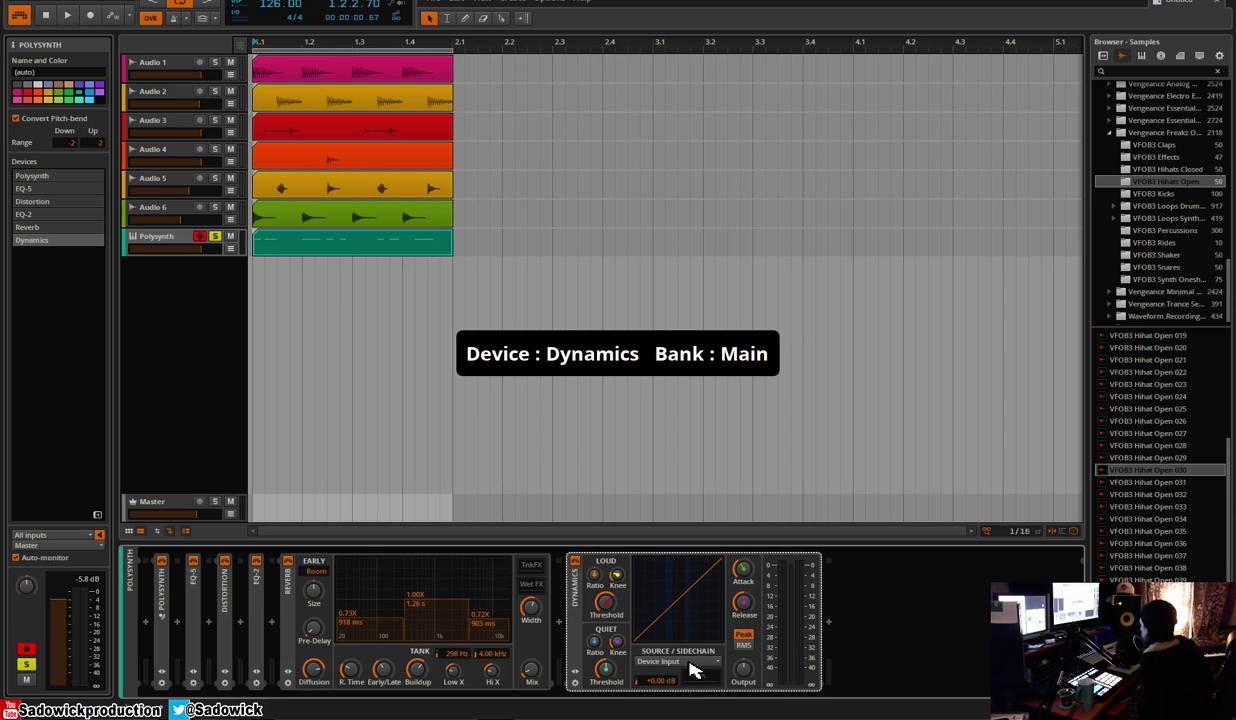
left_click(694, 664)
left_click(661, 588)
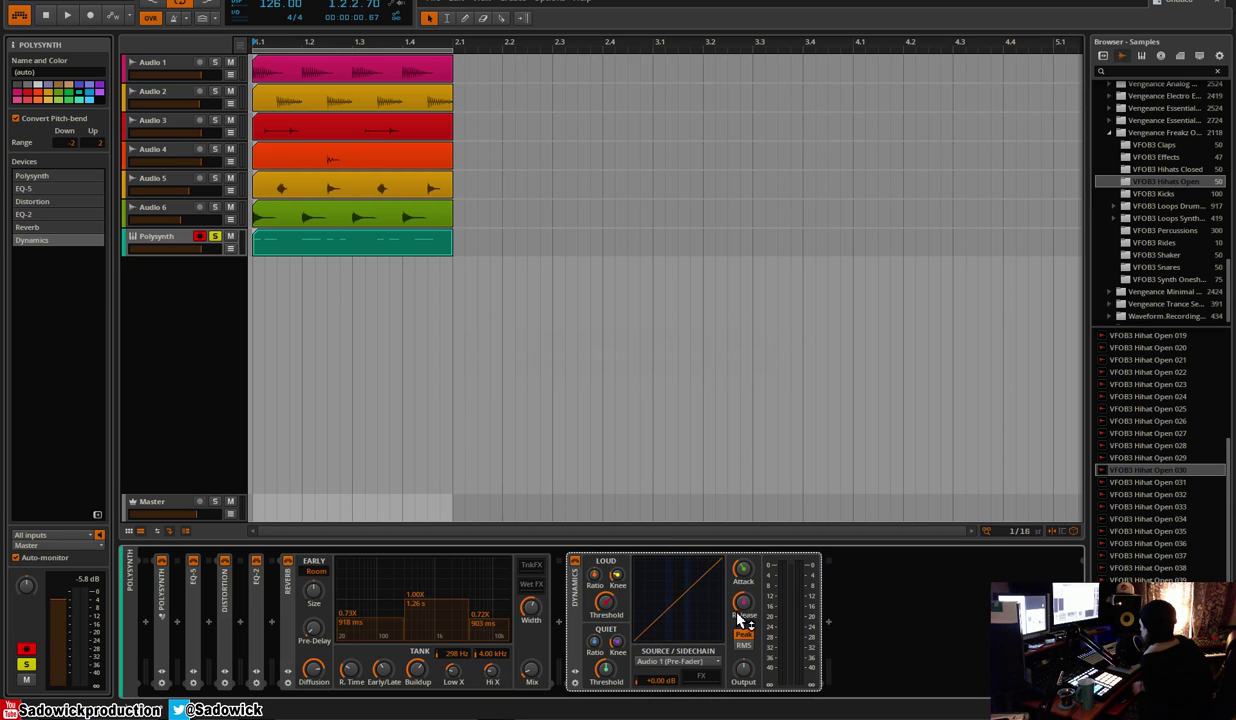
Set the Dynamics device's Loud ratio to 1:1.80 during playback and reveal its sidechain FX chain
key("space")
mouse_move(597, 577)
left_mouse_down()
mouse_move(597, 510)
mouse_move(598, 560)
left_mouse_up()
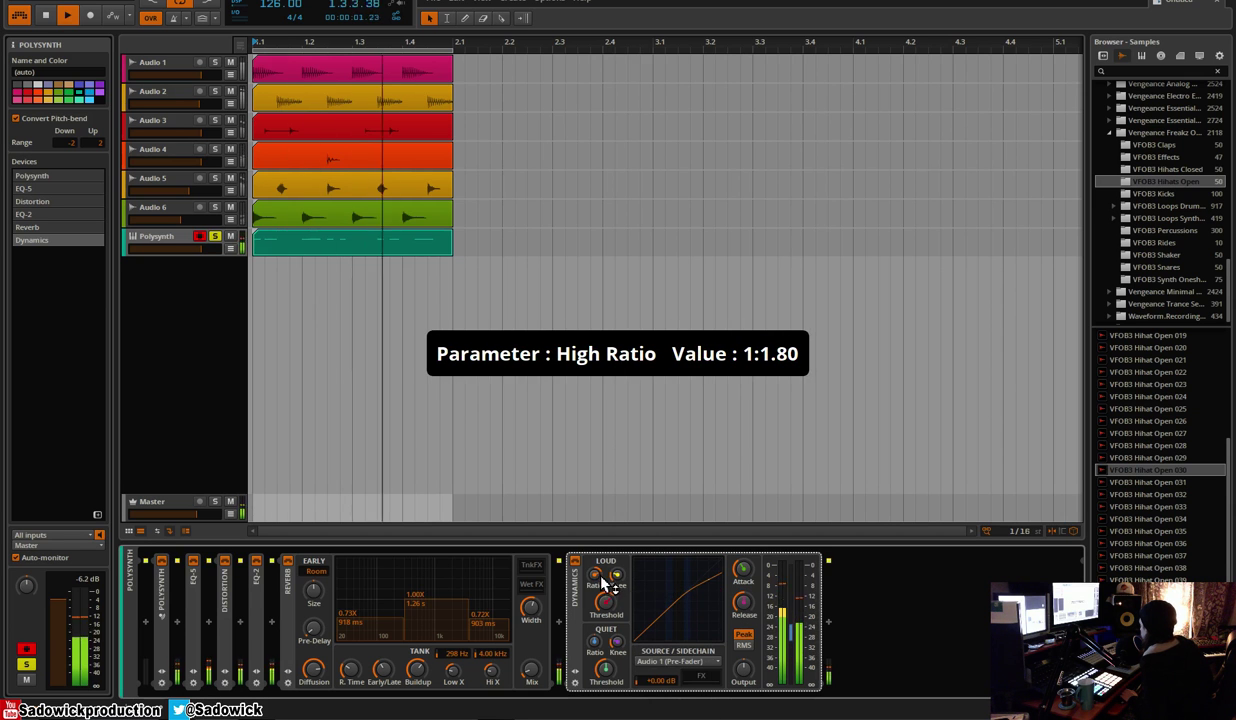
key("space")
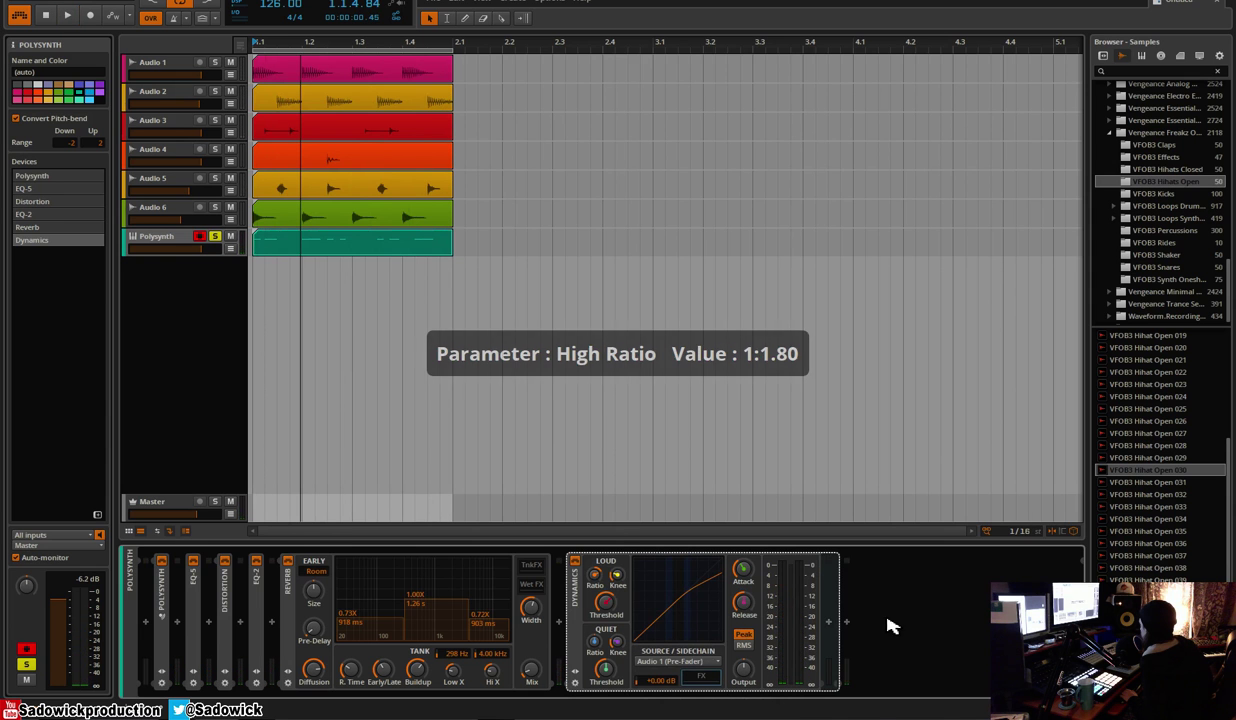
Add an EQ-2 to the Dynamics device's sidechain FX chain and cut its low band by 24 dB at about 874 Hz
left_click(846, 622)
left_click(872, 622)
key("space")
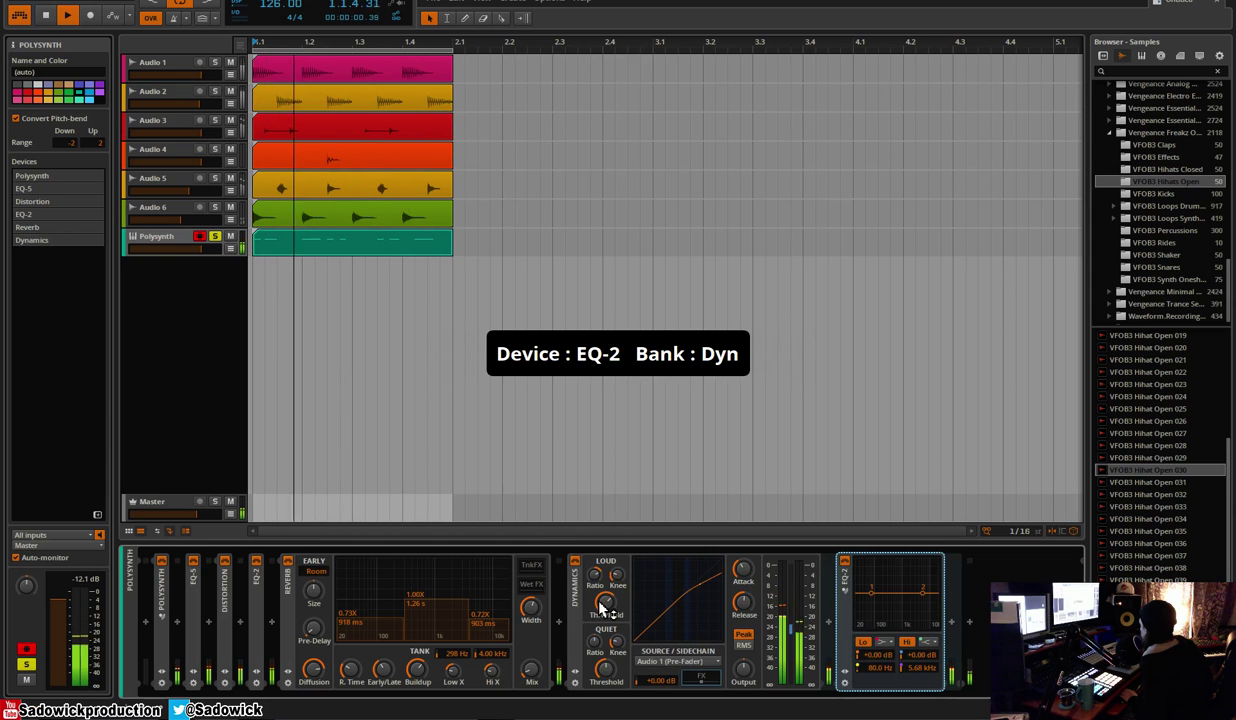
left_click(290, 588)
left_click(290, 588)
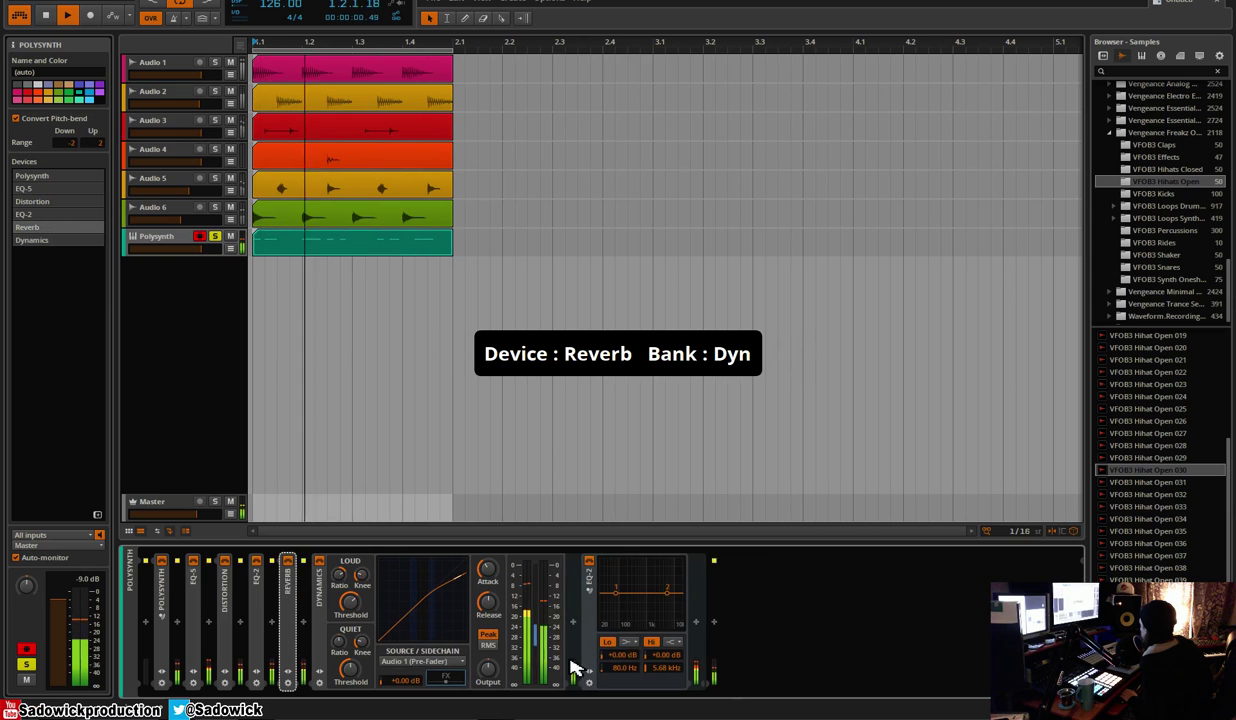
left_click(613, 594)
left_click_drag(619, 595, 645, 628)
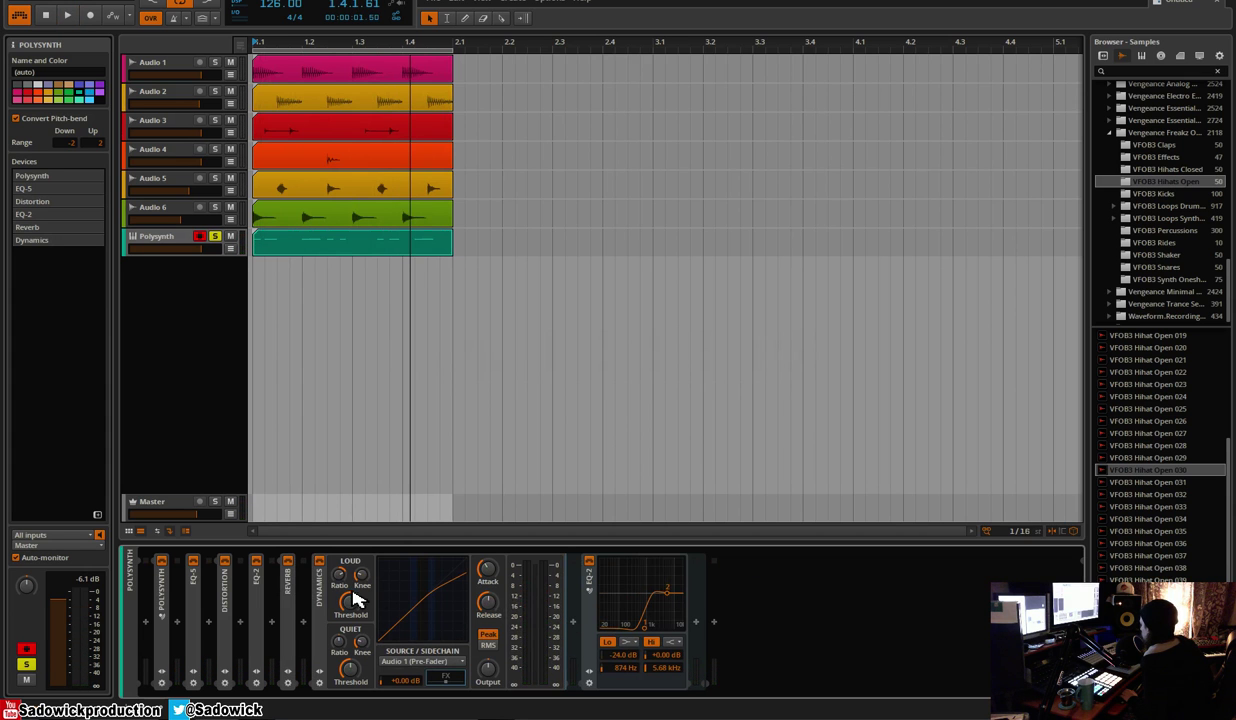
Set the Dynamics device's Loud threshold to about -26.8 dB while the loop plays
key("space")
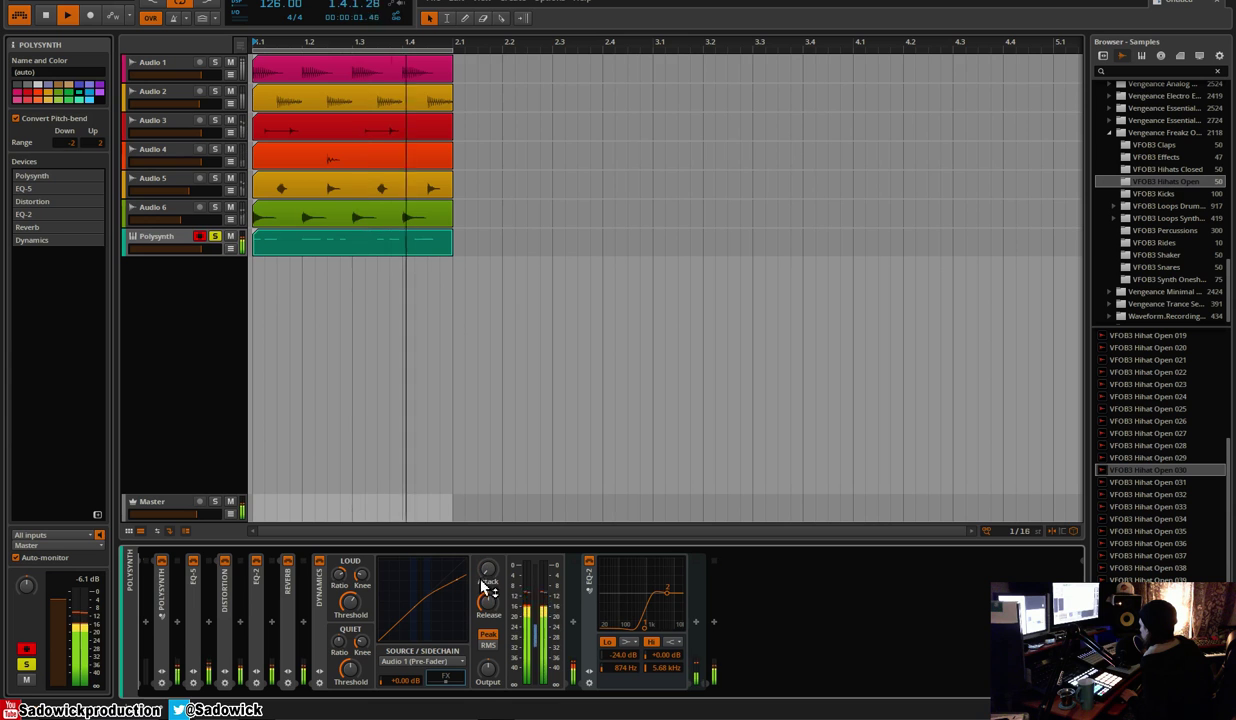
left_click_drag(357, 607, 357, 634)
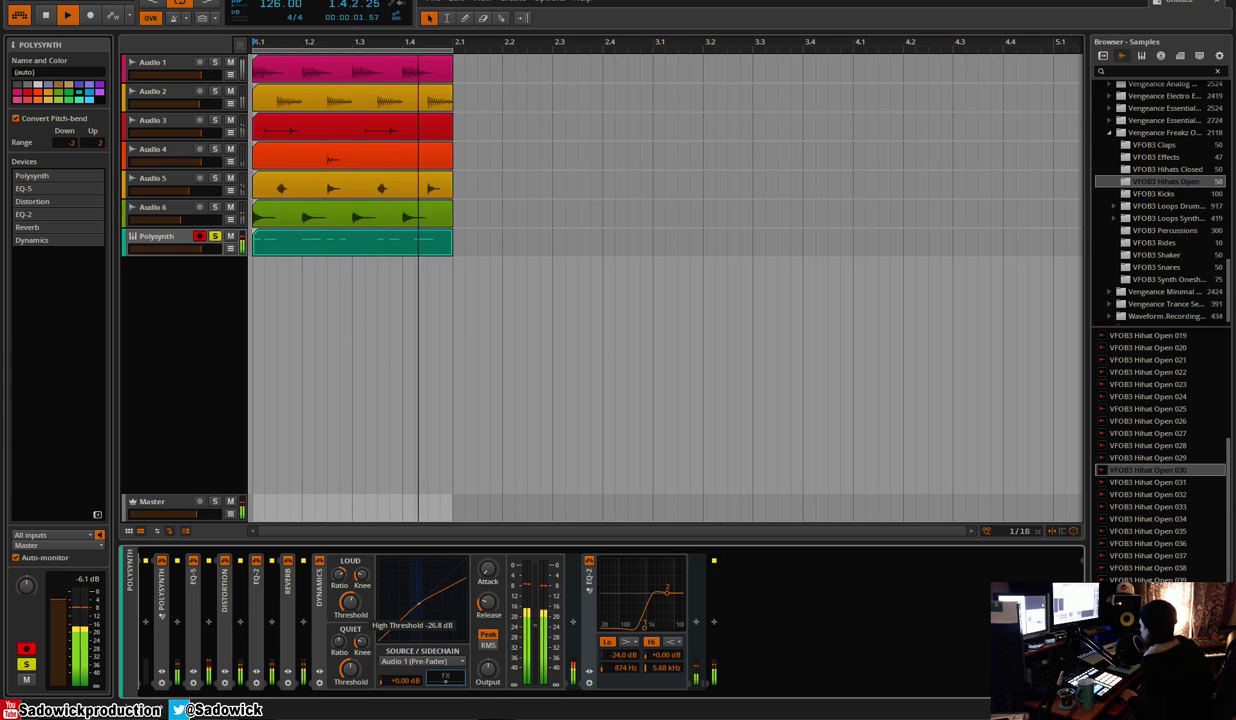
Set the Dynamics device's Loud ratio to about 1:3.28 and its release to about 132 ms, and adjust the Loud threshold
left_click_drag(340, 577, 340, 547)
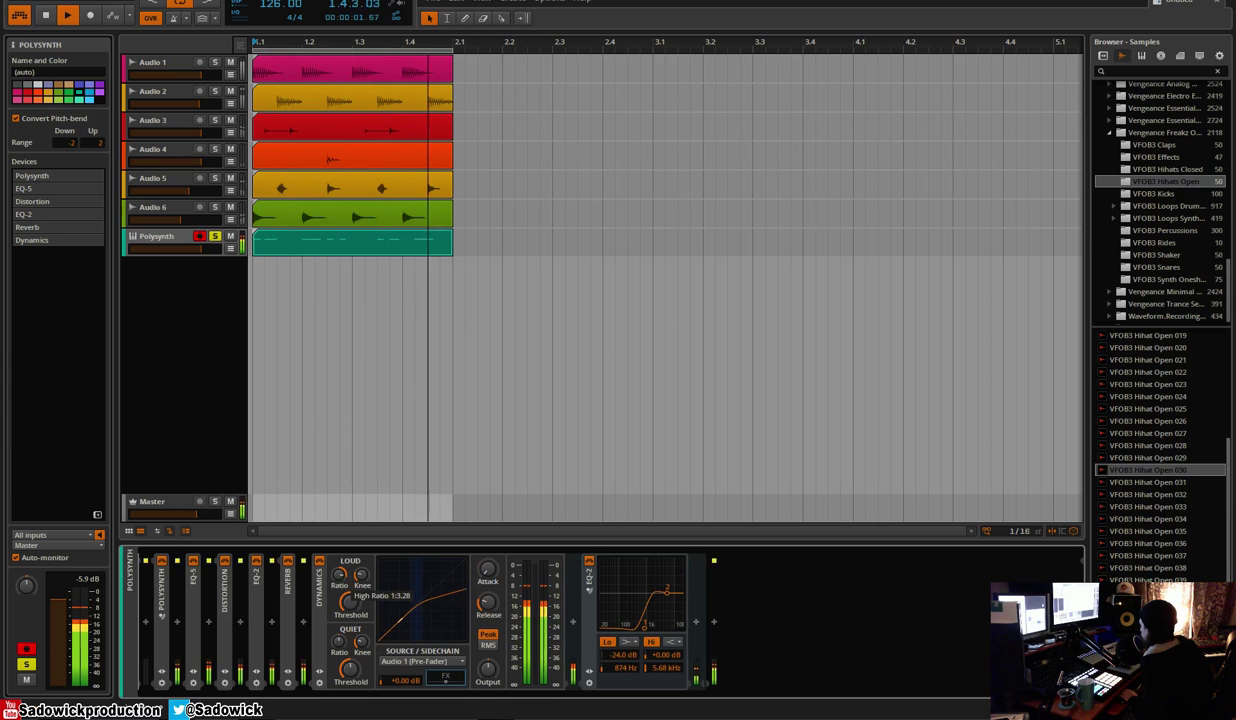
left_click_drag(500, 610, 500, 605)
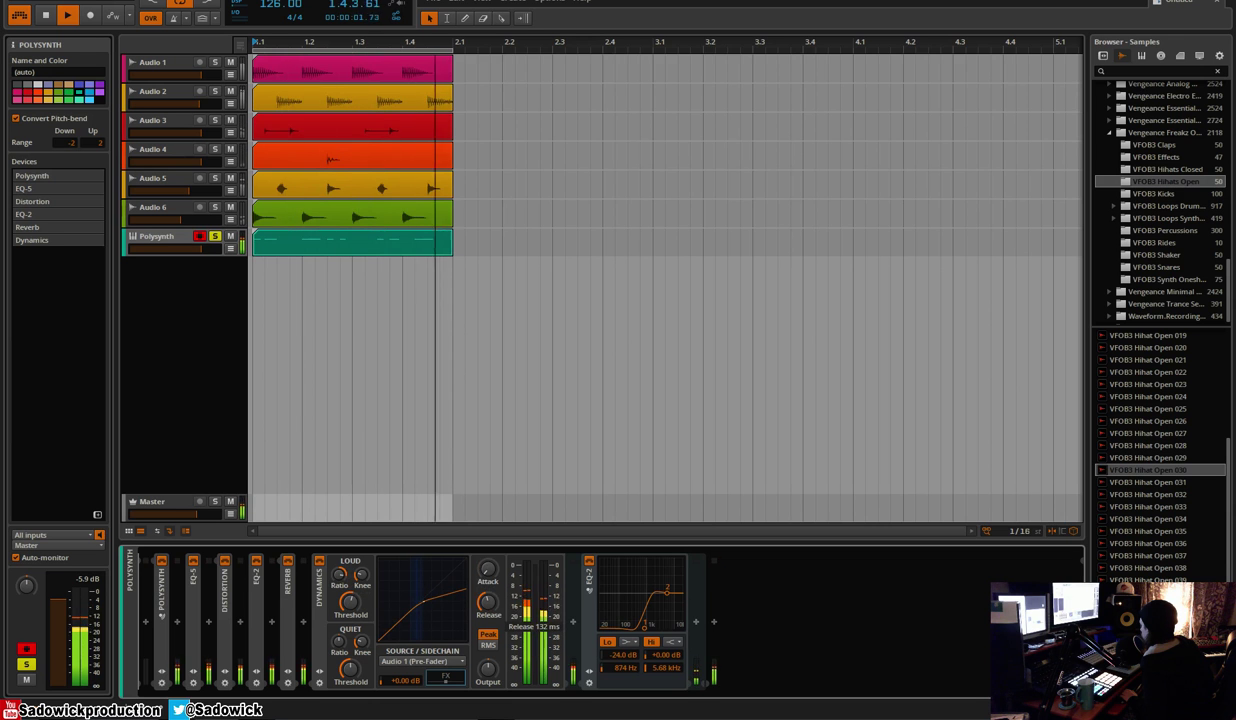
left_click_drag(352, 622, 352, 612)
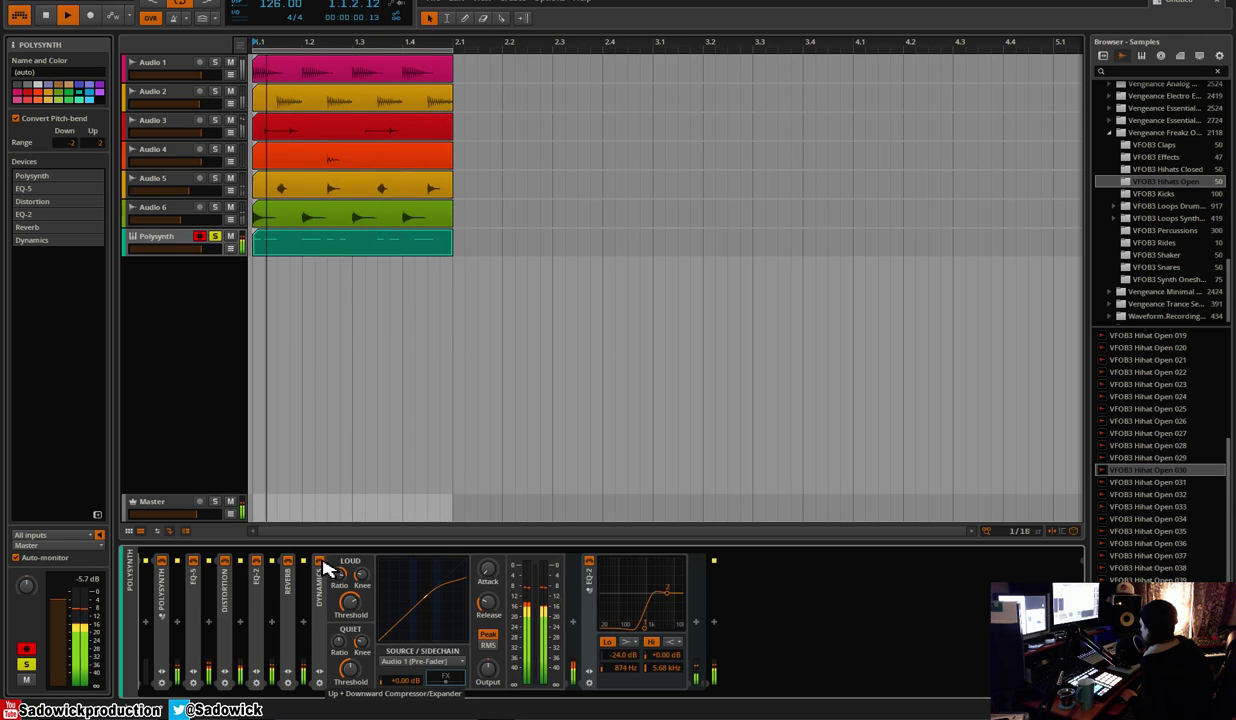
Move the sidechain EQ-2's low band to about 597 Hz, raise the Dynamics Loud ratio further and set its threshold to about -18.6 dB
left_click_drag(350, 601, 350, 608)
left_click_drag(488, 603, 488, 588)
left_click_drag(646, 628, 640, 628)
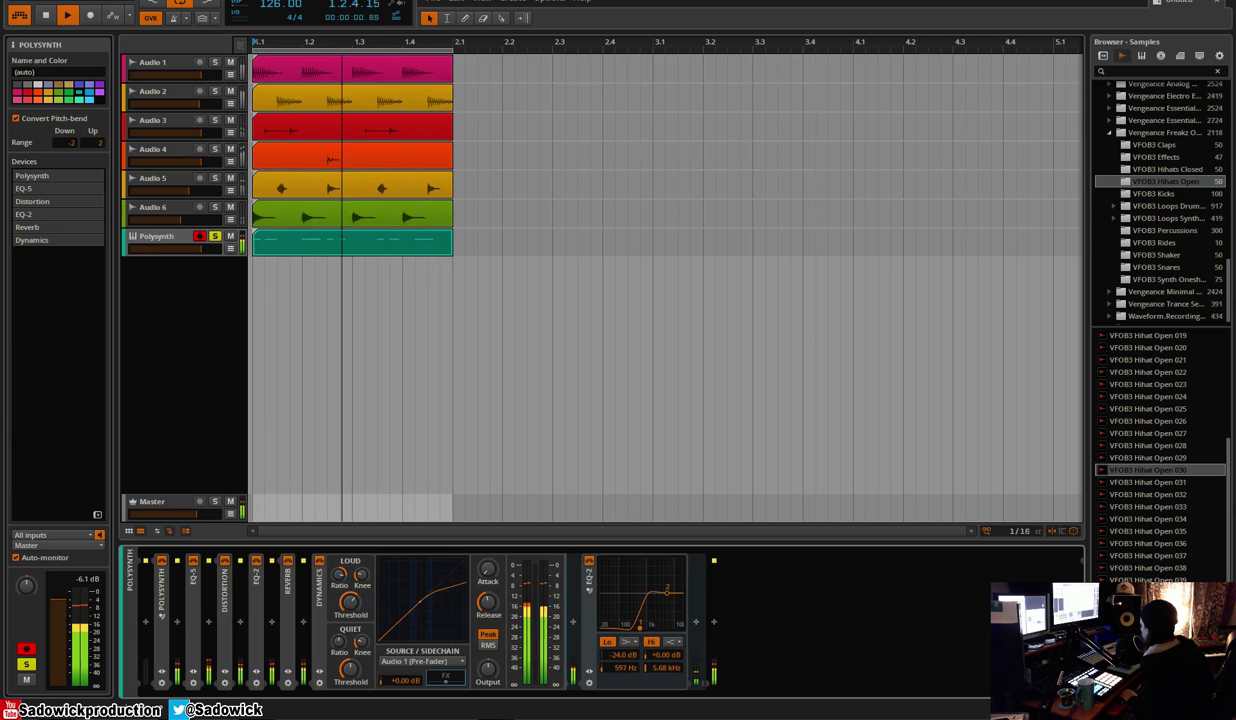
left_click_drag(341, 577, 341, 538)
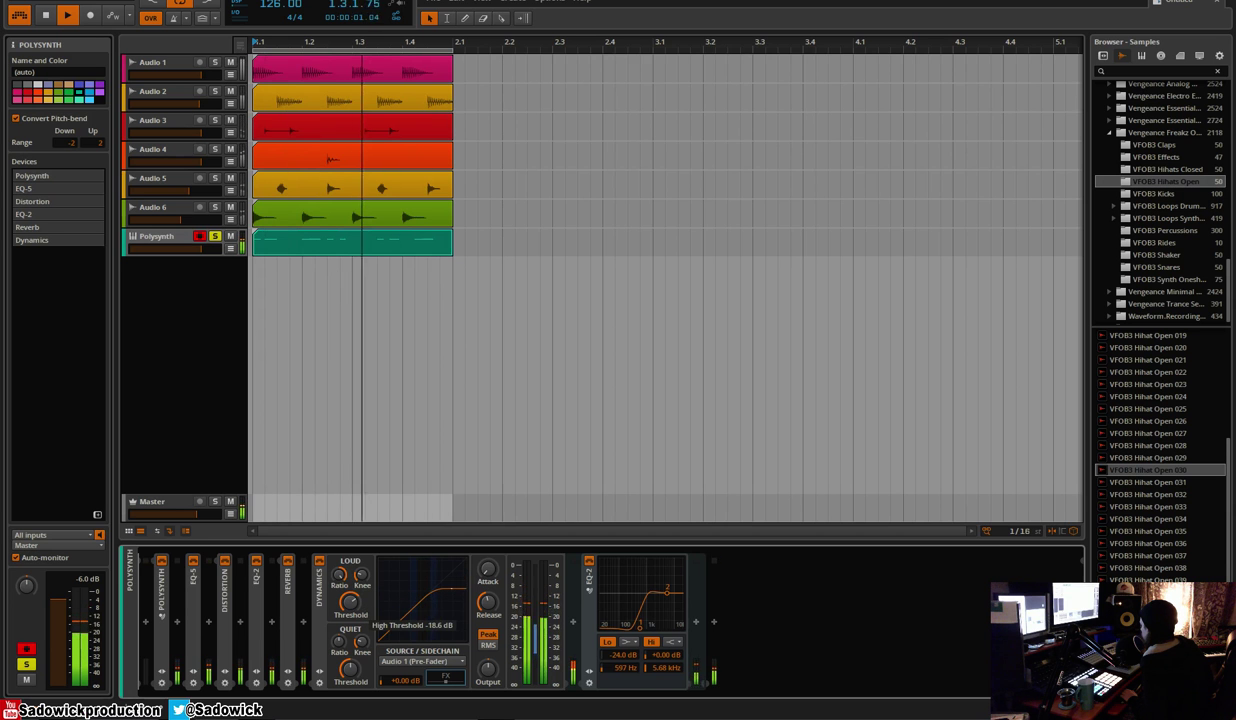
Unsolo the Polysynth track, play it within the full loop and collapse the Dynamics device
left_click(324, 588)
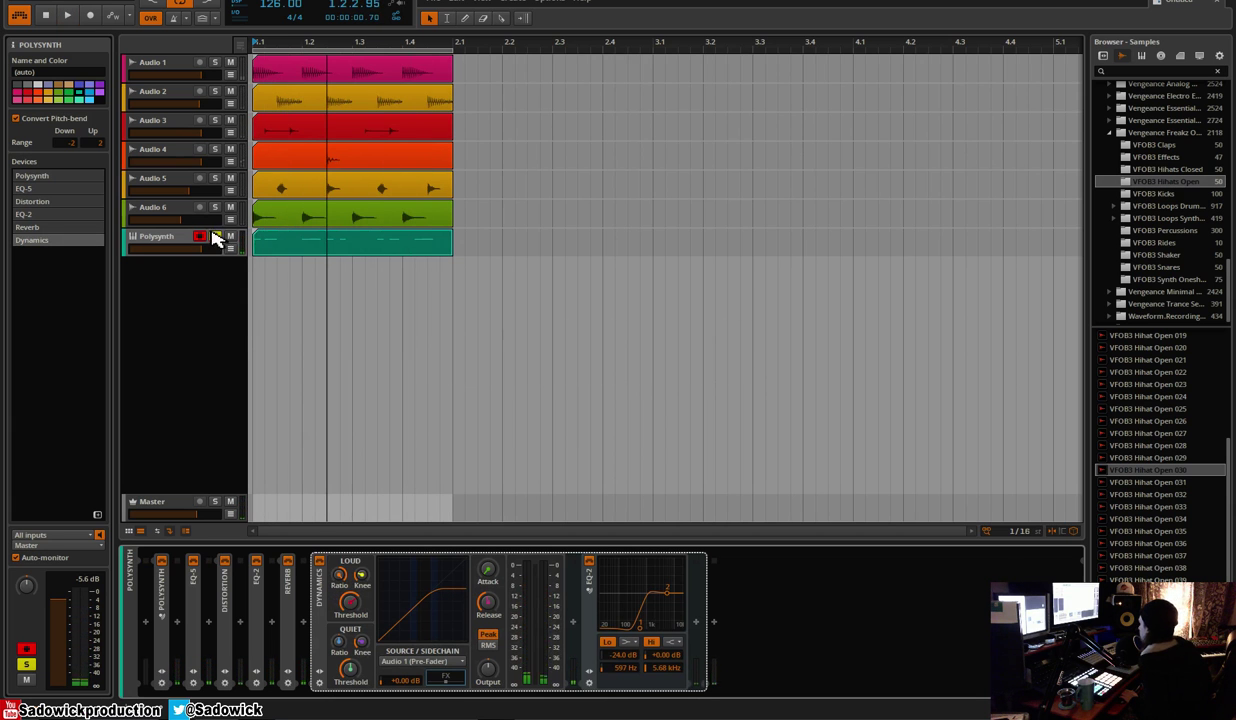
key("space")
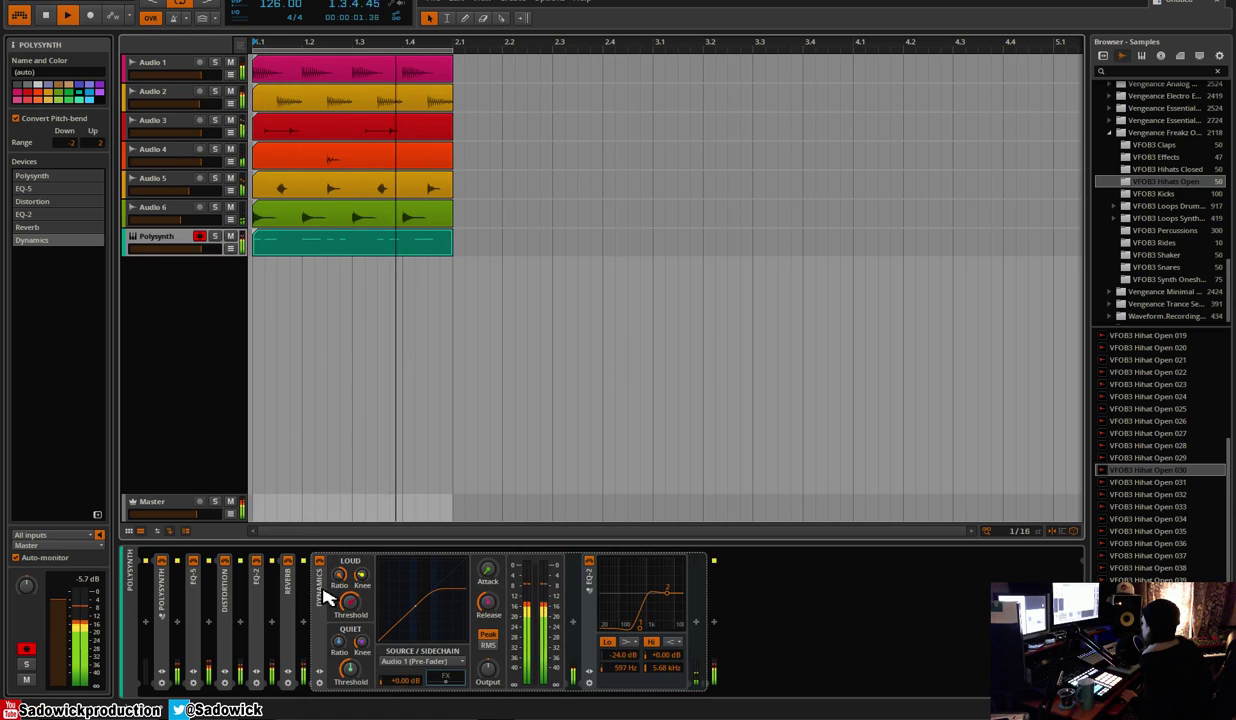
left_click(320, 591)
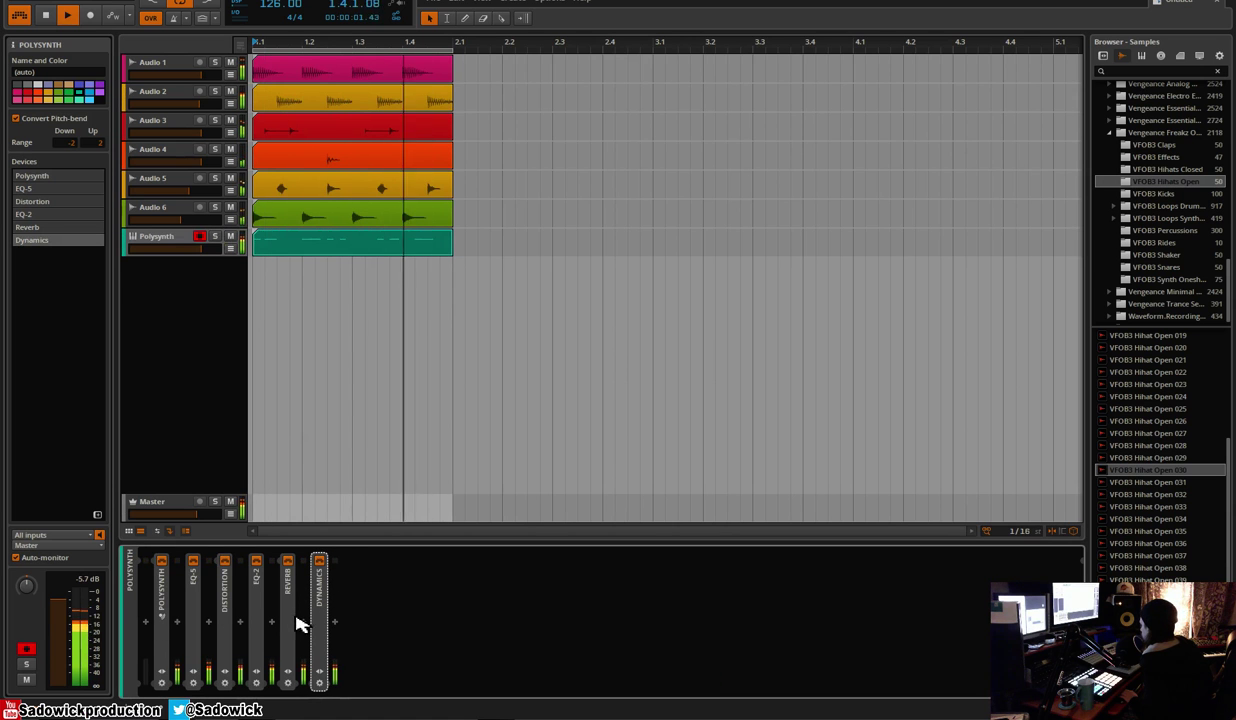
Insert a Compressor between the Reverb and Dynamics, toggle its makeup gain on, adjust the ratio, set the attack to 2.84 ms and collapse it
left_click(304, 623)
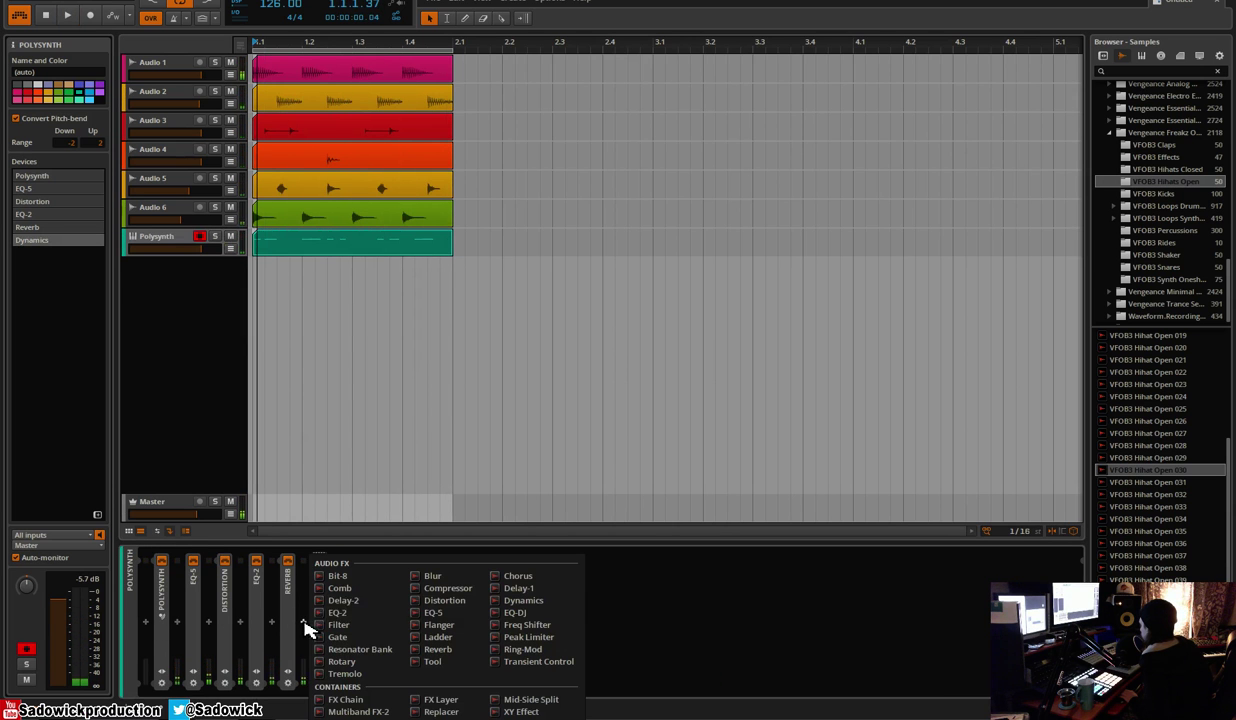
left_click(447, 589)
left_click(390, 681)
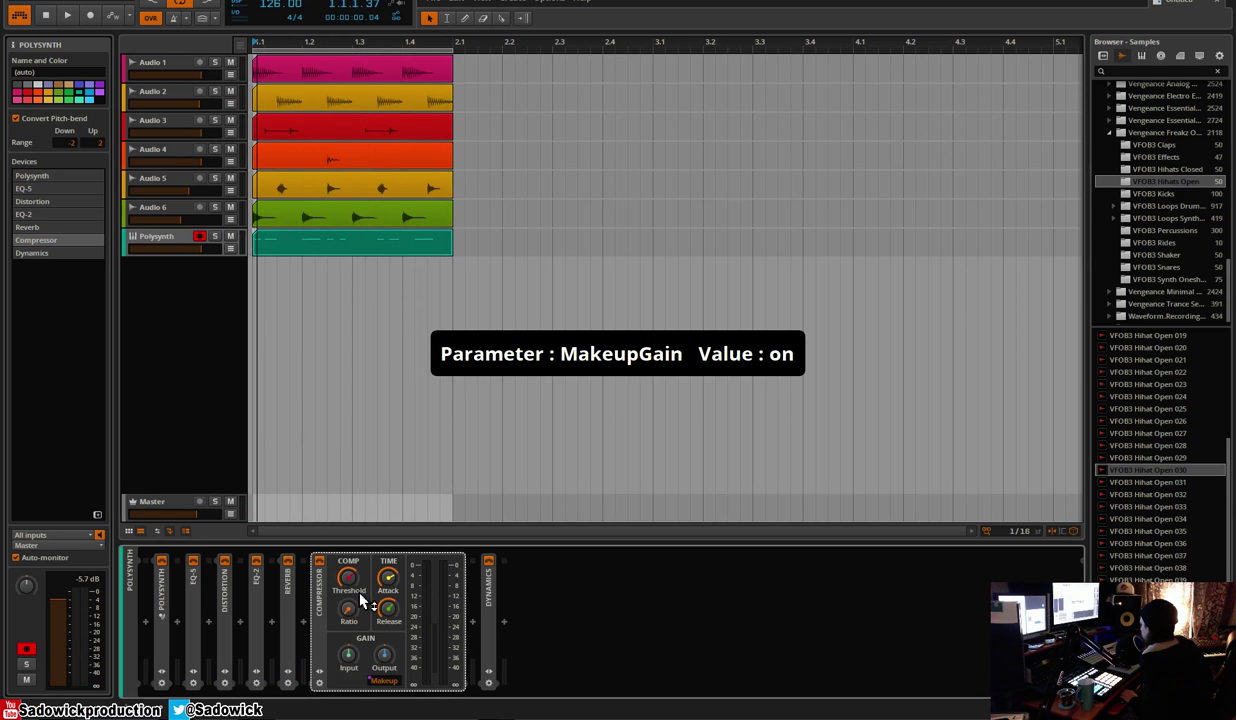
left_click_drag(349, 611, 388, 584)
key("space")
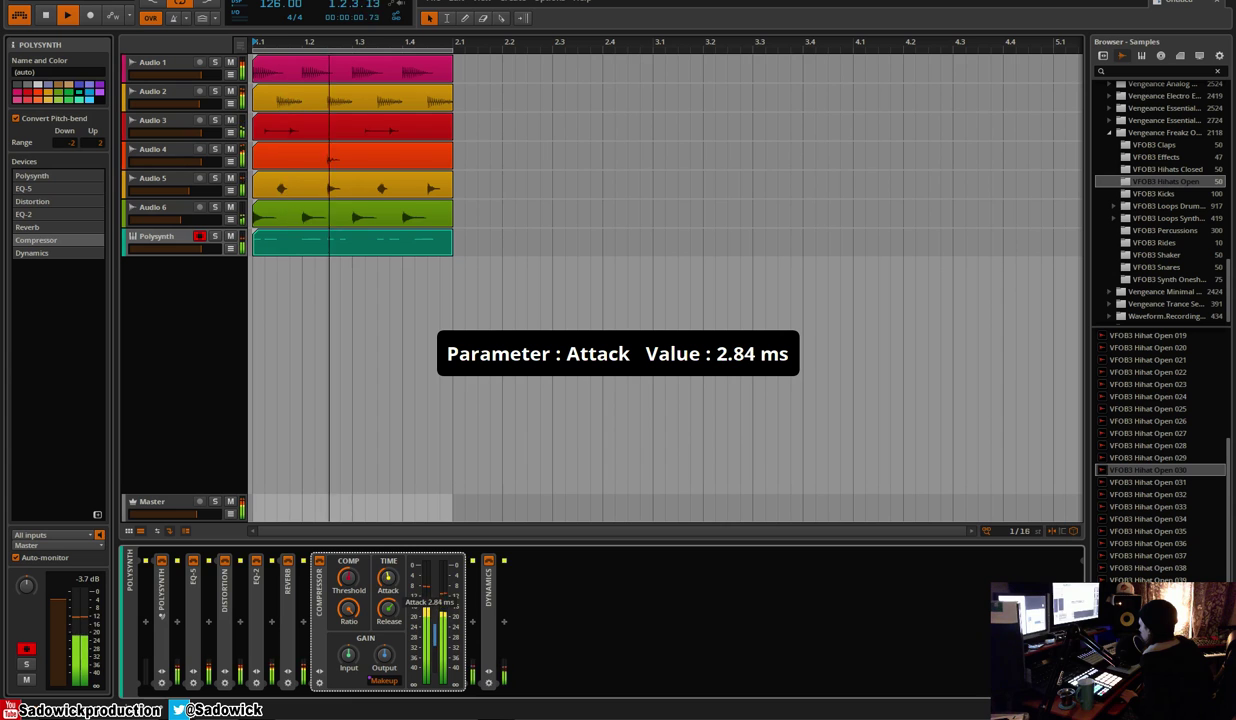
left_click(320, 588)
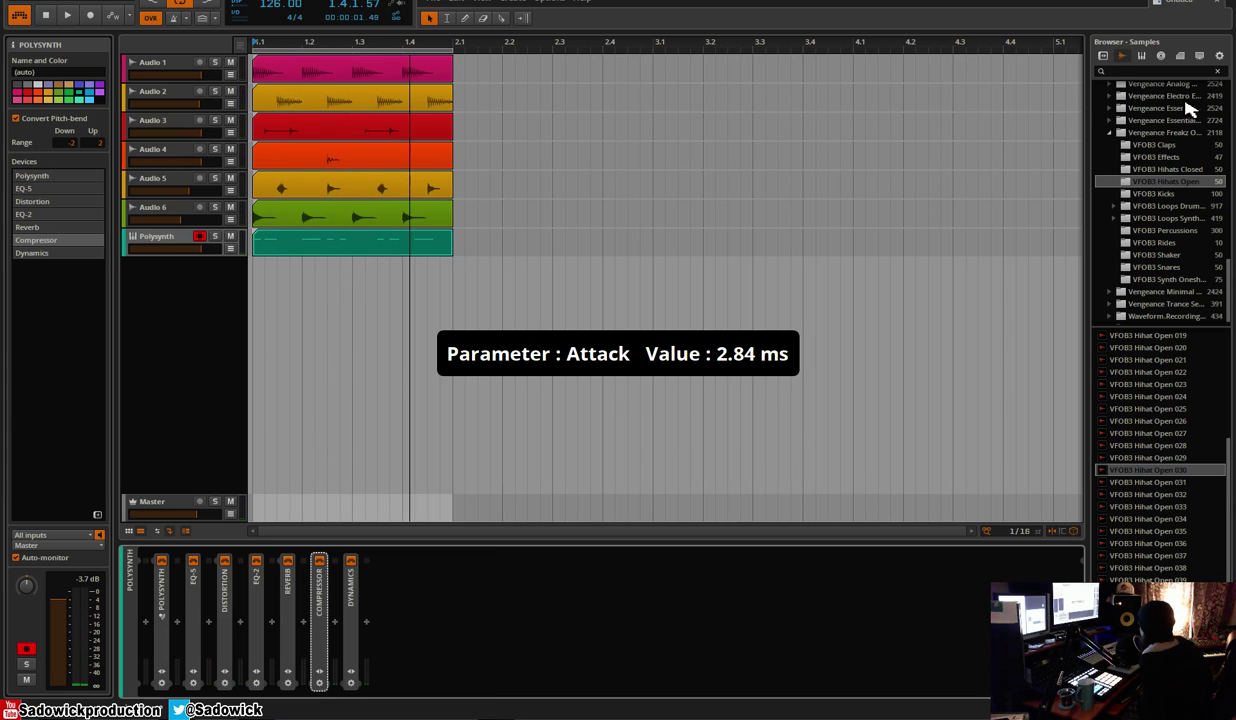
Add FabFilter Saturn from the device library between the Compressor and Dynamics on the Polysynth track
left_click(1103, 56)
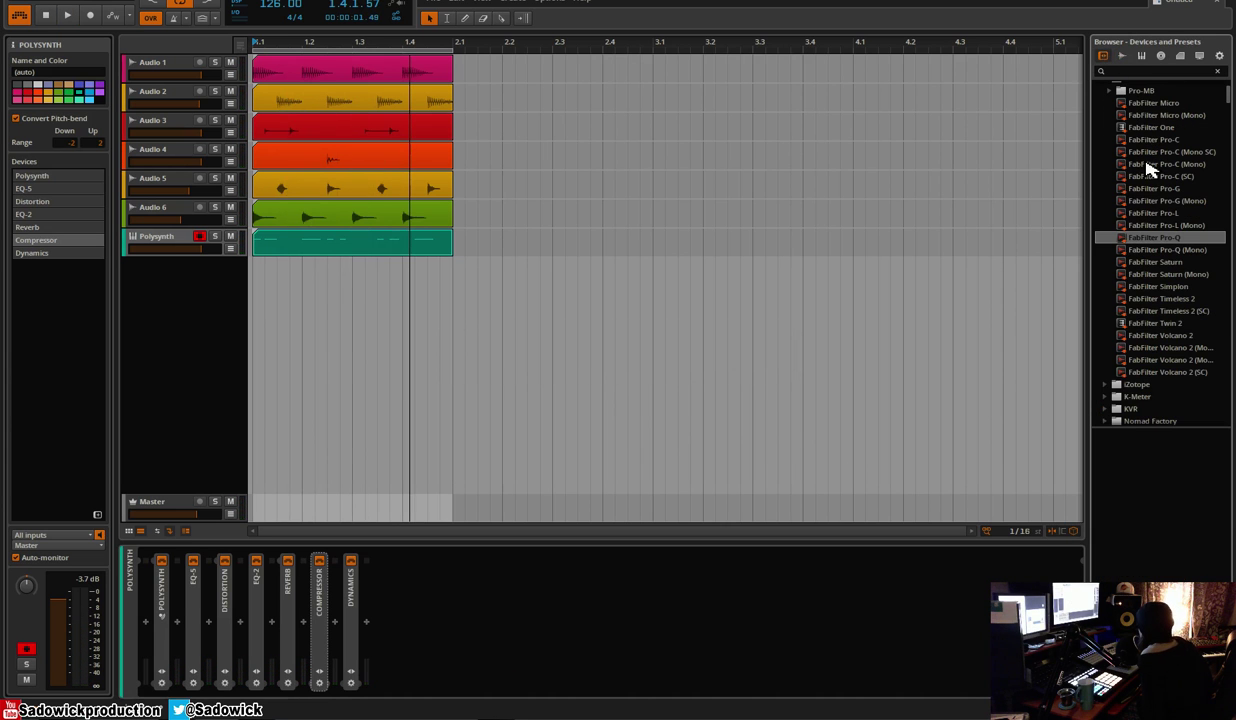
left_click_drag(1160, 264, 698, 613)
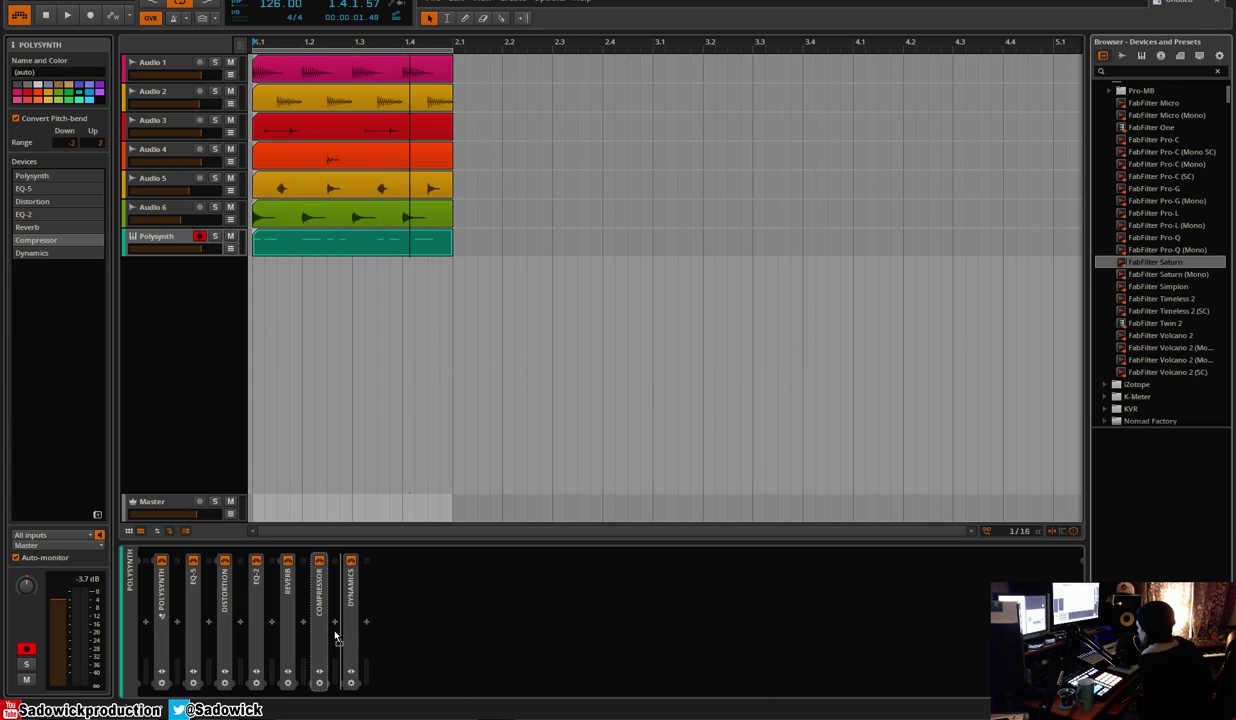
left_click_drag(336, 637, 350, 628)
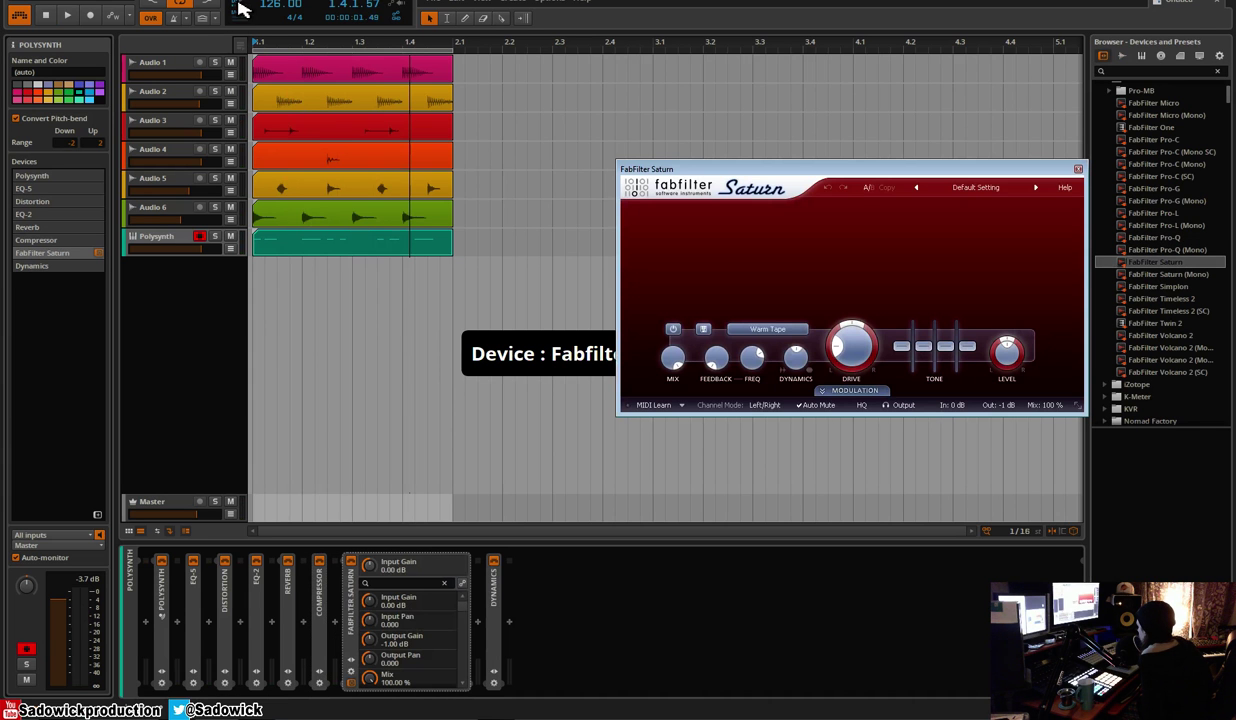
left_click_drag(842, 171, 690, 291)
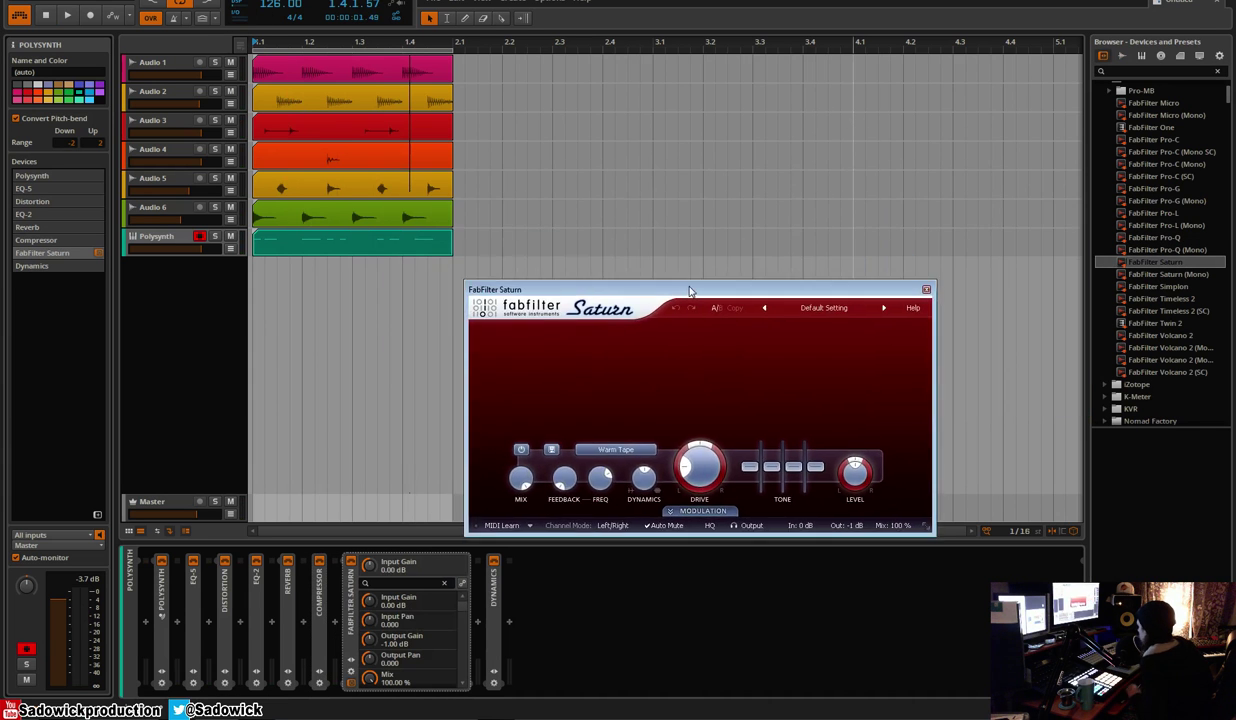
Split Saturn's spectrum into four bands and set the band 1 level to about +3.45 dB
left_click(587, 331)
left_click(697, 331)
left_click(782, 331)
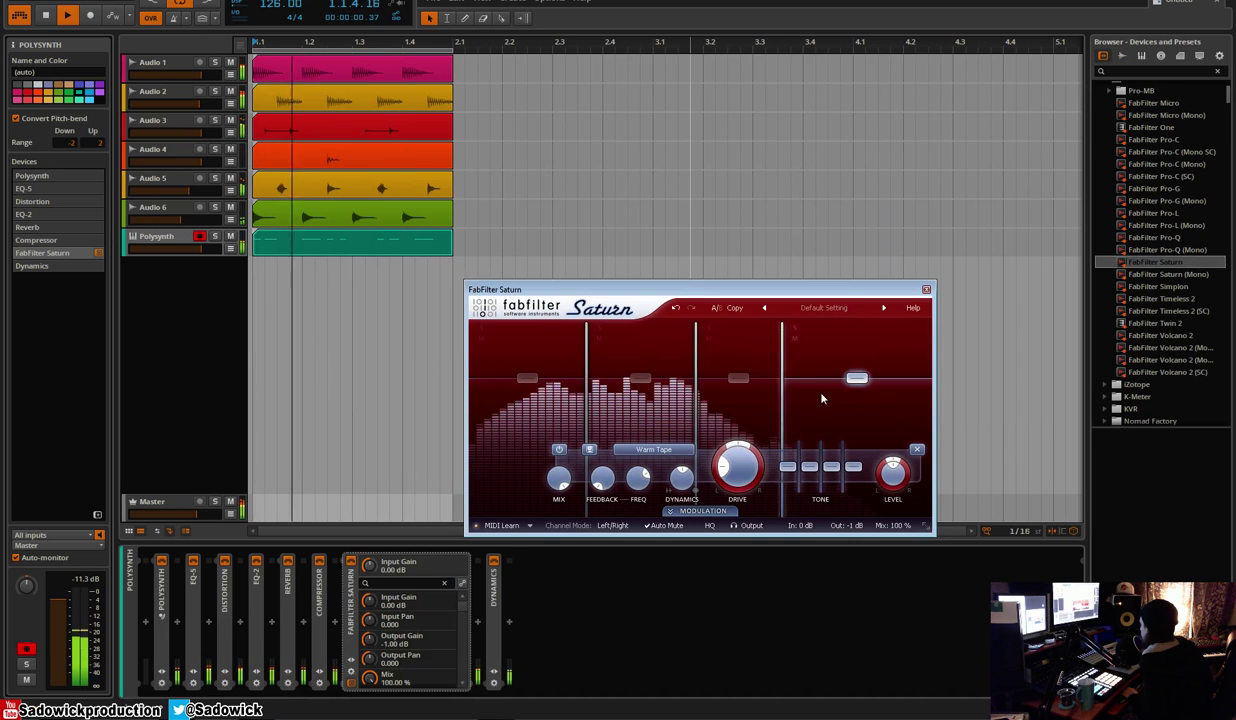
left_click_drag(527, 378, 527, 373)
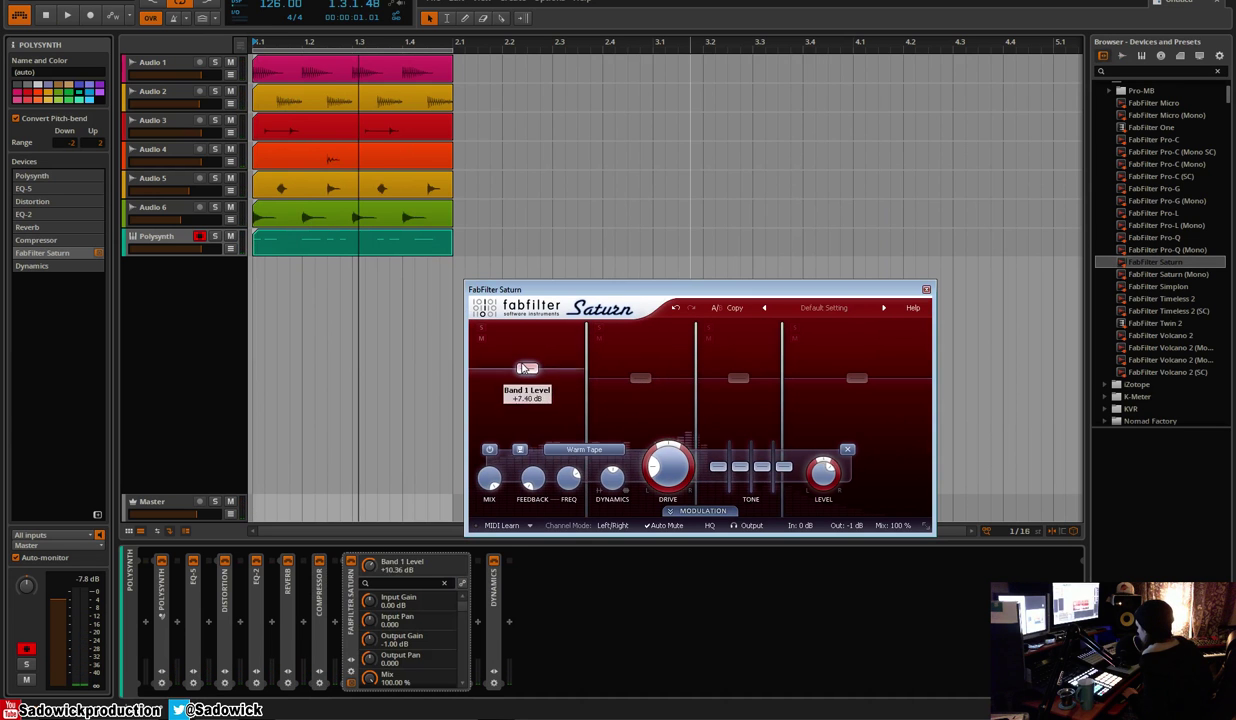
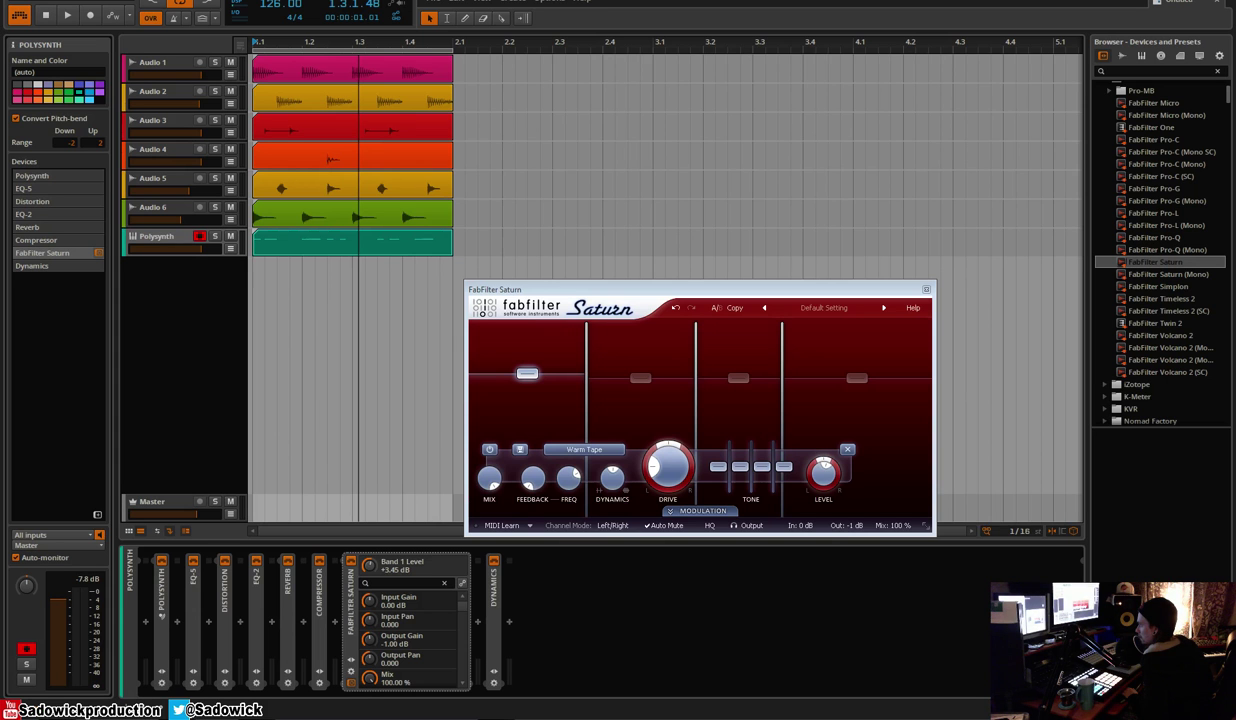
Solo Polysynth during playback, widen Saturn's band 4 downward and set its drive to 39.38 %, dynamics to 1.000 and level to +10.36 dB
left_click_drag(757, 288, 720, 294)
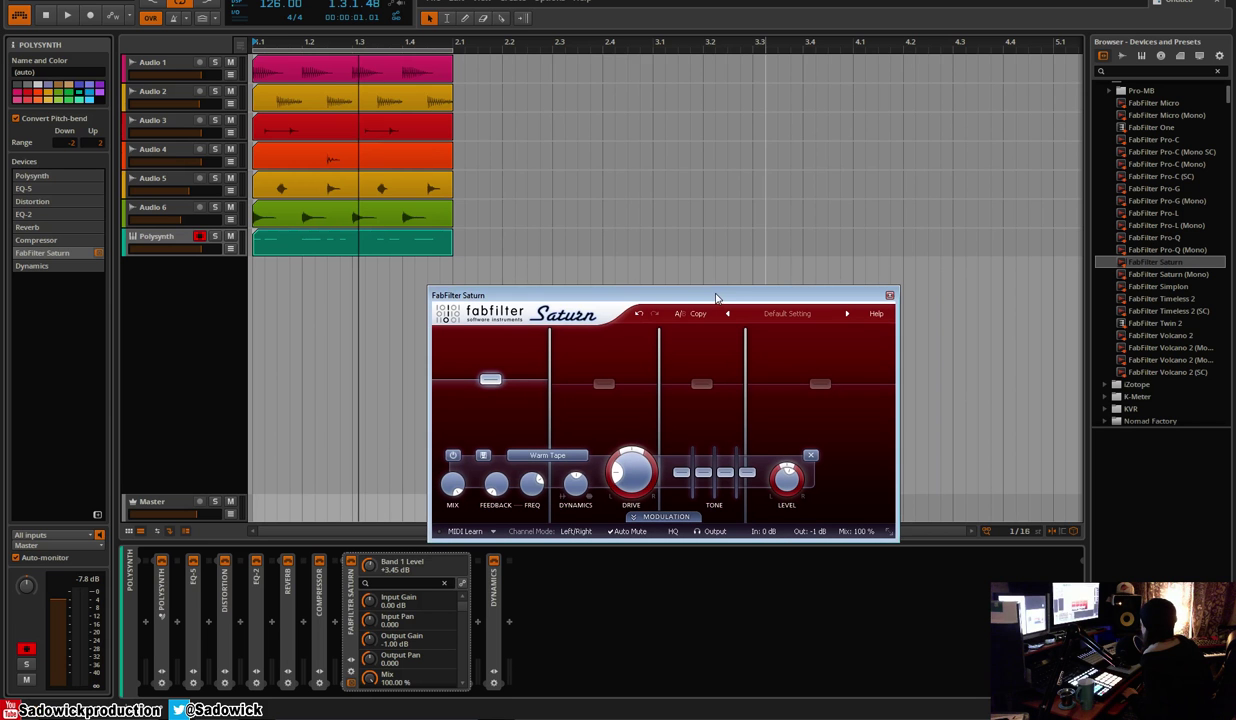
key("space")
left_click(214, 236)
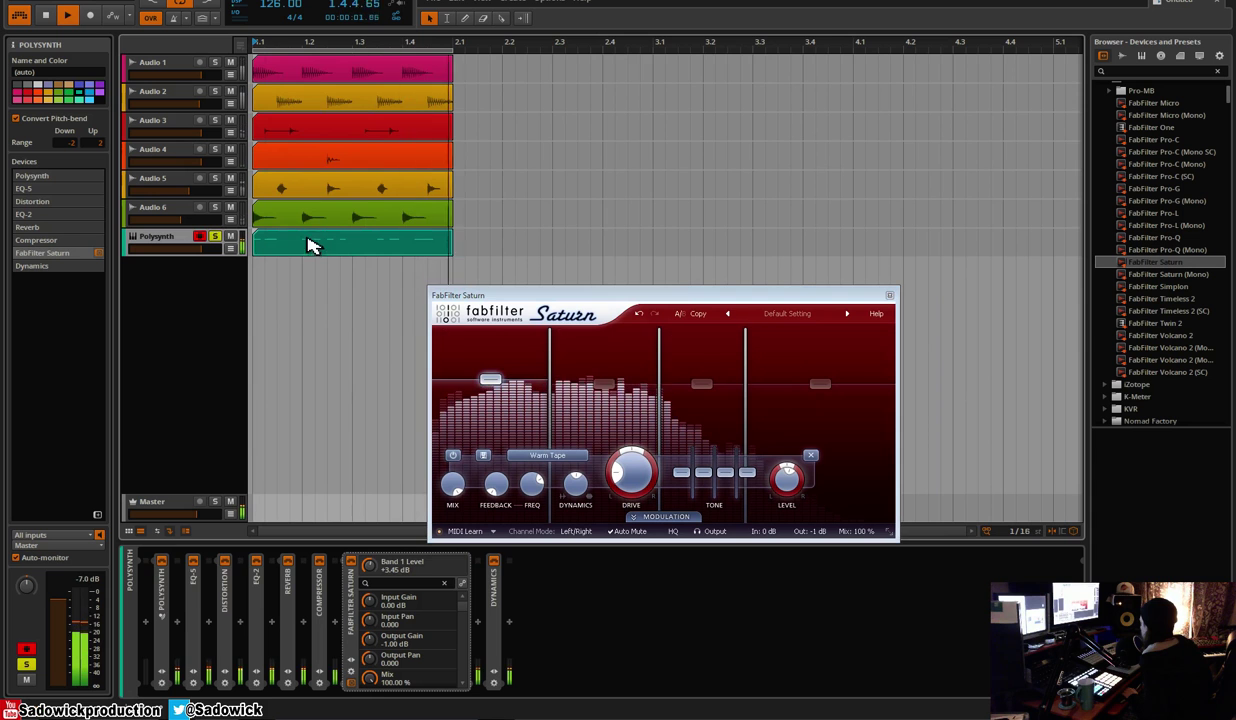
left_click_drag(820, 383, 728, 362)
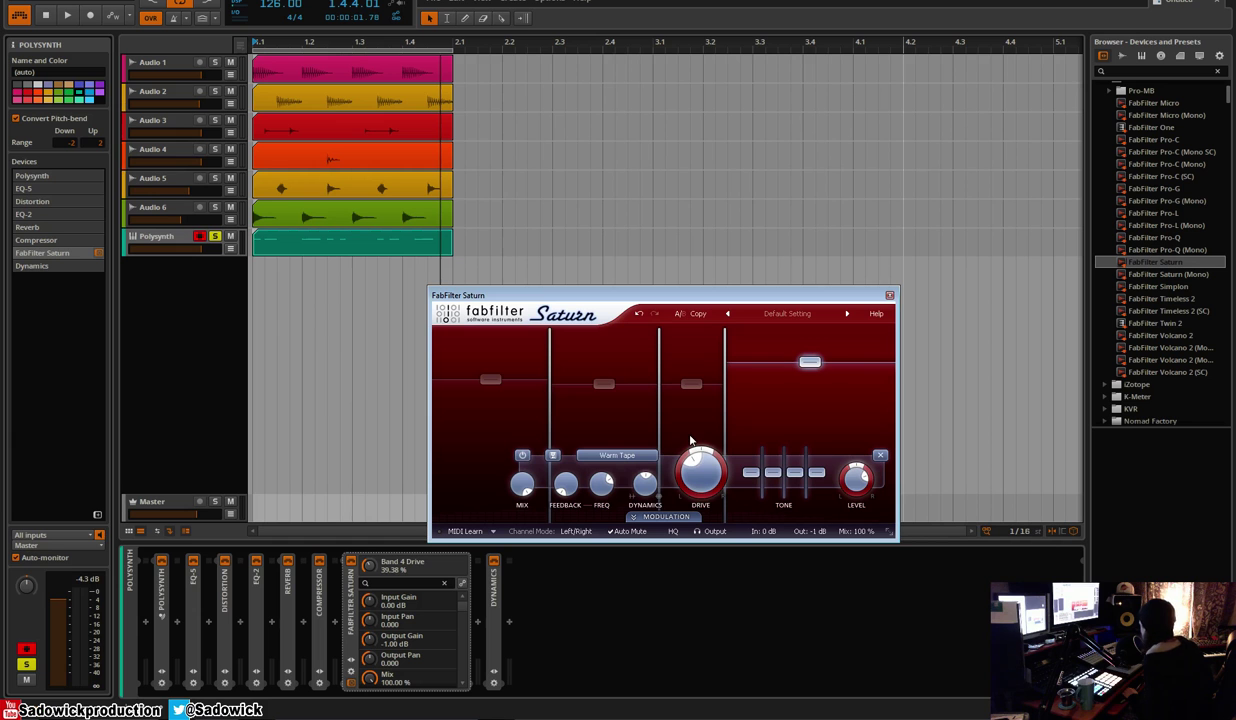
left_click_drag(645, 481, 660, 321)
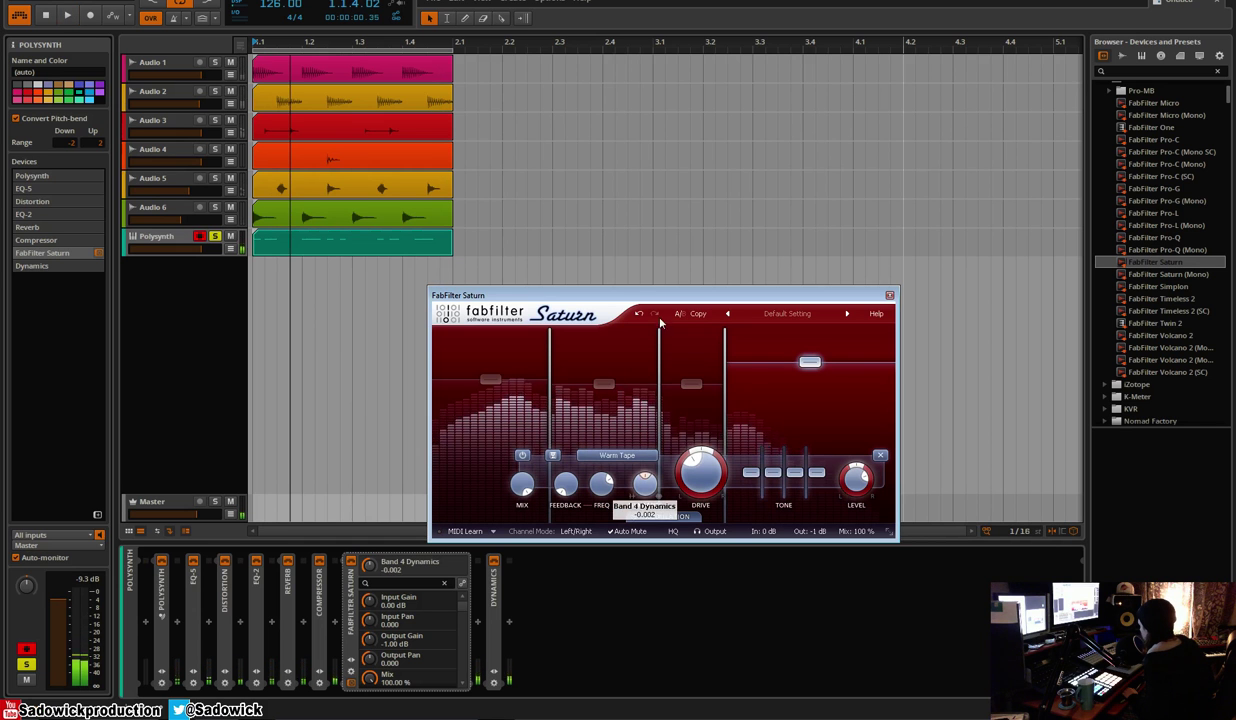
left_click_drag(667, 573, 667, 575)
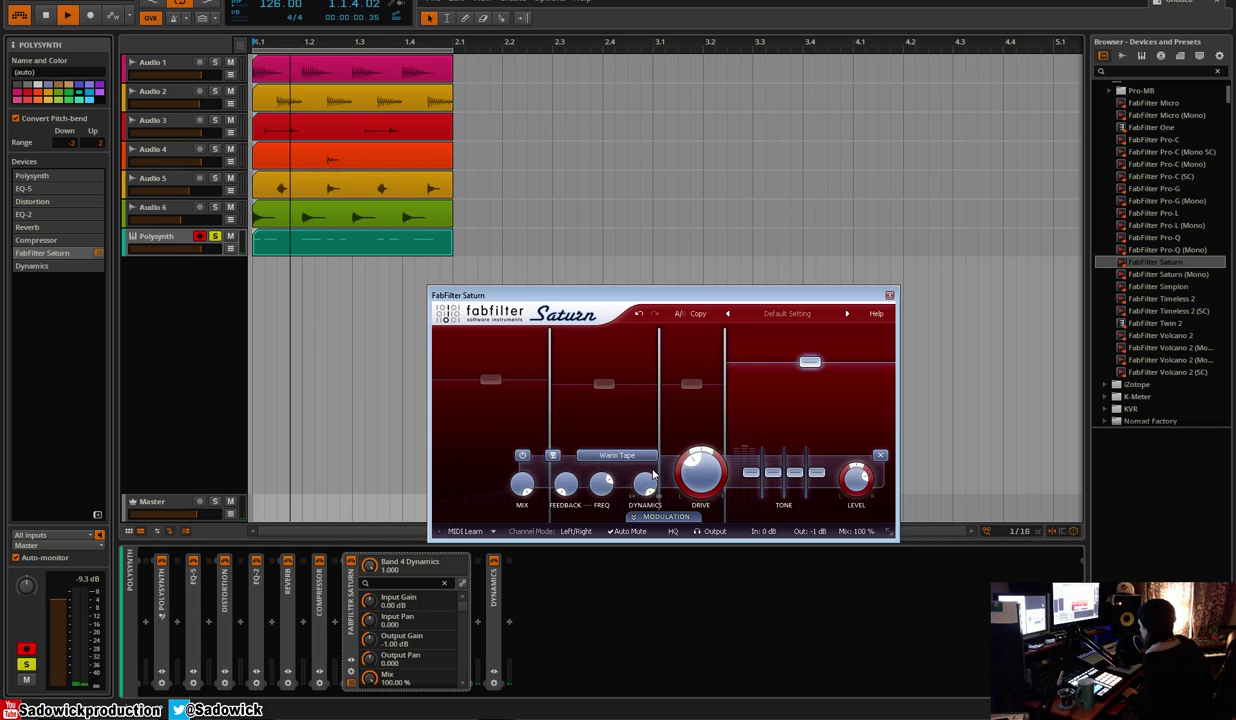
left_click_drag(810, 362, 810, 370)
Solo Audio 1 and Audio 2 alongside Polysynth, lower Saturn's band 4 level and set the band 2 level to +0.99 dB
left_click(217, 235)
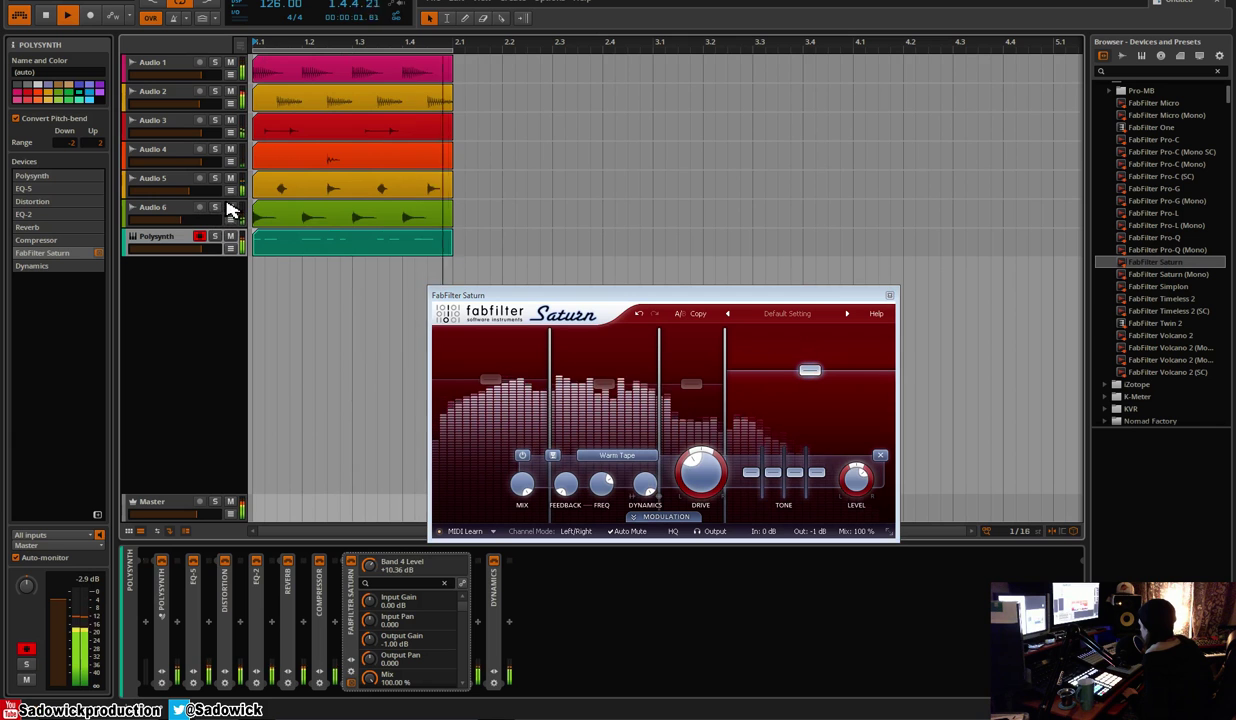
left_click(216, 236)
left_click(215, 62)
left_click(215, 91)
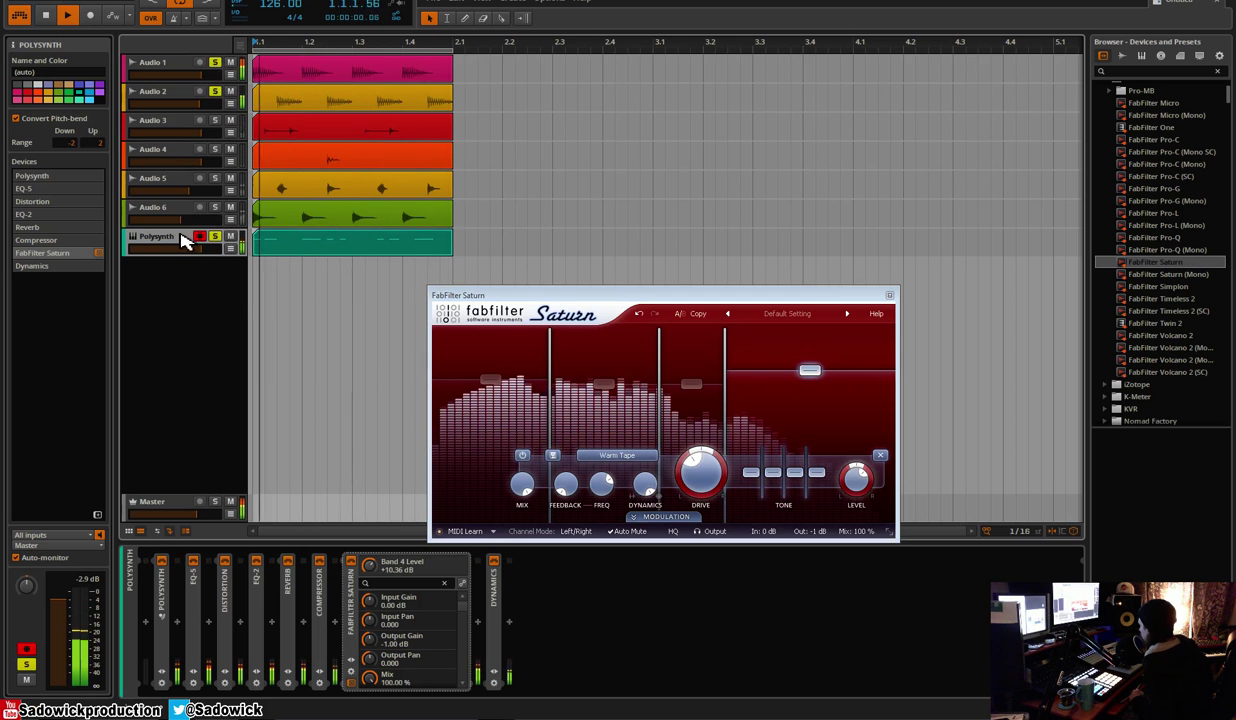
left_click_drag(810, 370, 810, 377)
left_click_drag(606, 381, 604, 382)
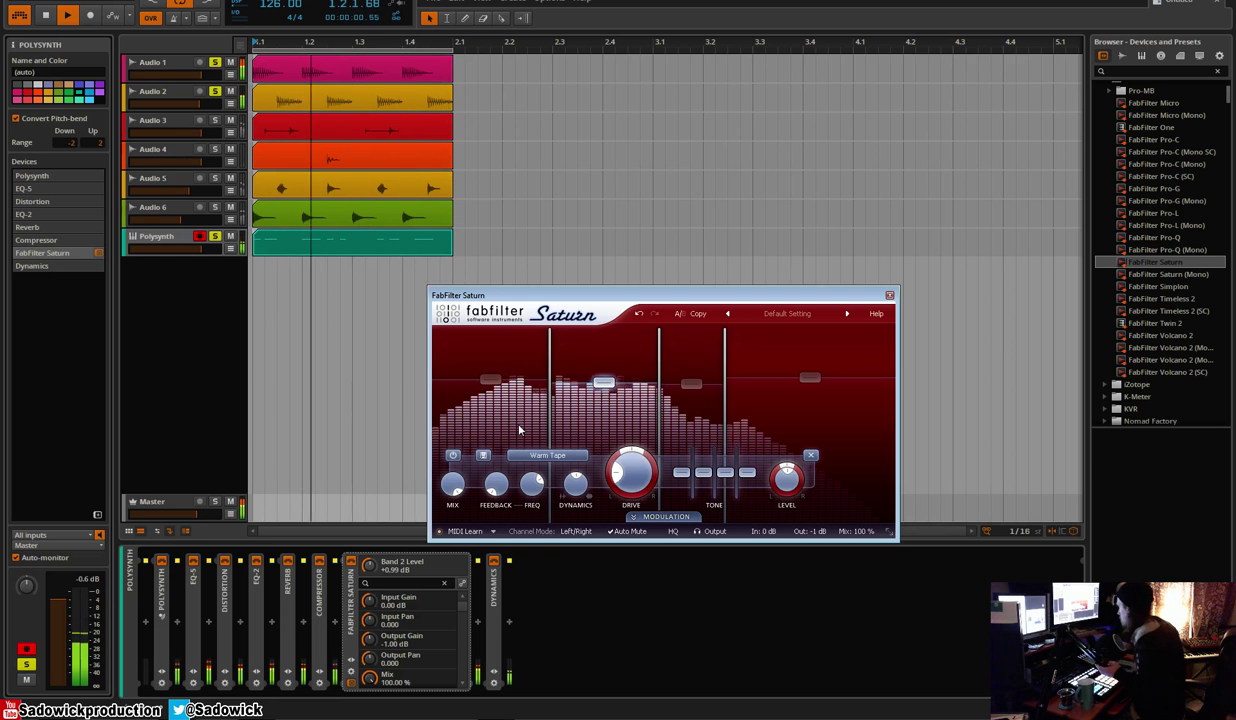
Change the Reverb's early reflections from Room to Hall, compare the loop with the Reverb bypassed and active, and collapse the device
left_click(290, 568)
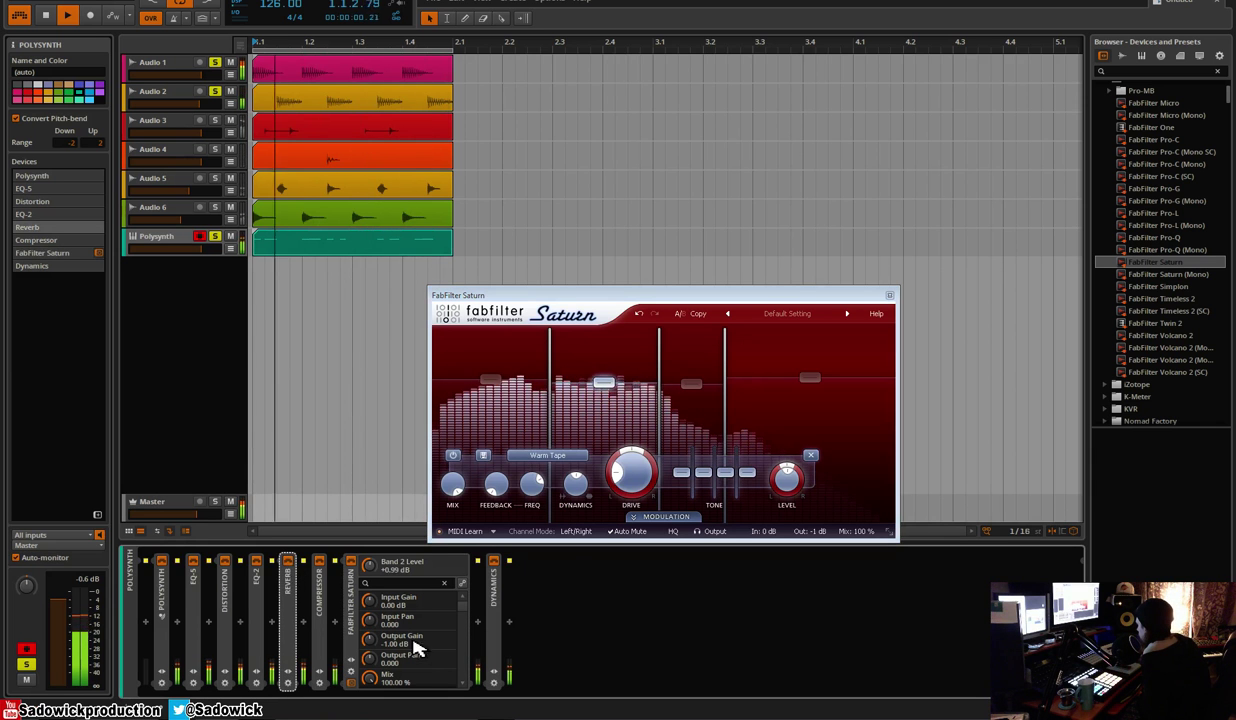
double_click(295, 582)
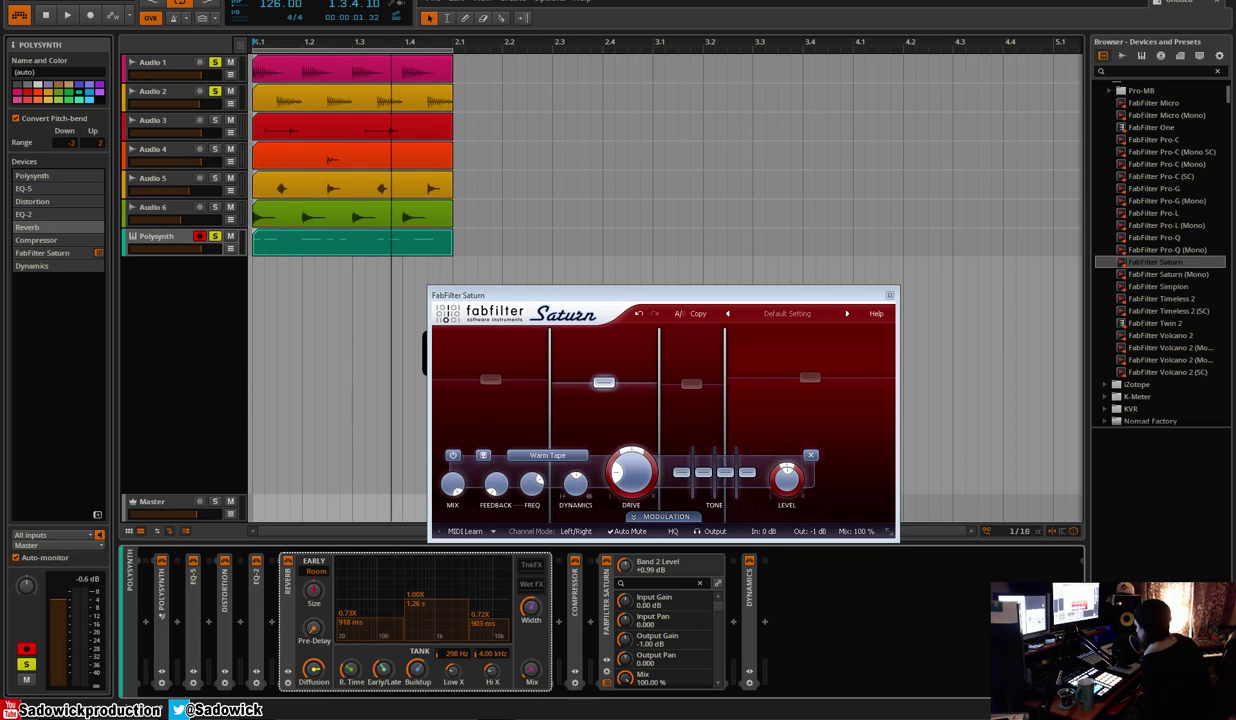
key("space")
left_click(310, 572)
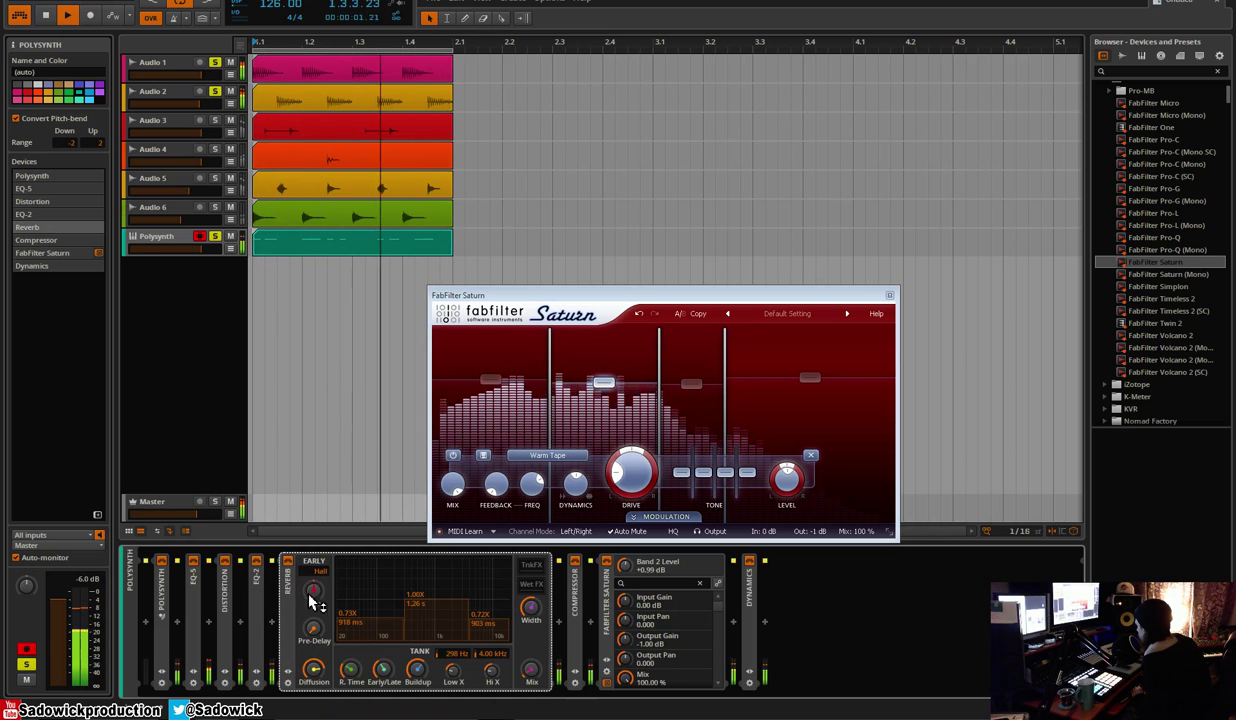
left_click(289, 562)
left_click(290, 563)
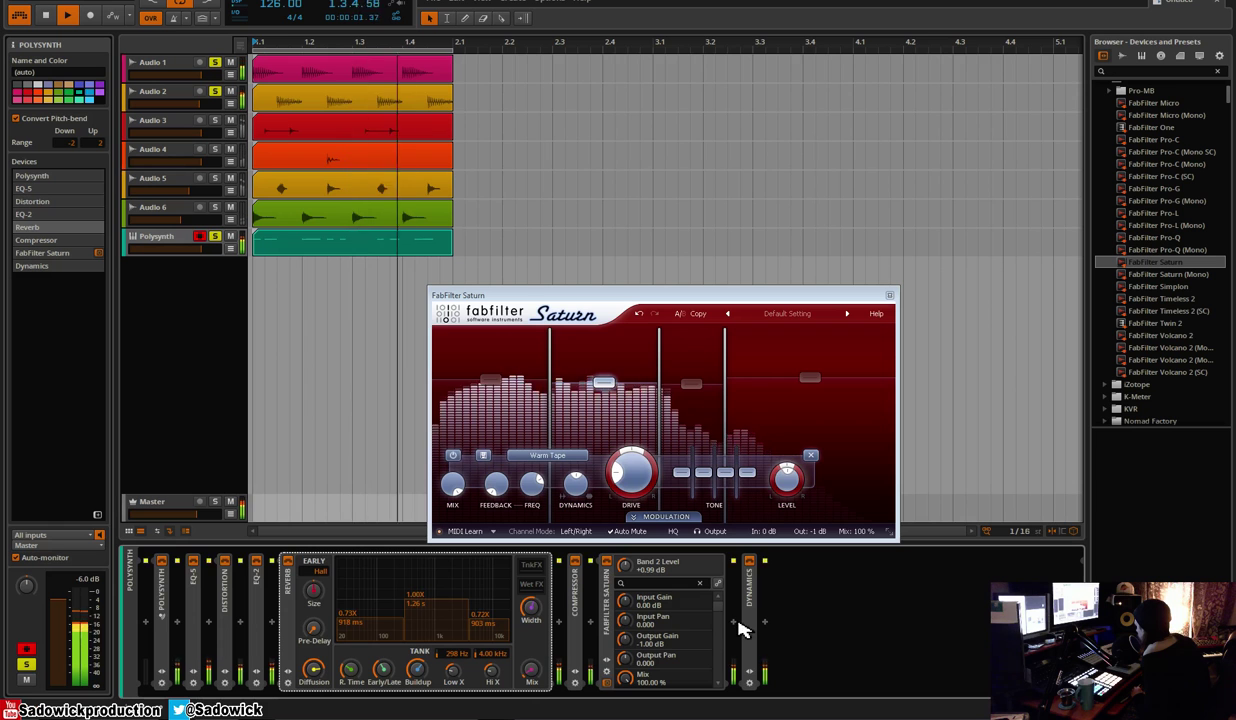
left_click(290, 588)
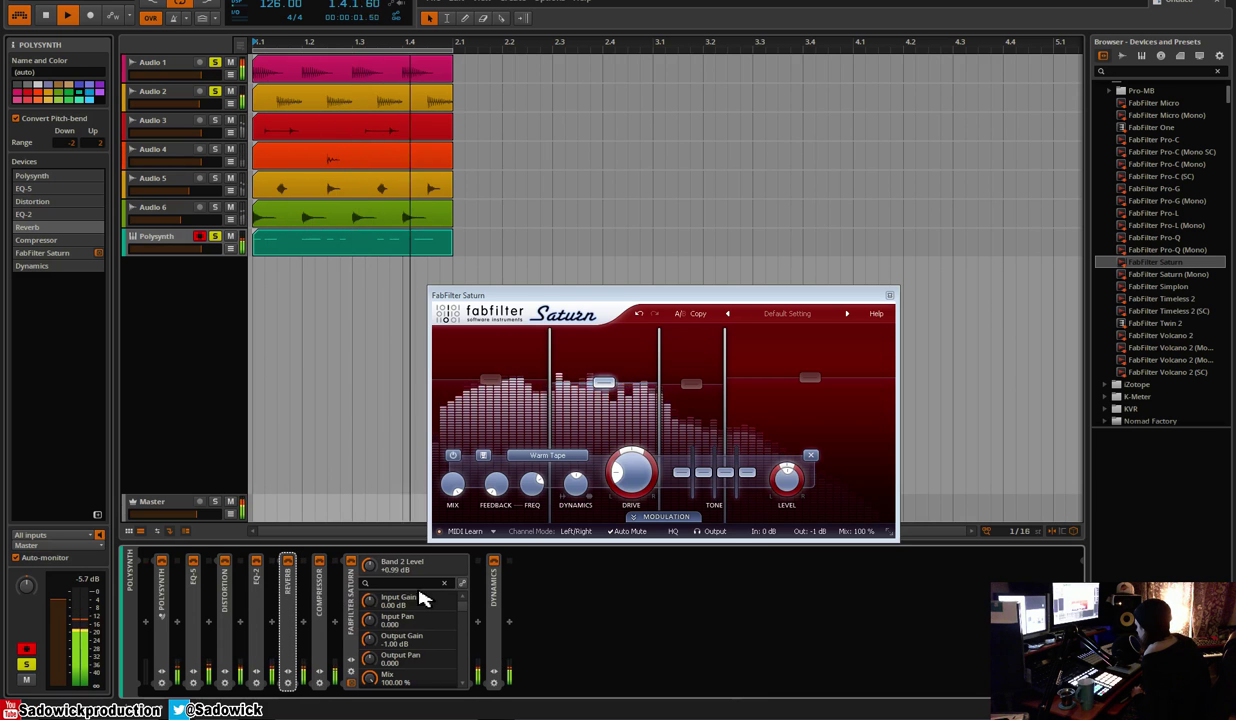
Insert an EQ-5 after Saturn, cutting band 1 by 14.0 dB at about 49.2 Hz and band 3 by 4.80 dB at about 256 Hz
left_click(350, 593)
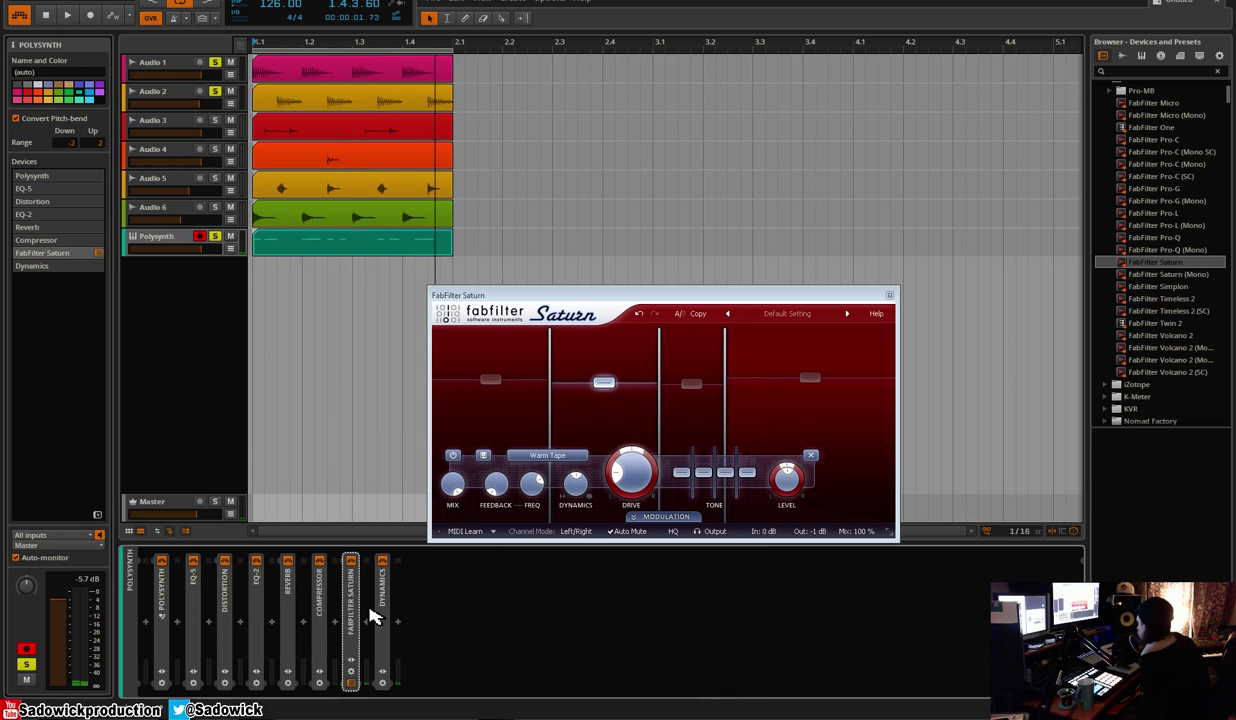
left_click(368, 621)
left_click(507, 613)
key("space")
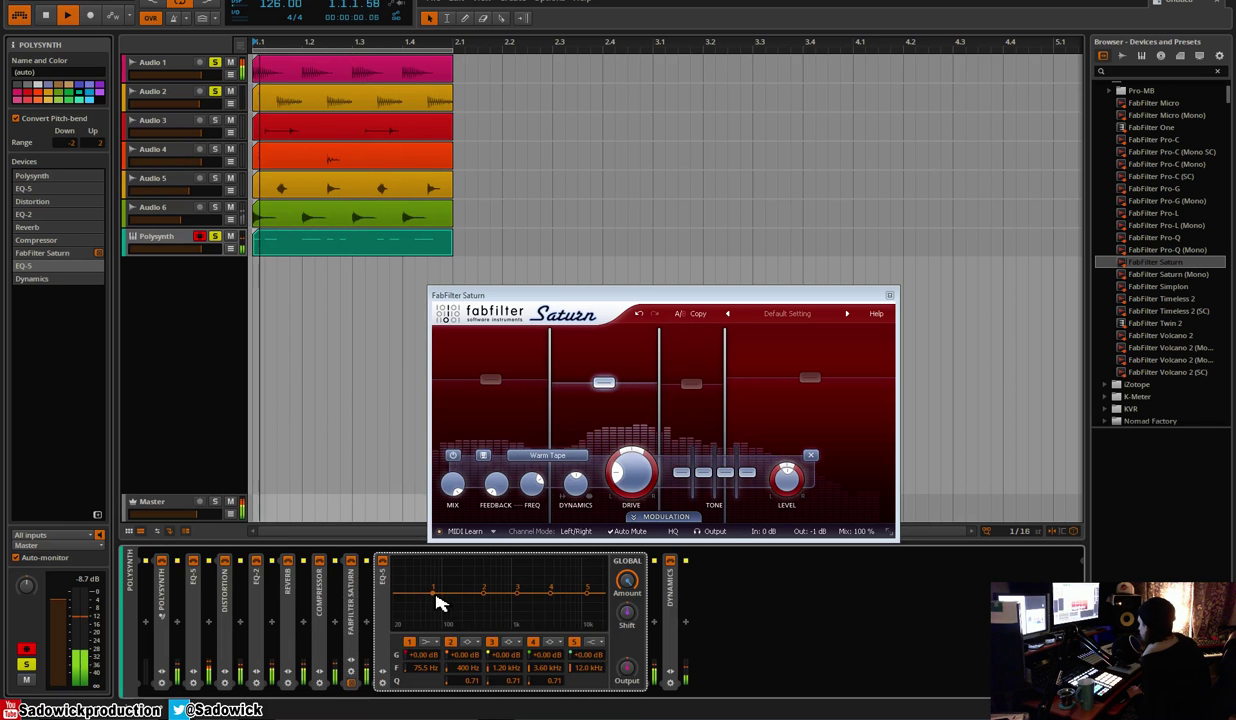
left_click_drag(440, 594, 531, 628)
left_click_drag(422, 625, 464, 609)
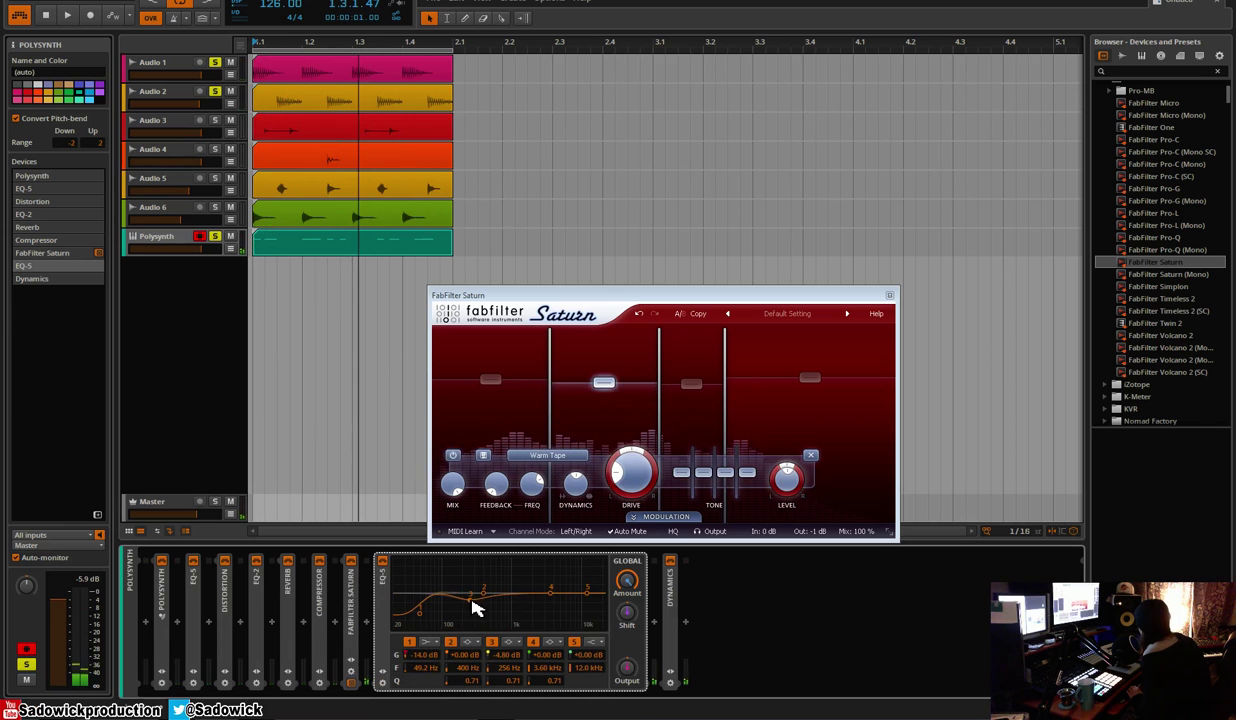
Play the soloed tracks, briefly include Audio 3 in the solo to compare, and close the FabFilter Saturn window
key("space")
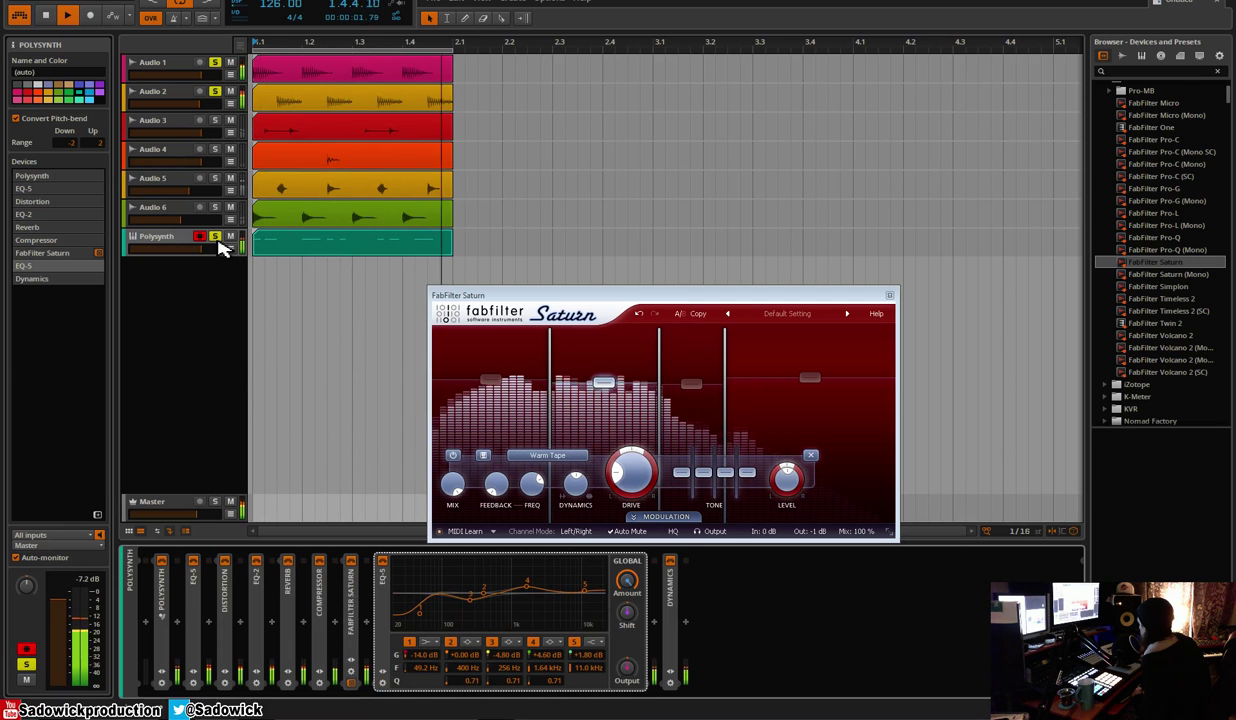
left_click(214, 120)
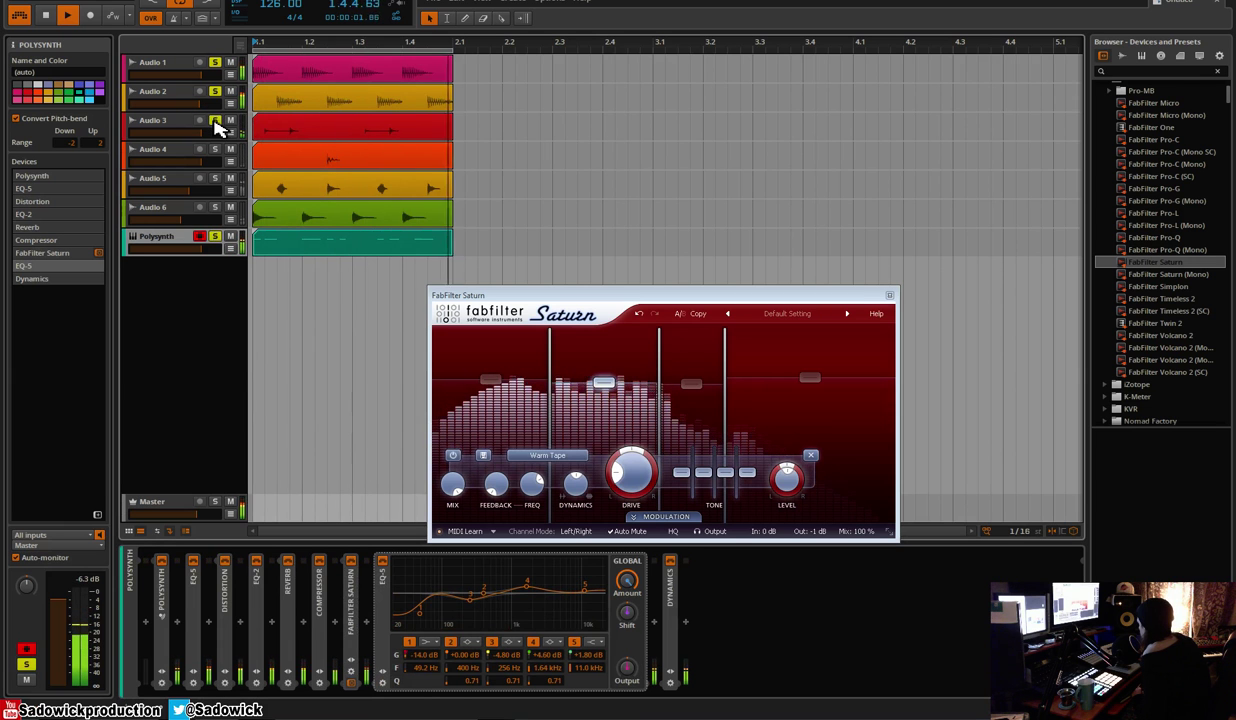
left_click(214, 120)
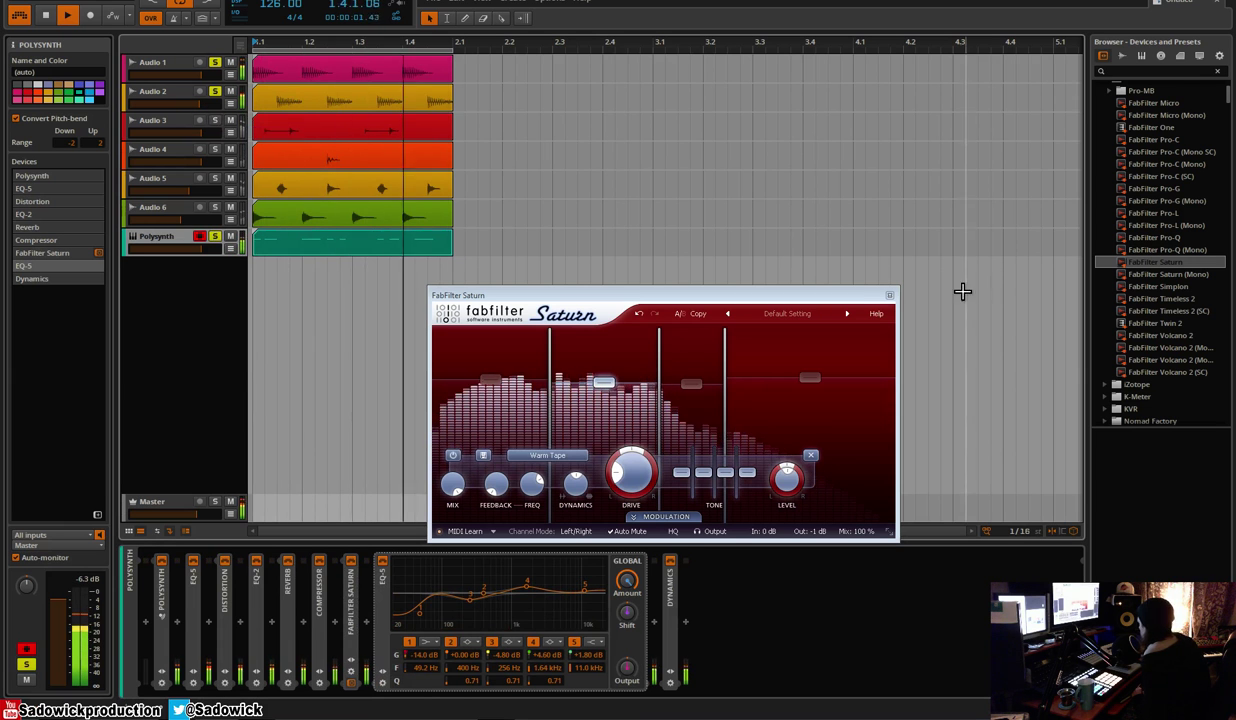
left_click(889, 296)
key("space")
Move the Polysynth clip to bar 3 and copy the Audio 1 and Audio 2 clips to the same bar
left_click(288, 249)
left_click_drag(288, 249, 680, 241)
left_click(448, 219)
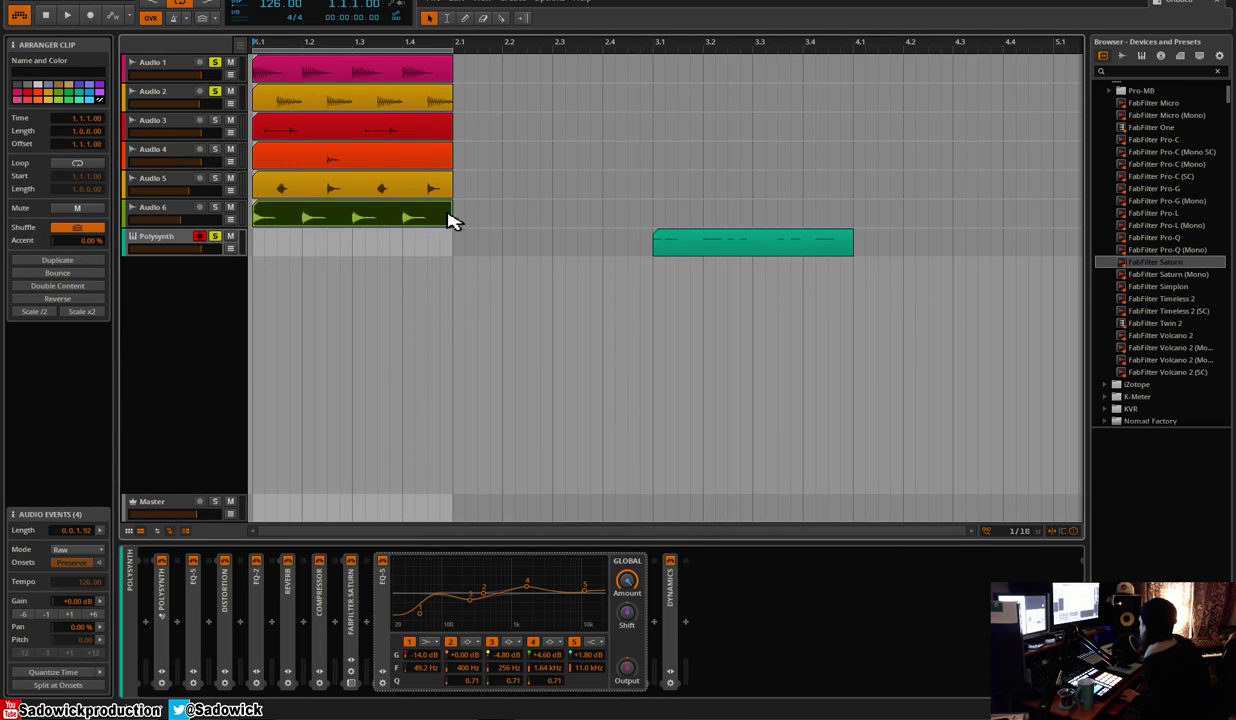
left_click(373, 70, "shift")
left_click(375, 71)
left_click(361, 97, "shift")
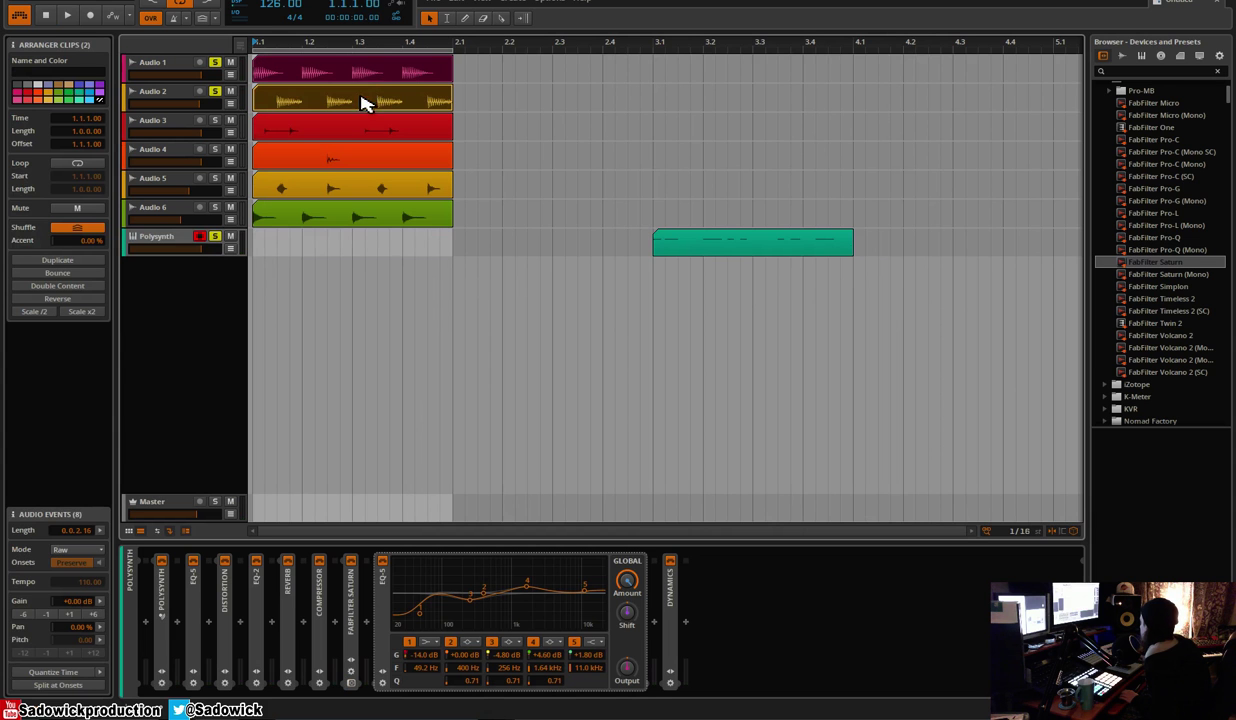
left_click(669, 70)
key("ctrl+v")
Shift the one-bar loop region to bar 3 and set playback to start from 3.1
key("space")
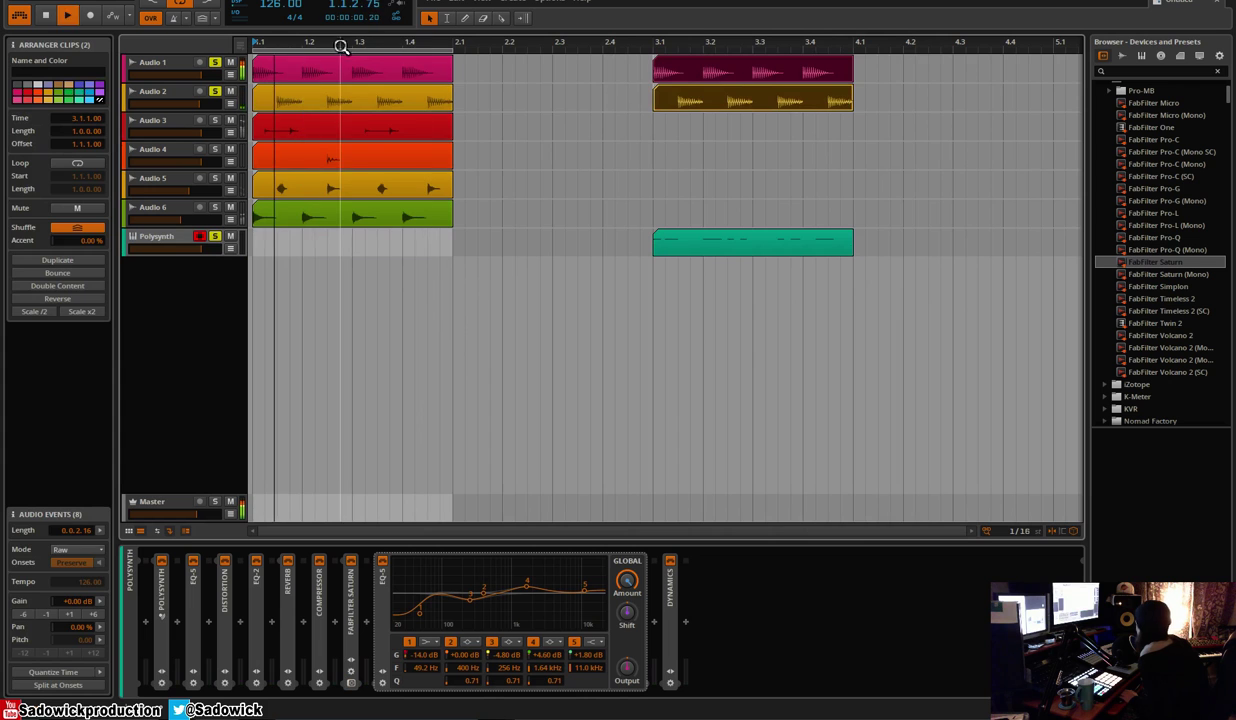
left_click_drag(337, 50, 738, 54)
key("space")
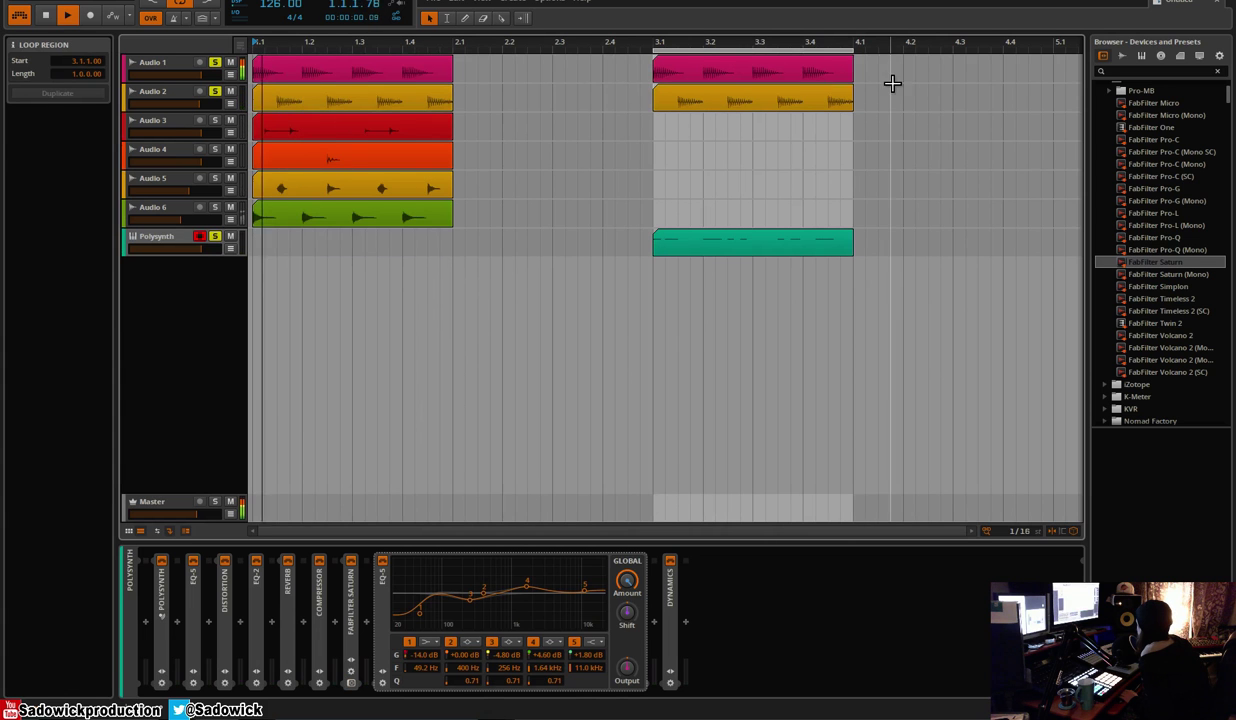
left_click(654, 43)
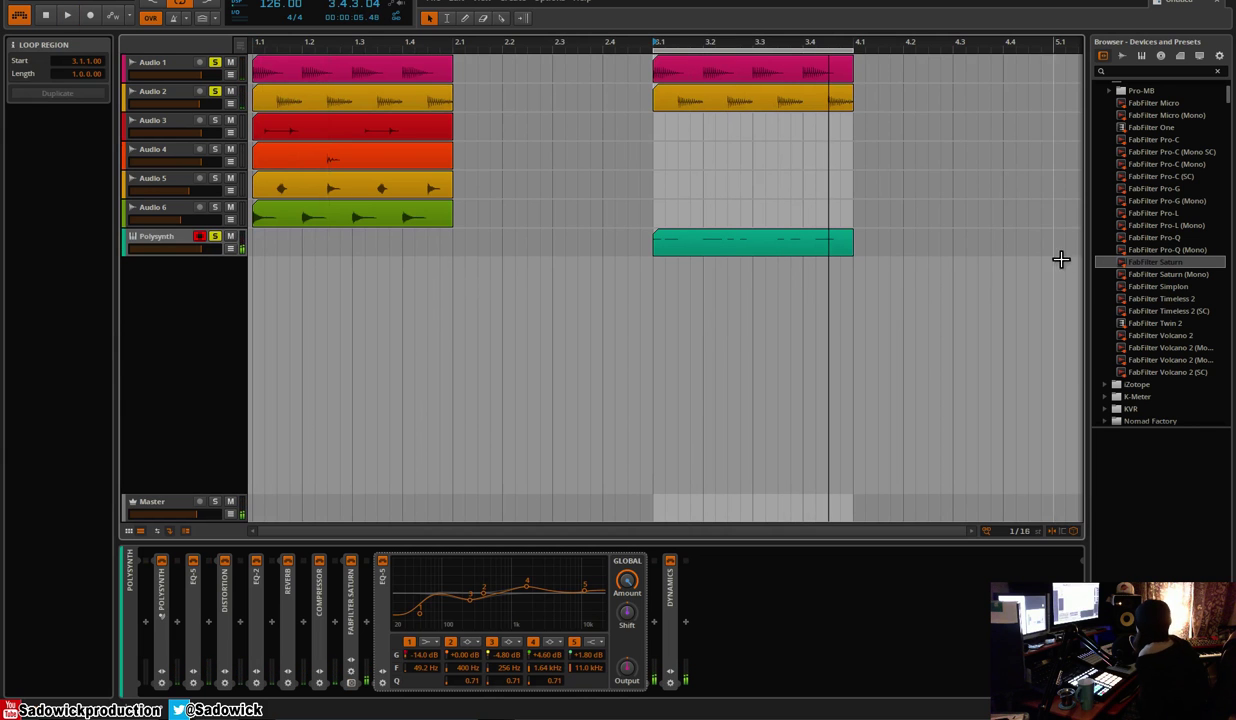
Create a new audio track below Polysynth and add an empty one-bar clip to it at bar 3
right_click(174, 316)
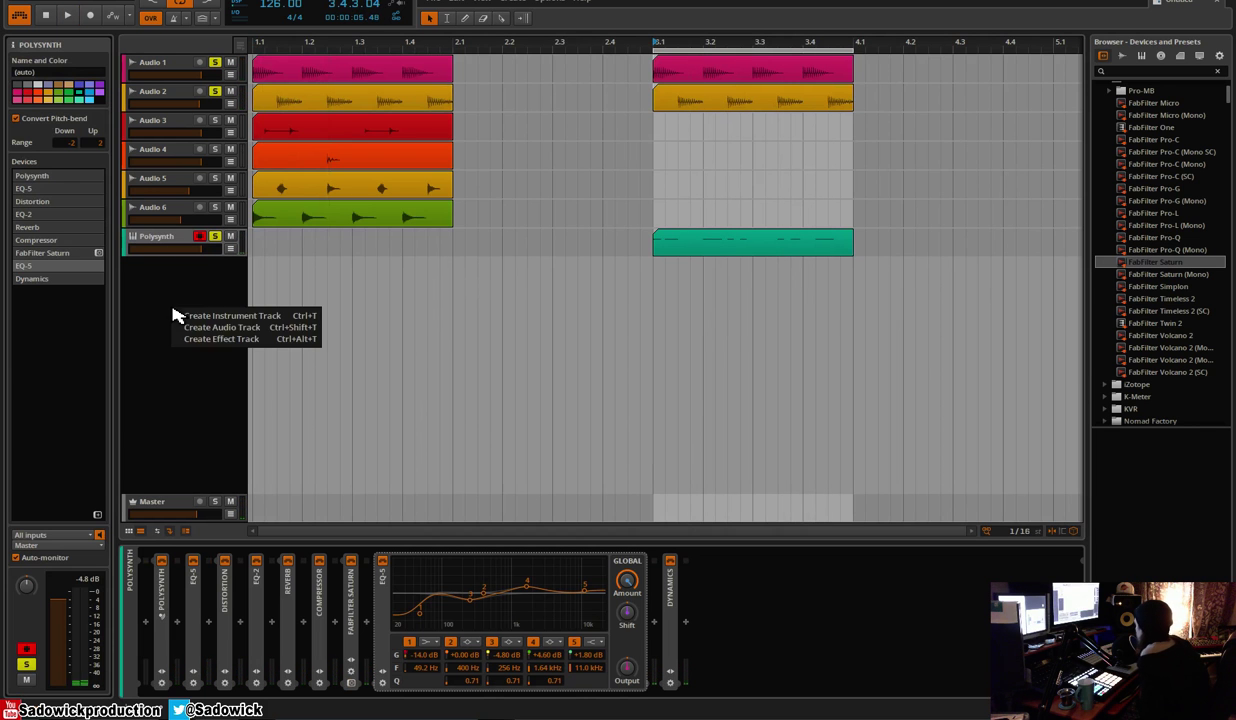
left_click(246, 328)
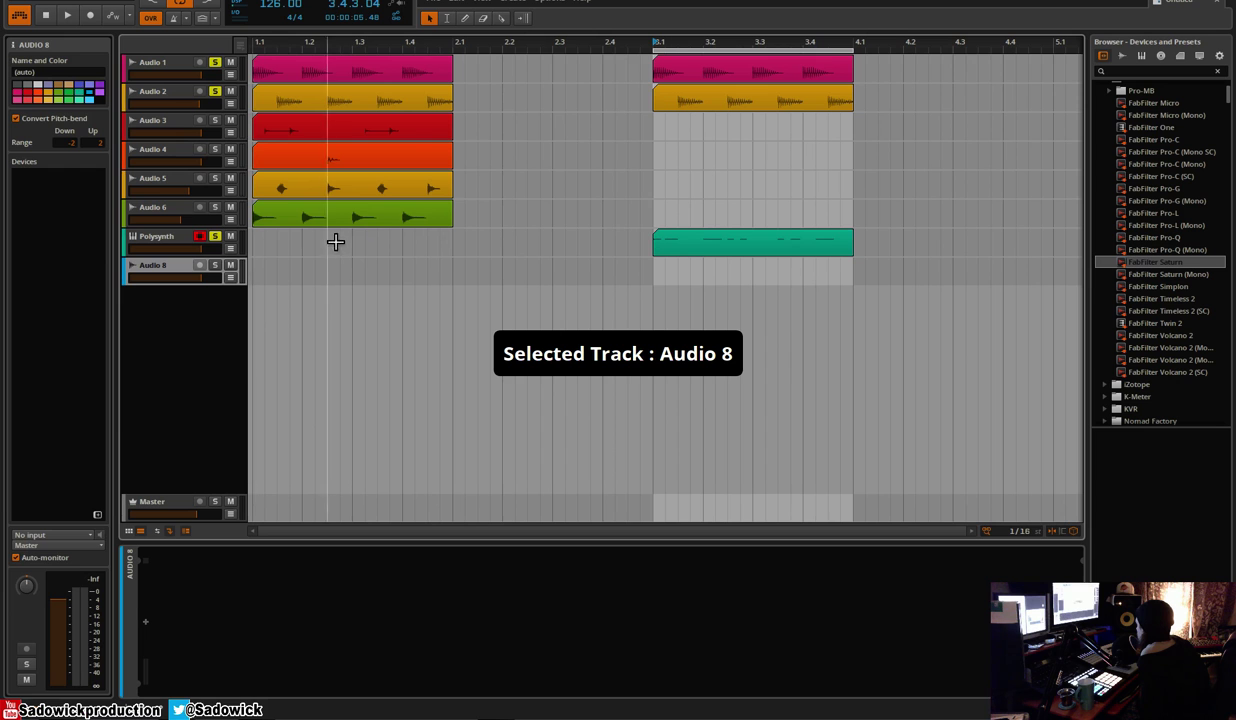
double_click(655, 265)
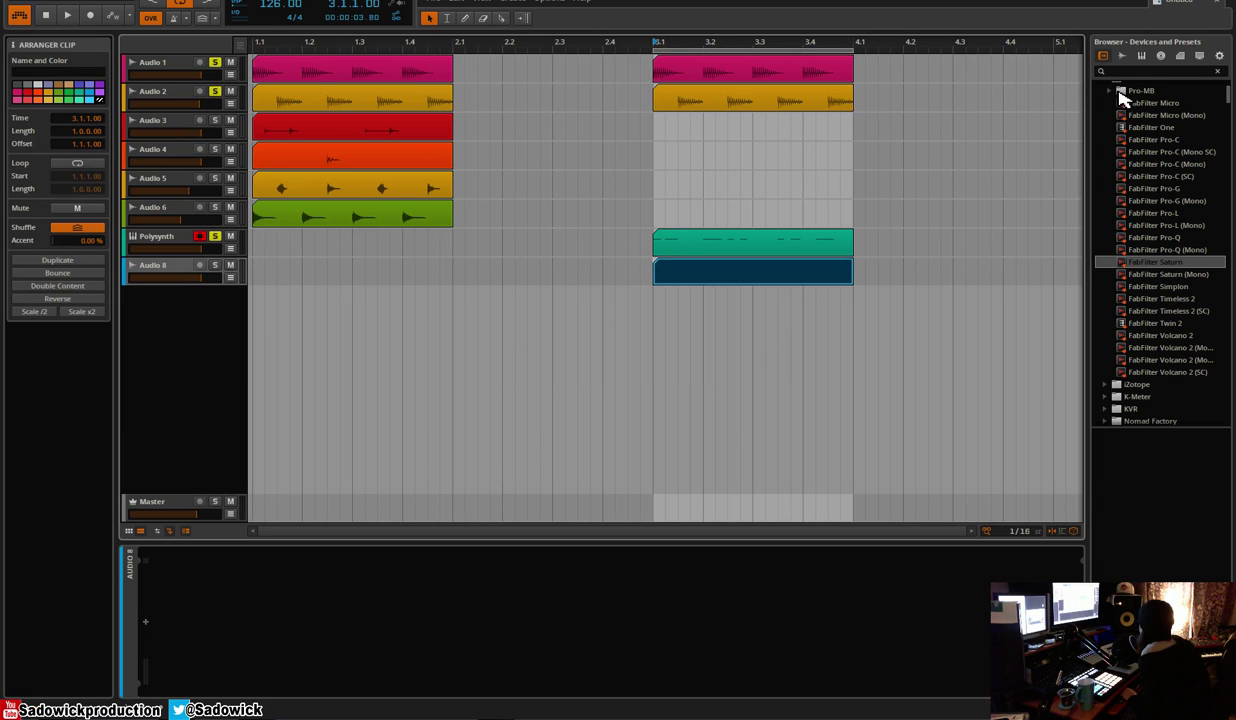
Browse the samples to the VFOB3 Claps folder and audition claps from the middle and end of the list
left_click(1122, 55)
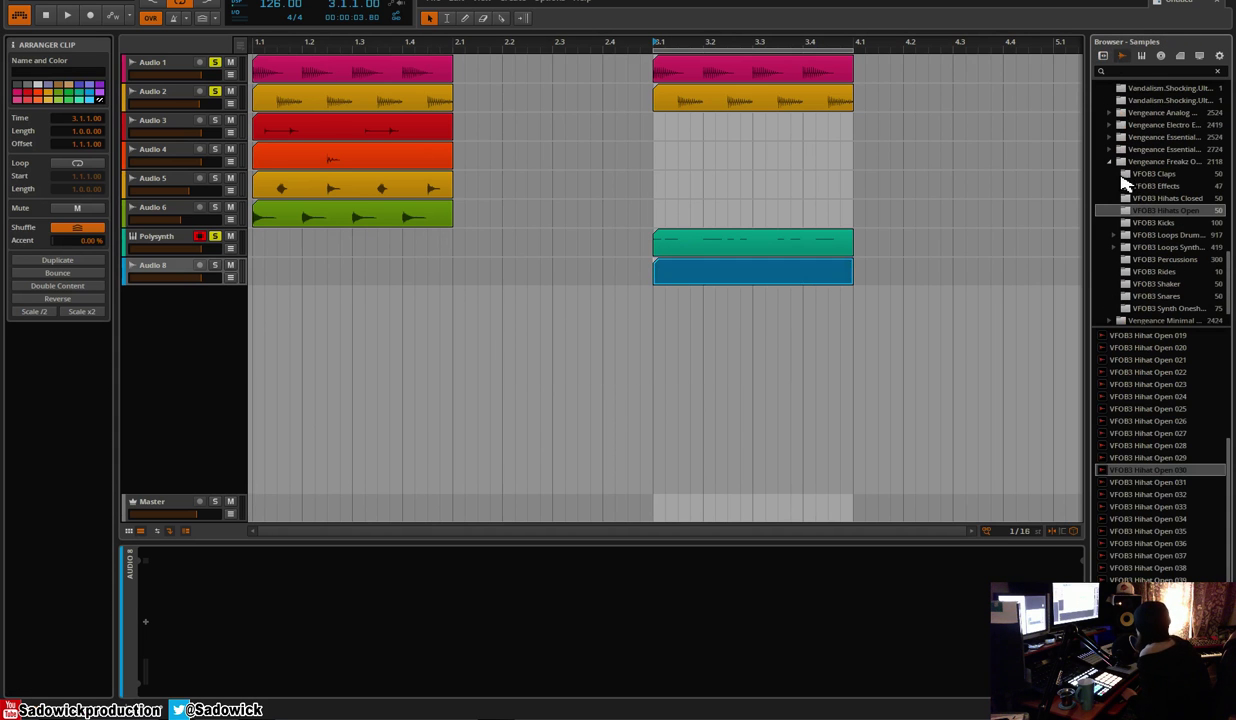
left_click(1124, 176)
left_click(1158, 434)
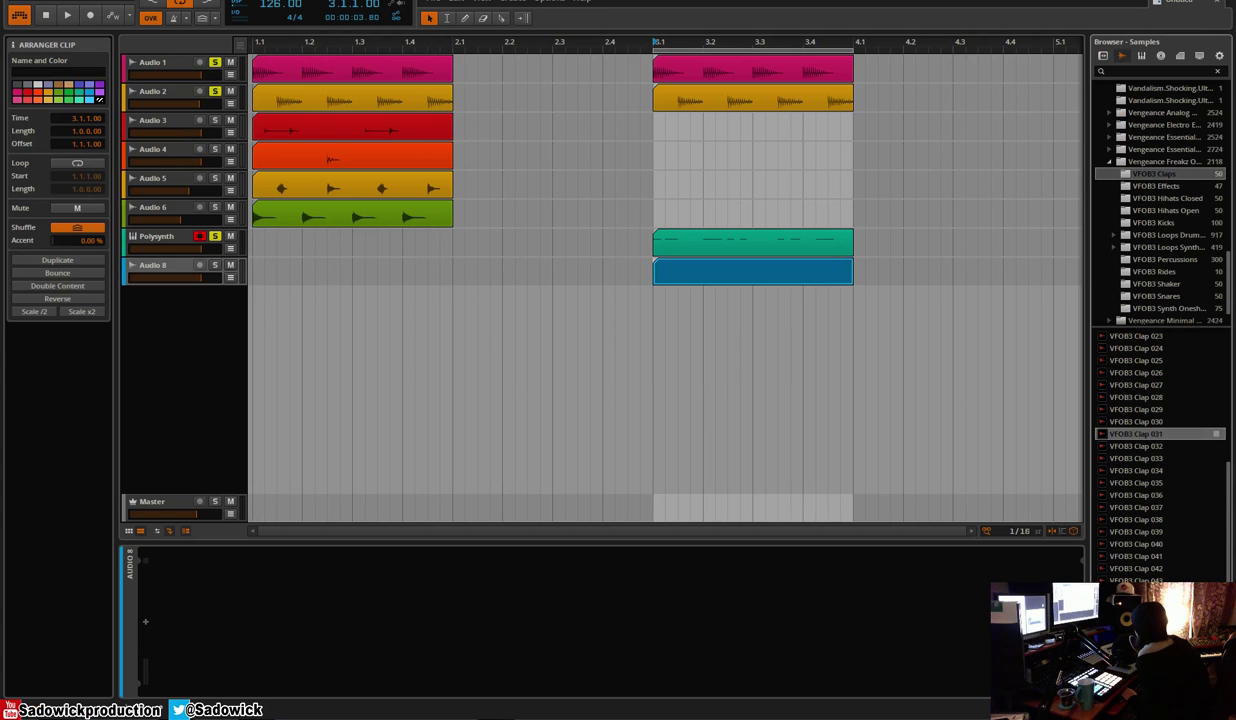
left_click(1163, 459)
left_click(1141, 520)
key("Down")
key("Down")
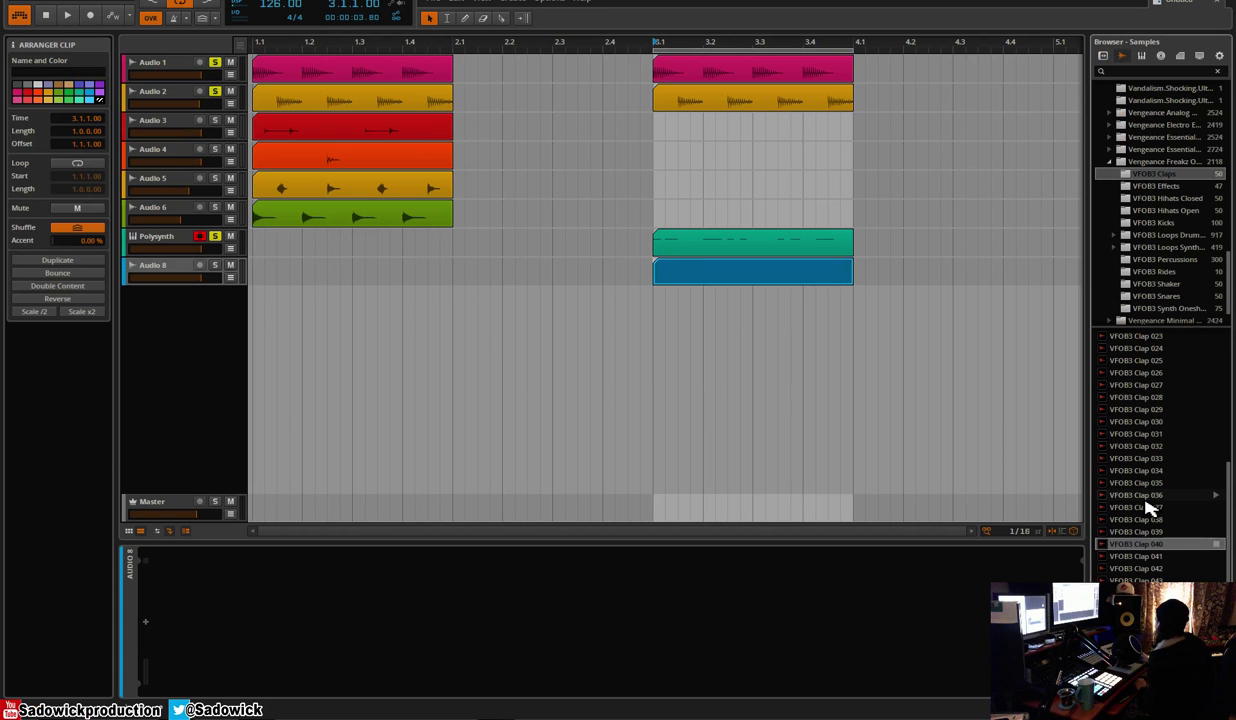
key("Down")
key("Down")
key("Down")
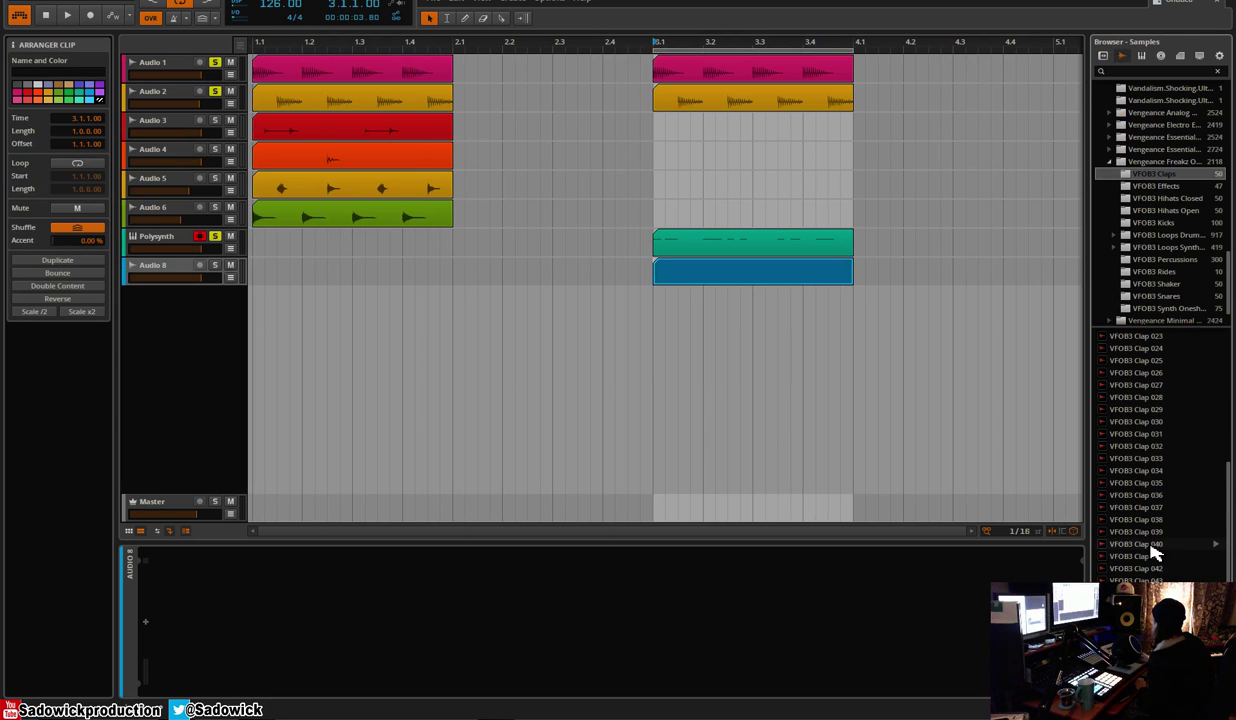
scroll(1153, 549, "down", 3)
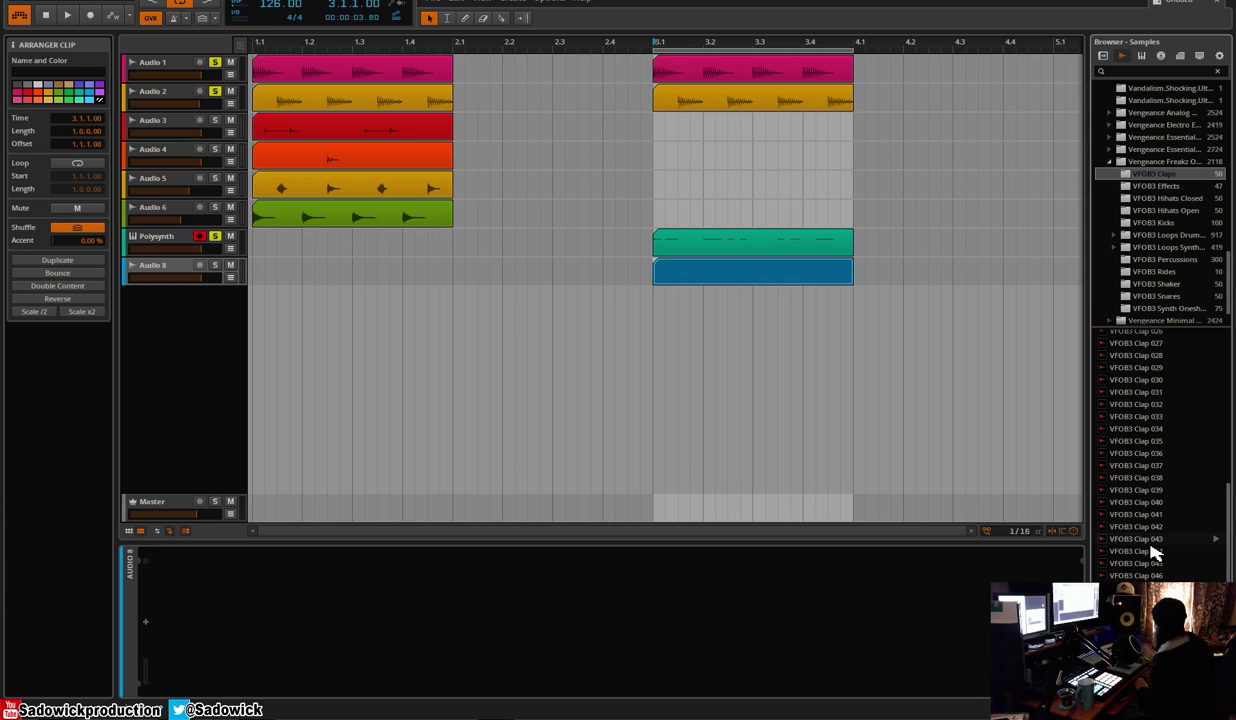
scroll(1139, 555, "up", 4)
left_click(1138, 482)
key("Up")
key("Up")
key("Up")
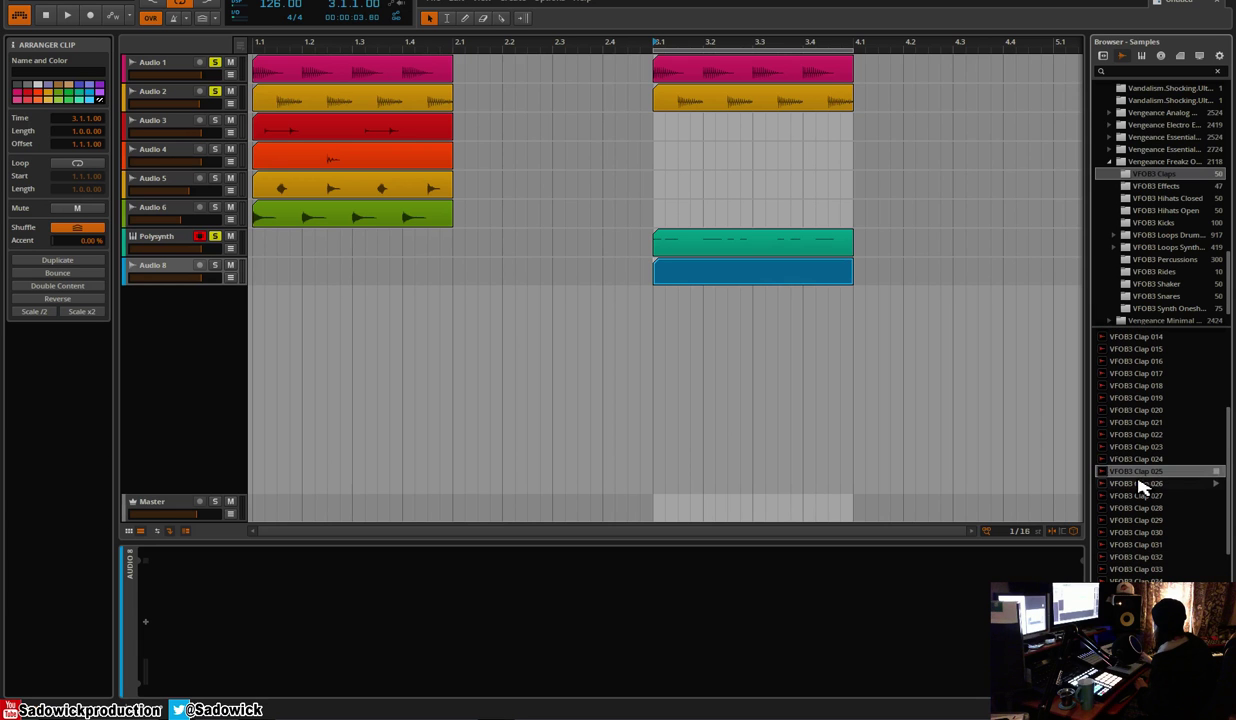
key("Down")
Audition the claps at the start of the list, from VFOB3 Clap 001 through VFOB3 Clap 009
scroll(1230, 466, "up", 5)
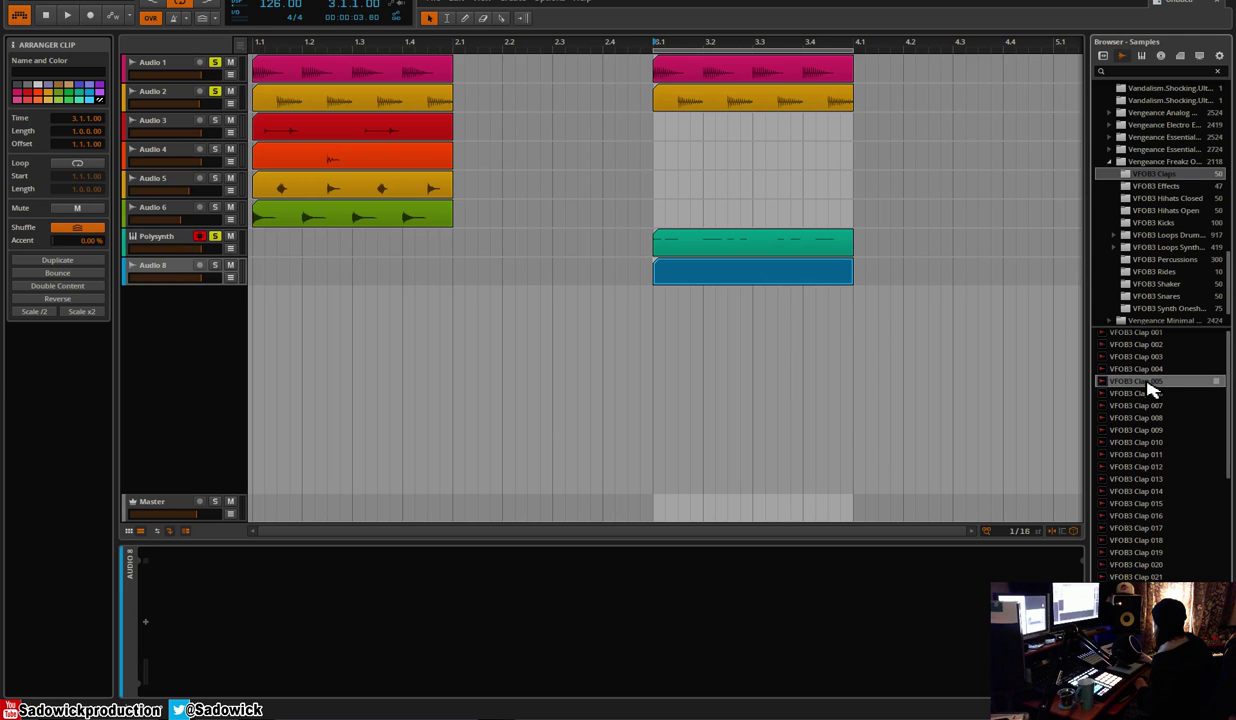
left_click(1140, 360)
key("Up")
key("Up")
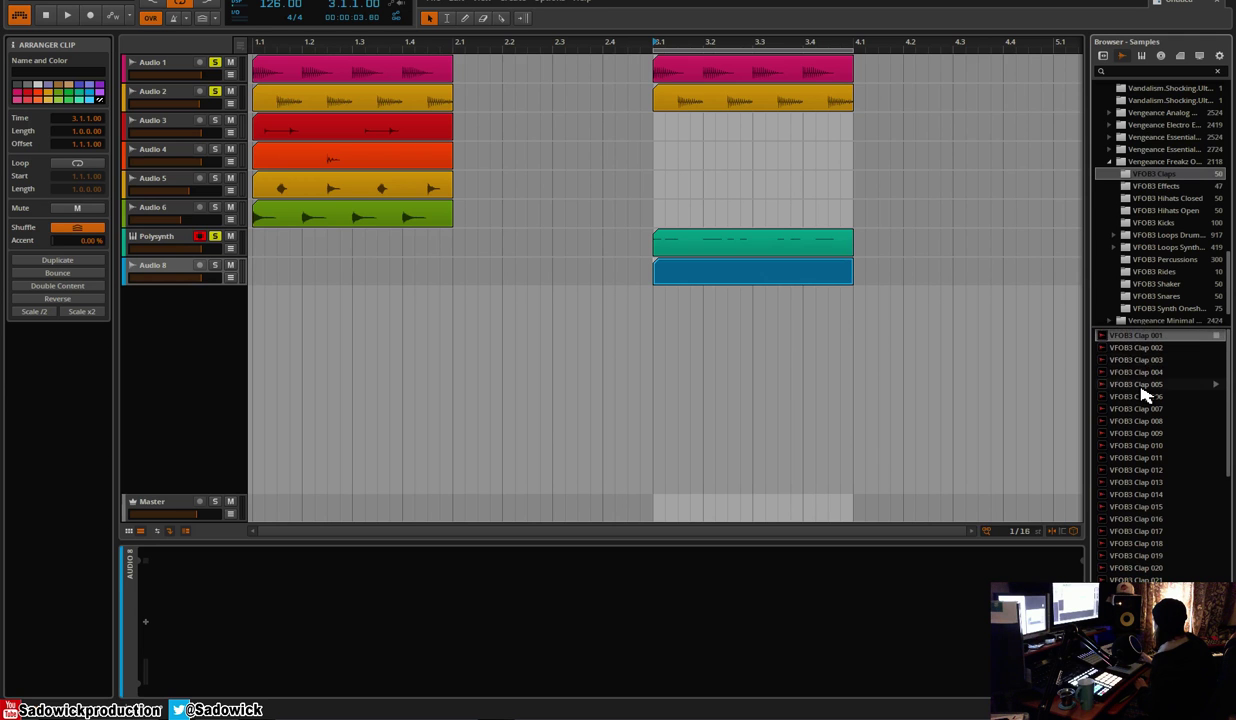
key("Down")
key("Down")
key("Down")
key("Down")
key("Down")
key("Down")
key("Down")
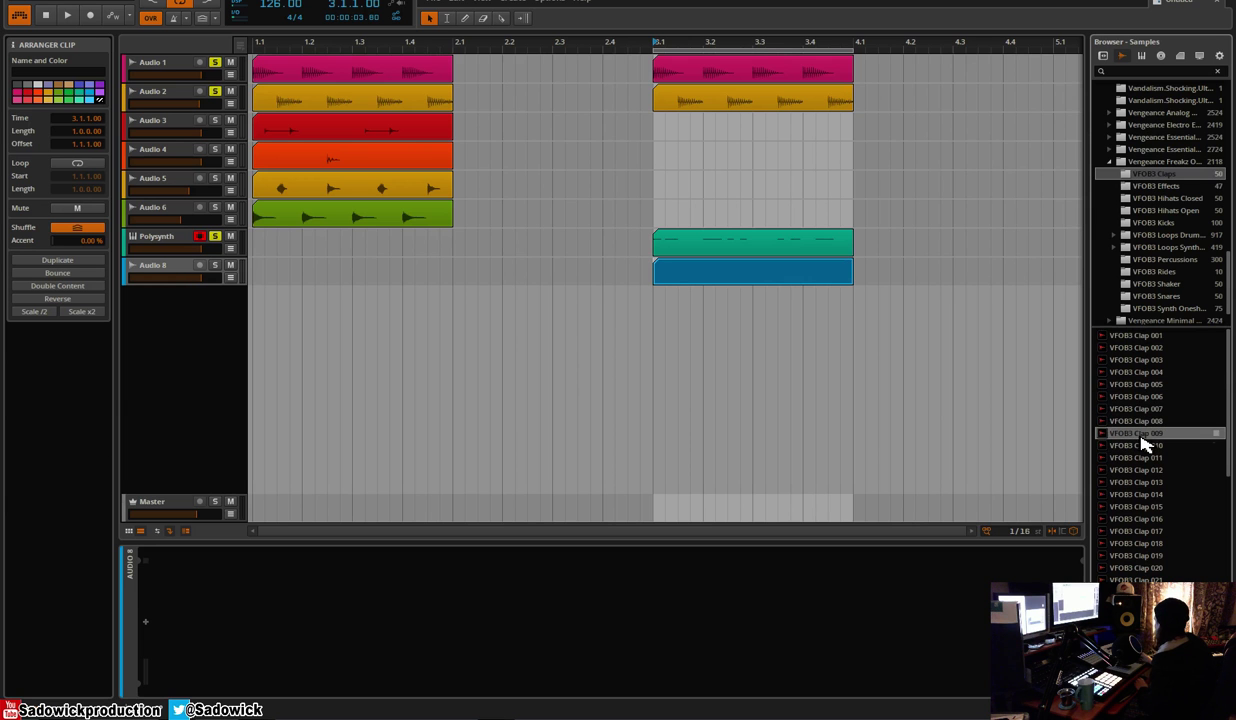
Open the Audio 8 clip for editing, place VFOB3 Clap 009 at beat 3.2 and play the loop
double_click(750, 273)
left_click_drag(1140, 433, 452, 535)
key("space")
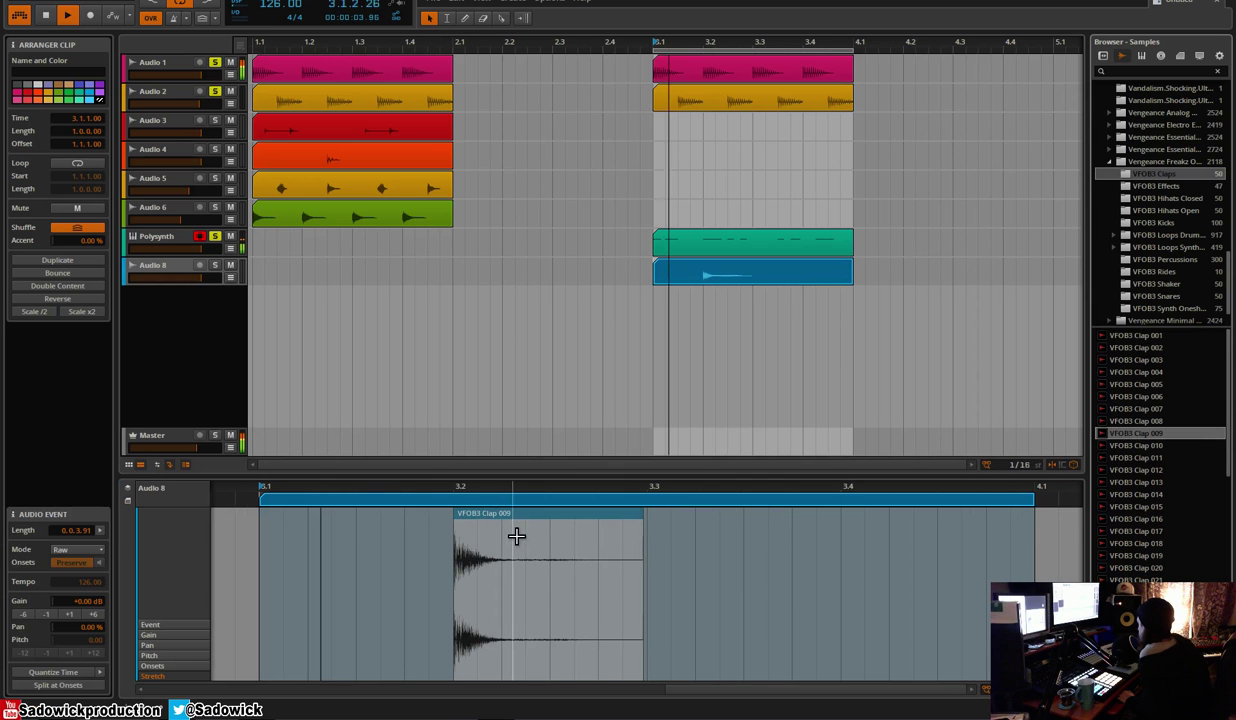
Take the Polysynth track out of solo
left_click(215, 237)
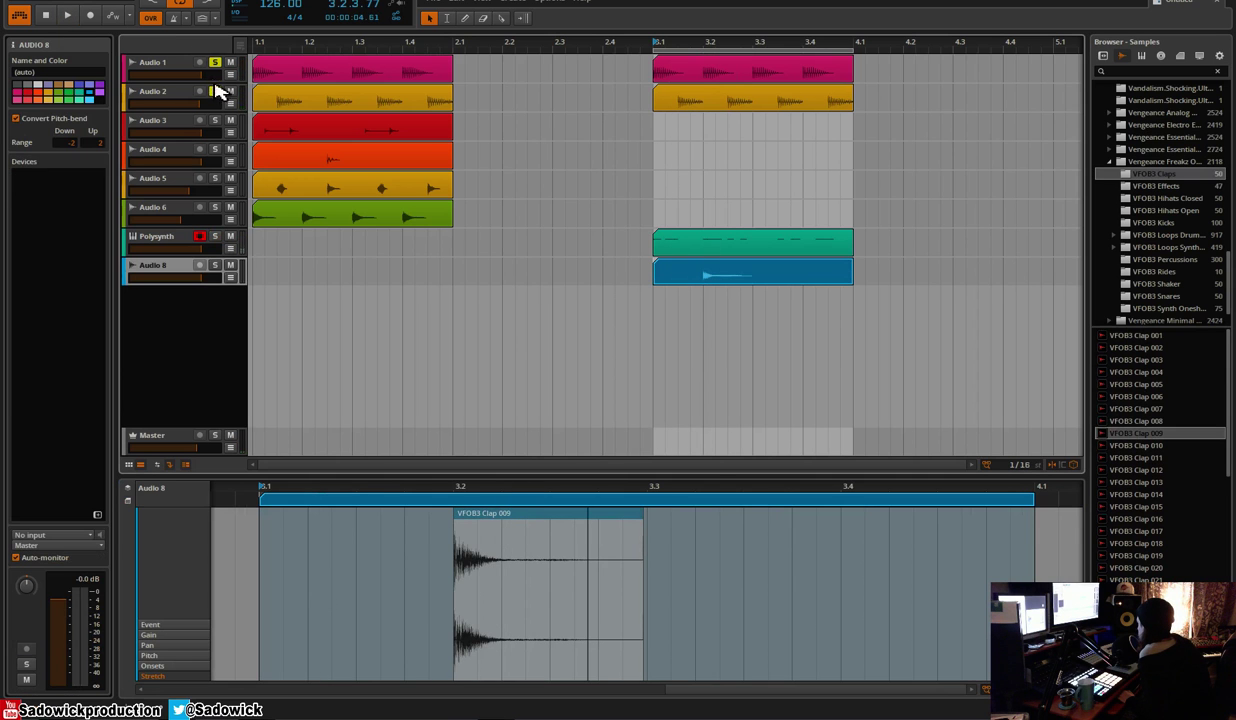
Turn off solo on Audio 1 and Audio 2, and shorten the end of the VFOB3 Clap 009 event
left_click(213, 85)
left_click(216, 63)
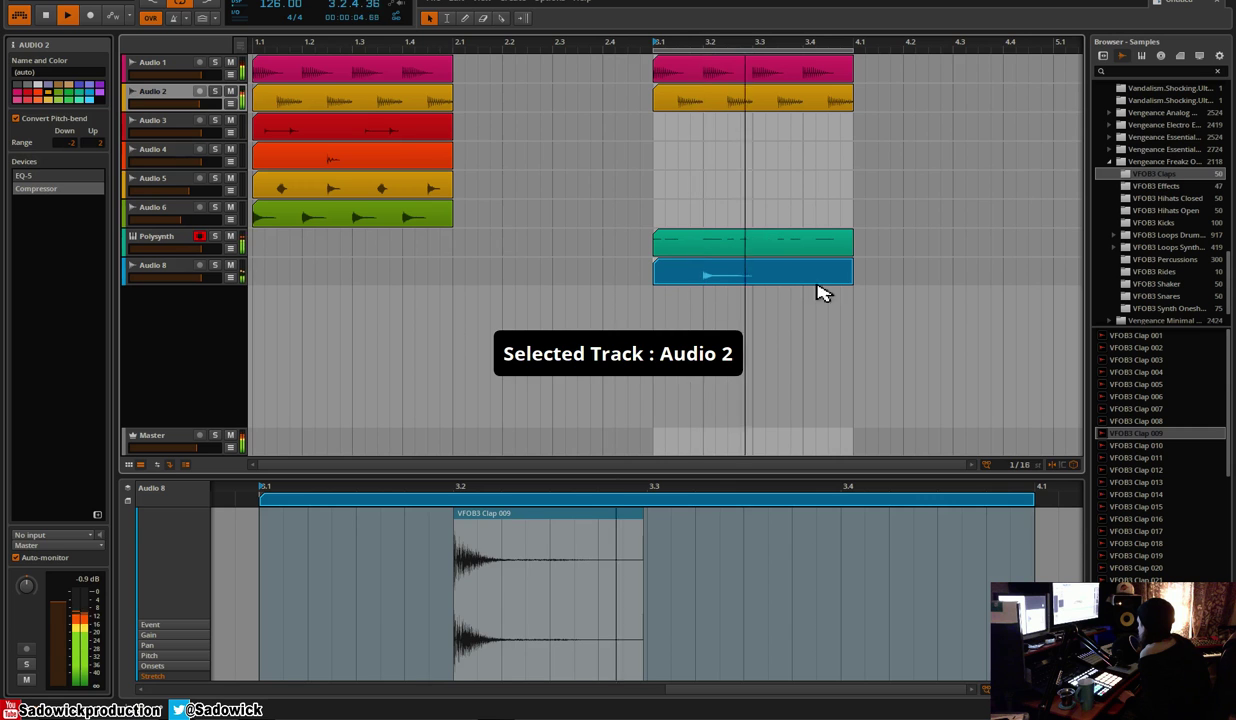
left_click_drag(644, 514, 604, 517)
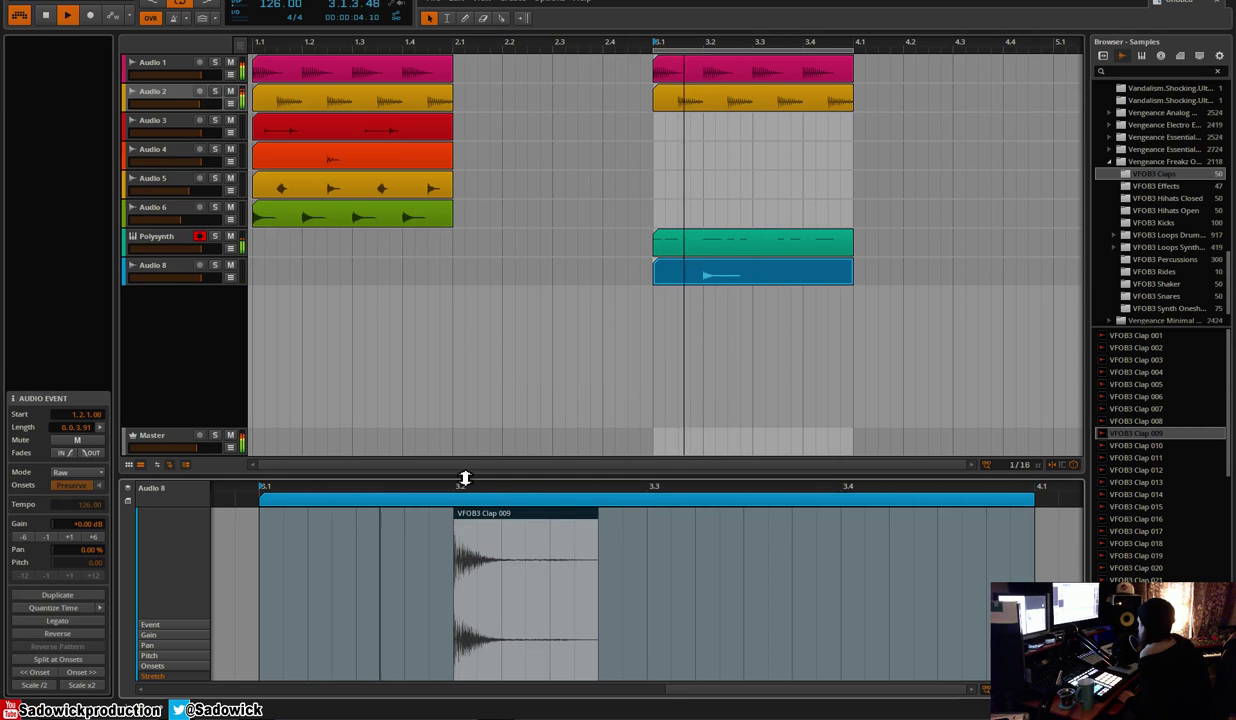
Shift the VFOB3 Clap 009 event slightly ahead of beat 3.2 and lower the Audio 8 track volume
left_click_drag(464, 486, 470, 580)
left_click_drag(508, 514, 489, 514)
left_click_drag(203, 279, 186, 280)
key("space")
Audition VFOB3 Clap 012 and Clap 013, and place Clap 013 at beat 3.2 over Clap 009 on Audio 8
left_click(1150, 470)
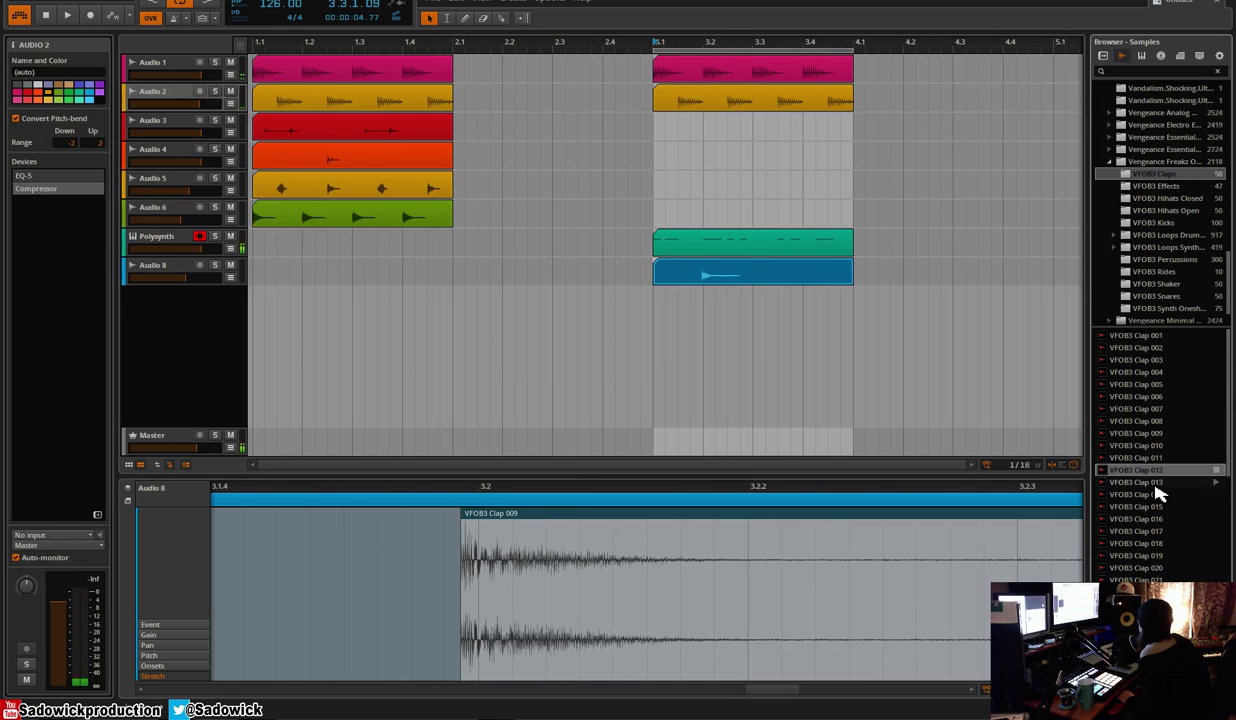
left_click(1155, 483)
left_click_drag(1150, 488, 475, 517)
Raise the gain of the VFOB3 Clap 013 event to +5 dB during playback
key("space")
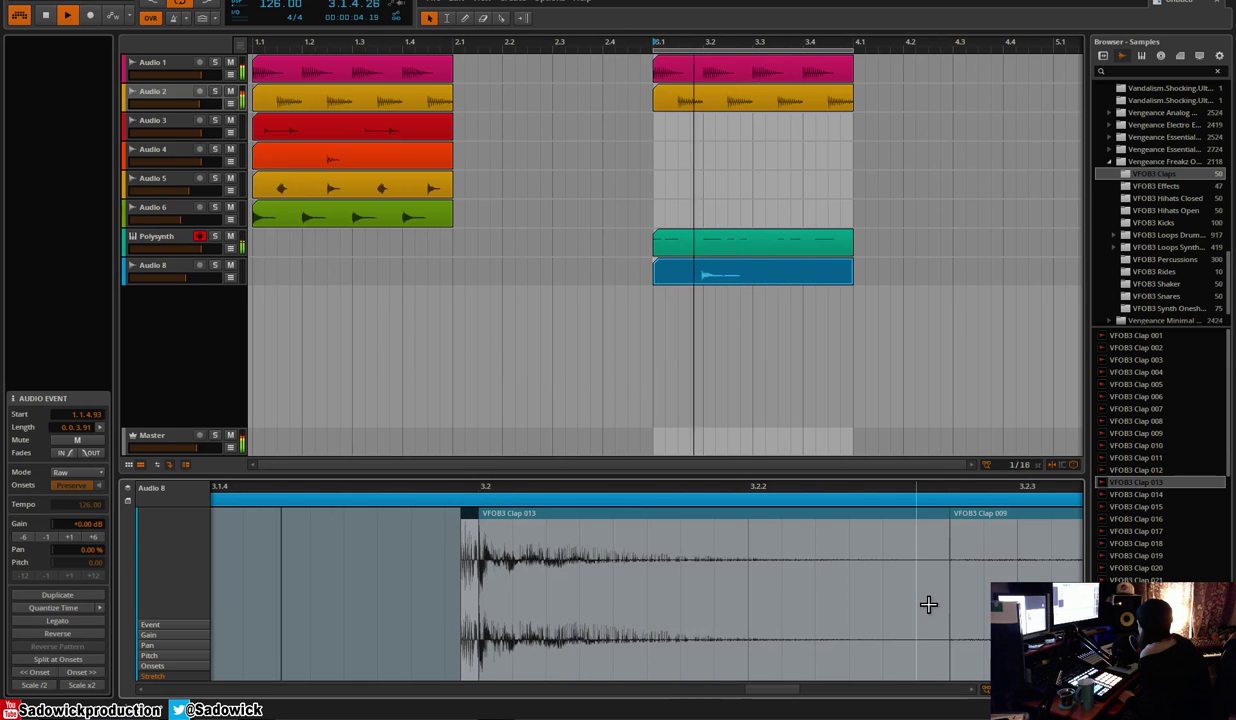
left_click(553, 527)
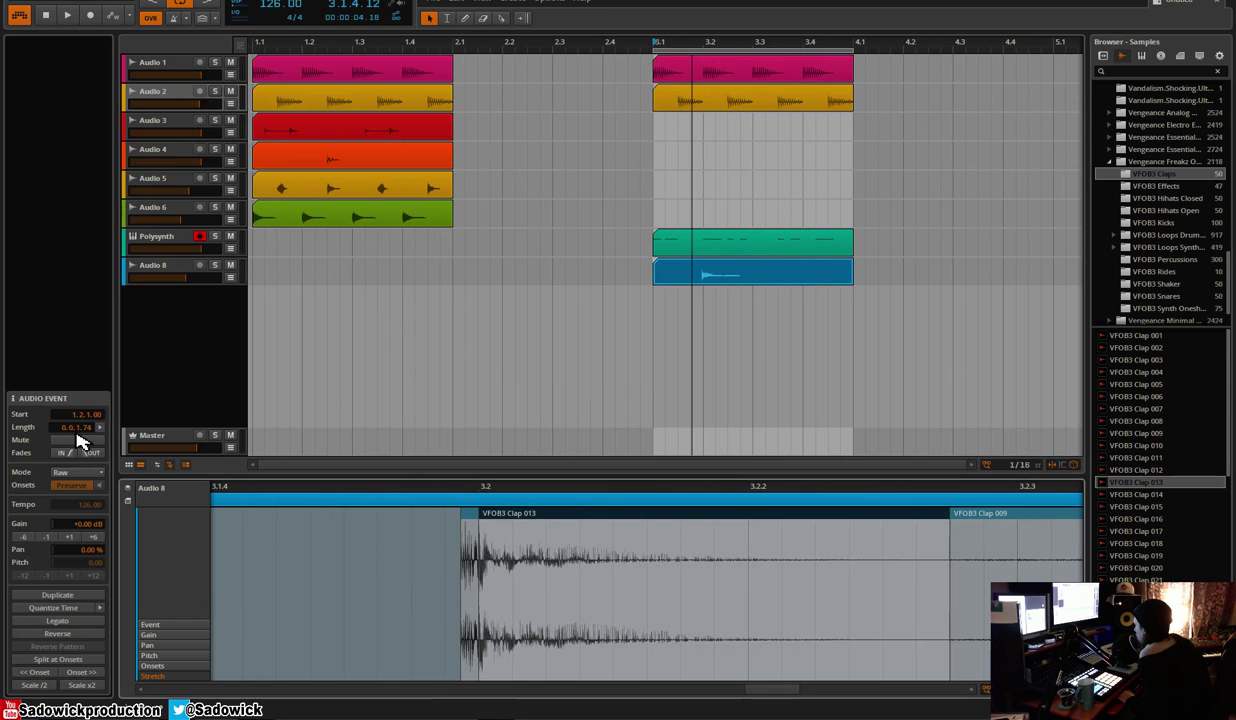
left_click(71, 538)
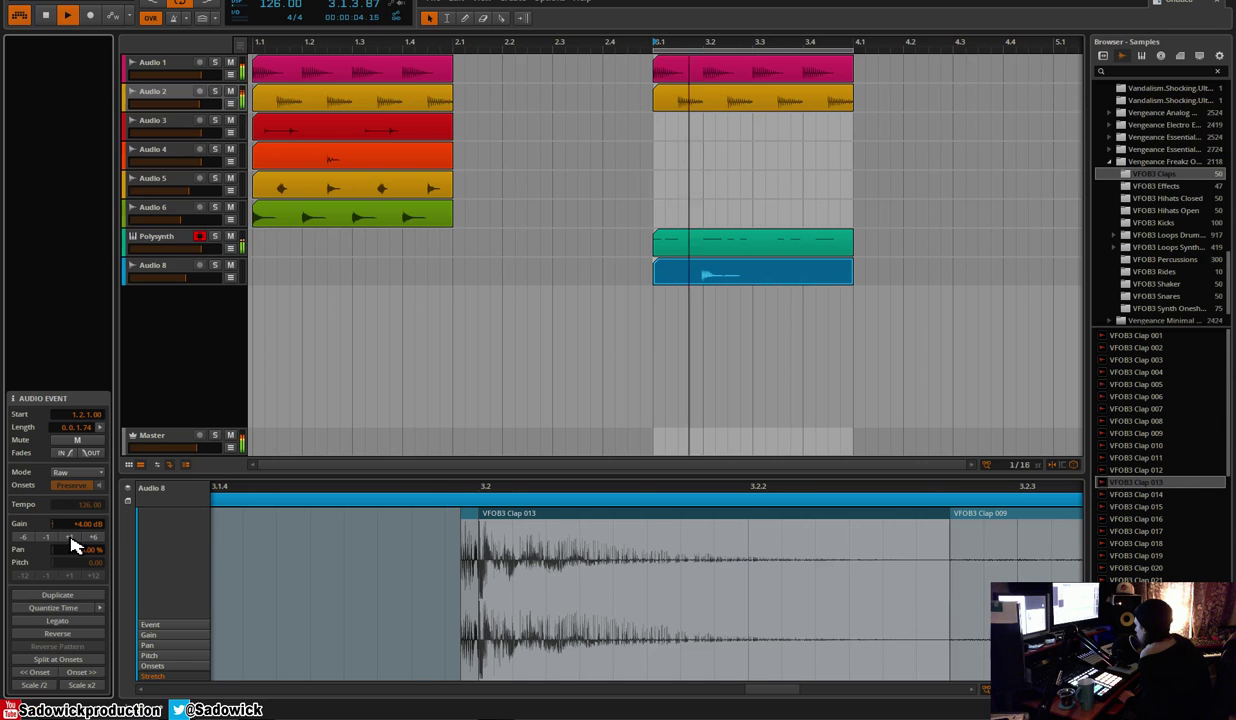
Solo Audio 8 and delete the leftover VFOB3 Clap 009 event that follows Clap 013
left_click(221, 276)
key("space")
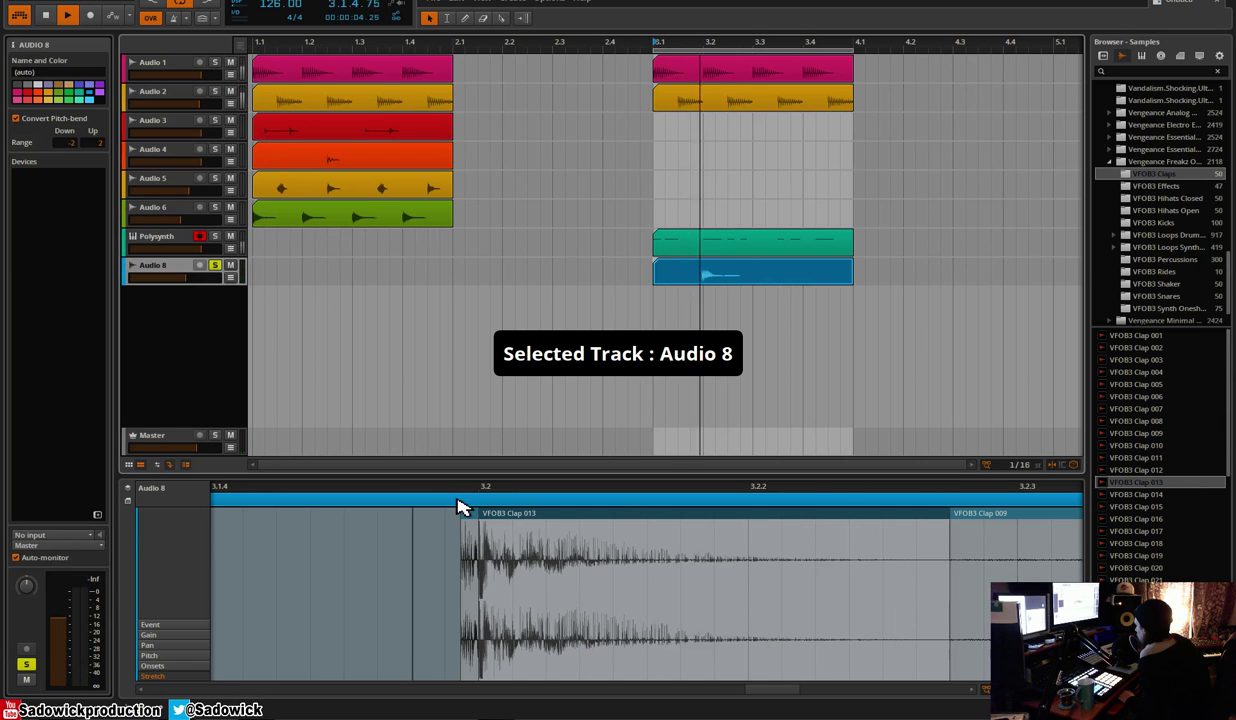
left_click_drag(756, 491, 563, 464)
left_click(613, 534)
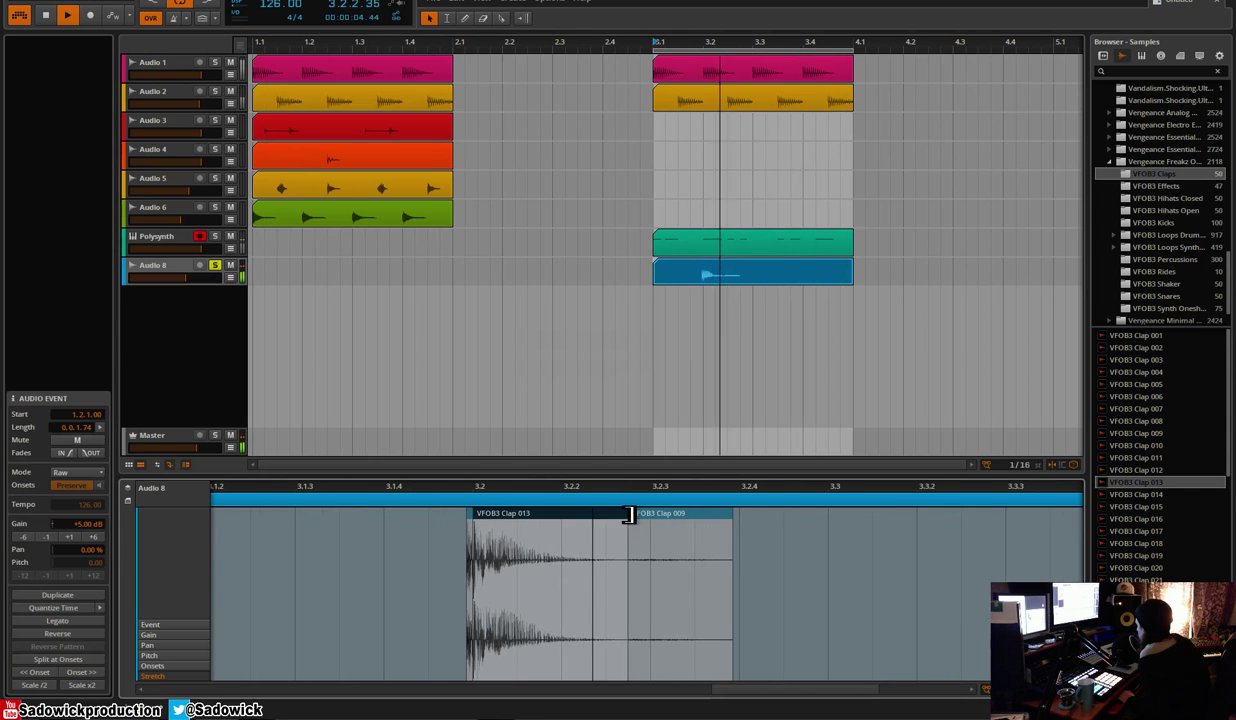
left_click(706, 516)
key("Delete")
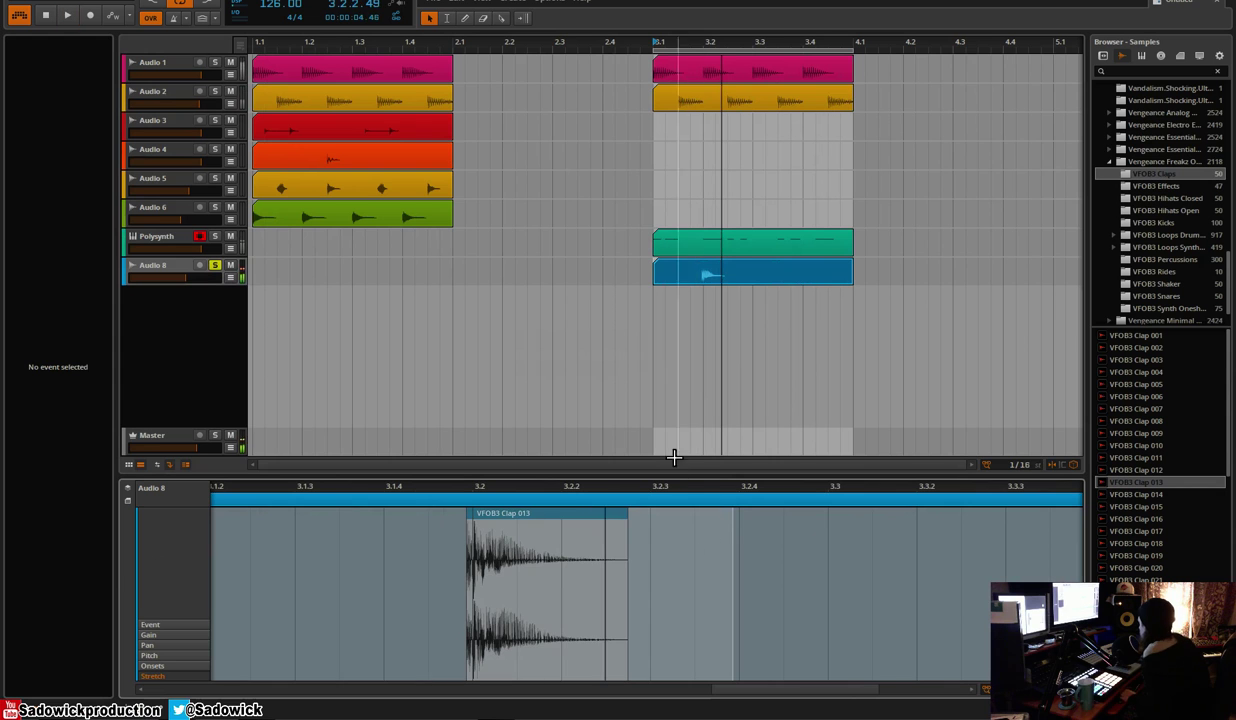
left_click_drag(736, 522, 215, 500)
key("ctrl+d")
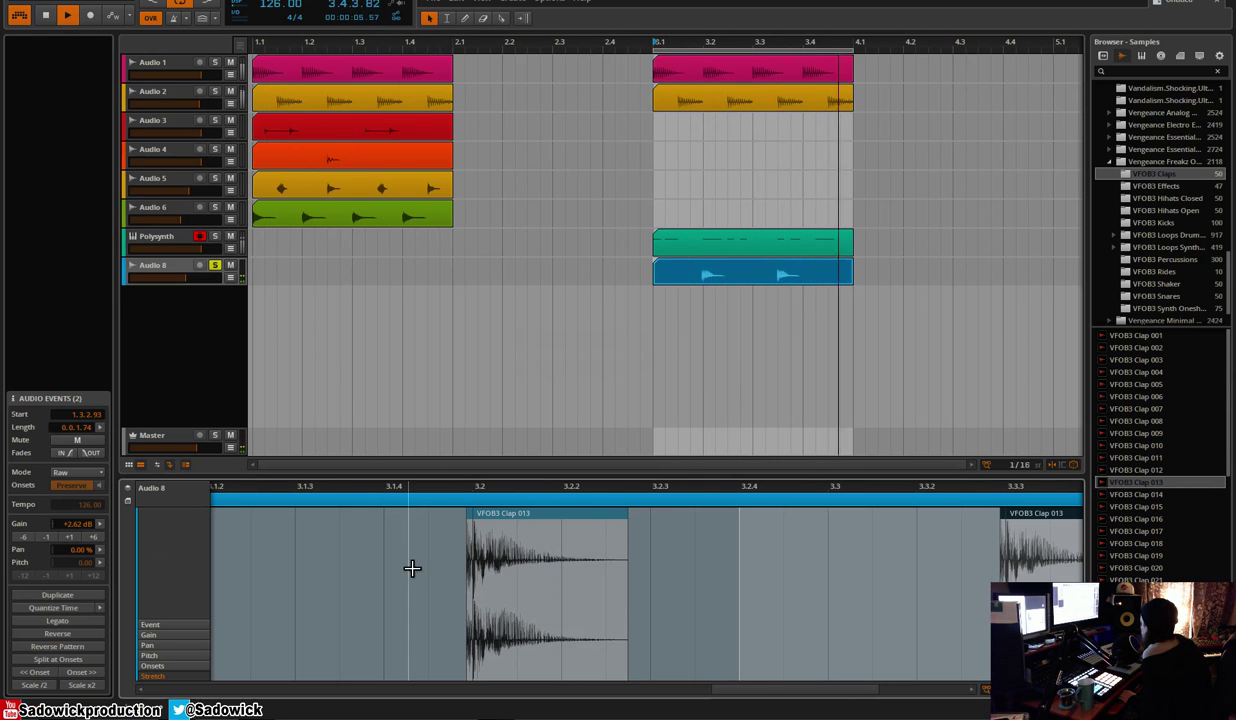
key("Delete")
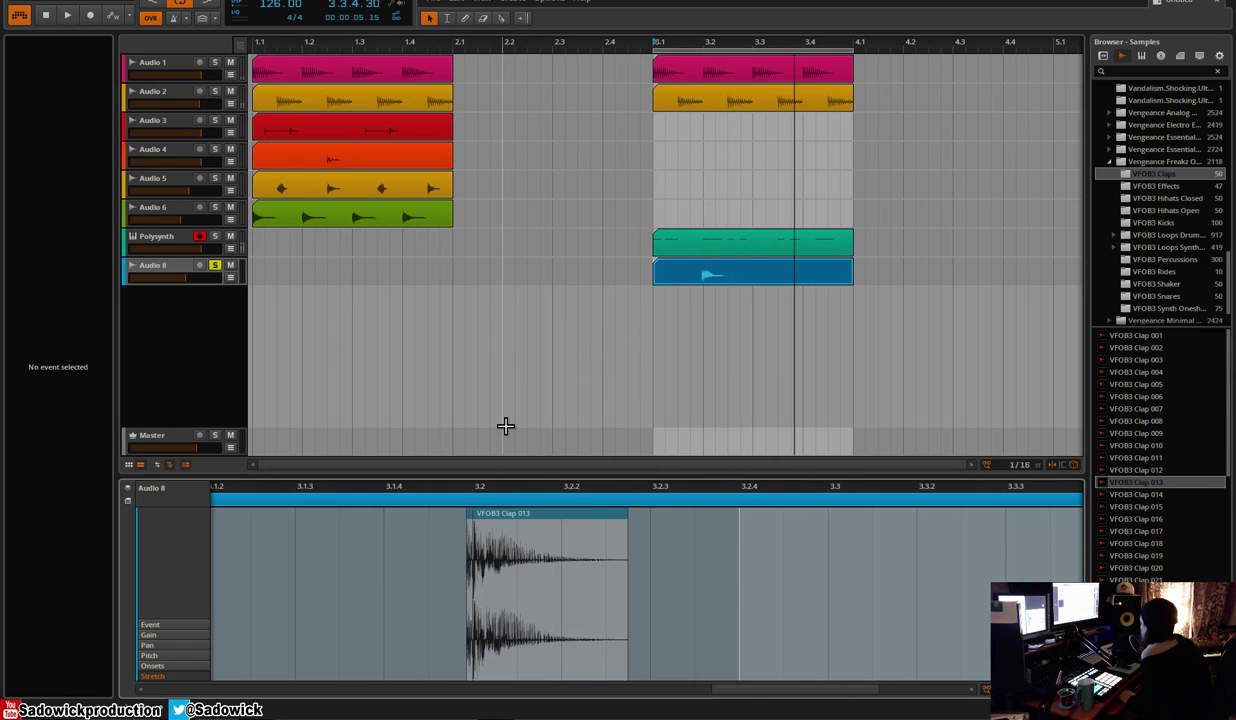
Duplicate the first two beats of the Audio 8 clip so the clap repeats around beat 3.4, and turn off the track's solo
left_click_drag(494, 489, 476, 580)
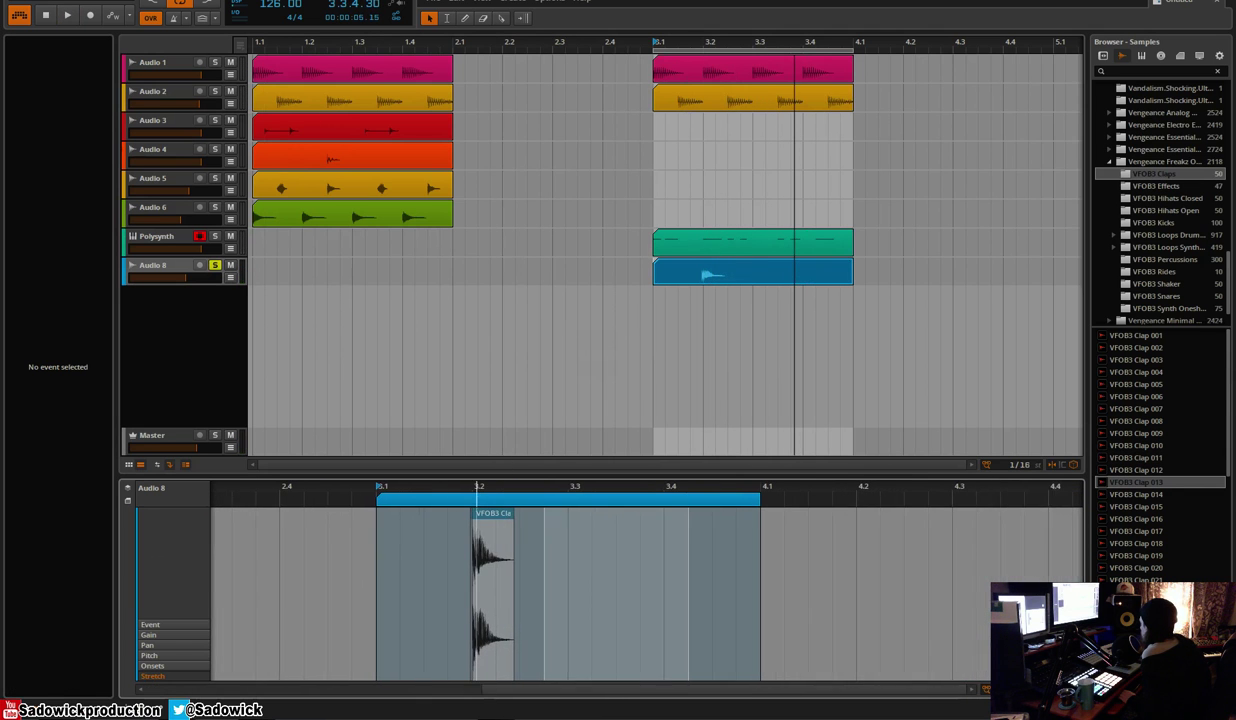
left_click_drag(570, 513, 378, 510)
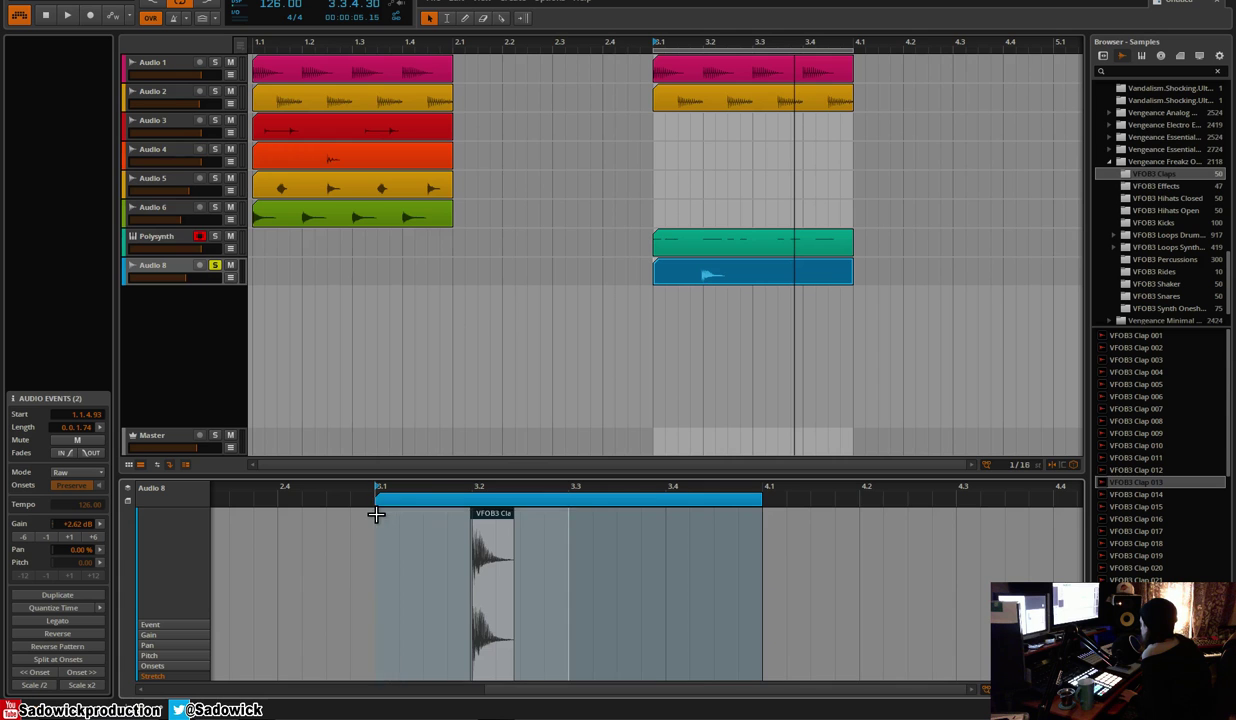
key("ctrl+d")
key("space")
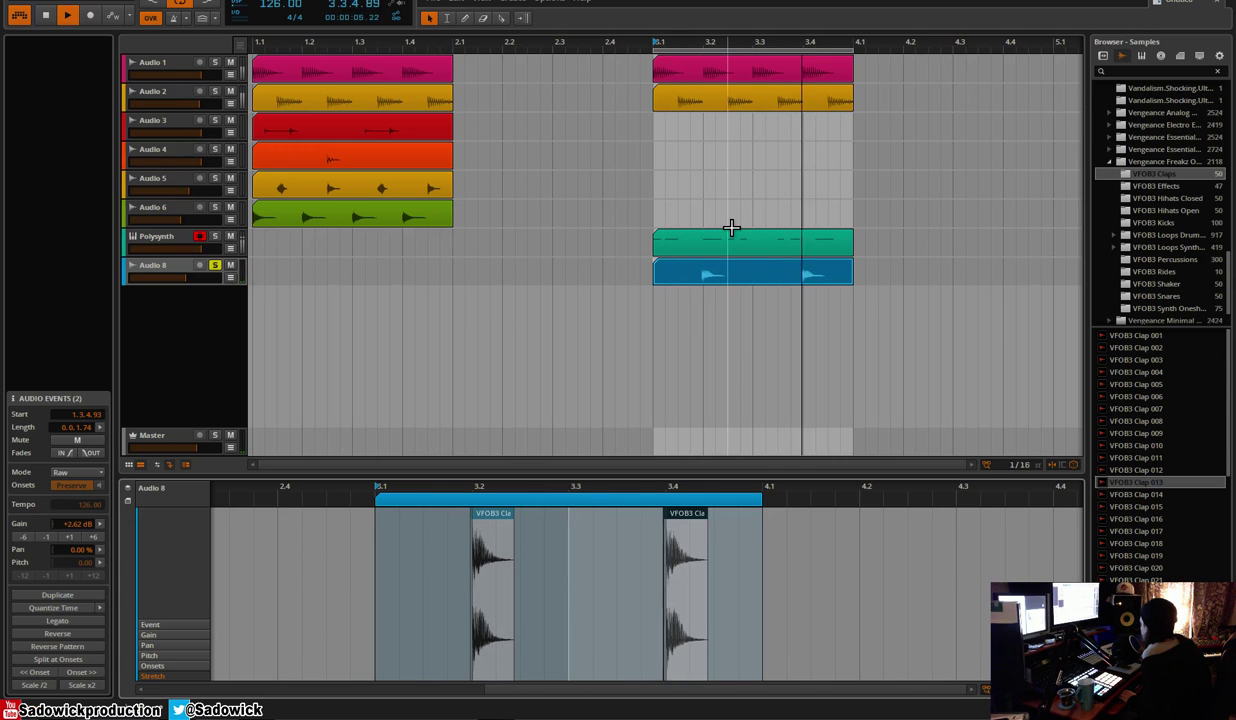
left_click(221, 276)
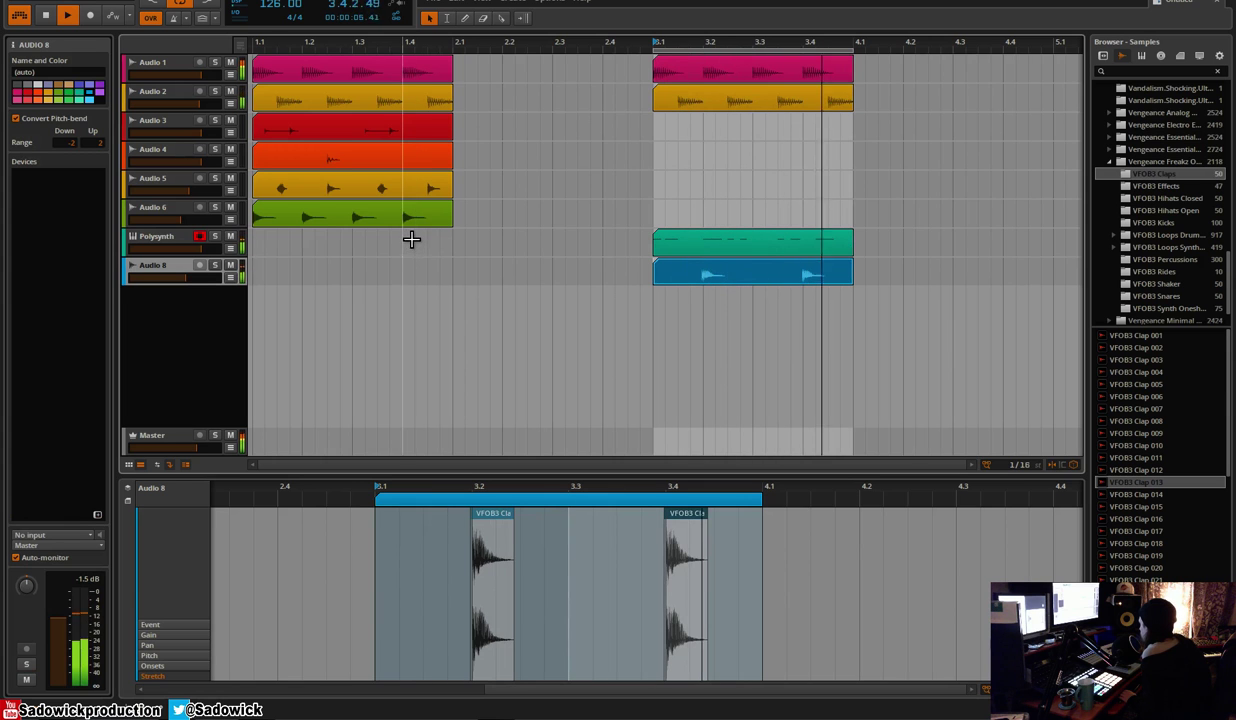
Show the track device chain, solo Audio 8 and add a Reverb device to it
left_click(157, 437)
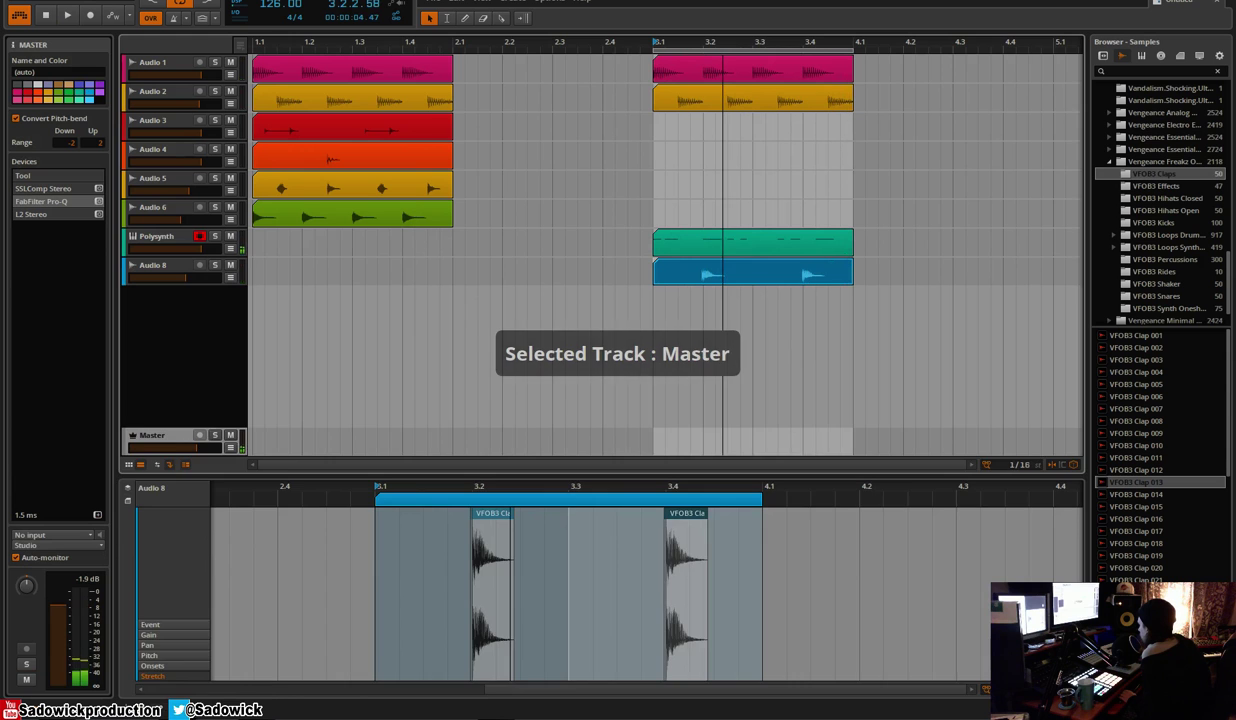
key("d")
key("space")
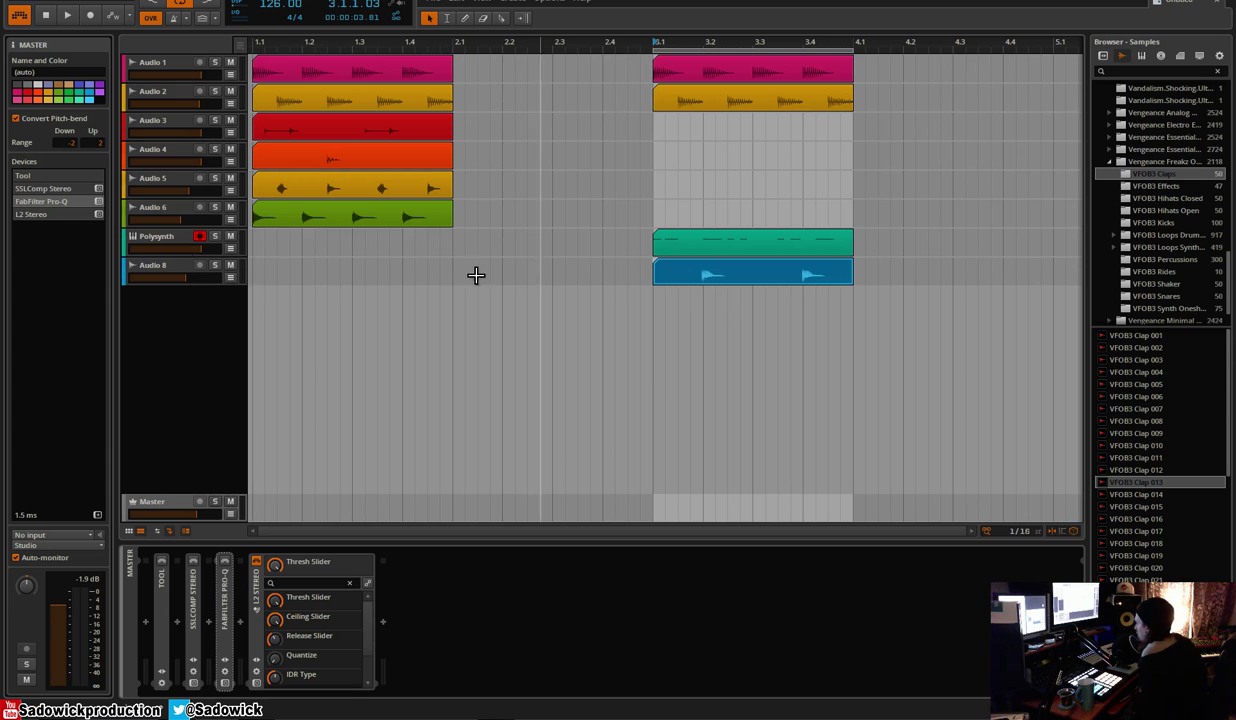
left_click(168, 272)
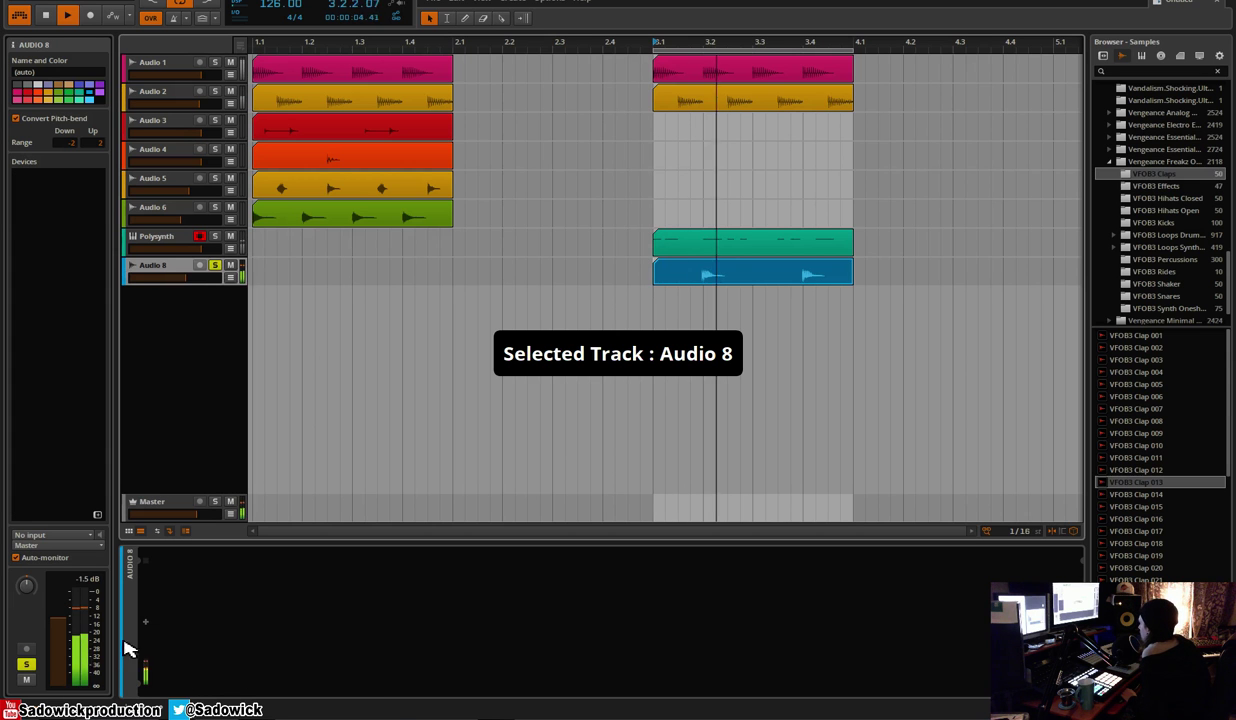
left_click(146, 622)
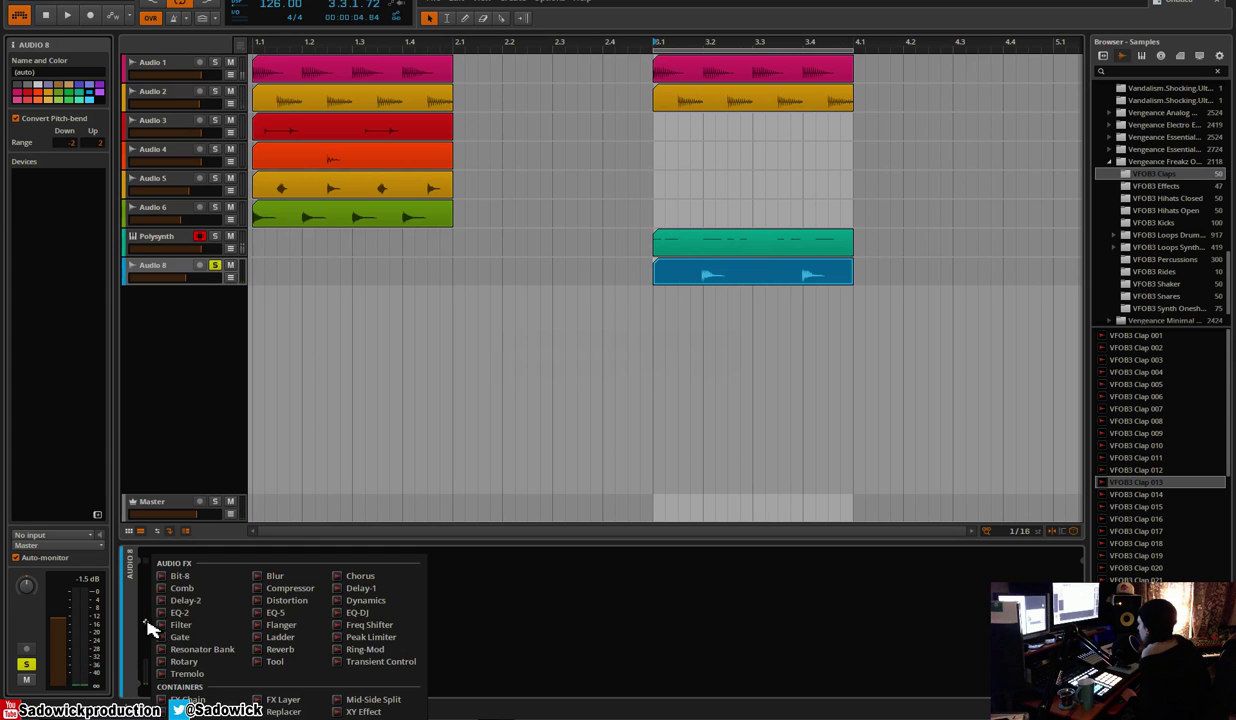
left_click(280, 649)
key("space")
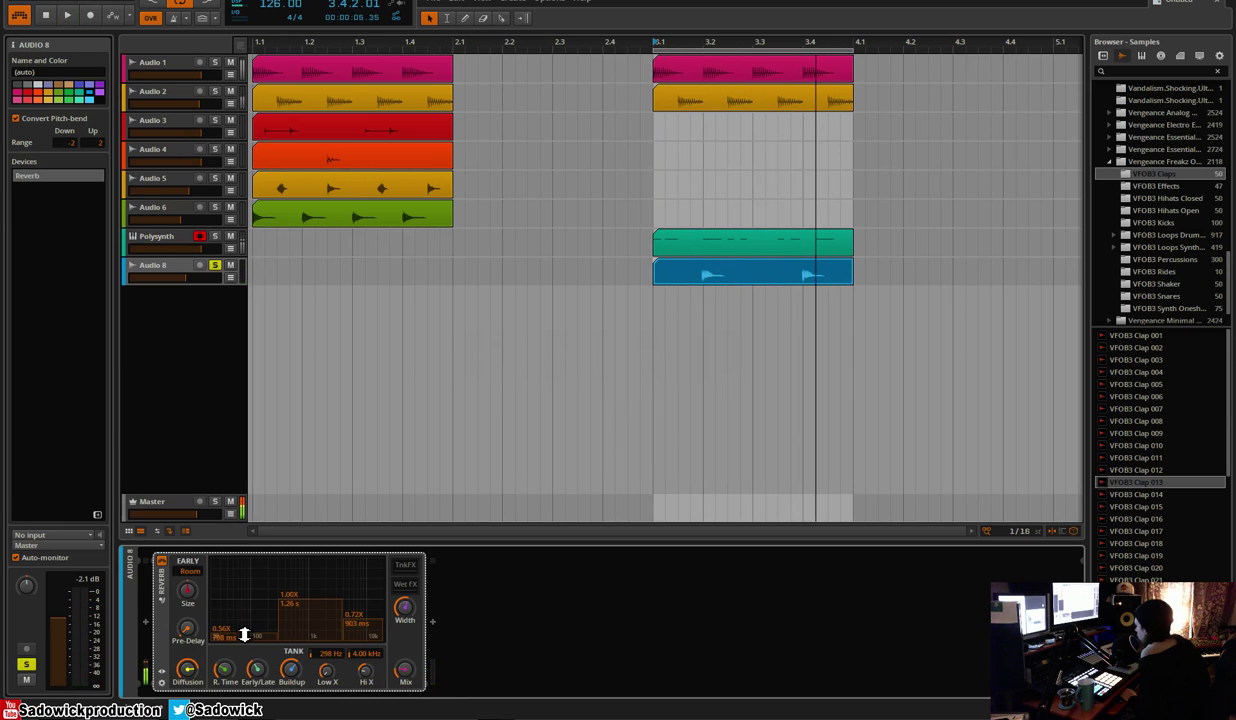
Set the Reverb mix to 40% and compare the clap with the effect bypassed and active
key("space")
key("space")
left_click_drag(400, 664, 400, 645)
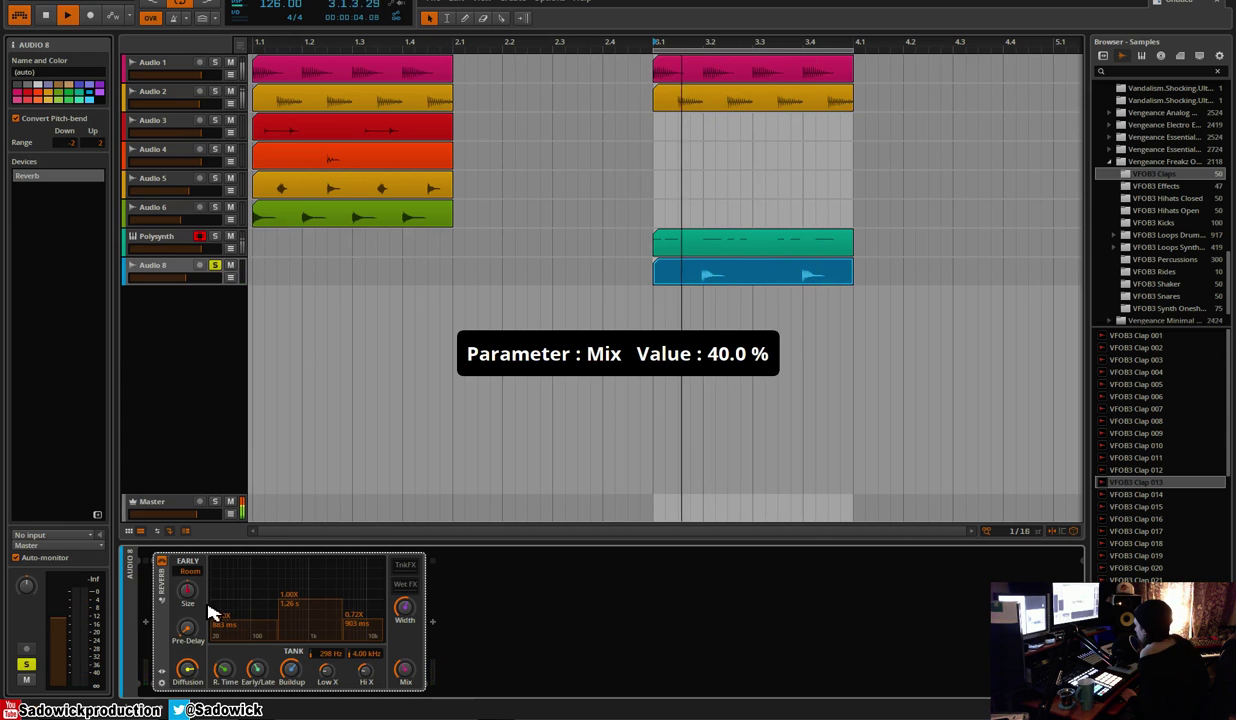
left_click(161, 562)
left_click(162, 562)
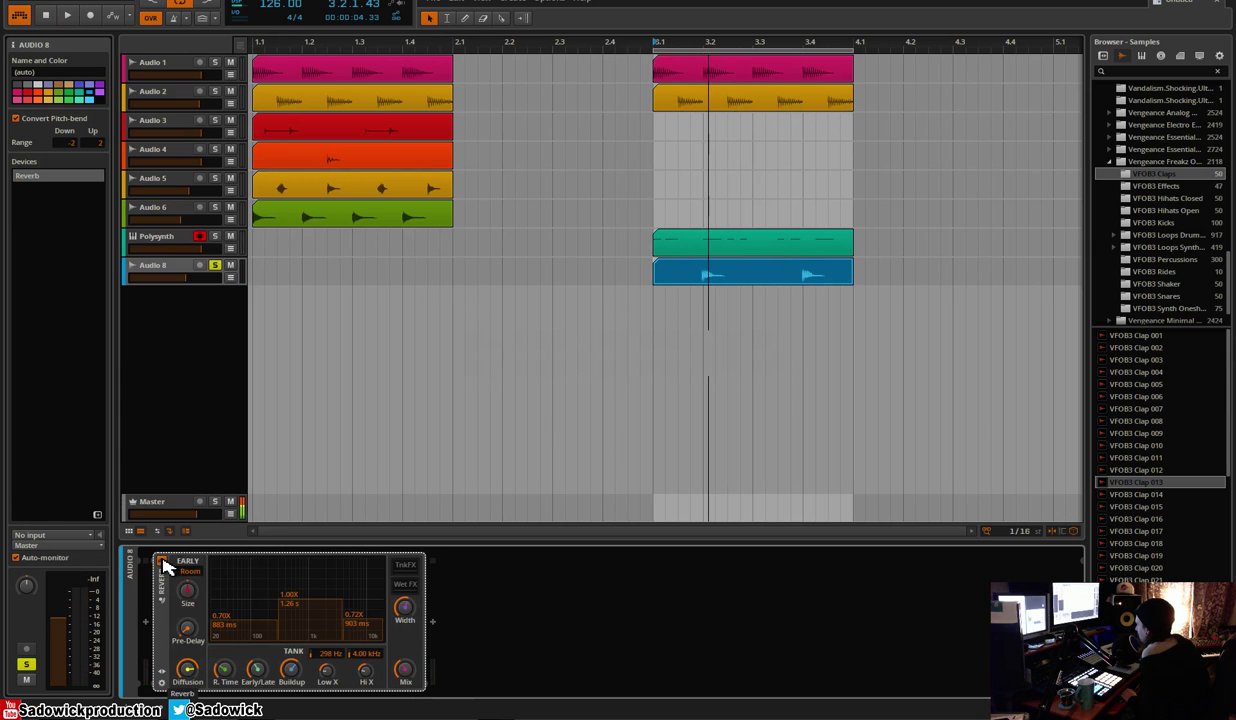
left_click(162, 562)
Delete the Reverb device from Audio 8 and add a fresh Reverb in its place
right_click(165, 579)
left_click(168, 607)
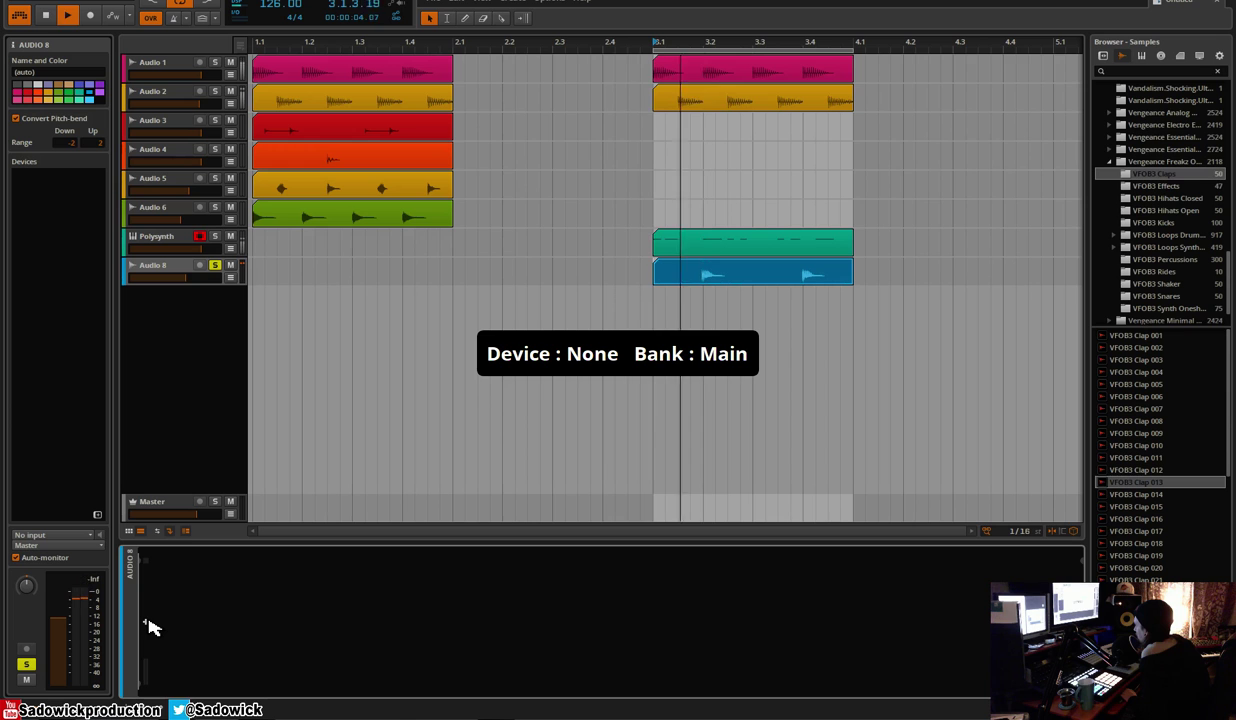
double_click(147, 628)
double_click(290, 656)
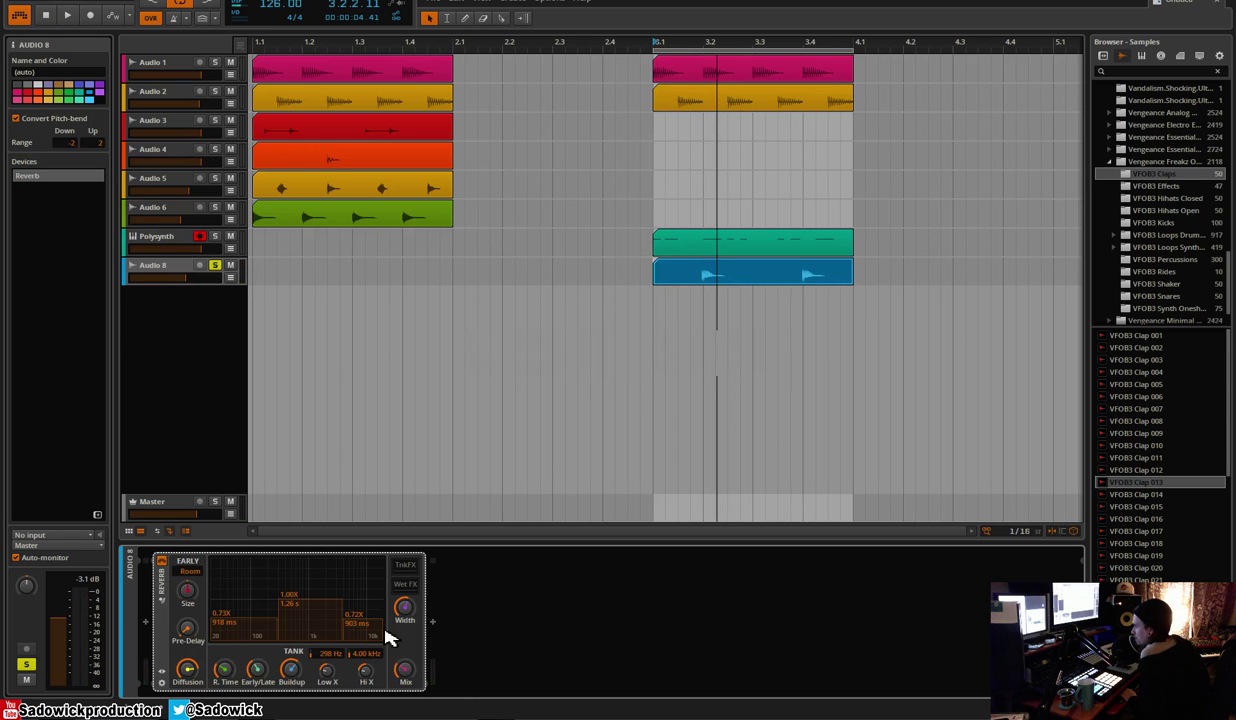
Set the Reverb's pre-delay to 15 ms and its reverb time to 1.95 s during playback
key("space")
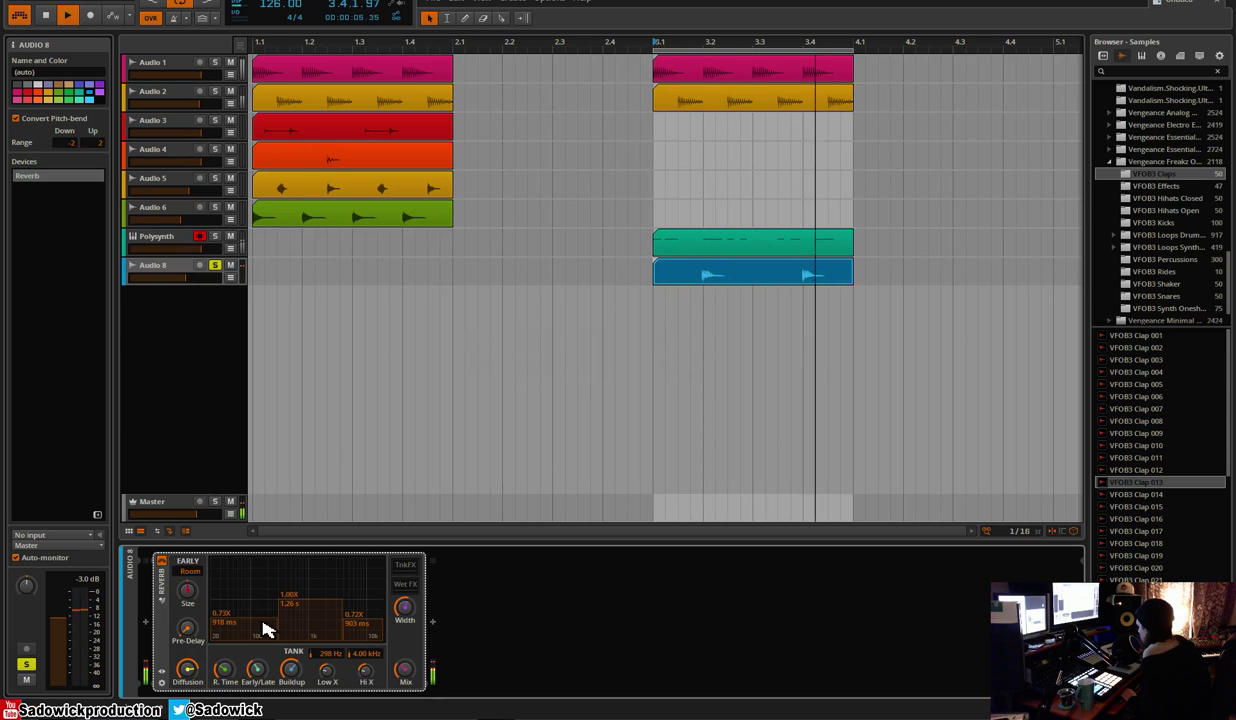
left_click_drag(188, 630, 230, 676)
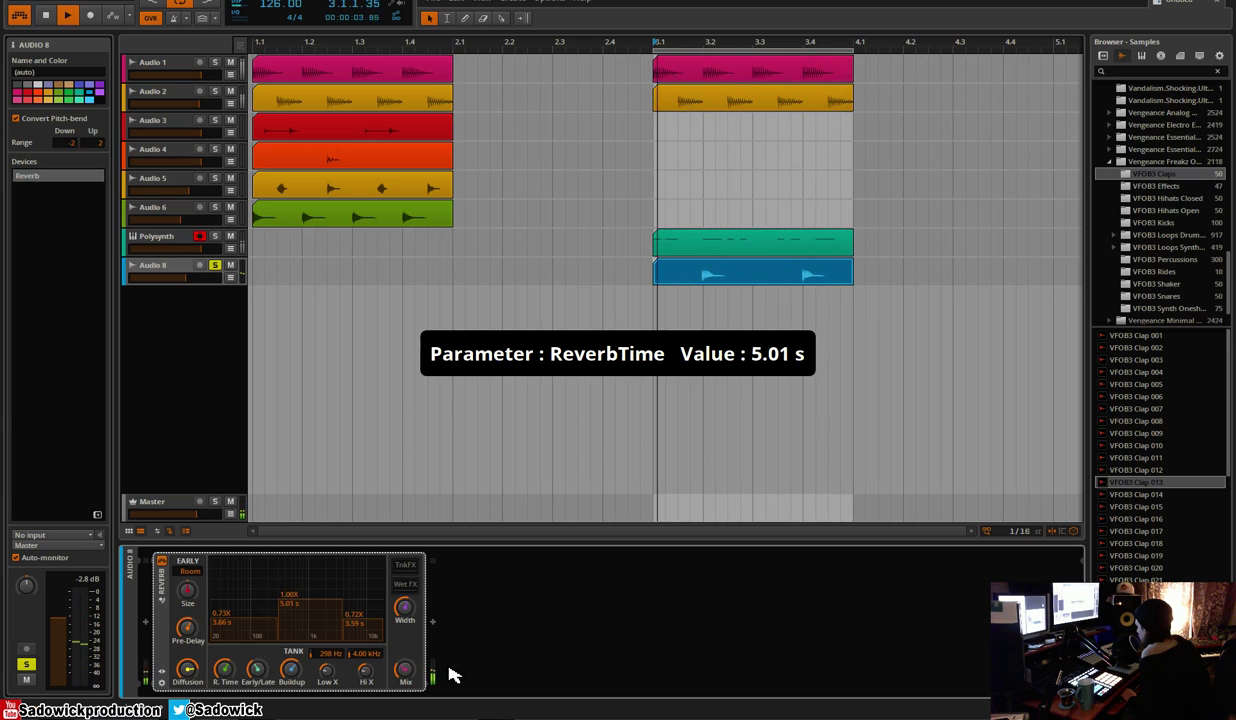
left_click_drag(403, 668, 403, 676)
left_click_drag(184, 632, 184, 676)
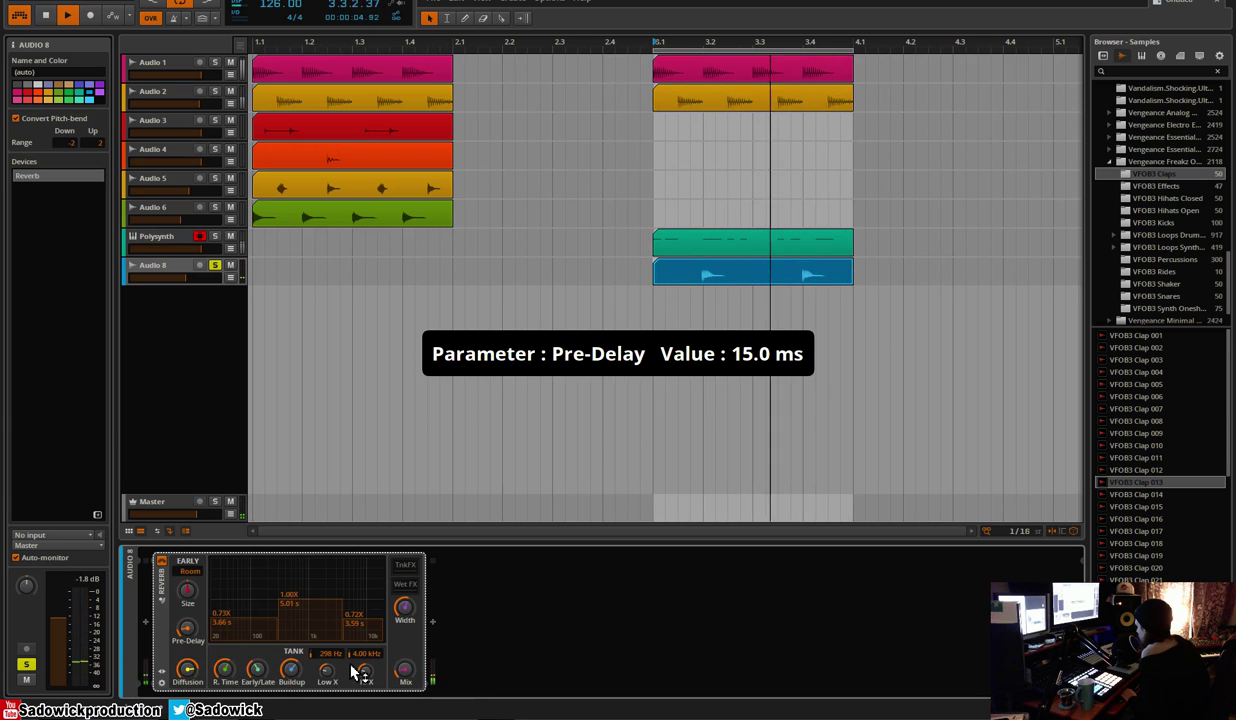
double_click(231, 672)
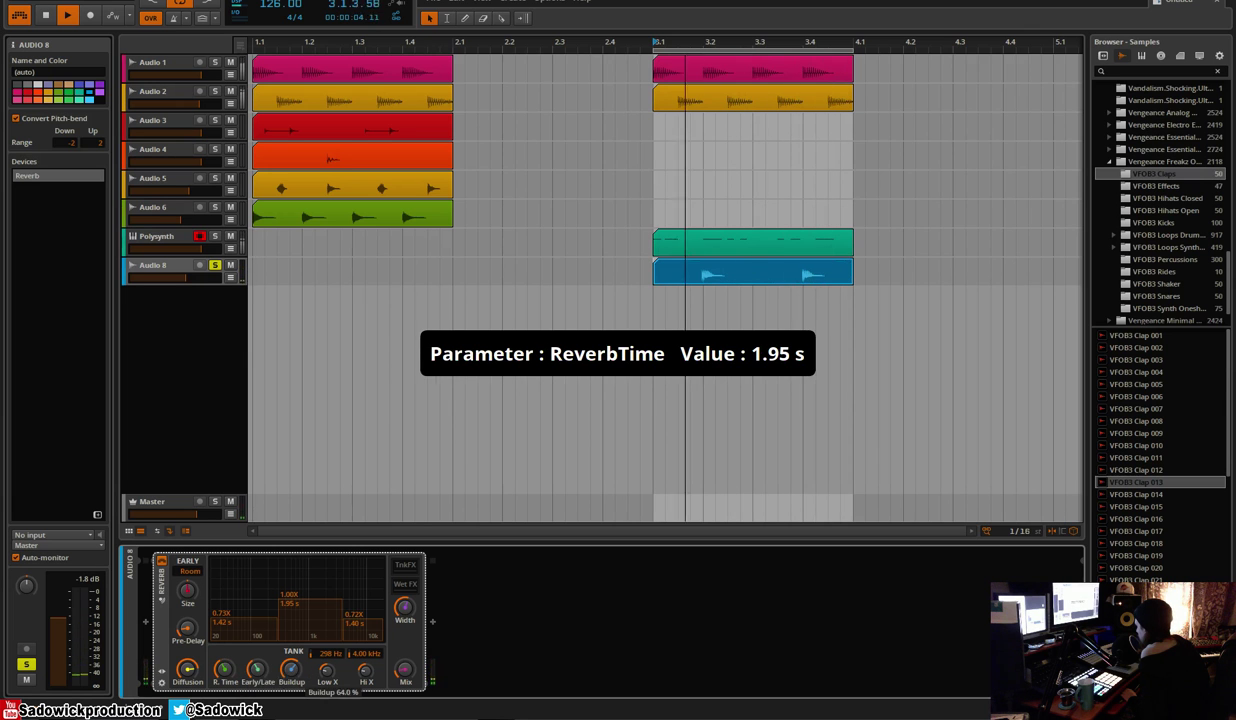
Reduce the Reverb's buildup and adjust its early/late balance
double_click(285, 674)
left_click(257, 669)
left_click_drag(258, 670, 258, 703)
Set the Reverb's mix to 30%, its width to 0% and its room size to 92%
left_click_drag(327, 674, 405, 660)
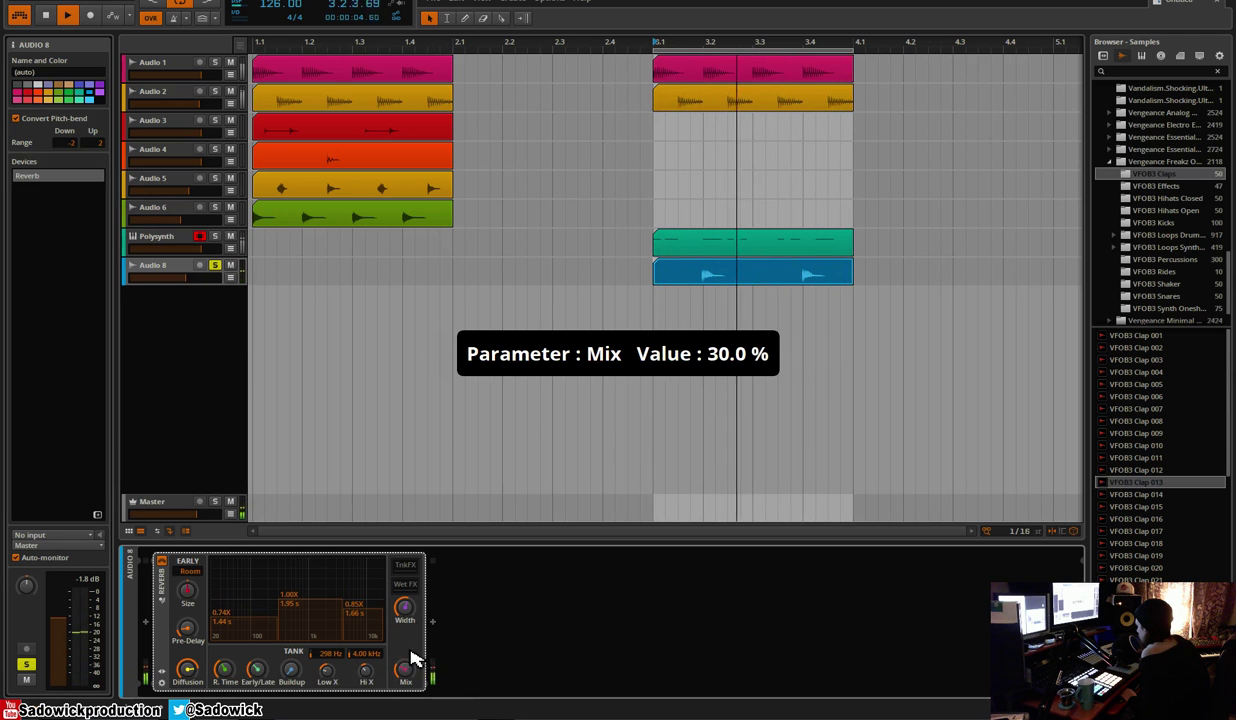
left_click_drag(405, 608, 405, 680)
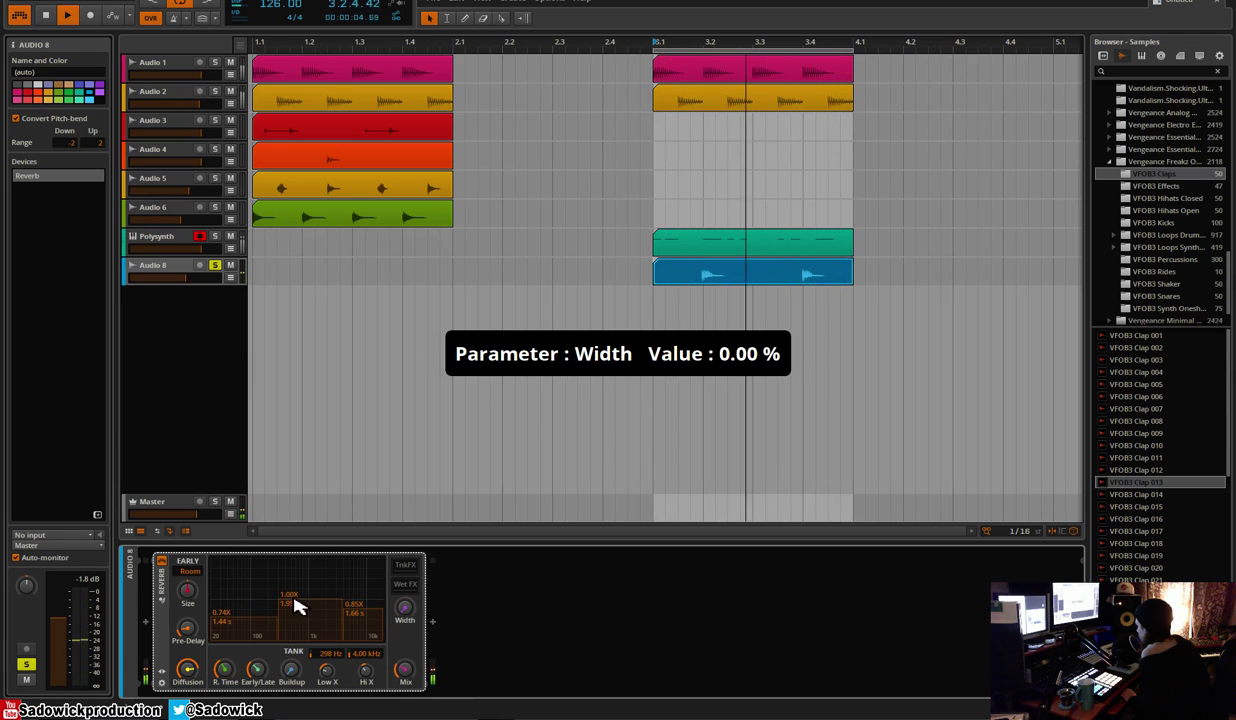
left_click_drag(186, 628, 193, 593)
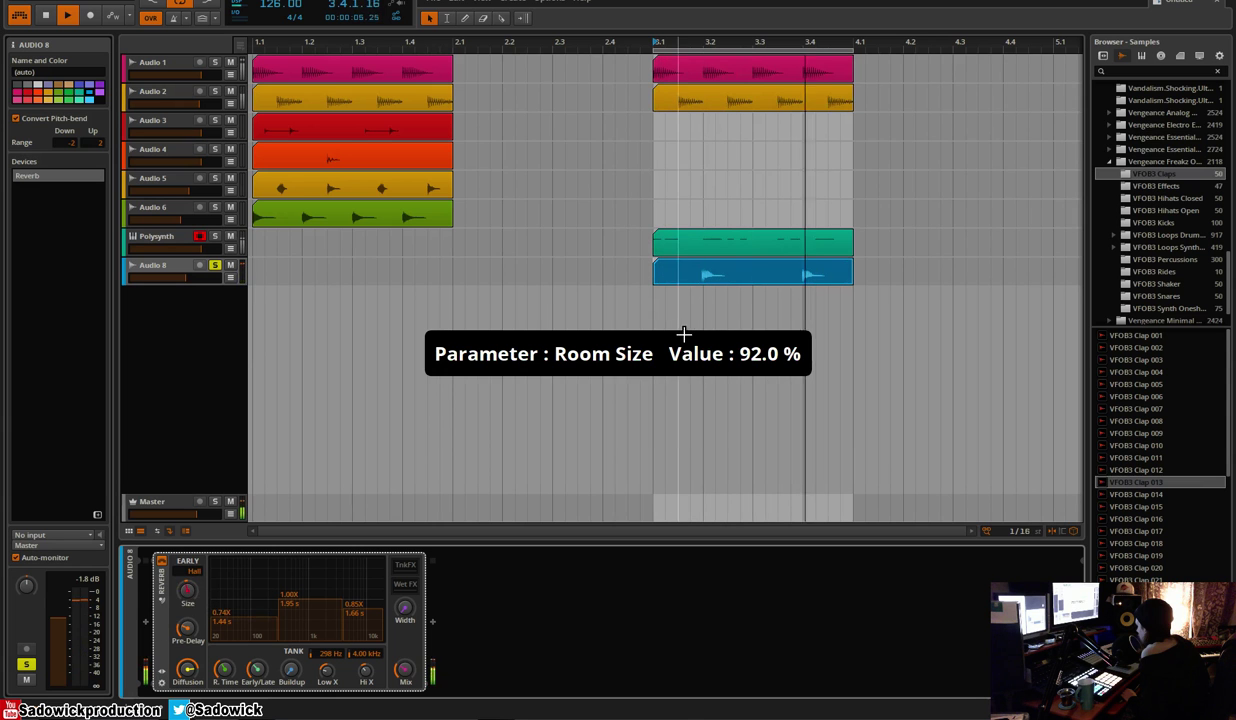
Add an EQ-5 after the Reverb, cut band 1 by about 15.7 dB near 89.8 Hz, and collapse both devices
left_click(432, 621)
left_click(561, 612)
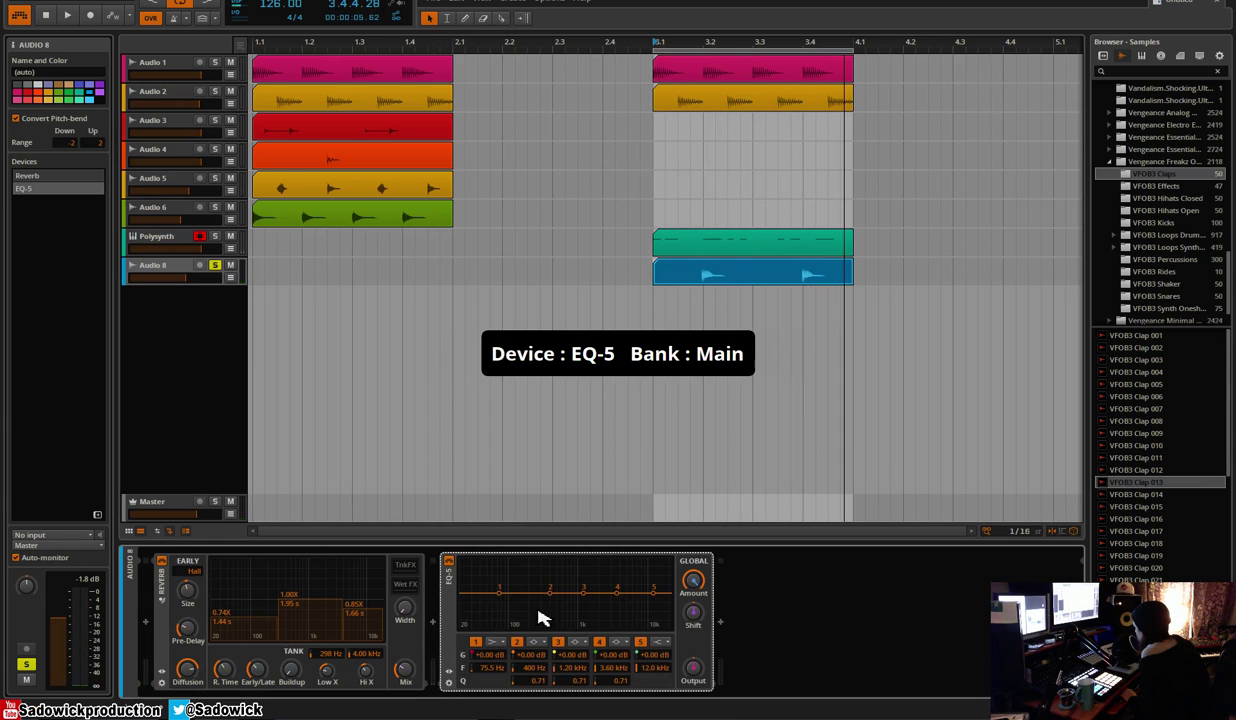
left_click_drag(503, 598, 503, 614)
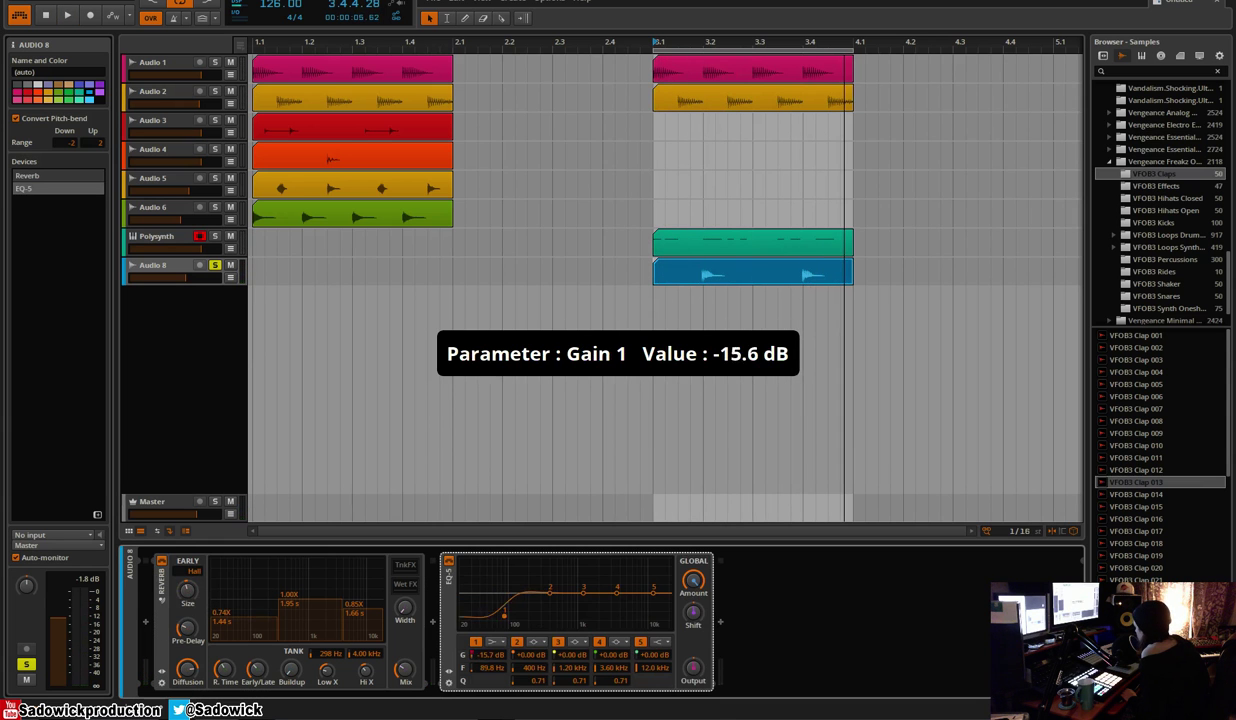
double_click(161, 586)
double_click(196, 585)
Add a Transient Control to Audio 8's device chain, place it between the Reverb and EQ-5, and set its attack to 35%
key("space")
left_click(160, 511)
left_click(187, 270)
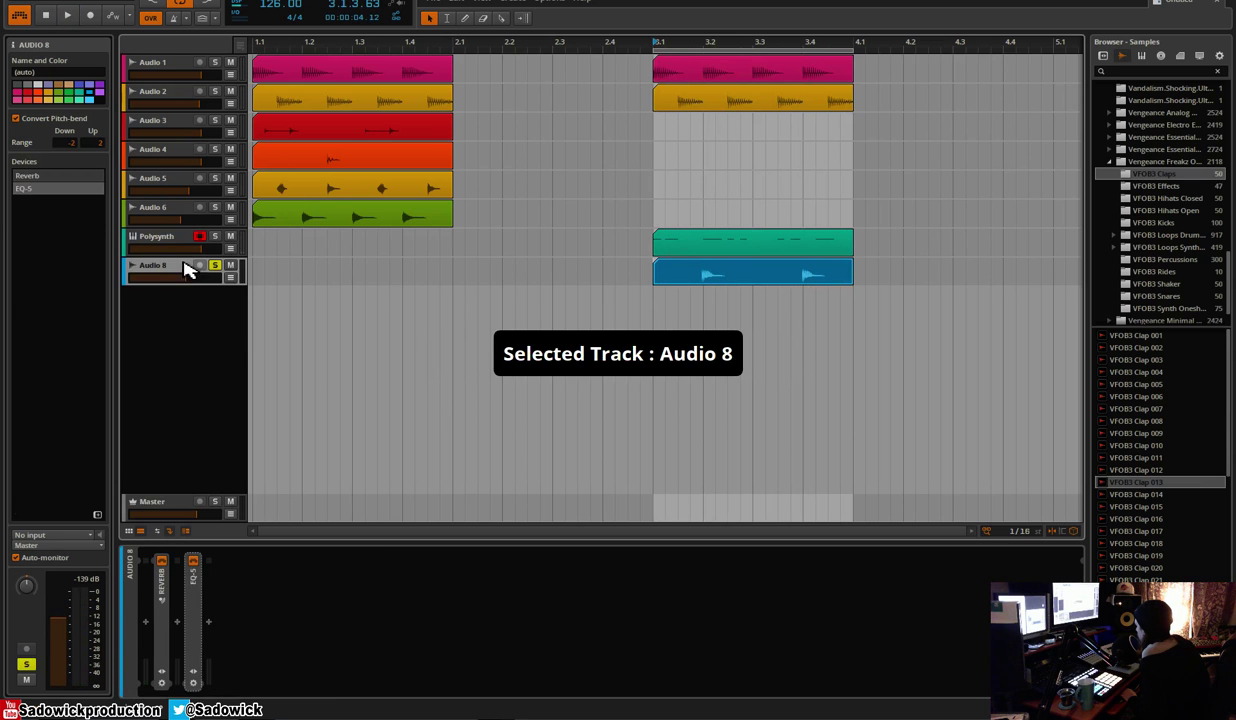
left_click(211, 623)
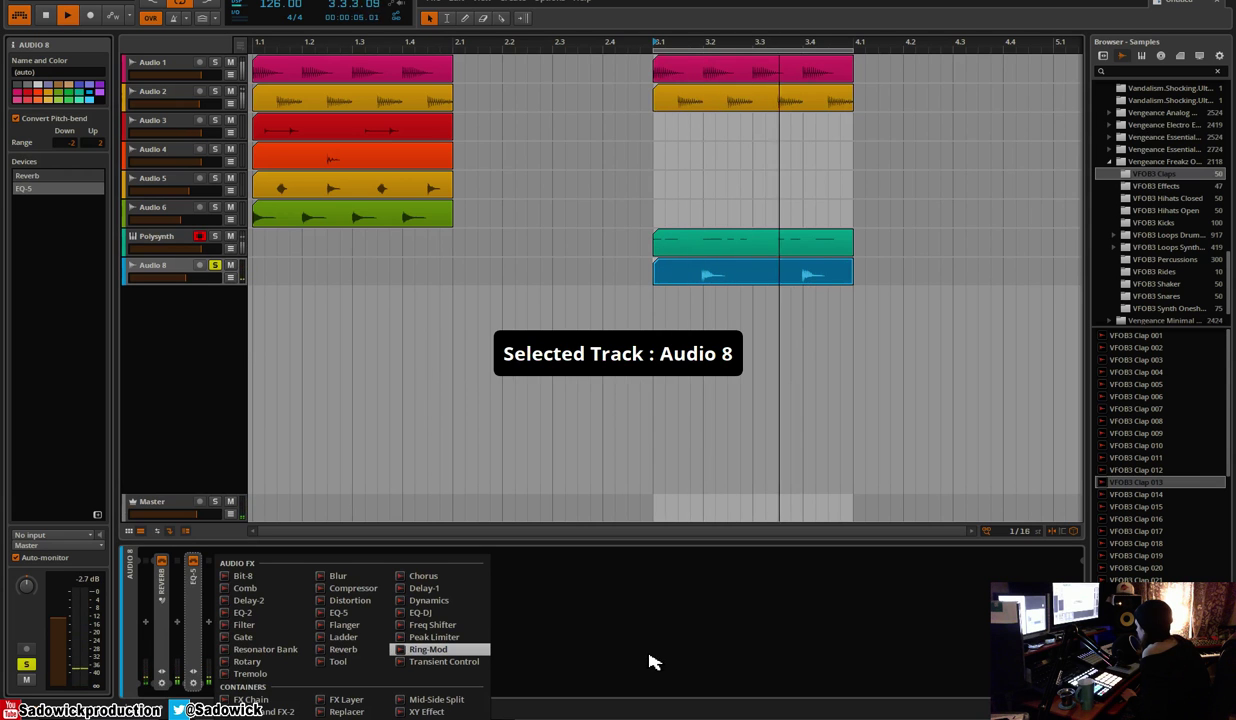
left_click(490, 661)
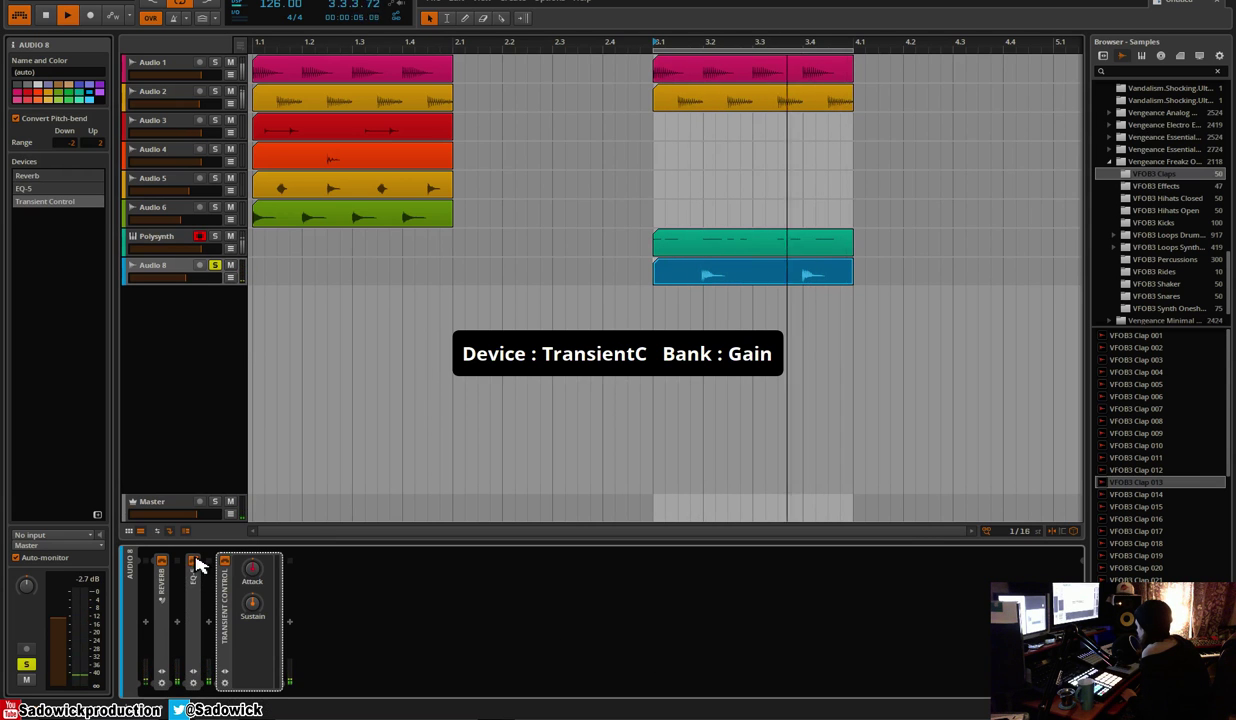
left_click_drag(252, 575, 171, 590)
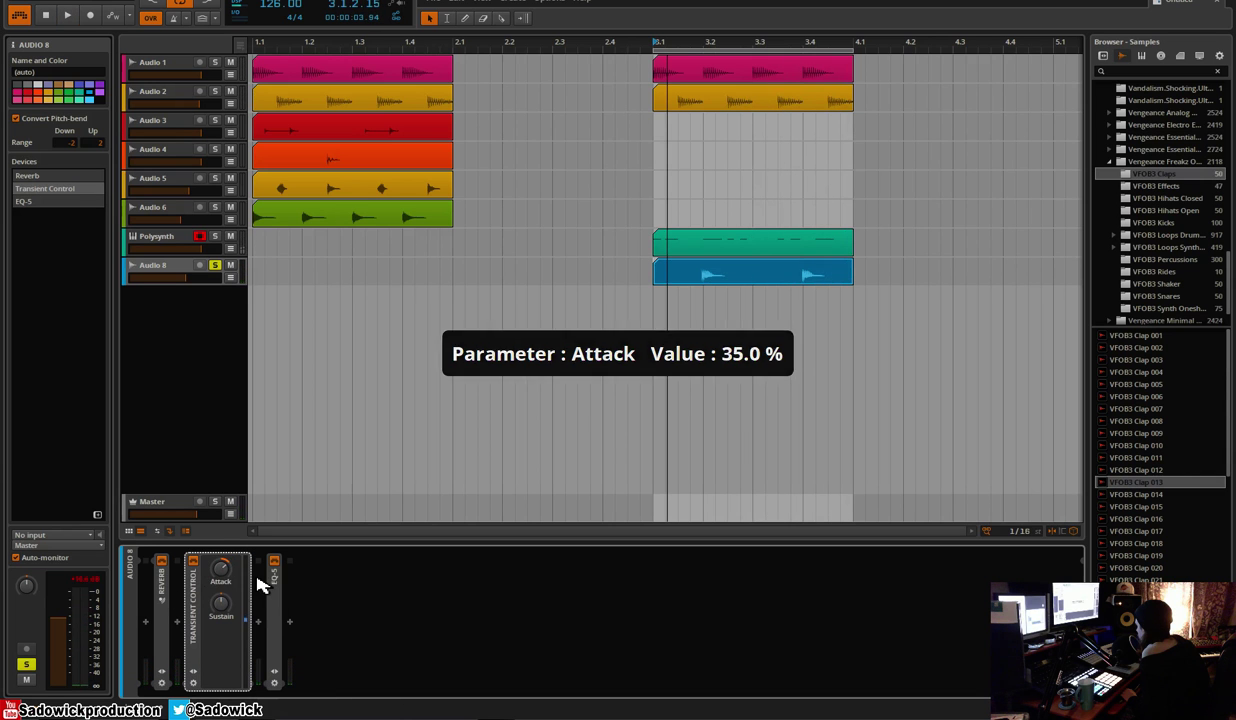
Take Audio 8 off solo and lower its volume slightly while the beat plays
left_click(214, 266)
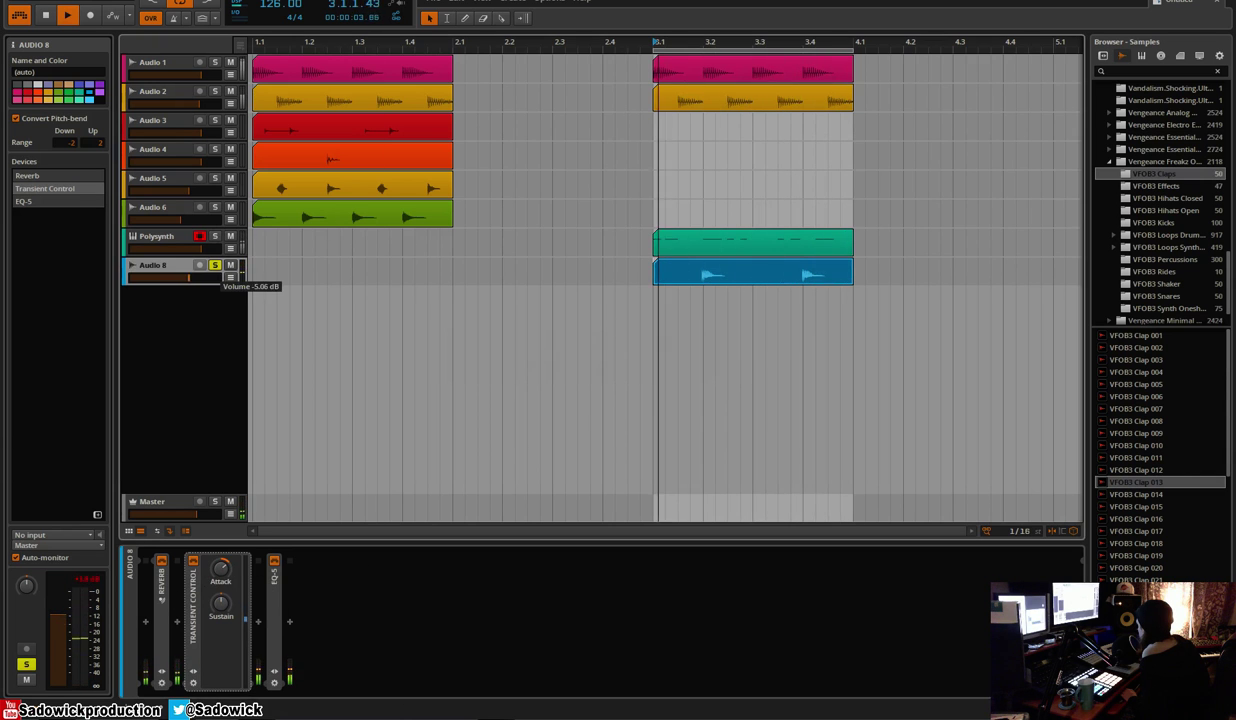
left_click_drag(193, 280, 187, 279)
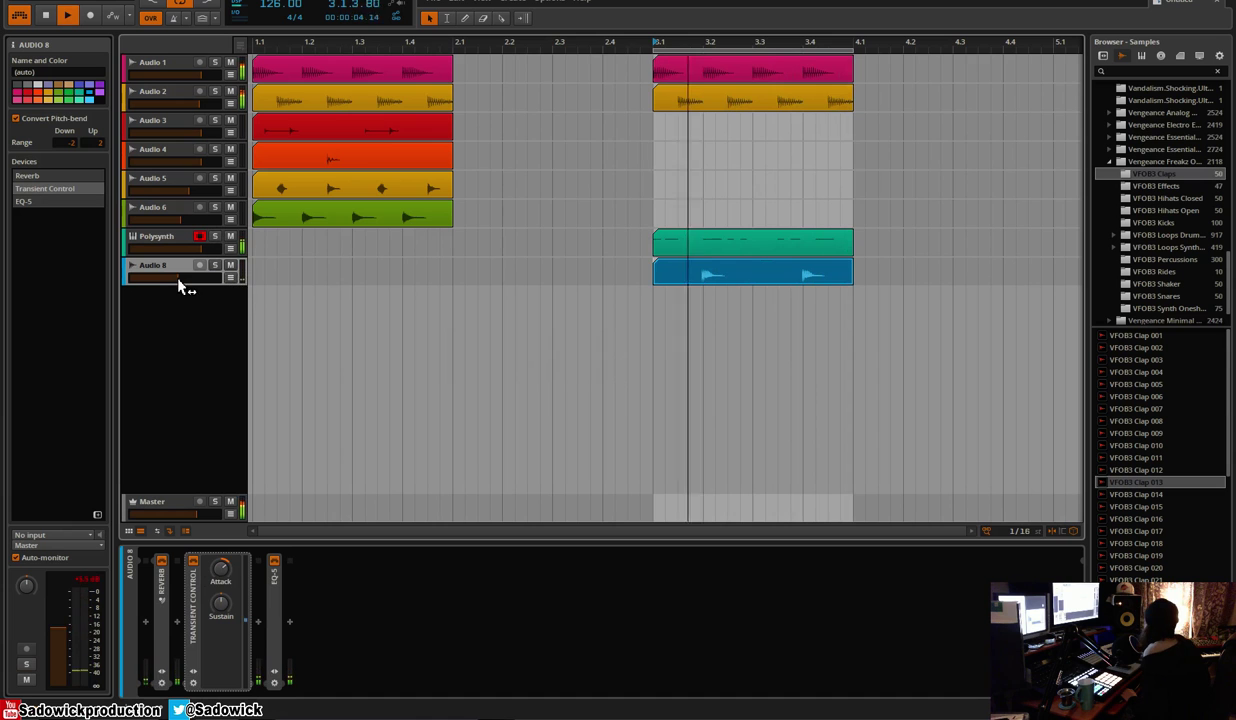
Solo Audio 6 and Audio 5 for listening, and copy Audio 5's clip from bar 1 to bar 3 on the same track
left_click(215, 208)
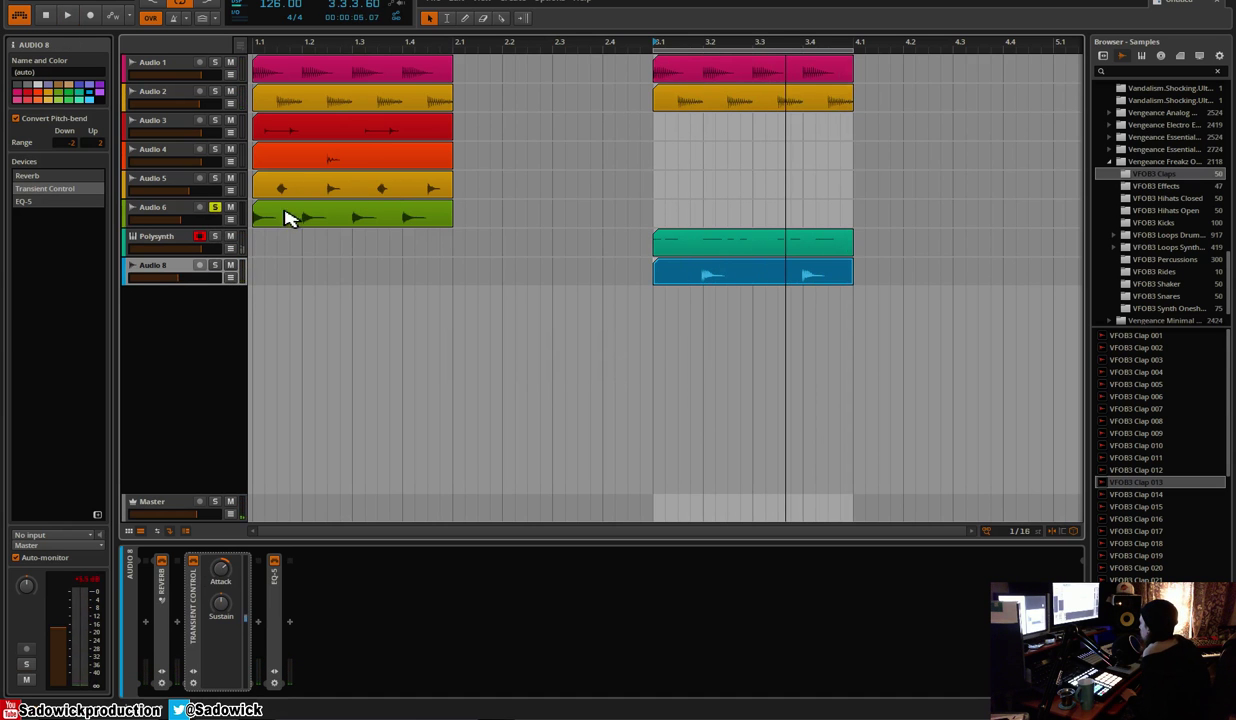
left_click(287, 216)
key("space")
key("space")
left_click(217, 179)
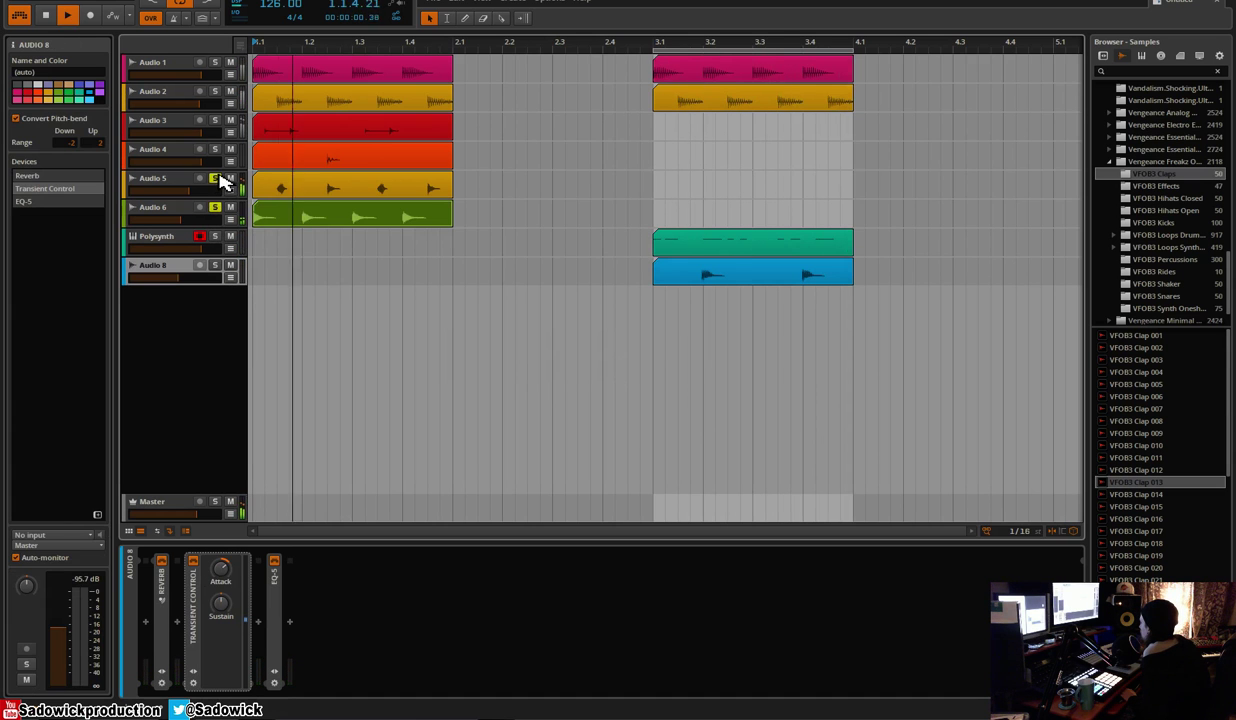
left_click(214, 178)
left_click(282, 190)
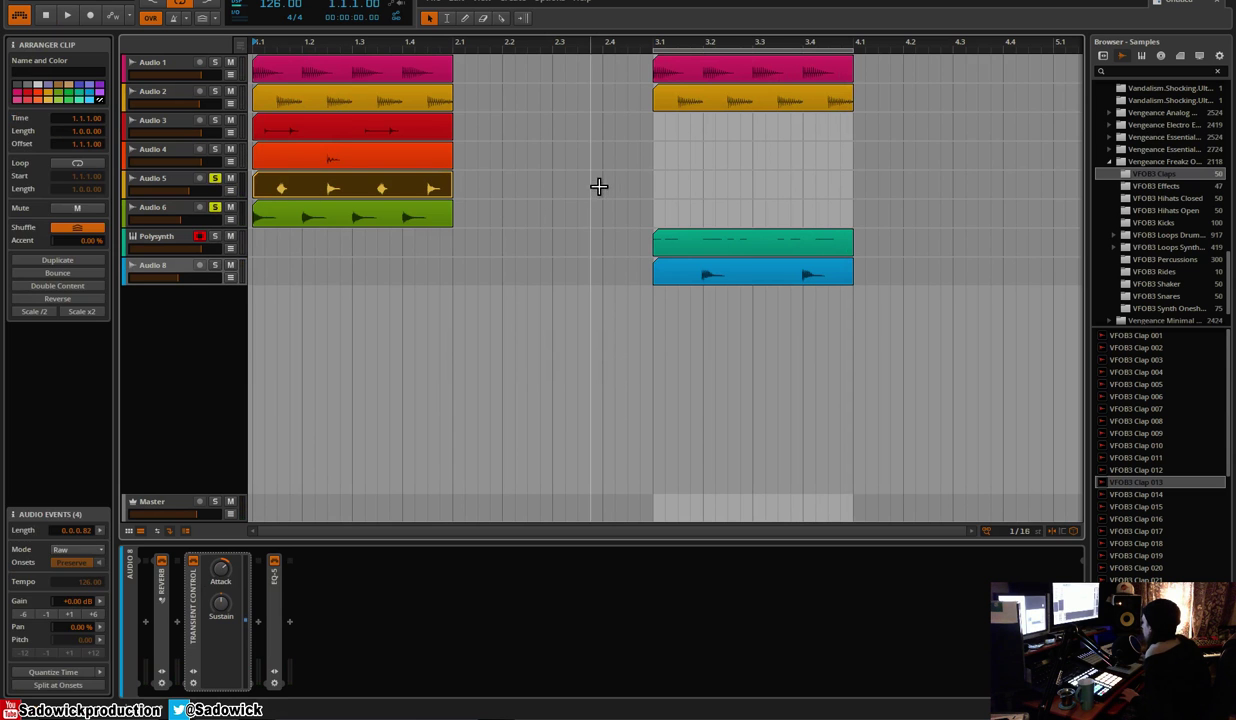
left_click(654, 185)
key("ctrl+v")
key("space")
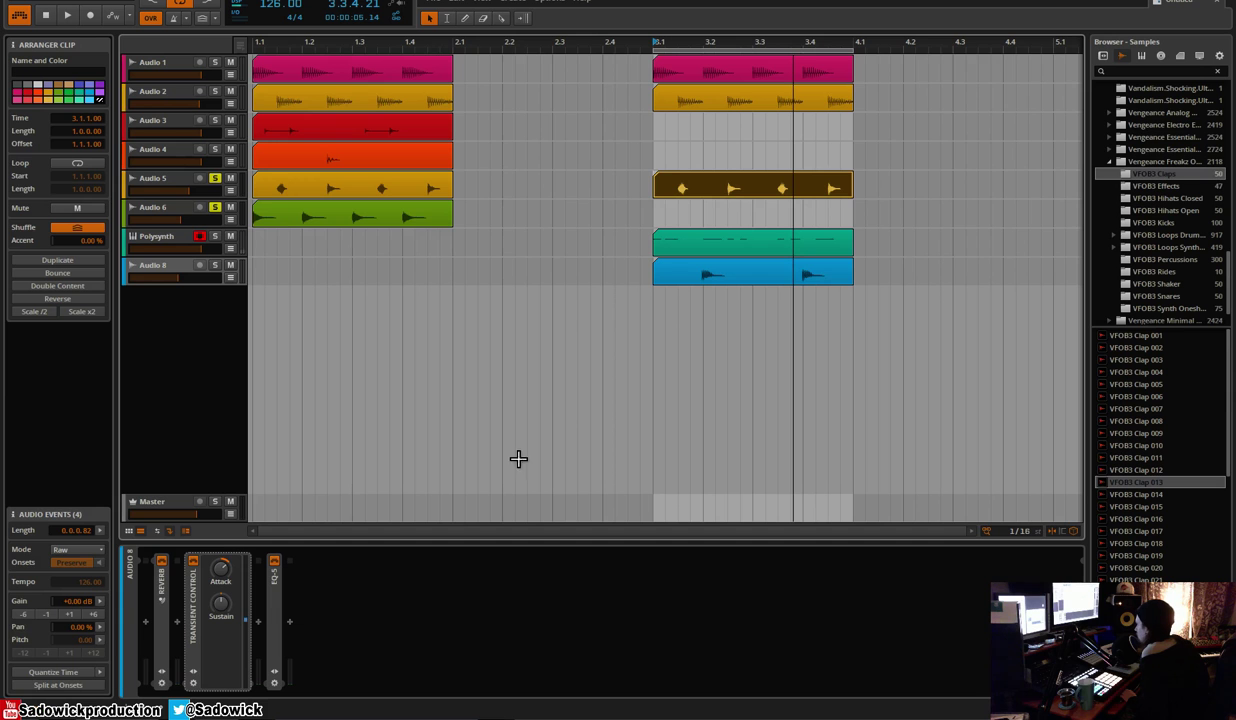
Take Audio 5 and Audio 6 off solo
left_click(215, 179)
left_click(215, 218)
left_click(215, 208)
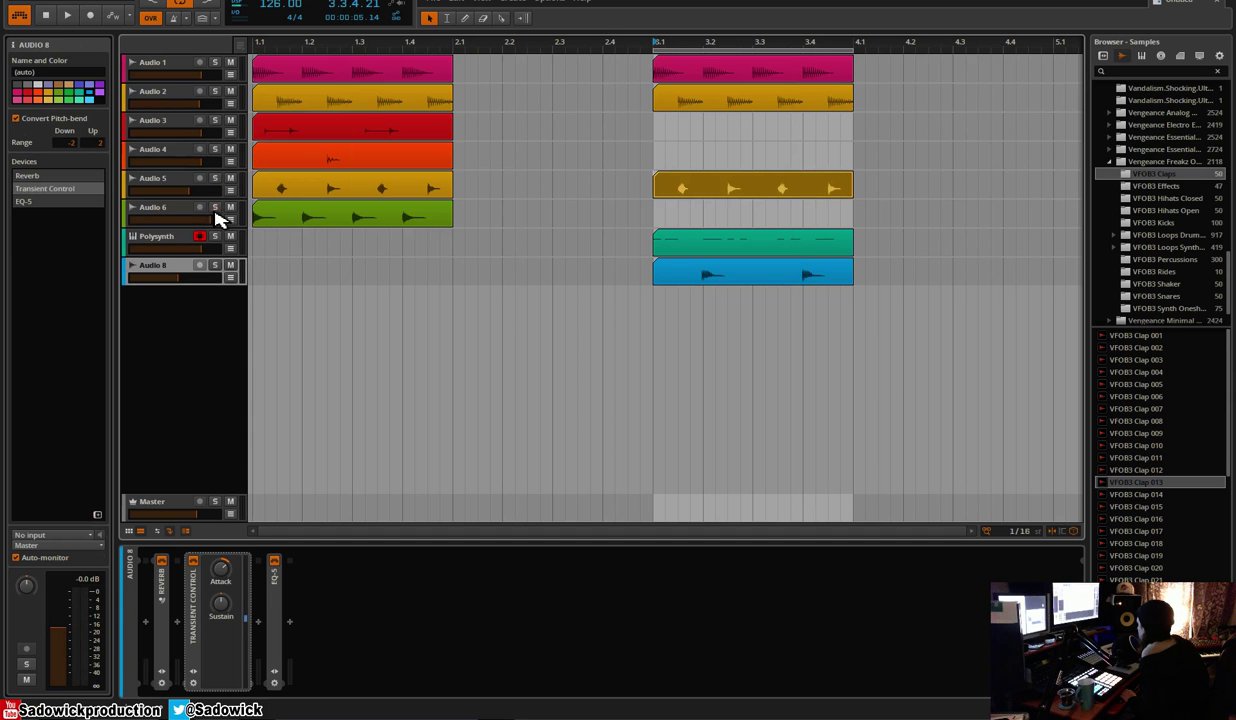
Play the bar 1 clips and raise Audio 6's volume to balance it with the beat
key("space")
key("space")
left_click(291, 210)
key("space")
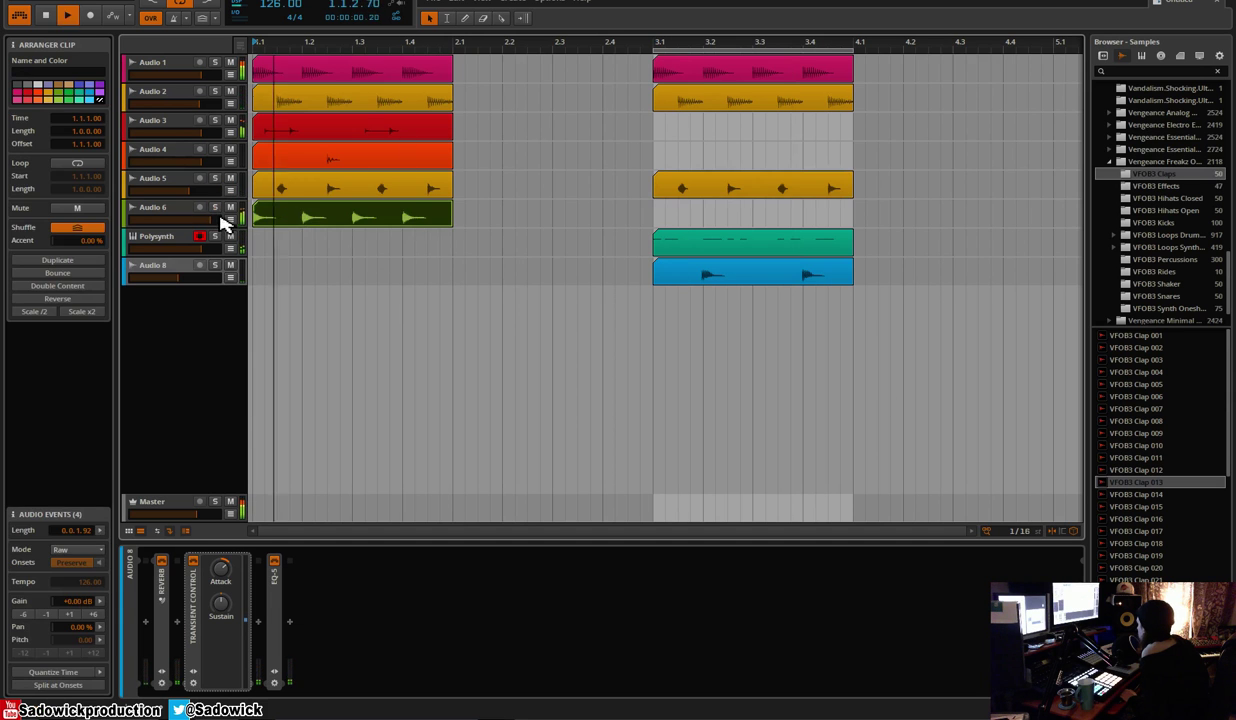
key("space")
left_click(210, 219)
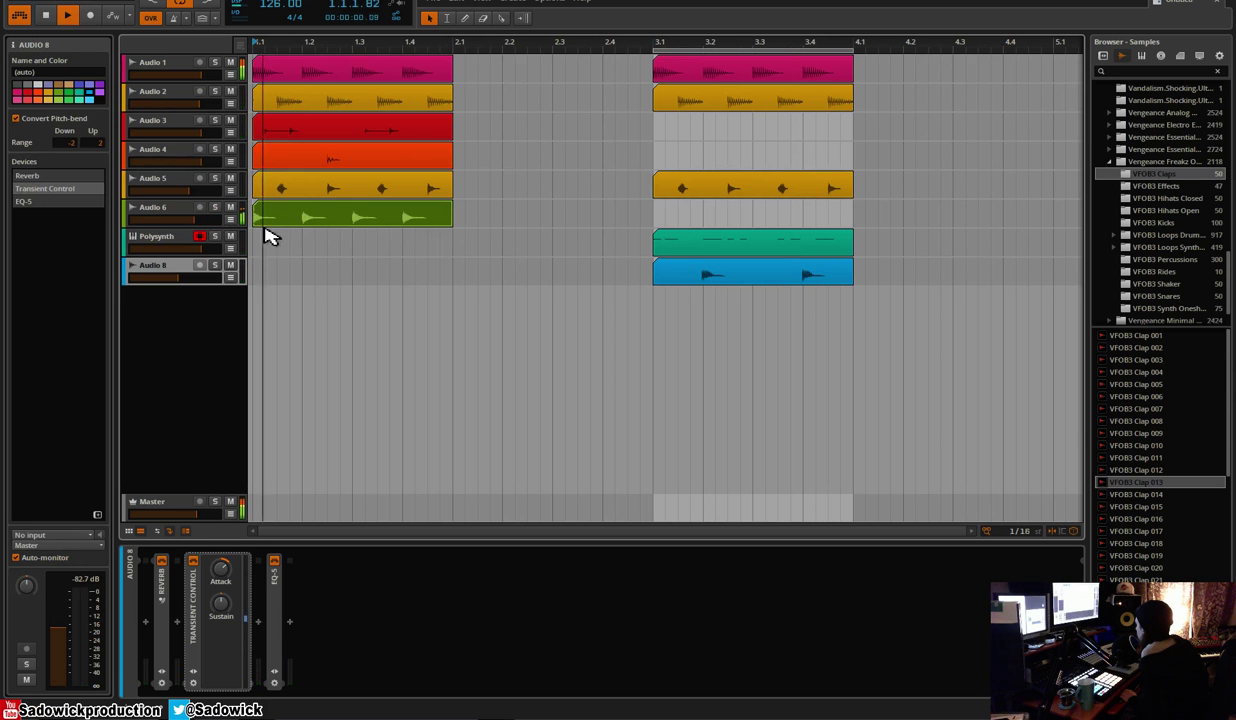
left_click(184, 219)
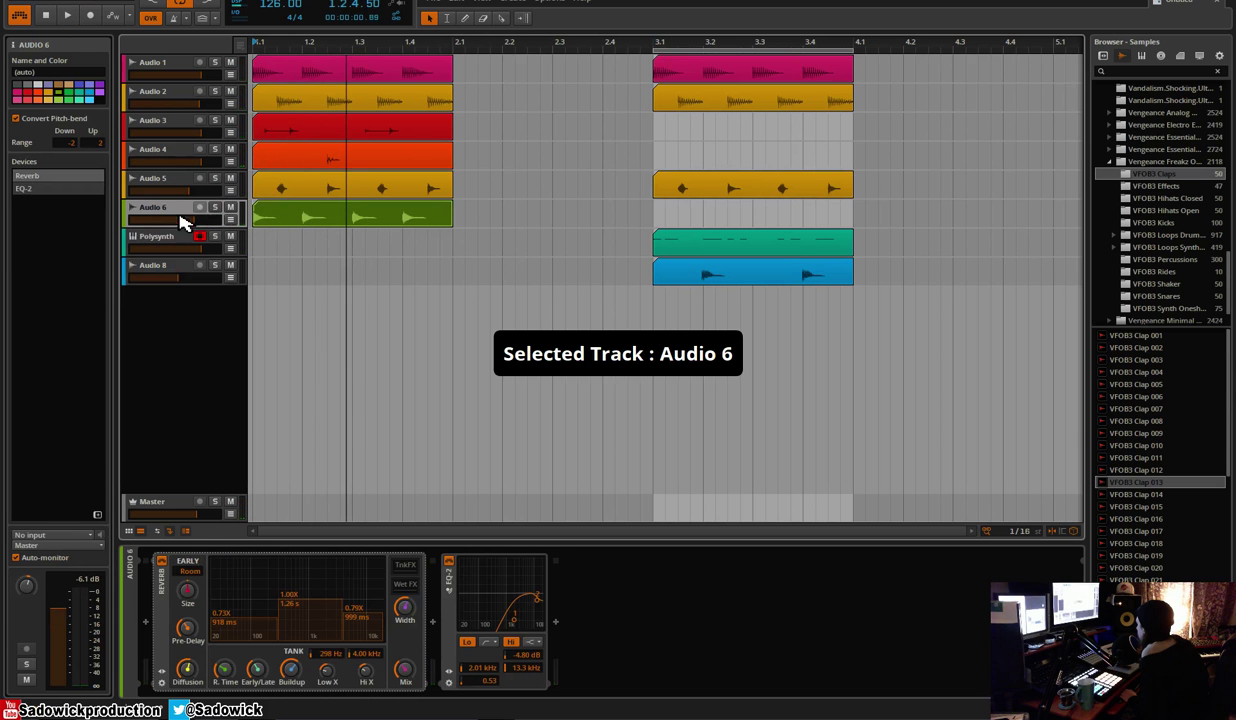
key("space")
Select all eleven arranger clips and move them far along the timeline so the first group starts at bar 113
left_click(397, 65)
left_click(388, 211, "shift")
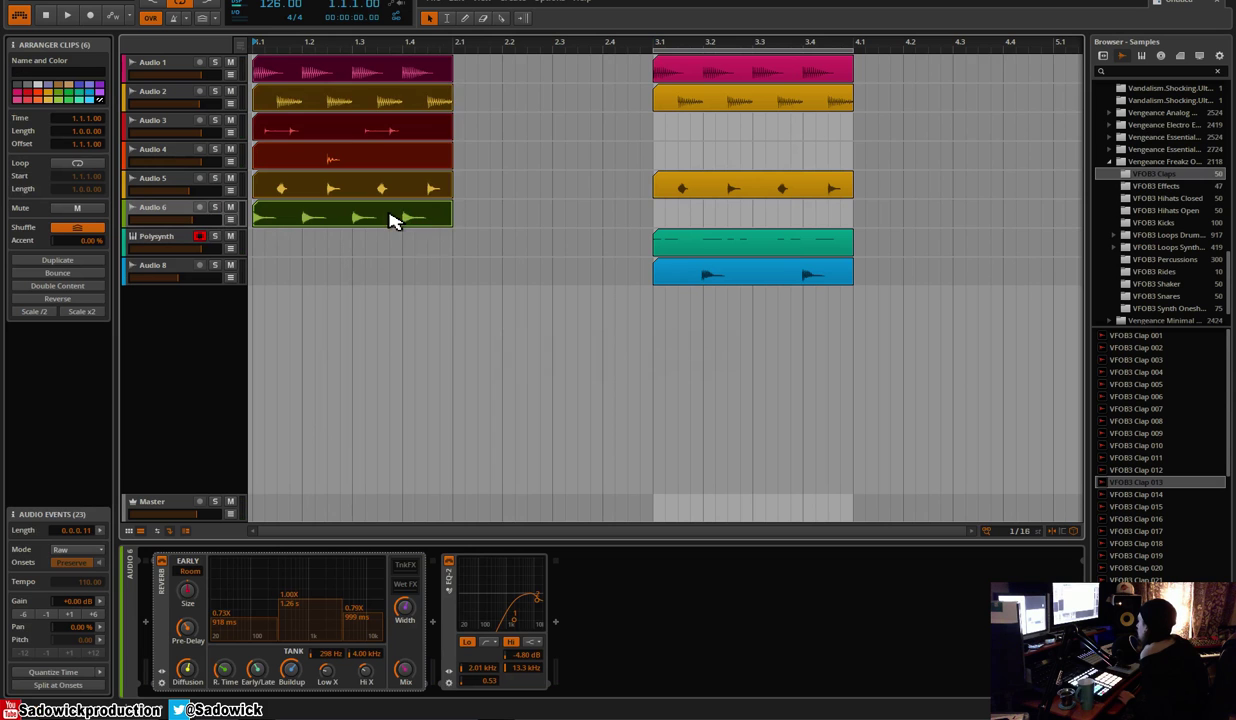
mouse_move(456, 224)
left_mouse_down()
mouse_move(497, 237)
mouse_move(458, 246)
mouse_move(535, 237)
mouse_move(458, 234)
left_mouse_up()
left_click_drag(467, 48, 500, 28)
left_click_drag(430, 60, 221, 290)
left_click_drag(268, 70, 737, 51)
left_click_drag(549, 70, 910, 80)
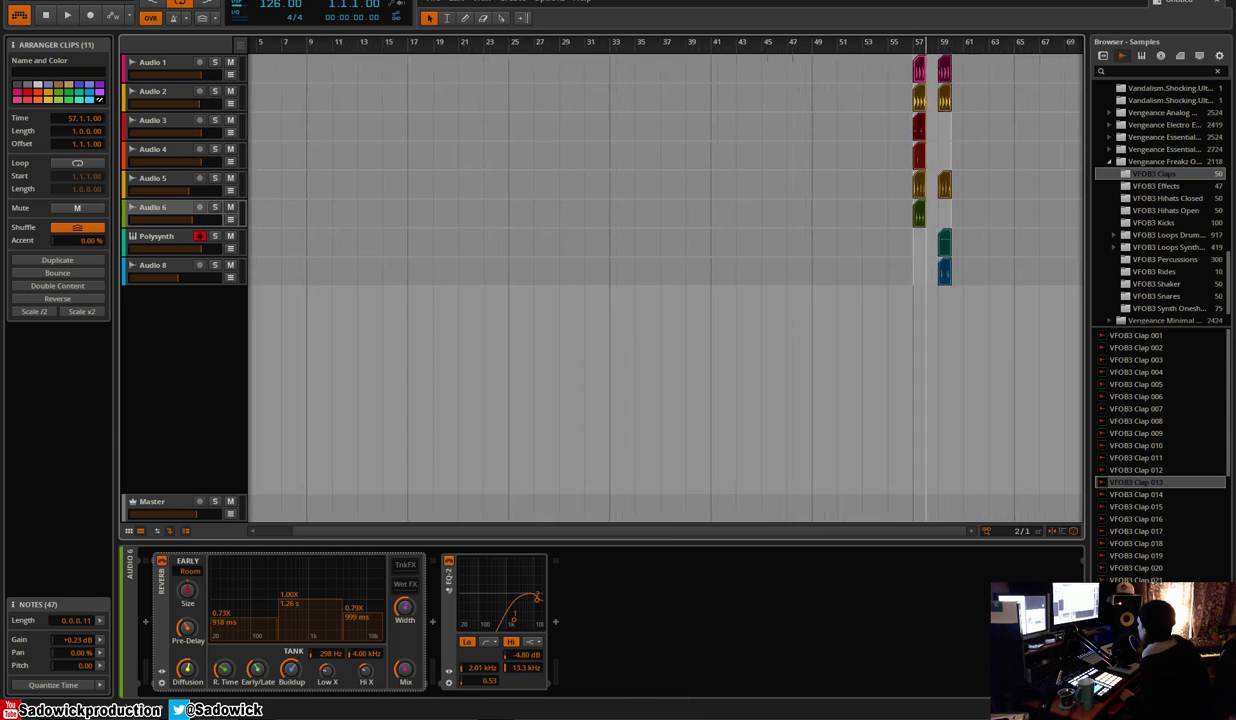
scroll(690, 45, "down", 3)
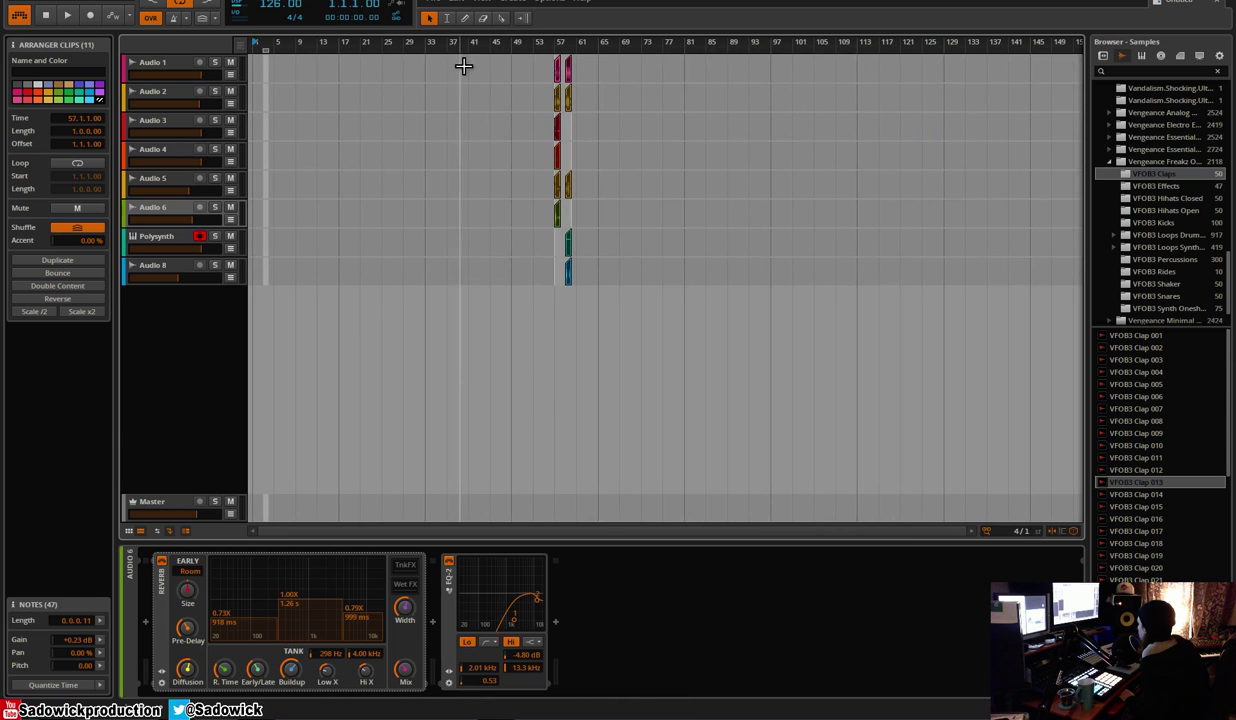
left_click_drag(563, 70, 866, 70)
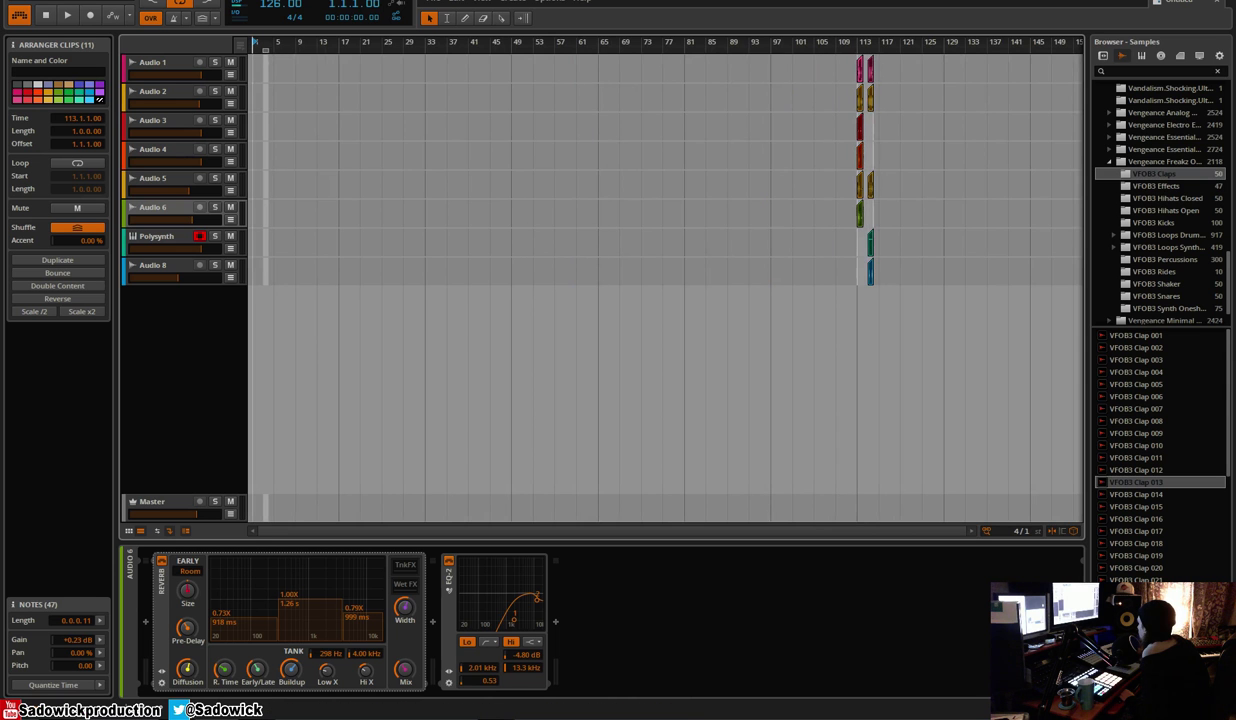
scroll(262, 46, "down", 2)
scroll(690, 80, "up", 10)
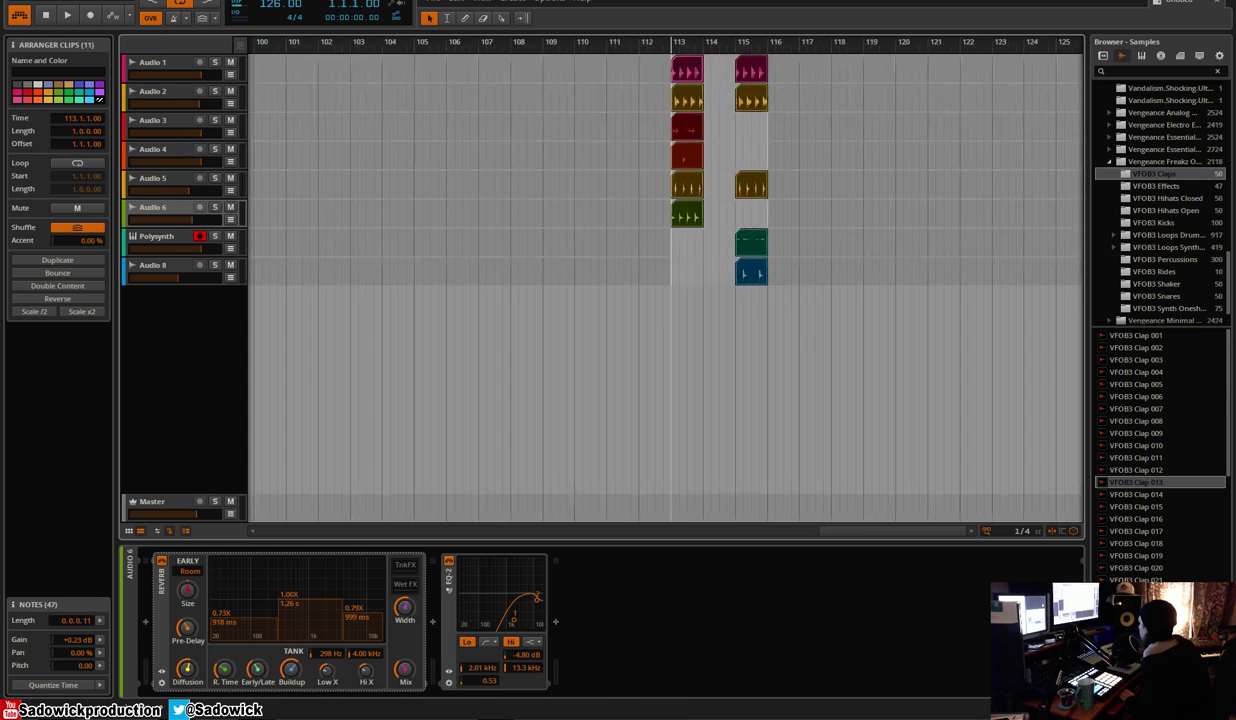
left_click(668, 77)
left_click(668, 100, "shift")
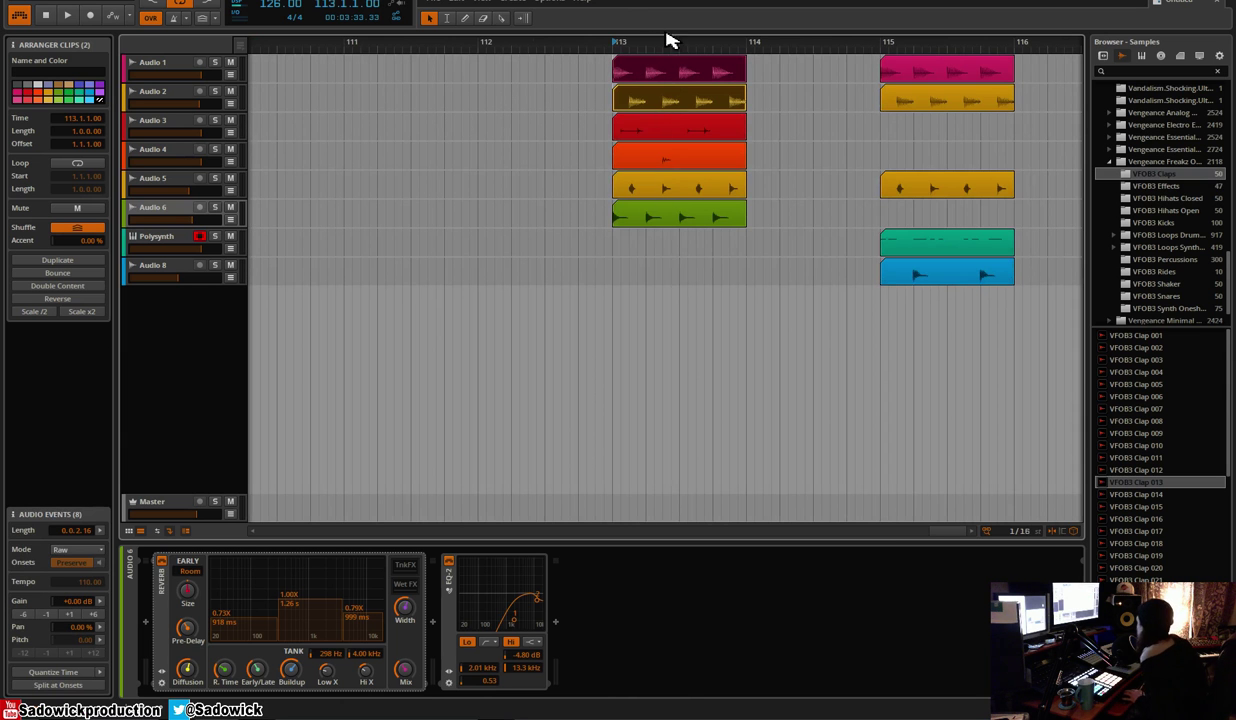
scroll(668, 40, "down", 10)
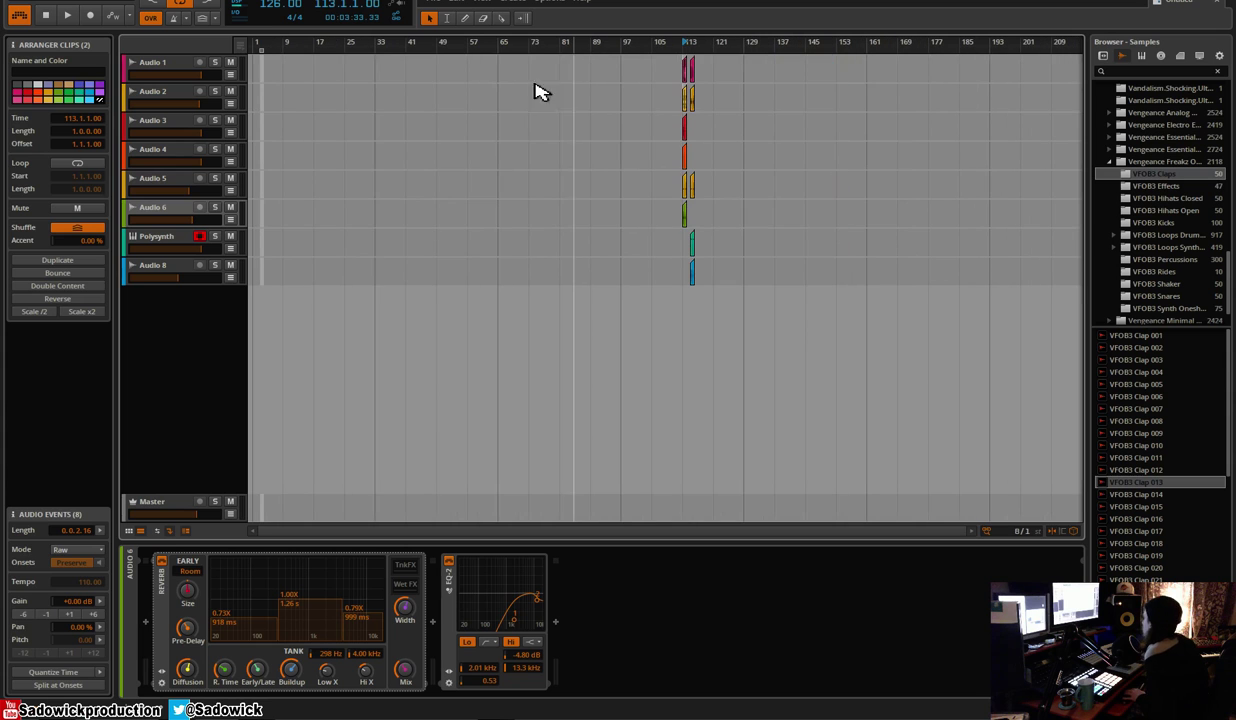
left_click(256, 70)
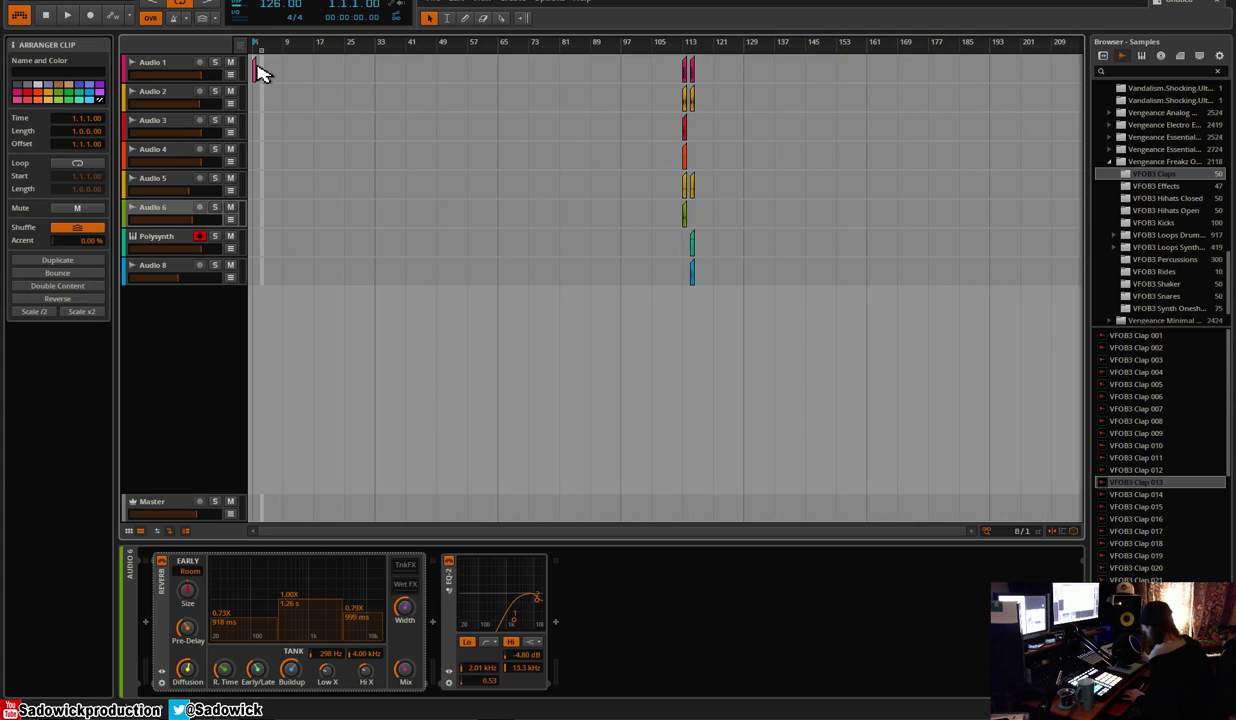
key("Delete")
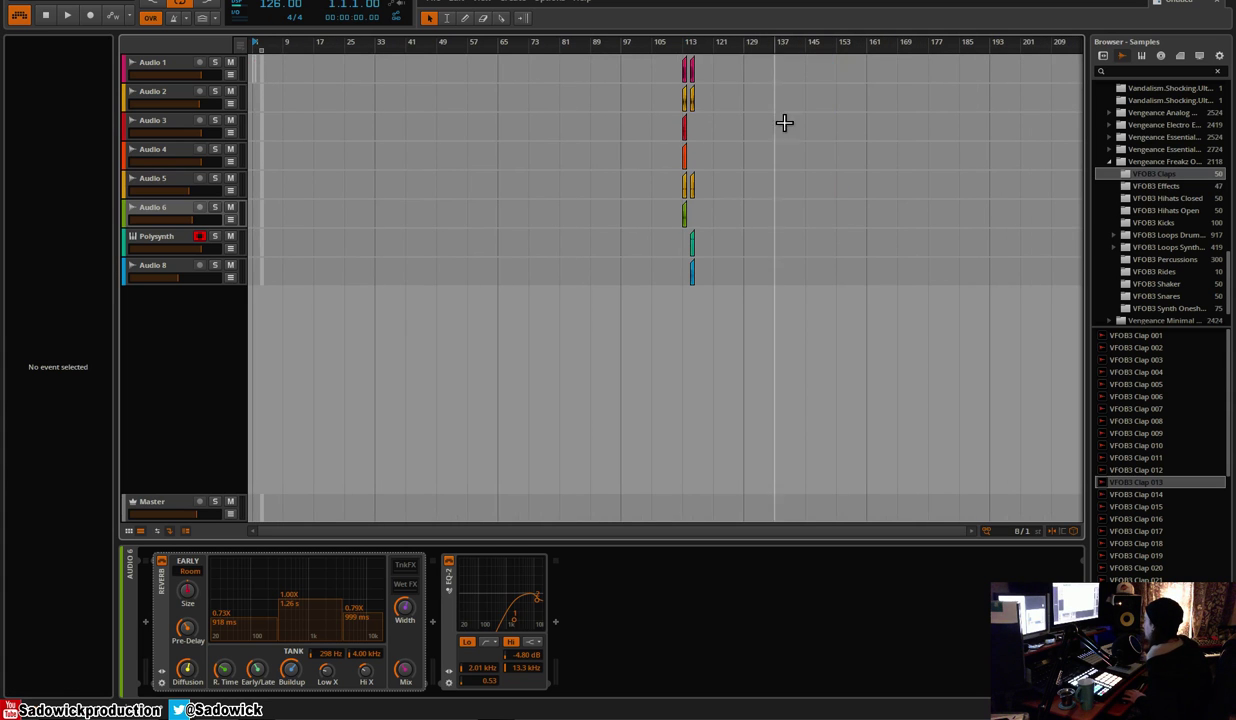
scroll(697, 46, "up", 10)
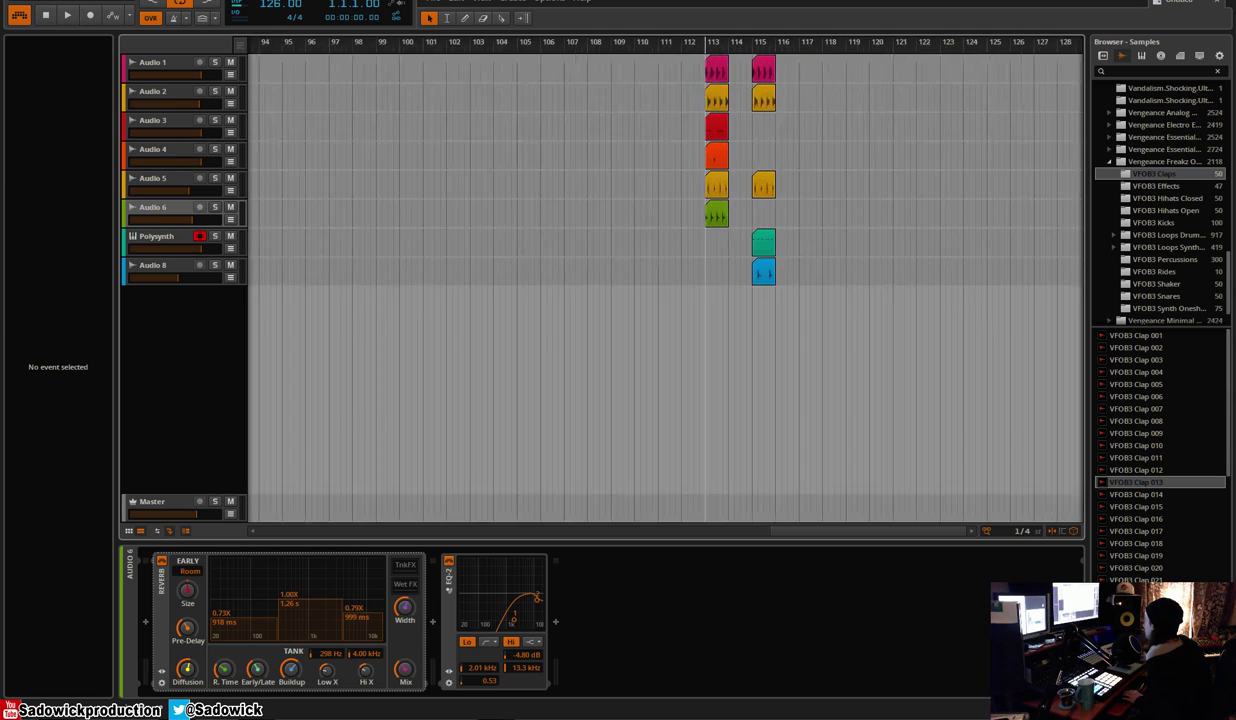
Copy the Audio 1 and Audio 2 clips at bar 113 to bar 1 and play them
left_click(725, 104)
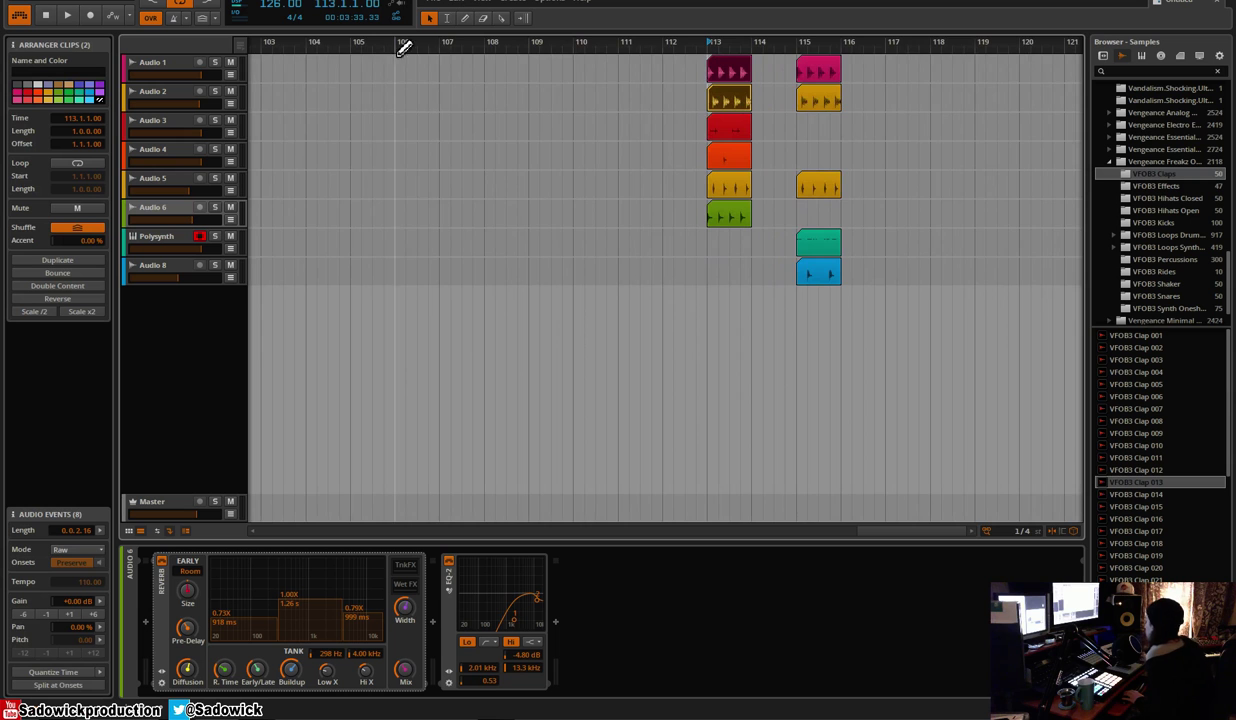
scroll(404, 49, "up", 15)
scroll(571, 43, "down", 15)
left_click_drag(263, 43, 412, 86)
left_click(257, 70)
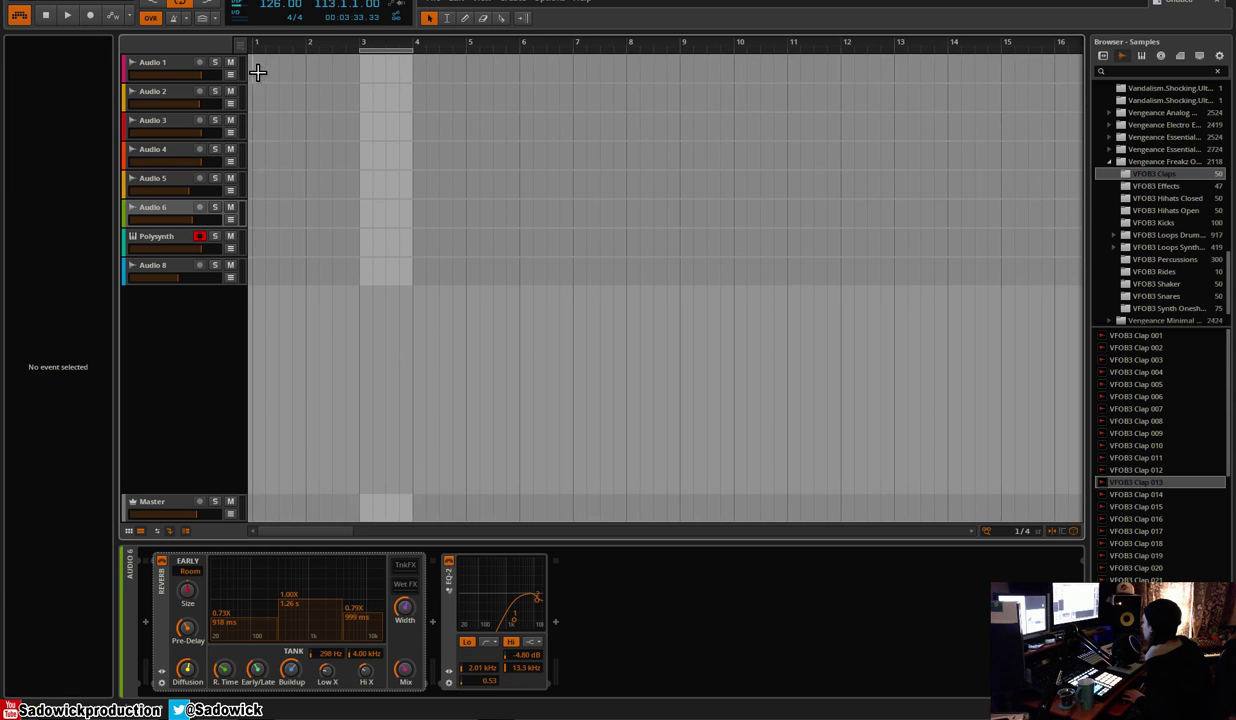
key("ctrl+v")
key("space")
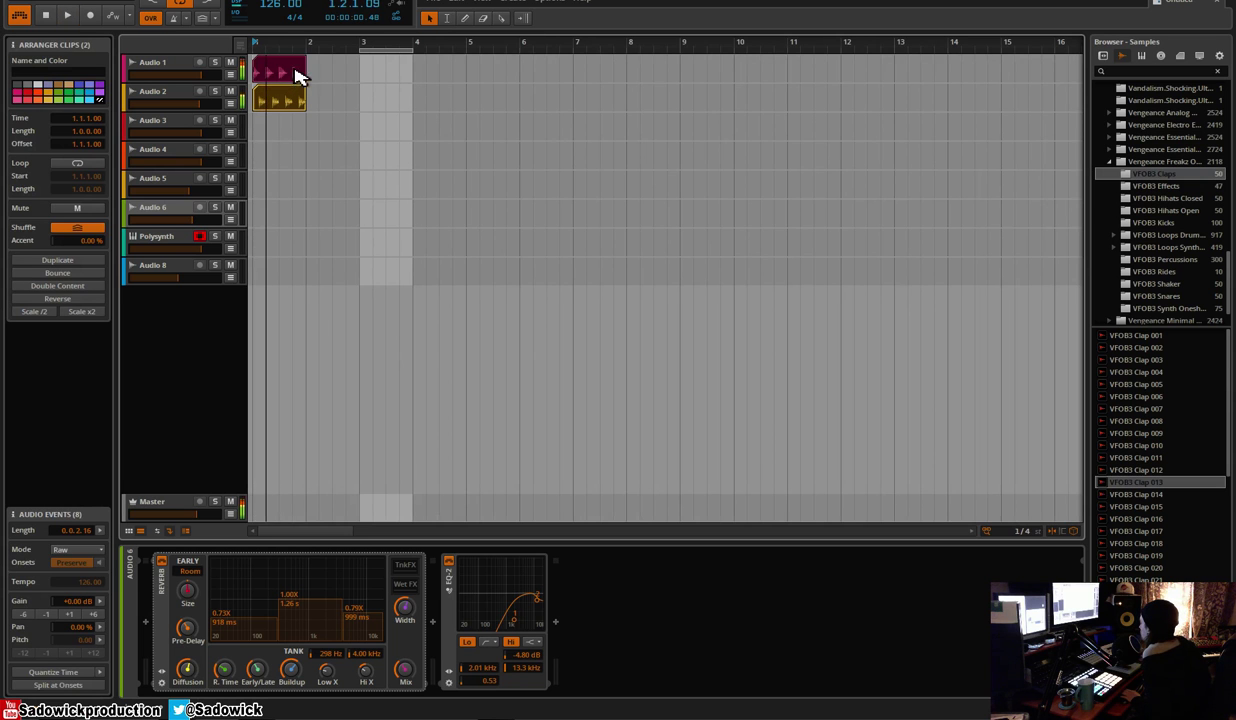
Extend the bar 1 clips on Audio 1 and Audio 2 as loops to a length of 5.1.0.00, and place the playhead at bar 17
left_click_drag(313, 105, 533, 102)
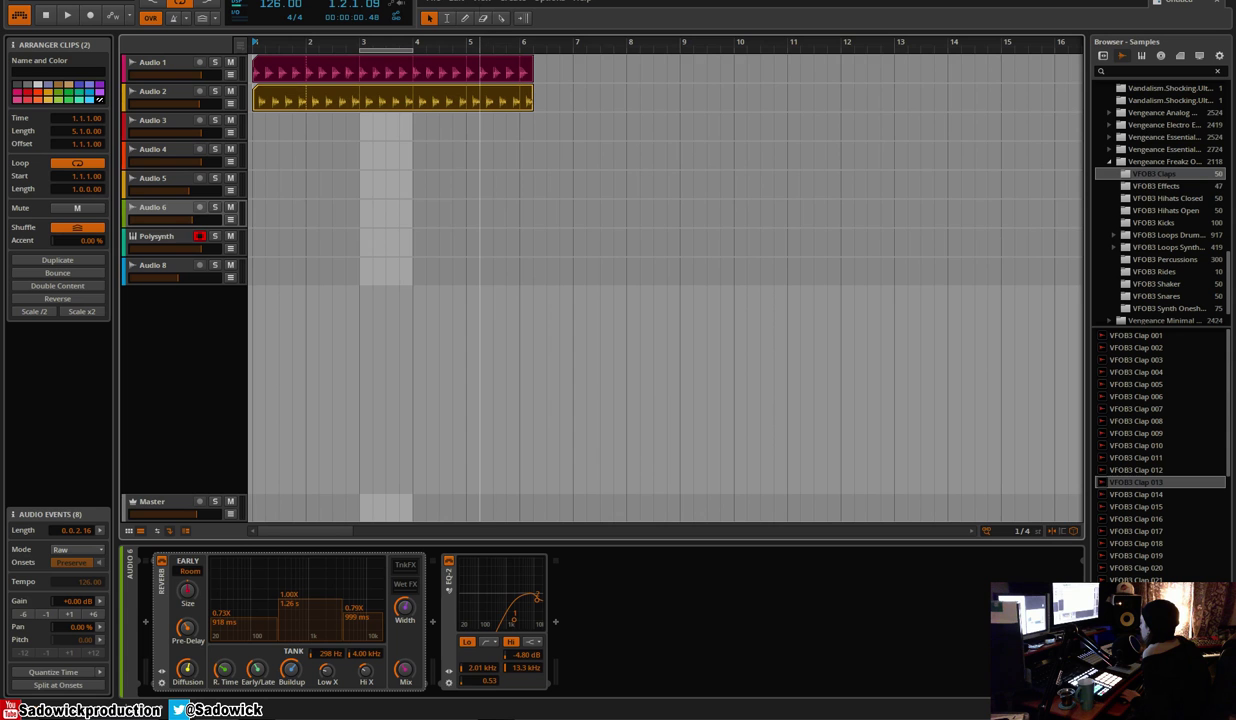
left_click(480, 50)
left_click_drag(409, 46, 409, 160)
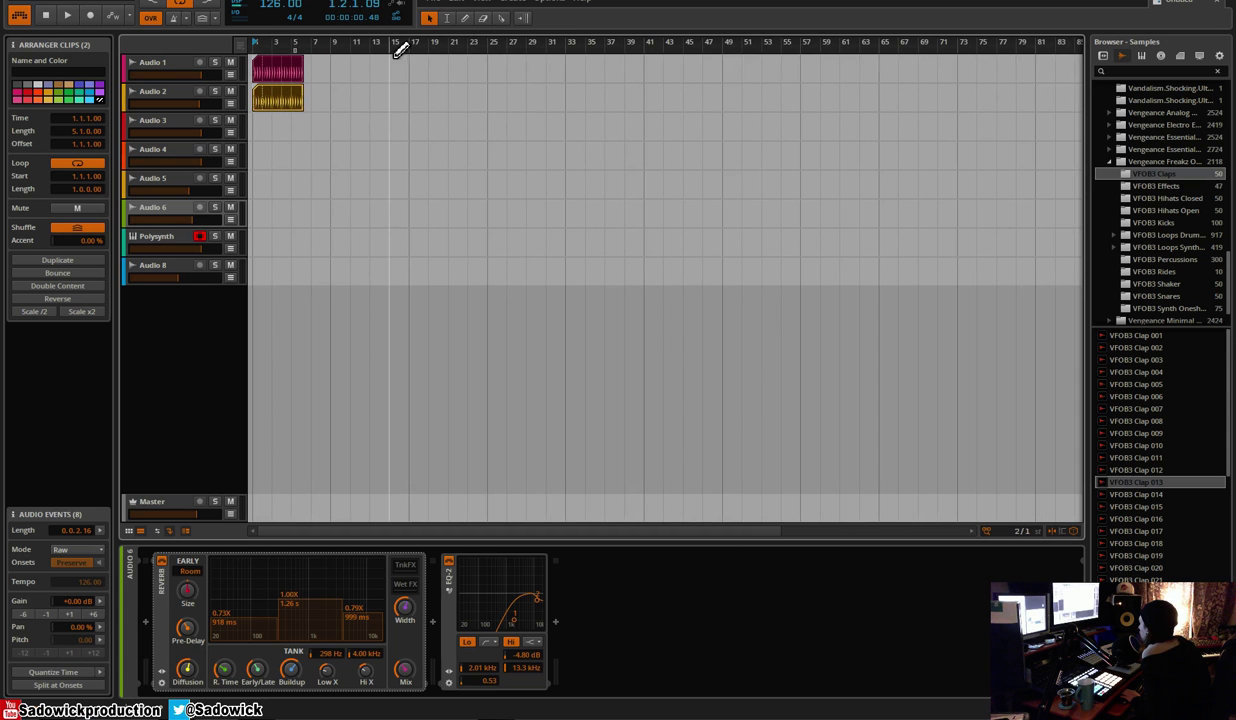
key("space")
double_click(334, 49)
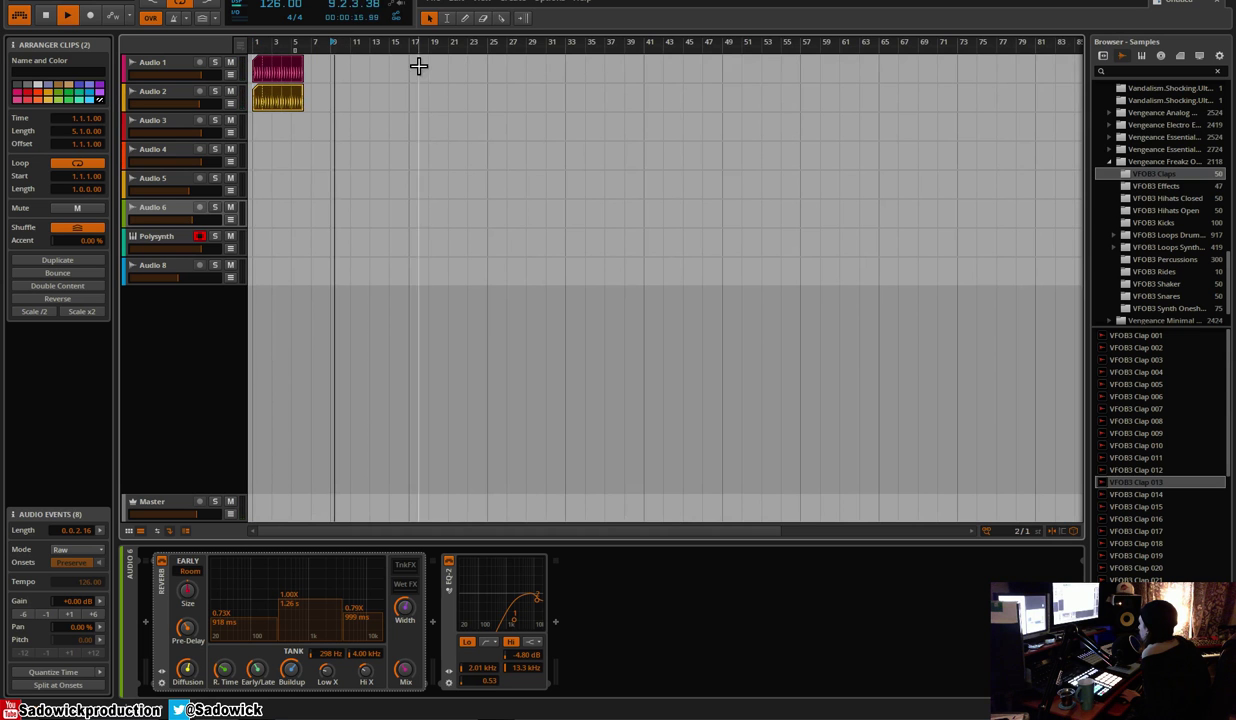
left_click(411, 44)
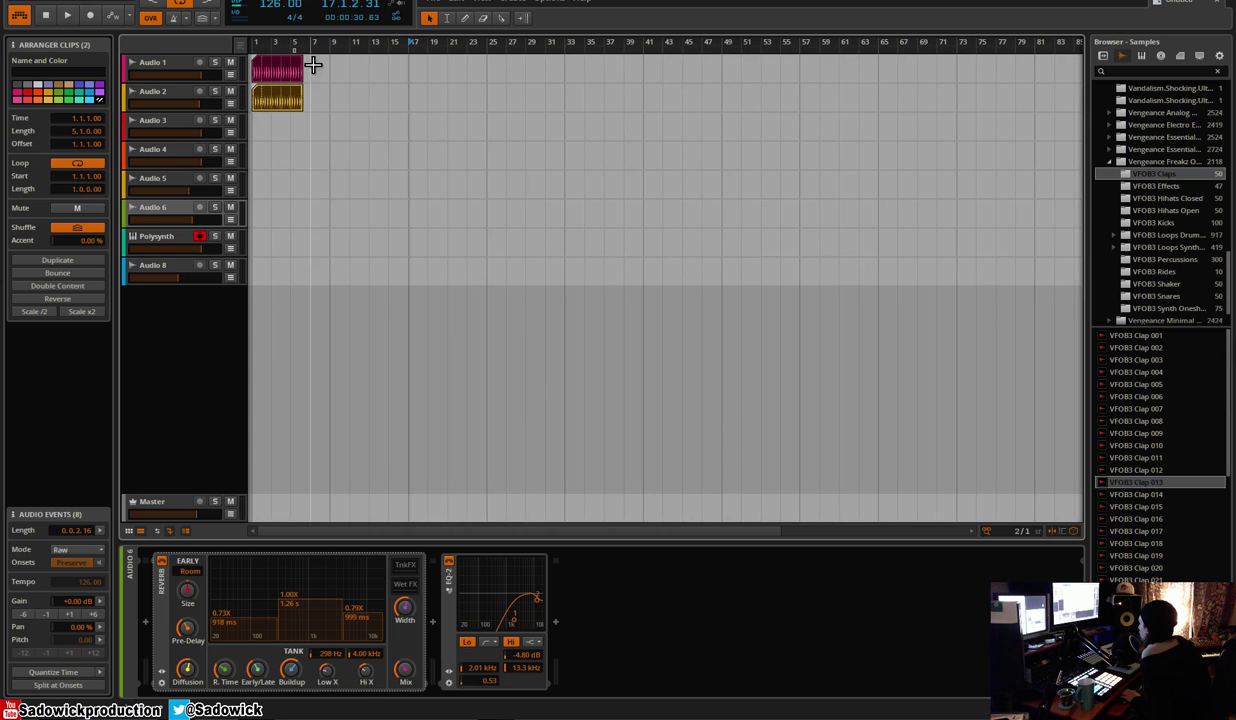
Select all four clips on Audio 1 and Audio 2 and extend them together so the opening pair ends at bar 17
key("a")
left_click(292, 80)
left_click(291, 79)
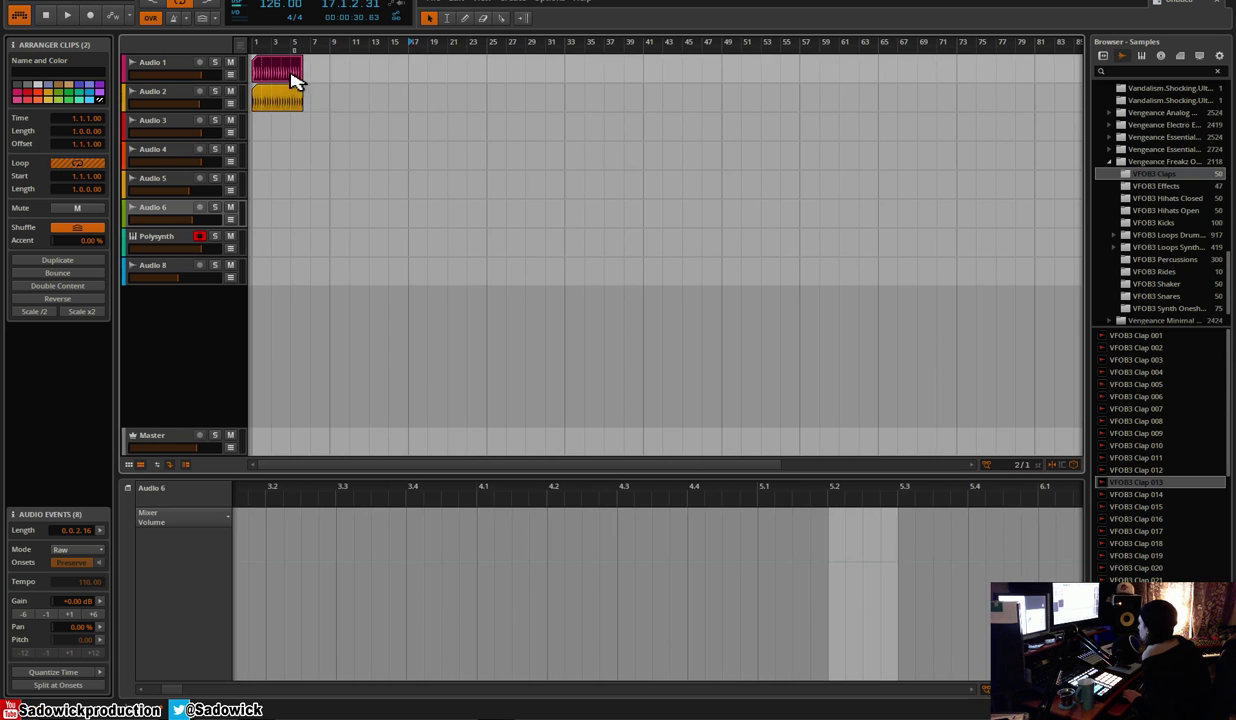
key("ctrl+a")
left_click_drag(310, 111, 405, 116)
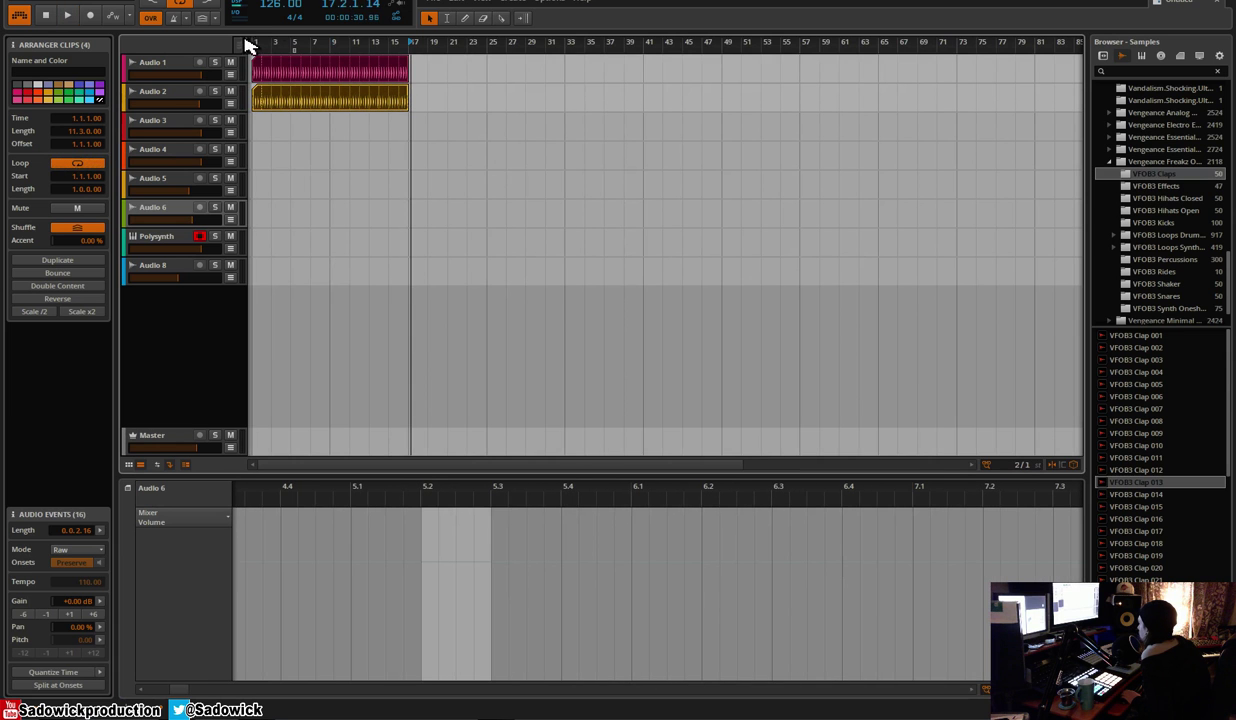
Play the extended opening section from bar 1, giving the arrangement view more height than the automation editor
key("space")
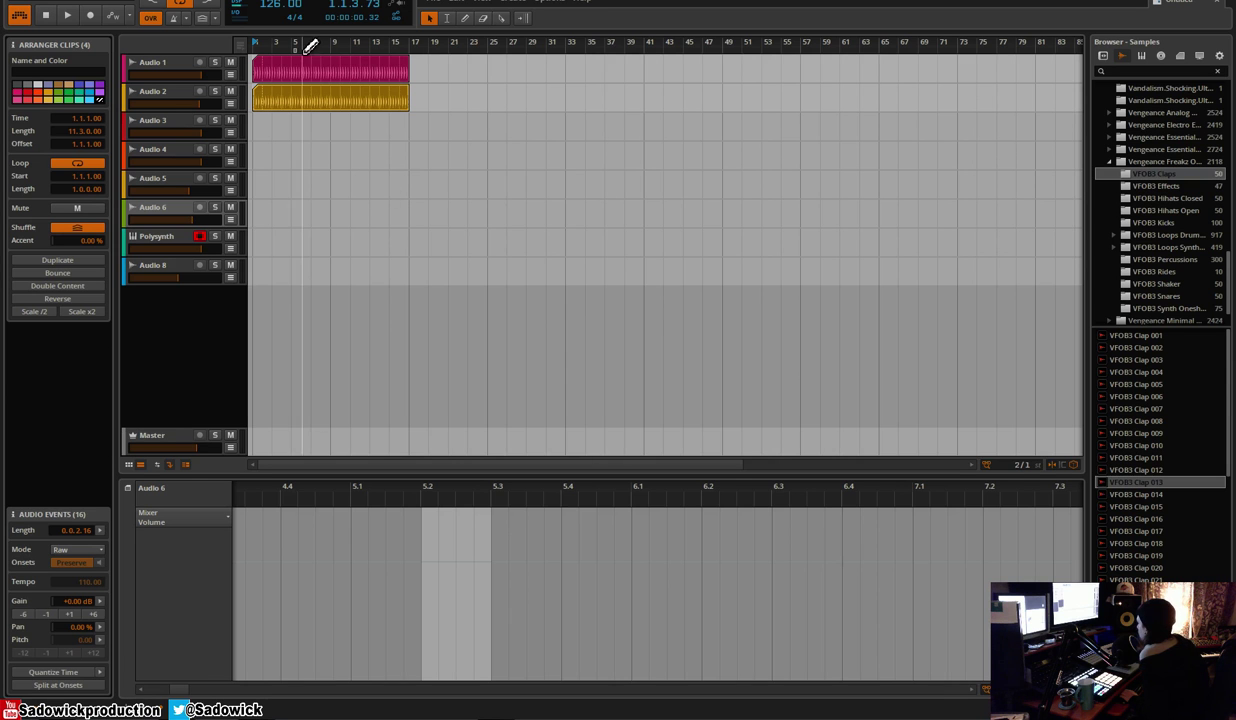
left_click_drag(251, 479, 251, 579)
key("space")
mouse_move(280, 45)
left_mouse_down()
mouse_move(347, 45)
mouse_move(266, 45)
left_mouse_up()
key("space")
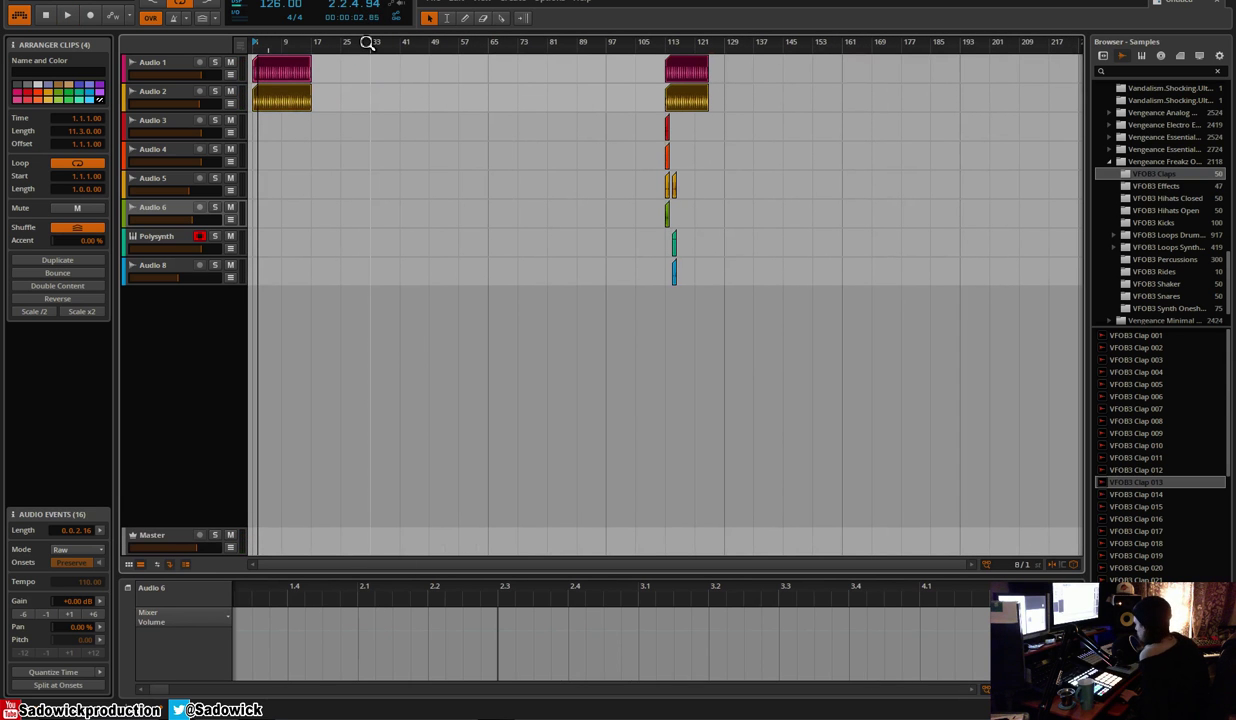
Try shortening the four Audio 1 and Audio 2 clips together, and play the opening section from about bar 14
left_click_drag(684, 48, 706, 104)
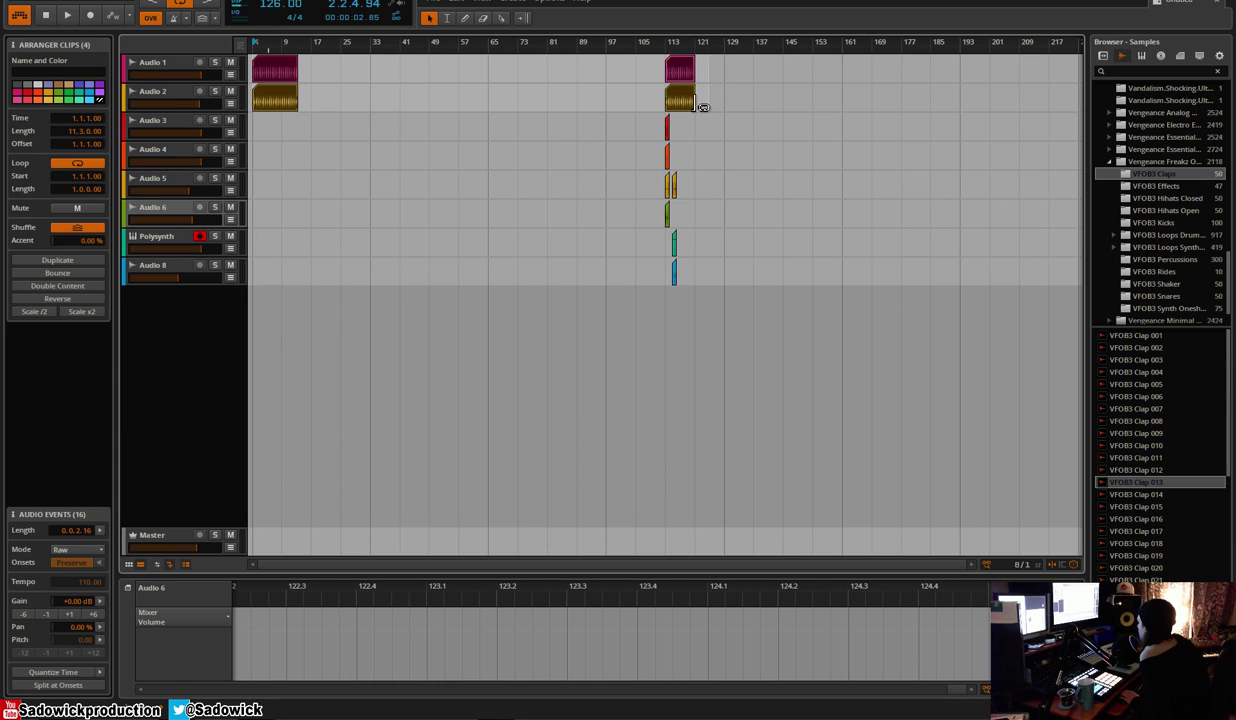
left_click(315, 48)
left_click(304, 49)
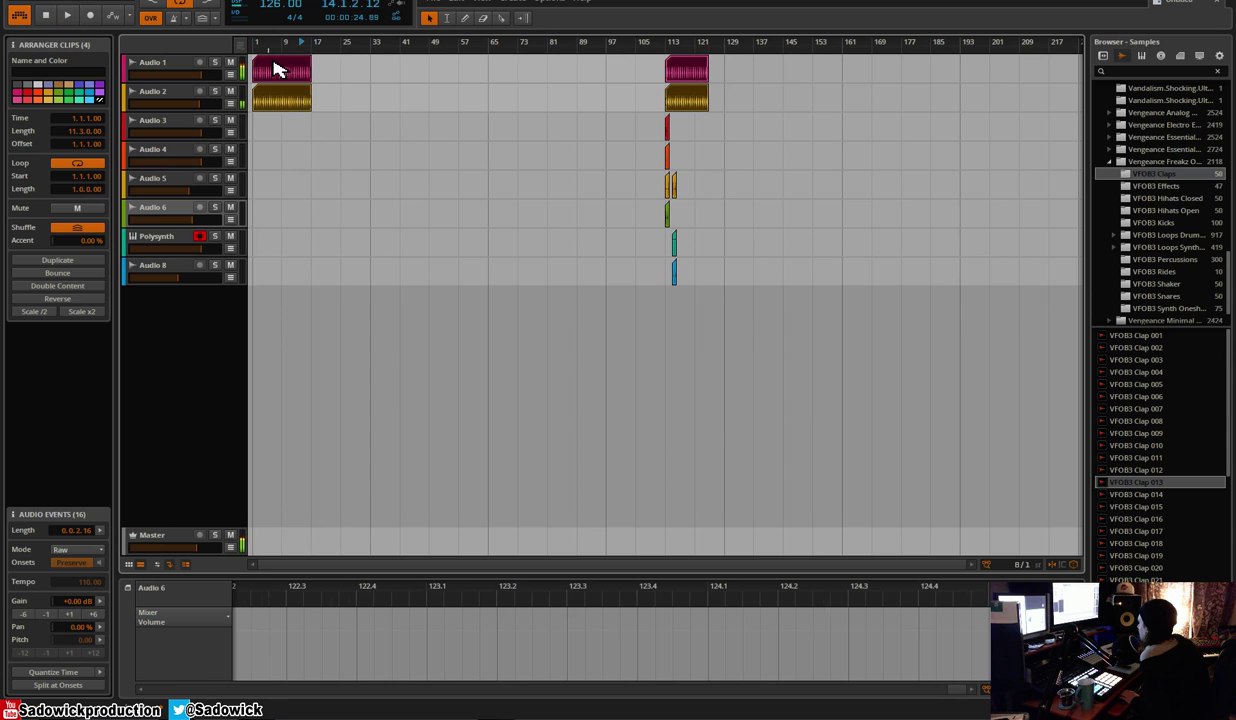
key("space")
Play from bar 17 and shorten the opening Audio 1 clip to a length of 15.3.0.00
left_click(301, 138)
mouse_move(311, 82)
left_mouse_down()
mouse_move(371, 84)
mouse_move(317, 90)
left_mouse_up()
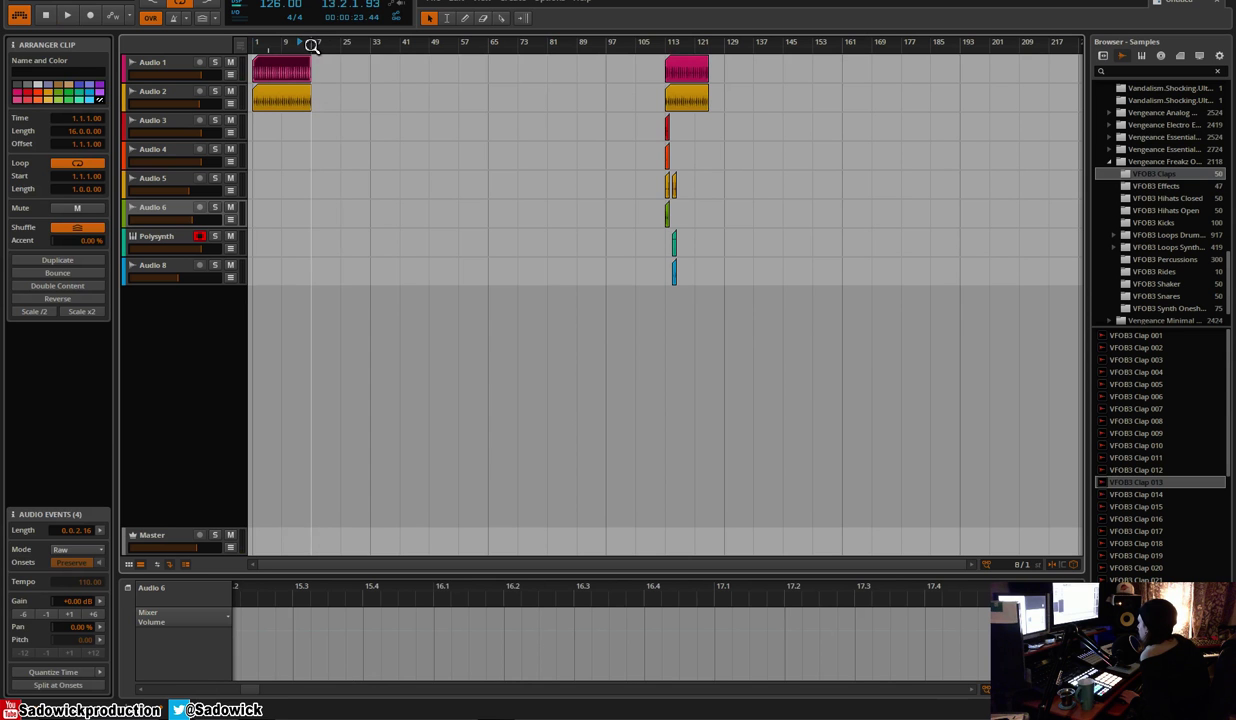
double_click(313, 47)
key("space")
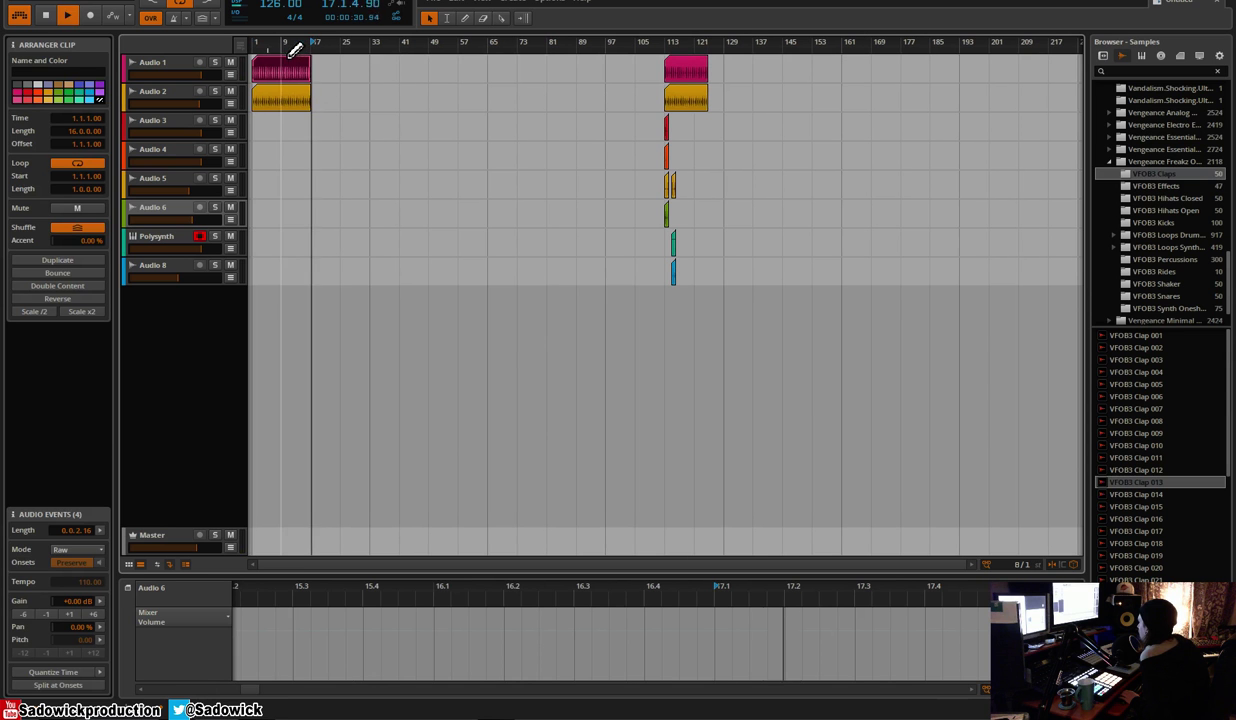
left_click_drag(291, 44, 285, 132)
left_click_drag(532, 44, 533, 104)
left_click_drag(606, 64, 560, 3)
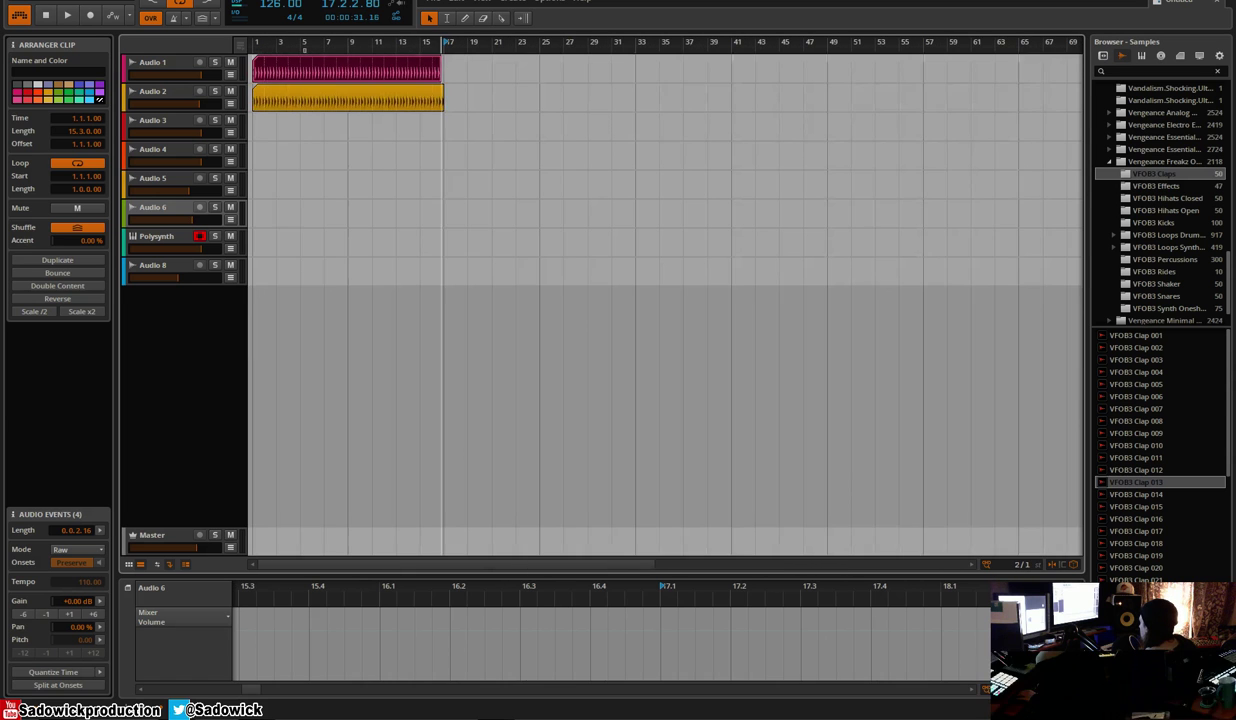
Duplicate the opening Audio 1 and Audio 2 clips together to bar 17 and play the new section
left_click(428, 92)
left_click_drag(449, 63, 263, 106)
key("ctrl+d")
key("space")
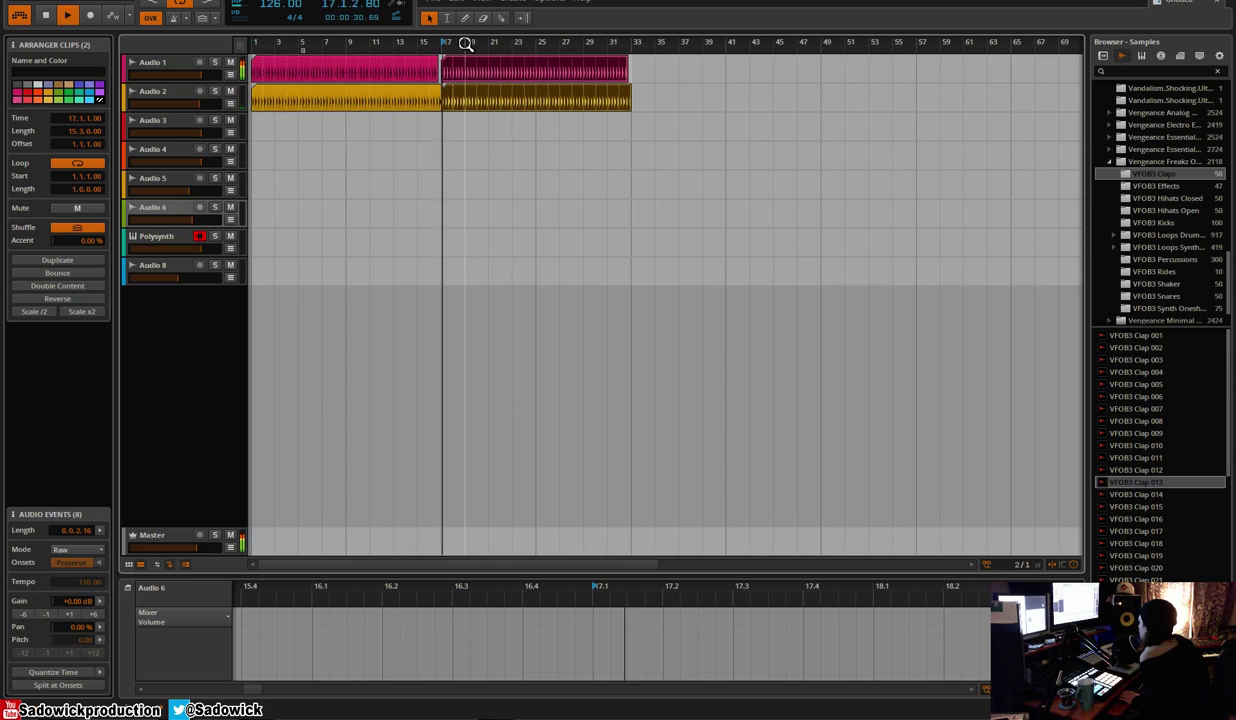
Solo Audio 3 and play its clip at bar 113 on its own
scroll(463, 47, "down", 3)
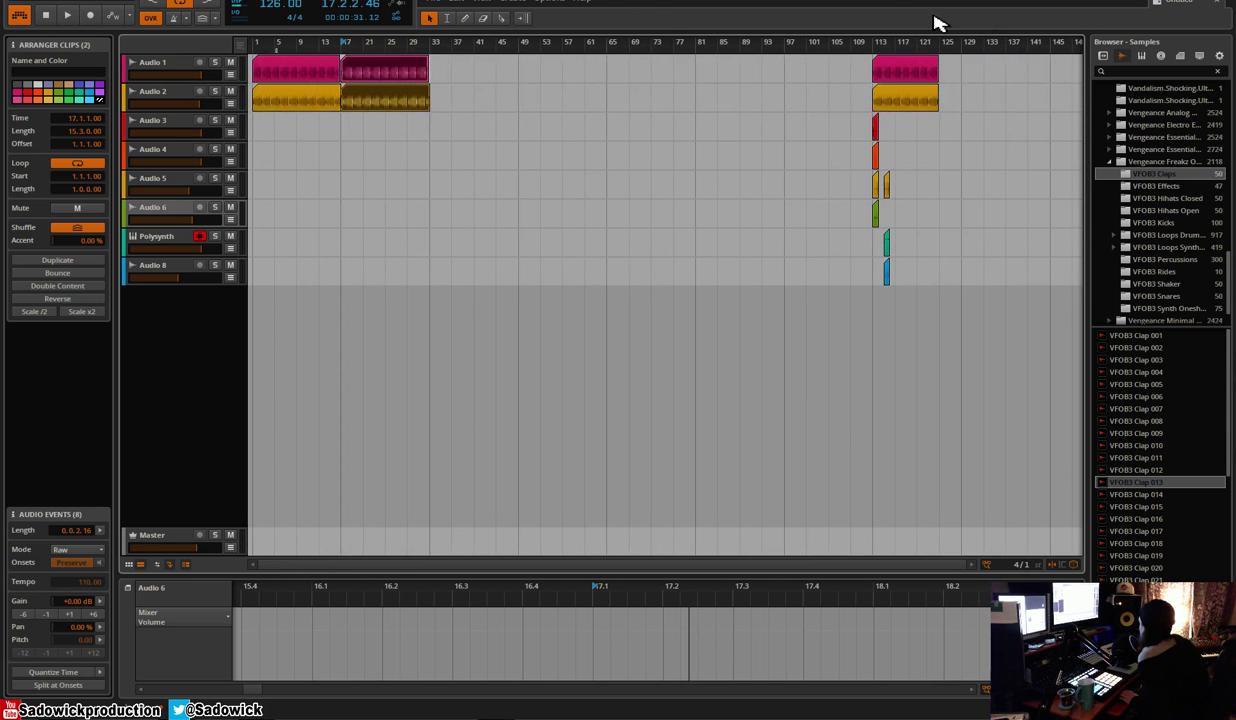
scroll(869, 49, "up", 5)
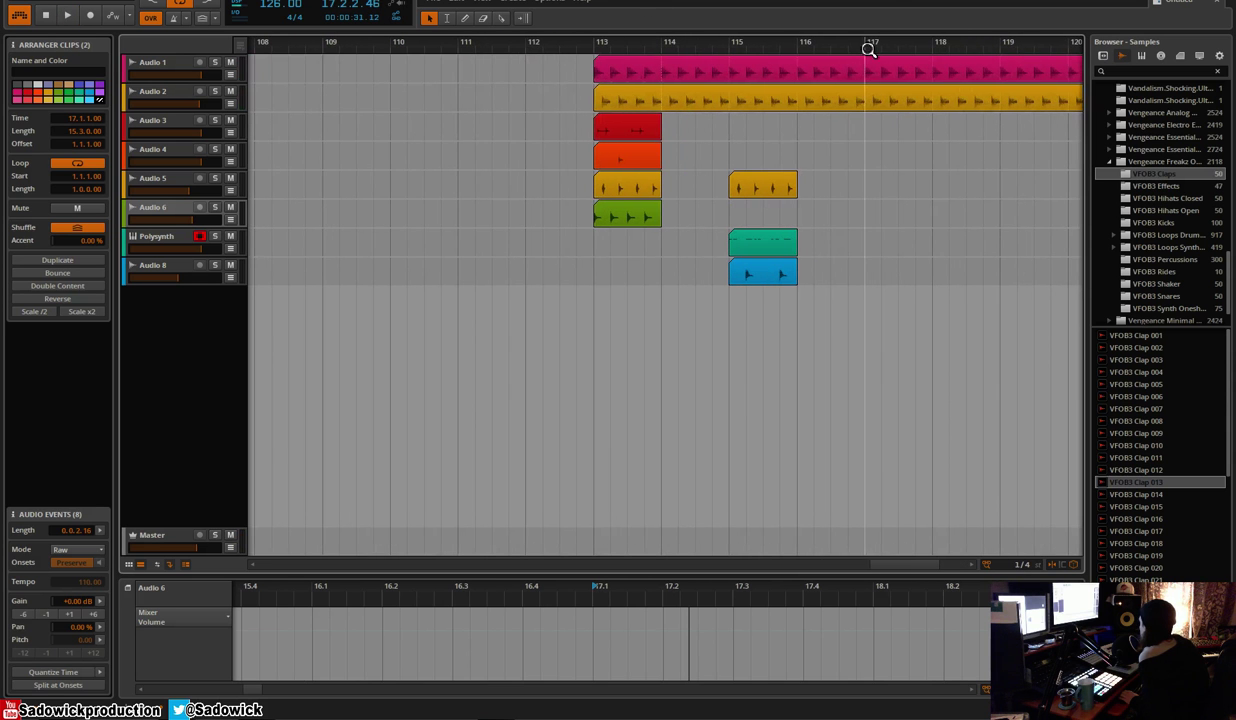
left_click(625, 130)
left_click(632, 156, "shift")
left_click(630, 129)
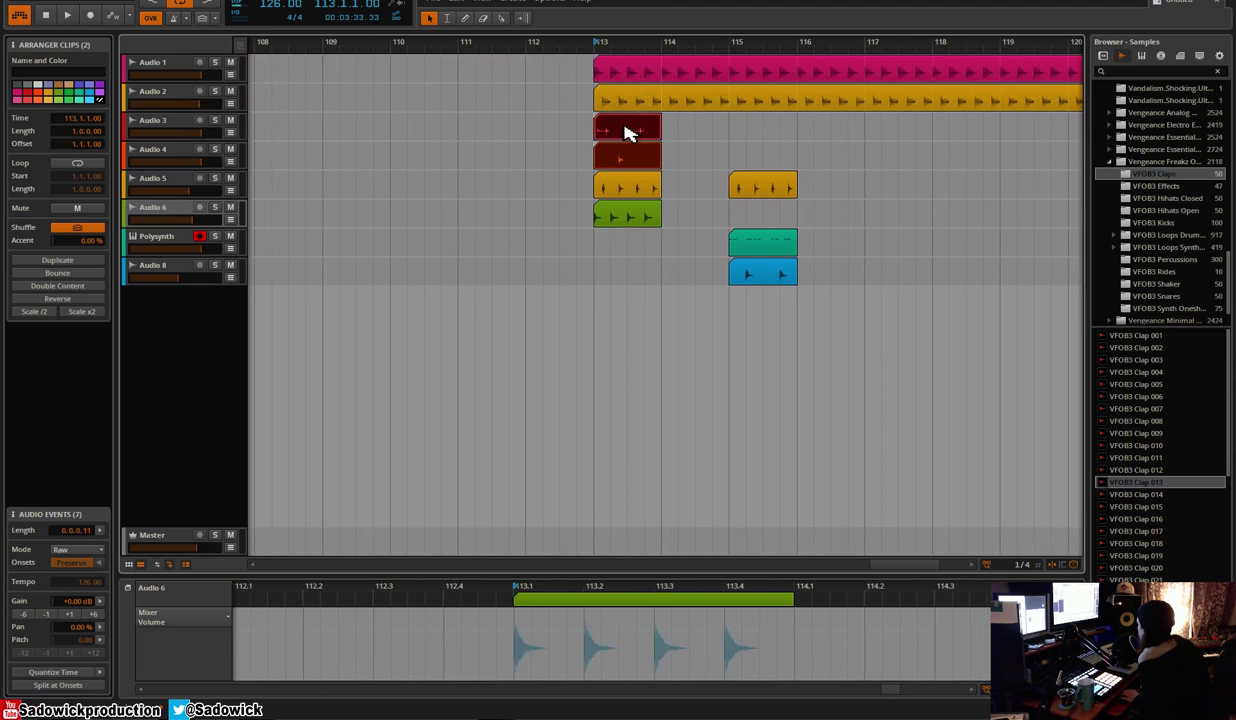
left_click(216, 121)
key("space")
left_click(610, 130)
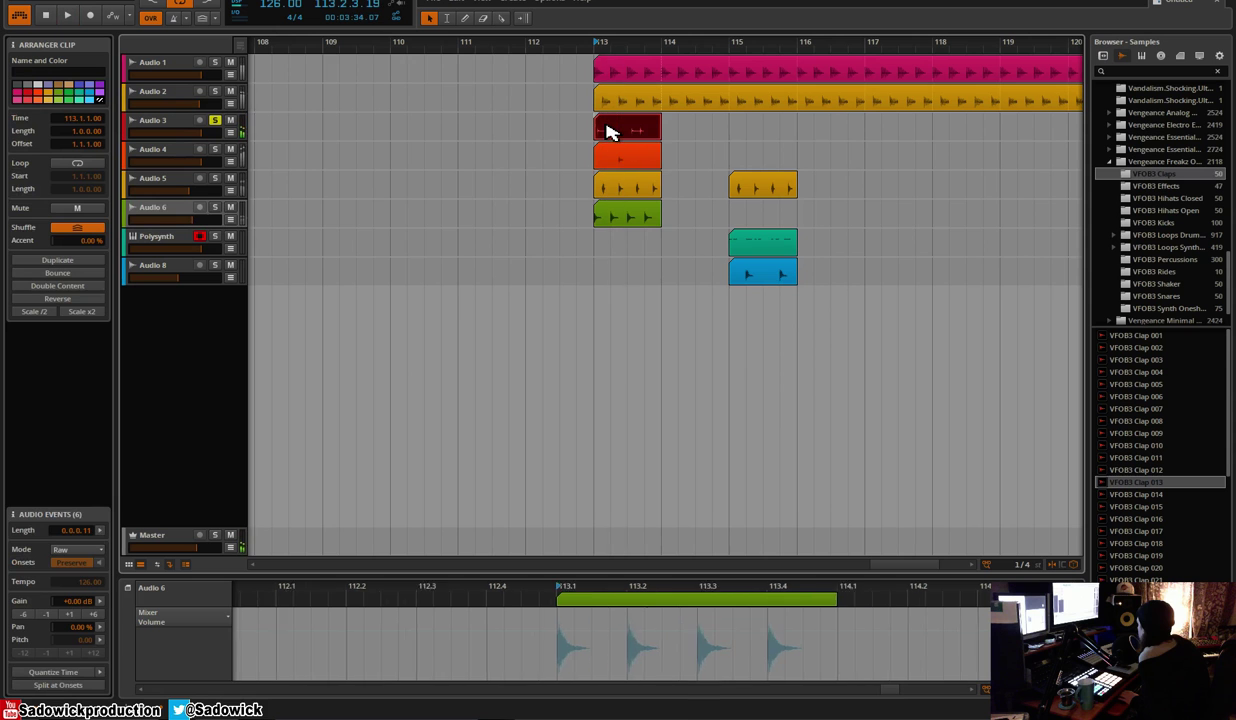
Copy the Audio 3 clip from bar 113 to bar 17, loop it to a length of 15.3.0.00, and unsolo the track
left_click_drag(532, 45, 697, 46)
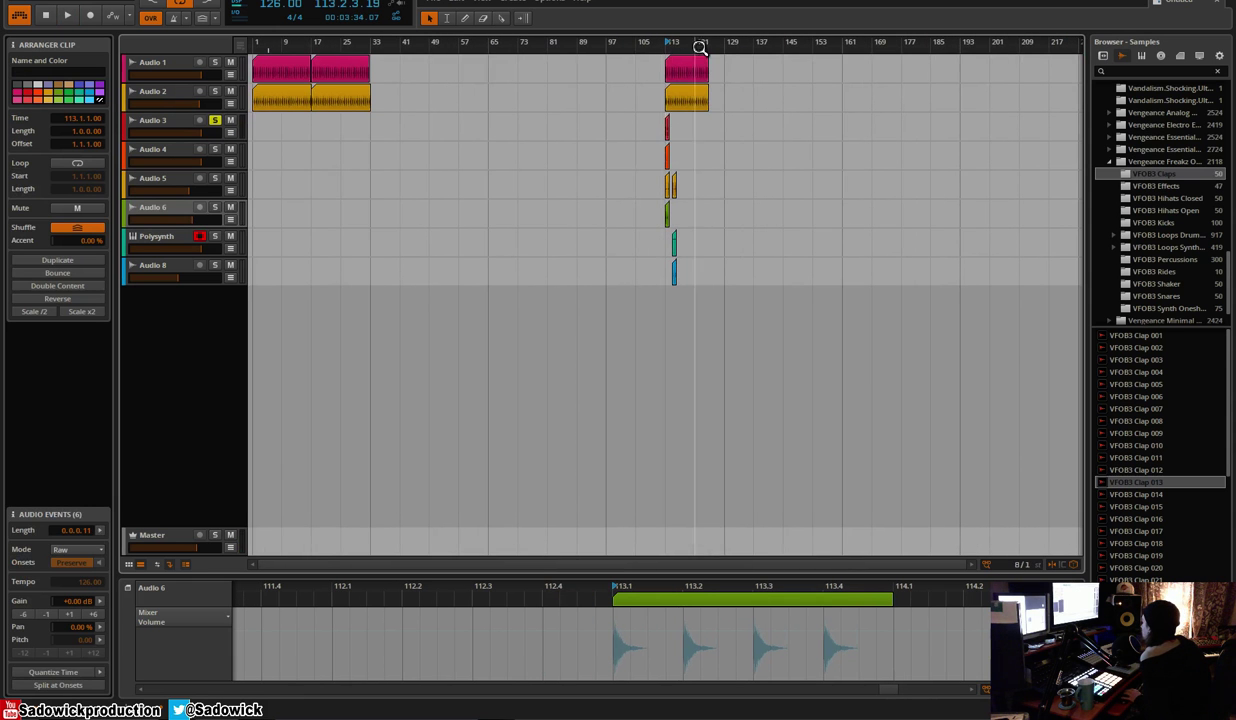
left_click(313, 126)
key("ctrl+v")
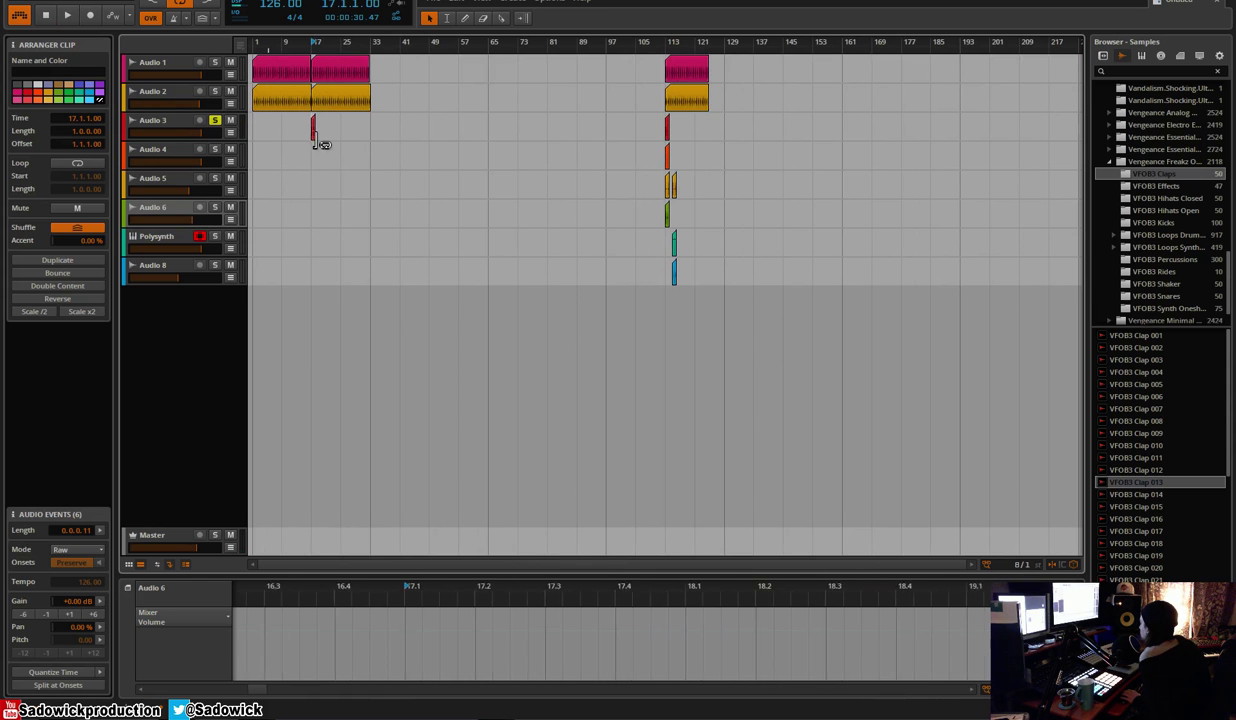
left_click_drag(315, 138, 367, 148)
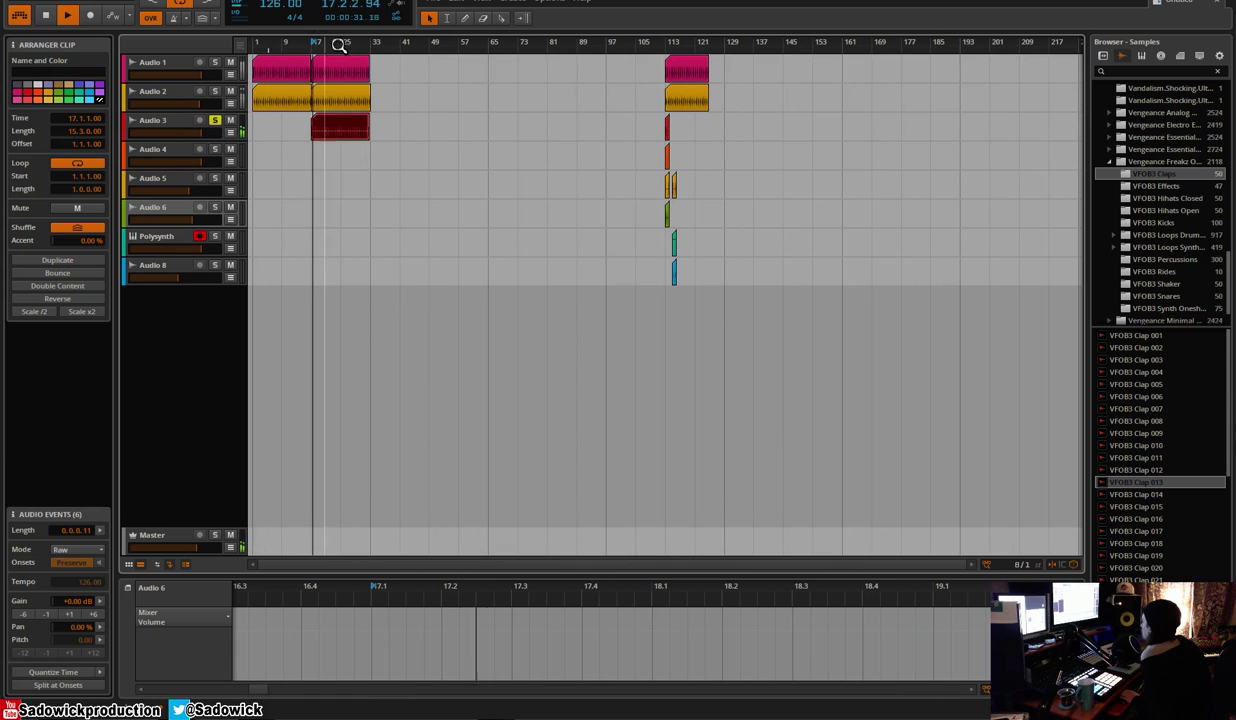
left_click(215, 121)
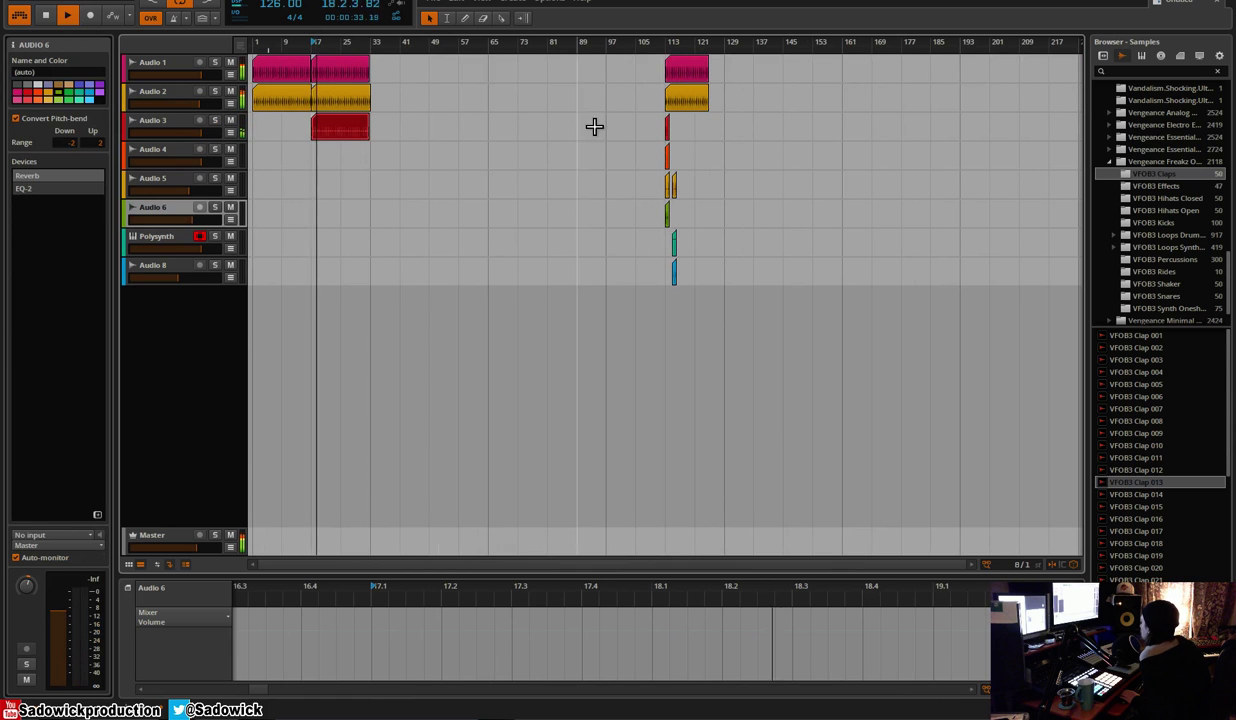
Copy the Audio 4 clip from bar 113 to bar 33 and extend it as a loop to bar 49
left_click(668, 160)
left_click(376, 158)
key("ctrl+v")
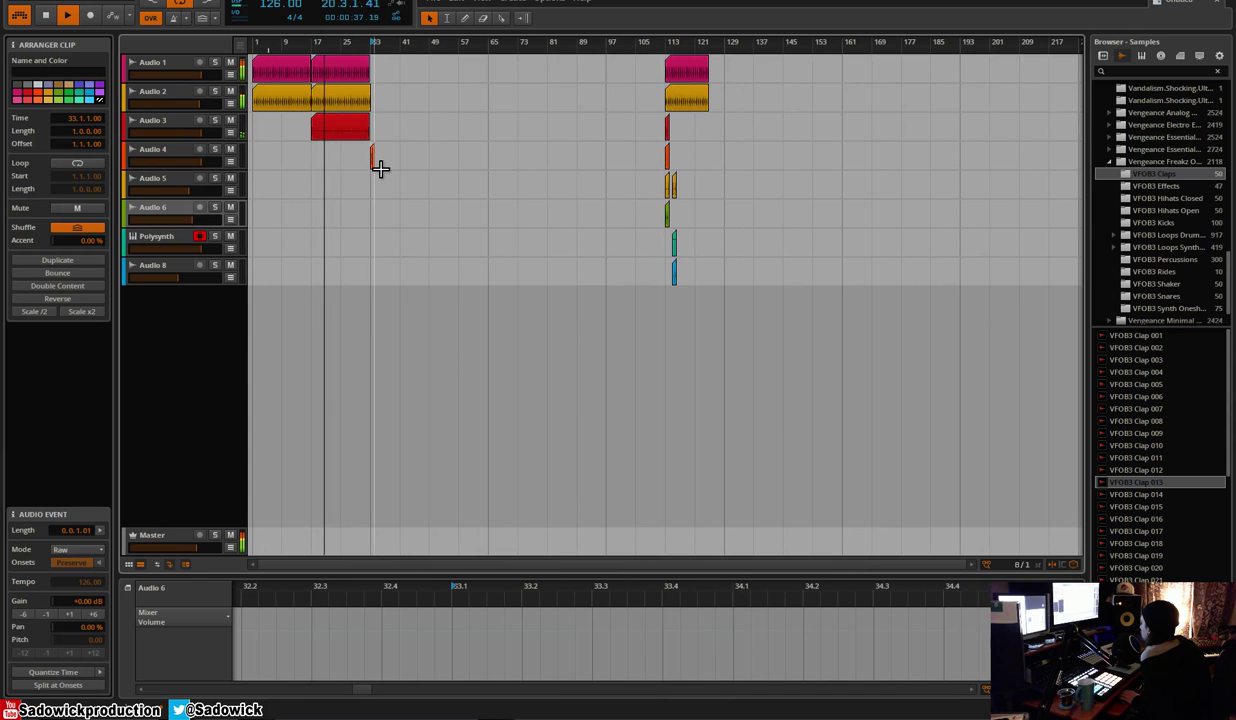
left_click_drag(374, 168, 429, 172)
Duplicate the bar 17 clips on Audio 1, Audio 2 and Audio 3 to bar 33, and play from there
left_click_drag(376, 119, 316, 69)
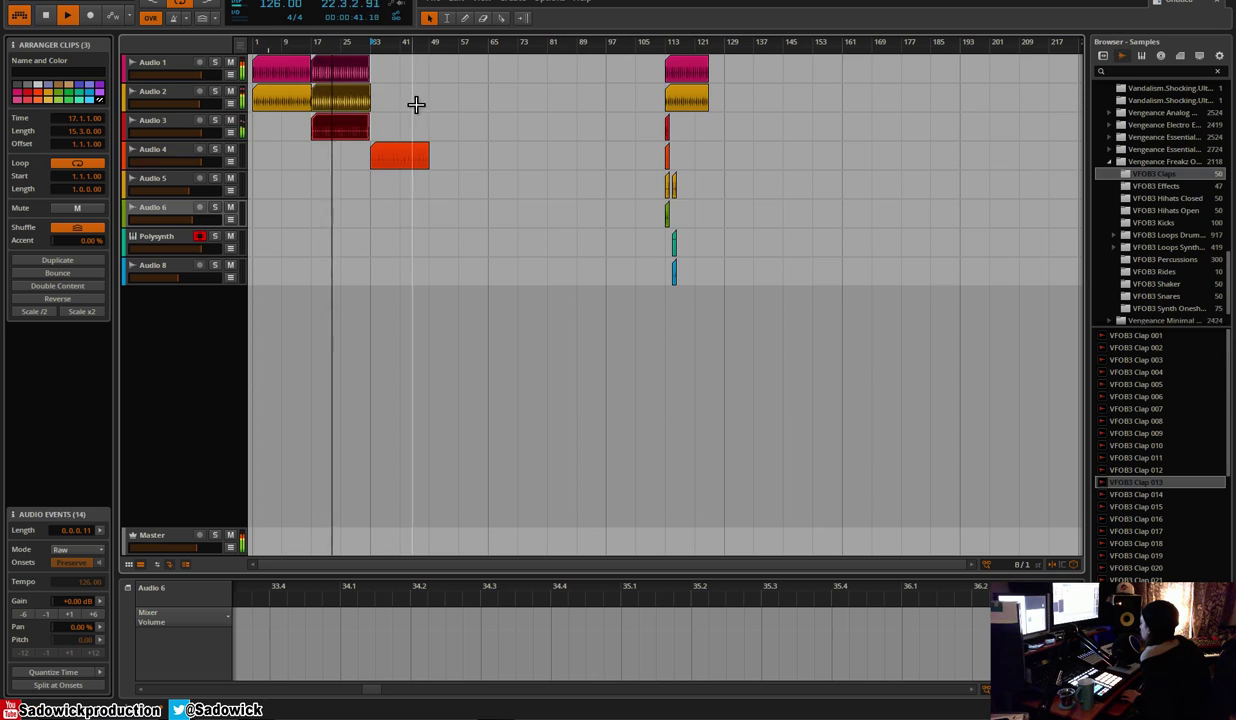
key("ctrl+d")
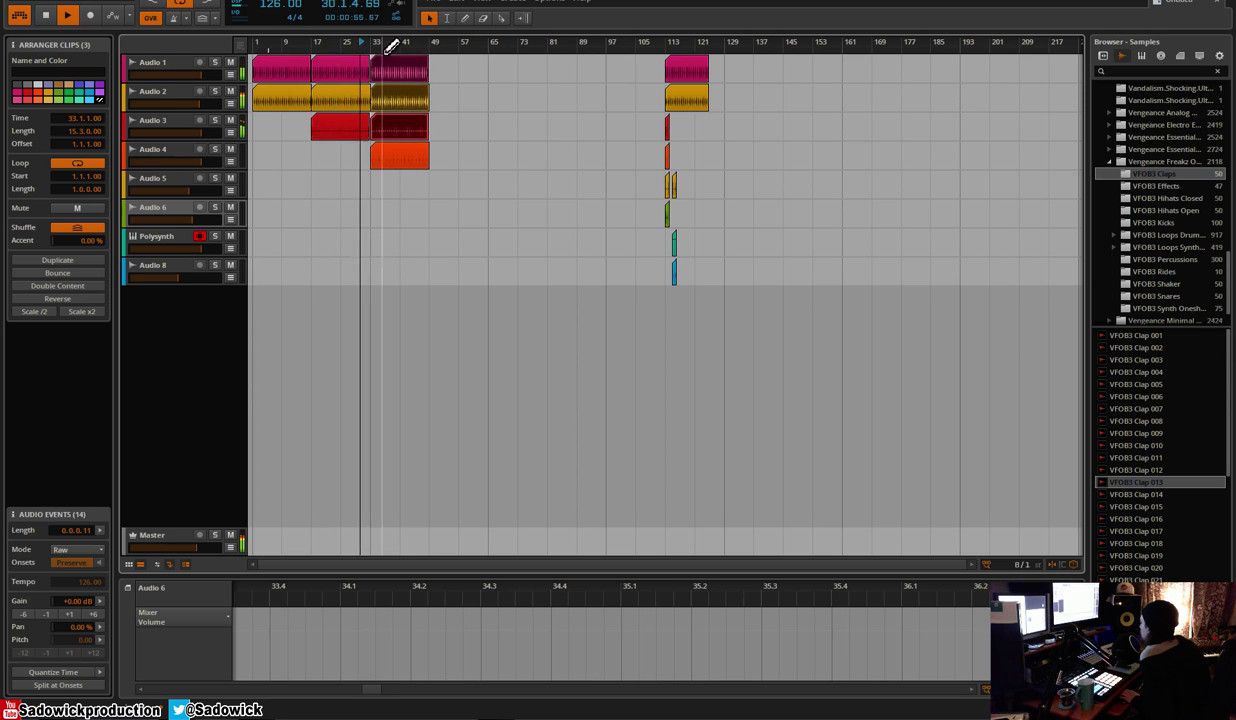
left_click(373, 48)
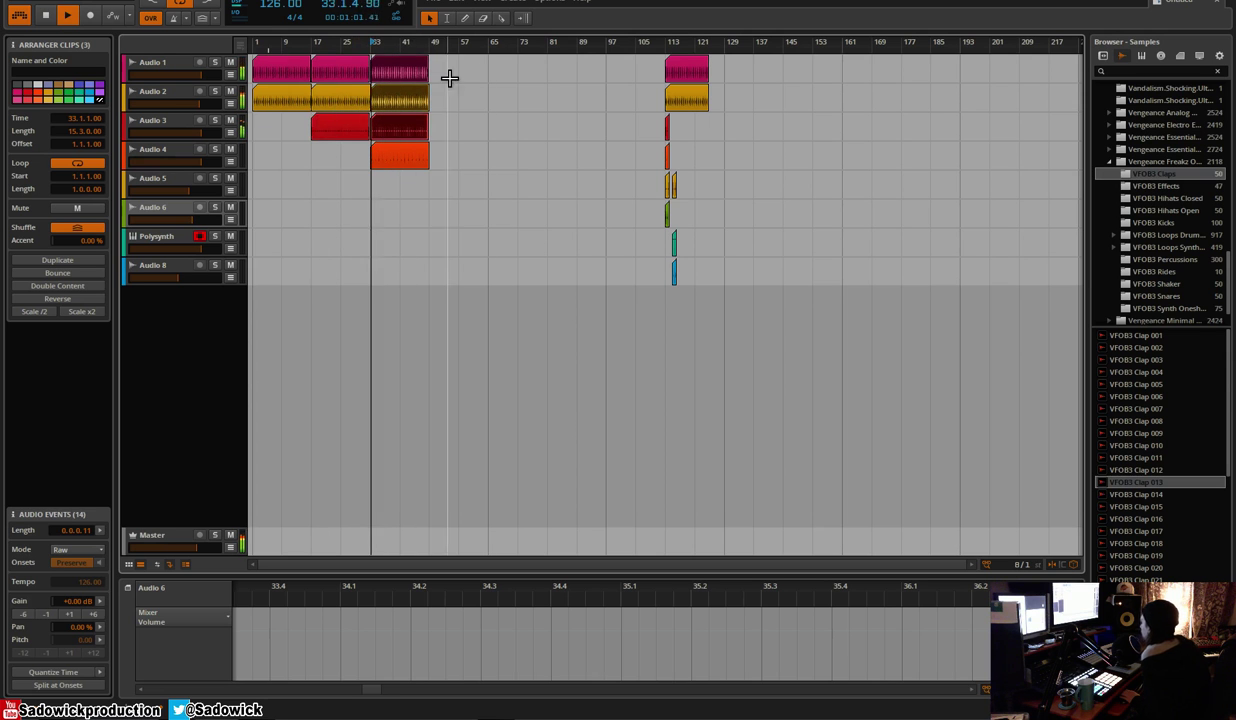
Extend the Audio 3 clips at bars 17 and 33 to full 16-bar lengths, ending at bars 33 and 49
left_click_drag(374, 48, 393, 130)
left_click(373, 123)
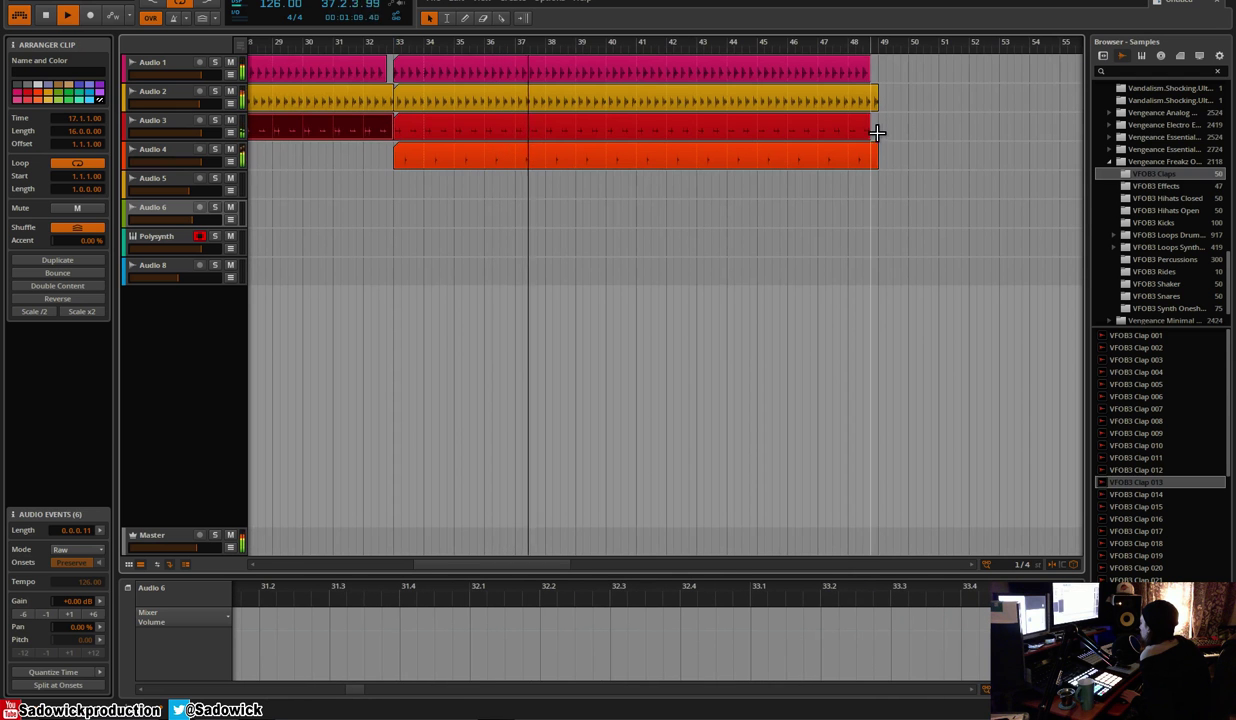
left_click_drag(869, 133, 880, 134)
Duplicate the bar 33 clips on Audio 1 through Audio 4 together to bar 49
left_click_drag(789, 45, 651, 47)
left_click_drag(567, 160, 485, 58)
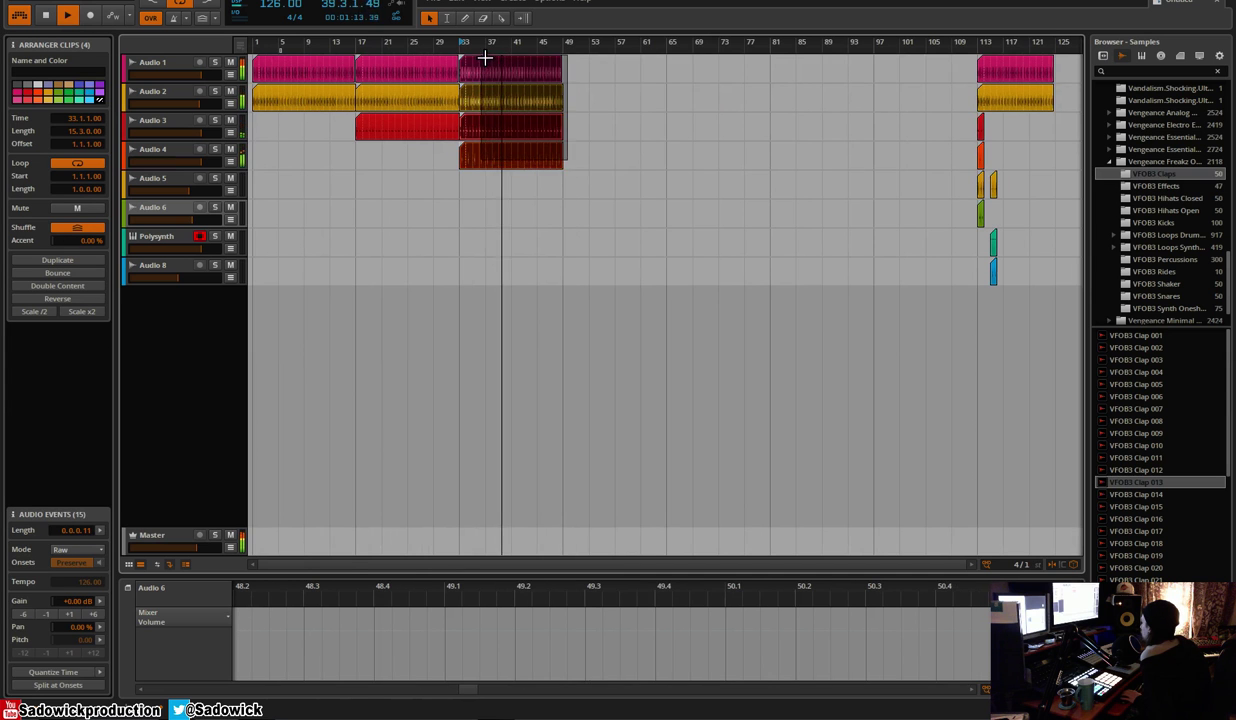
key("ctrl+d")
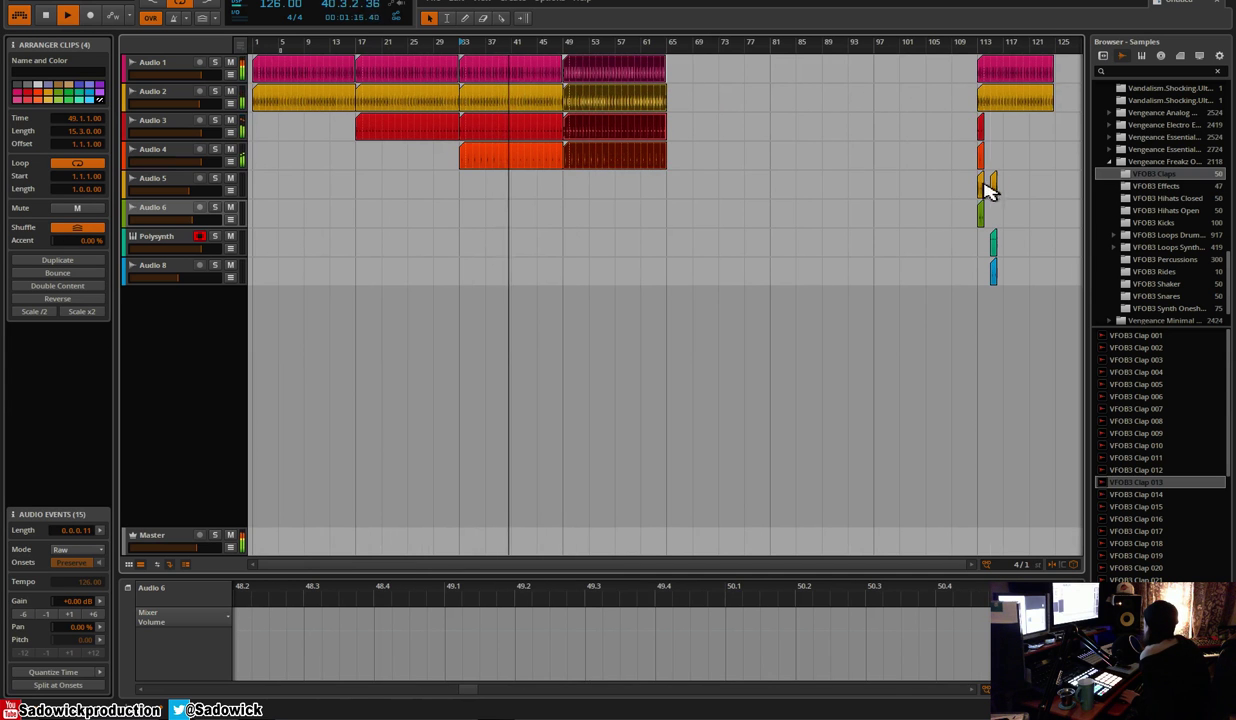
Copy the Audio 6 clip from bar 113 to bar 1, loop it to a length of 15.3.0.00, and play it
left_click(982, 213)
key("space")
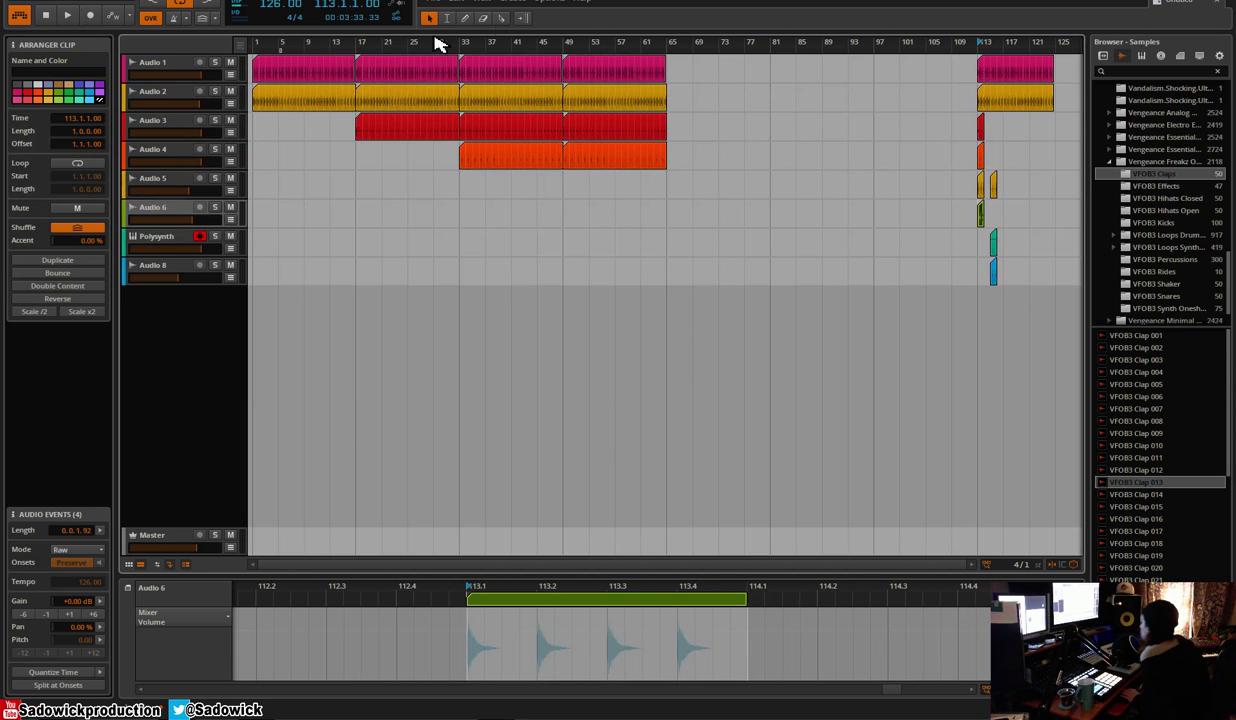
left_click(253, 209)
key("ctrl+v")
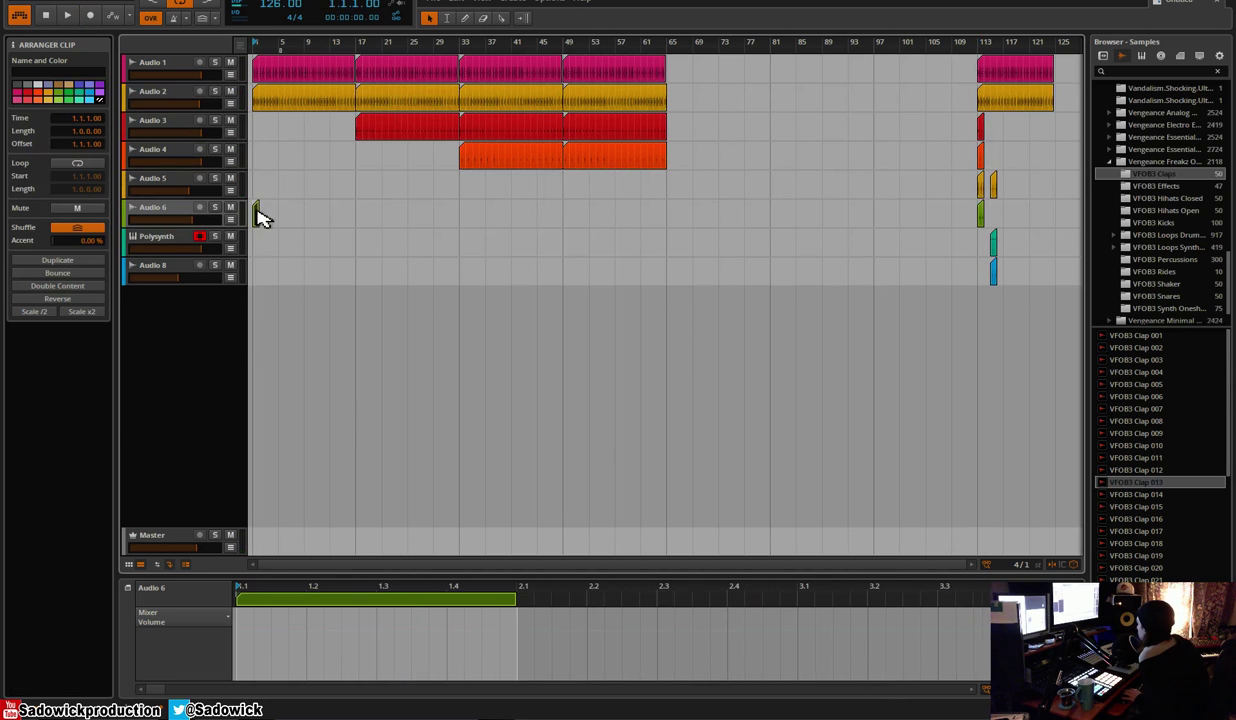
left_click_drag(266, 229, 350, 235)
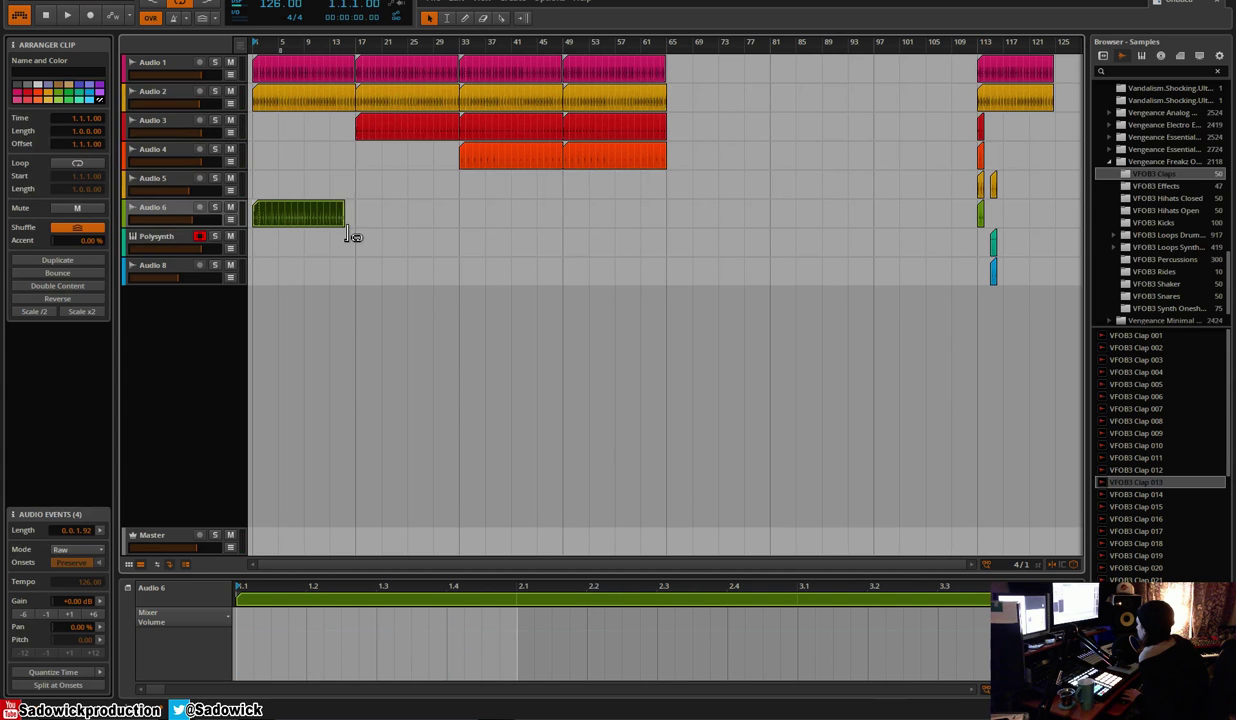
key("space")
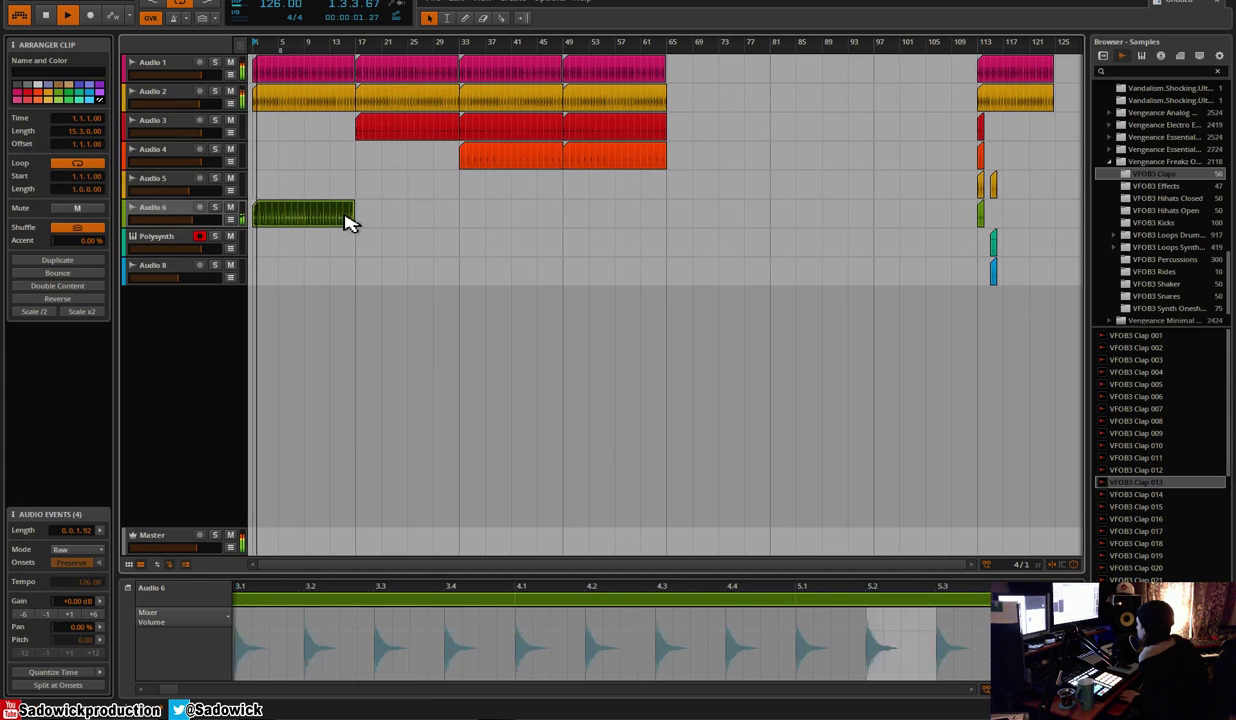
Try duplicating the looped Audio 6 clip directly after itself, and remove the copies
key("ctrl+d")
key("space")
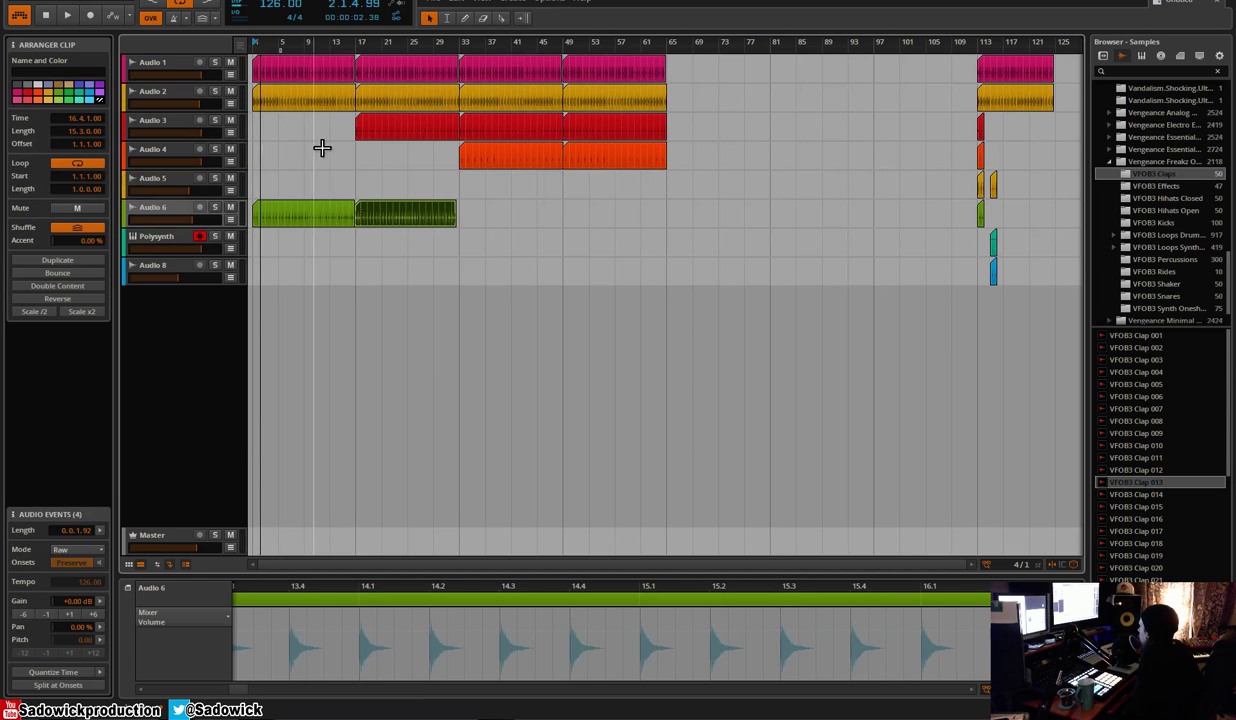
left_click(332, 210)
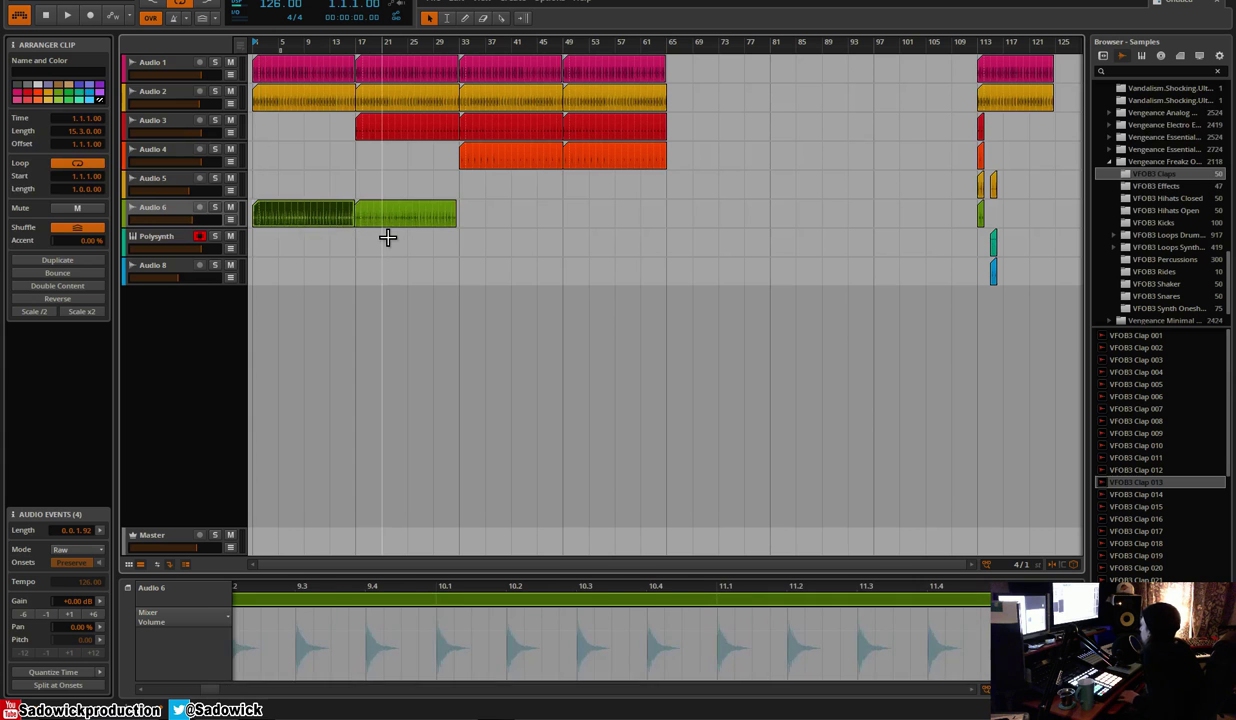
key("ctrl+d")
key("ctrl+d")
key("ctrl+z")
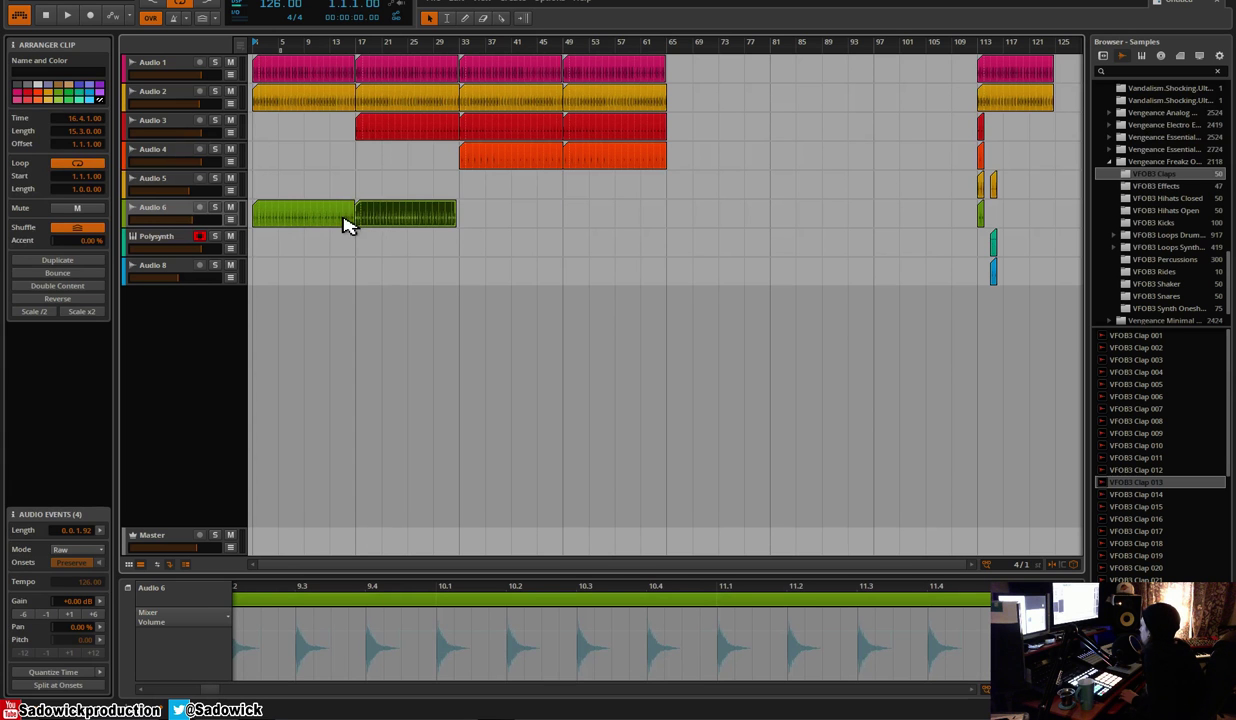
key("Delete")
Extend the opening Audio 6 clip to 16.0.0.00, duplicate it to bar 17, and play from bar 1
left_click(345, 213)
left_click_drag(257, 47, 248, 190)
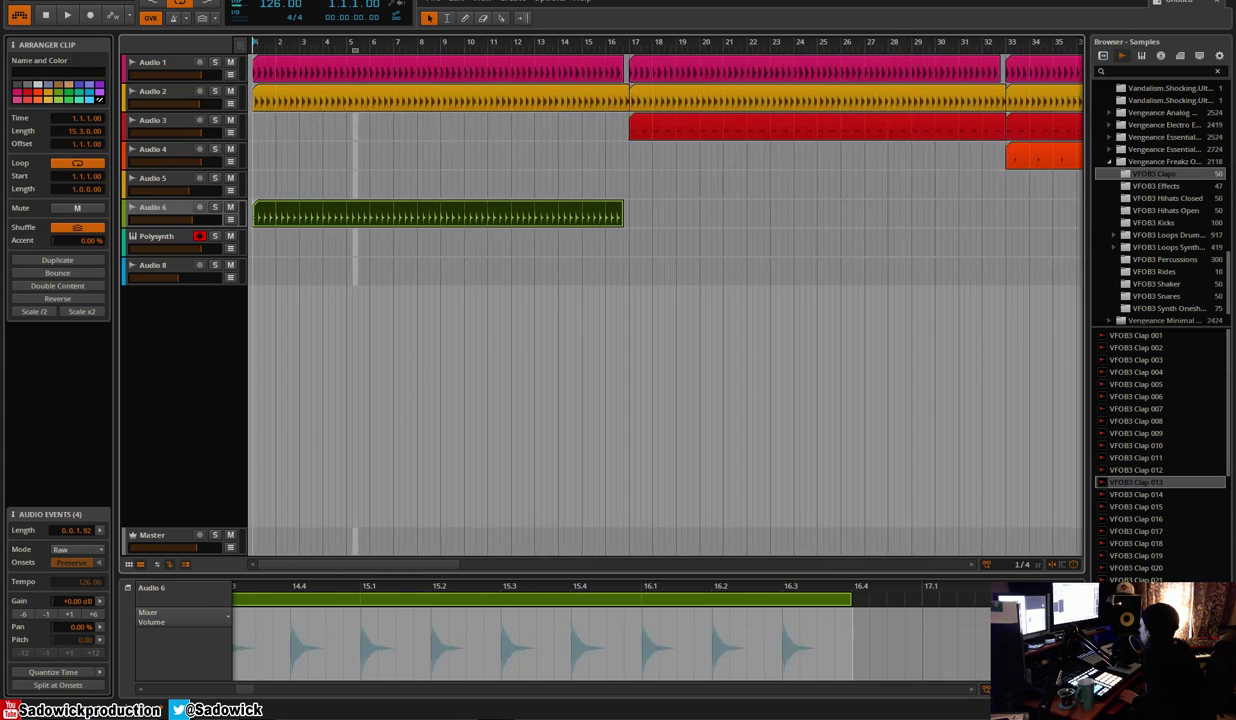
left_click(628, 212)
left_click_drag(625, 212, 637, 212)
key("ctrl+d")
key("space")
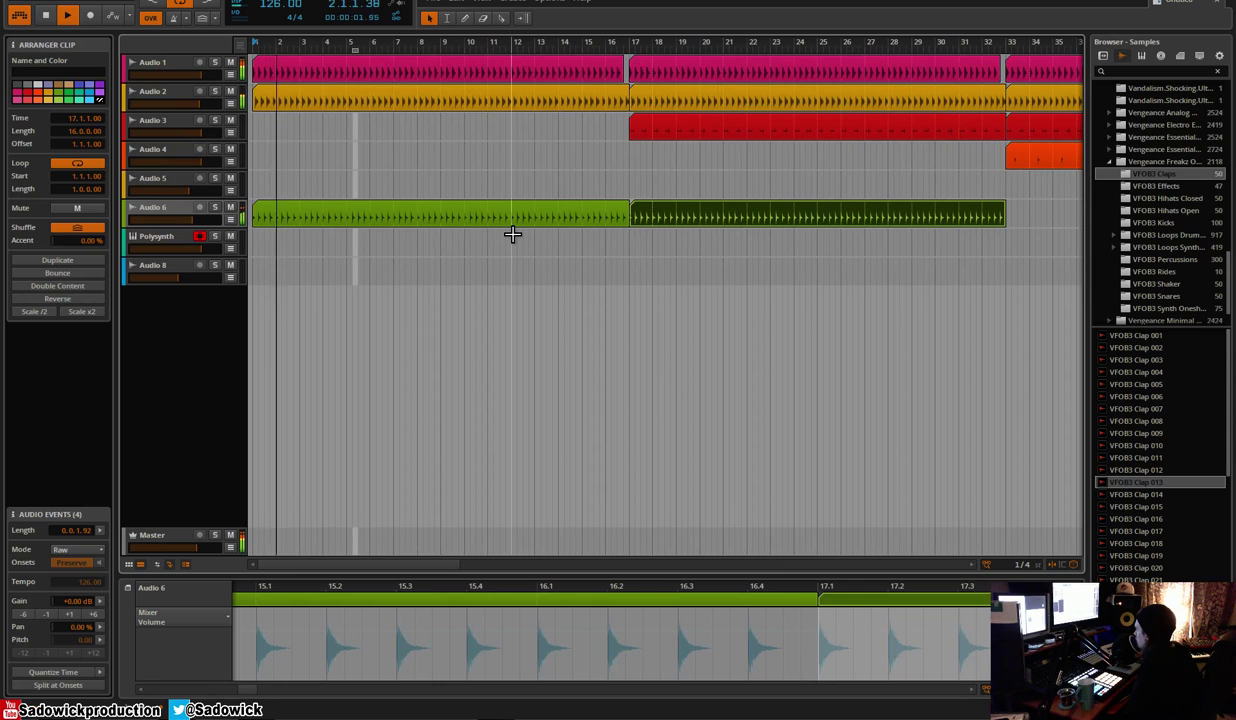
Lower the Audio 6 track's volume slightly and set its Reverb's early reflections to Room
left_click(176, 220)
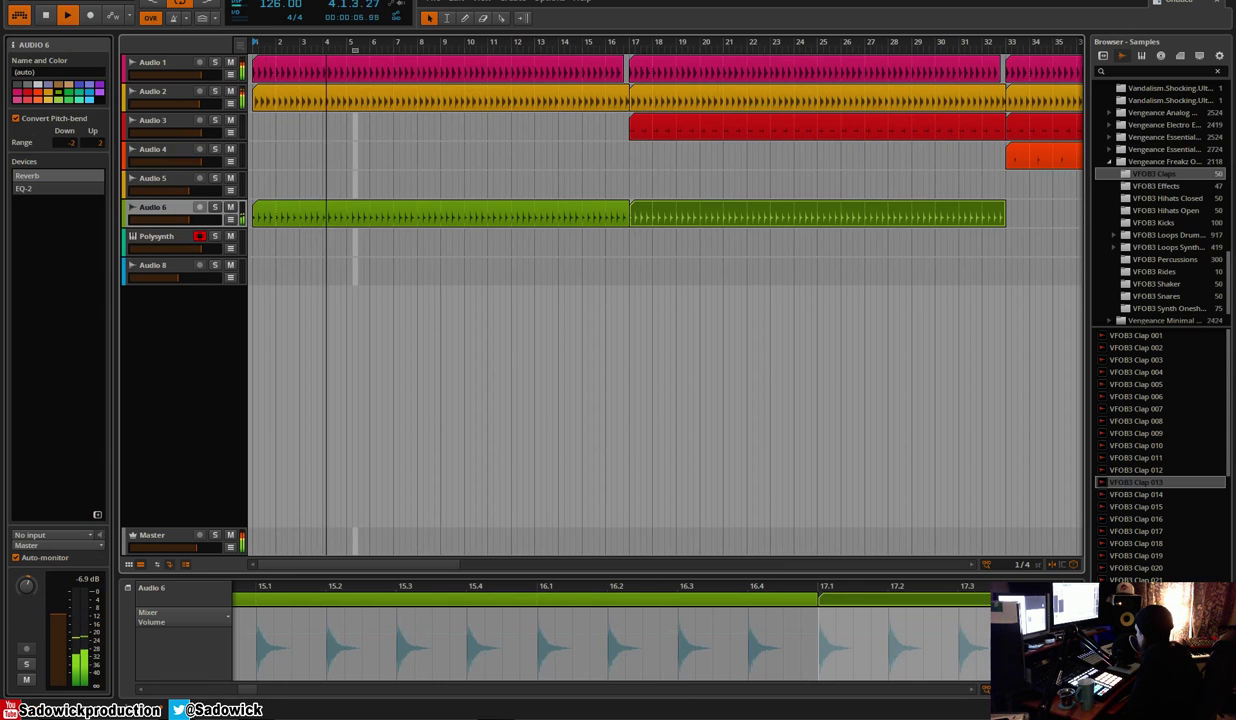
key("d")
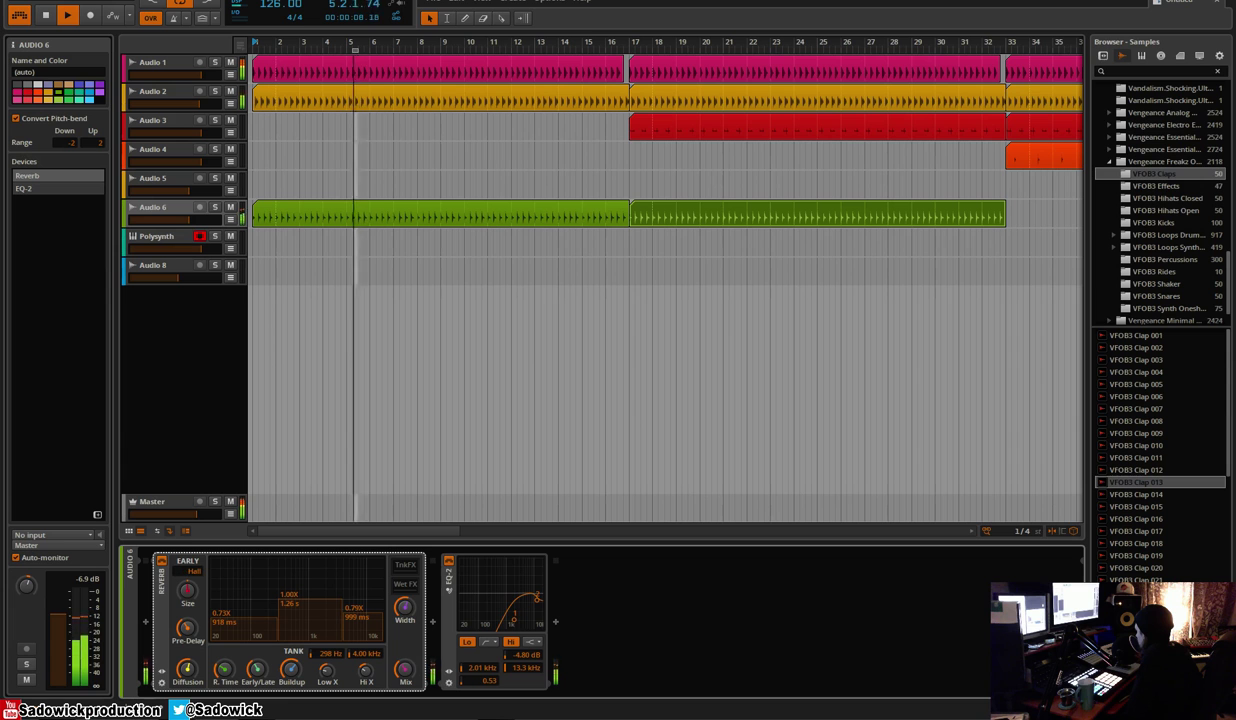
left_click_drag(188, 220, 183, 220)
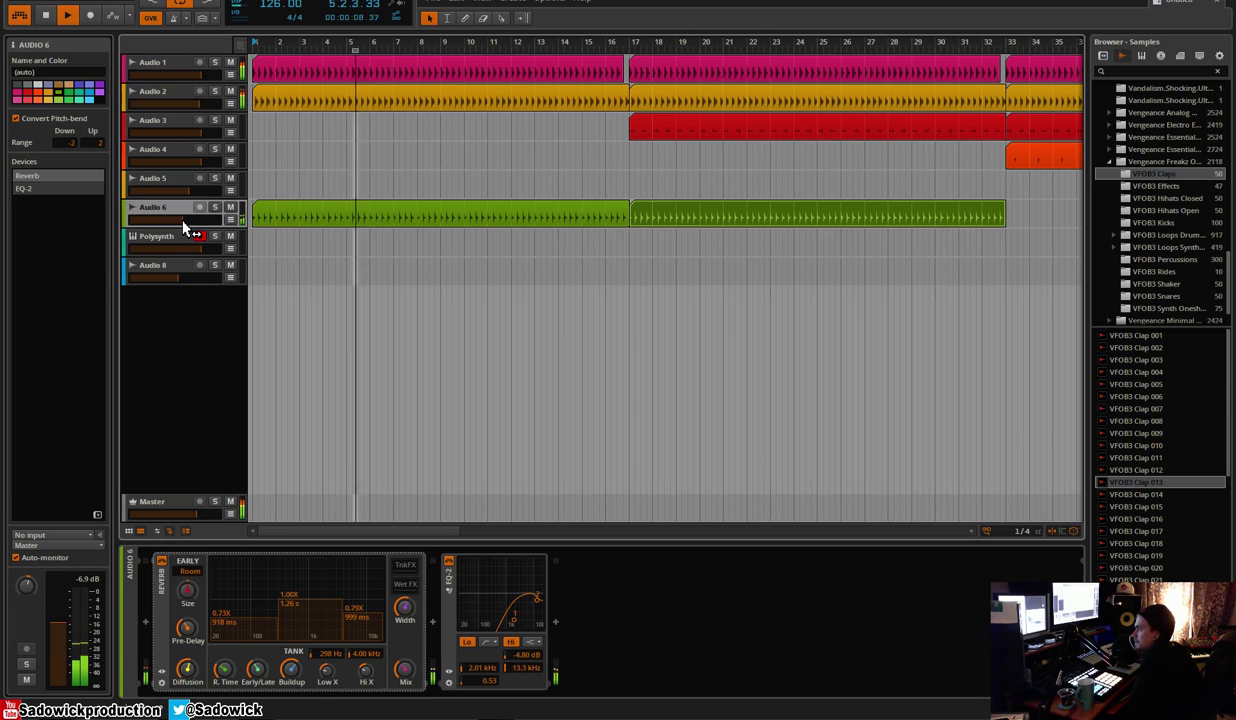
Copy the Dynamics device from the Polysynth track to the end of the Audio 6 device chain and play
left_click(165, 88)
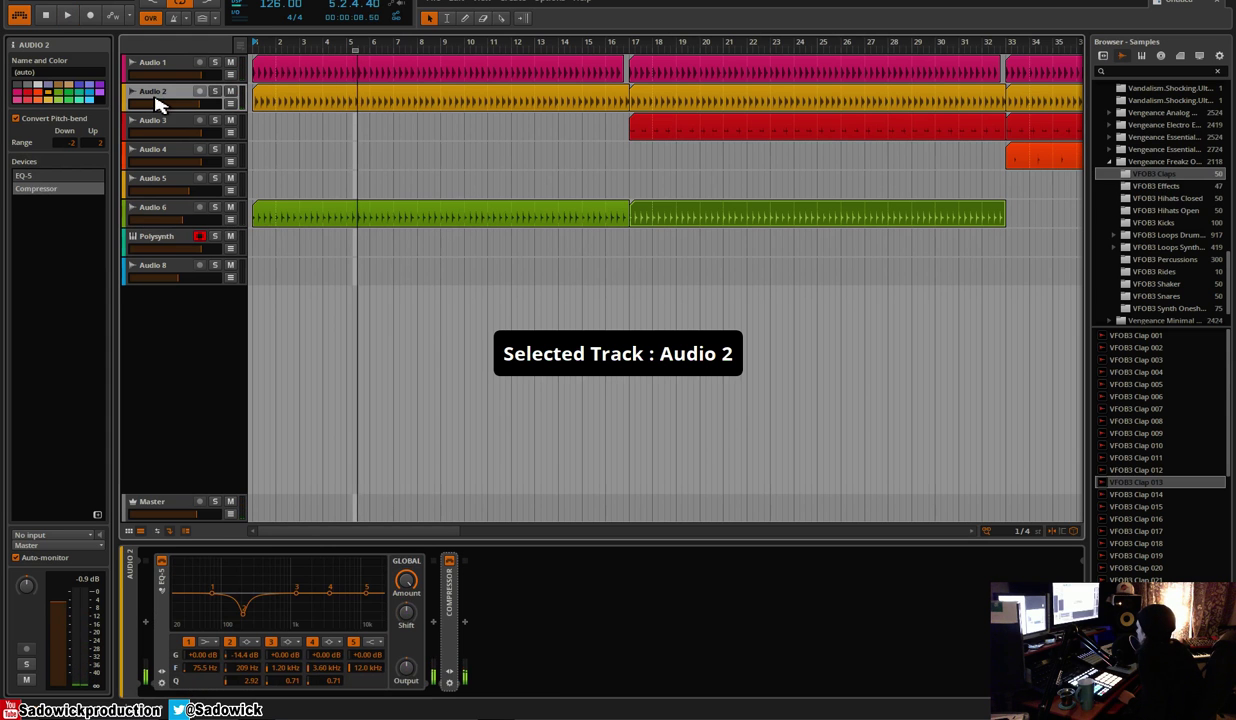
left_click(178, 122)
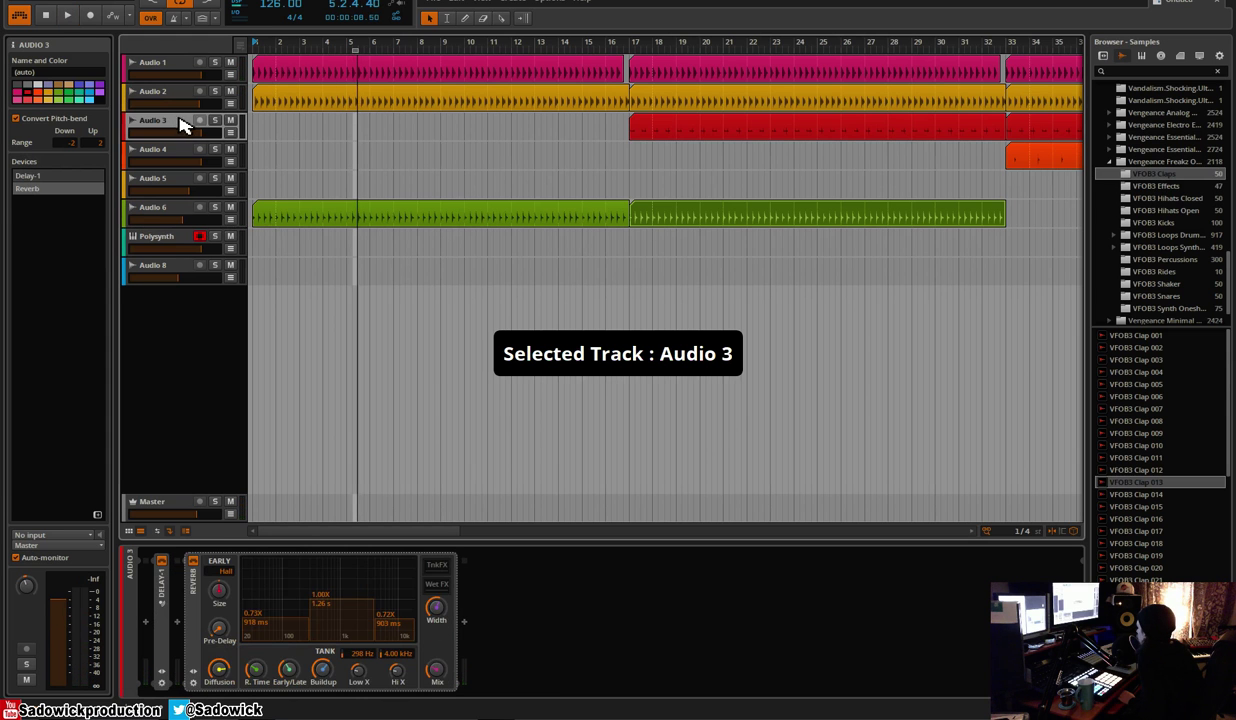
left_click(180, 270)
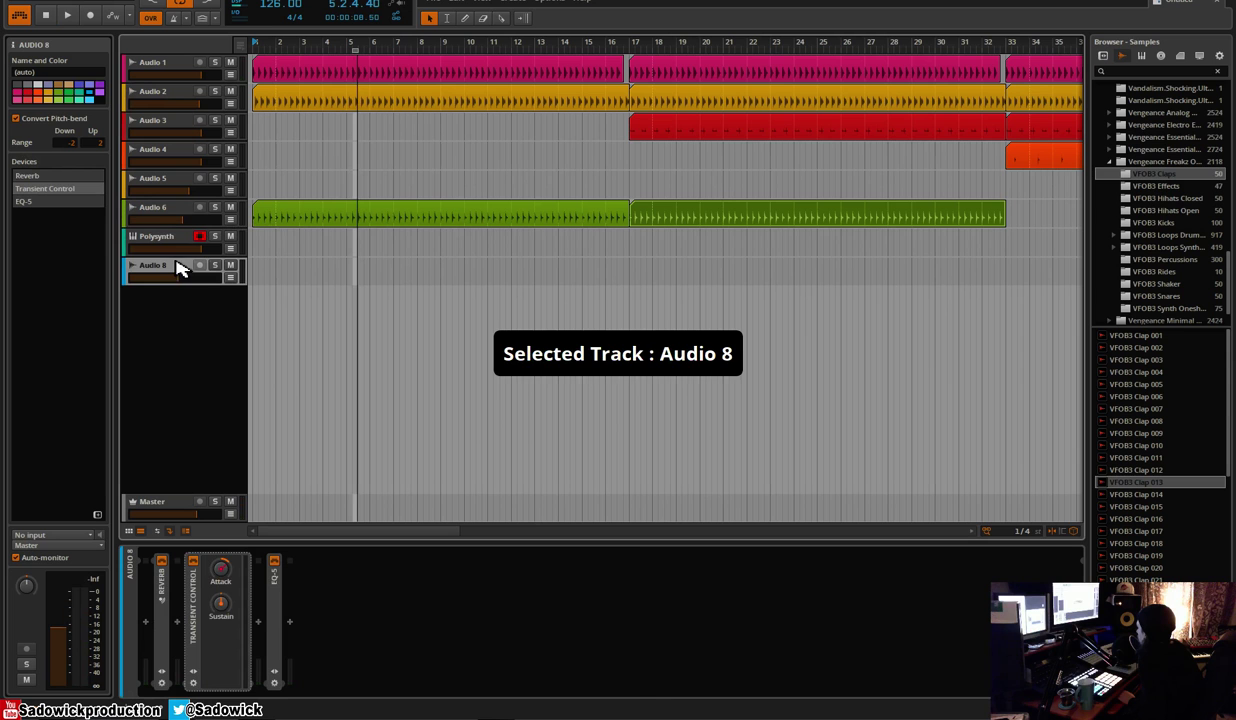
left_click(180, 240)
left_click(671, 595)
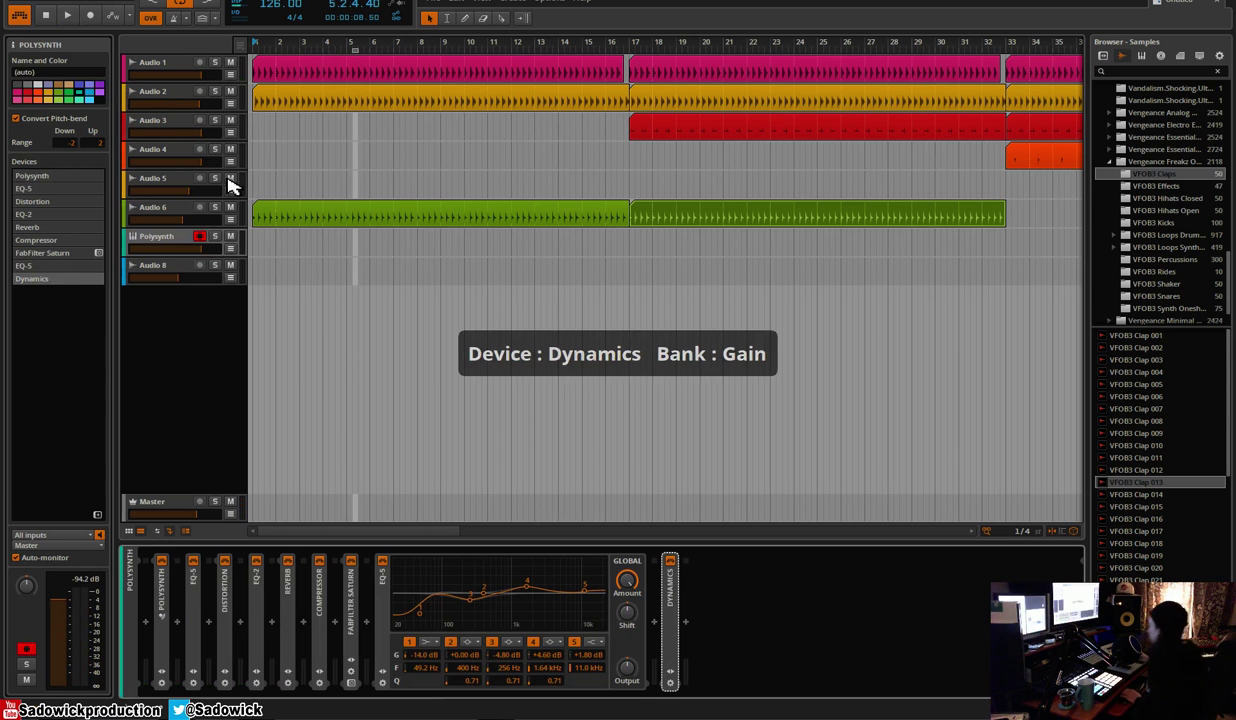
left_click(152, 205)
key("ctrl+v")
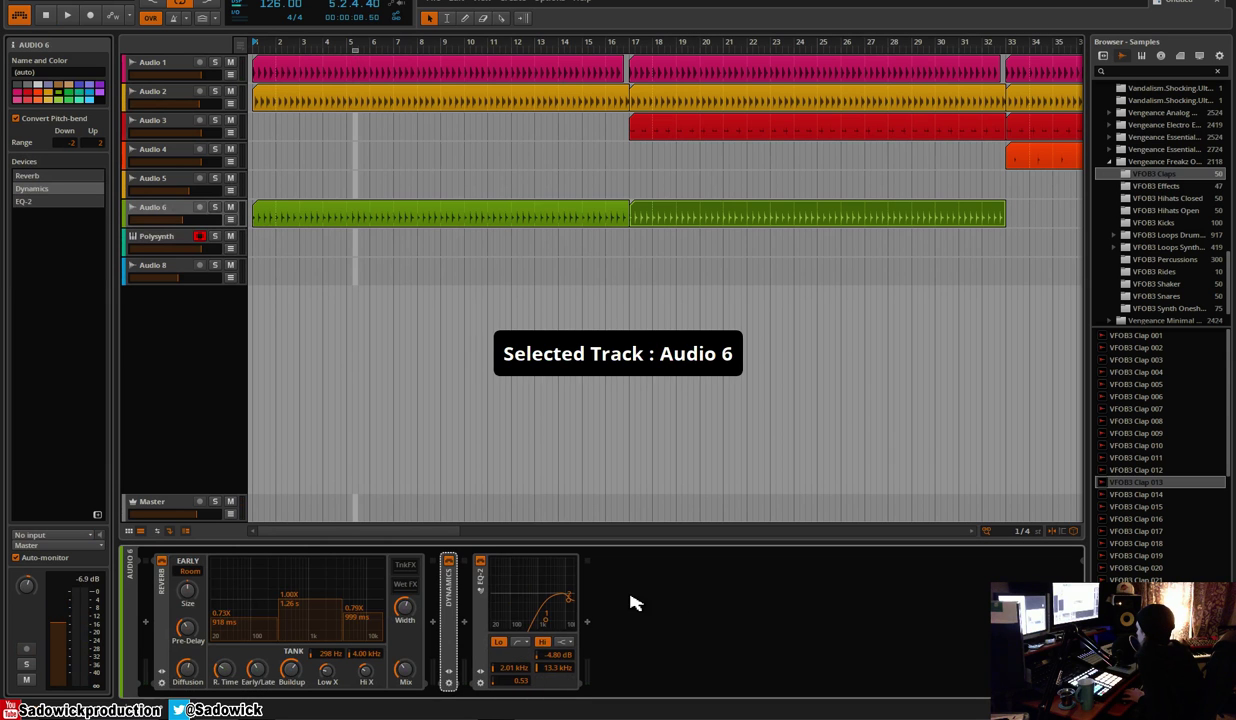
left_click_drag(642, 600, 642, 600)
key("space")
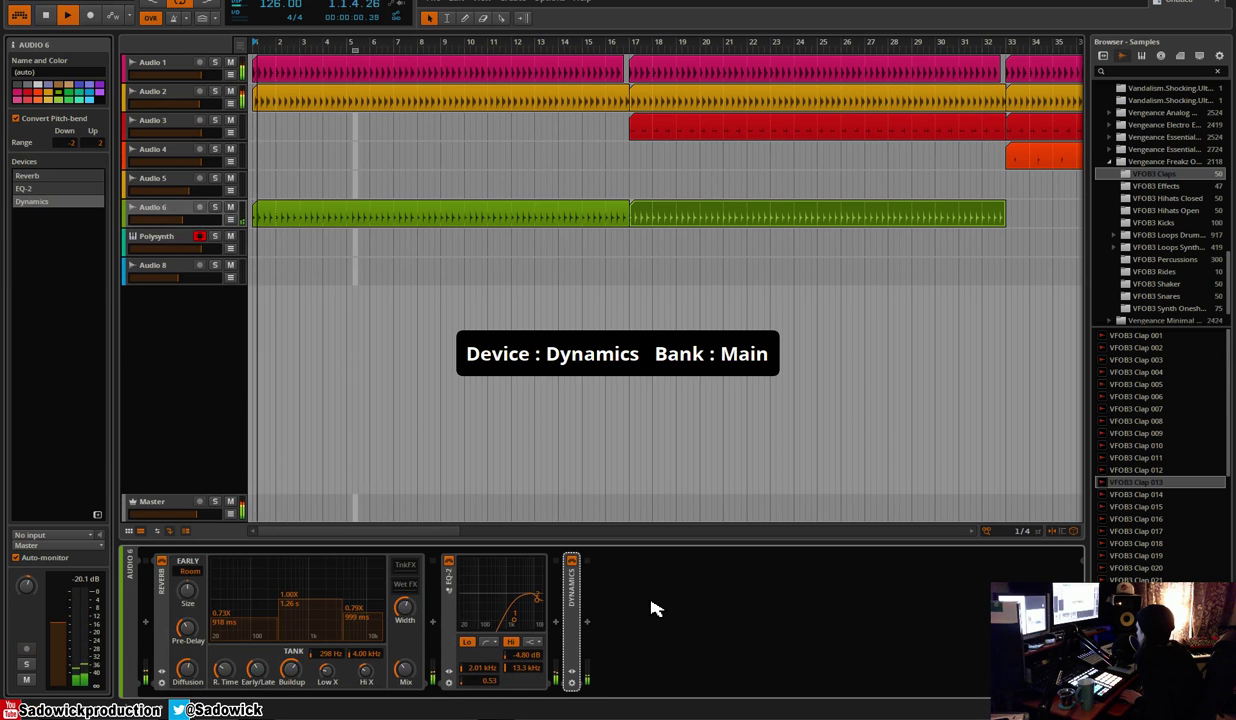
Sidechain Audio 6's Dynamics to Audio 1 (Pre-Fader), adjust its loud threshold, and set the release to 89.1 ms
left_click(573, 595)
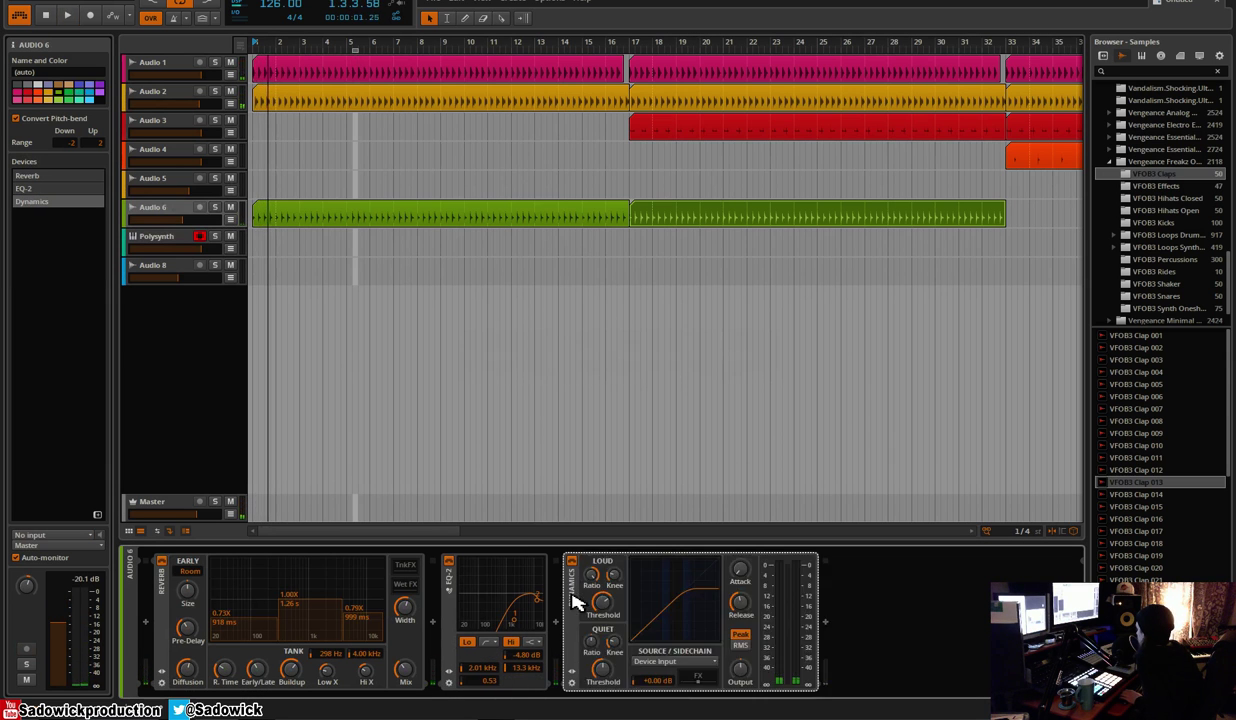
left_click(700, 663)
left_click(663, 563)
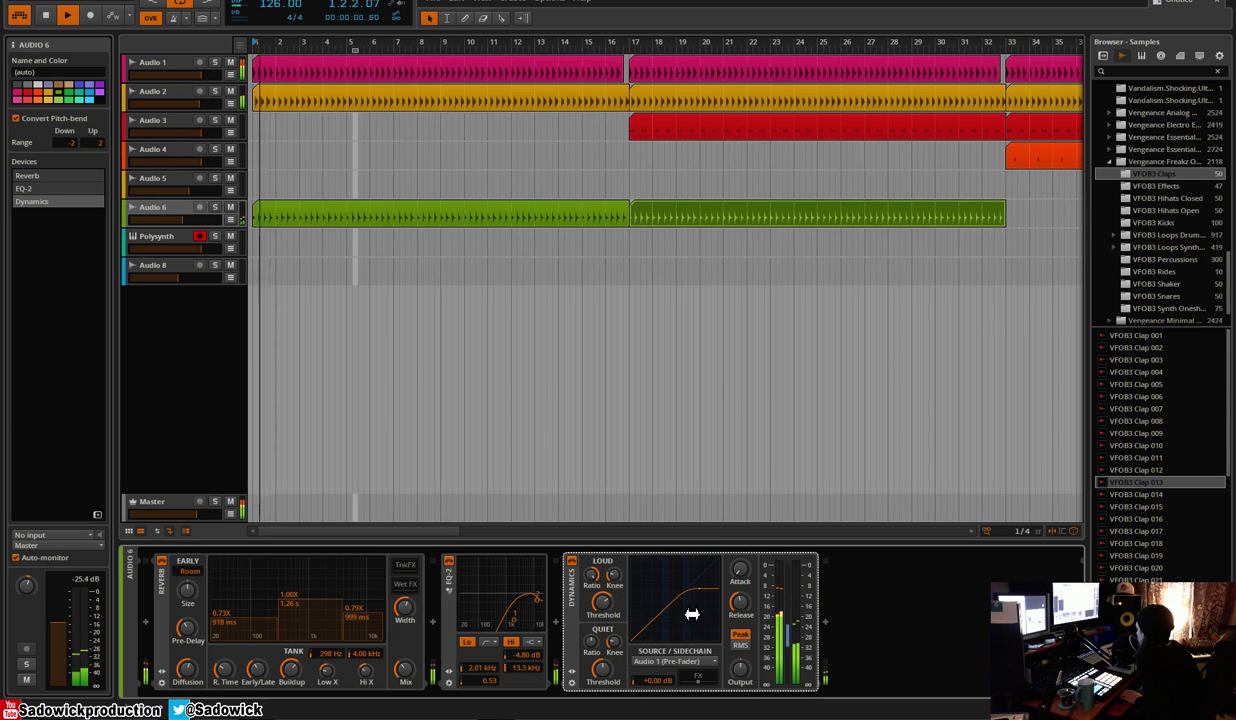
mouse_move(602, 600)
left_mouse_down()
mouse_move(602, 590)
mouse_move(603, 620)
left_mouse_up()
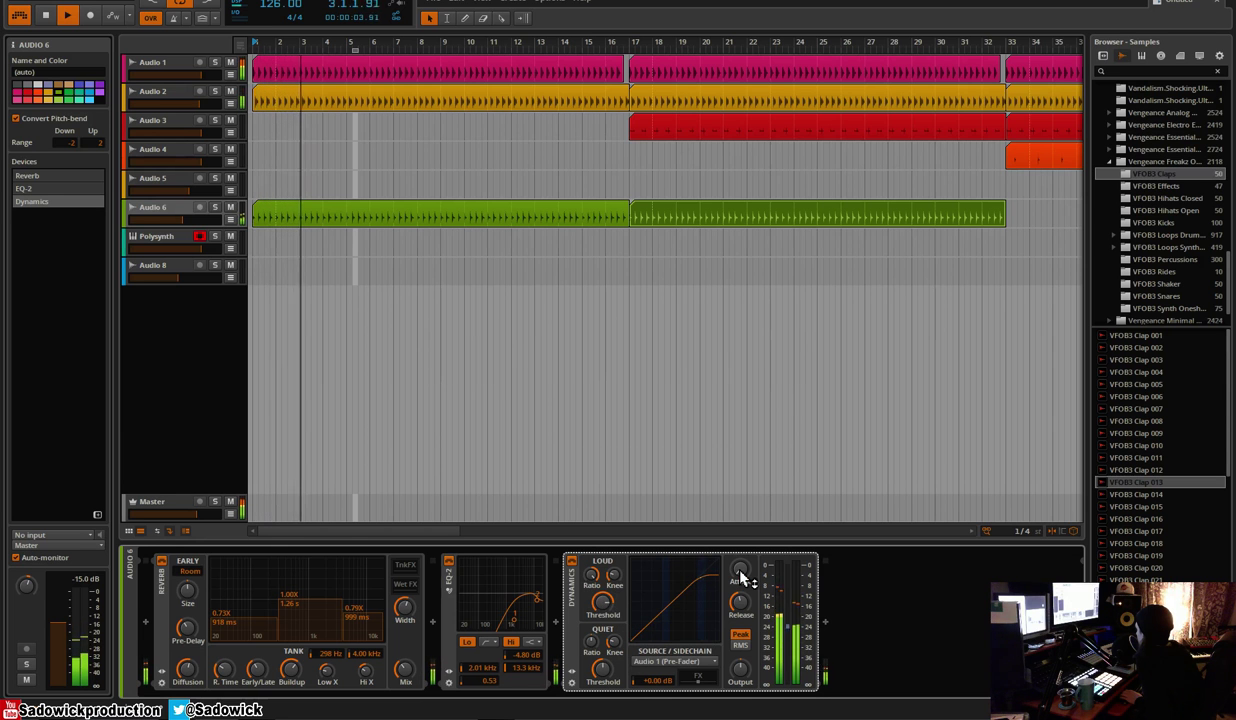
left_click_drag(740, 601, 740, 597)
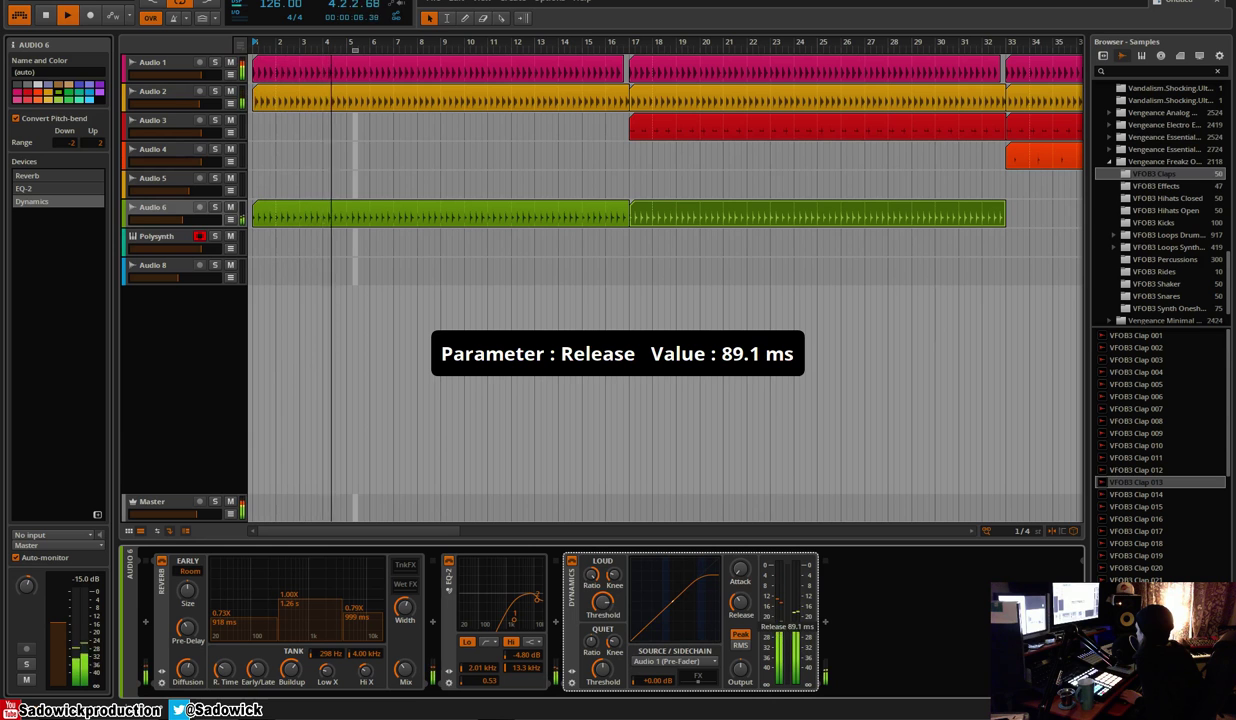
Replay the section with Audio 6's Dynamics bypassed and re-enabled to compare the sidechain effect
key("space")
left_click(573, 562)
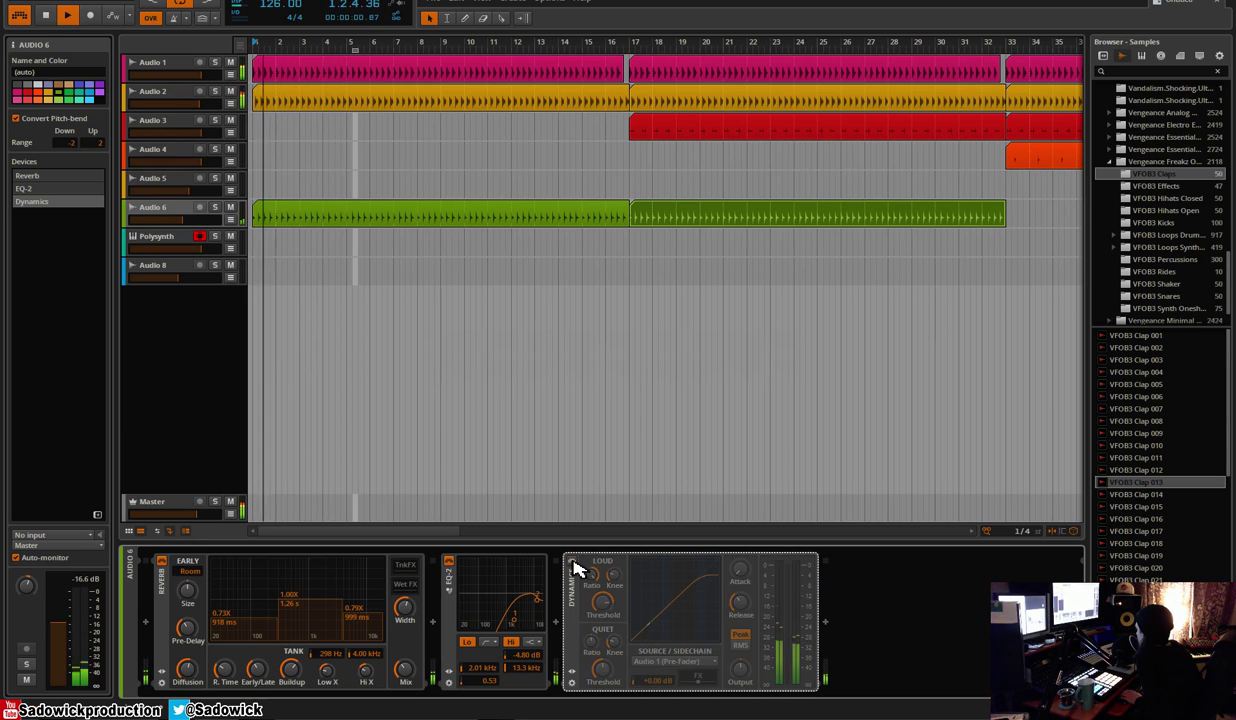
left_click(573, 563)
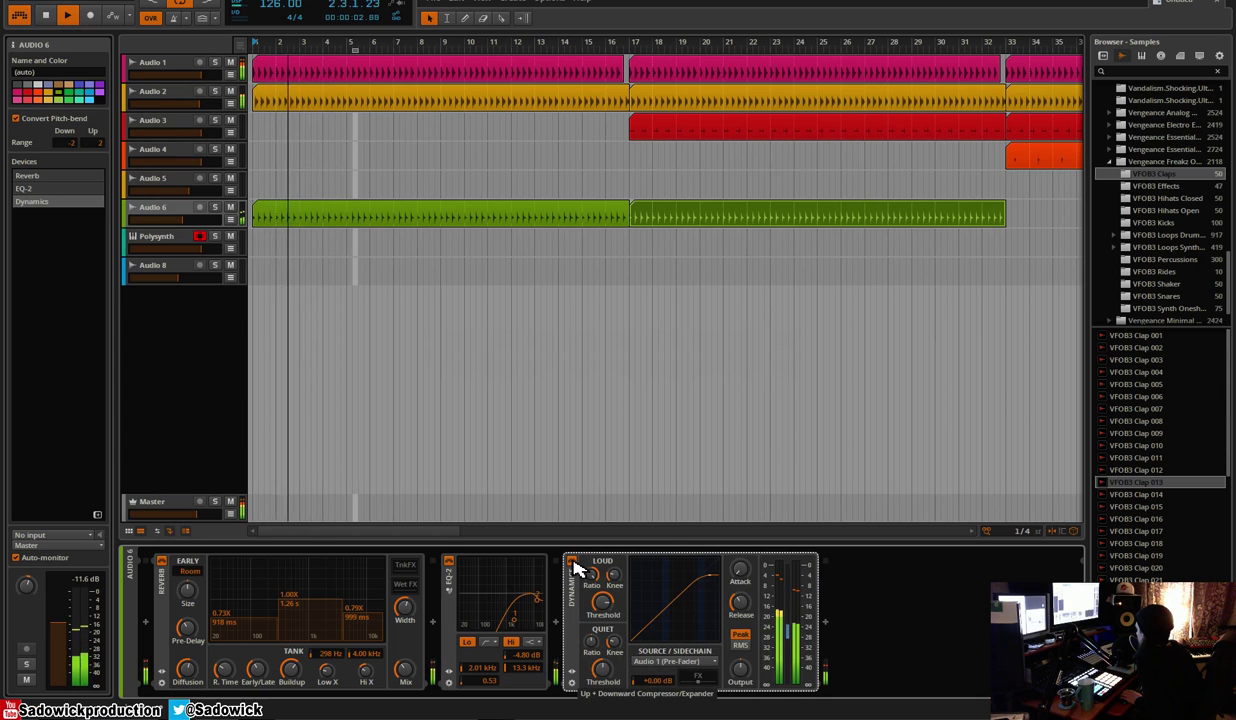
Duplicate the Audio 6 clip at bar 17 twice to fill the track up to bar 65
left_click_drag(435, 48, 464, 97)
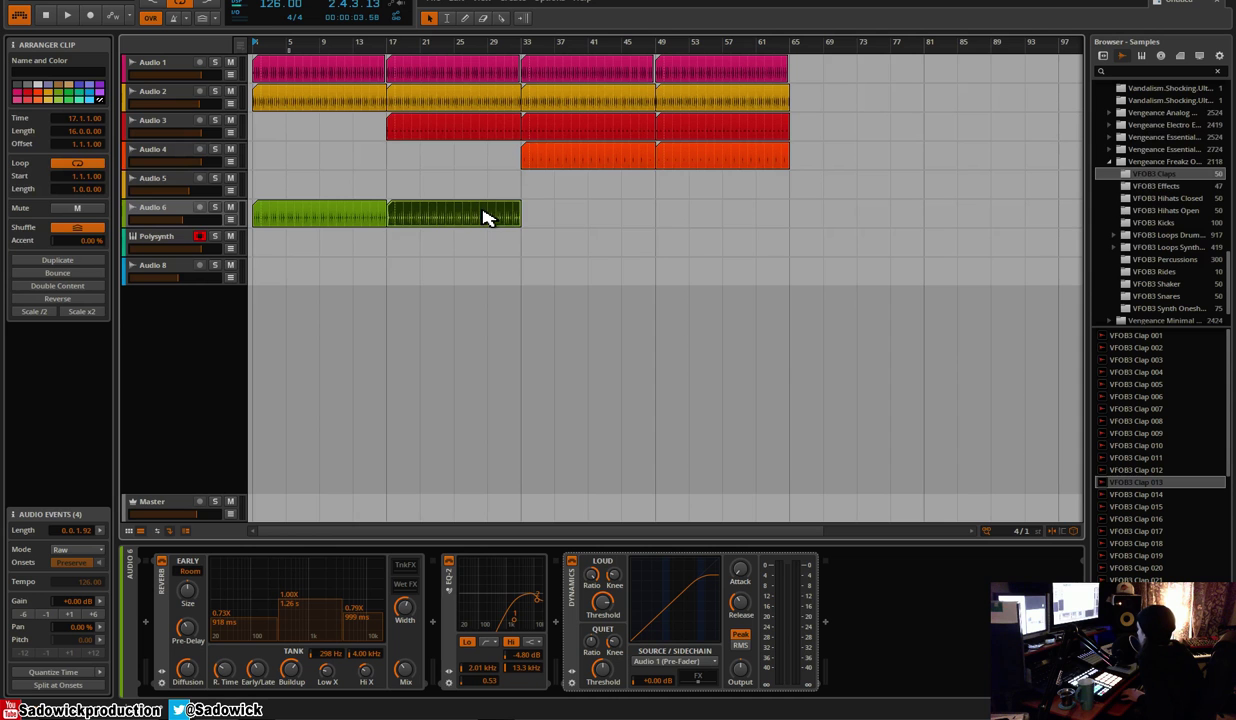
key("ctrl+d")
key("ctrl+d")
Play the arrangement from bar 17 and lower the Audio 3 track's volume slightly
left_click(390, 44)
key("space")
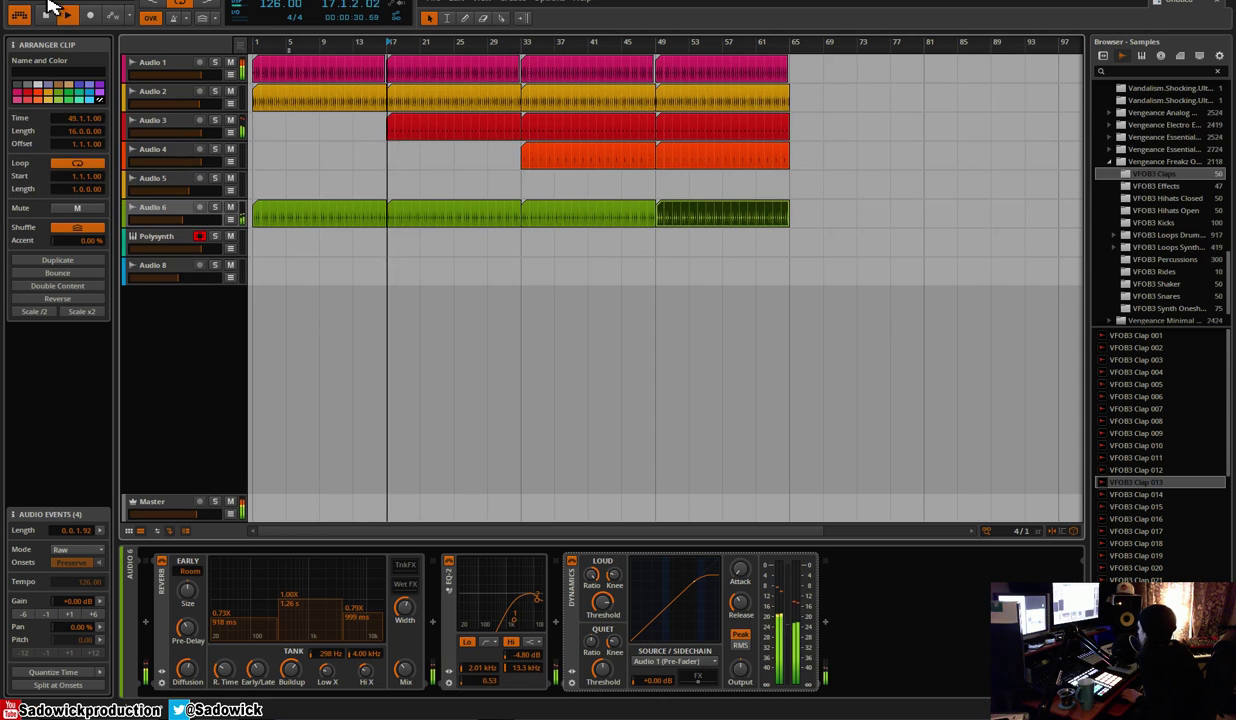
left_click_drag(201, 133, 197, 133)
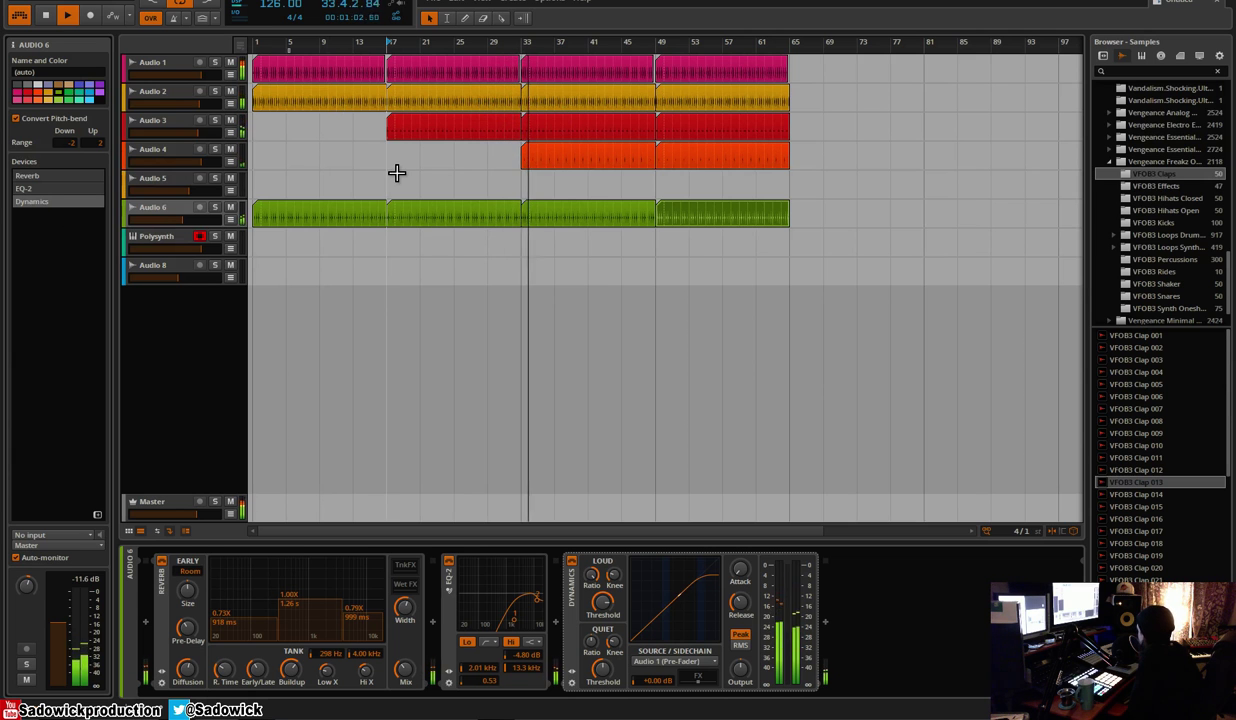
left_click_drag(673, 45, 680, 70)
key("space")
Check the source clips around bars 113 to 115 and move the Audio 8 track above the Polysynth track
left_click(1018, 183)
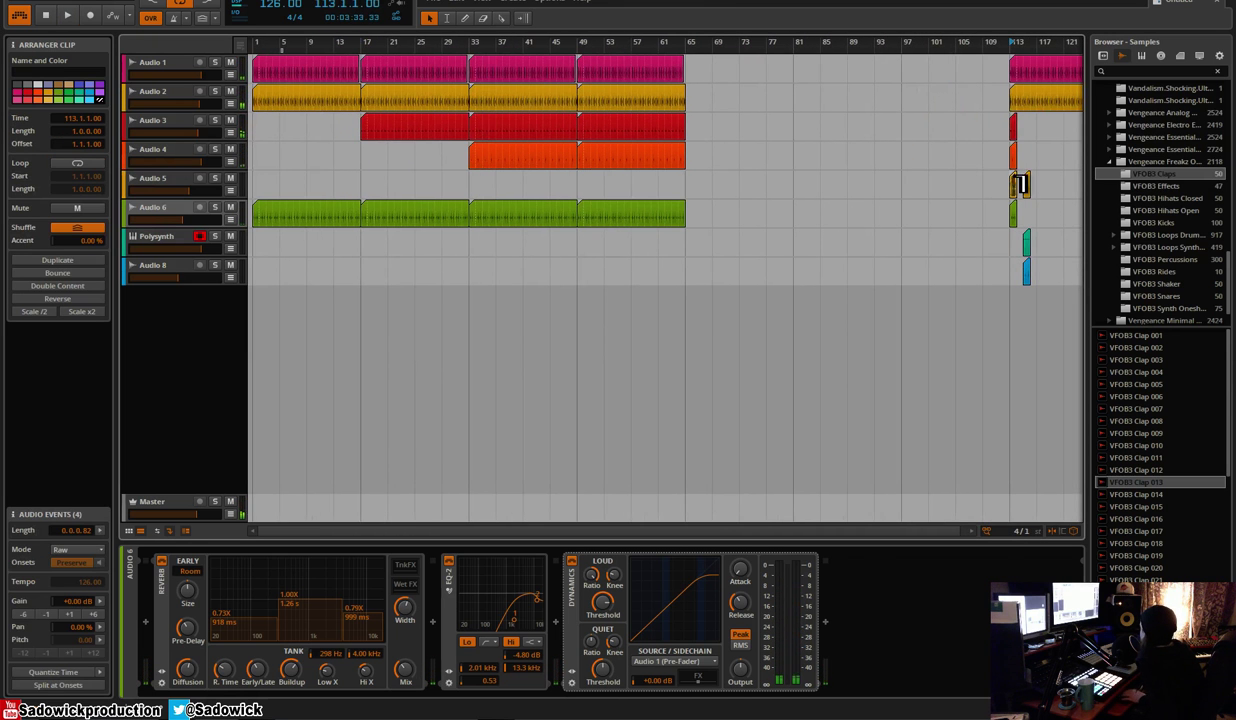
left_click(1026, 240)
left_click_drag(1020, 46, 530, 120)
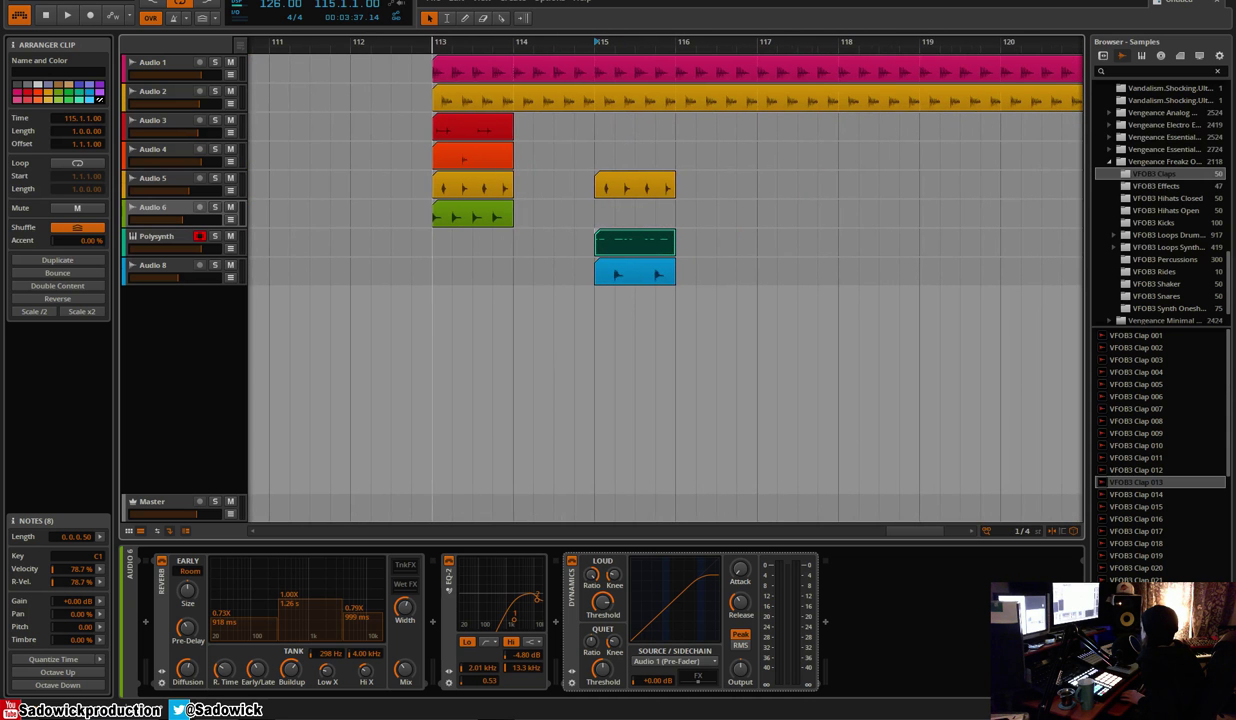
left_click(645, 275)
left_click_drag(140, 257, 150, 229)
Copy the Audio 7 clip from bar 115 to bar 33, loop it to 16.0.0.00, and duplicate it to bar 49
left_click(652, 249)
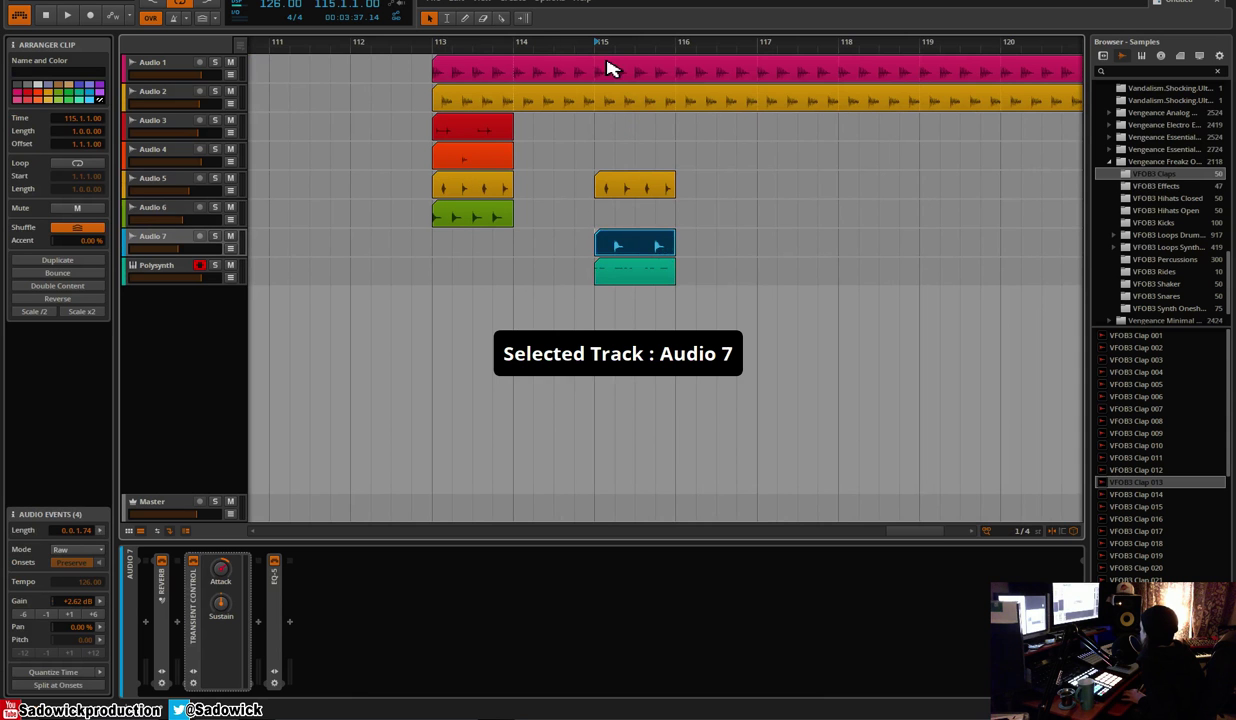
left_click_drag(571, 42, 868, 44)
left_click(406, 241)
key("ctrl+v")
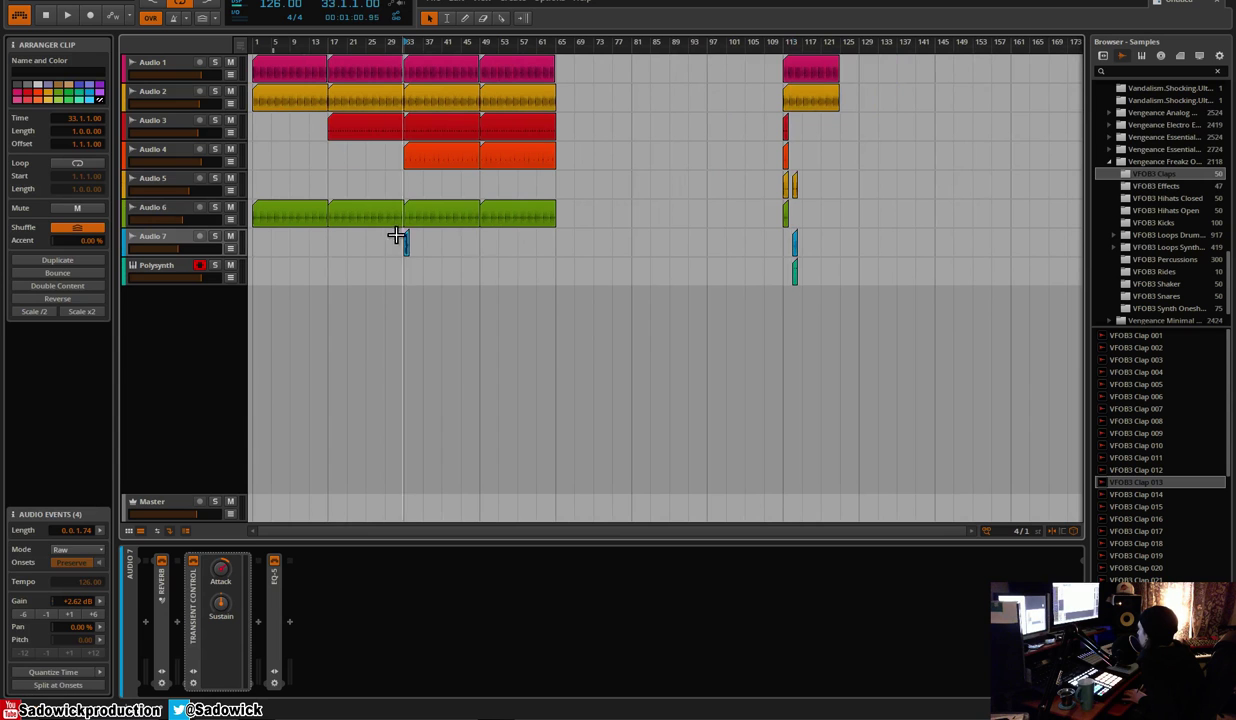
key("space")
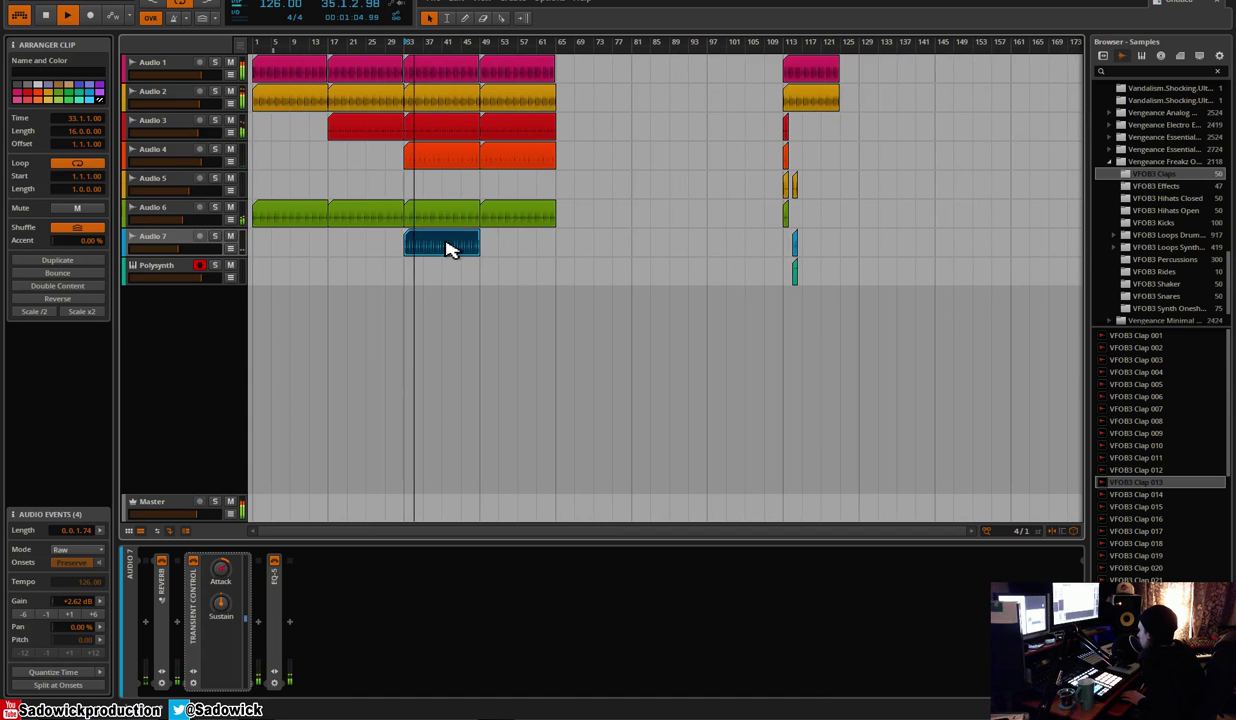
key("ctrl+d")
Audition Audio 7 and Audio 6 in the mixer, toggling their solos to compare each with the full mix
left_click(182, 218)
key("alt+2")
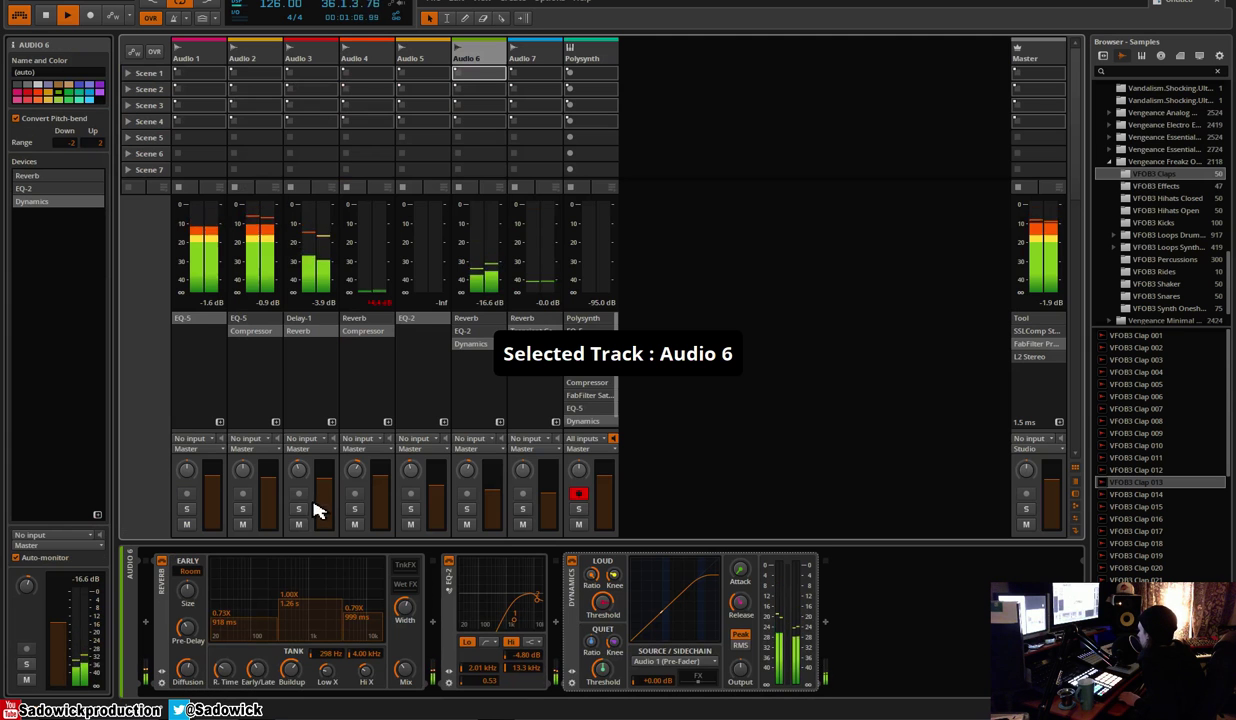
left_click(522, 509)
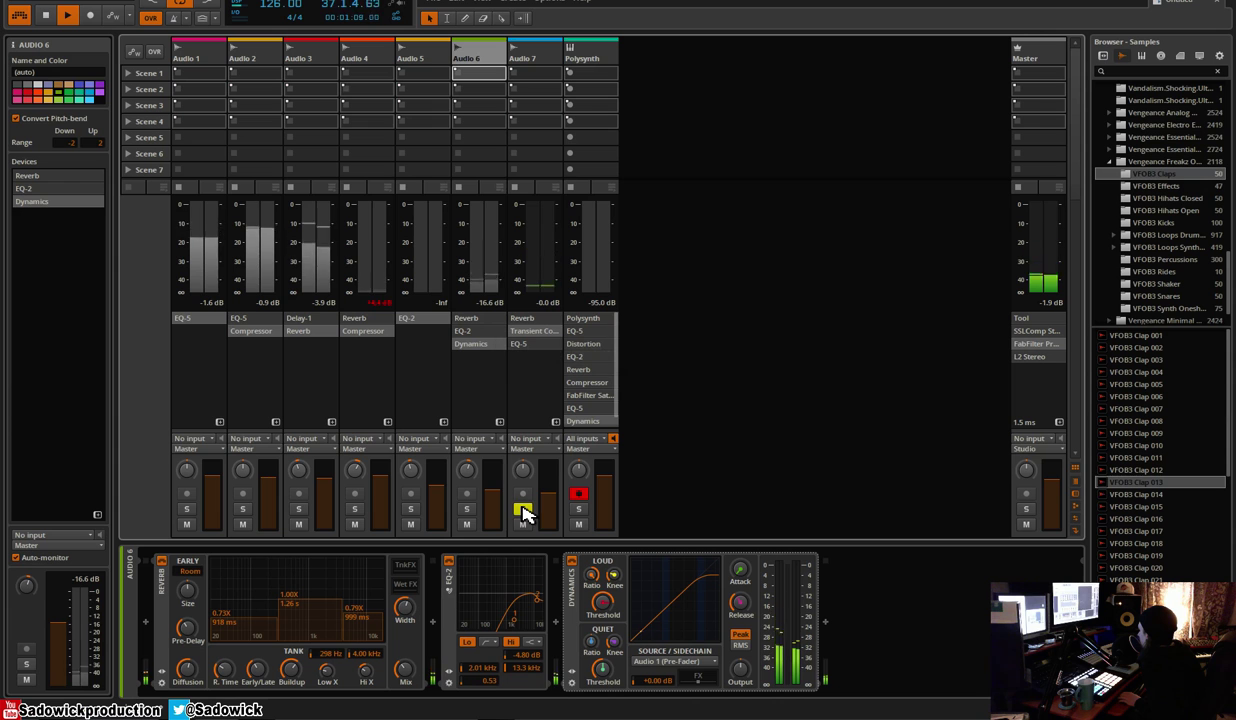
left_click(523, 510)
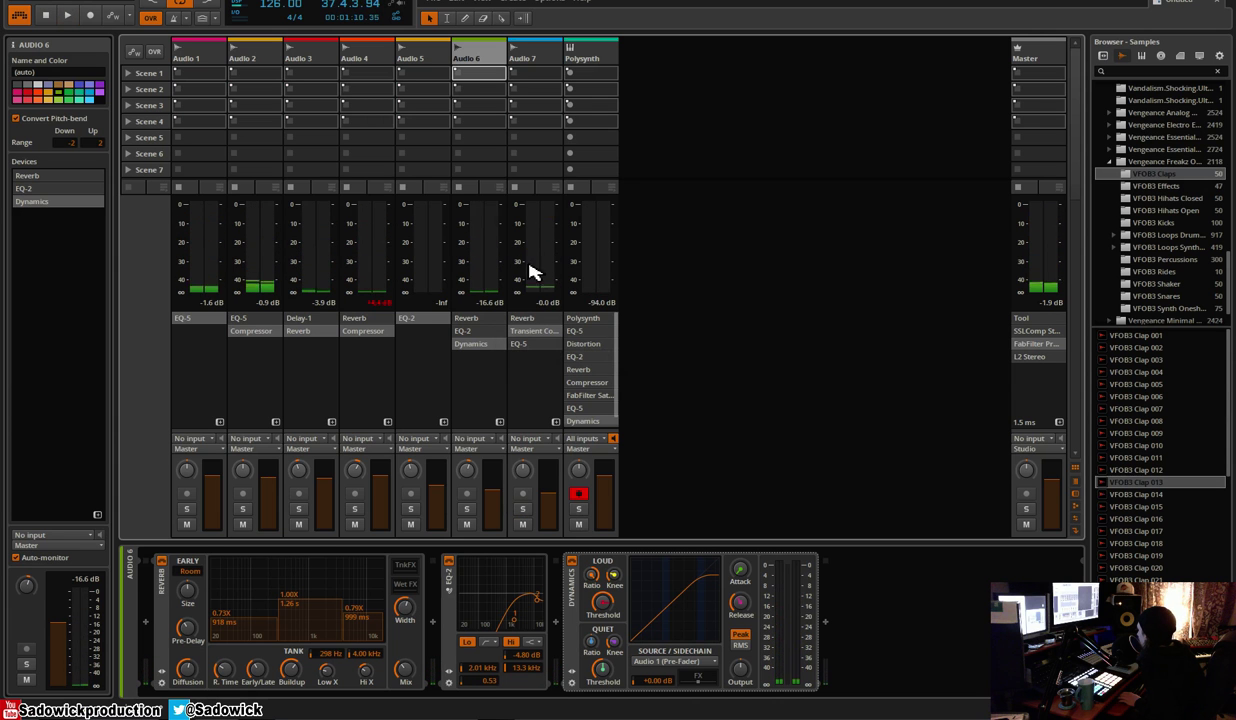
key("space")
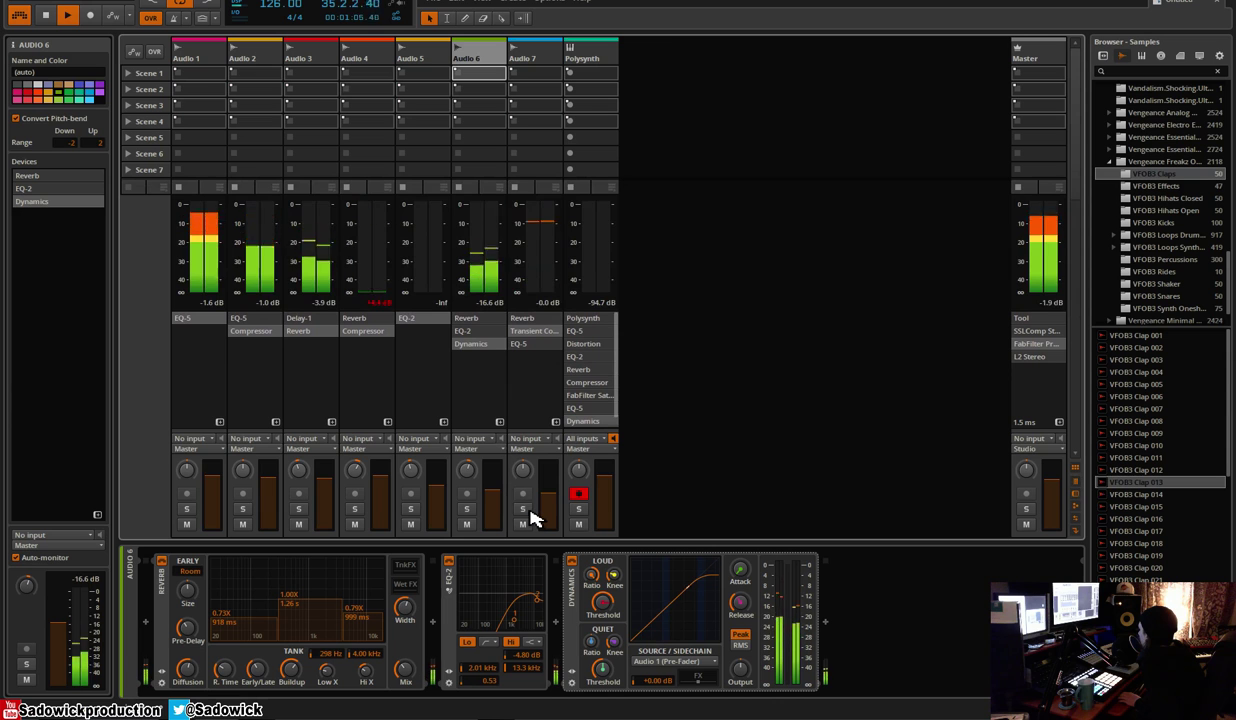
left_click(527, 512)
left_click(527, 512)
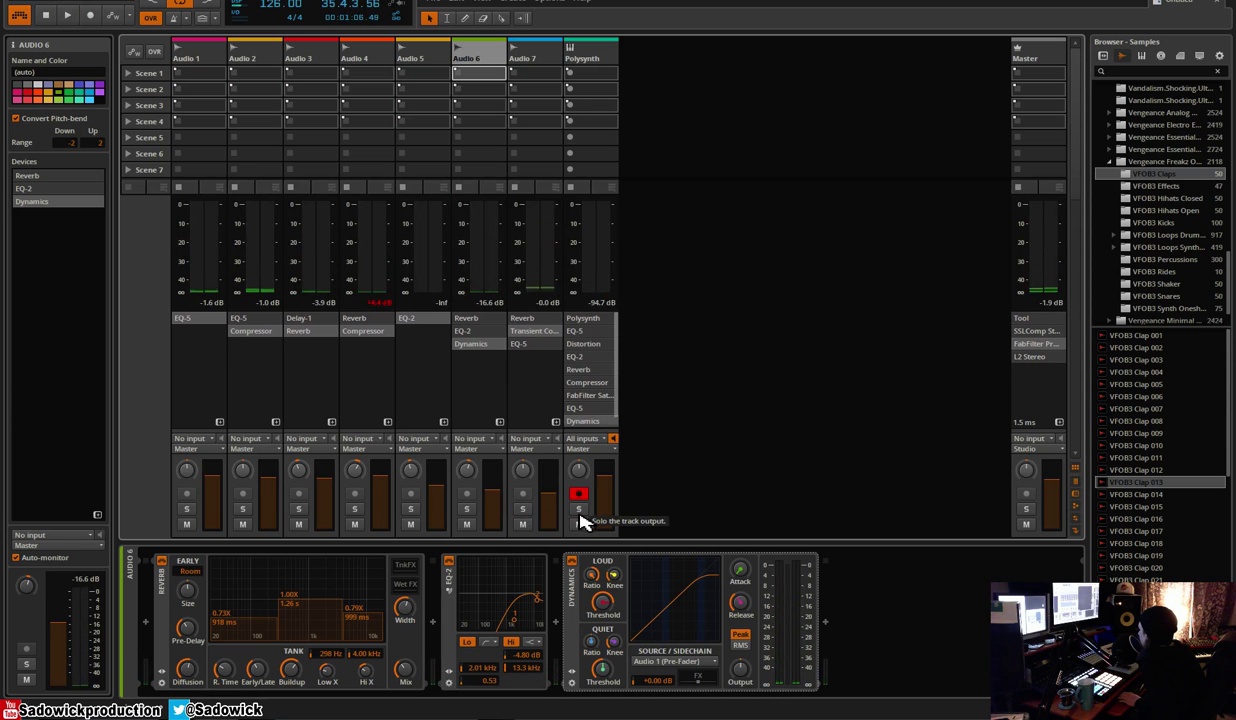
left_click(467, 509)
key("space")
left_click(473, 511)
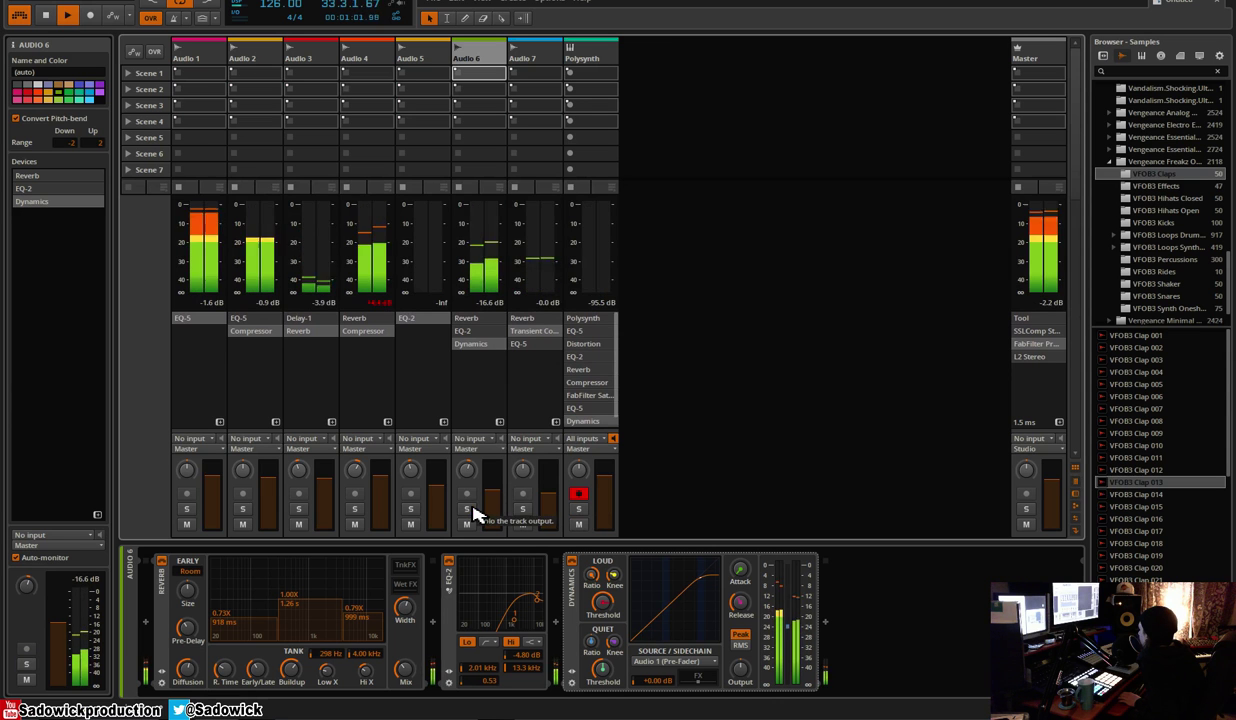
Copy the Audio 5 clip from bar 113 to bar 49 in the arrangement, loop it to 15.3.0.00, and play from there
key("Tab")
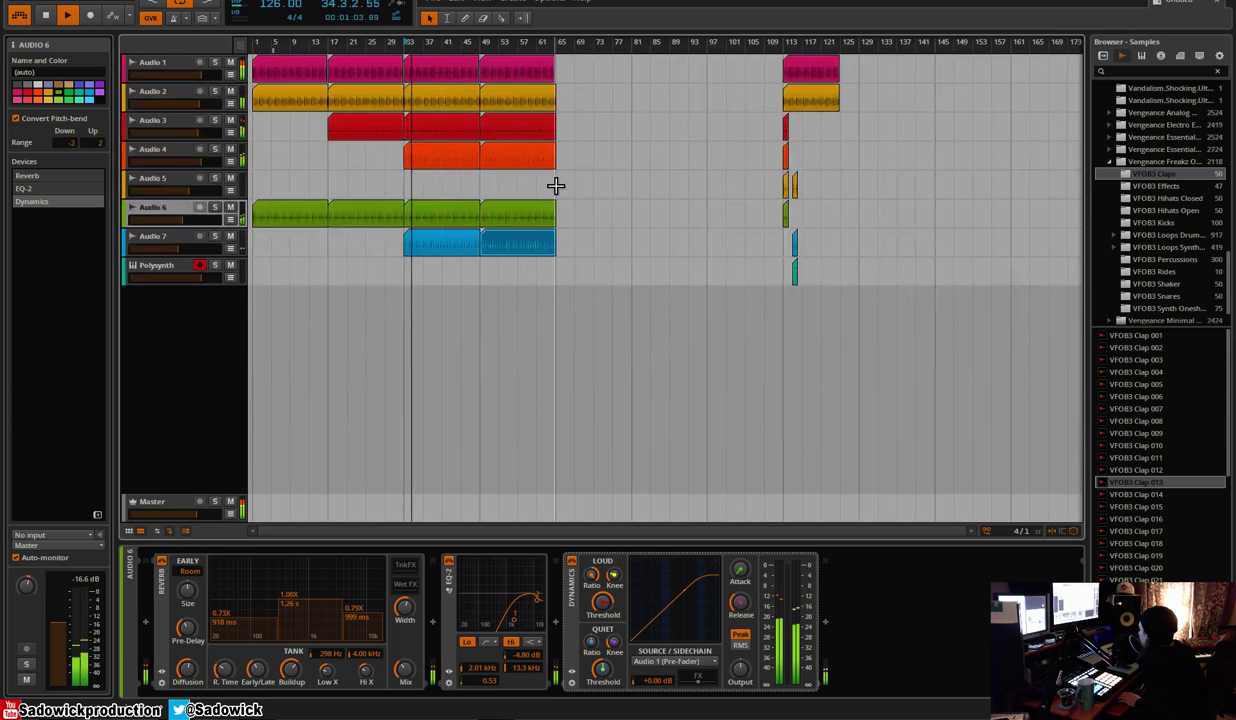
key("space")
left_click(788, 186)
left_click_drag(790, 190, 495, 192)
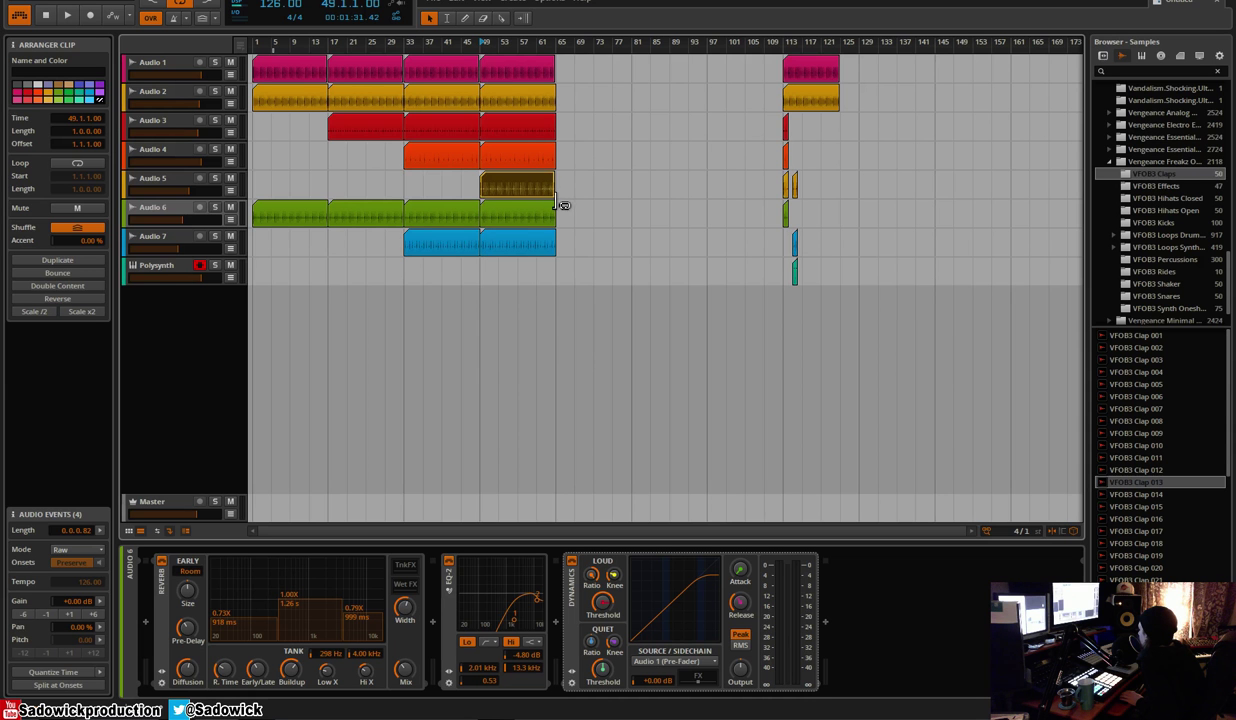
mouse_move(499, 44)
left_mouse_down()
mouse_move(513, 110)
mouse_move(499, 44)
mouse_move(522, 46)
left_mouse_up()
key("space")
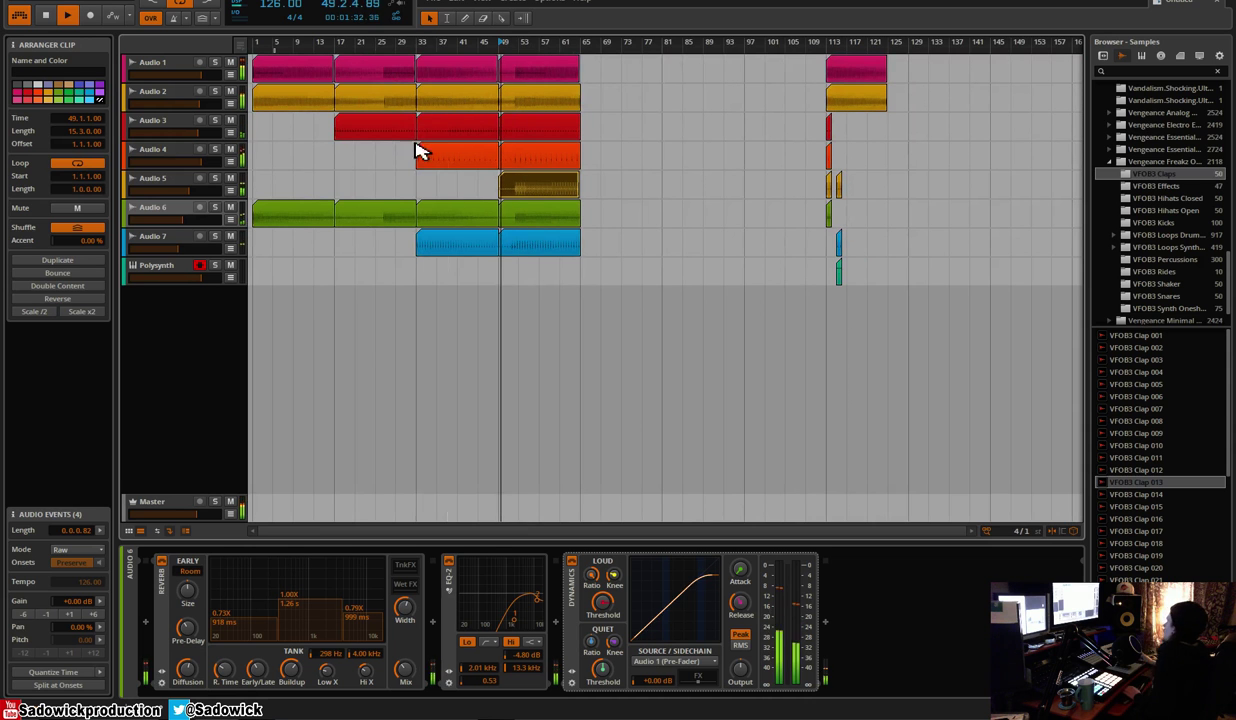
left_click(205, 205)
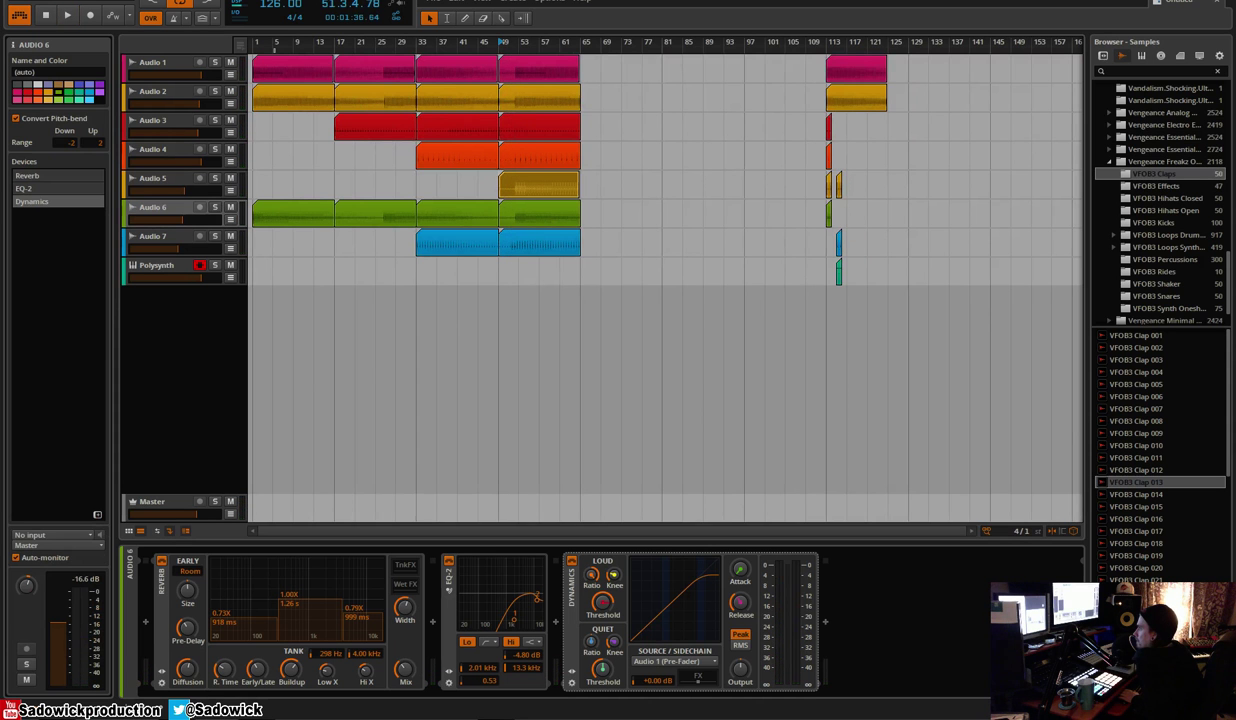
right_click(183, 389)
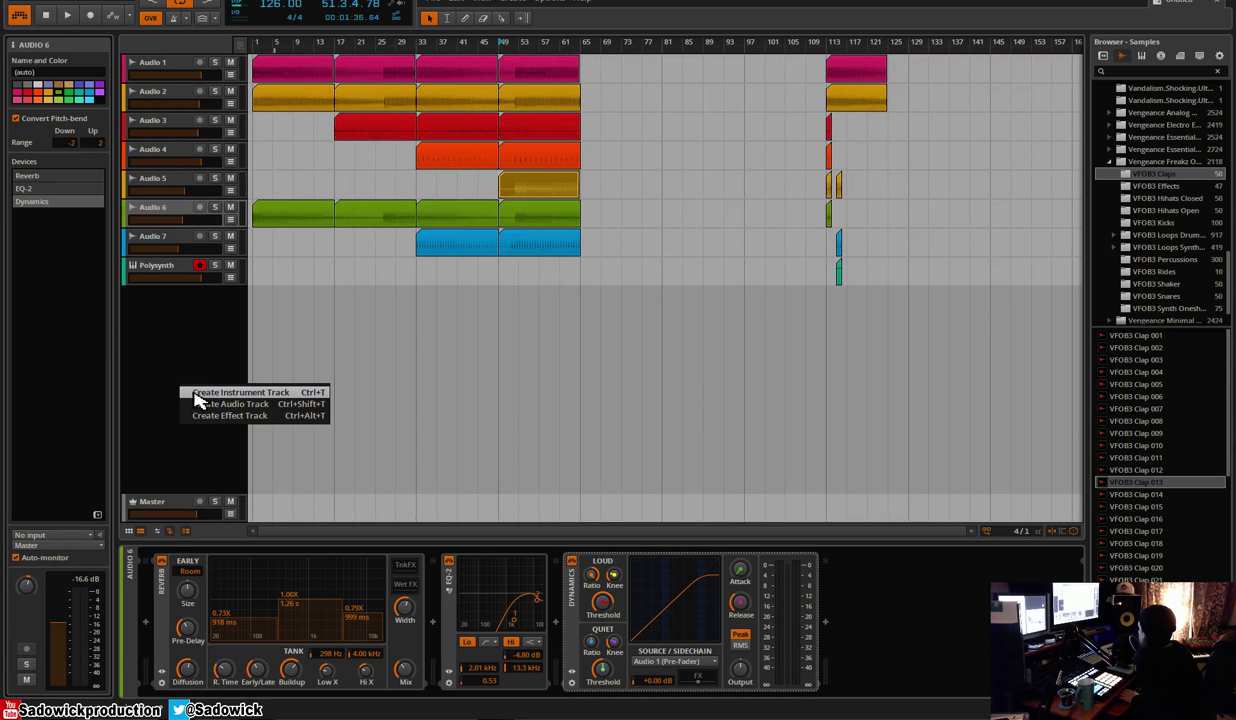
left_click(213, 393)
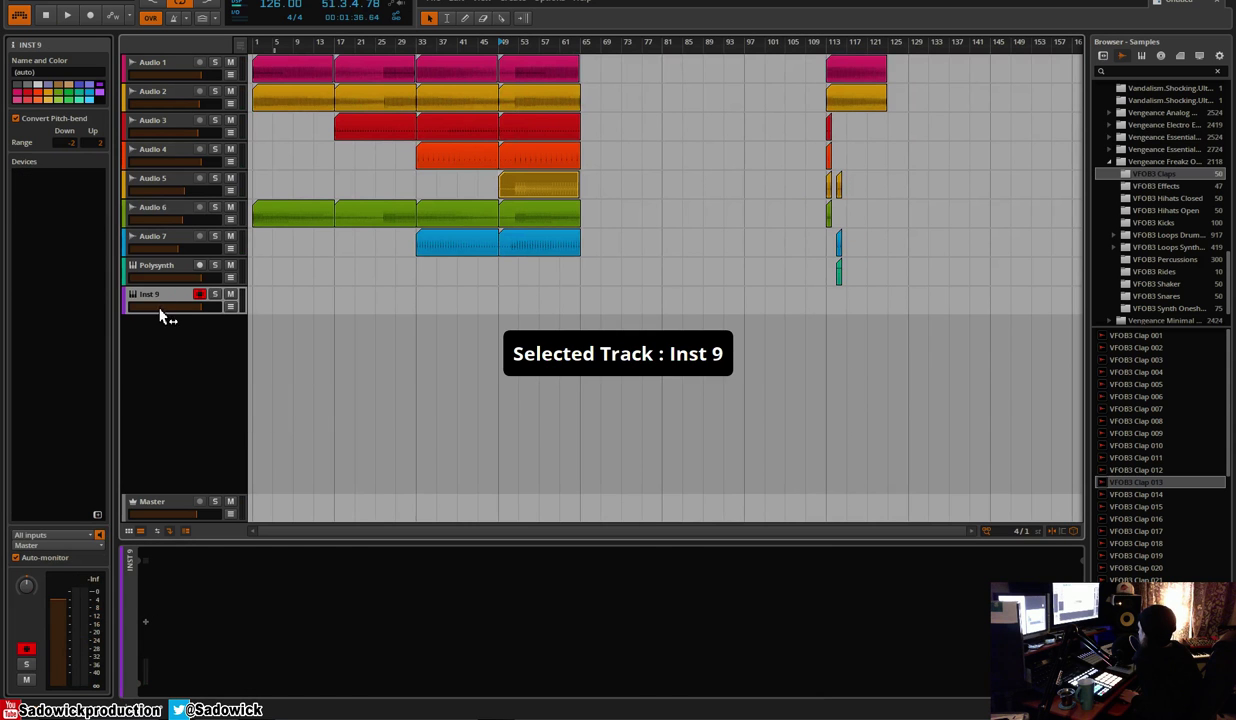
key("ctrl+z")
Create a new audio track below the Polysynth track and open the VFOB3 Effects sample folder
right_click(179, 351)
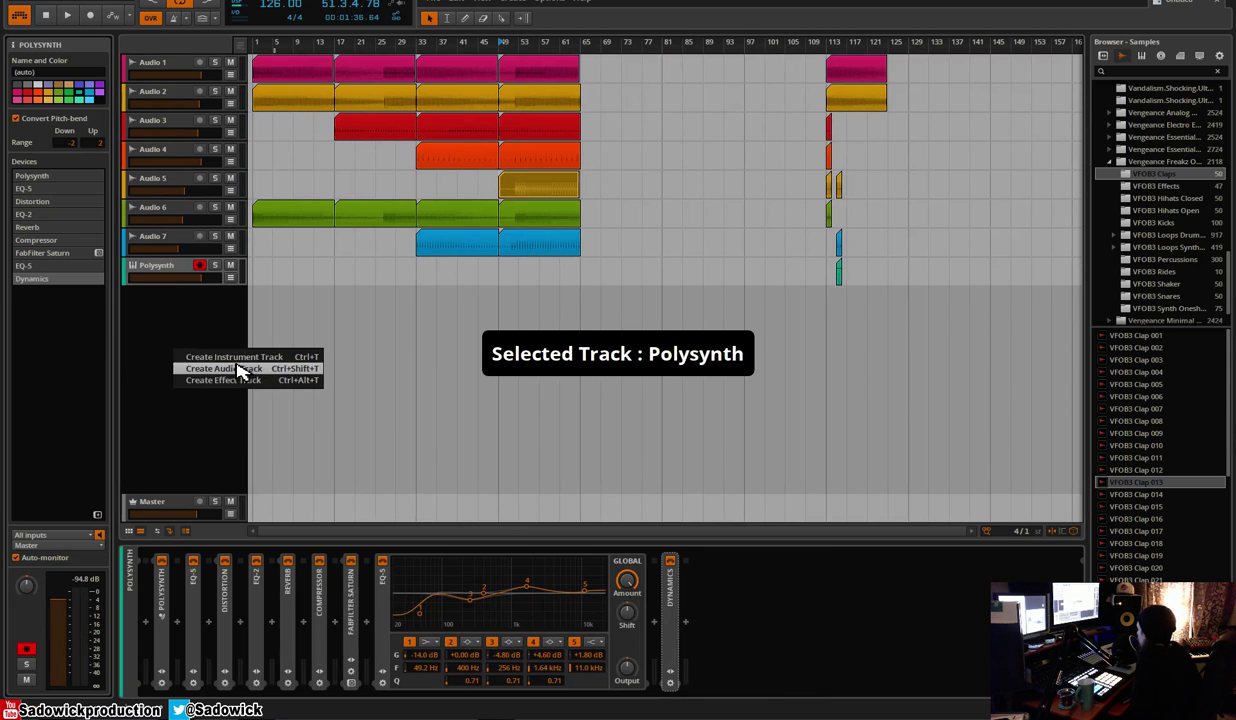
left_click(240, 369)
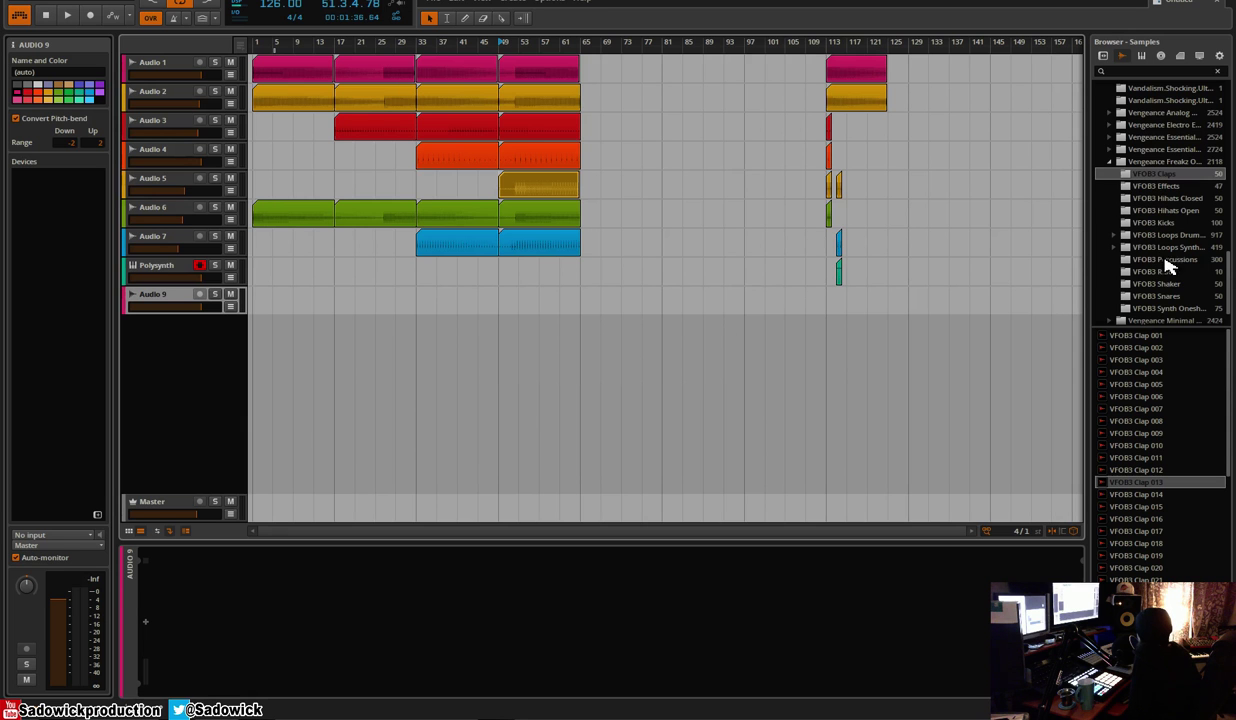
left_click(1150, 187)
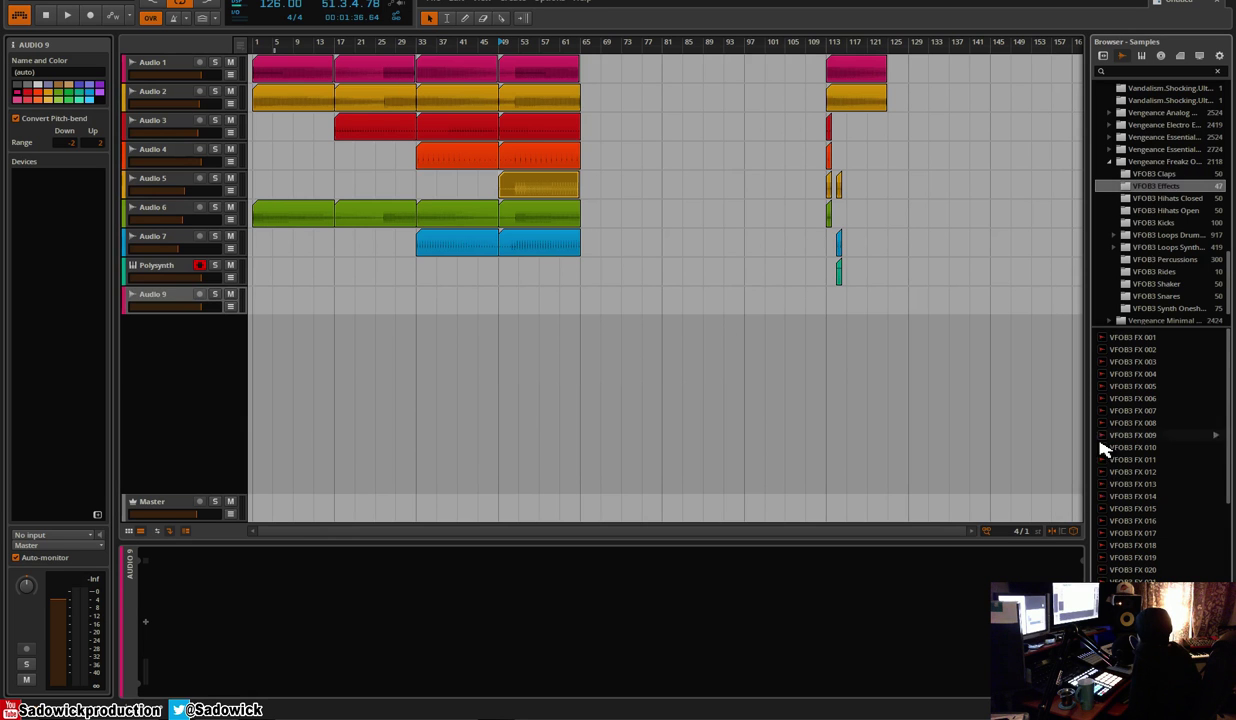
Create an empty clip on Audio 9 at bar 1, lengthen it to 16.0.0.00 and open it for detailed editing
left_click(1158, 449)
mouse_move(1155, 453)
left_mouse_down()
mouse_move(279, 328)
mouse_move(261, 300)
mouse_move(1143, 467)
left_mouse_up()
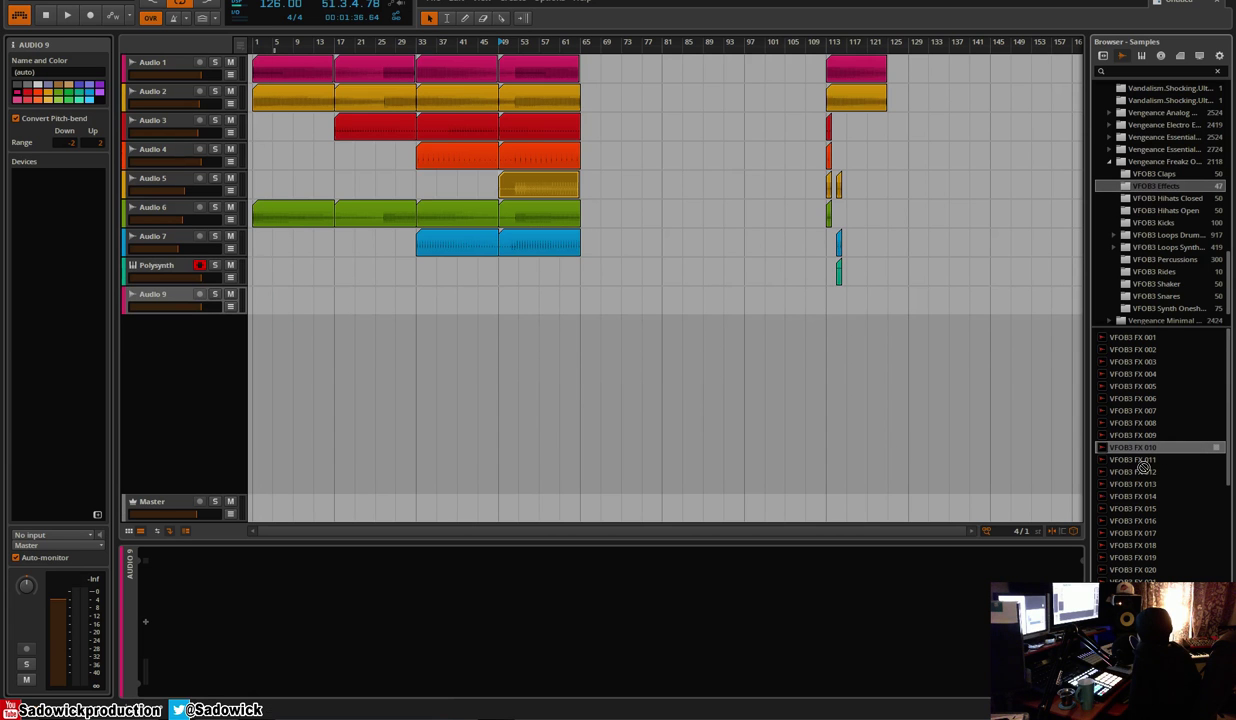
double_click(265, 308)
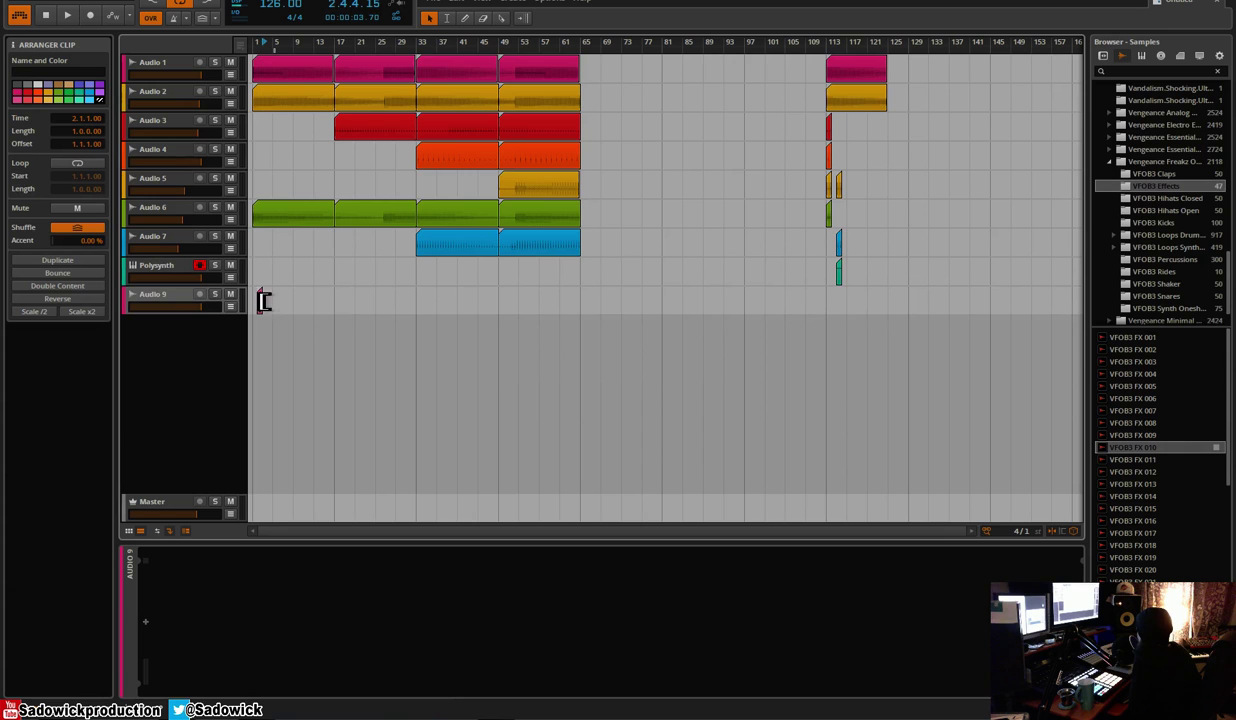
left_click_drag(259, 301, 254, 302)
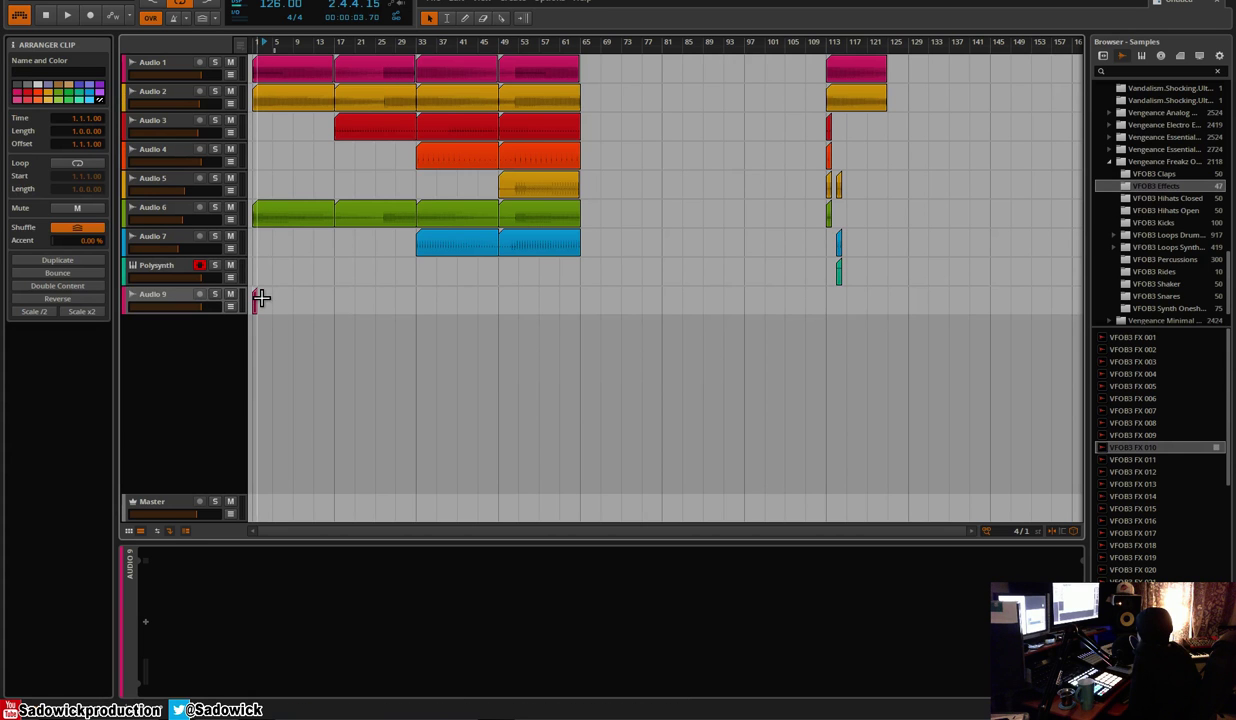
left_click_drag(265, 298, 335, 298)
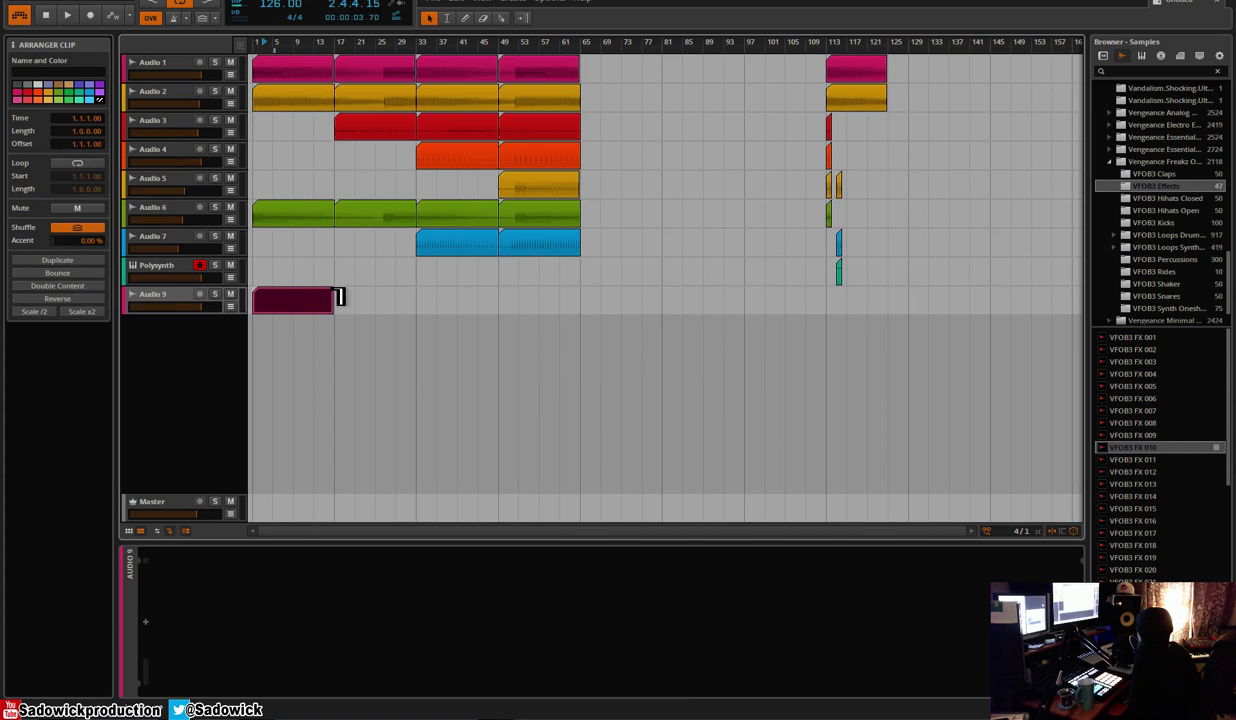
left_click_drag(335, 47, 519, 293)
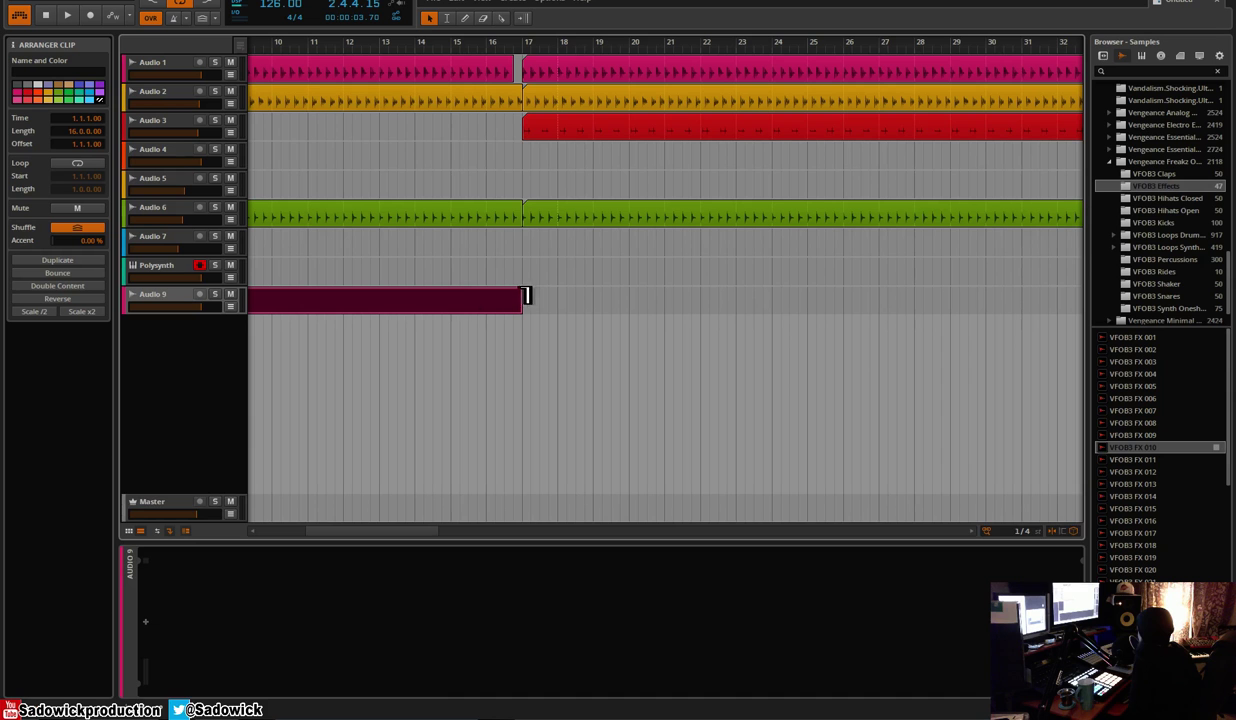
double_click(467, 305)
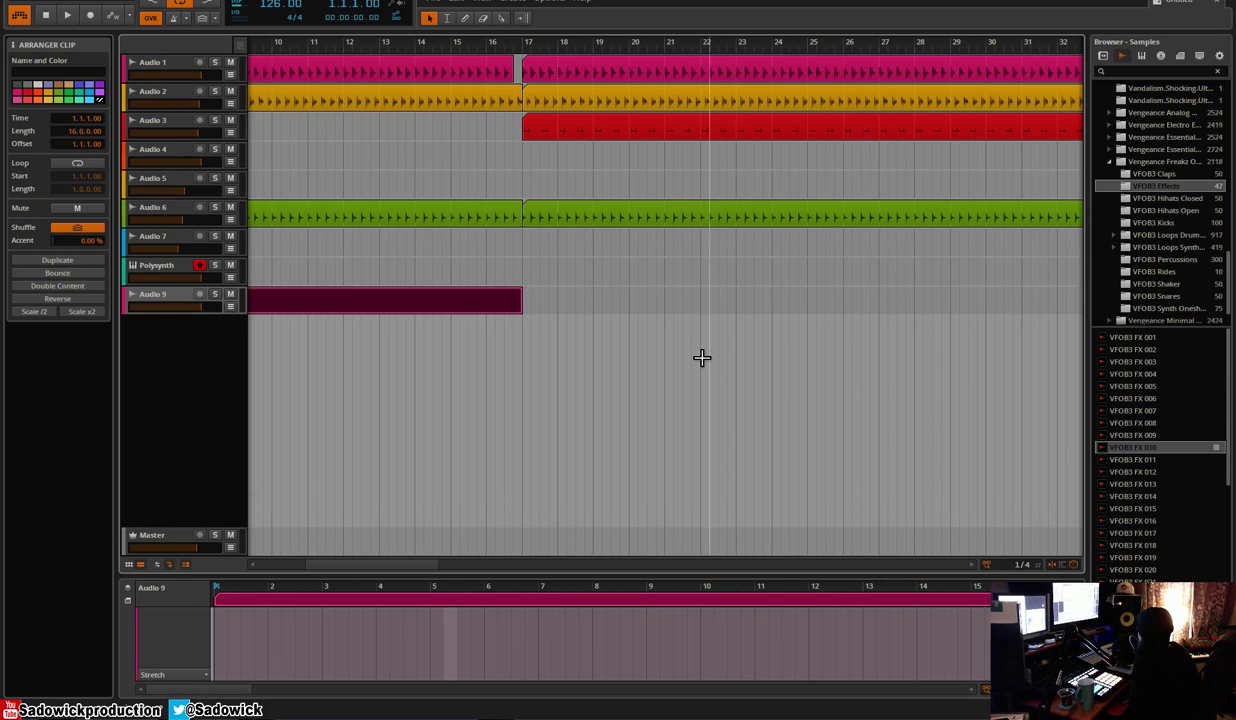
left_click_drag(379, 48, 392, 12)
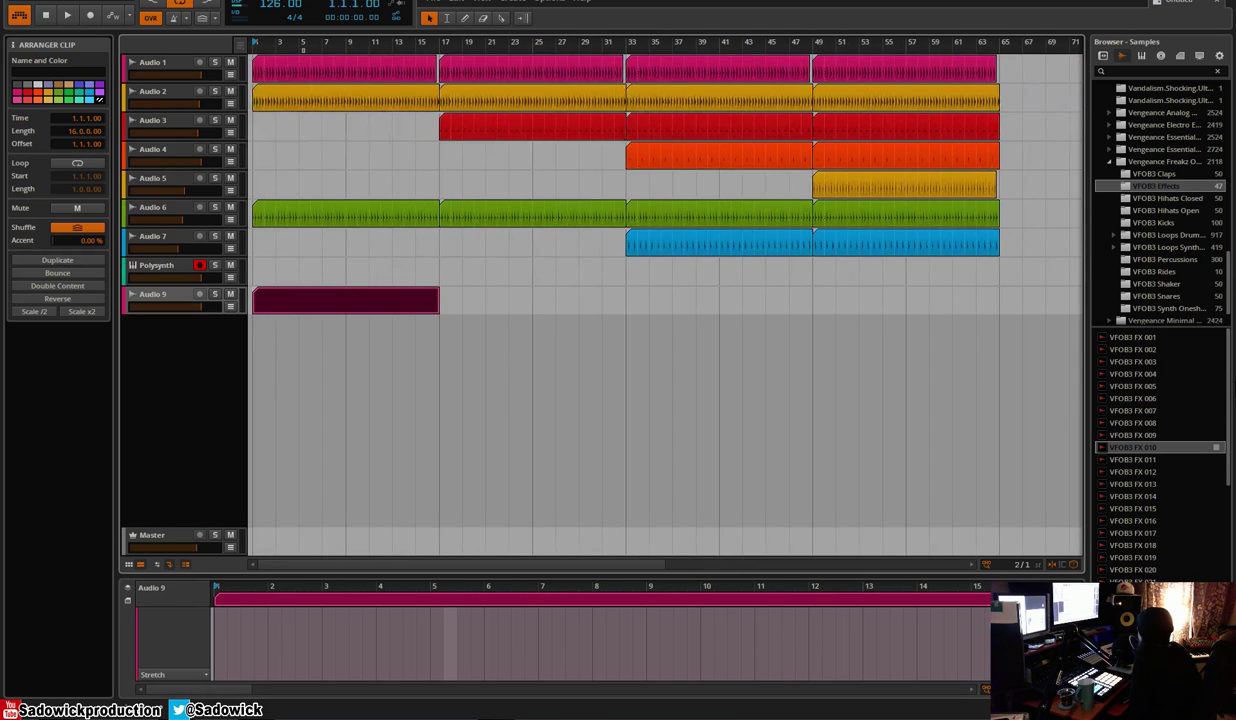
Place the VFOB3 FX 010 sample at the start of the Audio 9 clip and stretch its end to 7.4.1.00
left_click(1130, 460)
left_click(1147, 447)
key("space")
left_click_drag(1147, 449, 231, 626)
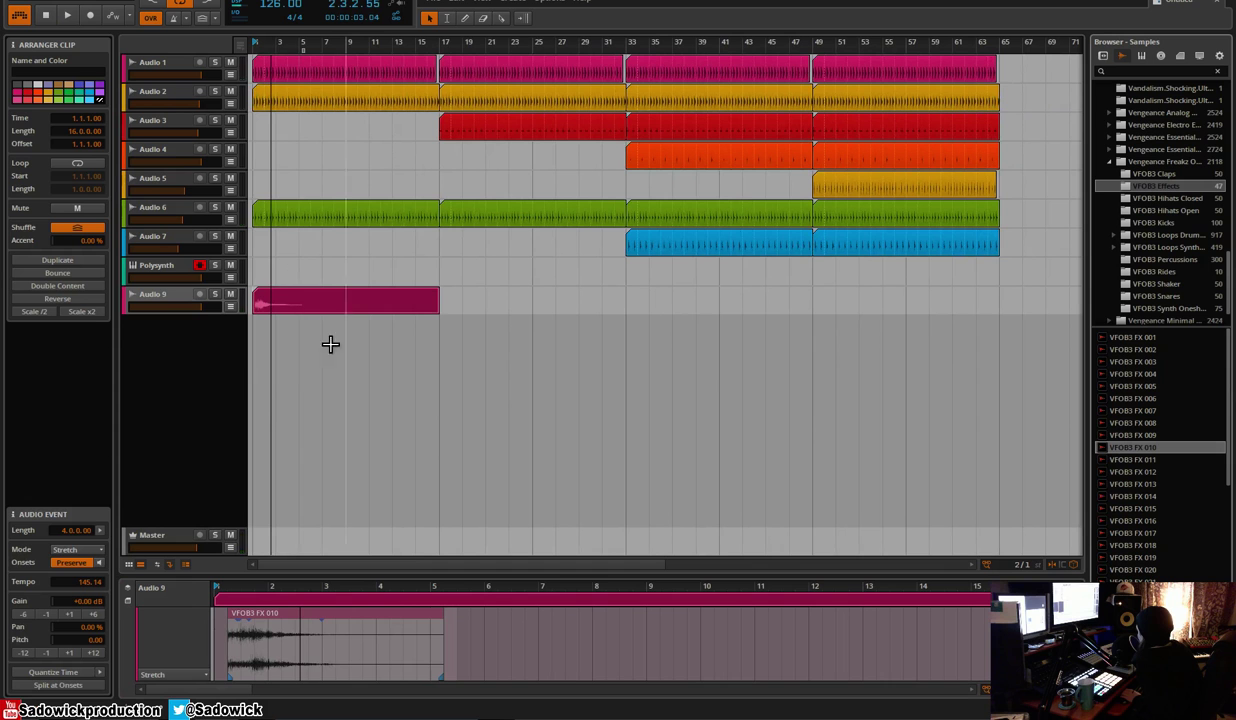
key("space")
left_click_drag(266, 612, 332, 627)
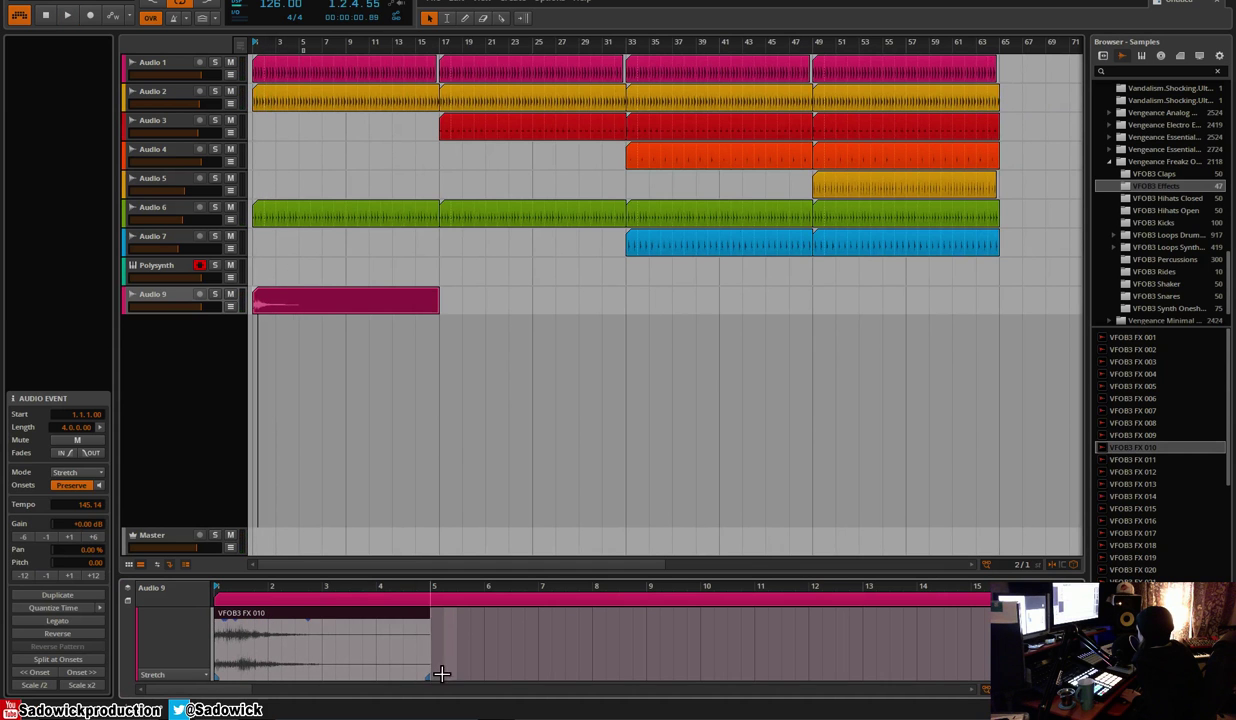
left_click_drag(433, 679, 580, 679)
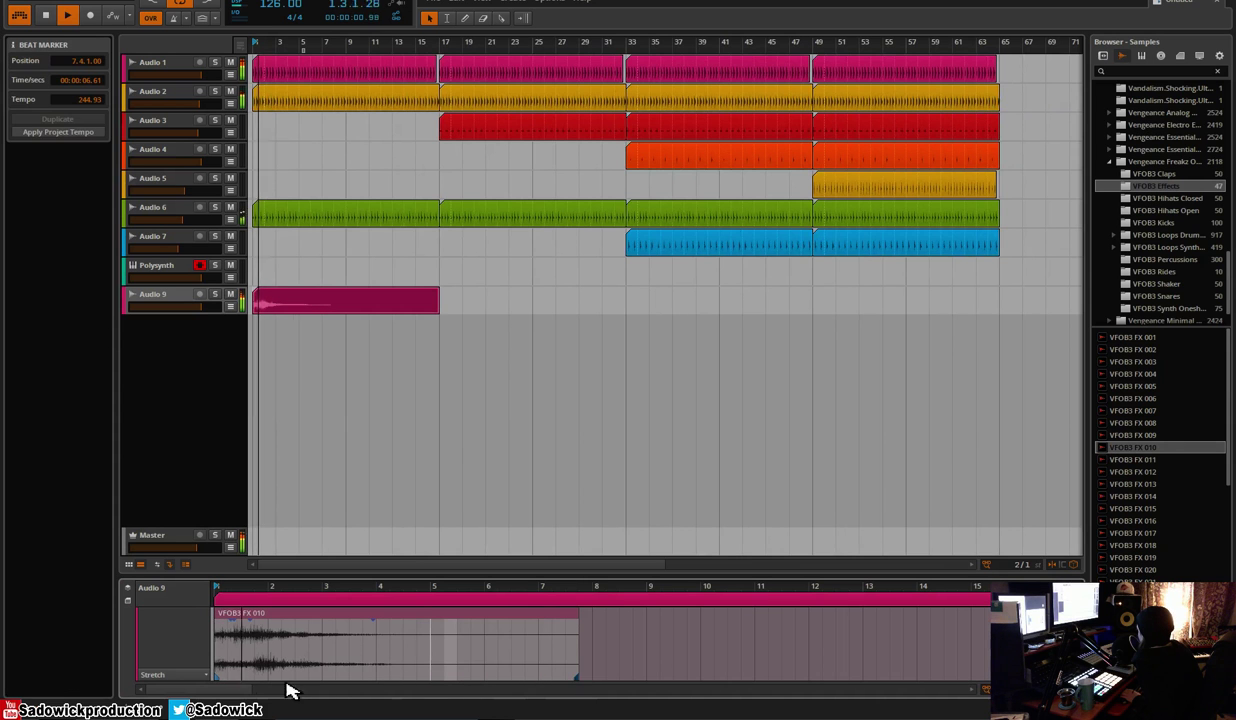
Solo Audio 9, place the VFOB3 FX 013 sample just before bar 9 in its clip, and play the clip
left_click(213, 296)
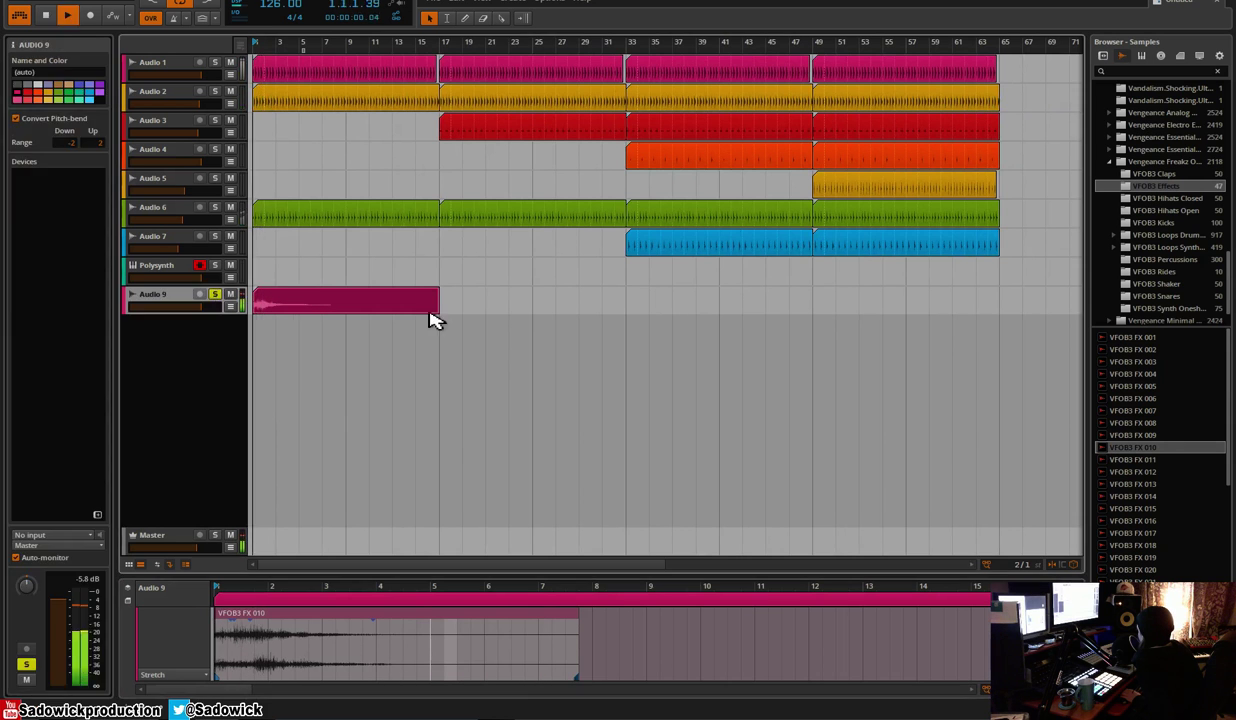
left_click(1133, 485)
mouse_move(1152, 488)
left_mouse_down()
mouse_move(615, 654)
mouse_move(634, 641)
left_mouse_up()
left_click(656, 646)
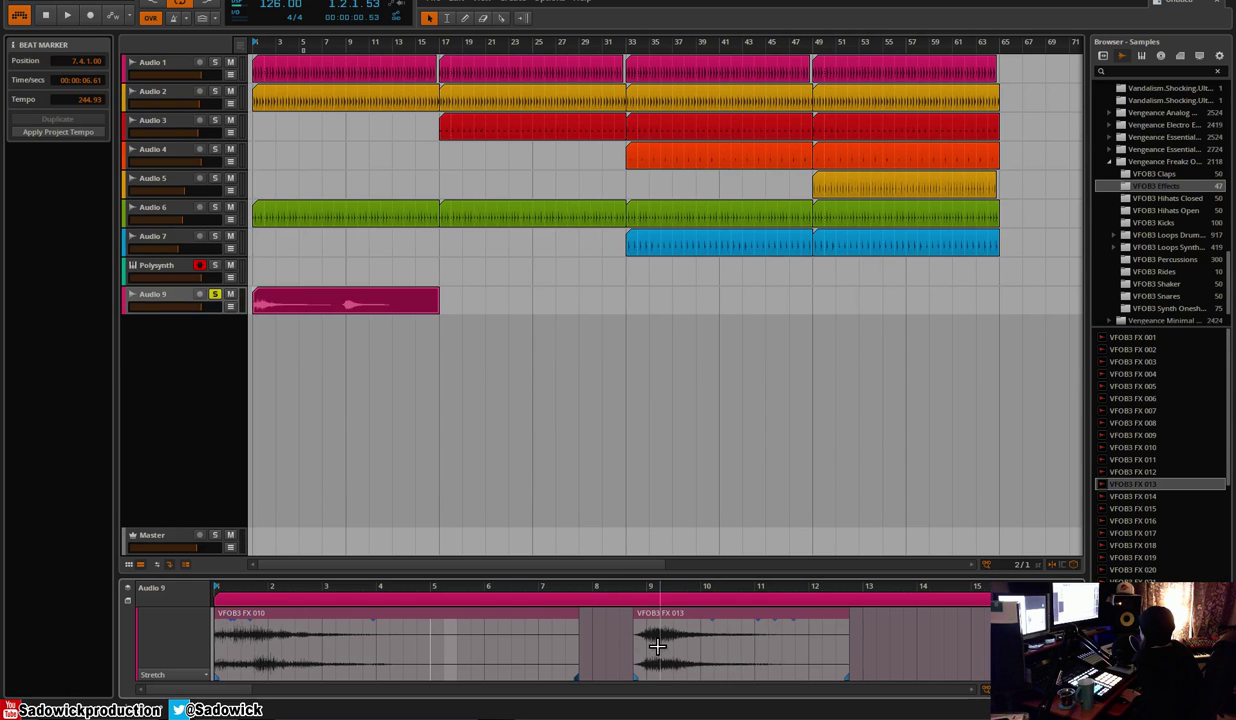
key("space")
key("space")
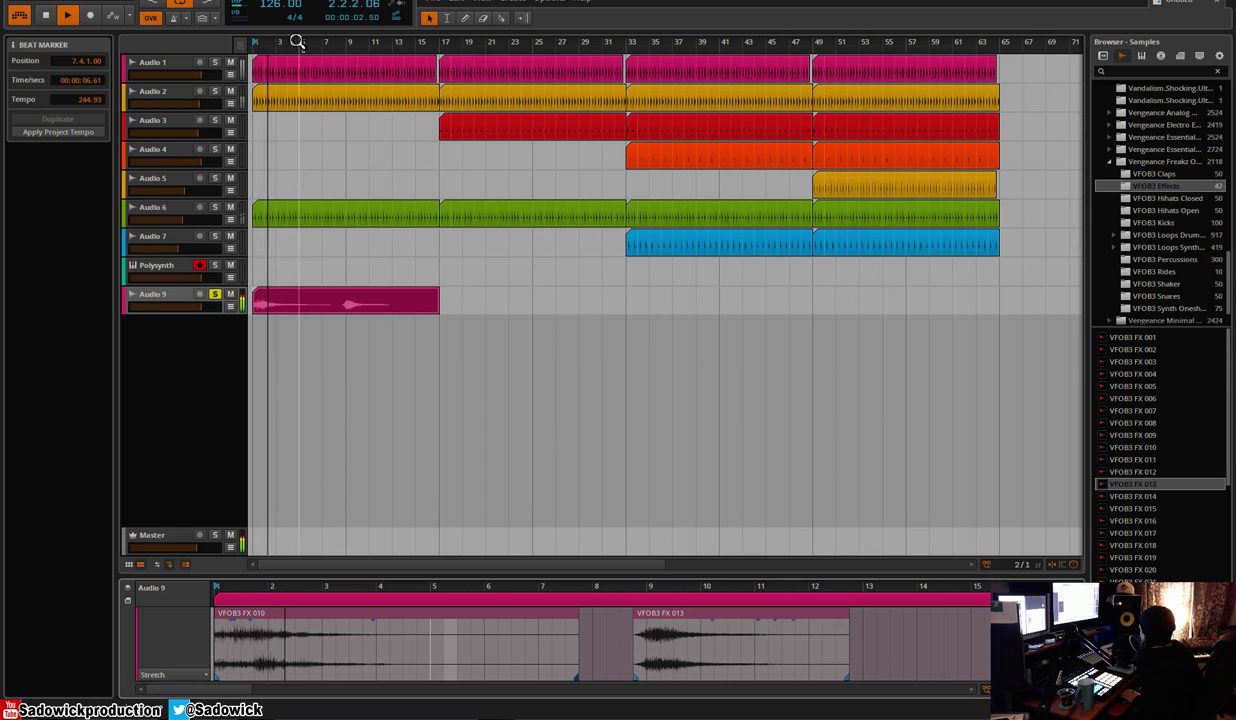
Unsolo Audio 9, play the mix from bar 8 and lower the Audio 9 track volume
left_click(214, 294)
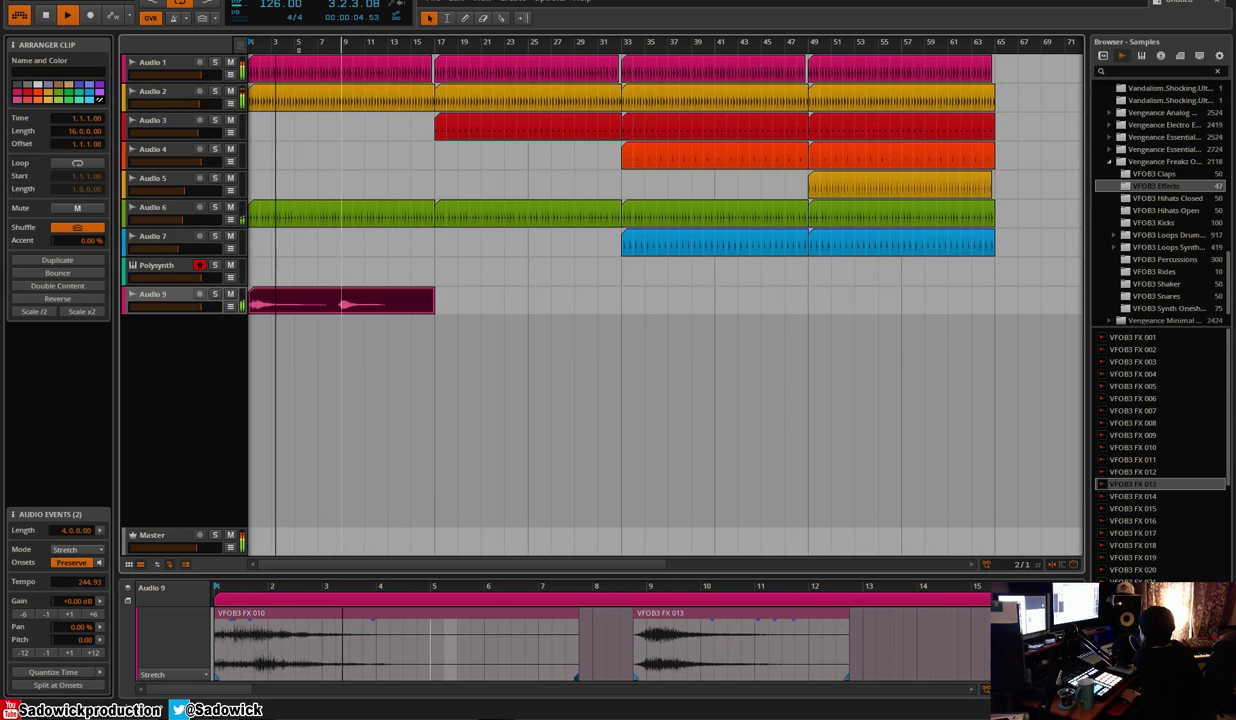
left_click(335, 48)
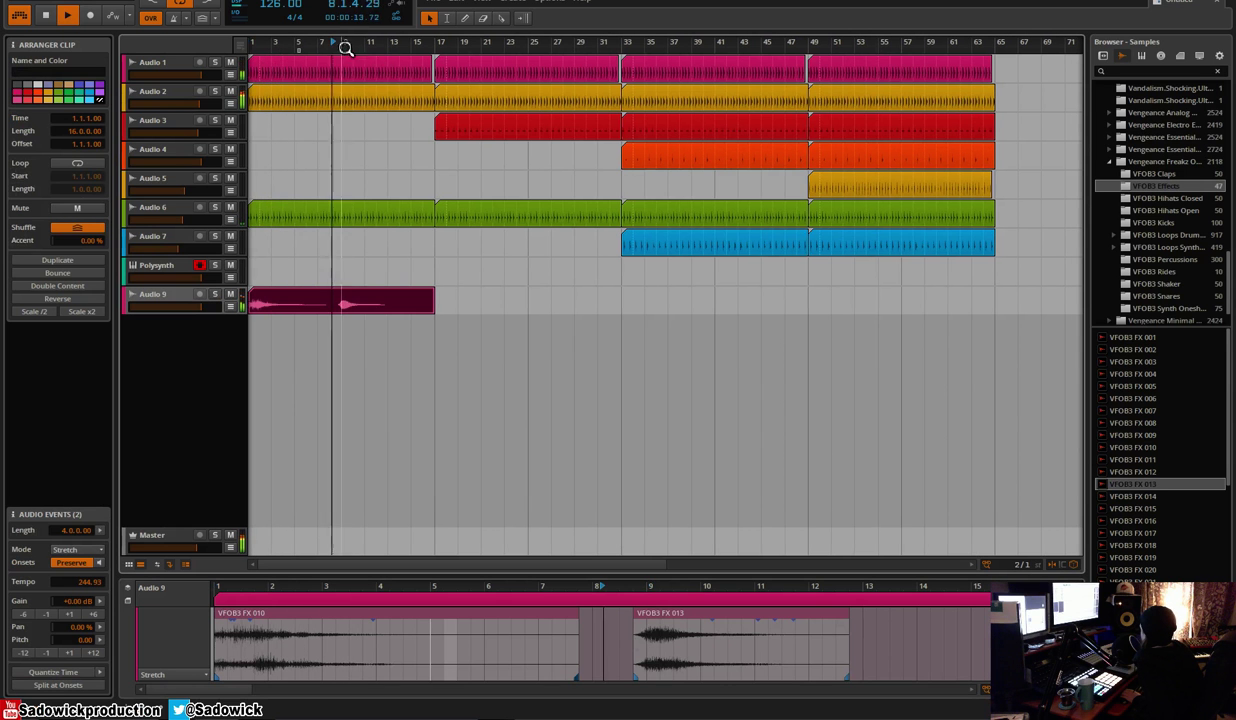
left_click(205, 306)
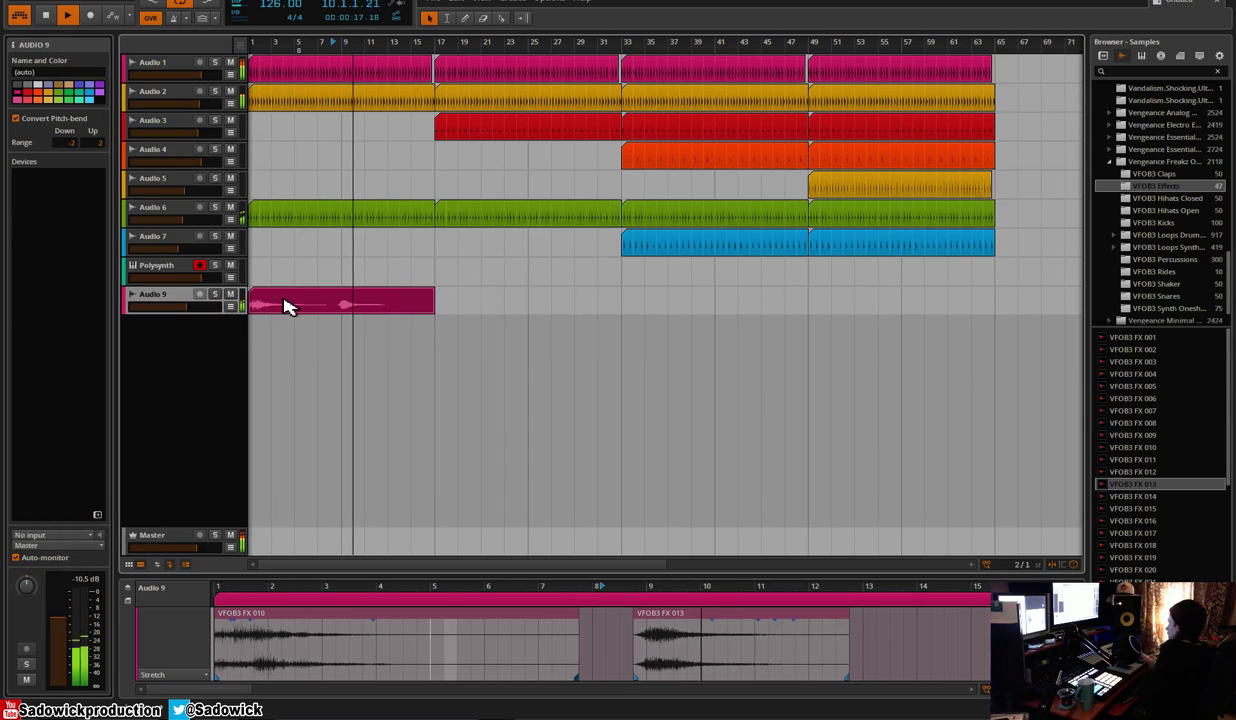
Create an empty clip on Audio 9 at bar 17, lengthen it to 16.0.0.00 and color it purple
left_click(366, 305)
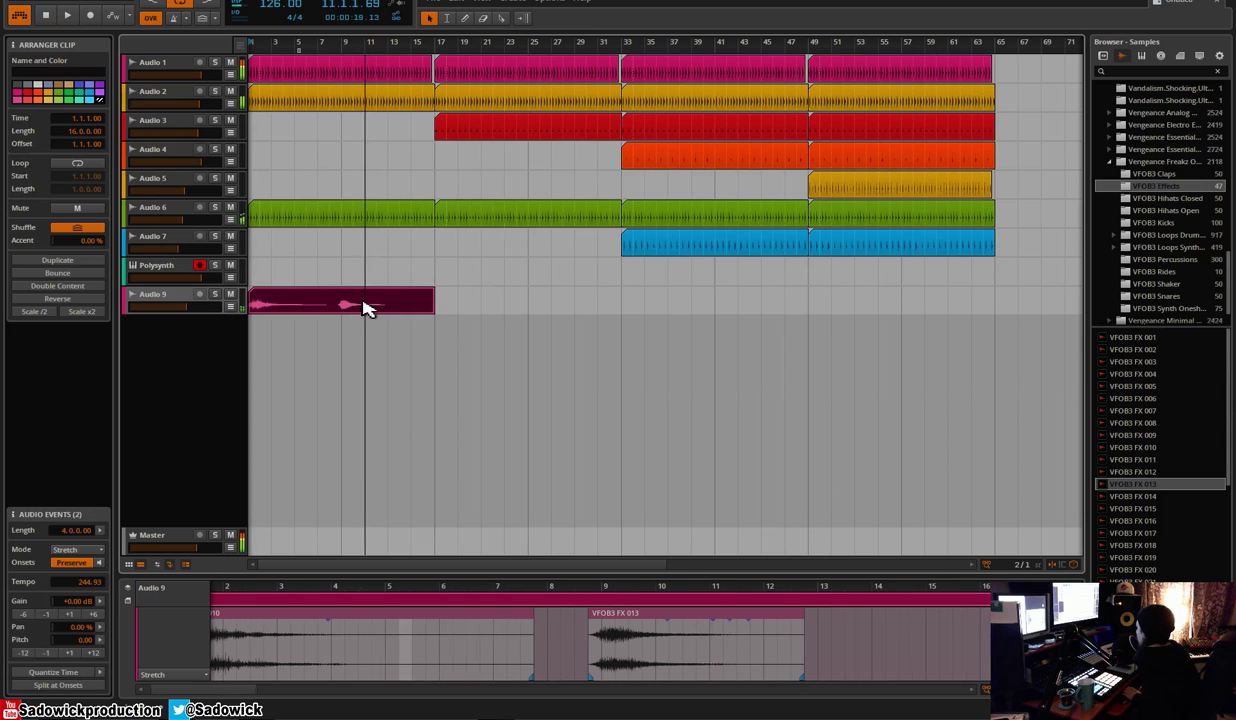
double_click(446, 301)
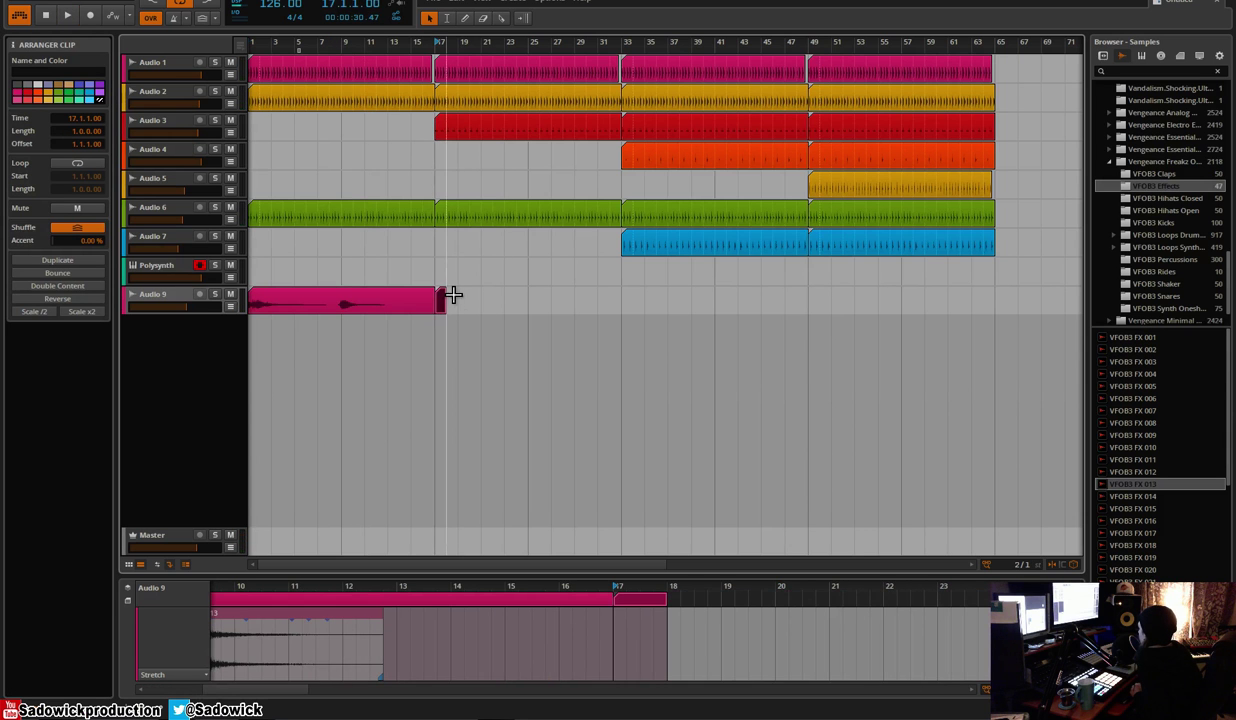
left_click_drag(451, 295, 623, 304)
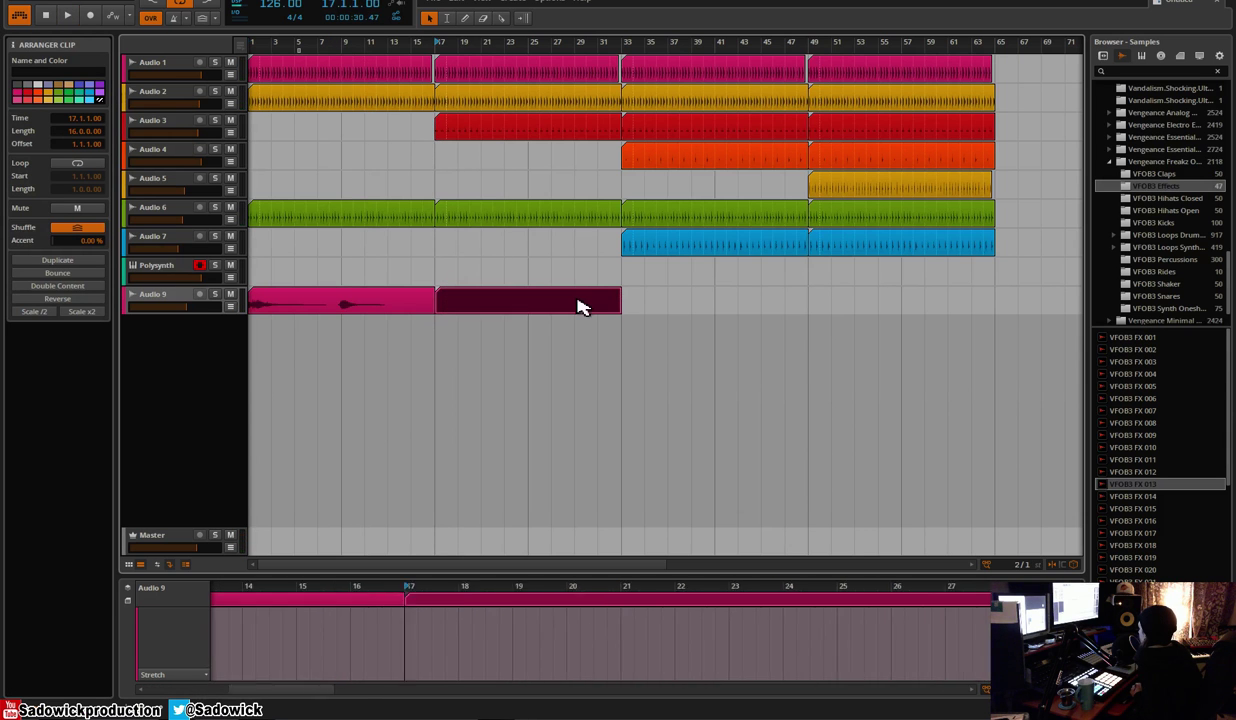
right_click(577, 306)
left_click(700, 308)
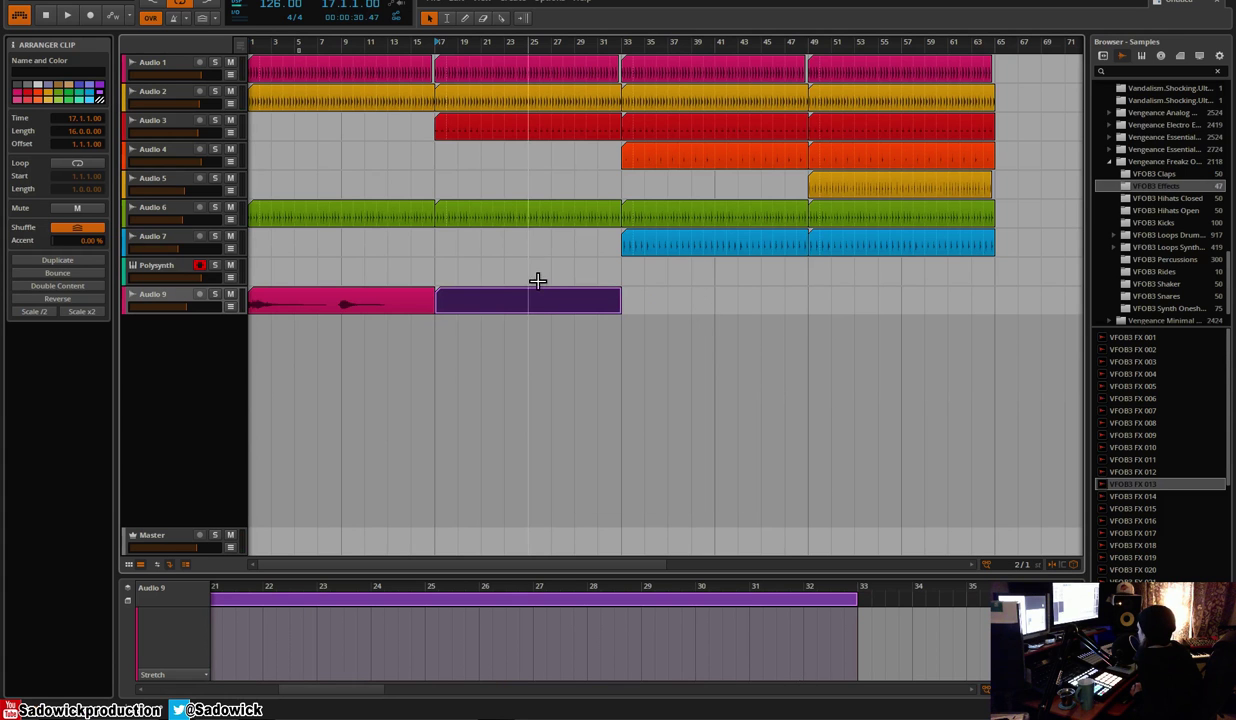
Preview further VFOB3 effects and place VFOB3 FX 018 at bar 17 on a new audio track below Audio 9
scroll(1213, 546, "down", 3)
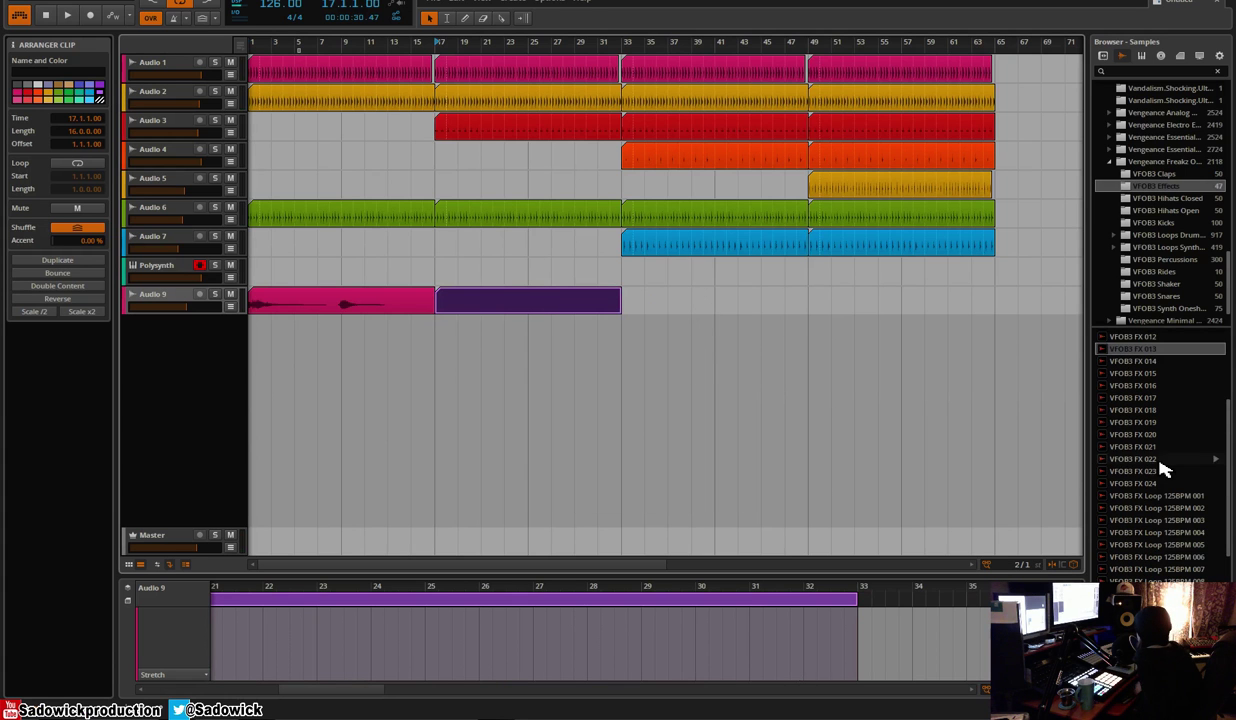
left_click(1160, 461)
left_click(1142, 424)
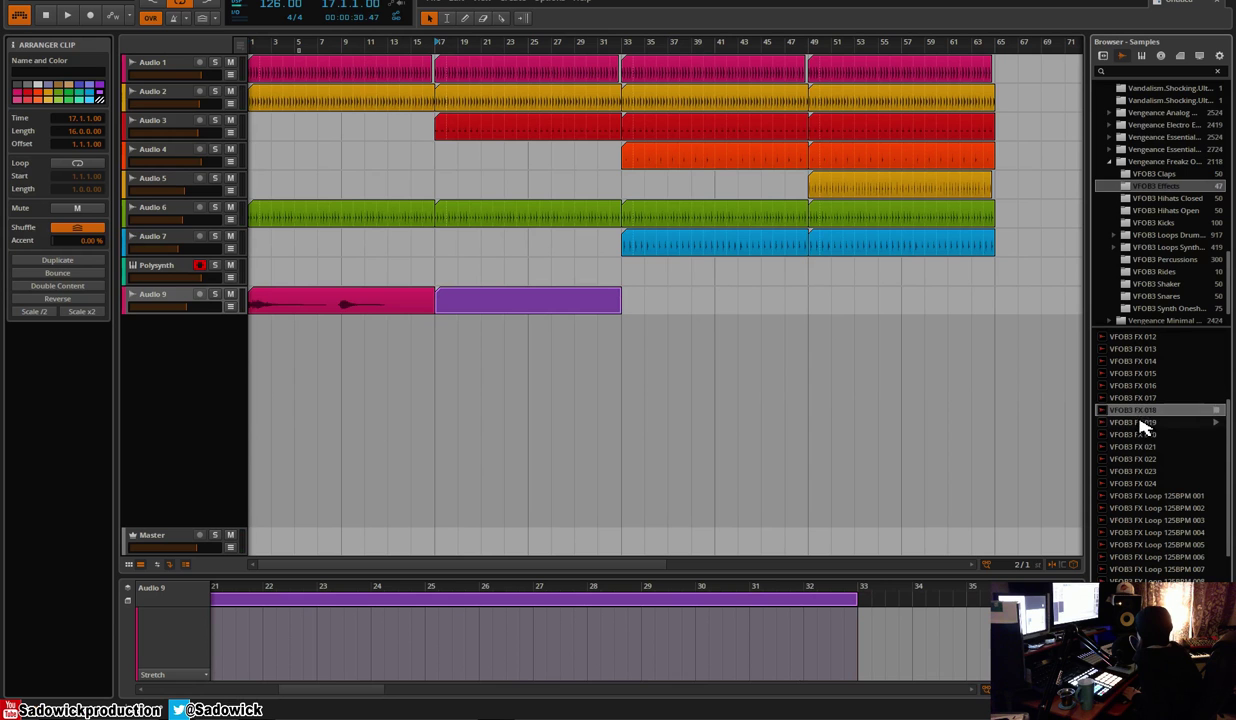
left_click_drag(1140, 411, 443, 332)
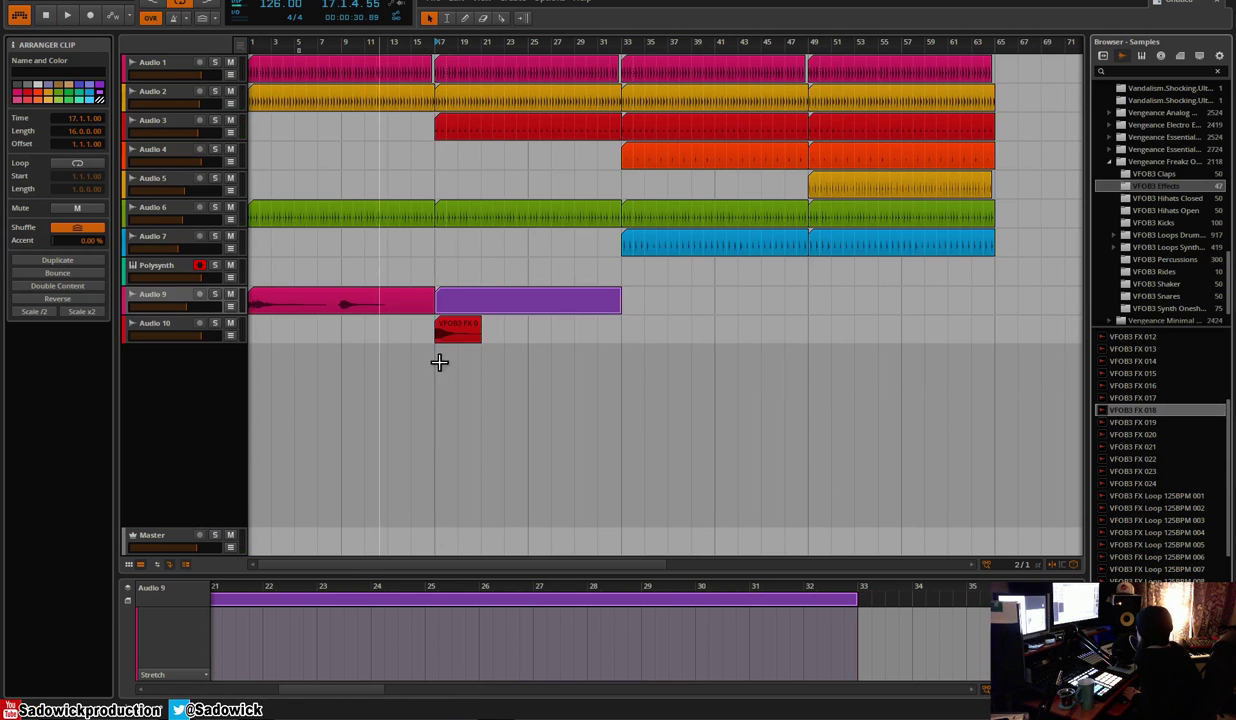
Lower the Audio 10 track volume while checking VFOB3 FX 018 against the mix from bar 17
left_click_drag(197, 335, 179, 335)
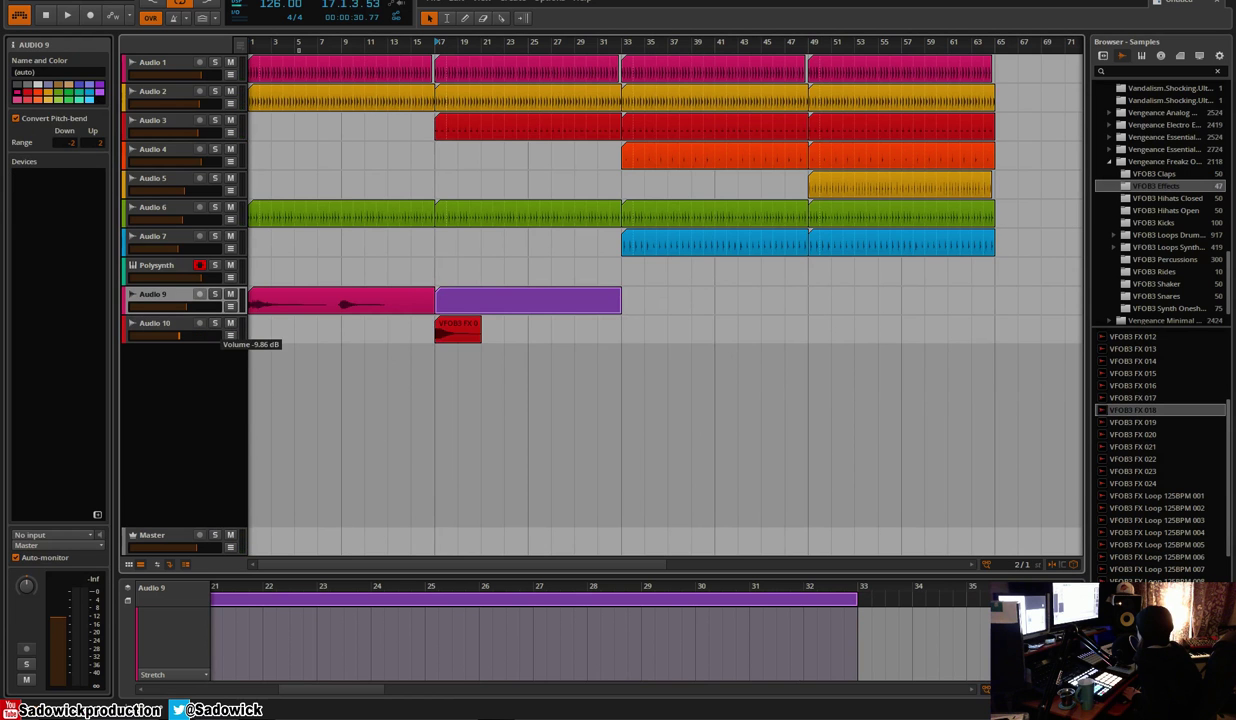
left_click(458, 331)
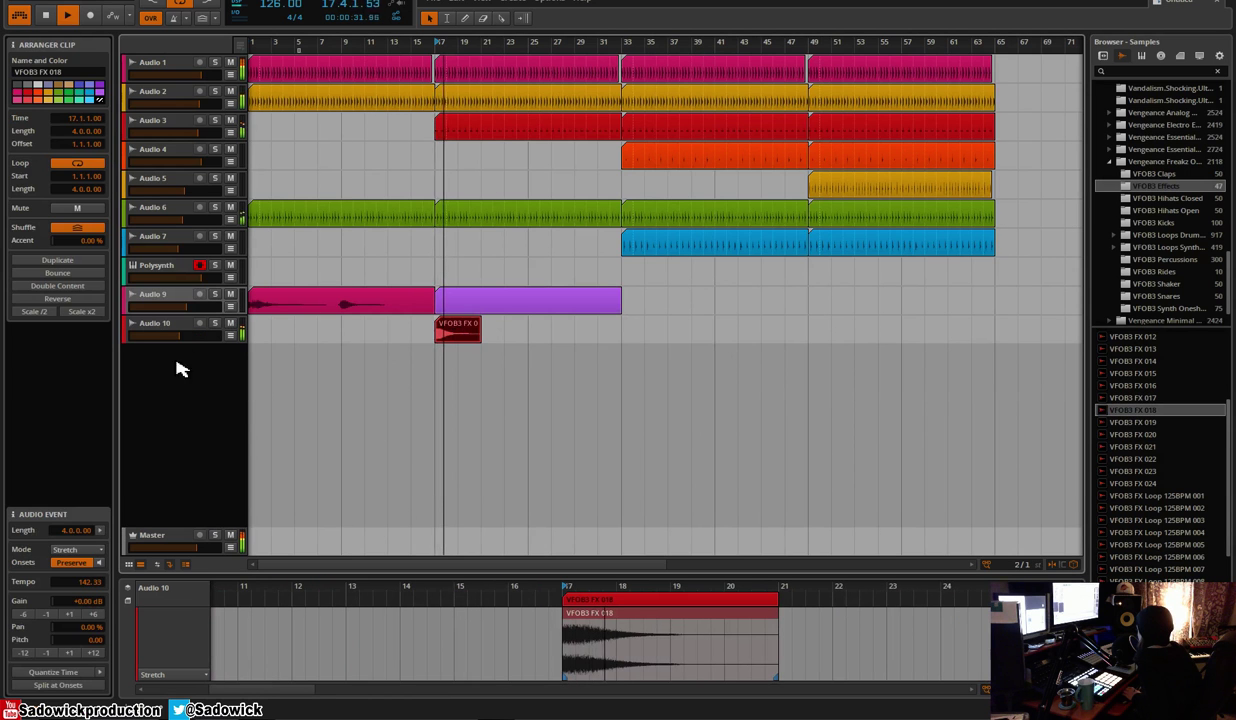
left_click_drag(181, 336, 171, 336)
key("space")
key("space")
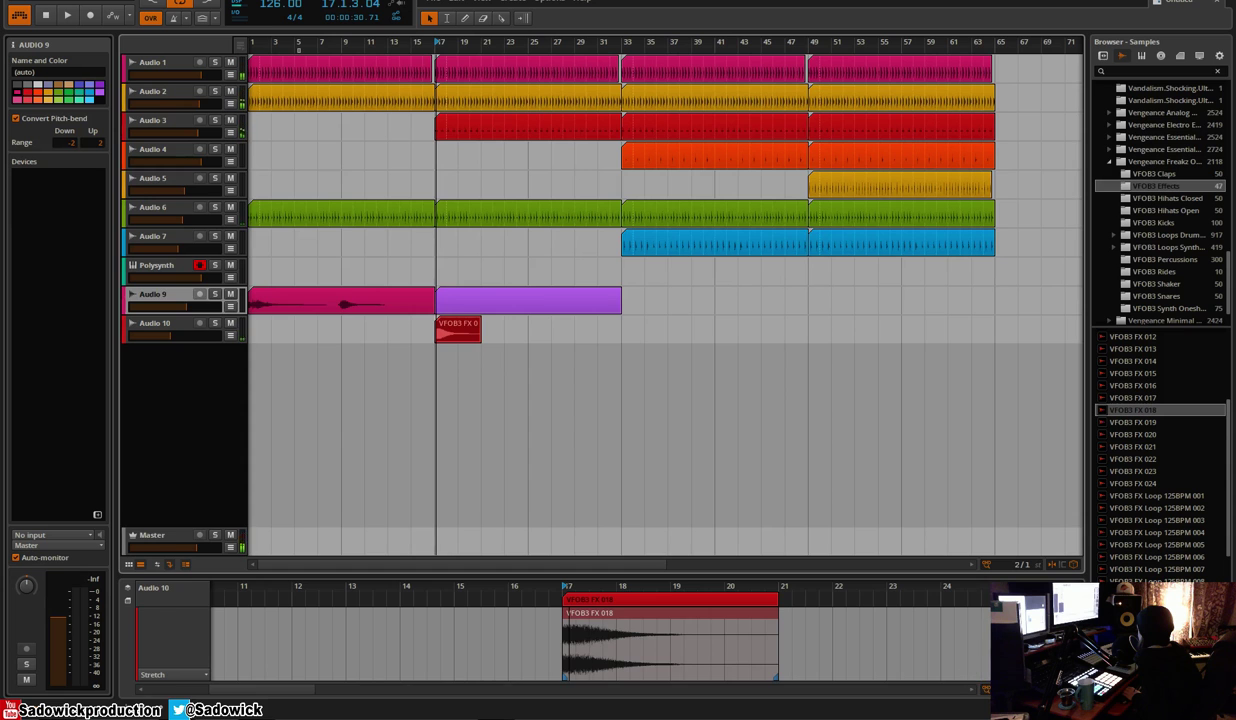
Add a Reverb to Audio 9, set its early reflections to Hall and its Mix to 56.0 %, and play it
key("d")
left_click(150, 624)
left_click(274, 640)
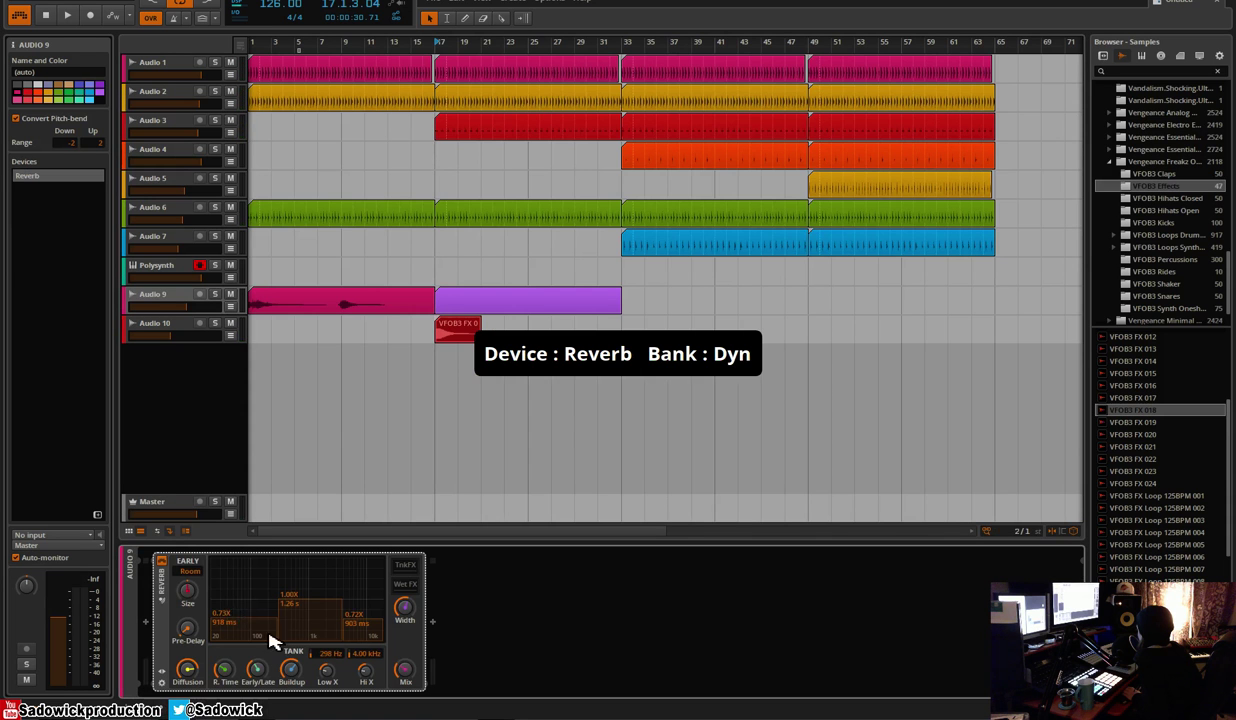
left_click_drag(408, 671, 408, 631)
key("space")
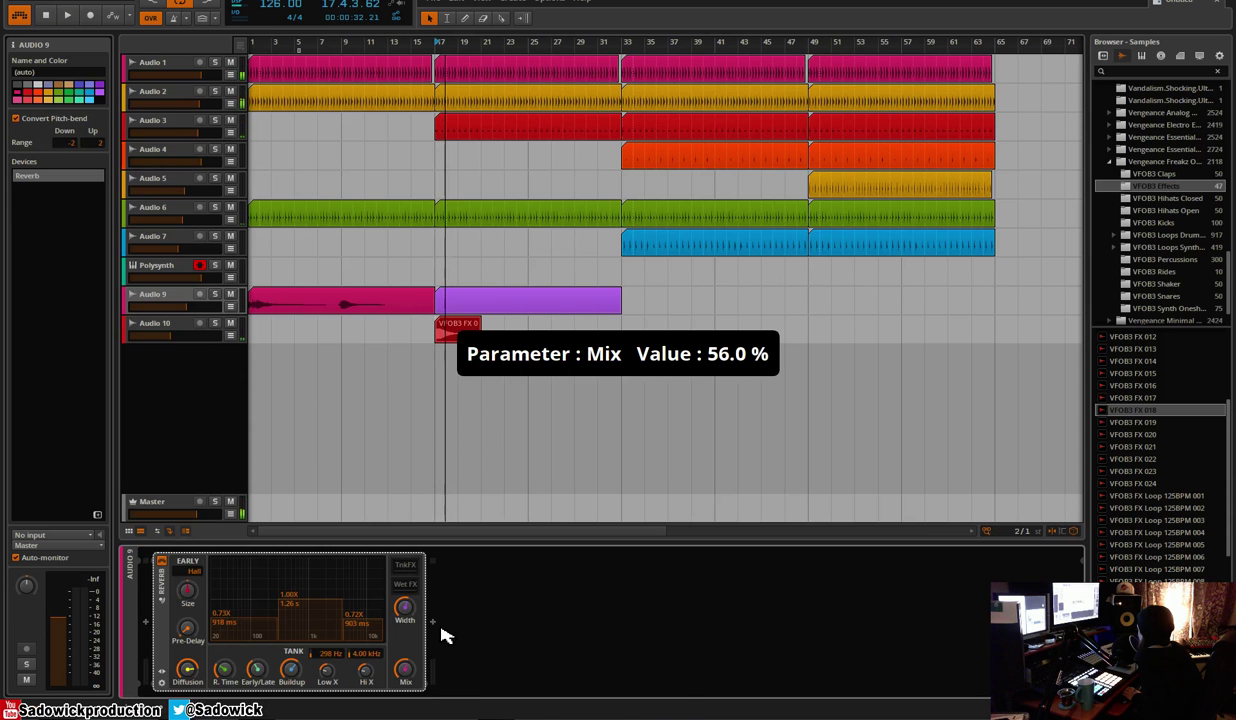
Add a Compressor after the Reverb on Audio 9, enable Makeup gain and set the Threshold to -30.3 dB
left_click(434, 621)
left_click(566, 590)
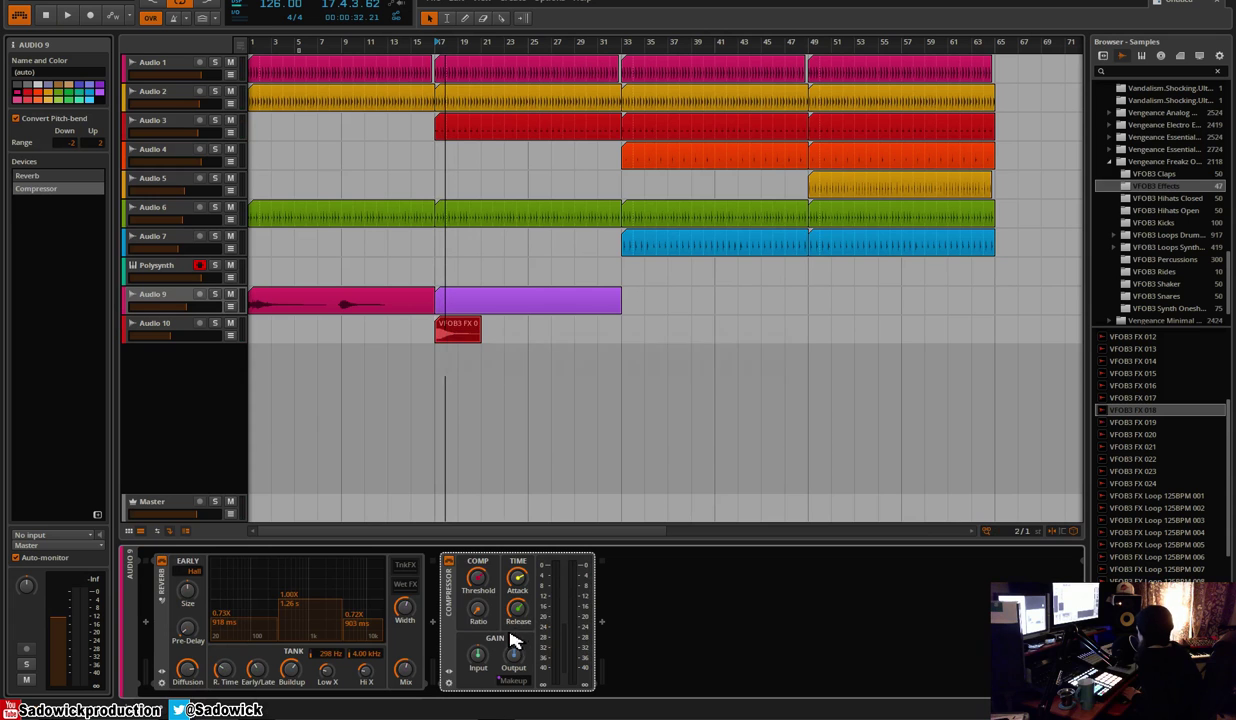
left_click(509, 682)
left_click_drag(474, 573, 485, 592)
key("space")
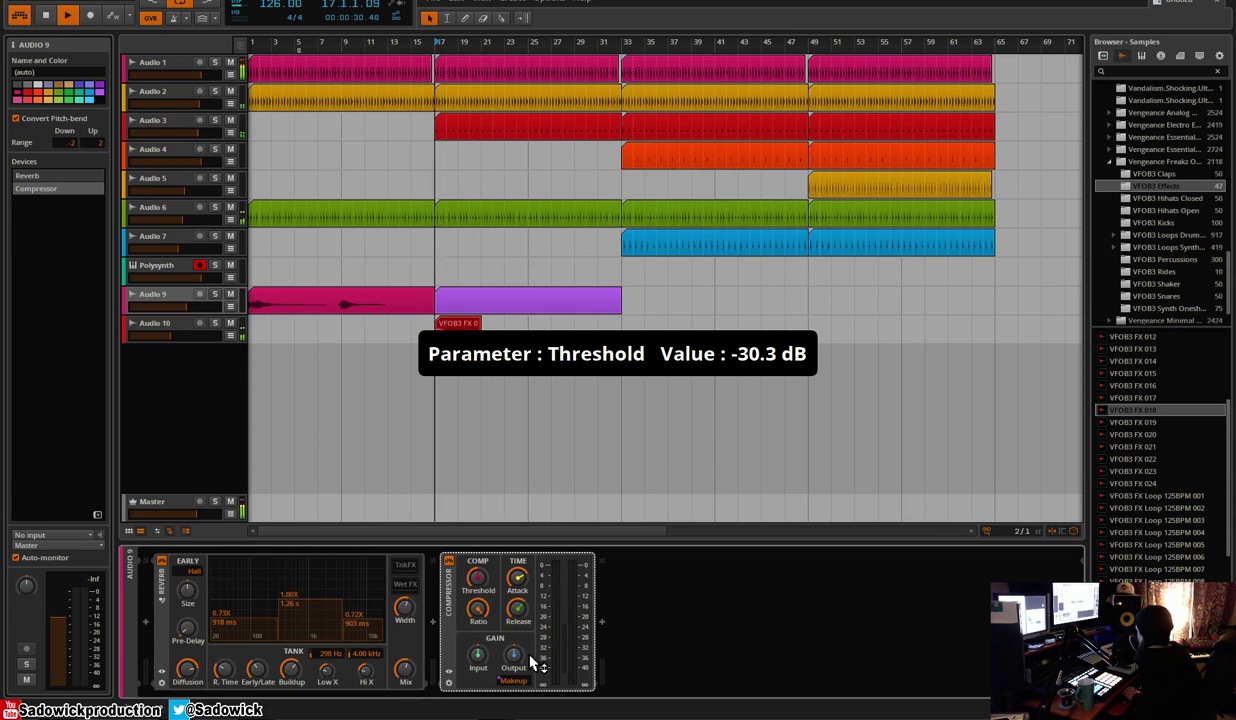
Copy the Reverb and Compressor from Audio 9 onto the Audio 10 track
left_click(452, 330)
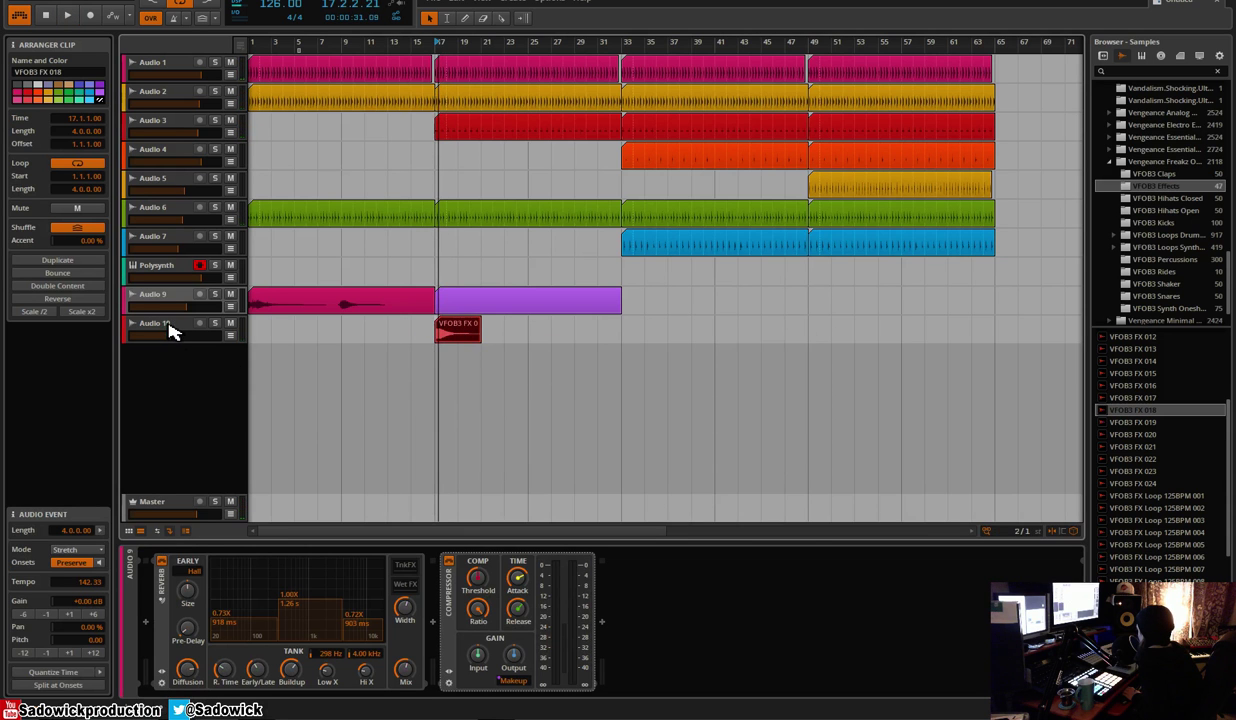
left_click(452, 590)
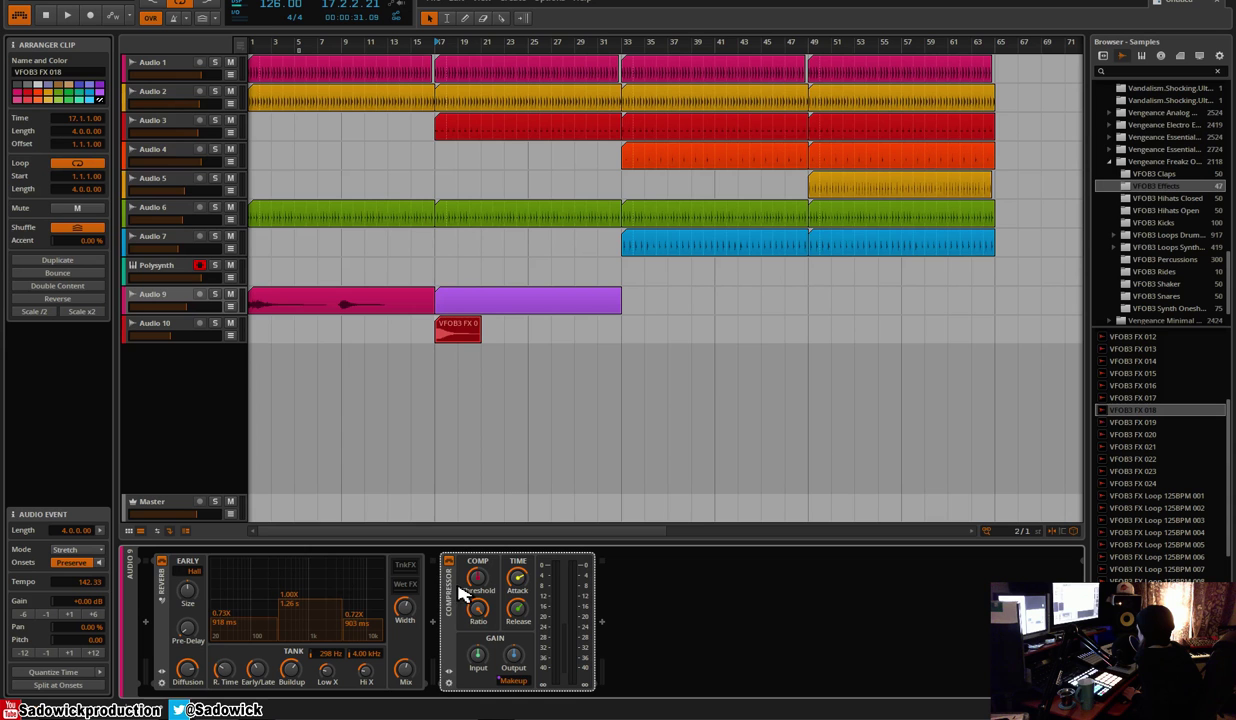
left_click(188, 594)
left_click(450, 590)
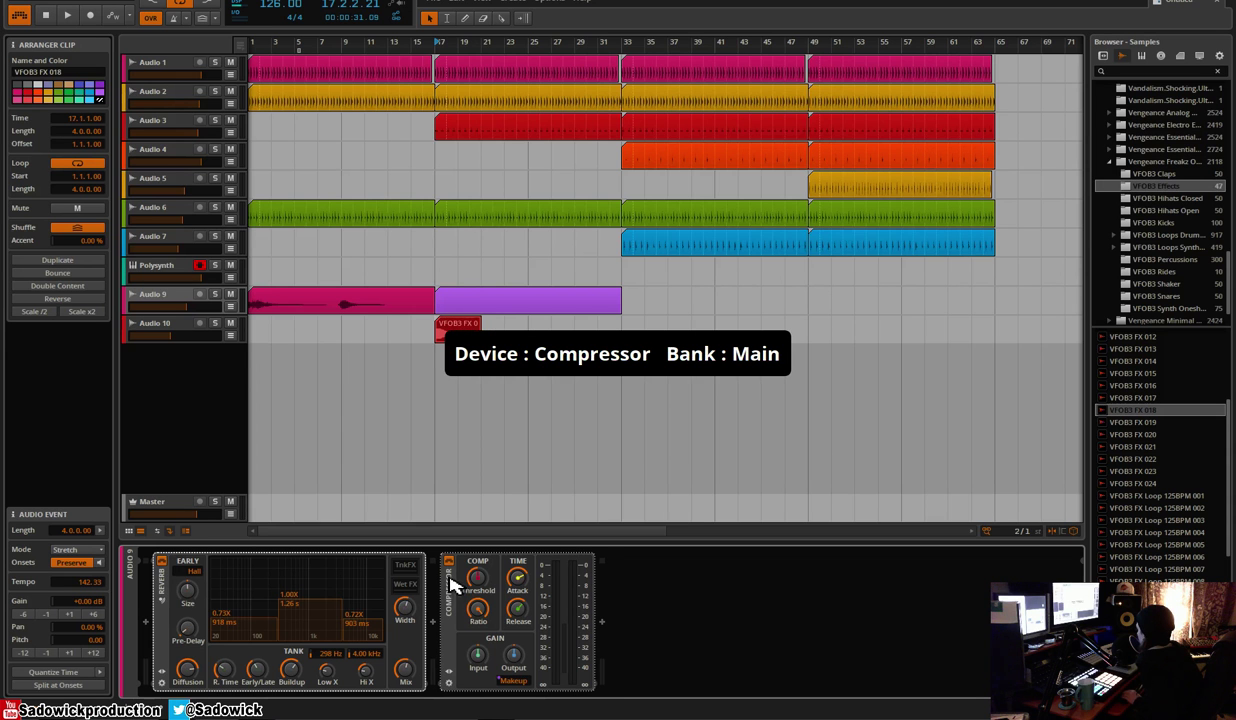
left_click(165, 329)
key("ctrl+v")
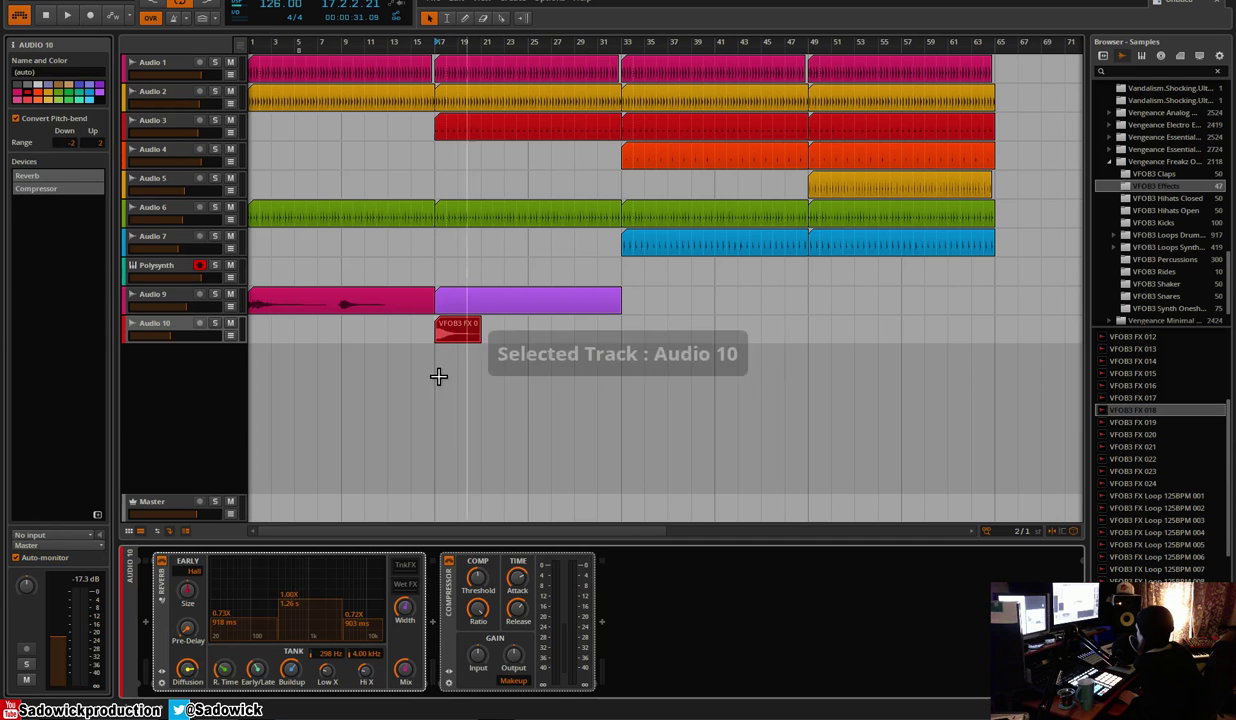
Solo Audio 10 and play the VFOB3 FX 018 clip from bar 17 to hear the Reverb and Compressor
left_click(455, 335)
key("space")
left_click(220, 333)
key("space")
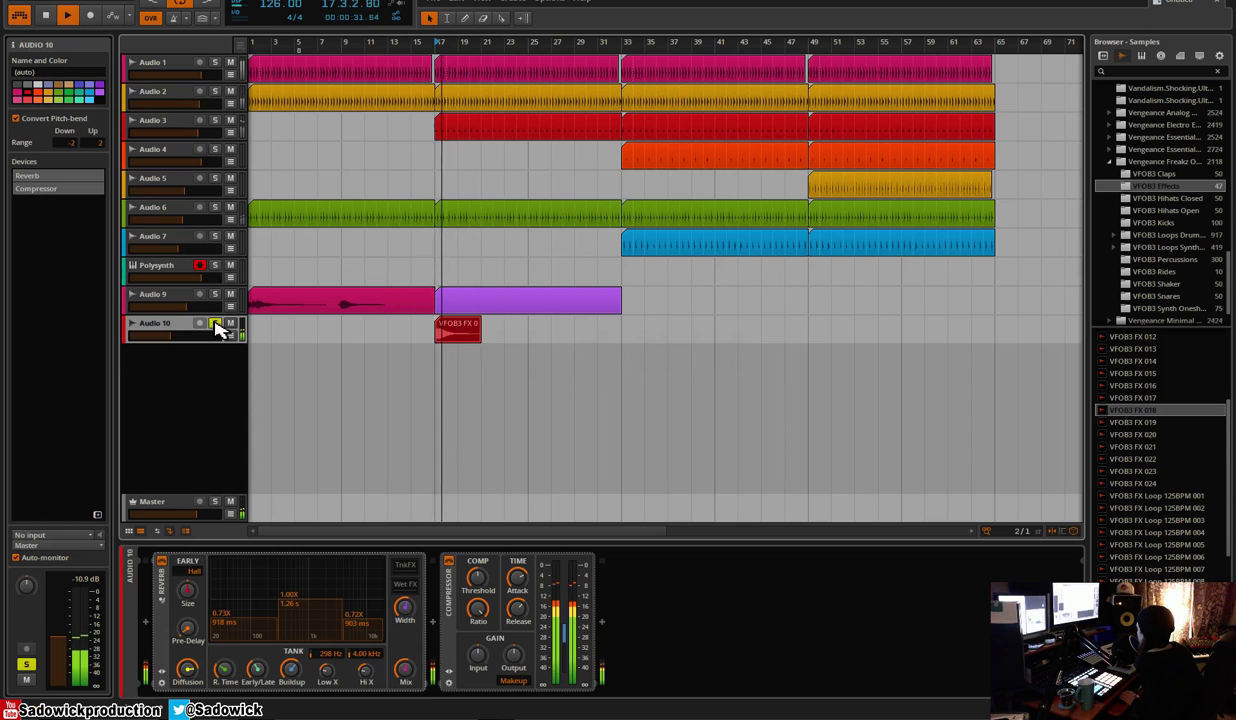
Add an EQ-2 after the Compressor on Audio 10 and boost its high band by +11.3 dB at 2.71 kHz
key("space")
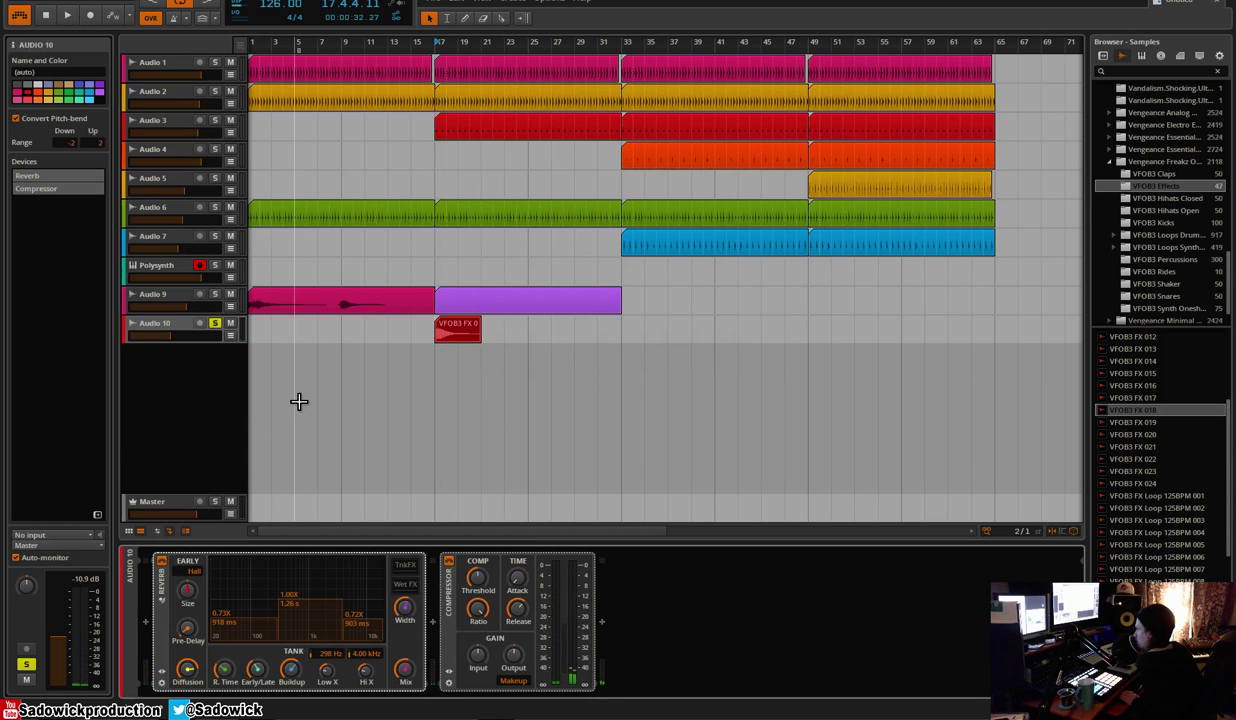
key("space")
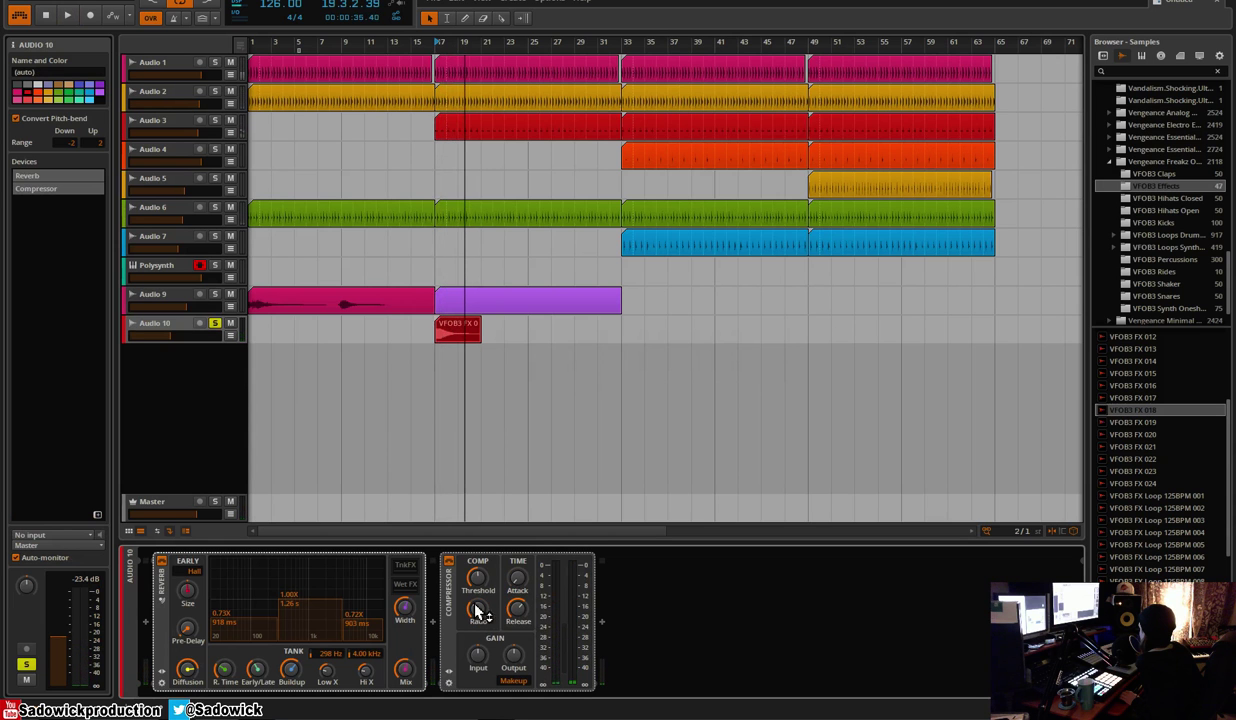
left_click(602, 621)
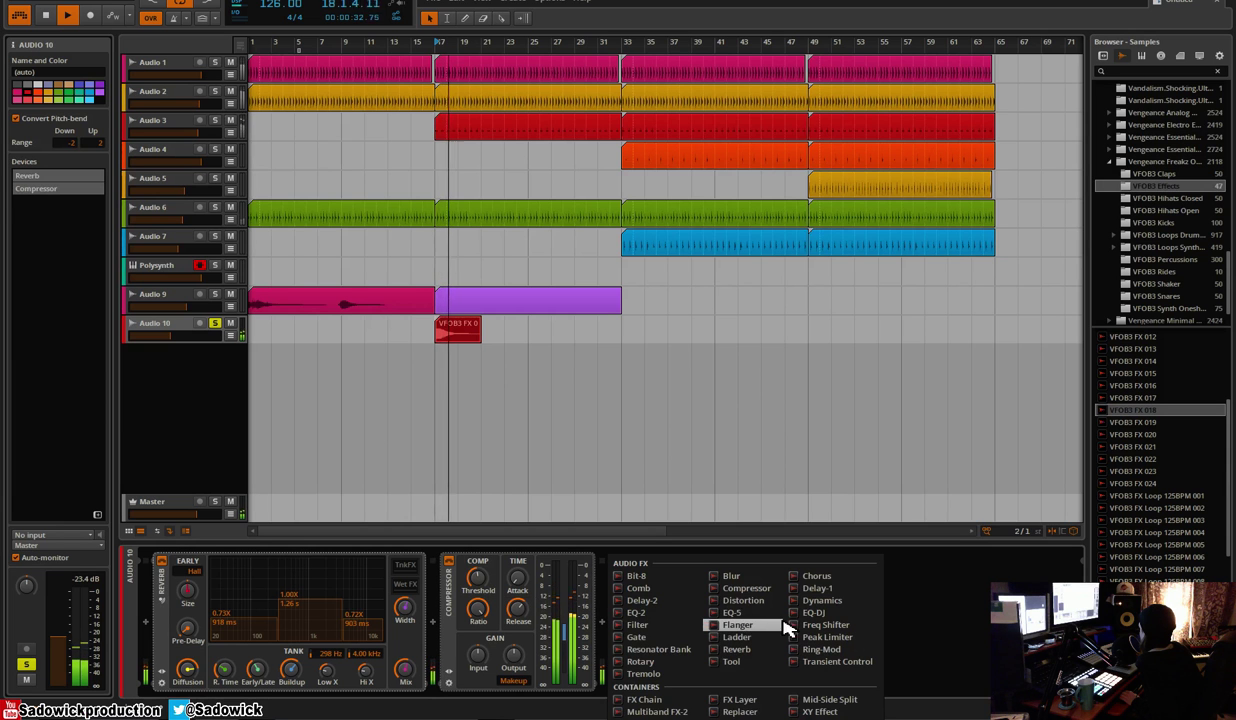
left_click(665, 613)
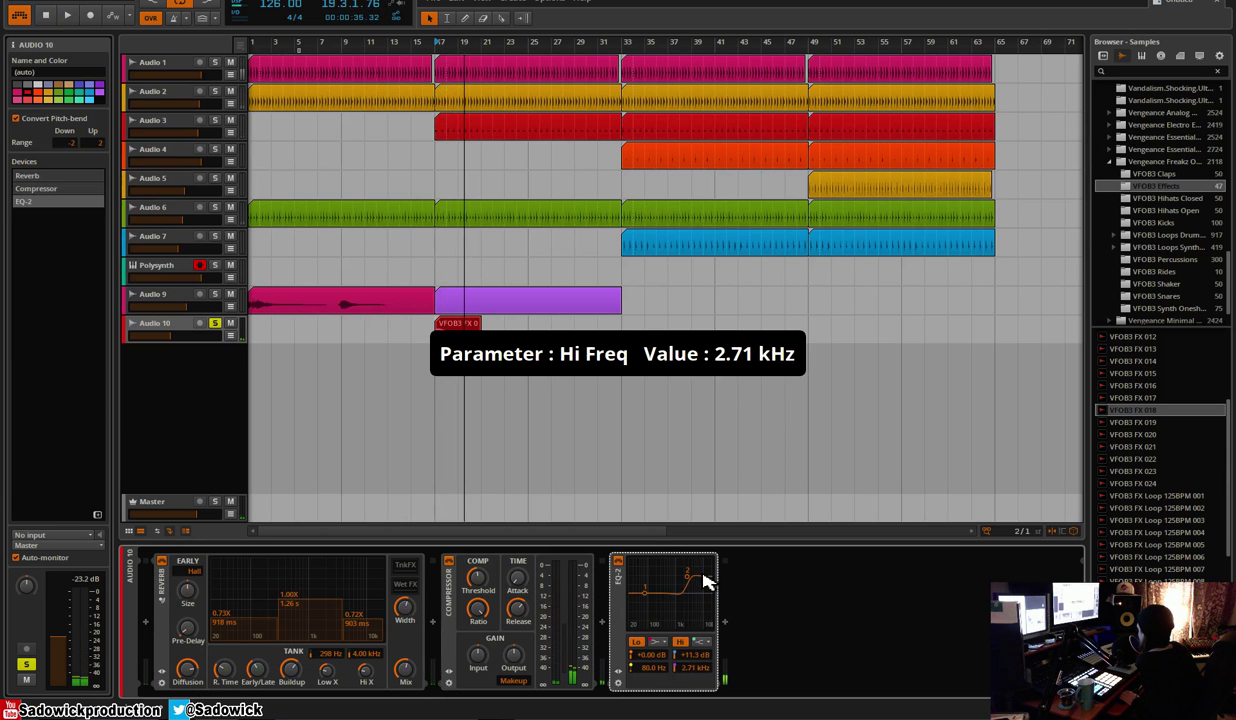
Play the Audio 10 effect clip with the EQ-2, unsolo Audio 10 and play the full arrangement from the start
left_click(458, 330)
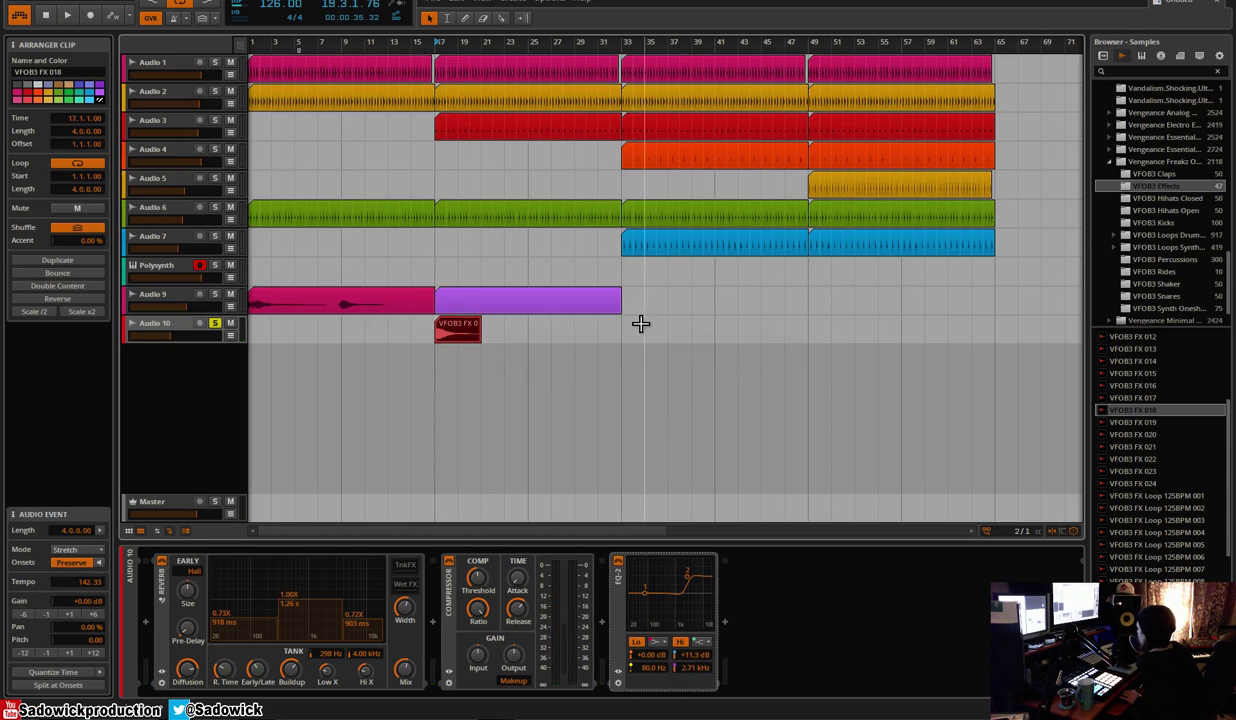
key("space")
left_click(292, 310, "shift")
key("space")
left_click(215, 323)
key("space")
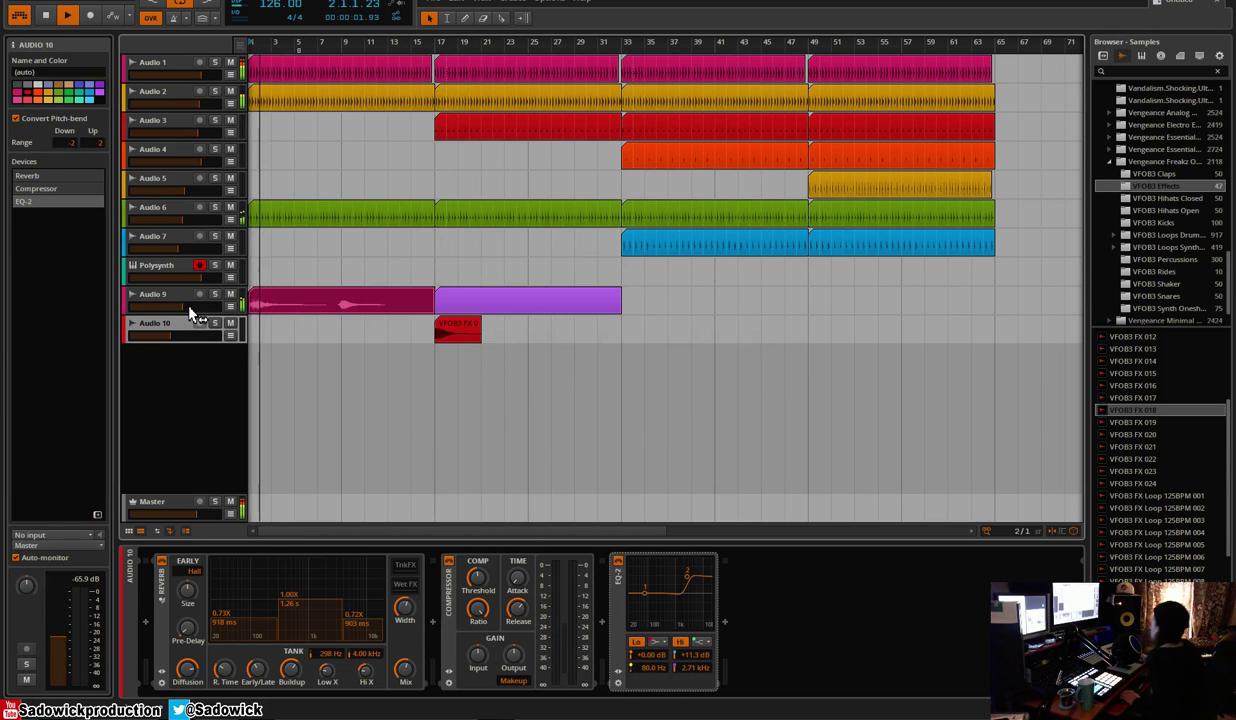
Copy the Dynamics device from the Polysynth track to the end of the Audio 9 device chain
left_click(175, 207)
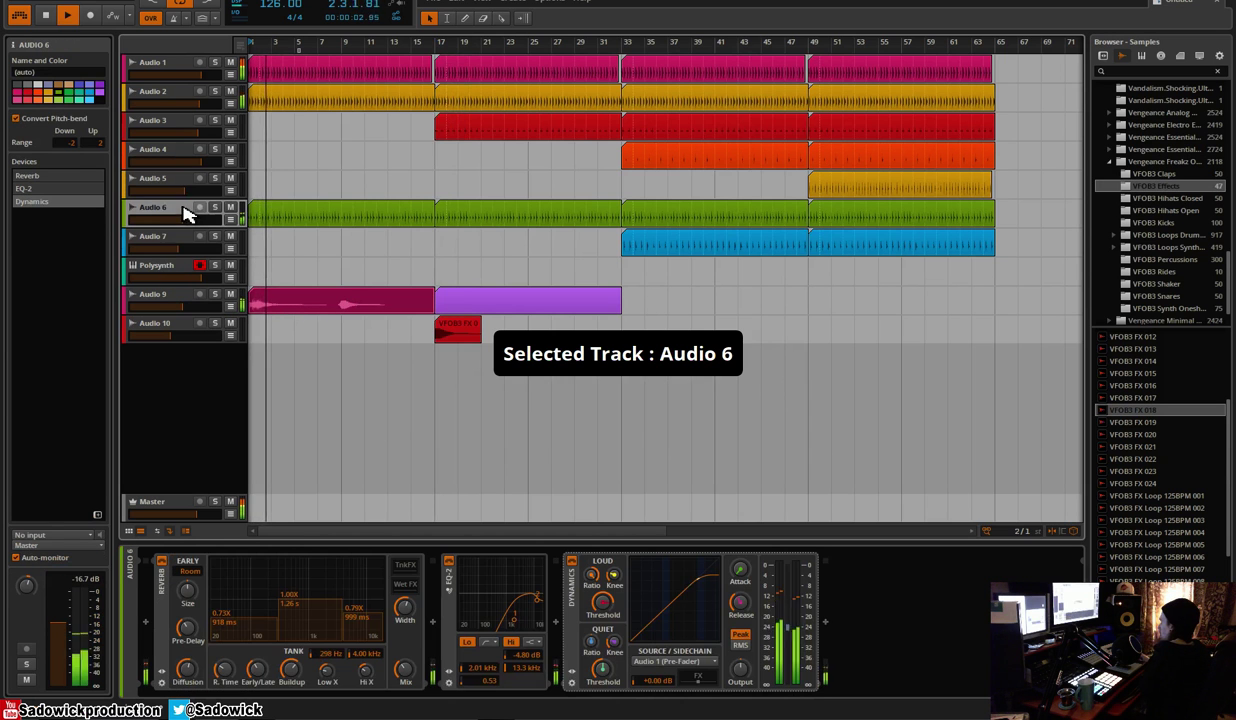
left_click(165, 267)
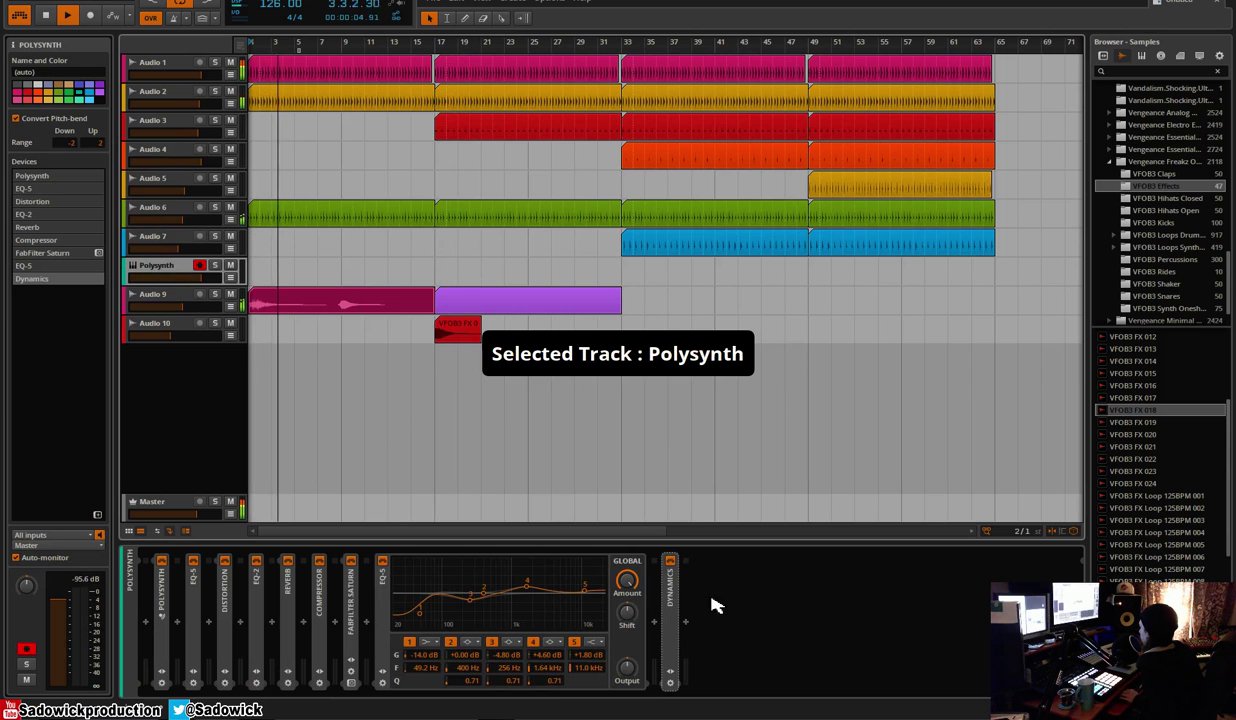
double_click(389, 578)
double_click(420, 582)
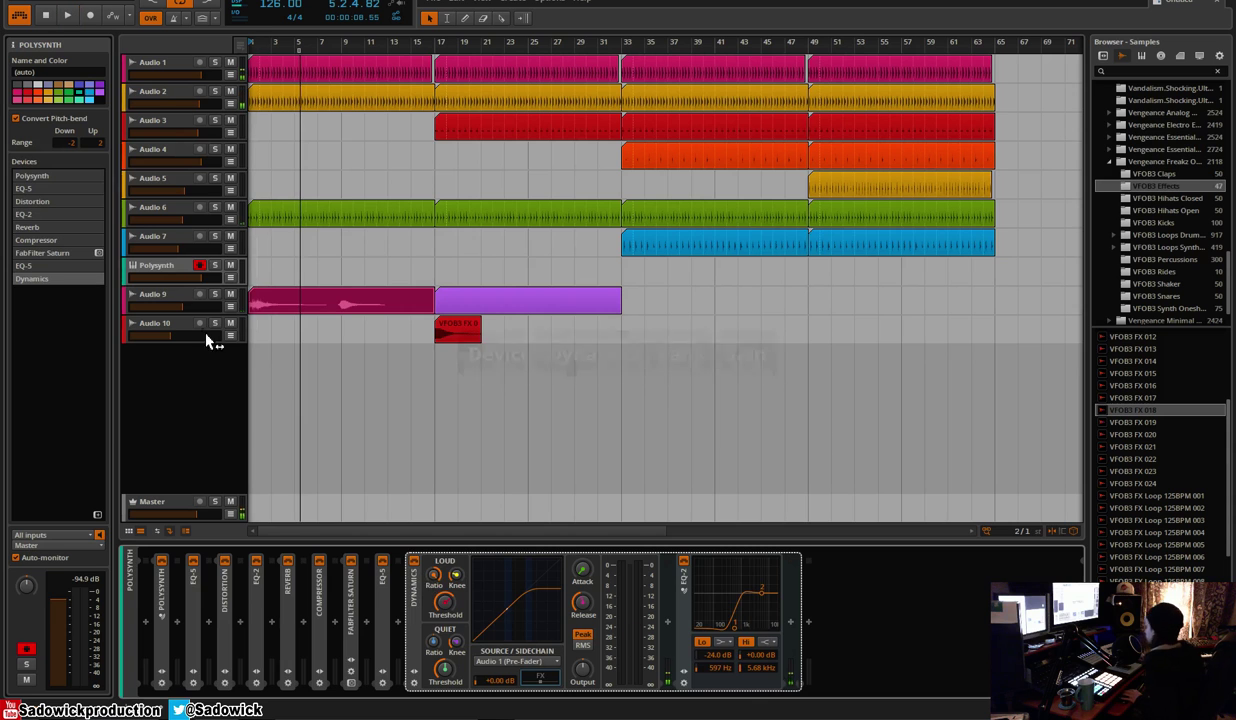
left_click(165, 296)
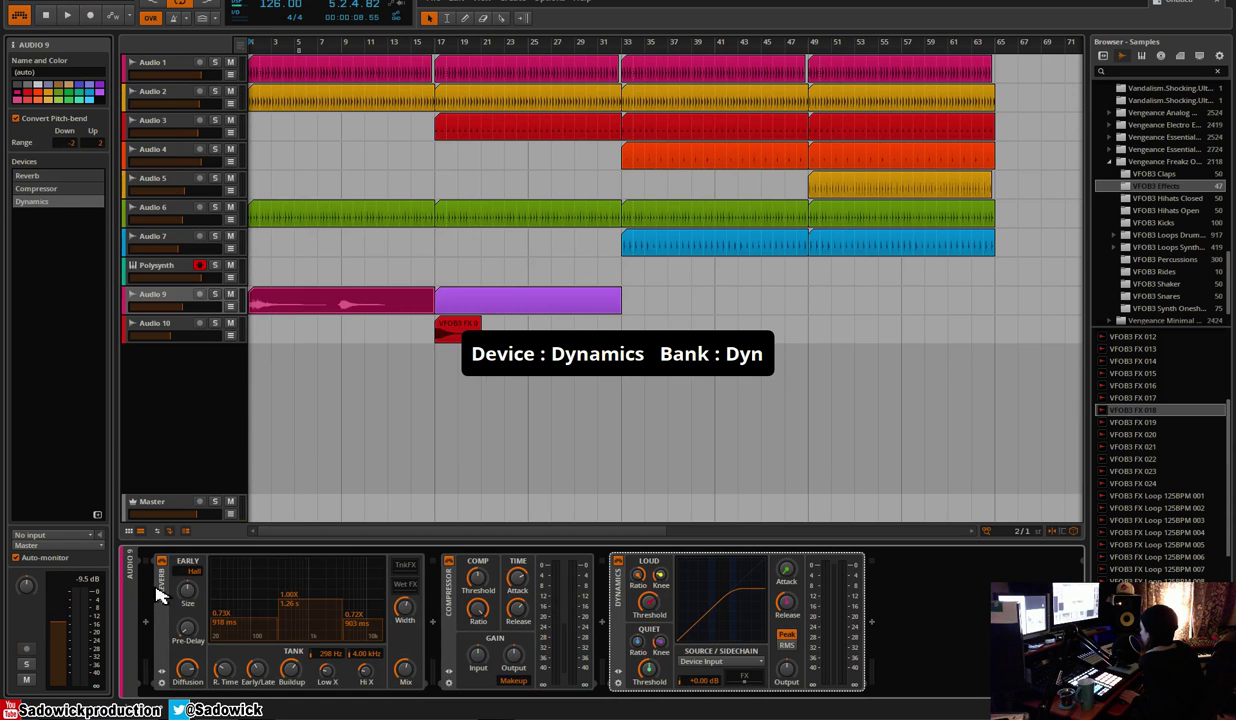
Collapse the Reverb and Compressor on Audio 9 and set the Dynamics sidechain source to Audio 1 (Pre-Fader)
double_click(158, 595)
double_click(188, 580)
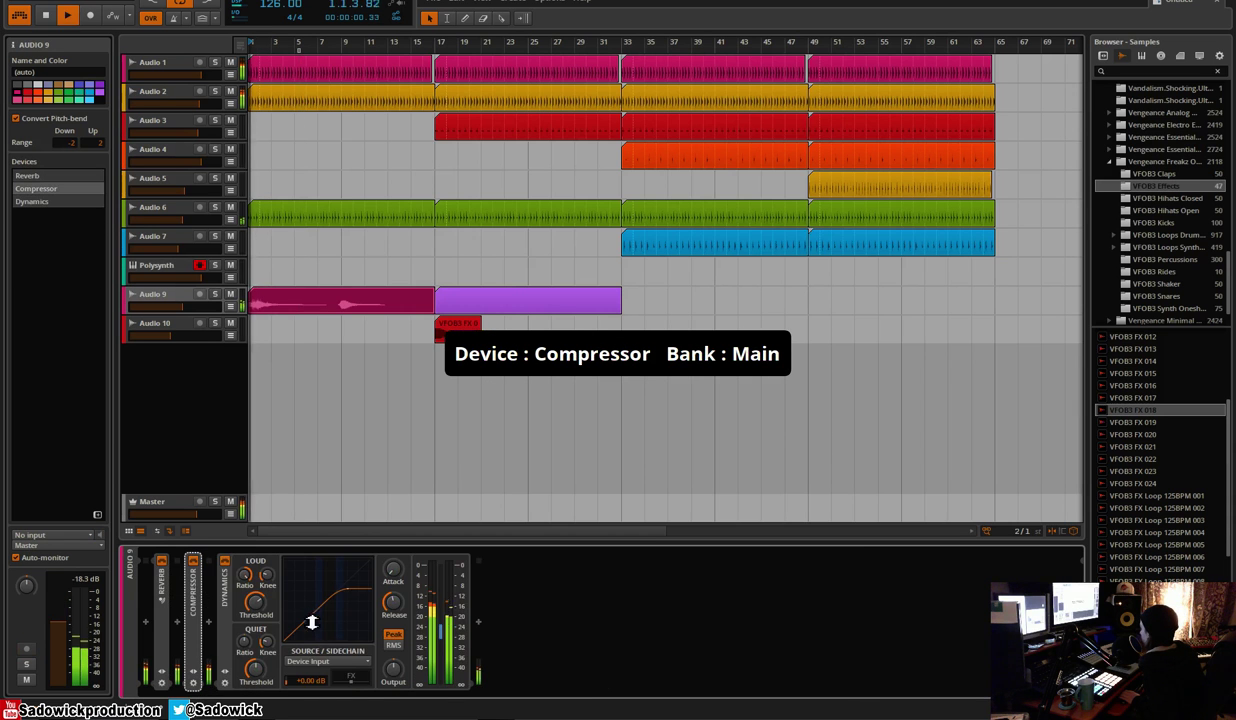
left_click(330, 661)
left_click(332, 508)
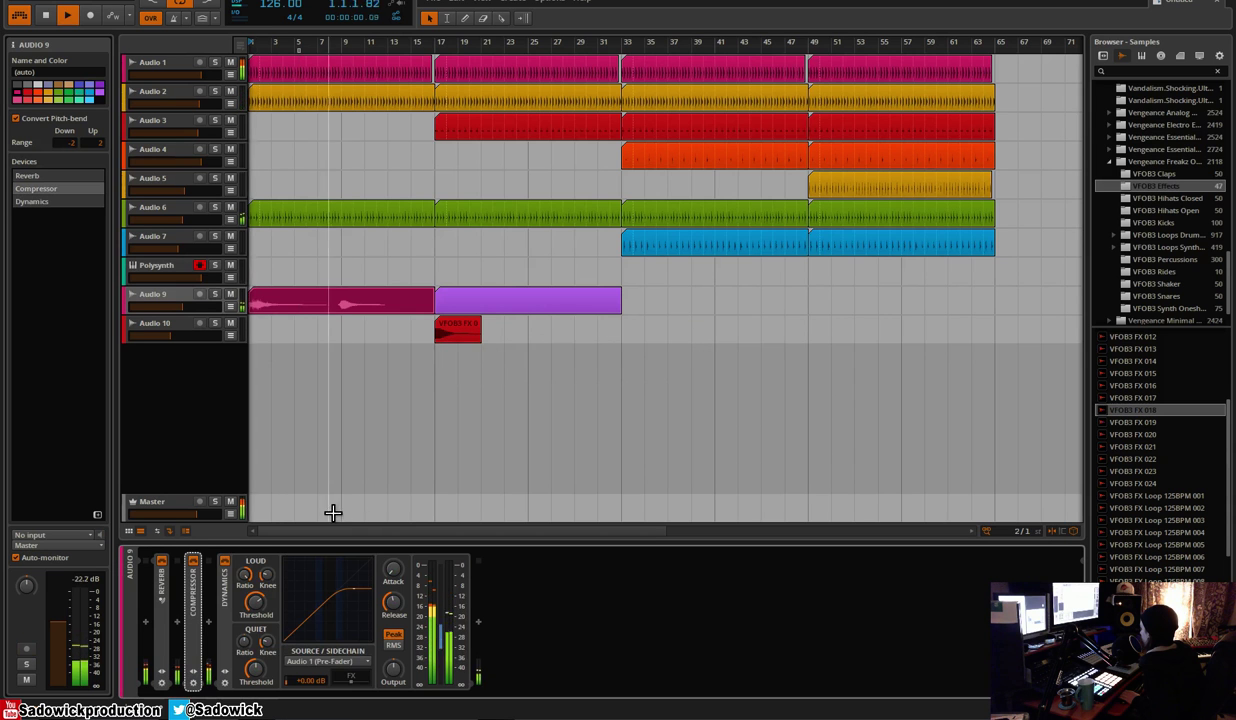
Paste the Dynamics device after the EQ-2 on Audio 10 and set its sidechain source to Audio 1 (Pre-Fader)
left_click(160, 327)
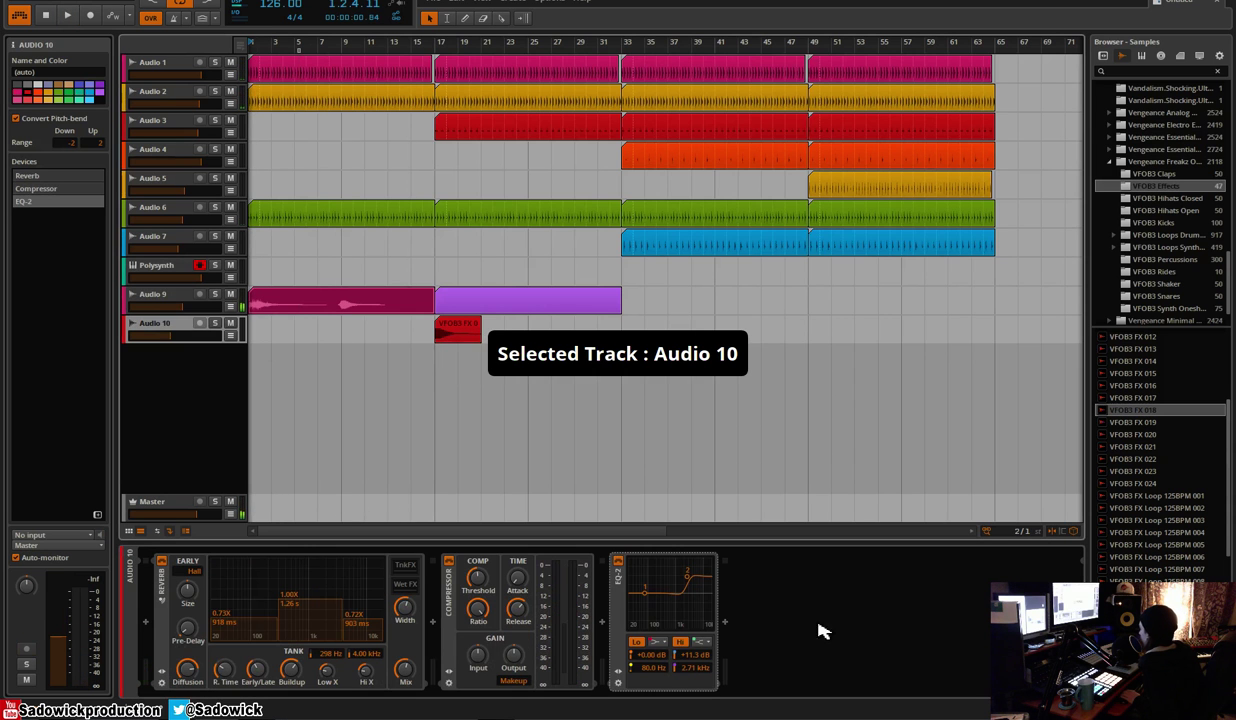
double_click(160, 588)
double_click(195, 588)
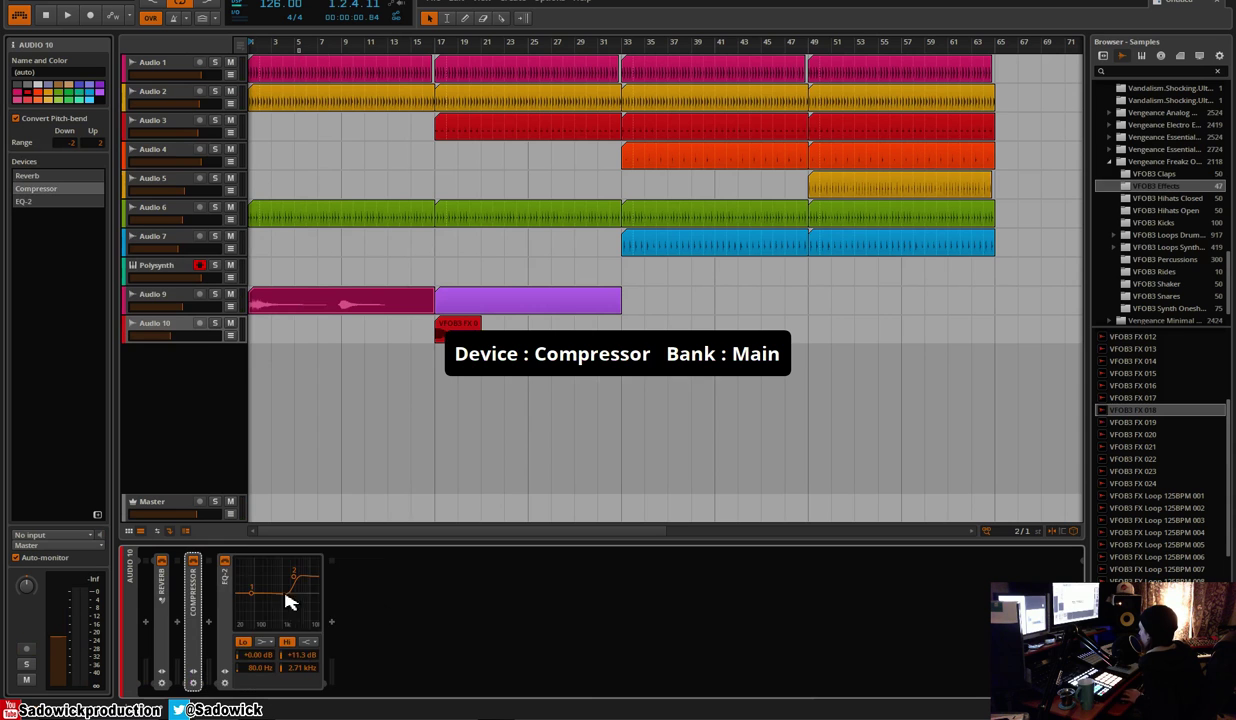
key("ctrl+v")
left_click_drag(230, 587, 426, 641)
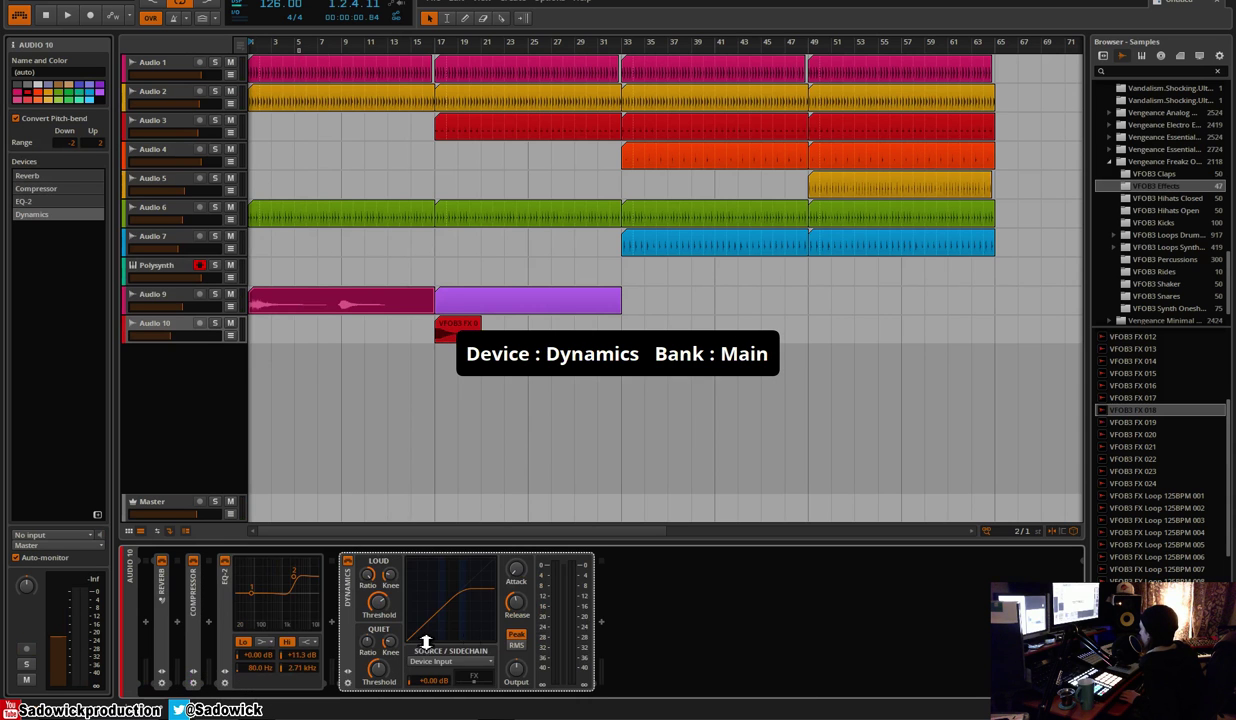
left_click(436, 665)
left_click(453, 508)
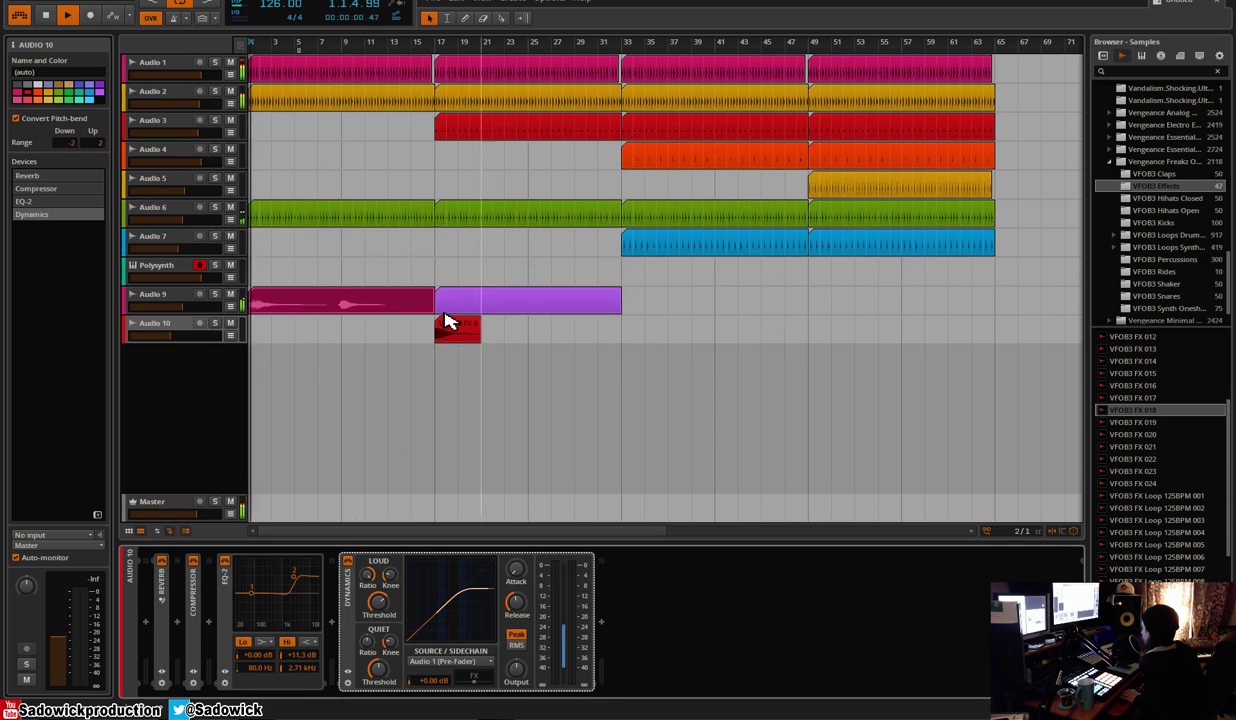
Play the arrangement from bar 17 to hear the sidechained effect on Audio 10
left_click(468, 324)
key("space")
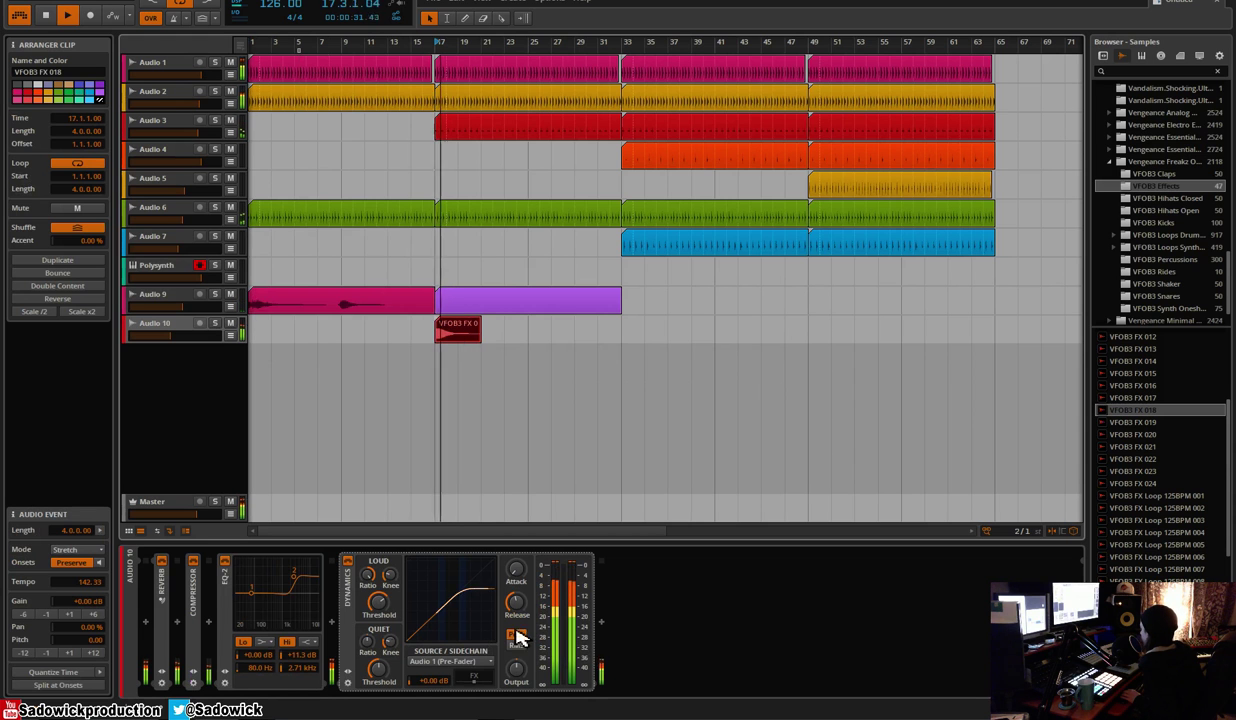
left_click(477, 309)
key("space")
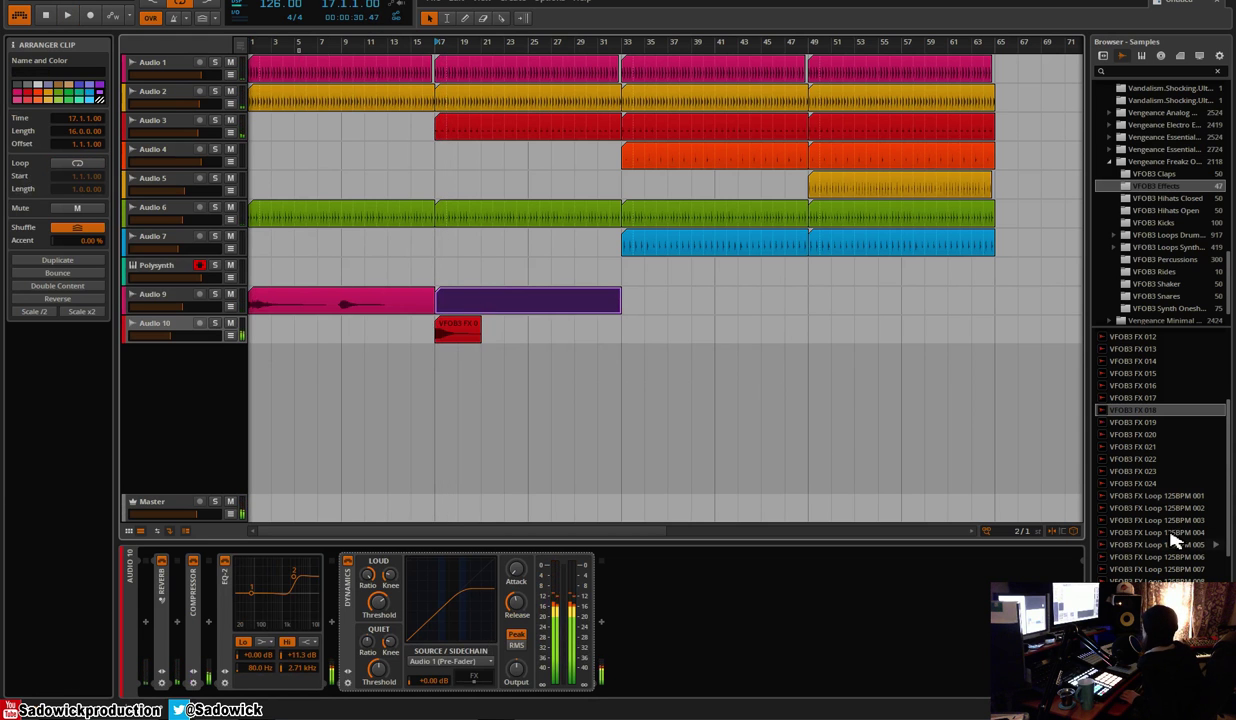
Audition effect samples and place VFOB3 FX 012 at bar 17 in the purple Audio 9 clip
key("Down")
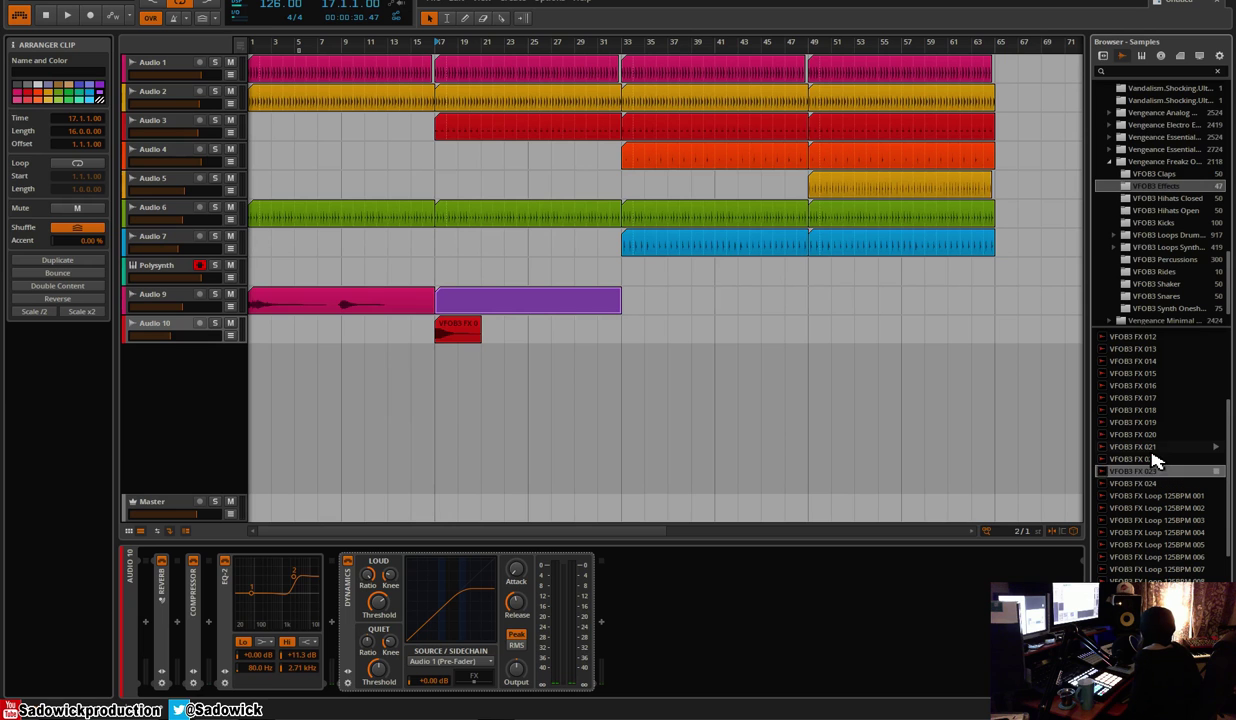
left_click(1134, 339)
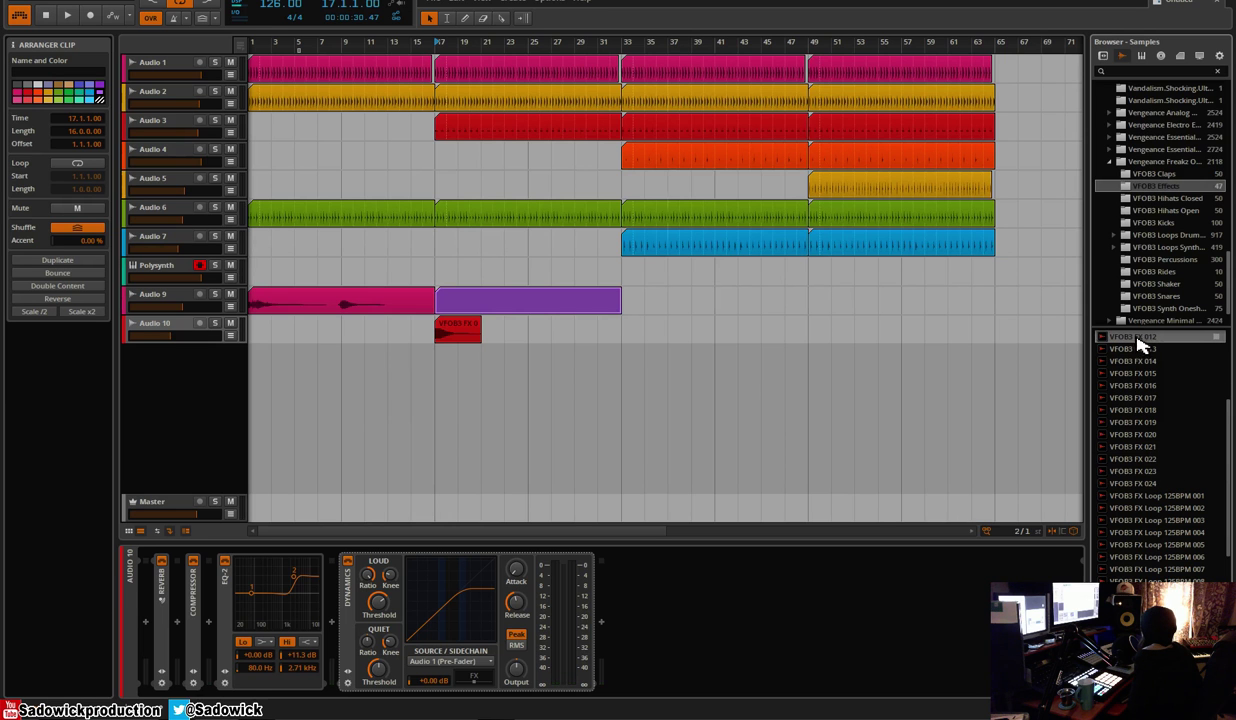
double_click(546, 306)
left_click_drag(1153, 338, 257, 622)
key("space")
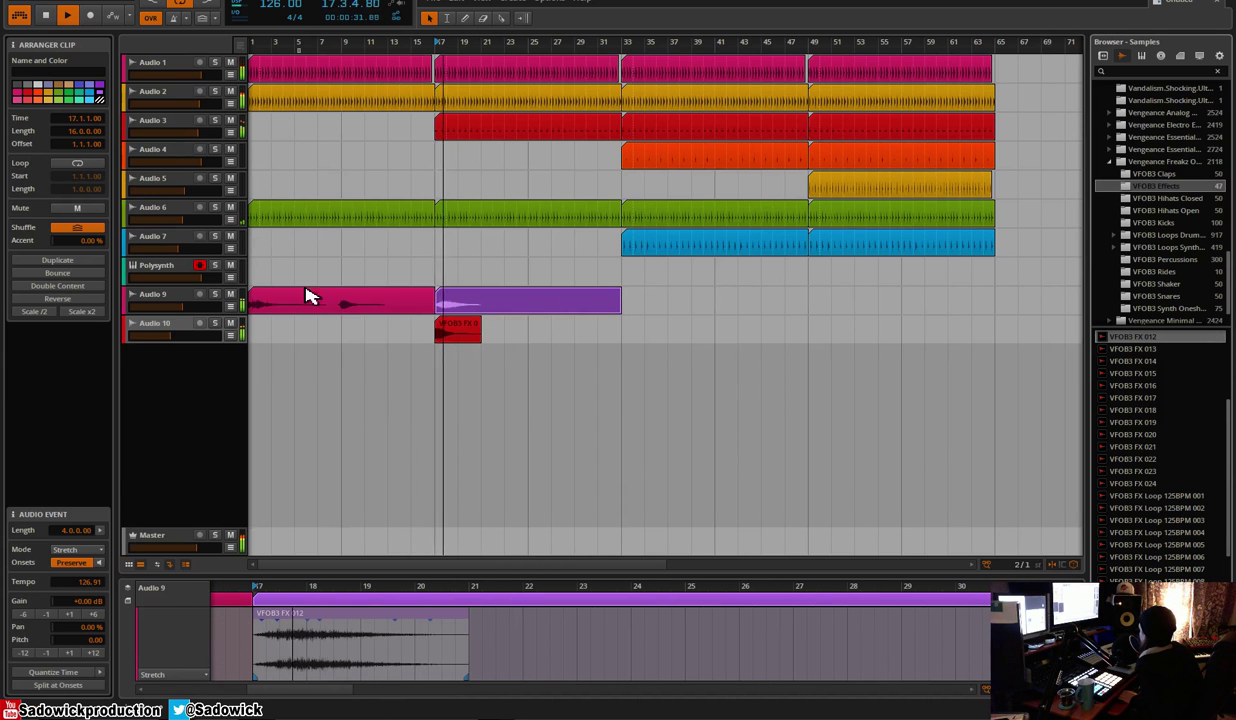
Set the Audio 10 EQ-2 low band to -15.2 dB at 199 Hz and its high band to +7.00 dB at 2.90 kHz
left_click(190, 325)
key("space")
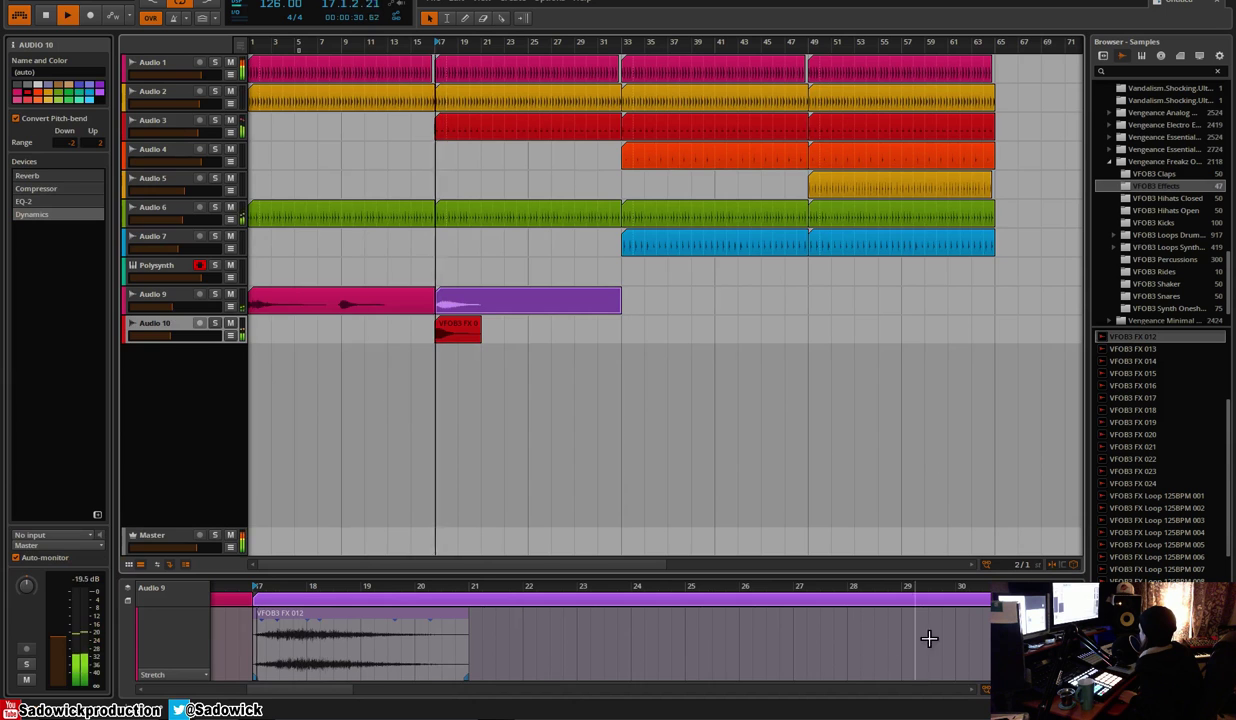
key("Tab")
mouse_move(251, 593)
left_mouse_down()
mouse_move(262, 612)
mouse_move(295, 583)
mouse_move(261, 614)
left_mouse_up()
key("space")
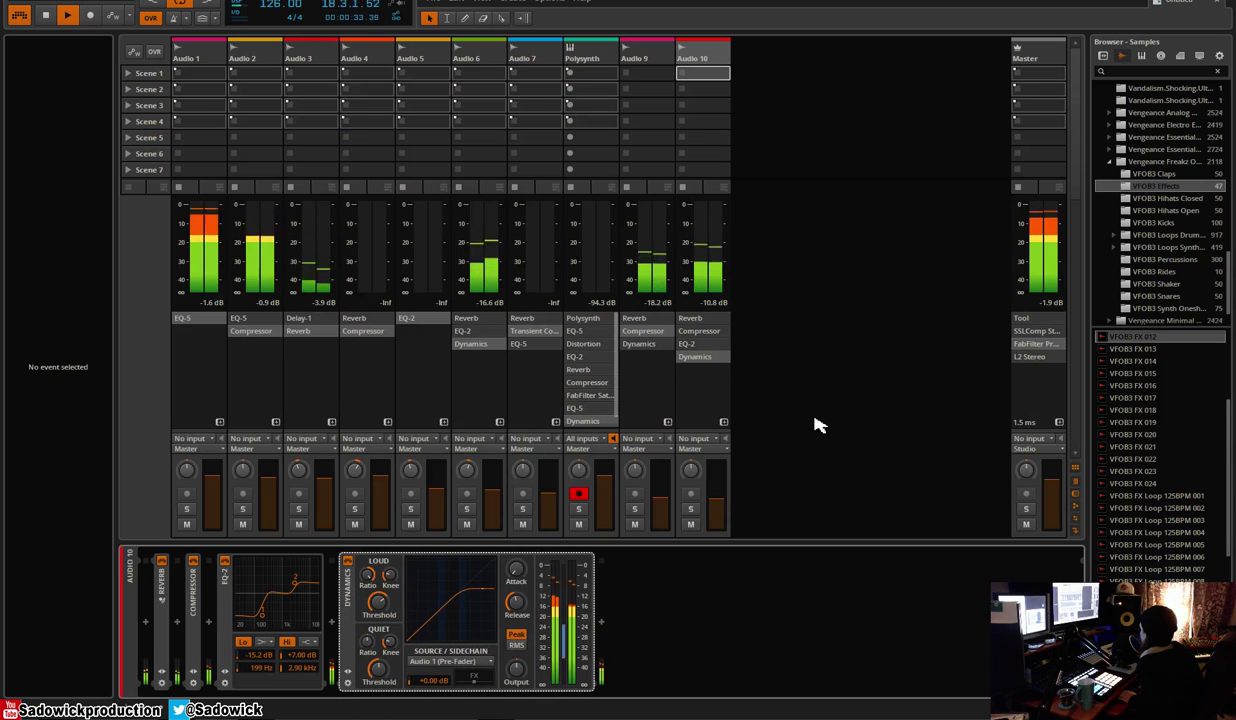
Pan Audio 9 left and Audio 10 right to 34.0 % in the mixer, and play the result from bar 17
left_click(634, 509)
key("space")
left_click_drag(692, 471, 692, 440)
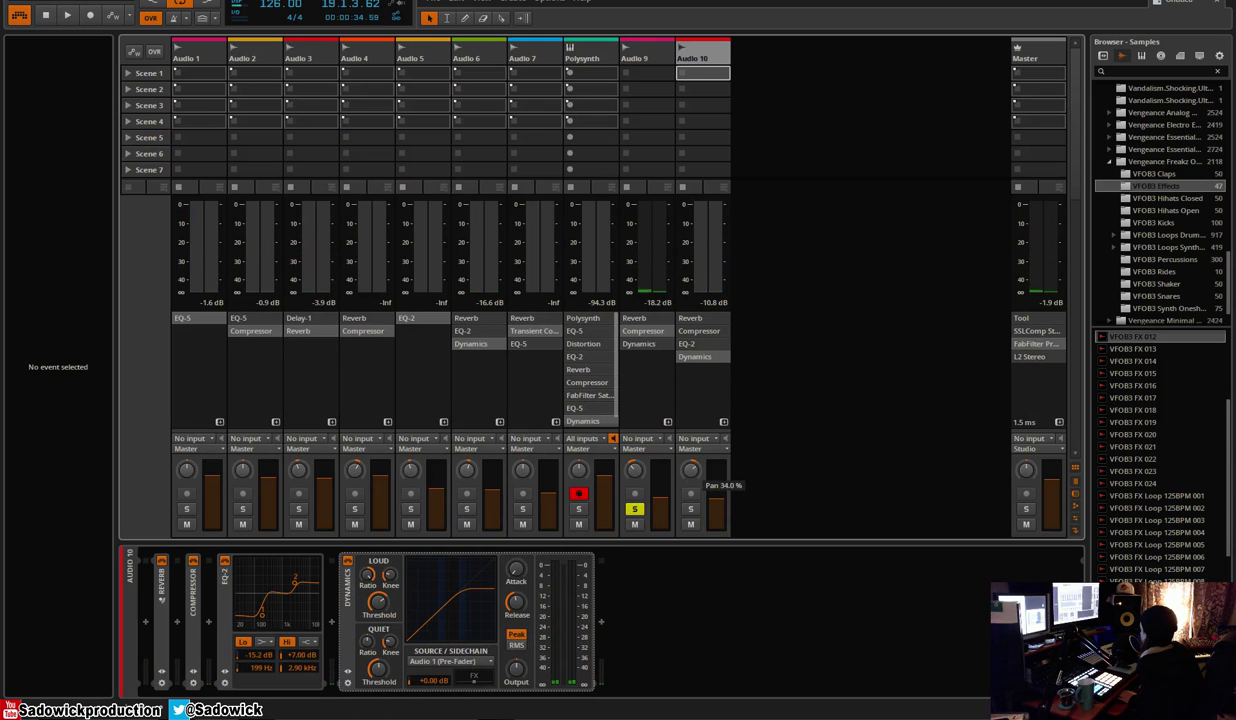
left_click(634, 509)
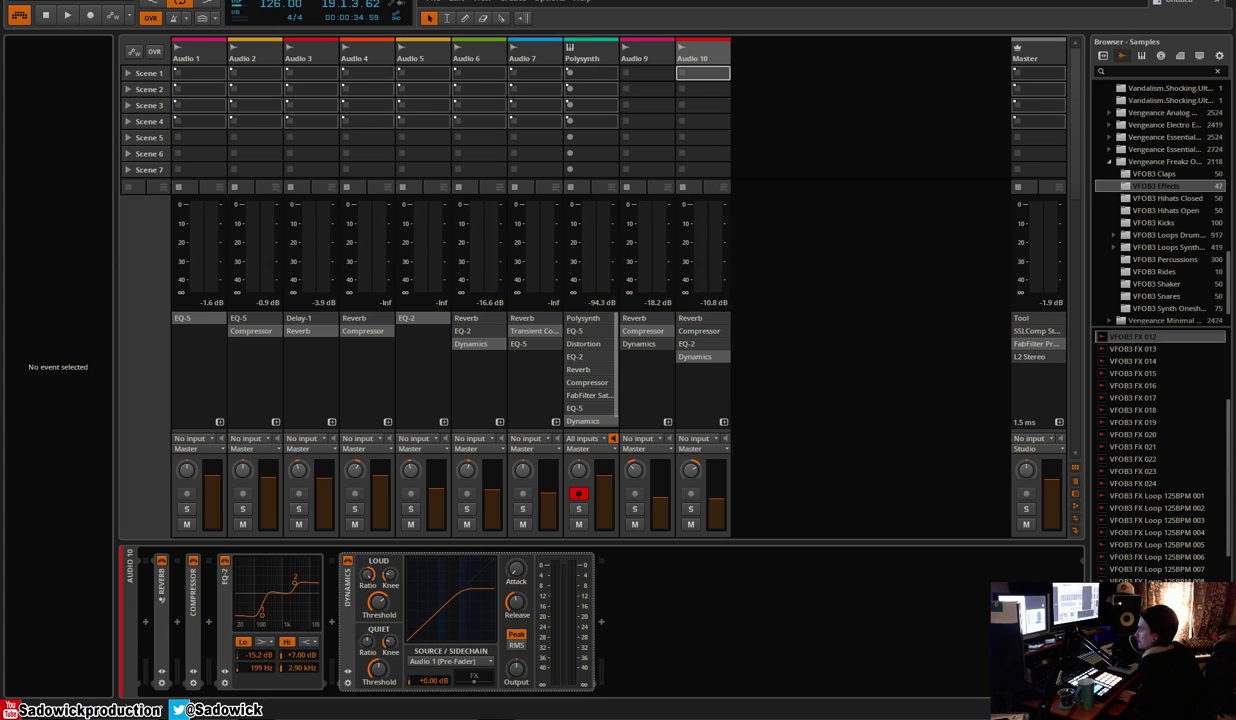
left_click(703, 57)
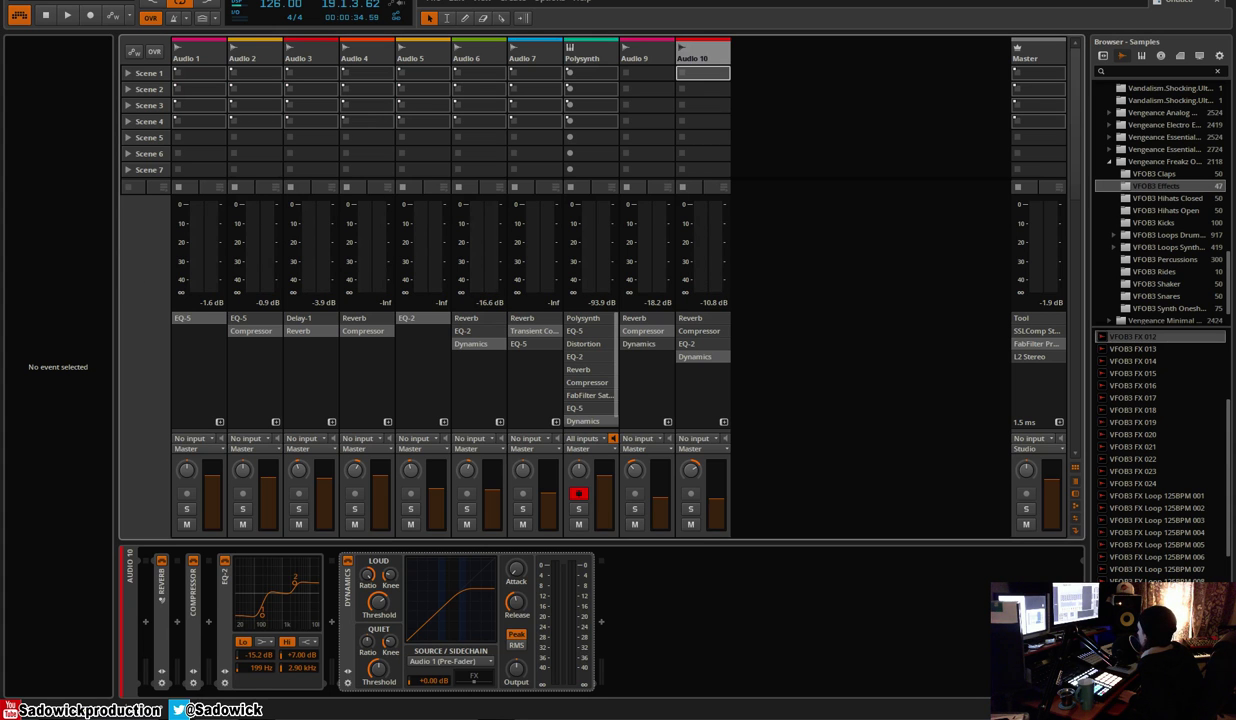
key("space")
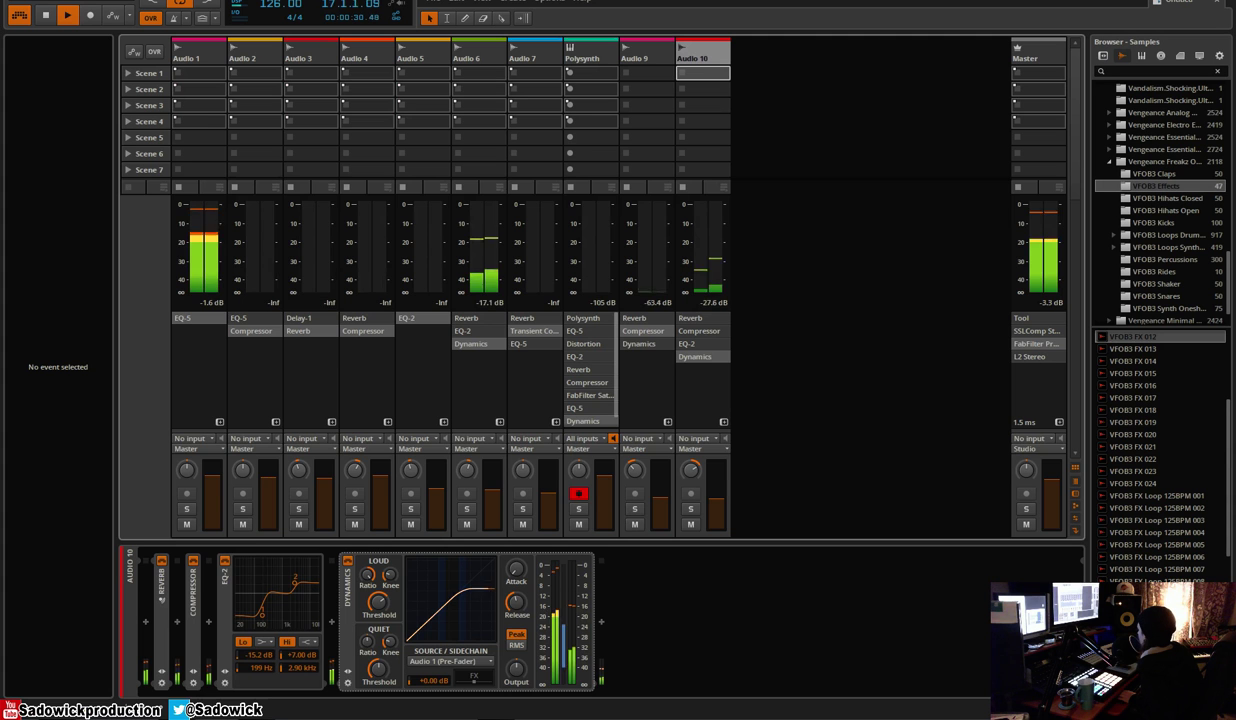
key("alt+1")
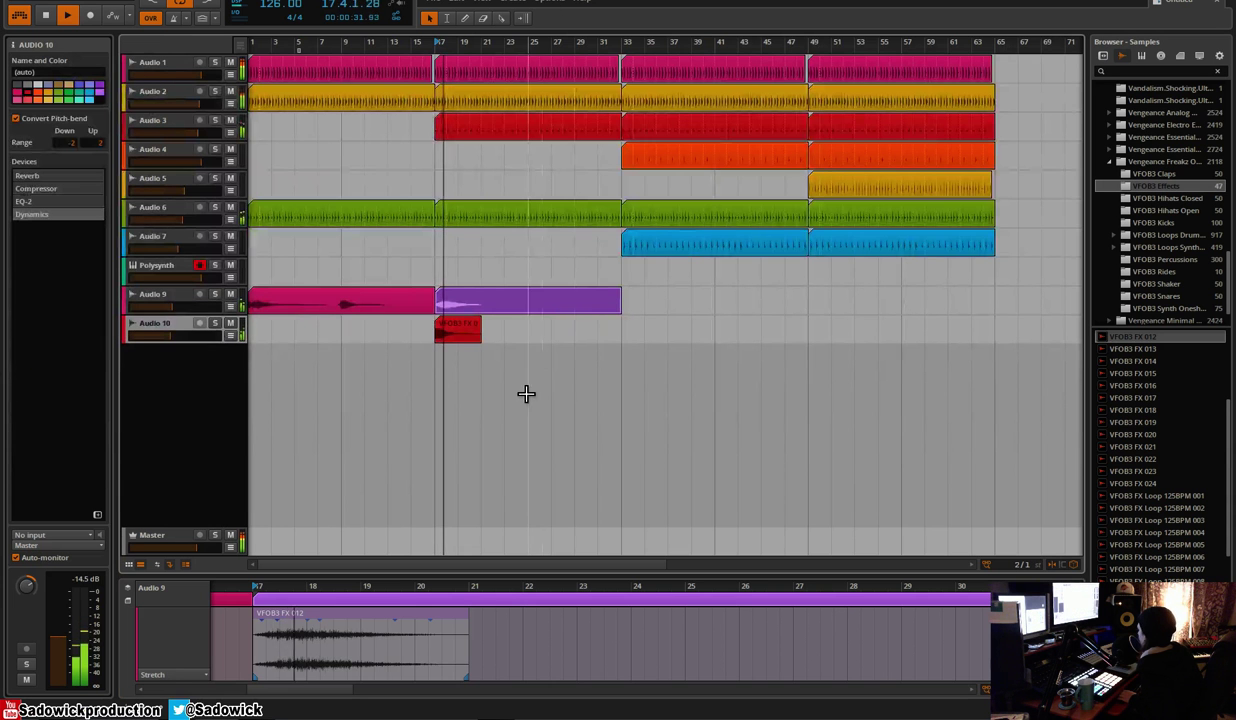
Audition effects, place VFOB3 FX 003 midway through bar 24 in the purple Audio 9 clip, and stretch it to about seven bars
left_click(571, 306)
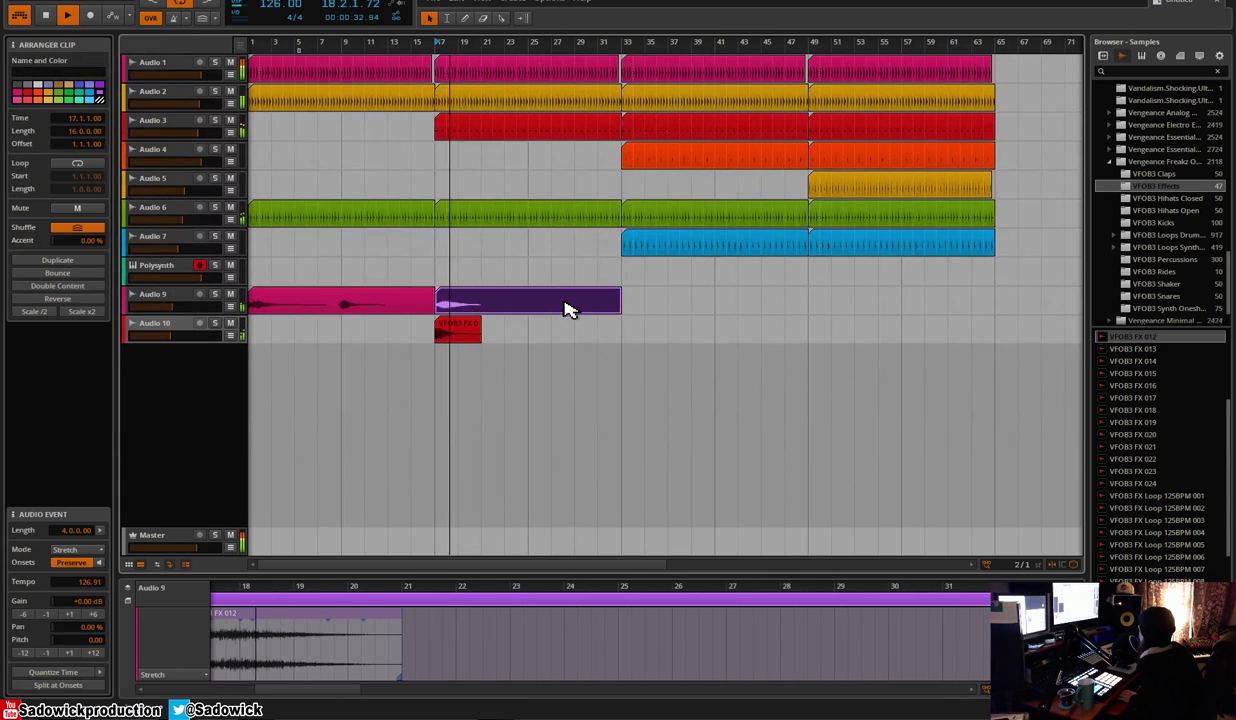
scroll(1168, 380, "up", 4)
left_click(1150, 400)
key("space")
key("space")
left_click(1150, 375)
left_click(1148, 365)
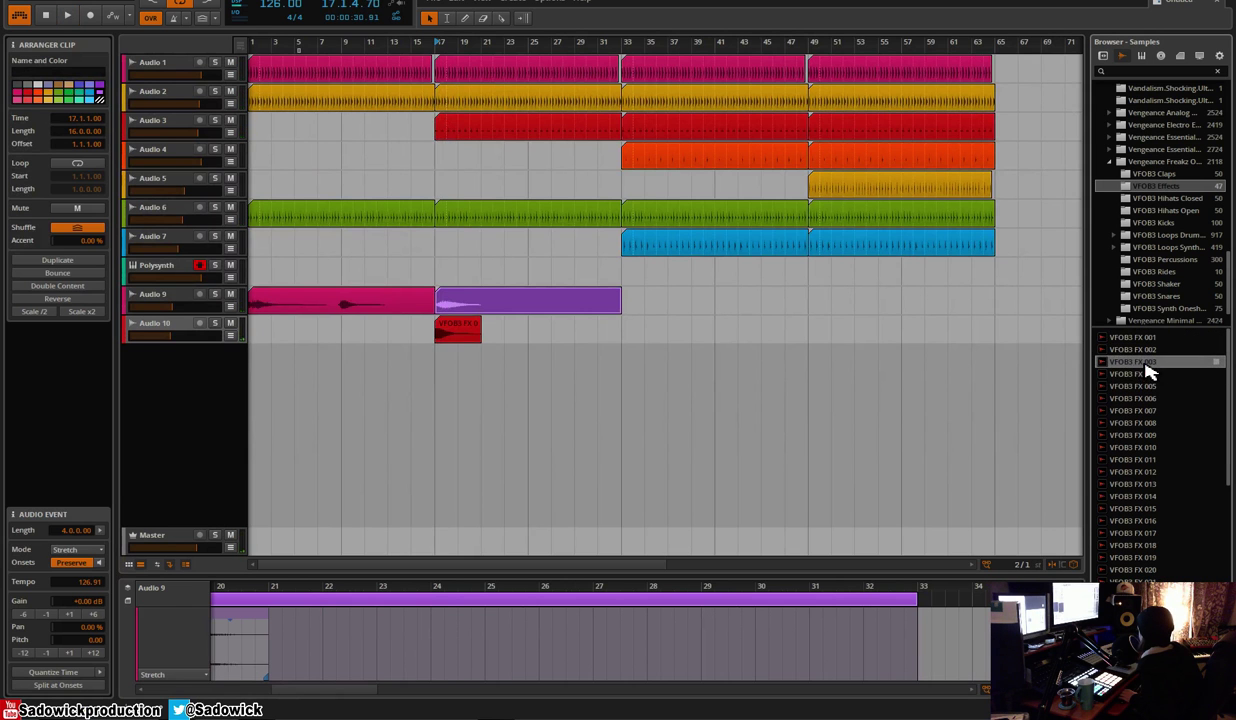
left_click_drag(1144, 365, 461, 640)
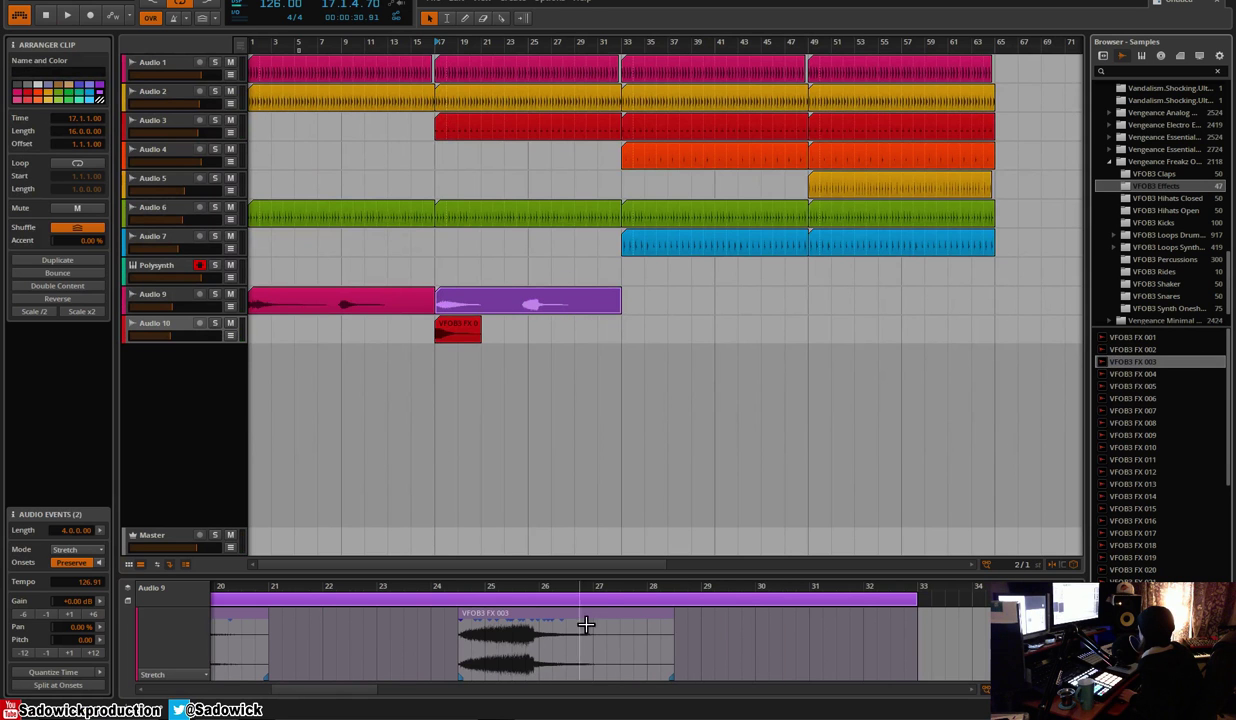
left_click_drag(672, 683, 835, 684)
key("space")
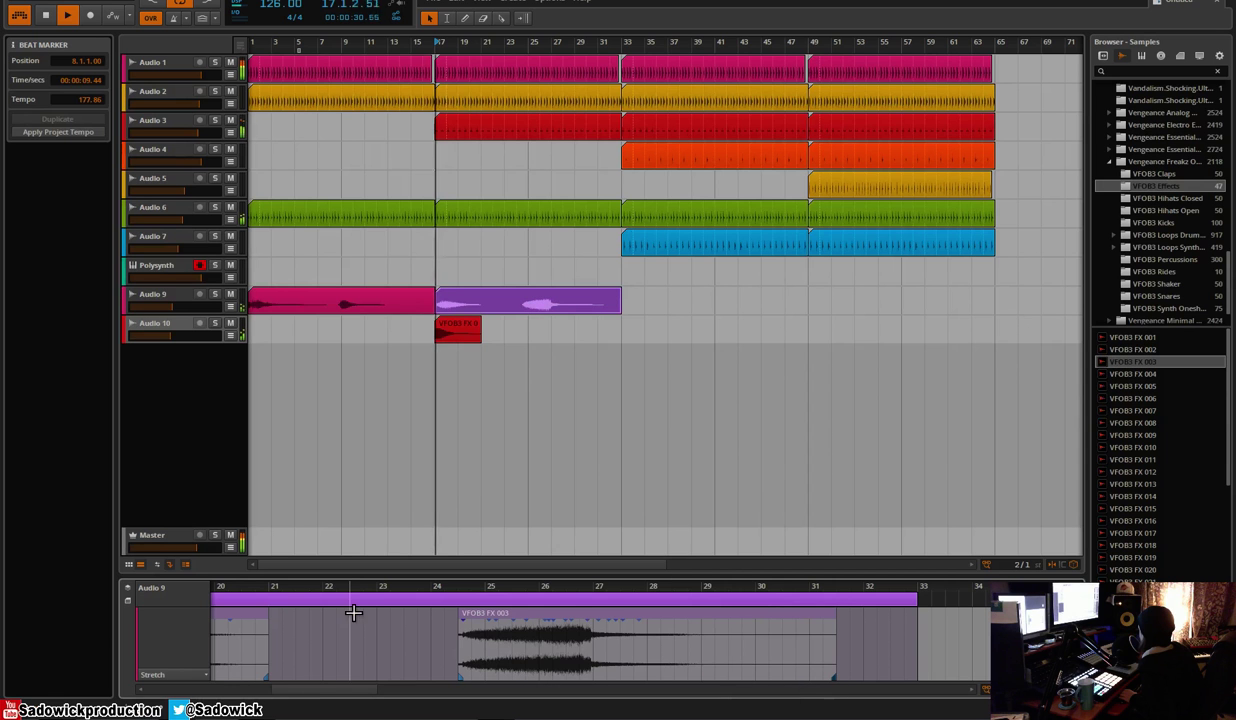
Add a Filter before the Reverb on Audio 9, raise its Cutoff and set its Pre Gain to -3.90 dB during playback
left_click(157, 298)
key("a")
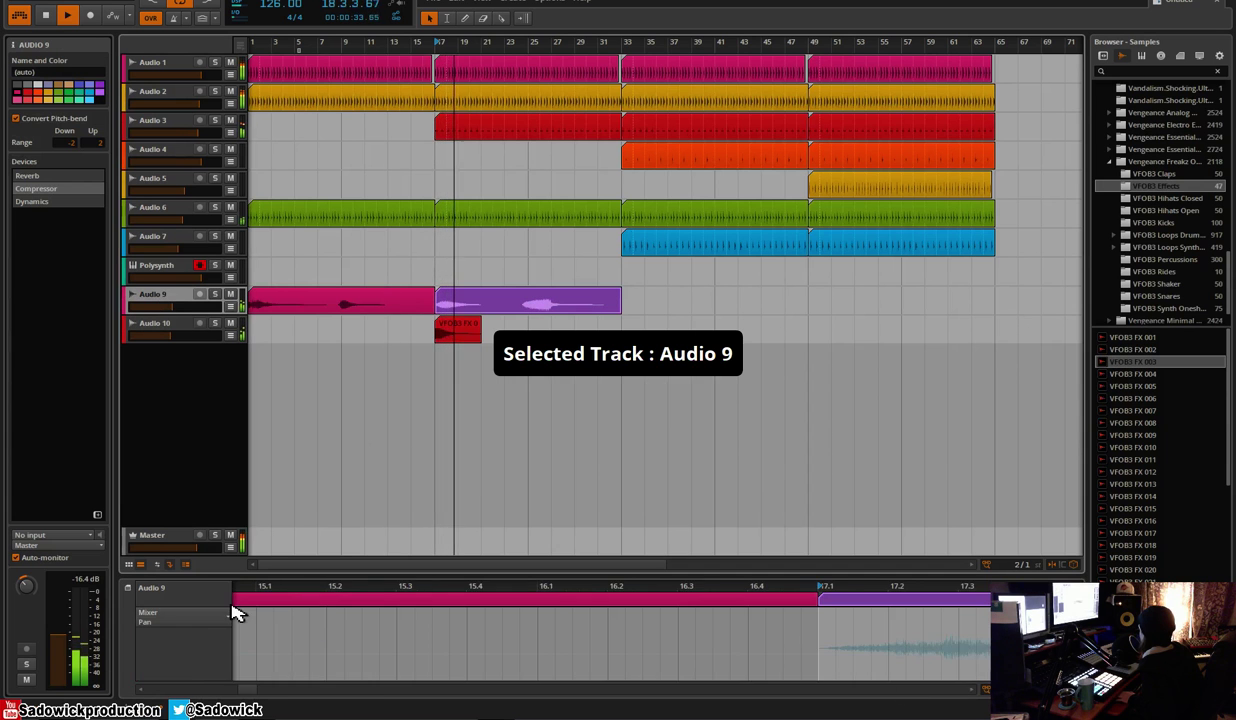
key("d")
left_click(145, 621)
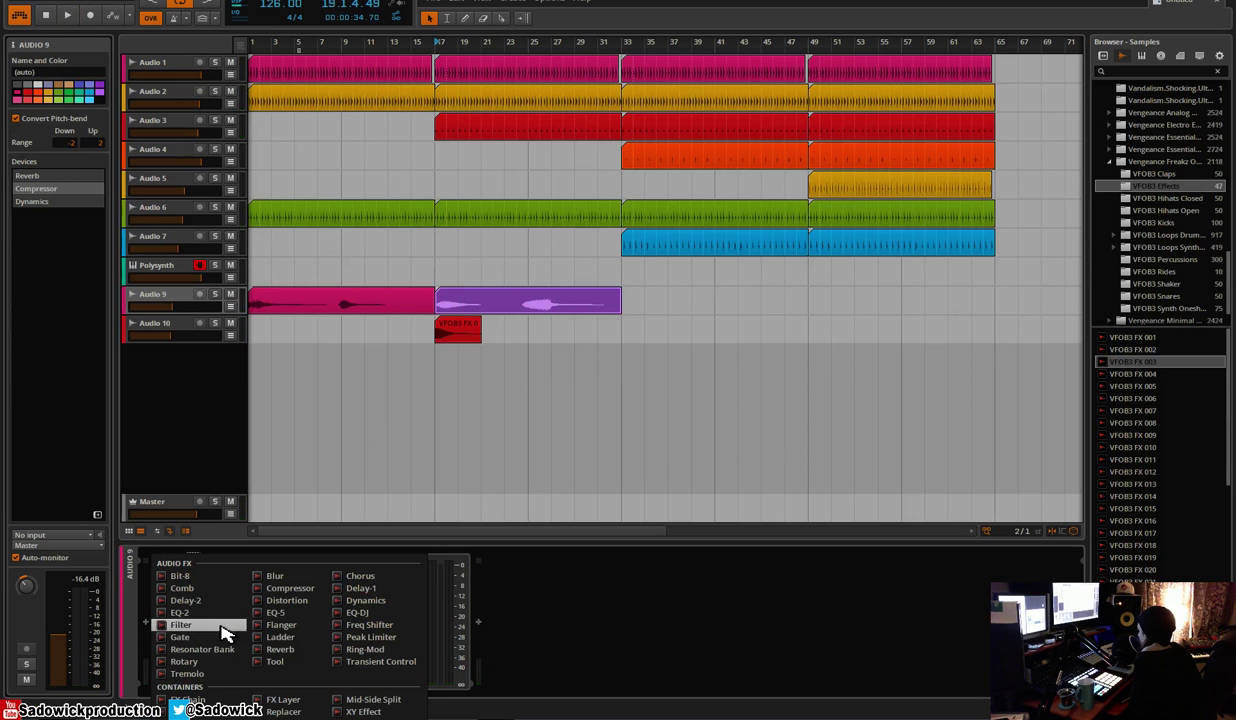
left_click(222, 626)
left_click_drag(201, 578, 203, 533)
key("space")
left_click_drag(198, 667, 198, 660)
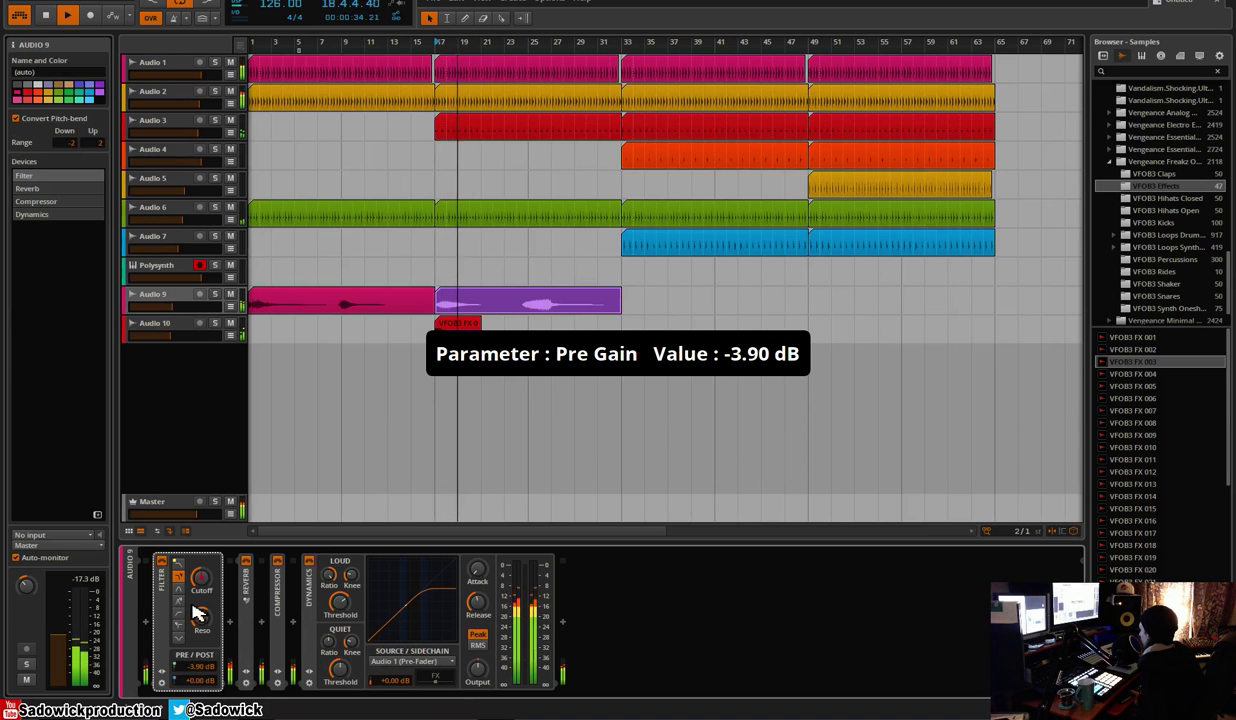
Add a Delay-2 after the Filter on Audio 9, and solo the track for playback from bar 17
left_click(230, 621)
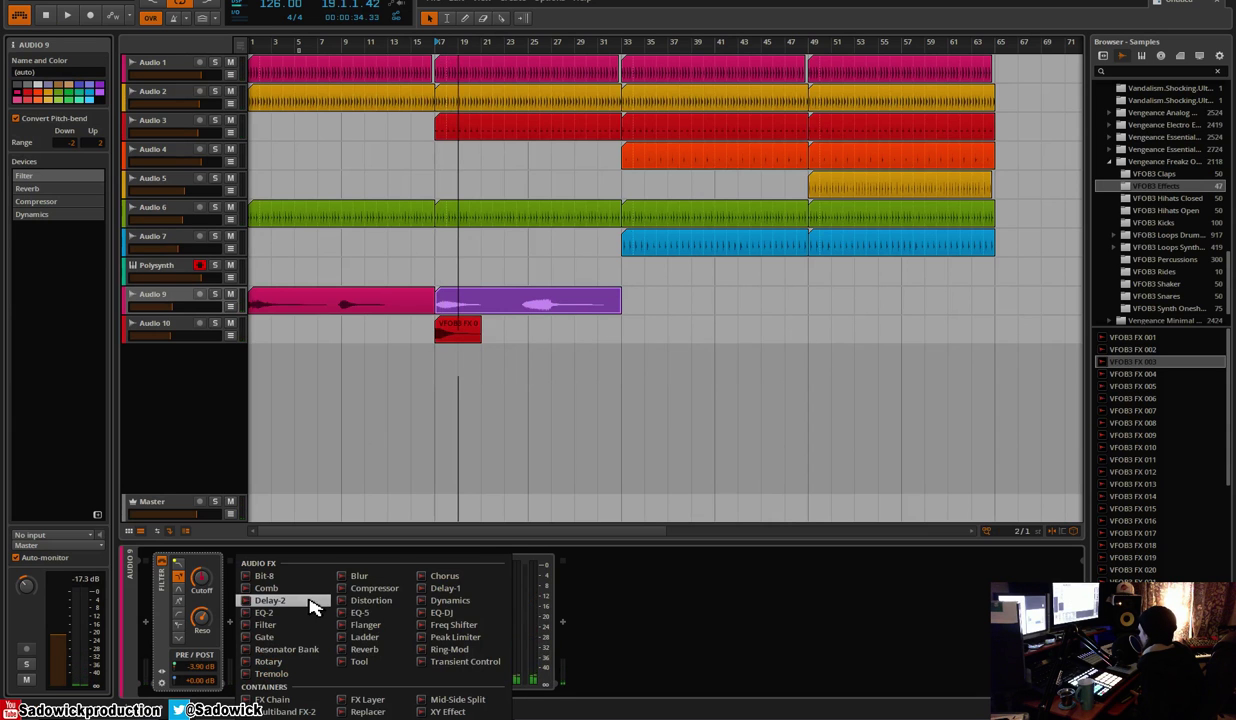
left_click(264, 600)
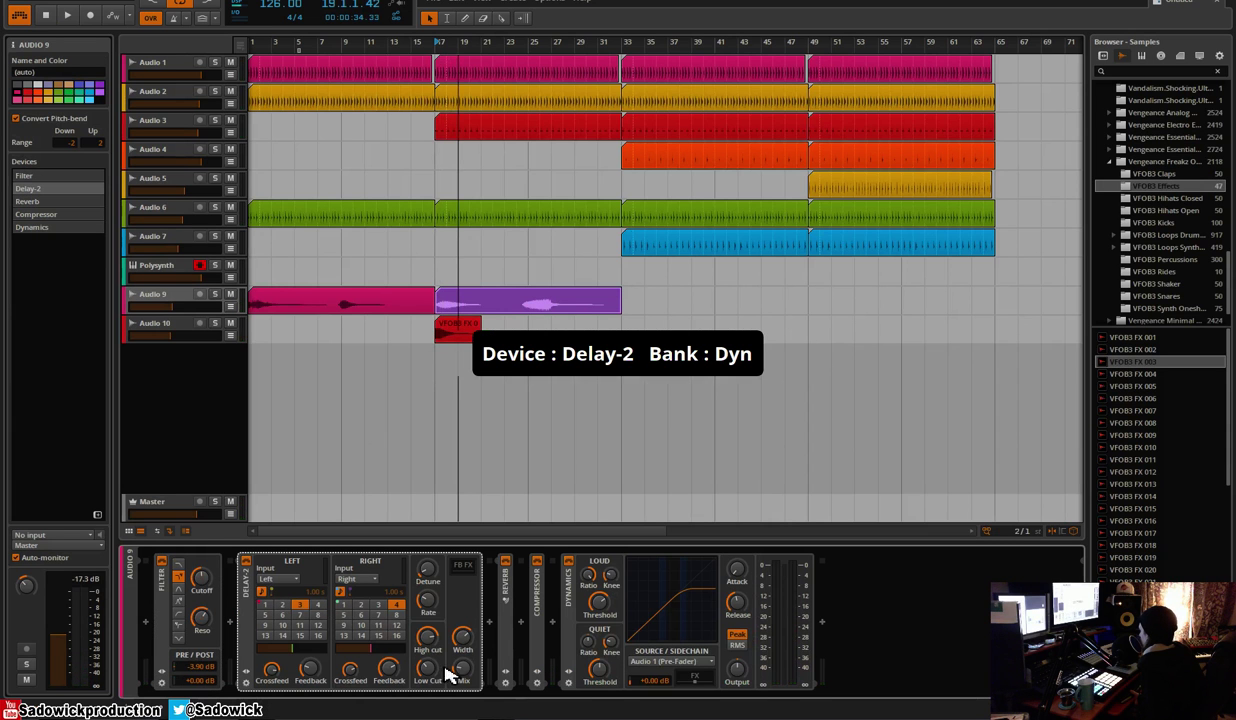
left_click(214, 293)
key("space")
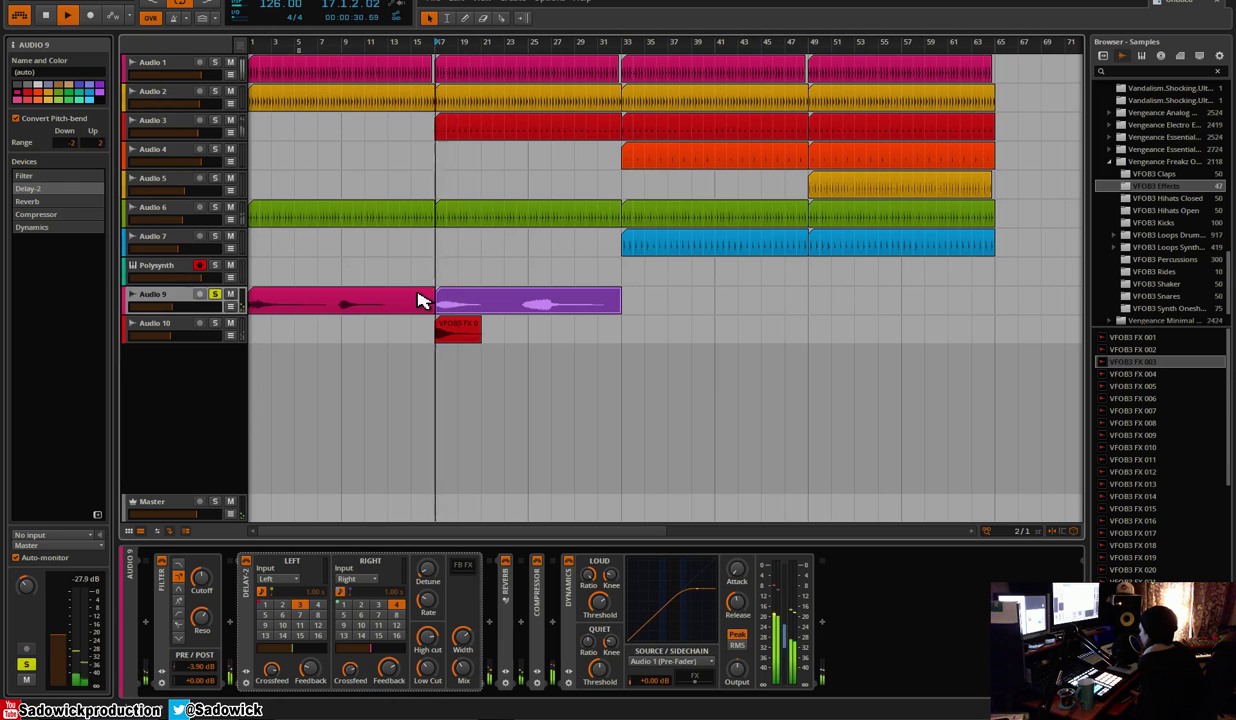
Add an LFO MOD on Audio 9, place the Filter in its FX chain, and map LFO1 to the Cutoff by +31.59
left_click(163, 602)
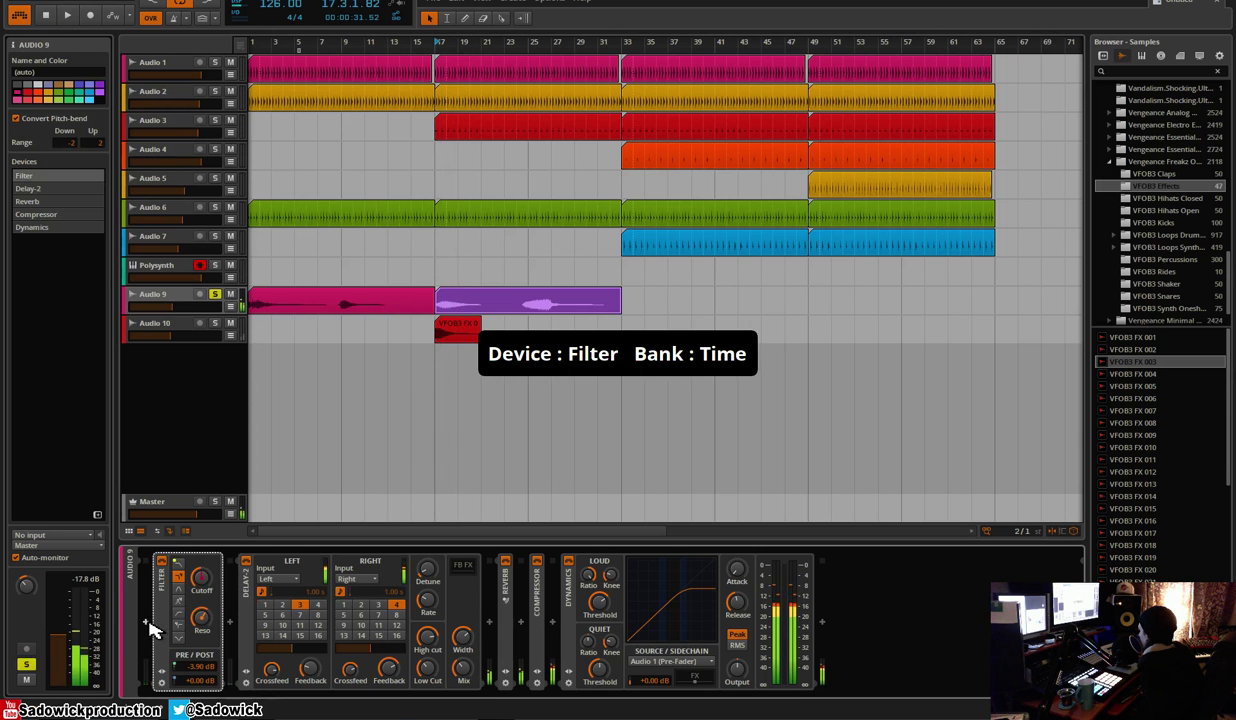
left_click(146, 621)
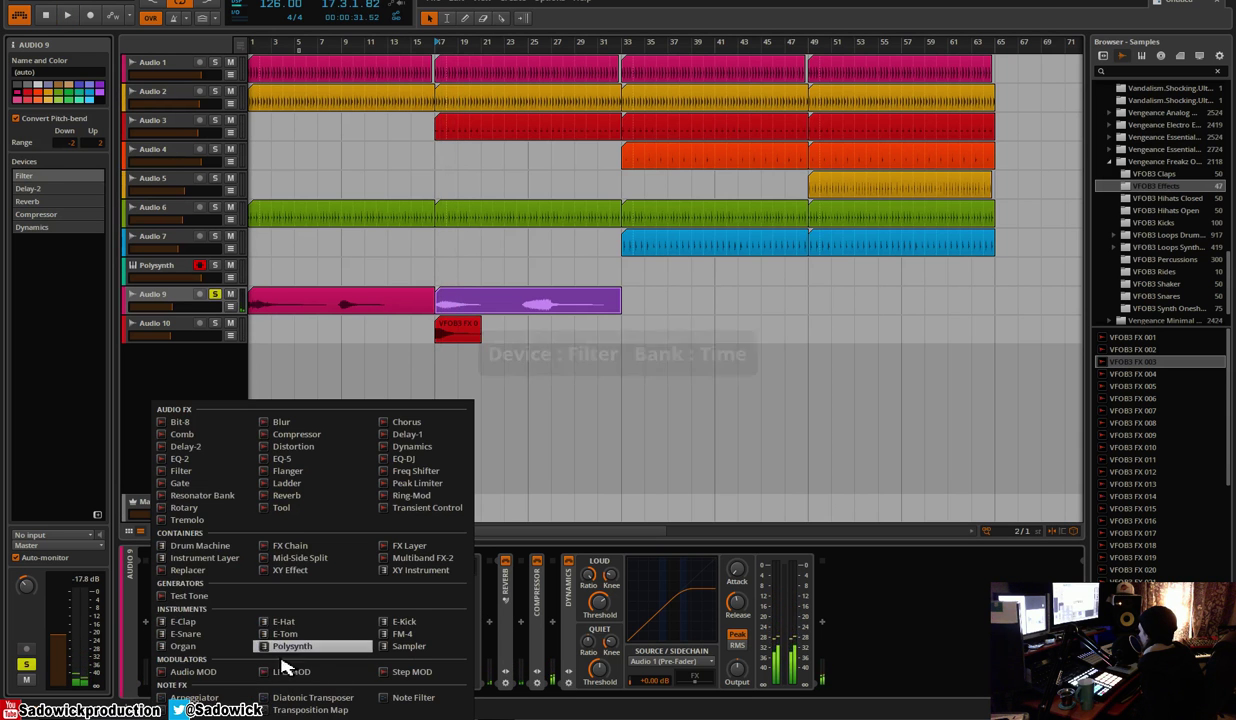
left_click(290, 671)
left_click(320, 582)
left_click_drag(270, 570, 268, 571)
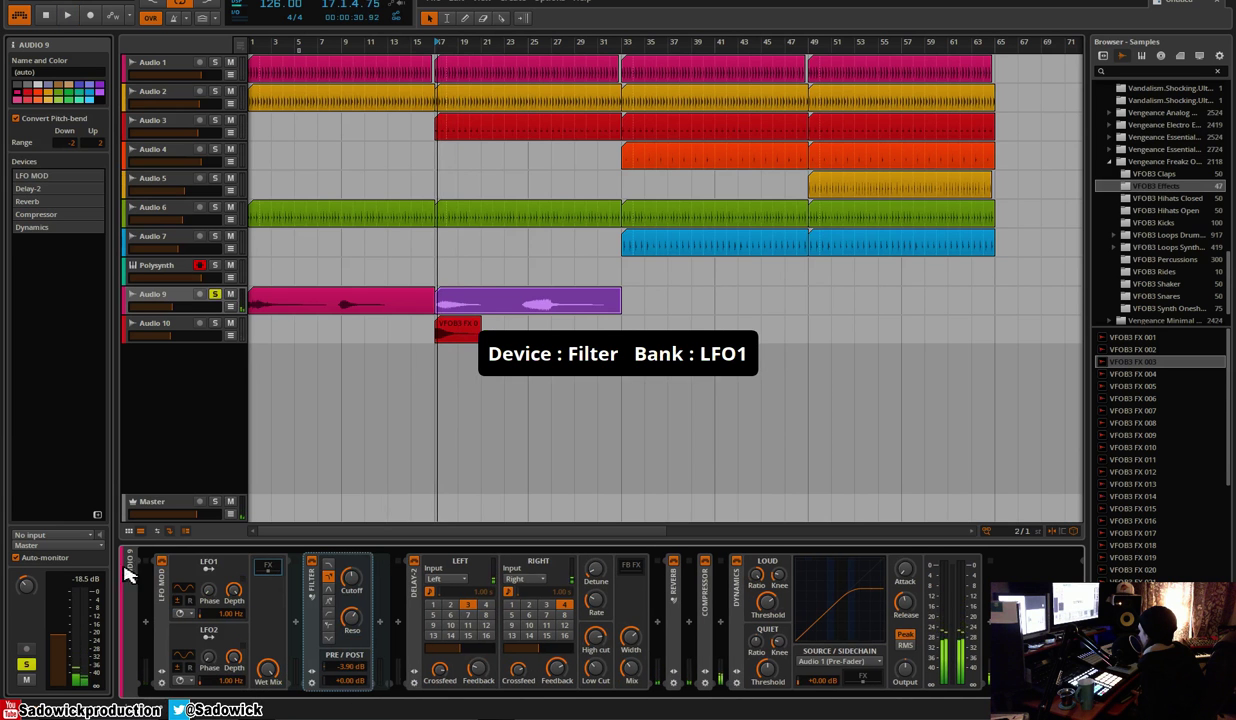
left_click(353, 582)
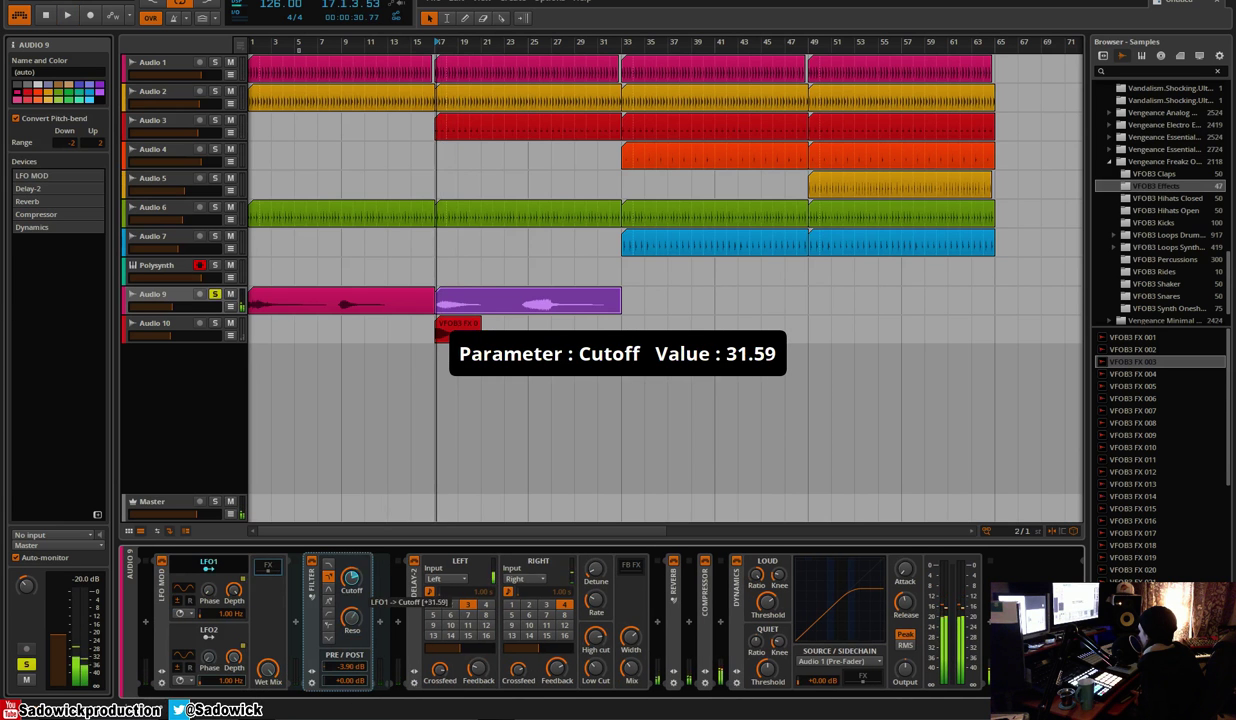
Raise LFO1's rate to 7.29 Hz, increase the Filter's resonance, set Pre Gain to +0.90 dB, and try other filter modes during playback
left_click(240, 614)
key("space")
left_click_drag(237, 613, 237, 585)
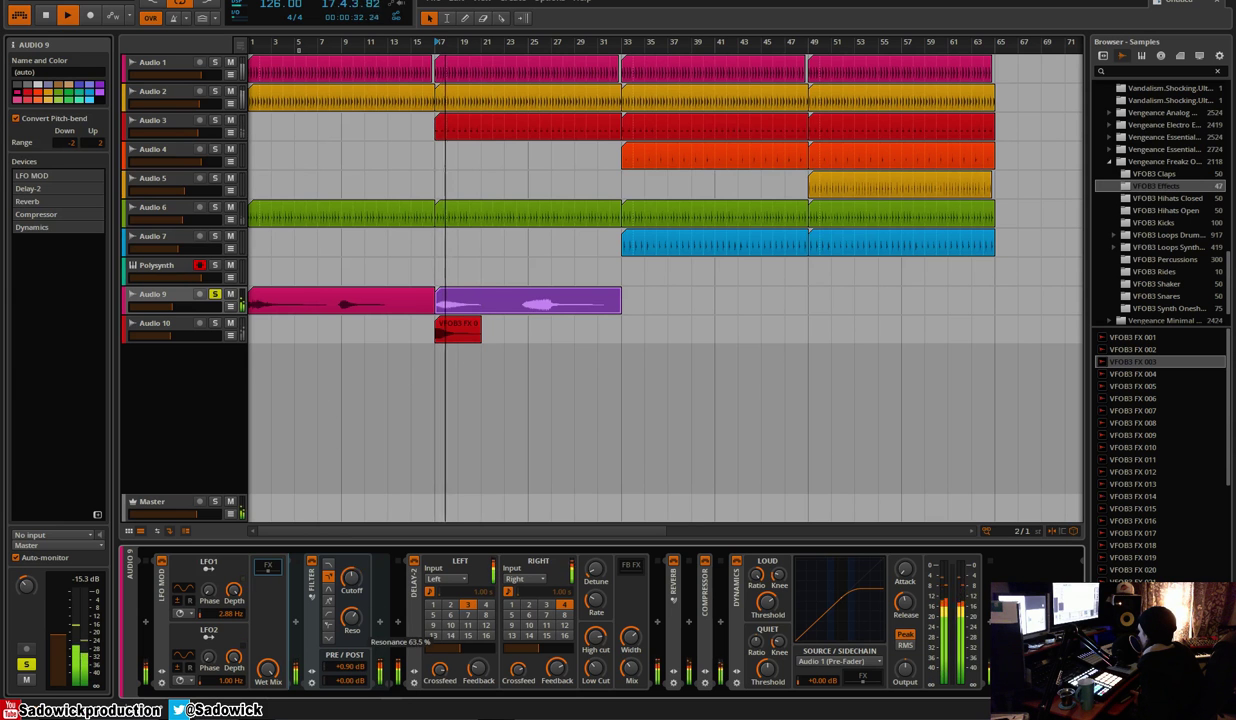
left_click_drag(350, 618, 351, 586)
key("space")
key("space")
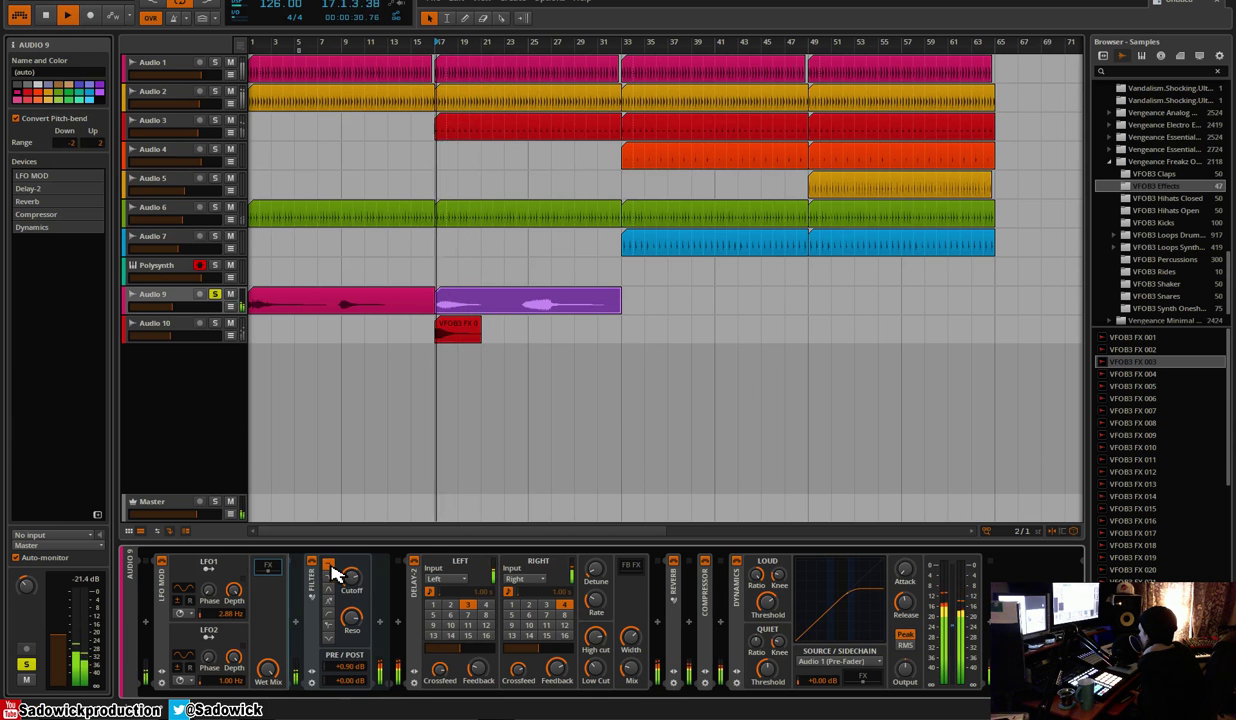
left_click(329, 600)
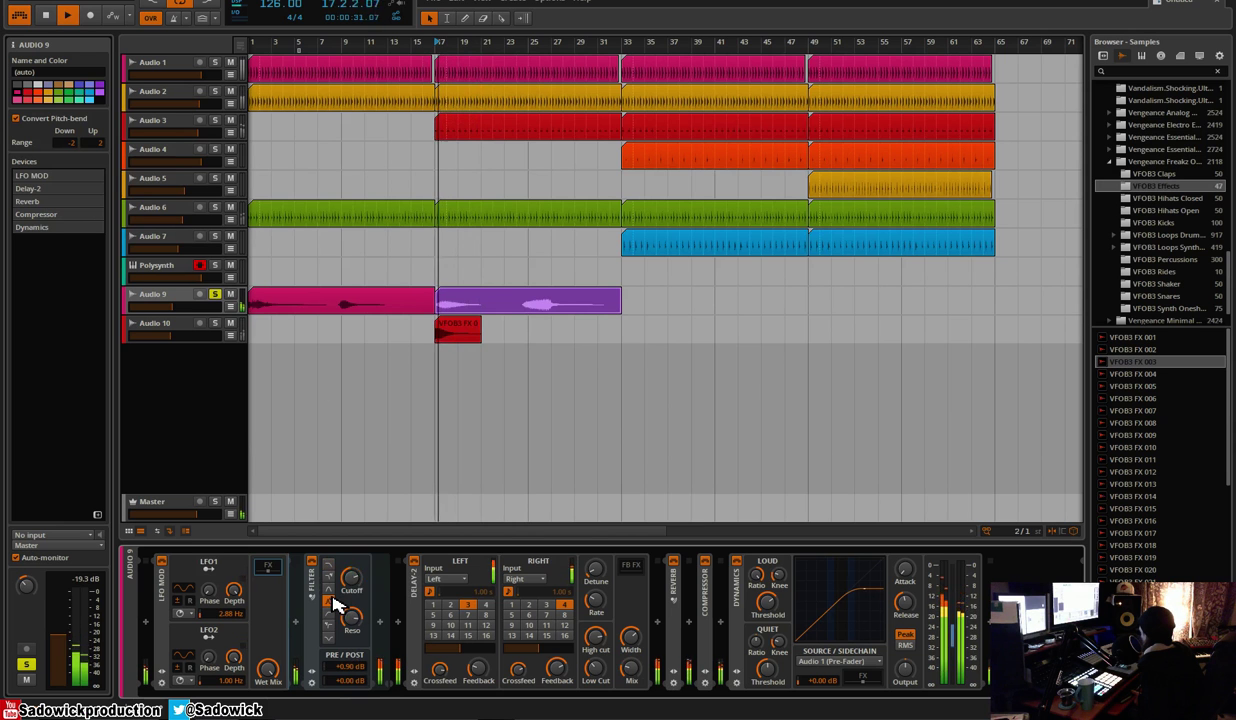
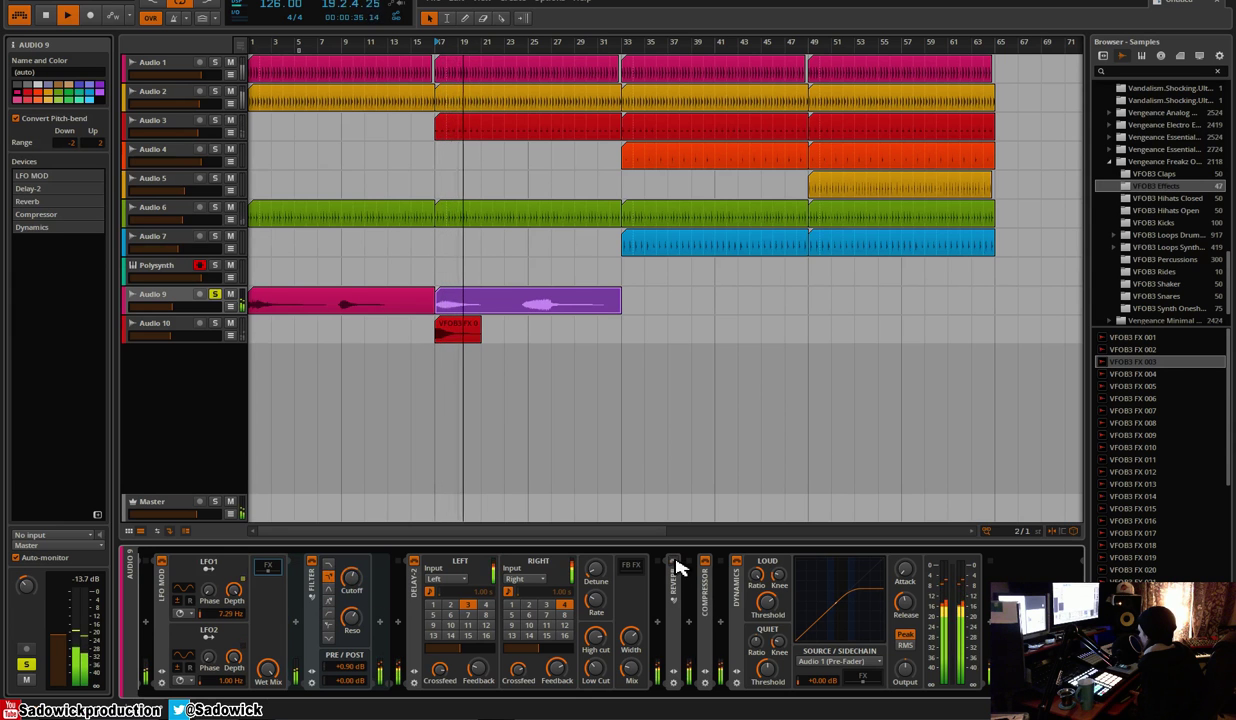
Expand the Compressor and Reverb on Audio 9, and lower the Reverb Mix to 19.5 % during playback
left_click(704, 585)
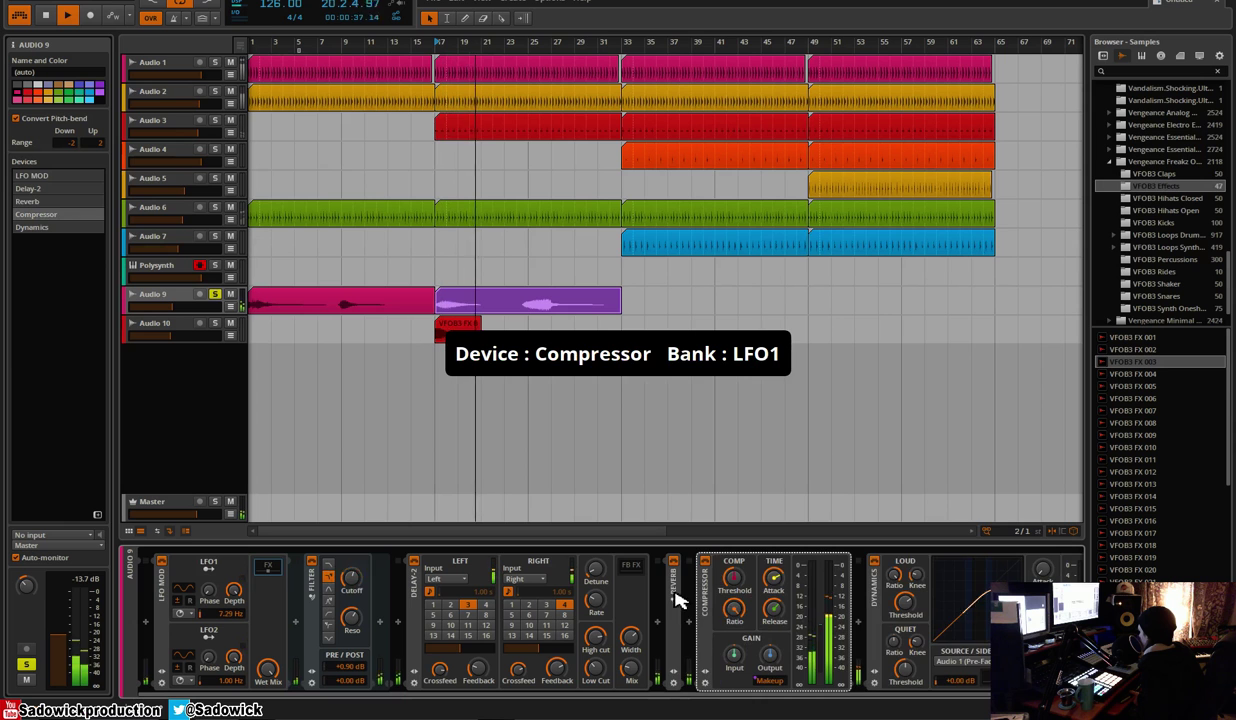
left_click(672, 582)
left_click_drag(920, 672, 920, 696)
key("space")
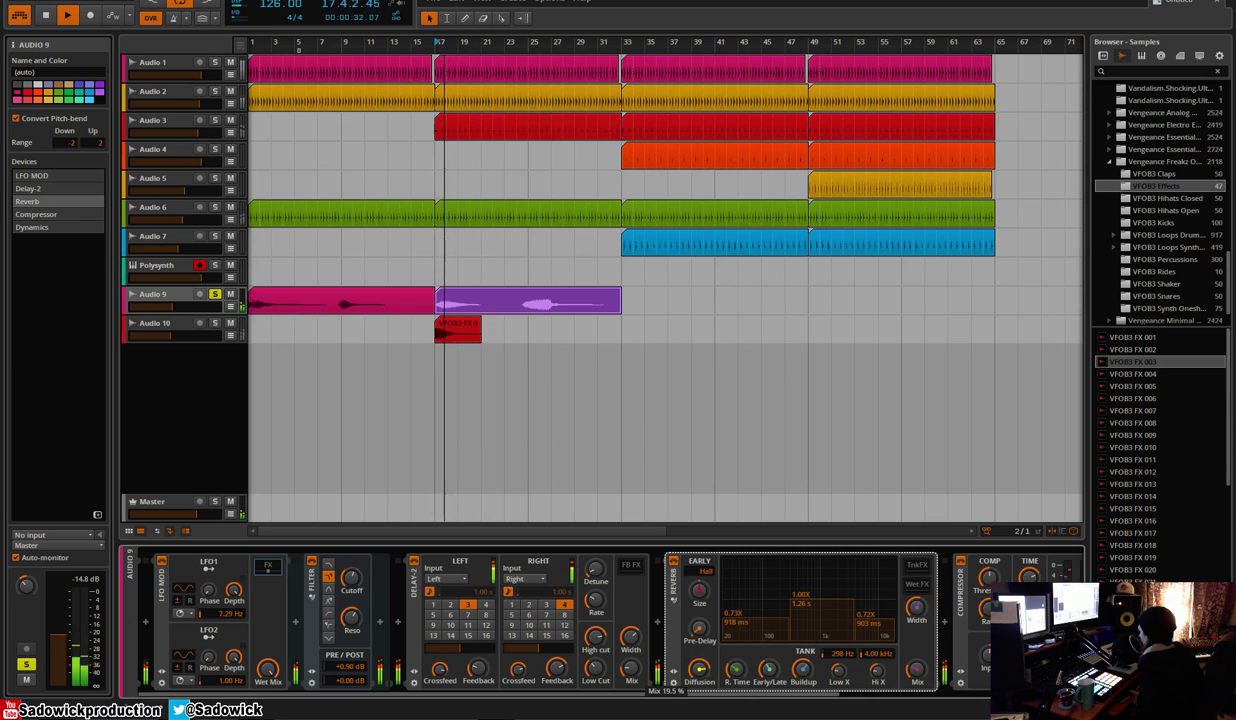
Set Delay-2's left time to 2 and right time to 3, and compare the sound with the delay bypassed
left_click(449, 605)
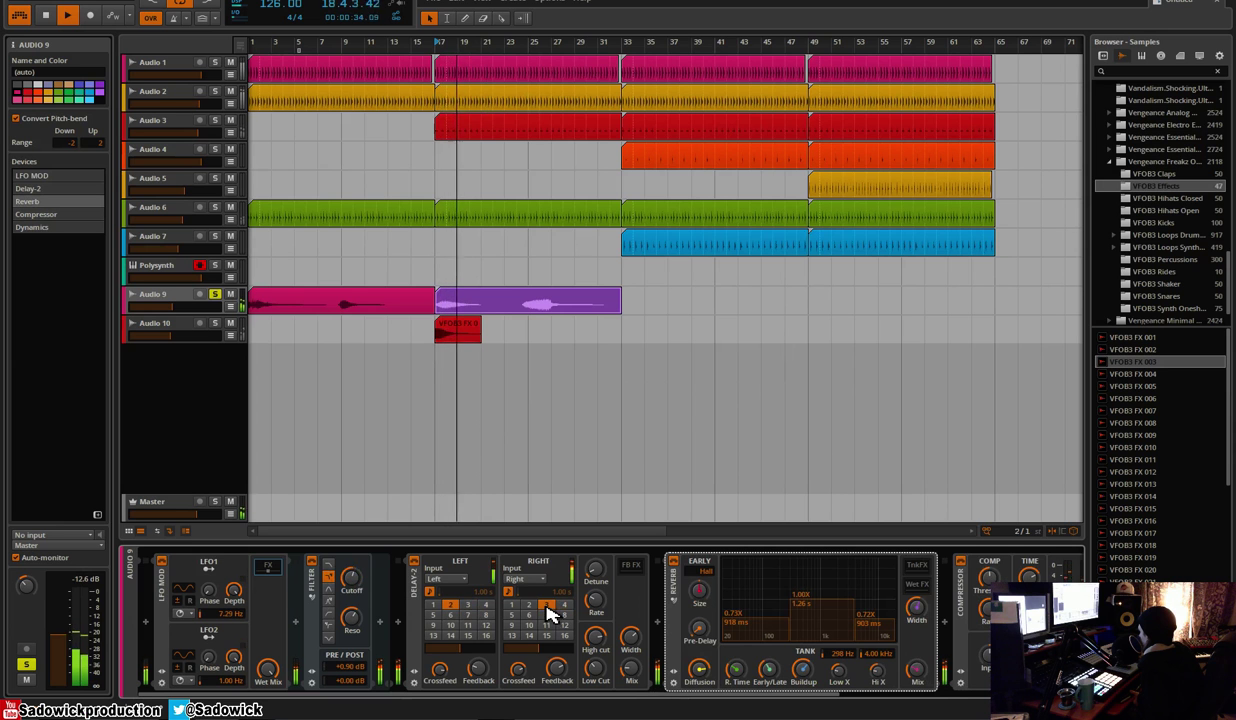
left_click(415, 563)
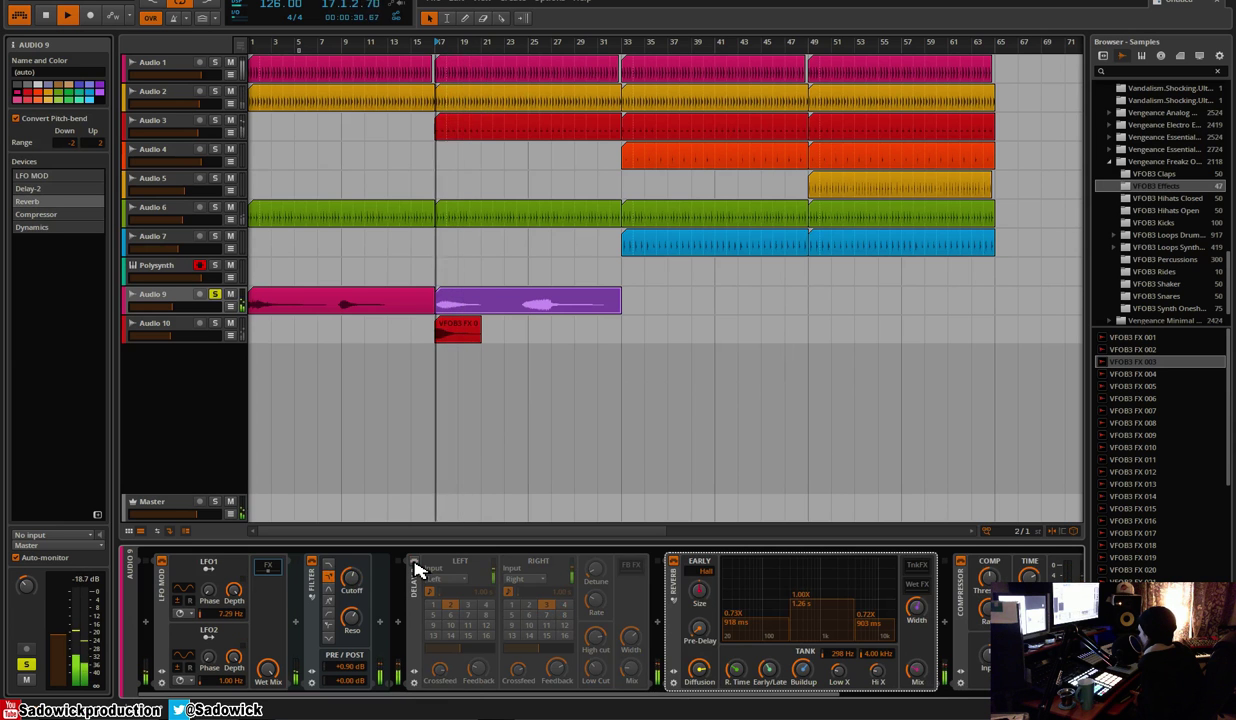
left_click(416, 565)
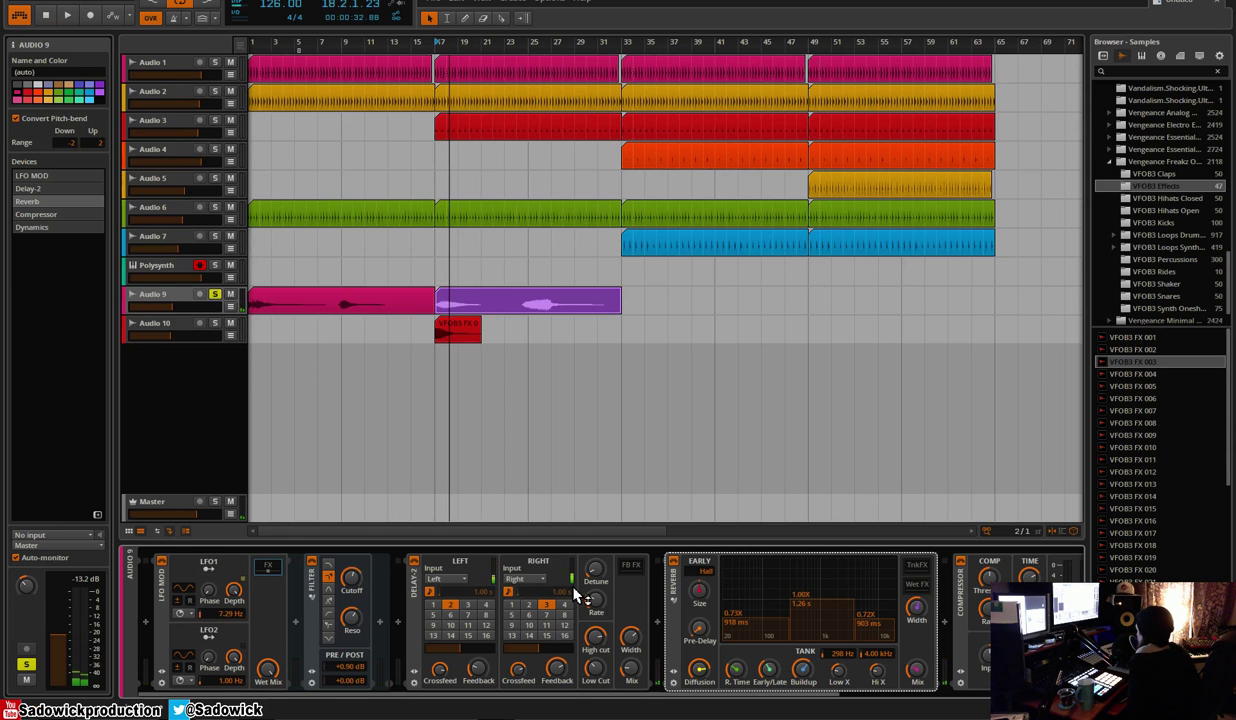
Raise Audio 9's volume to -9.62 dB and unsolo the track to hear it within the full mix
key("space")
left_click_drag(174, 307, 180, 307)
left_click(216, 295)
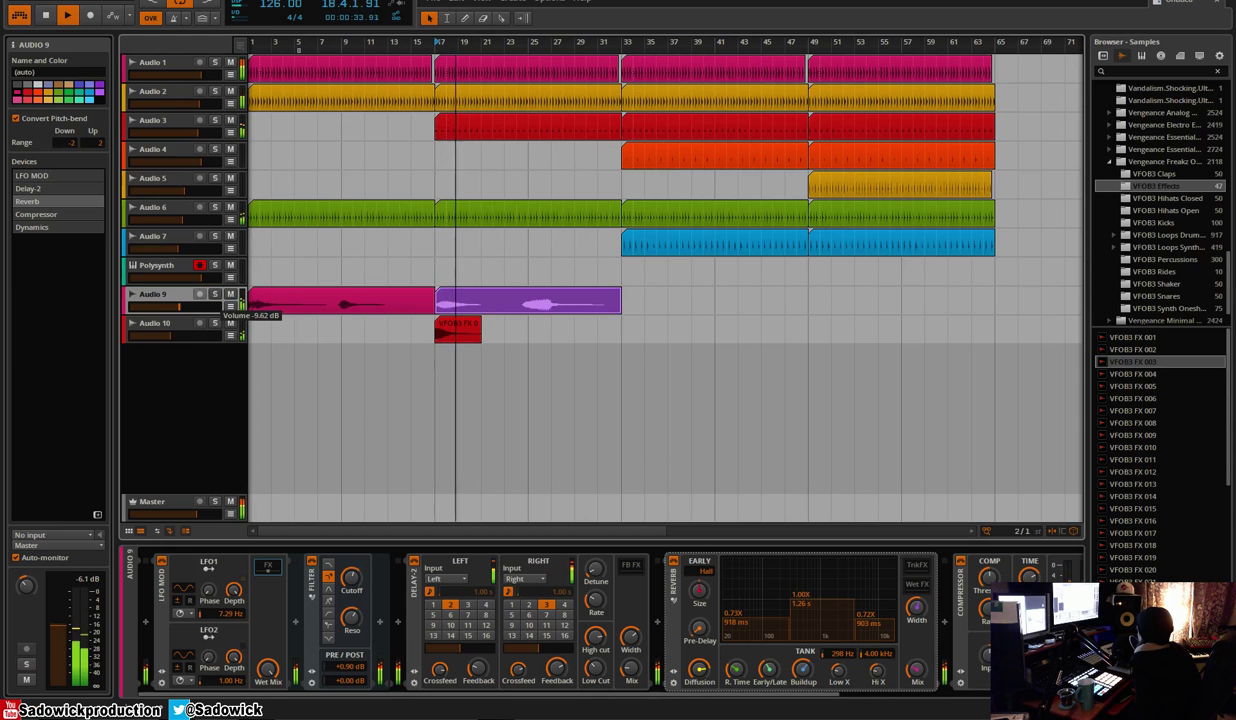
Switch LFO1's rate from Hz to a synced note value of 1/8, and play the result in the mix
left_click_drag(232, 590, 232, 588)
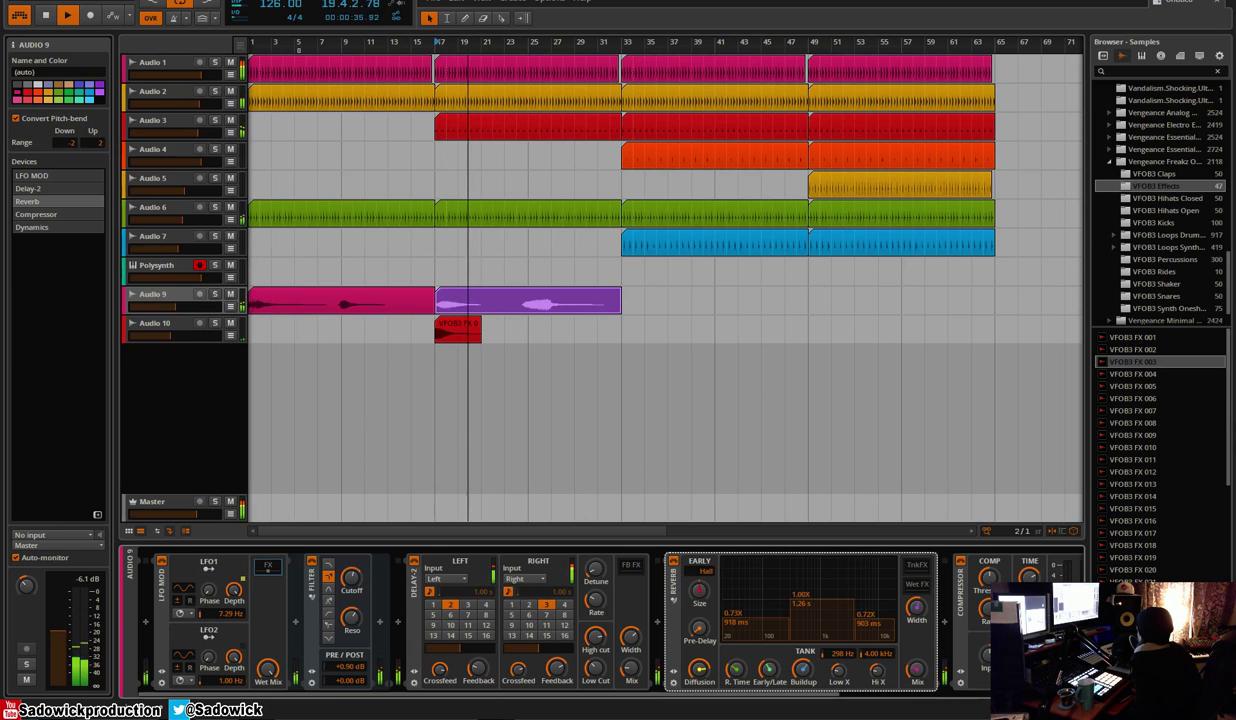
key("space")
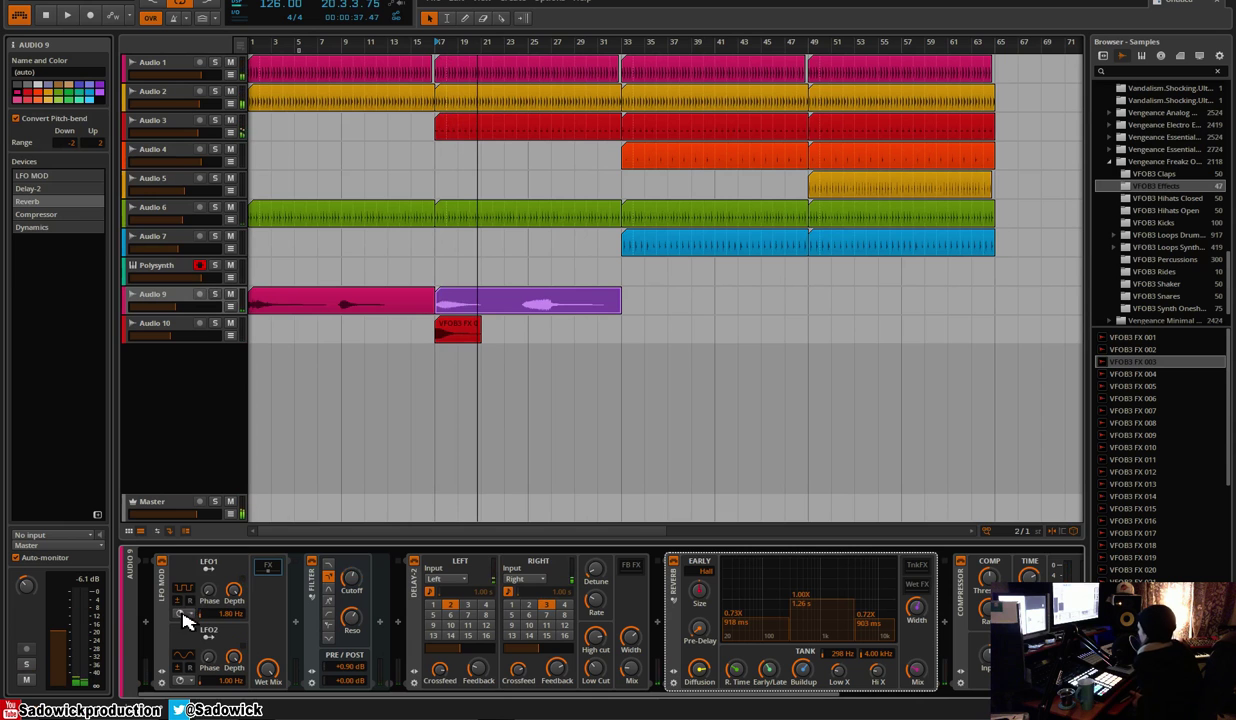
left_click(190, 613)
left_click(196, 627)
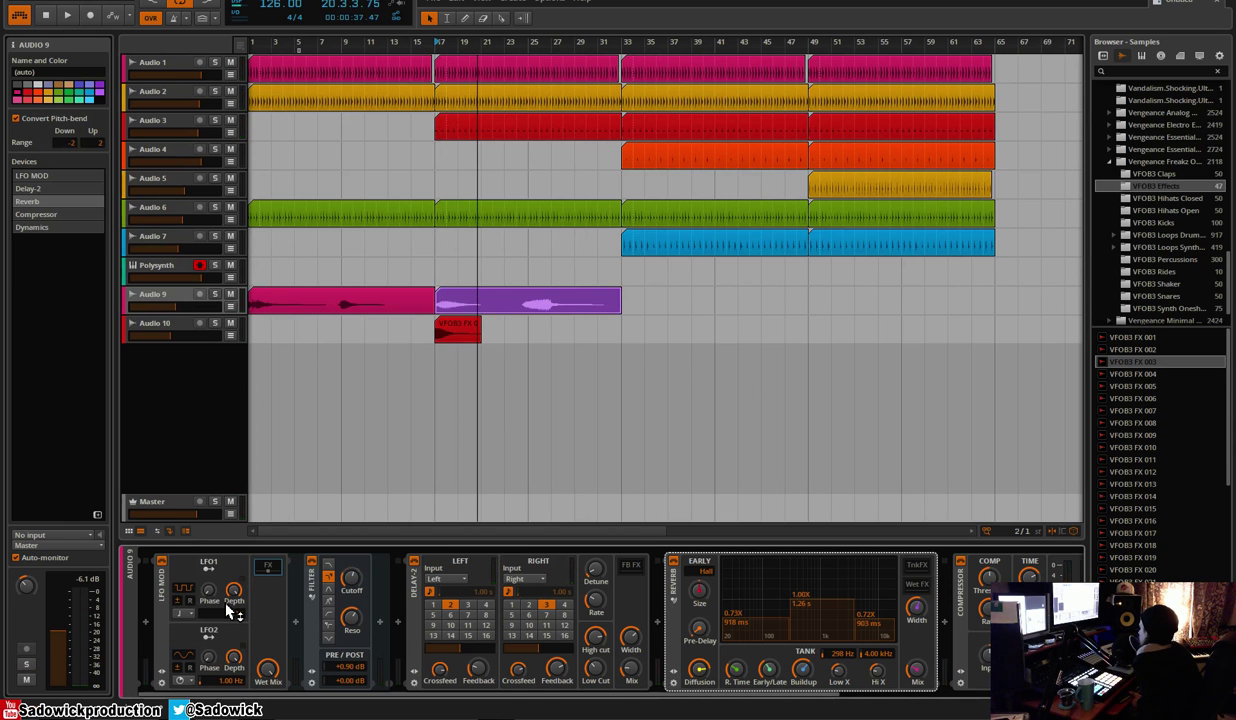
key("space")
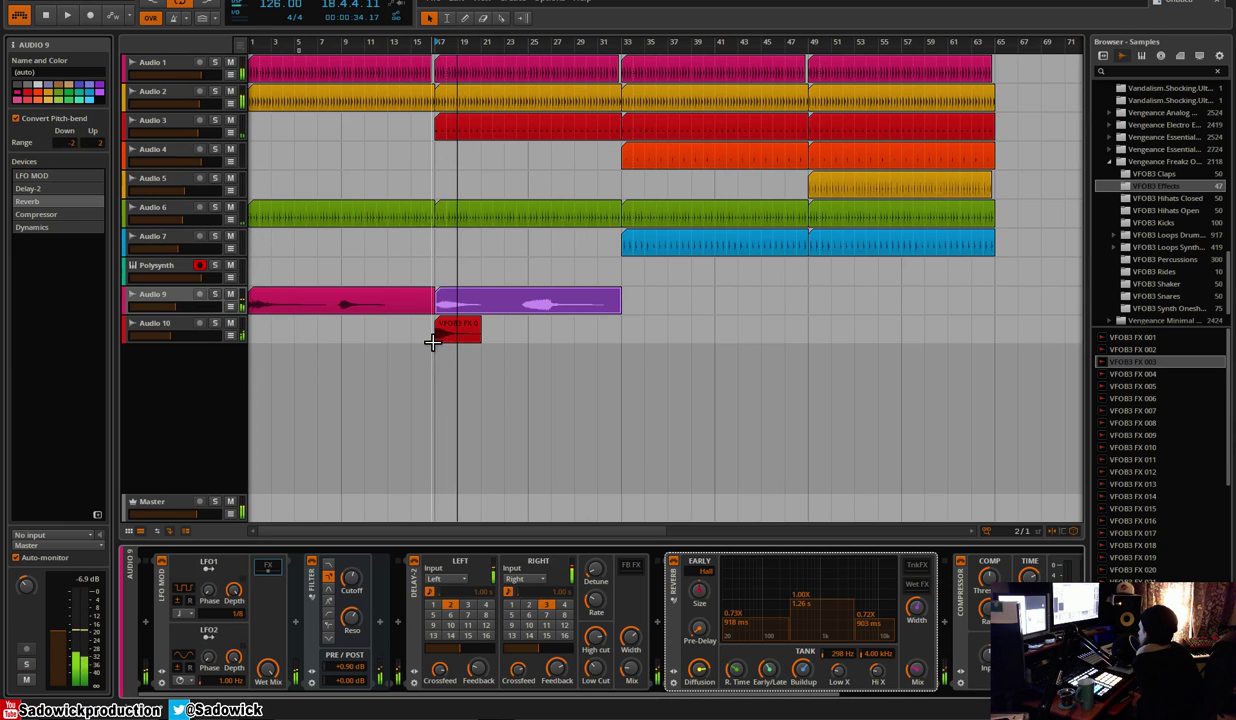
Solo Audio 9 and replay it from bar 17 to check the tempo-synced filter modulation
left_click(215, 295)
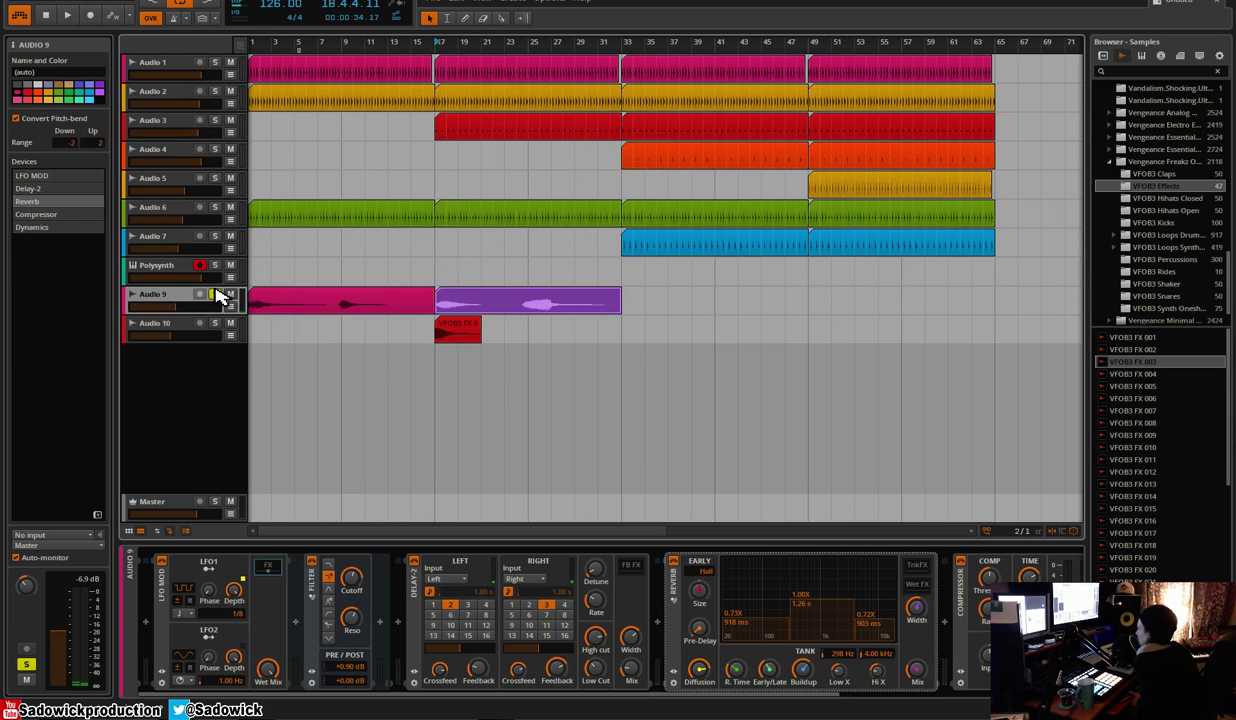
key("space")
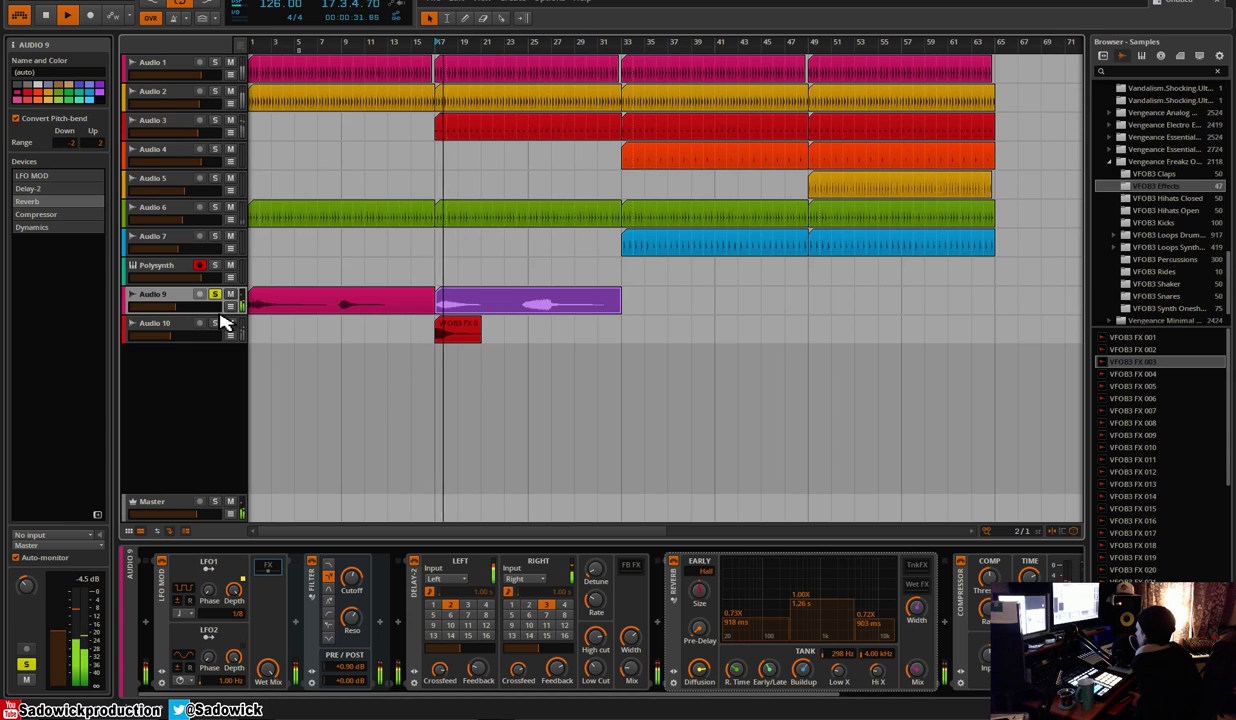
left_click(356, 619)
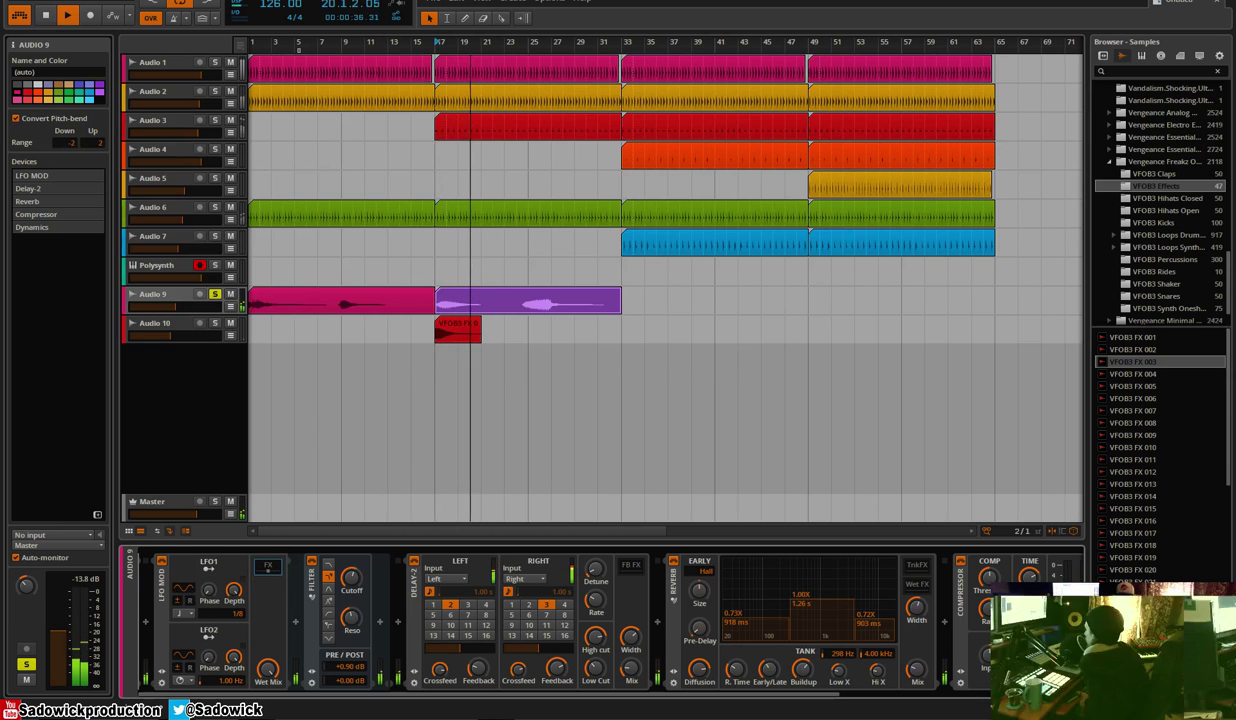
key("space")
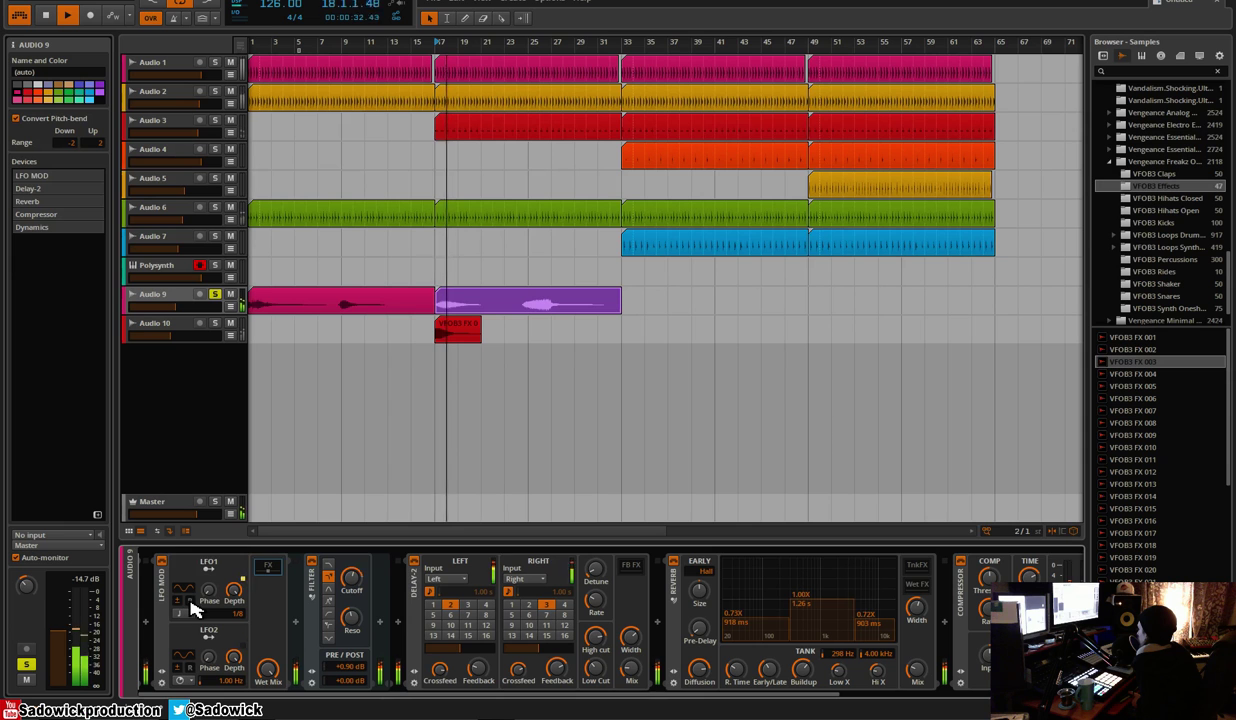
left_click(186, 610)
left_click(188, 613)
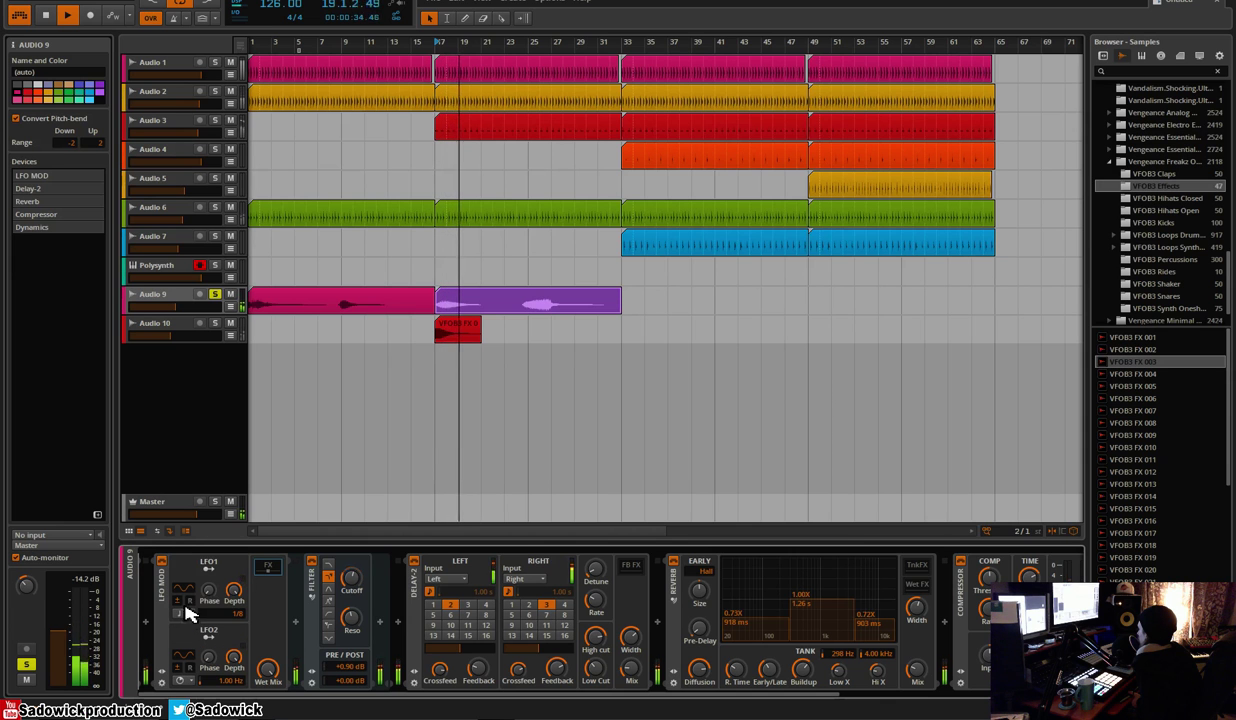
key("space")
Replace the Filter inside the LFO MOD's FX chain with a Ladder filter
right_click(324, 588)
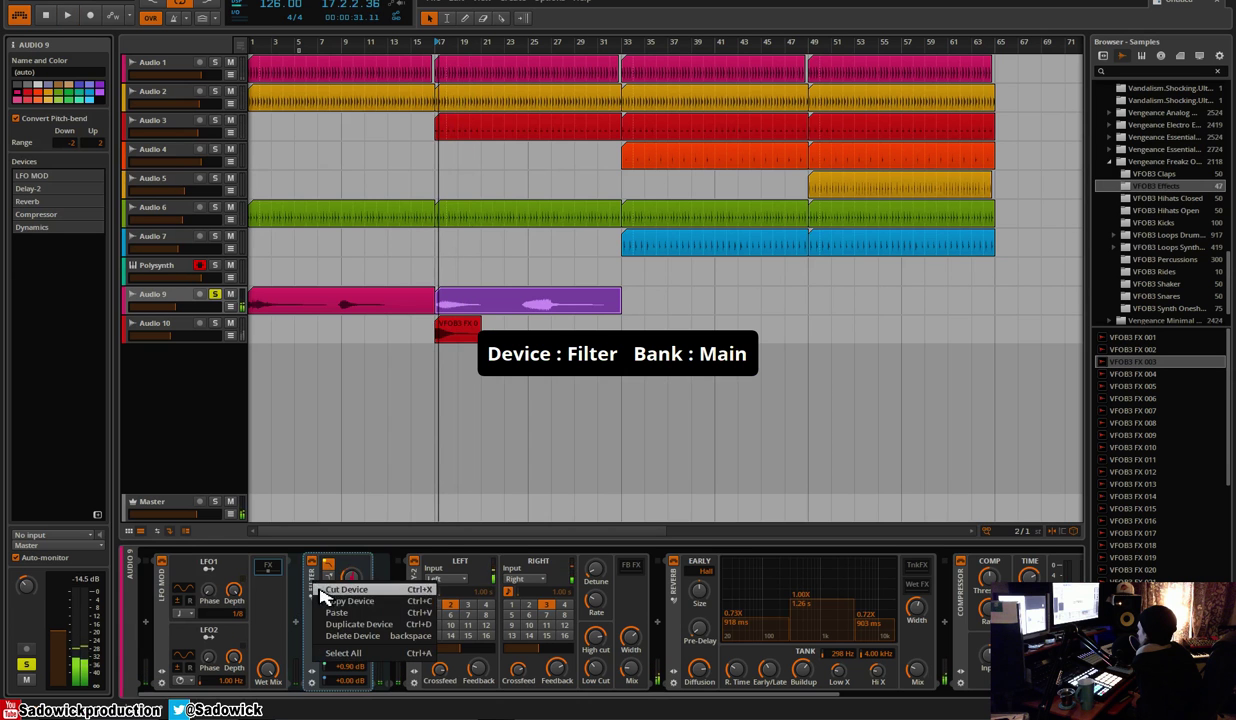
left_click(345, 589)
left_click(295, 626)
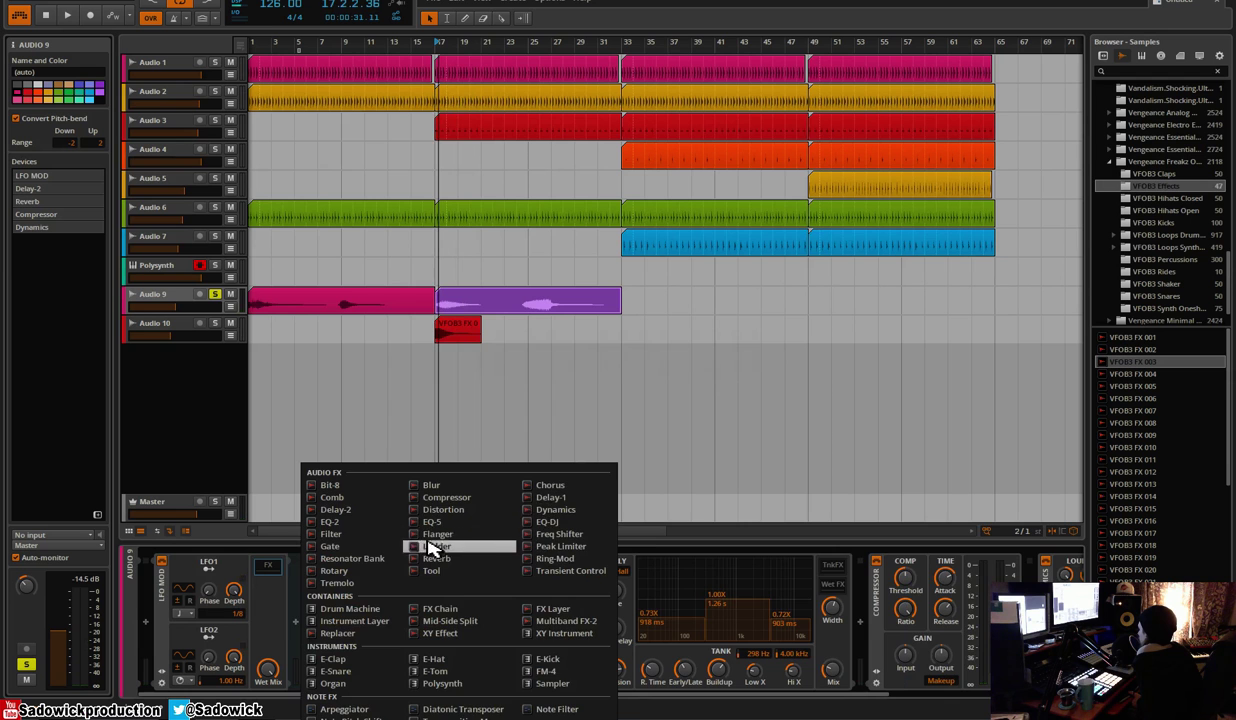
left_click(381, 534)
right_click(320, 594)
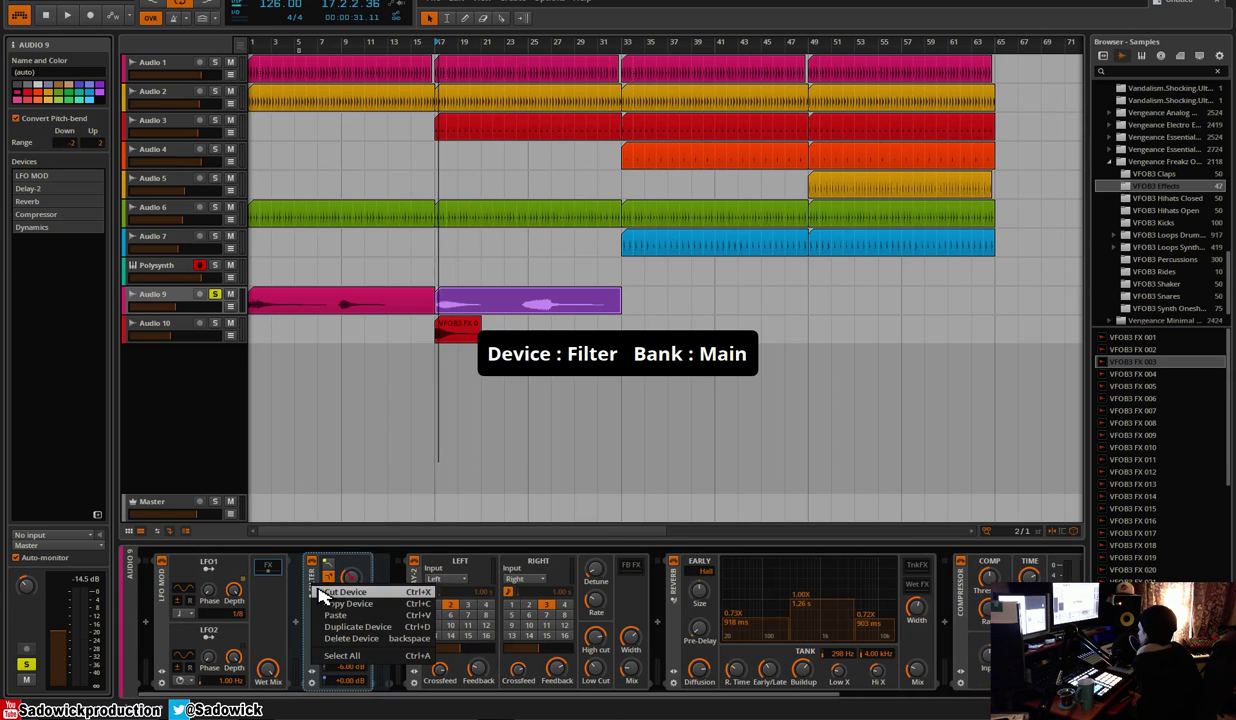
left_click(322, 592)
left_click(297, 621)
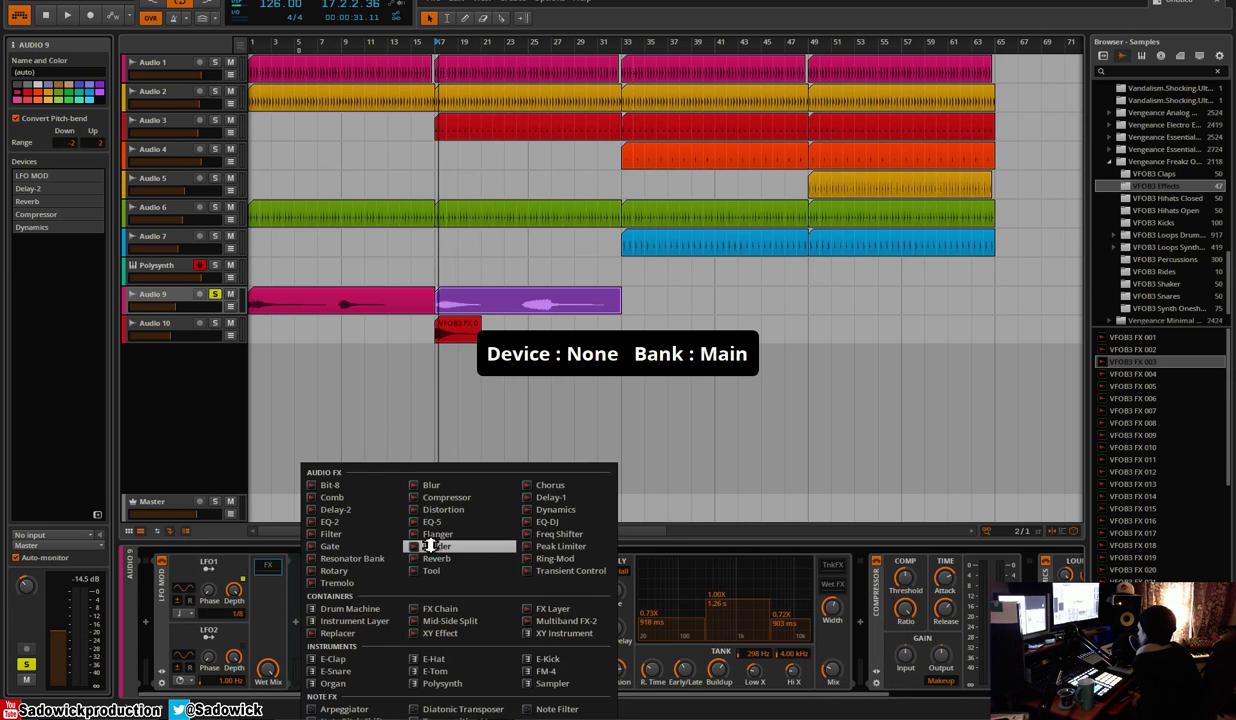
left_click(431, 545)
Set the Ladder's Frequency to 1.24 kHz and its ADSR amount to -36.38, and adjust the Follow amount during playback
key("space")
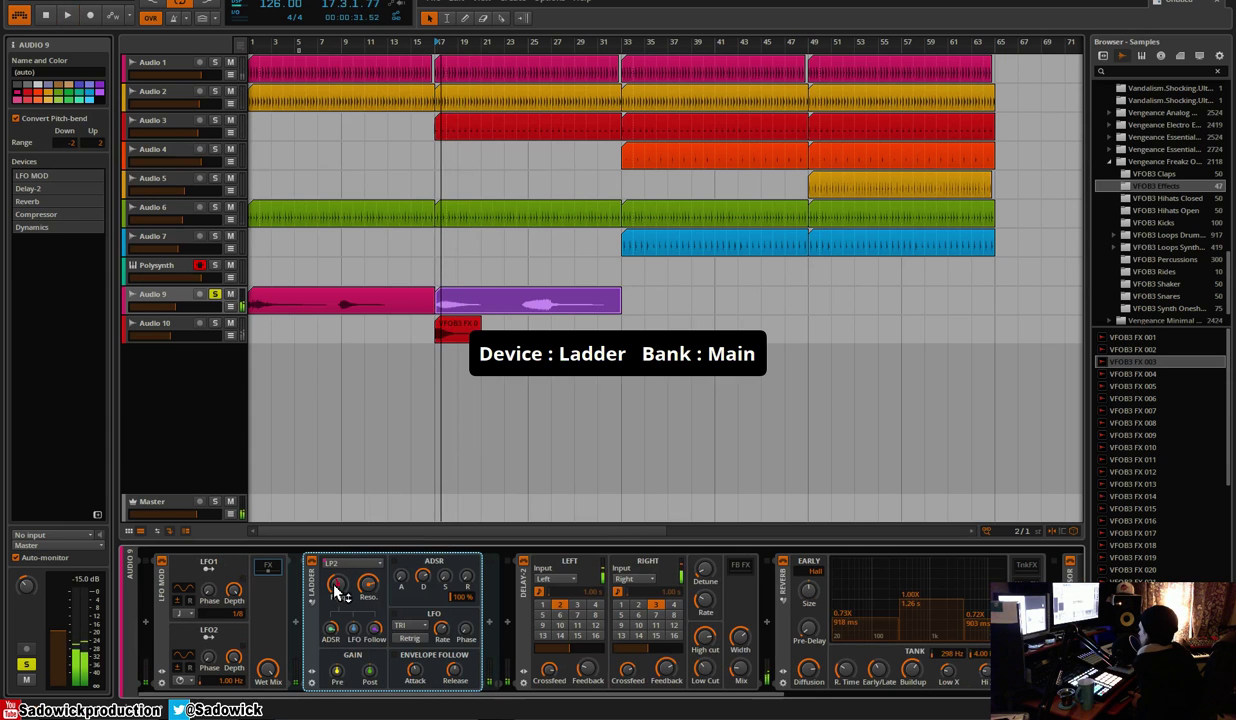
mouse_move(337, 588)
left_mouse_down()
mouse_move(341, 630)
mouse_move(341, 606)
left_mouse_up()
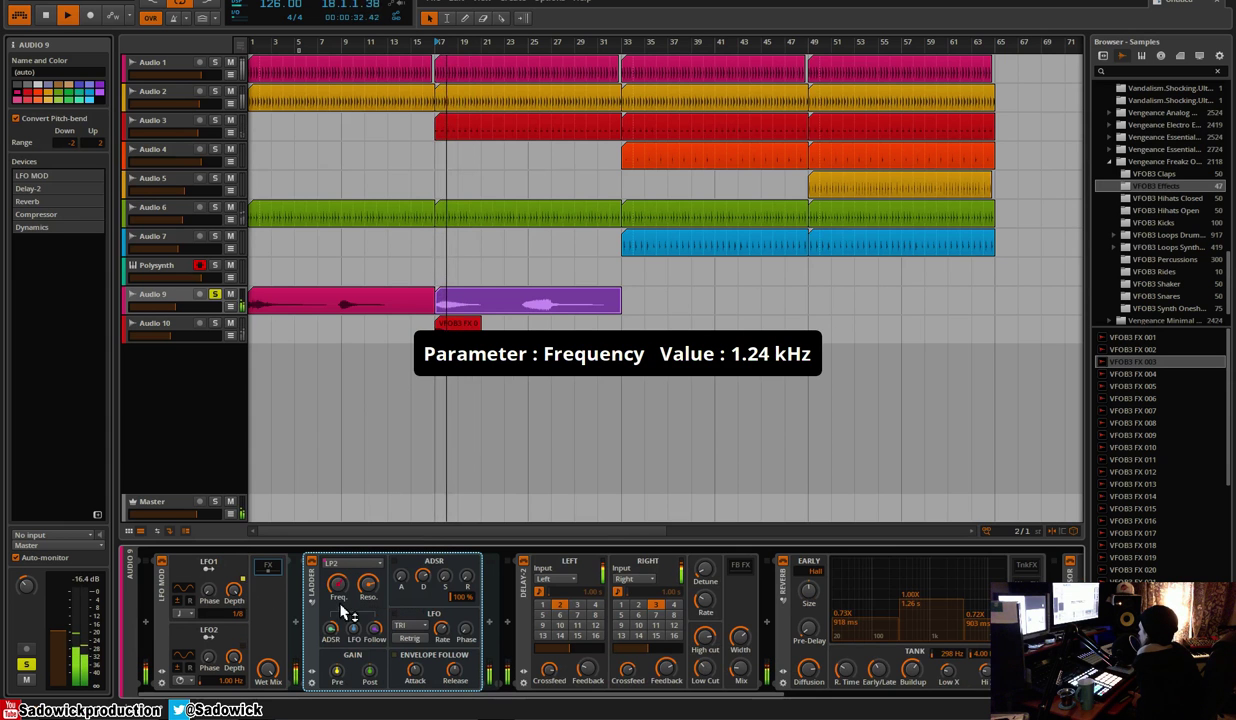
left_click(376, 628)
double_click(328, 631)
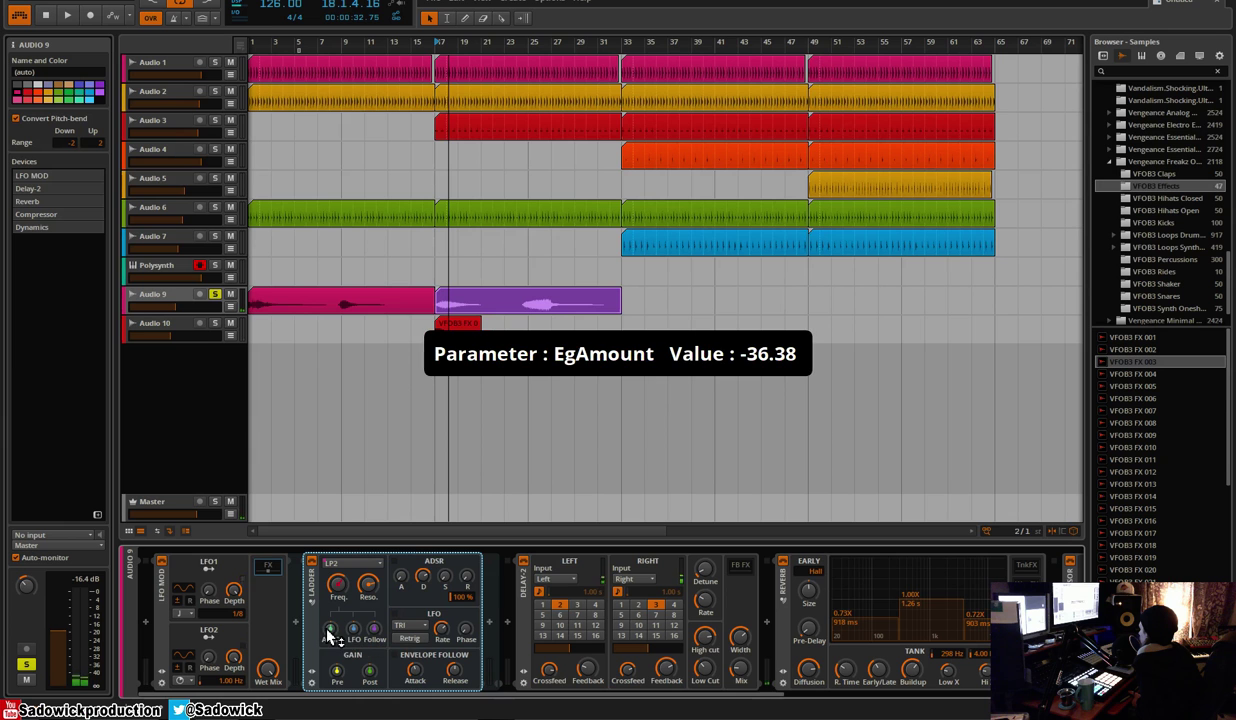
Set the Ladder's filter type to LP4 while replaying soloed Audio 9 from bar 17
left_click(208, 565)
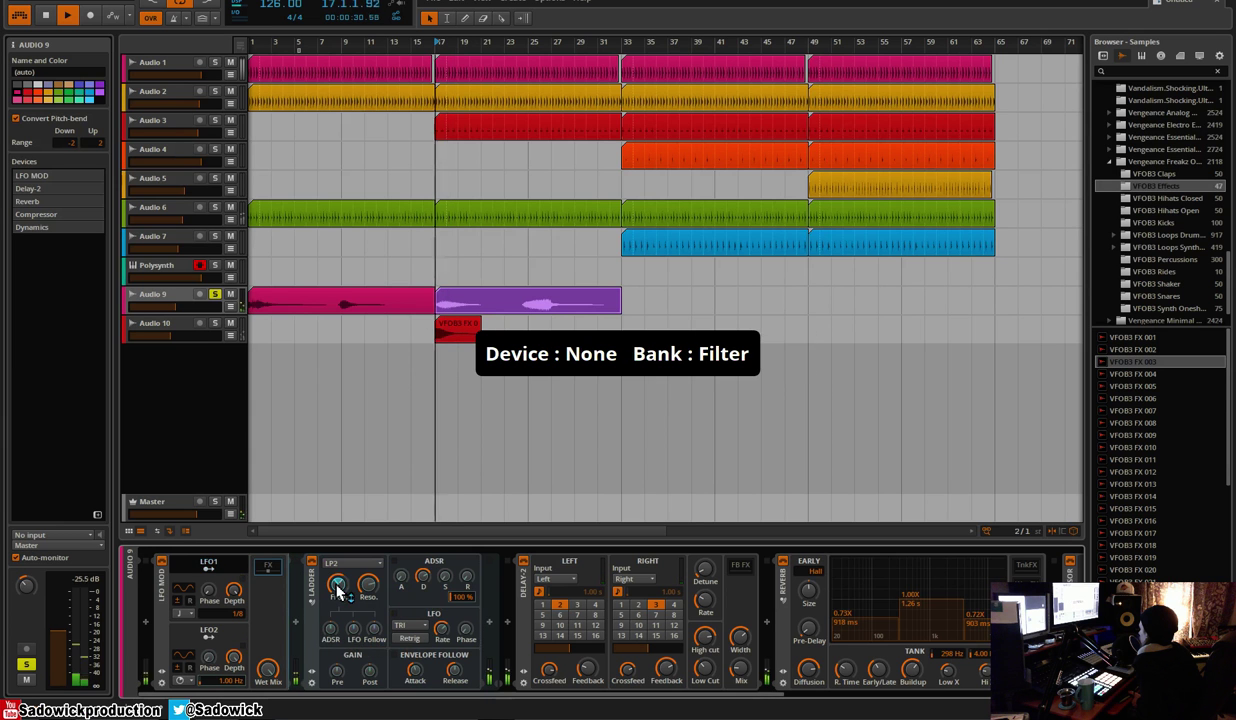
left_click(352, 564)
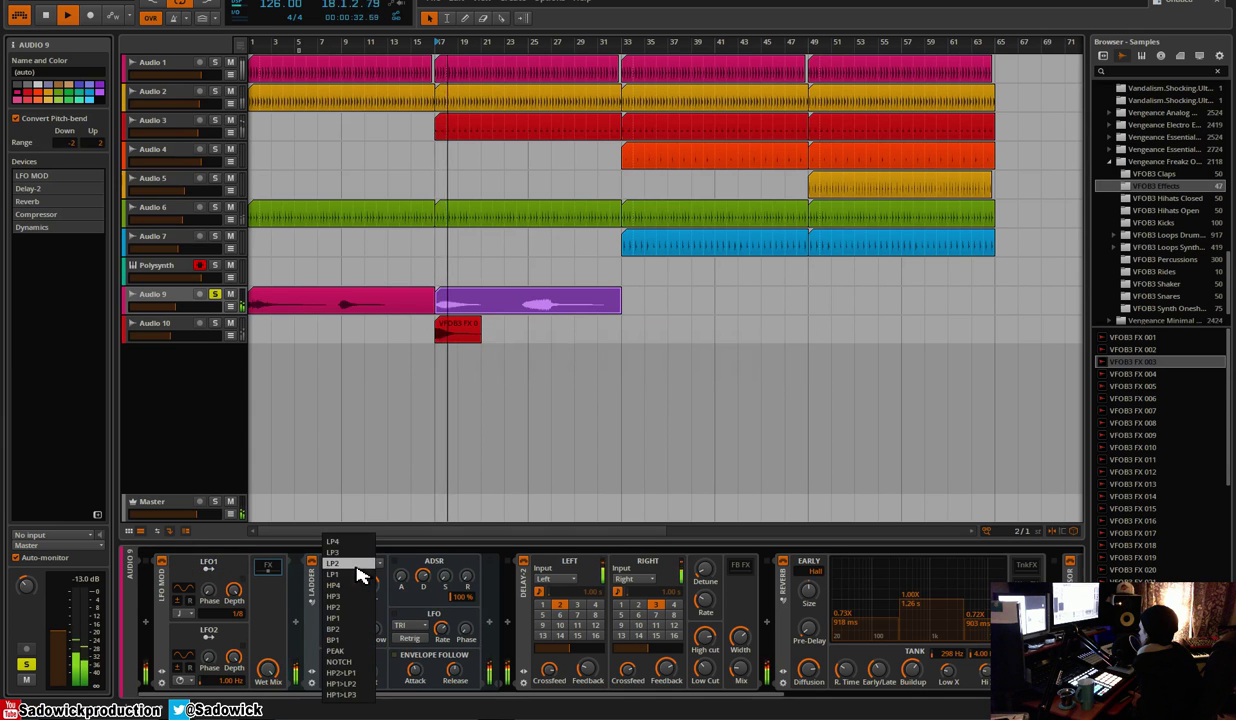
left_click(346, 543)
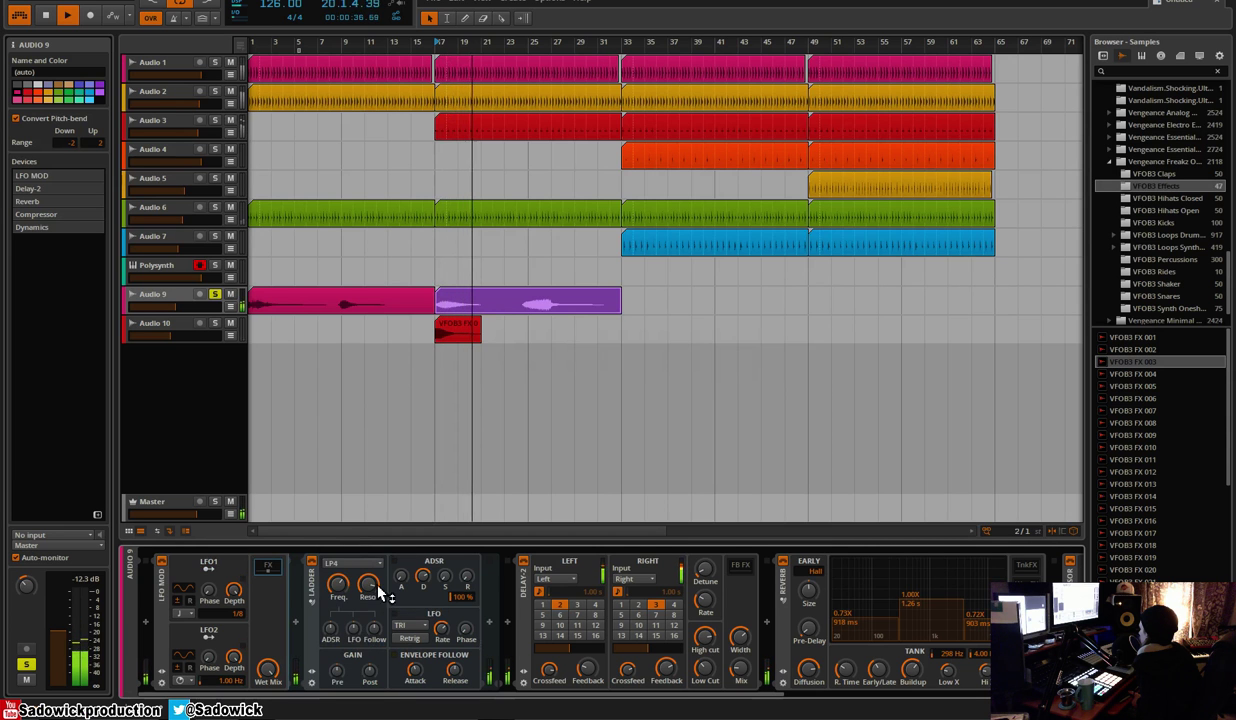
Unsolo Audio 9 and collapse its Delay-2 and Reverb devices
left_click(216, 295)
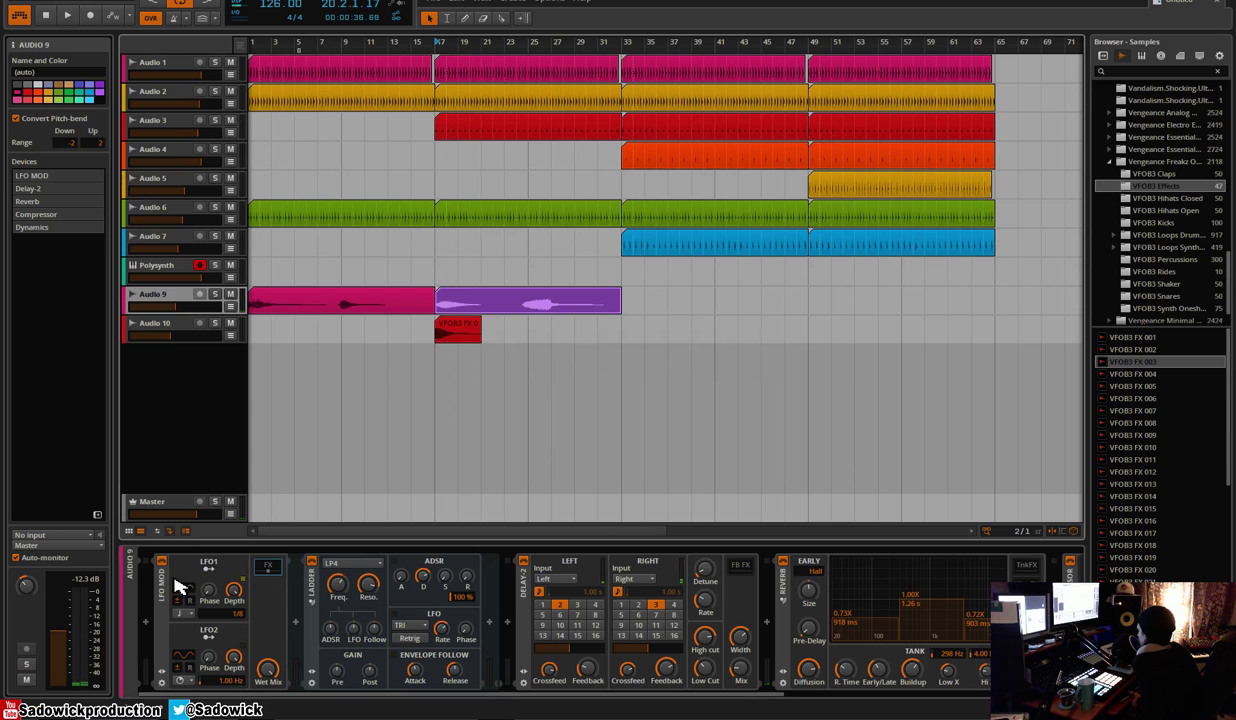
double_click(520, 596)
double_click(555, 590)
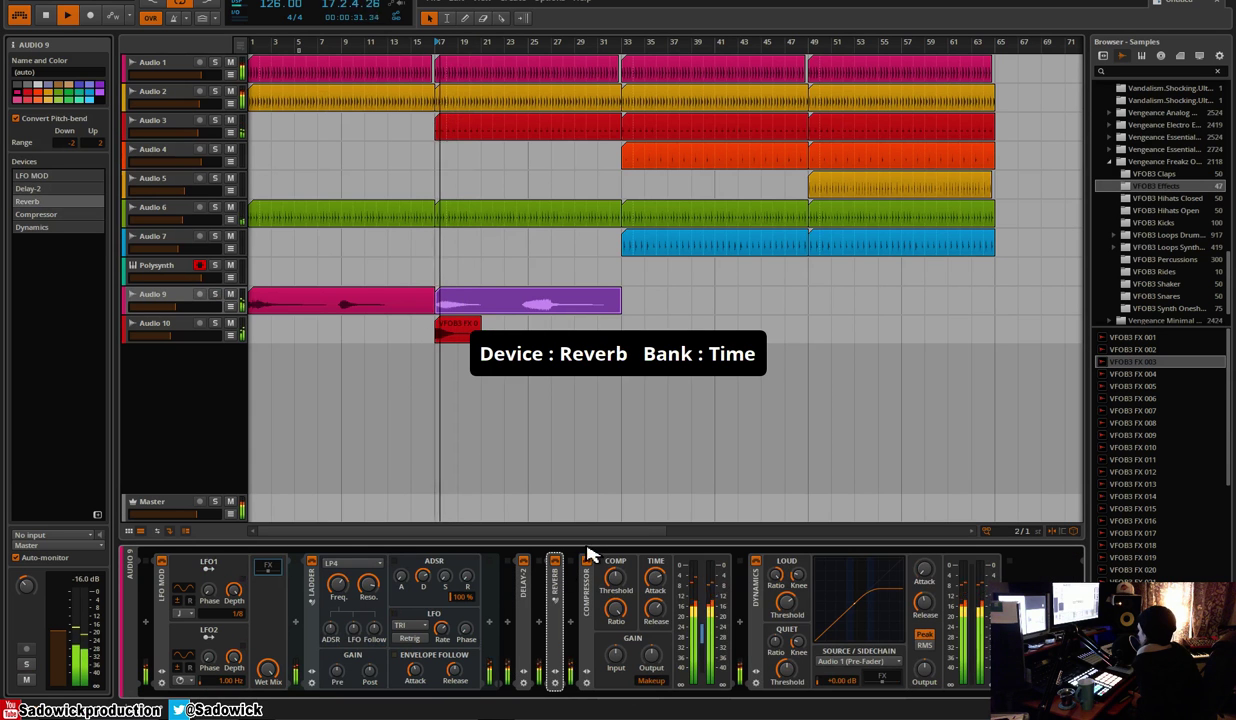
Switch LFO1's rate from synced beats back to seconds and set it to 2.62 Hz
left_click(186, 613)
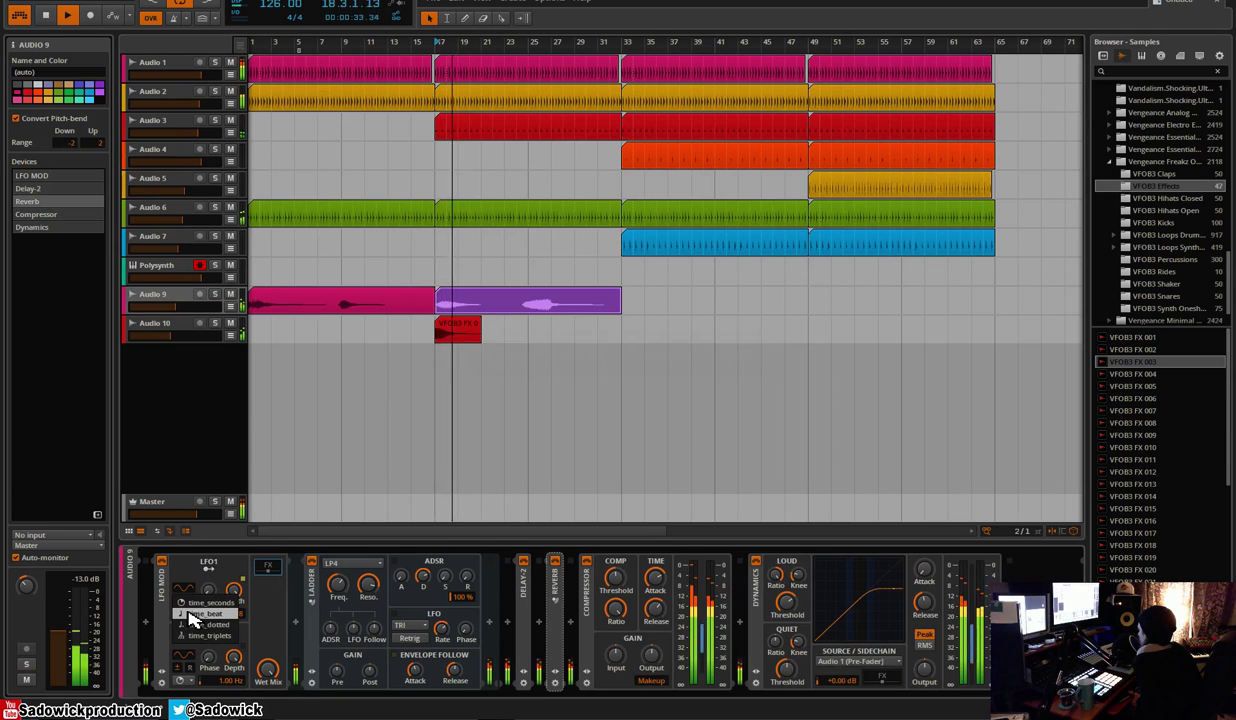
left_click(200, 604)
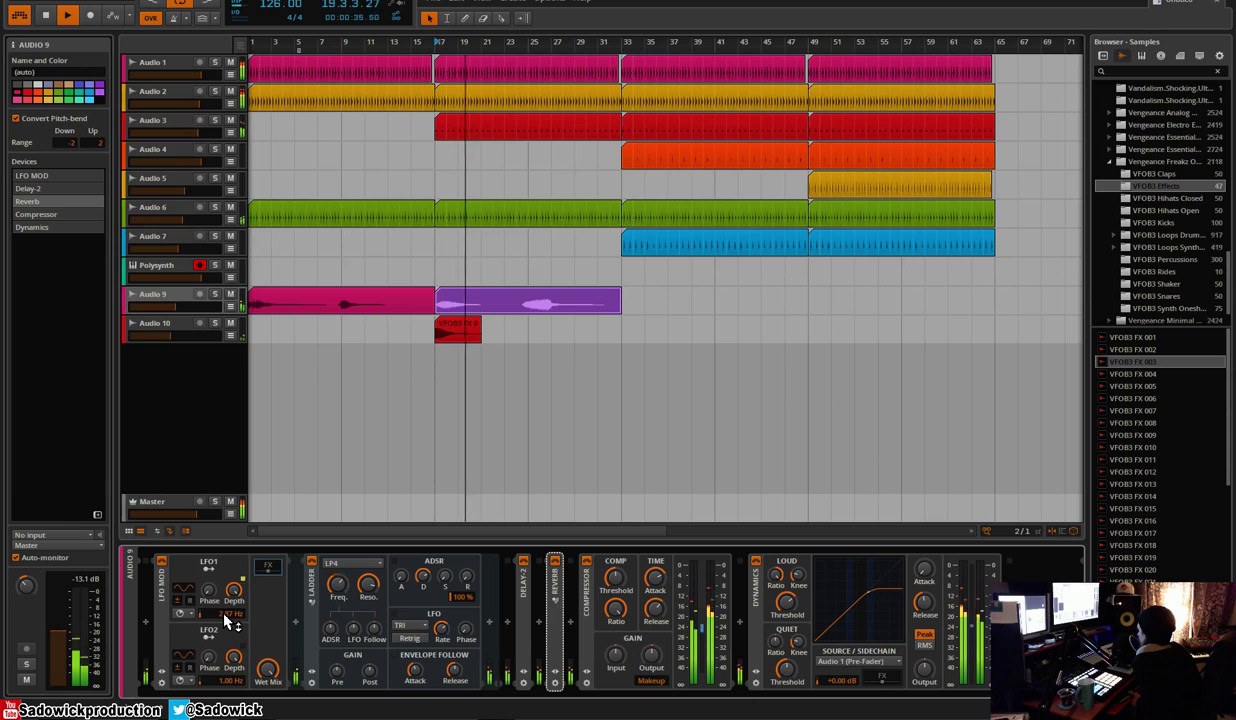
left_click(354, 581)
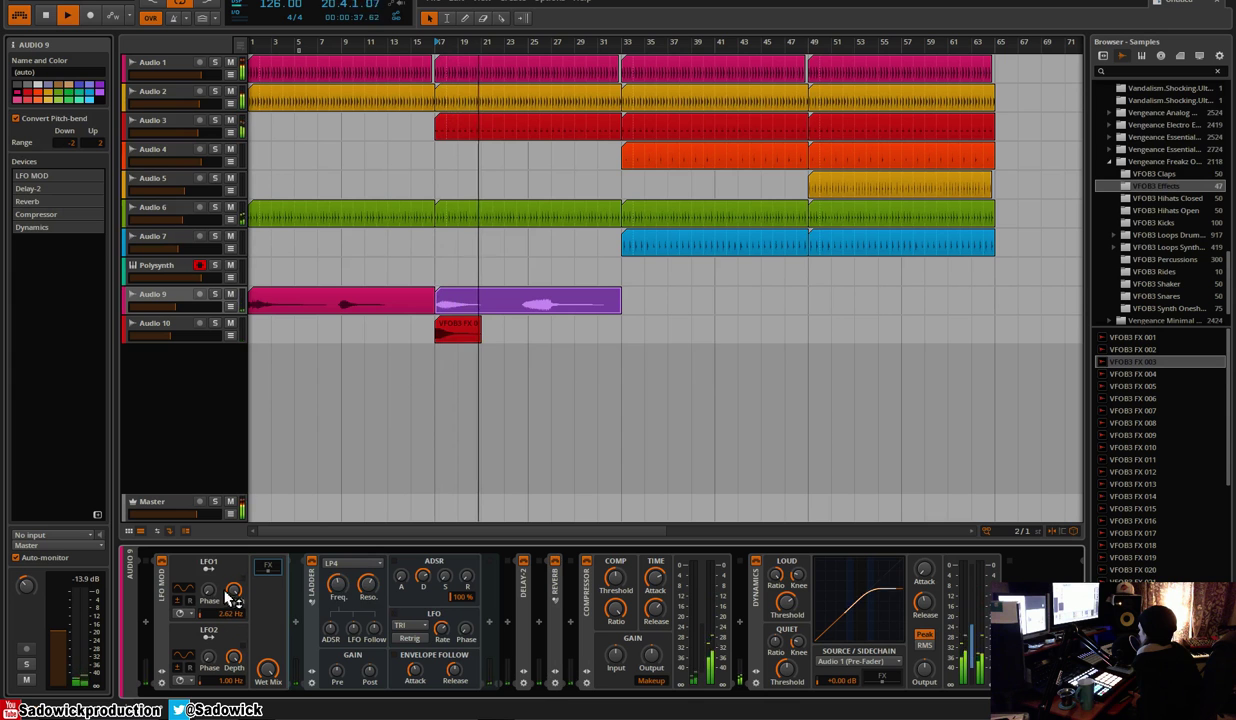
Collapse the LFO MOD, play the track from the start, and cut the LFO MOD from Audio 9's device chain
double_click(164, 584)
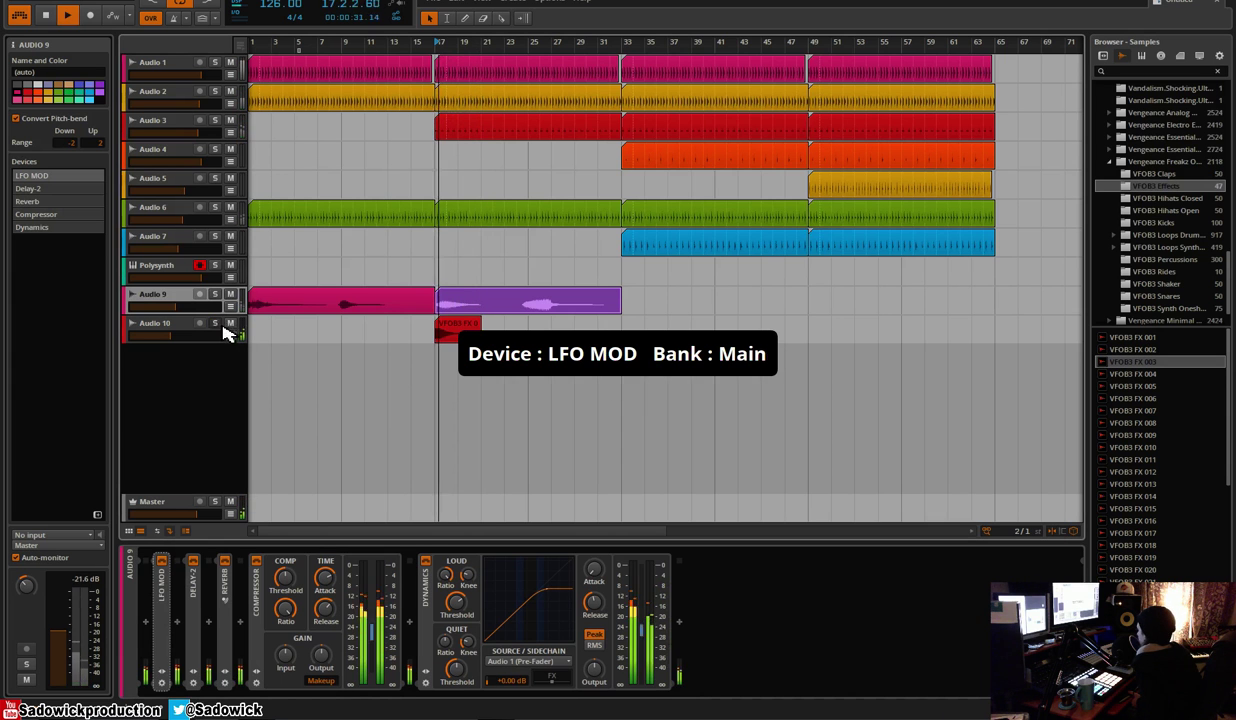
left_click(343, 208)
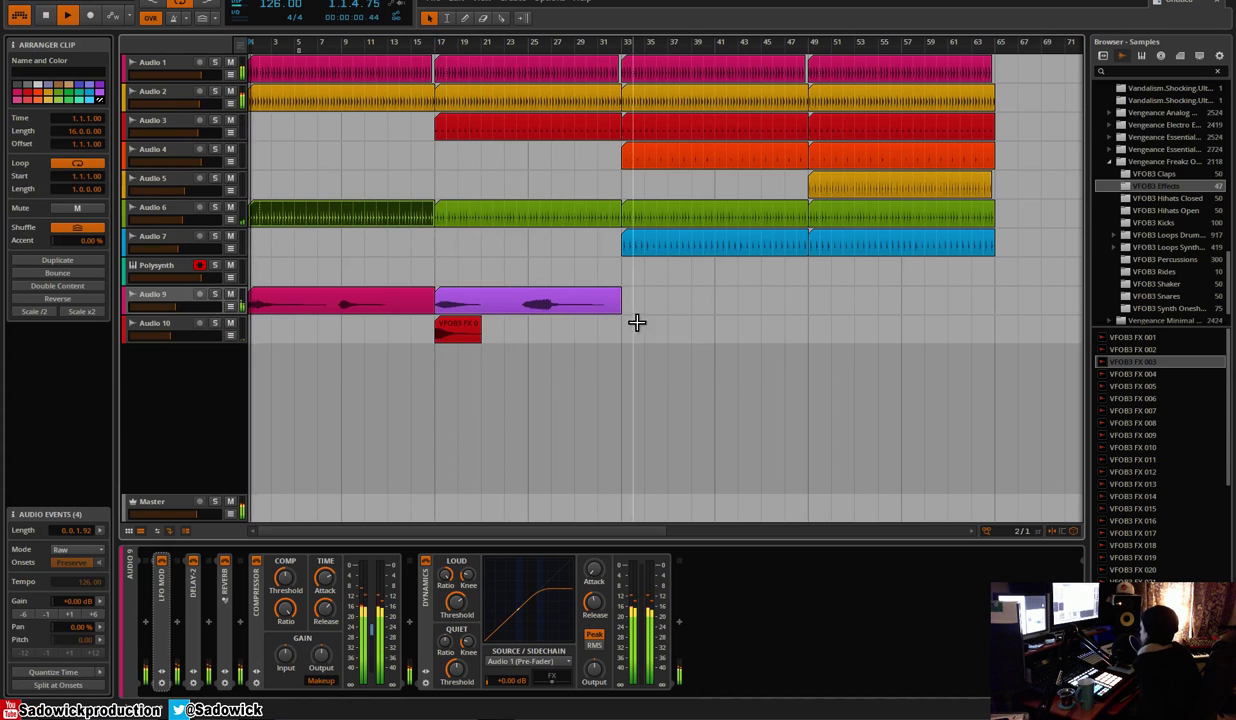
left_click(176, 305)
key("space")
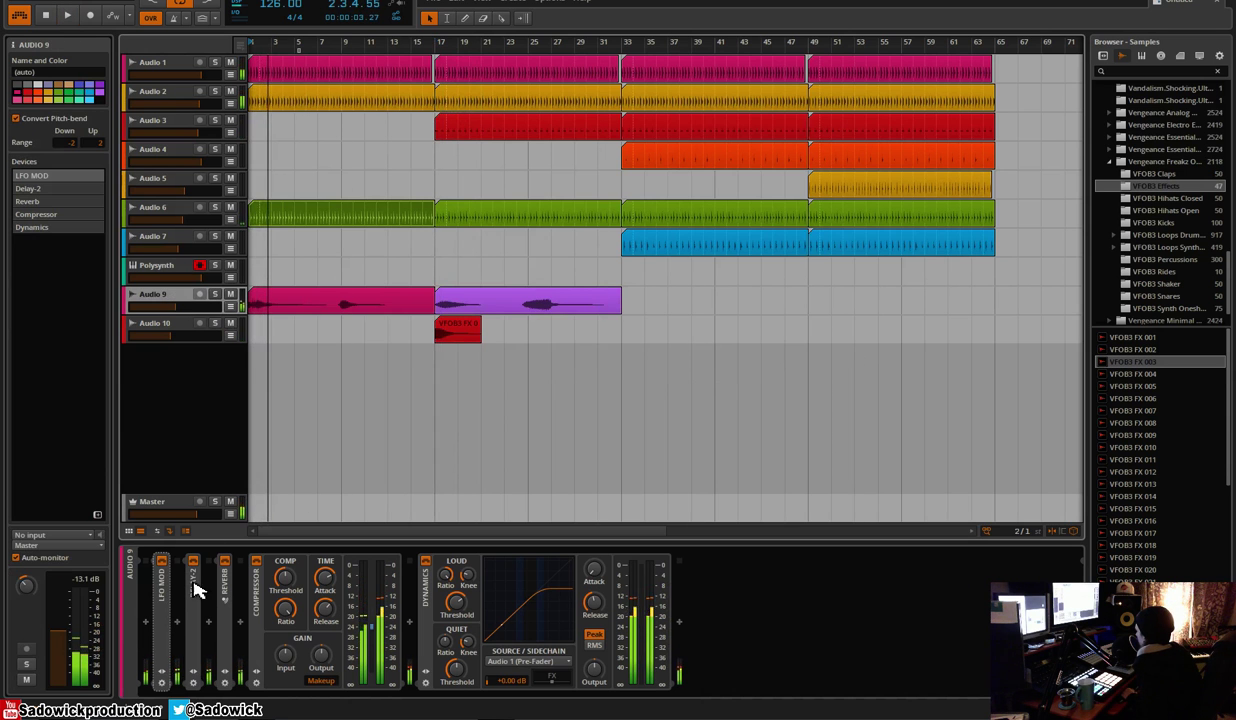
key("space")
right_click(163, 570)
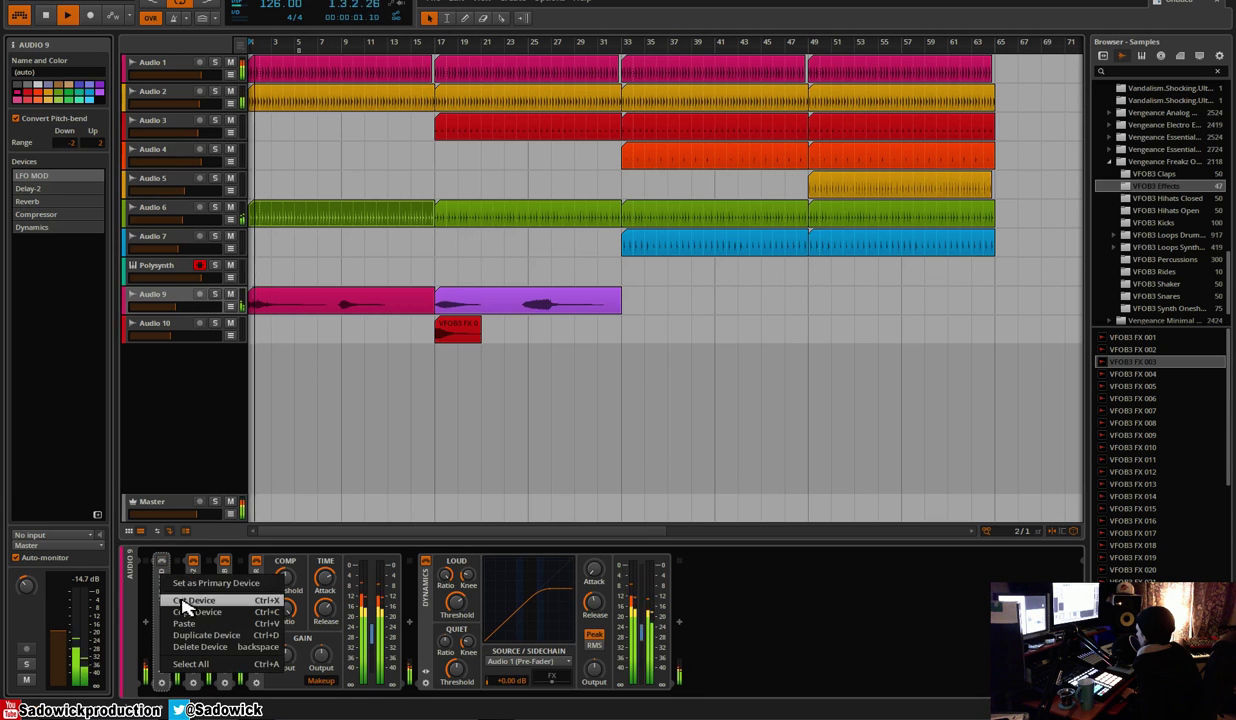
left_click(185, 607)
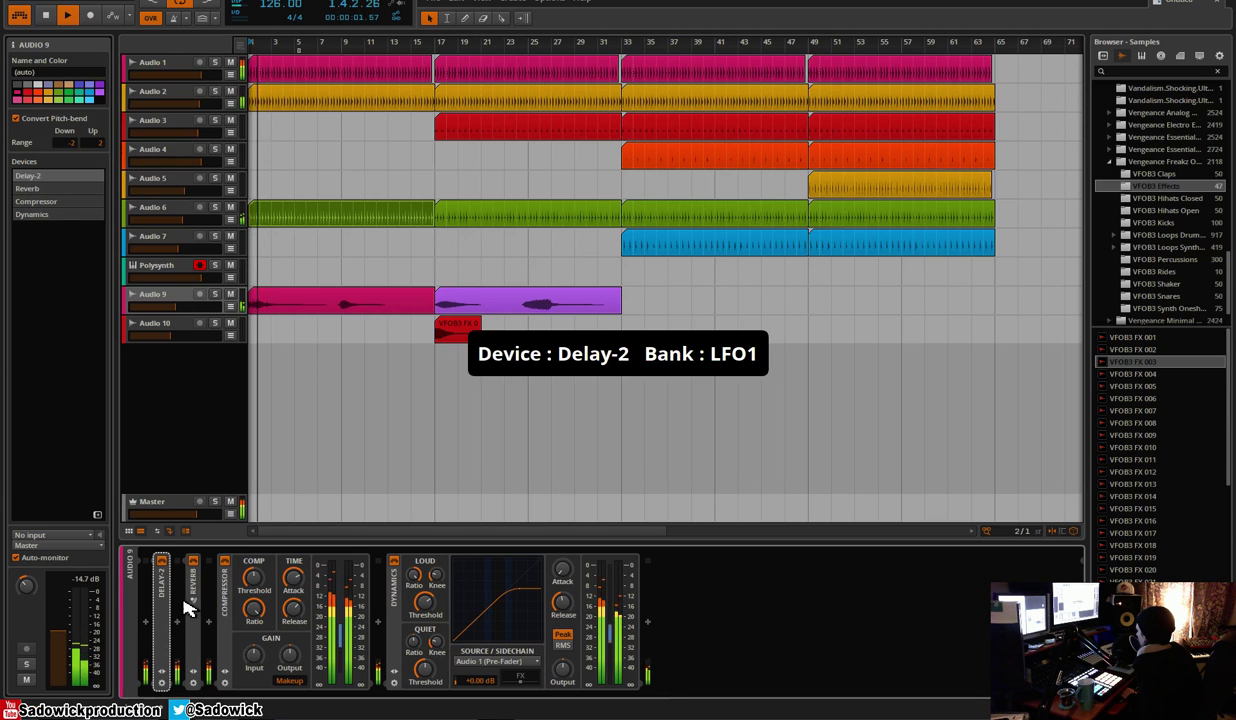
Insert an EQ-2 between Audio 9's Compressor and Dynamics and set its high band to +11.2 dB at 1.73 kHz
left_click(377, 621)
double_click(455, 612)
left_click_drag(478, 600, 458, 579)
Adjust Audio 9's panning in the mixer during playback and return to the arrangement
key("space")
key("Tab")
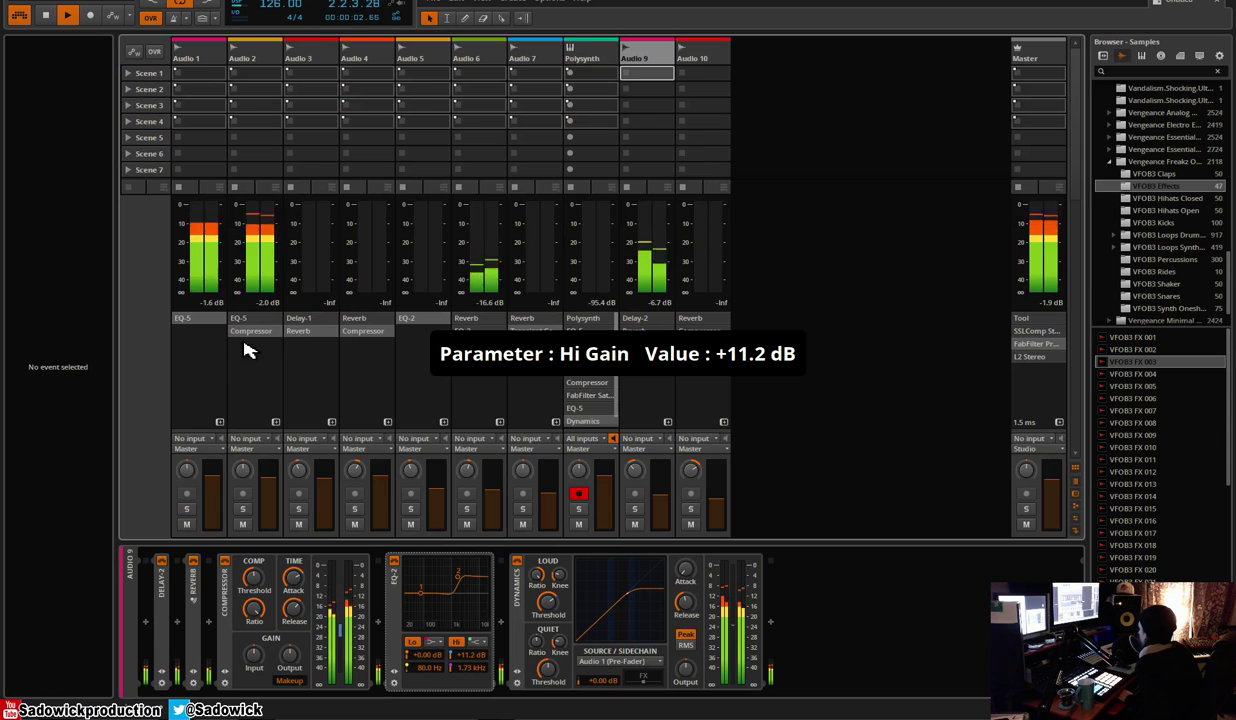
key("space")
left_click_drag(635, 470, 635, 460)
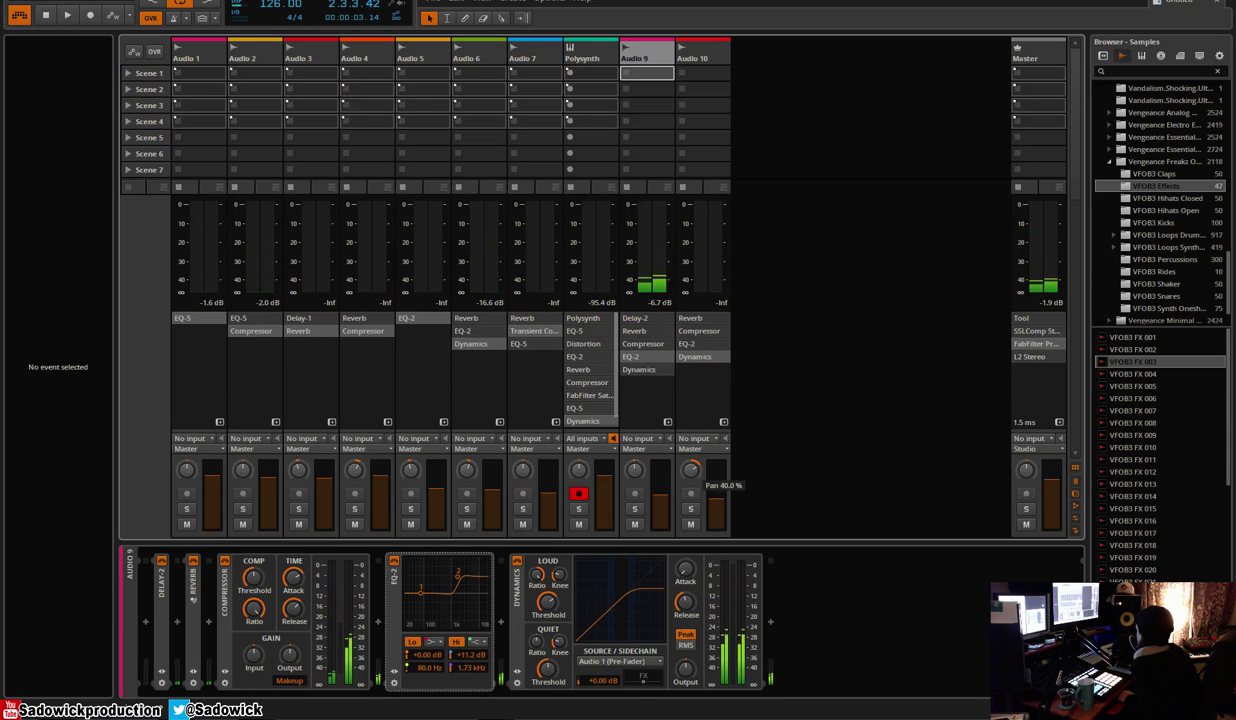
key("alt+1")
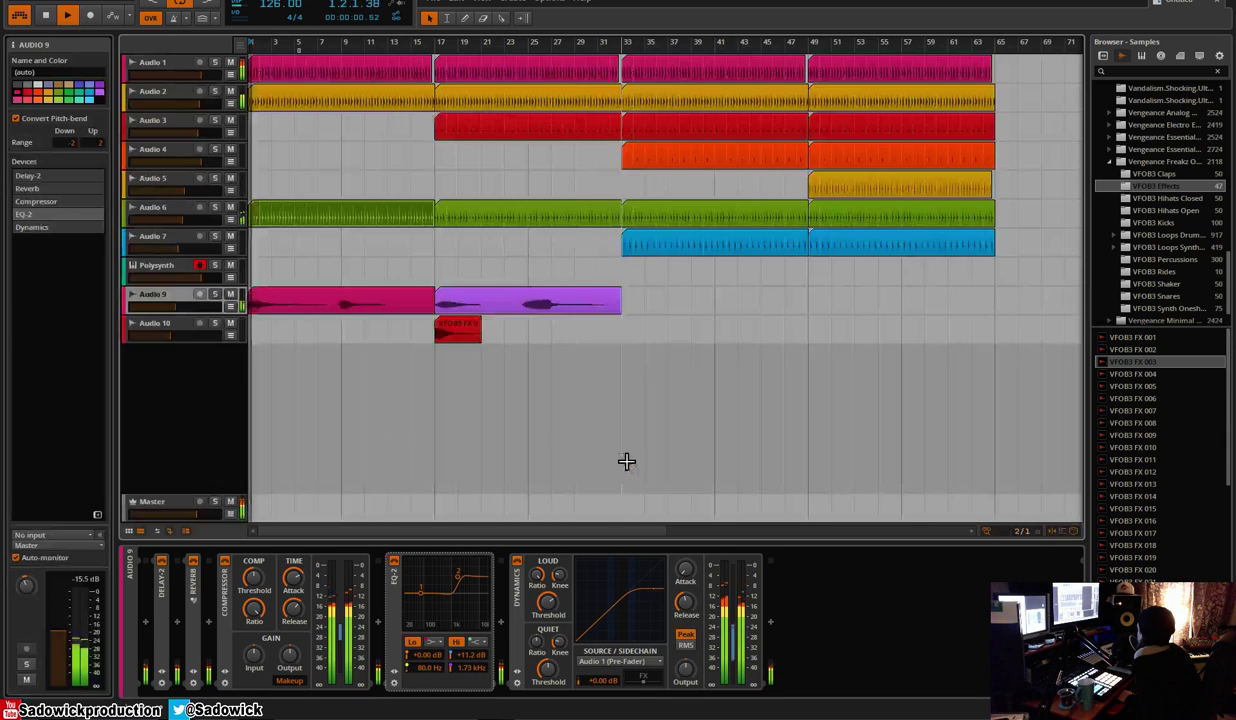
Duplicate both Audio 9 clips so the copies start at bar 33
left_click(621, 303)
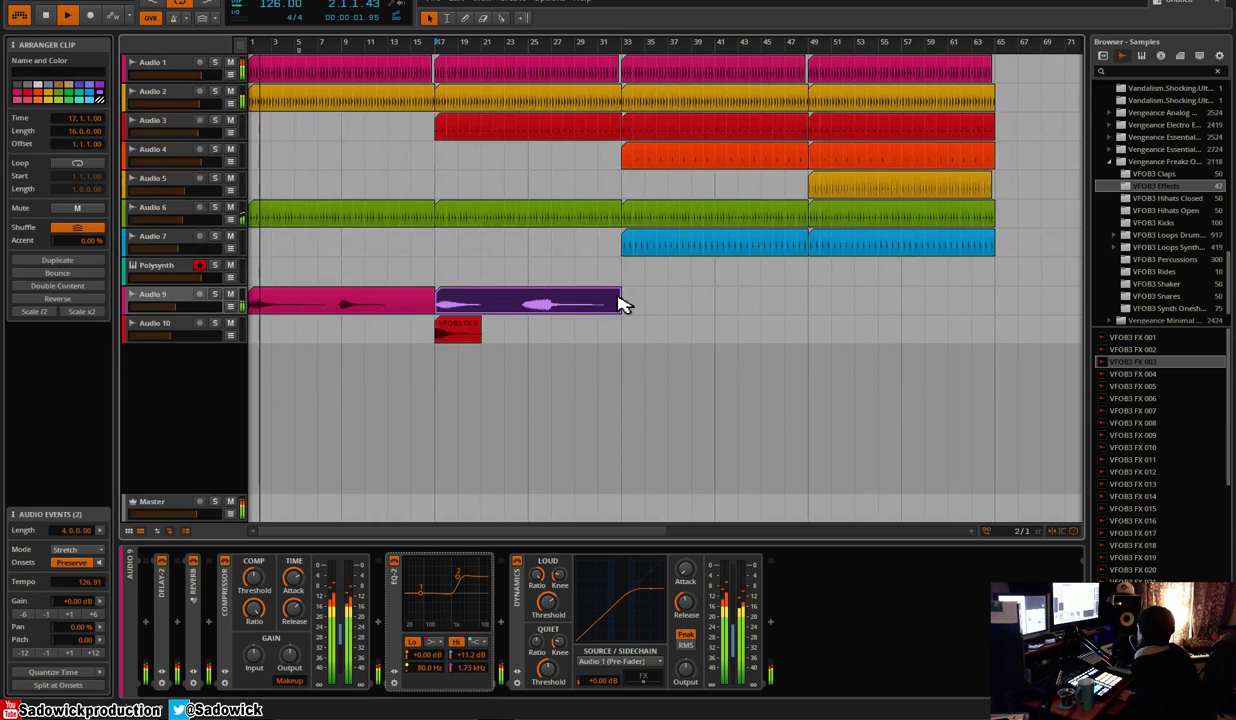
left_click(388, 312, "shift")
key("ctrl+d")
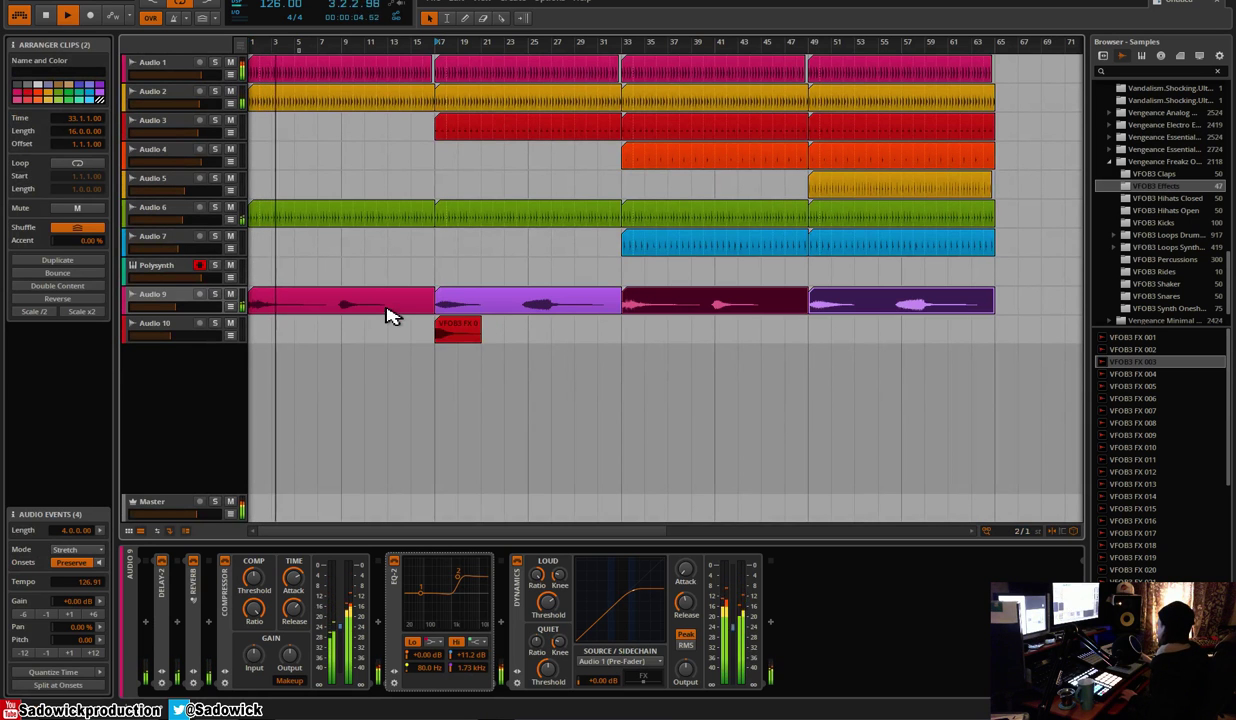
Place a copy of Audio 10's effect clip just before bar 49 and duplicate Audio 9's last clip to bar 65
left_click_drag(804, 337, 464, 336)
key("ctrl+d")
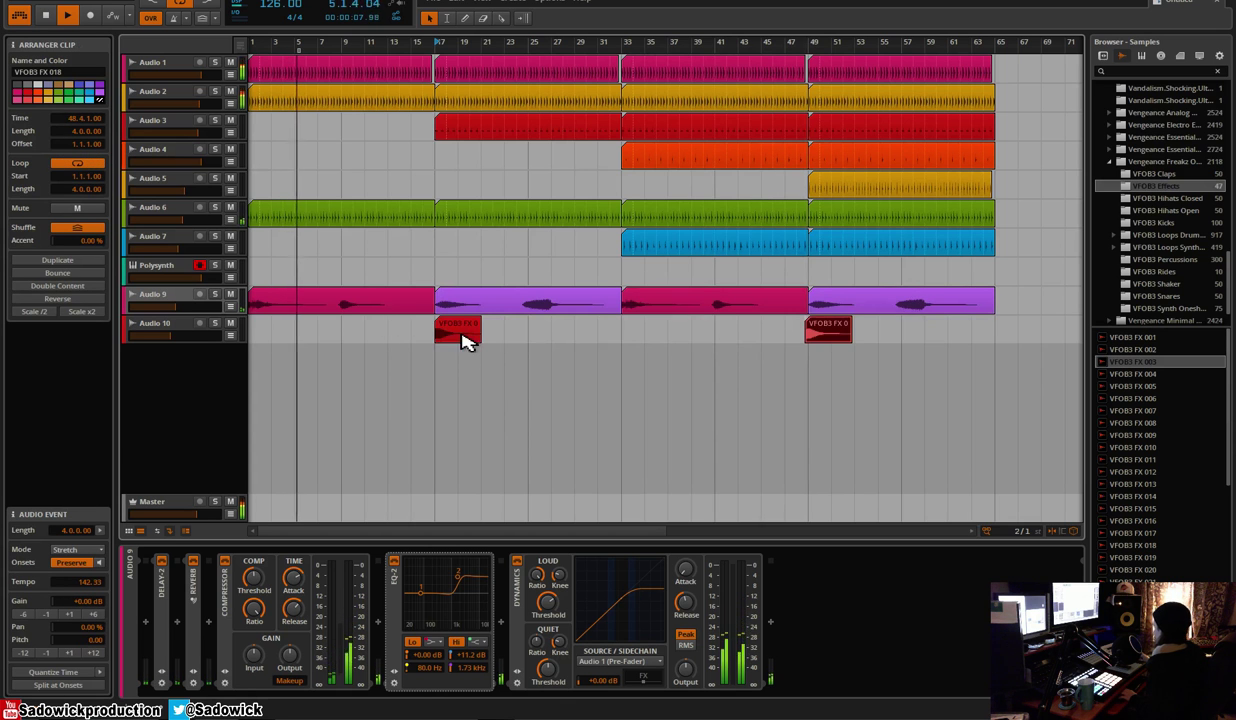
left_click(855, 312)
key("ctrl+d")
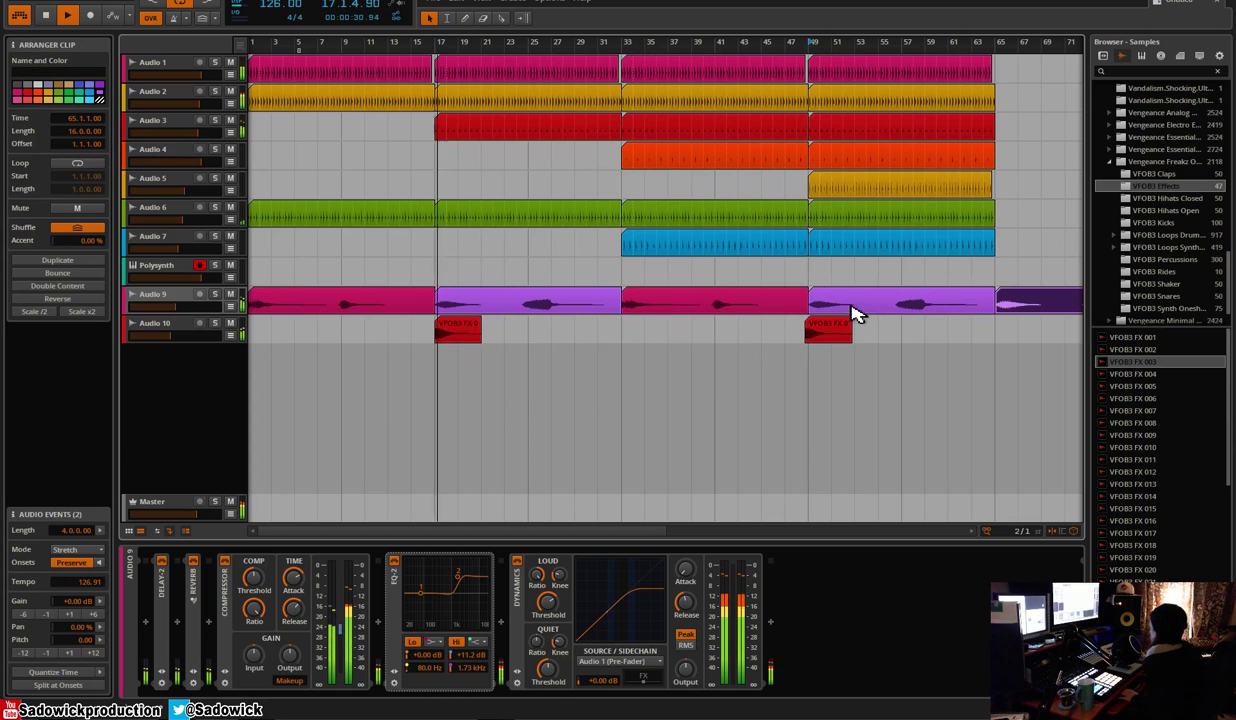
Set Audio 9's volume to -13.4 dB, checking it soloed and back in the mix
left_click(177, 306)
left_click(214, 294)
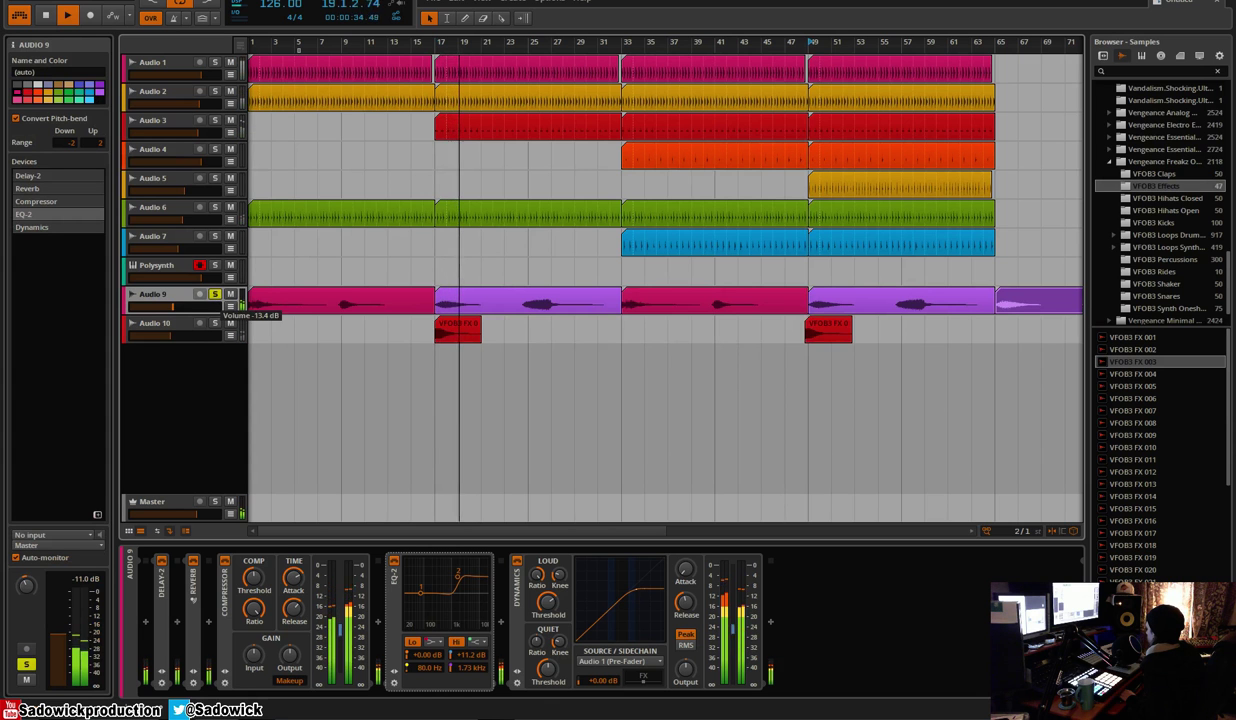
left_click(214, 294)
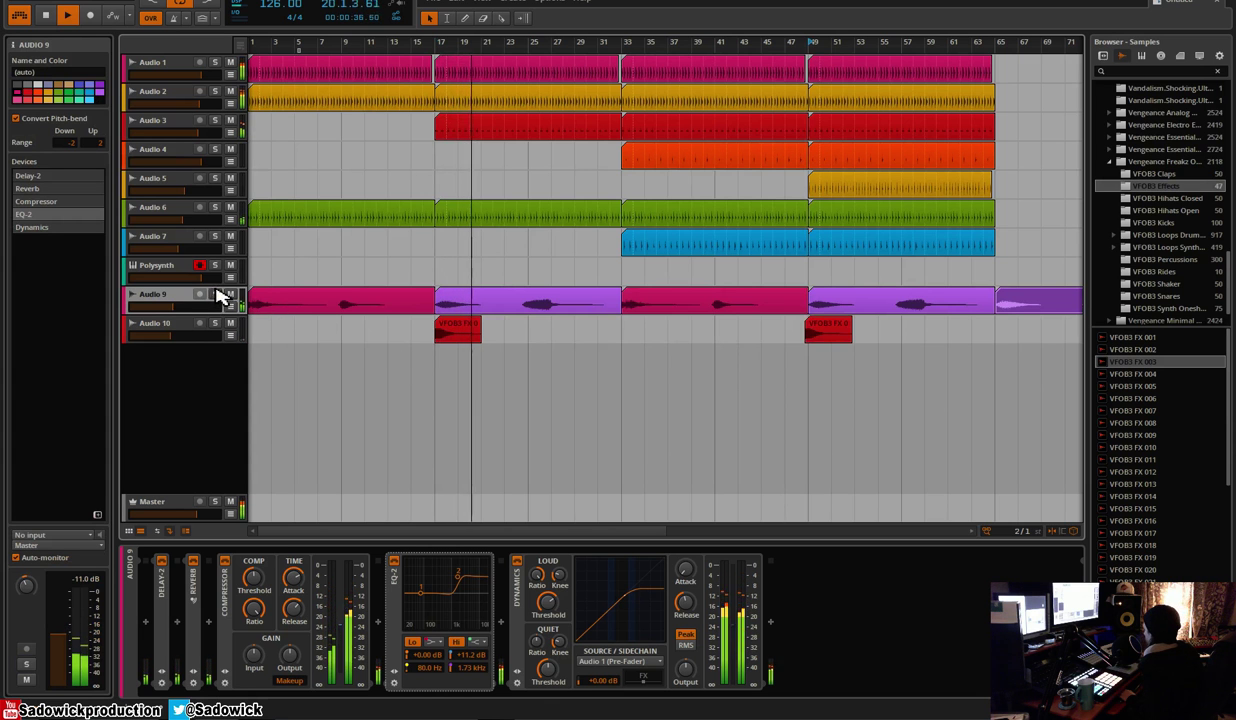
Play the mix from the start of Audio 9's first clip and again from bar 17
left_click(359, 323)
left_click(367, 310)
key("space")
key("space")
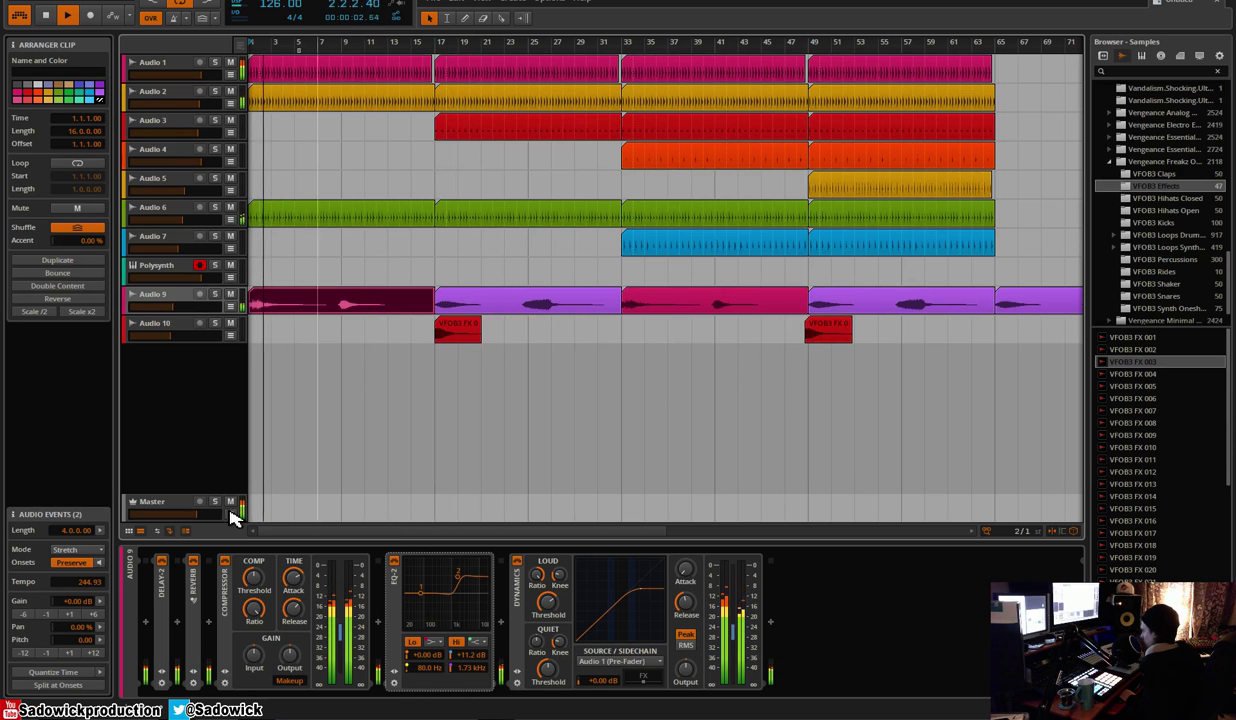
left_click(437, 49)
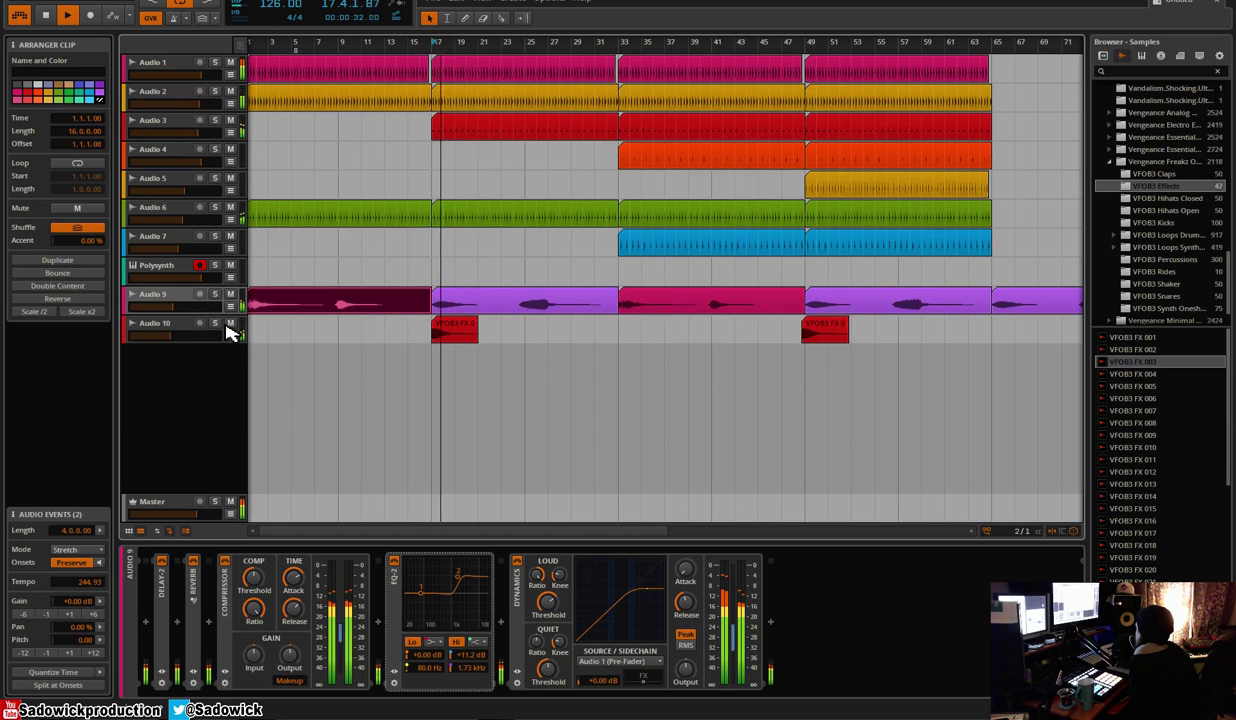
Try a Ring-Mod after the Reverb on soloed Audio 9 with its Frequency at 316 Hz, and cut it again
left_click(188, 298)
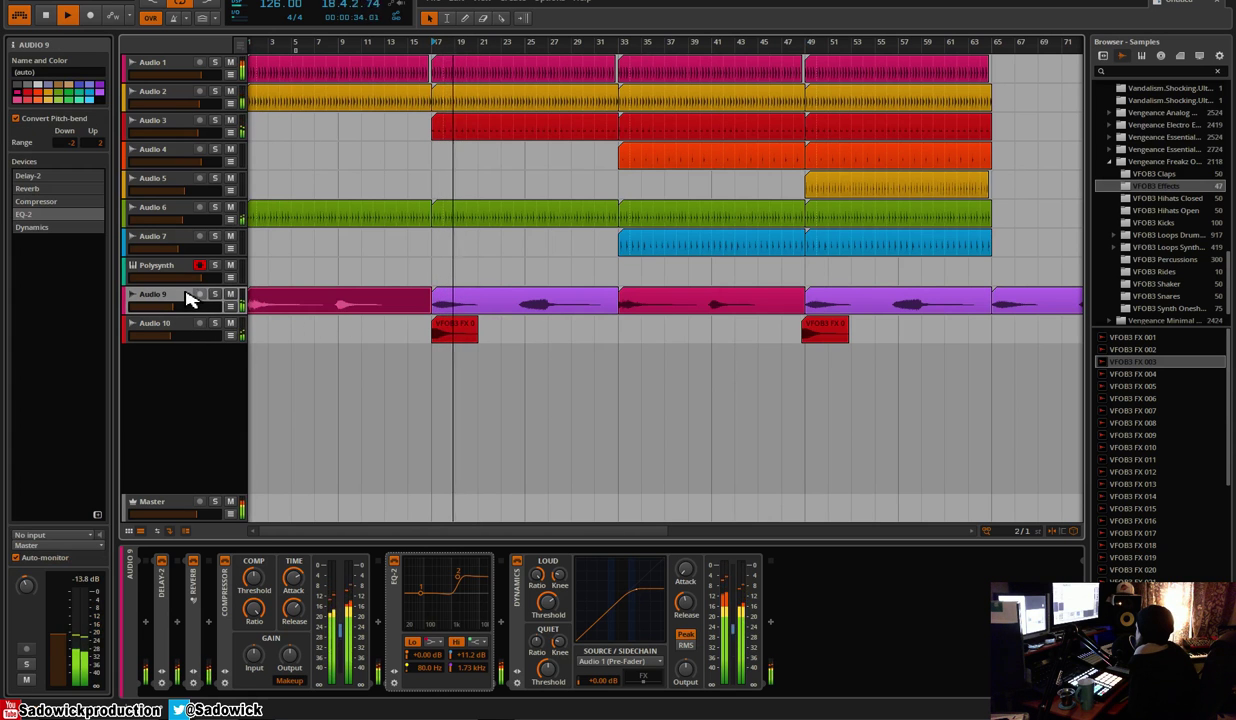
left_click(210, 622)
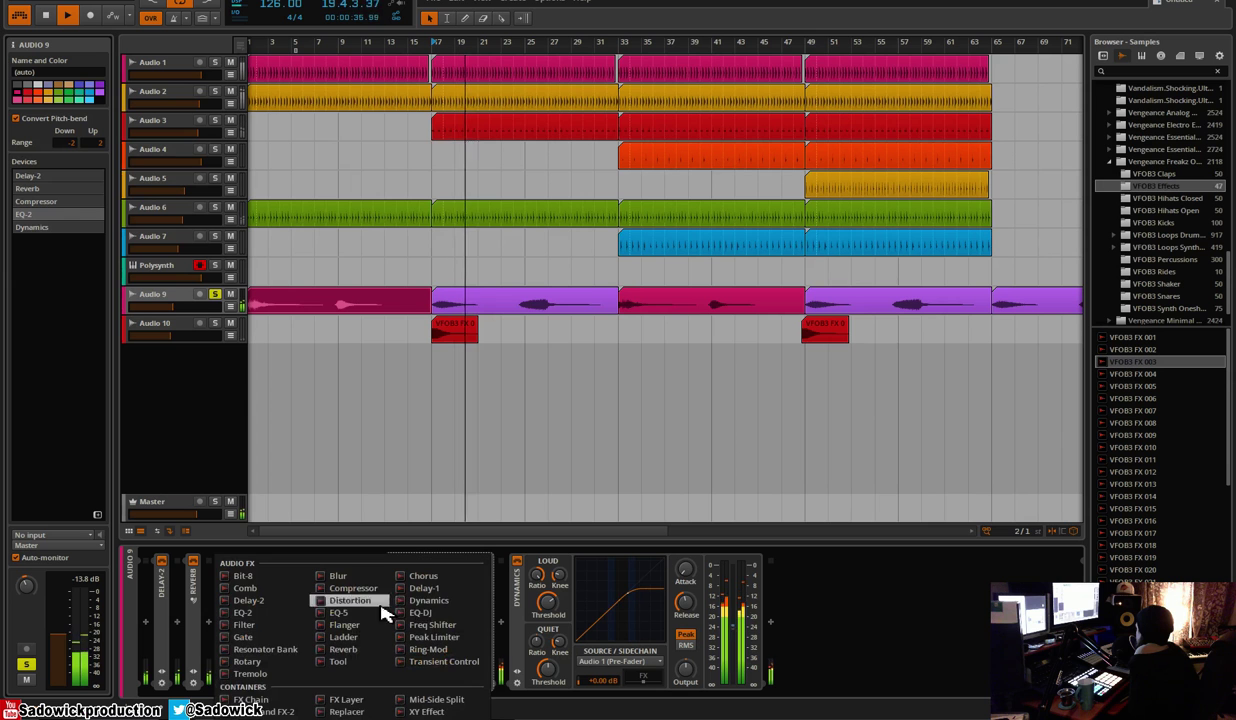
left_click(432, 650)
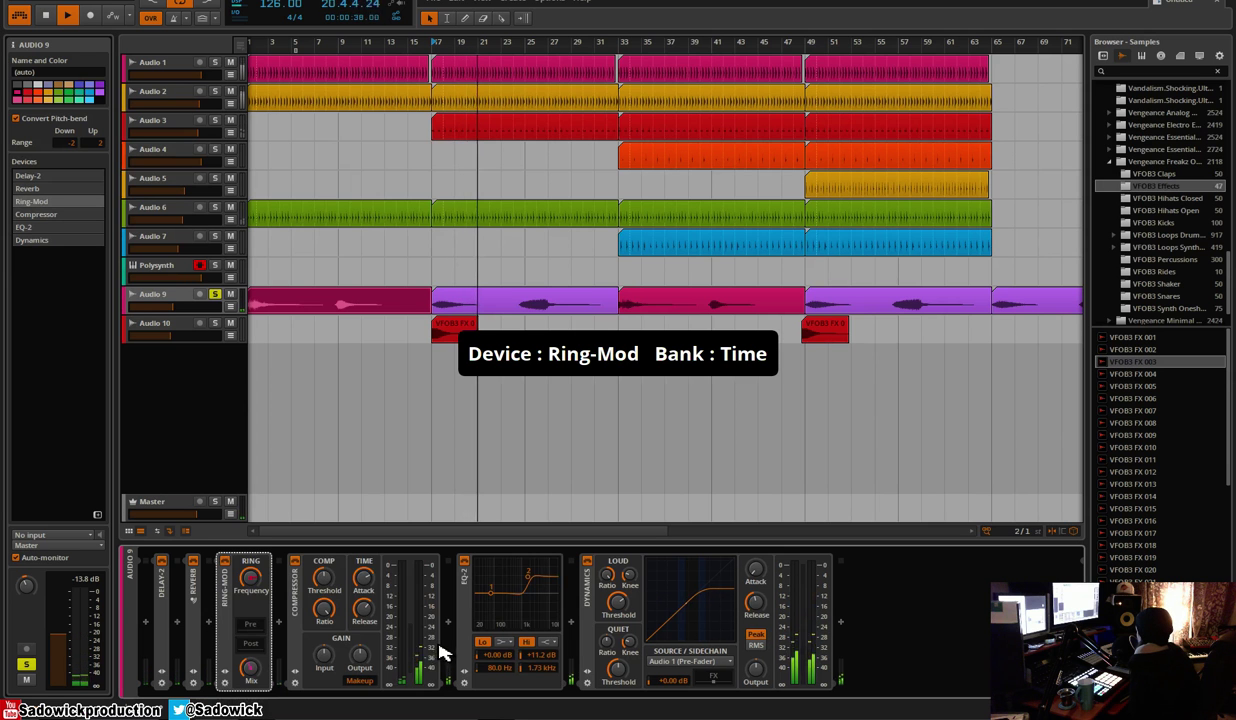
mouse_move(252, 582)
left_mouse_down()
mouse_move(252, 546)
mouse_move(235, 582)
left_mouse_up()
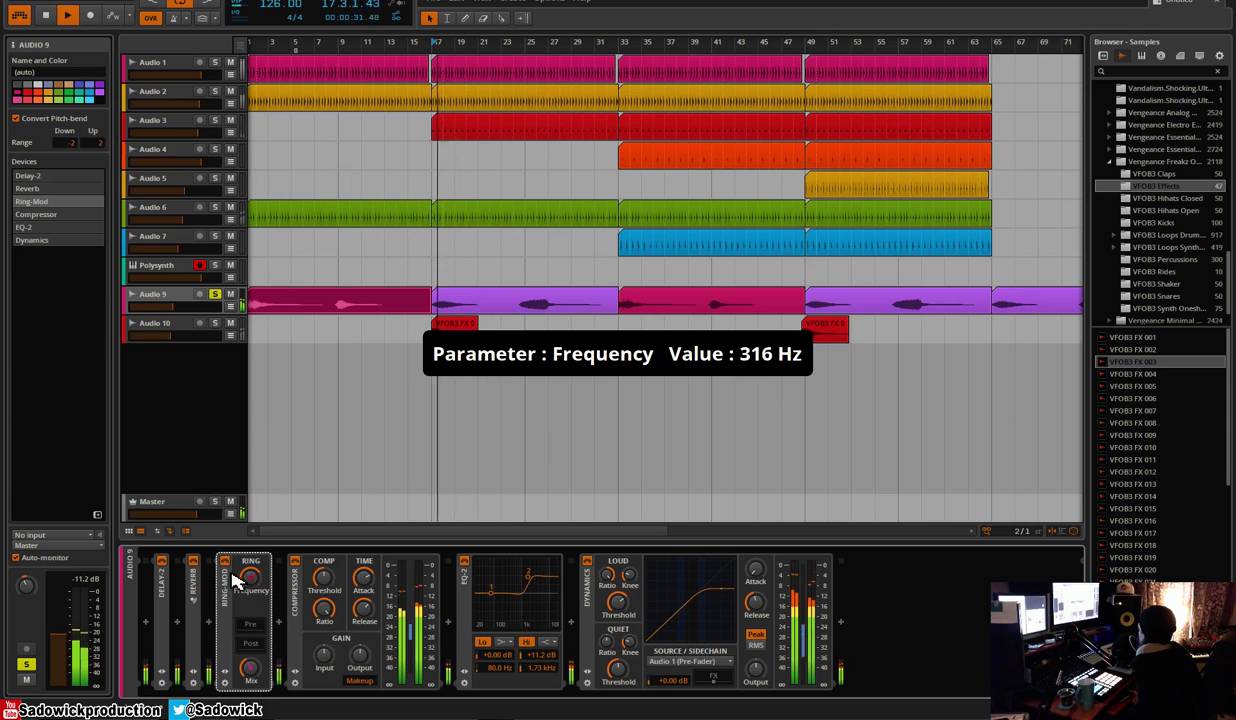
right_click(235, 580)
left_click(255, 605)
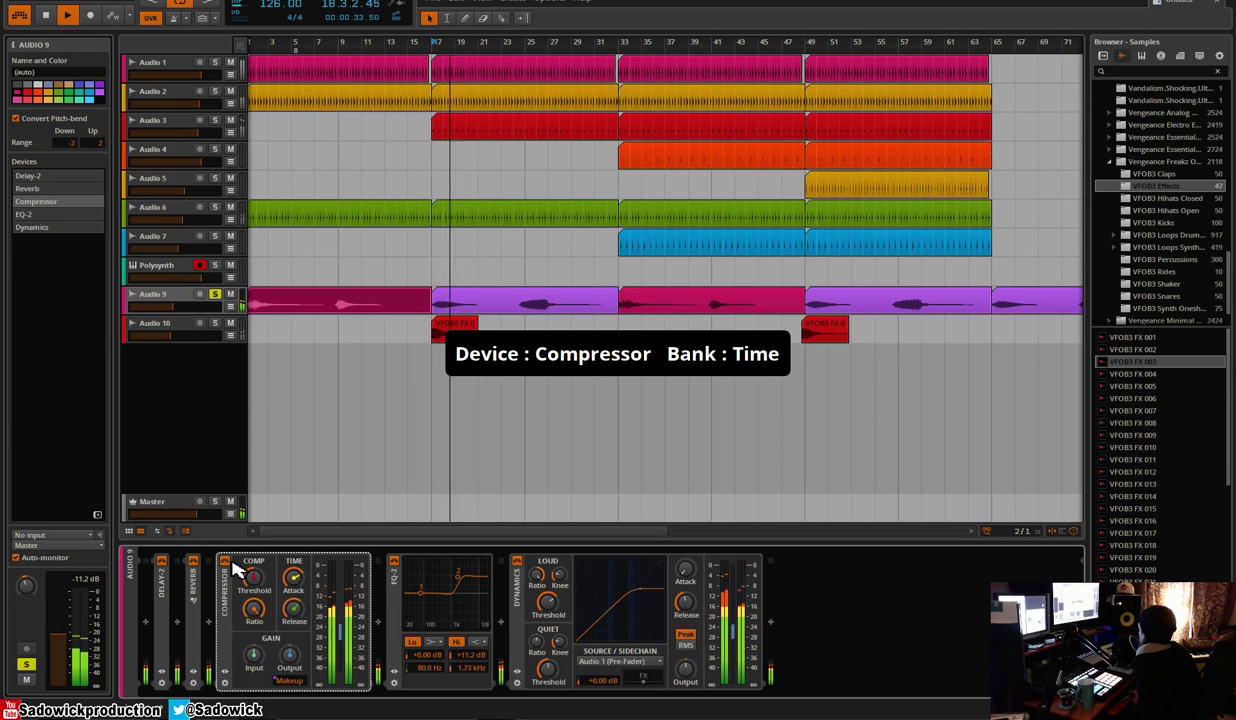
Cut Delay-2 from Audio 9 and set the EQ-2's high band to +9.20 dB at 2.23 kHz
key("space")
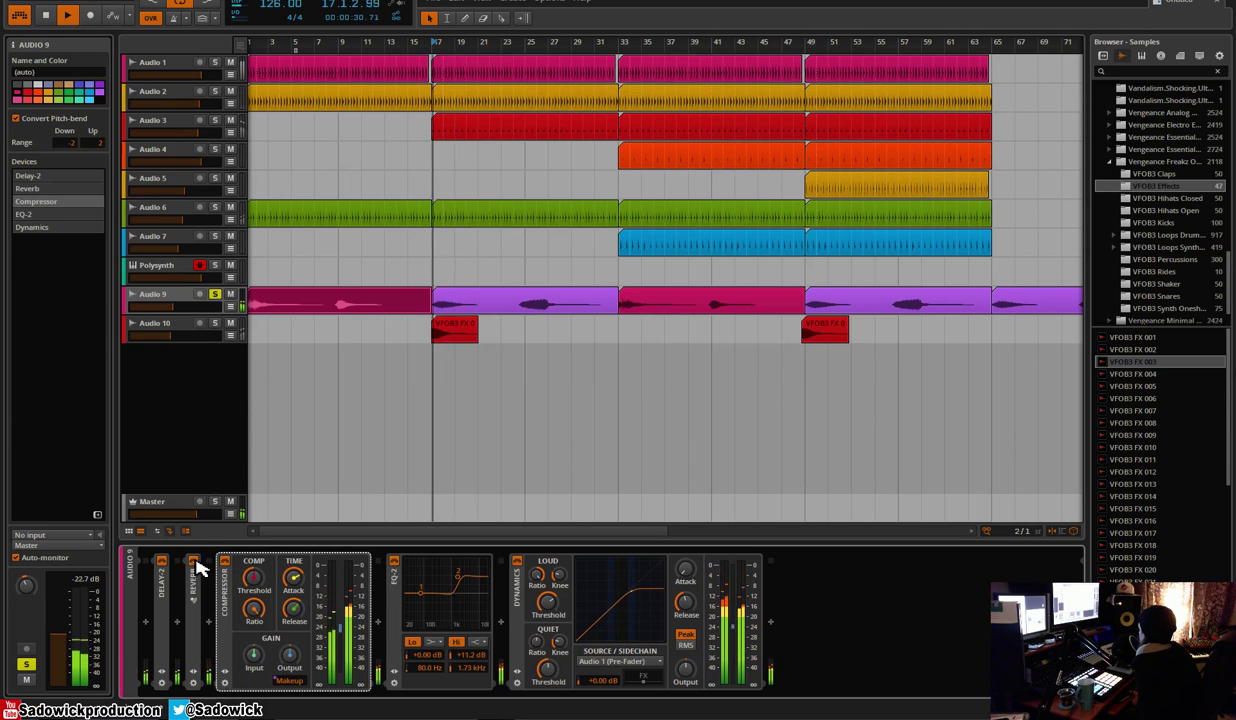
right_click(167, 558)
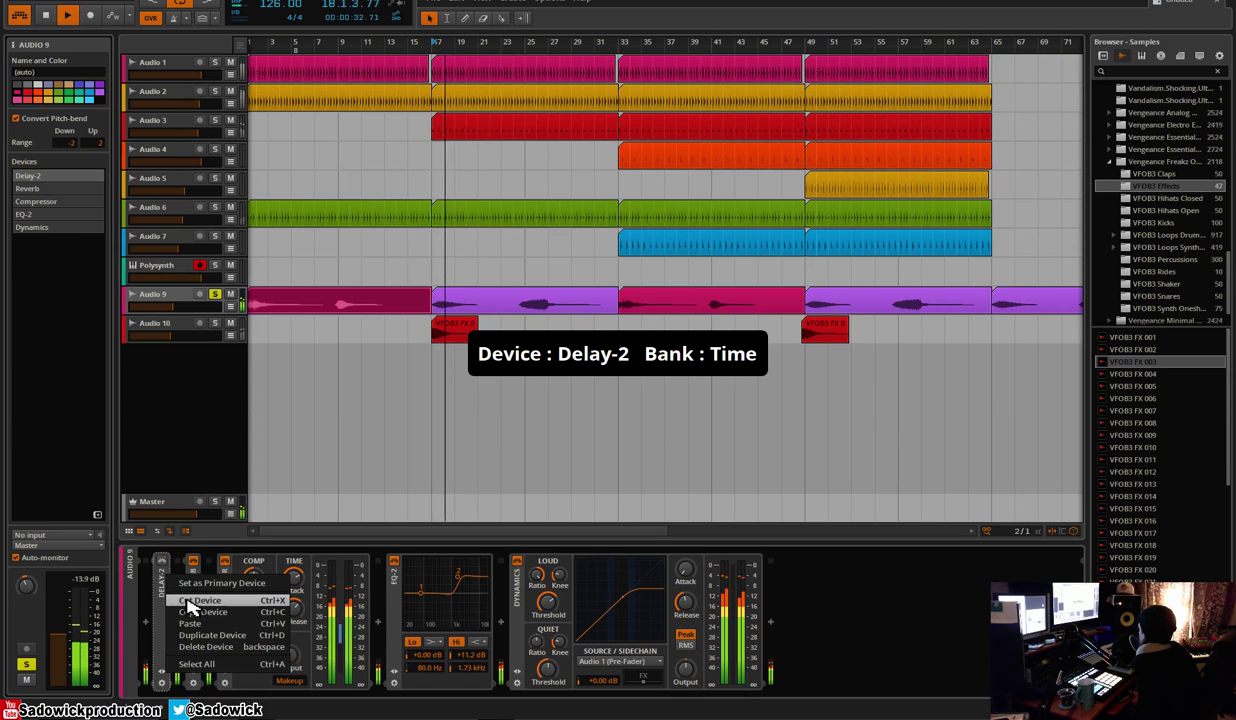
left_click(188, 598)
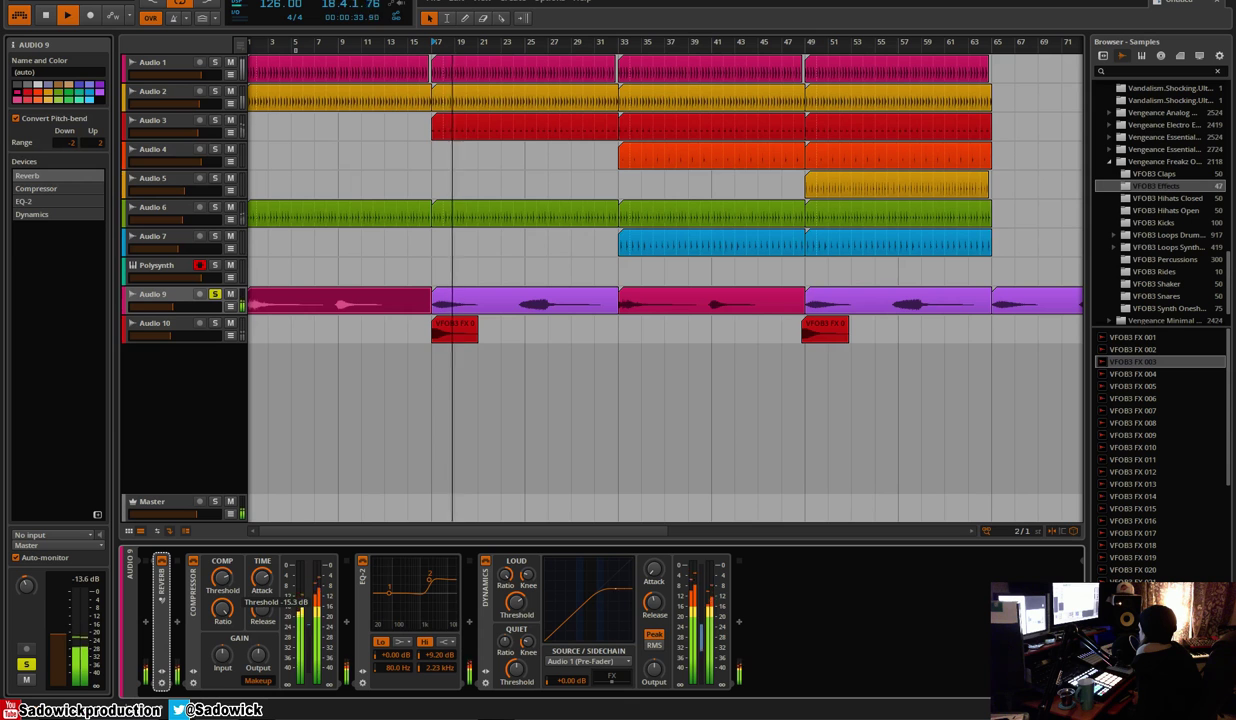
Unsolo Audio 9, play the full mix from bar 25 and select Audio 9's clip at bar 17
key("space")
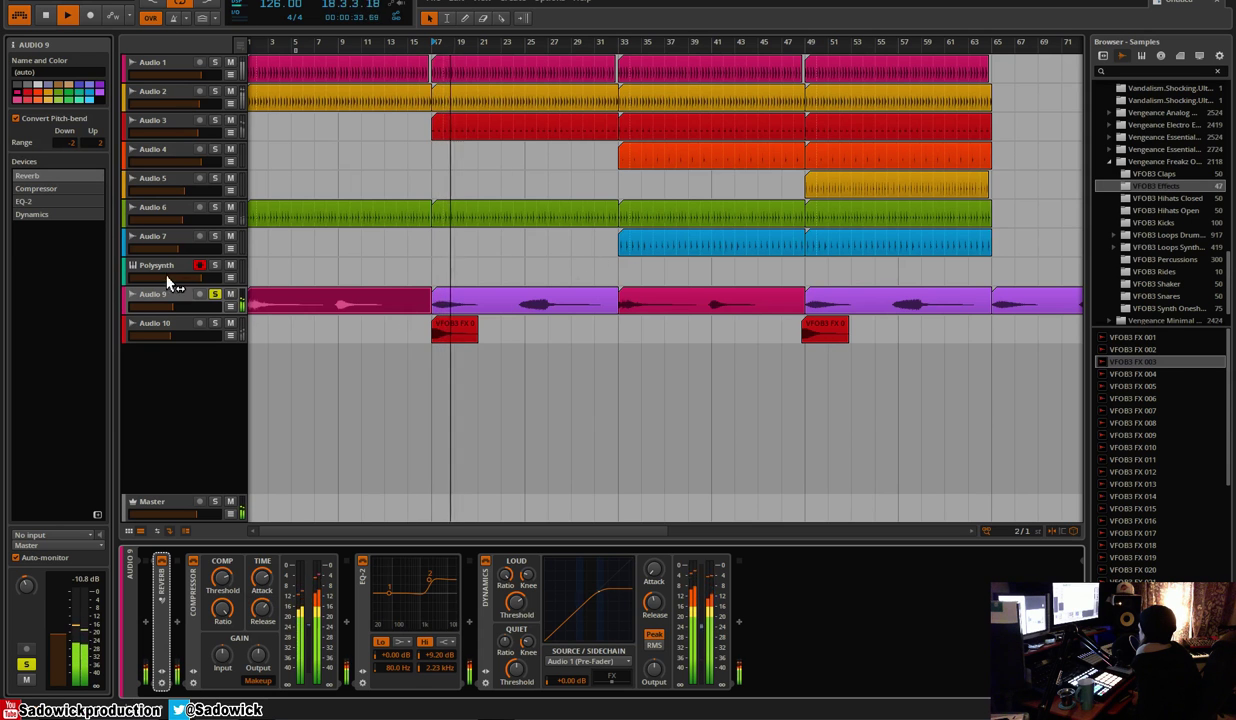
left_click(215, 296)
left_click(524, 45)
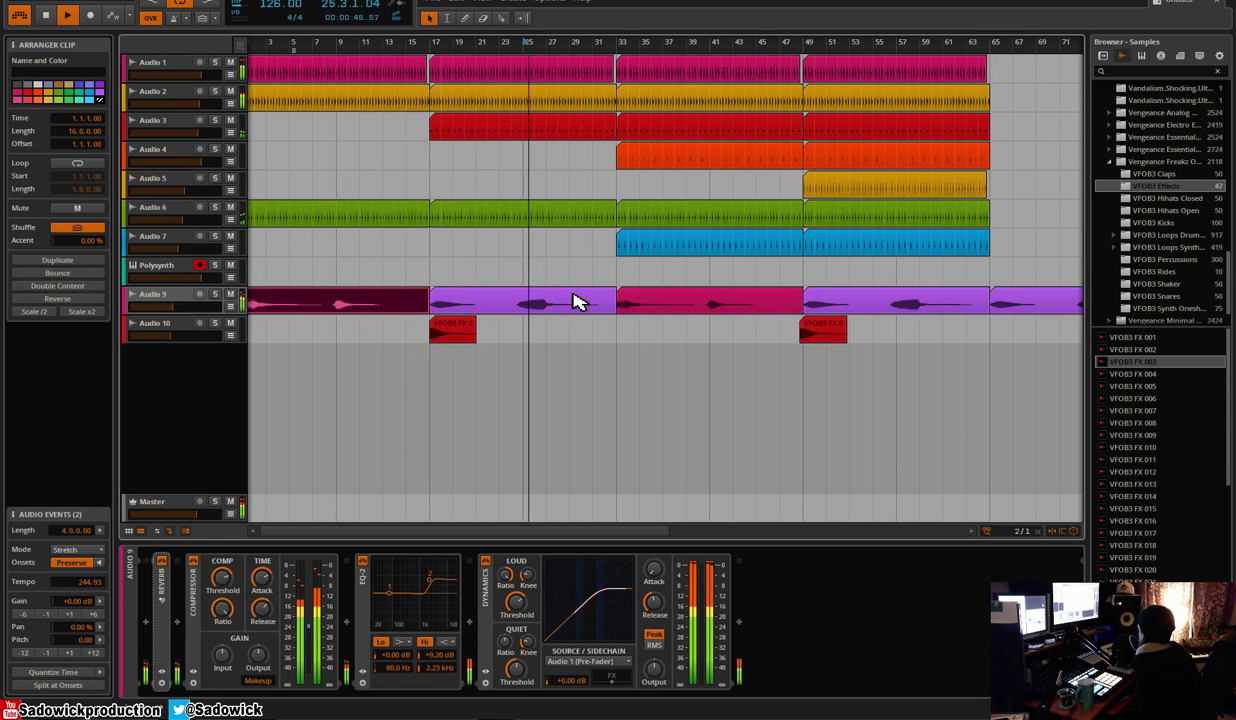
left_click(497, 304)
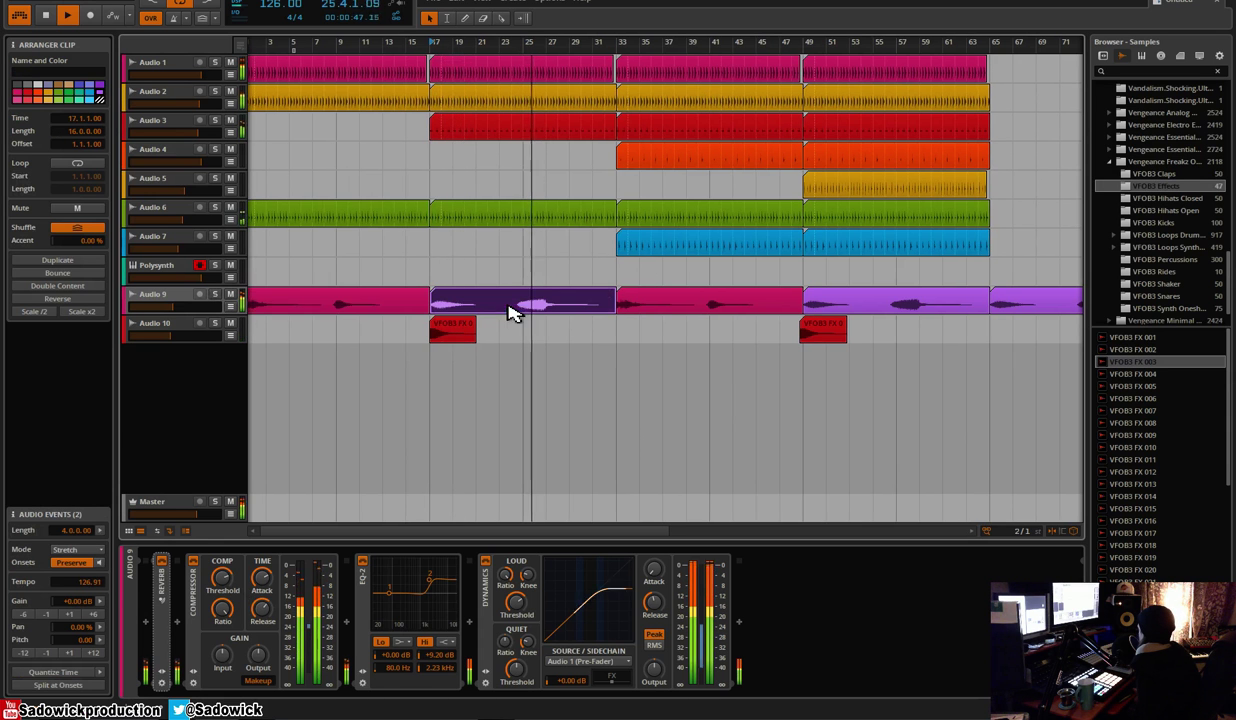
Add a Compressor after Audio 9's EQ-2, lower its Threshold, set its Ratio to 1:2.17 and check the mix from bars 17 and 25
left_click(470, 620)
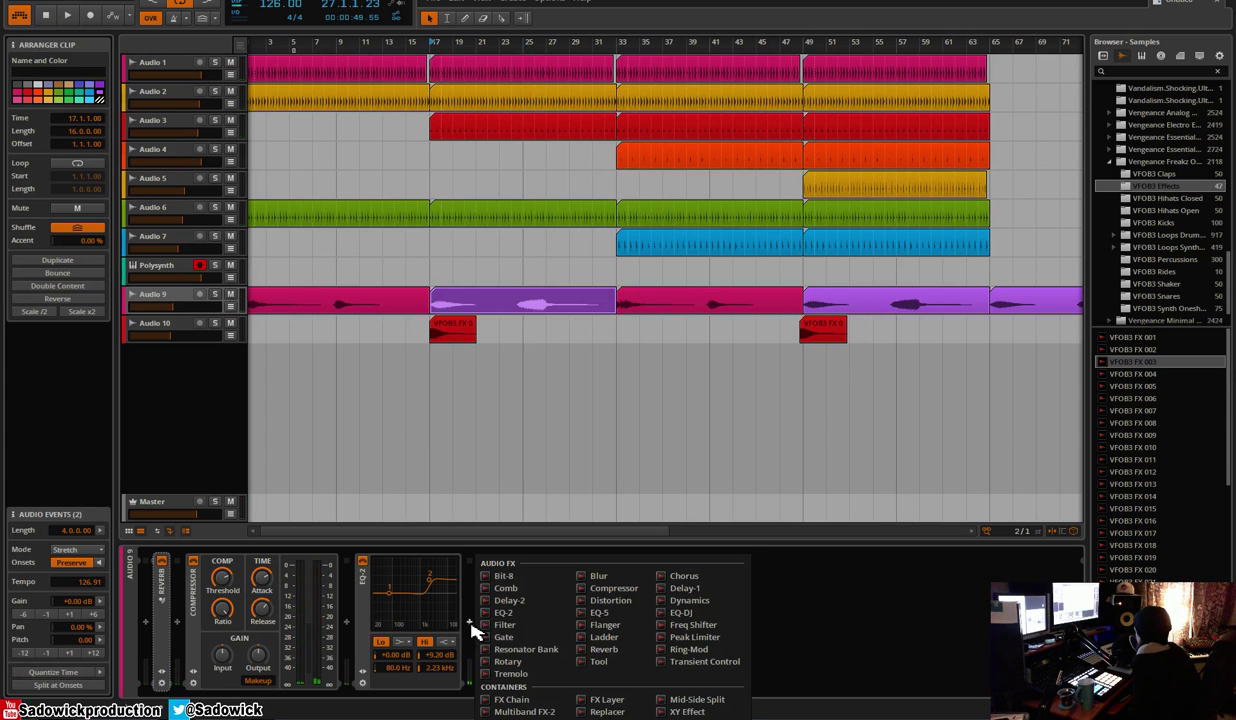
left_click(600, 588)
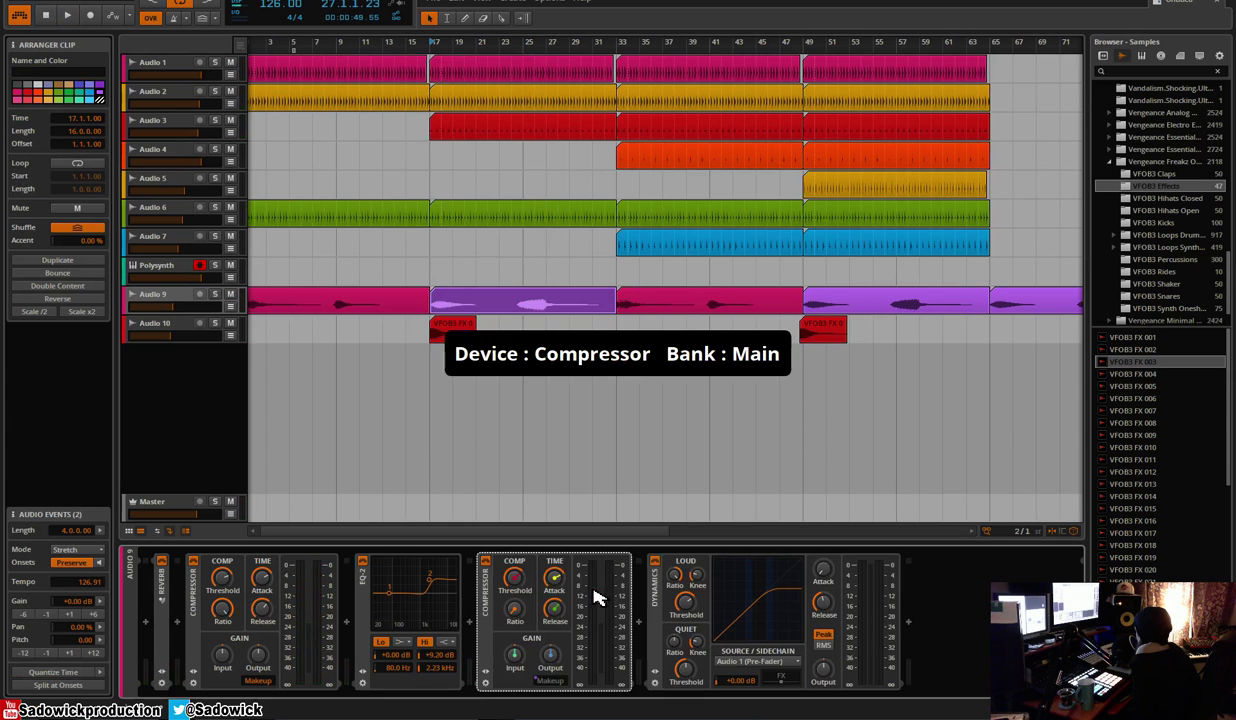
mouse_move(520, 578)
left_mouse_down()
mouse_move(515, 598)
mouse_move(515, 585)
left_mouse_up()
key("space")
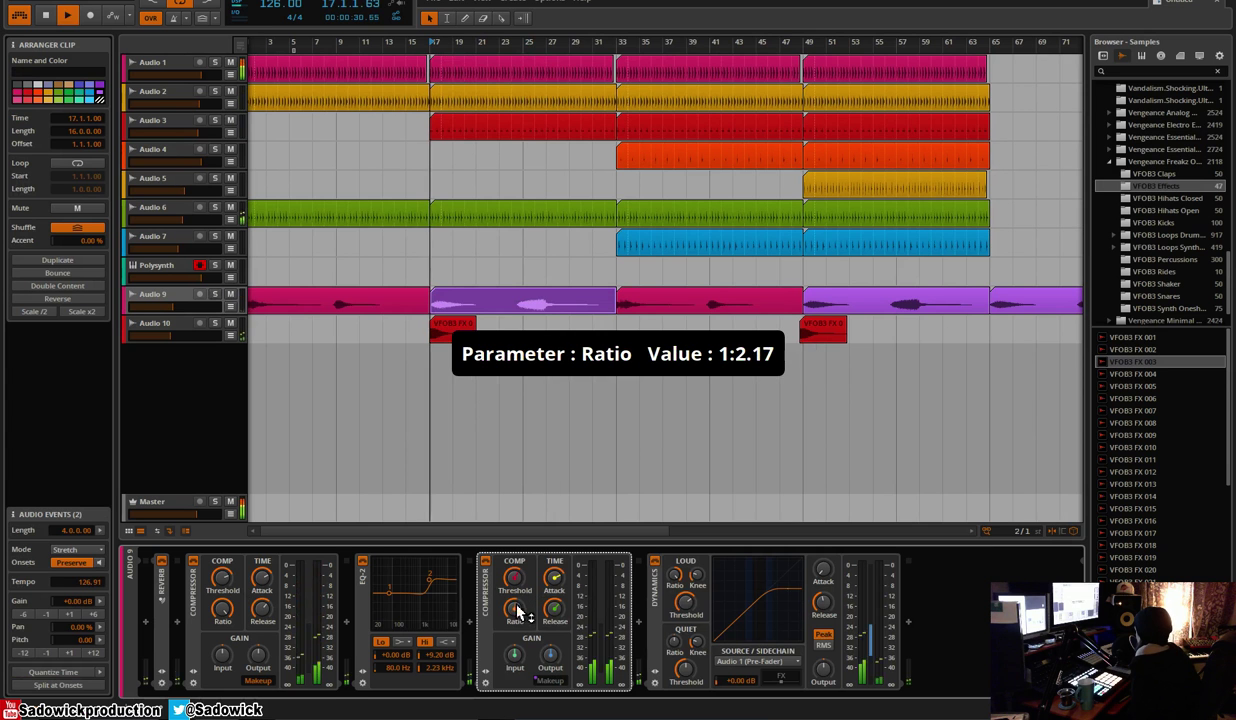
left_click(519, 44)
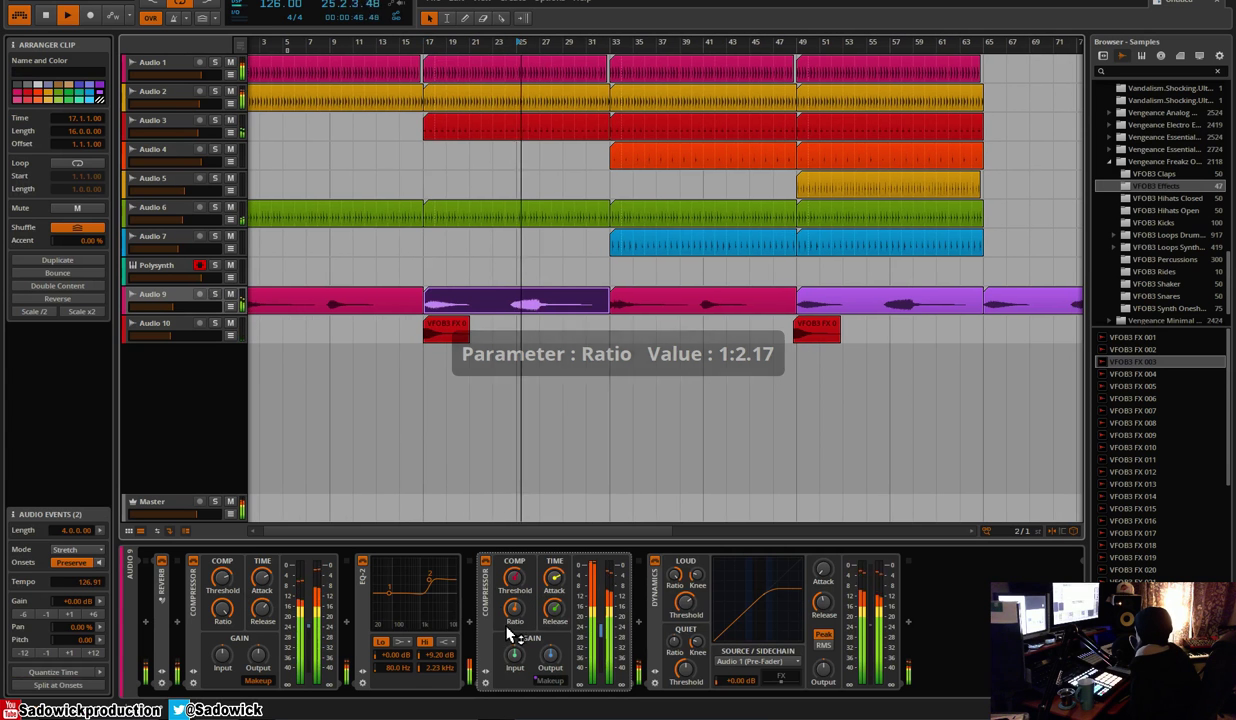
left_click(428, 46)
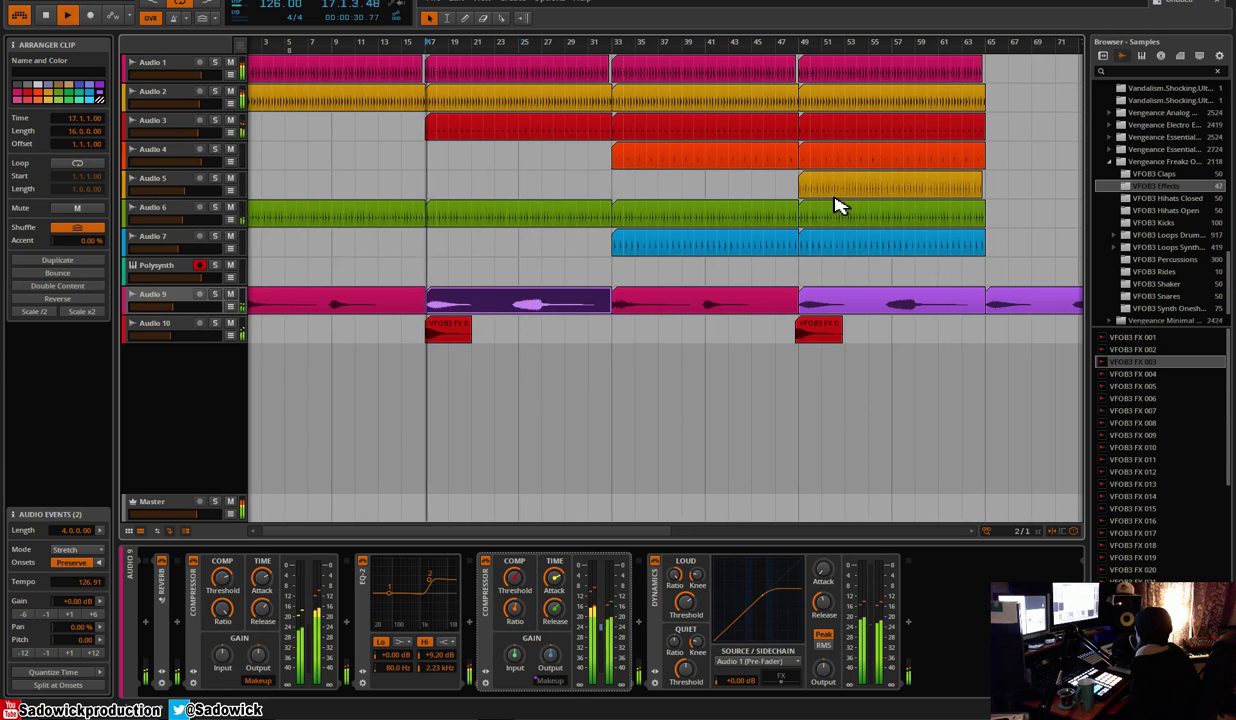
left_click(527, 46)
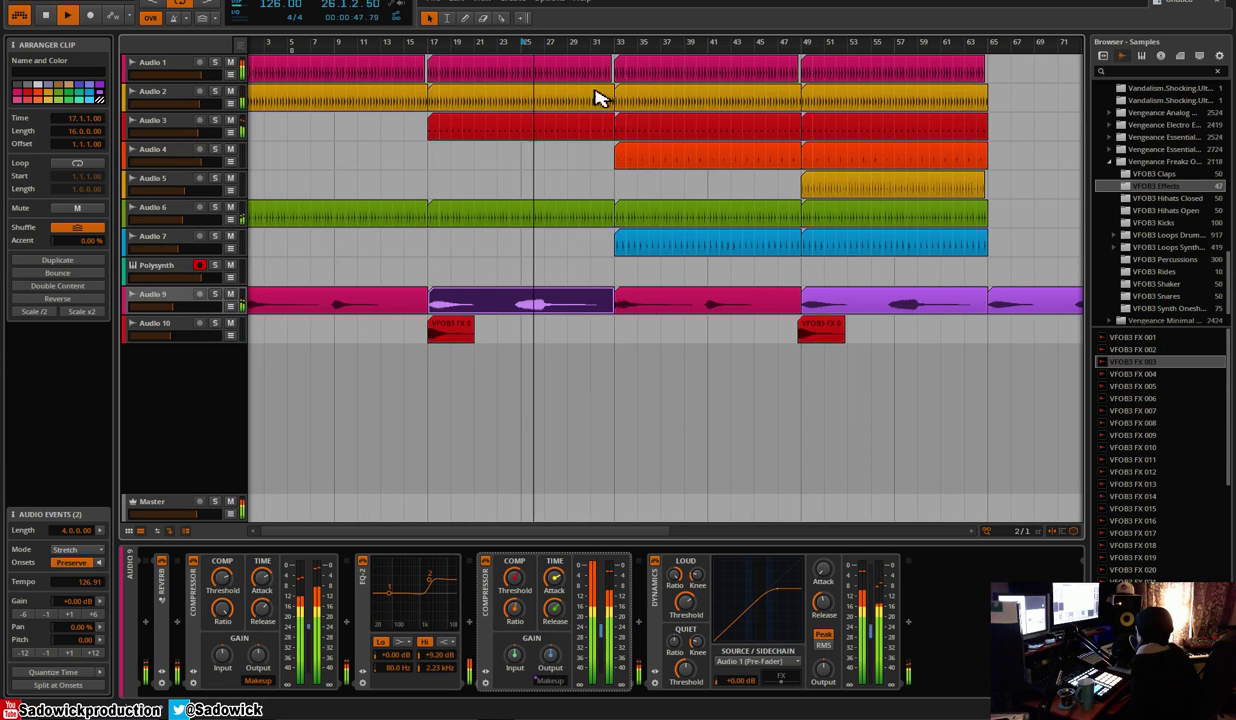
Add an EQ-5 after Audio 9's second Compressor, with band 1 at -24.0 dB, 647 Hz and band 4 at -6.20 dB, 1.89 kHz
left_click(639, 622)
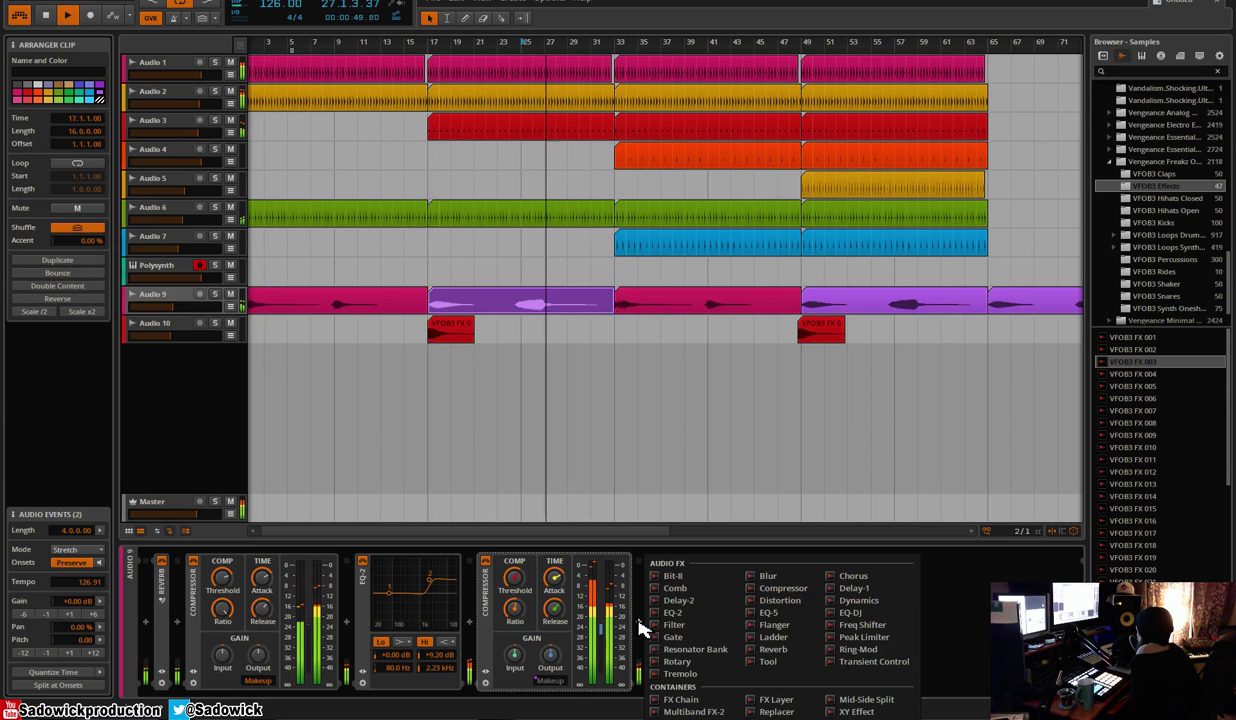
left_click(800, 615)
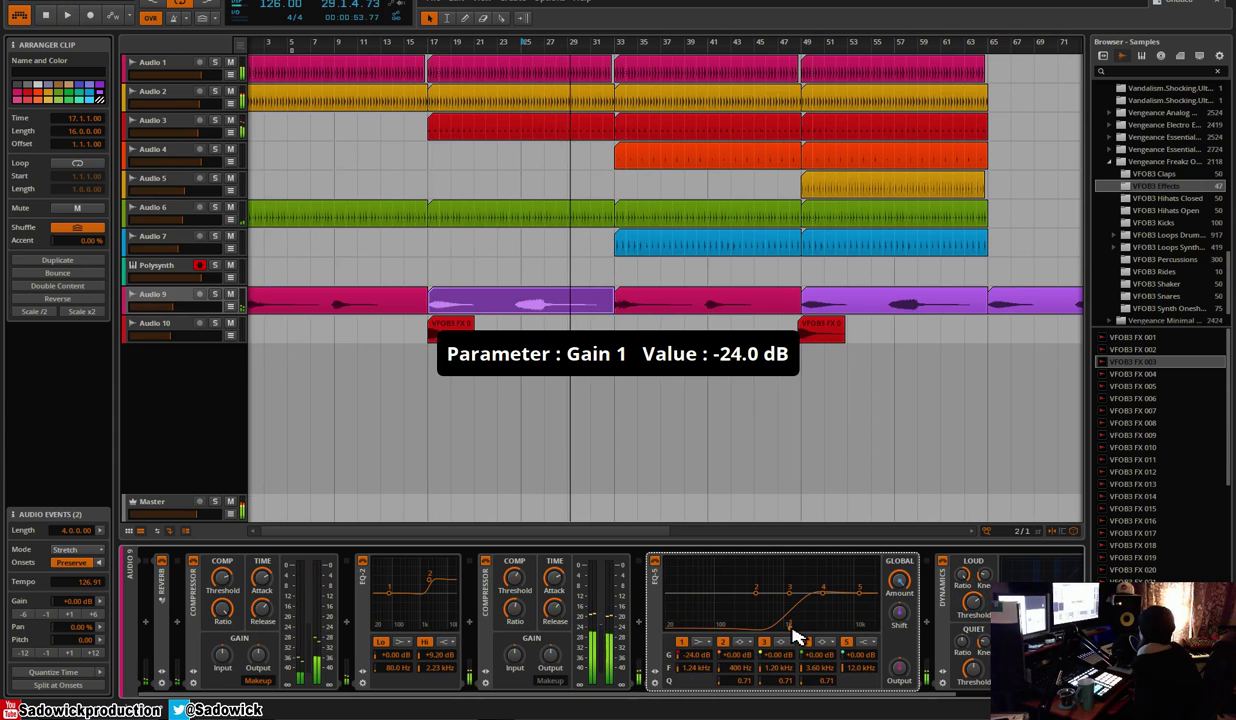
key("space")
left_click_drag(790, 628, 770, 628)
left_click_drag(823, 593, 820, 596)
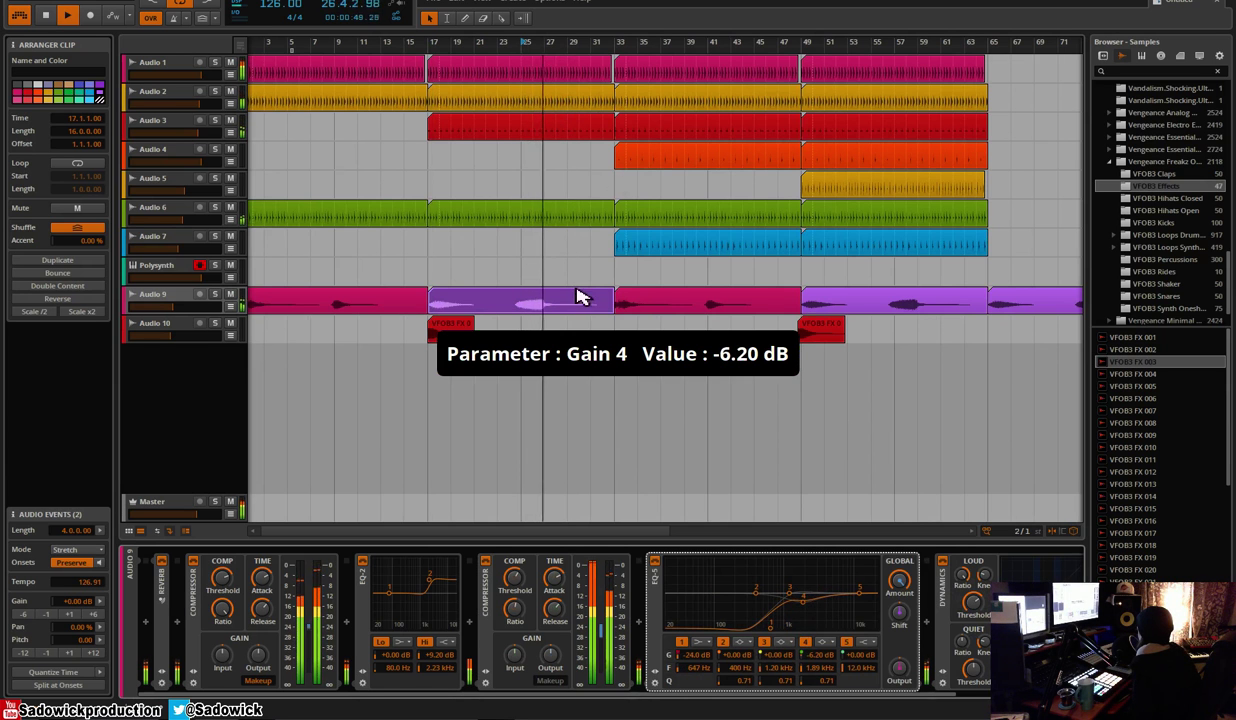
Align Audio 10's second VFOB3 FX 018 clip to start exactly at bar 49 and play the mix across that transition
left_click(753, 47)
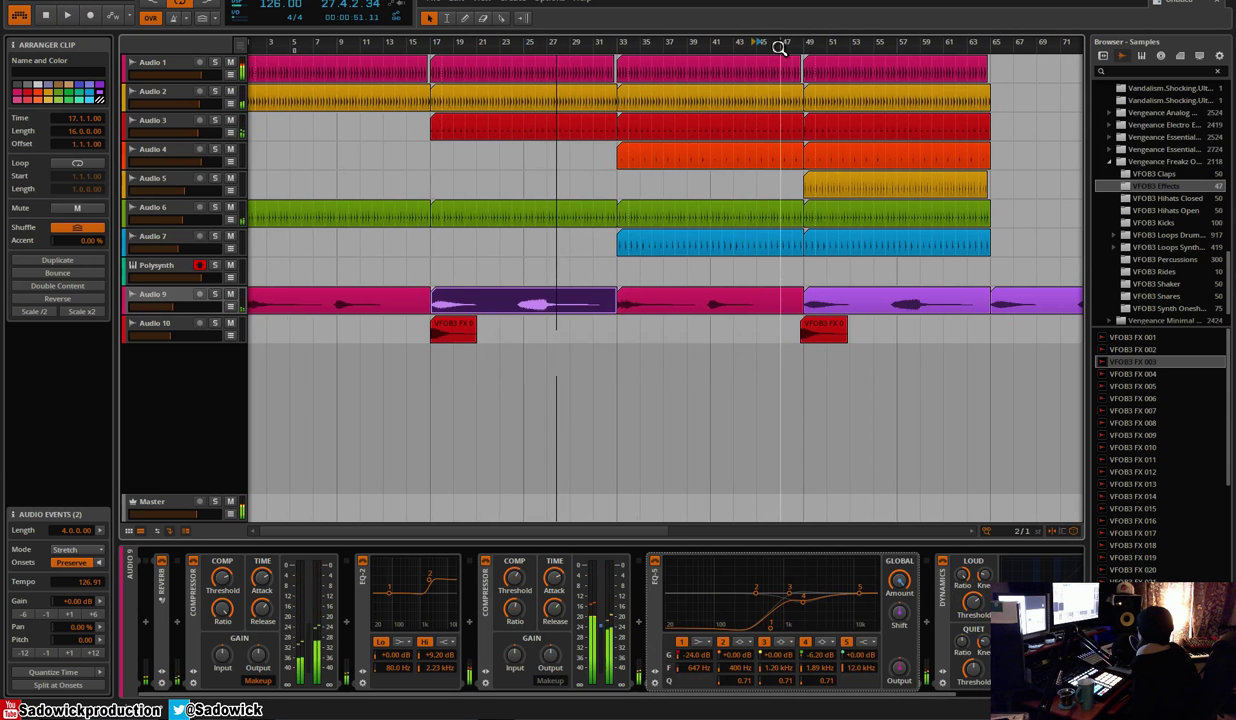
key("space")
left_click_drag(806, 47, 577, 65)
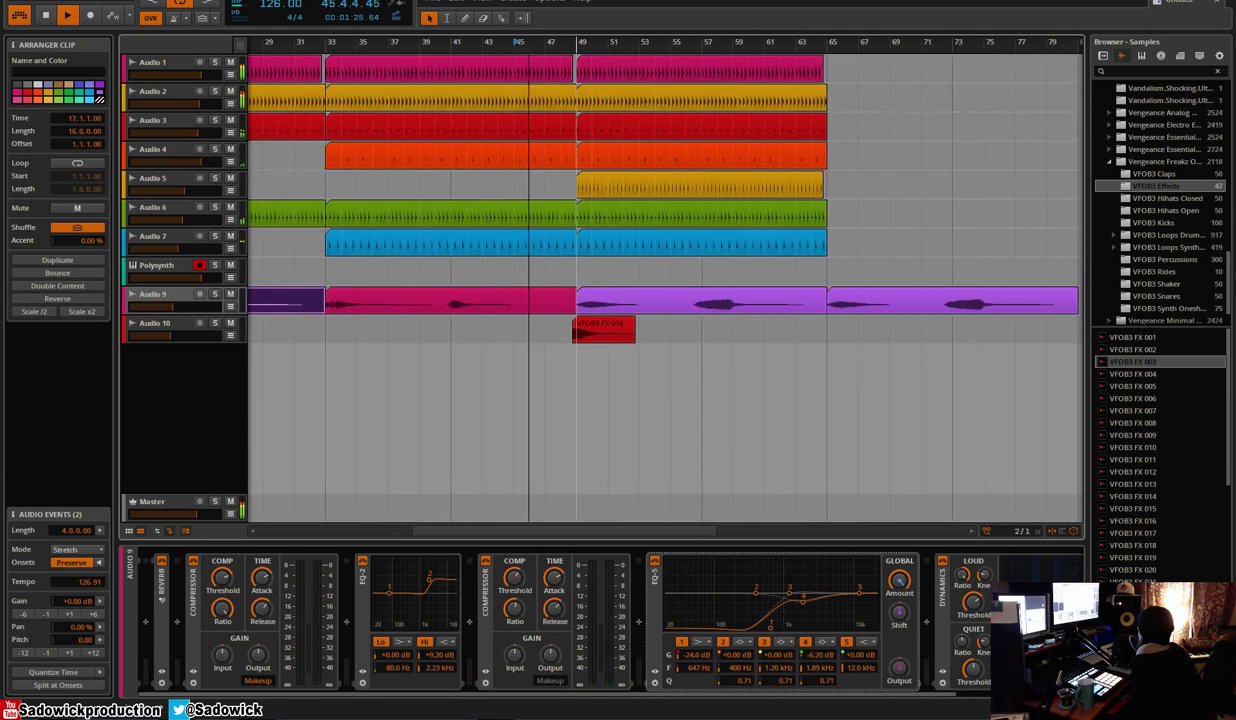
scroll(574, 138, "up", 3)
left_click(595, 338)
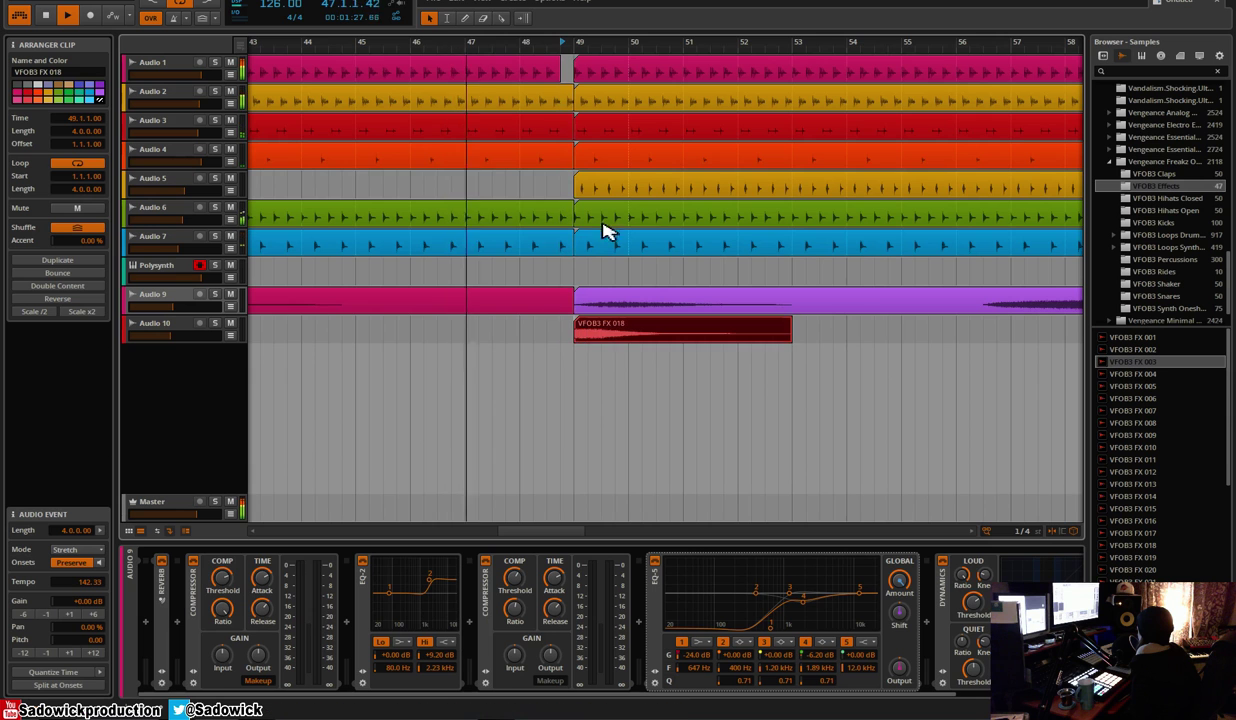
left_click_drag(534, 45, 575, 41)
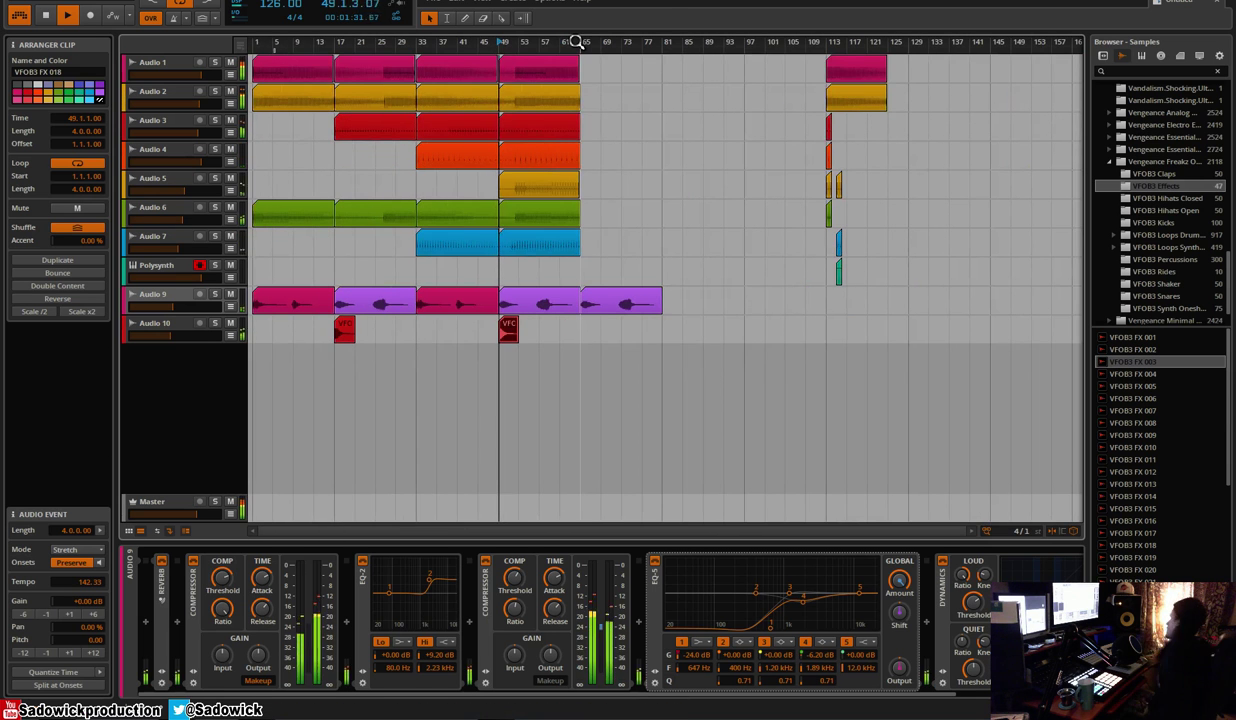
Bring the Polysynth clip back to about bar 65, extend it to bar 81 and open its notes for editing
left_click_drag(844, 279, 662, 288)
left_click(576, 248)
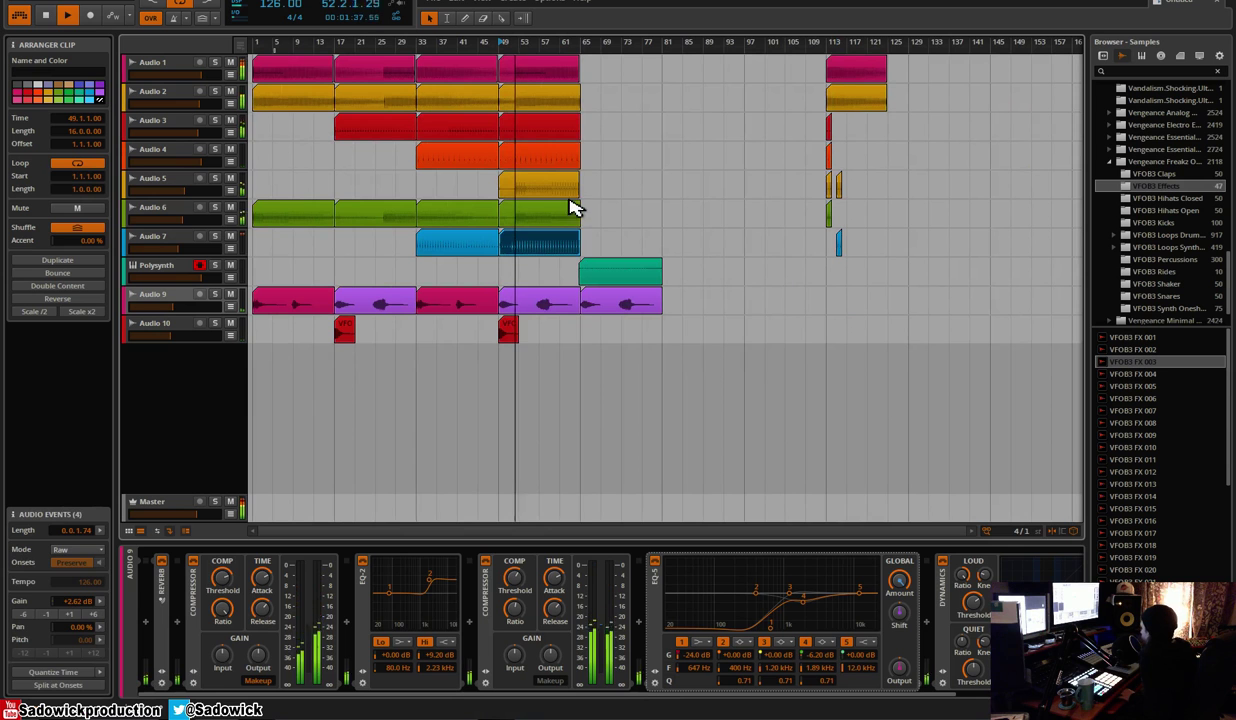
left_click(563, 154)
key("alt+space")
double_click(604, 281)
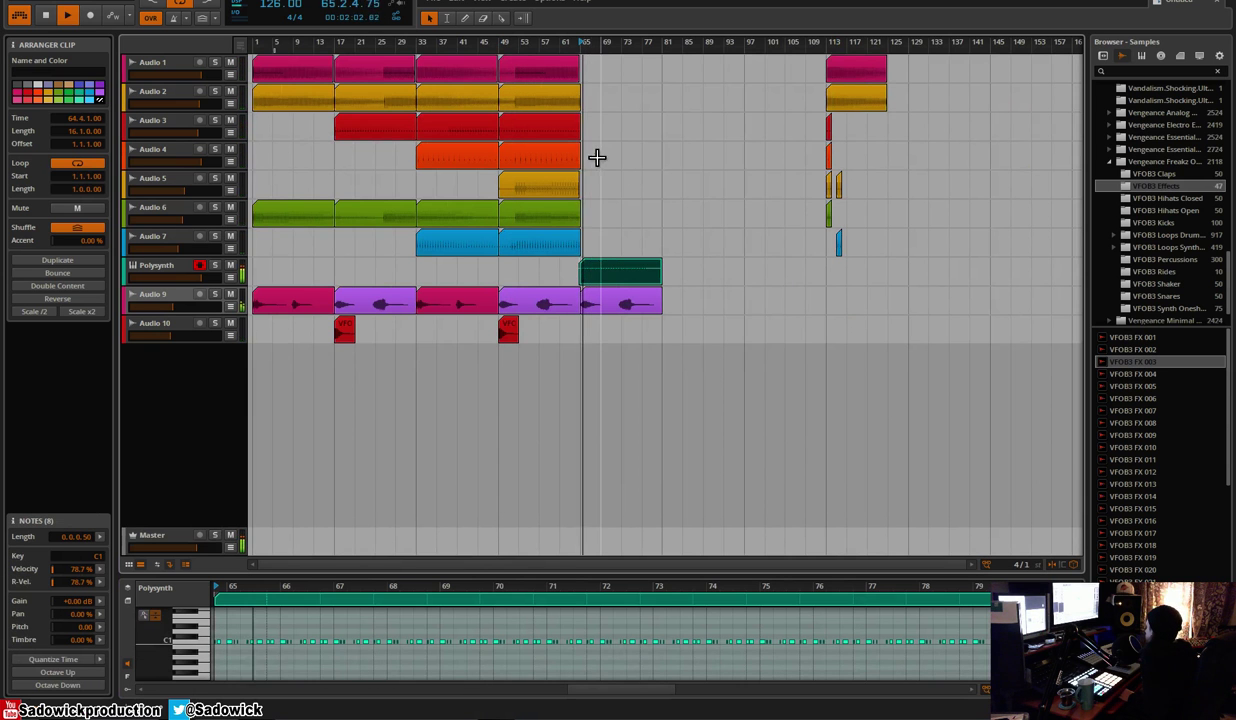
Shift the Polysynth clip to start exactly at 65.1.1.00 and play it from bar 65
key("space")
left_click_drag(582, 48, 561, 212)
left_click_drag(576, 275, 604, 275)
key("space")
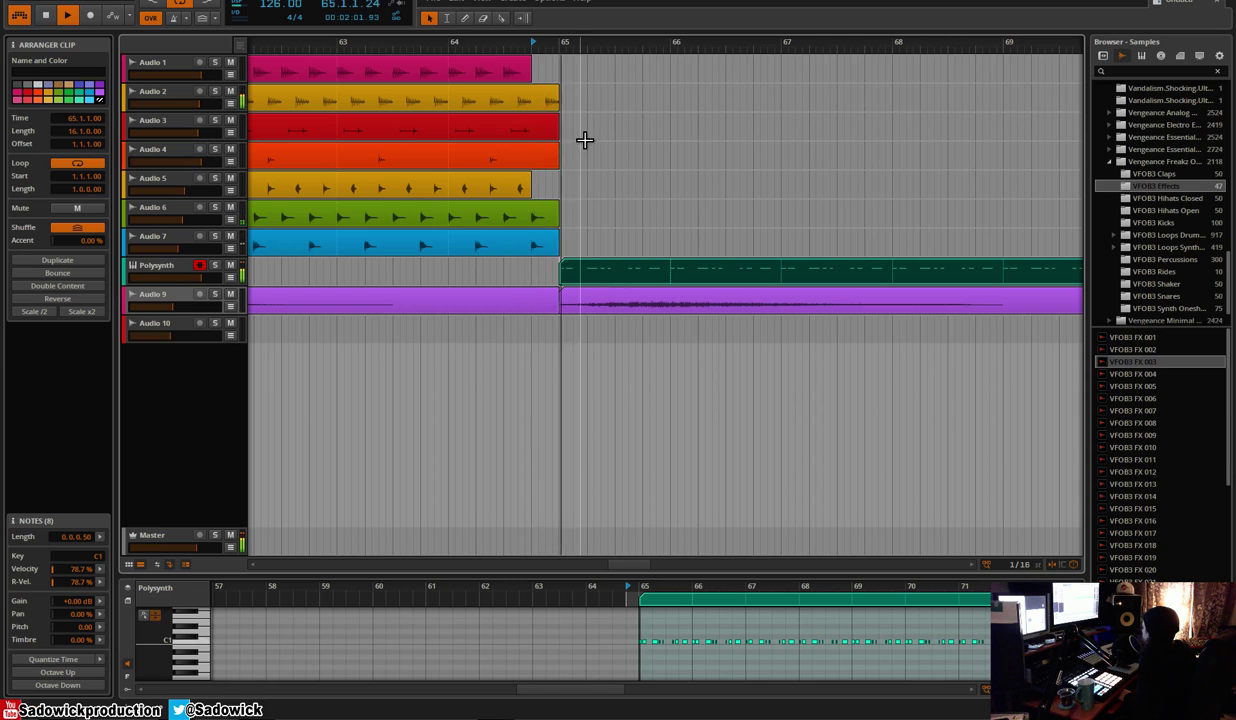
Copy Audio 10's VFOB3 FX 018 clip from bar 49 to bar 65
left_click_drag(441, 41, 571, 6)
left_click(443, 325)
key("ctrl+c")
left_click(593, 326)
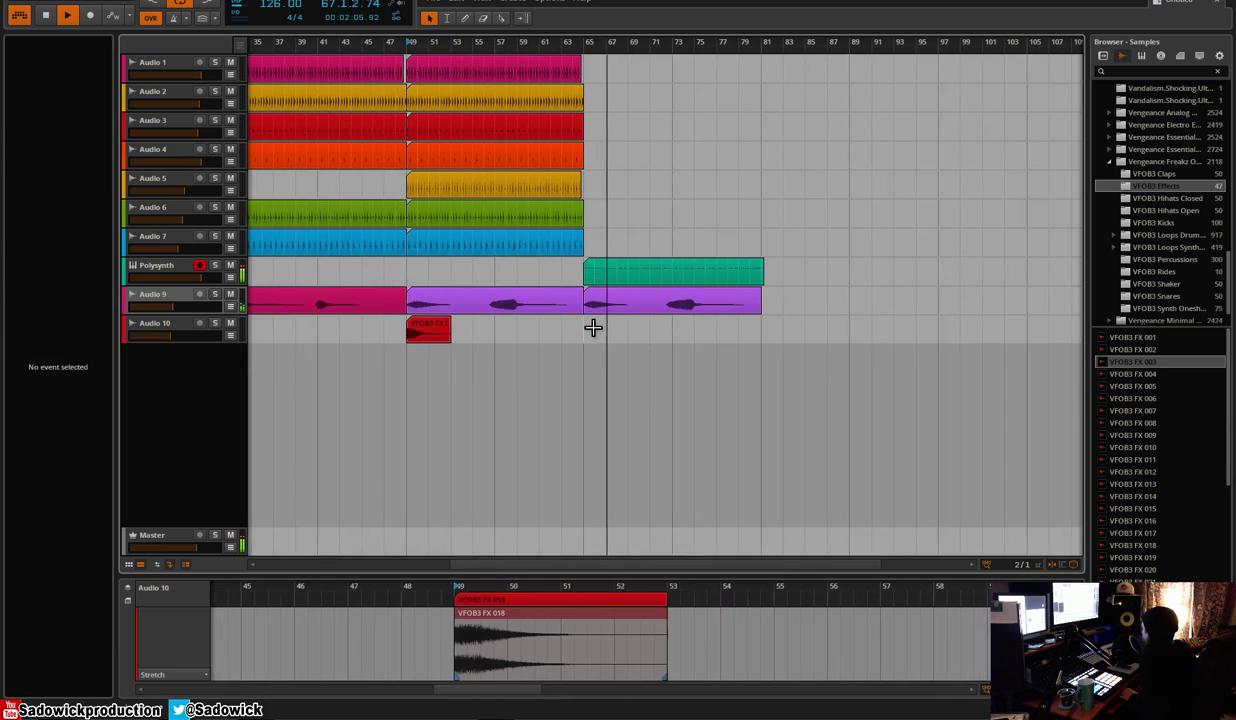
key("ctrl+v")
Show the Polysynth track's devices and automation, and add a dedicated automation lane for the Polysynth's Filter Frequency
left_click(240, 300)
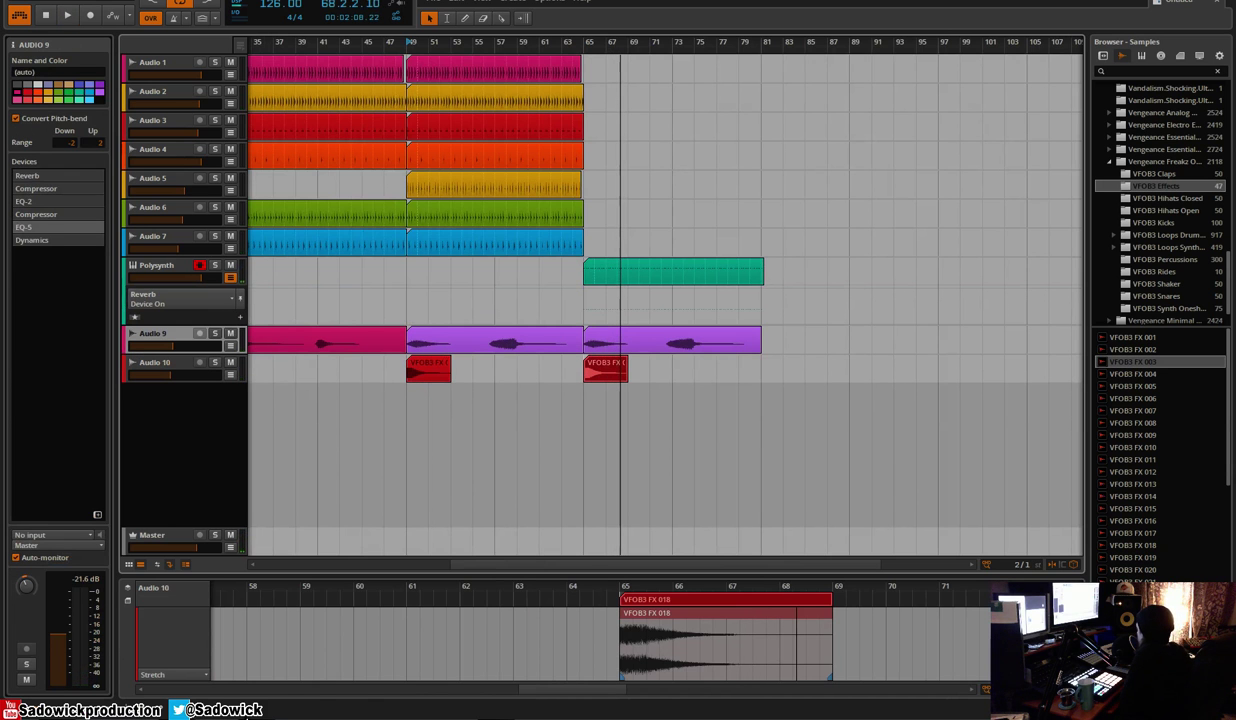
left_click(187, 713)
left_click(165, 592)
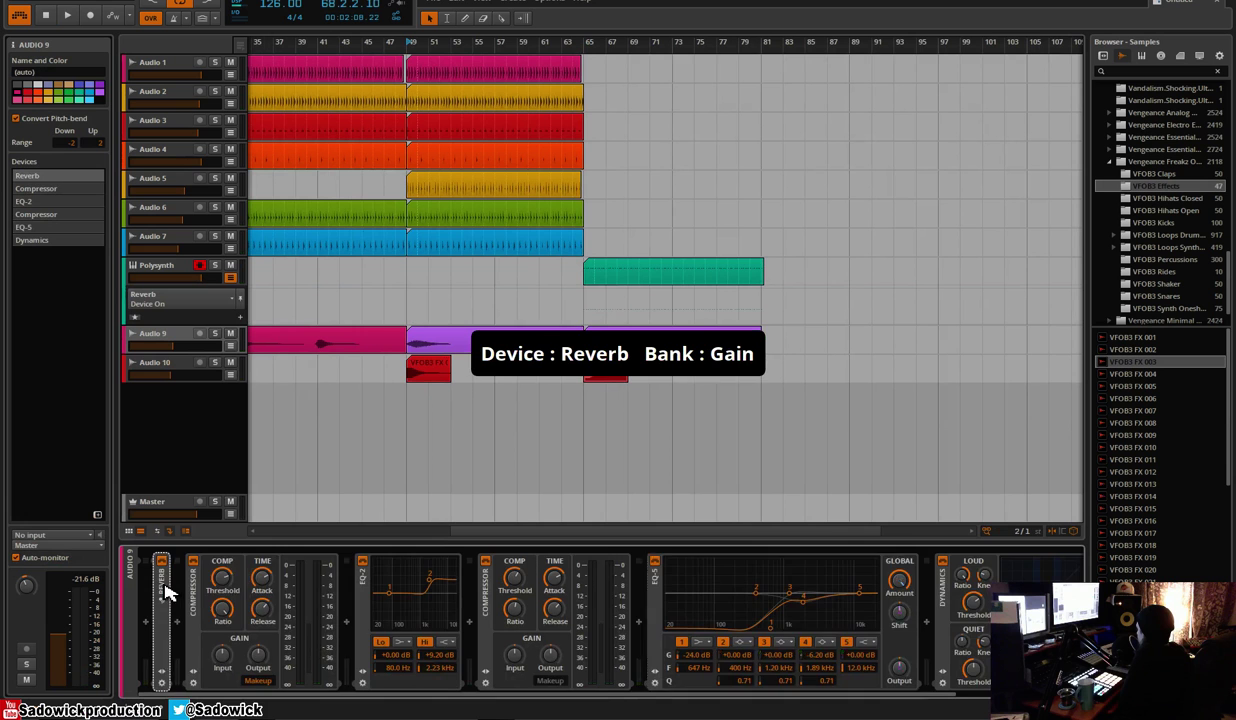
left_click(167, 603)
left_click(174, 268)
left_click(167, 595)
left_click(167, 595)
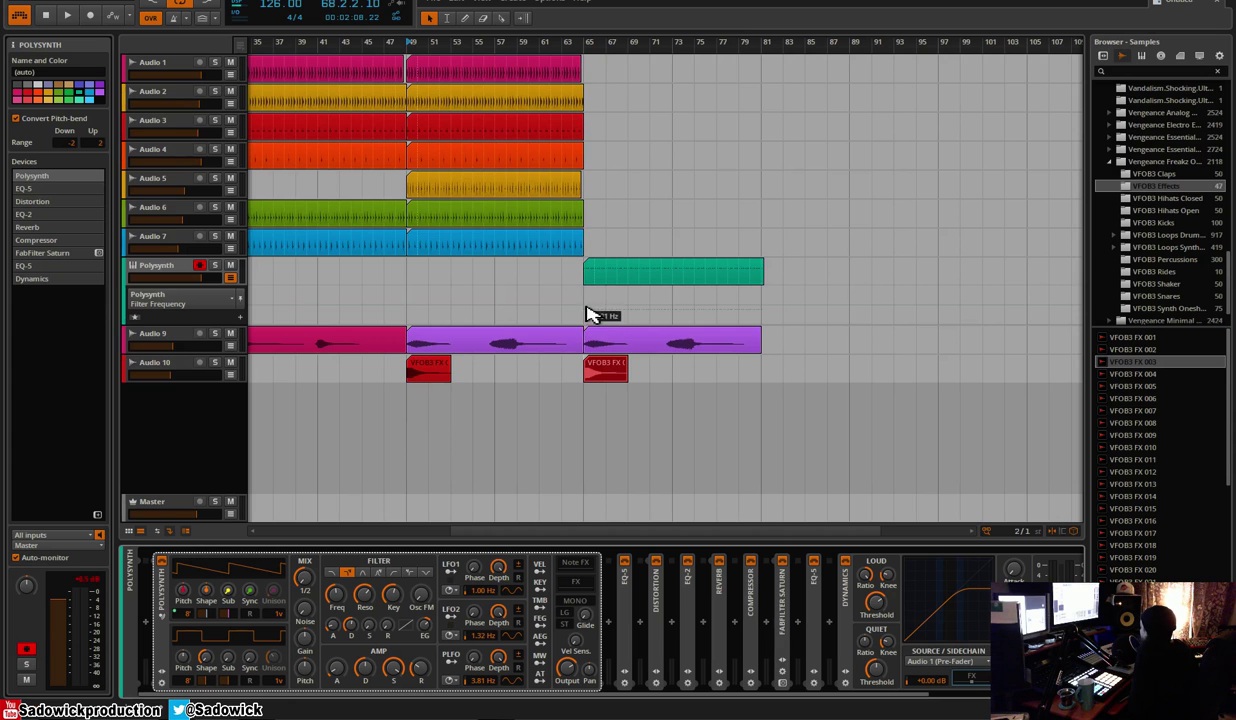
left_click(245, 322)
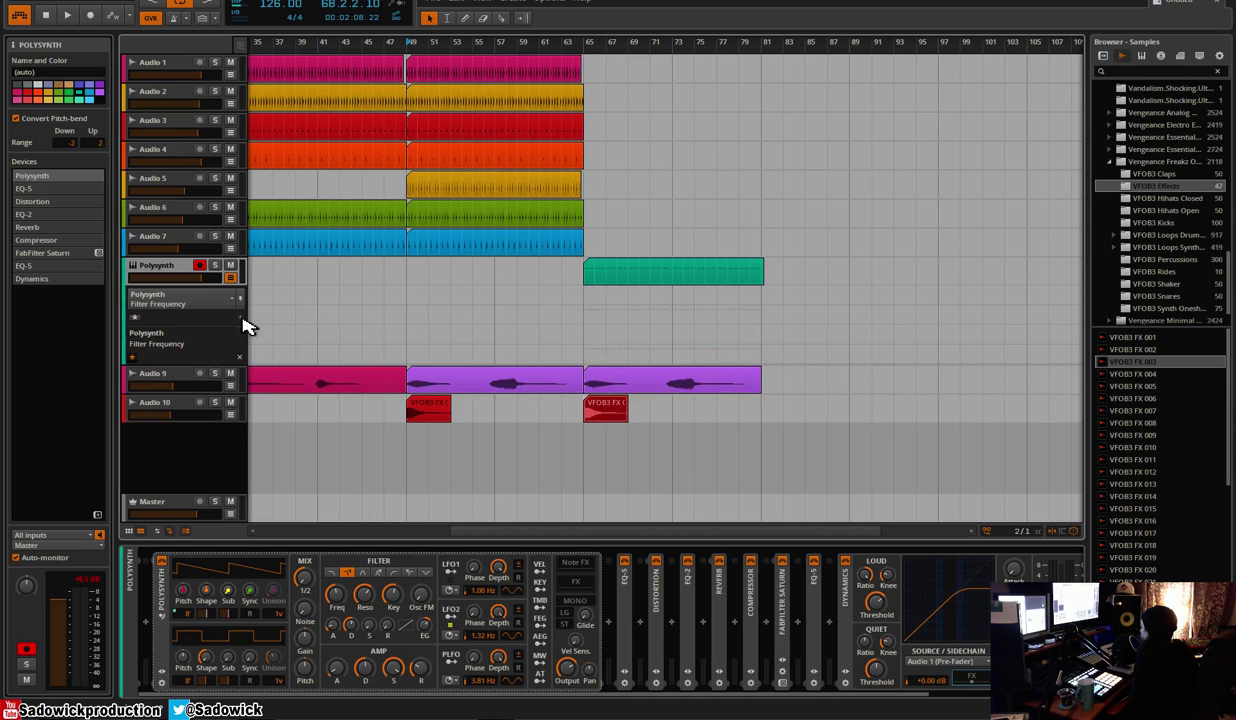
Automate the Polysynth's Filter Frequency to rise from a point at bar 65 to 611 Hz at bar 73, with playback running
left_click(597, 358)
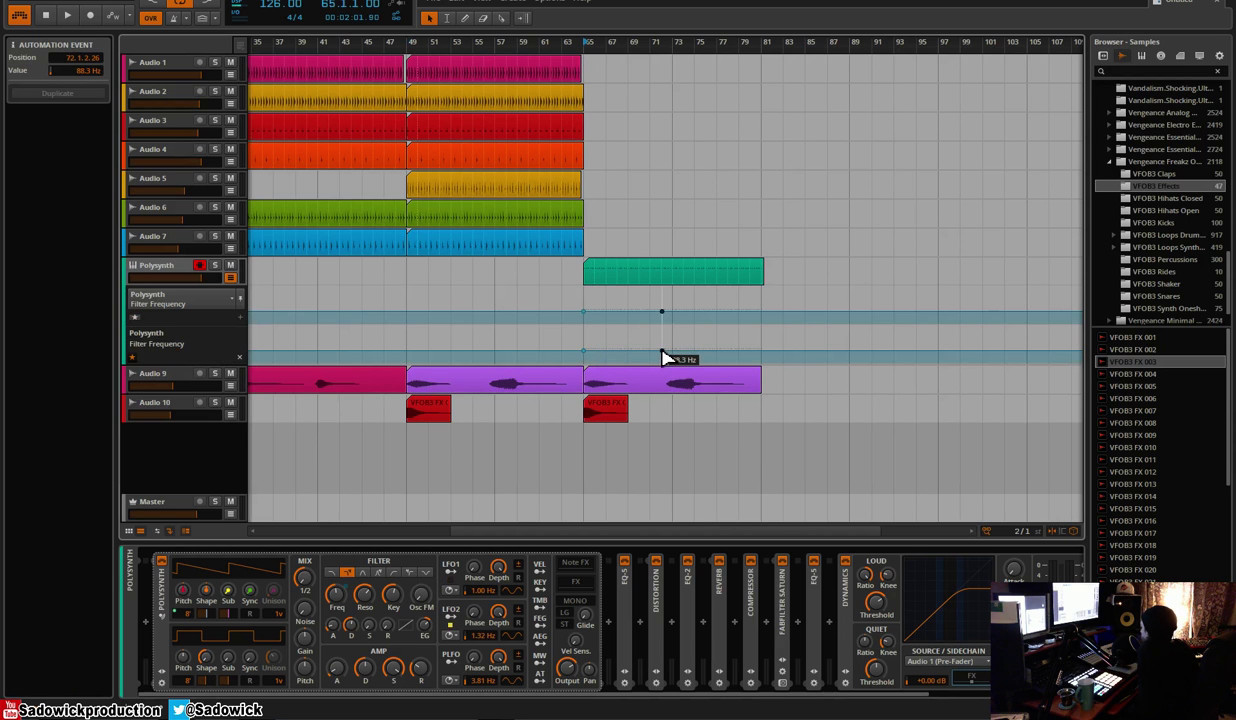
key("space")
mouse_move(661, 352)
left_mouse_down()
mouse_move(649, 346)
mouse_move(672, 344)
left_mouse_up()
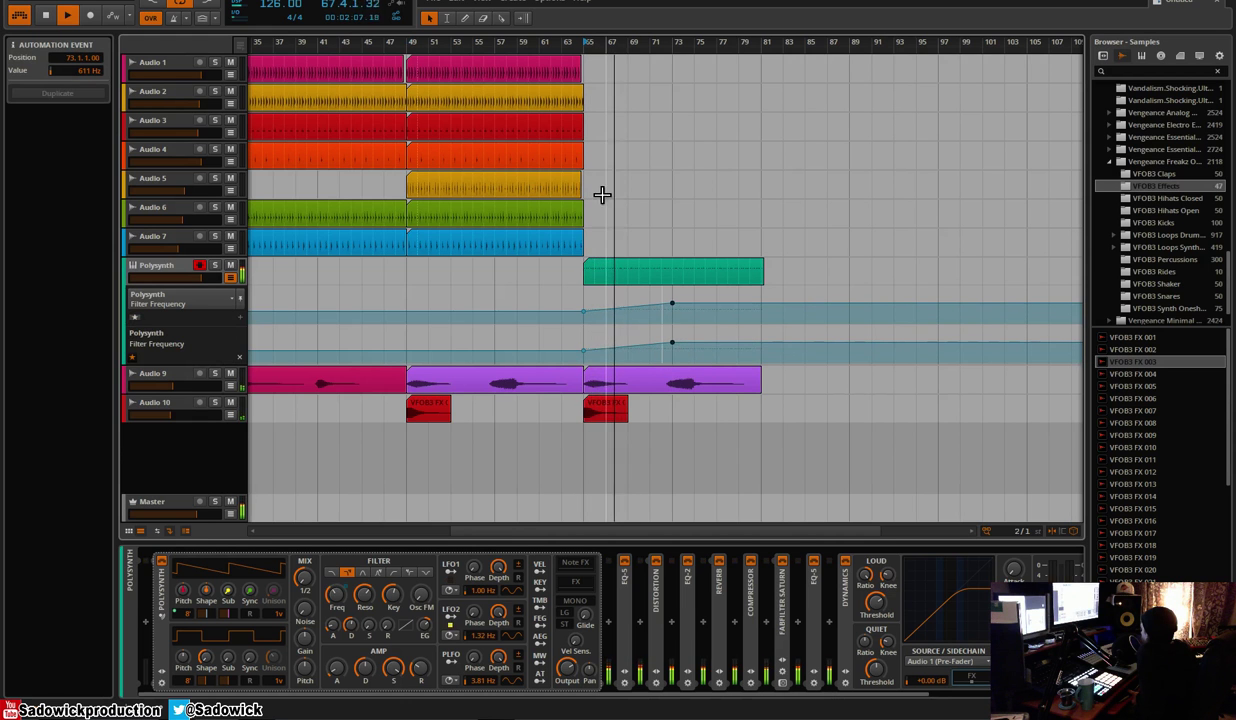
Set the Polysynth filter frequency automation to 198 Hz at bar 65 and 385 Hz at bar 73, and add a 64.2 Hz point at bar 81
left_click(421, 667)
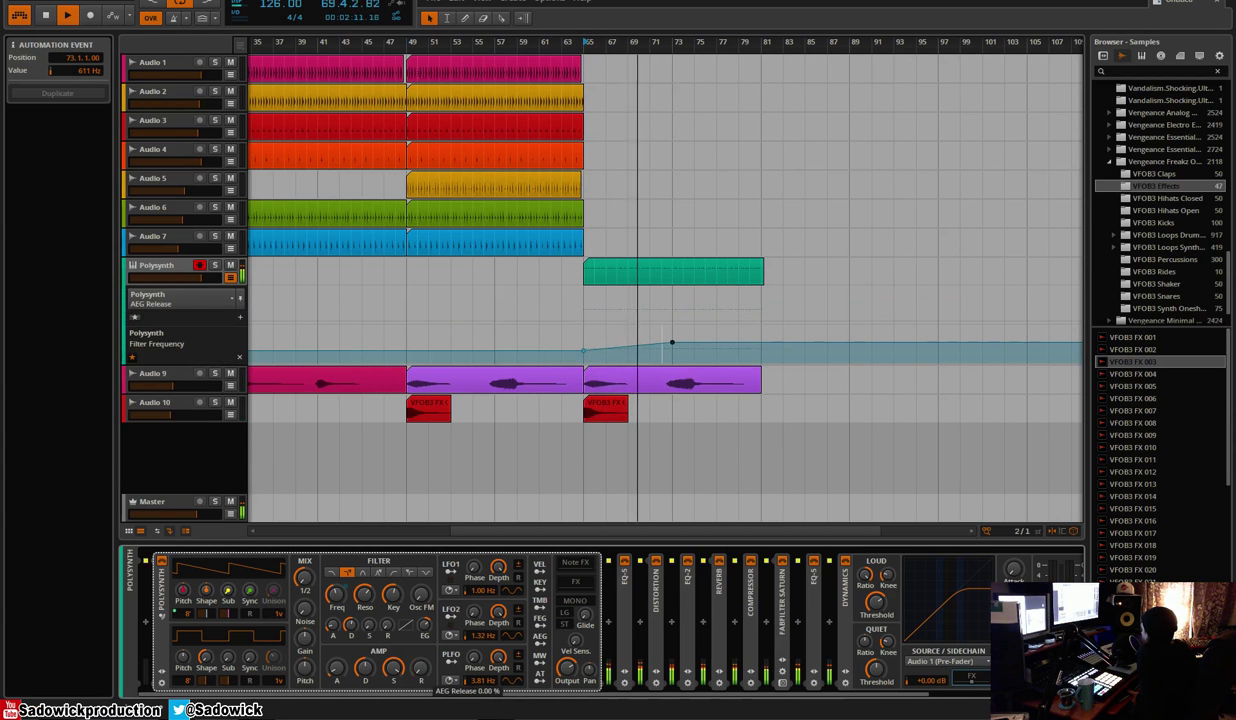
left_click_drag(672, 345, 672, 344)
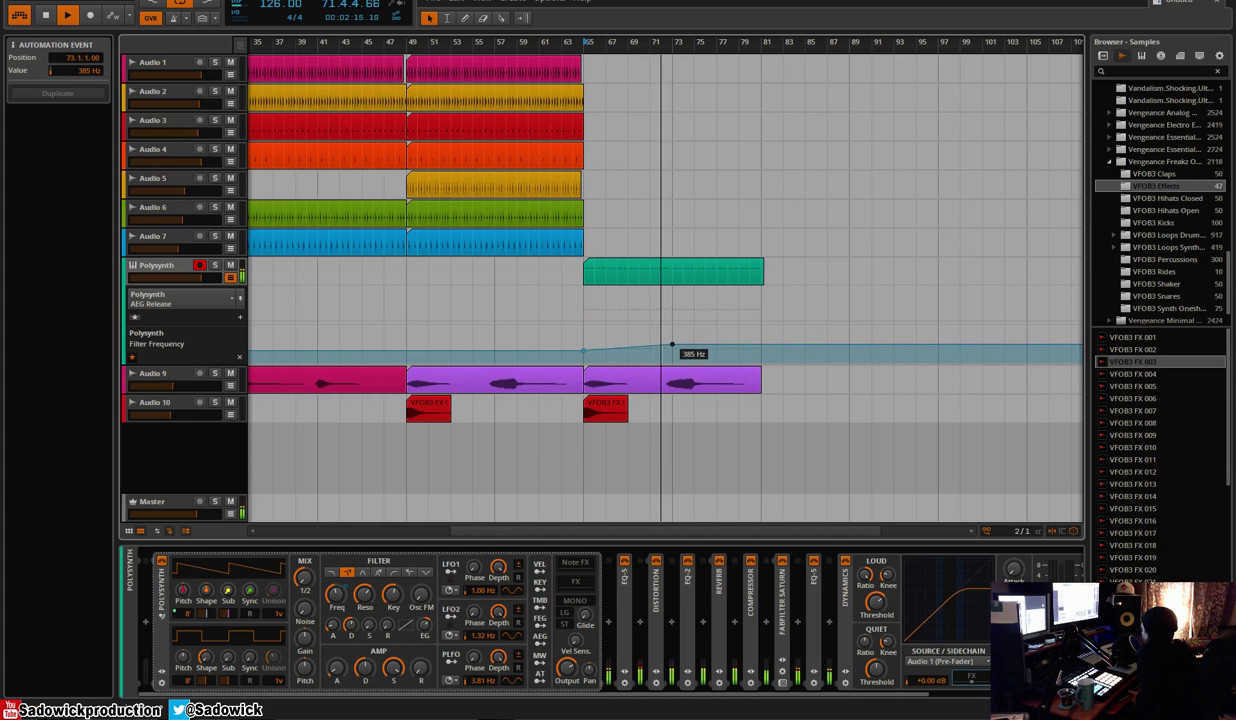
left_click(584, 350)
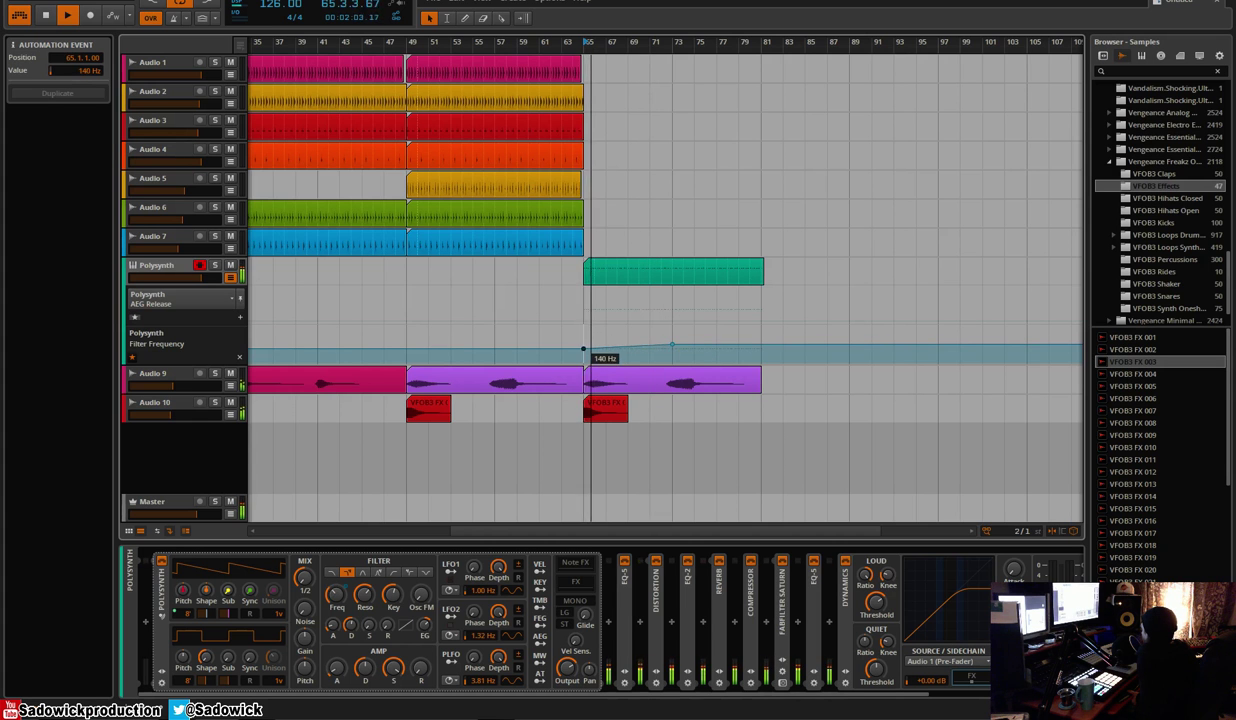
left_click_drag(584, 348, 584, 347)
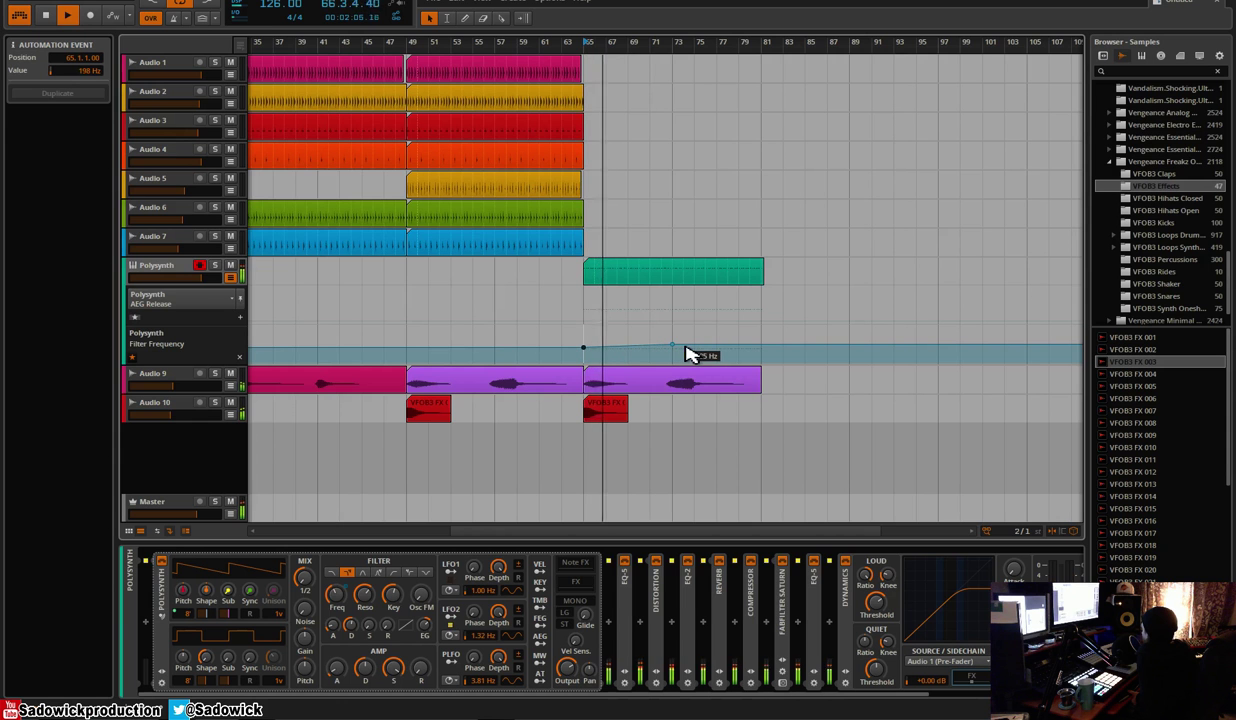
left_click(751, 352)
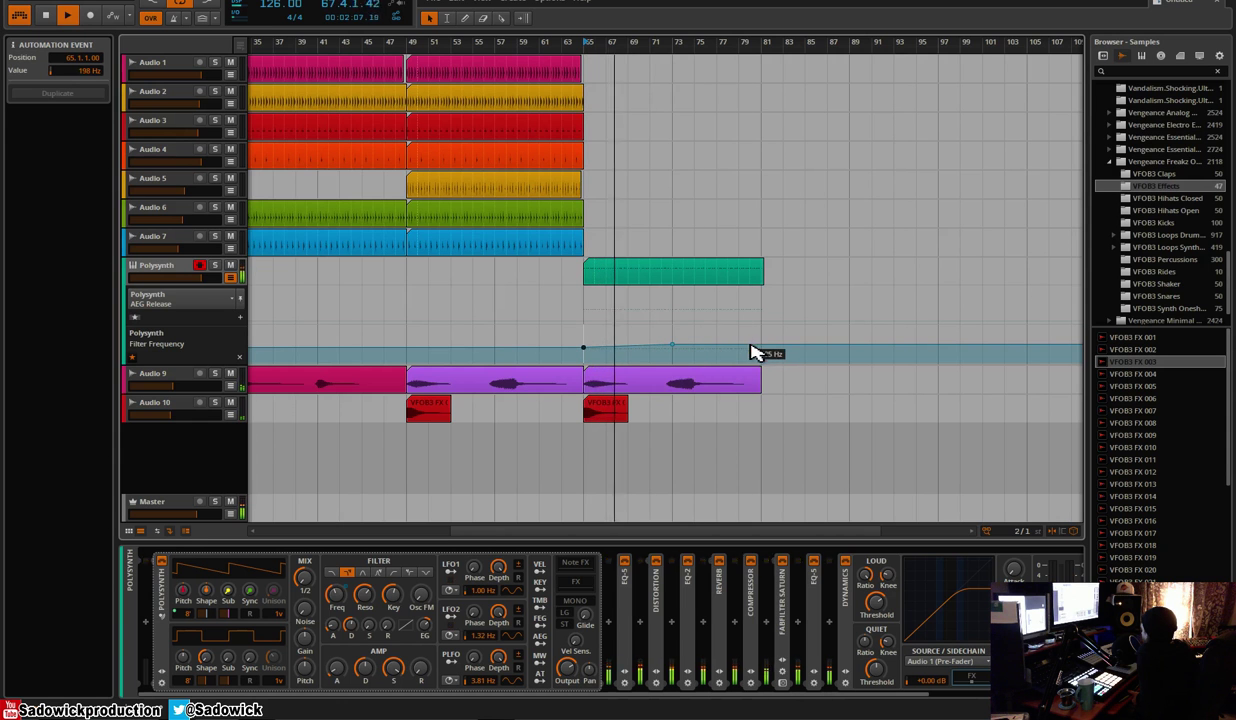
mouse_move(759, 355)
left_mouse_down()
mouse_move(738, 352)
mouse_move(760, 352)
left_mouse_up()
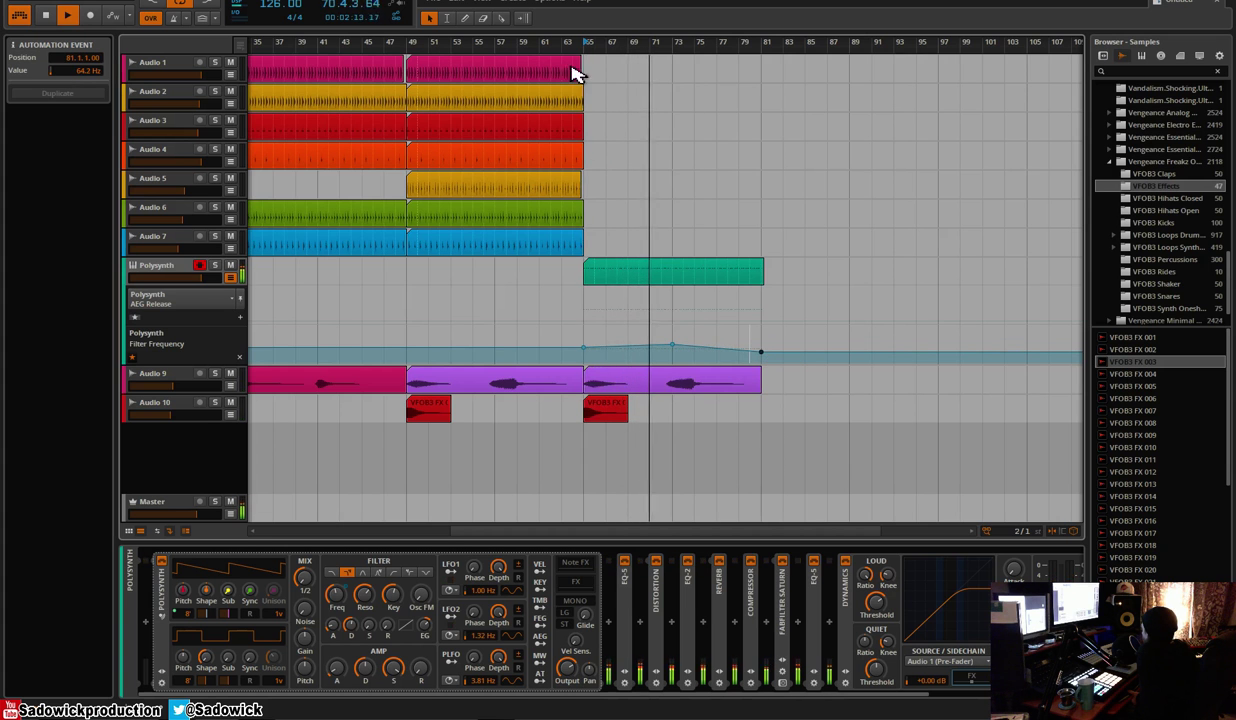
Copy the Audio 1 and Audio 2 clips at bar 49 so the copies start at bar 81
left_click_drag(590, 61, 441, 102)
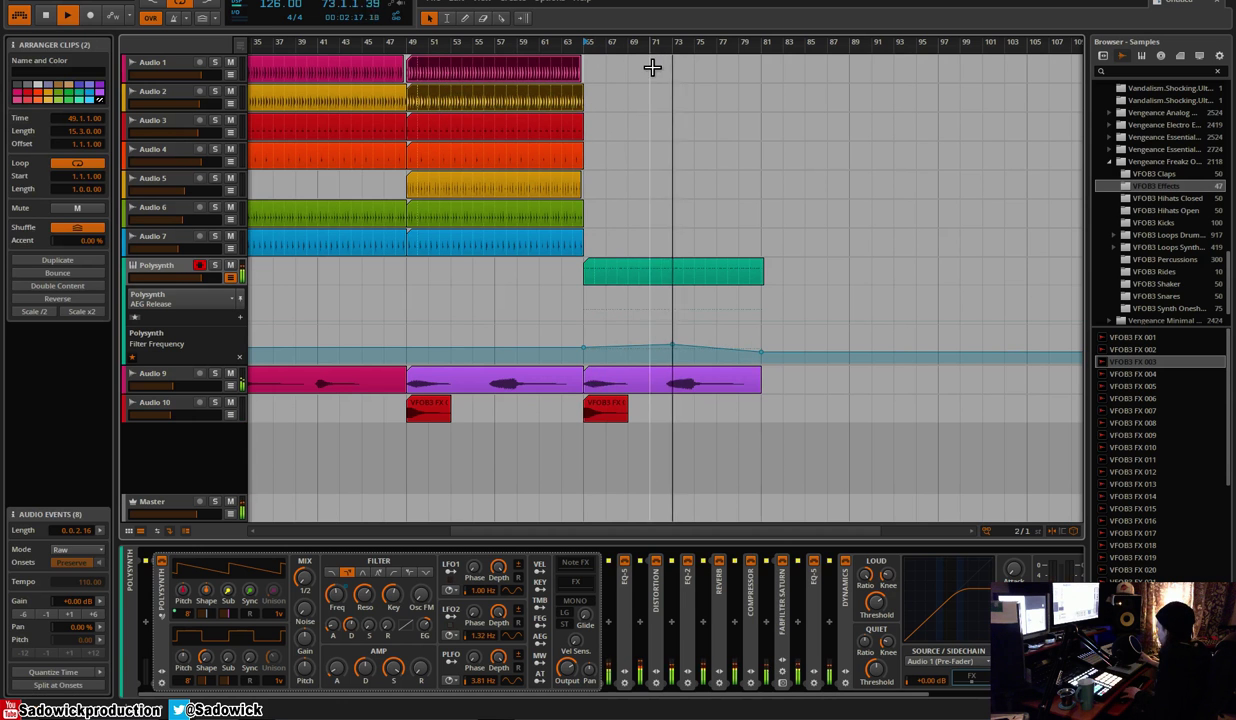
left_click(759, 69)
key("ctrl+v")
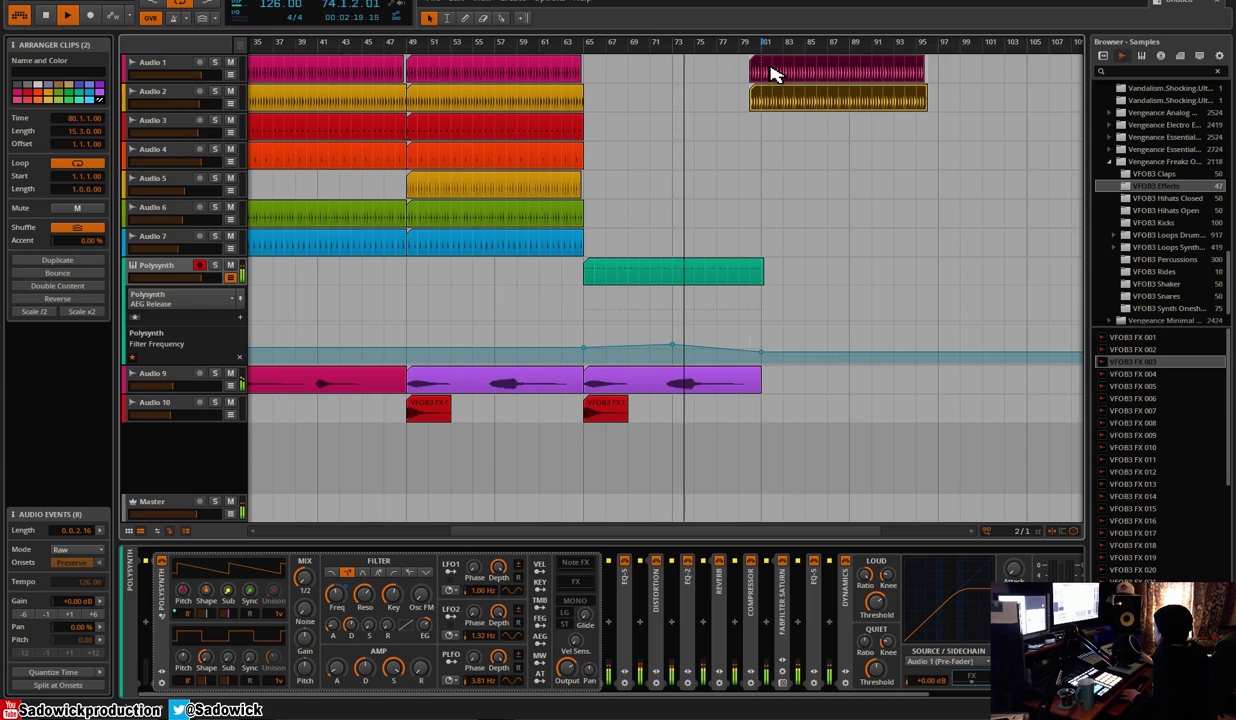
left_click_drag(772, 73, 784, 75)
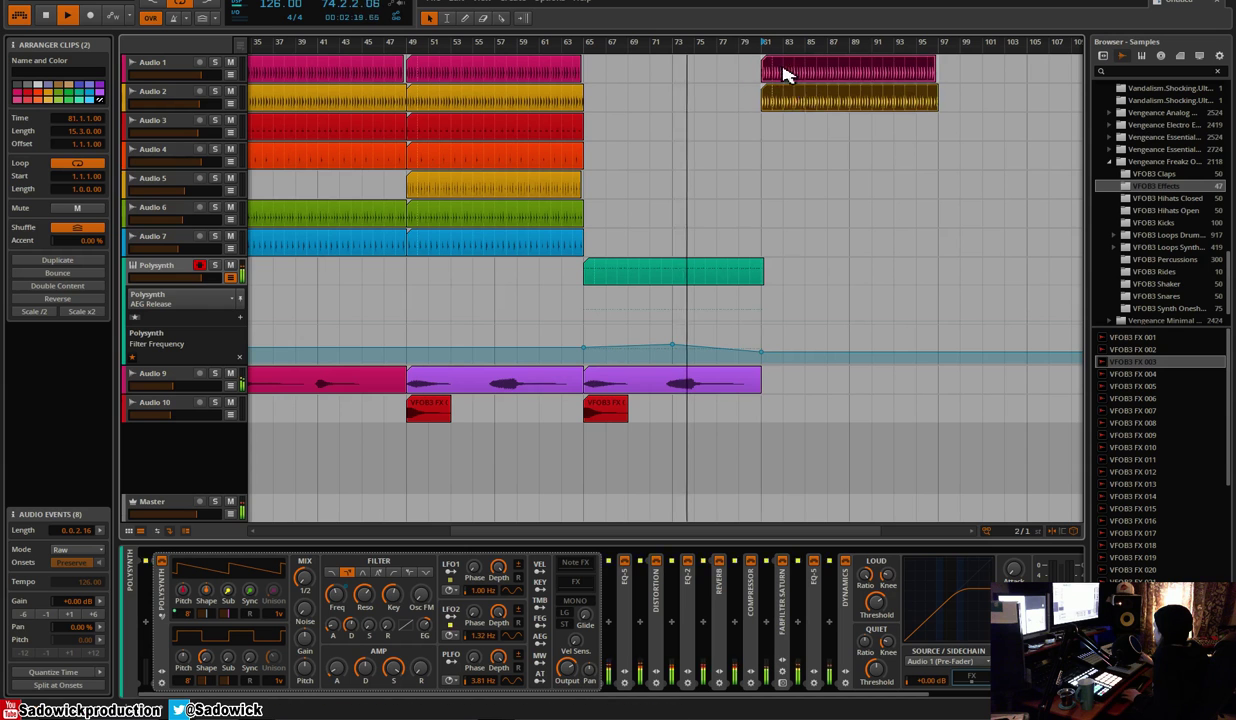
Move the low filter frequency point to bar 79, add a 250 Hz point at bar 81, and duplicate the Polysynth clip at 16 bars long
left_click_drag(761, 352, 739, 352)
double_click(761, 348)
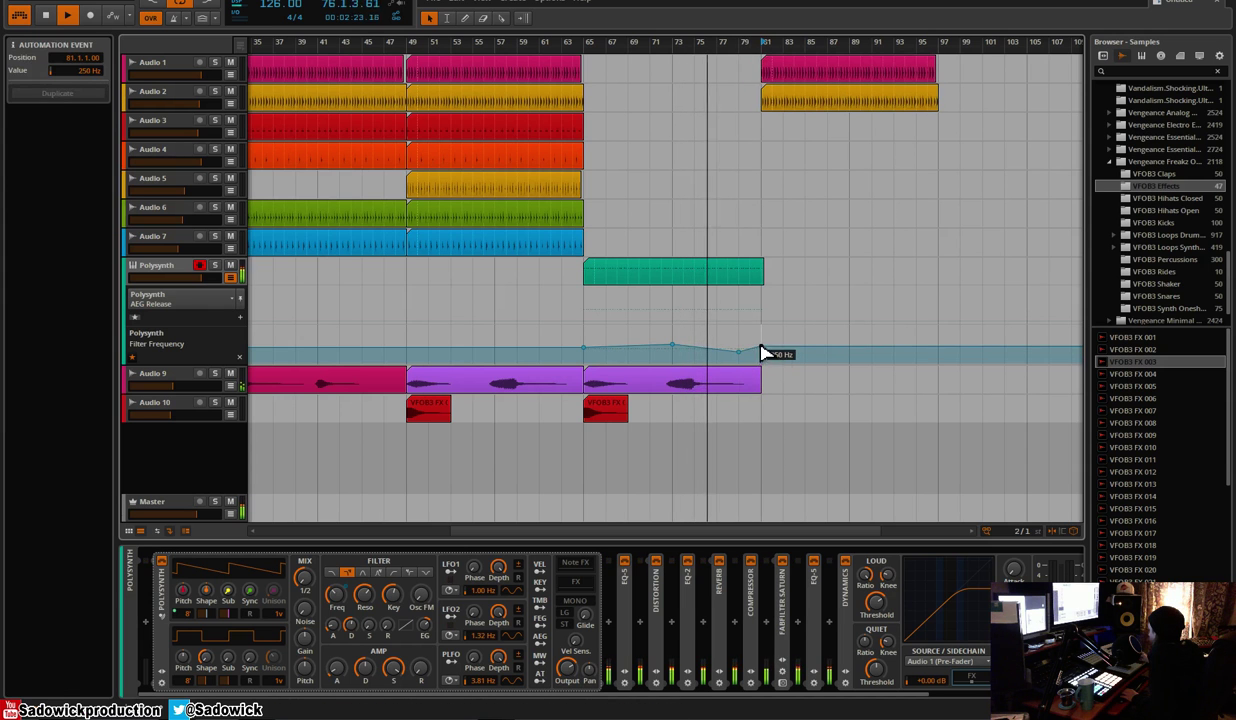
left_click(759, 277)
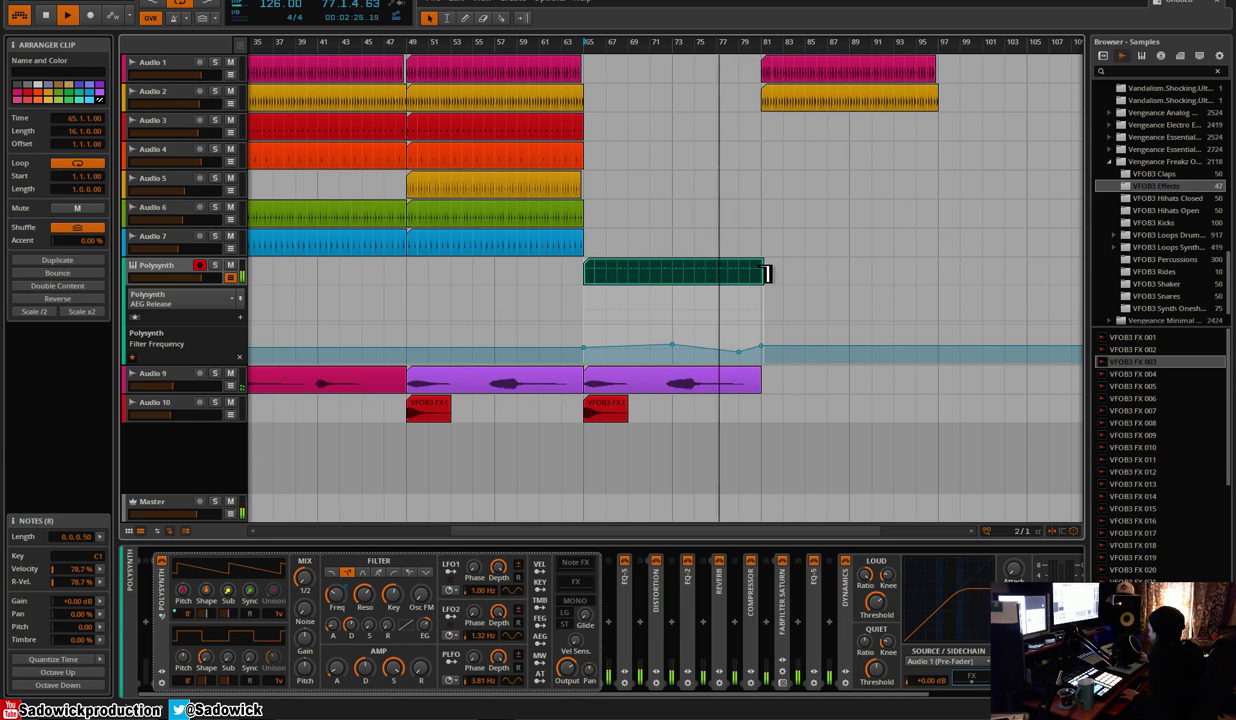
key("ctrl+d")
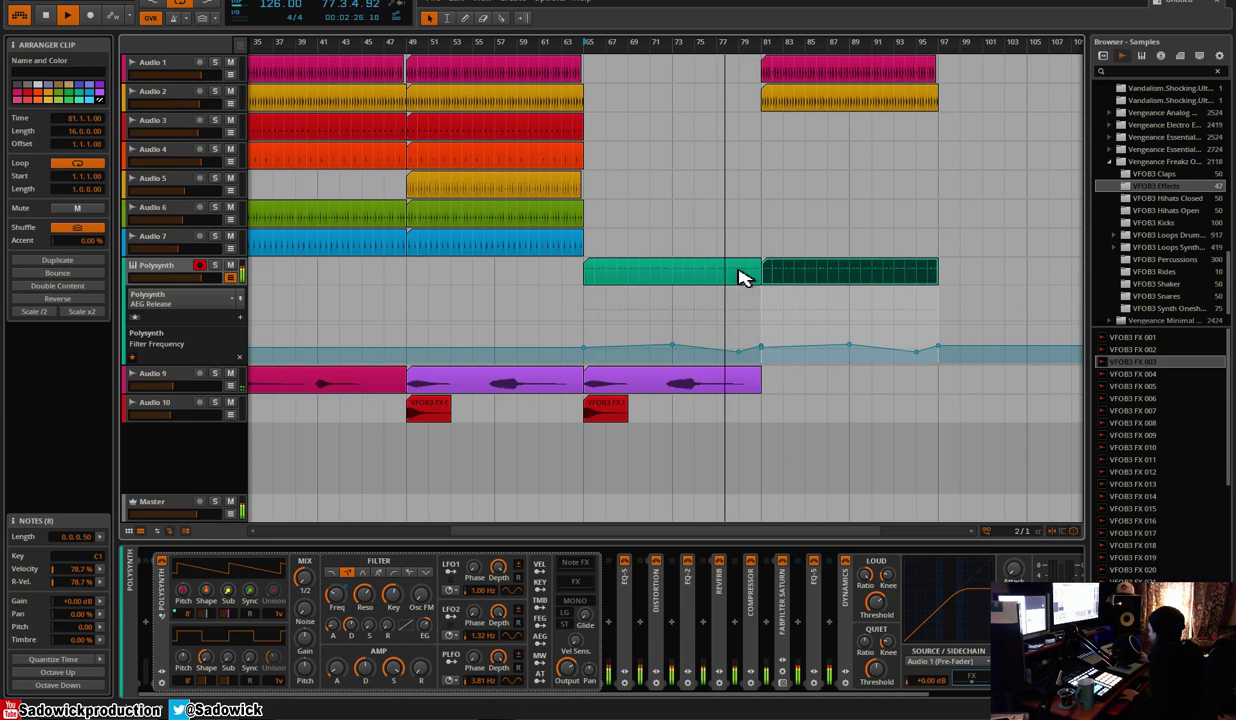
Raise the filter frequency point near bar 79 to 236 Hz and delete the automation points at bars 81, 89 and 95
left_click(741, 358)
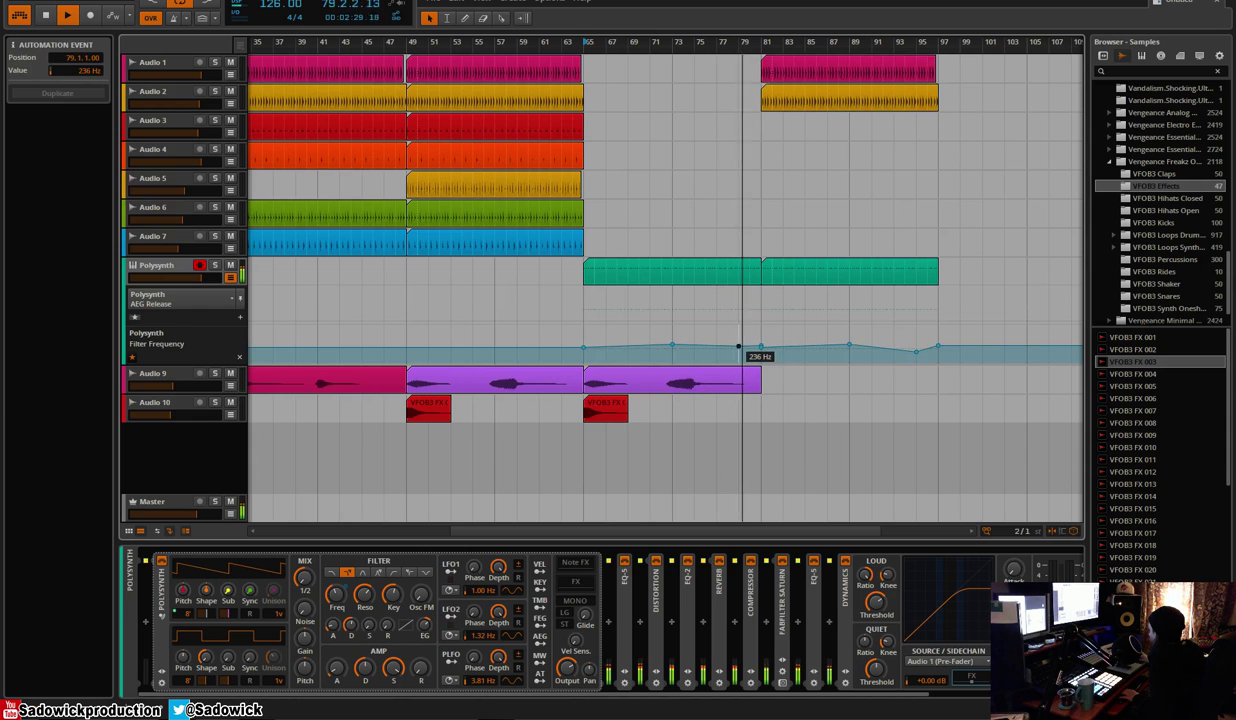
double_click(762, 349)
double_click(762, 349)
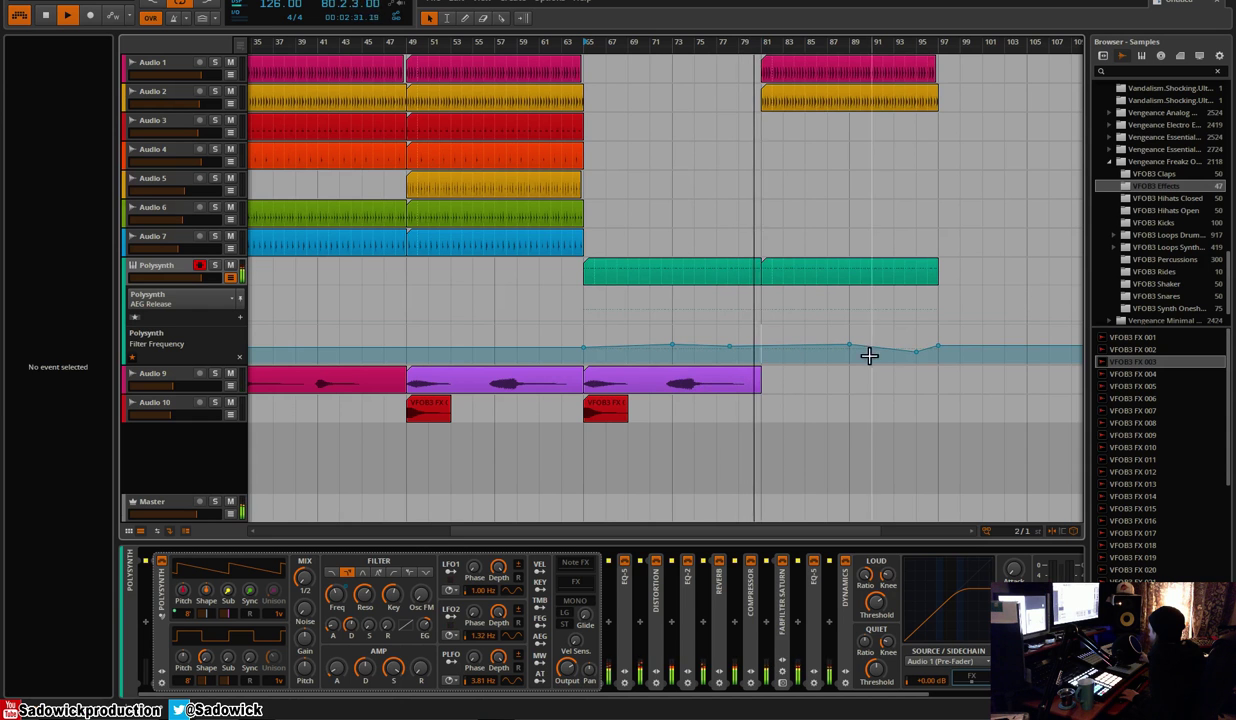
double_click(916, 352)
double_click(850, 346)
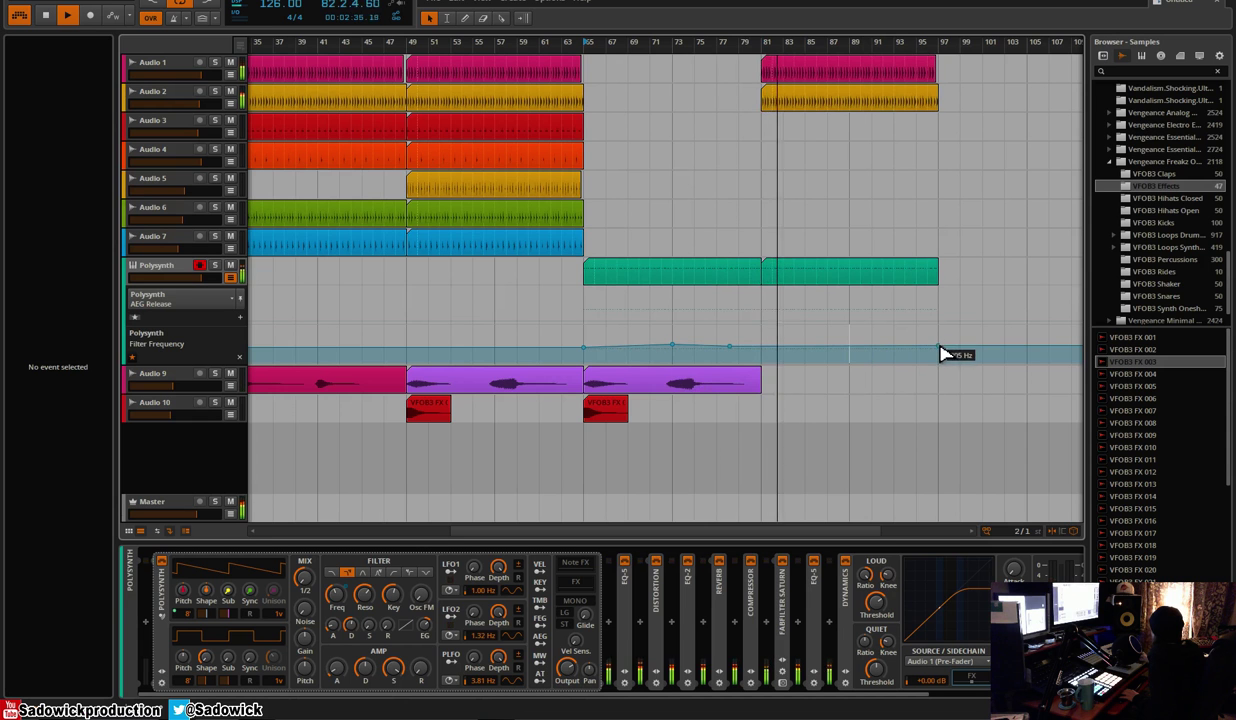
Copy the VFOB3 FX 018 clip on Audio 10 from bar 65 to bar 81
left_click_drag(762, 411, 587, 411)
key("ctrl+d")
key("space")
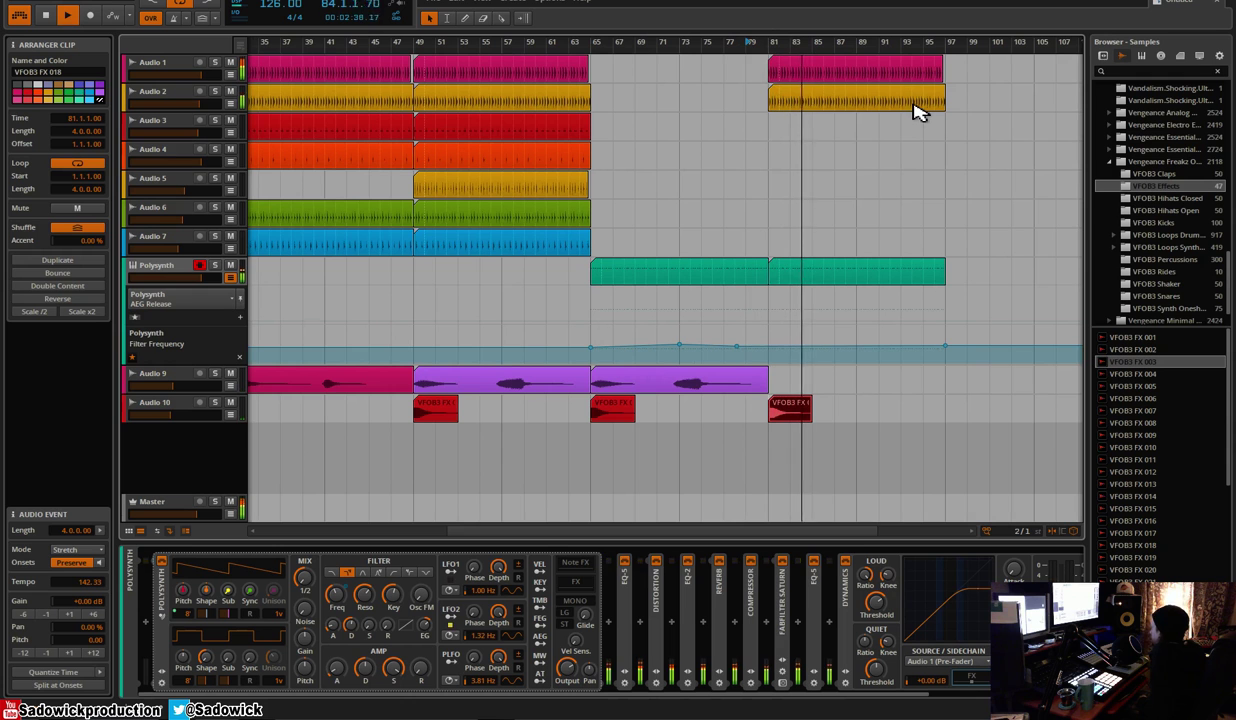
Delete the filter frequency automation point at bar 97 and duplicate the bar 81 Polysynth clip to bar 97
double_click(945, 346)
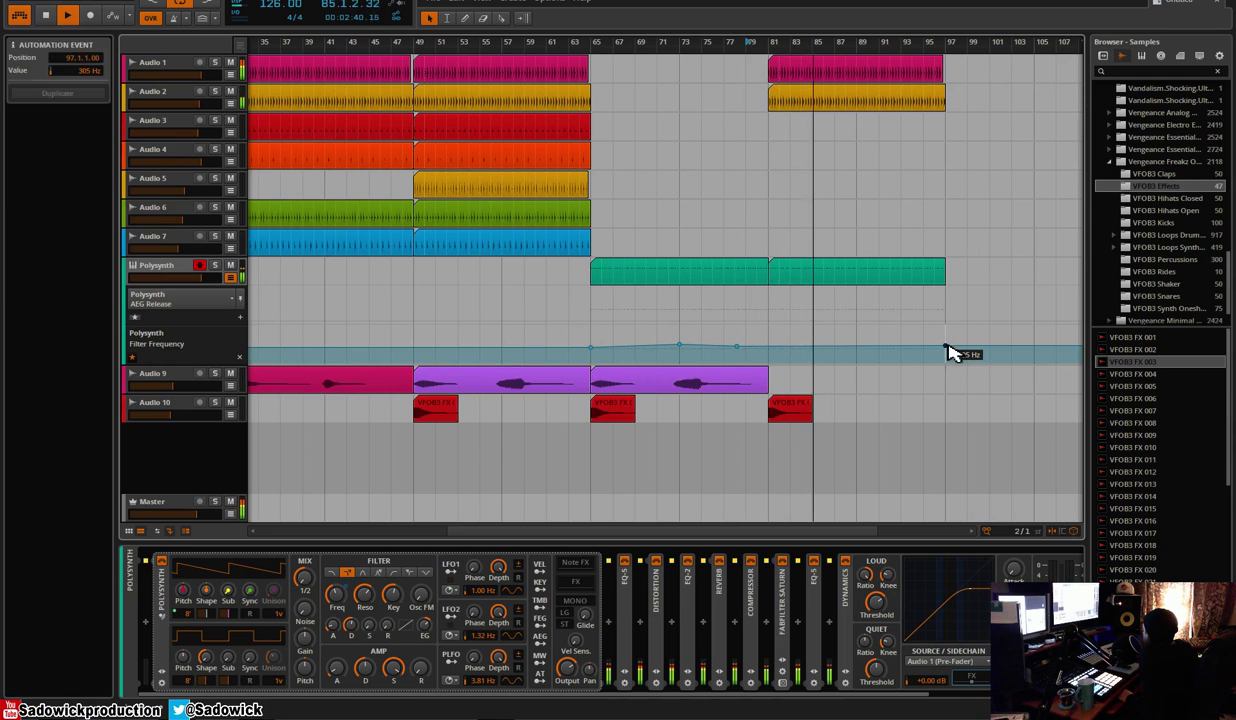
left_click(888, 277)
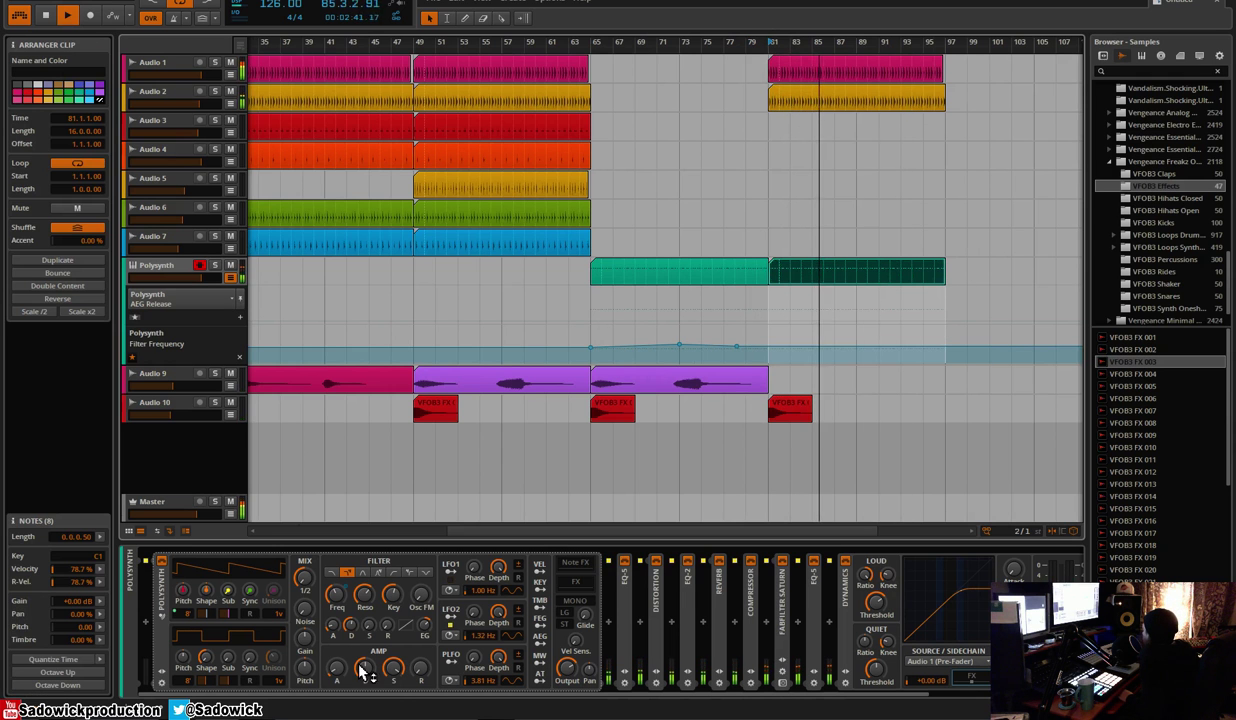
double_click(834, 280)
left_click(659, 276)
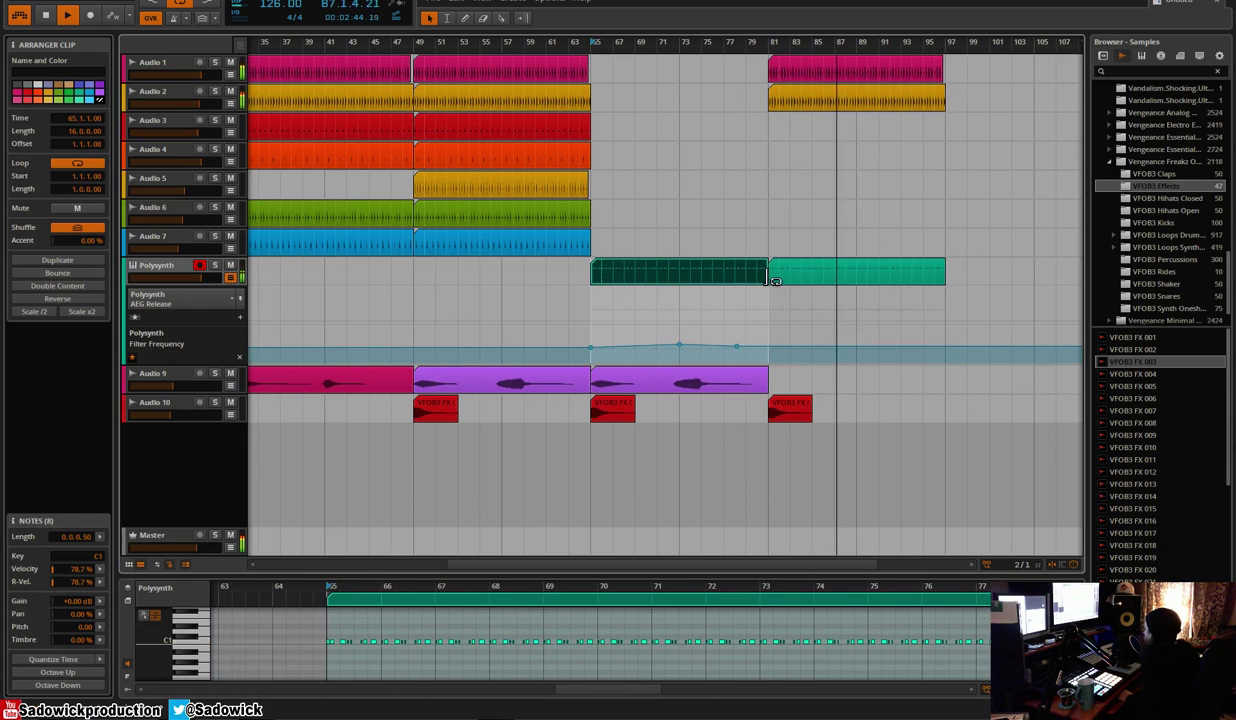
left_click(937, 277)
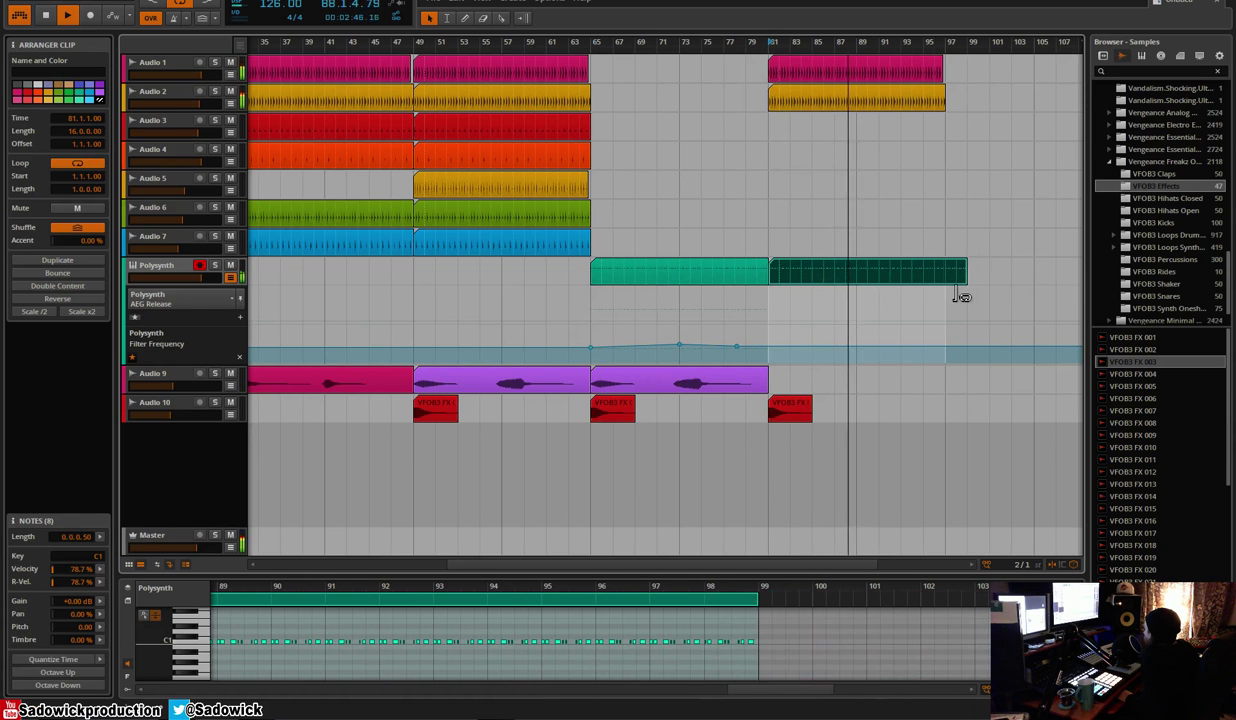
key("ctrl+d")
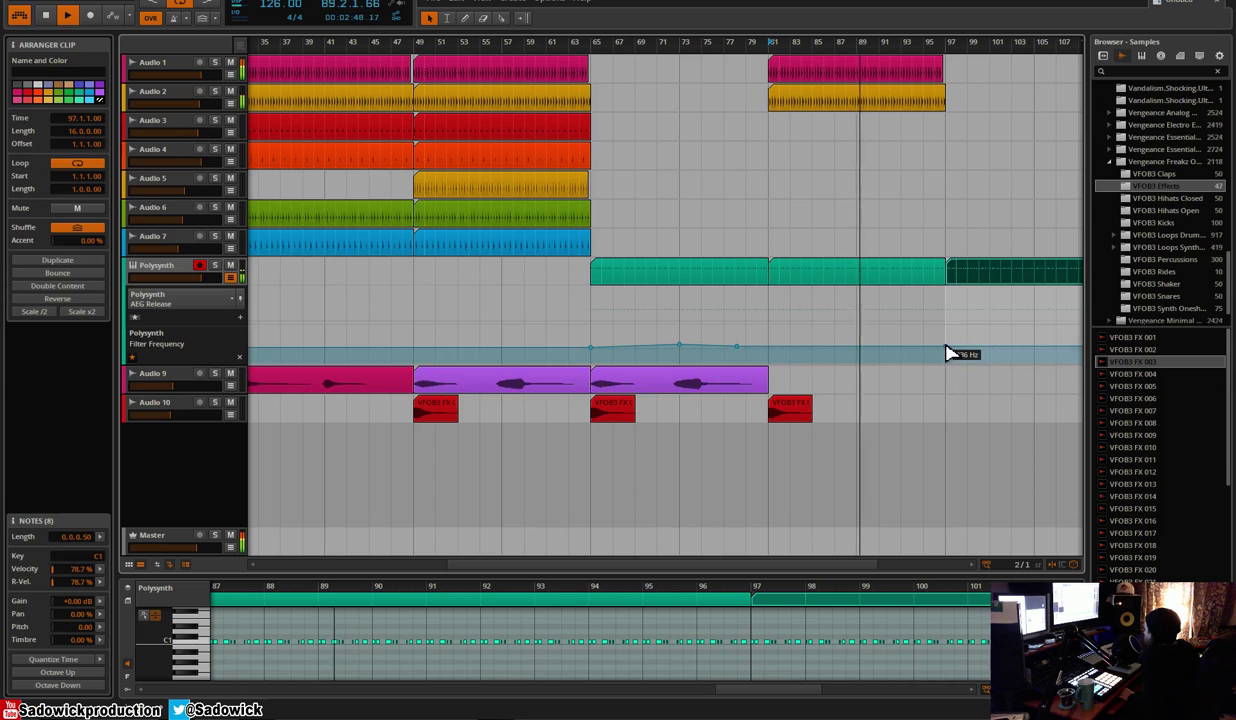
left_click(950, 353)
Clear the Audio 1 to Audio 7 tracks beyond bar 113, and duplicate the bar 81 clips of Audio 1 and Audio 2 to bar 97
left_click_drag(922, 44, 635, 44)
left_click_drag(781, 238, 706, 64)
key("Delete")
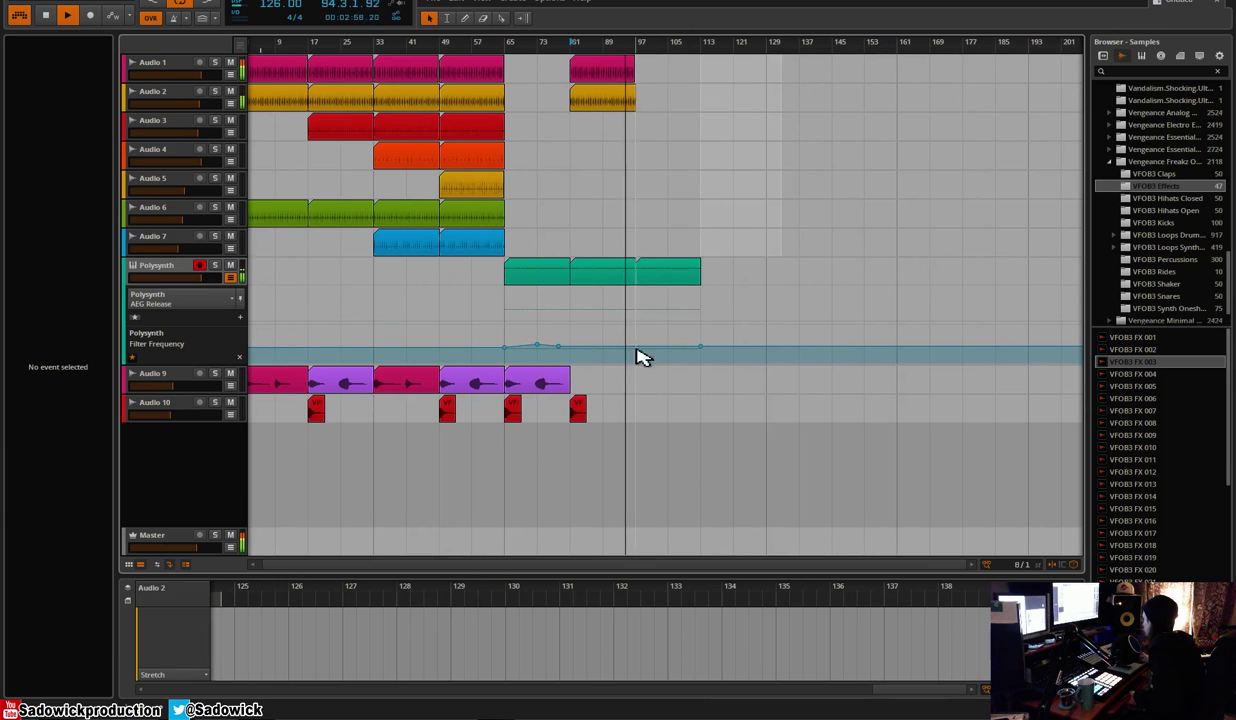
left_click_drag(641, 62, 588, 105)
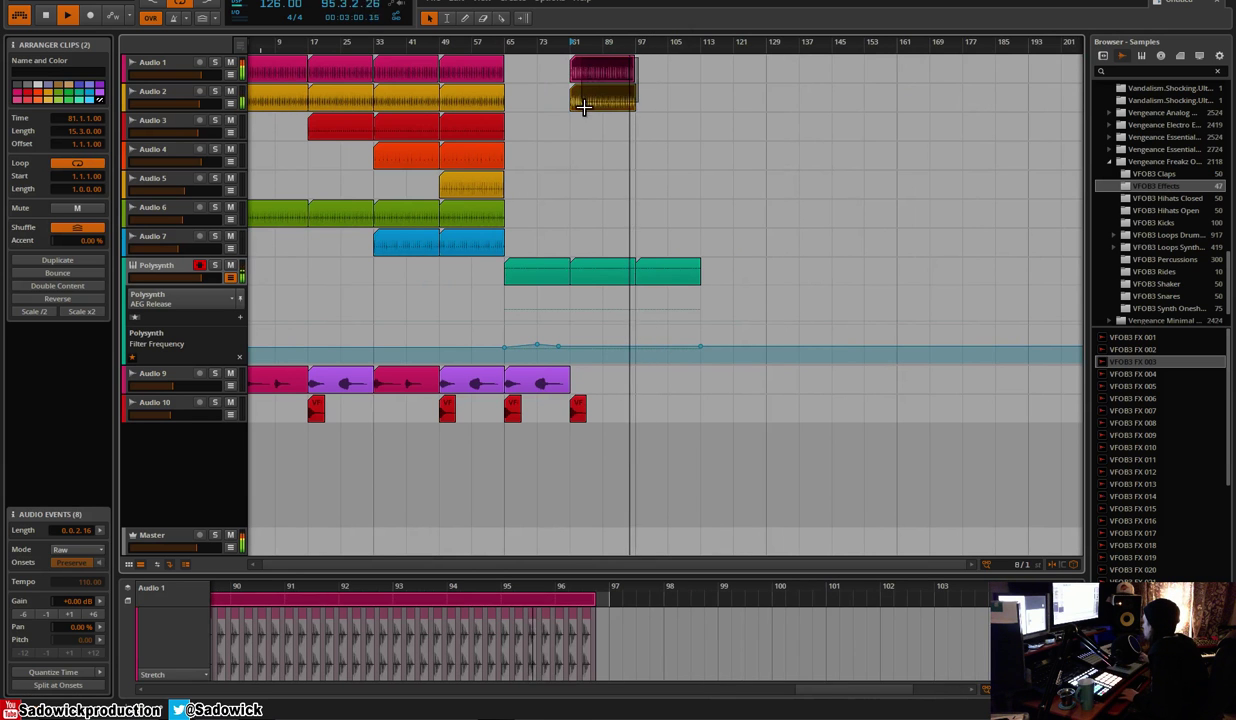
key("ctrl+d")
Copy the Audio 5 and Audio 6 clips at bar 49 and paste them just before bar 97
left_click(483, 133)
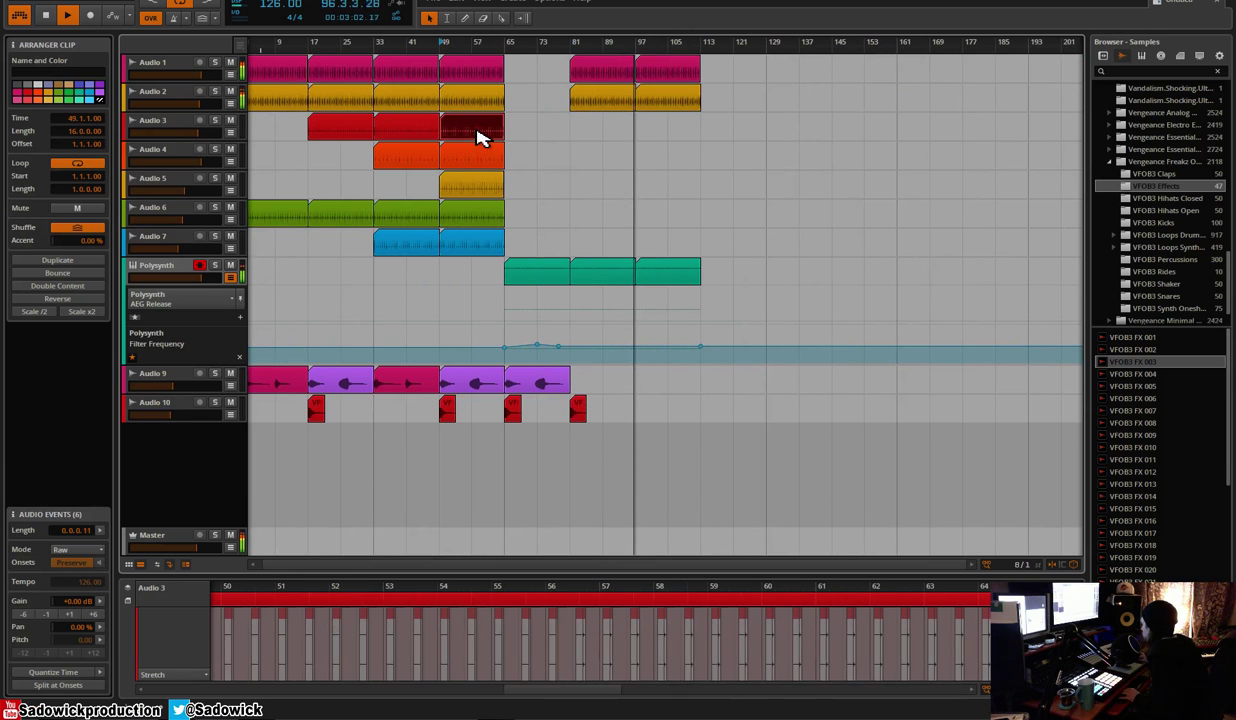
left_click(477, 195)
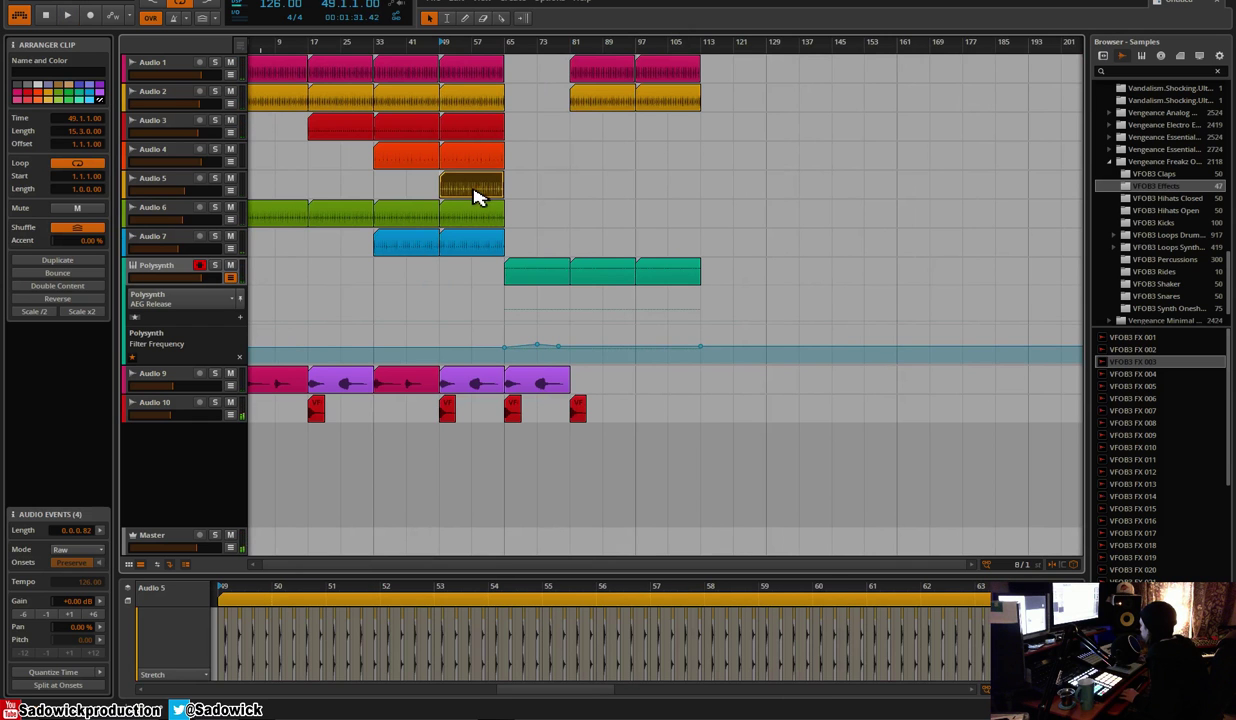
left_click(216, 178)
left_click(216, 178)
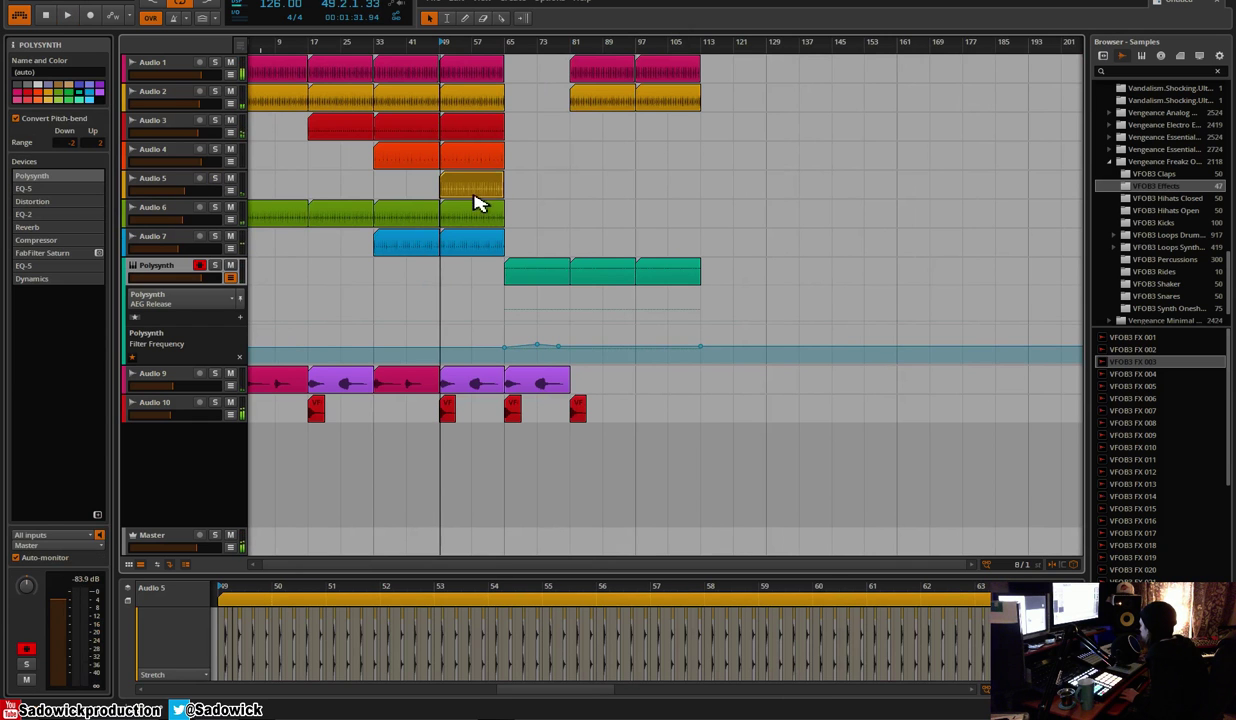
left_click(474, 192)
left_click(480, 213, "shift")
key("ctrl+c")
left_click(637, 182)
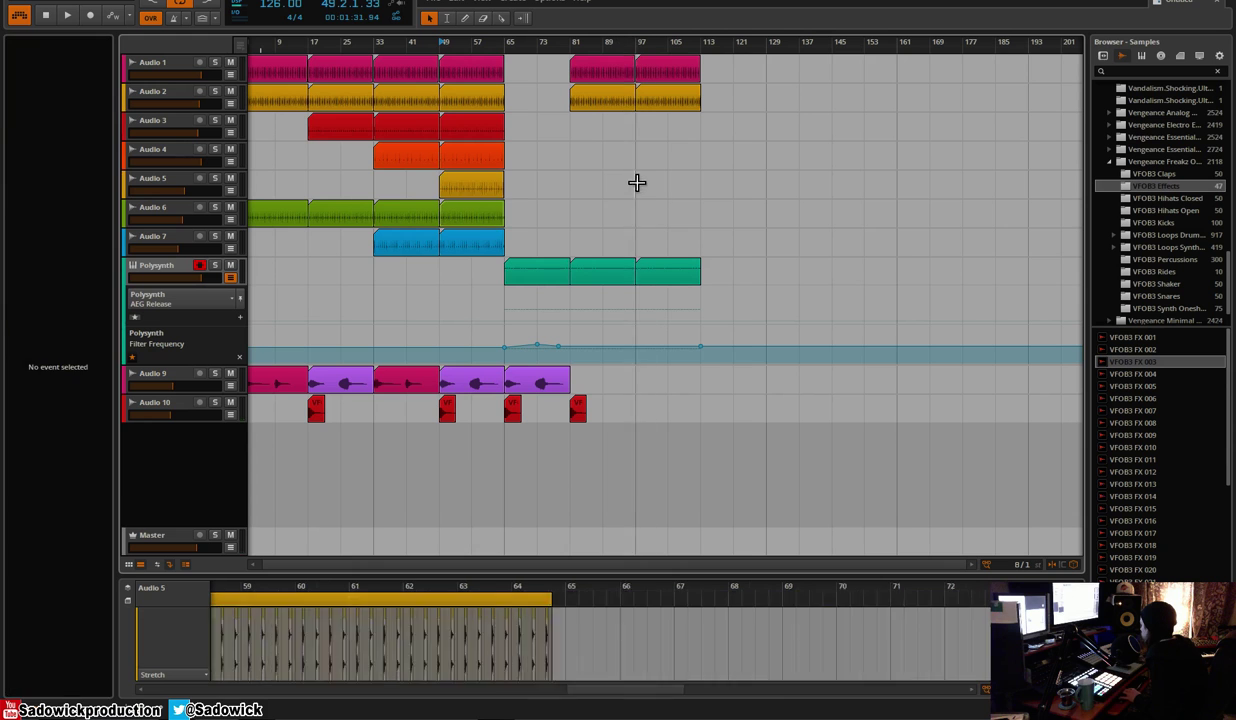
key("ctrl+v")
key("space")
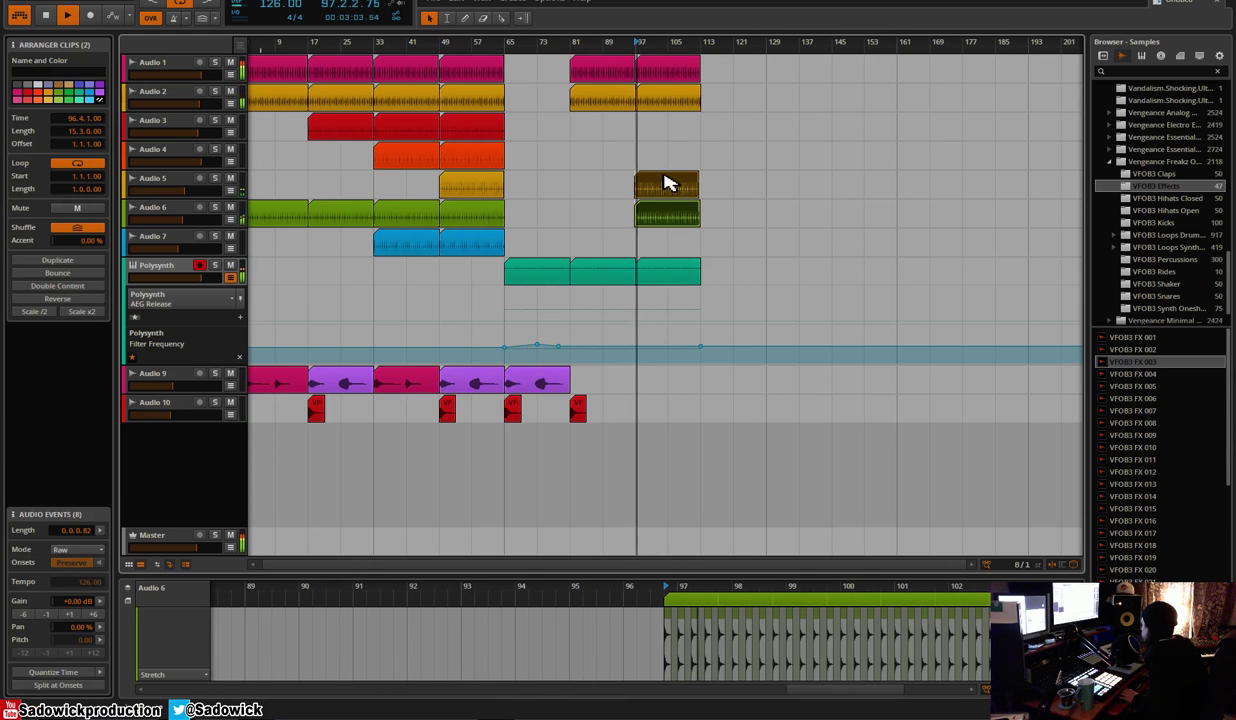
Align the pasted Audio 5 and Audio 6 clips to start exactly at bar 97
left_click_drag(640, 45, 643, 186)
key("space")
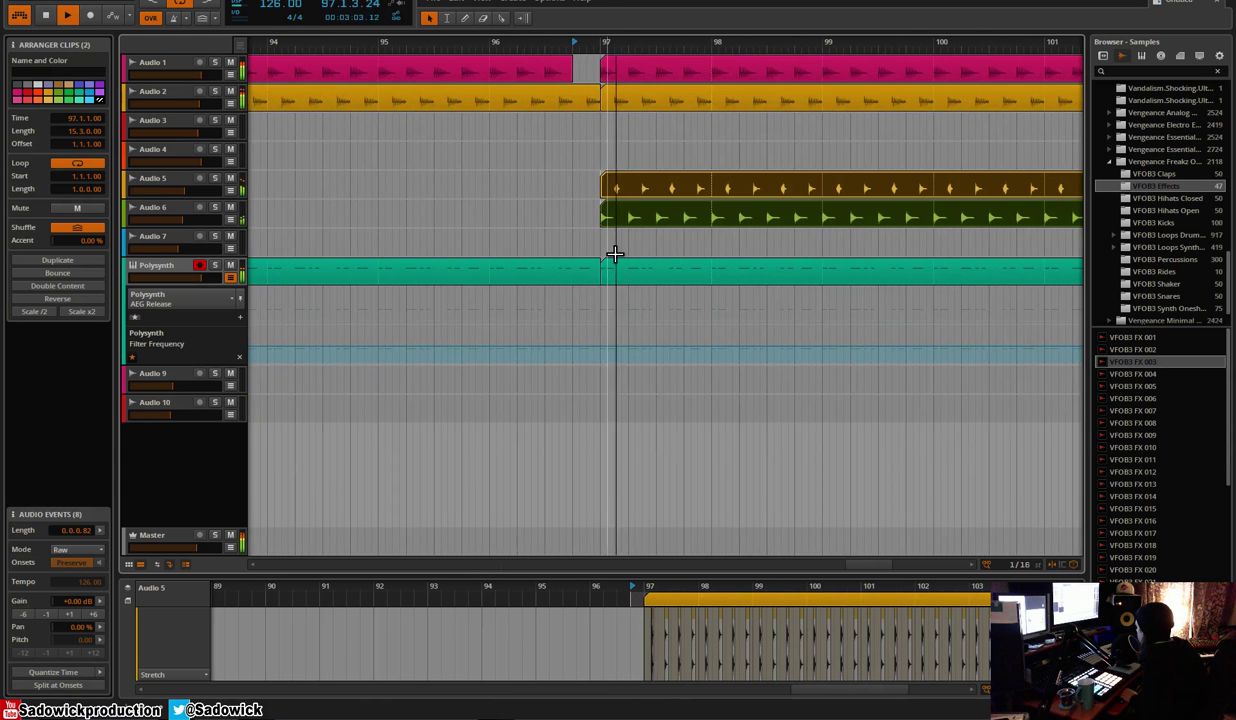
left_click_drag(612, 45, 537, 90)
key("space")
Add Polysynth filter frequency points of 236 Hz at bar 96 and 363 Hz at bar 97, and delete the point at bar 113
left_click(527, 353)
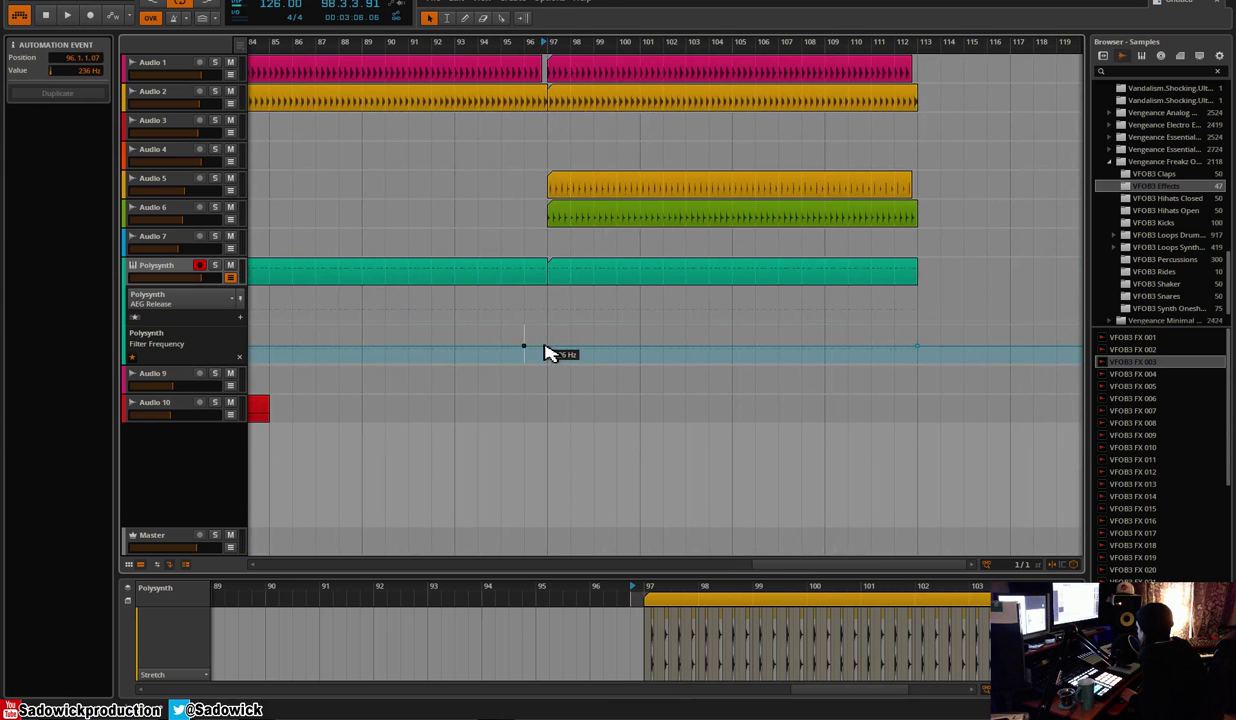
key("space")
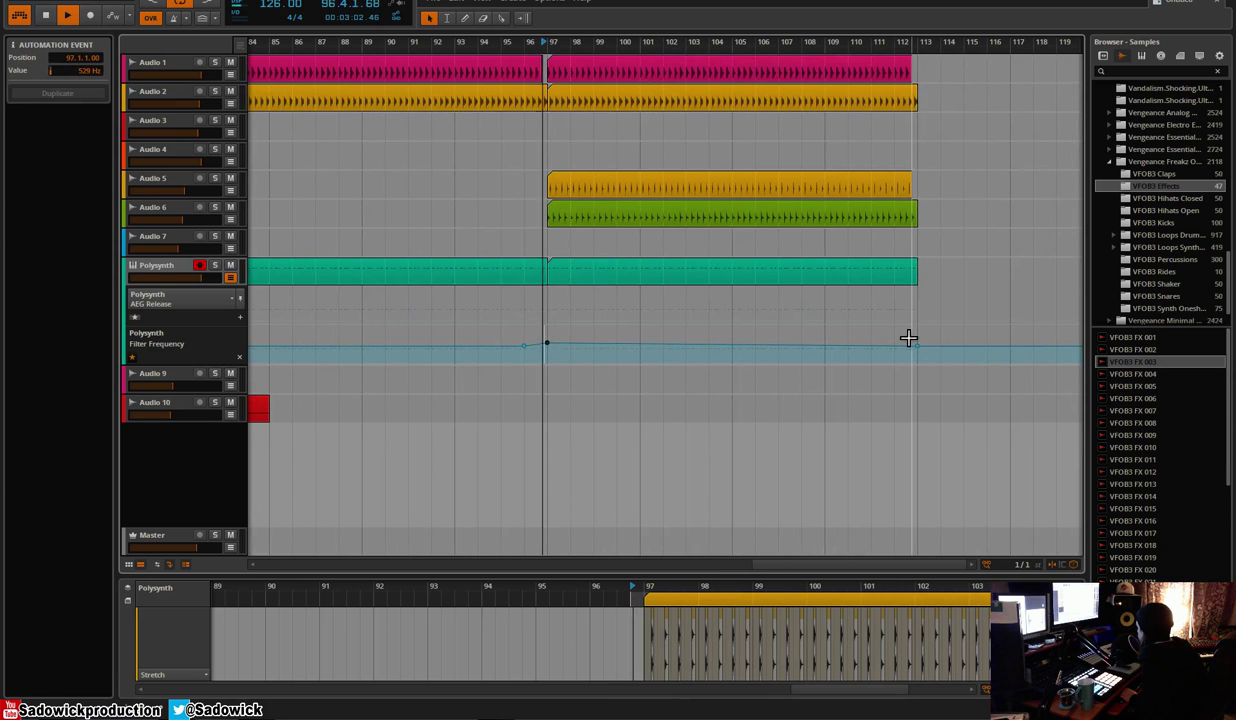
double_click(918, 346)
left_click(547, 346)
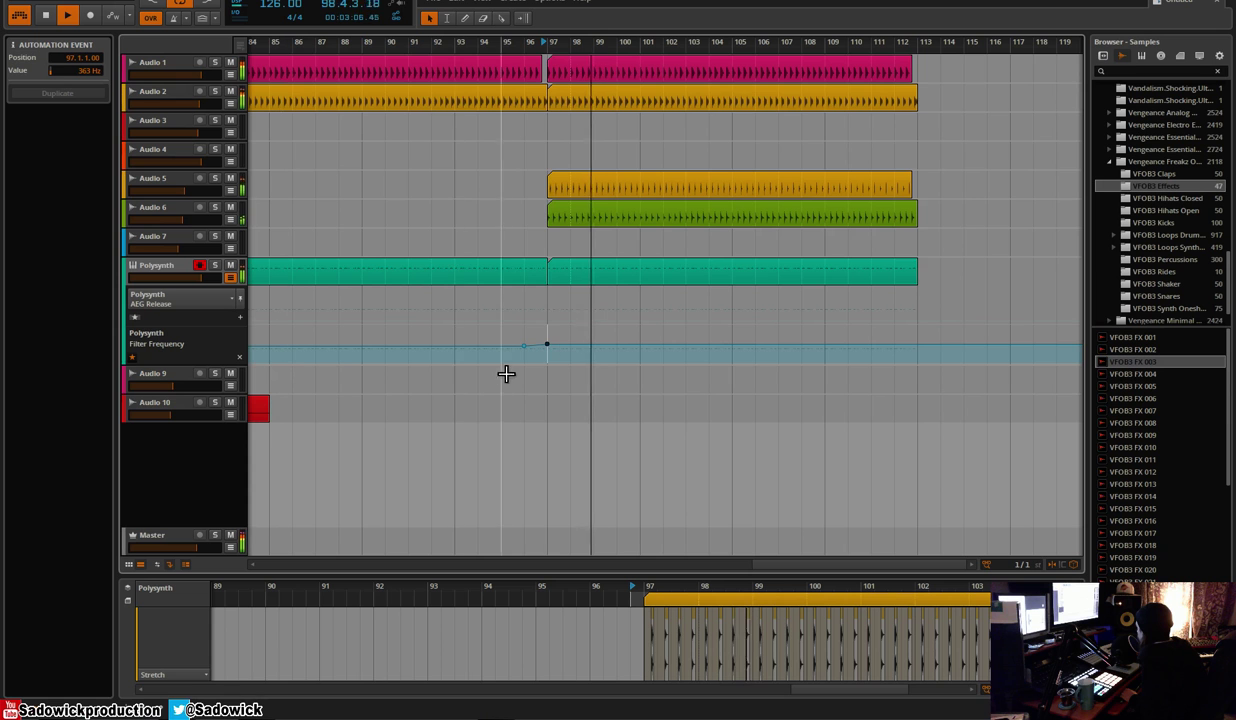
Enlarge the detail editor for the Polysynth clip at bar 97, stop playback, and show the clip's AEG Release automation
left_click(621, 270)
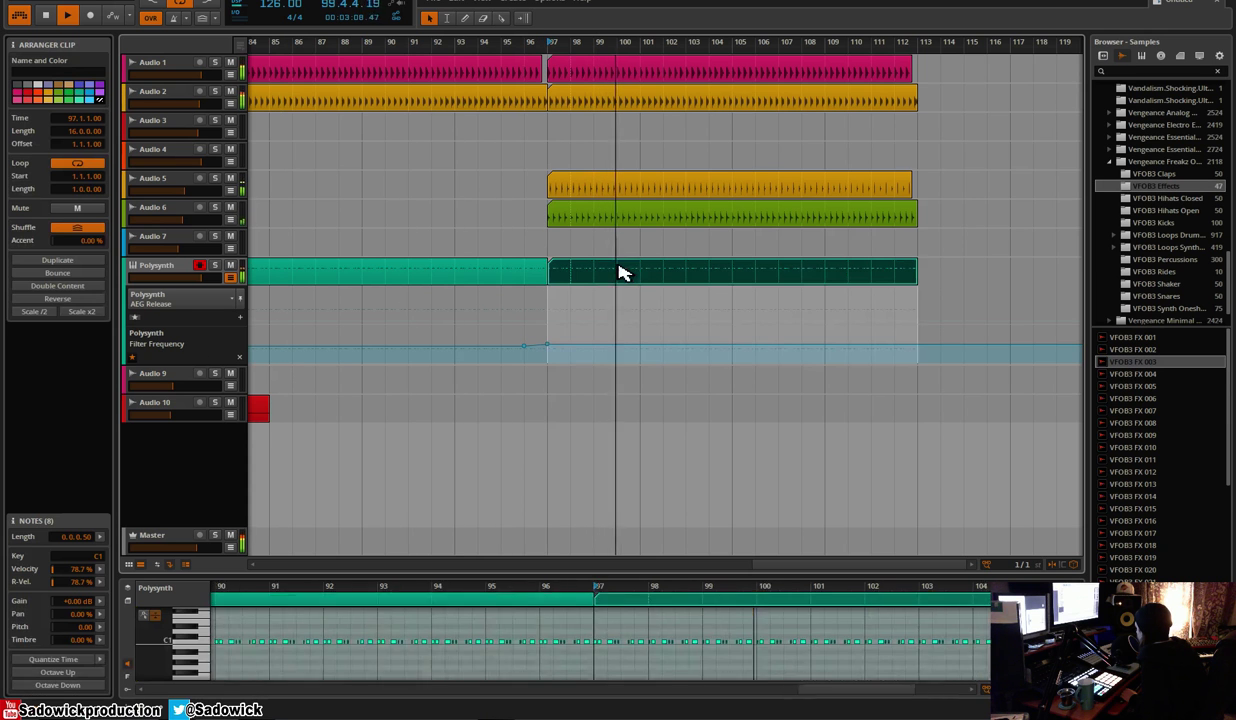
left_click_drag(195, 578, 207, 359)
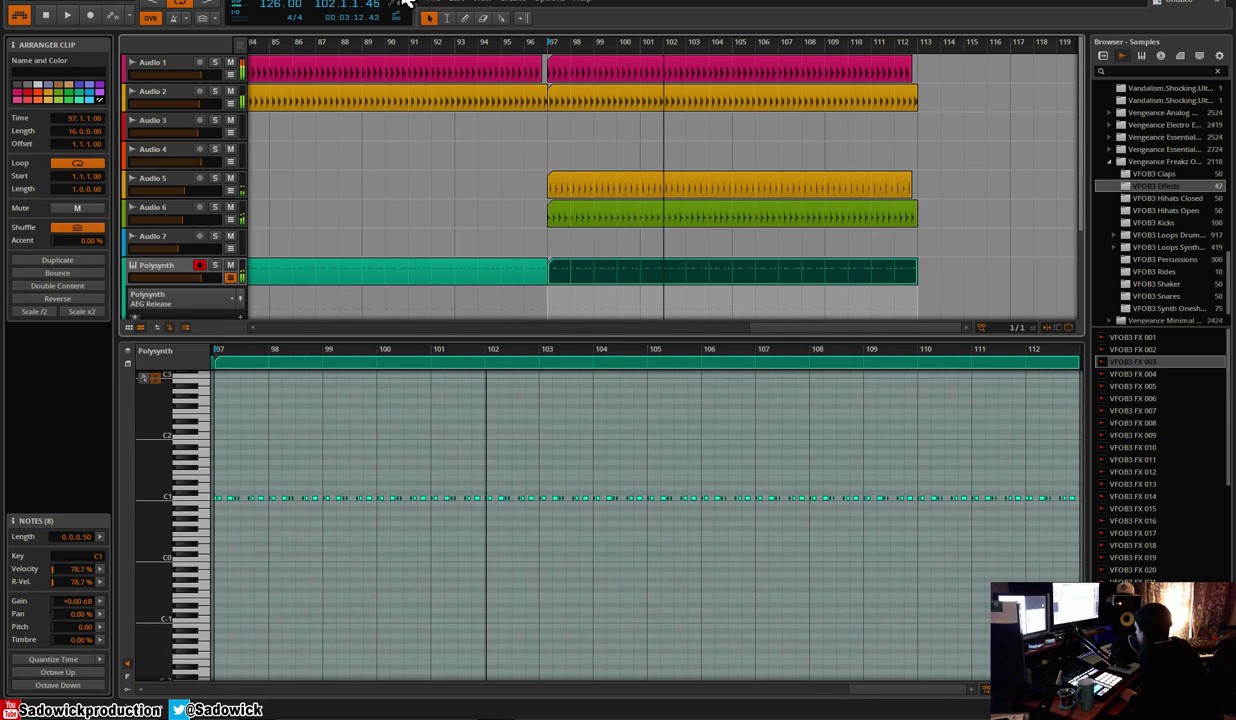
key("space")
left_click(157, 714)
left_click(718, 276)
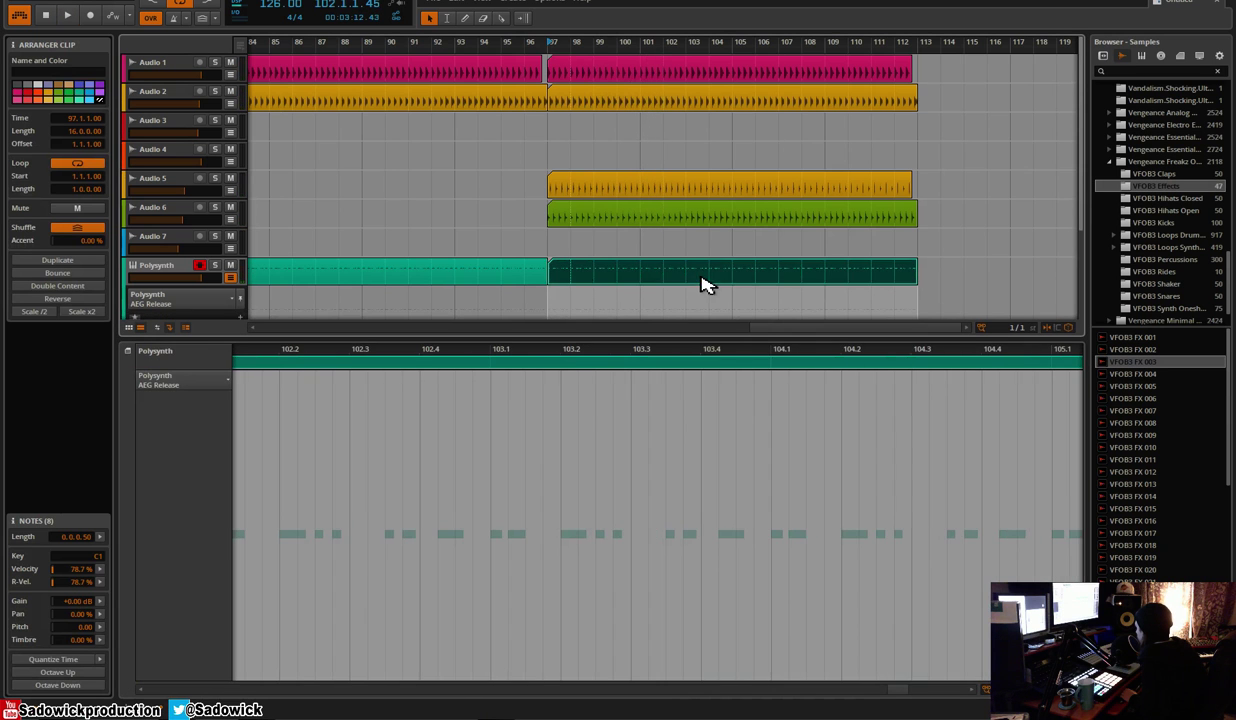
Show the Polysynth's Filter Frequency automation in the detail editor and enlarge that editor
mouse_move(500, 351)
left_mouse_down()
mouse_move(500, 378)
mouse_move(543, 226)
left_mouse_up()
scroll(222, 284, "down", 2)
left_click(175, 248)
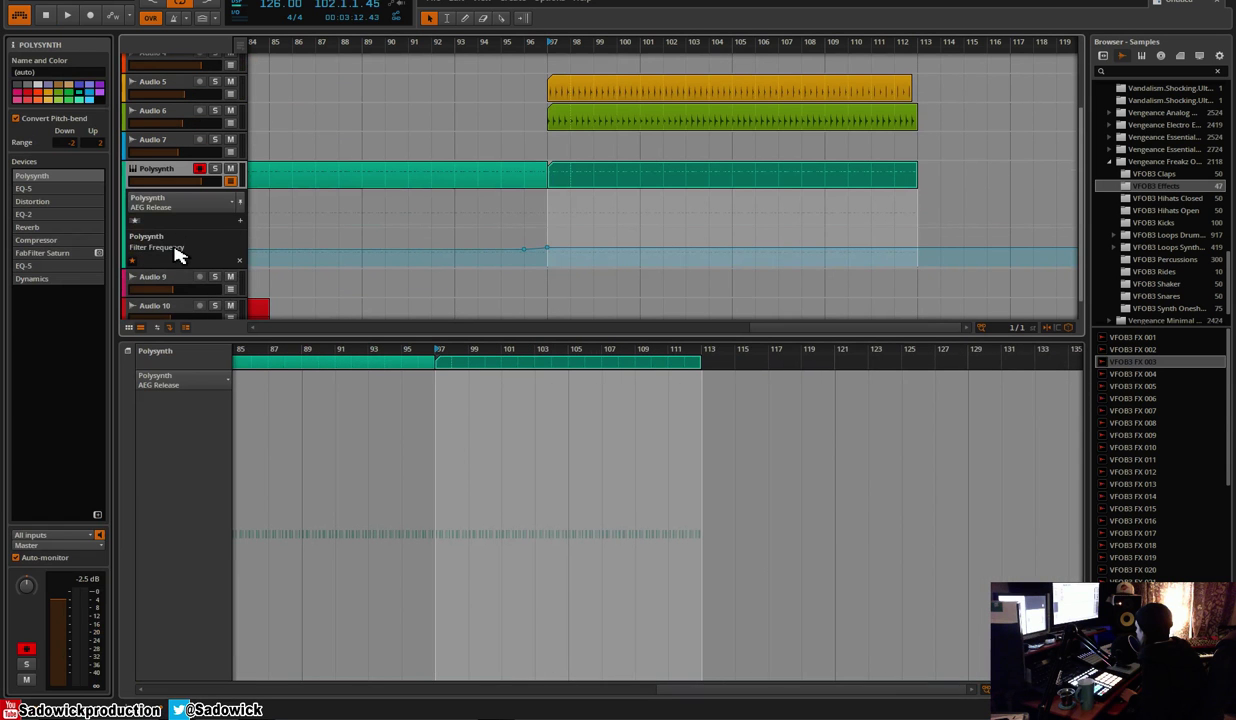
left_click(546, 249)
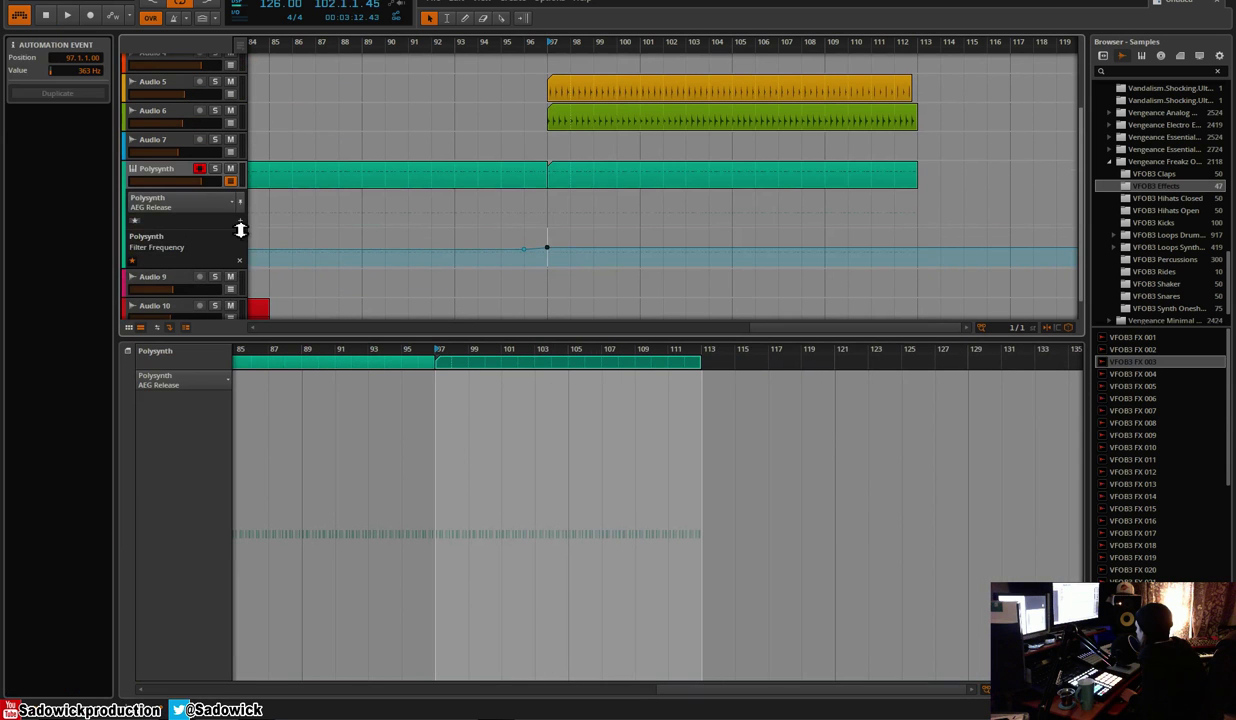
left_click(211, 210)
left_click(200, 212)
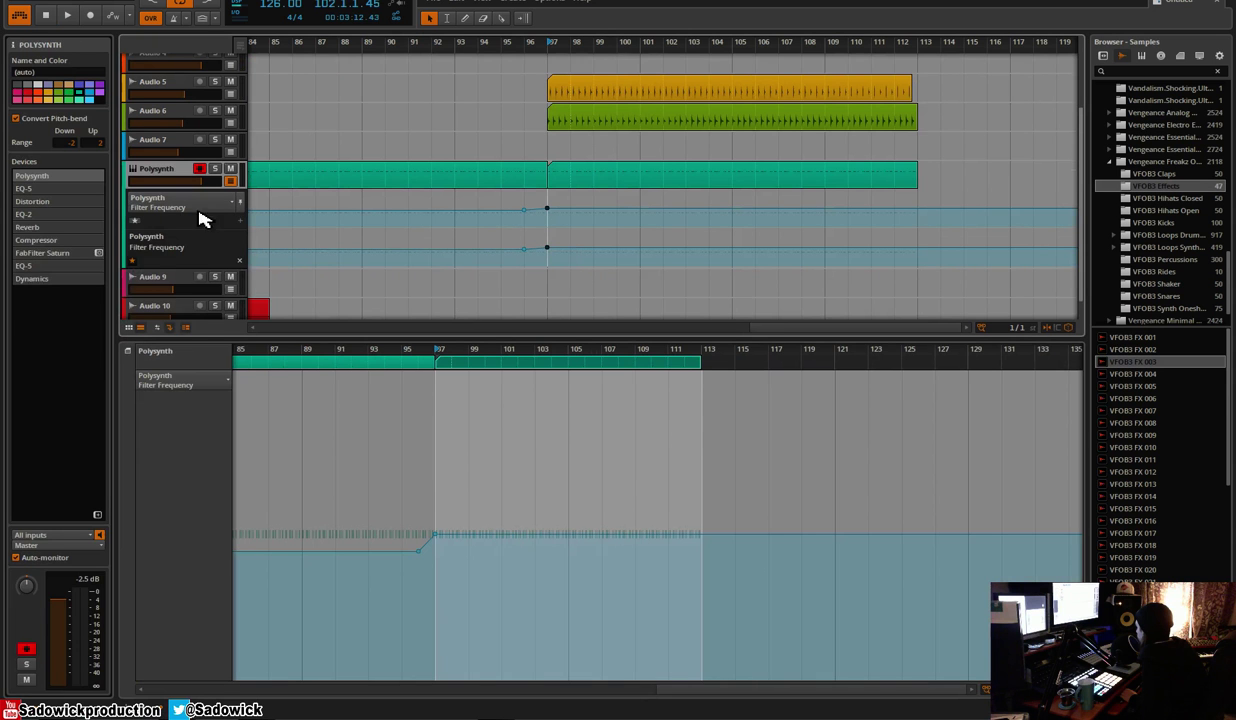
left_click_drag(443, 352, 537, 147)
Set the filter frequency point at bar 97 to 307 Hz and, while playing from bar 65, move the 236 Hz point to bar 81
left_click_drag(577, 455, 577, 469)
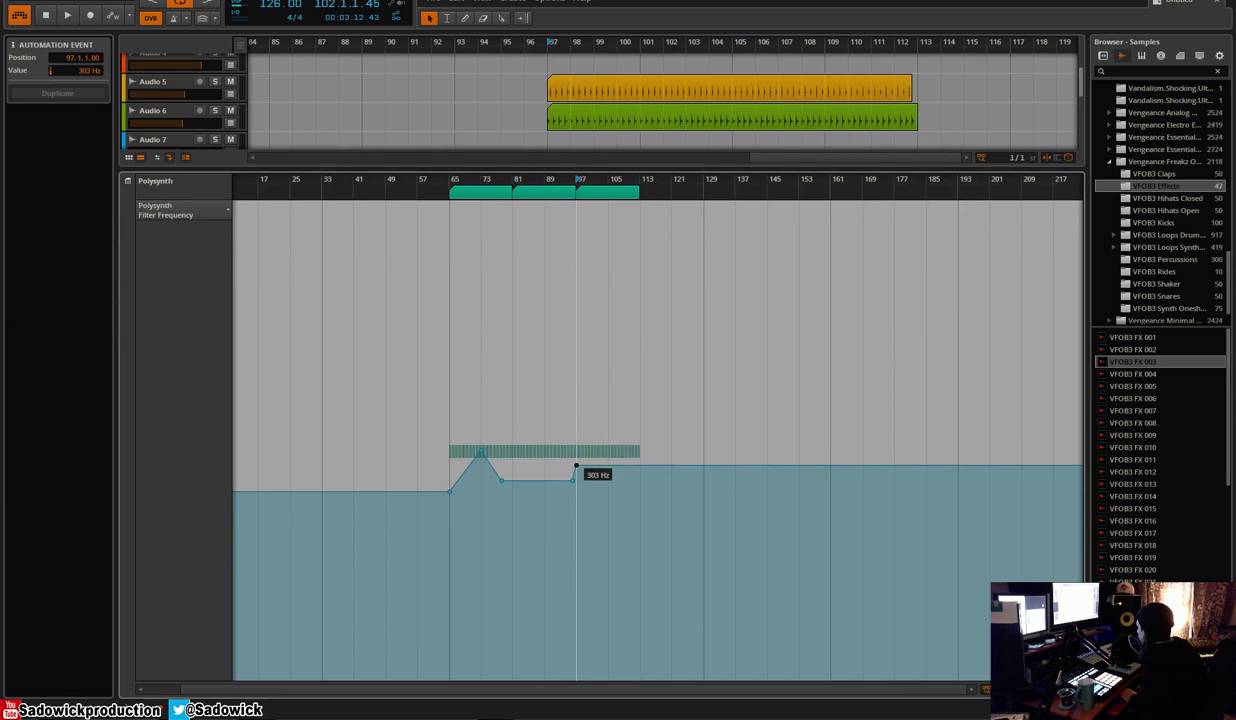
key("space")
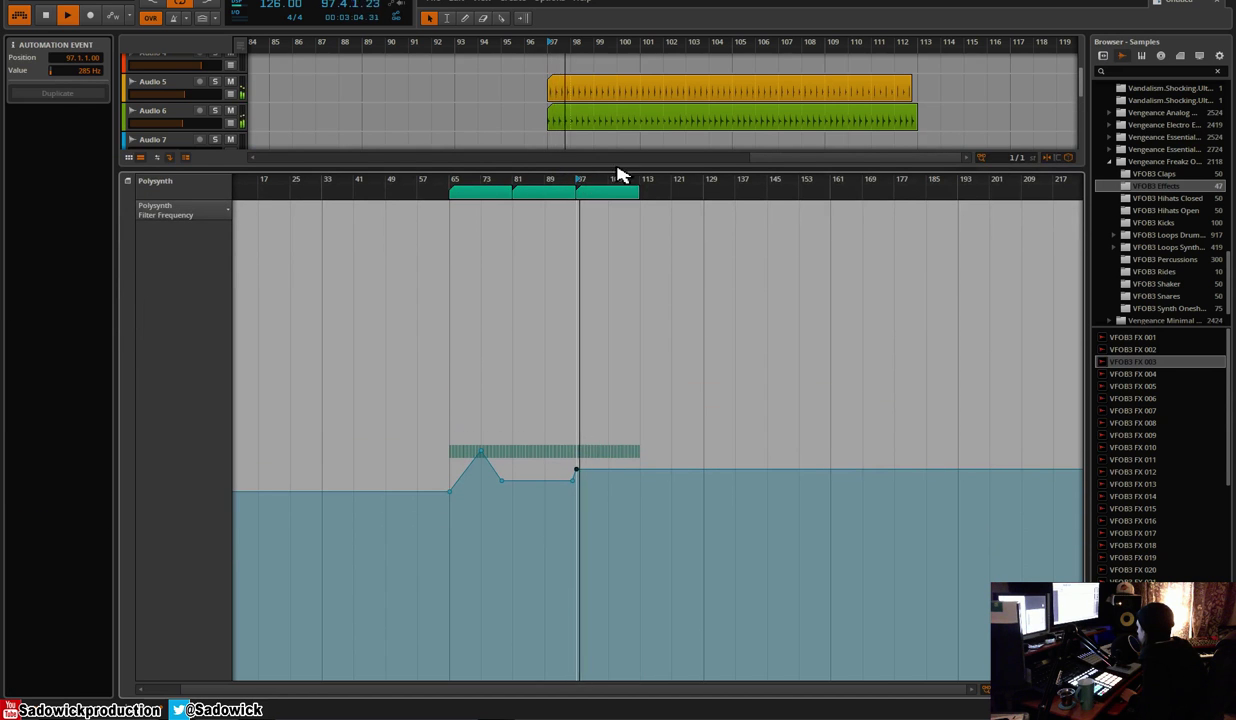
mouse_move(577, 476)
left_mouse_down()
mouse_move(577, 420)
mouse_move(577, 465)
left_mouse_up()
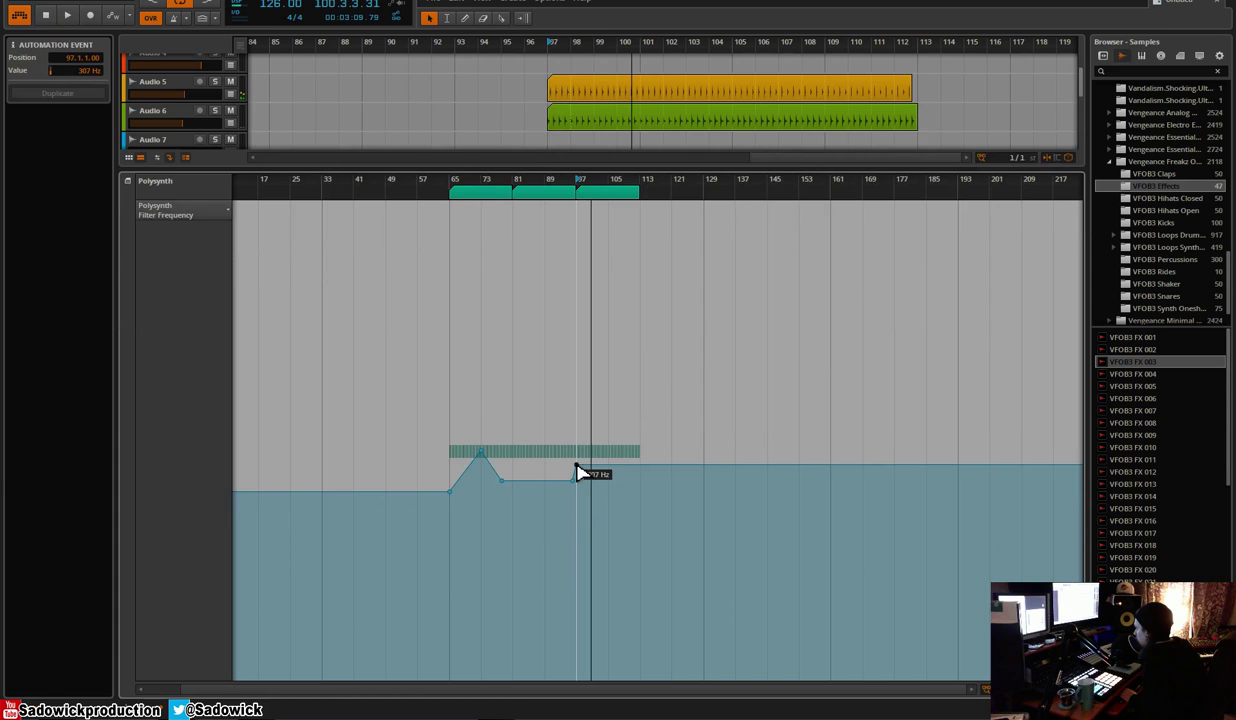
left_click(457, 183)
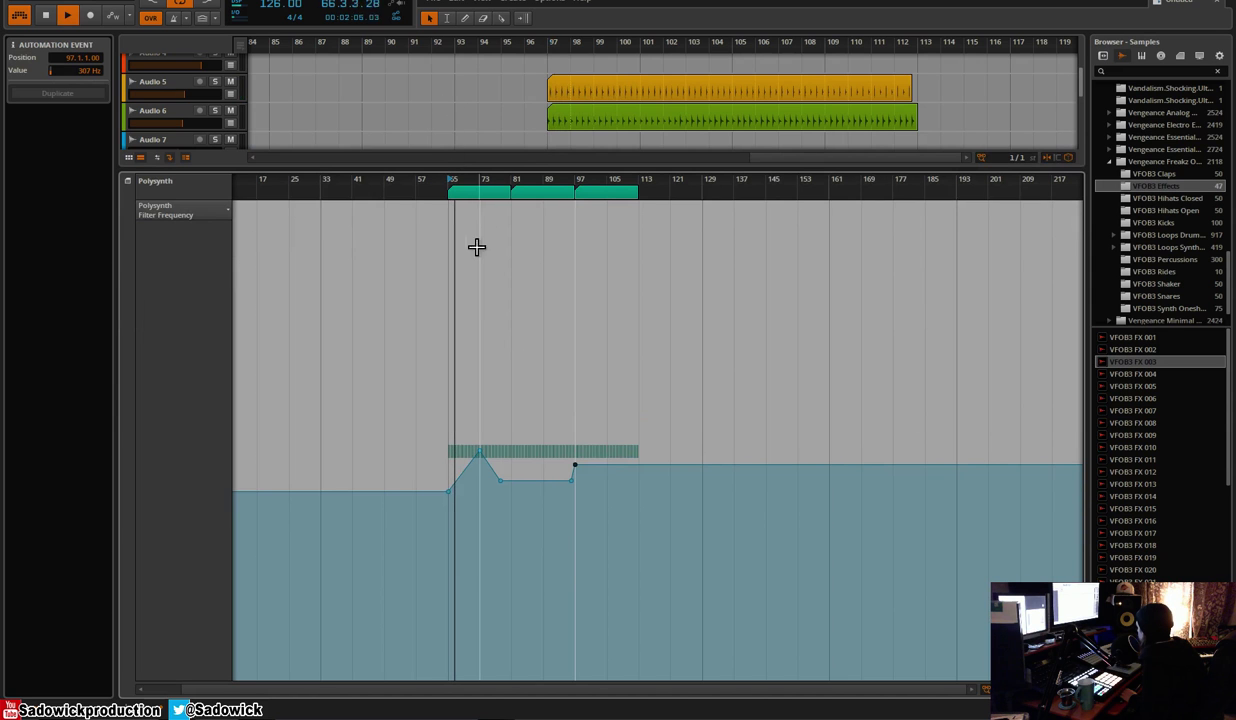
left_click_drag(494, 184, 488, 187)
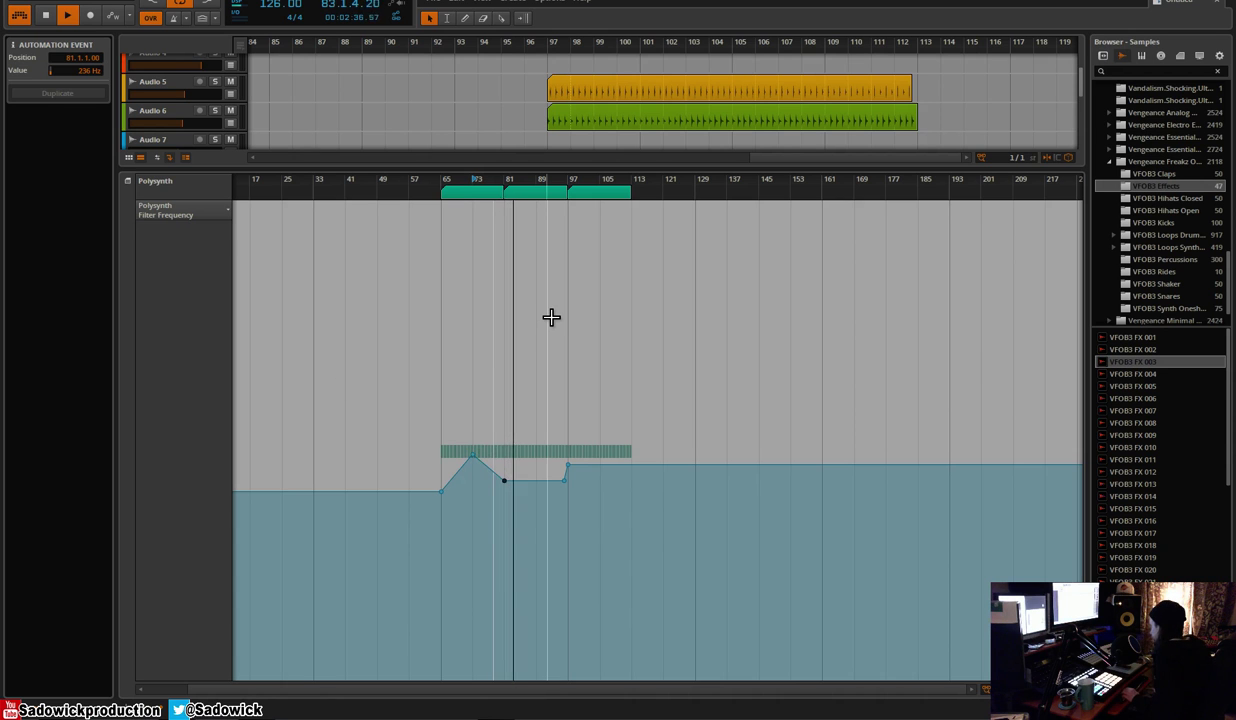
Duplicate the Polysynth clip from bar 97 to bar 113, make the filter frequency drop at bar 113, and delete the point at bar 129
left_click(612, 196)
key("ctrl+d")
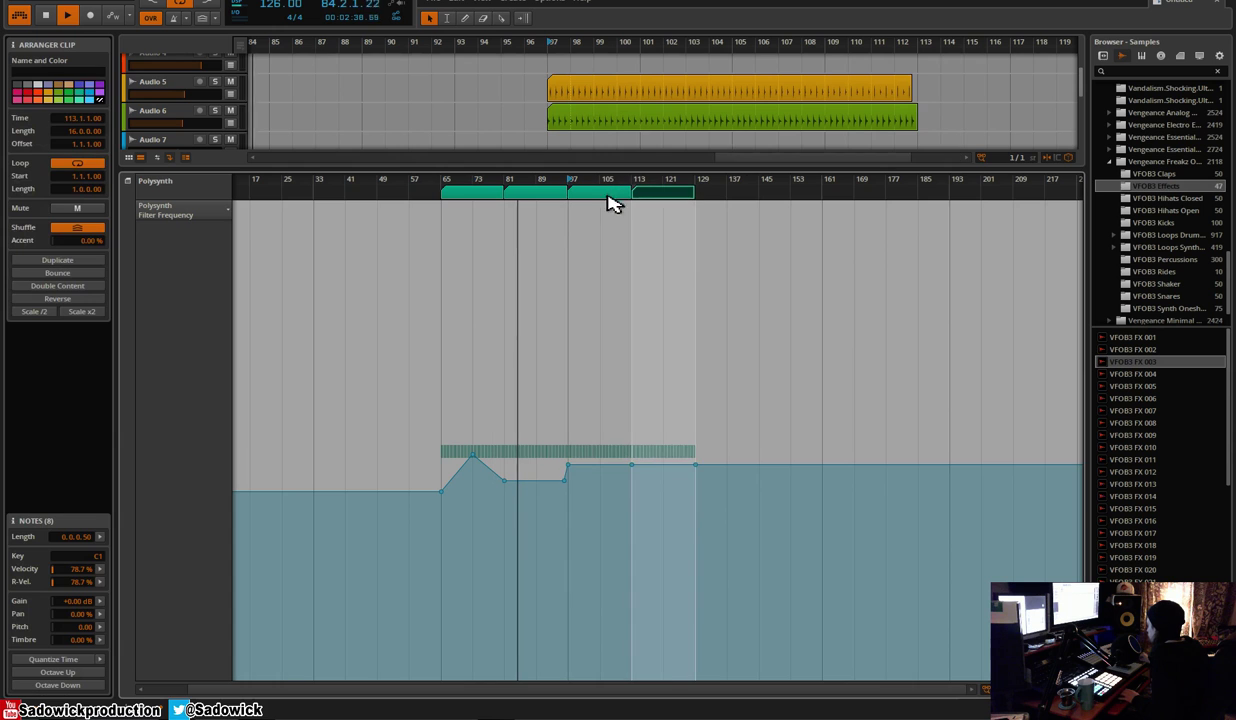
left_click(649, 467)
left_click_drag(631, 471, 695, 471)
key("Delete")
key("Tab")
key("Tab")
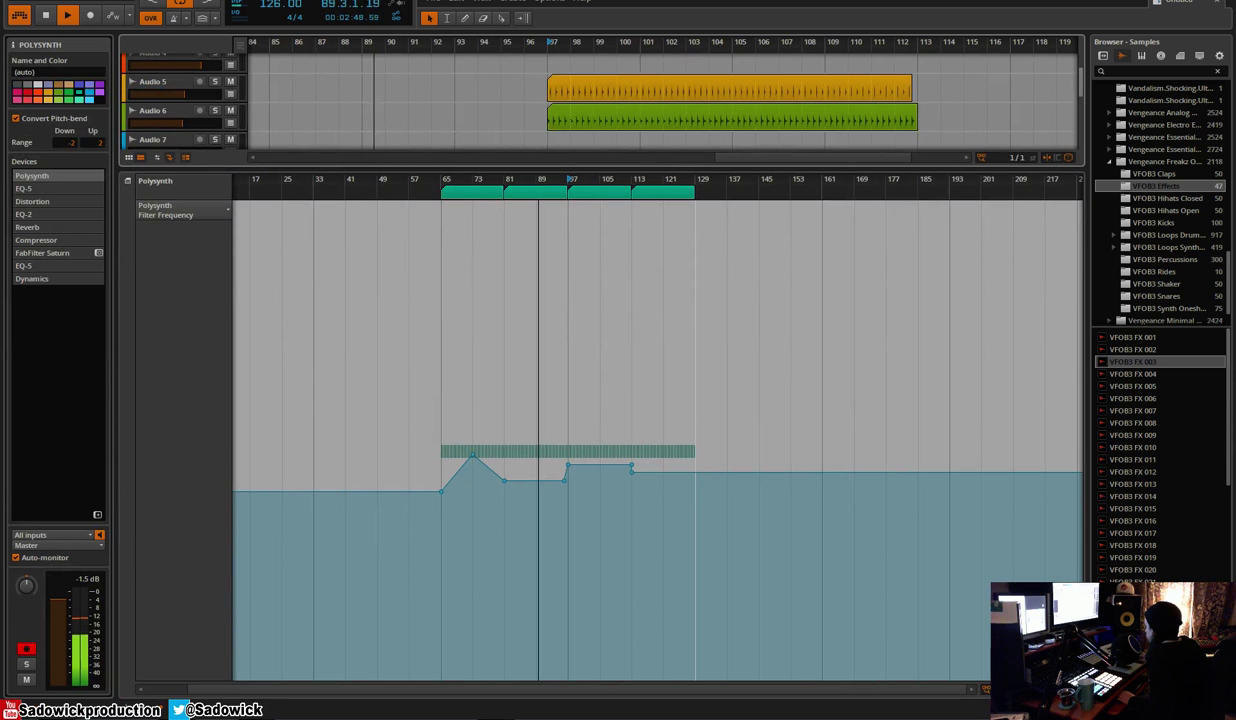
Shrink the detail editor, show the whole arrangement, and switch the tracks to compact height
left_click_drag(414, 177, 427, 617)
mouse_move(510, 43)
left_mouse_down()
mouse_move(512, 110)
mouse_move(536, 10)
left_mouse_up()
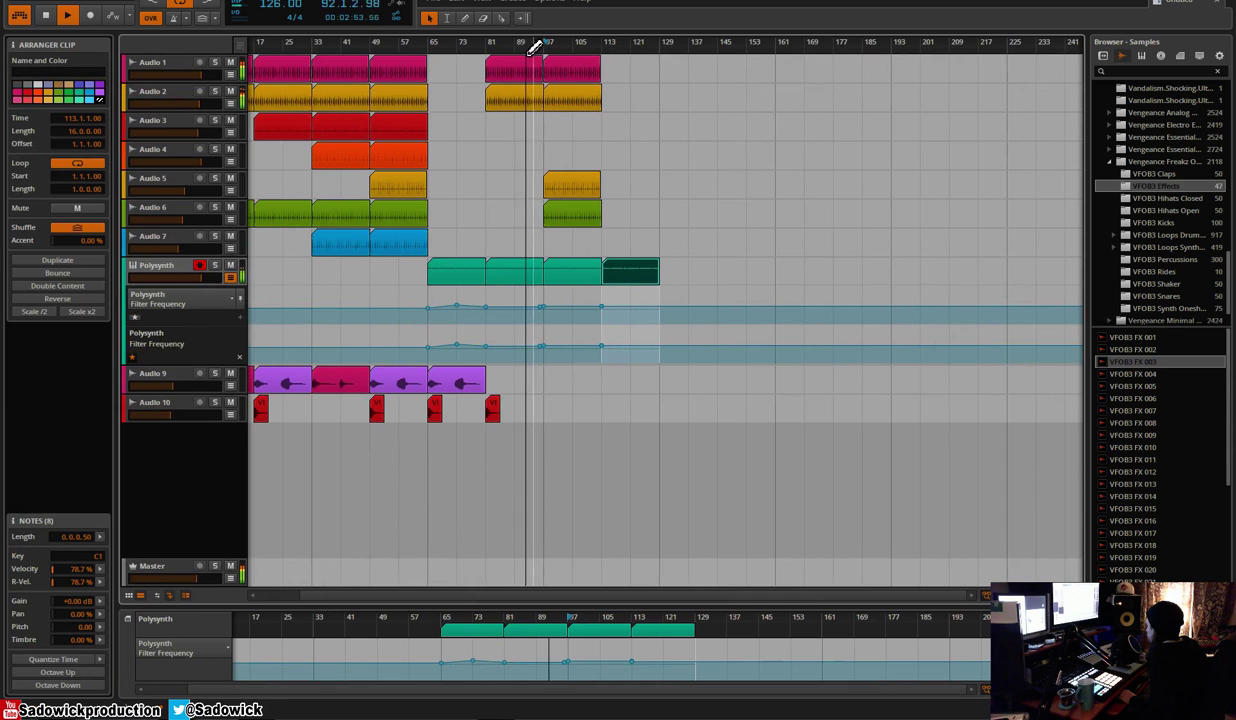
left_click(234, 584)
left_click(232, 541)
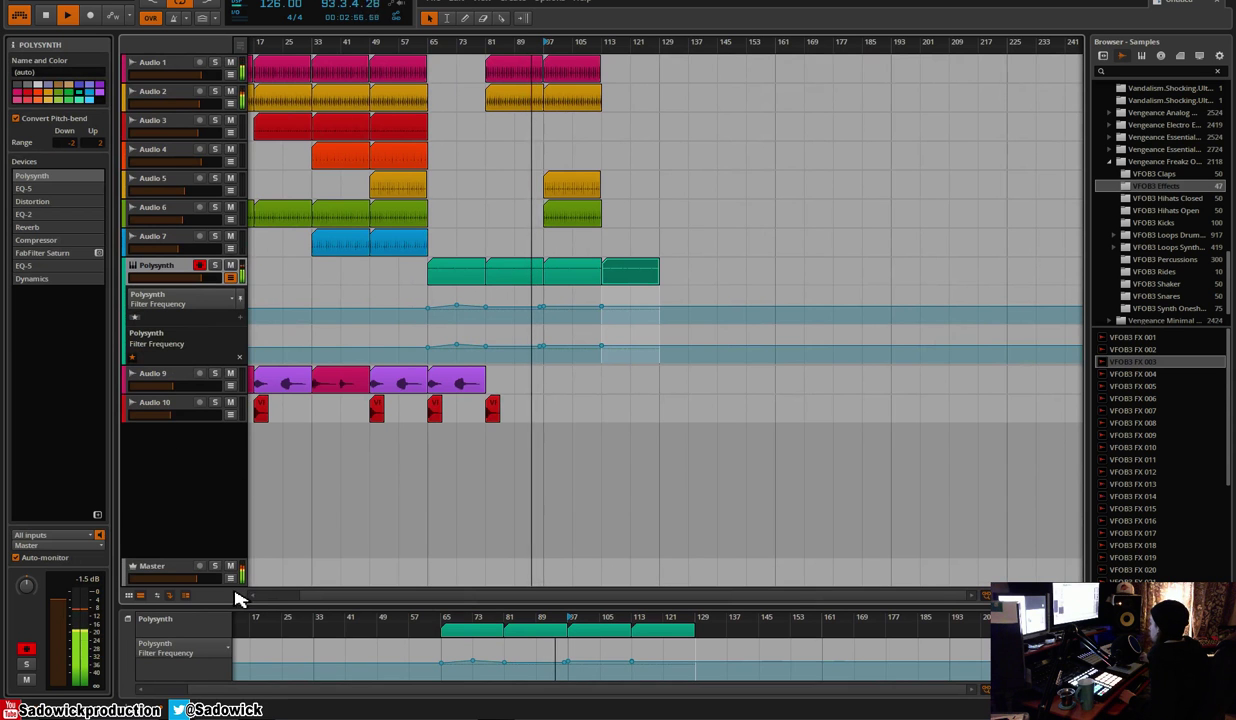
left_click(186, 595)
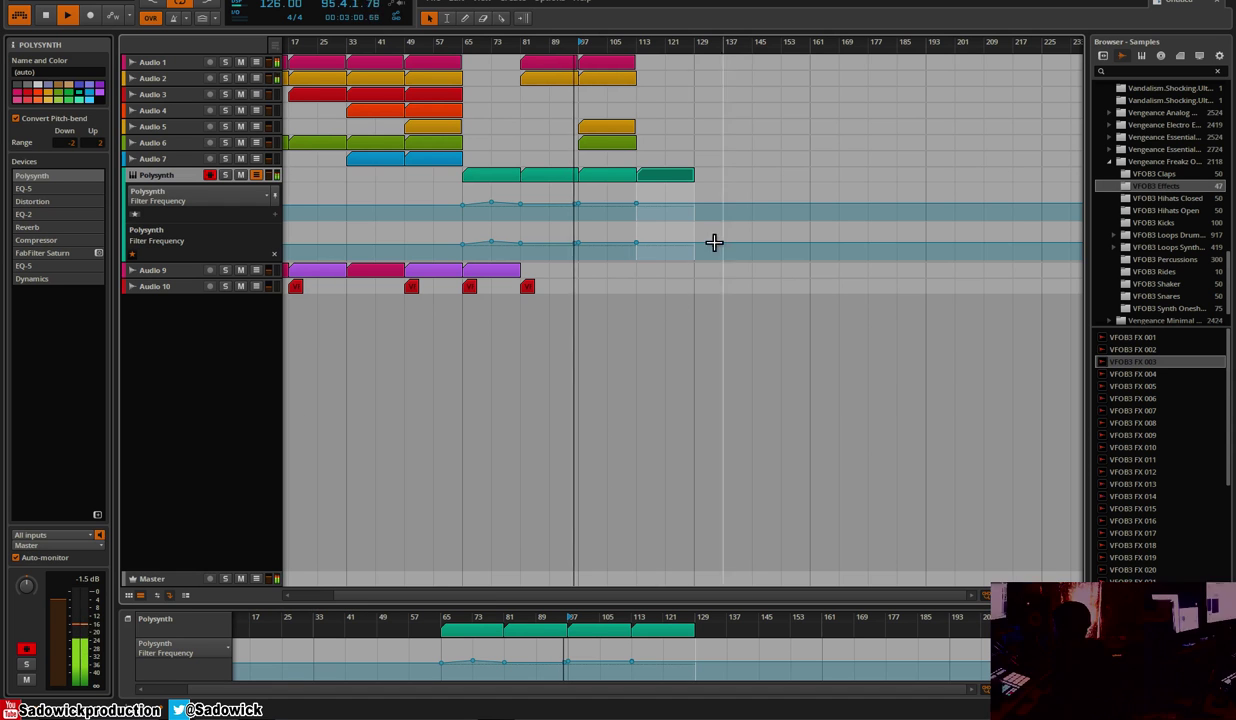
Copy the Audio 9 clip at bar 65 and the Audio 10 effect clip at bar 81 to bar 97 on their tracks
left_click(511, 270)
key("ctrl+c")
left_click(585, 275)
key("ctrl+v")
left_click(528, 289)
left_click(582, 290)
key("ctrl+v")
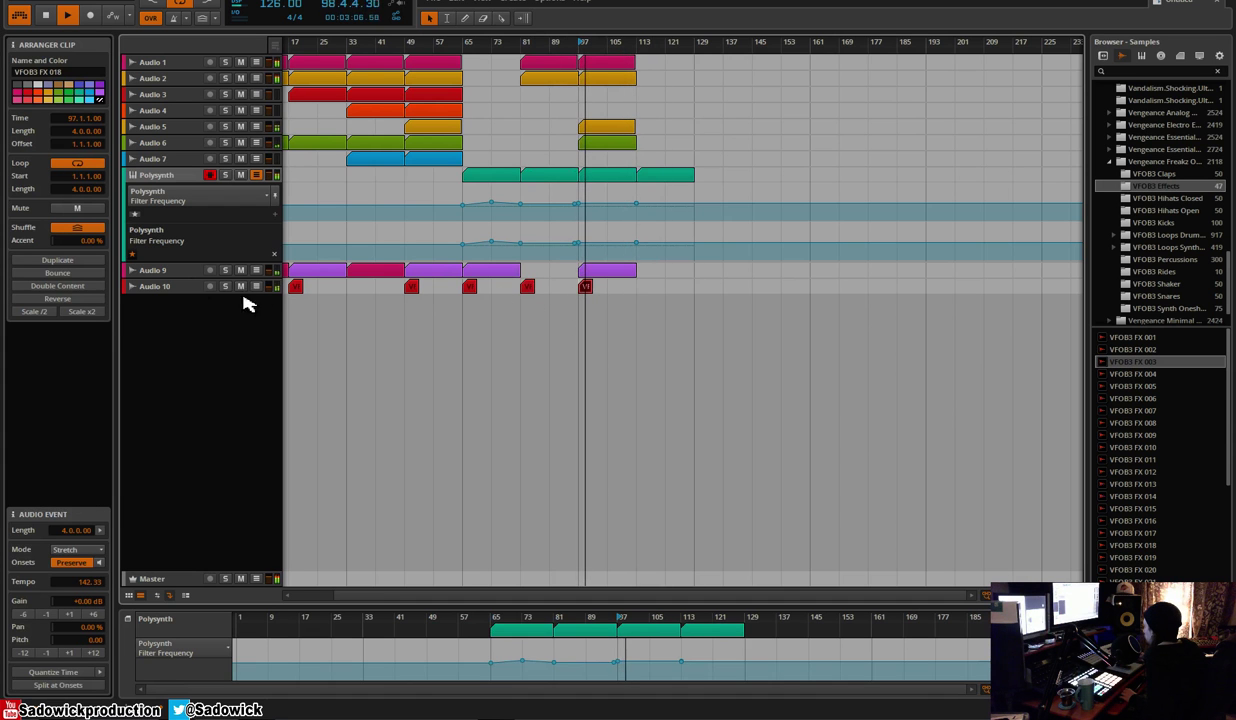
left_click(277, 289)
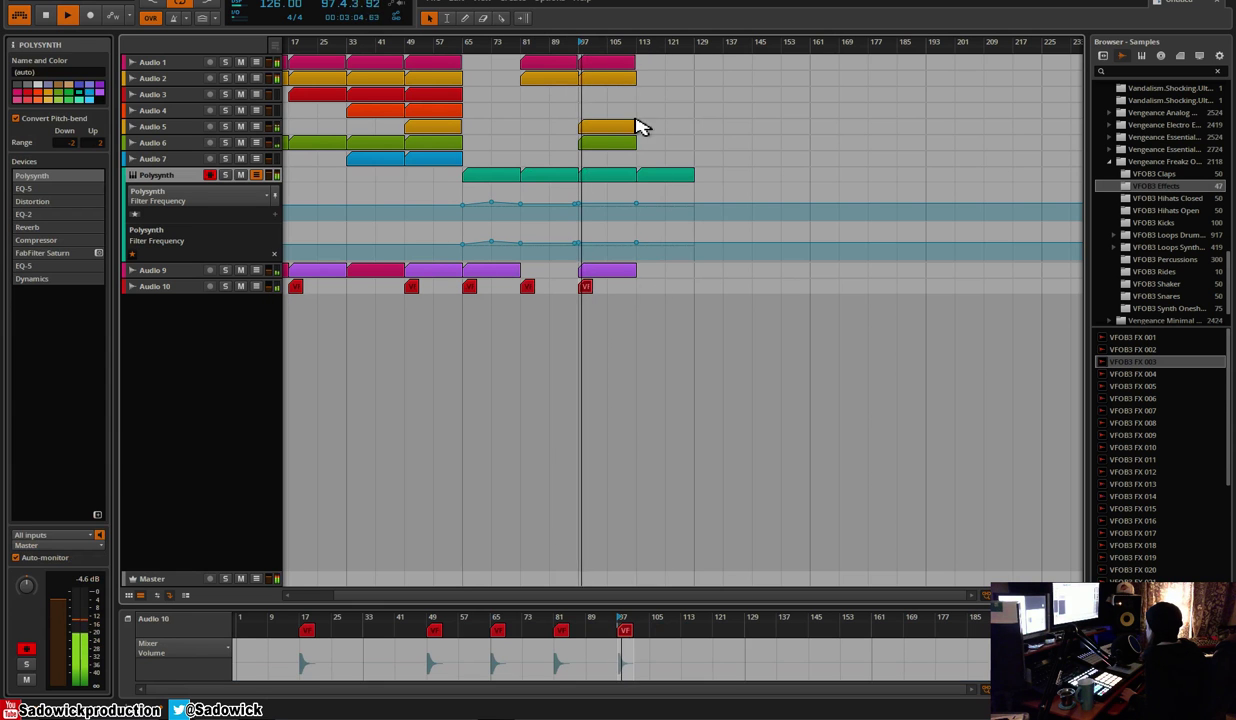
Duplicate the Audio 1, 2, 5 and 6 clips from bar 97 to bar 113, and paste the Audio 7 clip at bar 113
left_click_drag(659, 141, 590, 66)
key("ctrl+d")
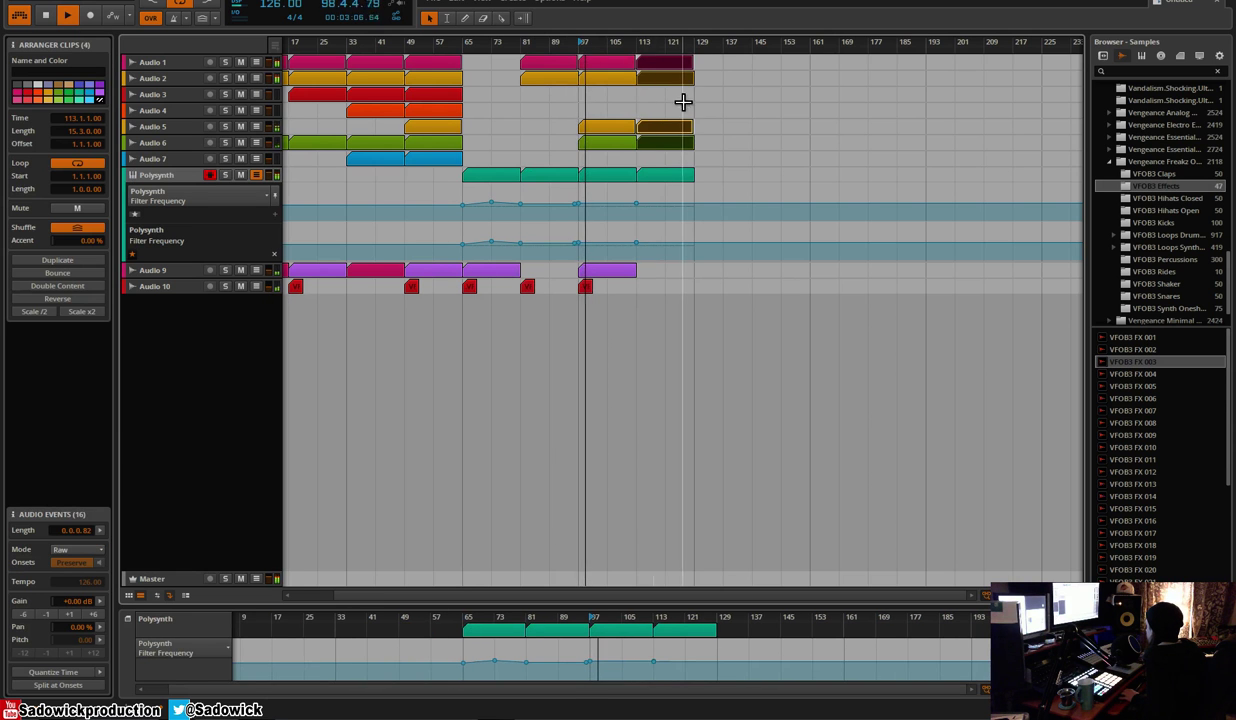
left_click(436, 160)
left_click(645, 161)
key("ctrl+v")
key("space")
left_click(637, 46)
key("space")
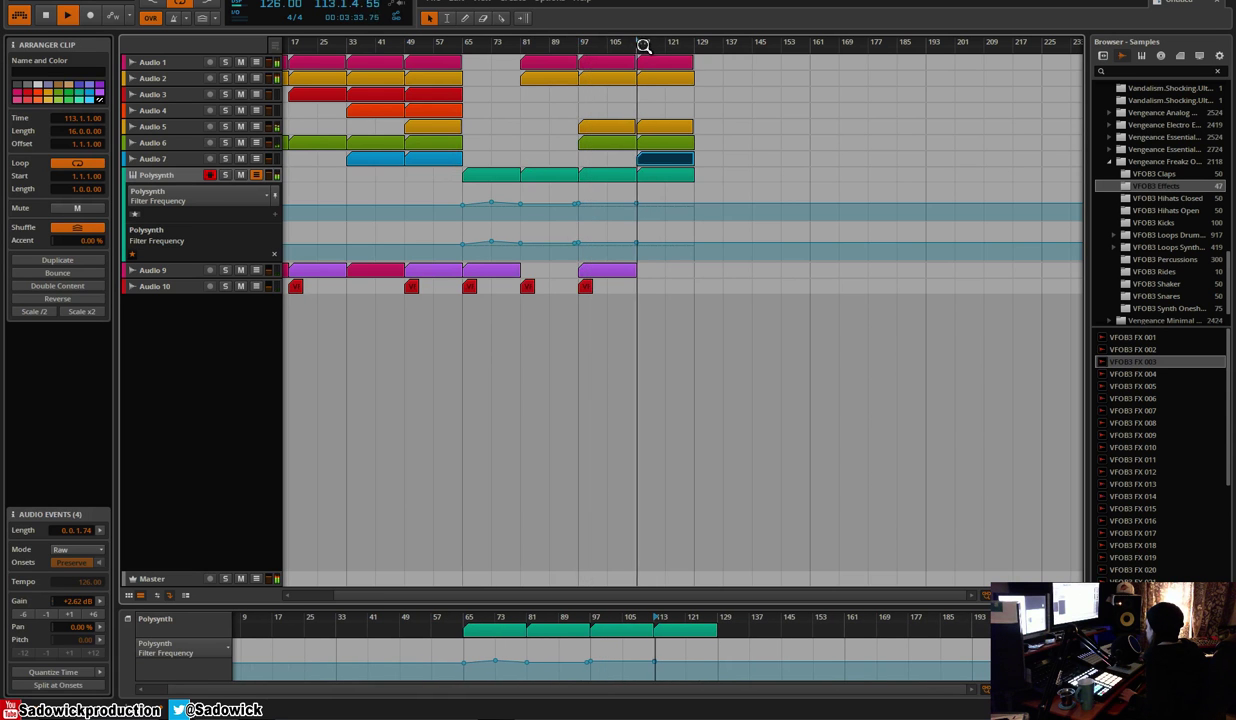
Enlarge the detail editor, add a filter frequency point around bar 110, and raise the upper bar 113 point to 474 Hz
left_click(625, 47)
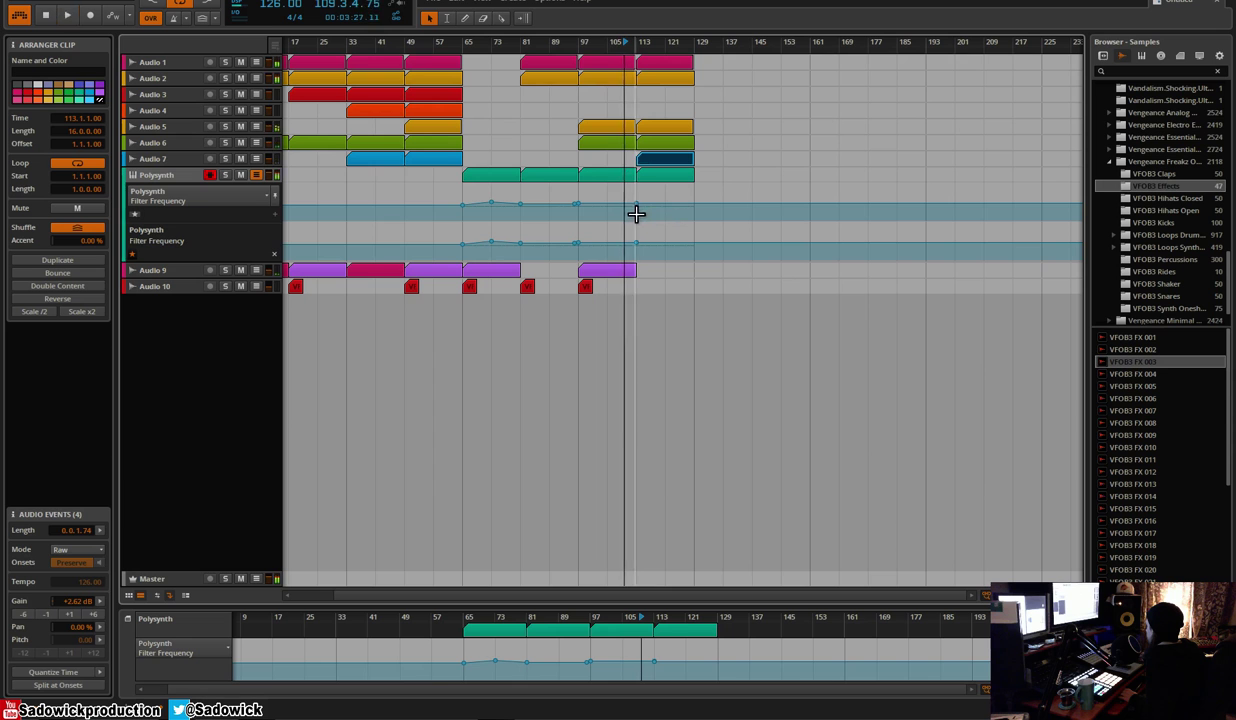
left_click_drag(673, 612, 670, 482)
left_click(645, 605)
left_click_drag(655, 603, 655, 592)
key("space")
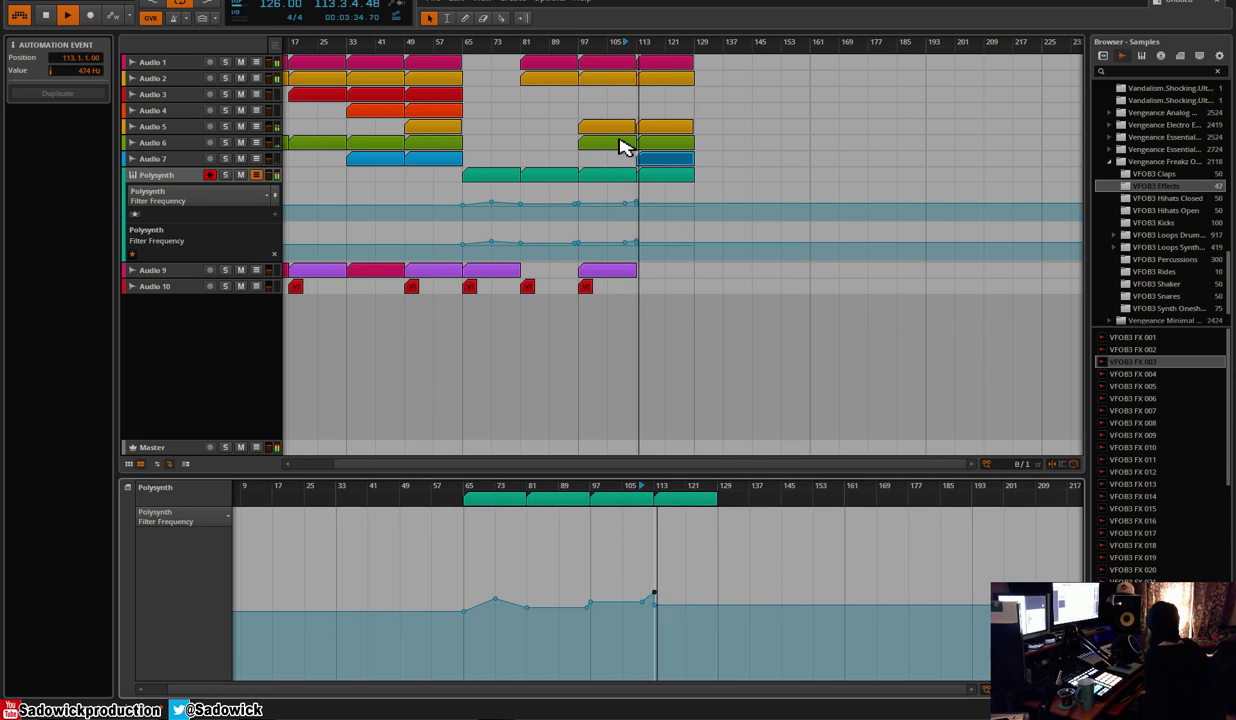
Delete the upper filter frequency point at bar 113, set the remaining one to 429 Hz, and play the transition
mouse_move(654, 607)
left_mouse_down()
mouse_move(654, 566)
mouse_move(654, 609)
mouse_move(655, 598)
left_mouse_up()
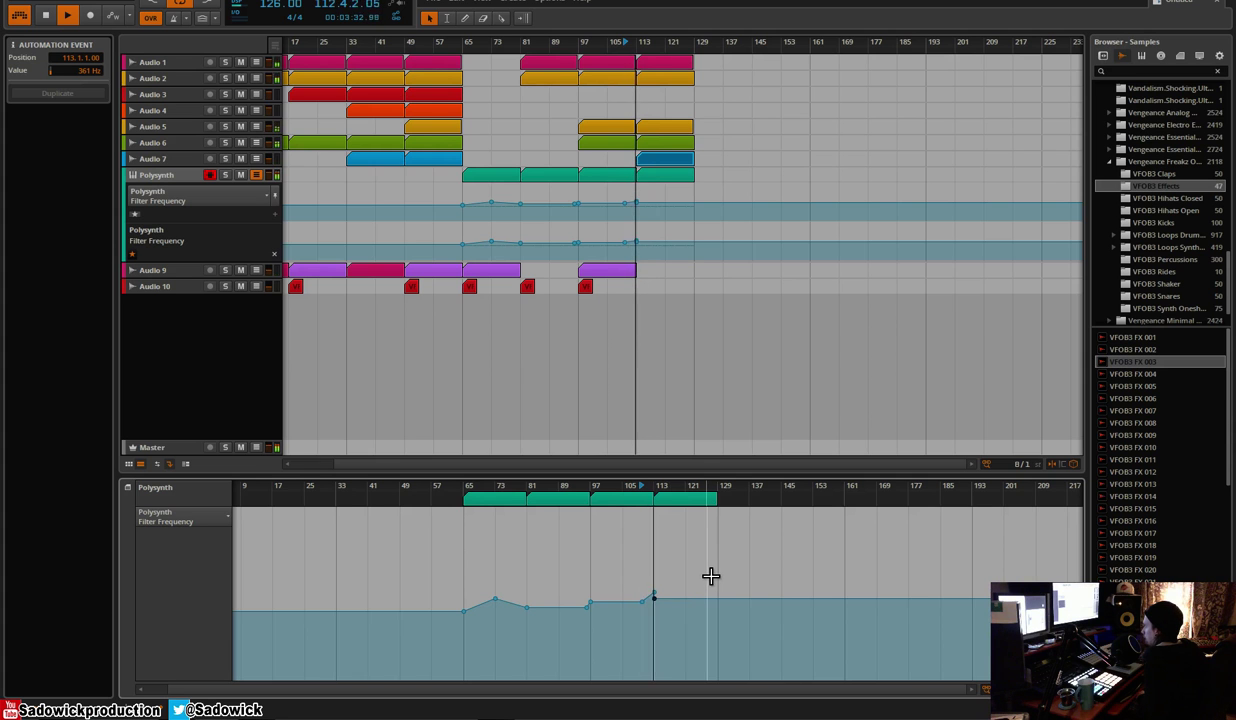
double_click(655, 594)
left_click_drag(656, 603, 654, 595)
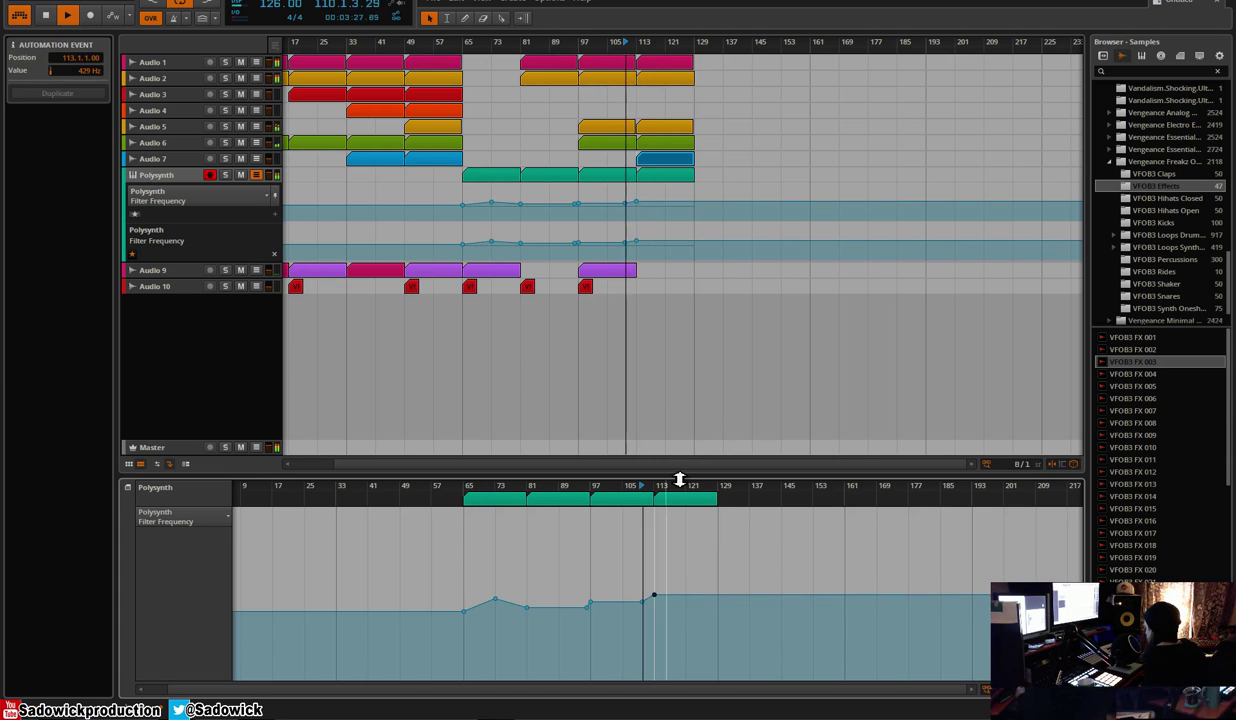
left_click_drag(641, 45, 636, 46)
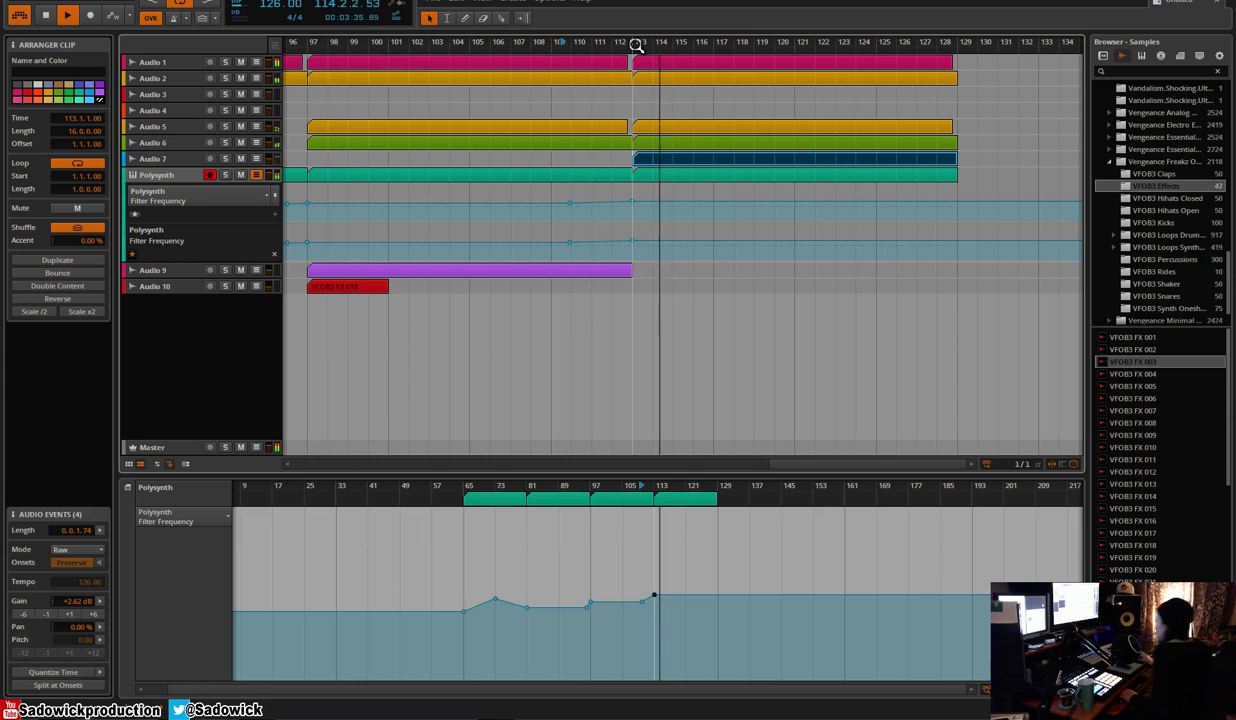
Copy the Polysynth clip at bar 81 with its automation to bar 129, and delete the 307 Hz point at bar 145
left_click(579, 498)
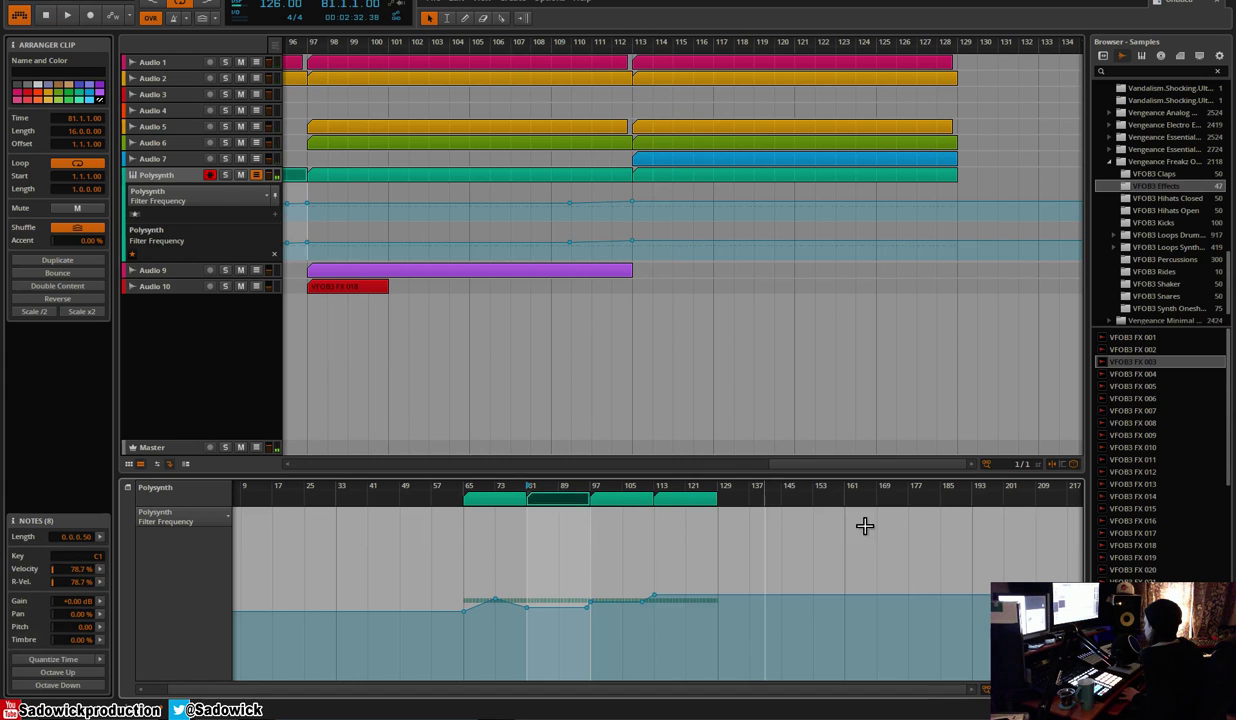
left_click(724, 513)
key("ctrl+v")
key("space")
left_click(784, 603)
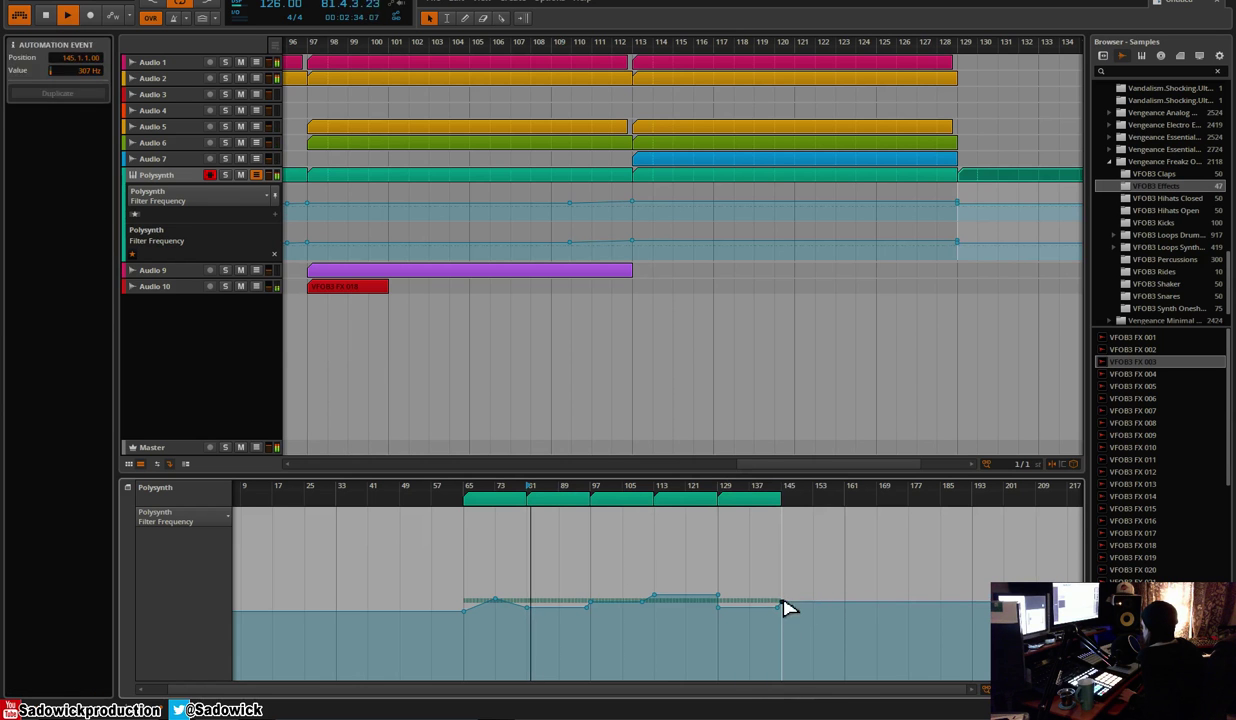
left_click_drag(770, 44, 610, 122)
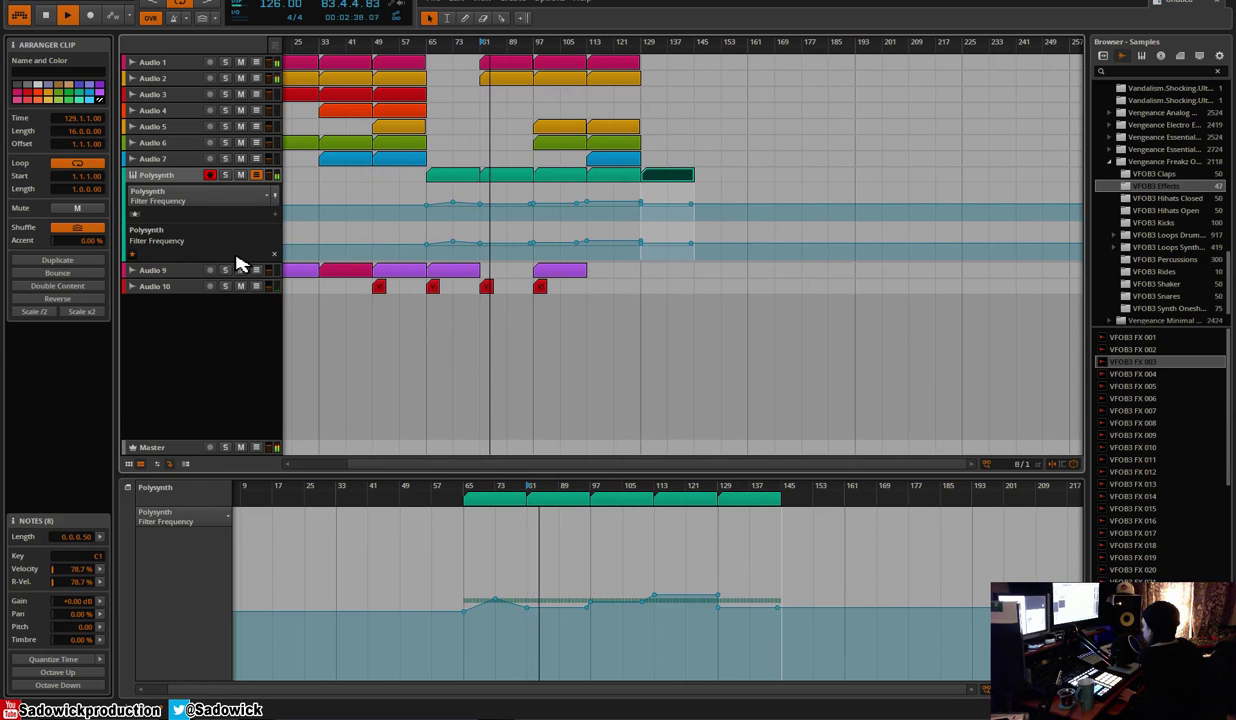
Duplicate the Audio 1 and Audio 2 clips from bar 113 to bar 129 and play from bar 129
key("space")
key("space")
left_click(615, 62)
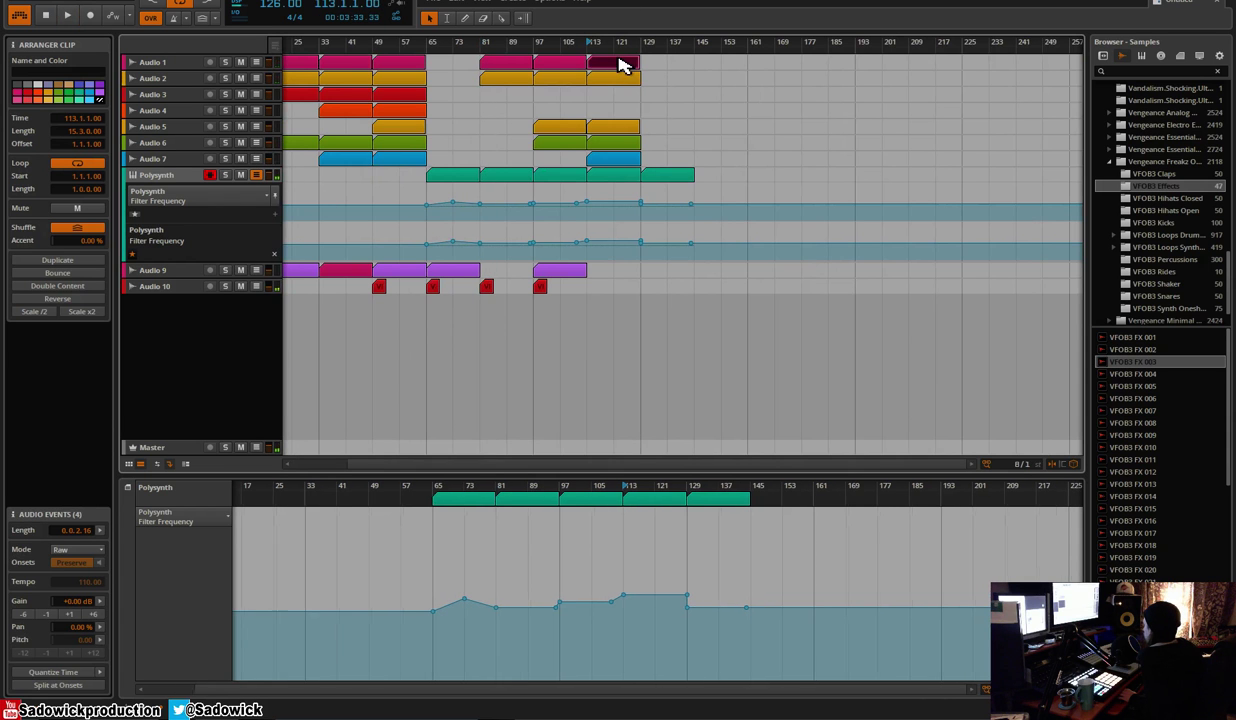
left_click(596, 80, "shift")
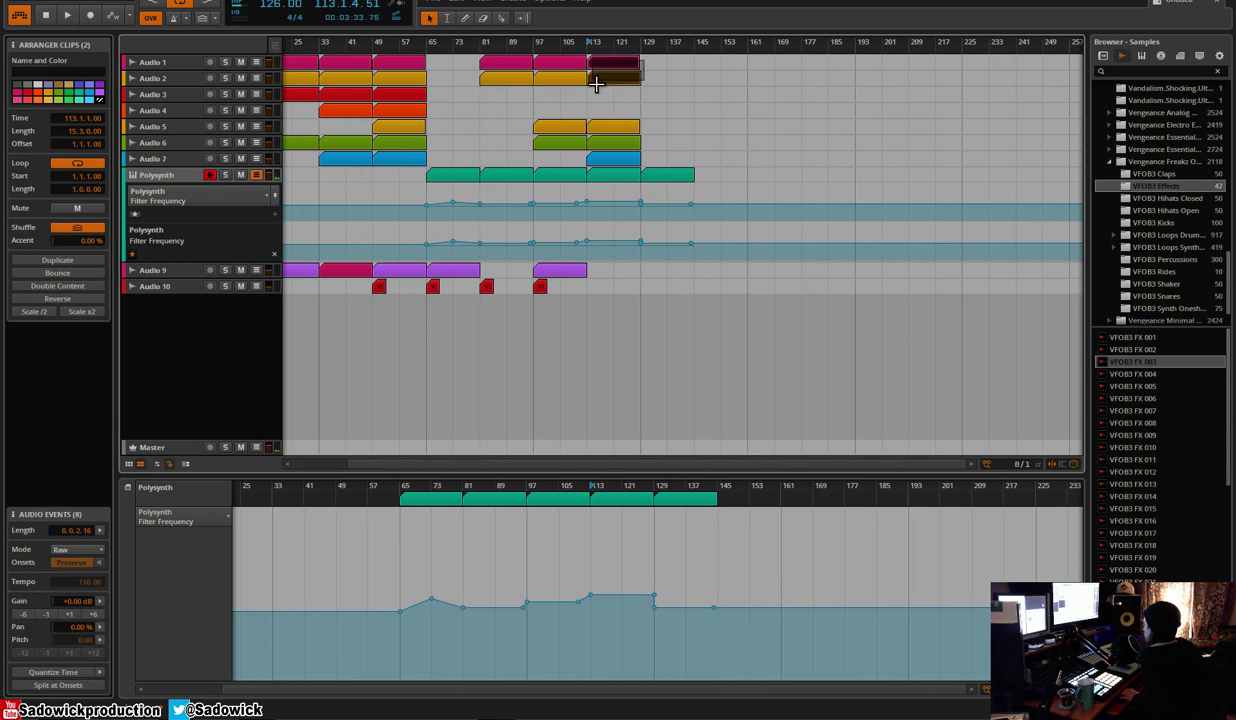
key("ctrl+d")
key("space")
left_click_drag(648, 44, 602, 105)
scroll(600, 48, "down", 1)
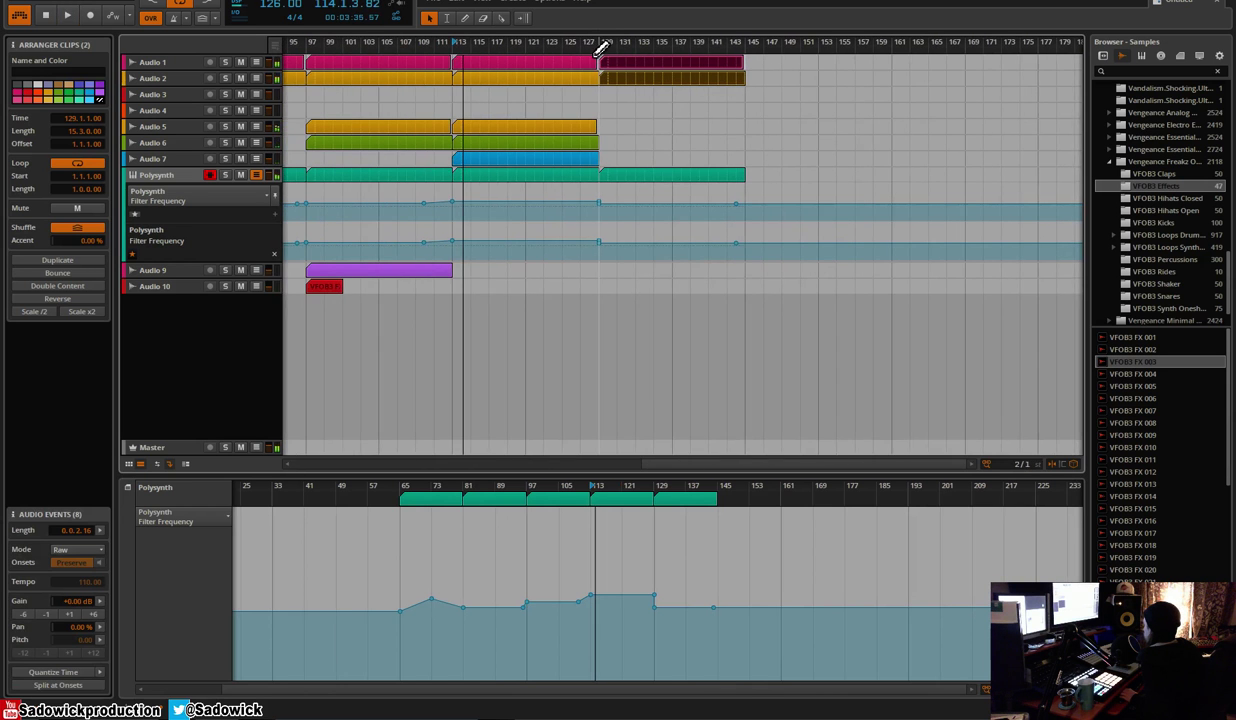
left_click(597, 50)
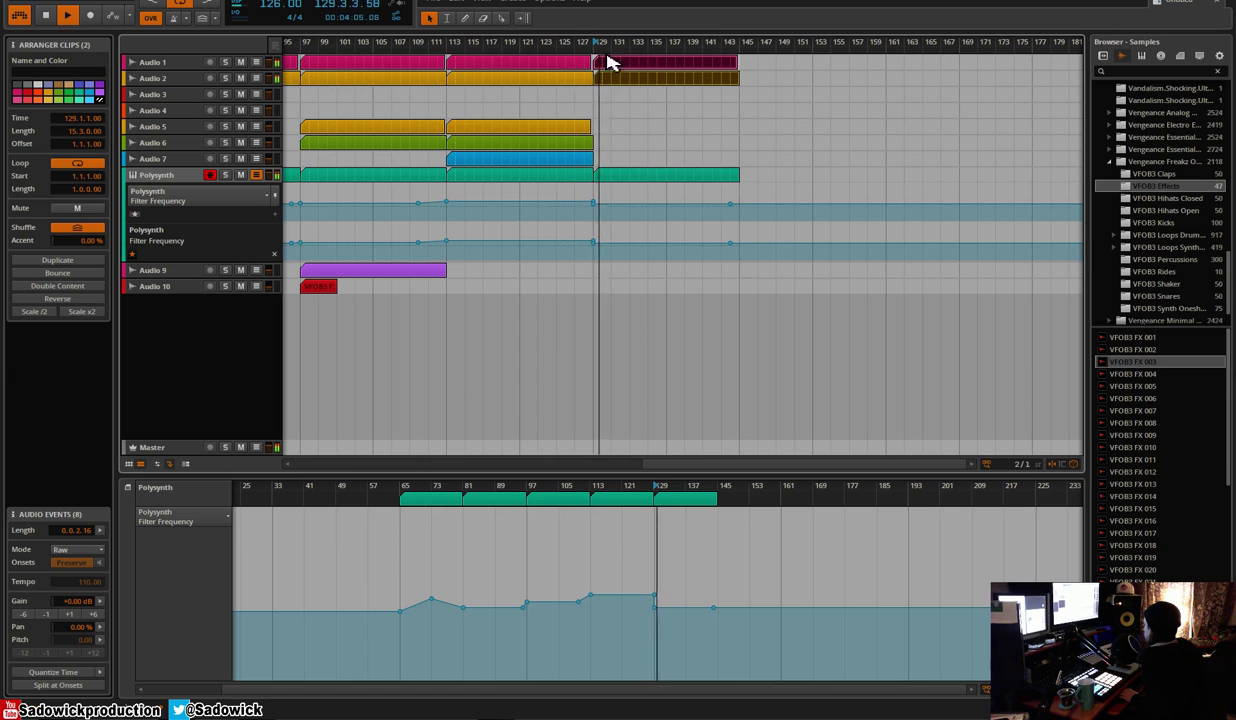
Play the end of the section from bar 143 and duplicate the Audio 1 and Audio 2 clips from bar 129 to bar 145
left_click(727, 45)
key("space")
scroll(700, 45, "down", 4)
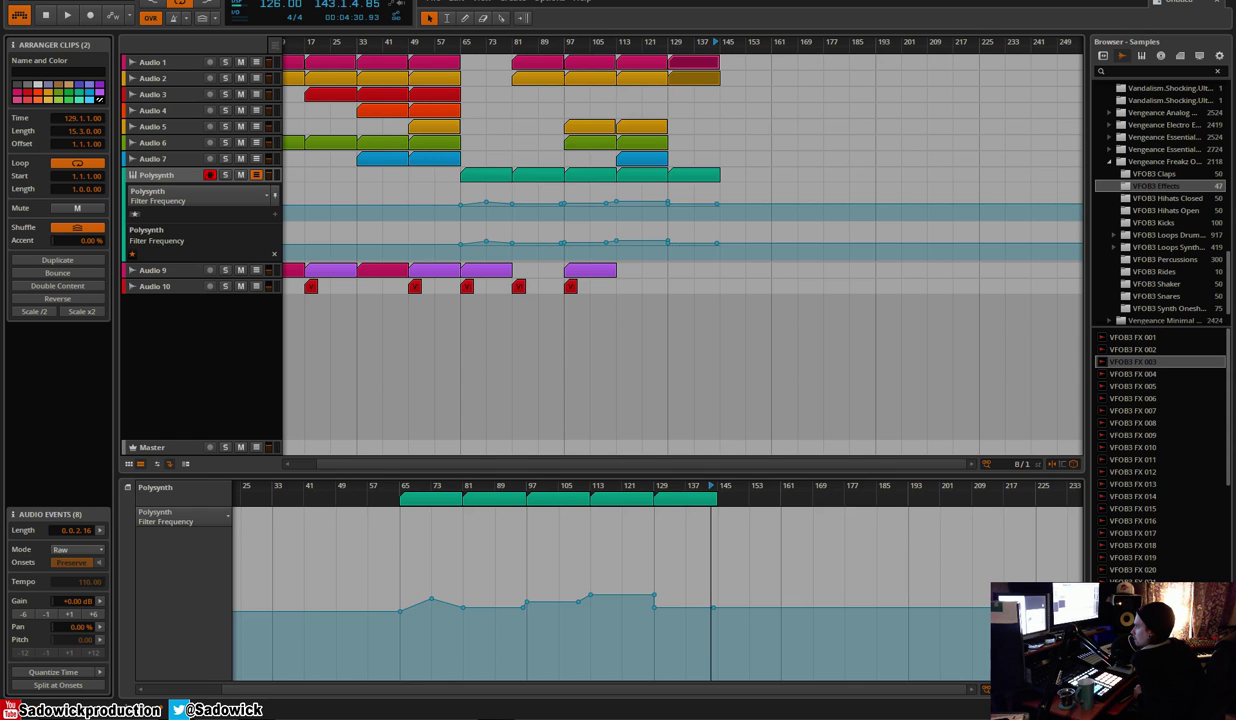
key("space")
left_click(718, 74, "shift")
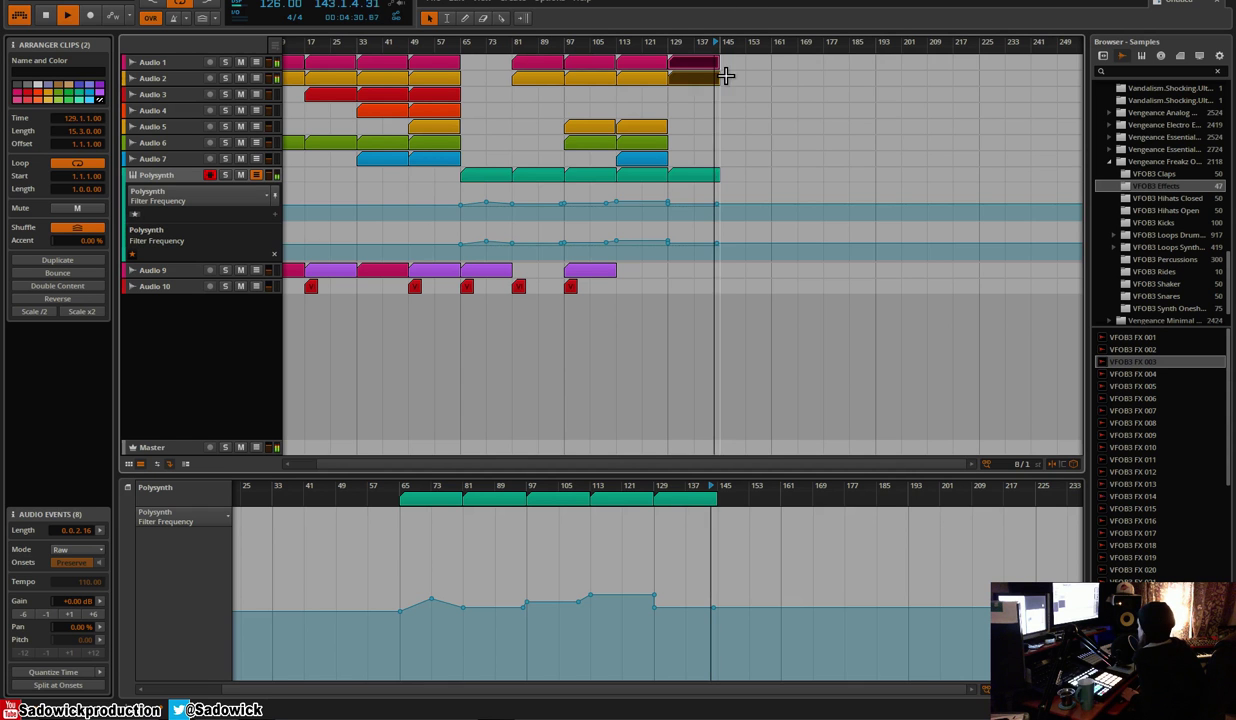
left_click_drag(698, 46, 598, 47)
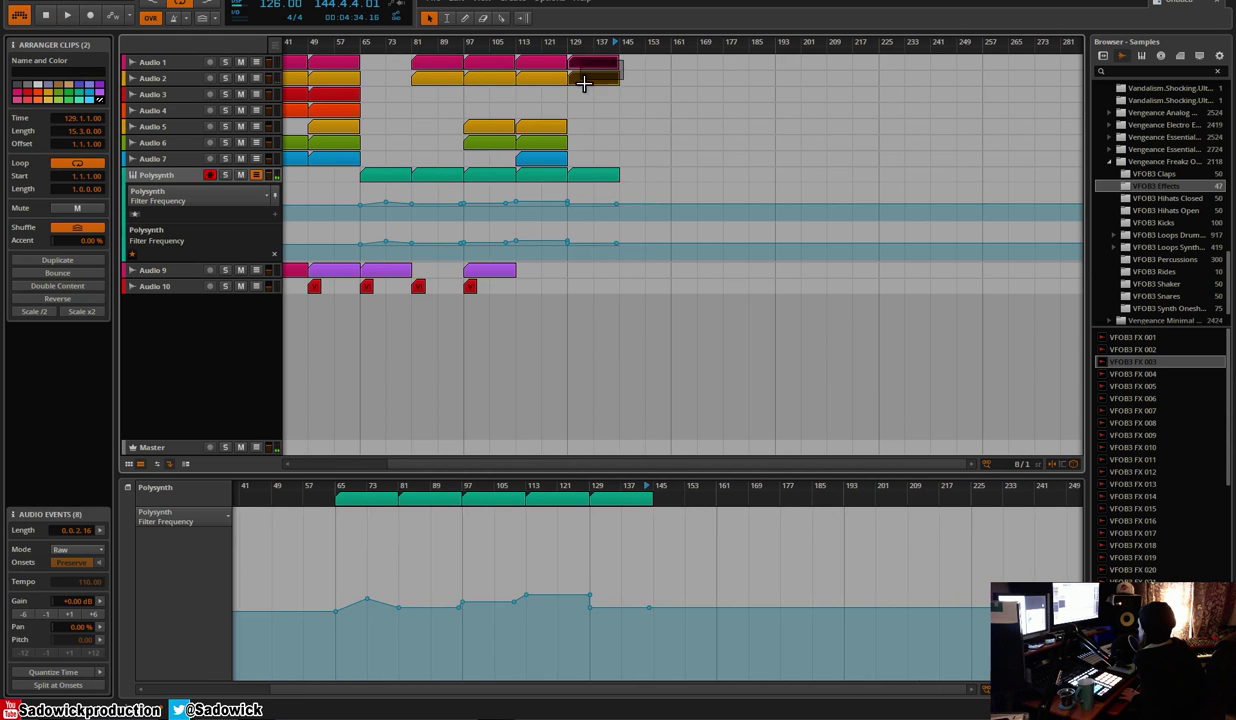
key("ctrl+d")
scroll(590, 83, "left", 5)
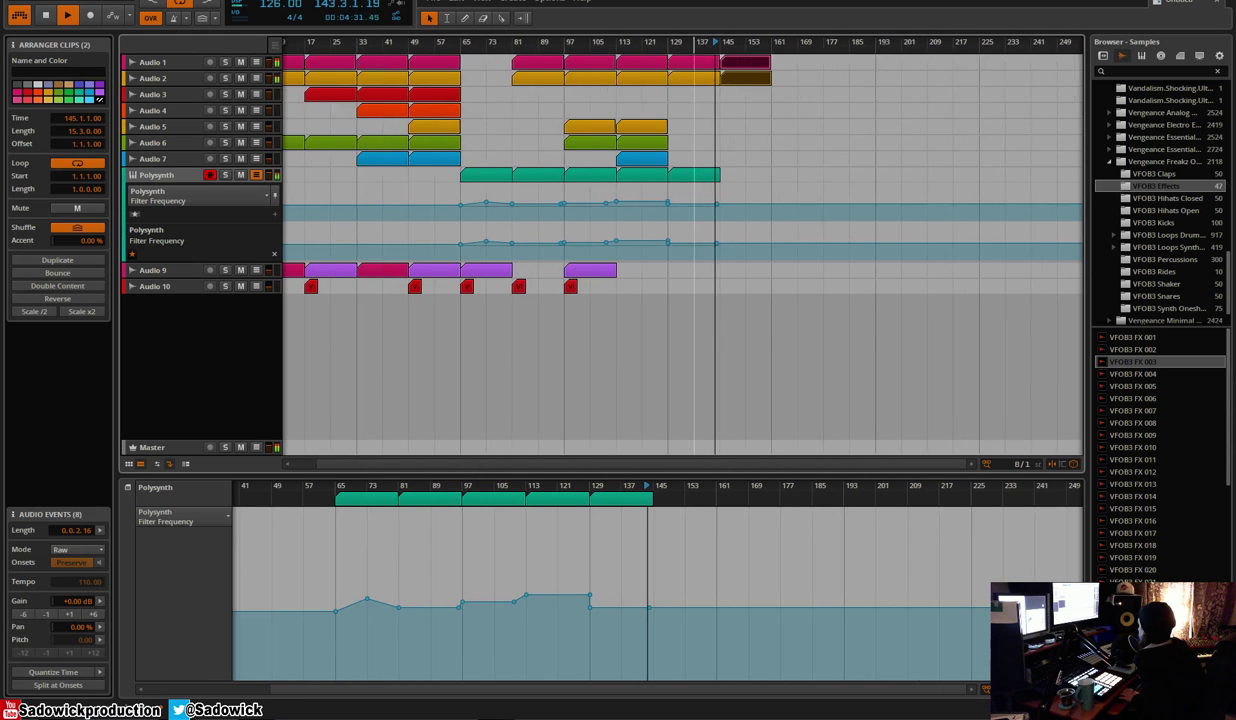
Copy the Audio 3 clip at bar 33, paste it at 144.4.1.00, and play from bar 145
left_click(397, 97)
key("ctrl+c")
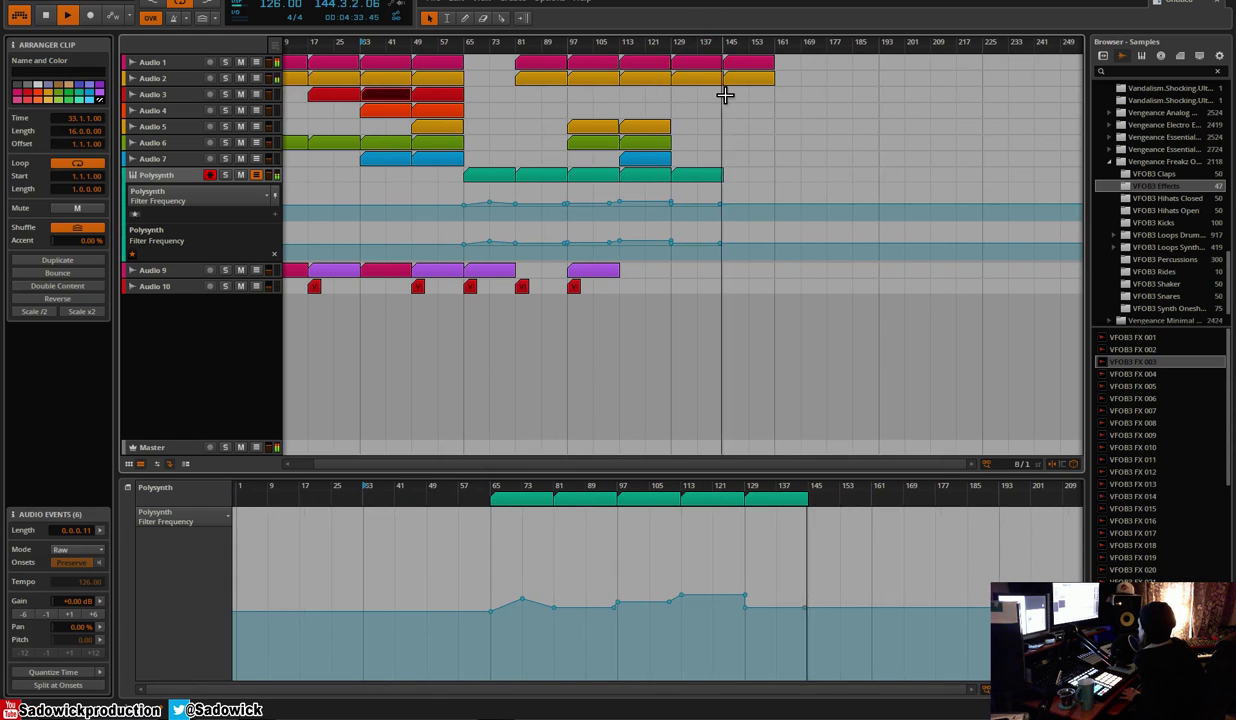
left_click(723, 95)
key("ctrl+v")
left_click(727, 43)
key("space")
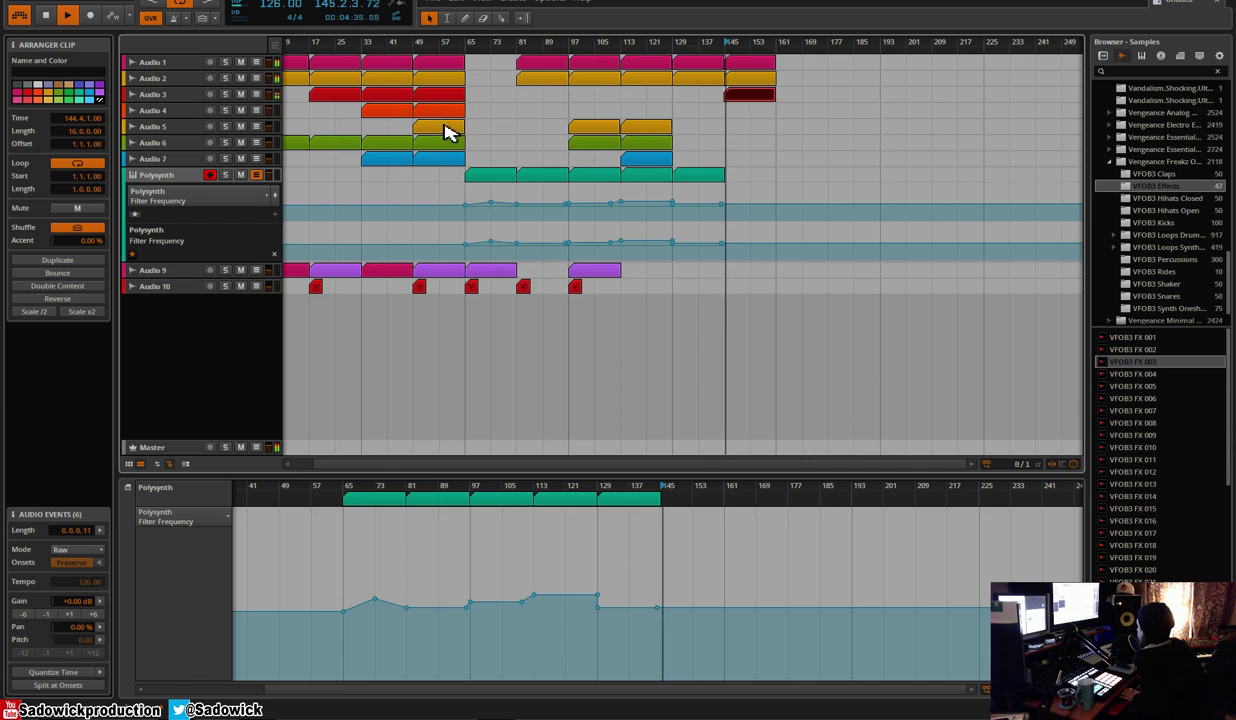
Copy the Audio 4 clip at bar 49 to bars 129 and 145 and listen from bar 129
left_click(443, 113)
left_click(685, 113)
key("ctrl+v")
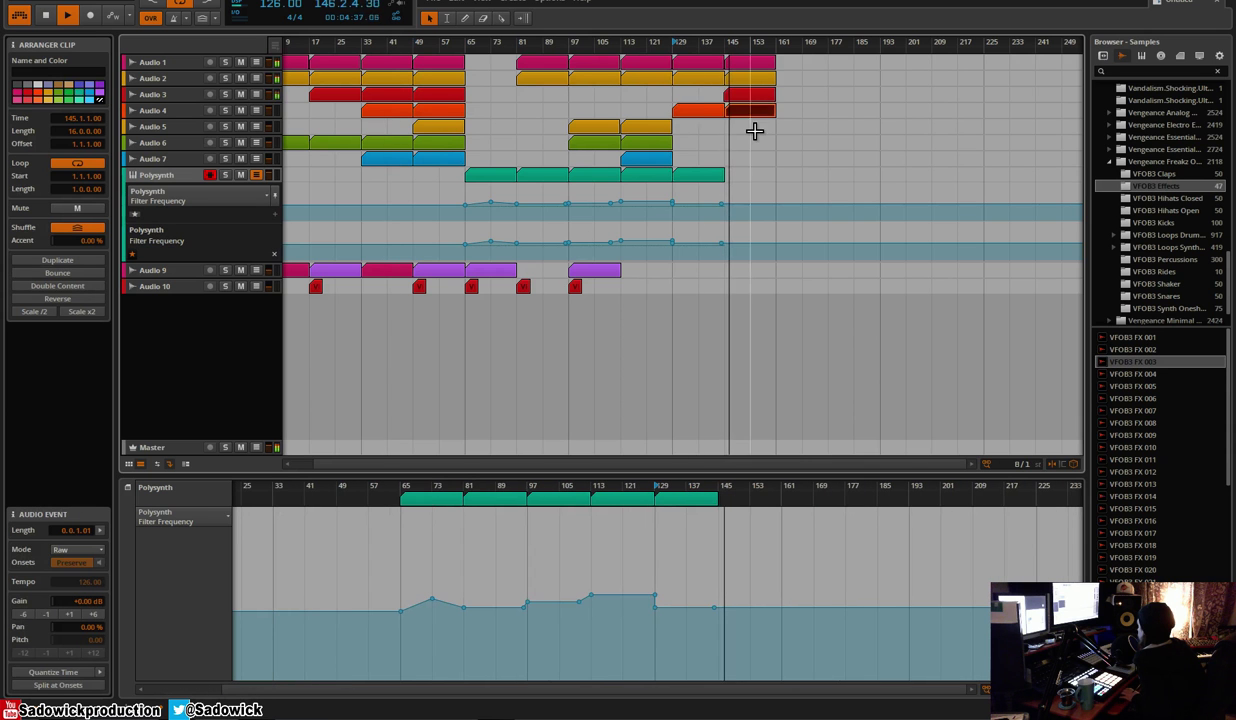
left_click(745, 96)
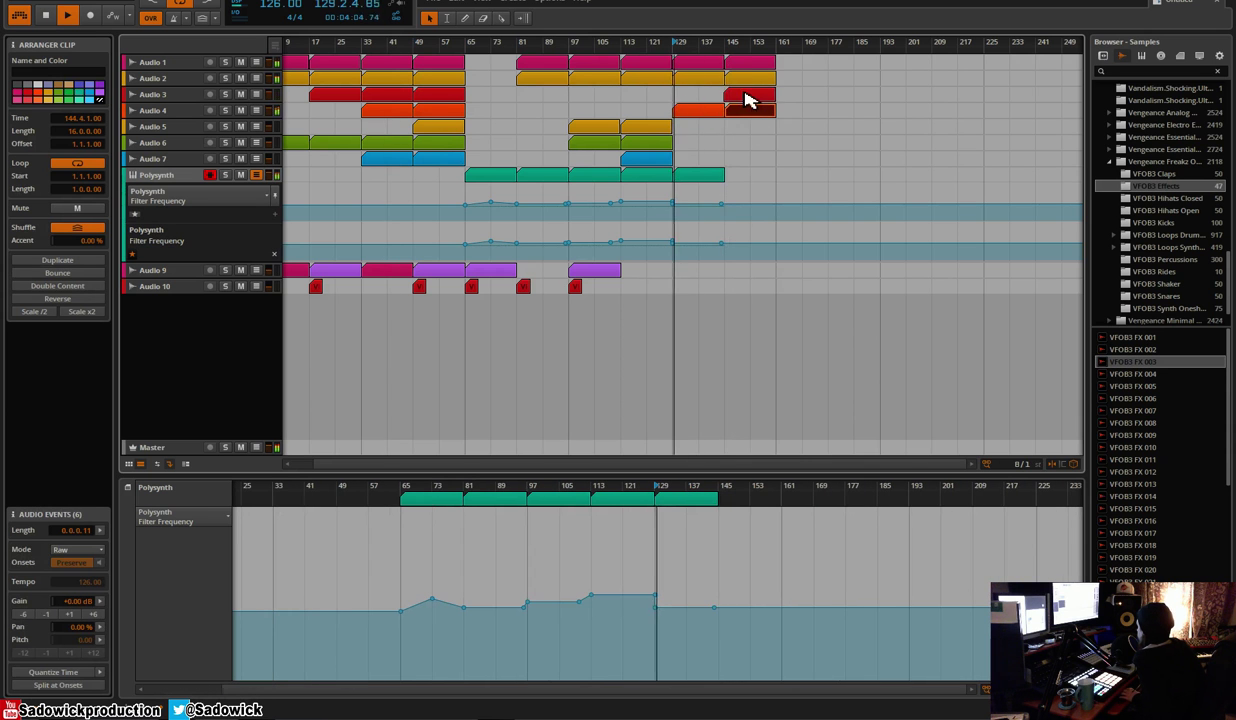
Paste the Audio 4 clip at 112.4.1.00, play from bar 113, and skip playback ahead to bar 137
left_click(676, 112)
left_click(624, 113)
key("ctrl+v")
key("space")
key("space")
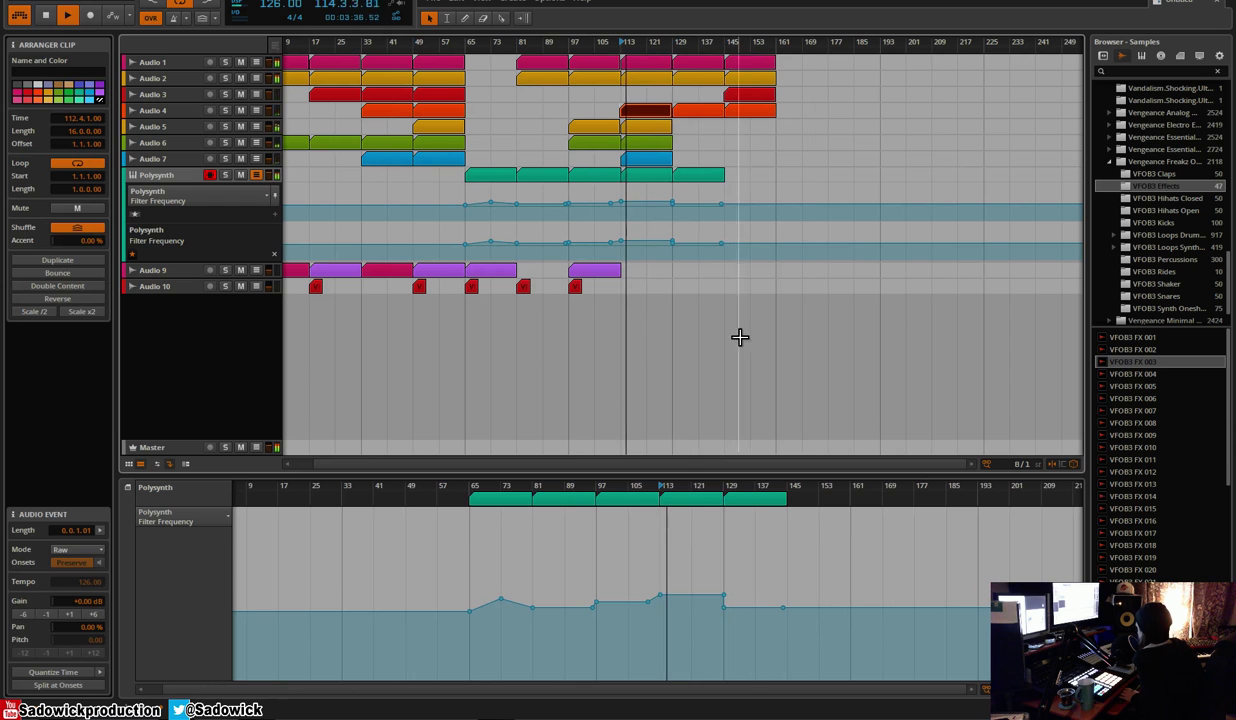
left_click(706, 41)
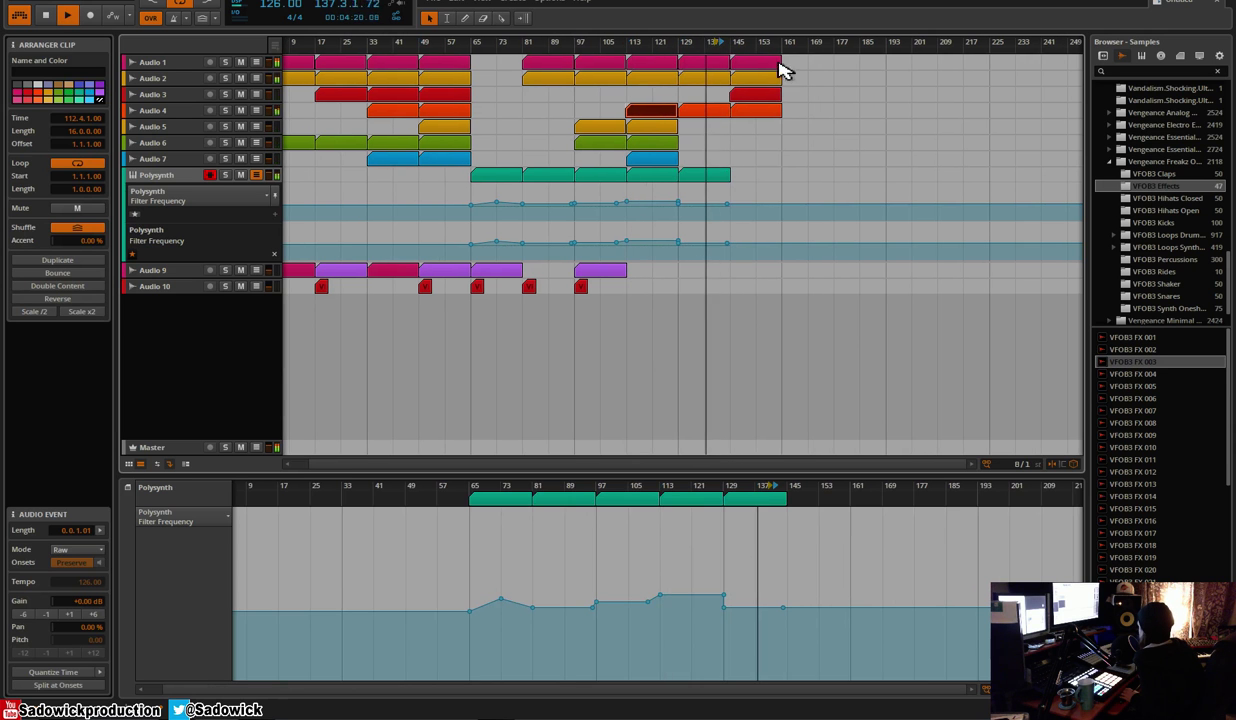
Copy the Audio 9 and Audio 10 clips at bar 97 and paste them at bar 145
left_click_drag(731, 270, 579, 284)
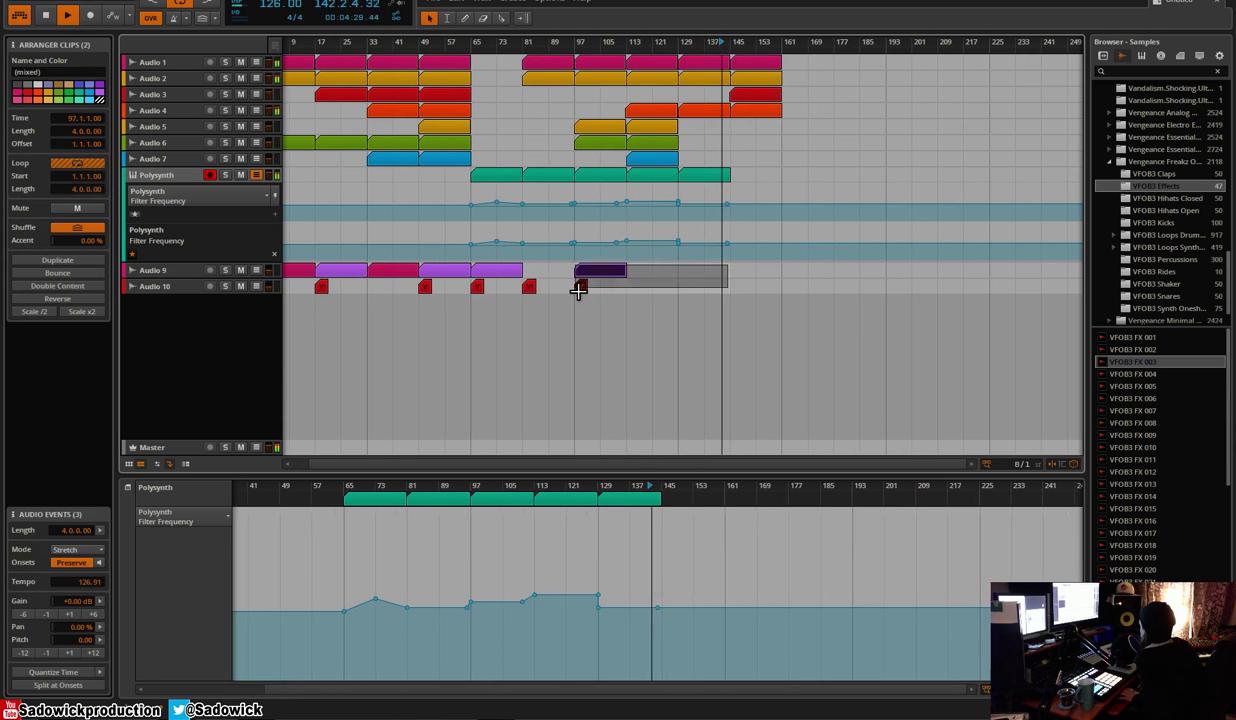
key("ctrl+c")
key("ctrl+v")
Copy the Audio 9 clip at bar 33, paste it at bar 161, and play from there
left_click(398, 269)
key("ctrl+c")
left_click(787, 272)
key("ctrl+v")
key("space")
key("space")
Duplicate the Audio 1 and Audio 2 clips from bar 145 to bar 161 and listen to the transition at bar 161
left_click_drag(790, 63, 738, 88)
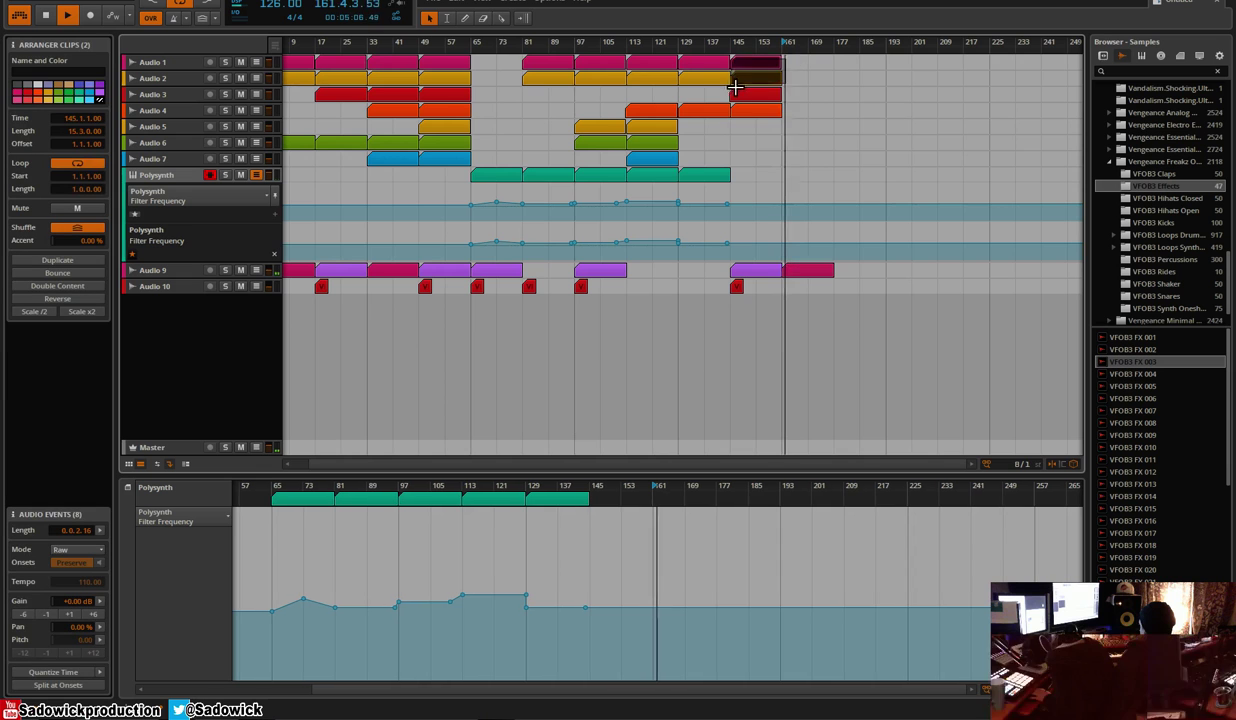
key("ctrl+d")
key("space")
key("space")
left_click_drag(756, 43, 724, 43)
key("space")
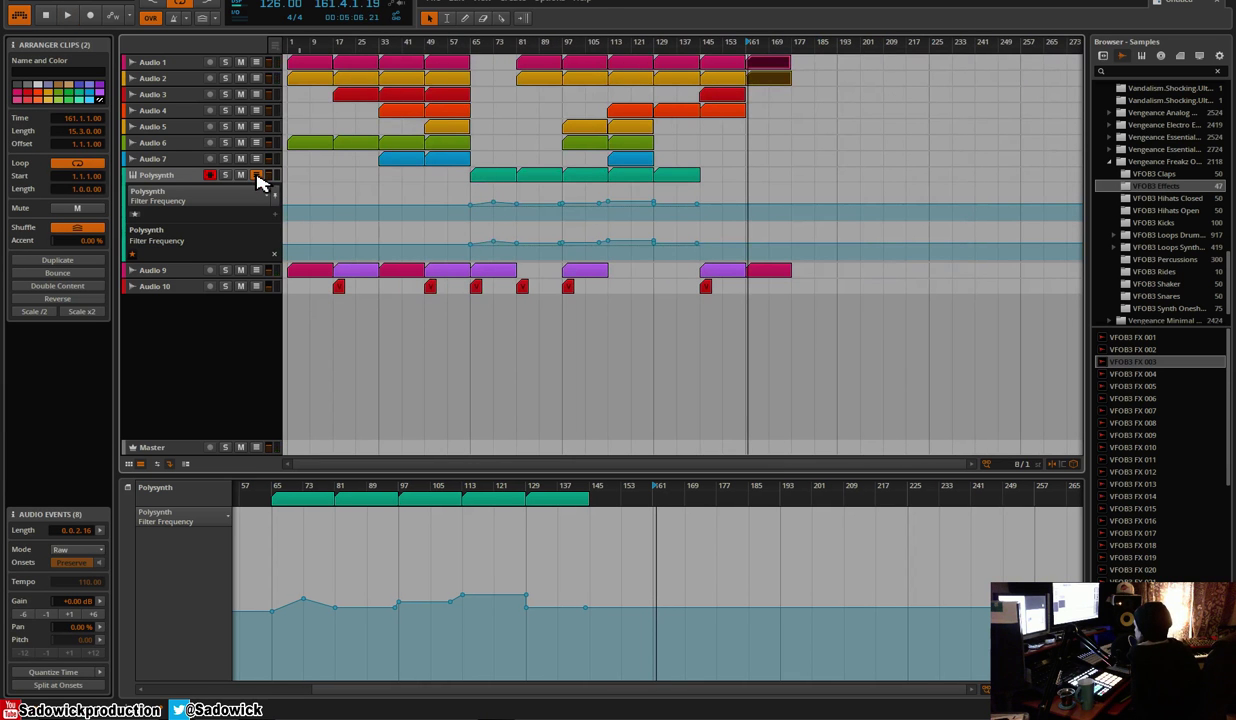
Show the Polysynth track's devices, play from bar 113, and adjust the synth's amp envelope attack and decay
left_click(163, 176)
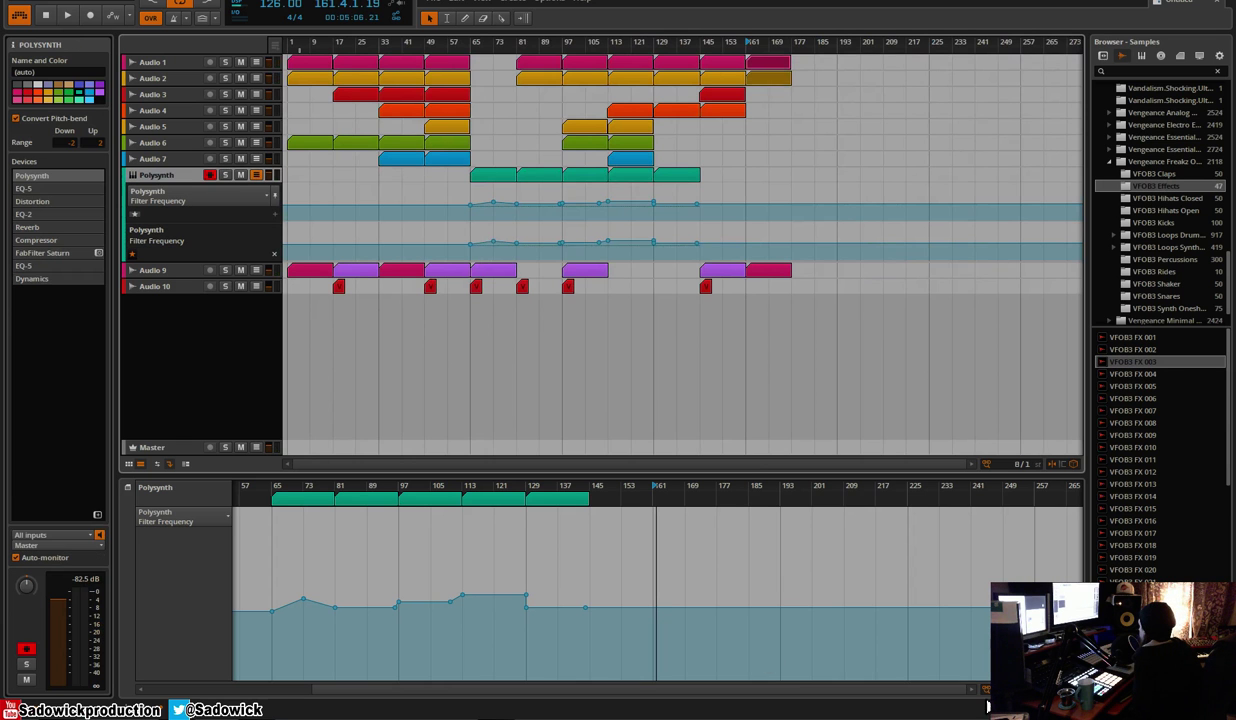
key("d")
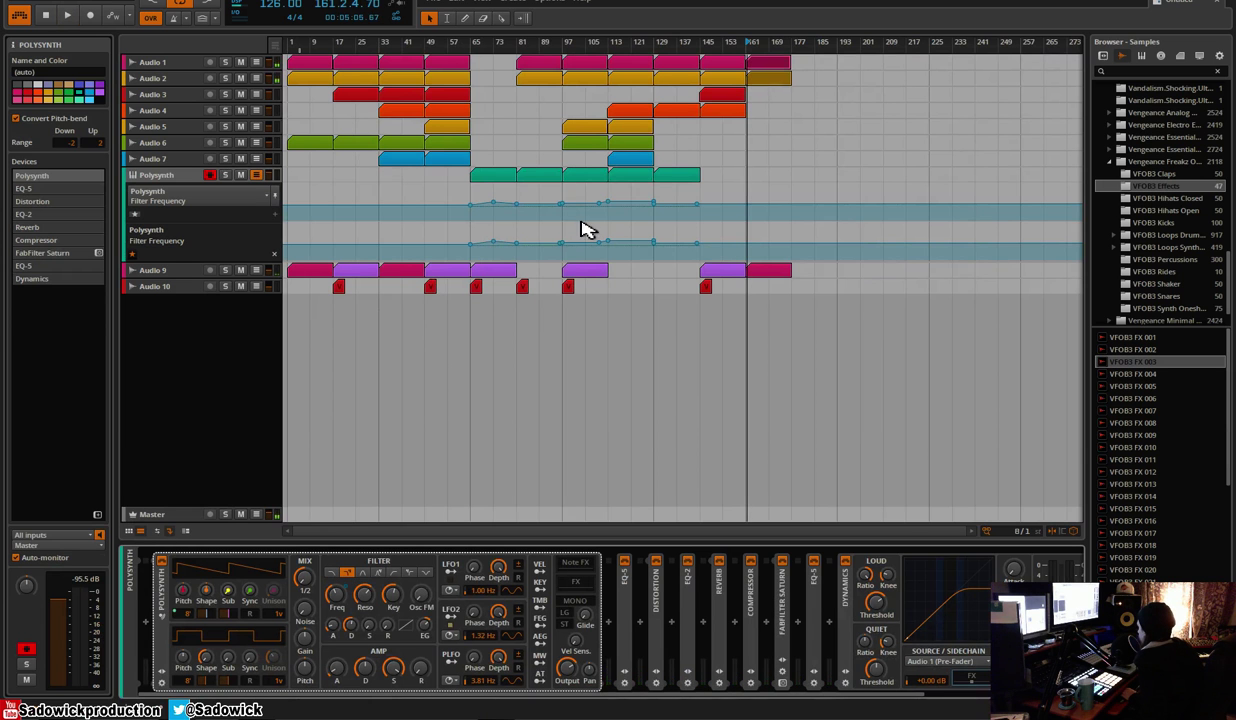
double_click(622, 46)
left_click_drag(338, 669, 366, 680)
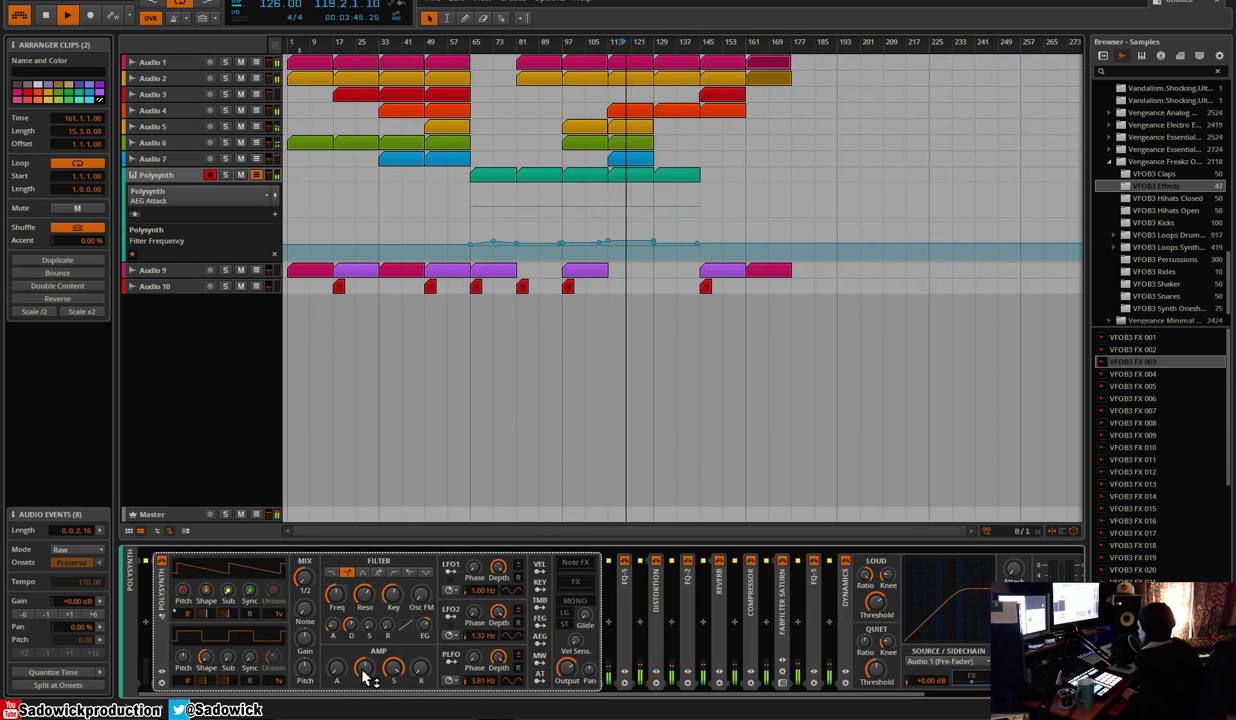
Try different filter envelope depth and filter oscillator FM amounts on the Polysynth during playback
left_click_drag(422, 631, 422, 631)
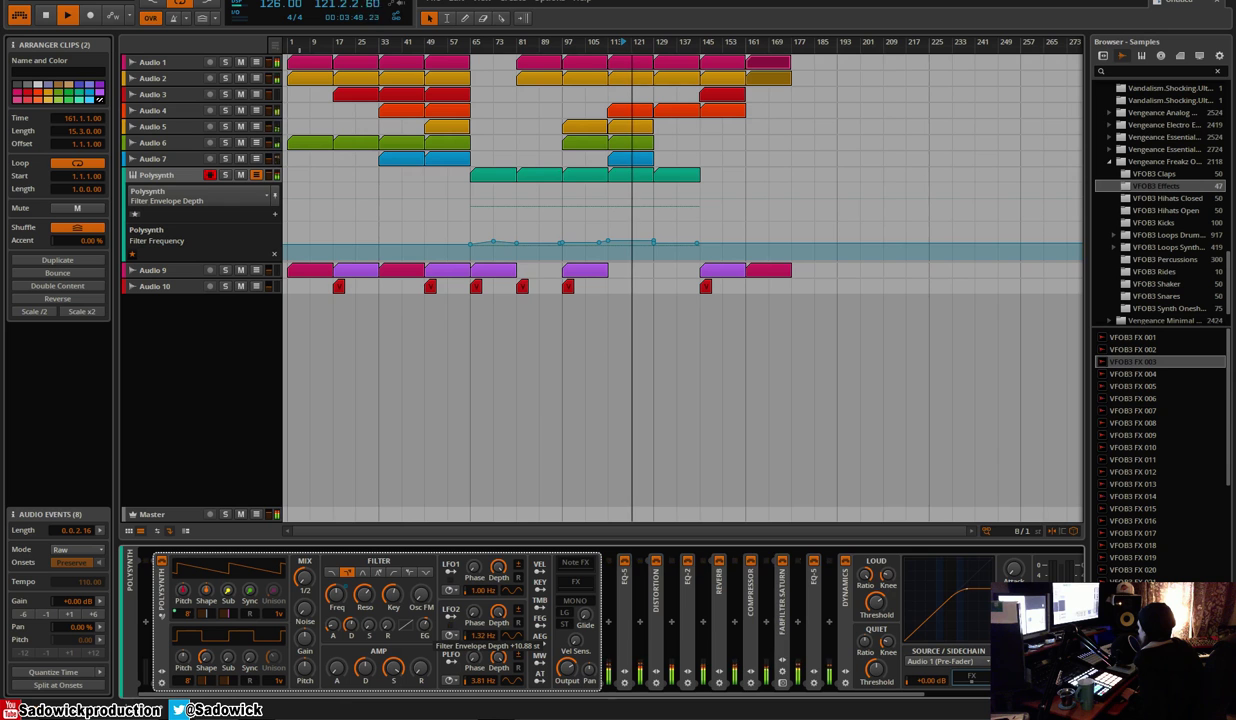
left_click_drag(422, 631, 426, 634)
left_click_drag(420, 590, 420, 572)
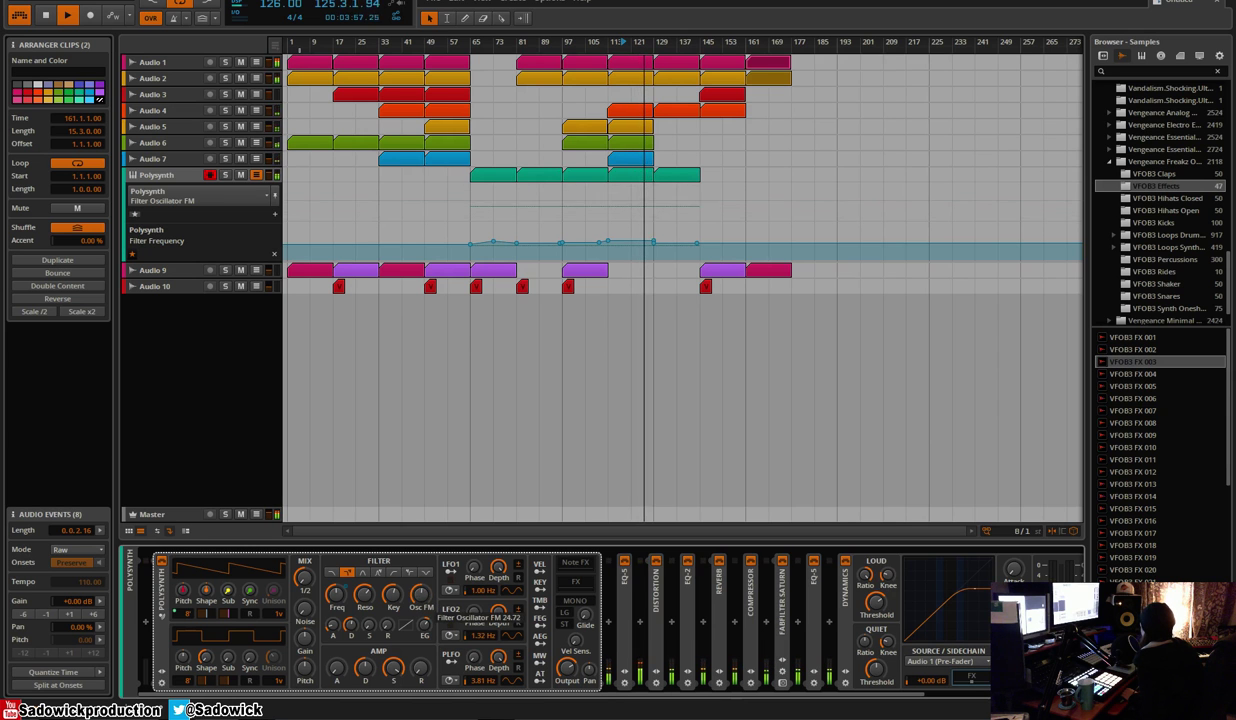
left_click_drag(420, 579, 420, 590)
key("space")
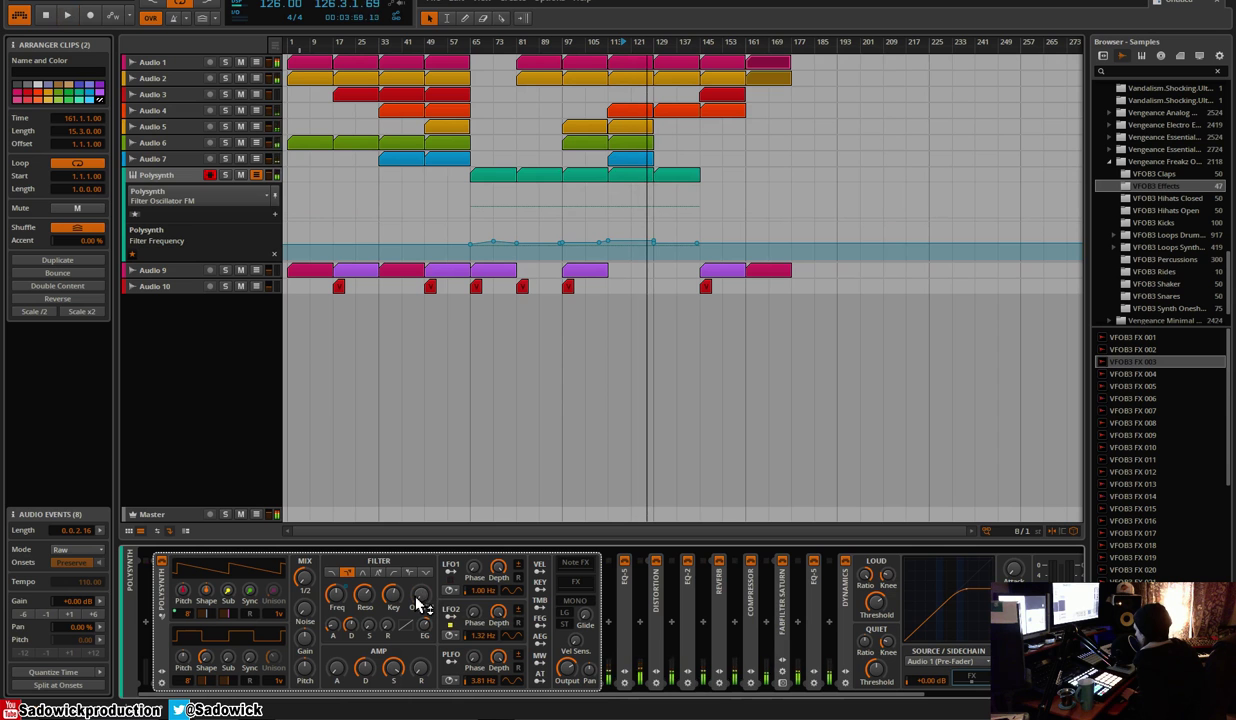
Play the Polysynth clip from bar 65 and adjust the synth's filter envelope depth and oscillator 1 sub level
key("space")
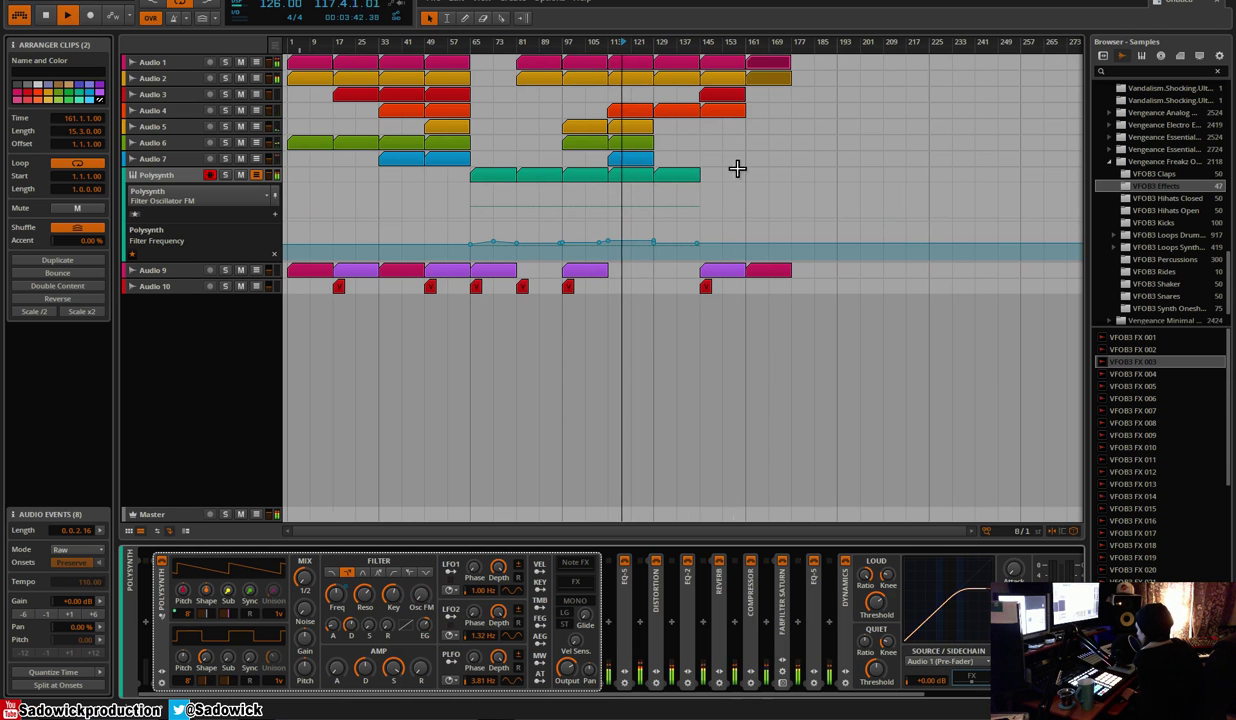
double_click(497, 176)
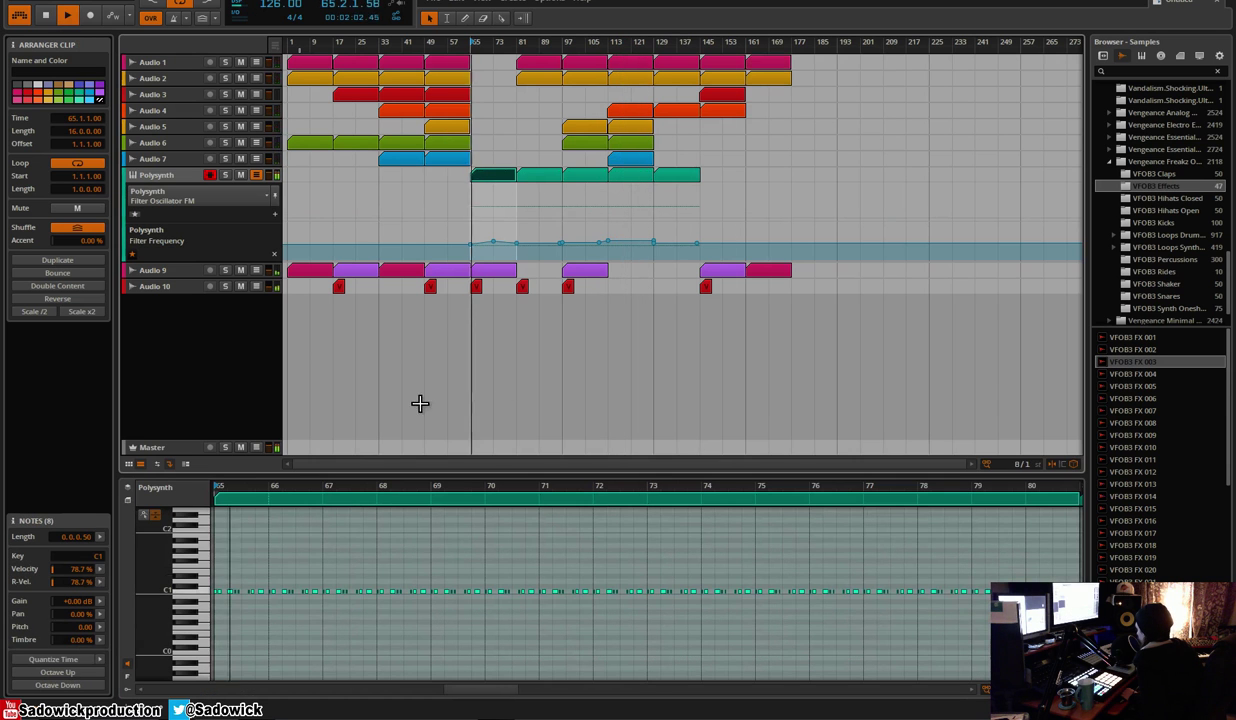
left_click(219, 711)
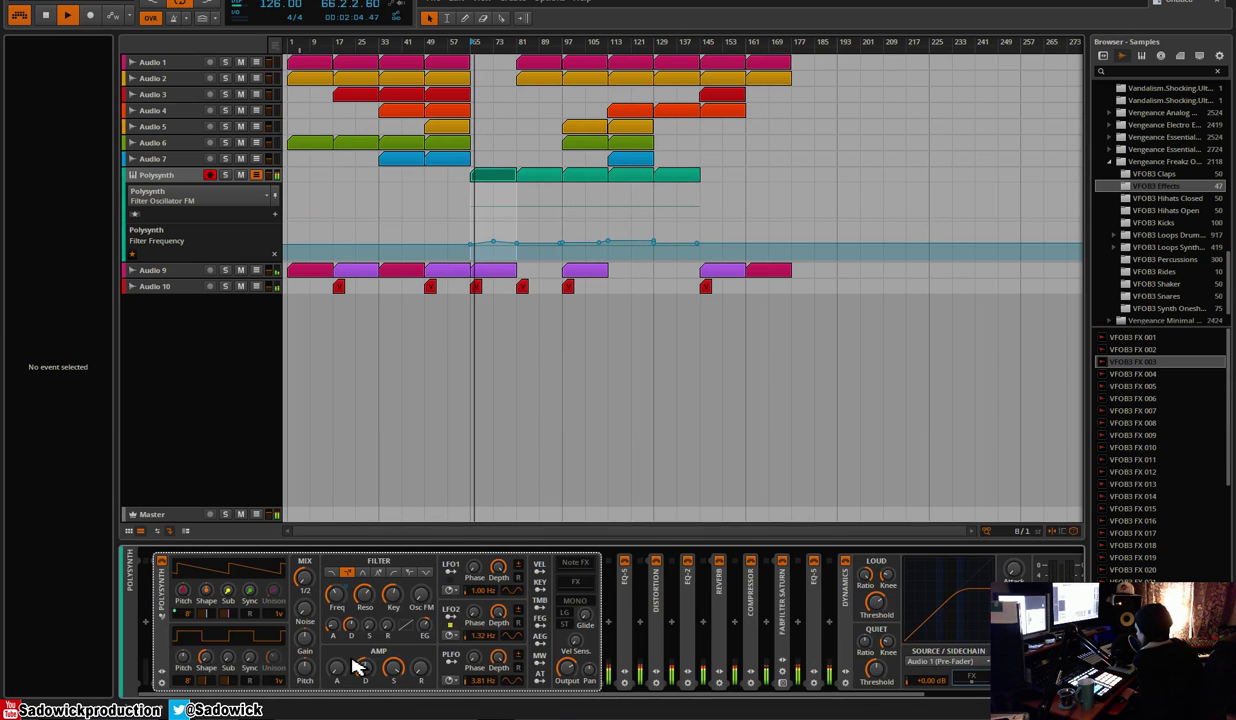
left_click(424, 624)
left_click_drag(424, 624, 424, 590)
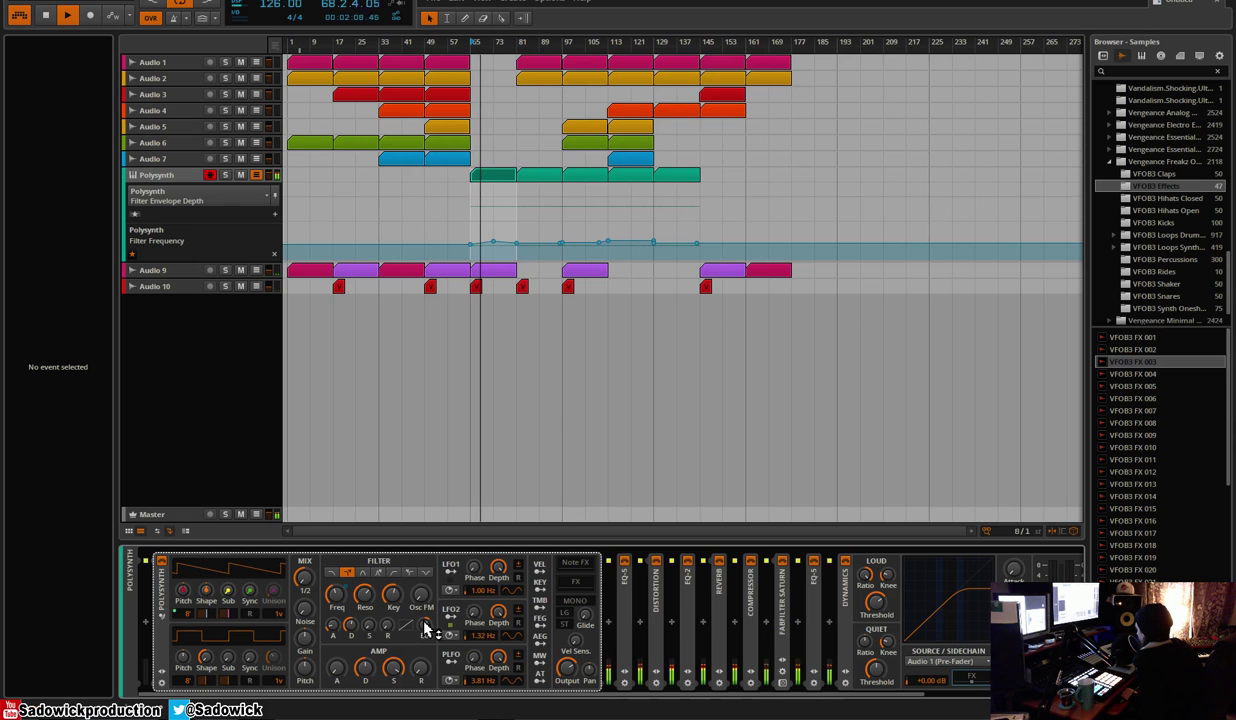
left_click_drag(228, 590, 228, 650)
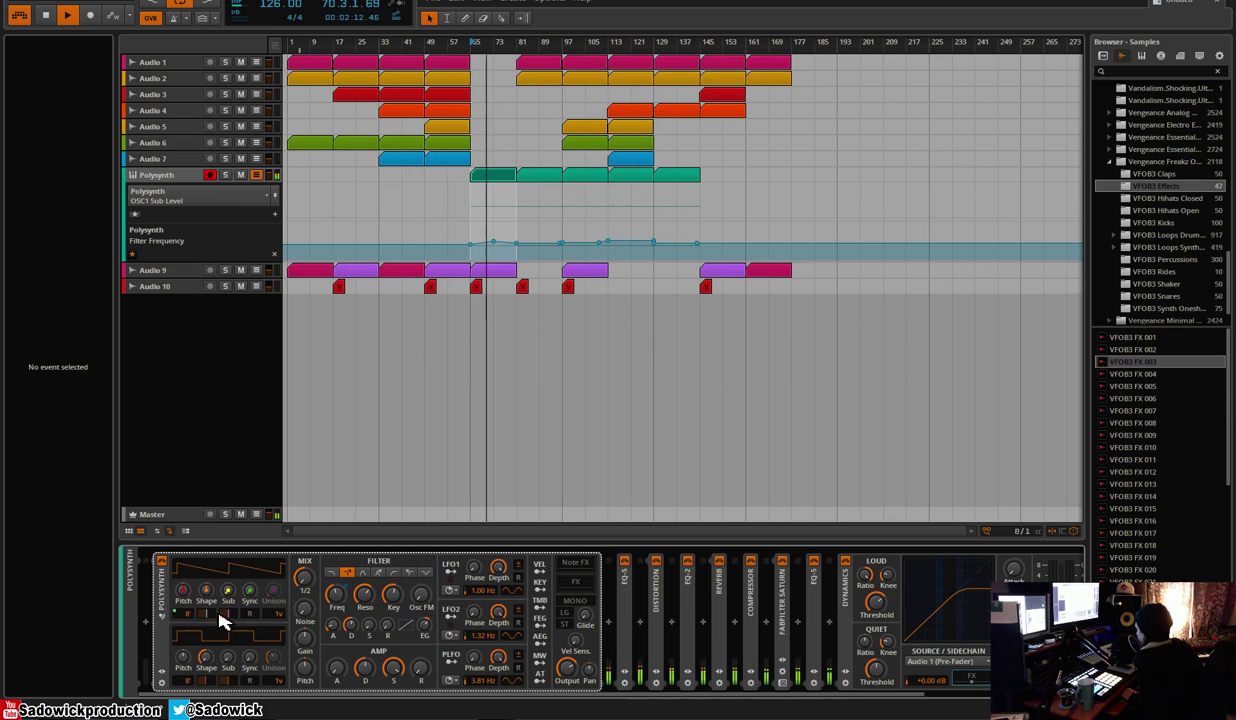
Insert a Filter device directly after the Polysynth, switch it to the first filter mode, and lower its cutoff to 55.7 Hz
scroll(180, 625, "down", 5)
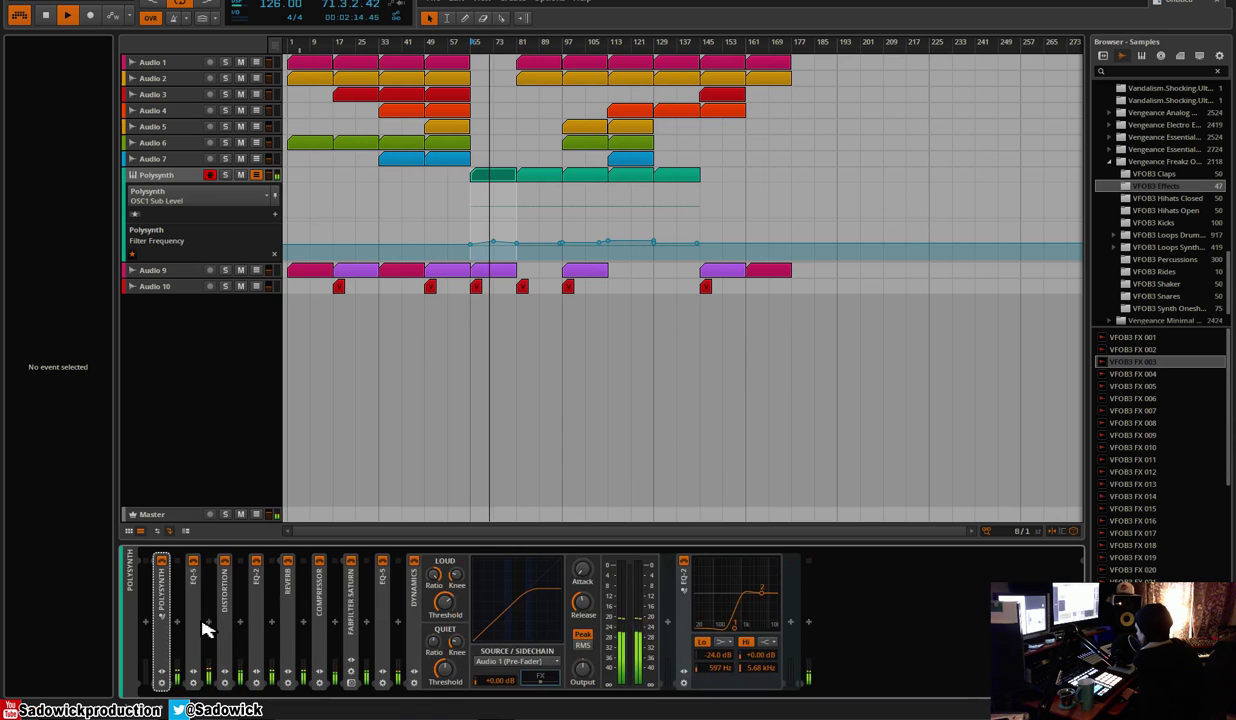
left_click(182, 627)
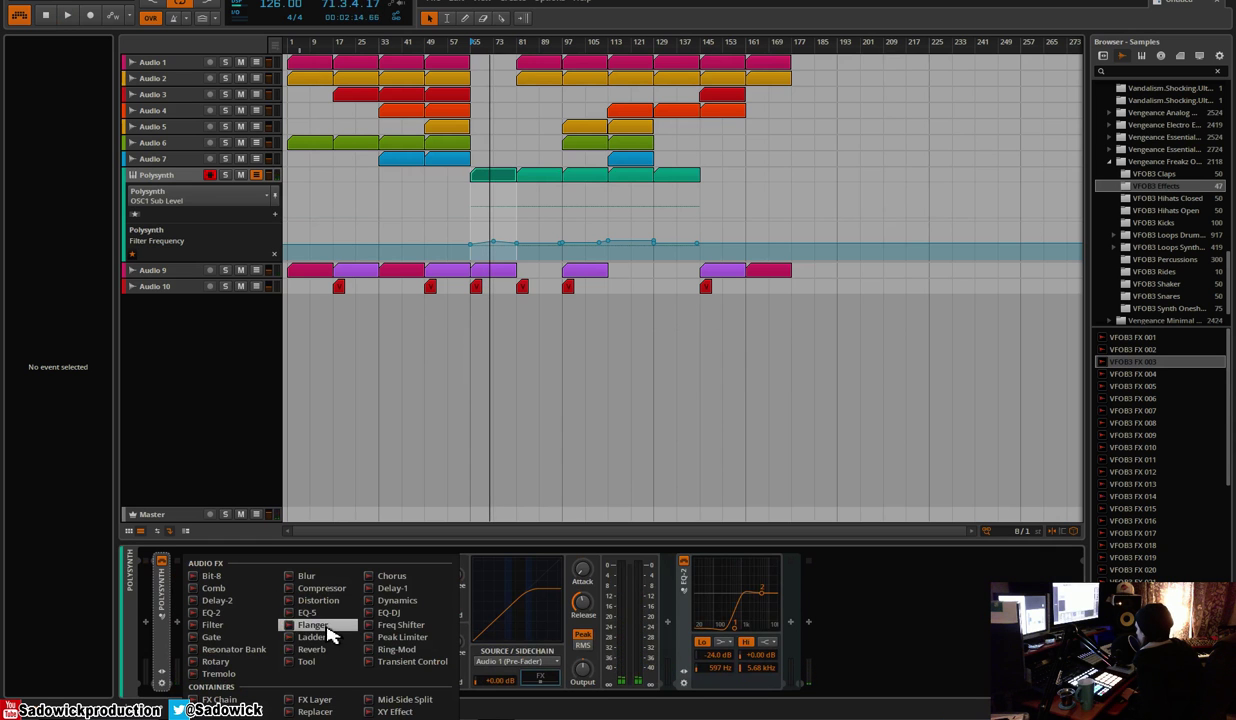
left_click(214, 625)
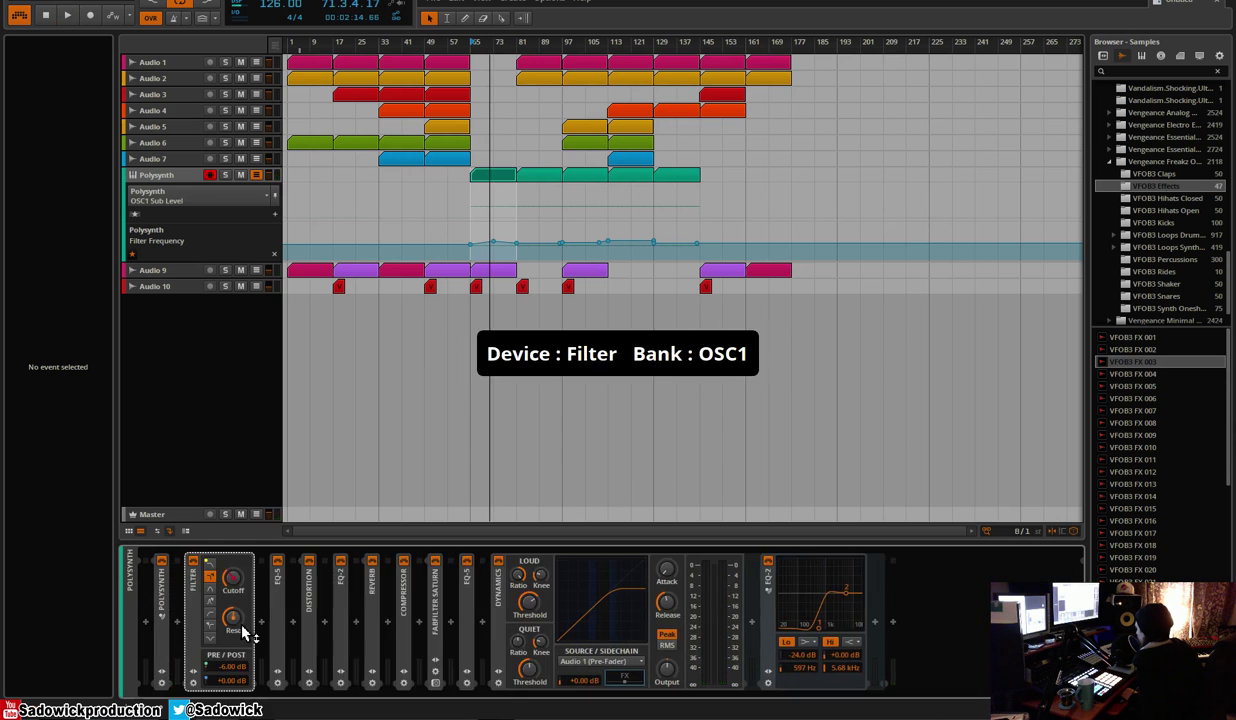
left_click_drag(231, 615, 231, 665)
key("space")
mouse_move(233, 578)
left_mouse_down()
mouse_move(233, 553)
mouse_move(233, 602)
left_mouse_up()
left_click(211, 565)
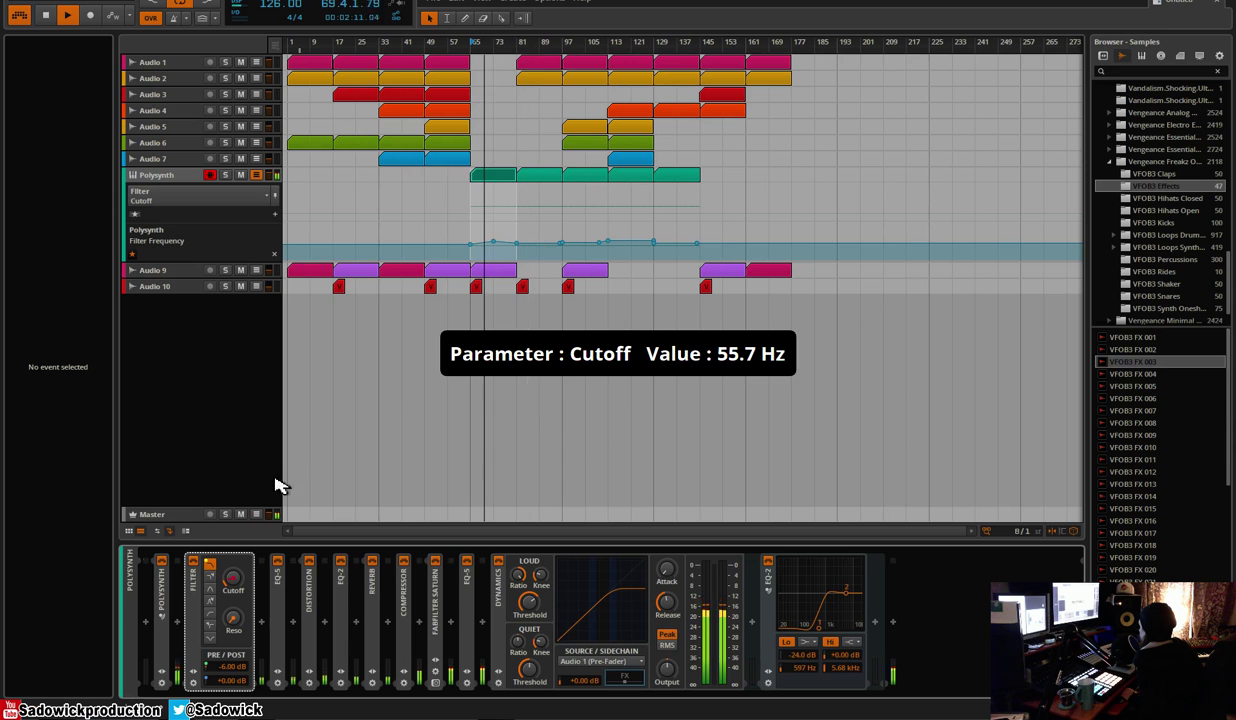
Set the Filter's cutoff to 52.0 Hz and add a dedicated automation lane for the cutoff
mouse_move(233, 578)
left_mouse_down()
mouse_move(233, 596)
mouse_move(233, 579)
left_mouse_up()
key("space")
key("space")
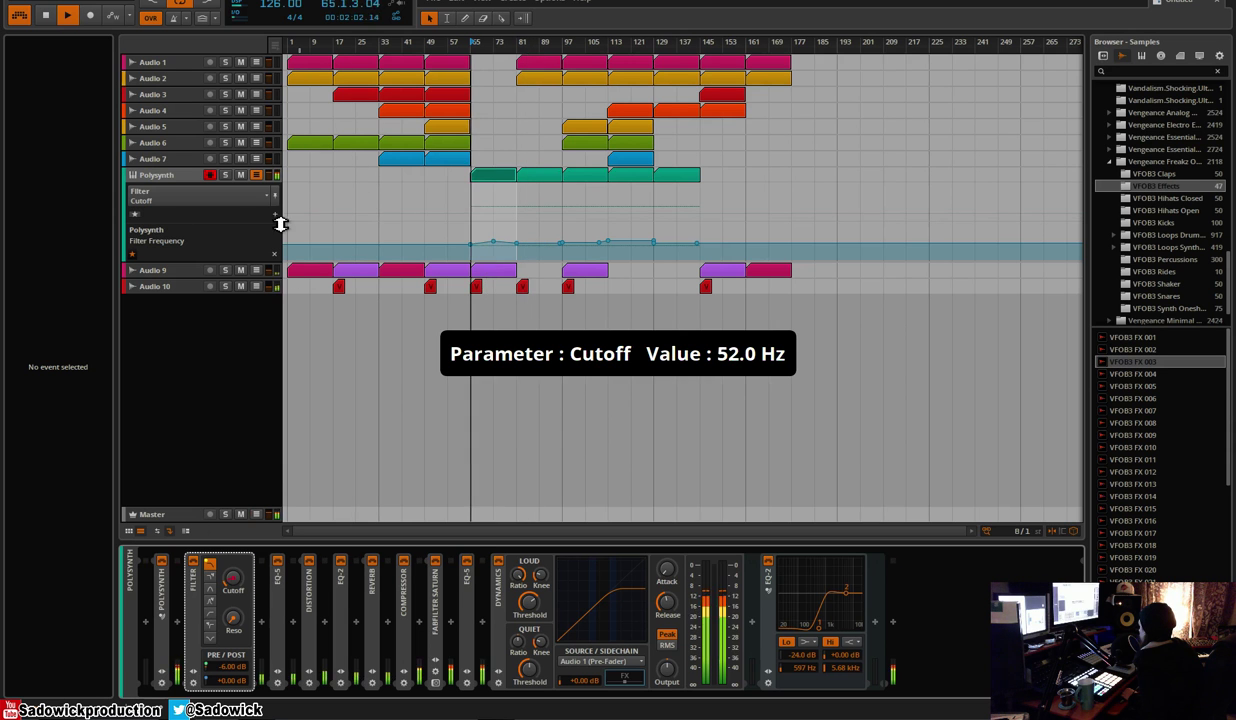
left_click(278, 217)
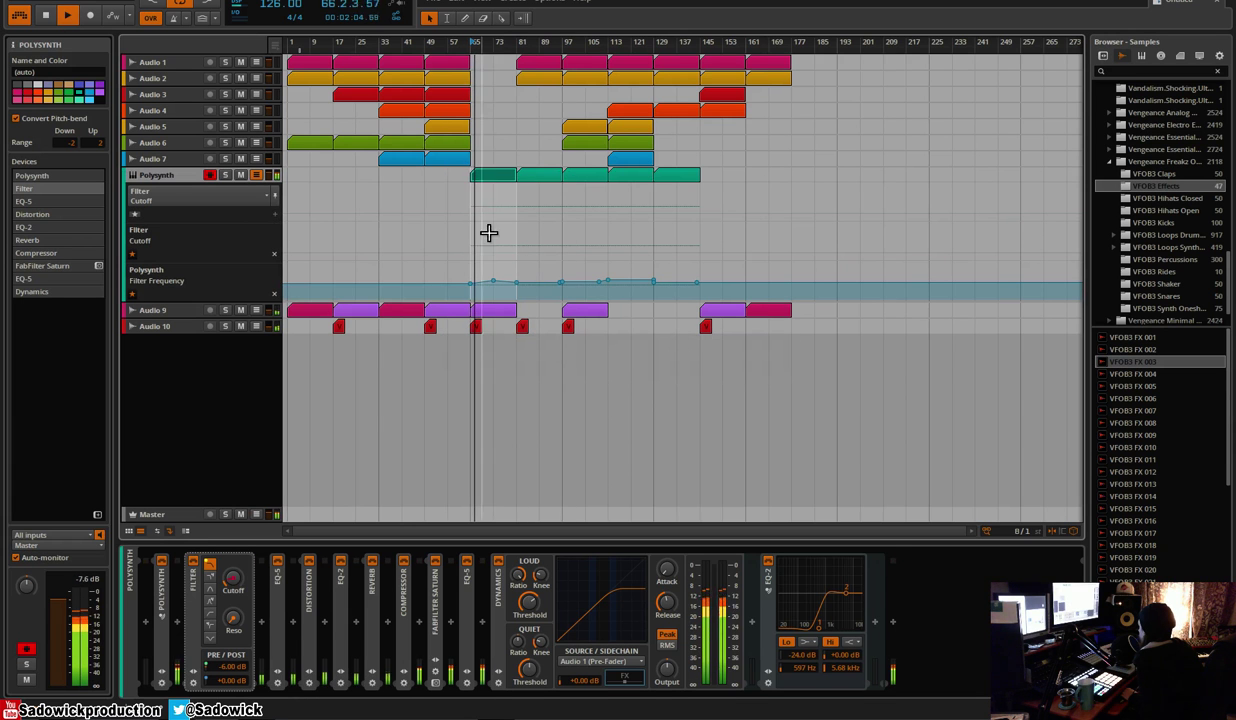
Draw a Filter cutoff automation rise from 52.0 Hz at bar 65 to 19.9 kHz at bar 81
key("space")
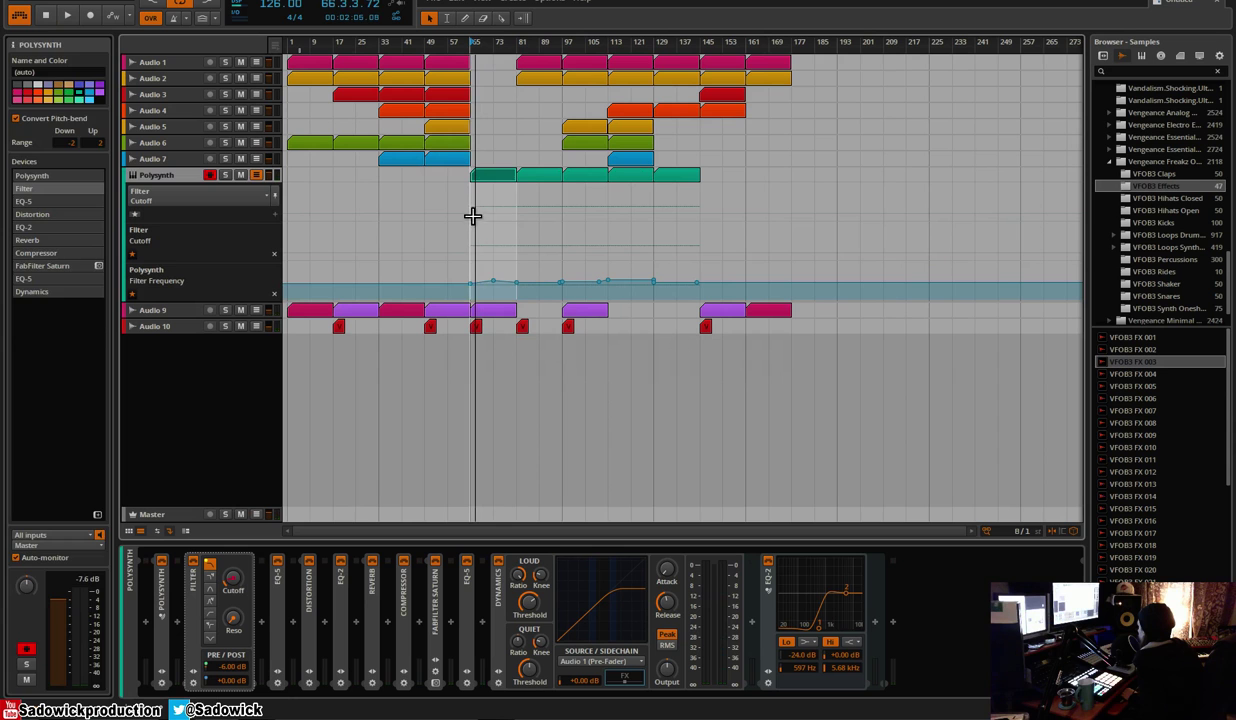
left_click(472, 217)
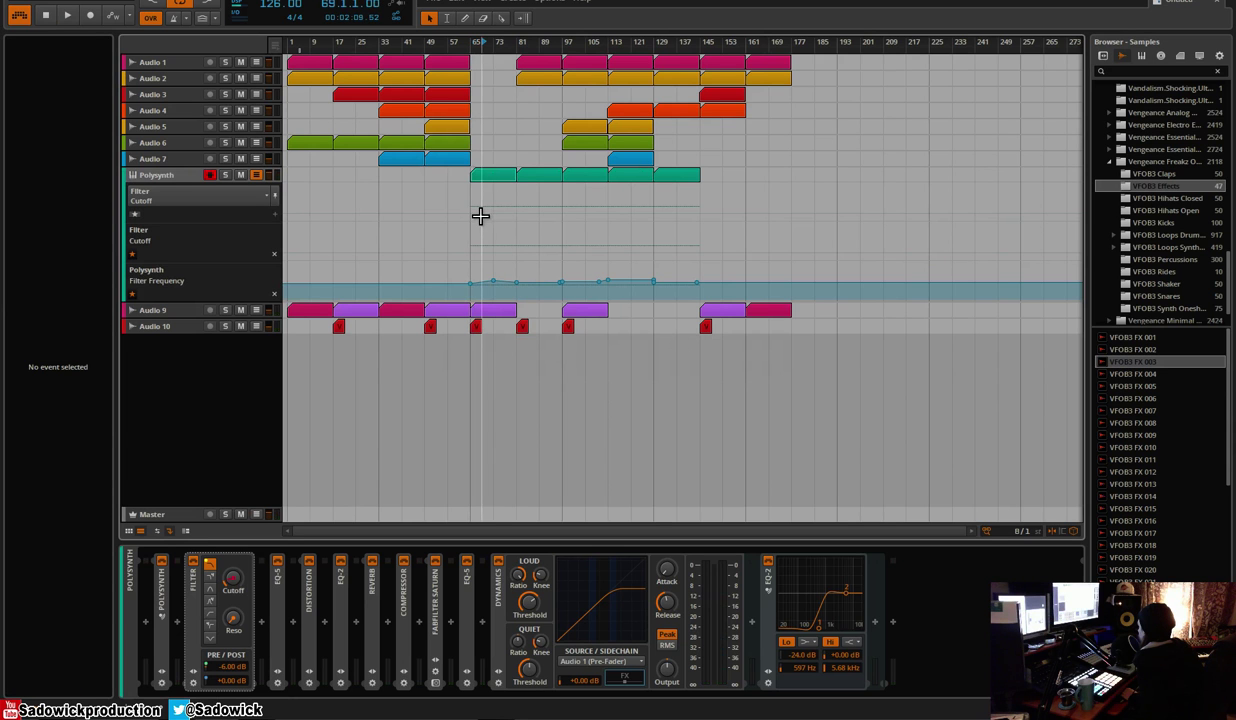
double_click(476, 251)
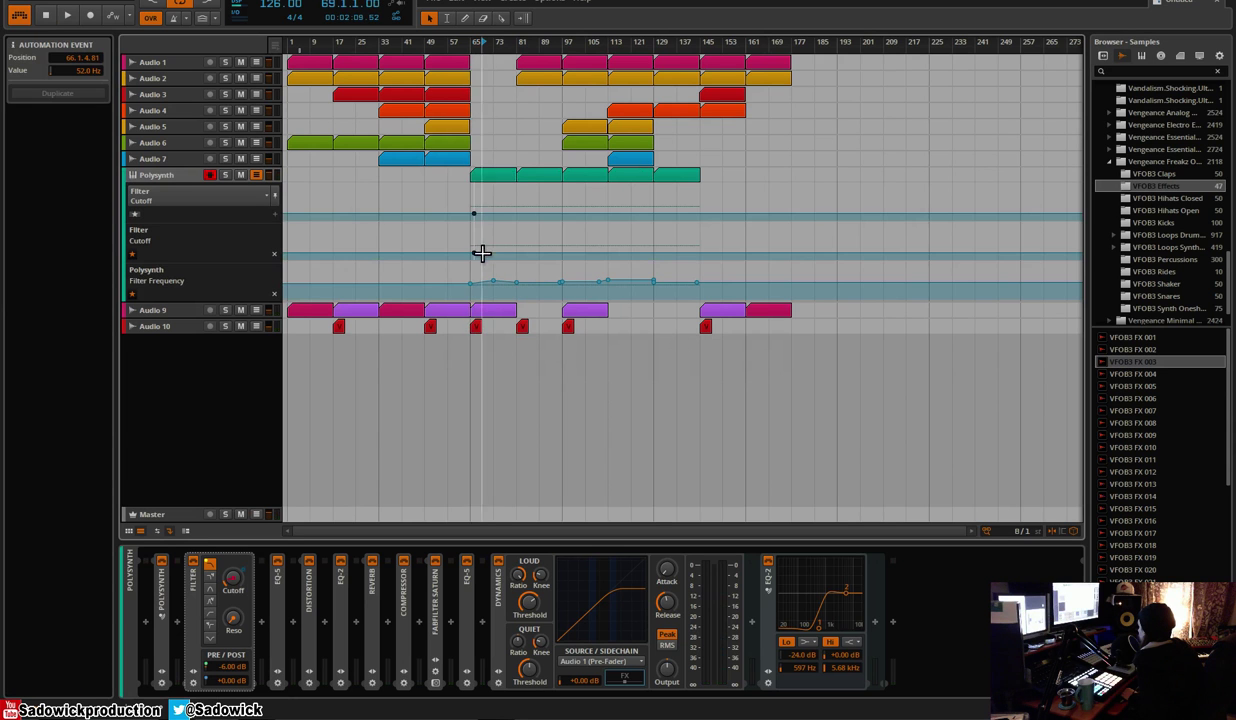
key("space")
left_click_drag(516, 253, 516, 224)
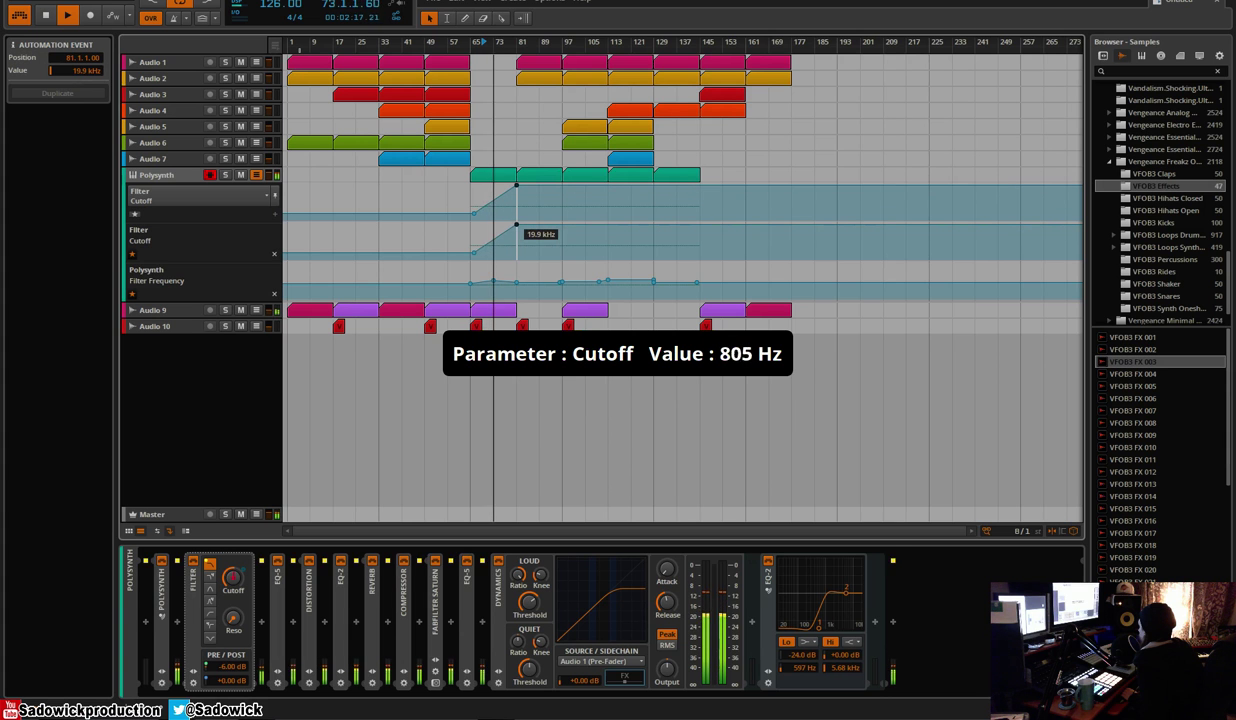
left_click(471, 253)
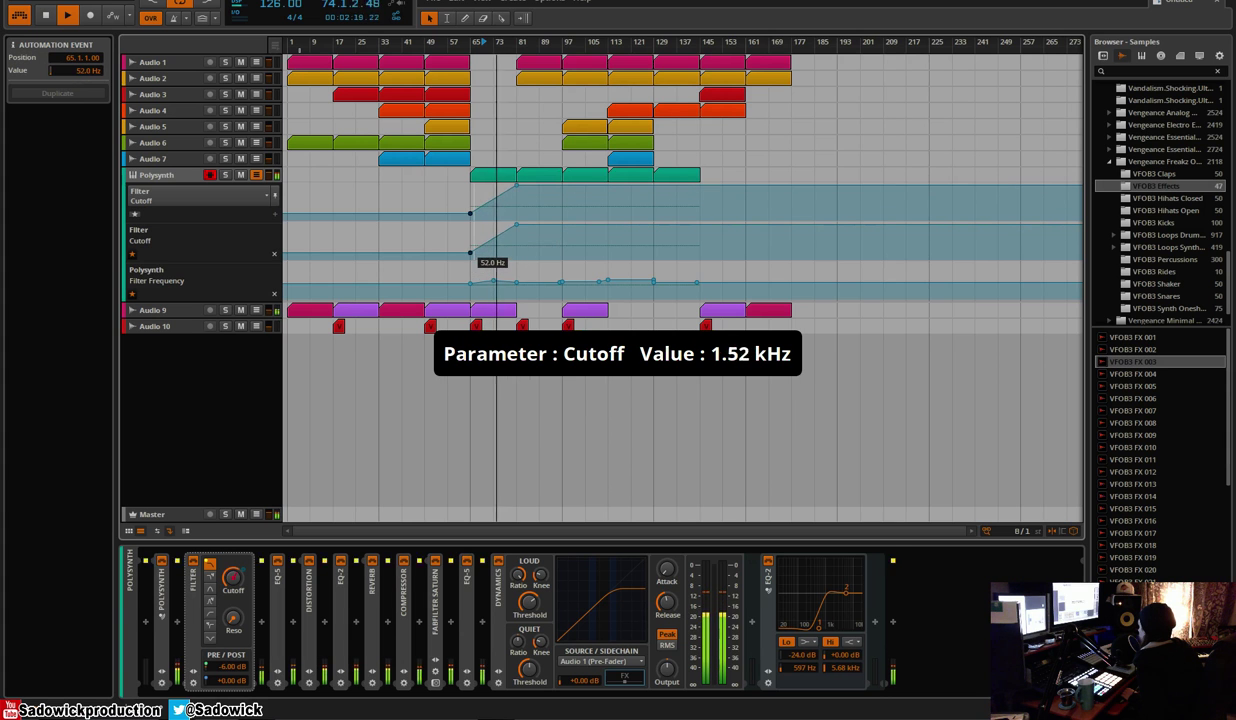
Add a Filter cutoff fall from 19.9 kHz near bar 129 to 134 Hz at bar 145
left_click(653, 224)
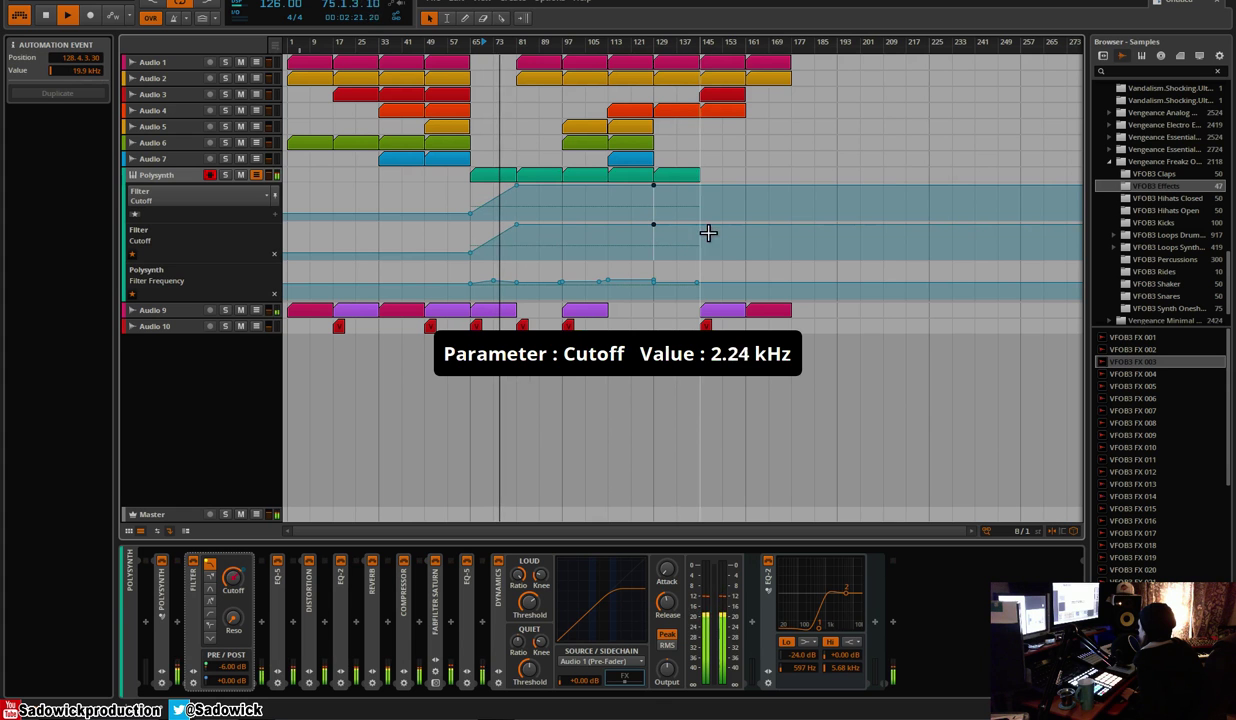
left_click_drag(699, 226, 699, 247)
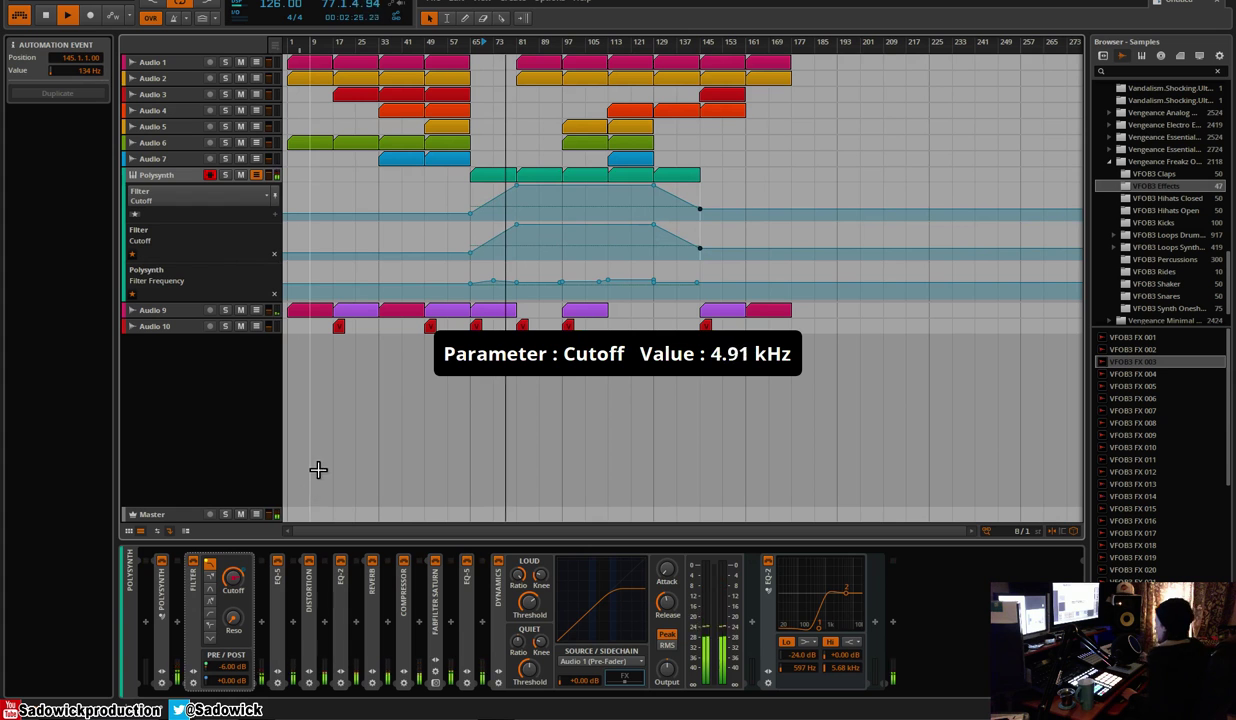
Adjust the Polysynth's amp envelope release and attack, and play the transition from just before bar 65
left_click(168, 611)
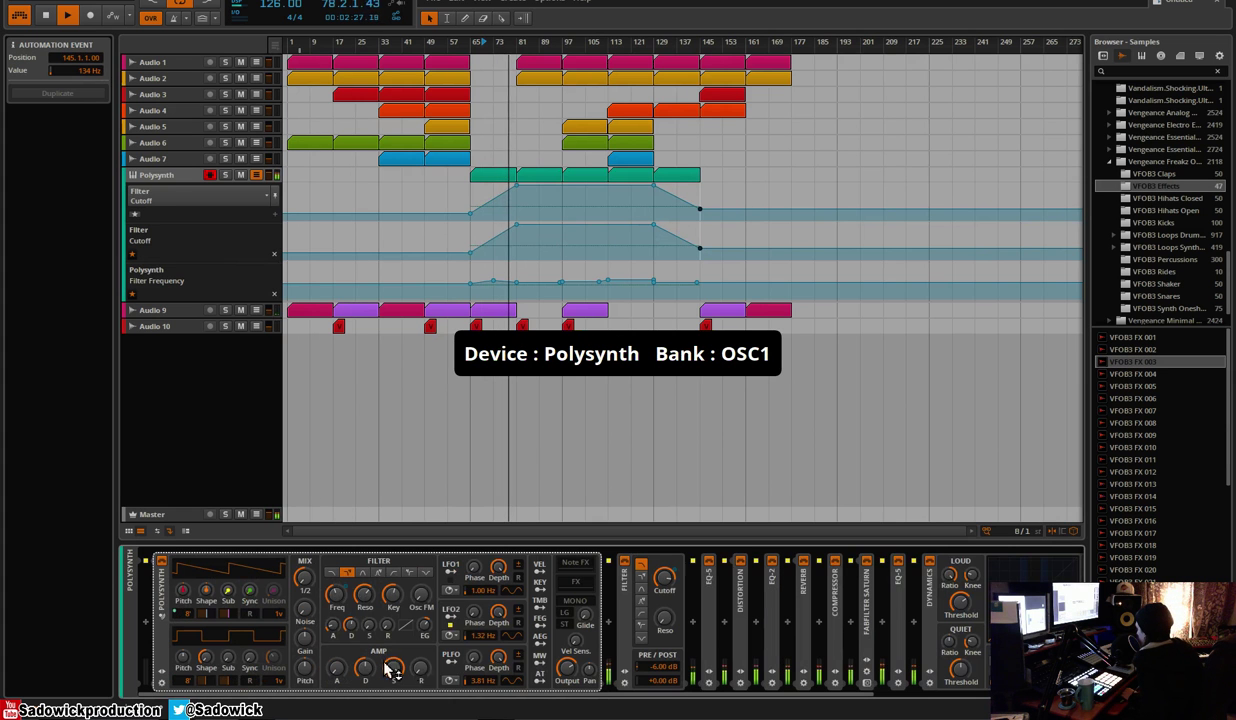
left_click(424, 672)
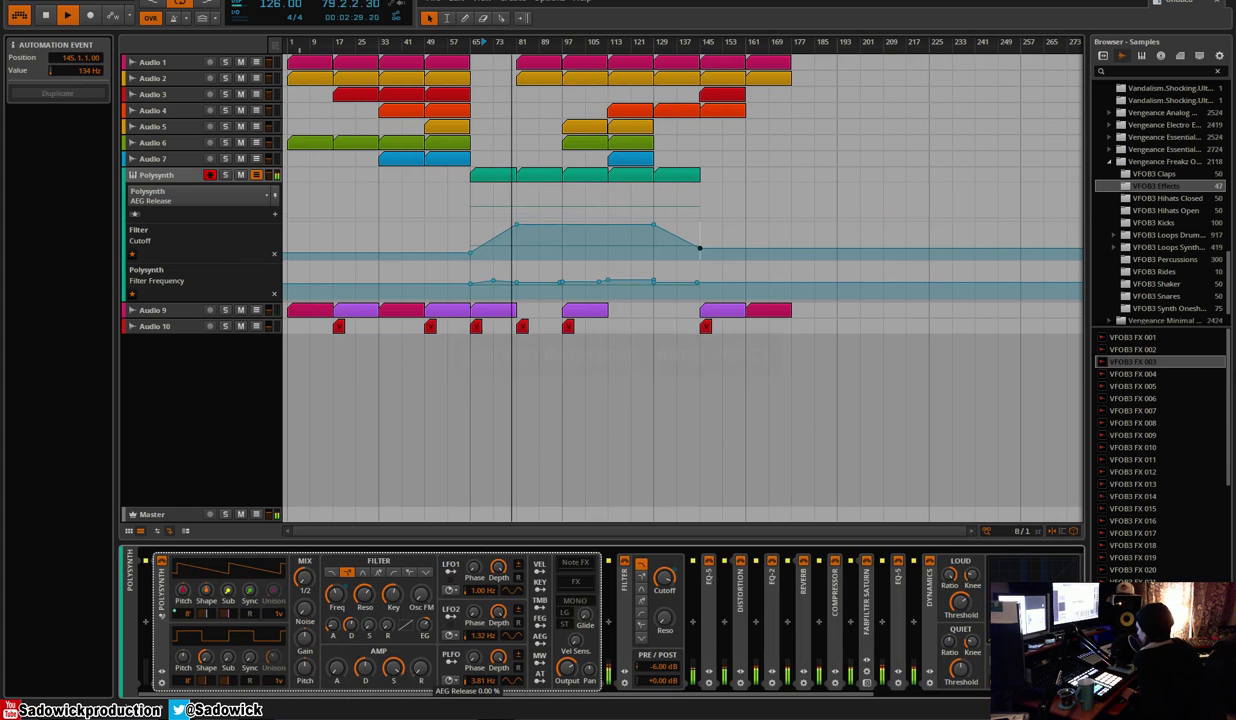
left_click(389, 669)
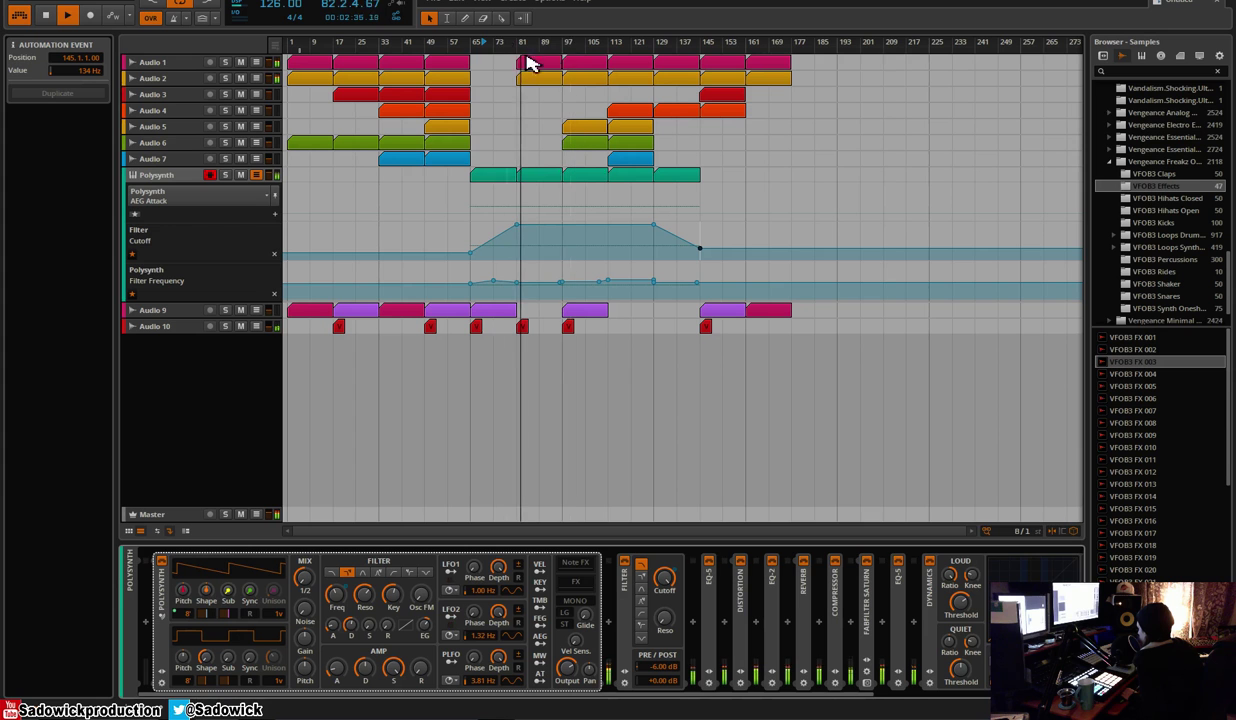
left_click(464, 45)
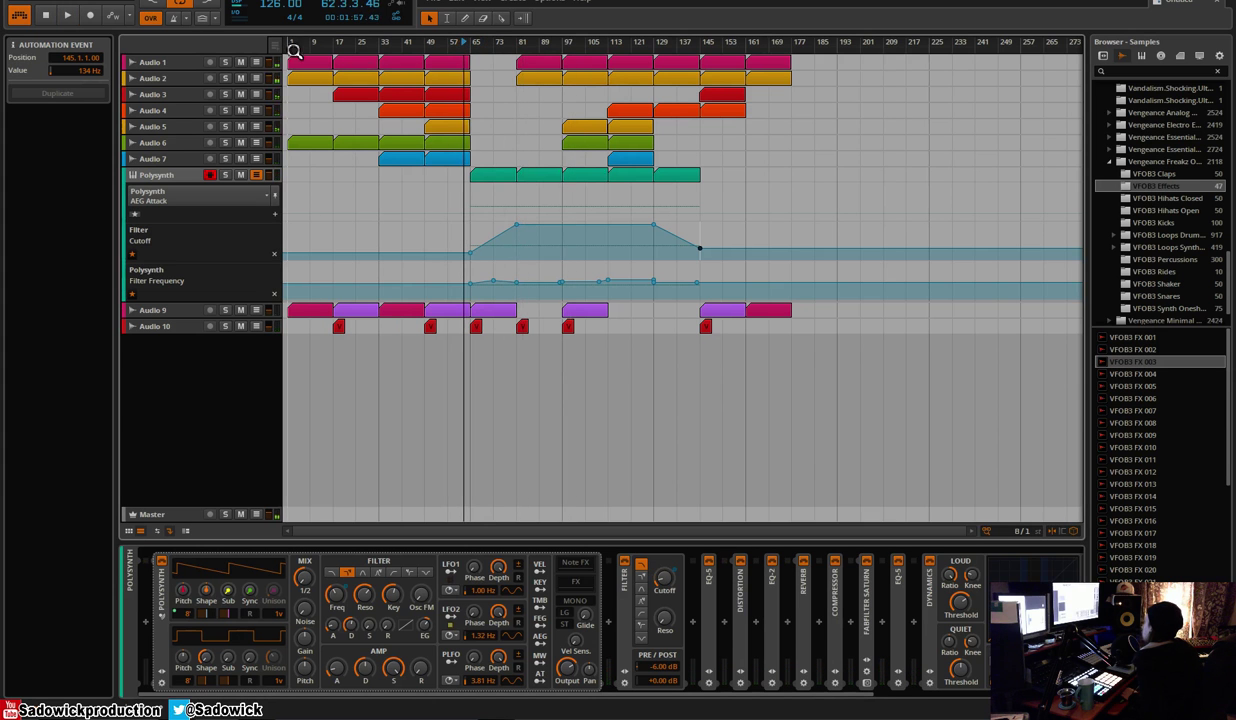
Play from bar 1, hide the Polysynth's automation lanes, and add a new audio track below Audio 10
left_click(296, 46)
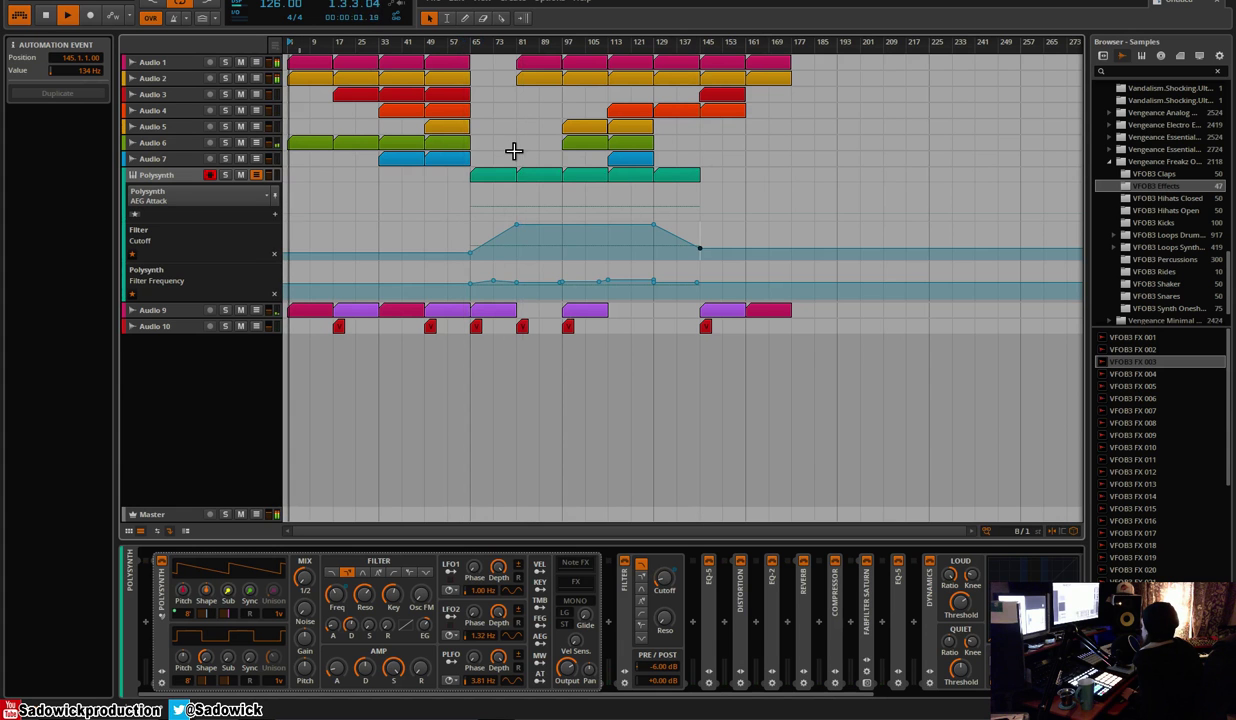
left_click(262, 176)
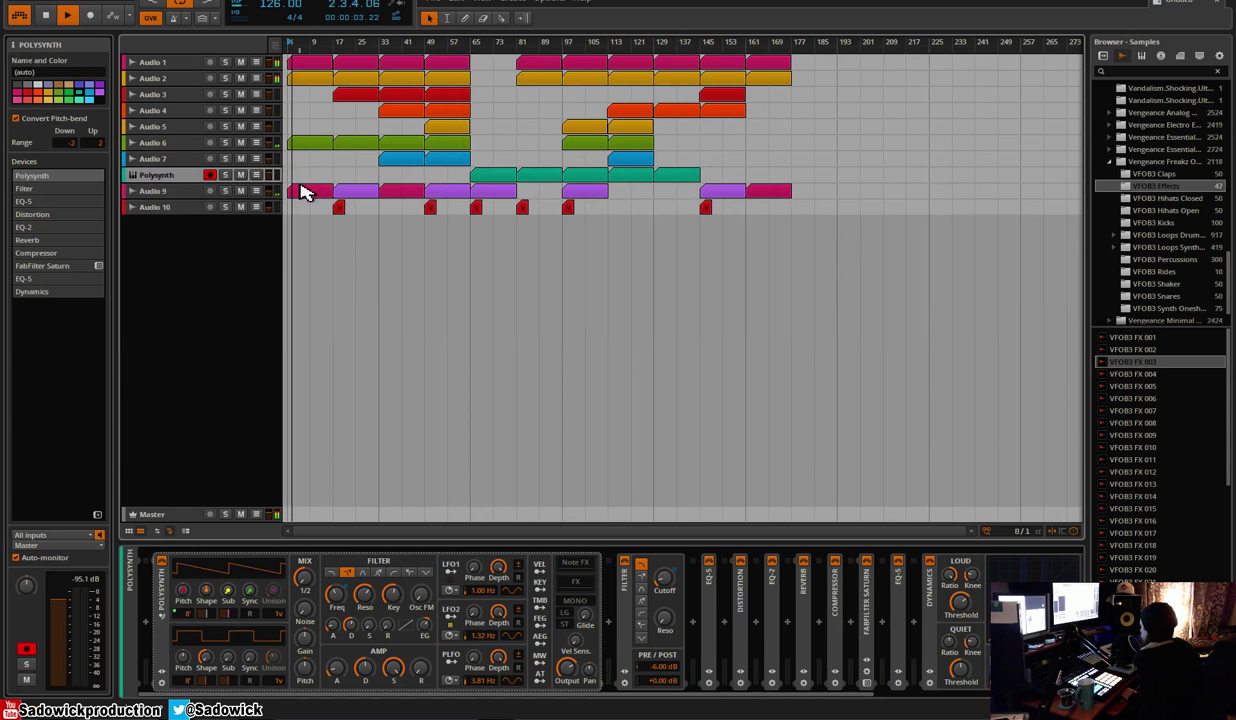
right_click(226, 256)
left_click(250, 275)
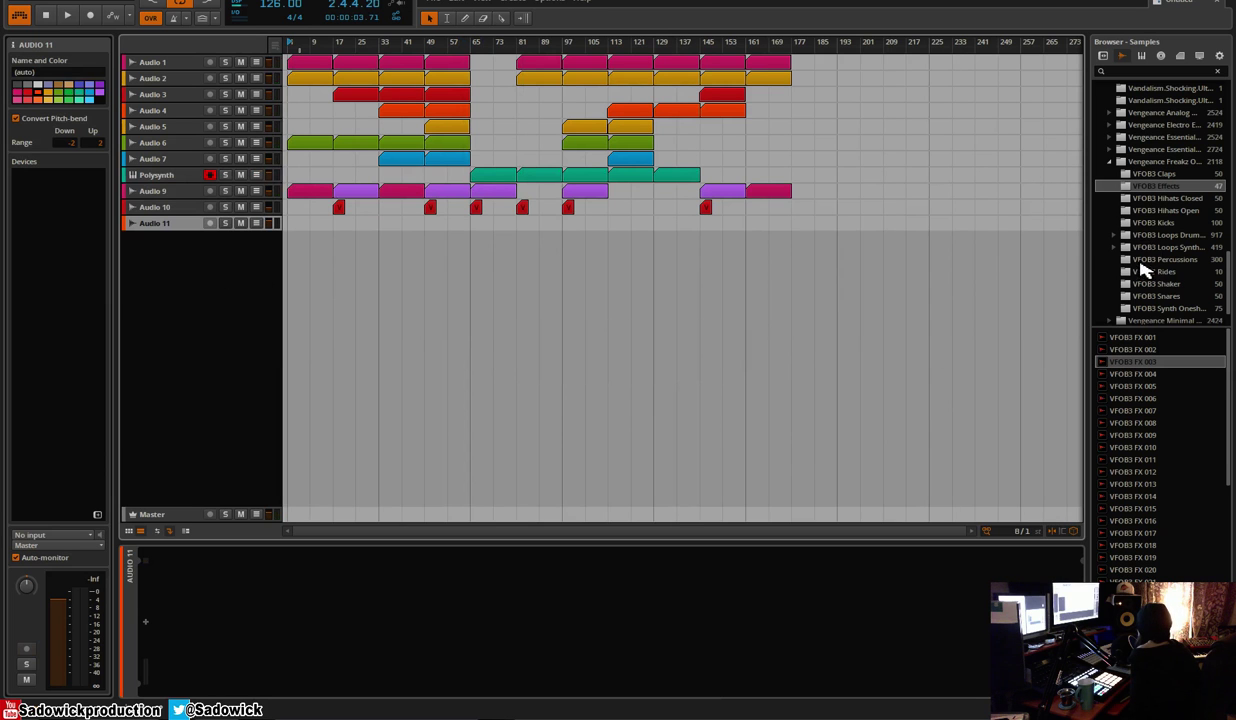
Audition snare samples 007 and 005 in the VFOB3 Snares folder
left_click(1148, 300)
left_click(1164, 412)
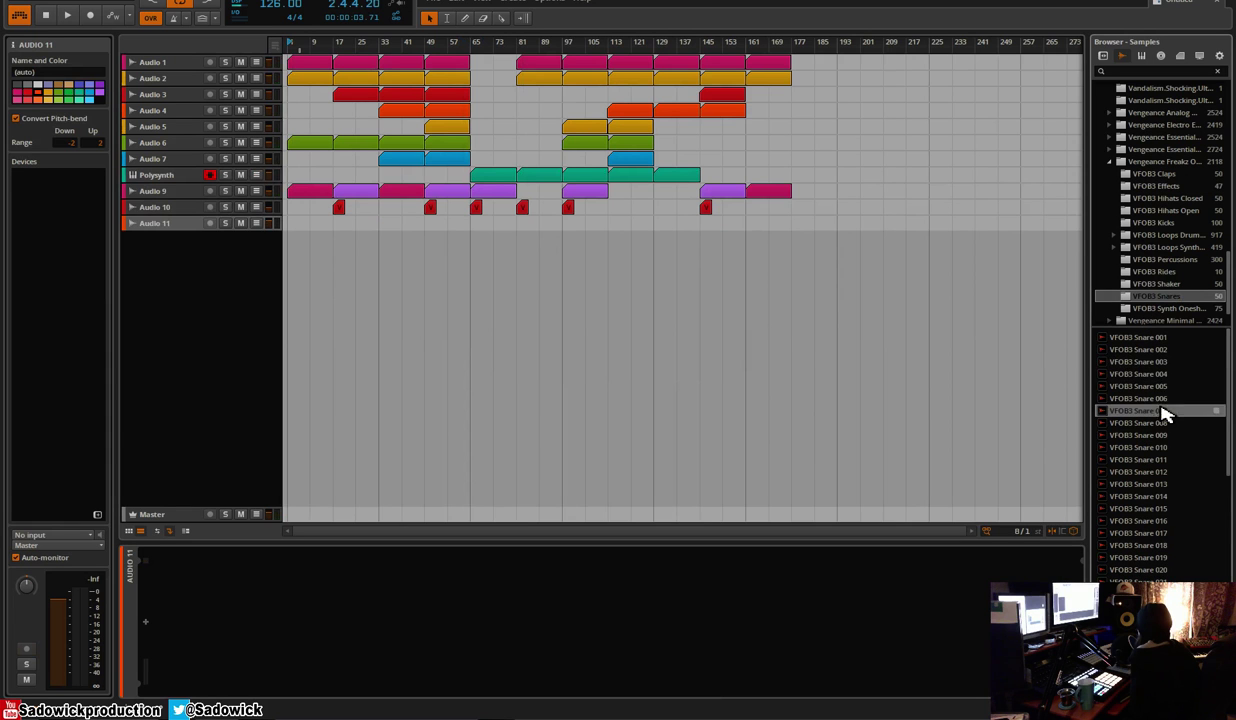
left_click(1162, 386)
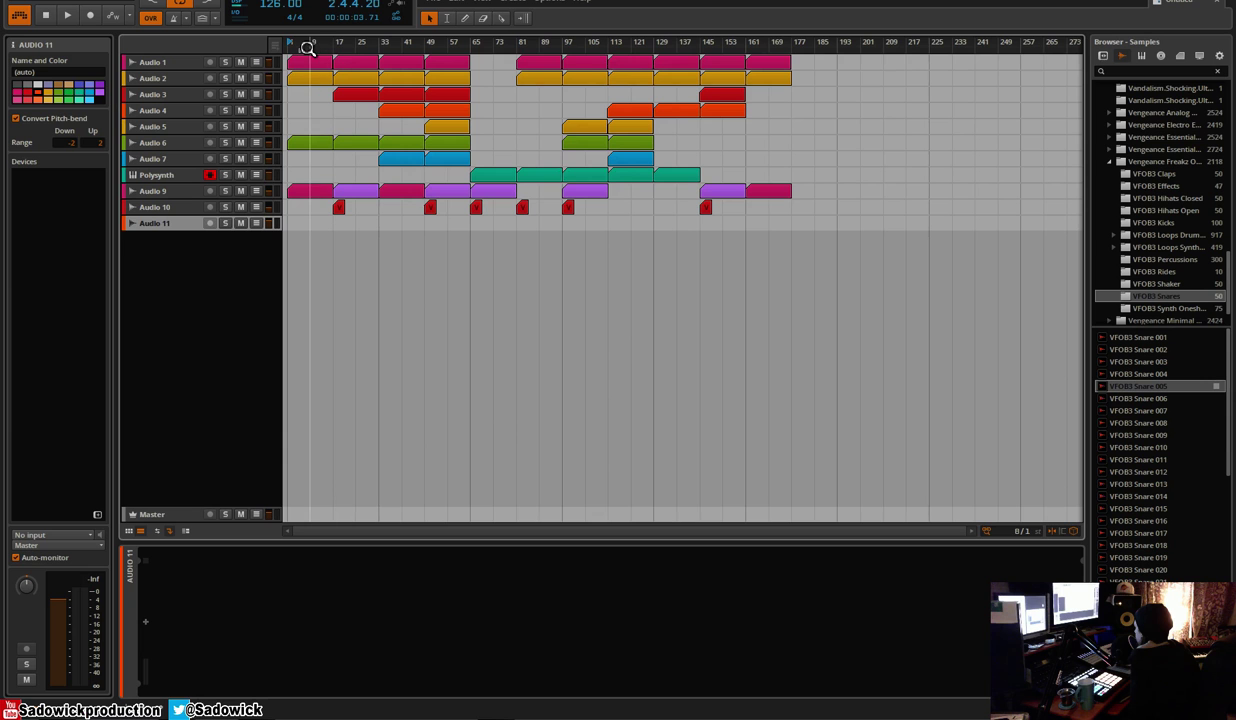
Create an empty one-bar clip at bar 1 on Audio 11 and open it for editing
key("space")
key("space")
left_click_drag(295, 47, 303, 130)
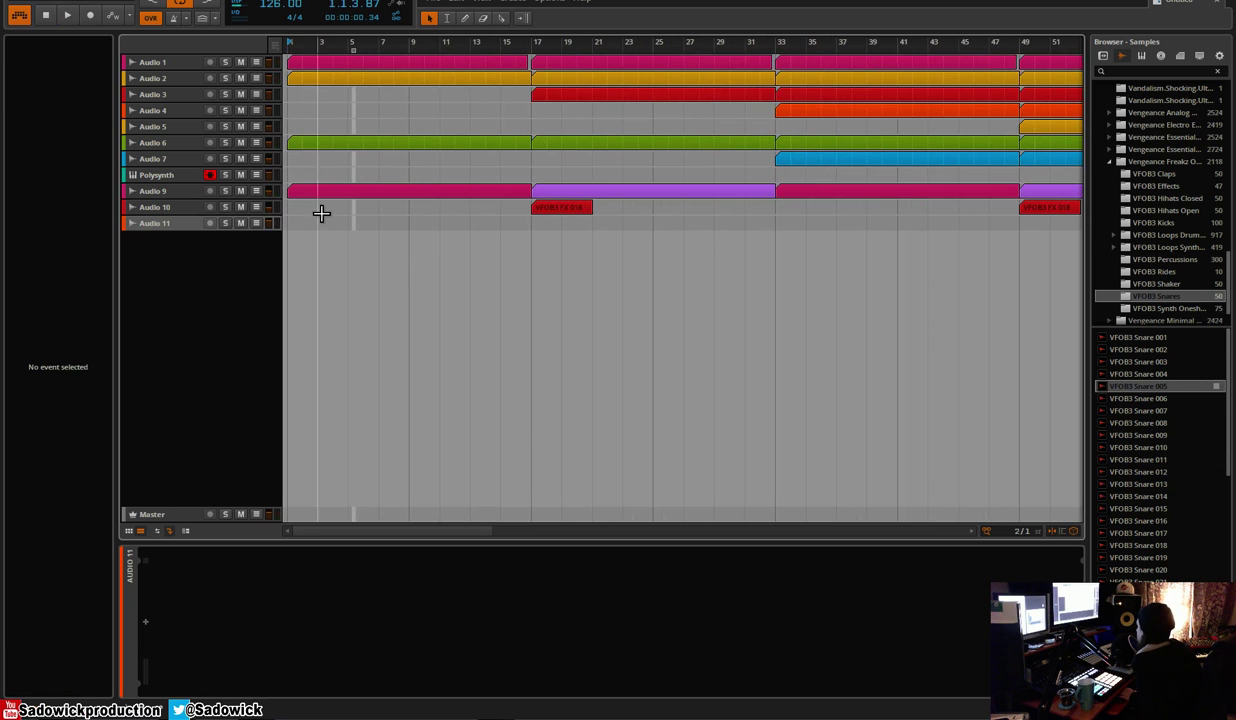
double_click(297, 226)
double_click(296, 225)
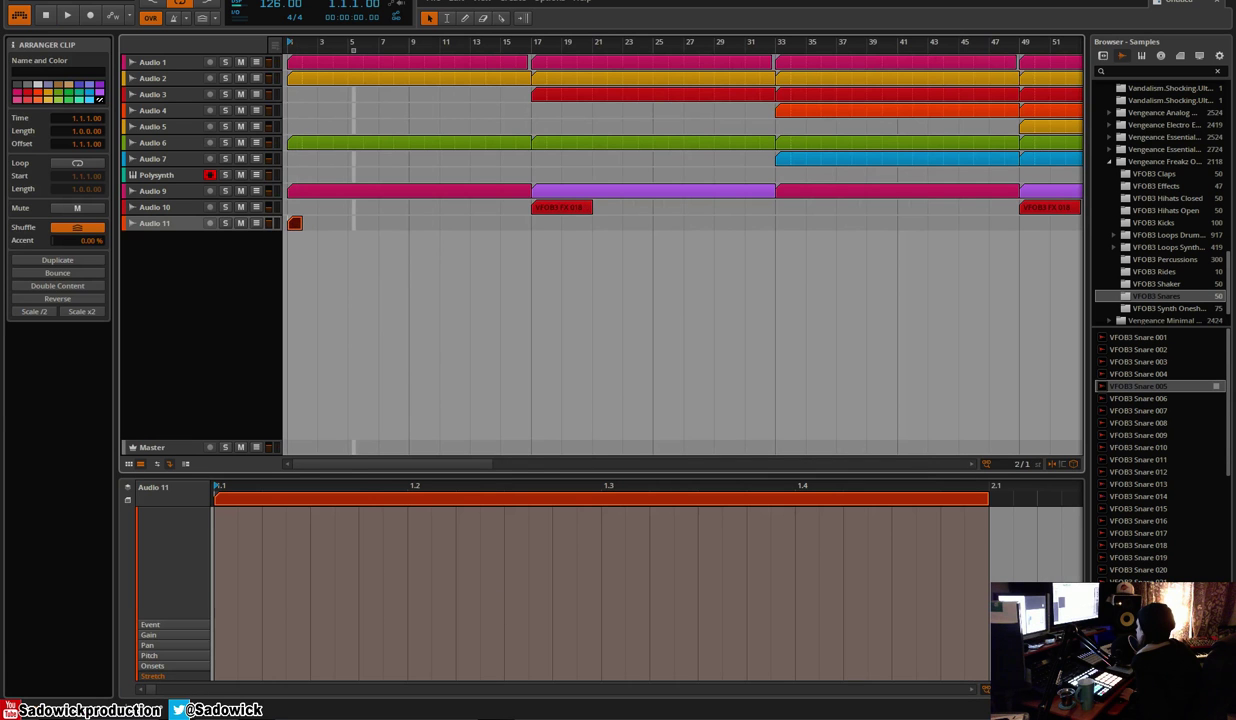
Audition more snares and place VFOB3 Snare 015 at the start of the Audio 11 clip
left_click(1158, 375)
left_click(1163, 484)
left_click(1160, 496)
left_click_drag(1165, 511, 210, 516)
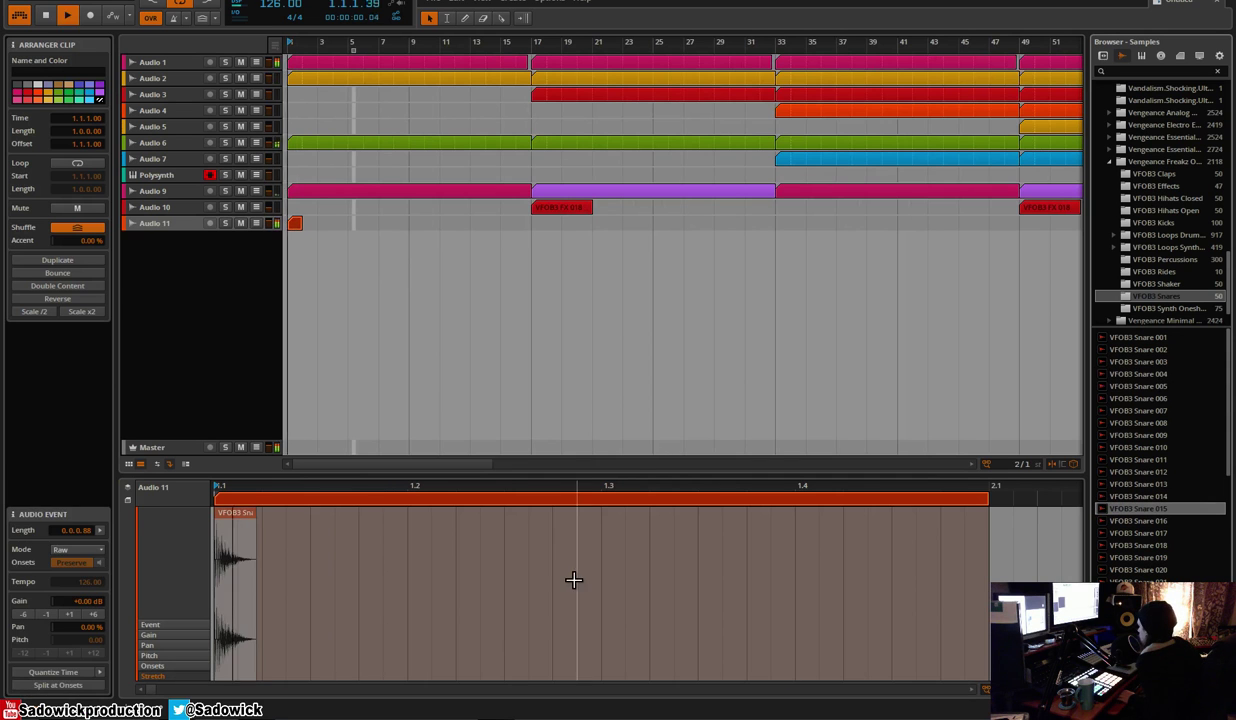
Duplicate the snare event four times in a row up to beat 1.2 and play the clip
left_click(238, 524)
key("ctrl+d")
key("ctrl+d")
key("ctrl+d")
key("ctrl+d")
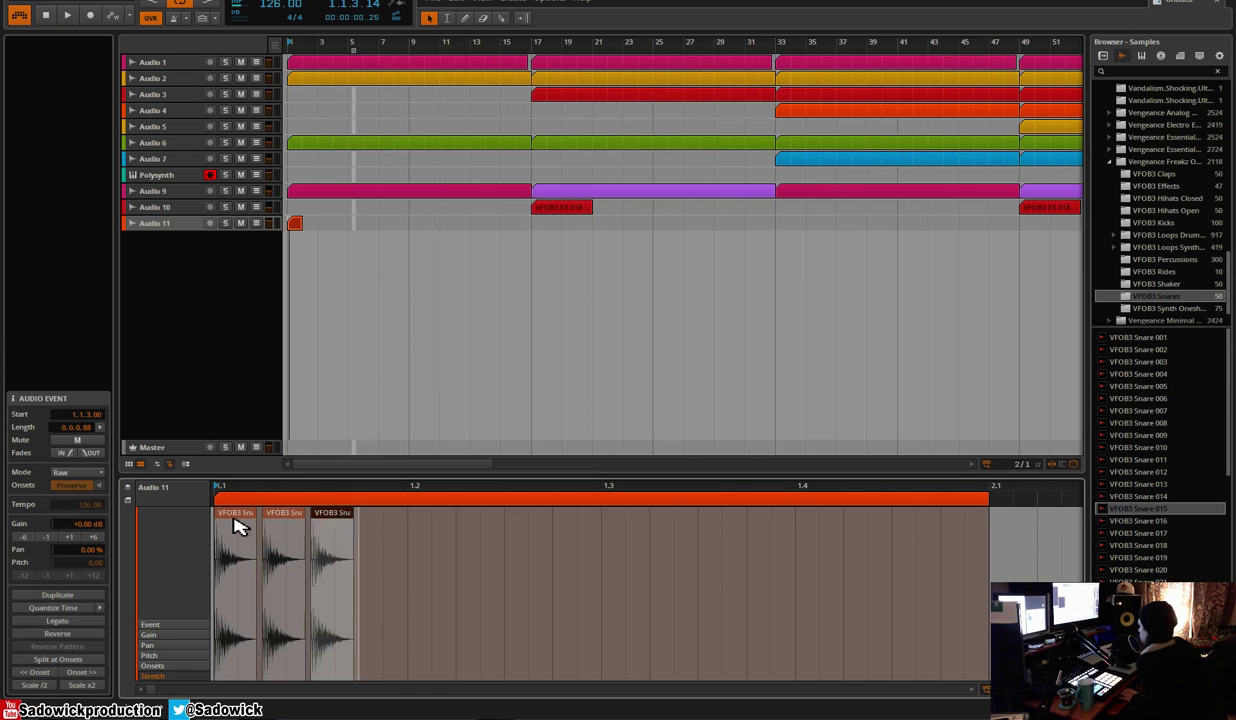
key("space")
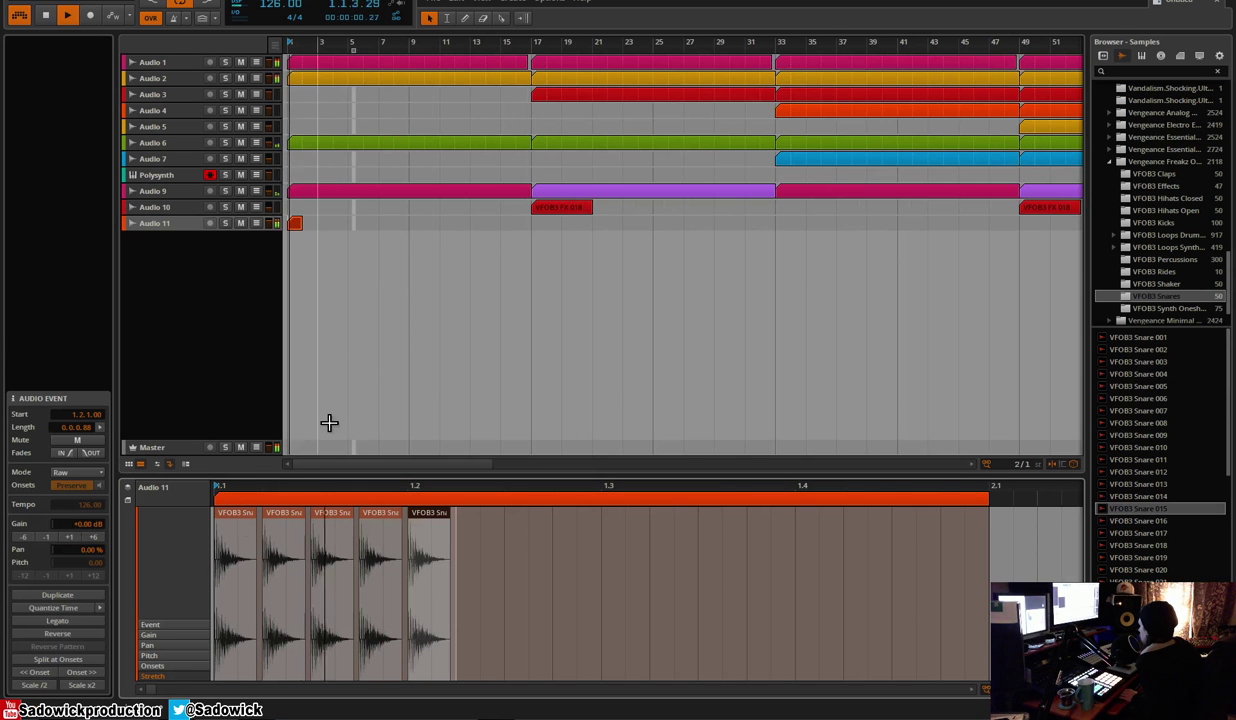
Try a Reverb device on Audio 11 with the Hall type and an adjusted mix, and delete it
left_click(272, 228)
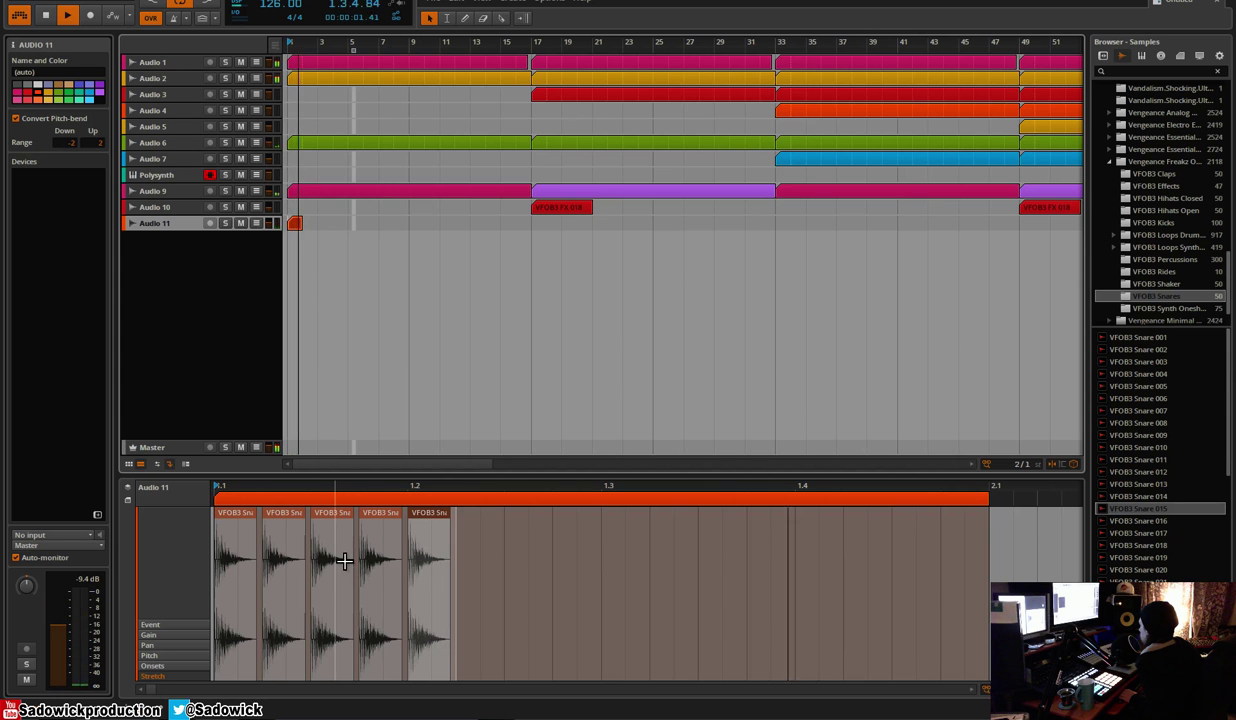
key("Tab")
key("alt+1")
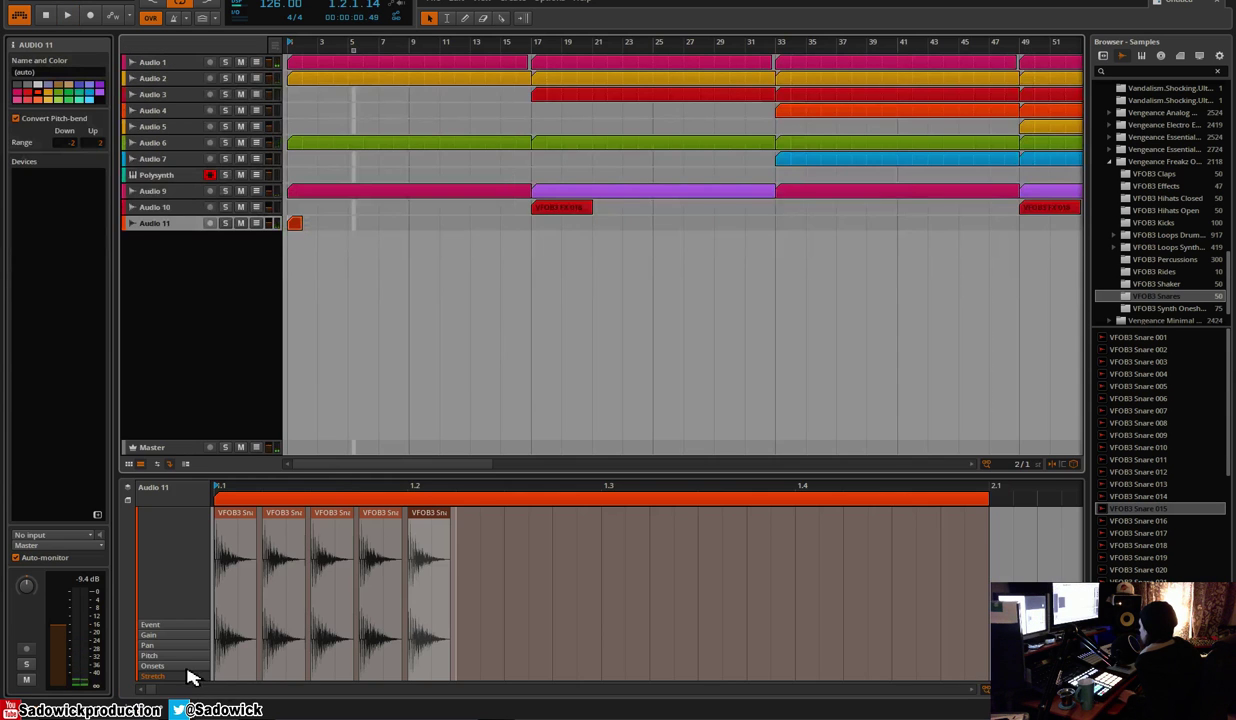
key("d")
left_click(145, 622)
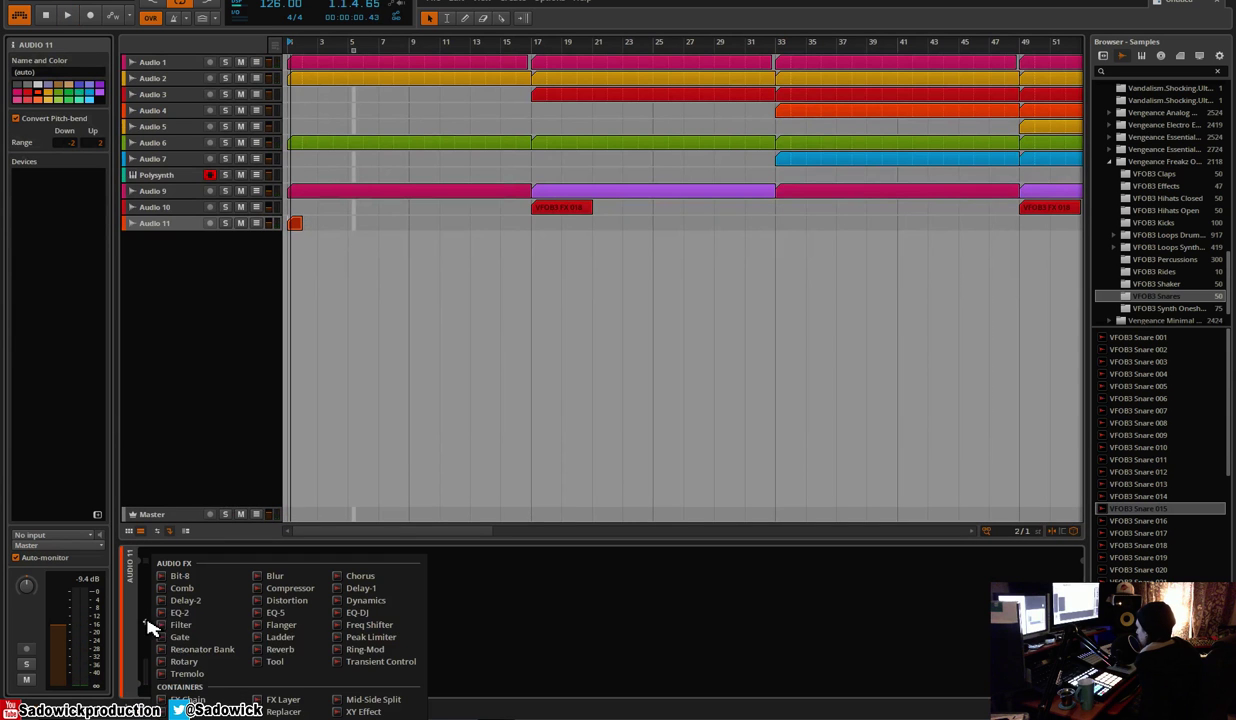
left_click(278, 649)
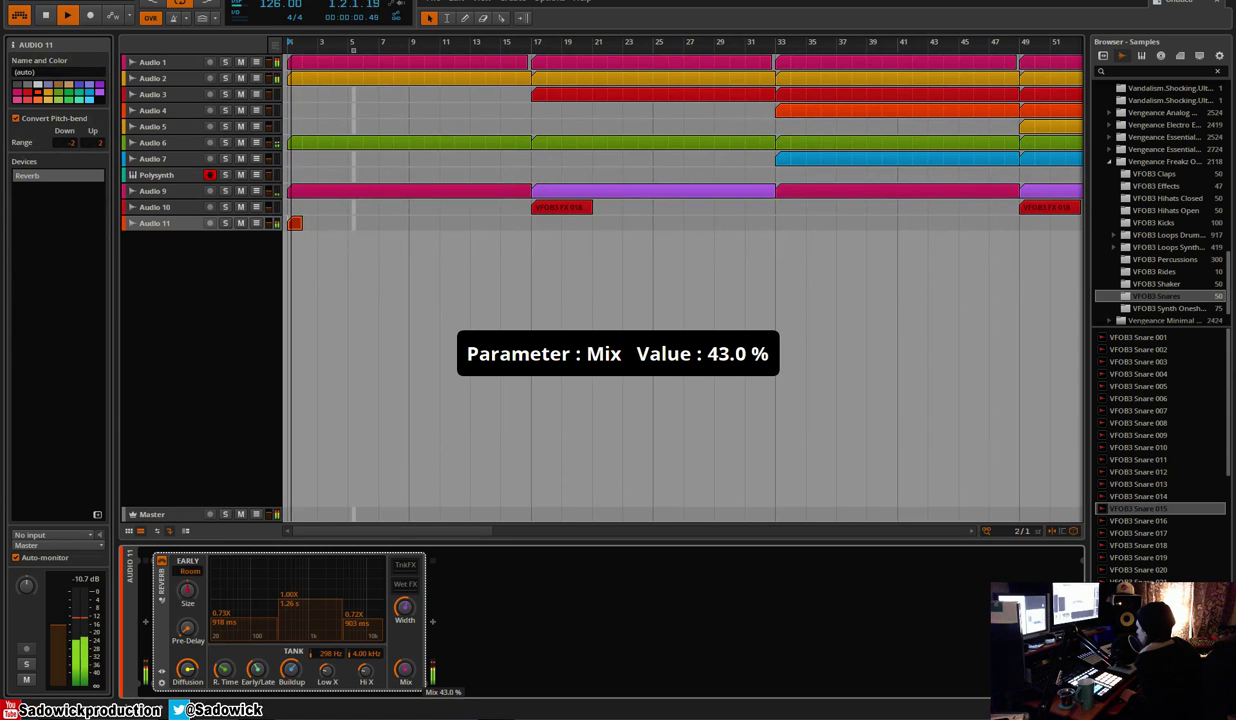
left_click_drag(405, 670, 405, 673)
key("space")
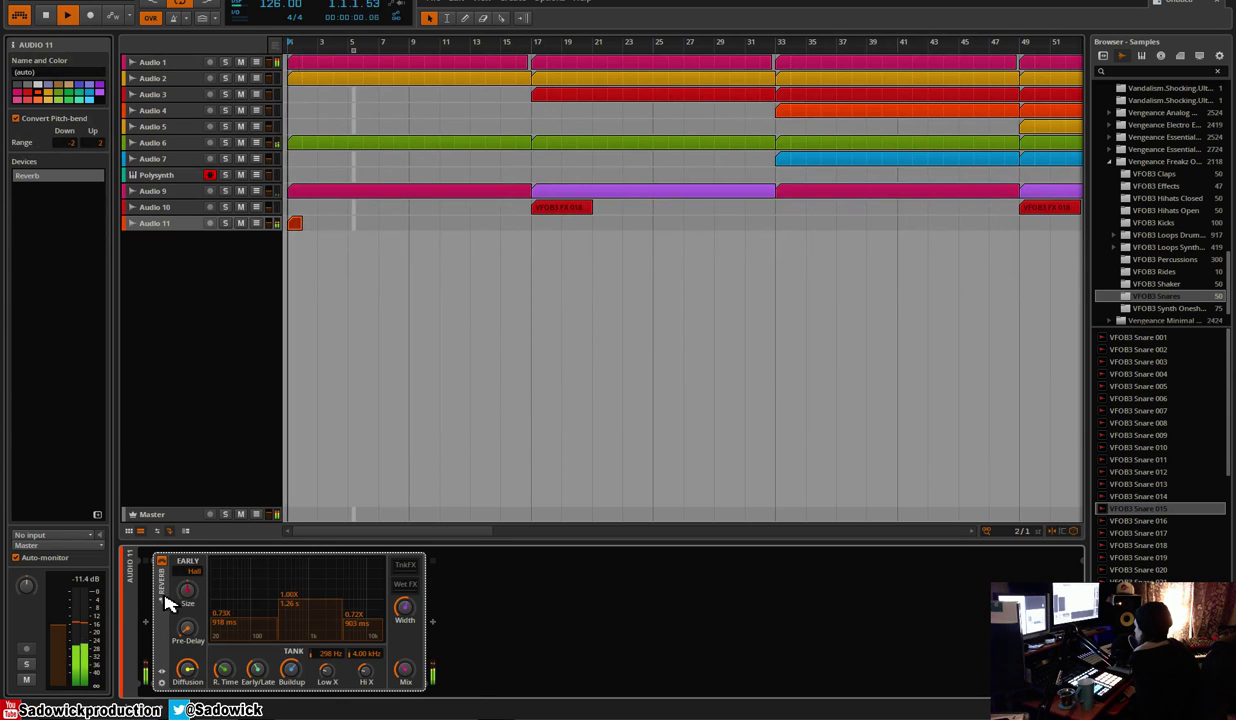
key("Delete")
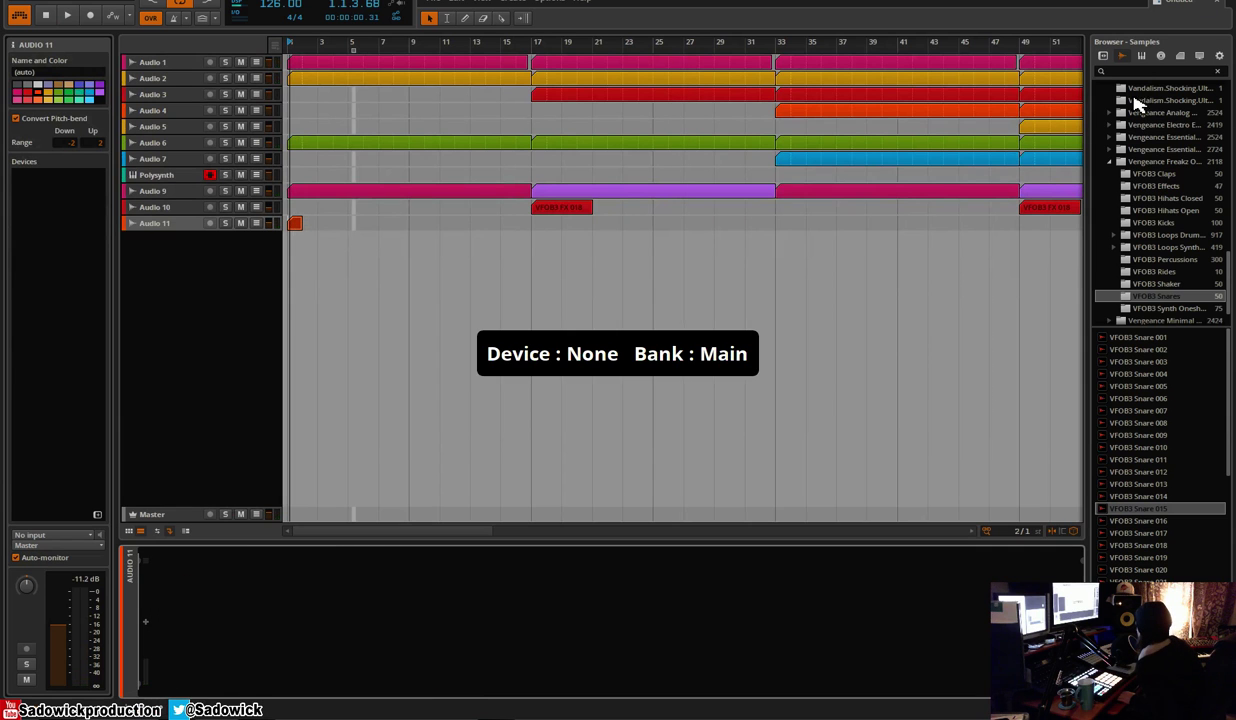
Search the devices and presets for "rverb", and clear the search
left_click(1143, 55)
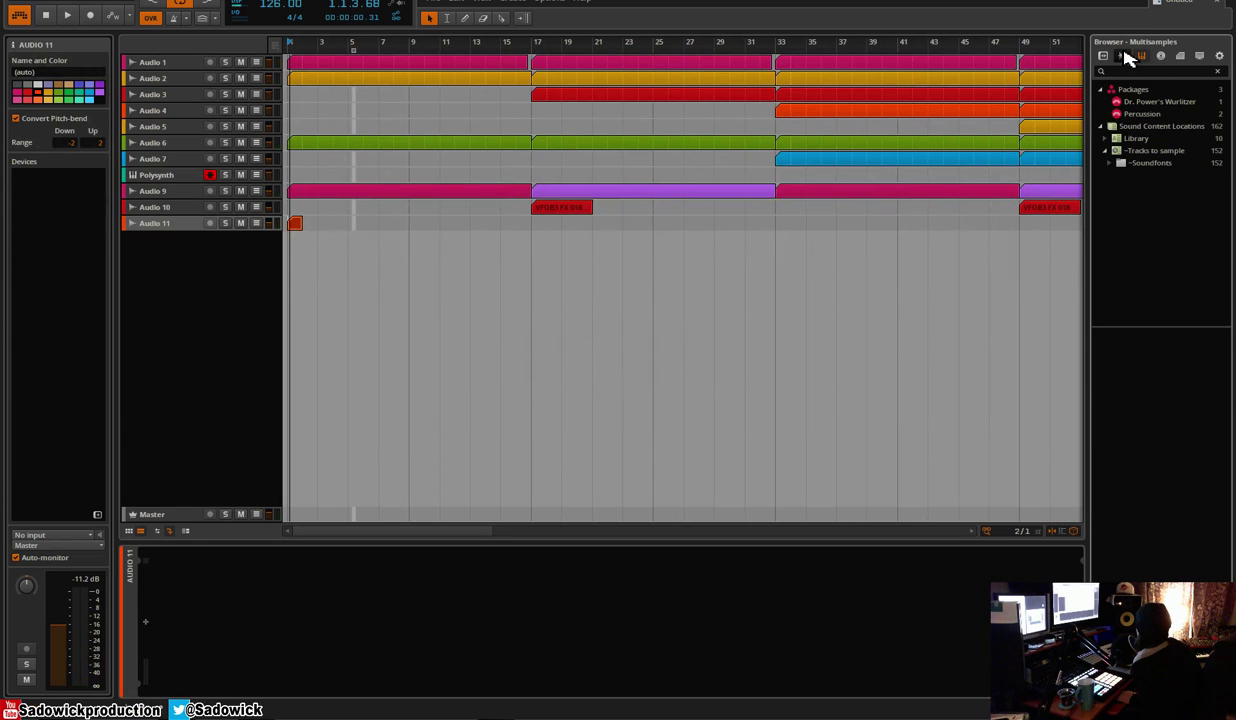
left_click(1120, 57)
left_click(1104, 57)
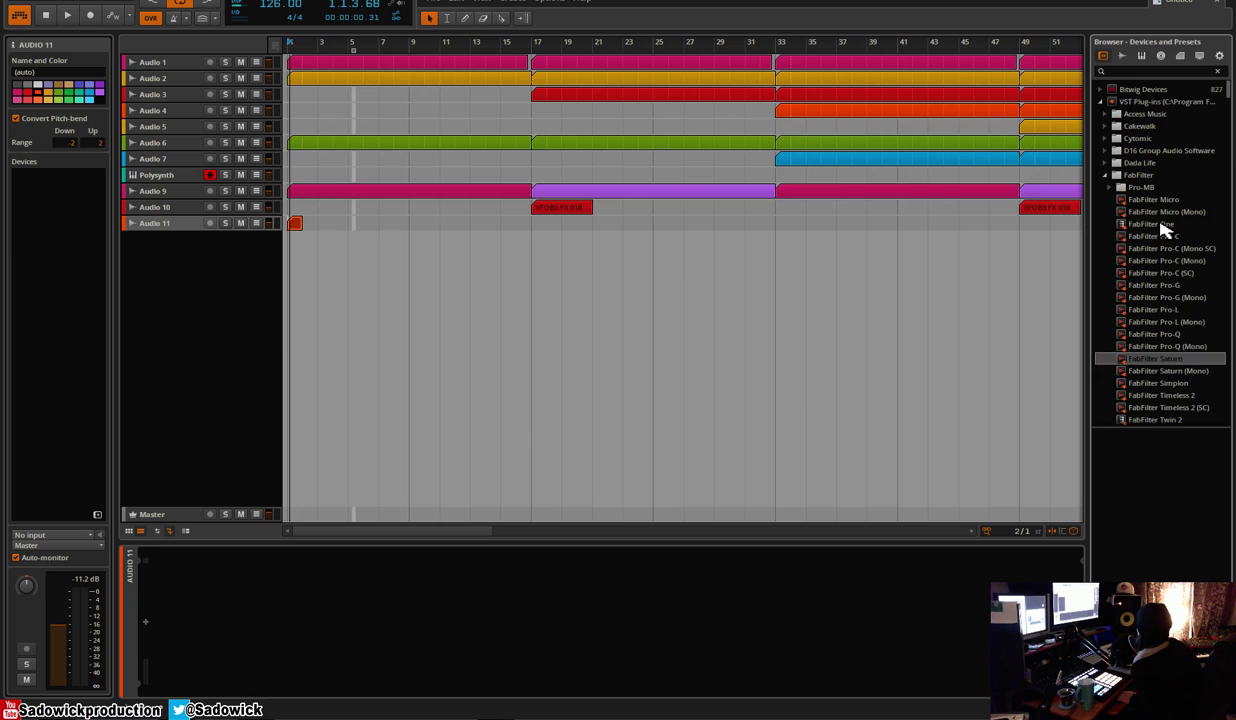
left_click(1108, 176)
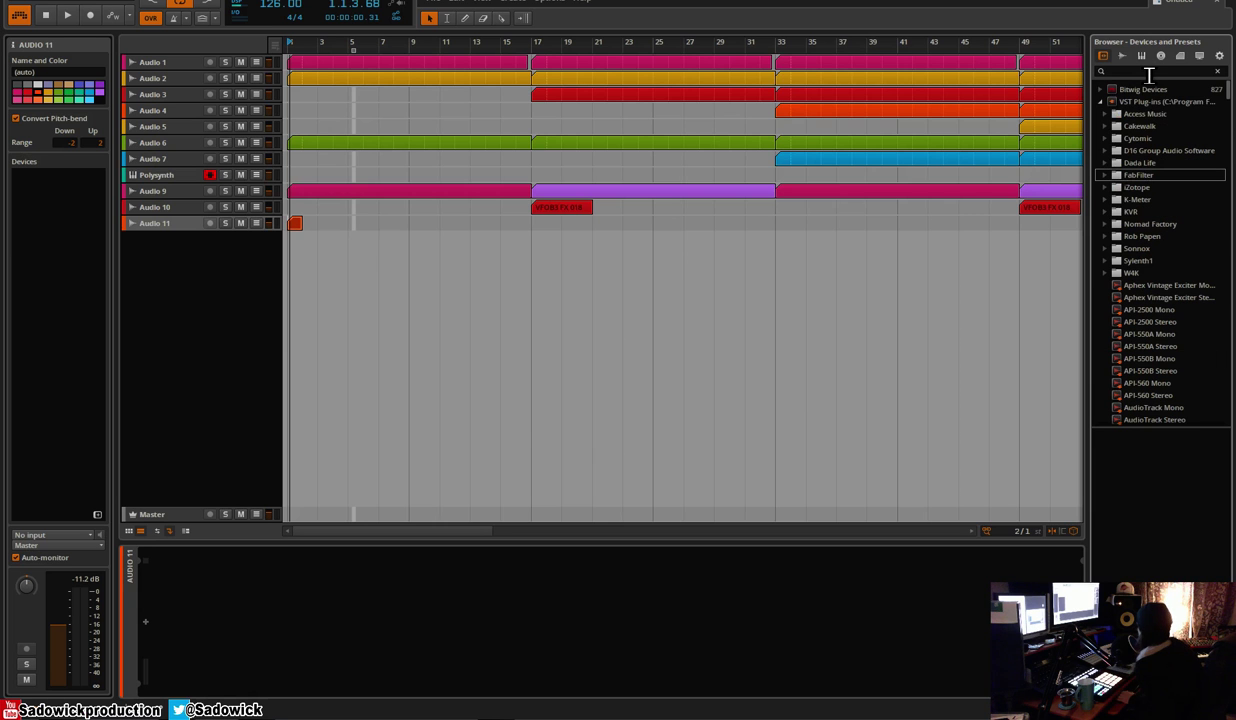
left_click(1150, 72)
type("reverb")
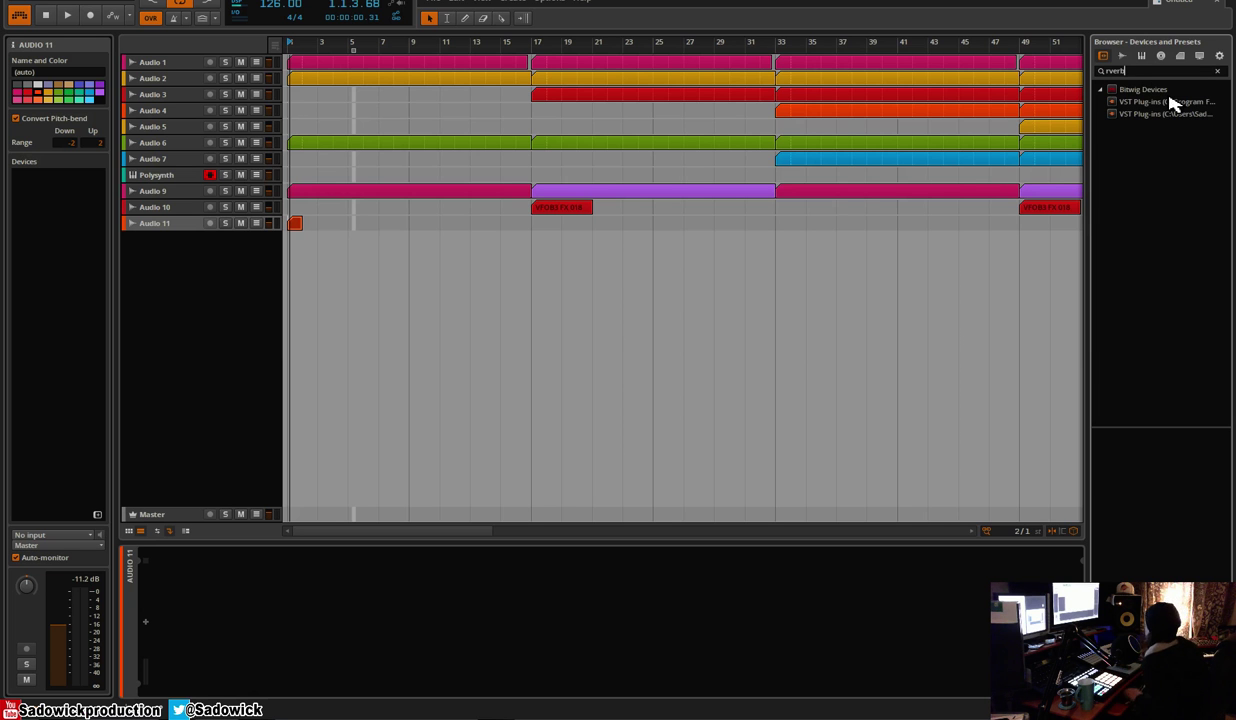
key("BackSpace")
key("BackSpace")
Find RVerb Stereo in the VST plug-in list and add it to Audio 11 with wet/dry at 41
scroll(1127, 312, "down", 15)
scroll(1104, 344, "down", 15)
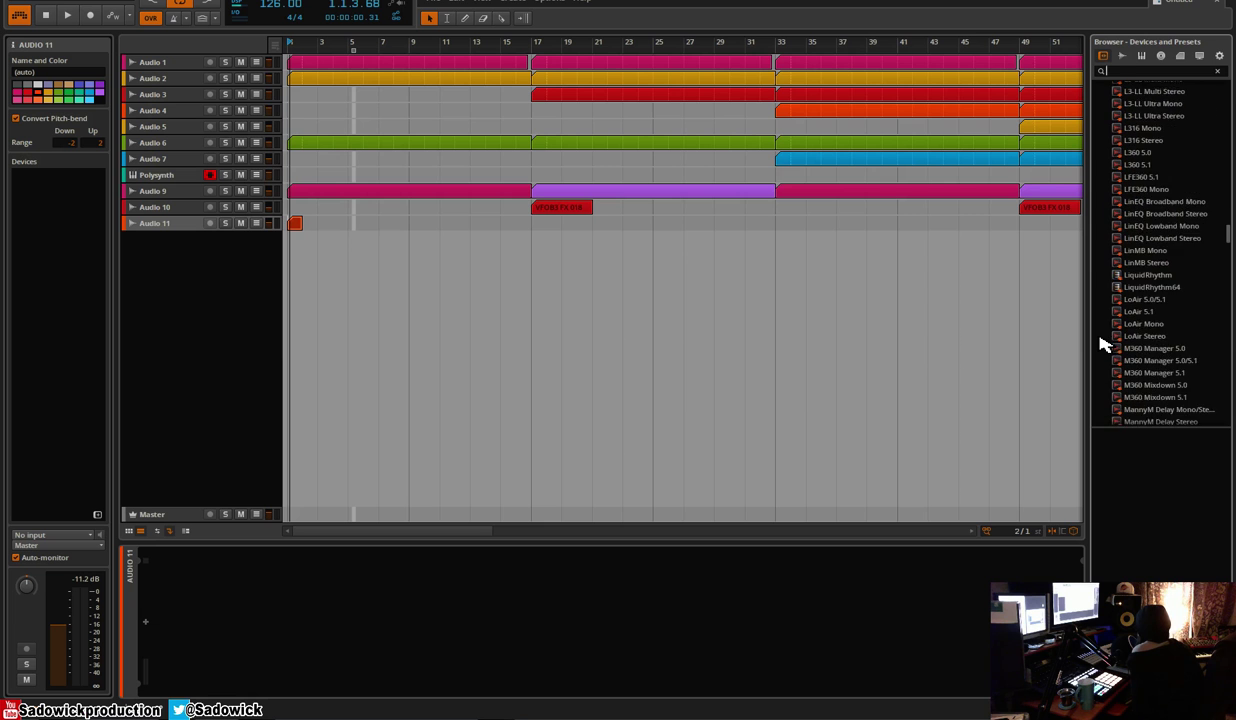
scroll(1104, 344, "down", 15)
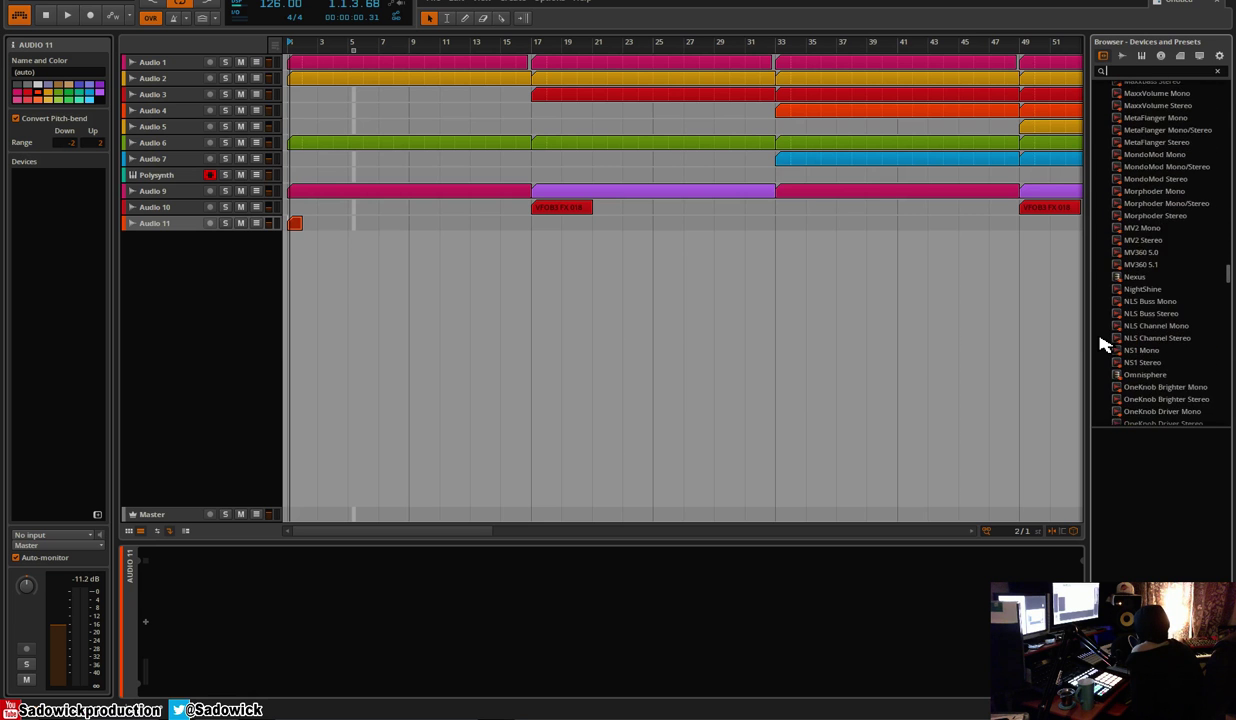
scroll(1104, 344, "down", 10)
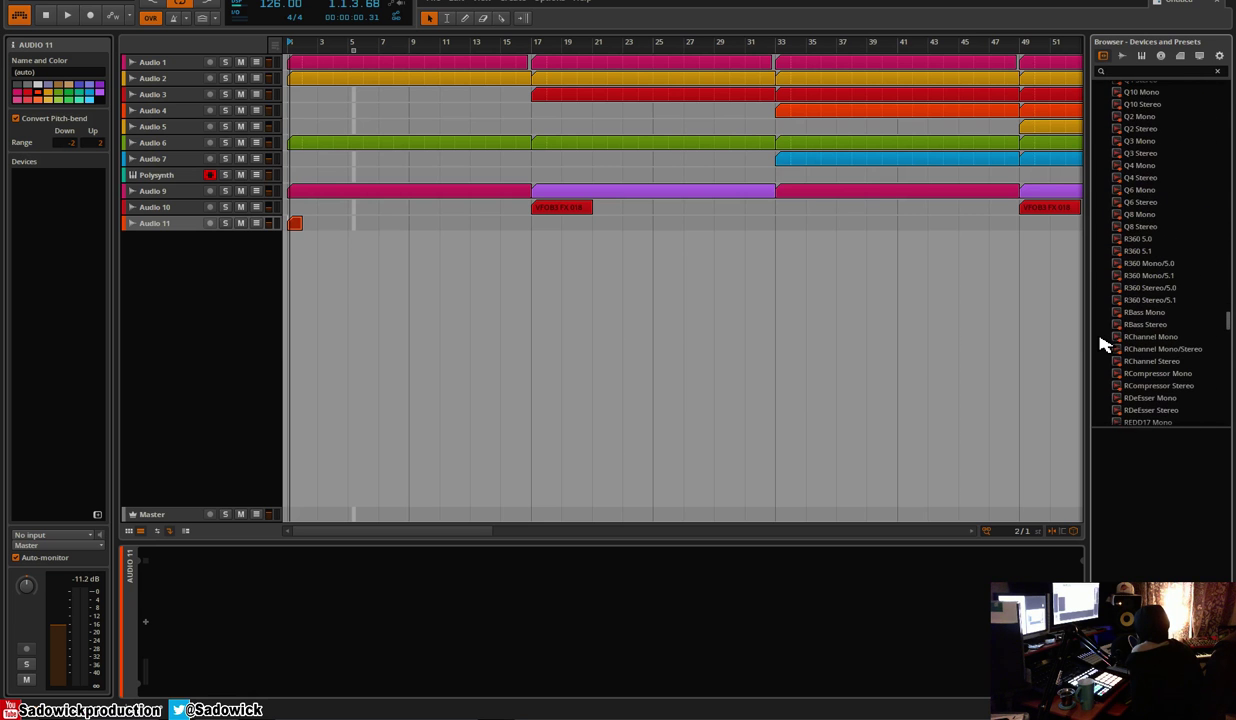
scroll(1183, 299, "down", 10)
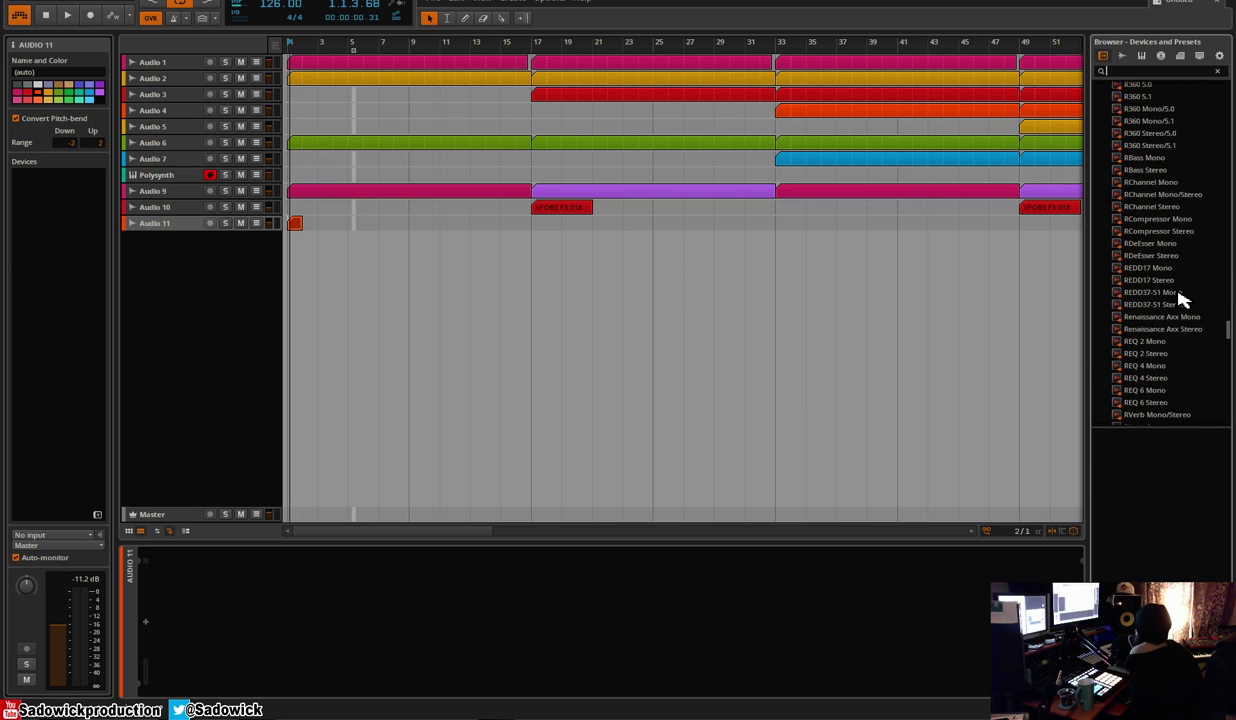
scroll(1183, 297, "down", 3)
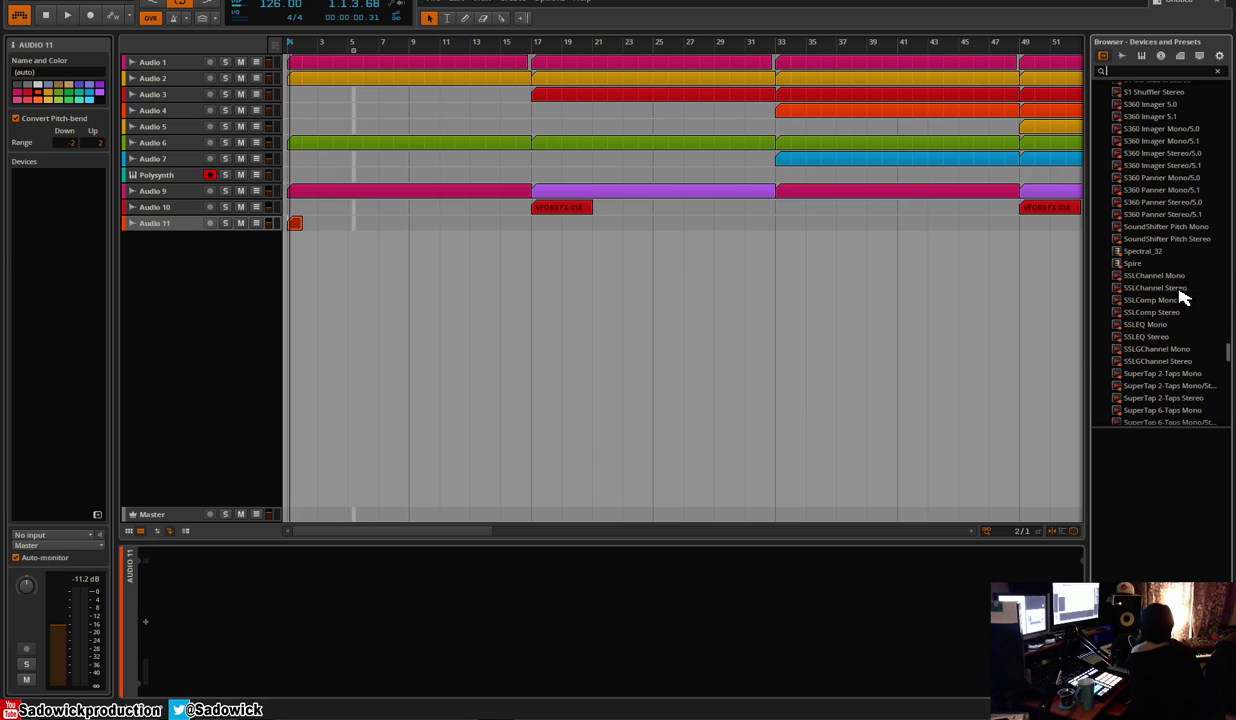
scroll(1183, 297, "up", 5)
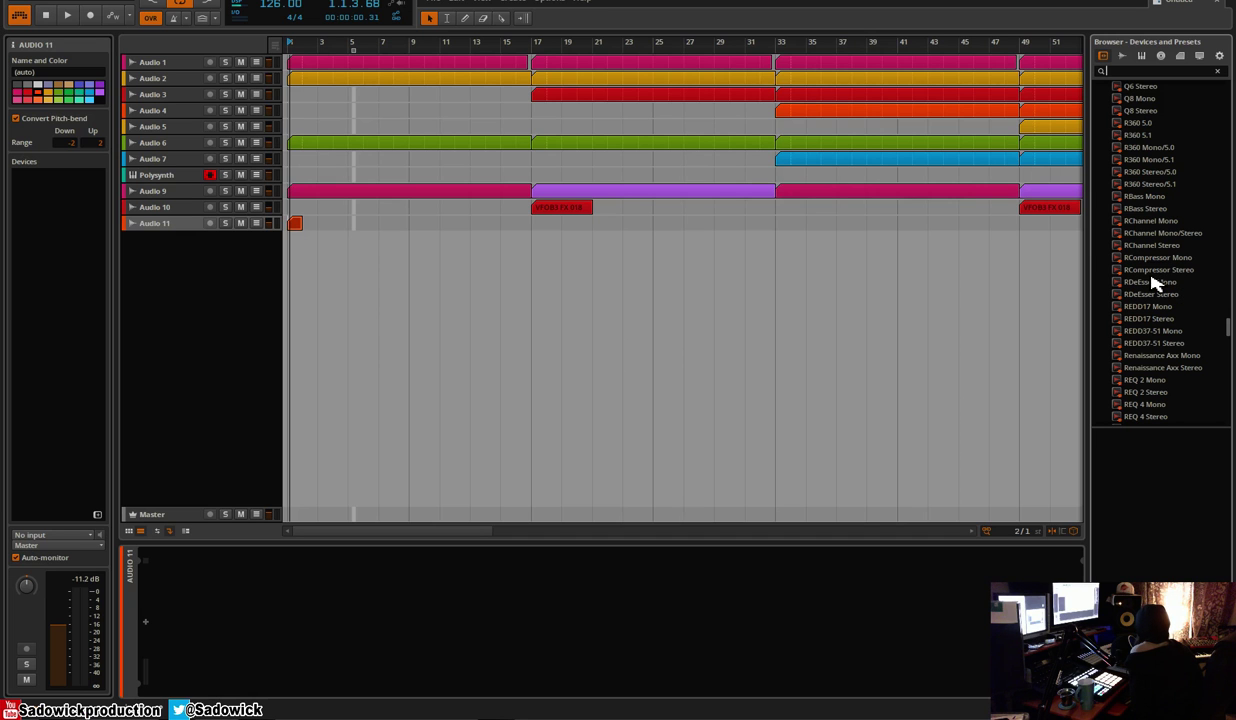
scroll(1153, 283, "down", 3)
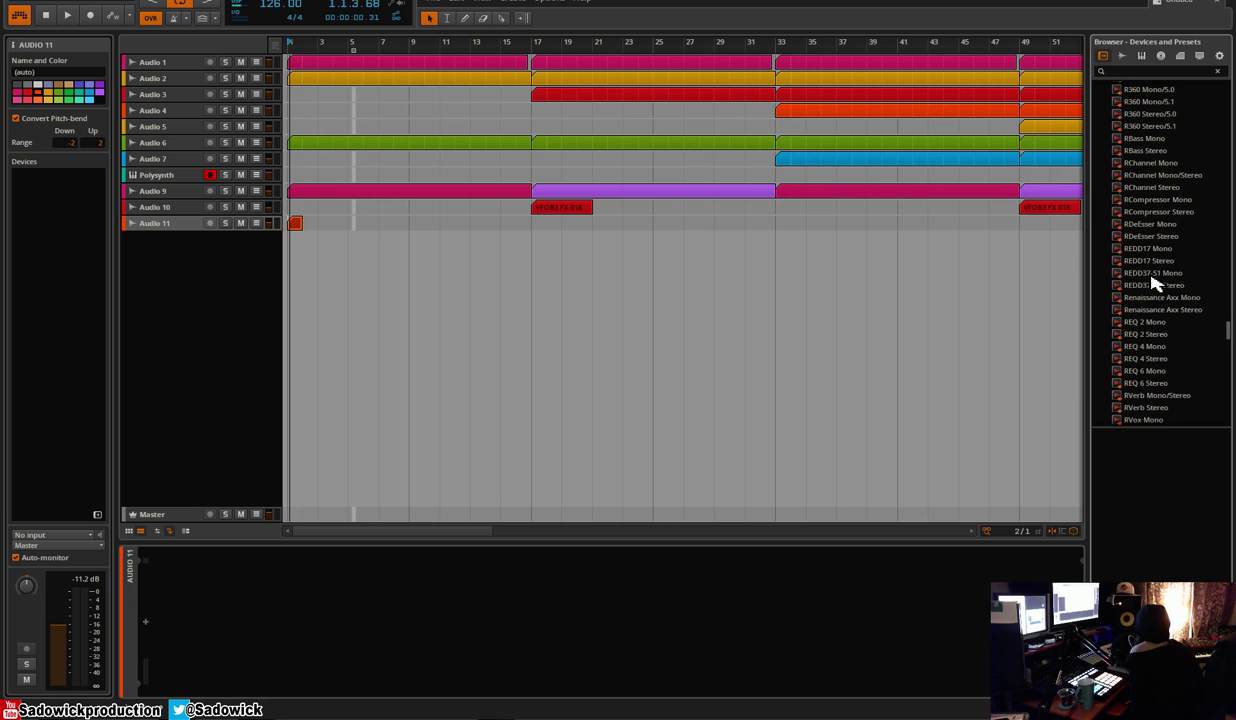
left_click_drag(1160, 336, 654, 643)
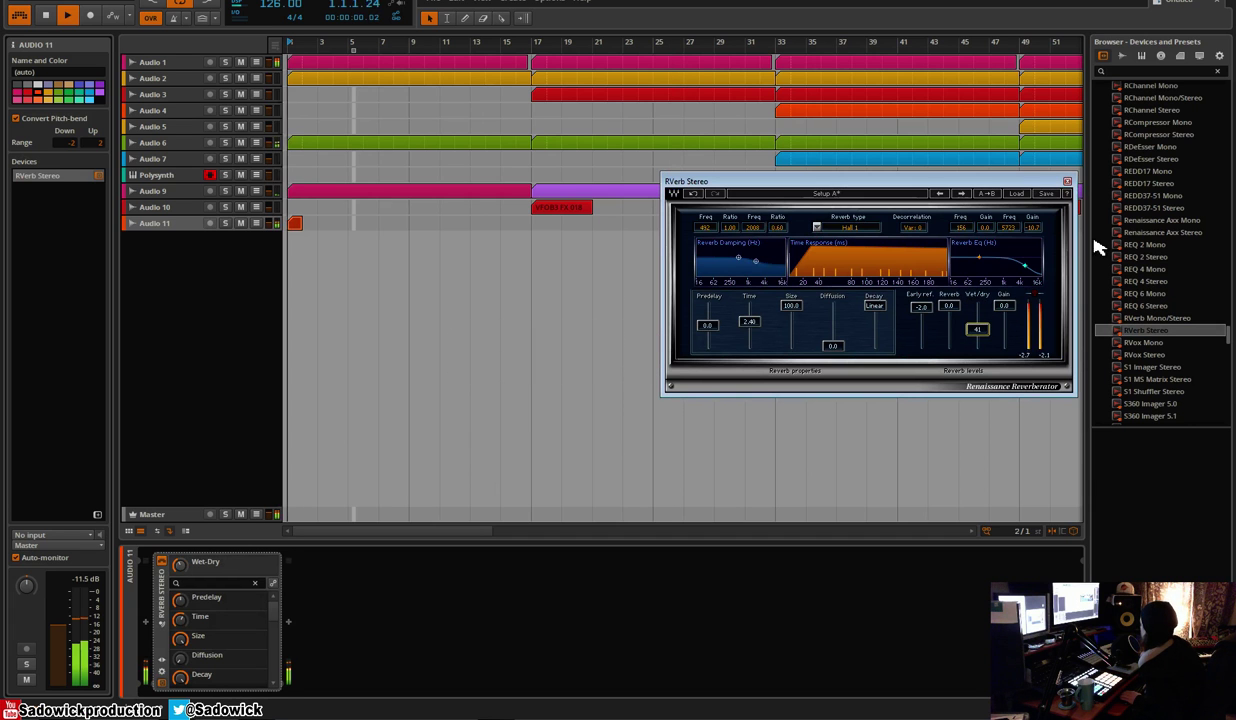
Close and reopen the RVerb Stereo window, and set the reverb time to 4.78 during playback
left_click(1067, 181)
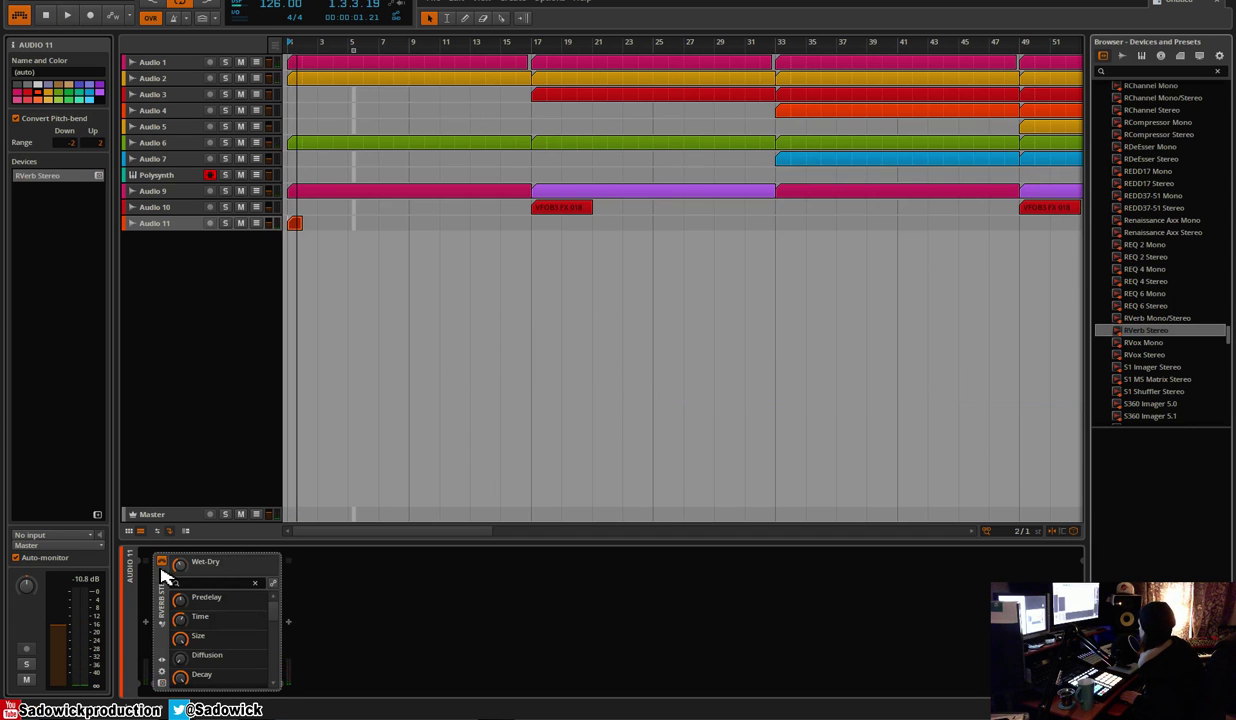
left_click(161, 668)
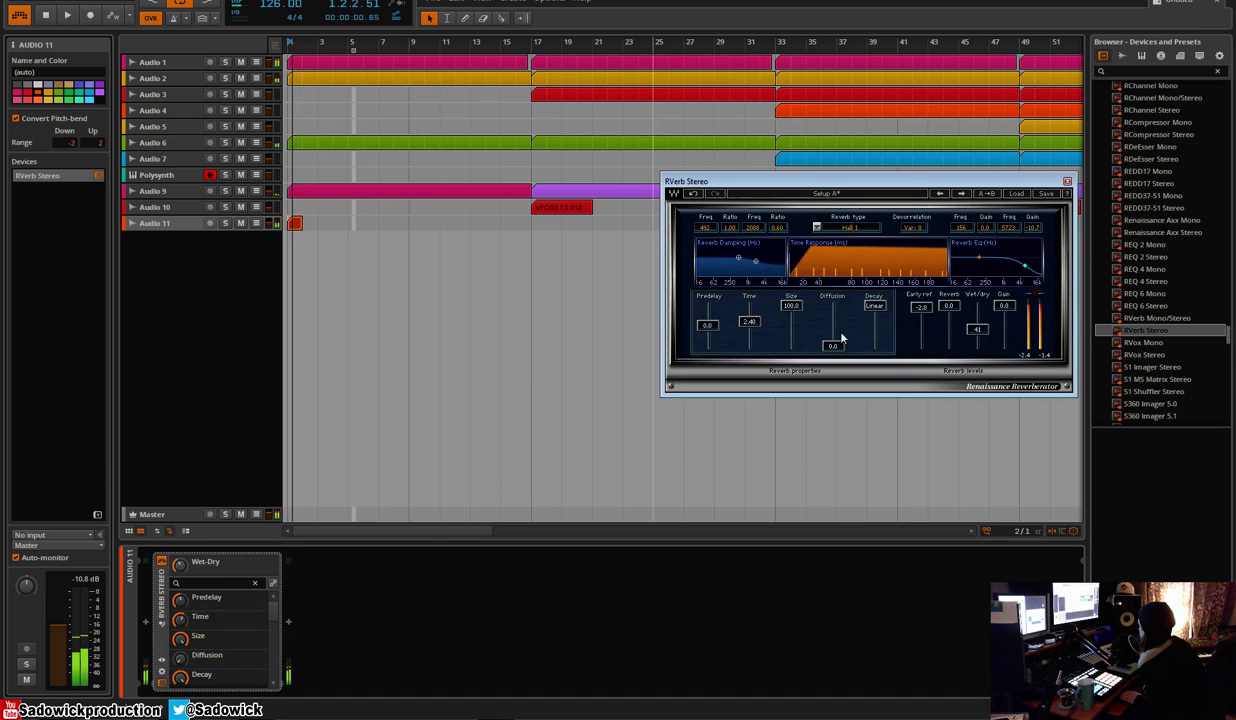
left_click_drag(750, 317, 757, 323)
key("space")
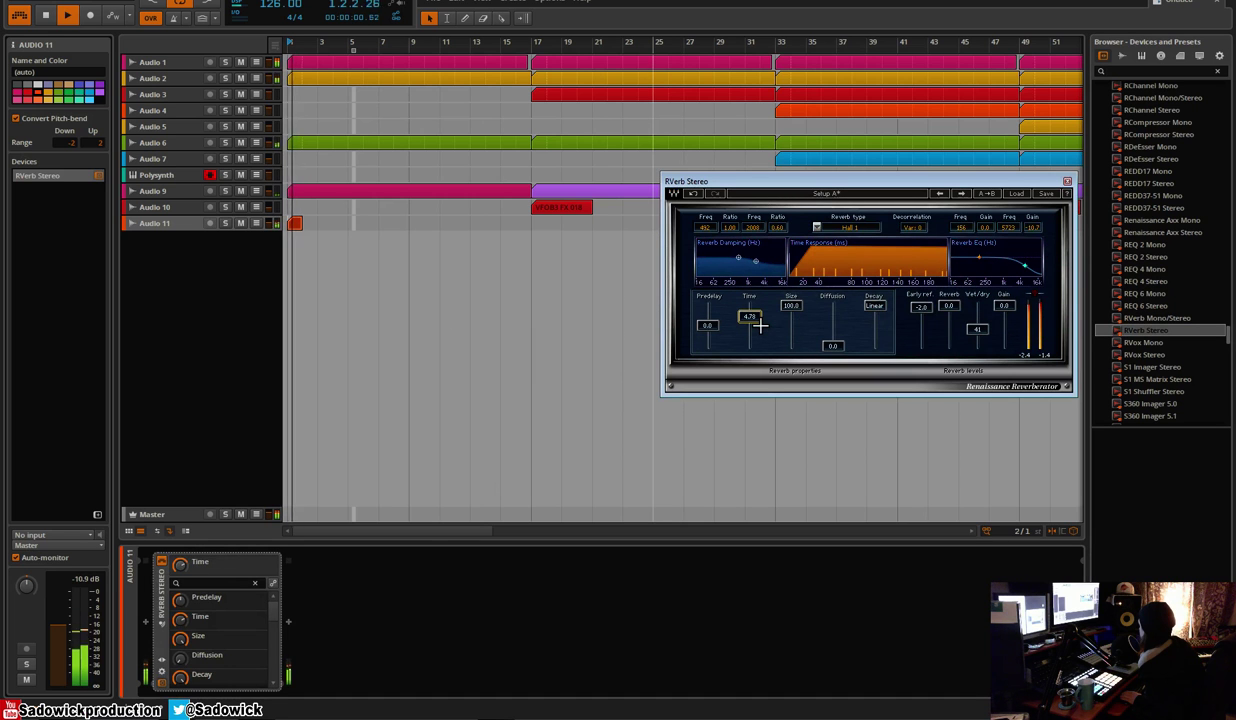
Set RVerb's wet/dry to 51, diffusion to 53.1 and reverb type to Hall 2
key("space")
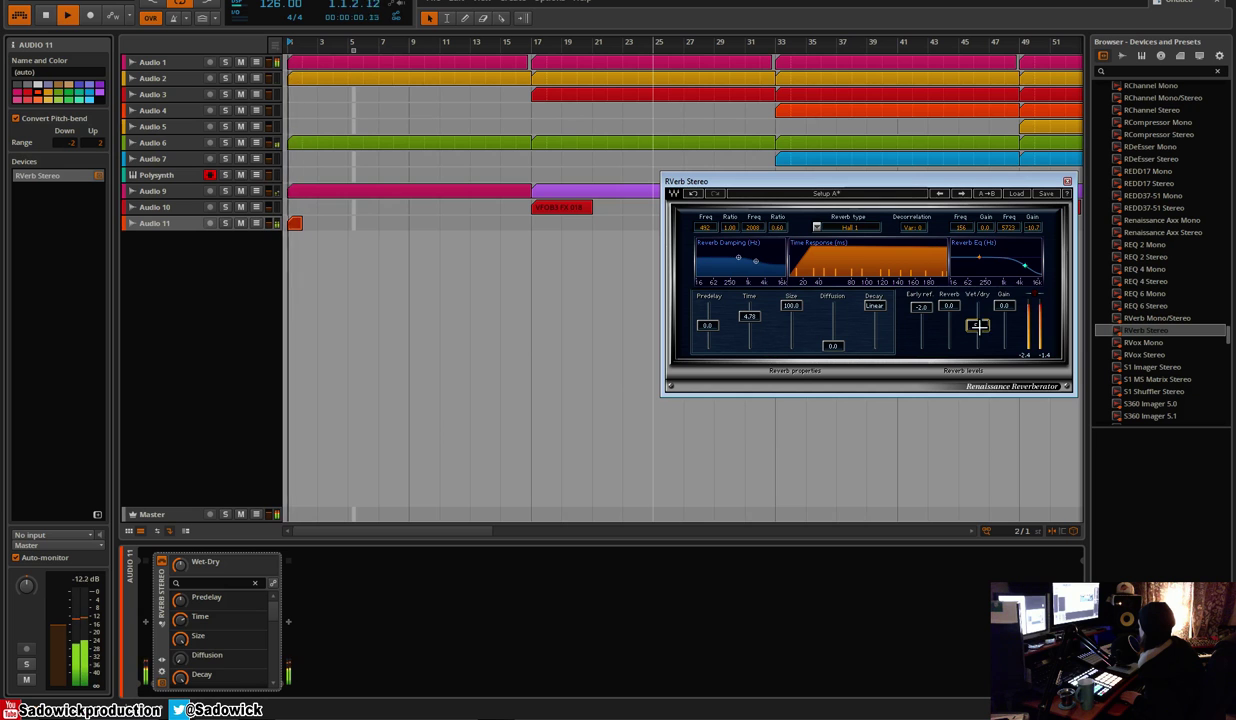
left_click_drag(832, 345, 843, 326)
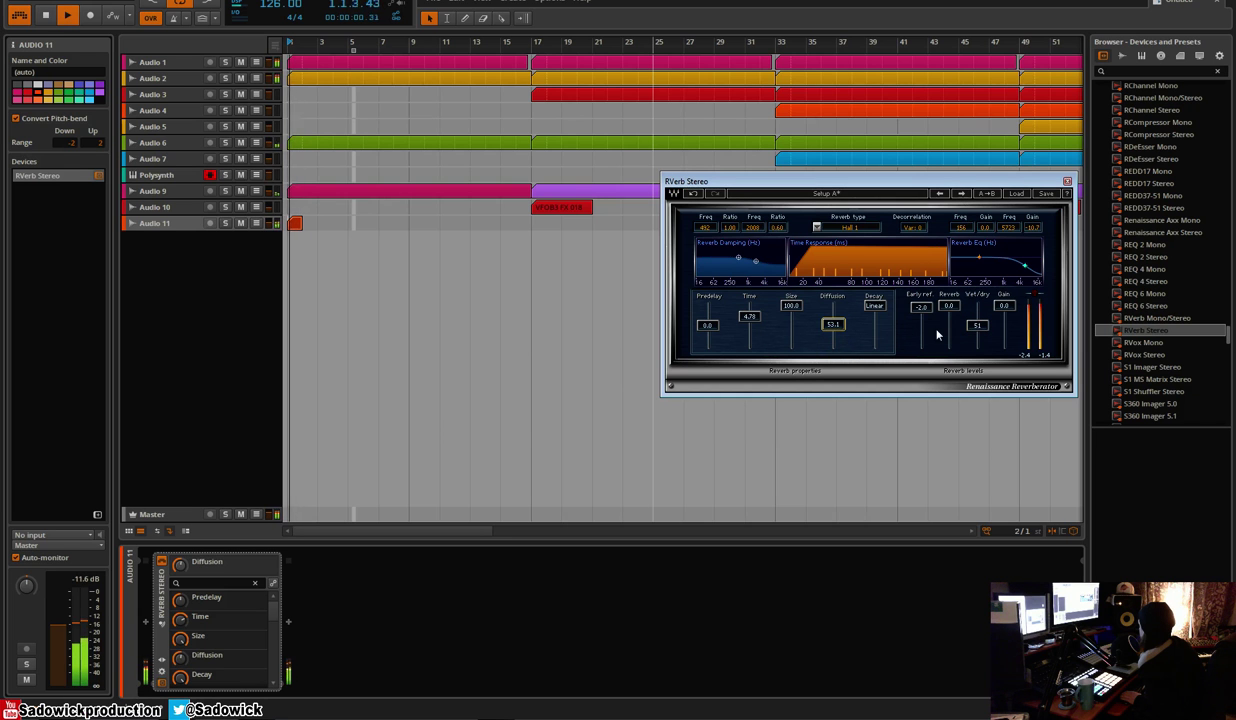
left_click(822, 228)
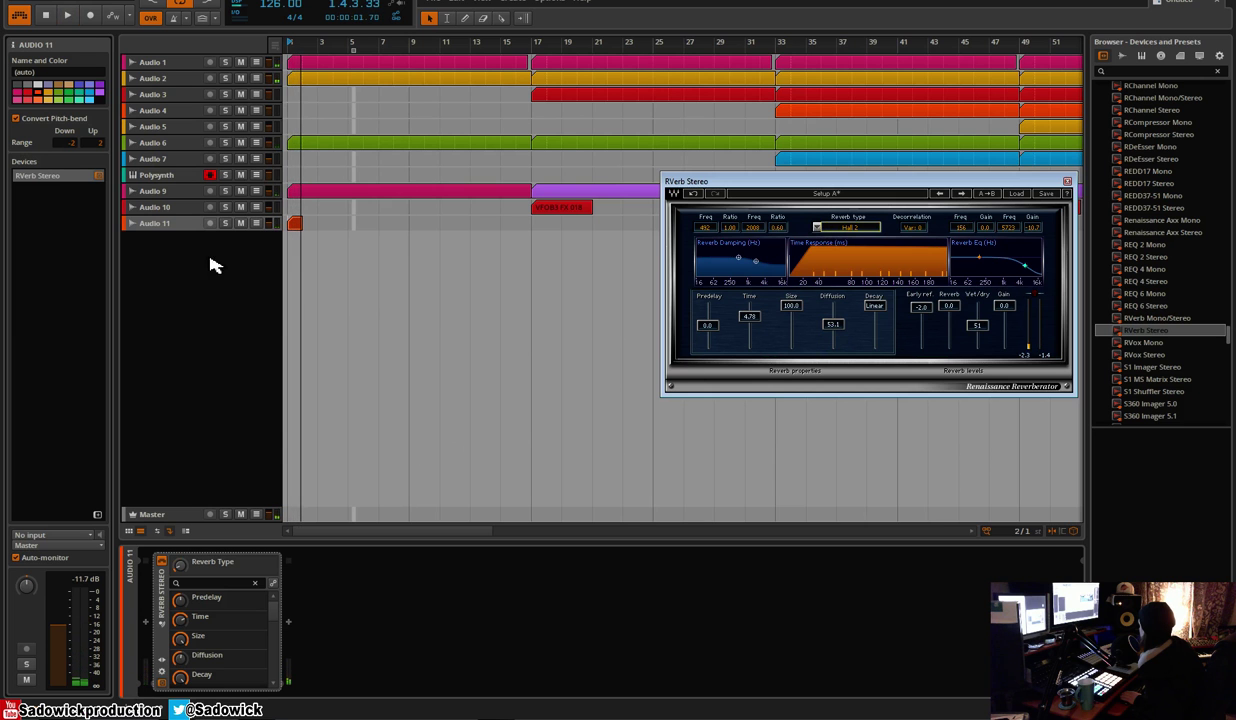
Add an EQ-2 after RVerb Stereo on Audio 11, cut its low band to -15.7 dB at 138 Hz, and close the reverb window
left_click(170, 224)
key("space")
left_click(288, 622)
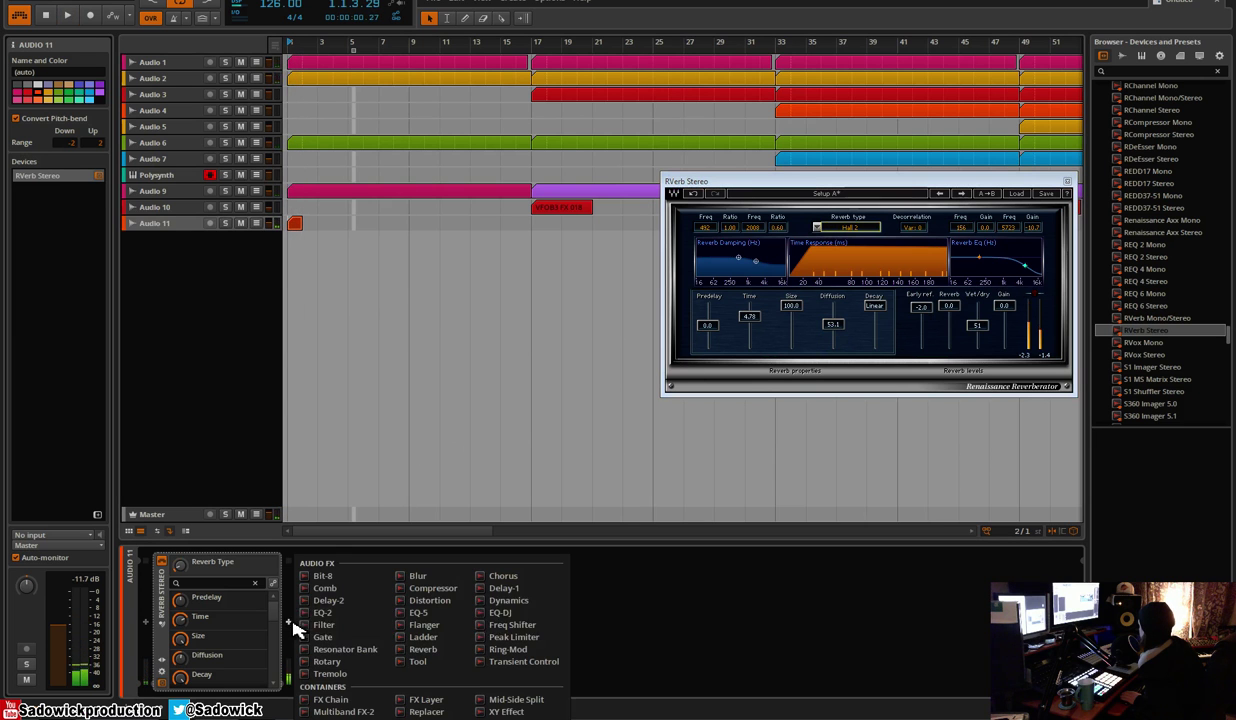
double_click(336, 612)
left_click_drag(338, 600, 338, 612)
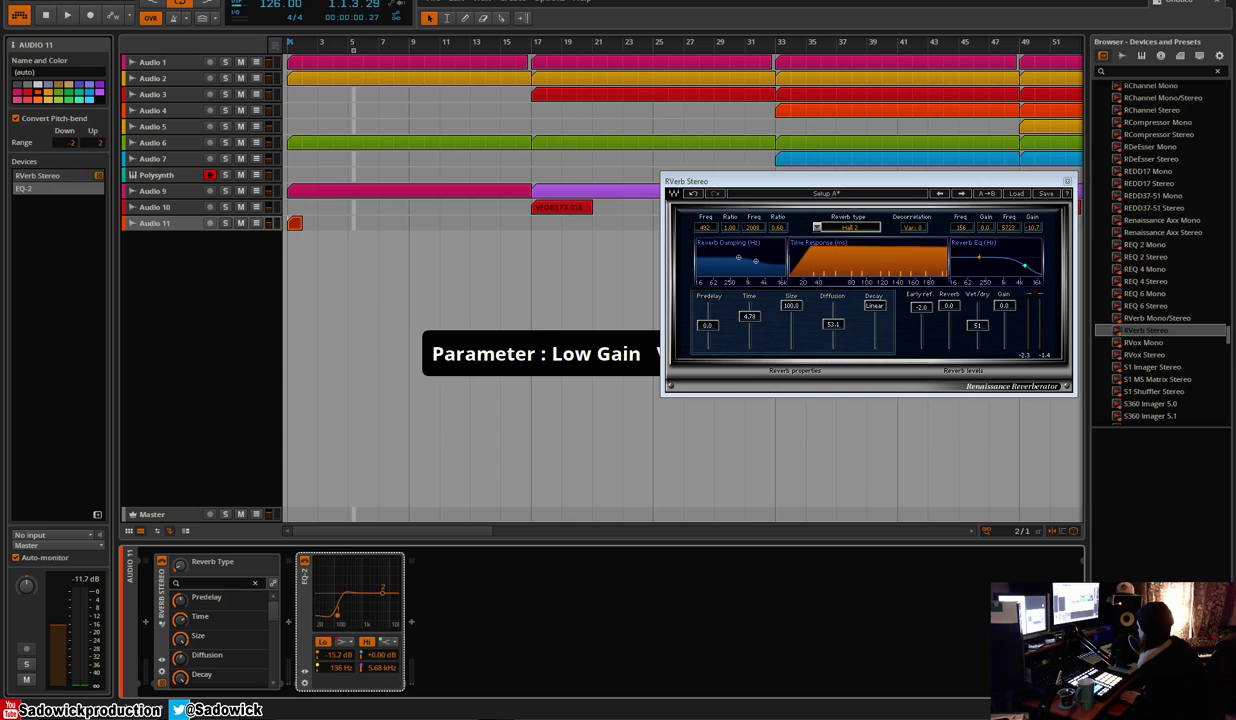
key("space")
left_click(1067, 181)
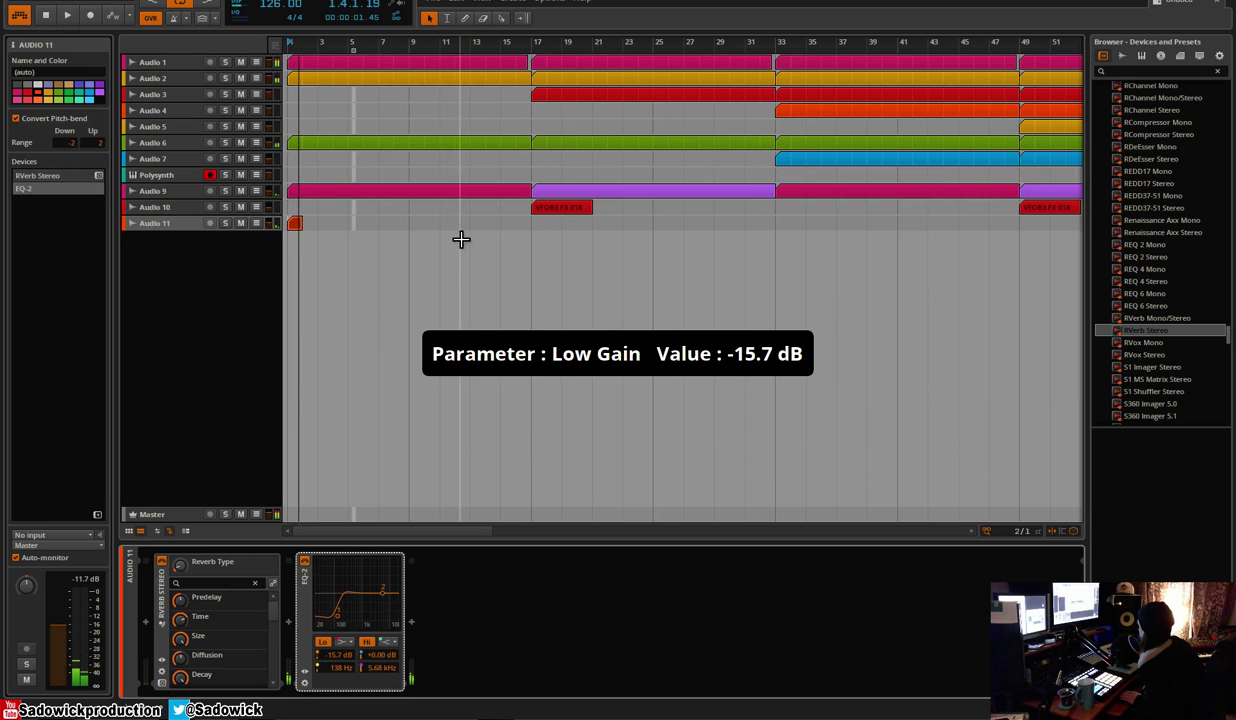
key("space")
Extend the Audio 11 clip to 16 bars and duplicate it three times so the clips run up to bar 65
left_click_drag(307, 220, 530, 222)
double_click(340, 230)
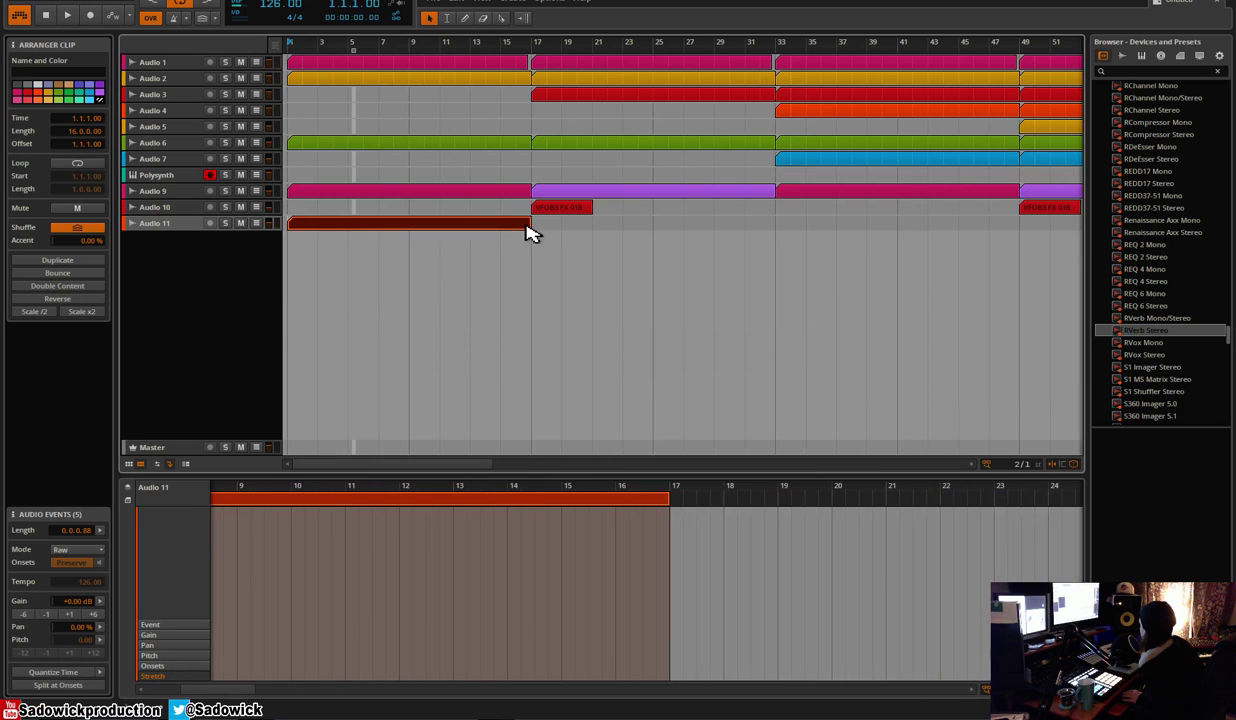
key("ctrl+d")
key("ctrl+d")
mouse_move(585, 41)
left_mouse_down()
mouse_move(580, 60)
mouse_move(585, 42)
left_mouse_up()
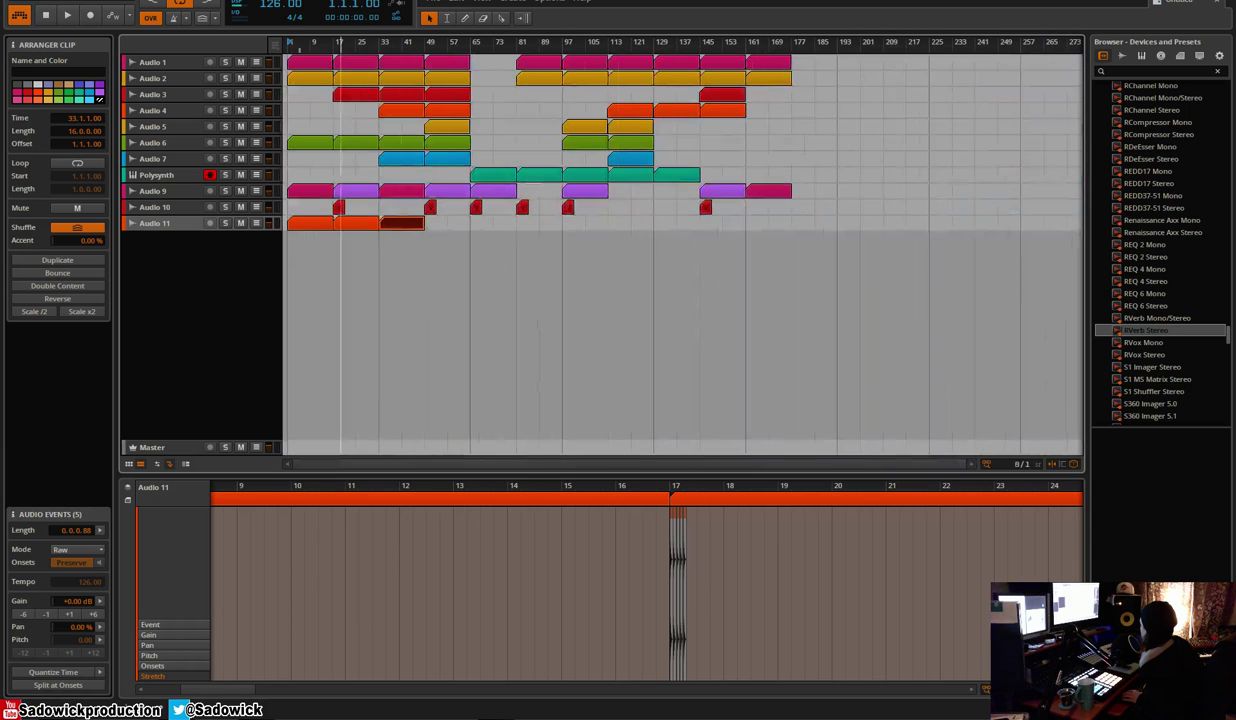
key("ctrl+d")
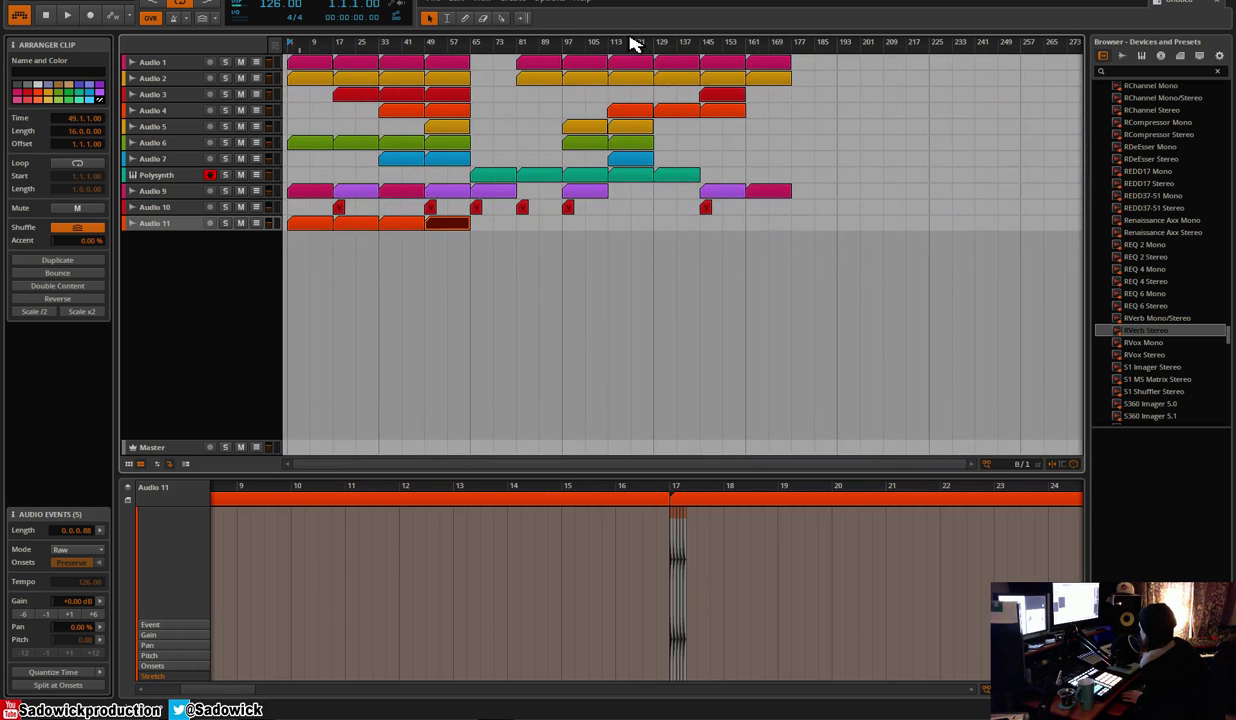
Copy the last Audio 11 clip to bar 81 and duplicate it back to back up to bar 177
left_click(452, 228)
left_click_drag(452, 228, 533, 229)
key("ctrl+d")
key("ctrl+d")
key("Delete")
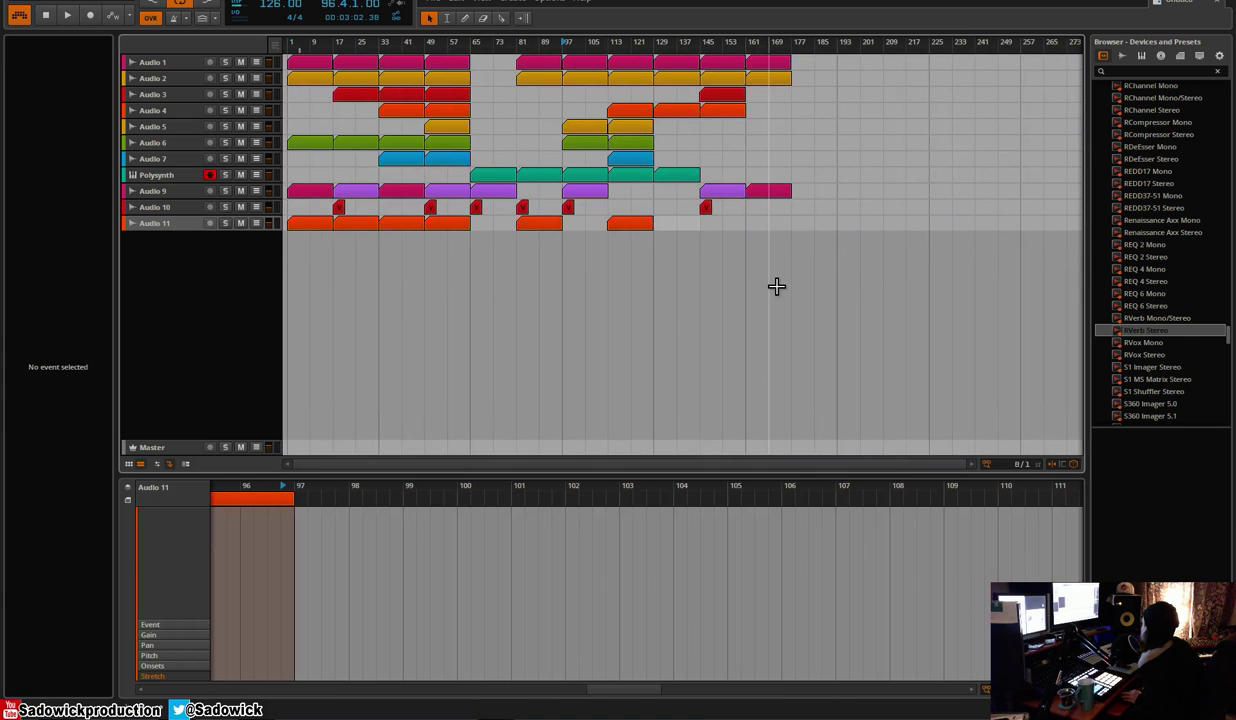
left_click(560, 230)
key("ctrl+d")
key("ctrl+d")
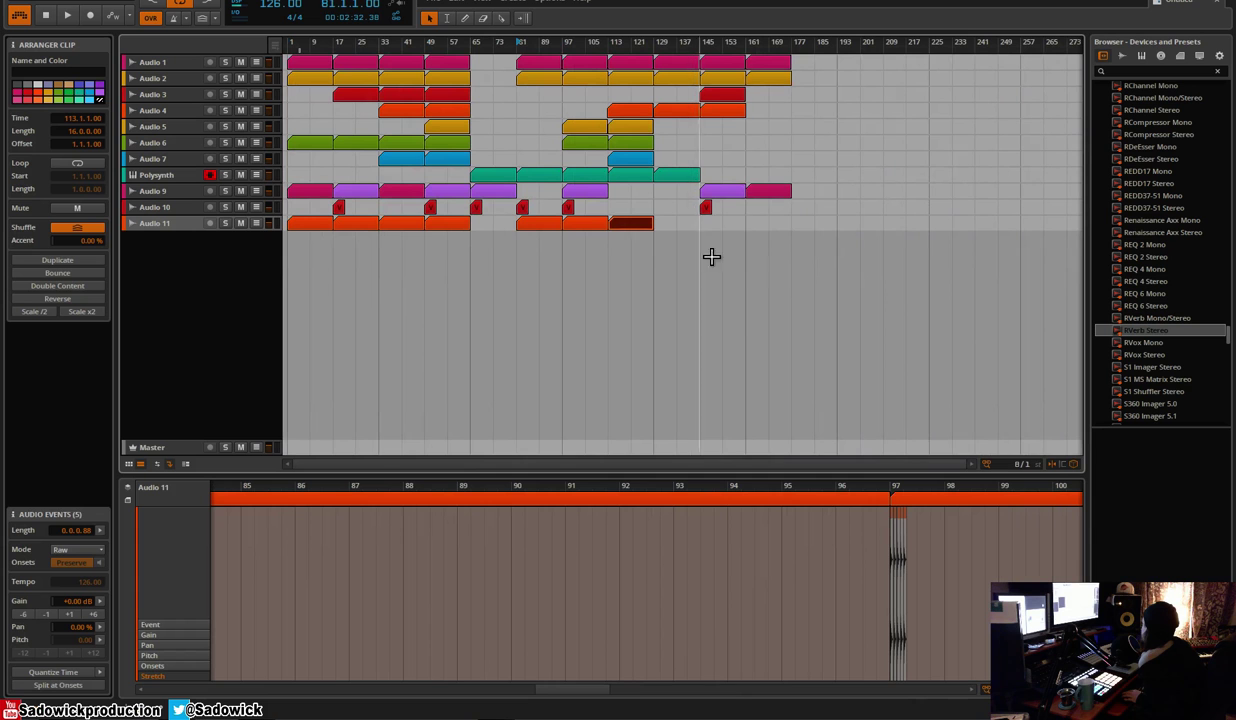
key("ctrl+d")
key("ctrl+d")
key("ctrl+d")
Play the arrangement around bar 81 to check how the snare fill sits with the other tracks
key("space")
left_click(449, 45)
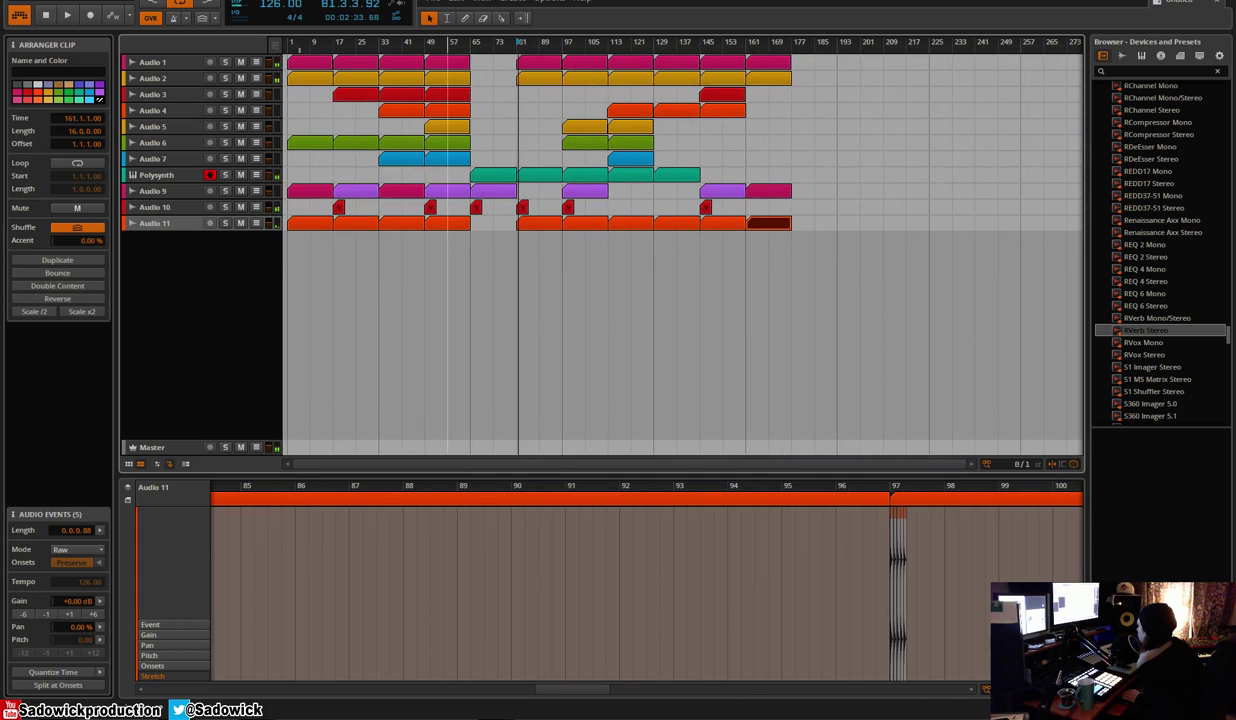
left_click(469, 47)
key("space")
key("space")
left_click(508, 46)
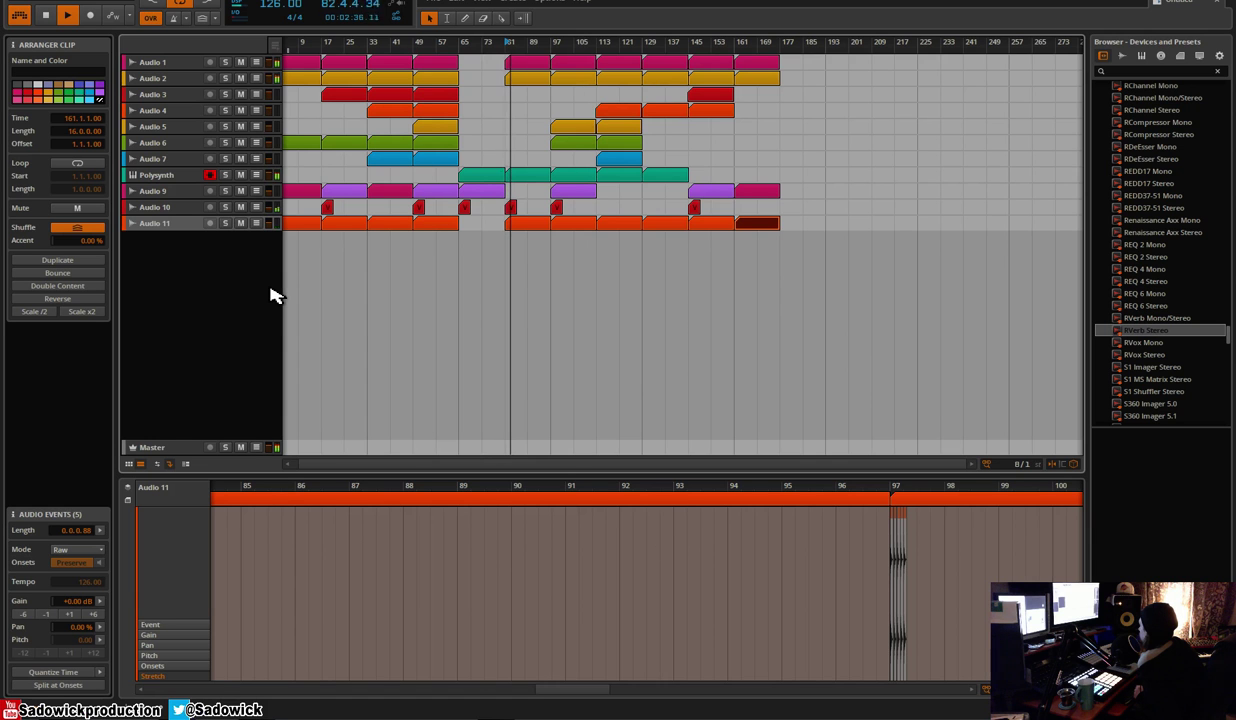
key("space")
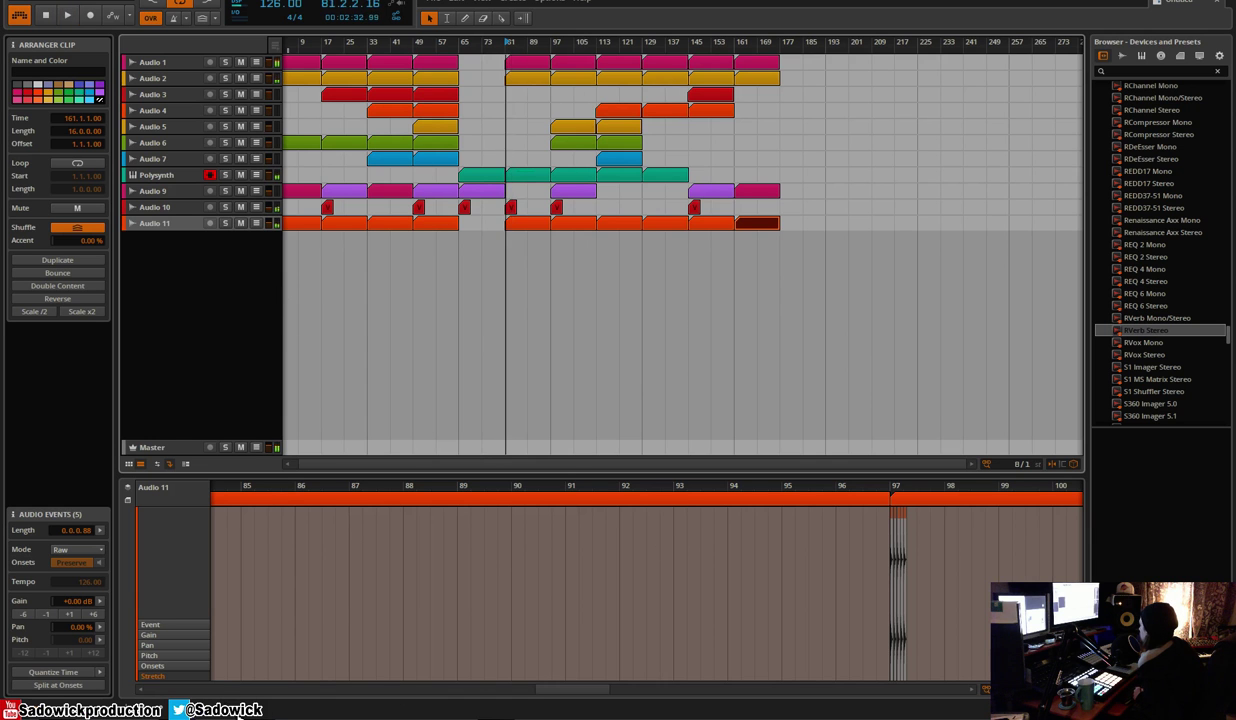
Set EQ-2 on Audio 11 to -16.6 dB at 146 Hz for the low band and +5.90 dB at 4.72 kHz for the high band
key("d")
key("space")
left_click_drag(388, 603, 344, 626)
key("space")
Browse the sample library to the VUF1 Clean Noise folder inside VUF1 FX Fills 128BPM
left_click(1130, 55)
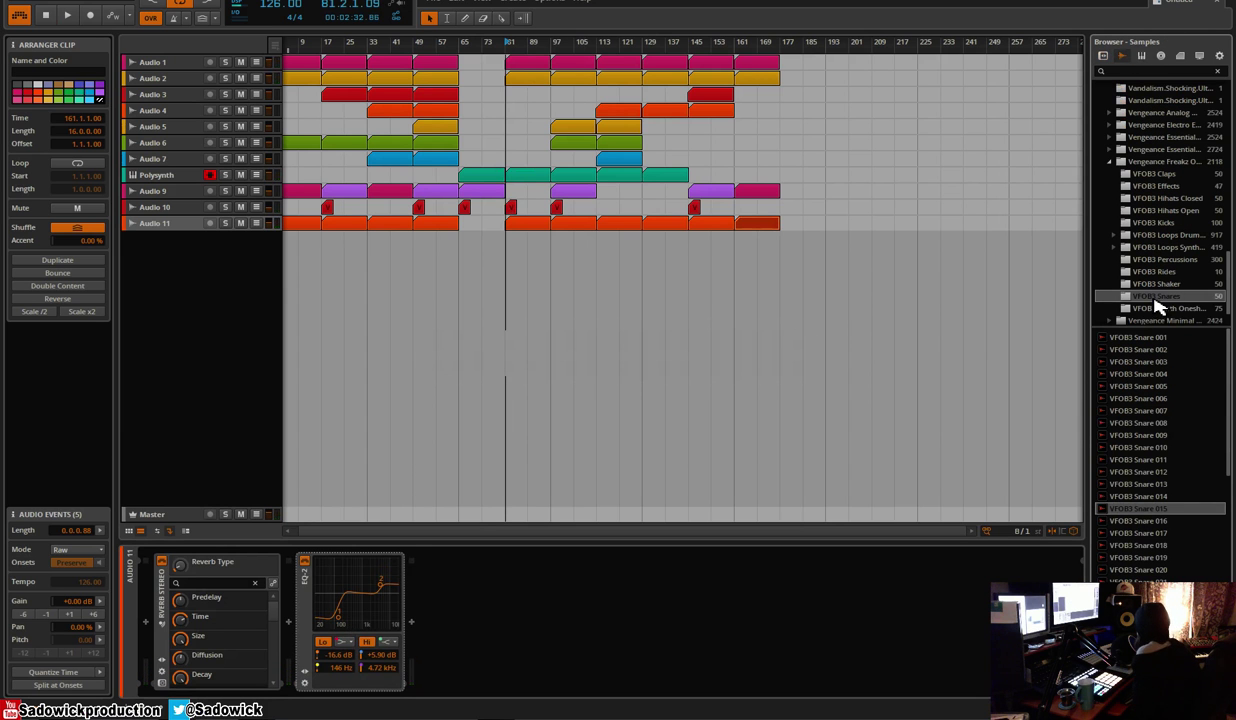
left_click(1110, 162)
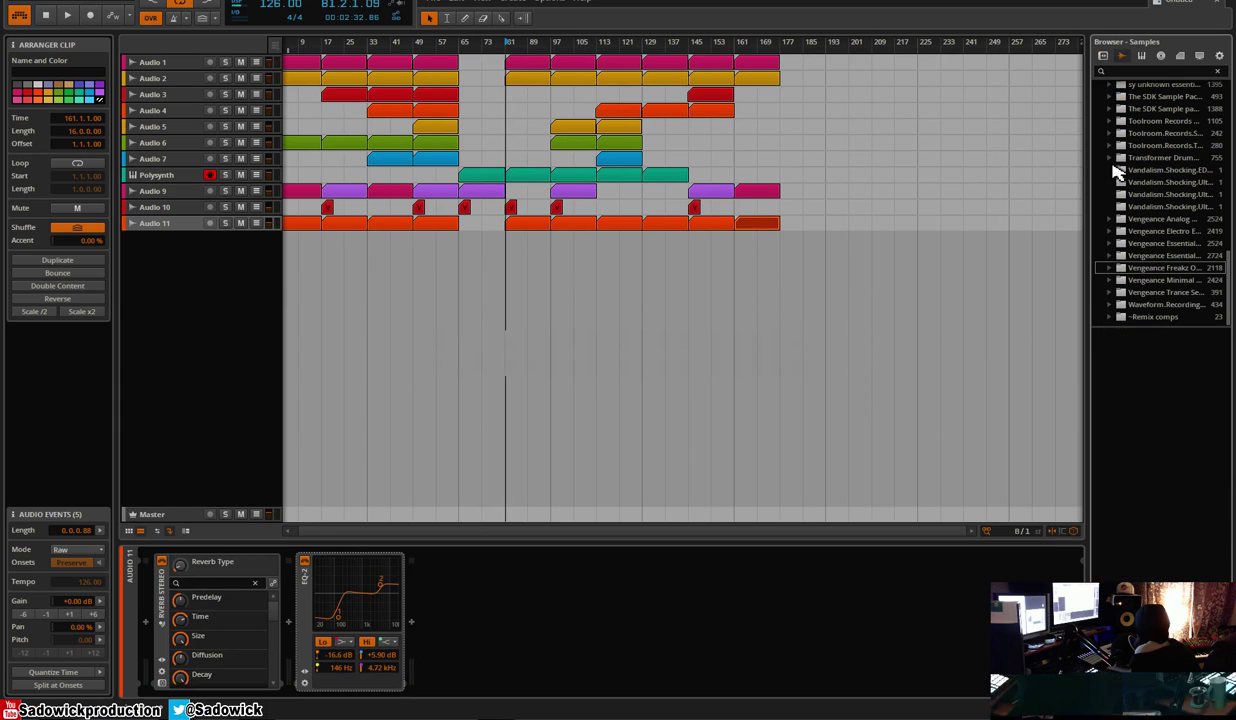
scroll(1144, 136, "up", 10)
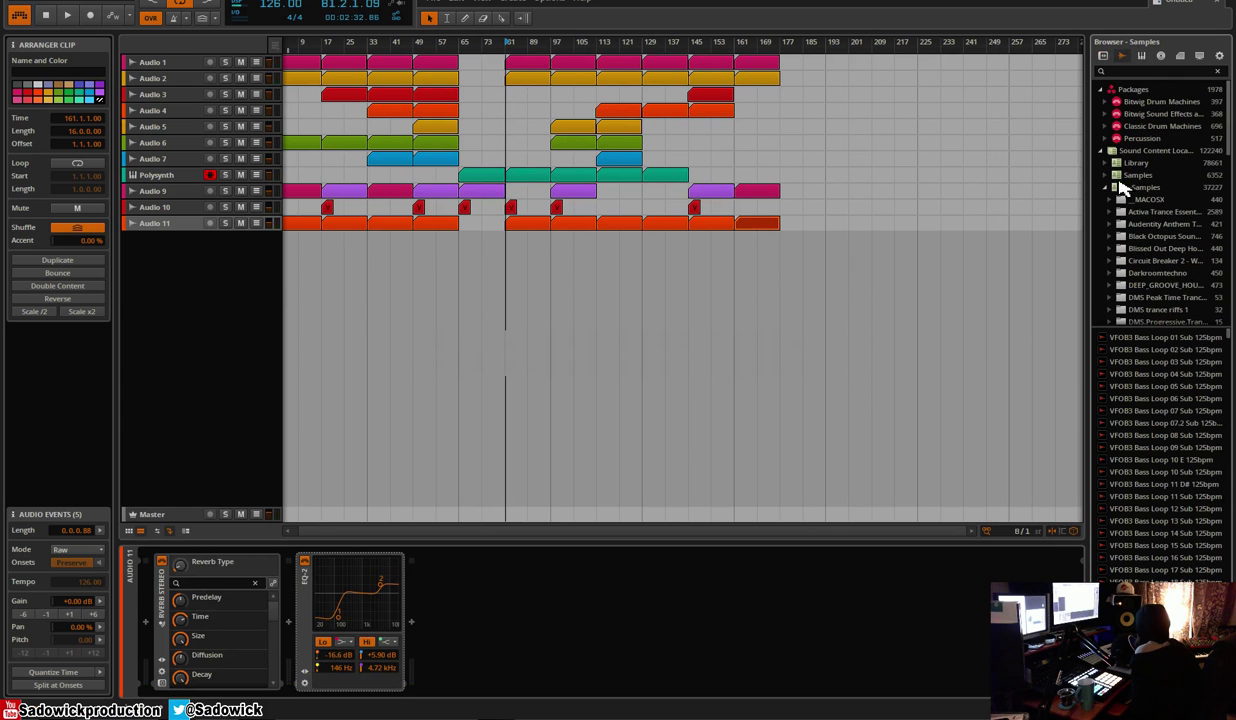
left_click(1105, 176)
left_click(1106, 164)
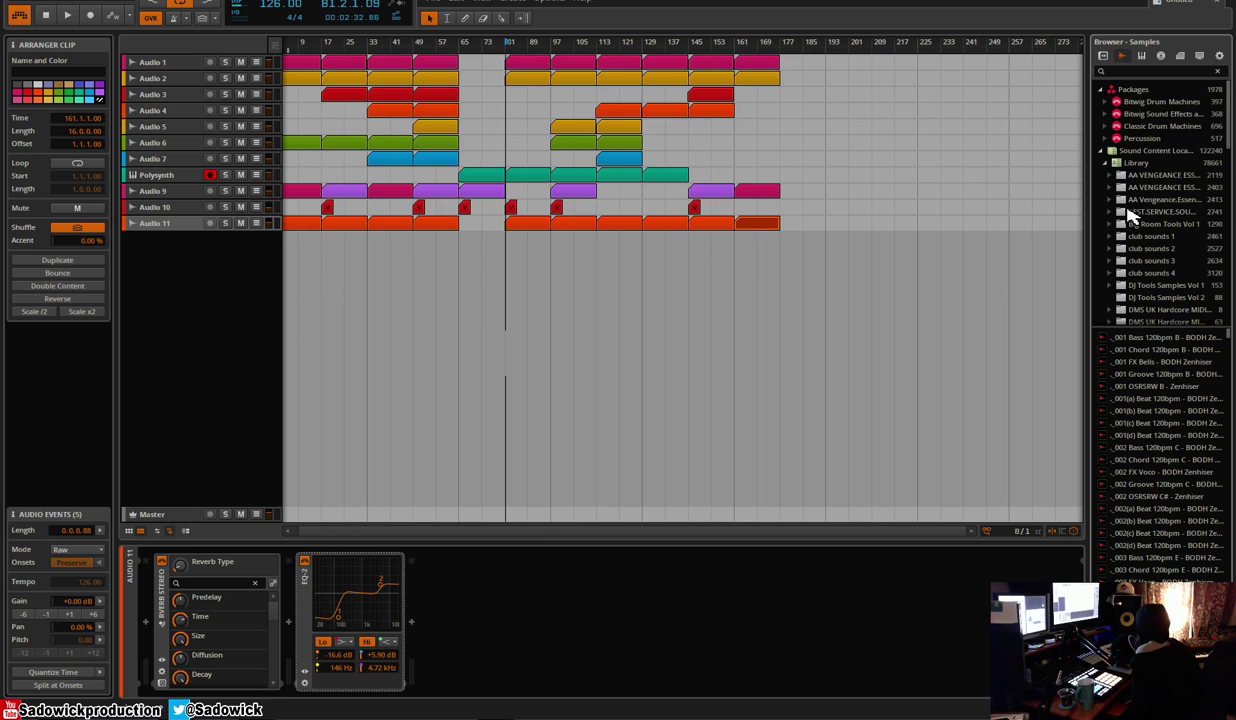
scroll(1133, 215, "down", 10)
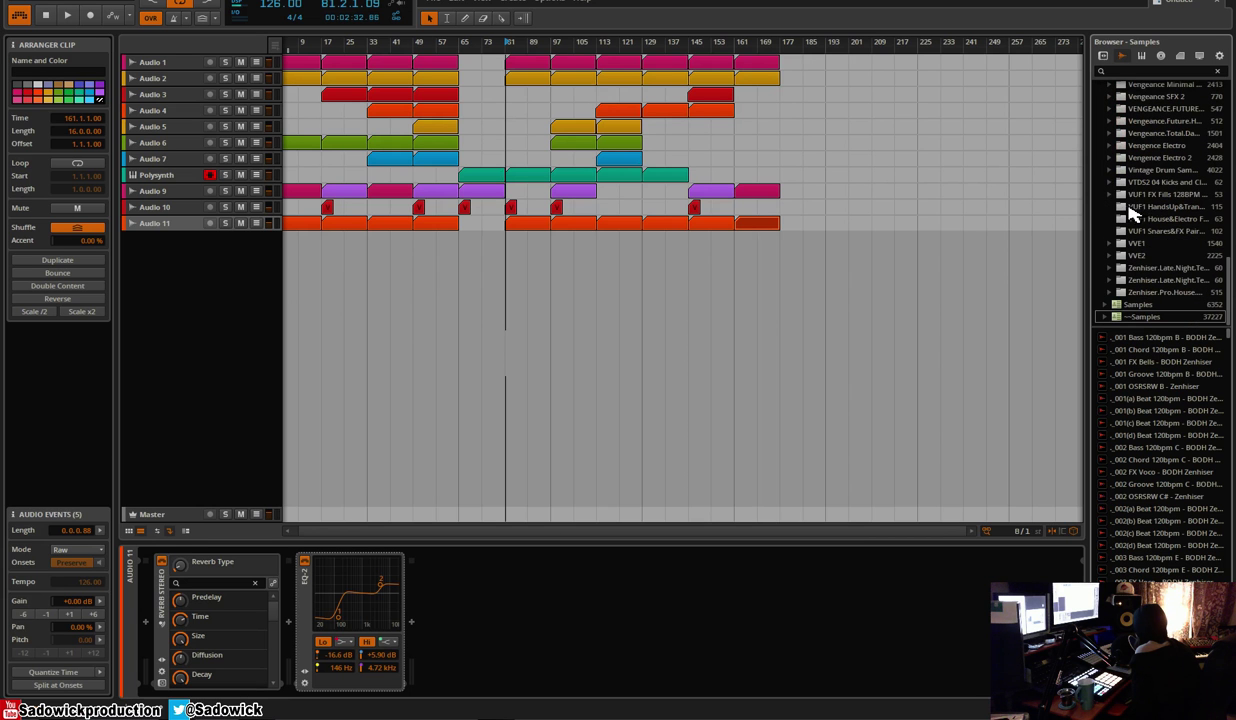
left_click(1119, 196)
left_click(1140, 206)
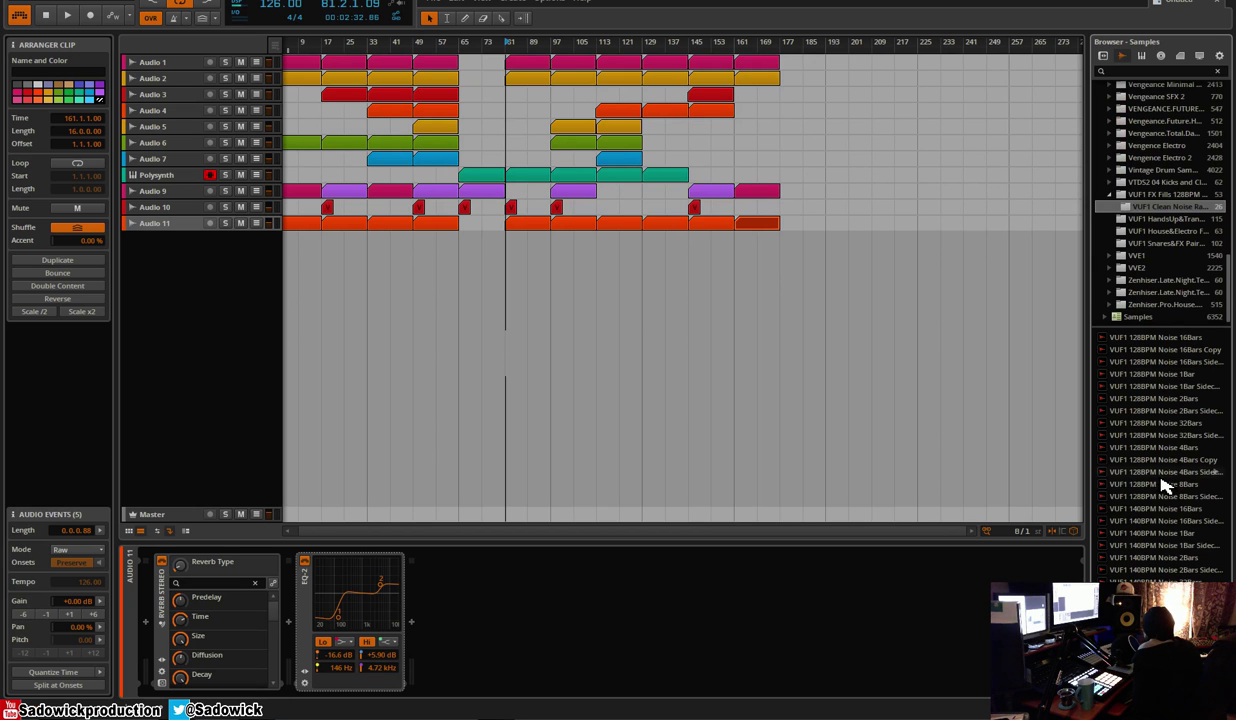
Place VUF1 140BPM Noise 16Bars on a new audio track at bar 1 and reverse the clip
left_click_drag(1169, 509, 438, 335)
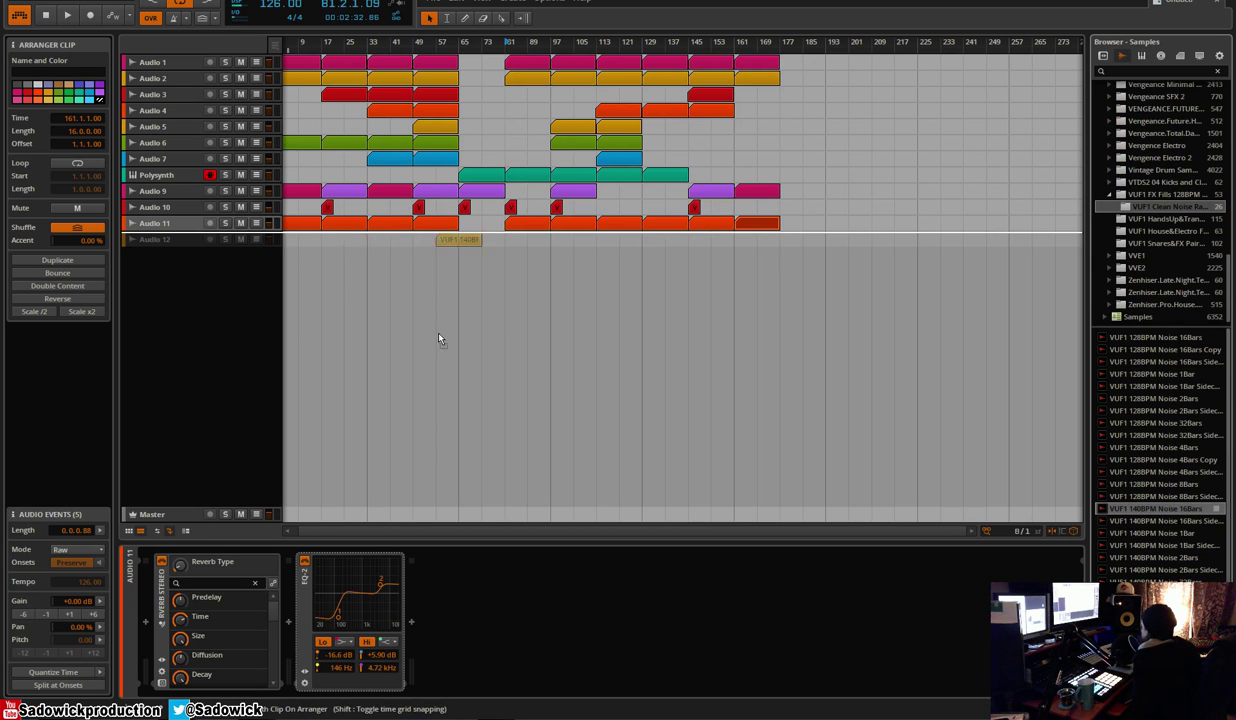
left_click_drag(289, 270, 289, 270)
left_click_drag(291, 270, 312, 250)
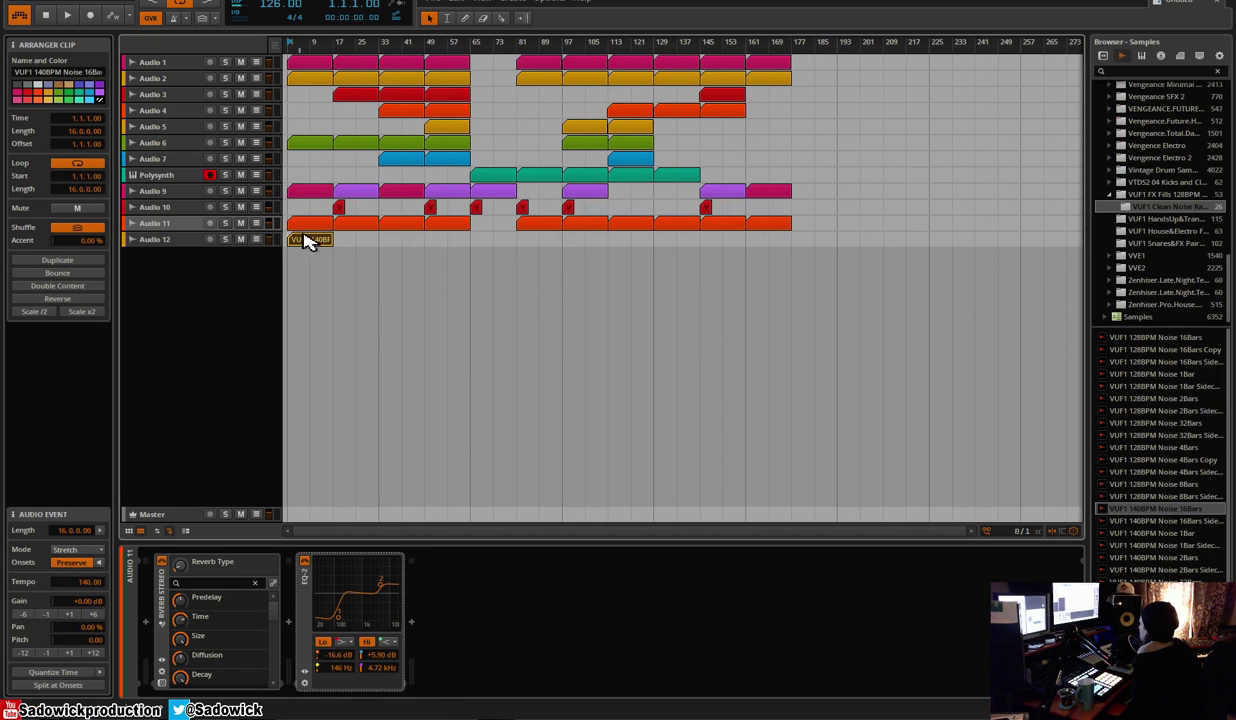
mouse_move(300, 43)
left_mouse_down()
mouse_move(300, 160)
mouse_move(300, 43)
left_mouse_up()
double_click(303, 243)
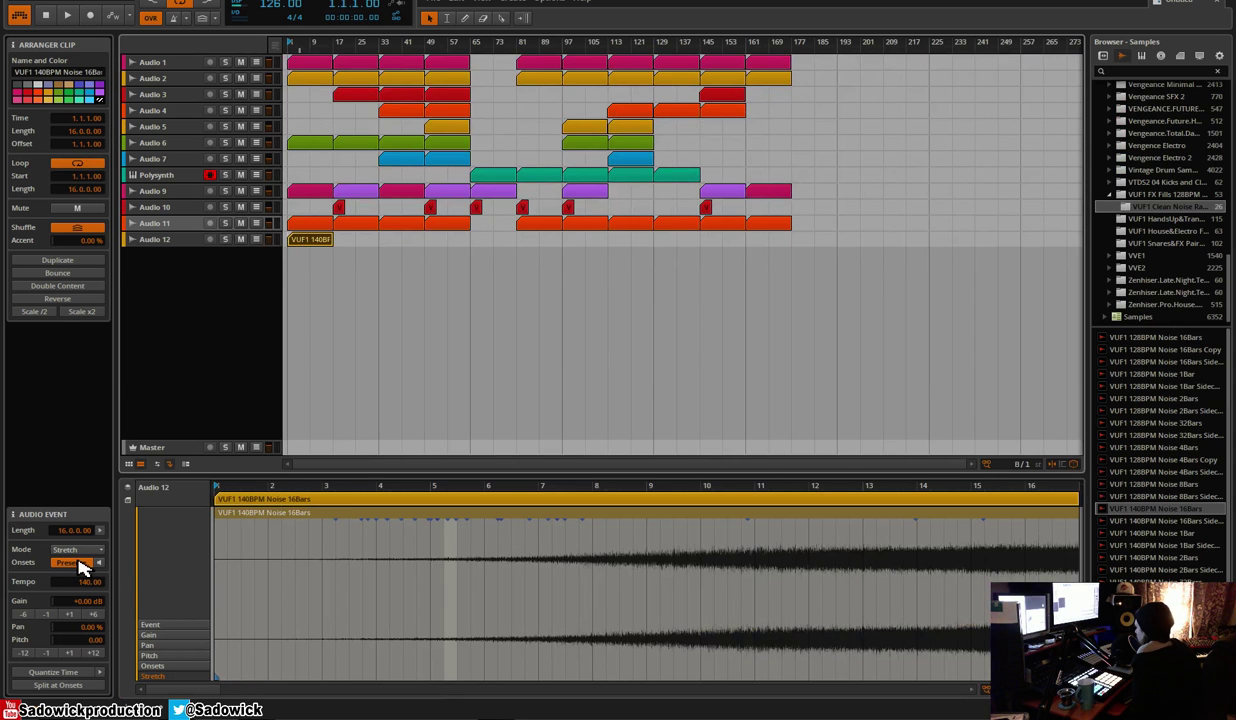
left_click(58, 299)
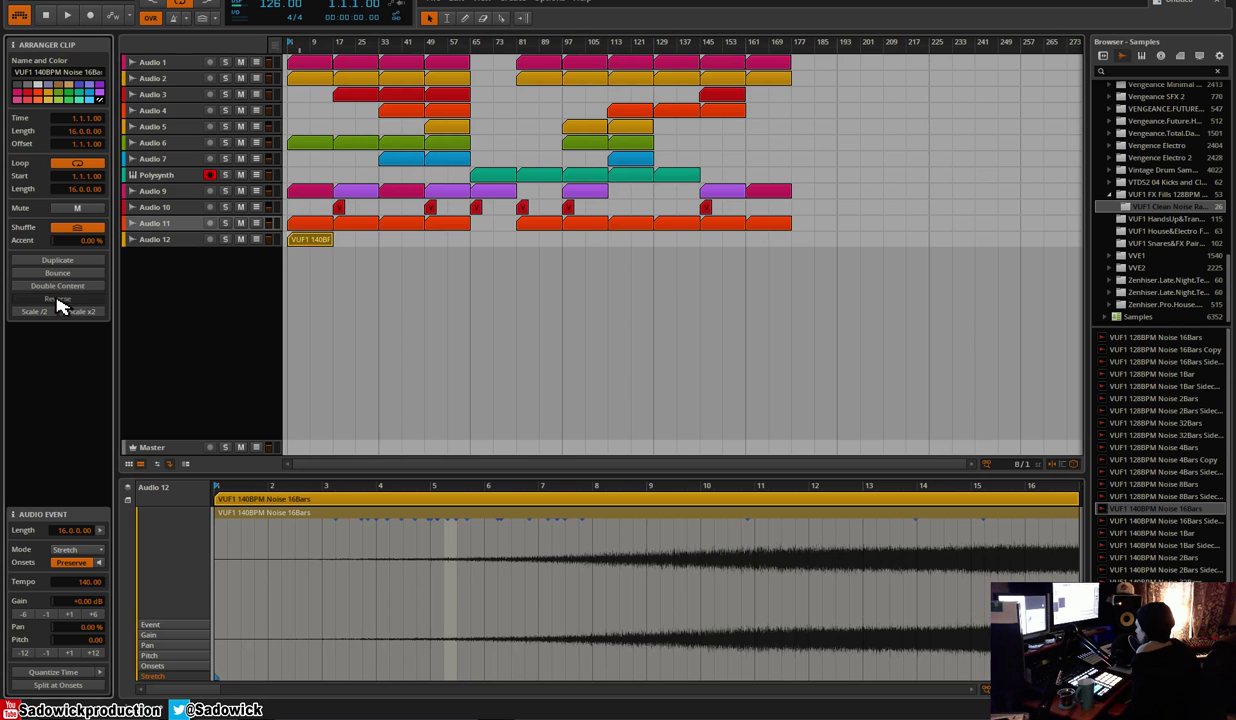
Try the Raw mode on the reversed noise clip during playback, and undo the change
left_click(80, 550)
left_click(80, 540)
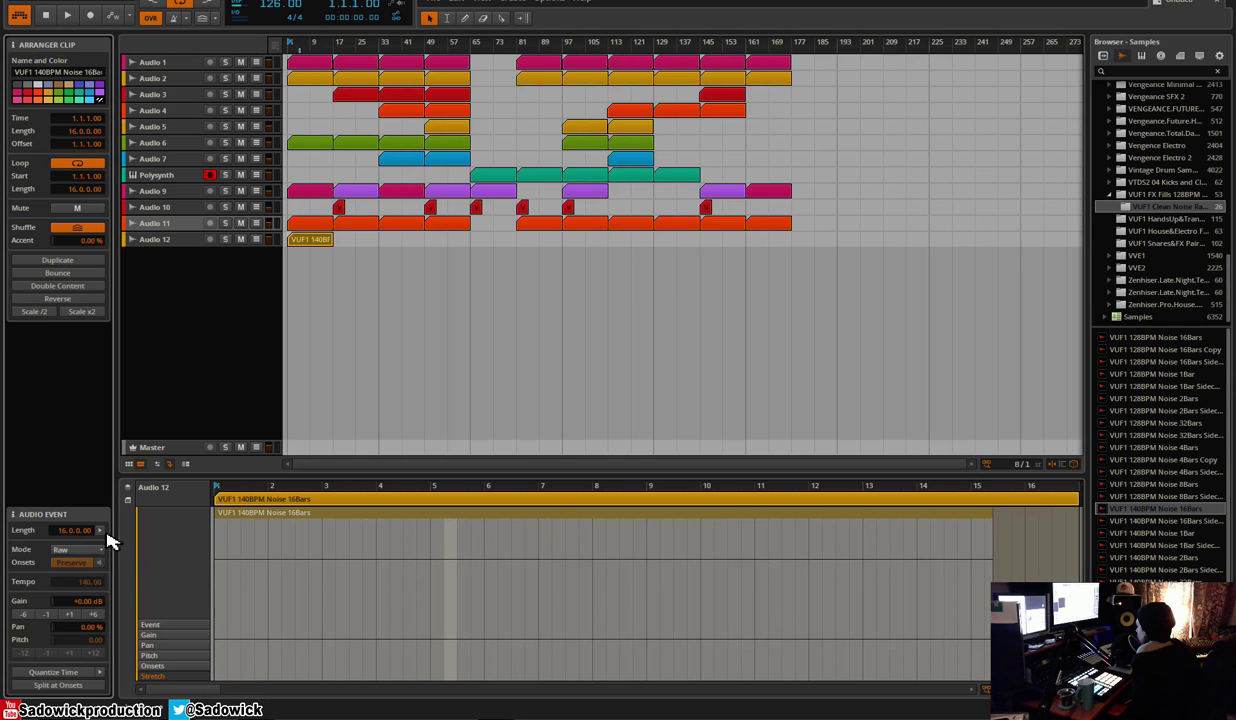
key("space")
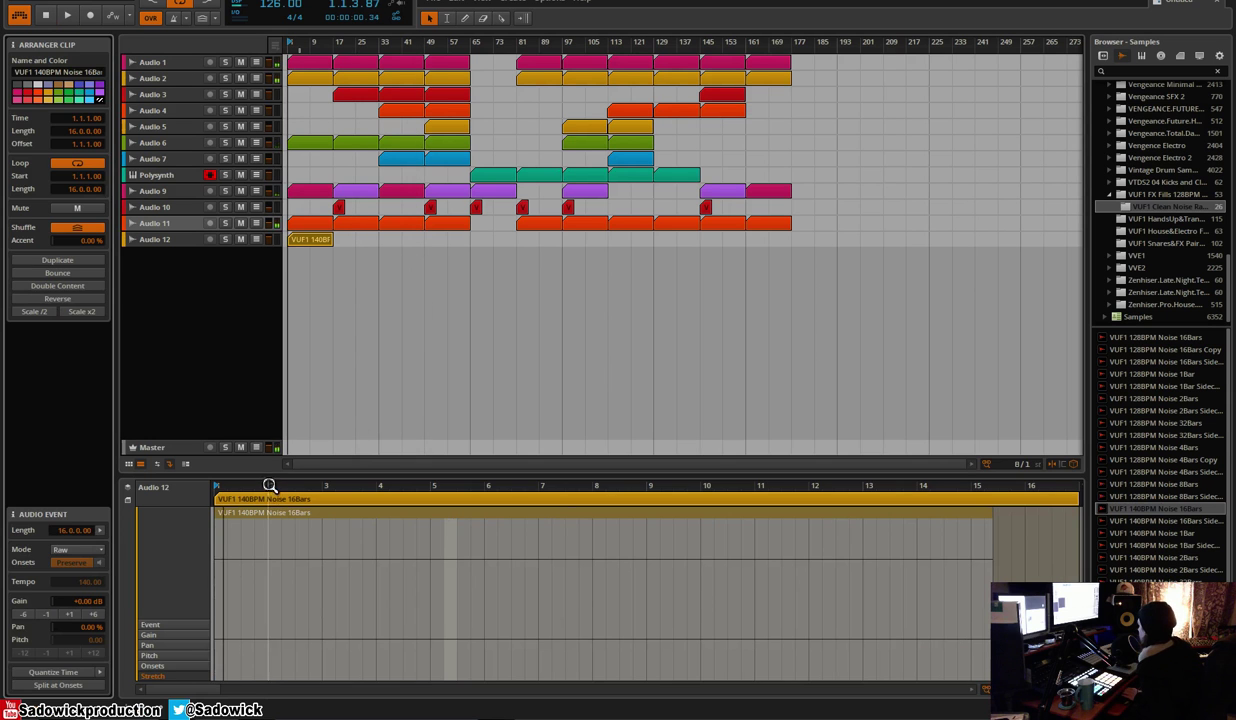
left_click_drag(268, 486, 268, 440)
mouse_move(370, 486)
left_mouse_down()
mouse_move(370, 450)
mouse_move(370, 486)
left_mouse_up()
key("ctrl+z")
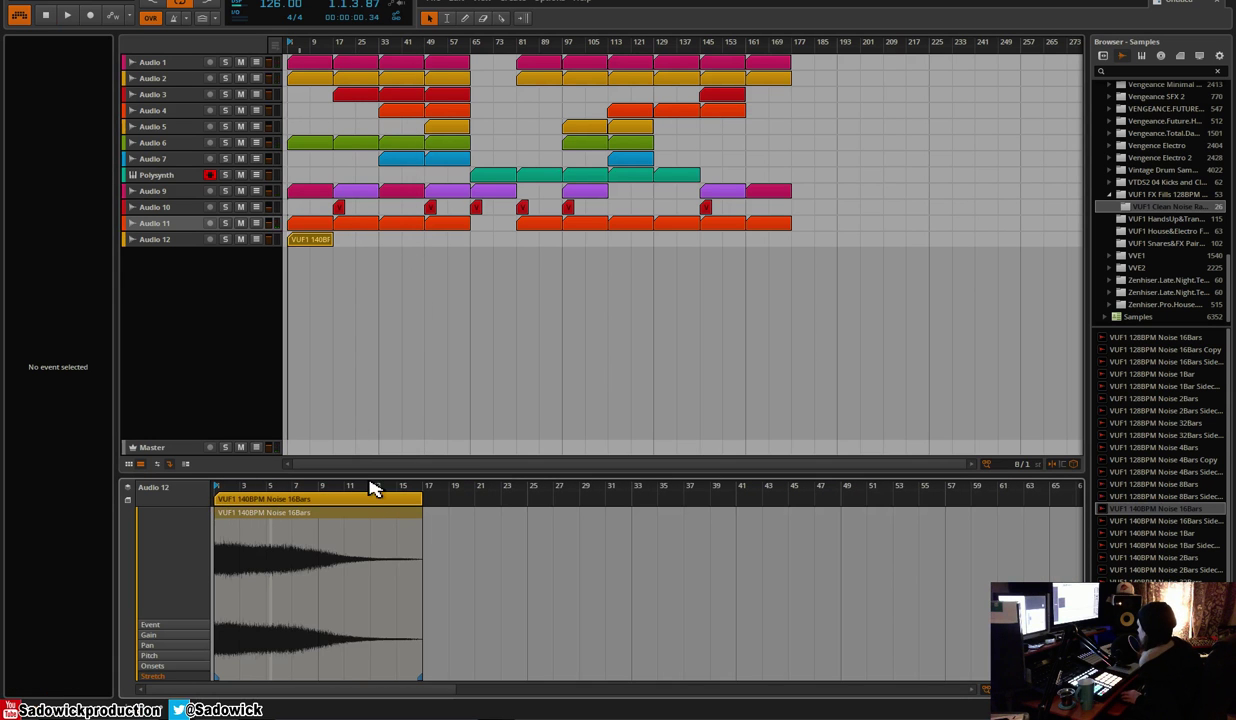
Play the song's opening and examine the reversed noise waveform at the start of Audio 12
key("space")
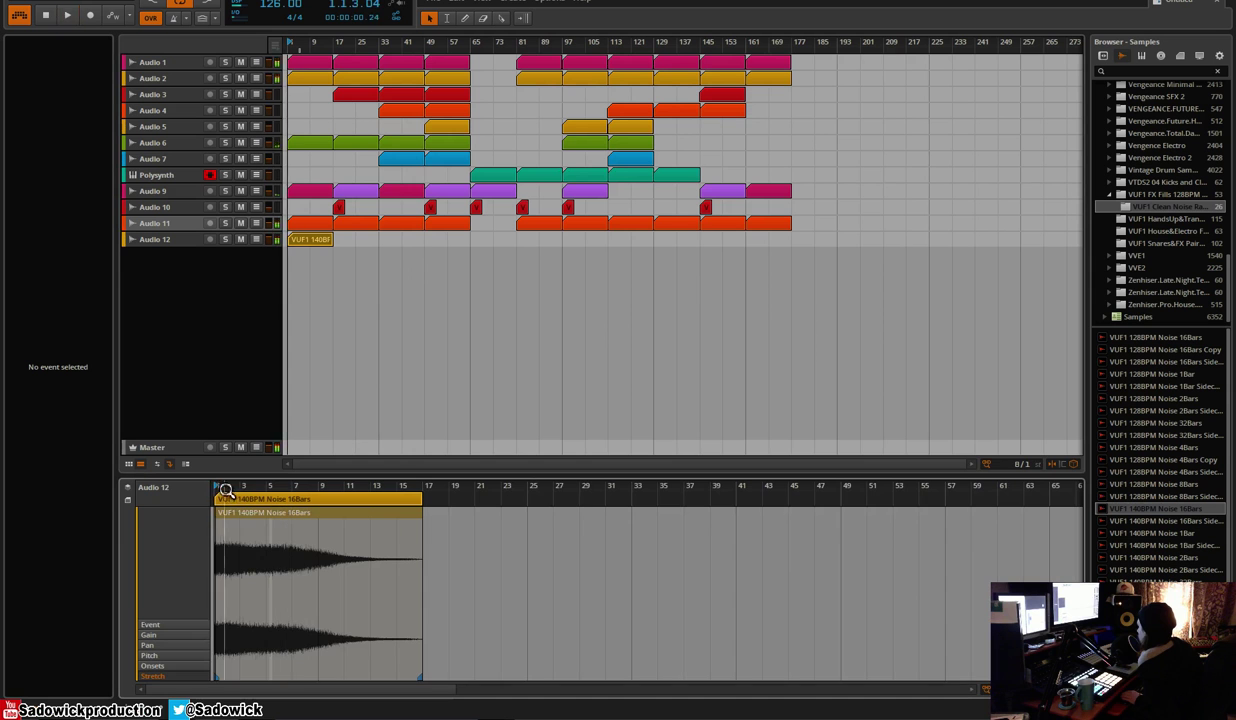
left_click_drag(270, 486, 270, 575)
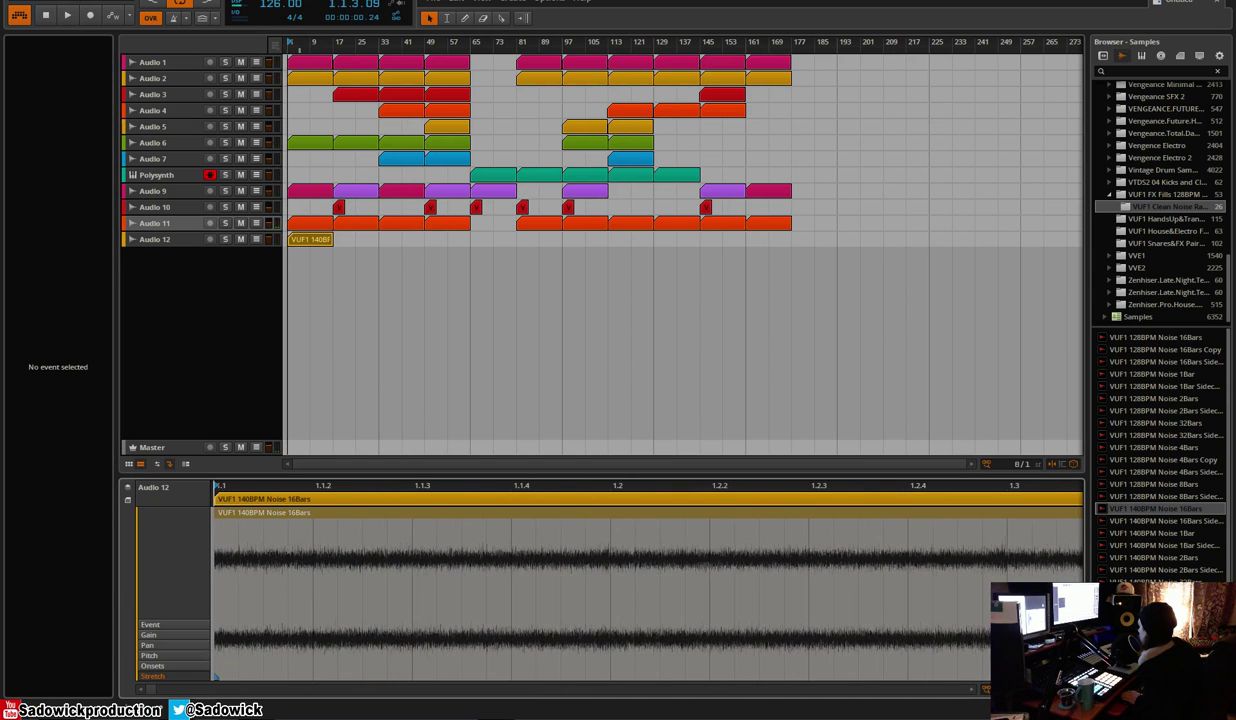
left_click(310, 239)
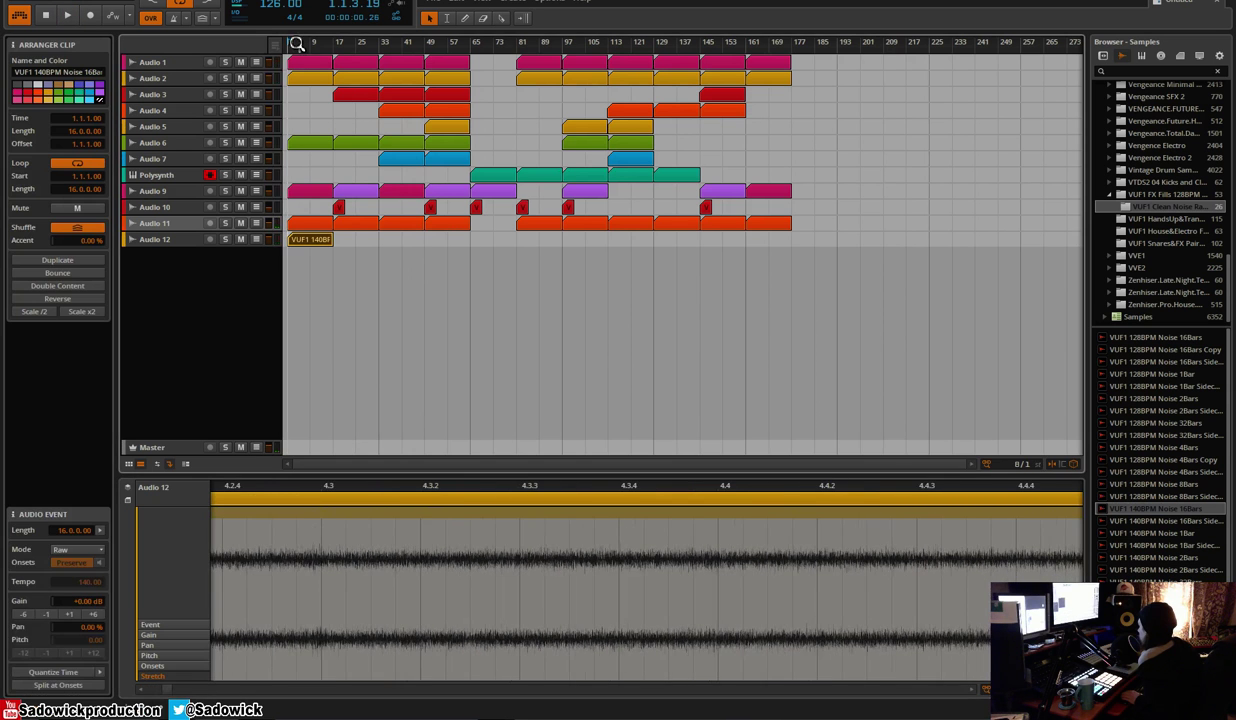
scroll(288, 45, "up", 2)
left_click_drag(288, 45, 288, 75)
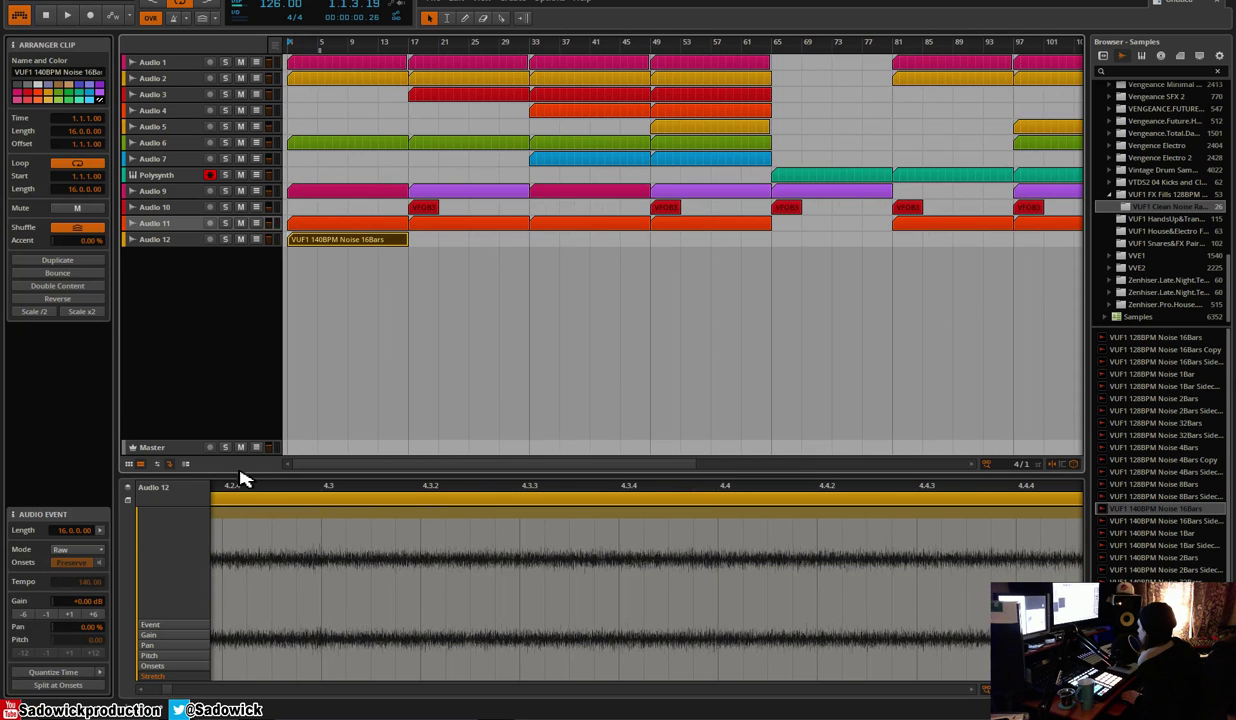
Switch the arranger to taller track rows and audition the first beats of the song up close
left_click(186, 464)
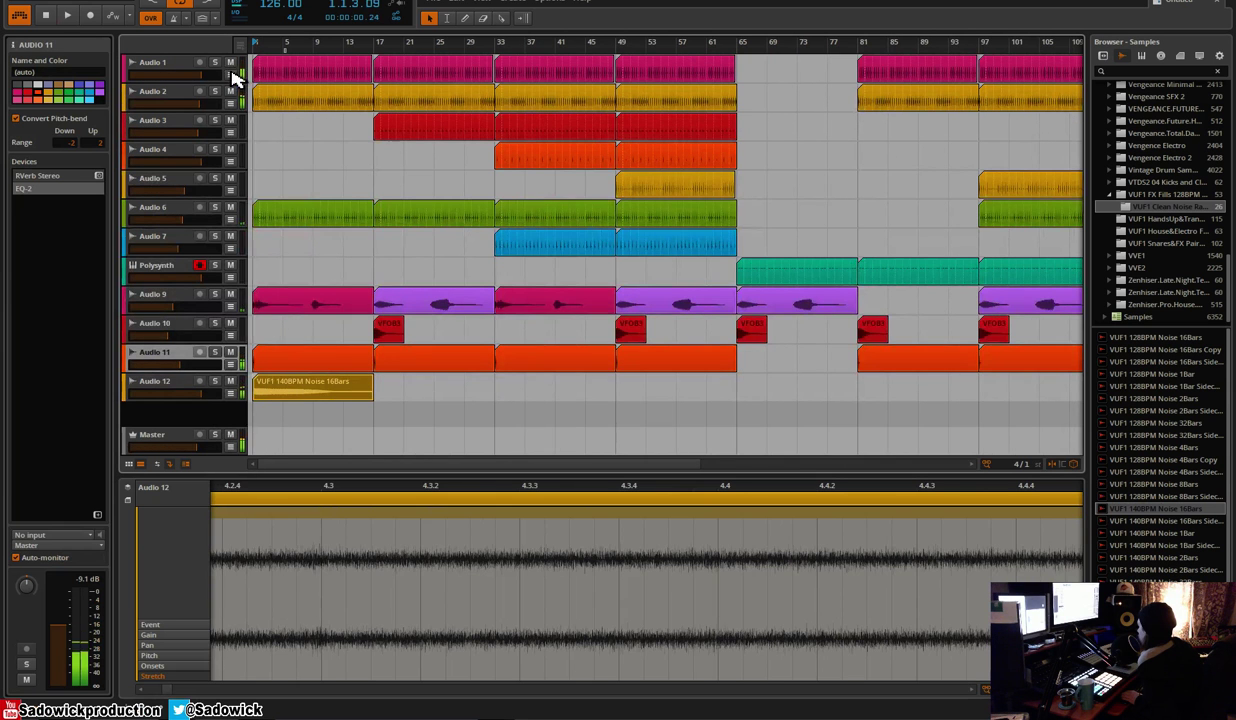
left_click_drag(258, 48, 258, 310)
key("space")
key("space")
key("space")
Set the noise event on Audio 12 to Repitch mode and audition it
left_click(366, 405)
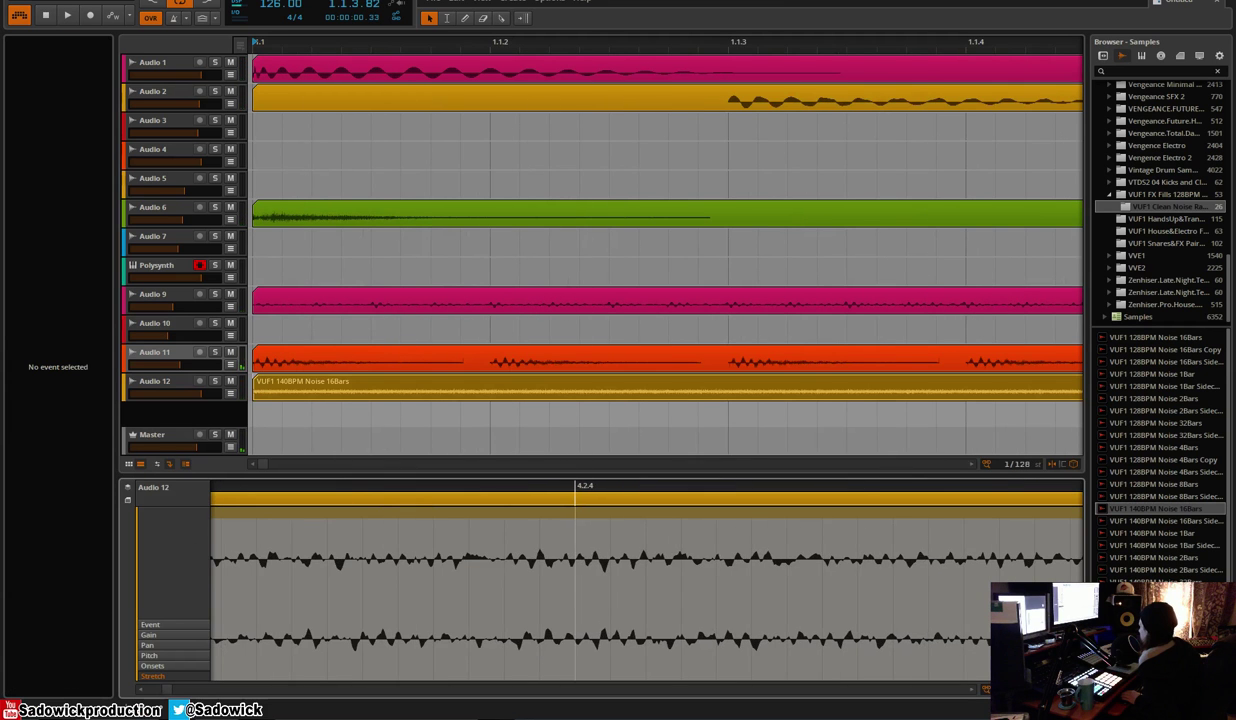
left_click(372, 515)
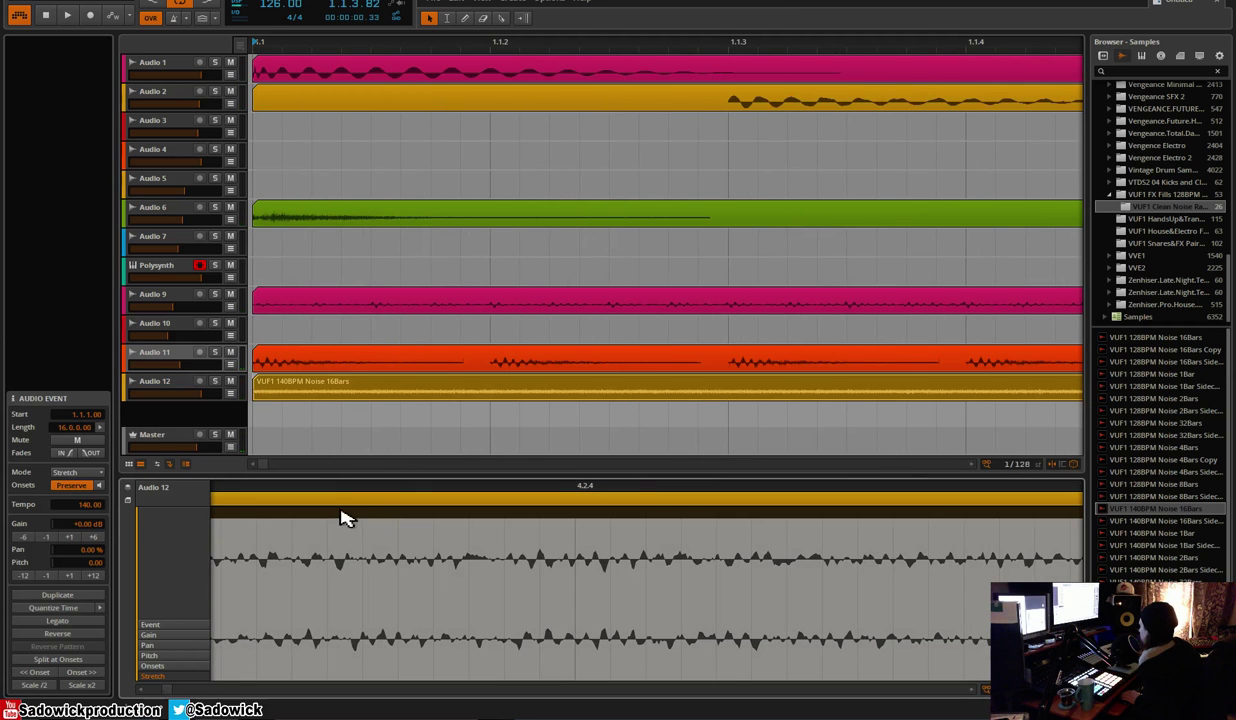
left_click(82, 486)
key("space")
key("space")
left_click(97, 473)
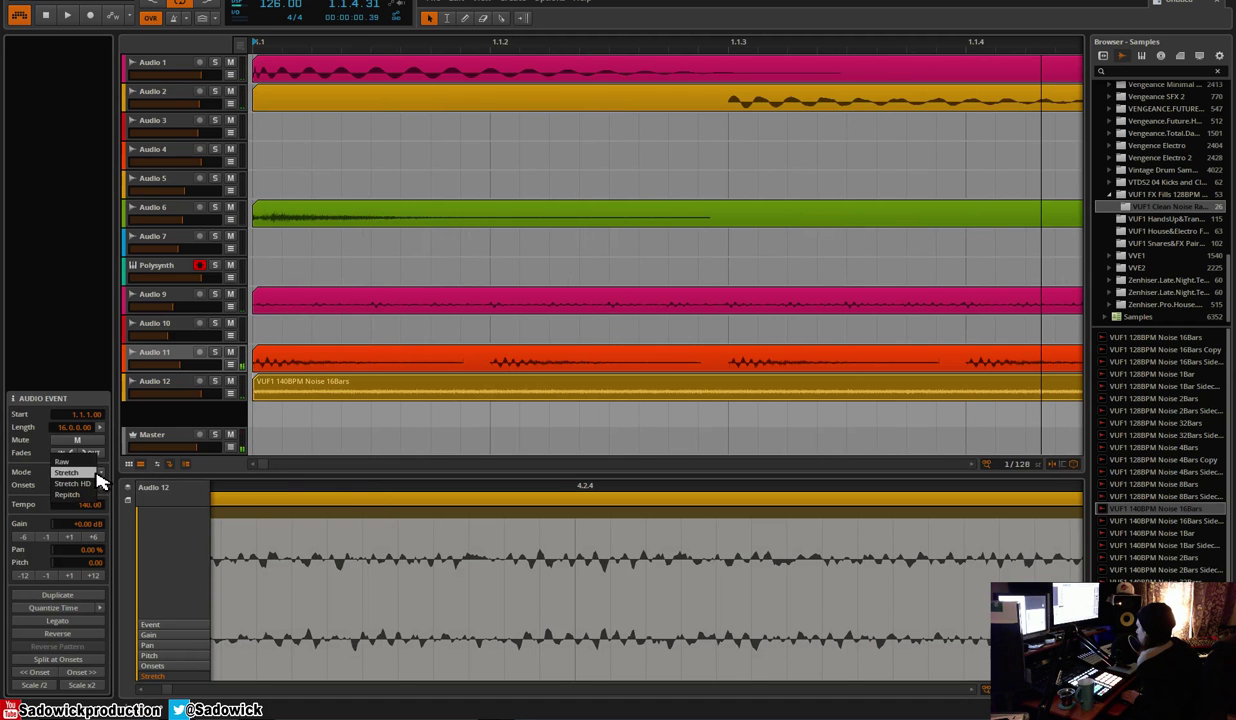
left_click(70, 494)
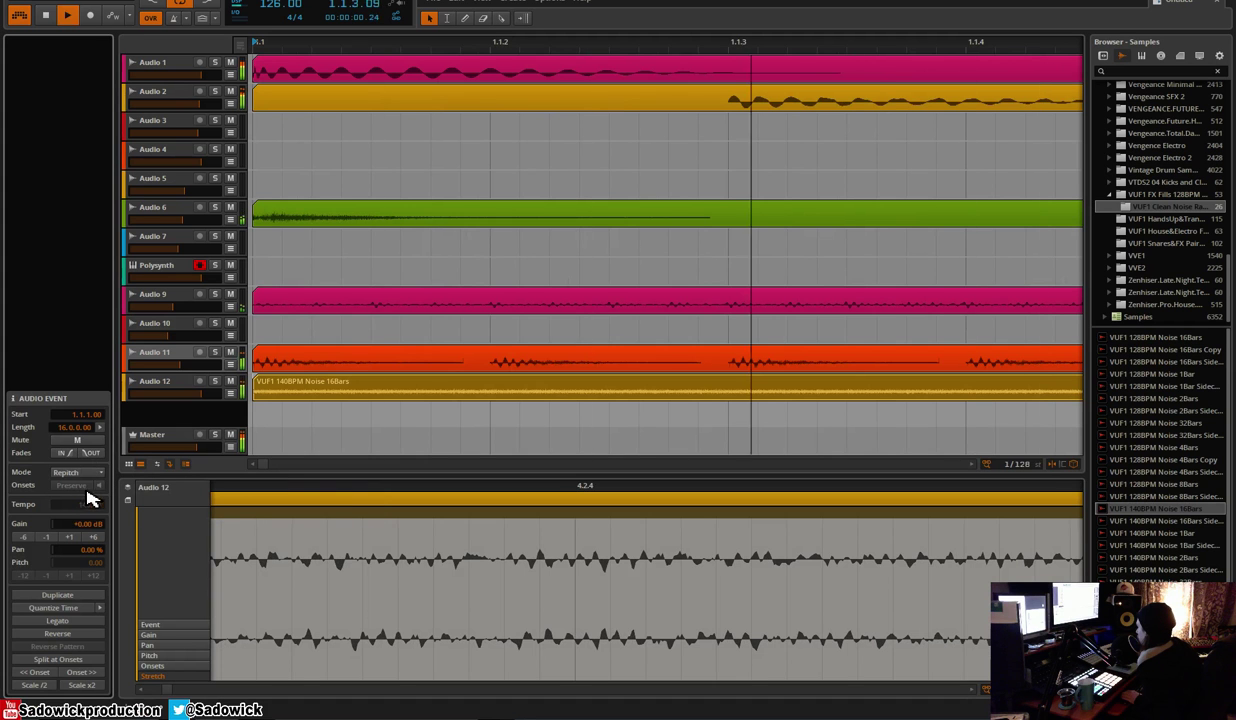
left_click_drag(317, 487, 678, 480)
key("space")
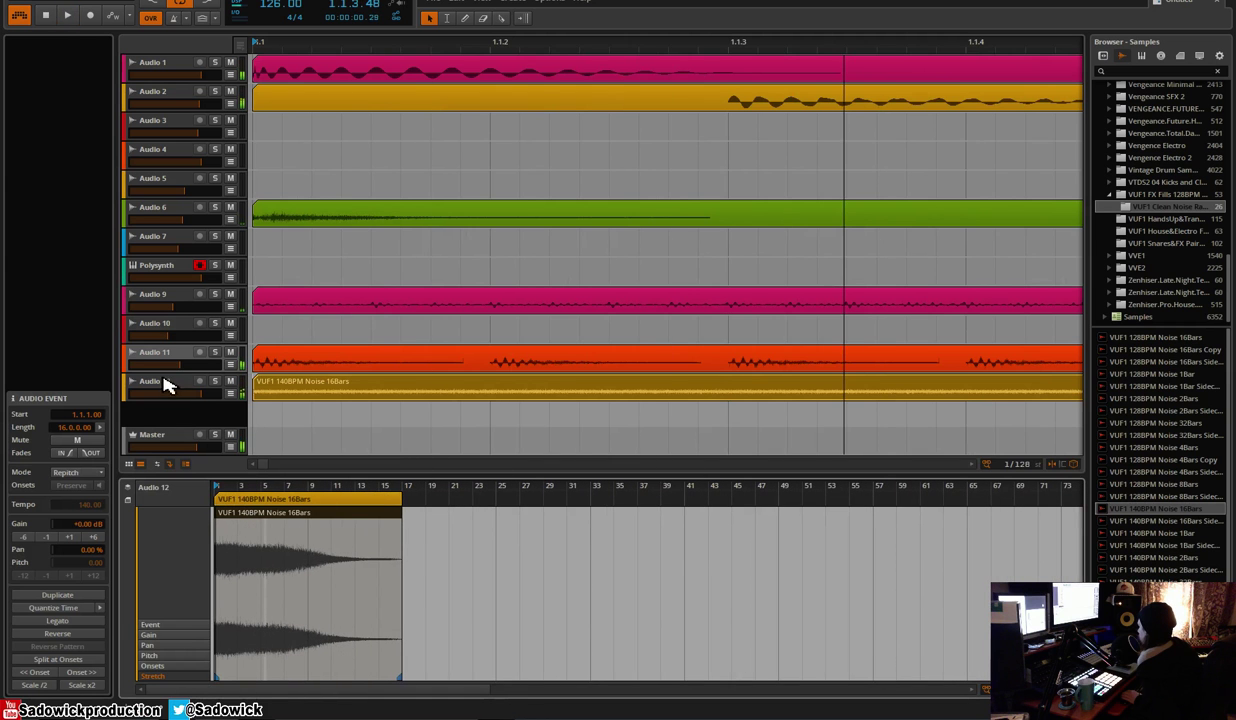
Lower the volume of Audio 12 in the mixer and return to the arrangement
left_click(165, 366)
key("Tab")
key("Tab")
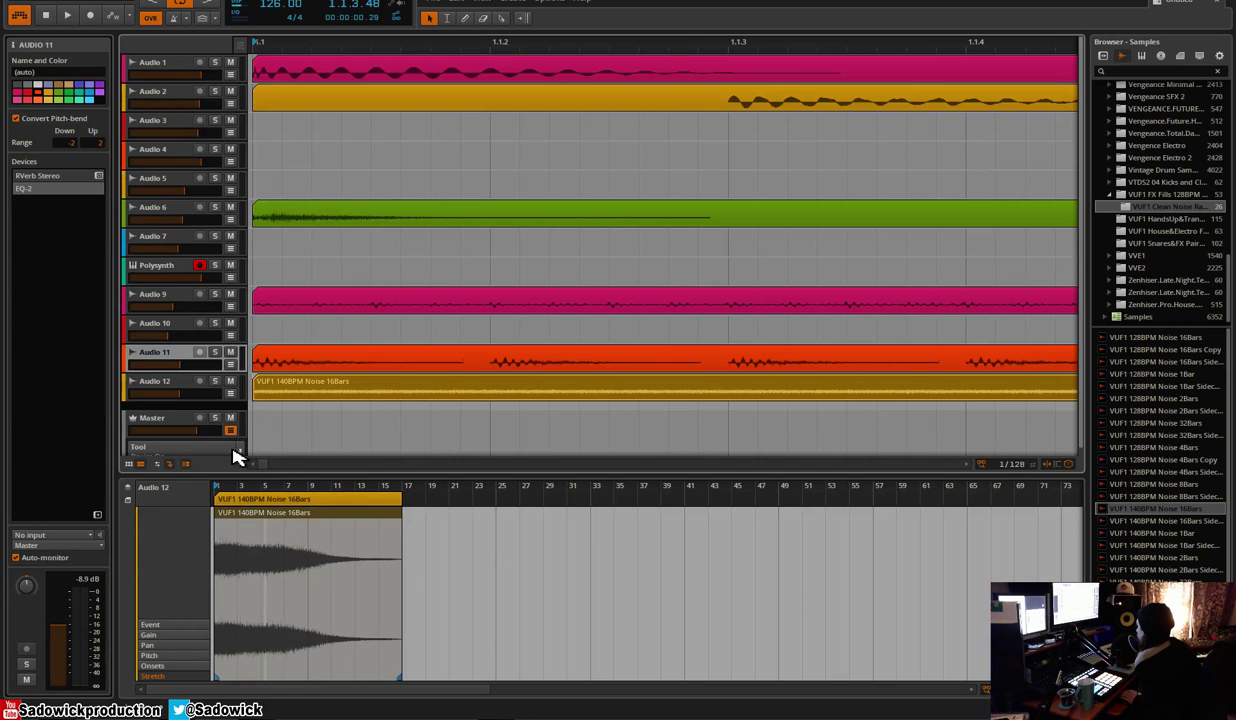
Switch the arranger to compact track rows and copy Polysynth's Dynamics device onto Audio 12
left_click(186, 464)
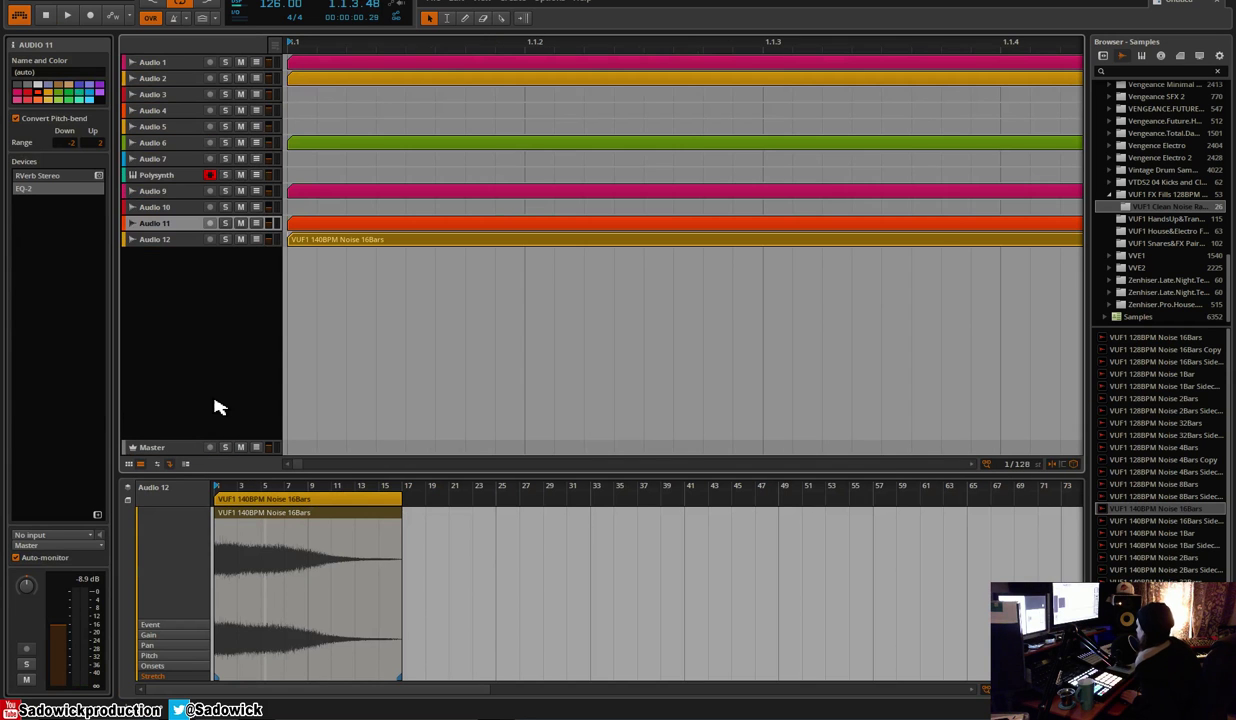
left_click(160, 176)
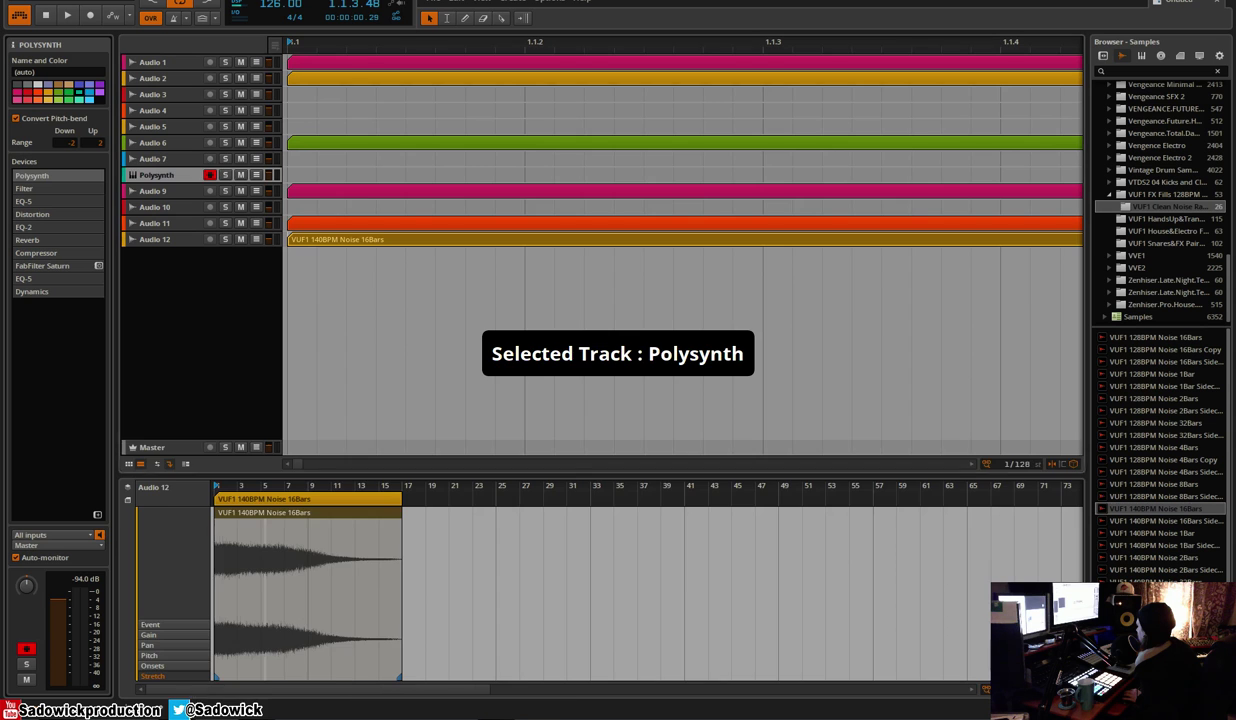
key("d")
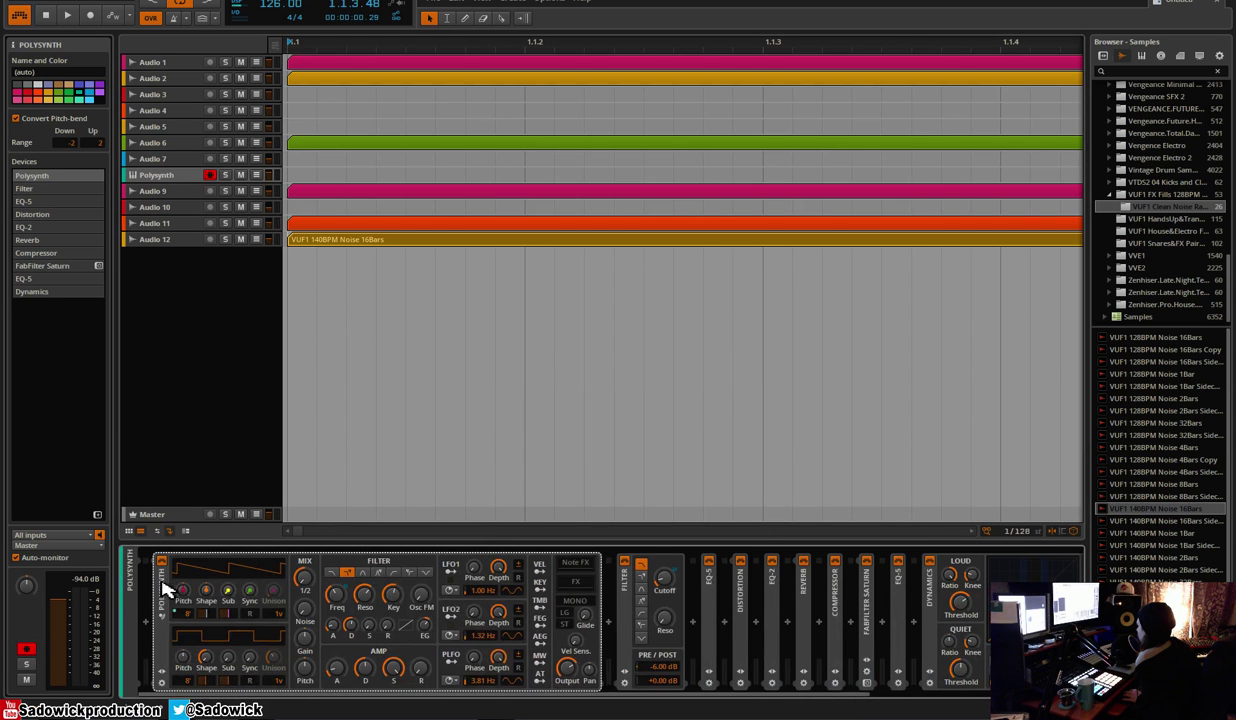
left_click(163, 585)
left_click(503, 593)
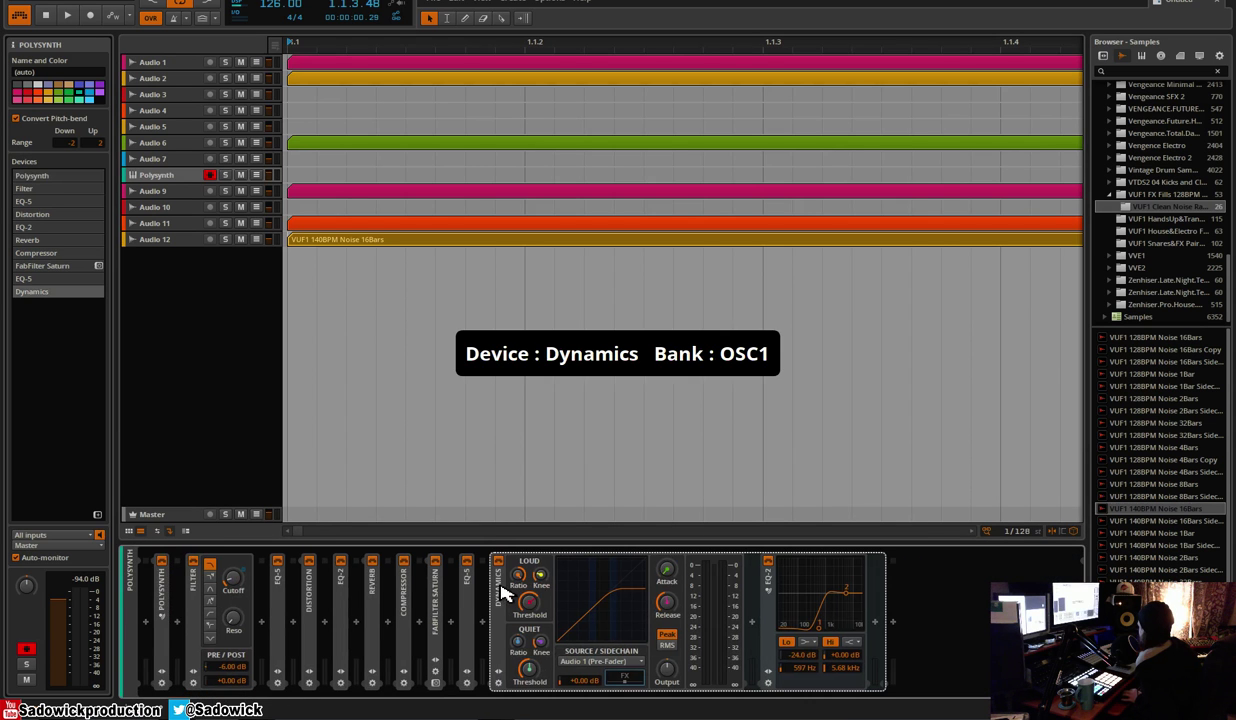
left_click(155, 241)
key("ctrl+v")
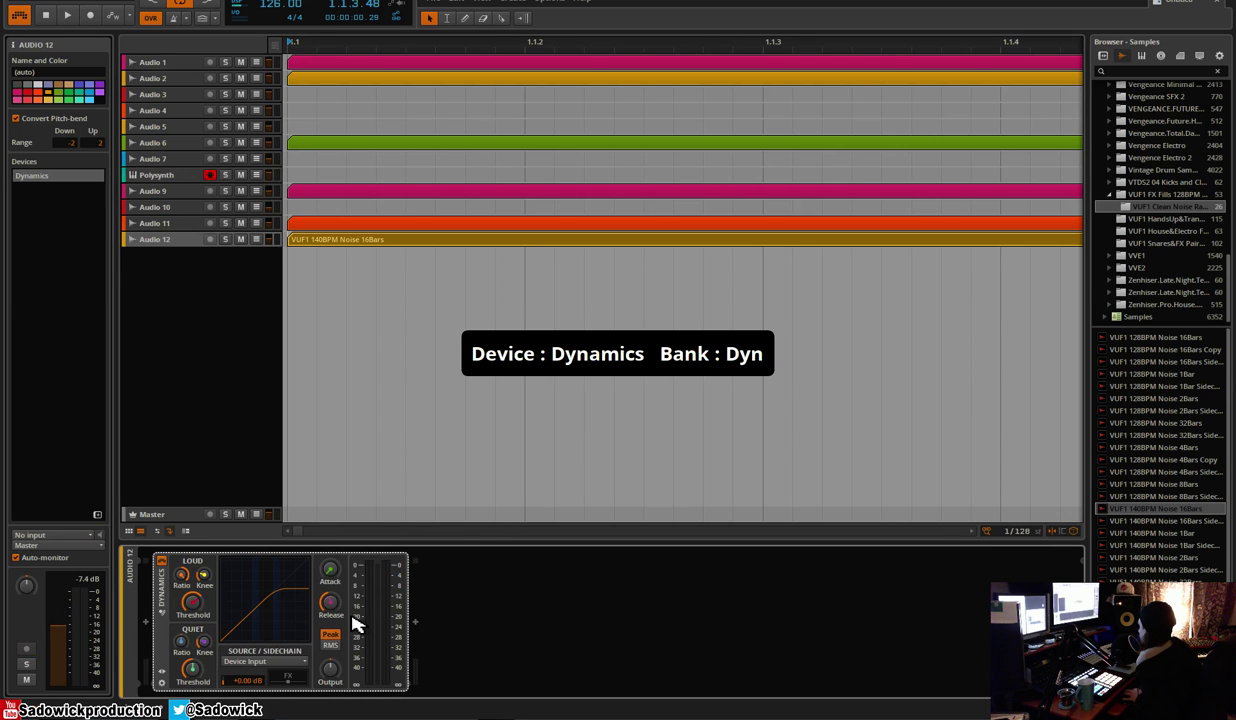
Set the sidechain source of Audio 12's Dynamics to Audio 1 (Pre-Fader) and start playback
left_click(270, 662)
left_click(262, 446)
key("space")
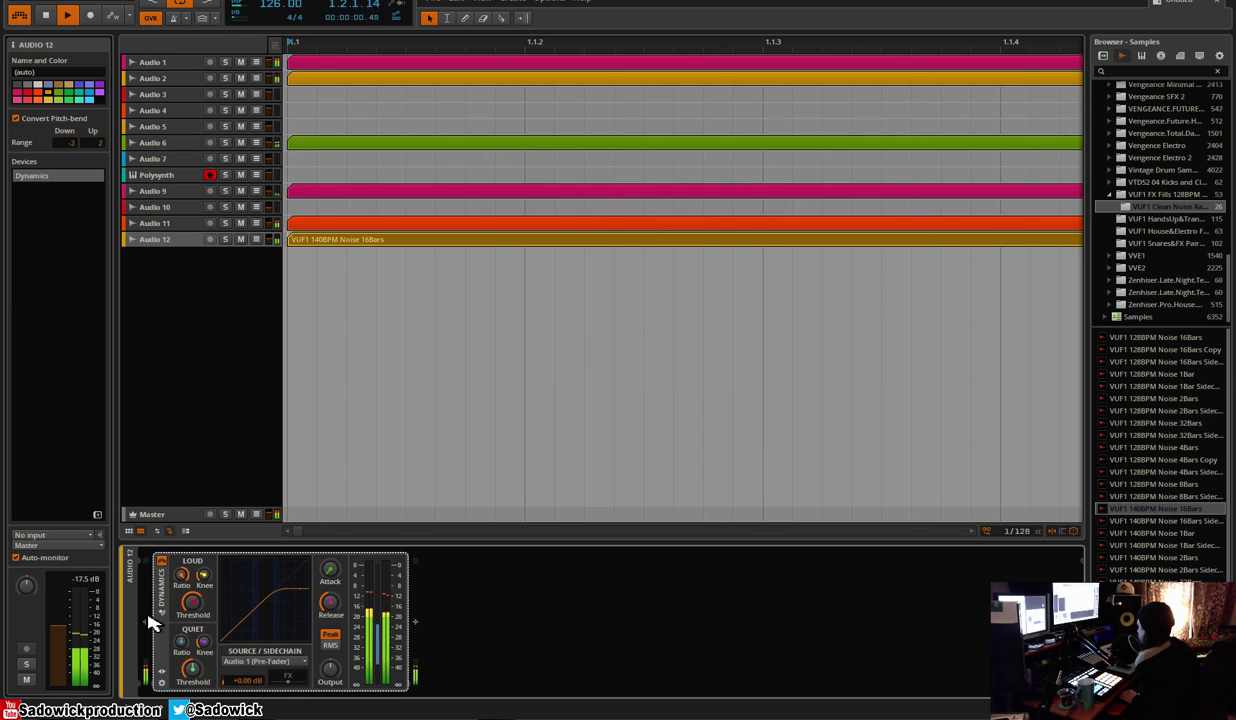
Insert an EQ-2 before Dynamics on Audio 12 and set its low band to -21.9 dB at 106 Hz
left_click(147, 625)
double_click(195, 605)
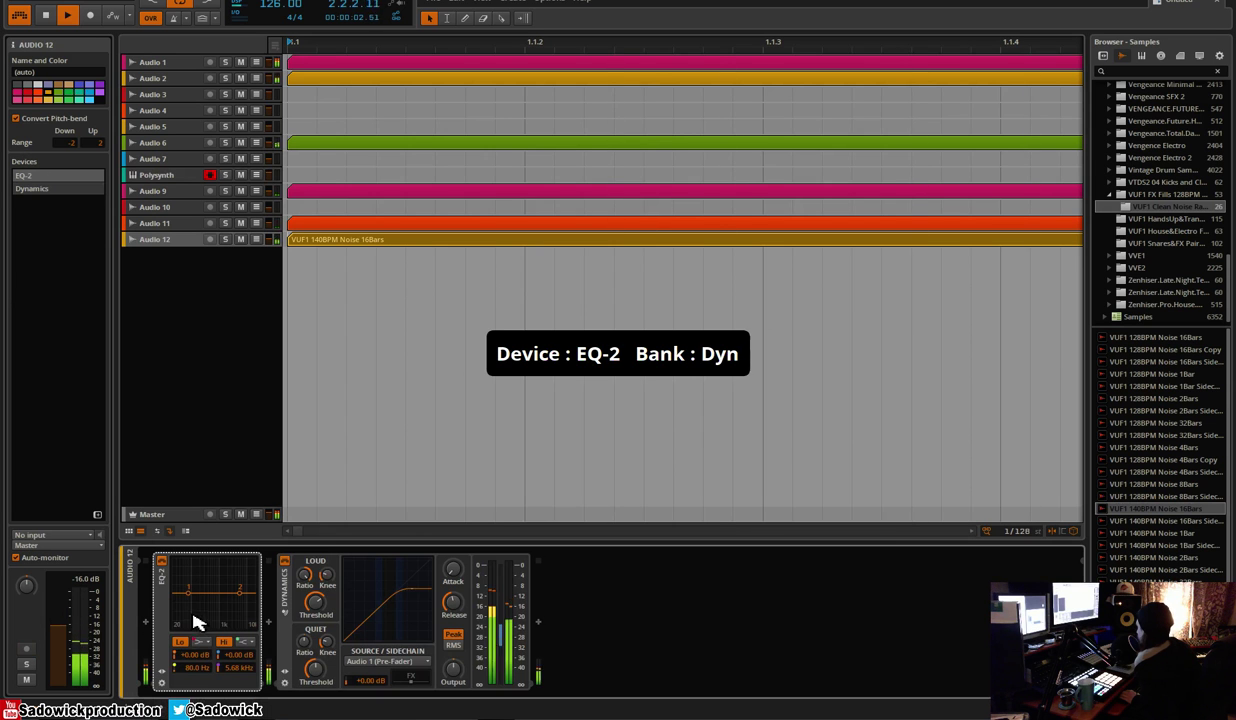
mouse_move(195, 605)
left_mouse_down()
mouse_move(192, 620)
mouse_move(204, 612)
left_mouse_up()
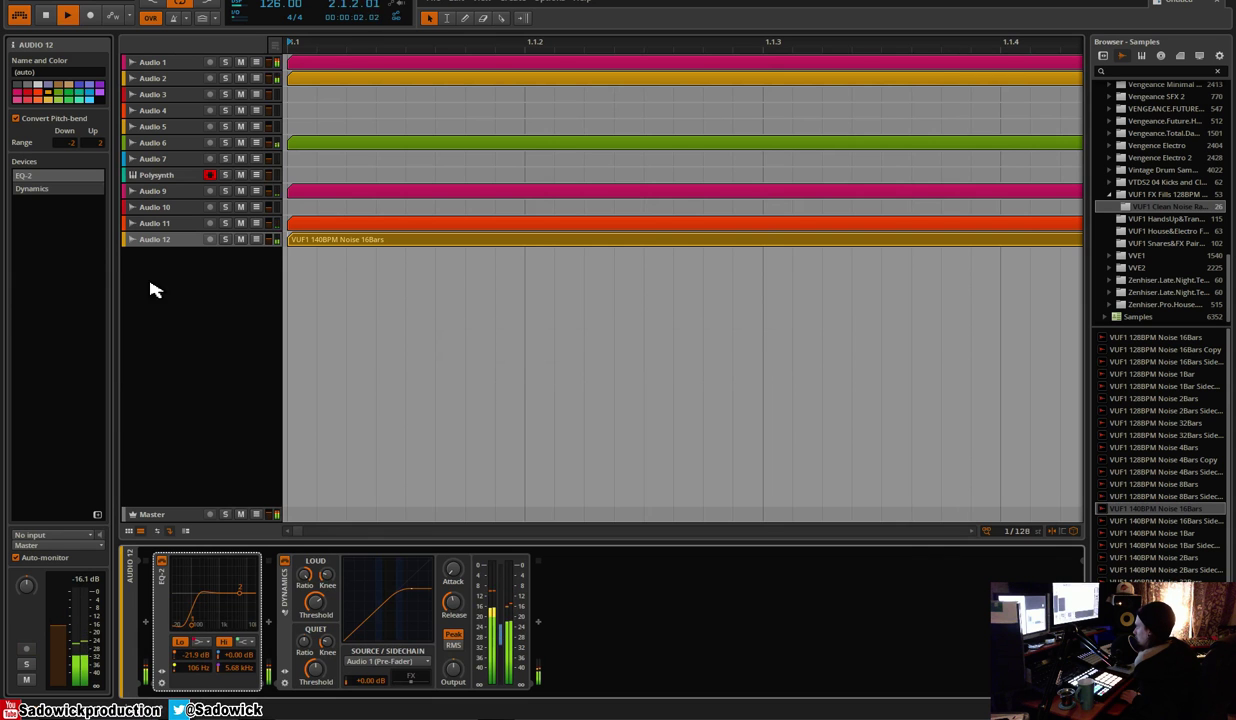
Try to paste the noise clip at bar 33 of Audio 12, and delete the stray extra Dynamics device
left_click(347, 43)
left_click_drag(347, 48, 347, 150)
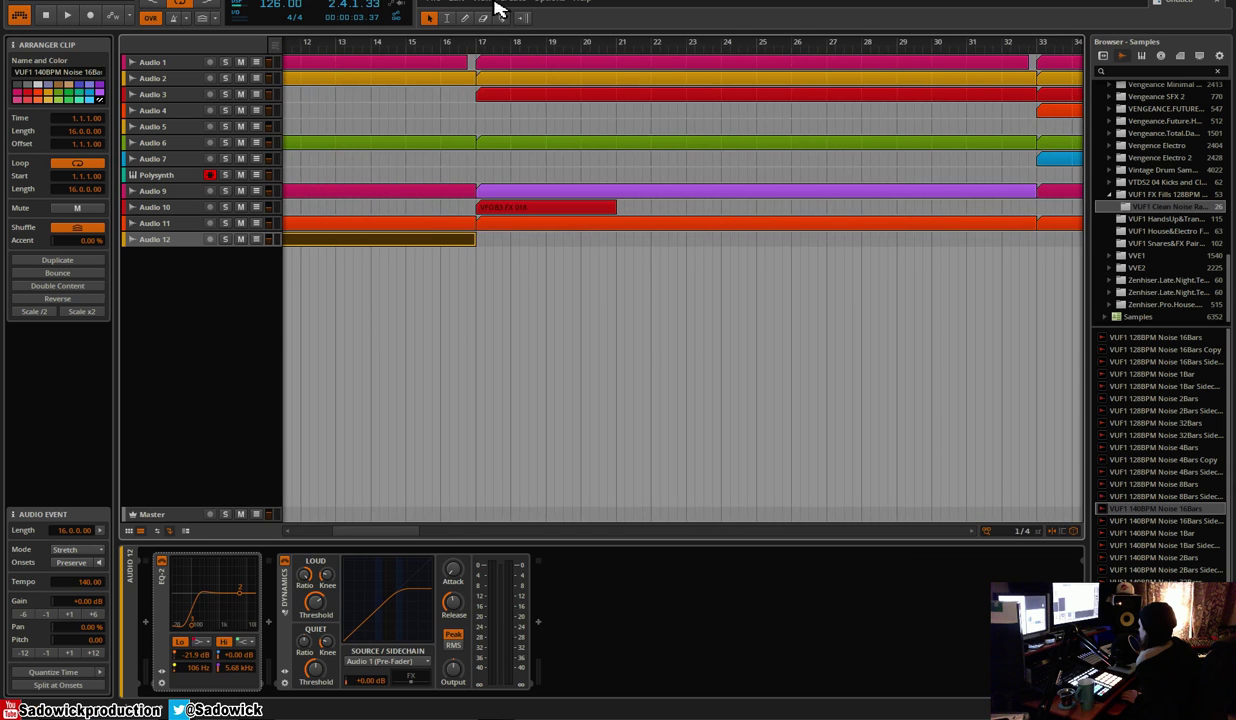
scroll(498, 42, "up", 12)
left_click_drag(498, 42, 498, 188)
key("ctrl+z")
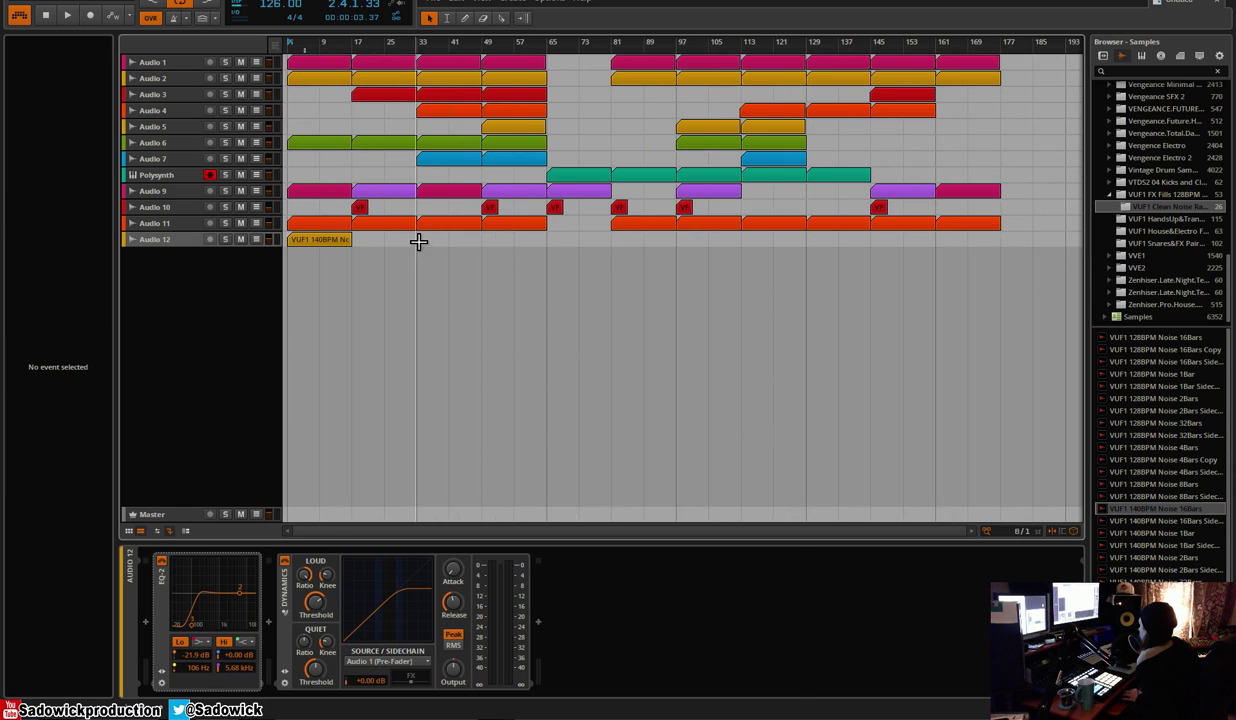
key("ctrl+z")
left_click(321, 240)
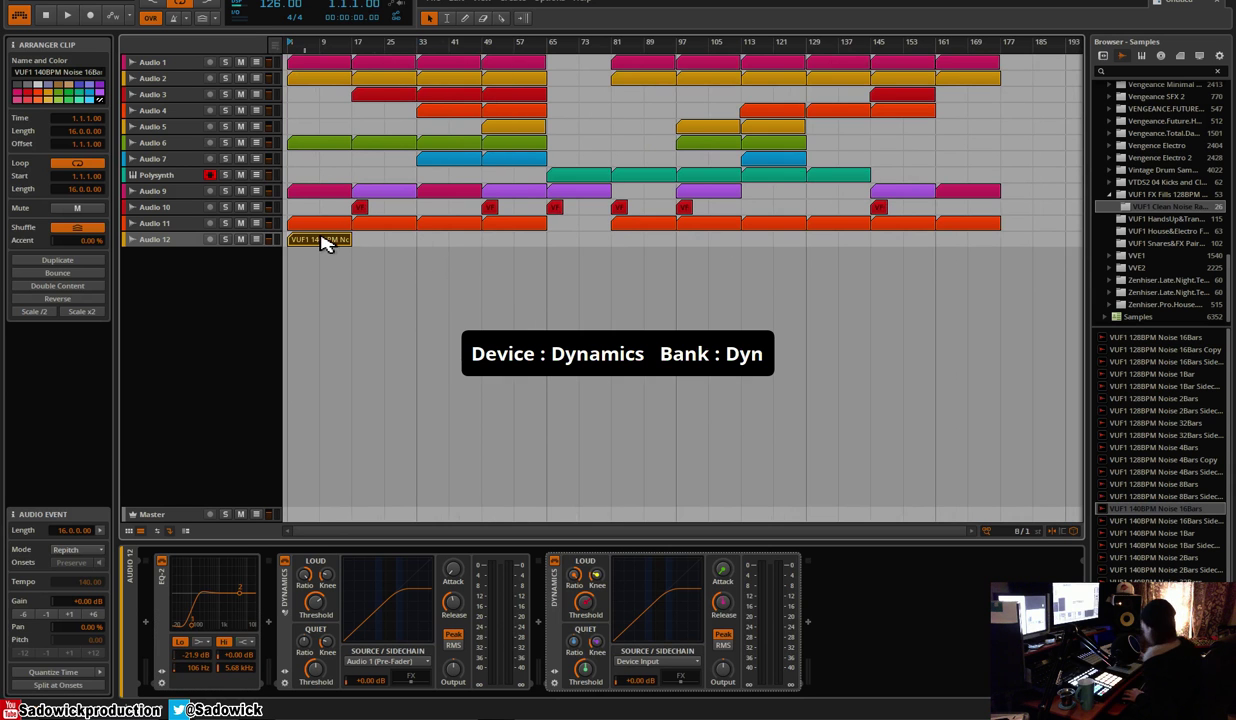
key("space")
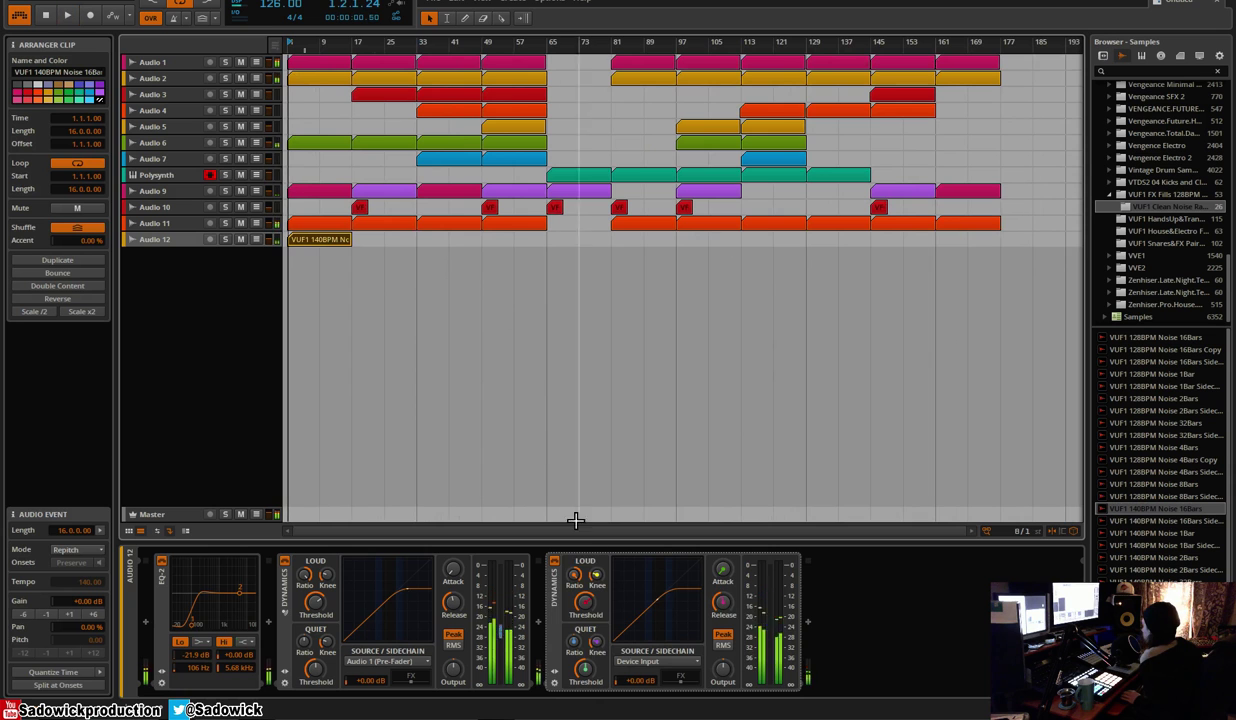
left_click(555, 593)
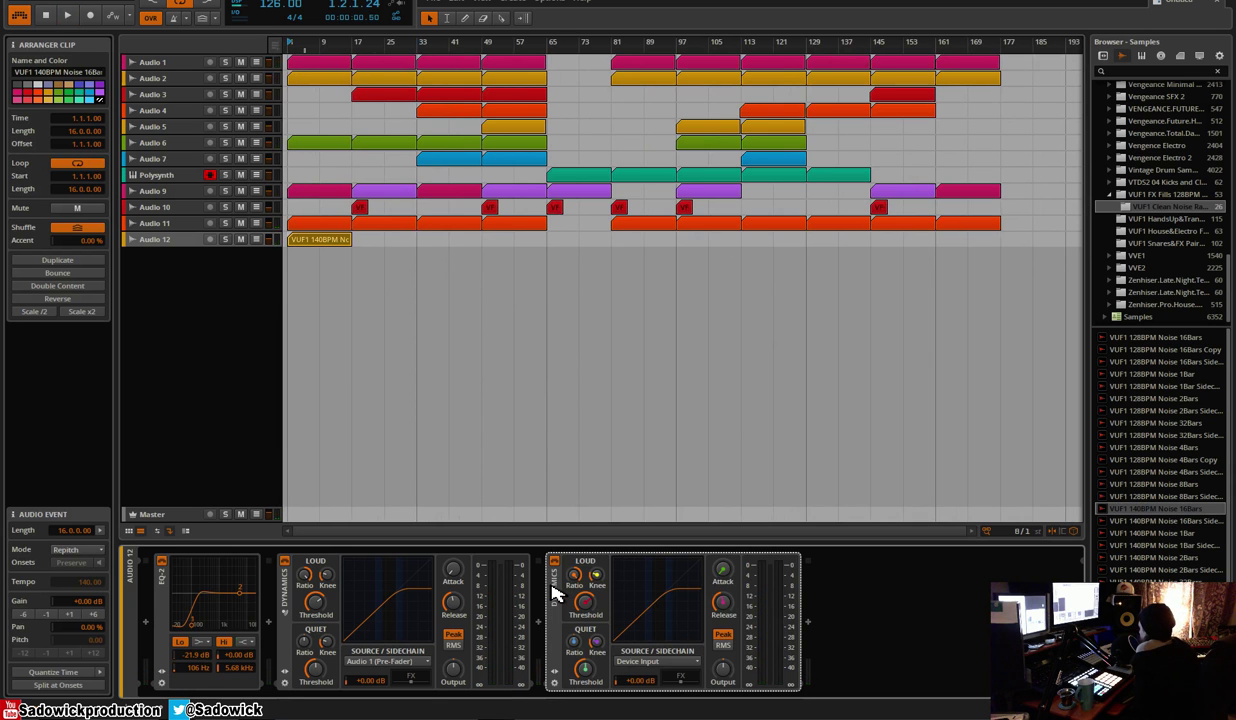
key("Delete")
Copy Audio 12's opening noise clip to bars 33, 81 and 113 and to 144.4.1, with another copy directly behind the last one
left_click(320, 245)
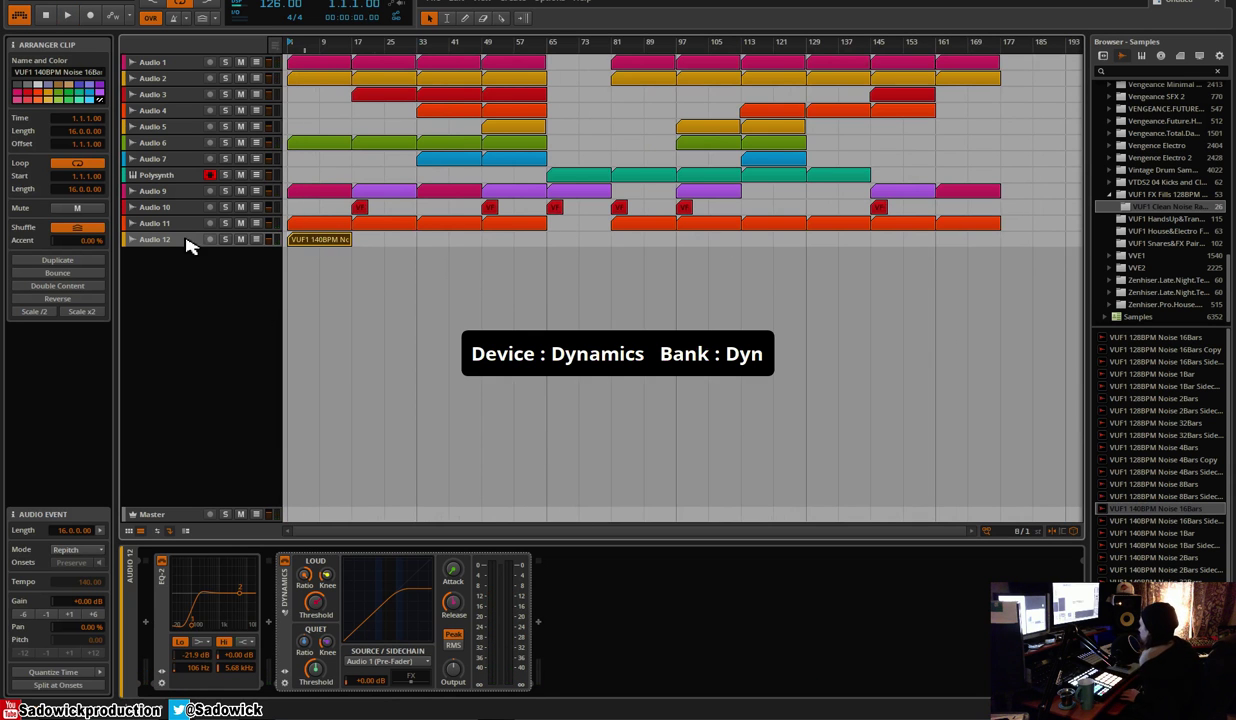
left_click(420, 245)
key("ctrl+v")
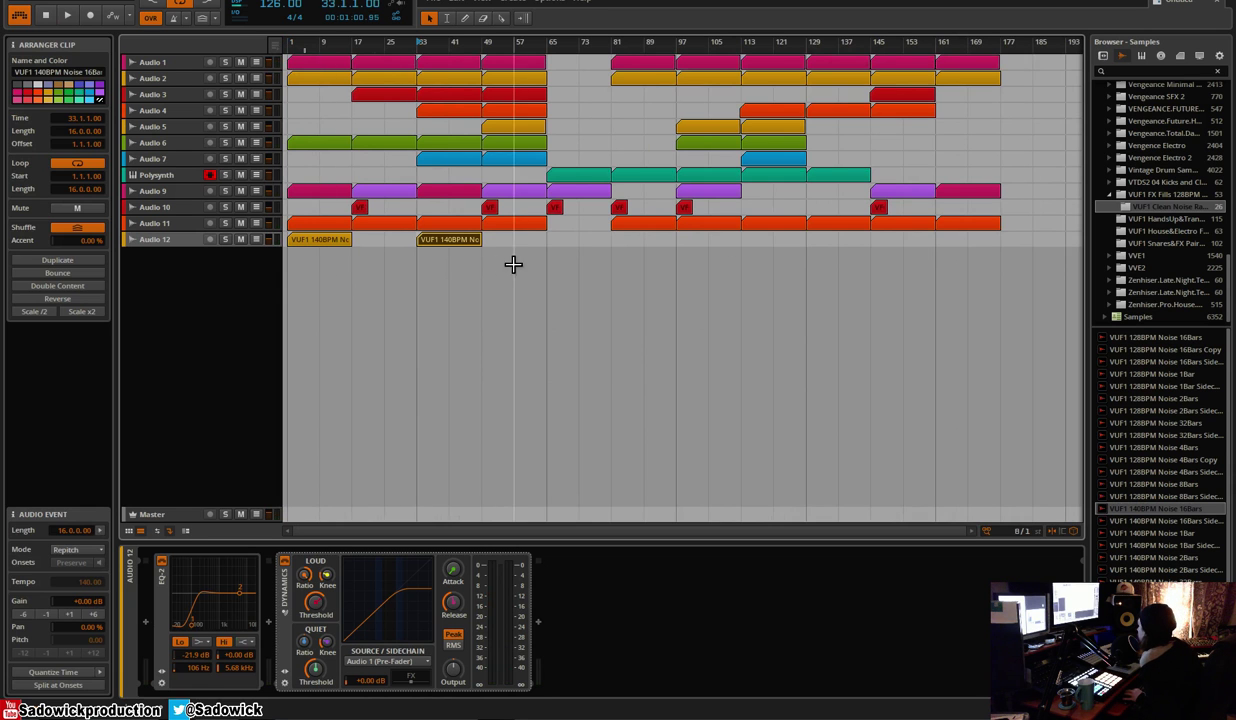
left_click(617, 246)
key("ctrl+v")
left_click(745, 245)
key("ctrl+v")
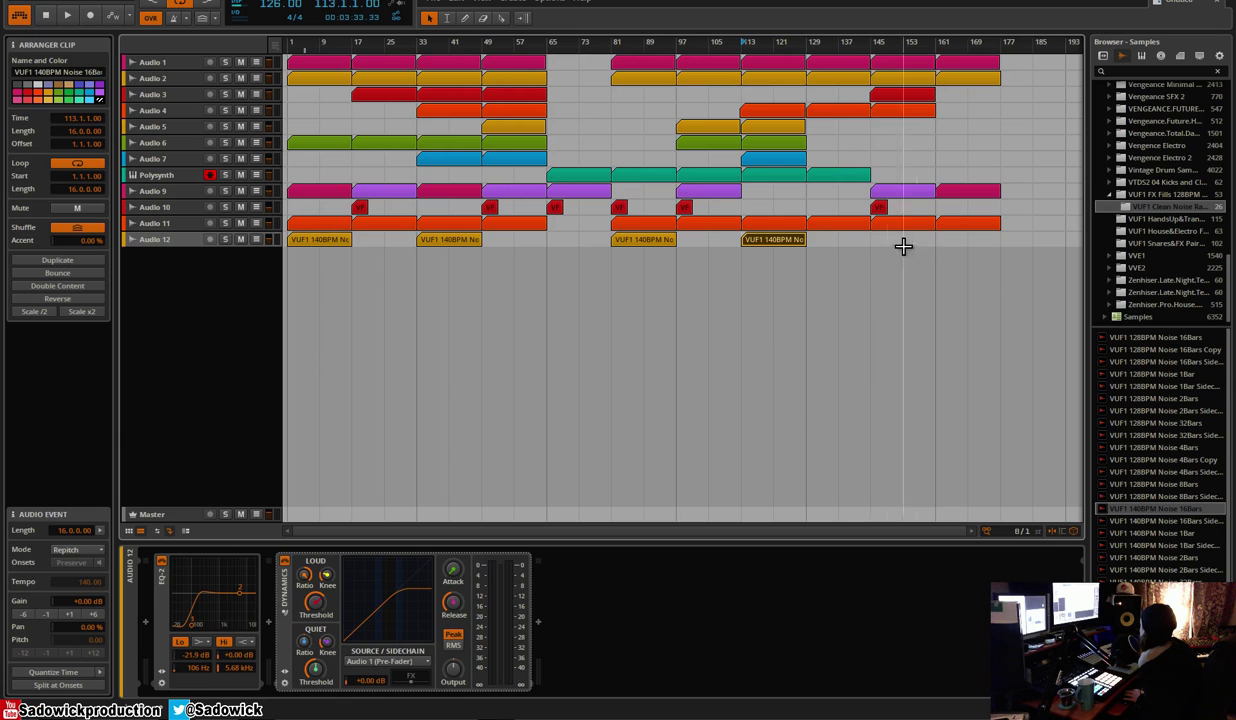
left_click(874, 244)
key("ctrl+v")
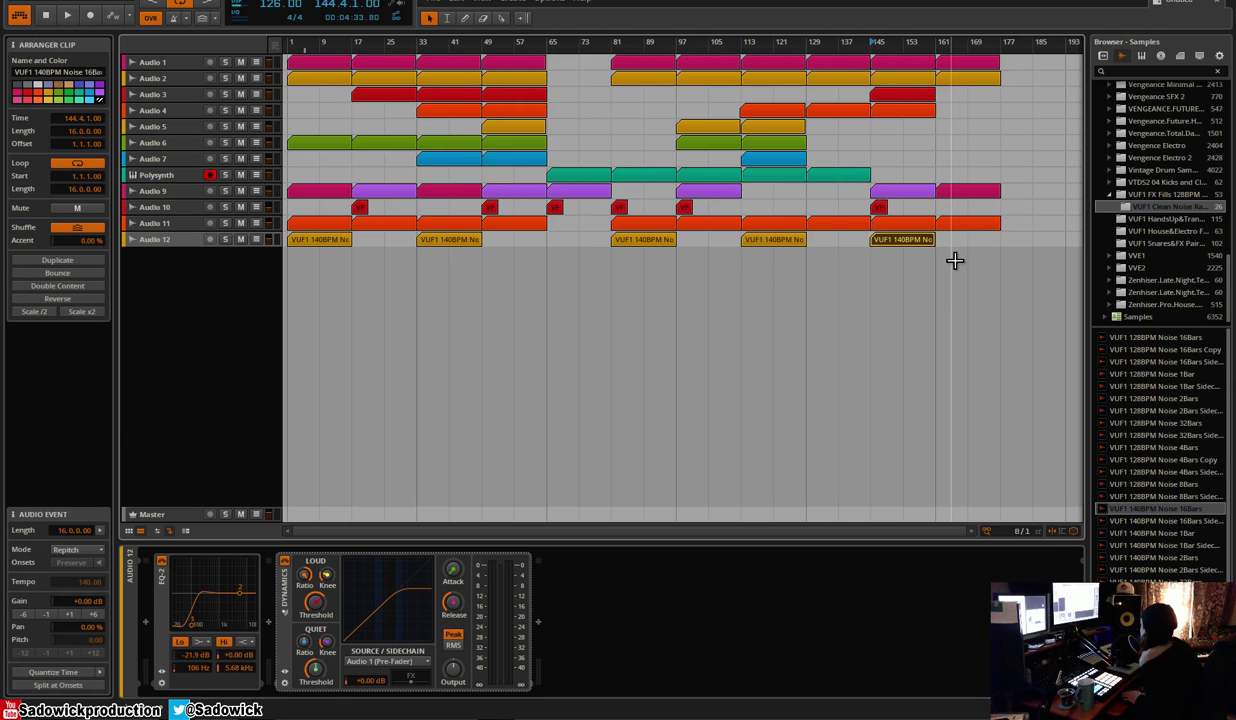
key("ctrl+v")
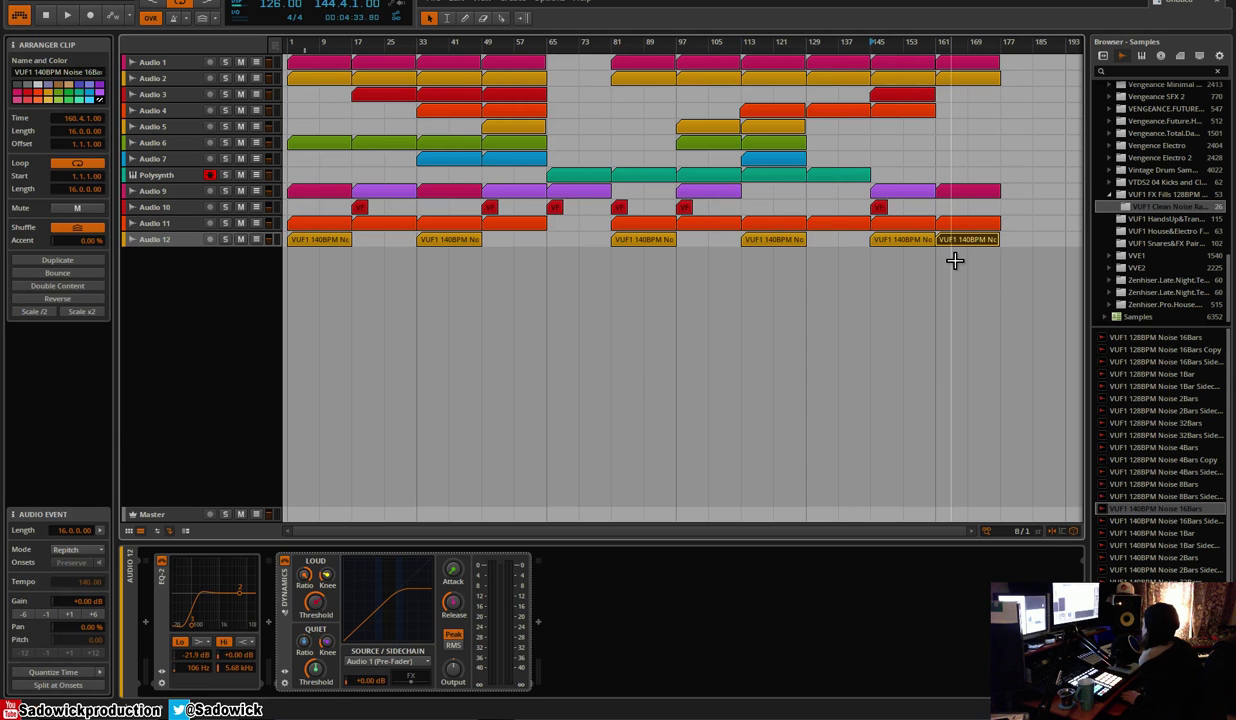
Audition the song from shortly before bar 81 and again from the beginning
left_click(611, 44)
key("space")
left_click(599, 40)
key("space")
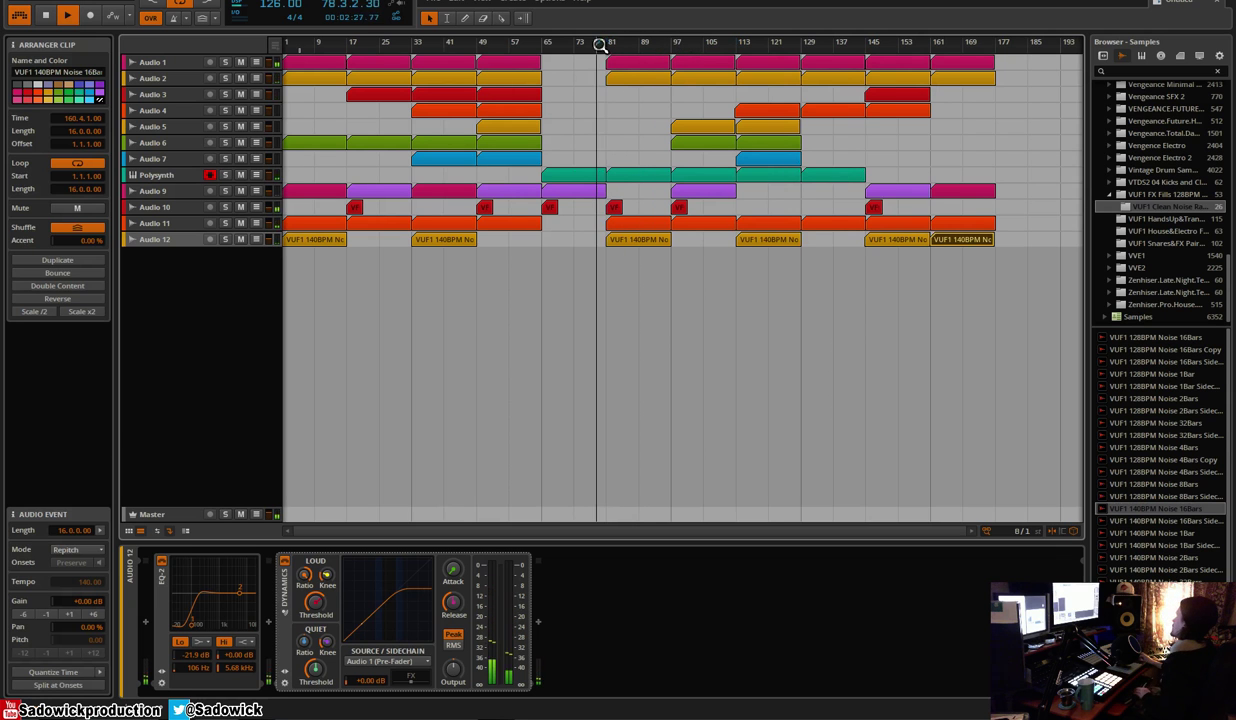
left_click(272, 246)
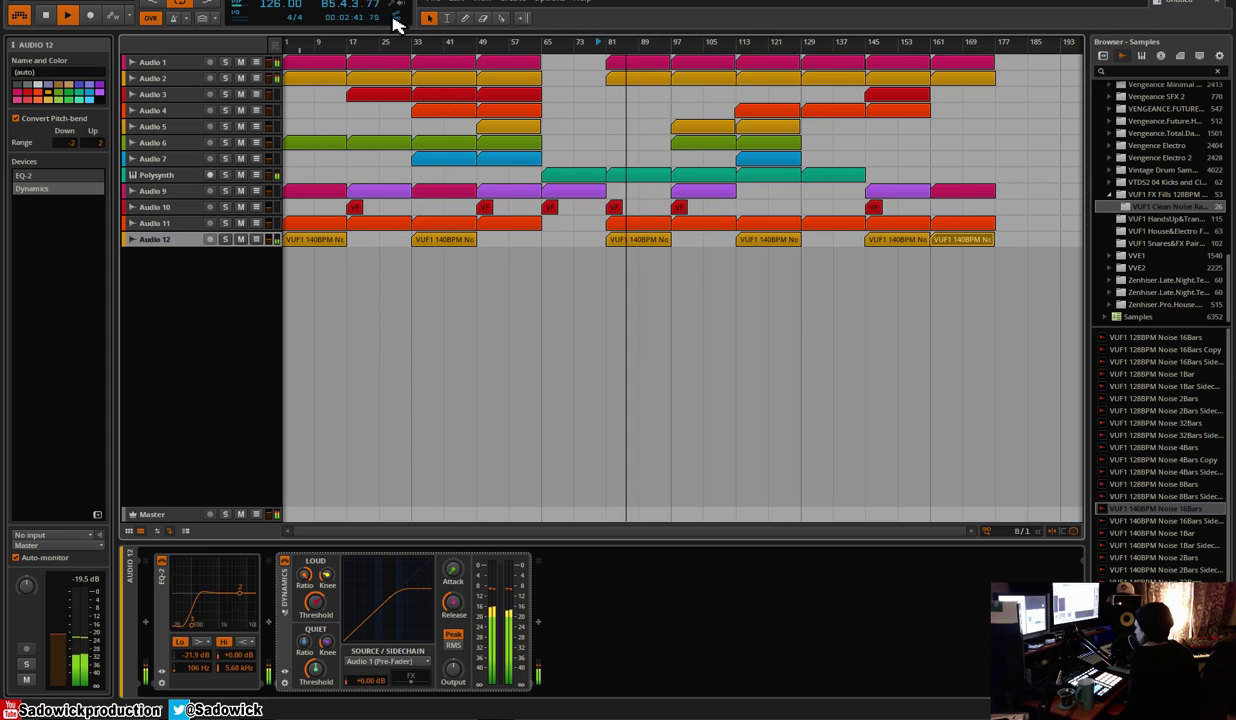
left_click(45, 15)
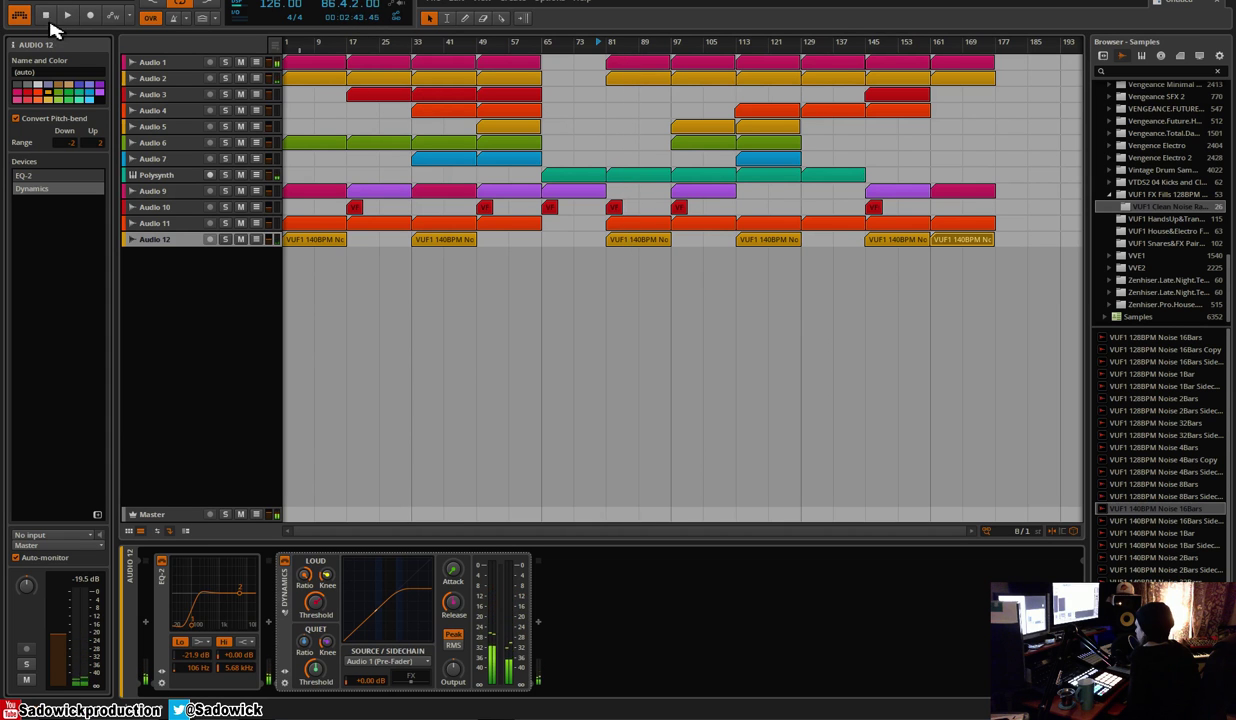
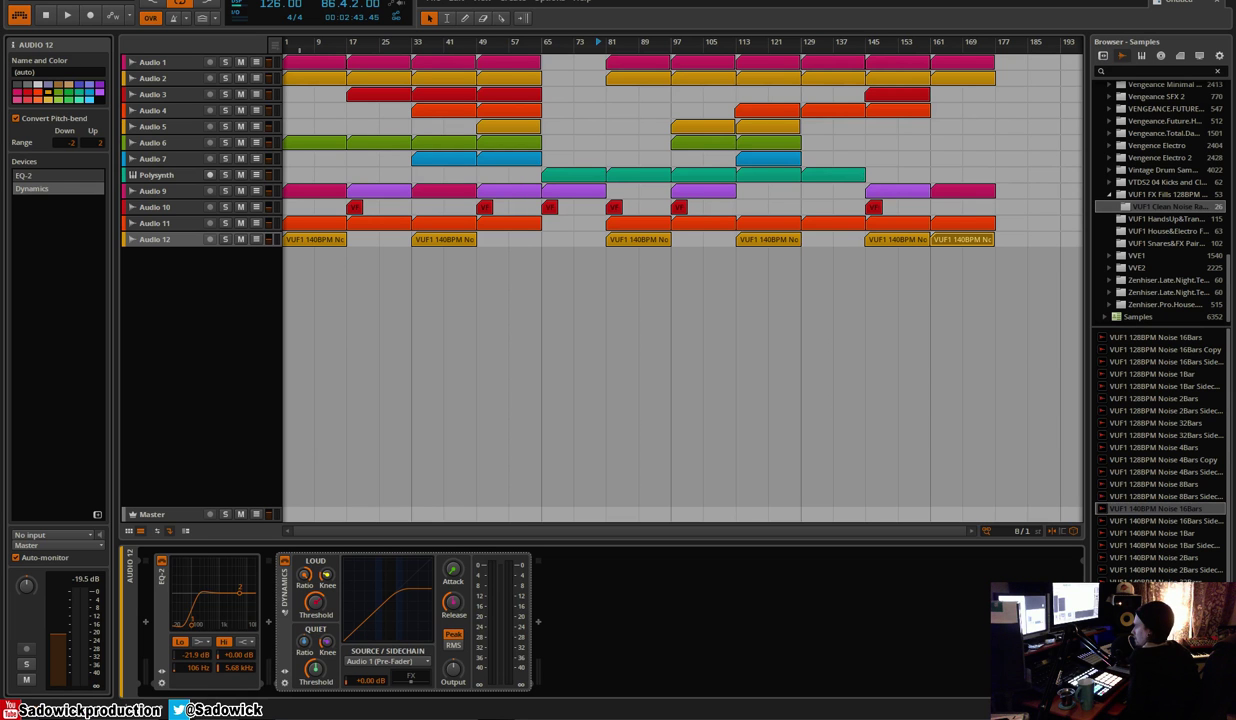
left_click(46, 15)
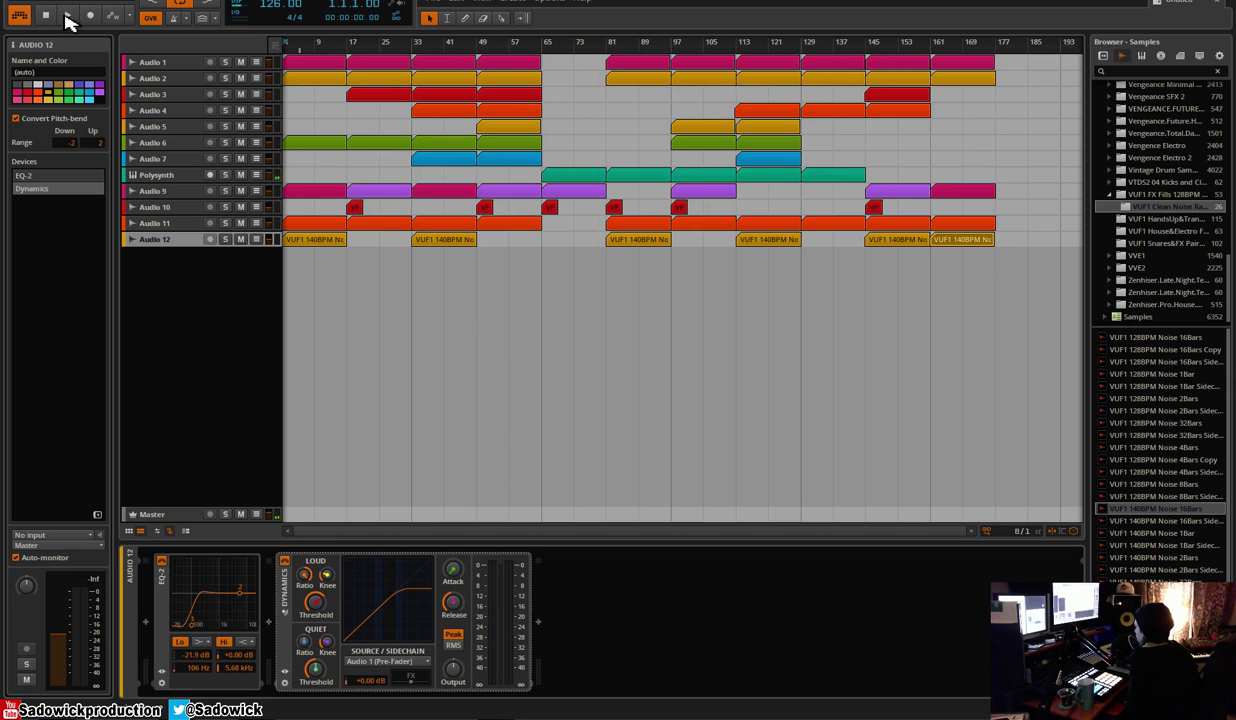
left_click(65, 16)
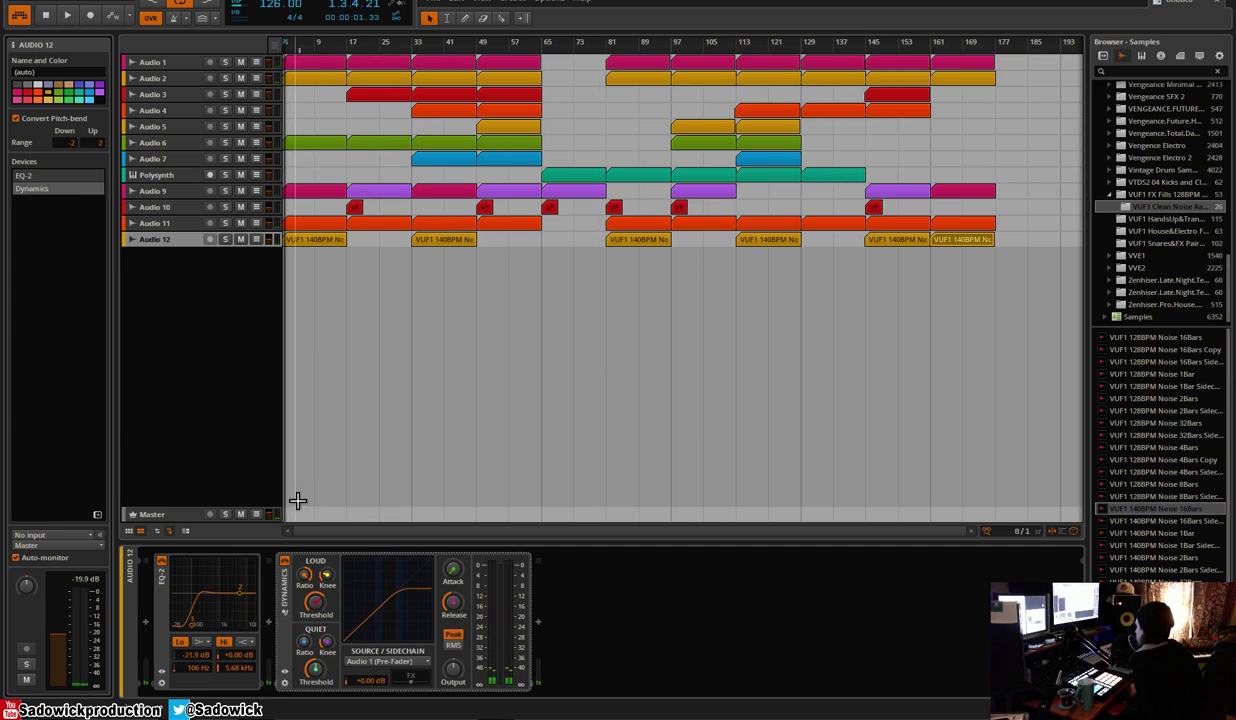
Show the Master's automation lane, insert RVerb Stereo first in its device chain, and audition it with wet/dry at 32%
left_click(256, 514)
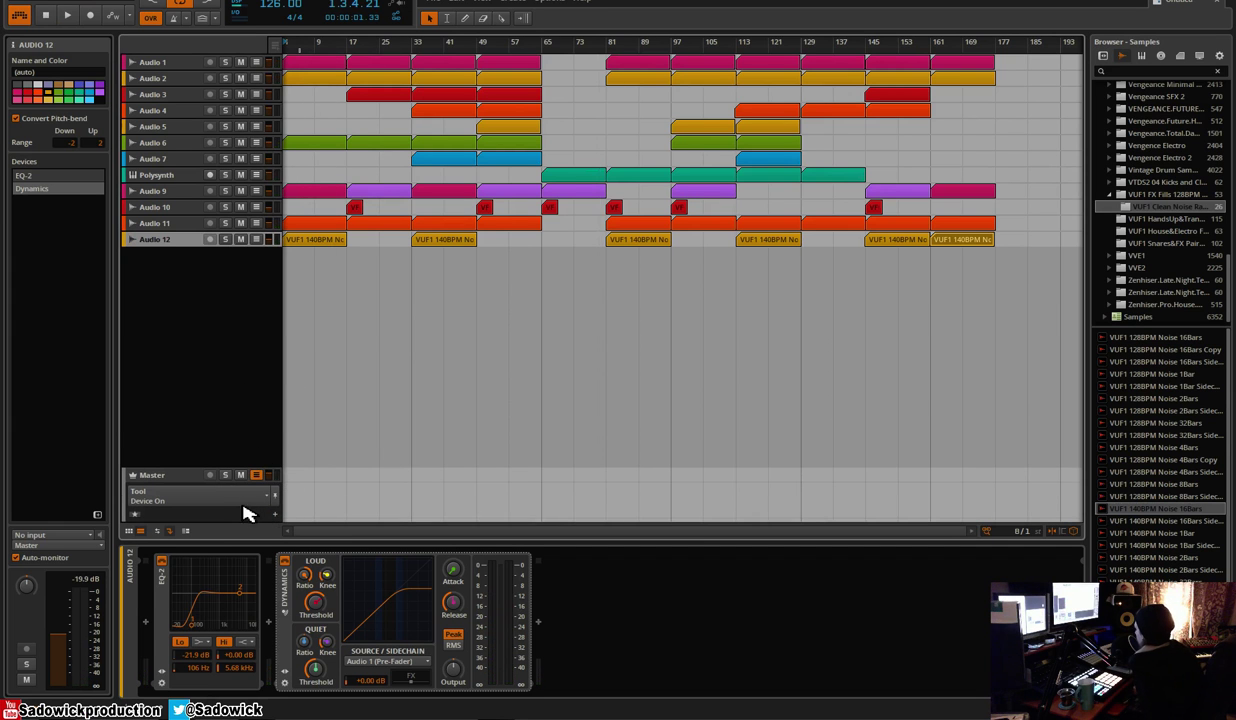
left_click(192, 485)
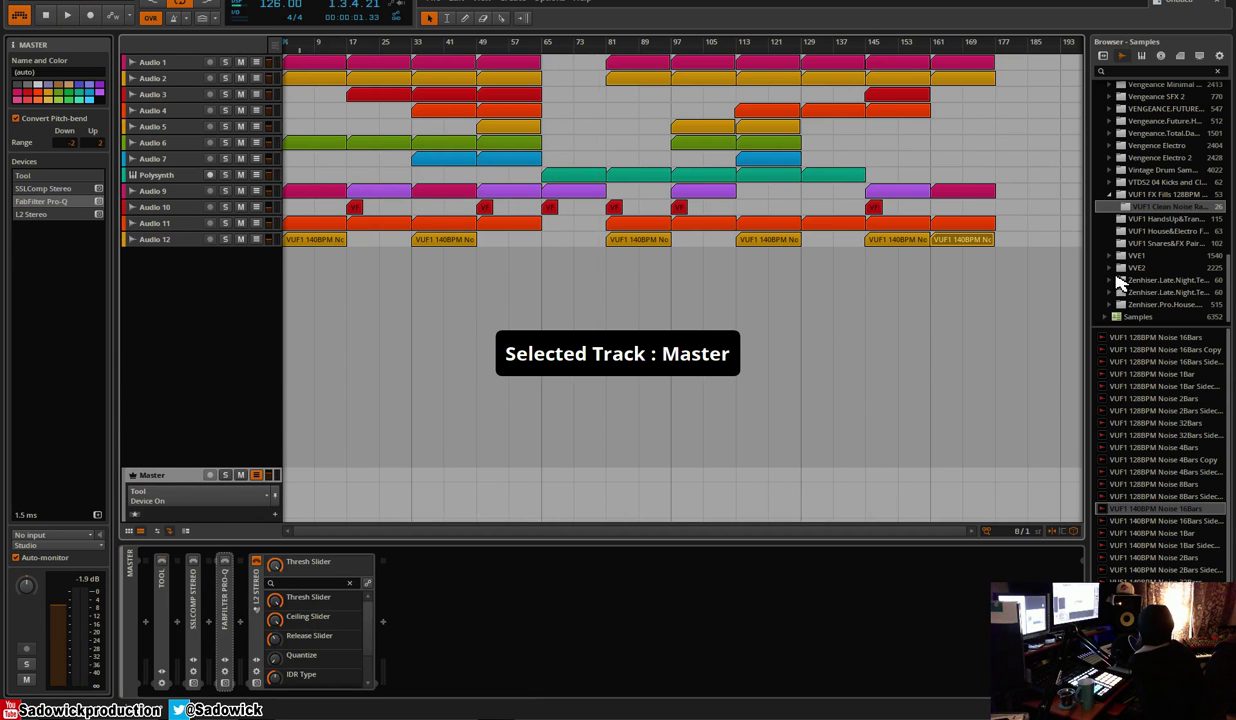
left_click(1106, 57)
mouse_move(1150, 342)
left_mouse_down()
mouse_move(290, 615)
mouse_move(157, 637)
left_mouse_up()
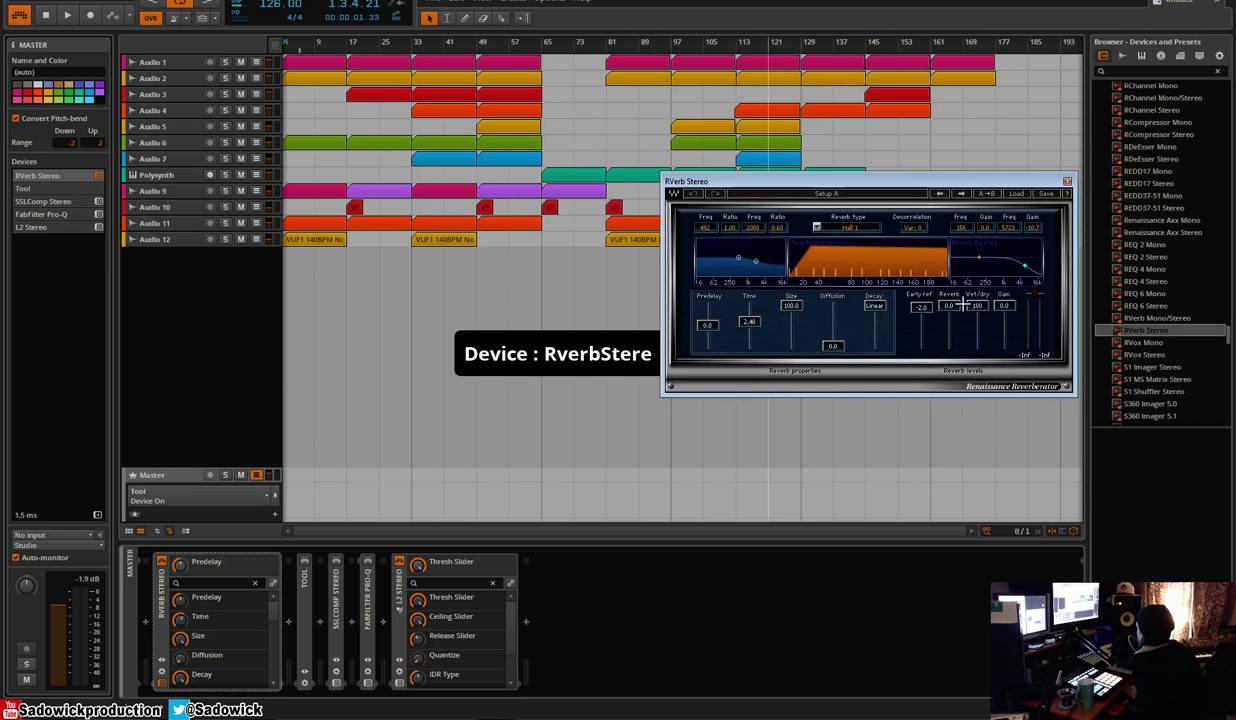
left_click_drag(980, 307, 977, 337)
key("space")
key("space")
left_click(1067, 181)
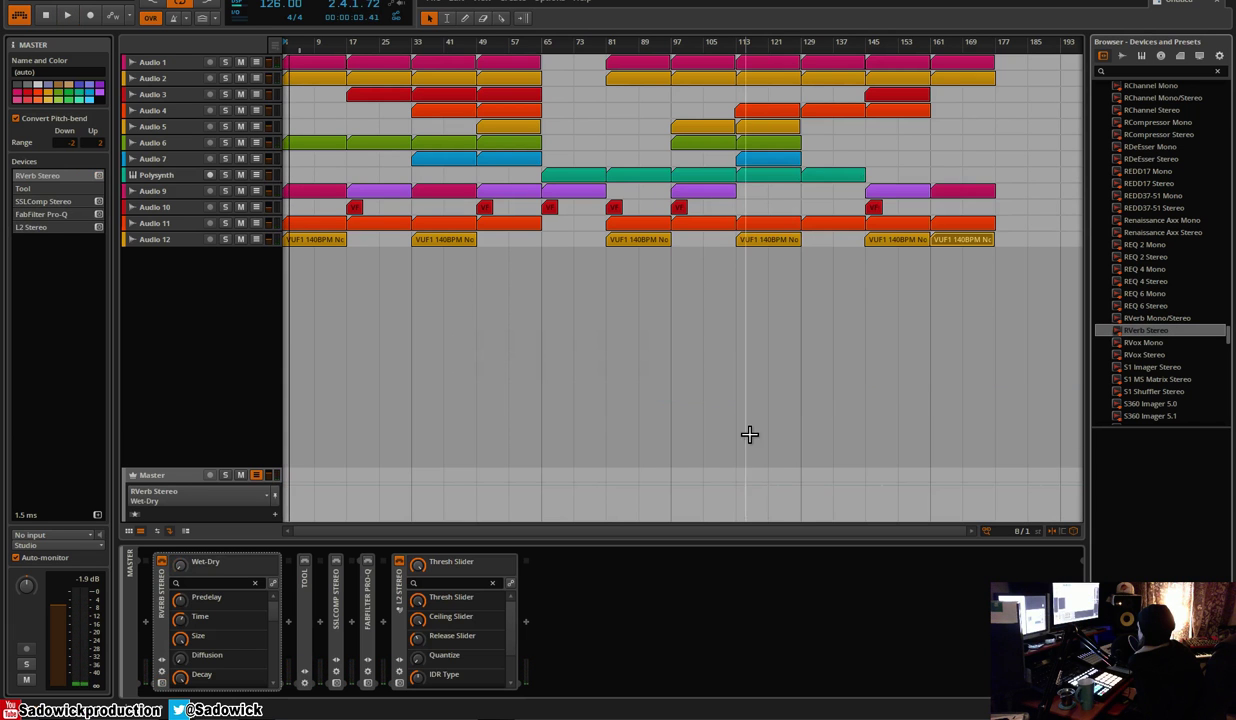
Lower RVerb's Wet-Dry to near zero and automate a rise on the Master from bar 65 up to 32% at bar 81
left_click(179, 564)
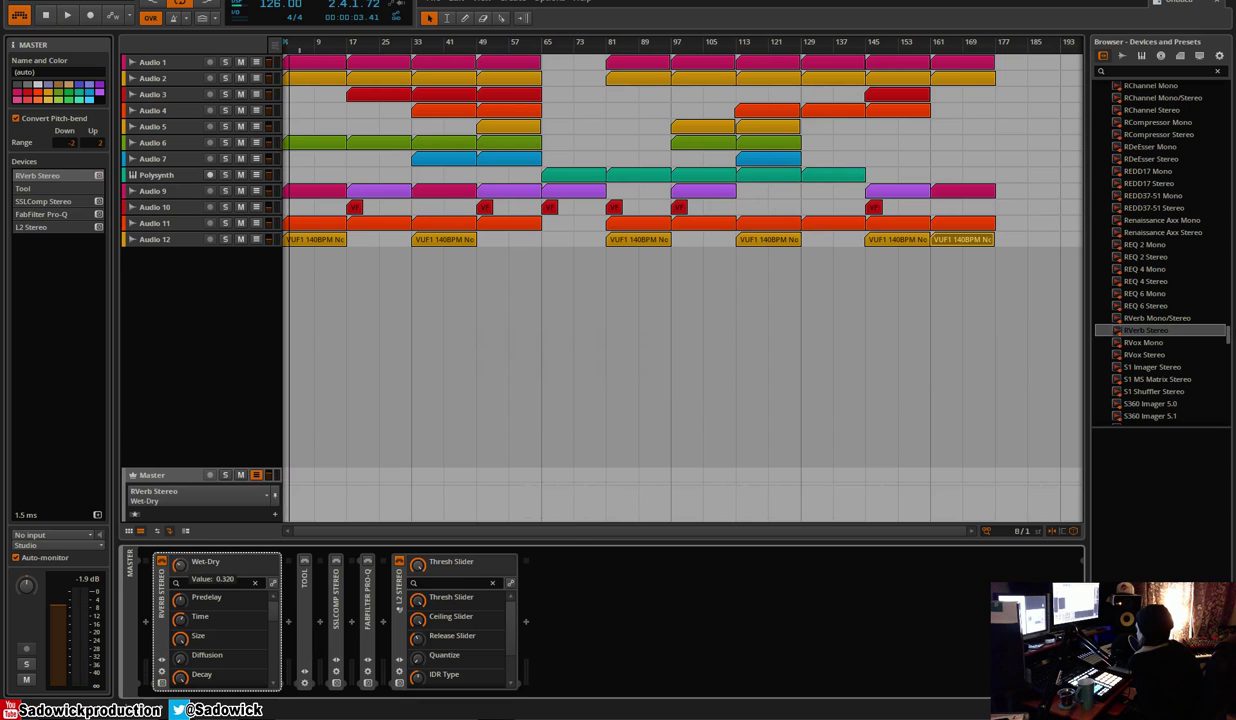
left_click(548, 525)
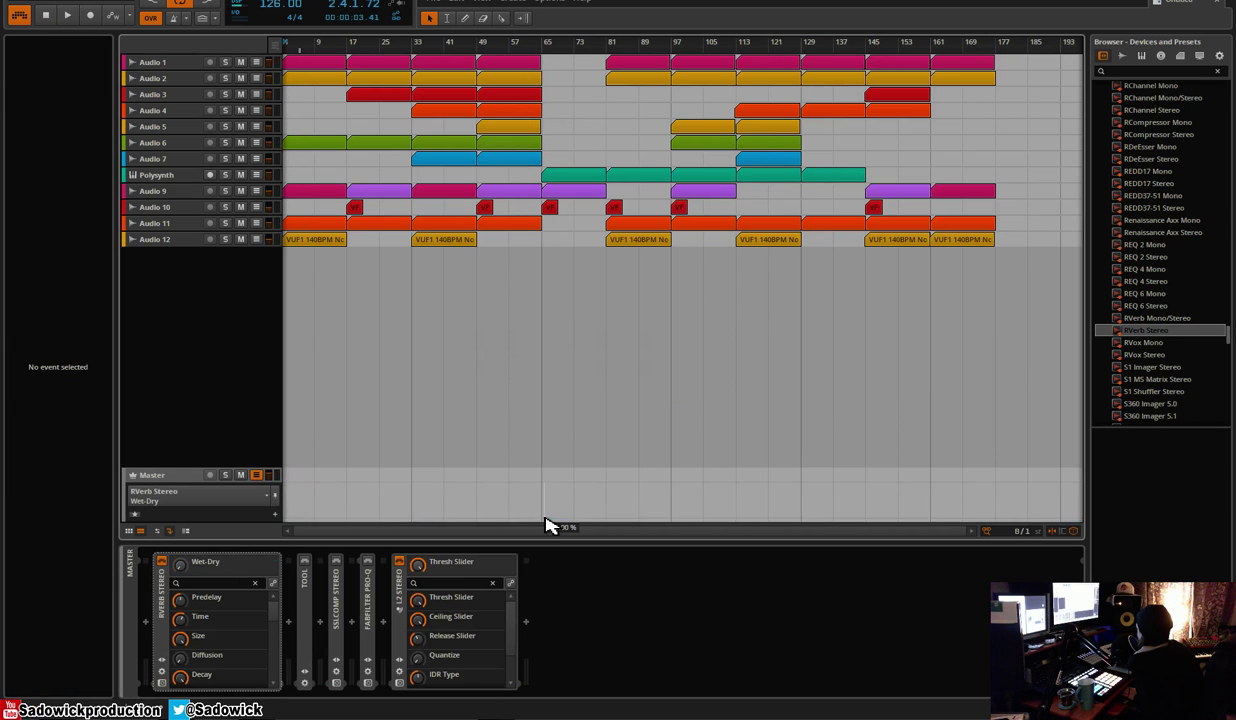
left_click(545, 519)
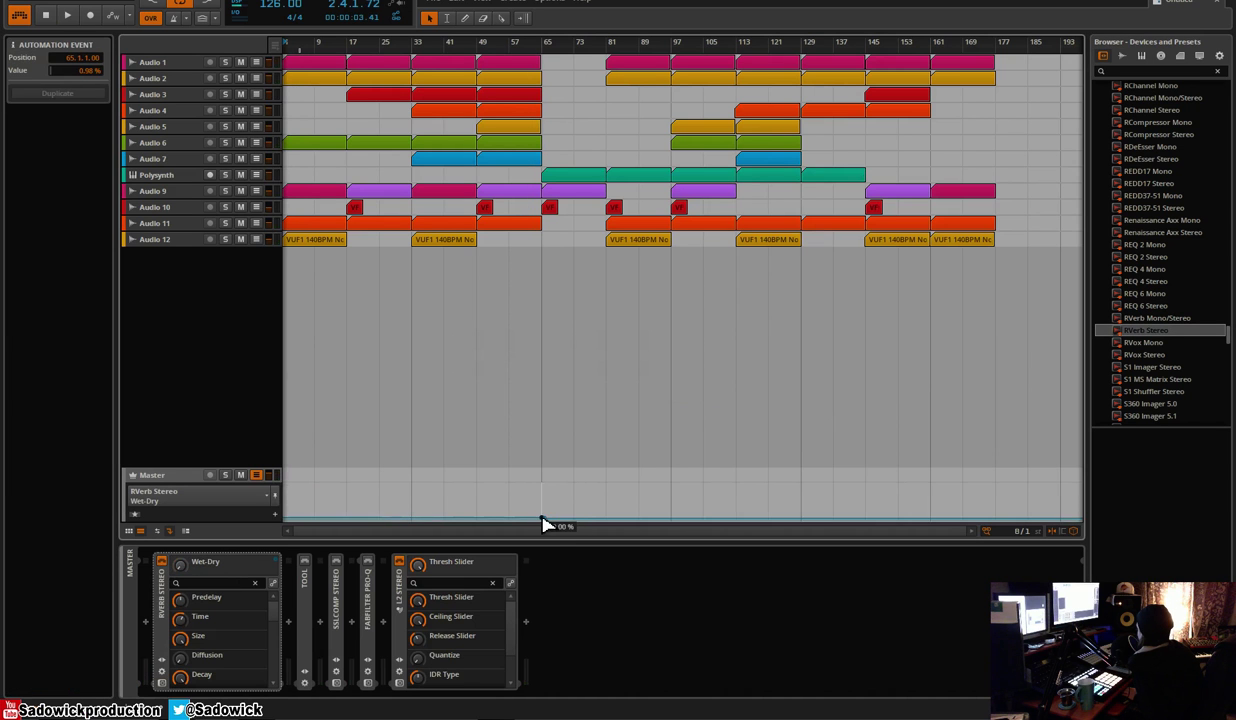
left_click_drag(548, 521, 546, 512)
left_click(605, 518)
left_click_drag(605, 518, 606, 508)
left_click(577, 504)
key("space")
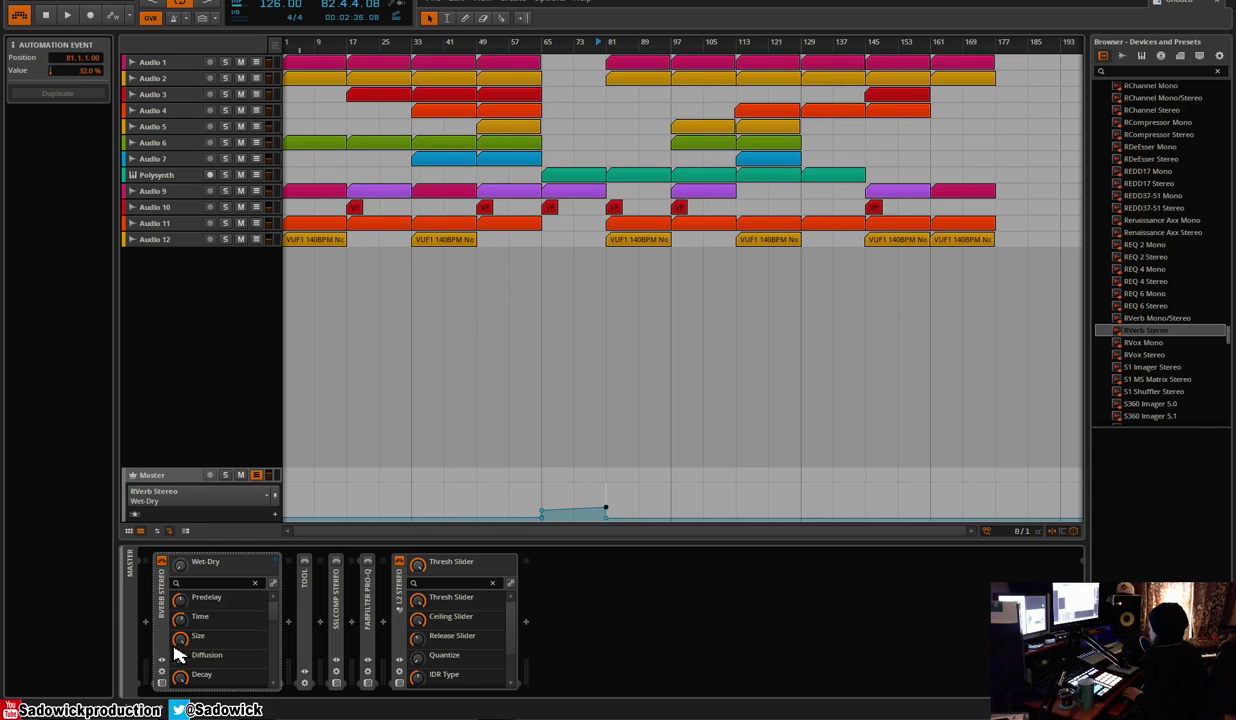
Turn on the Master's Tool, SSLComp Stereo and FabFilter Pro-Q during playback, with RVerb collapsed and SSLComp expanded
double_click(159, 612)
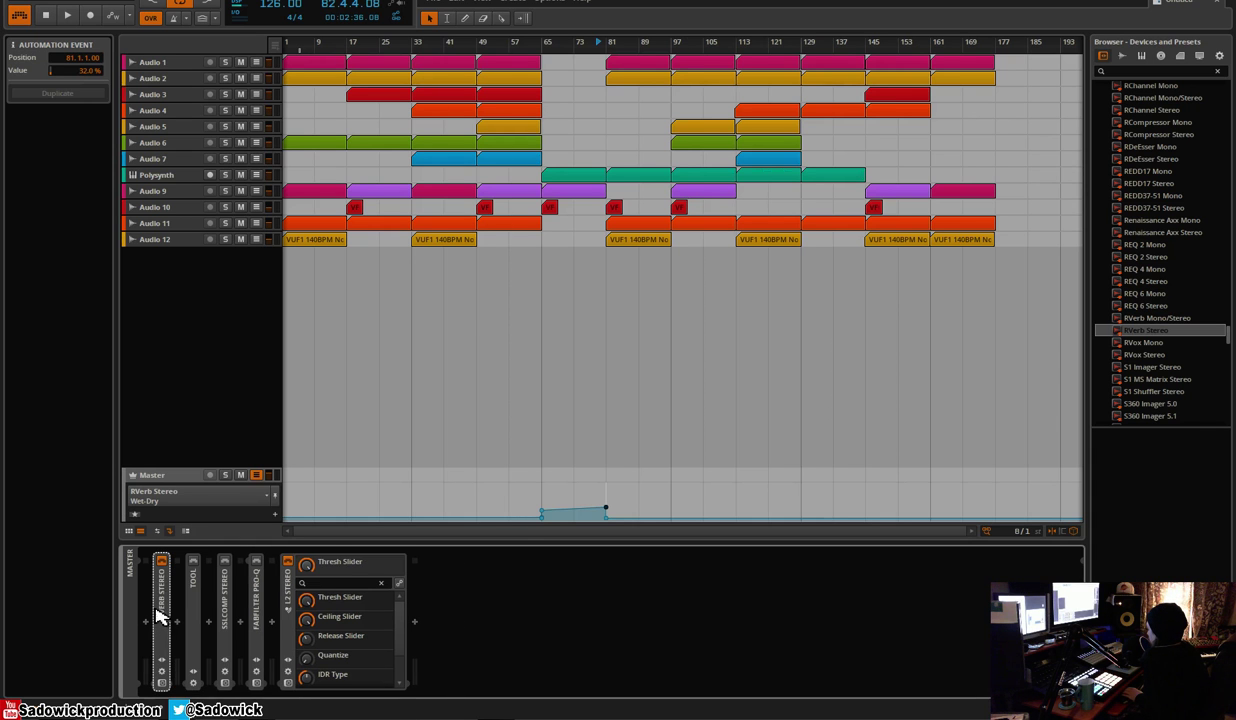
left_click(196, 566)
key("space")
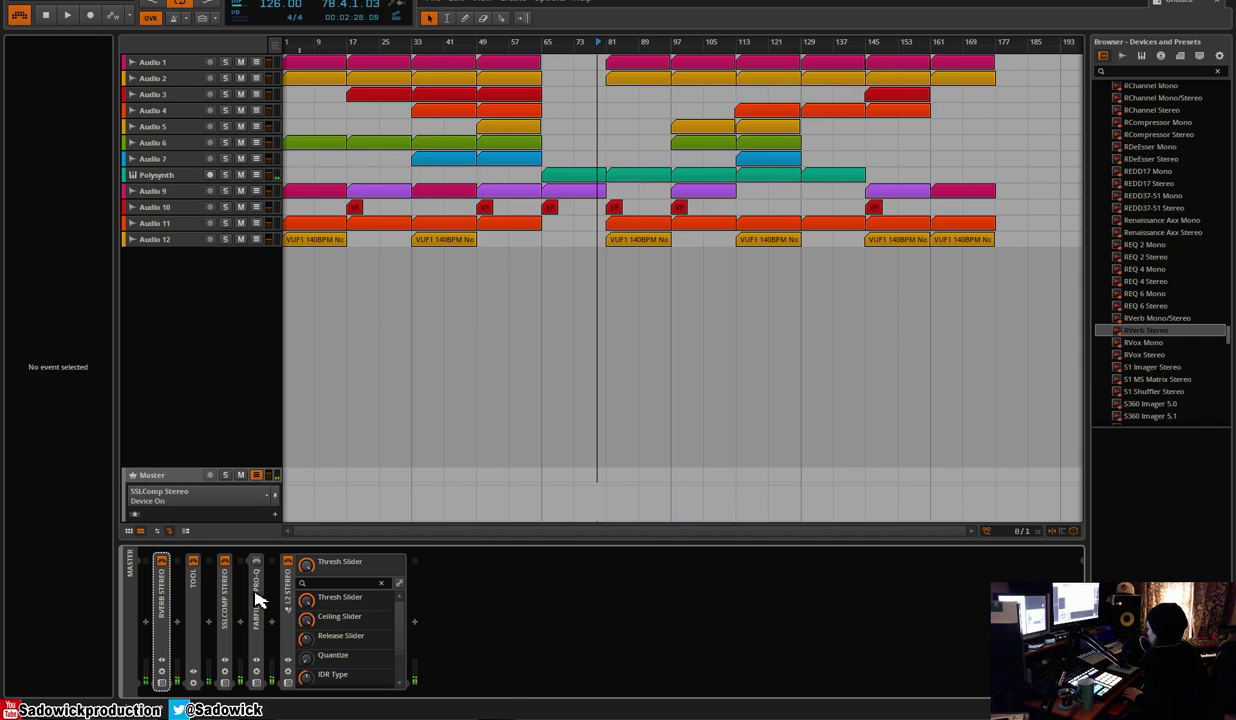
double_click(226, 585)
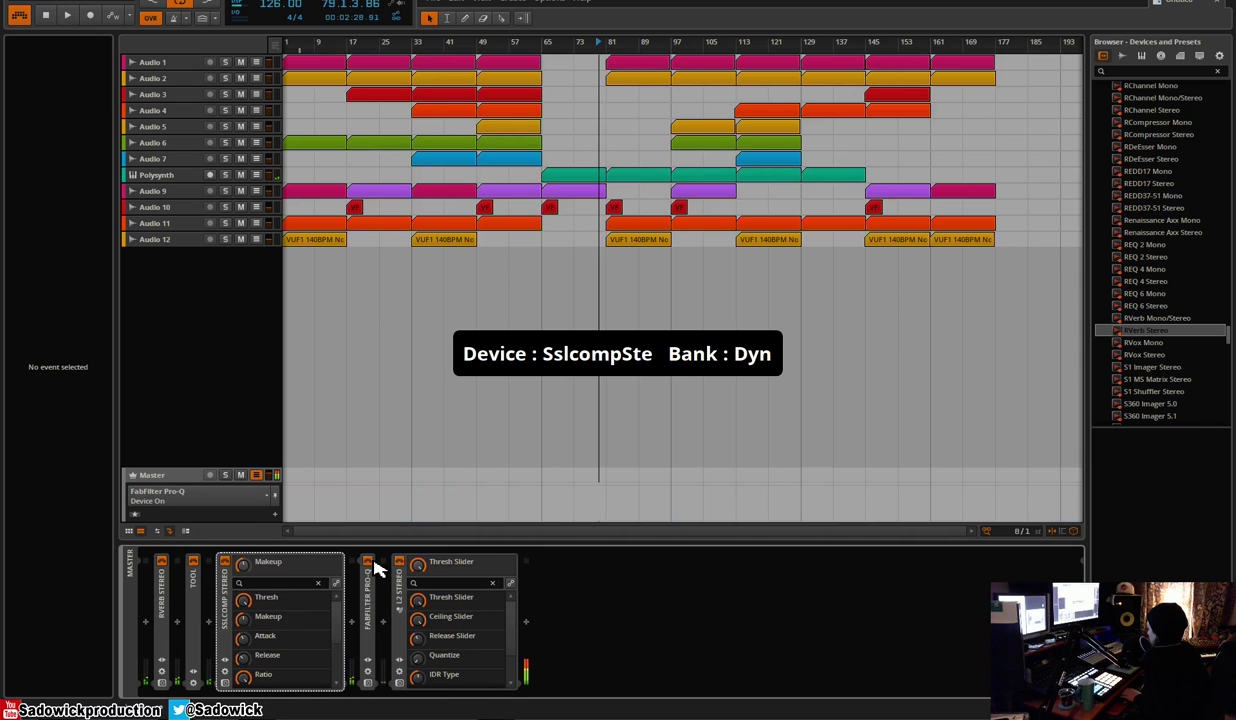
Audition from bar 81 and toggle the Master's effects, leaving only FabFilter Pro-Q bypassed and SSLComp Stereo collapsed
left_click(650, 67)
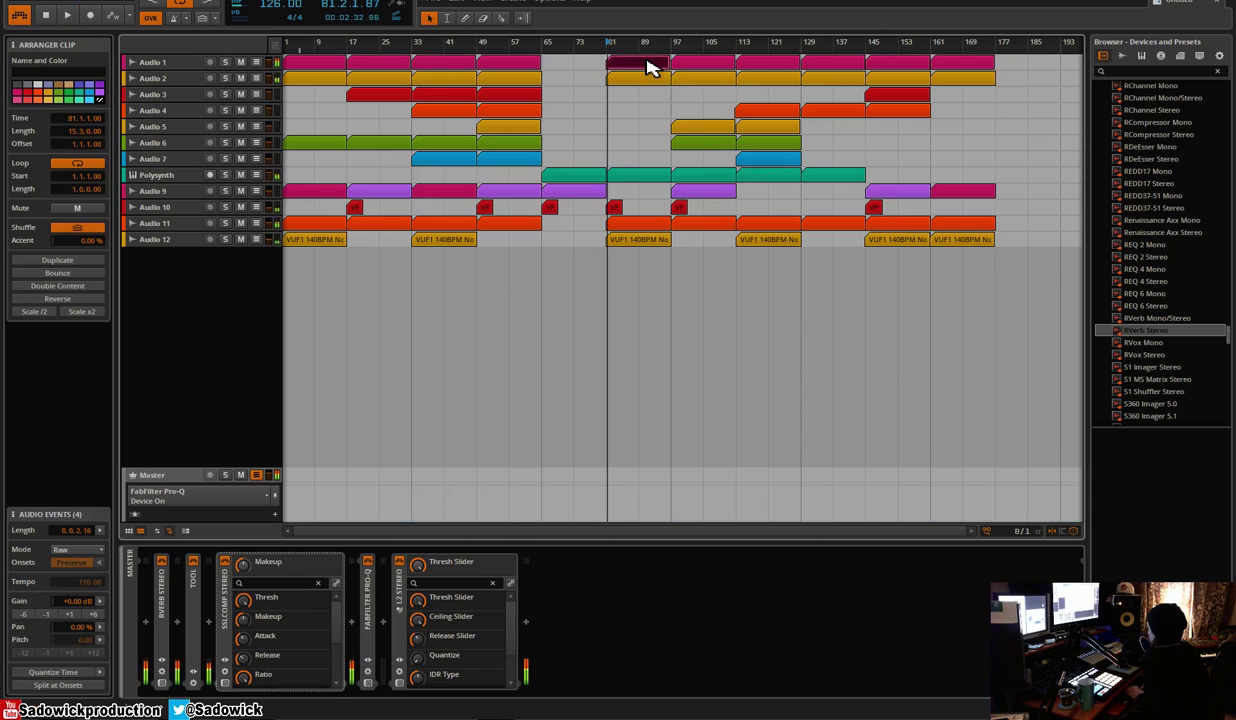
key("space")
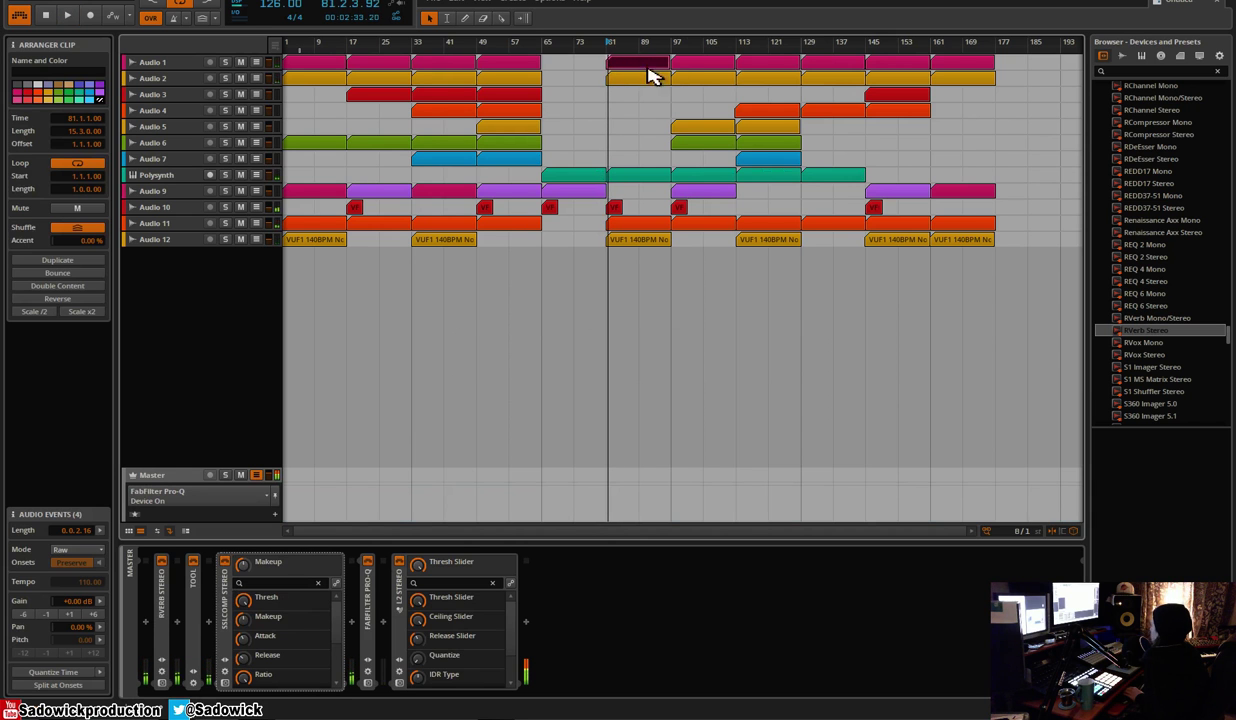
left_click(225, 562)
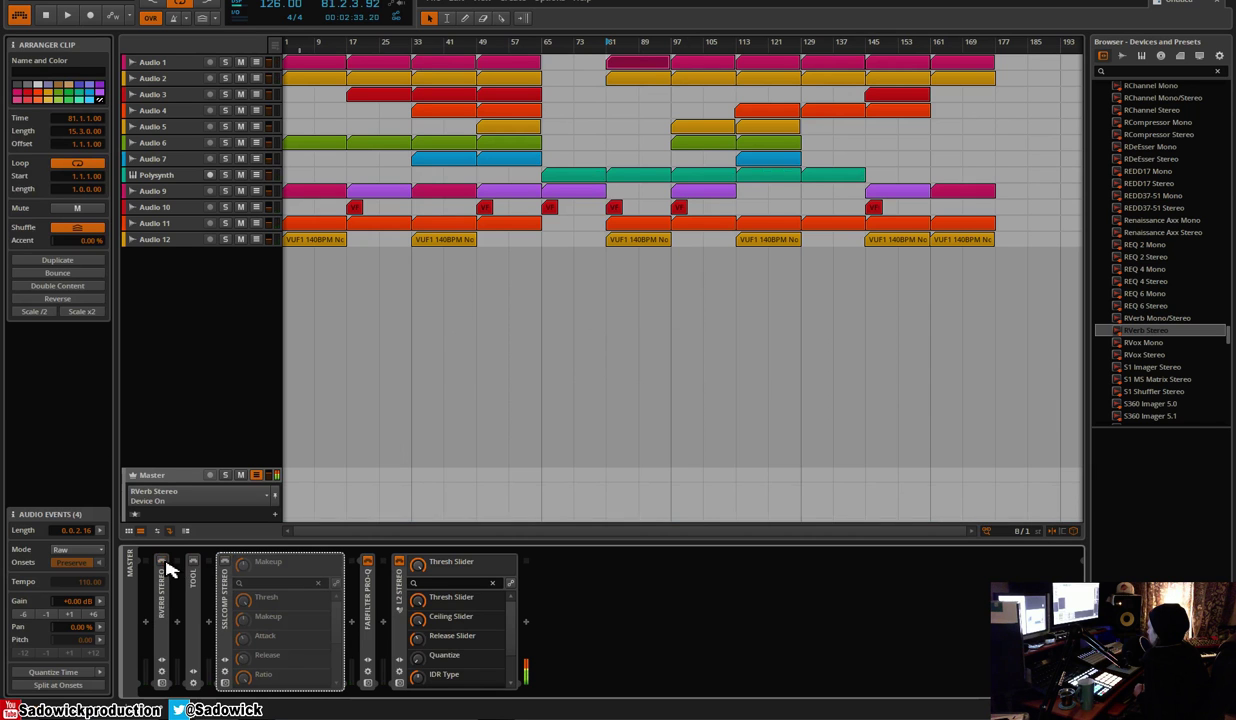
left_click(374, 570)
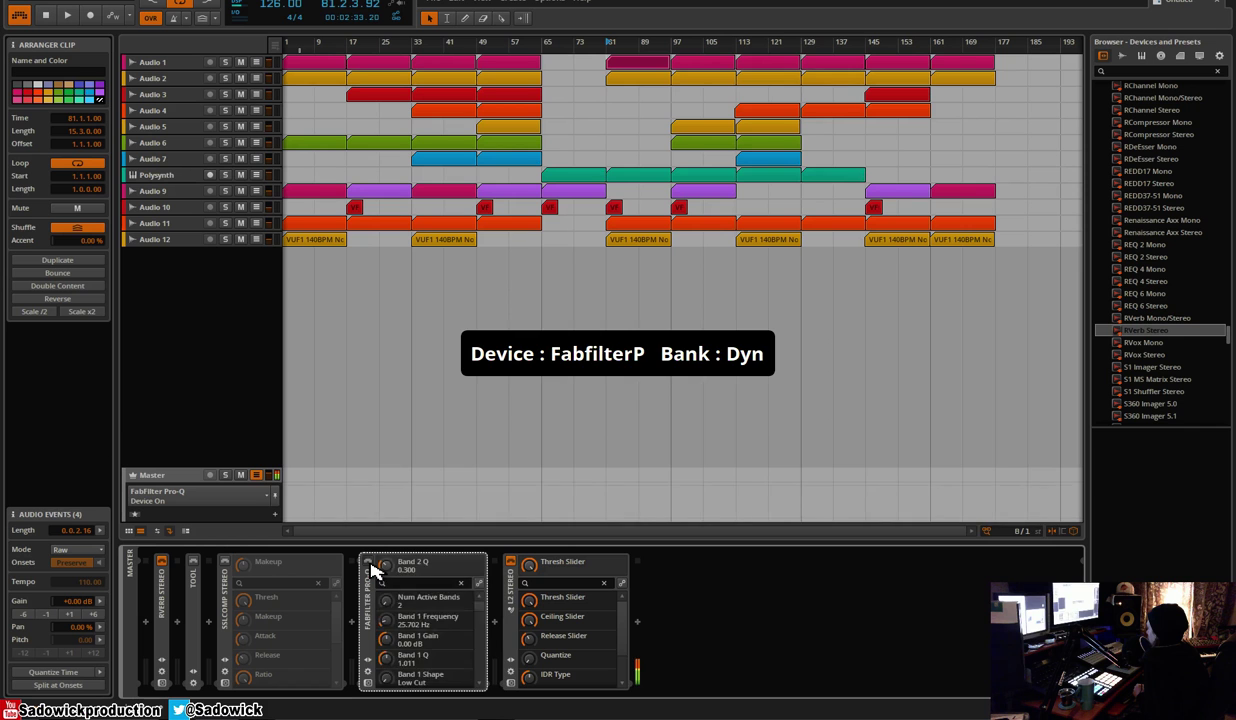
left_click(370, 590)
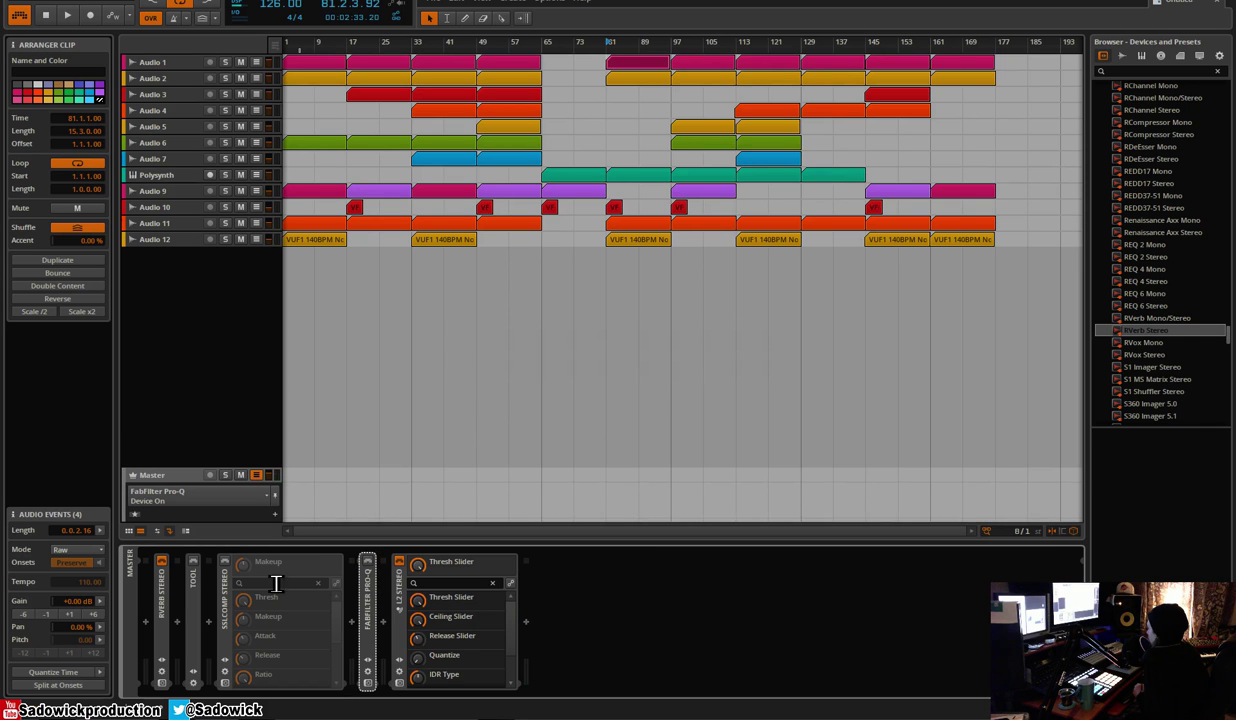
left_click(229, 570)
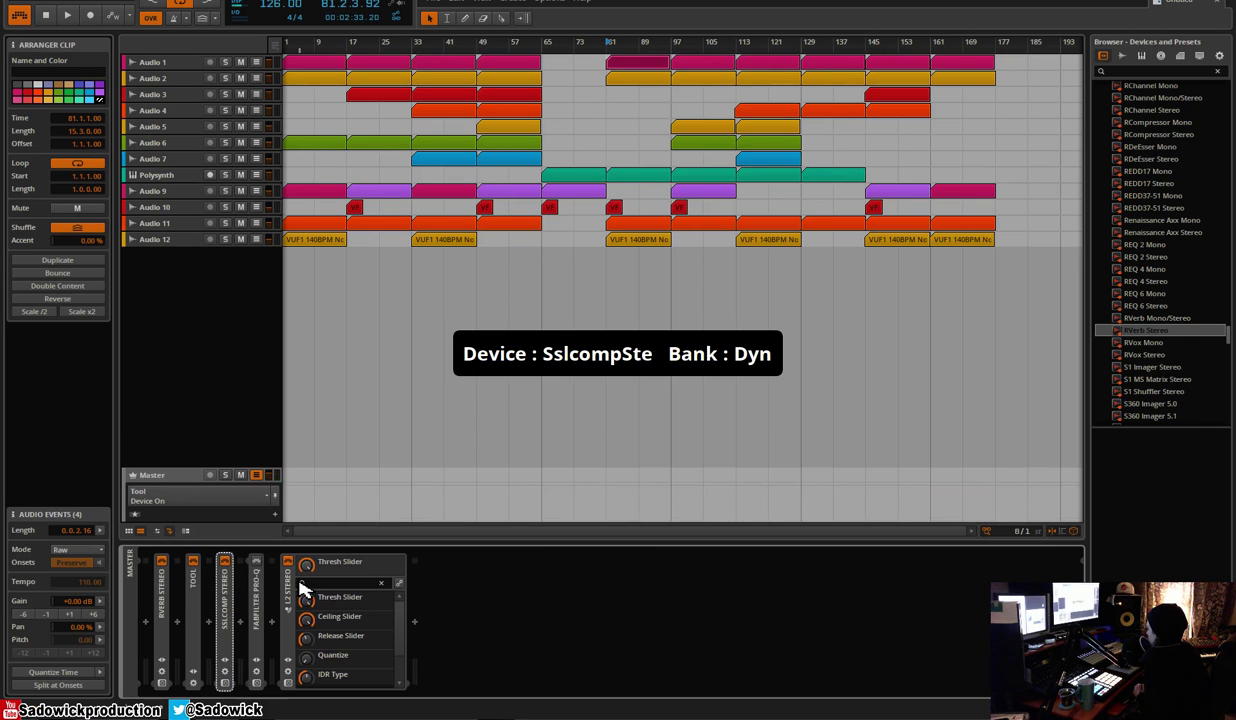
key("space")
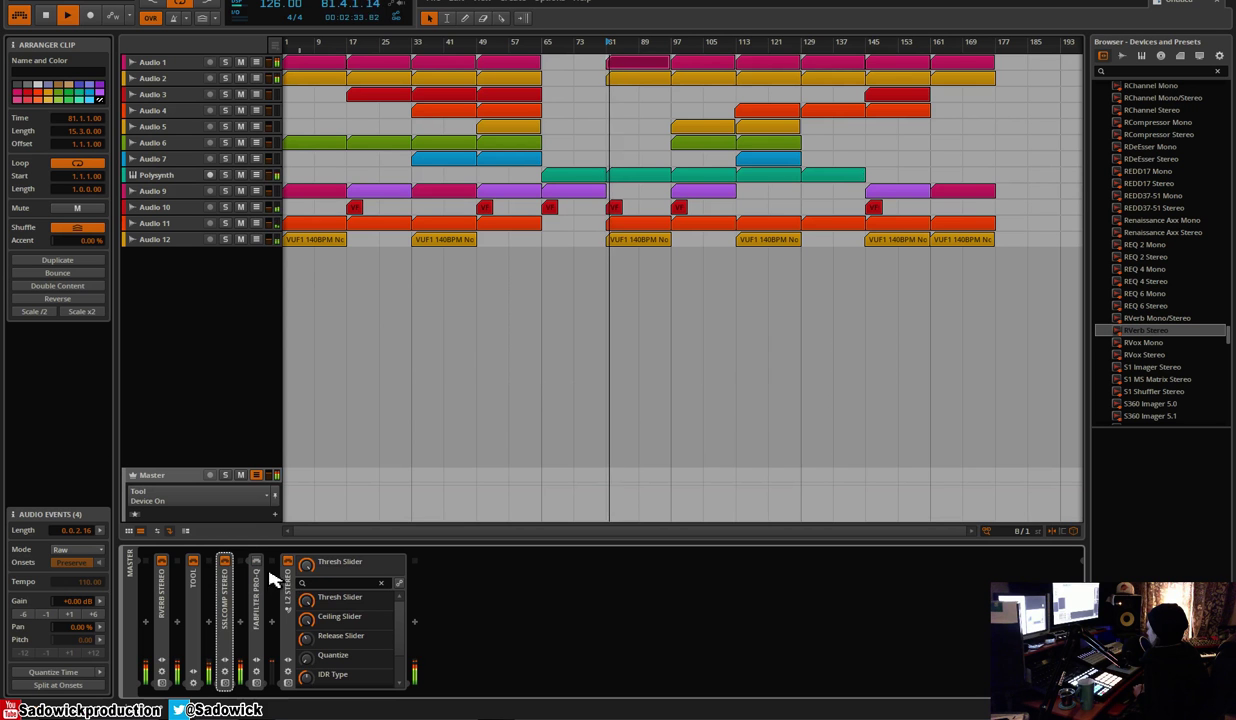
key("space")
Inspect the EQ curve in the Master's FabFilter Pro-Q plug-in window and close the window
double_click(259, 585)
left_click(257, 682)
left_click(257, 682)
right_click(260, 604)
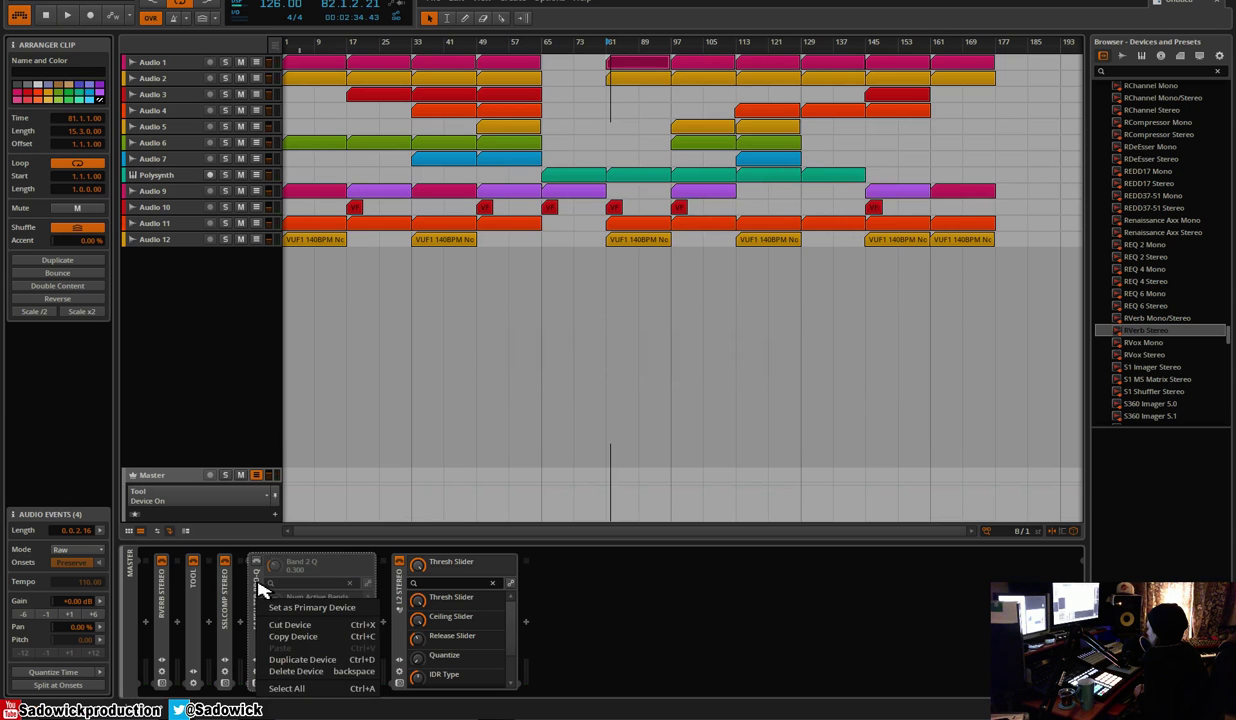
left_click(267, 684)
left_click(258, 684)
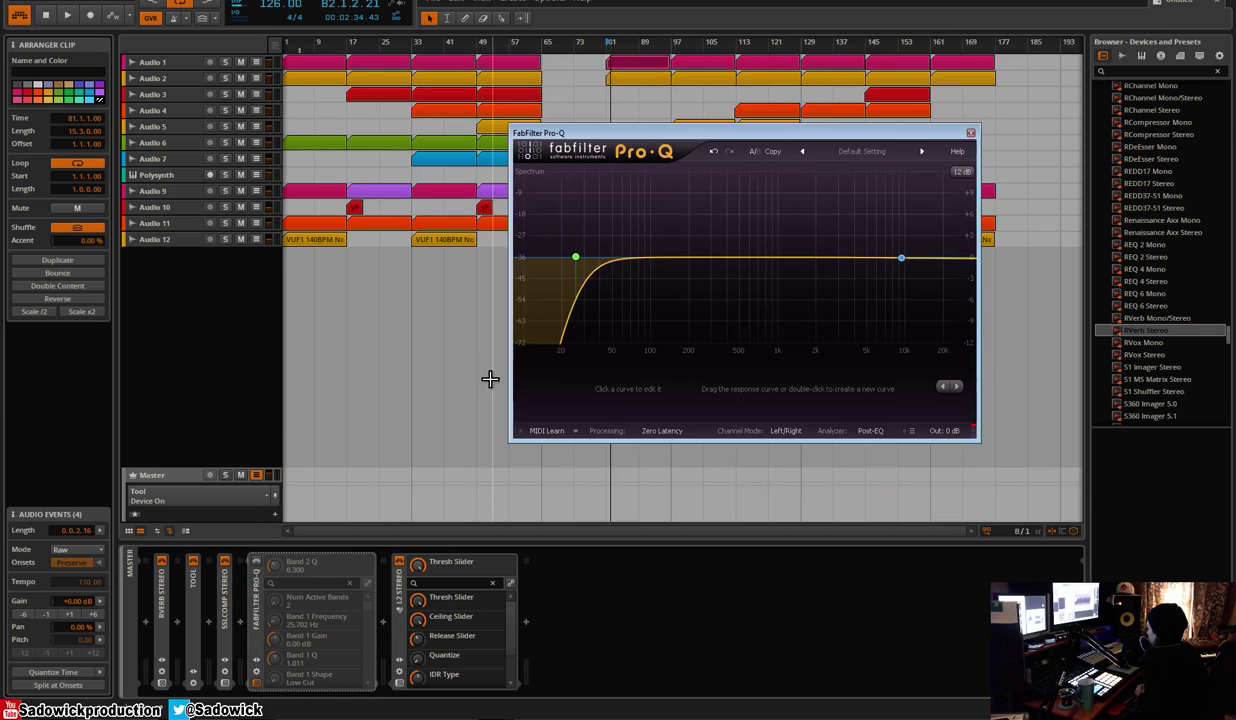
left_click(971, 133)
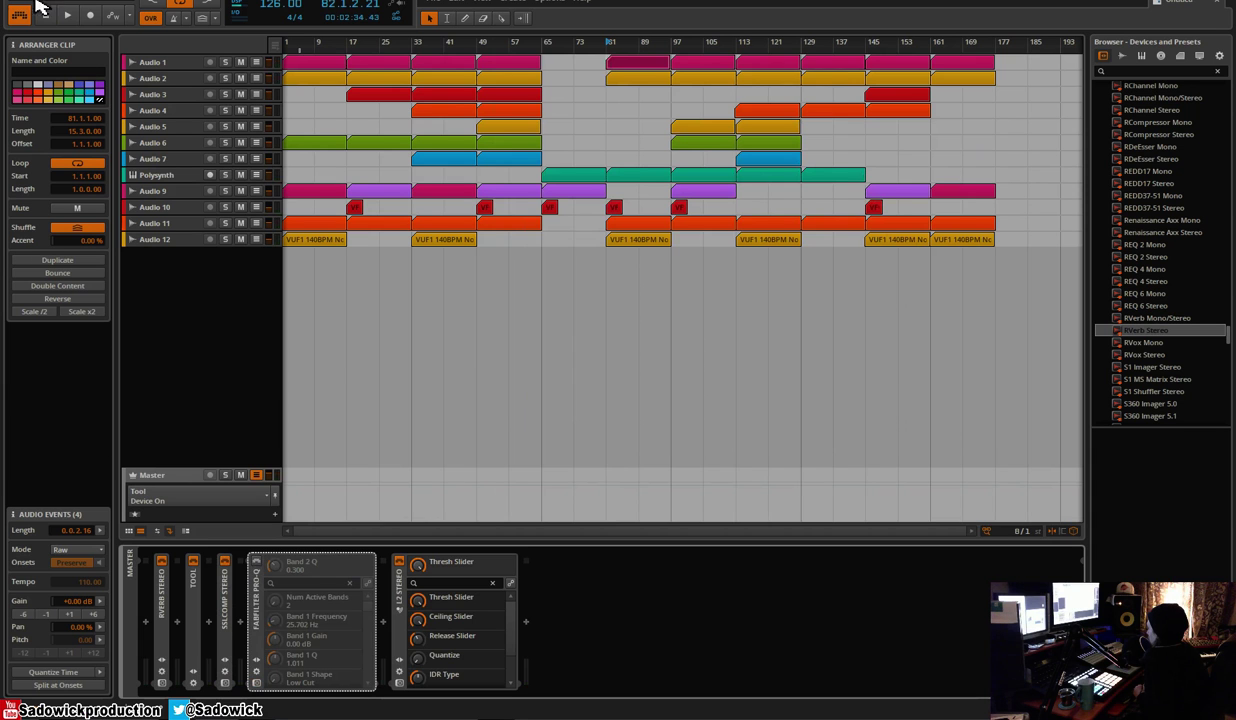
Switch the Master's FabFilter Pro-Q on and off repeatedly to check how it affects the master signal
left_click(258, 565)
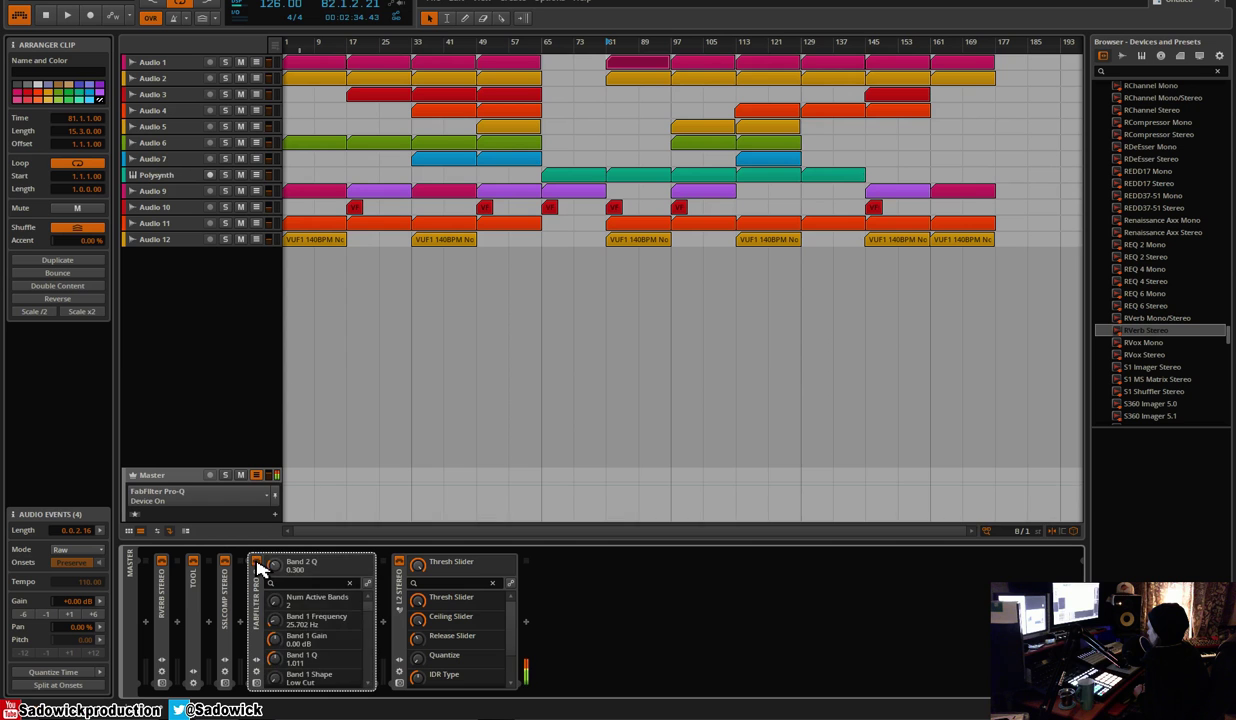
left_click(258, 565)
left_click(258, 565)
left_click(258, 565)
left_click(258, 565)
left_click(258, 565)
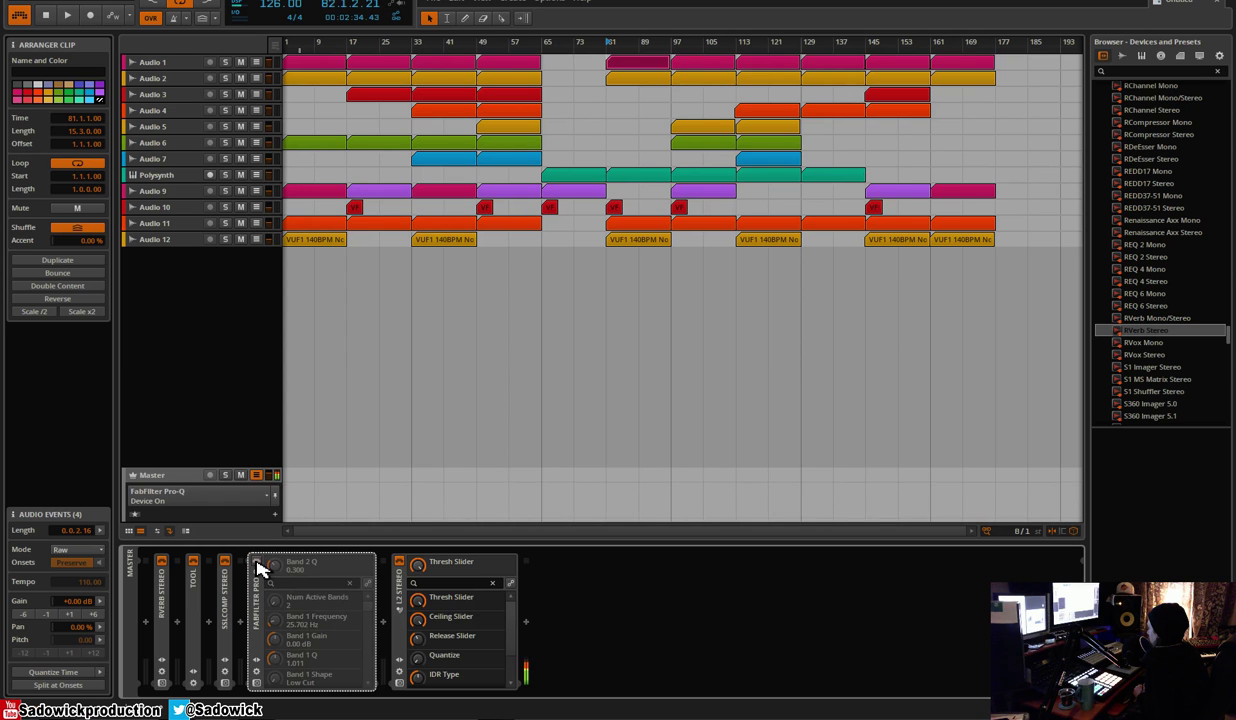
Try the Drums preset in FabFilter Pro-Q, return to Default Setting, and check the device's on/off response
left_click(256, 672)
left_click(924, 151)
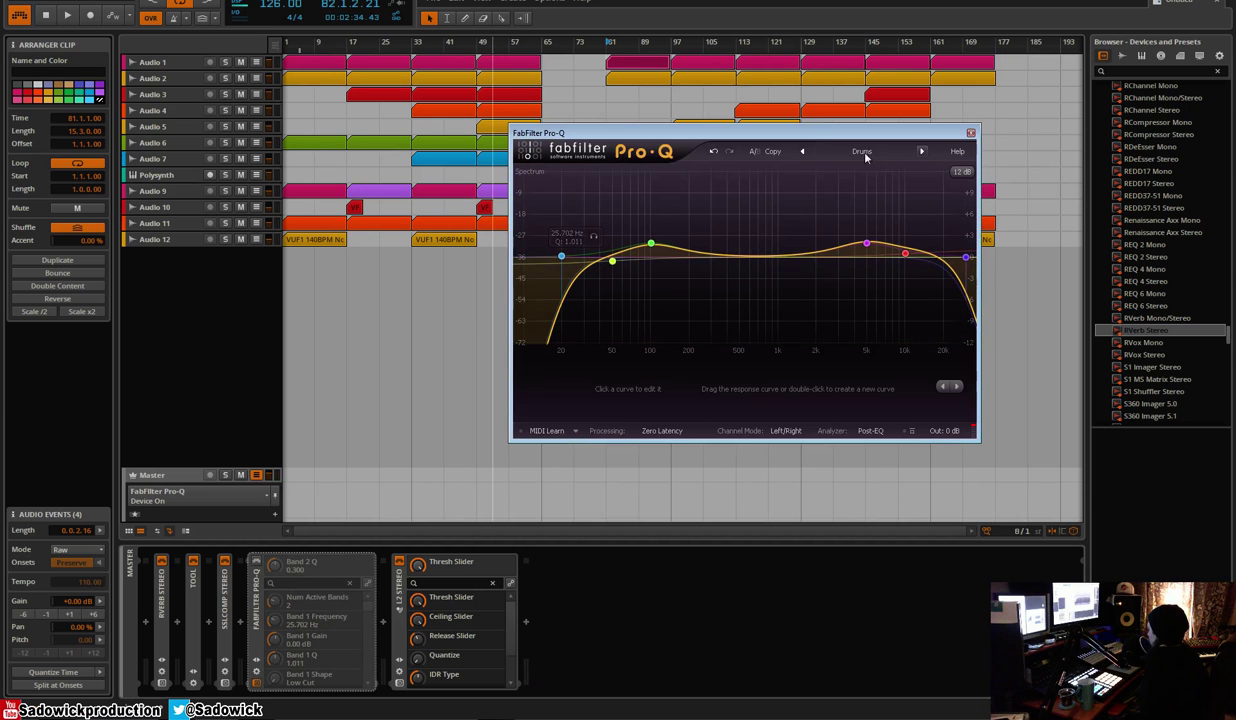
left_click(803, 153)
left_click(258, 566)
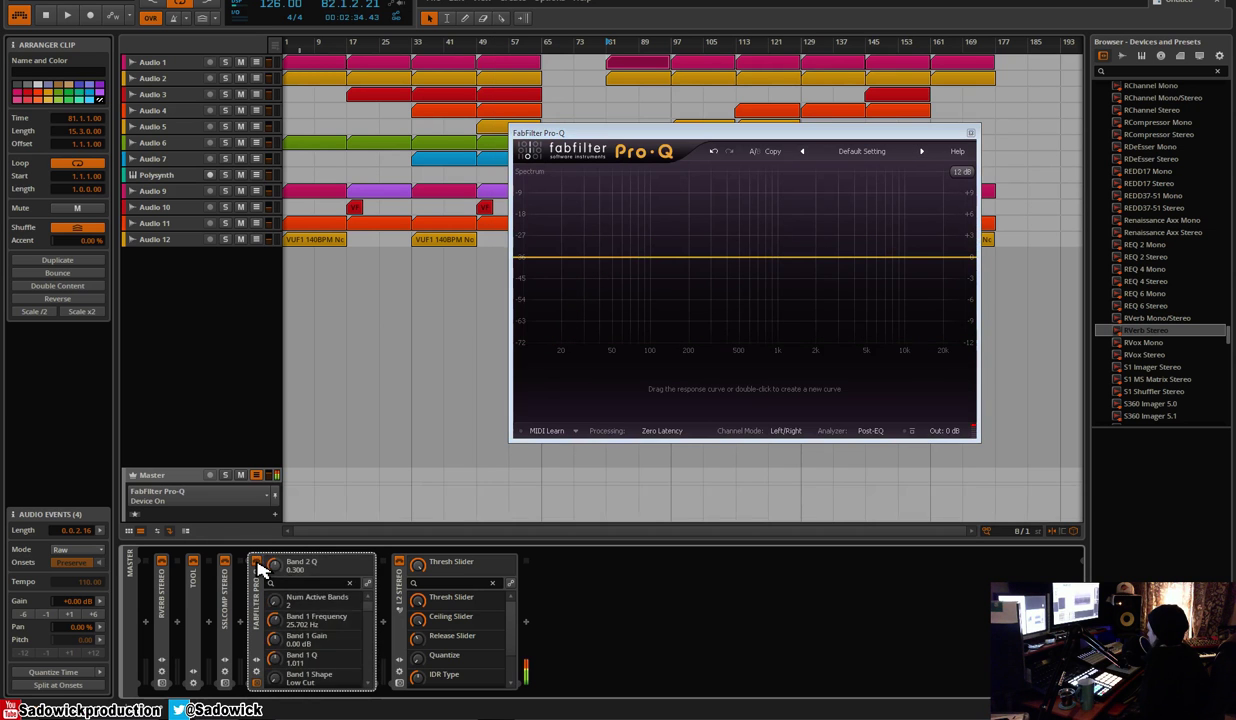
left_click(971, 134)
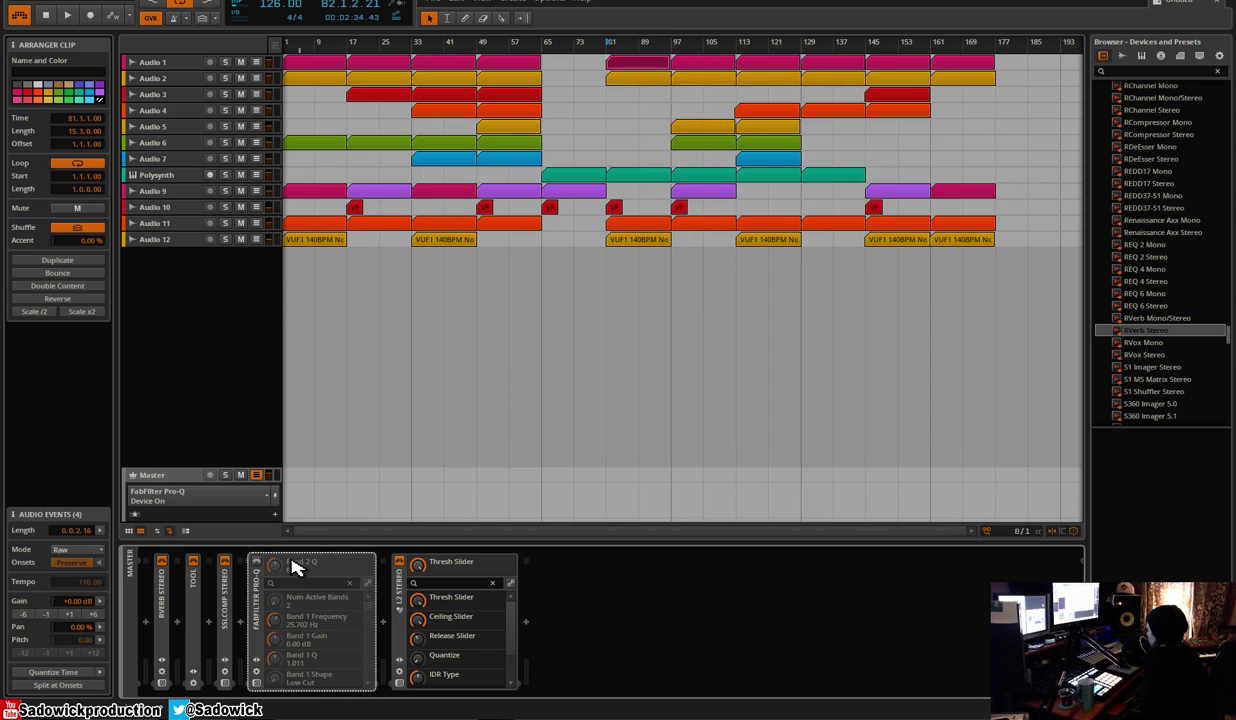
right_click(257, 580)
left_click(269, 605)
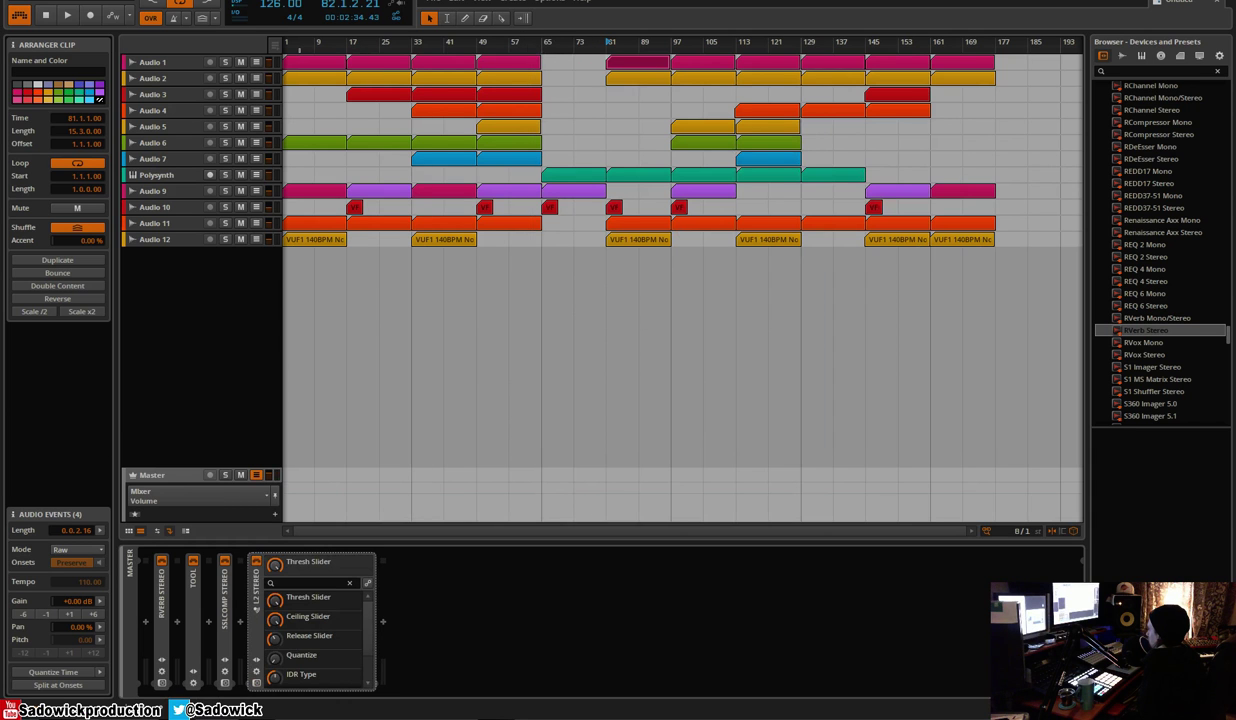
left_click(515, 46)
key("space")
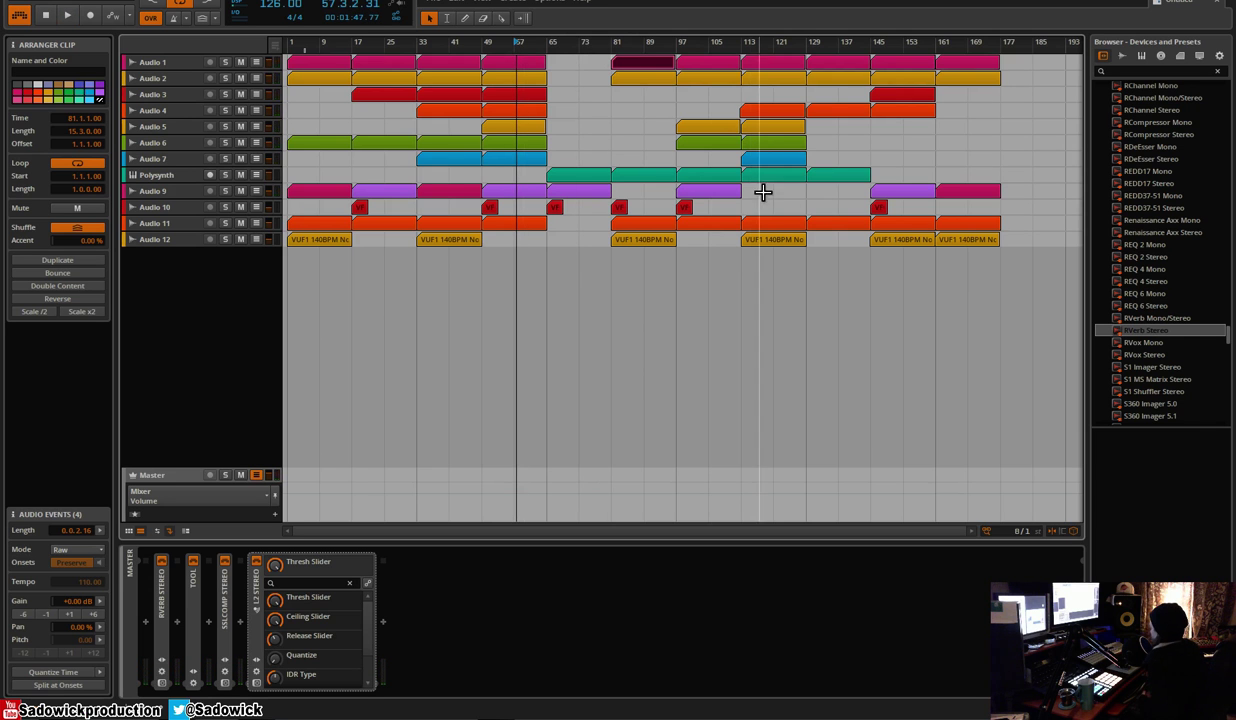
Insert EQ-5 before L2 Stereo, set -11.2 dB at 120 Hz (Q 2.92) and -2.80 dB at 435 Hz, and audition from bar 81
left_click(250, 627)
double_click(326, 601)
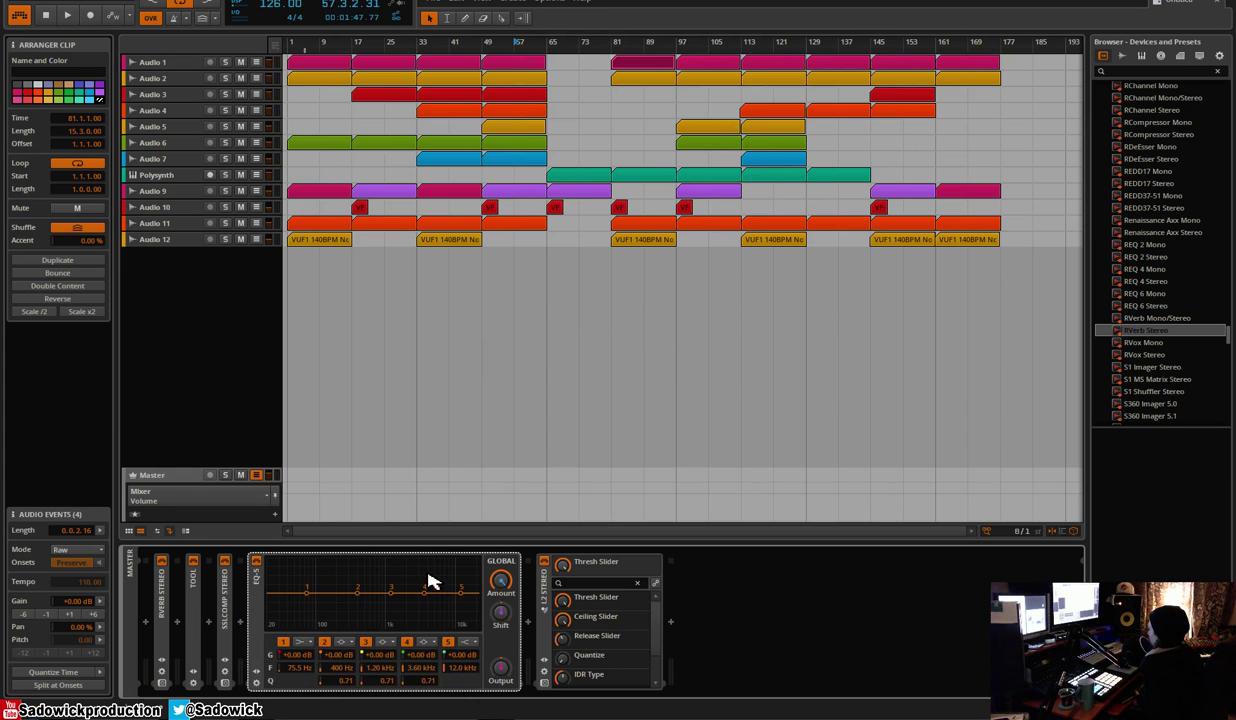
left_click_drag(310, 600, 360, 598)
key("space")
left_click(614, 50)
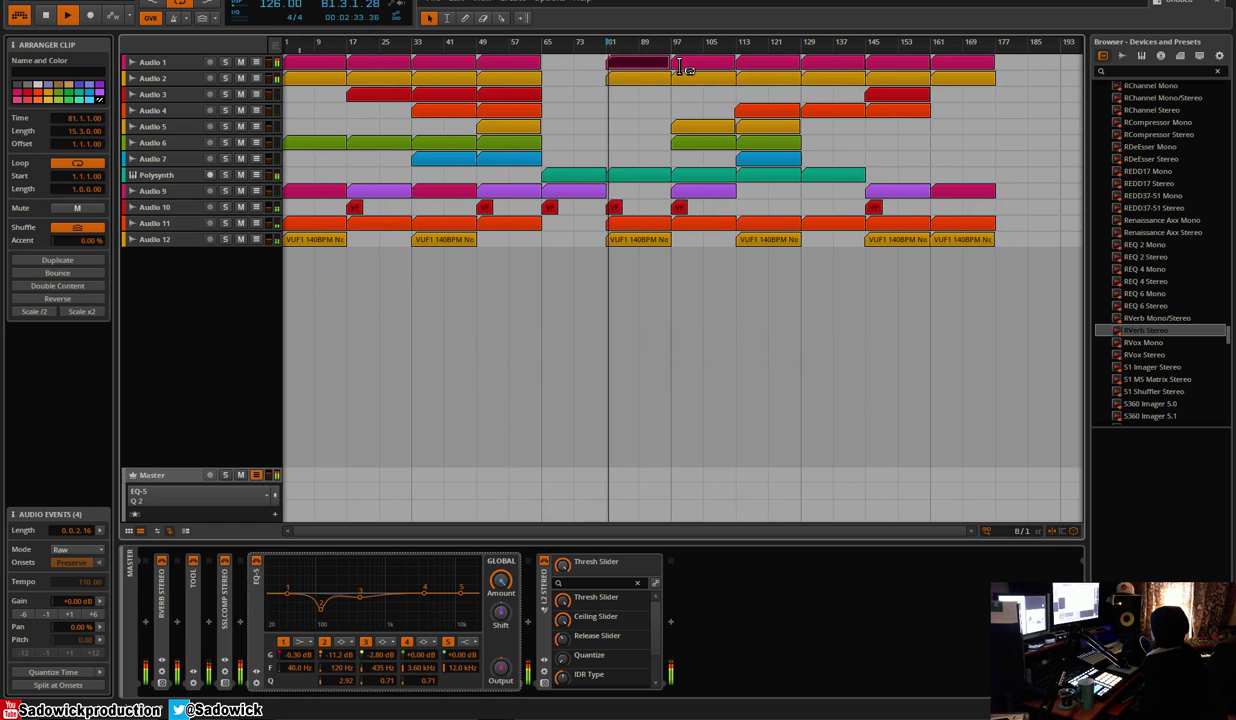
Check SSLComp Stereo's bypass, adjust its attack, release and threshold during playback, and continue auditioning from bar 97
left_click(227, 562)
left_click(227, 562)
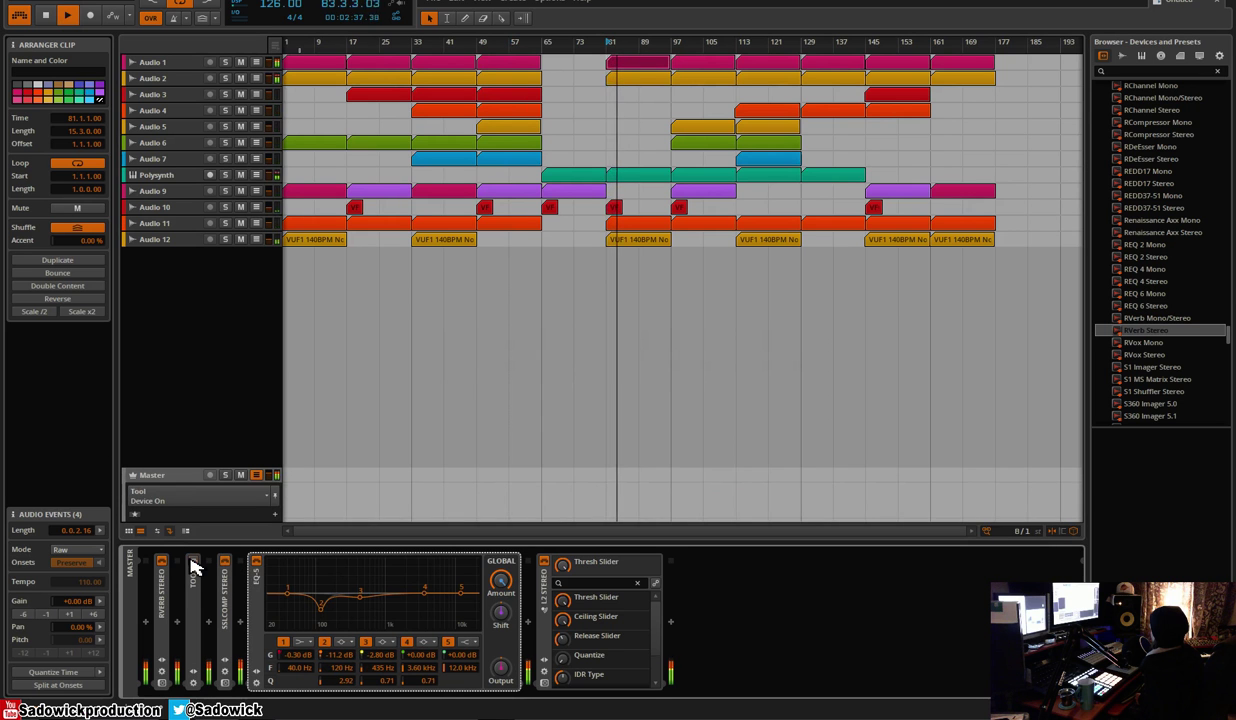
left_click(227, 584)
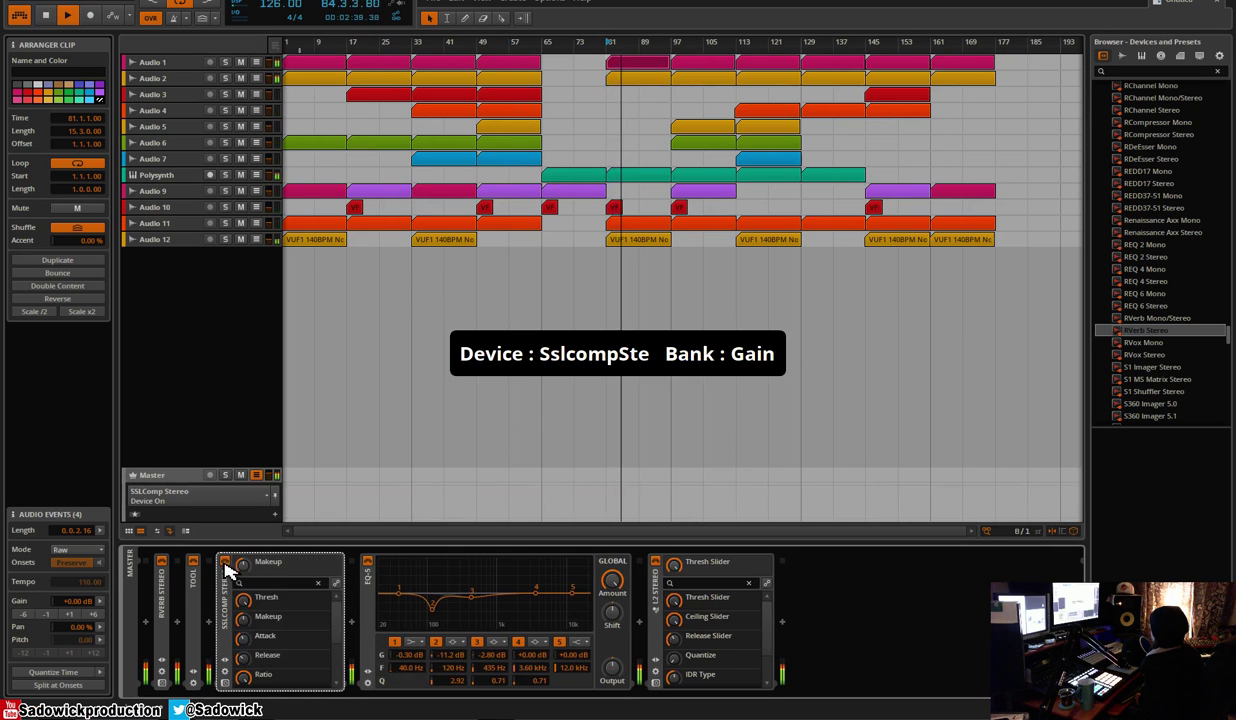
left_click(226, 688)
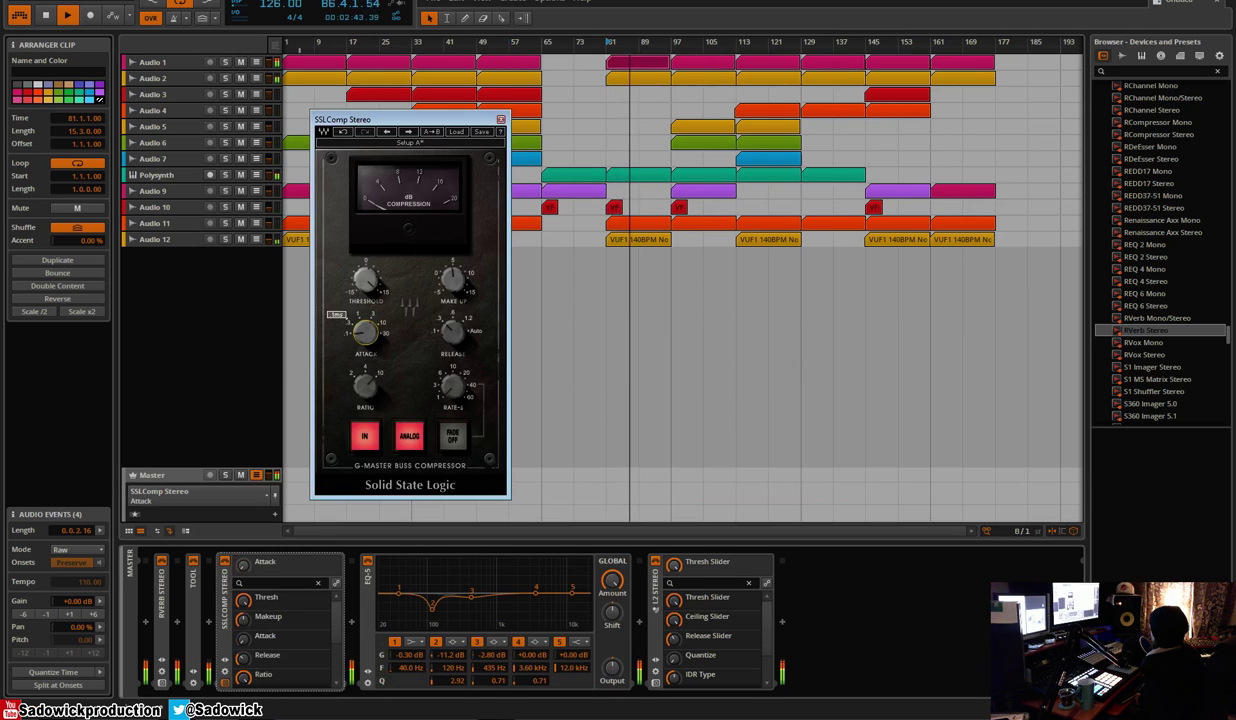
left_click(452, 332)
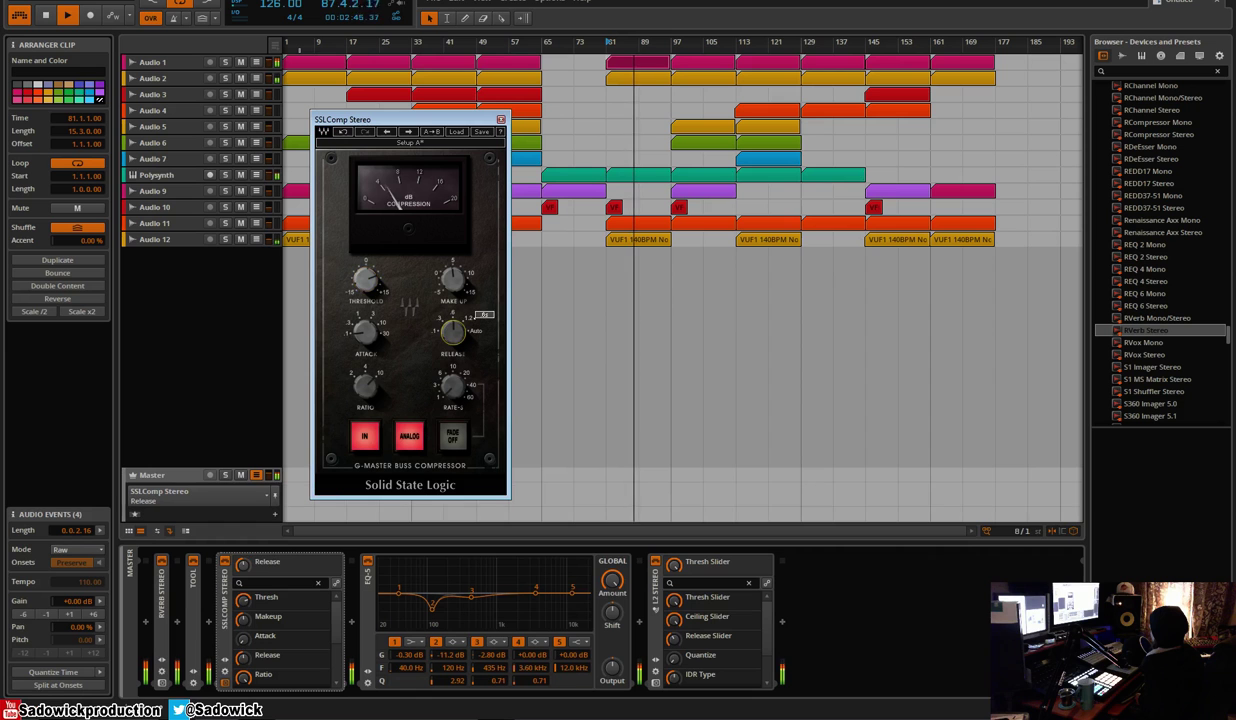
left_click(365, 280)
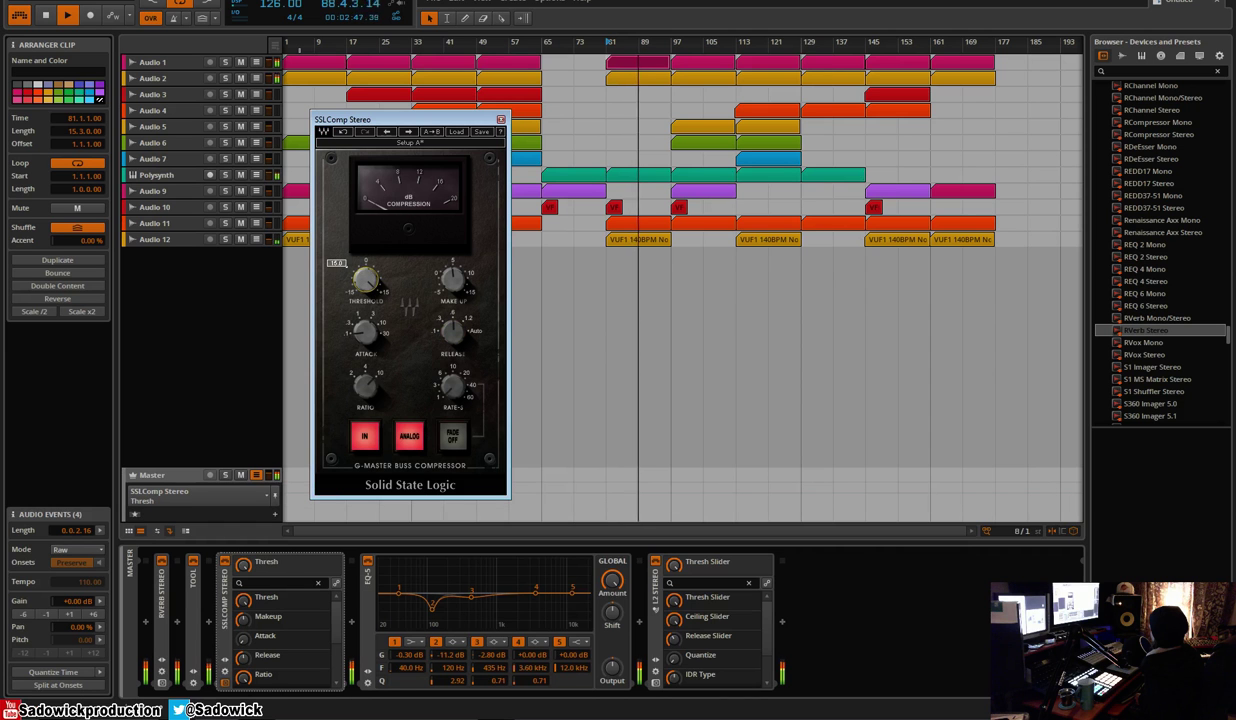
double_click(672, 48)
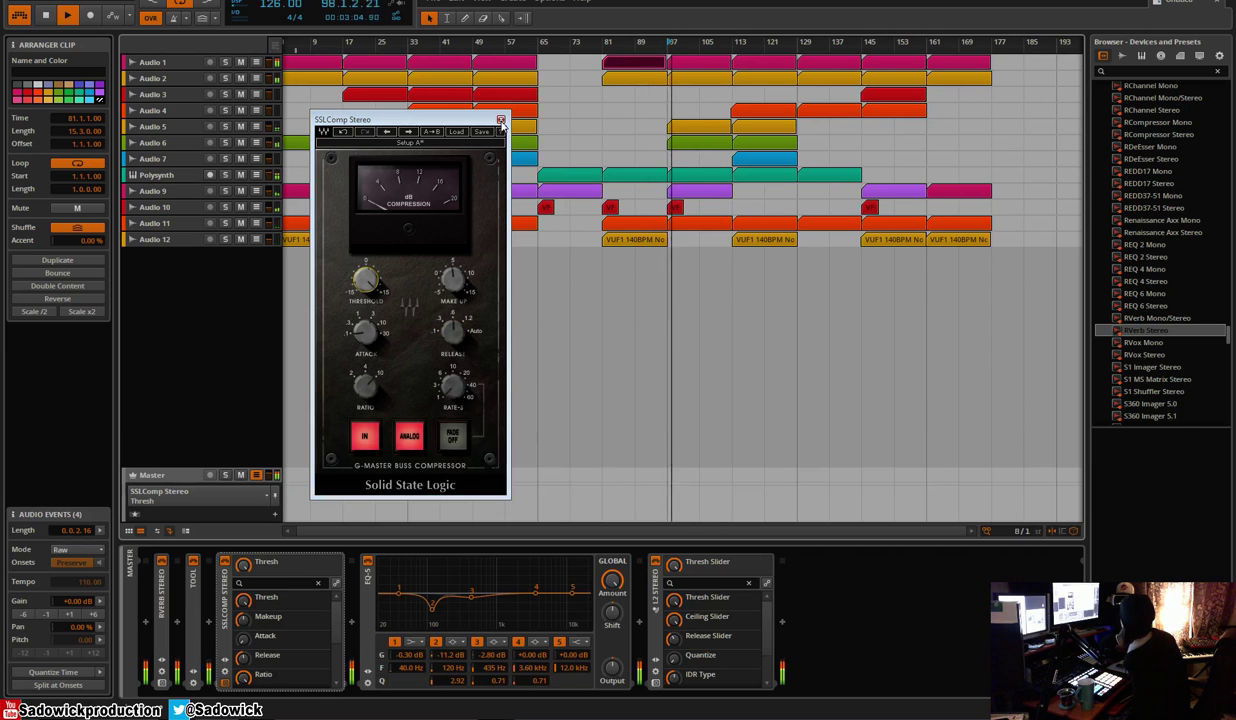
left_click(501, 120)
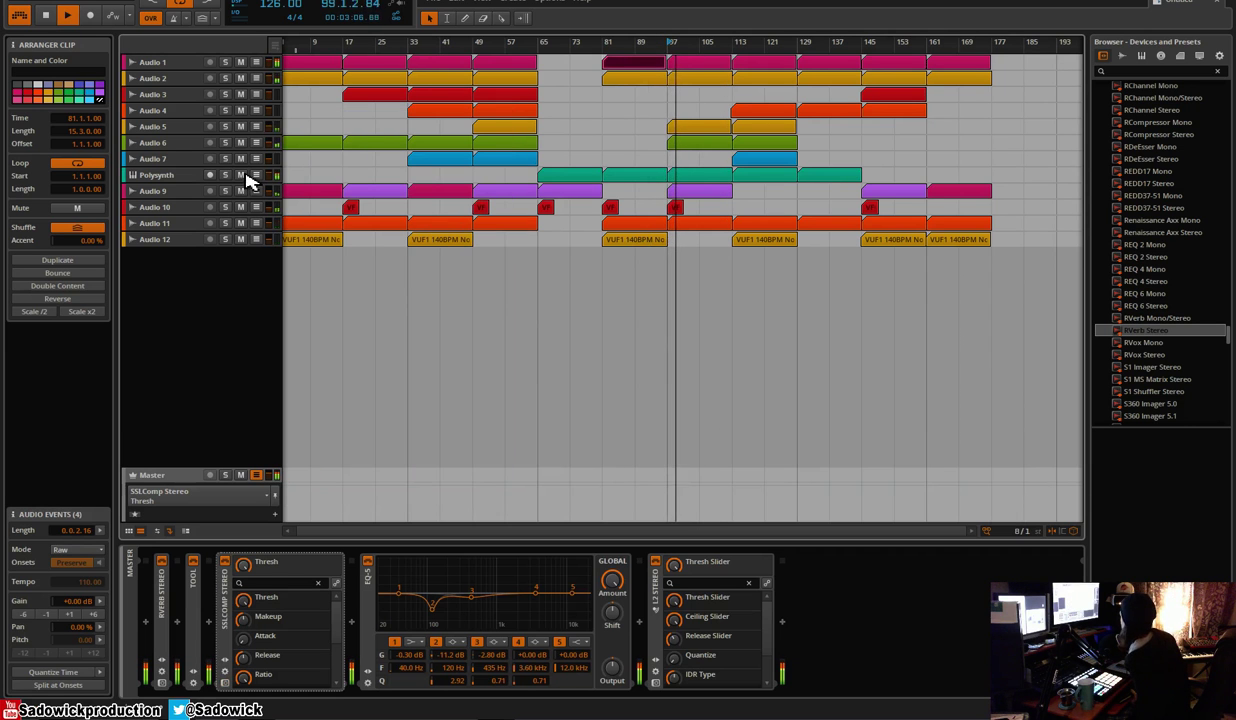
Solo the Polysynth track to hear it alone with its device chain shown, and restore the full mix
left_click(232, 178)
left_click(176, 182)
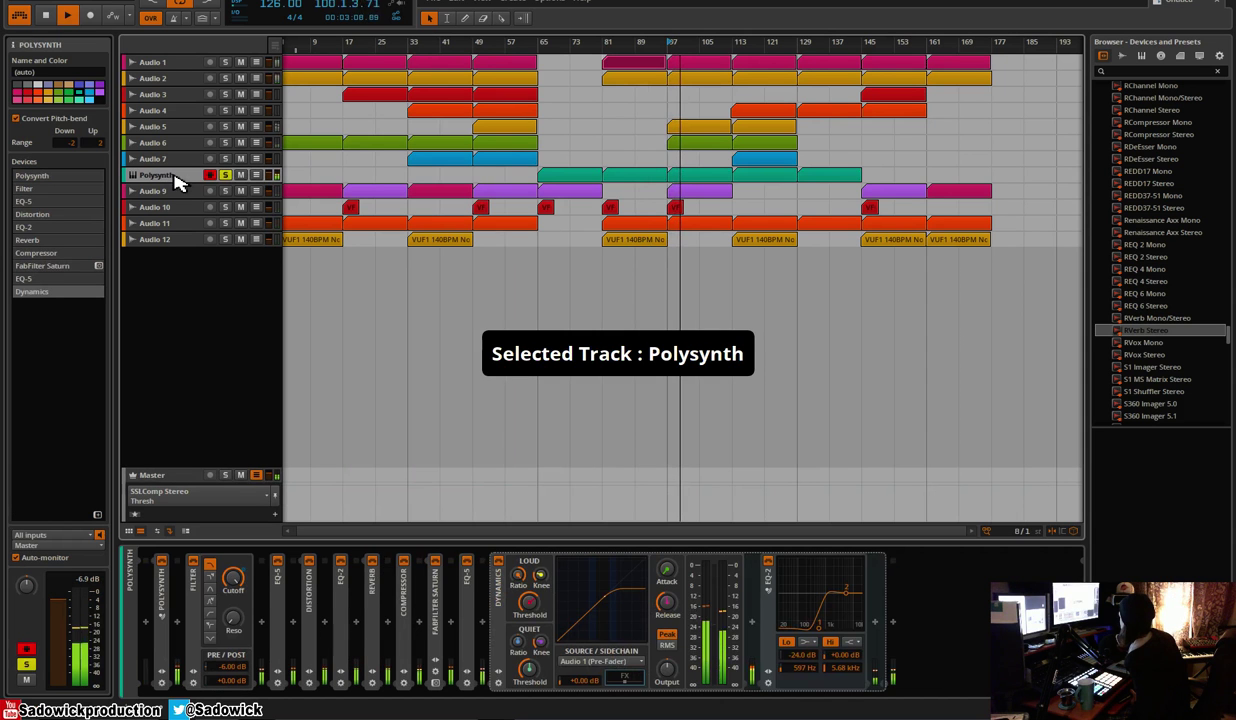
left_click(226, 176)
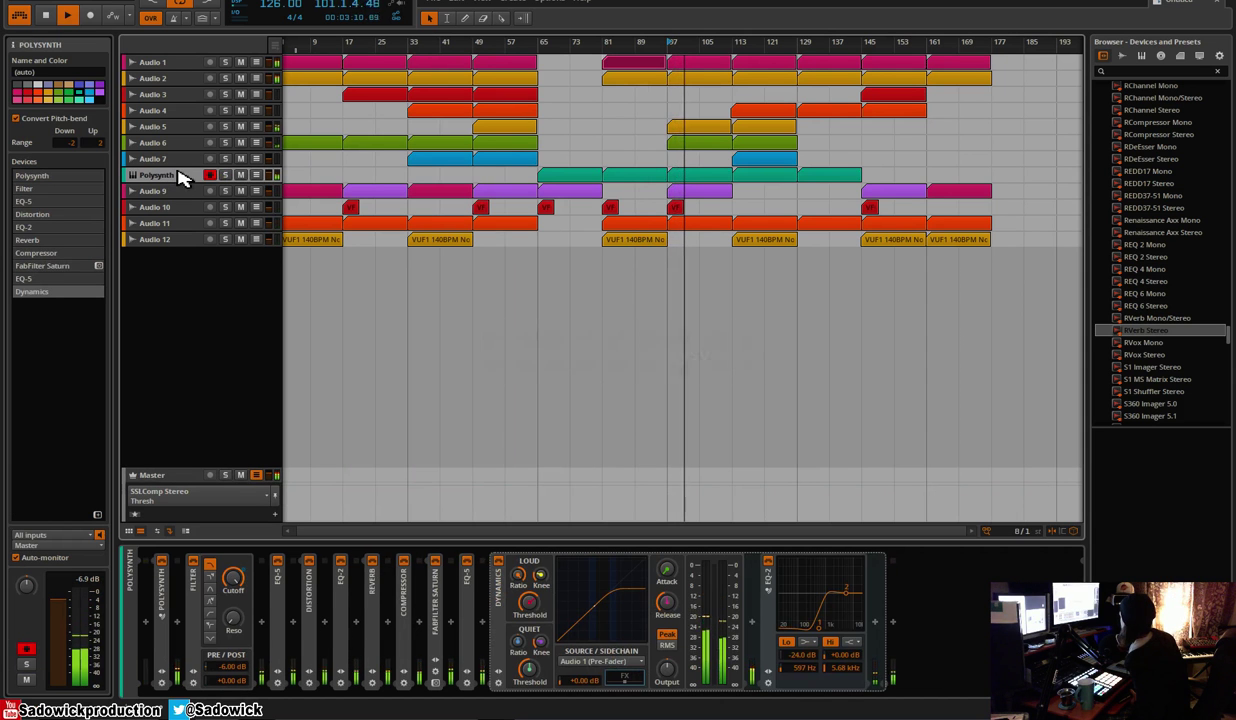
Find PSP VintageWarmer2 in the device browser and insert it on Polysynth between the second EQ-5 and Dynamics
left_click(1121, 55)
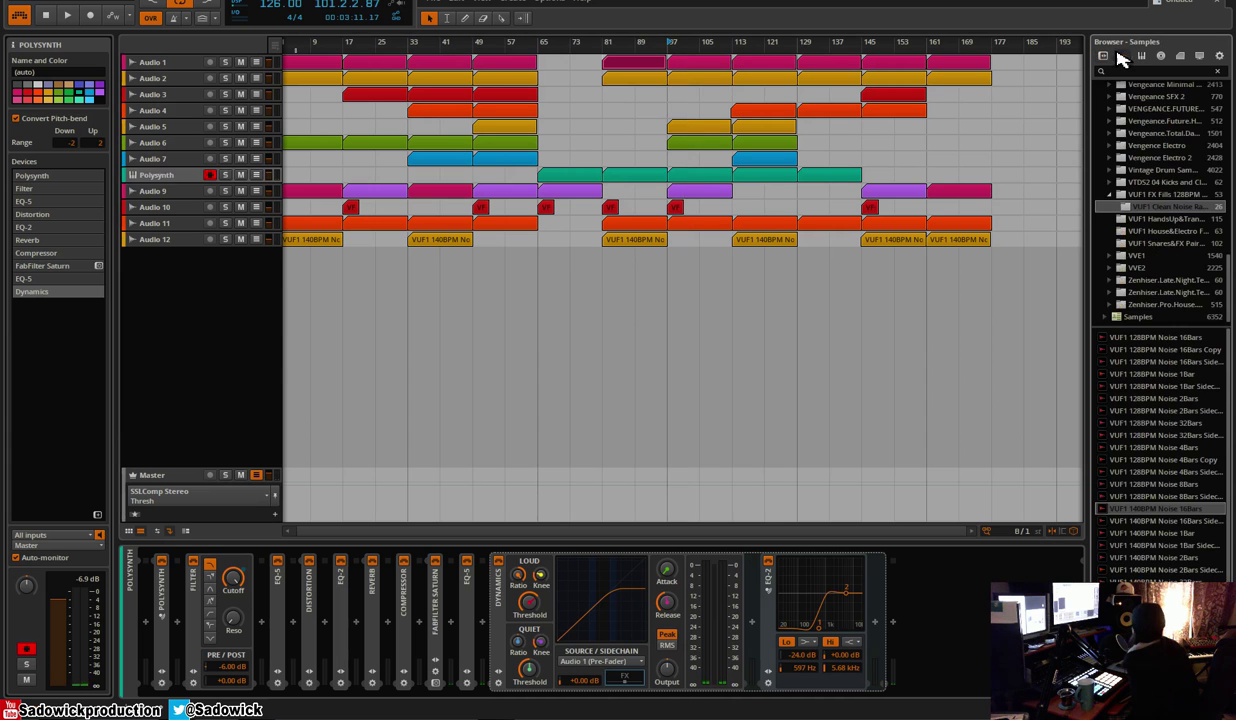
left_click(1103, 56)
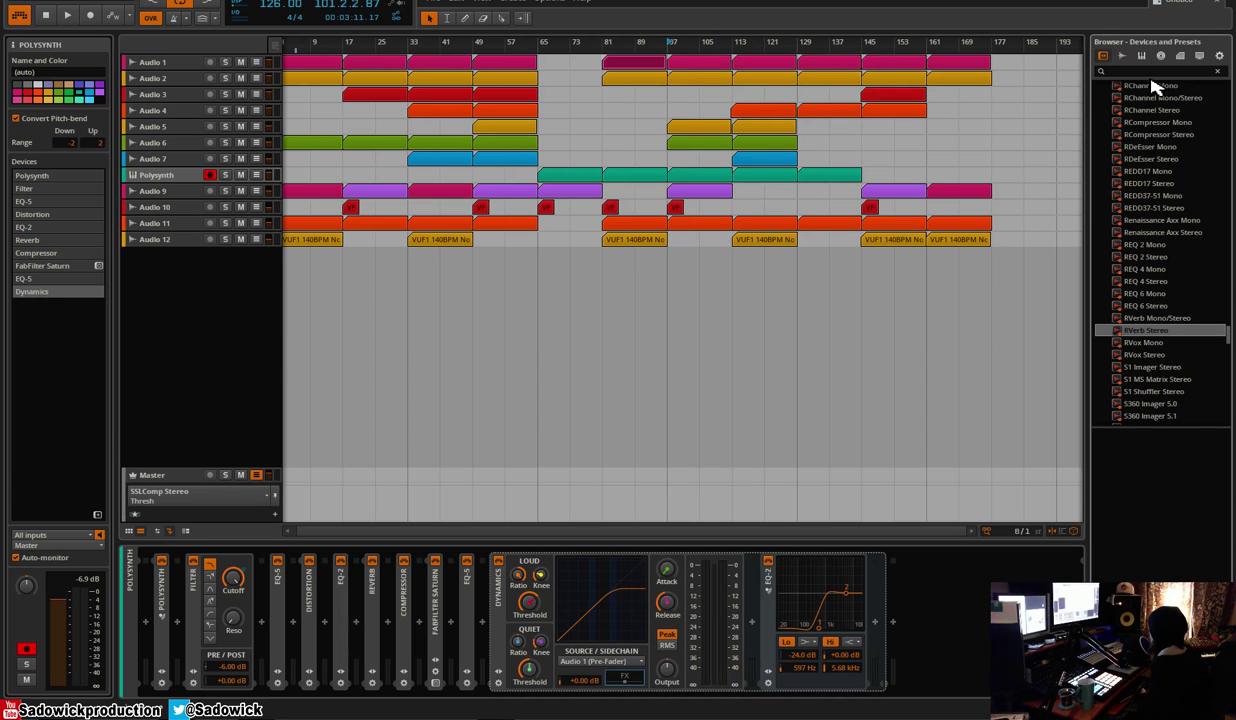
left_click(1158, 70)
type("psp")
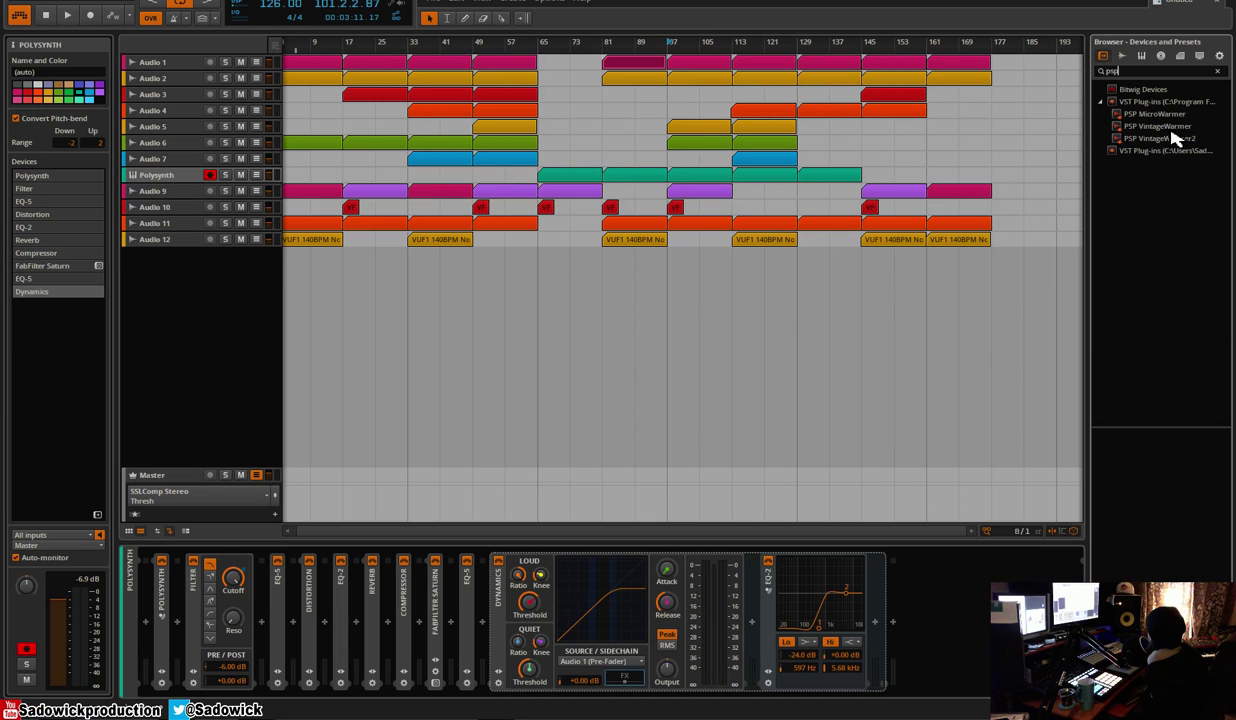
left_click_drag(1176, 140, 480, 629)
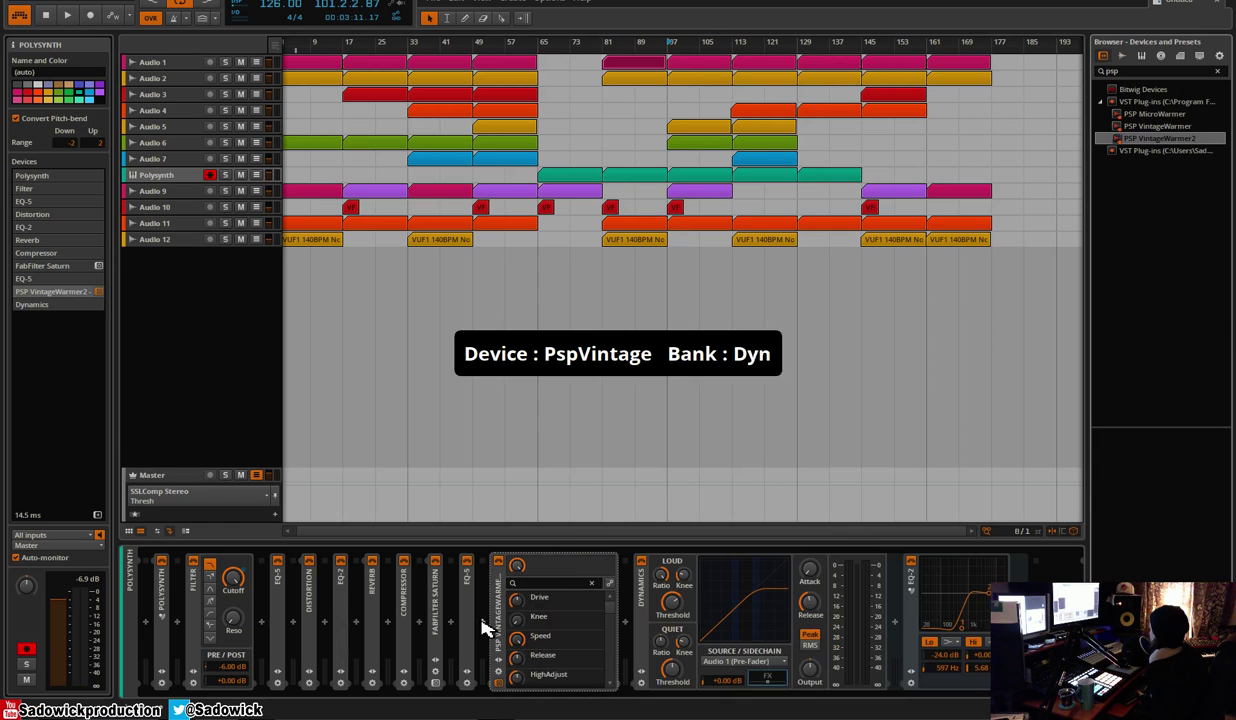
Set VintageWarmer2's Drive to 2.24 and LowAdjust to 1.72 during playback from bar 97, and close its window
key("space")
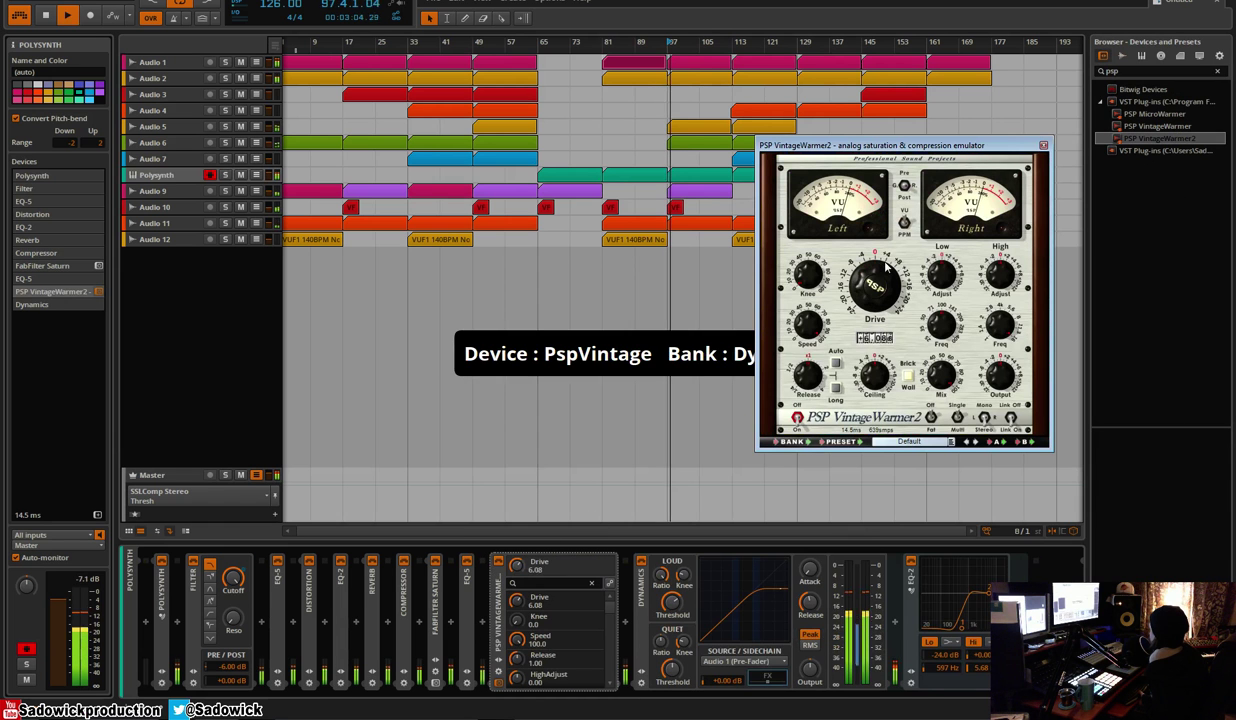
left_click_drag(868, 287, 861, 264)
mouse_move(942, 275)
left_mouse_down()
mouse_move(947, 252)
mouse_move(946, 263)
left_mouse_up()
left_click(1043, 146)
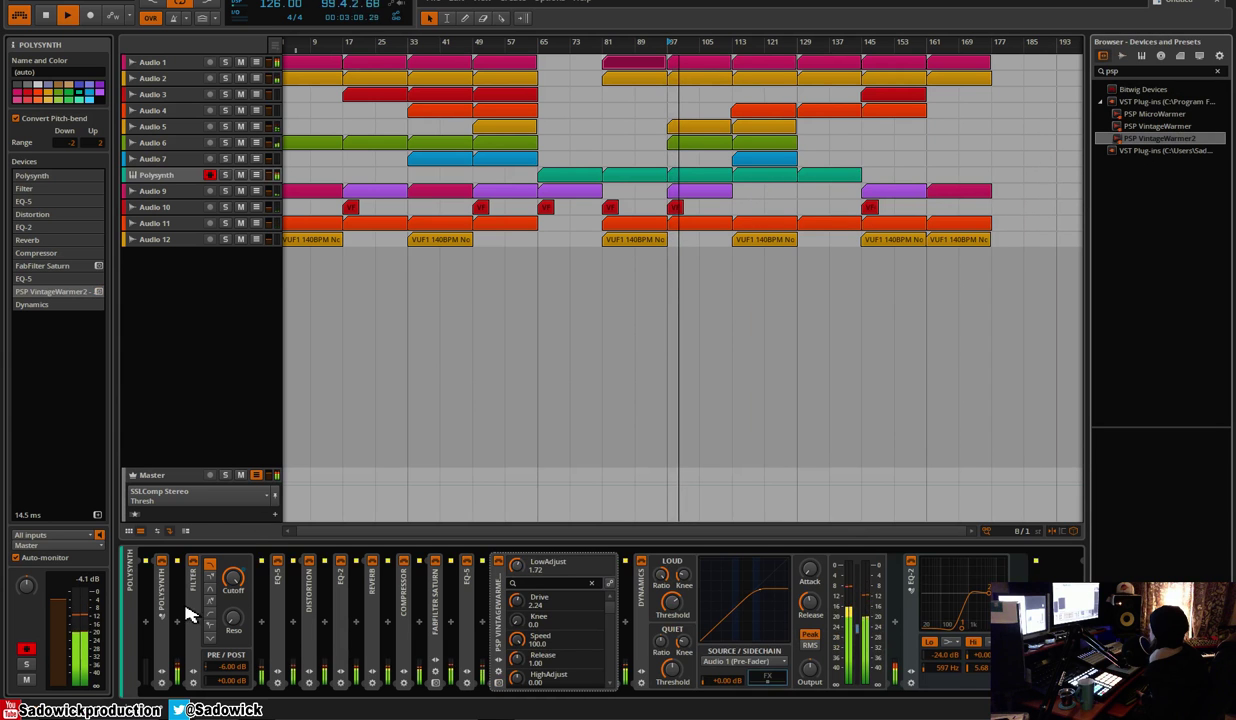
key("space")
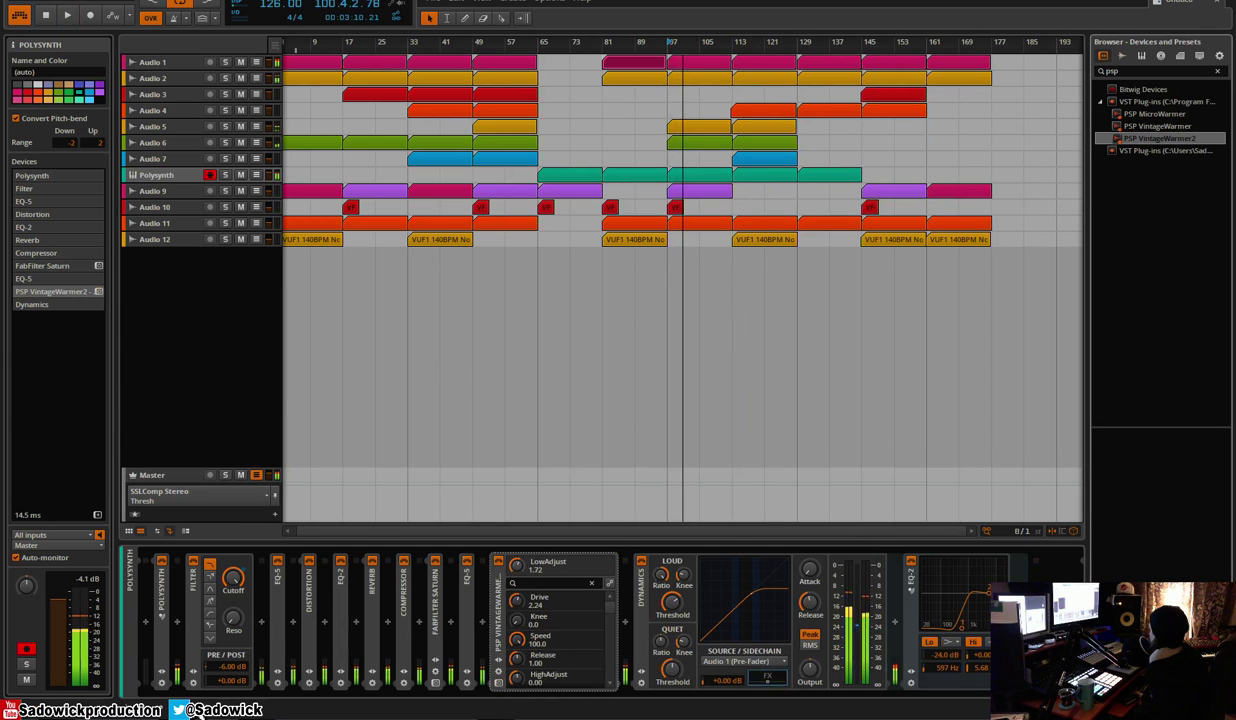
Show the Master track's device chain and collapse SSLComp Stereo
key("m")
key("m")
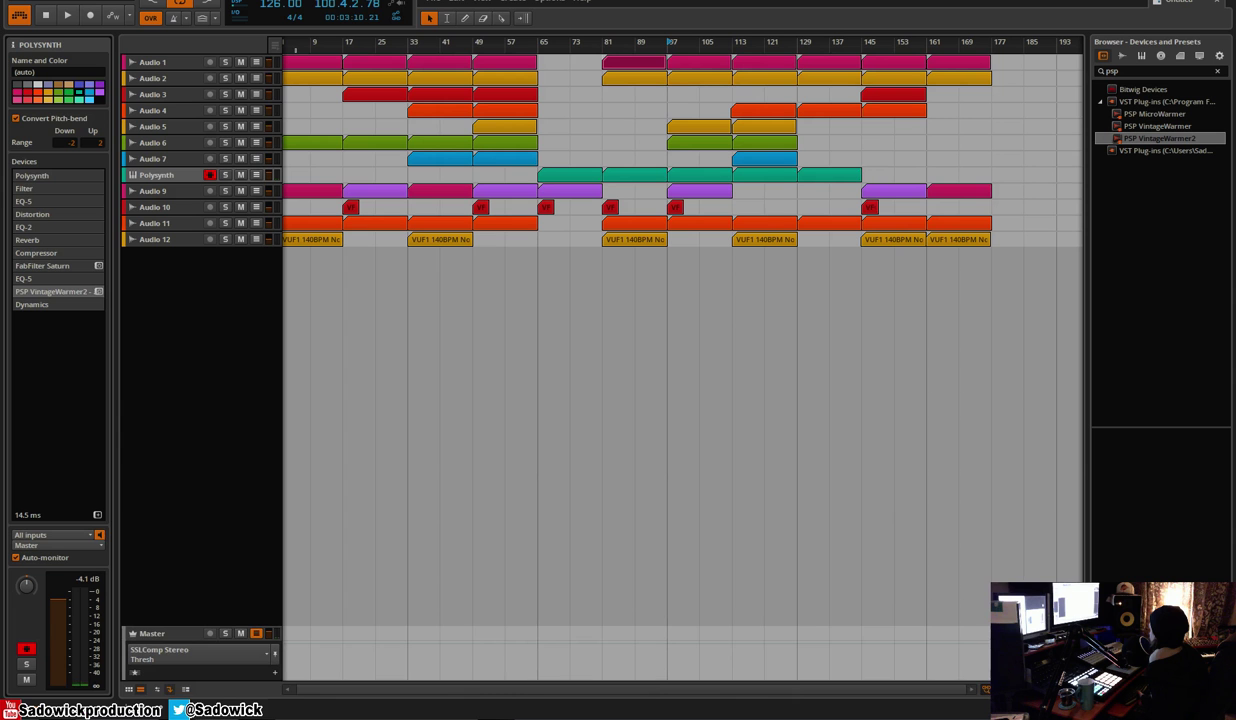
key("d")
left_click(160, 476)
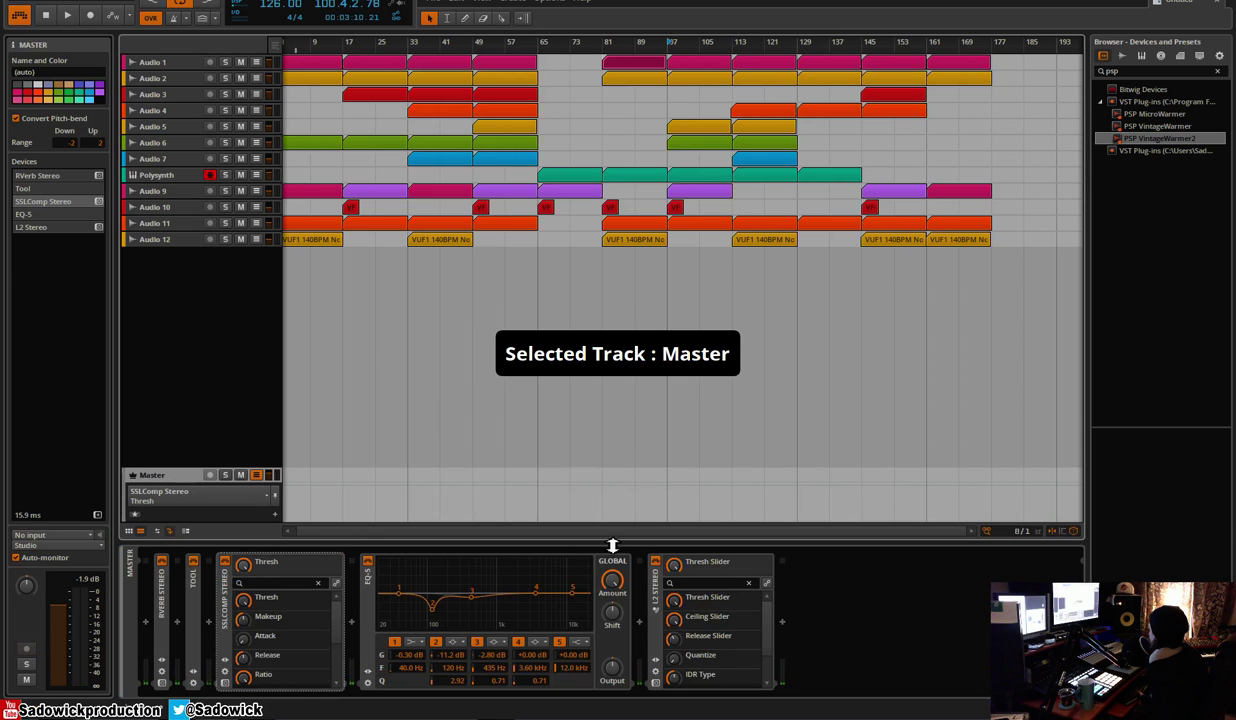
left_click(229, 593)
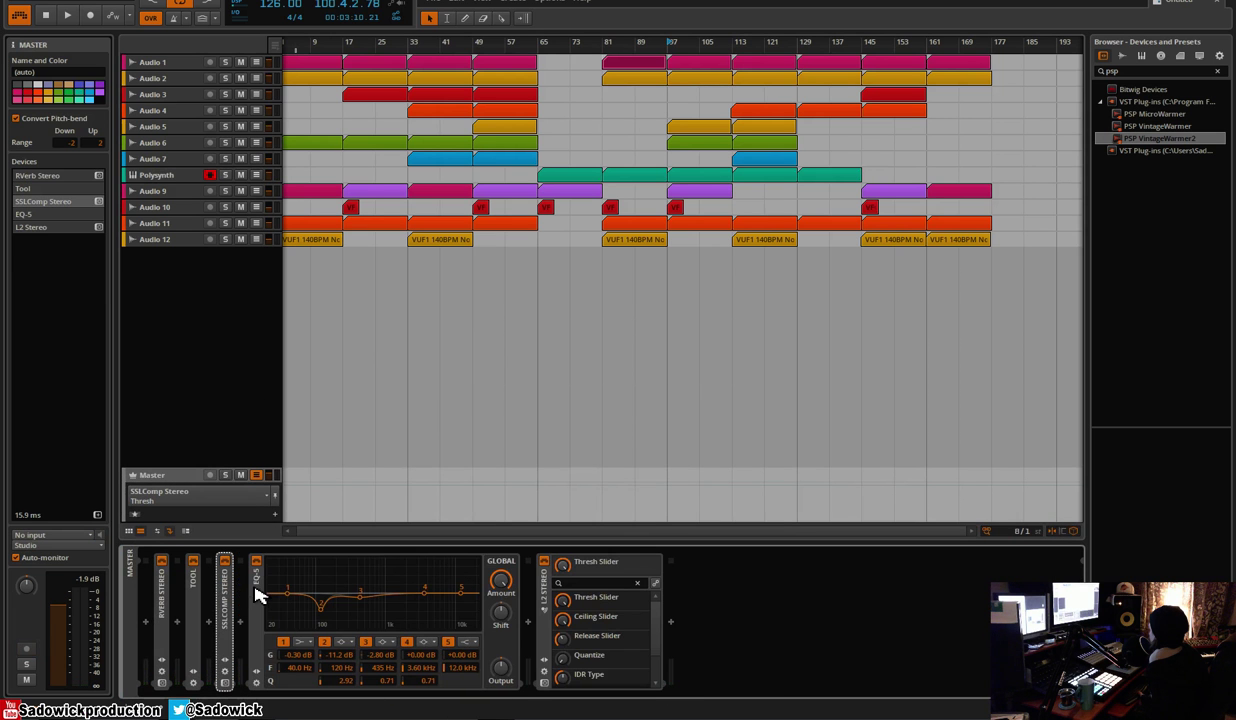
Set band 2 of Master's EQ-5 to -4.10 dB at 127 Hz with Q 3.78, auditioning from bar 97
key("space")
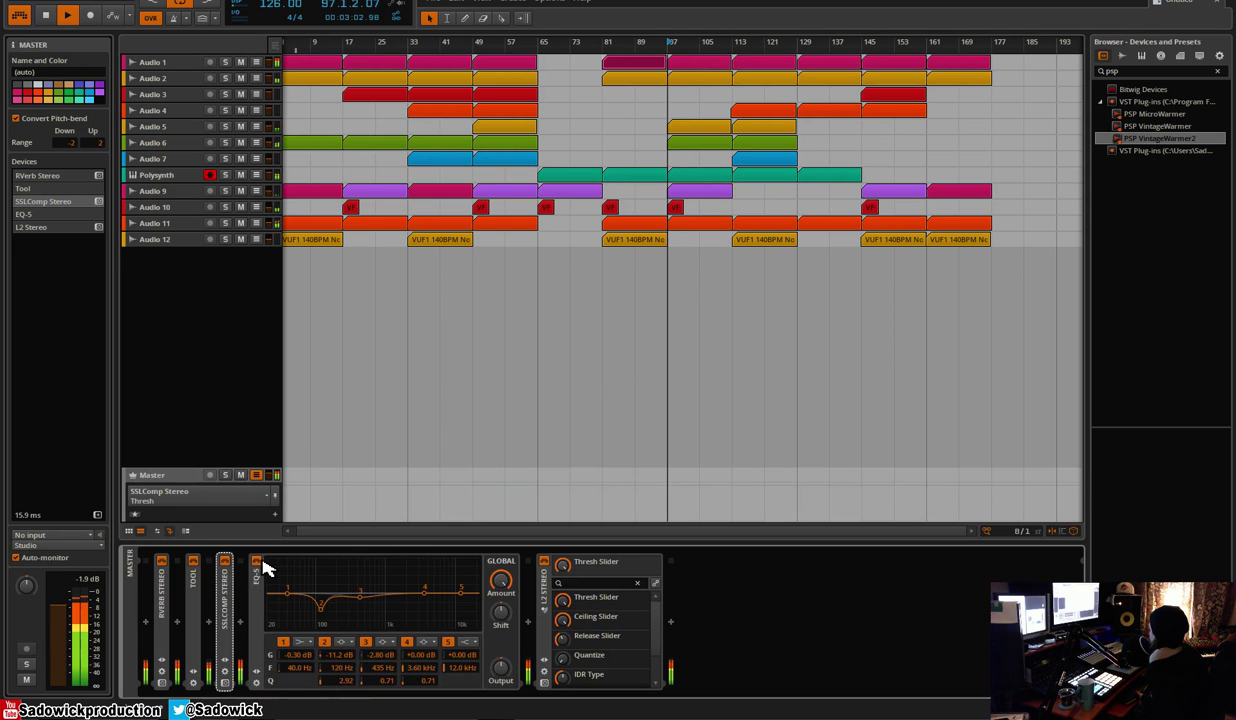
left_click_drag(321, 608, 323, 603)
key("space")
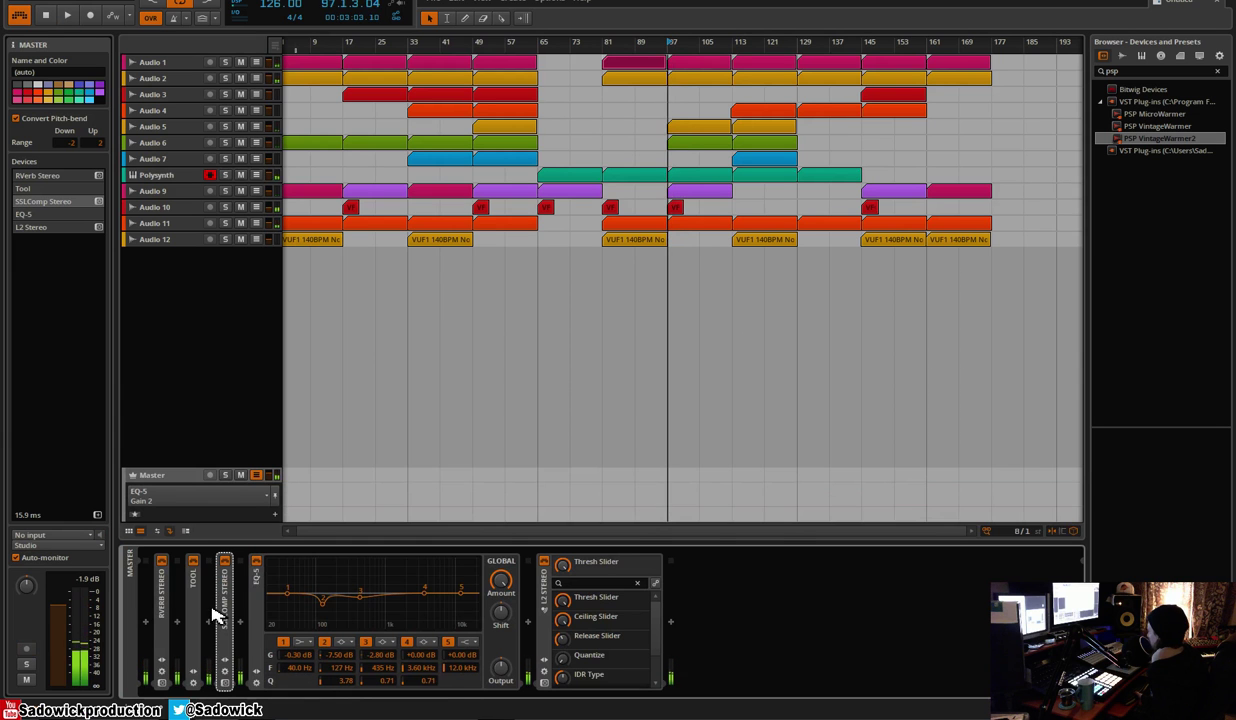
left_click_drag(328, 655, 328, 632)
key("space")
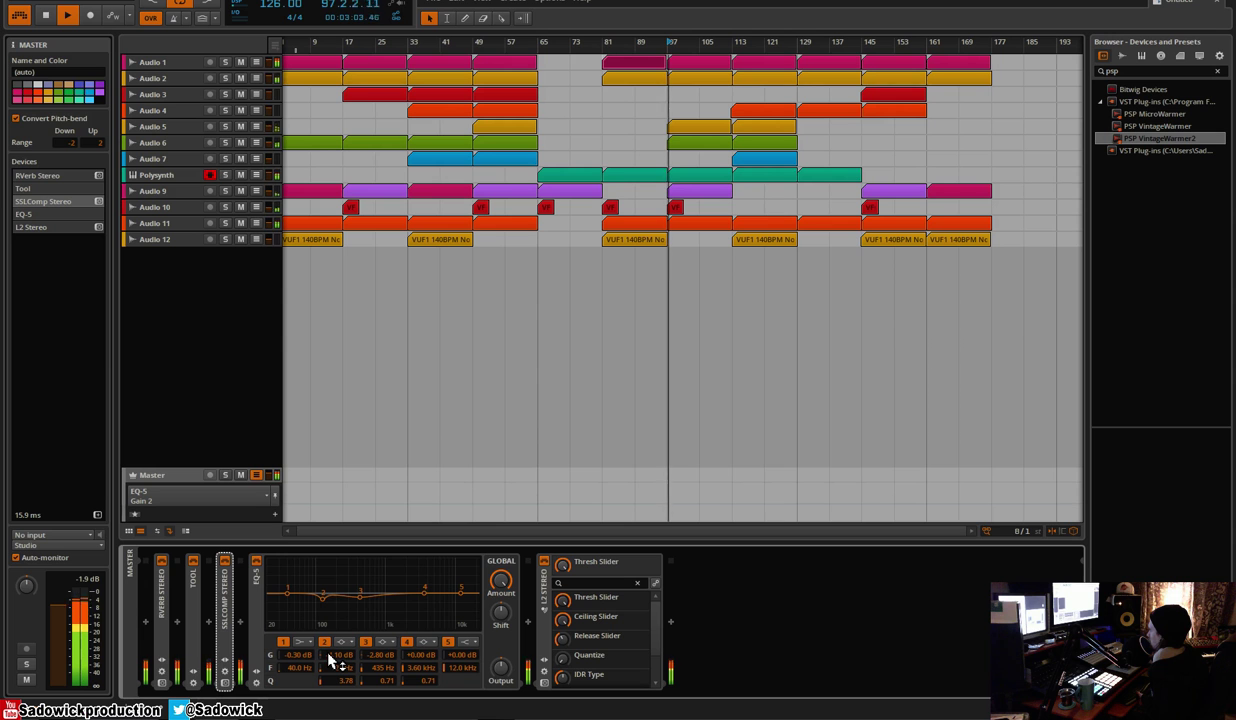
key("space")
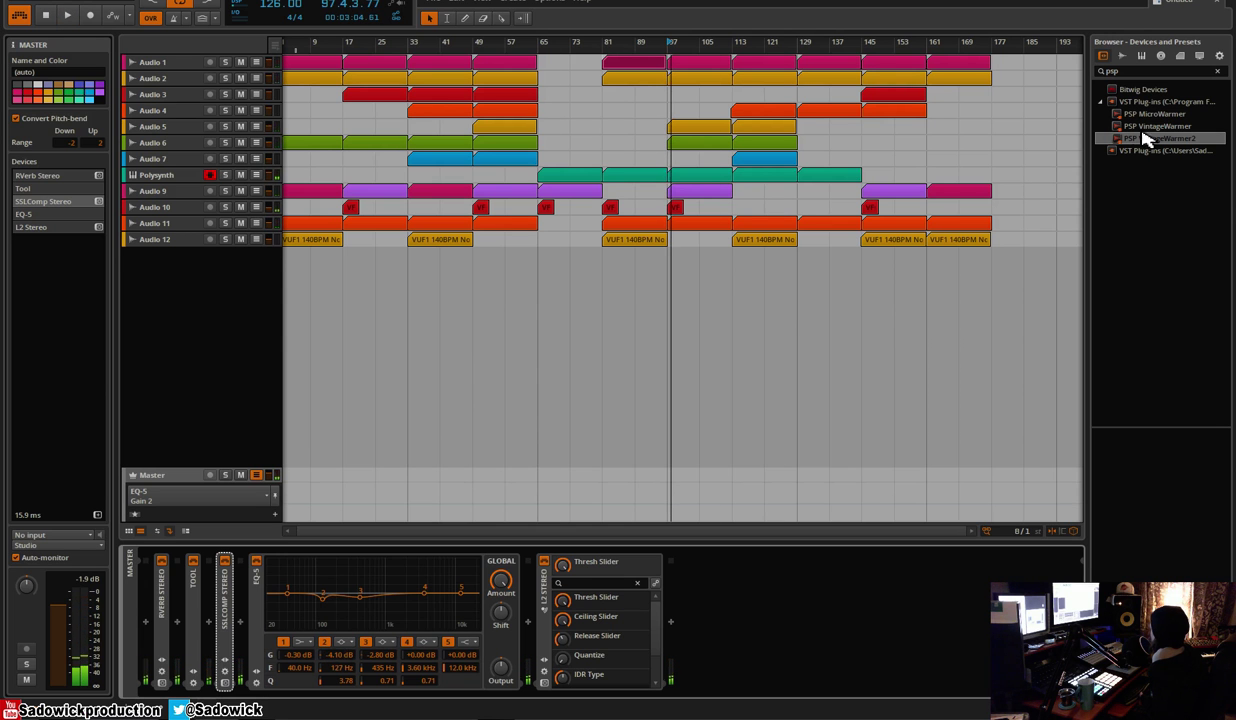
Insert PSP VintageWarmer2 on Master between SSLComp Stereo and EQ-5, and reload all crashed plug-ins
left_click_drag(535, 592, 258, 608)
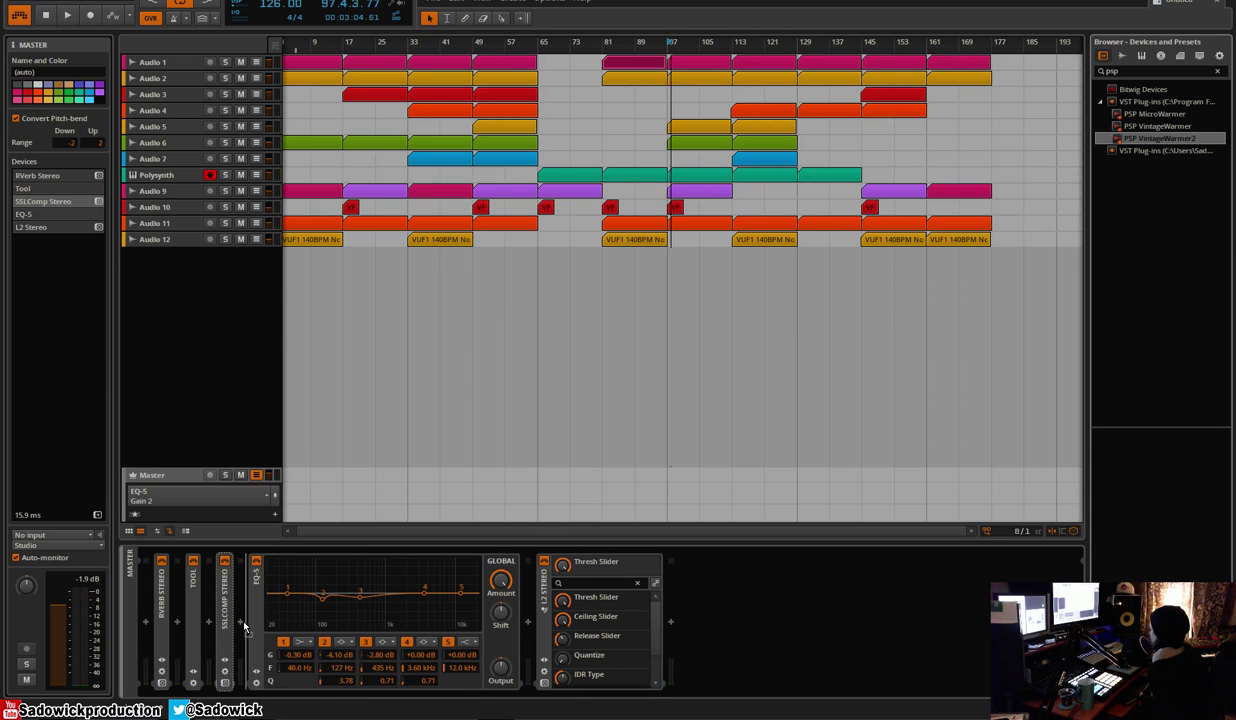
key("space")
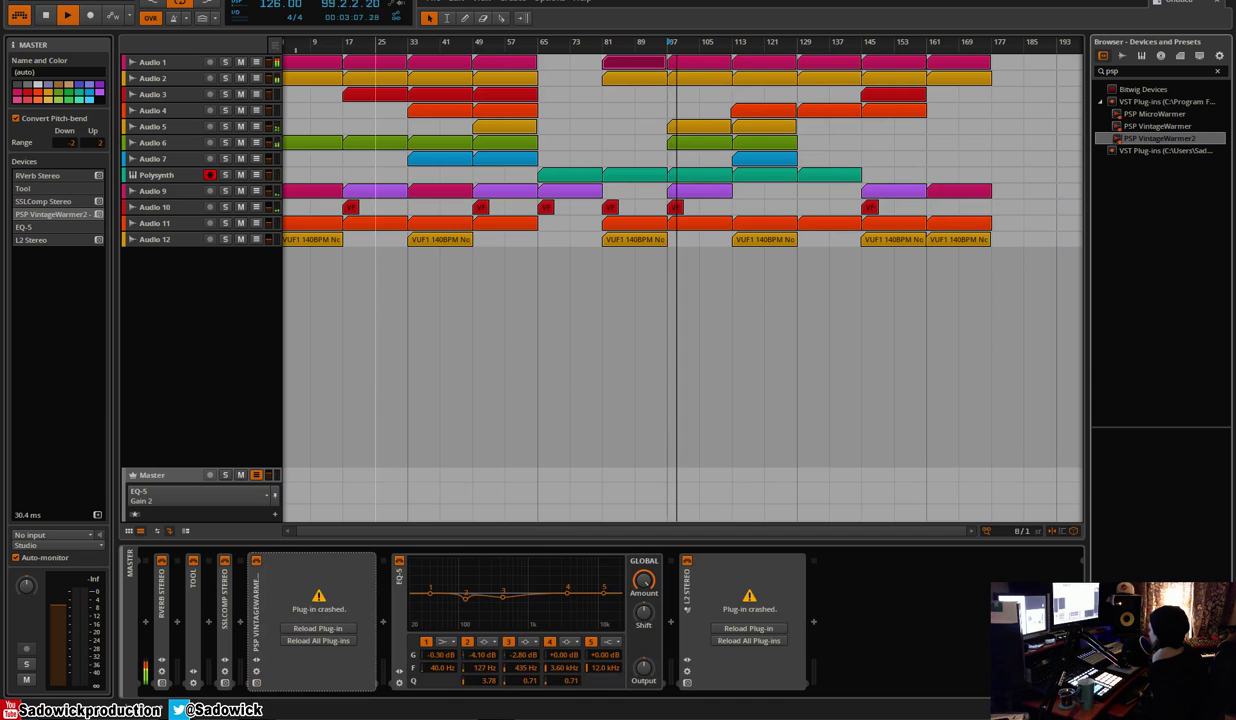
left_click(332, 641)
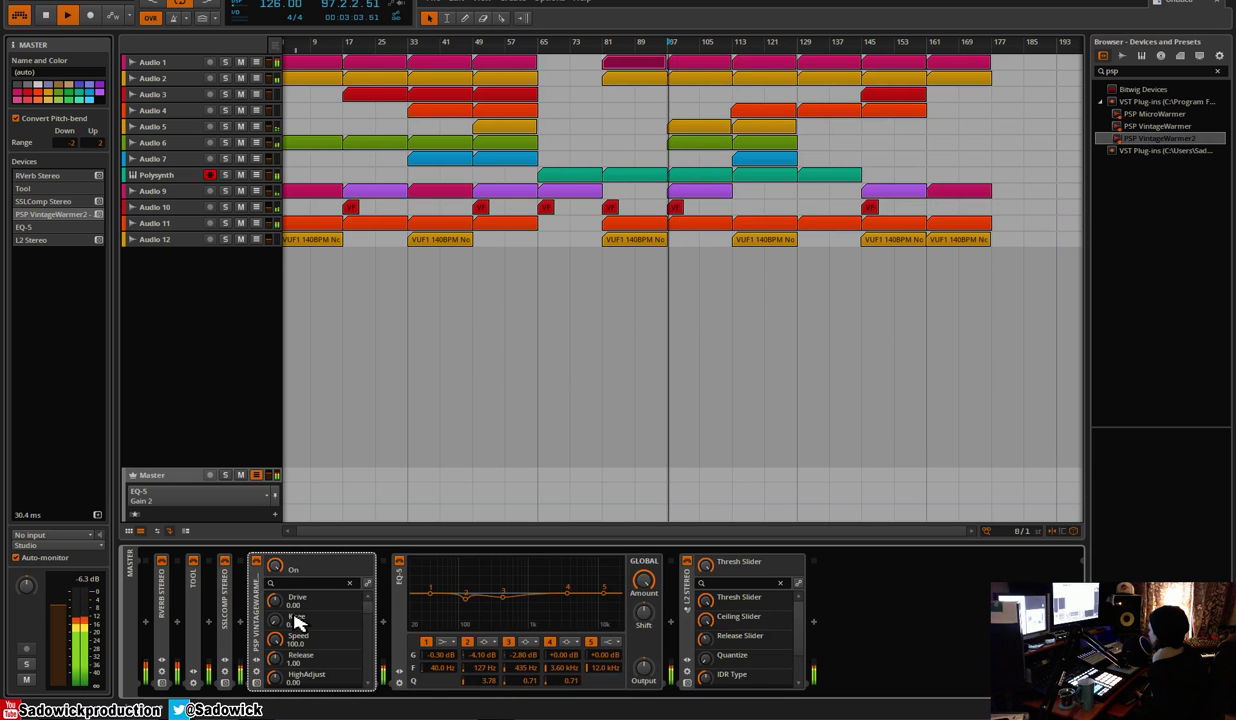
Open Master's VintageWarmer2, compare the mix with it bypassed, and set its Drive to 3.04 during playback
left_click(257, 684)
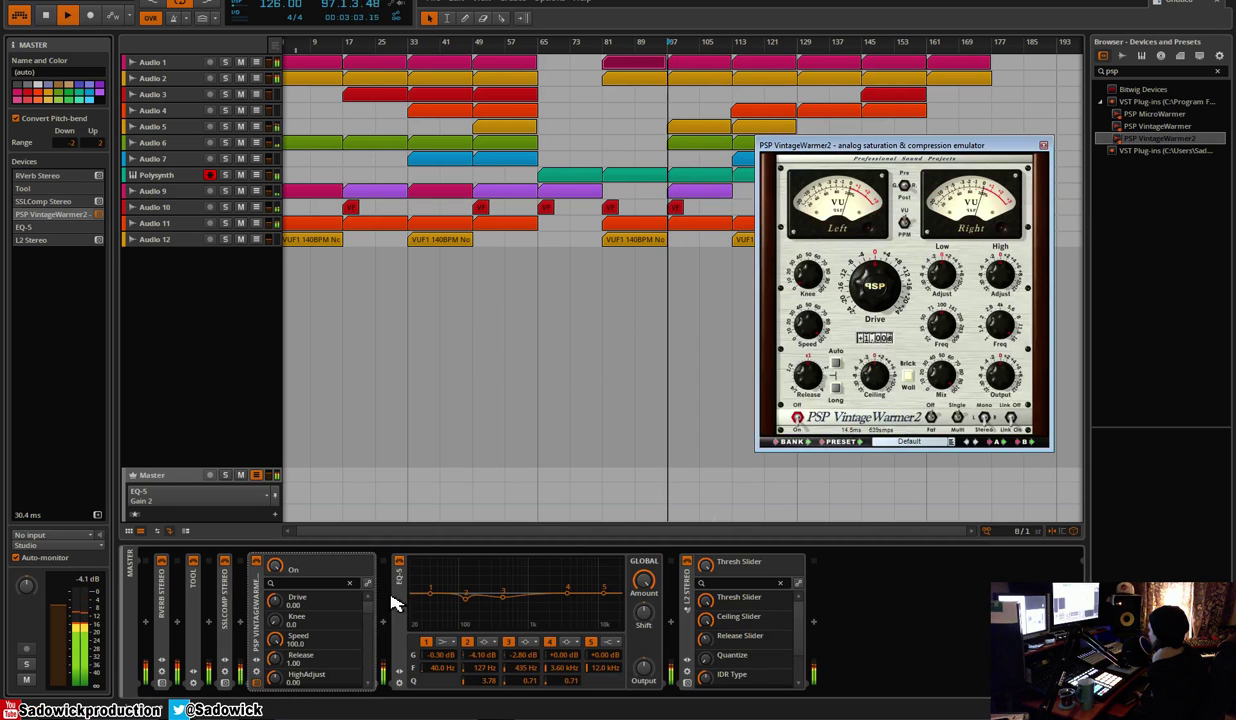
left_click(260, 562)
left_click(260, 562)
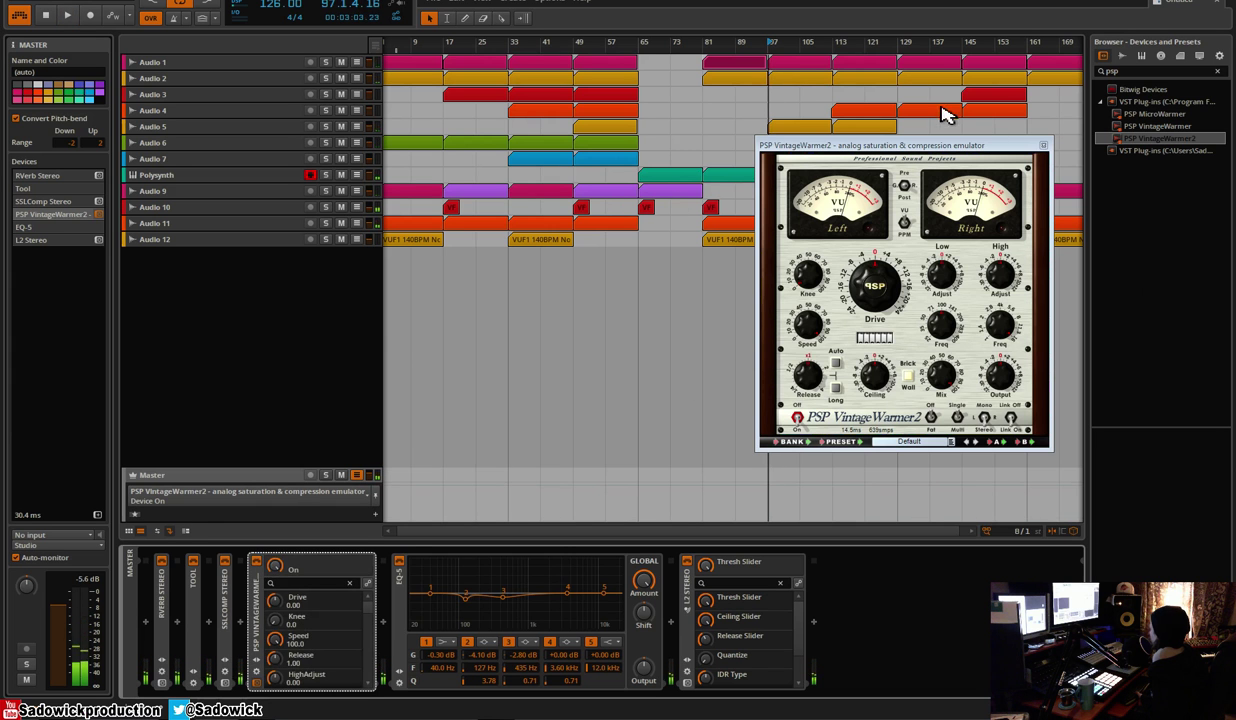
left_click_drag(916, 146, 303, 129)
key("space")
left_click_drag(266, 249, 276, 288)
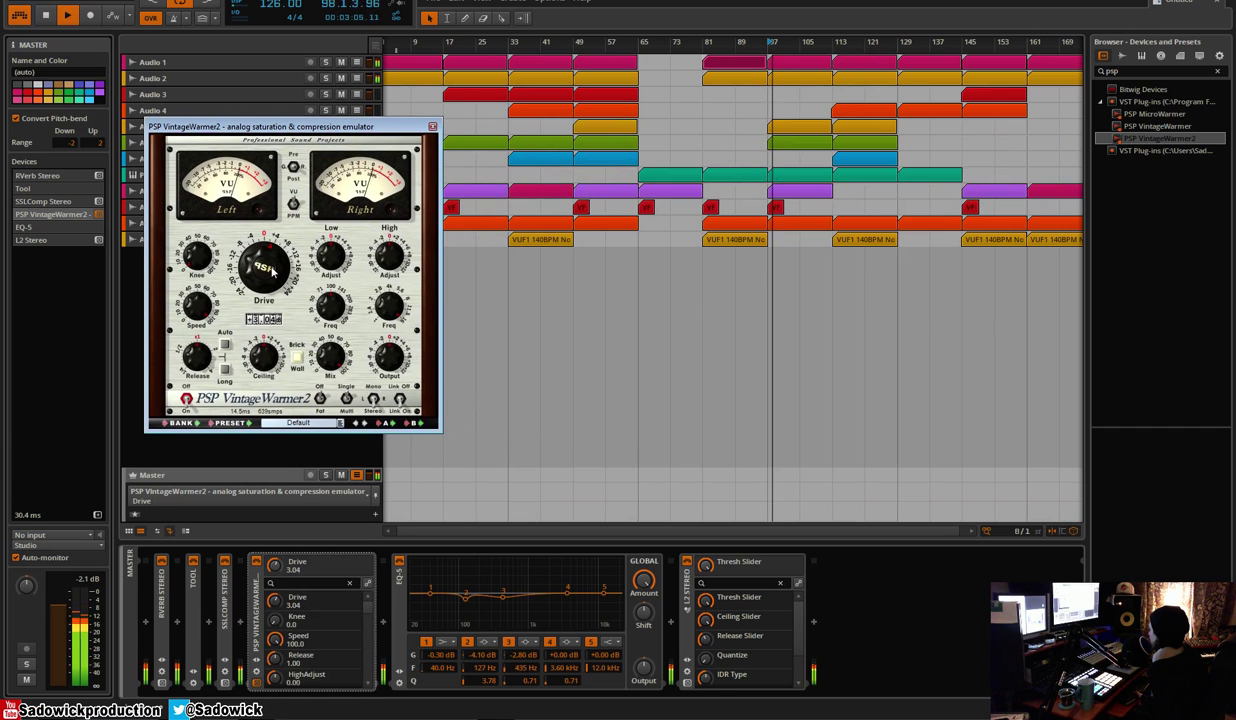
Open L2 Stereo's window to watch its meters, and close the VintageWarmer2 window
left_click(687, 682)
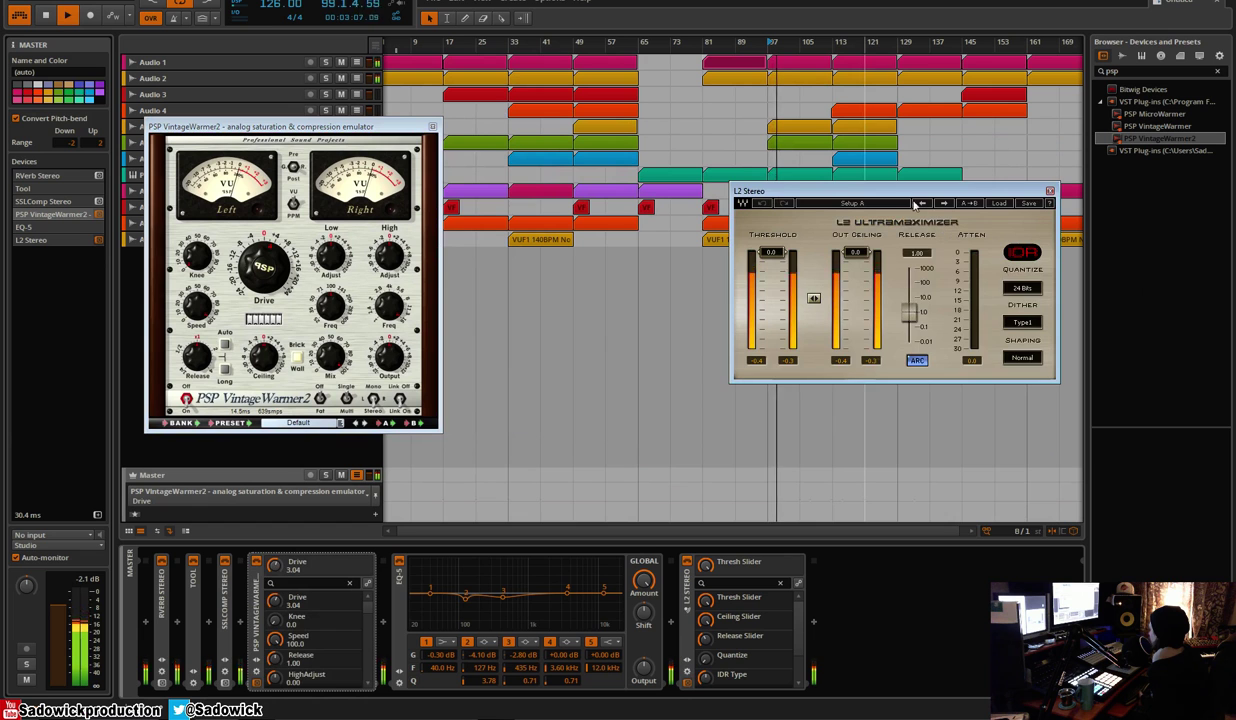
left_click_drag(912, 196, 866, 213)
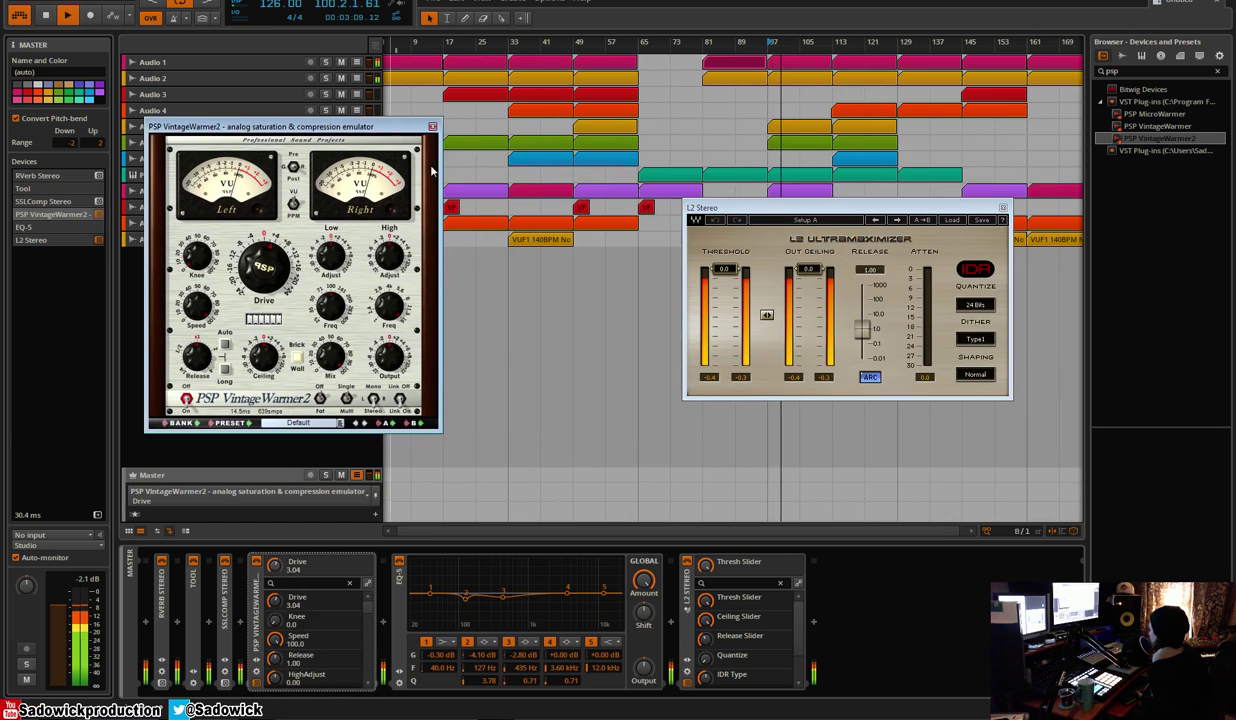
left_click(432, 126)
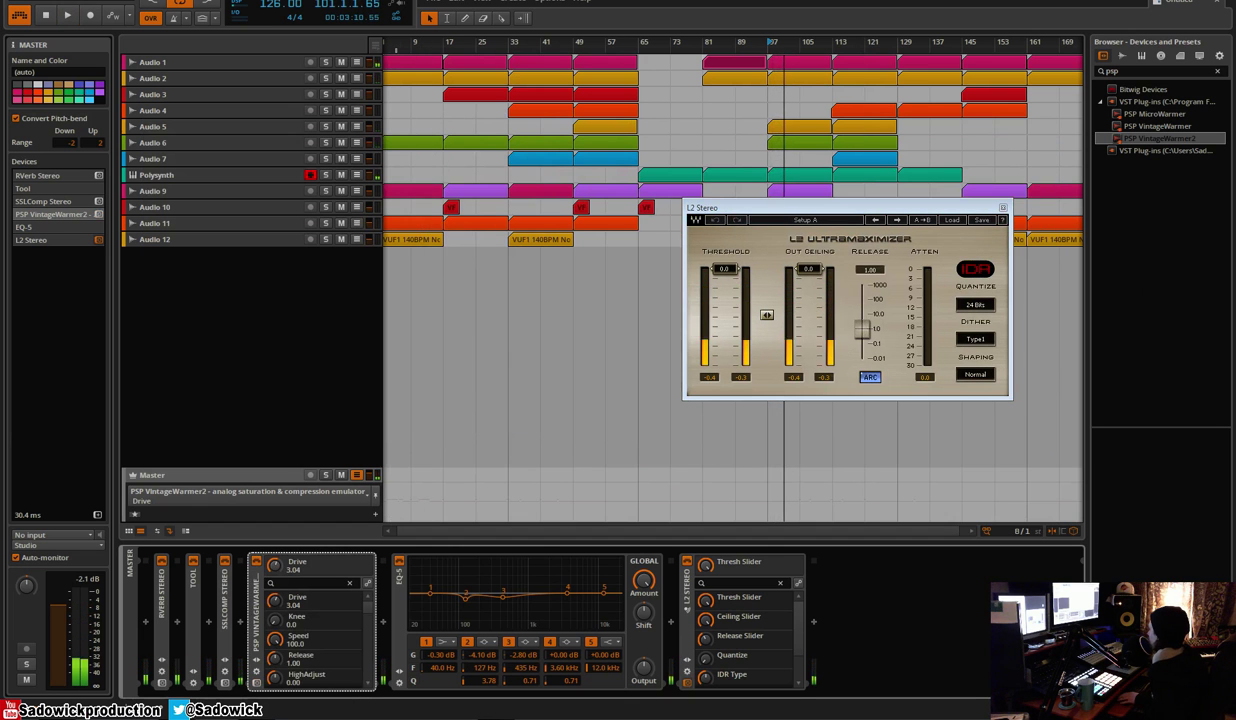
Compare the mix from bar 97 by toggling bypass on Master's VintageWarmer2, Tool, EQ-5 and L2 Stereo
key("space")
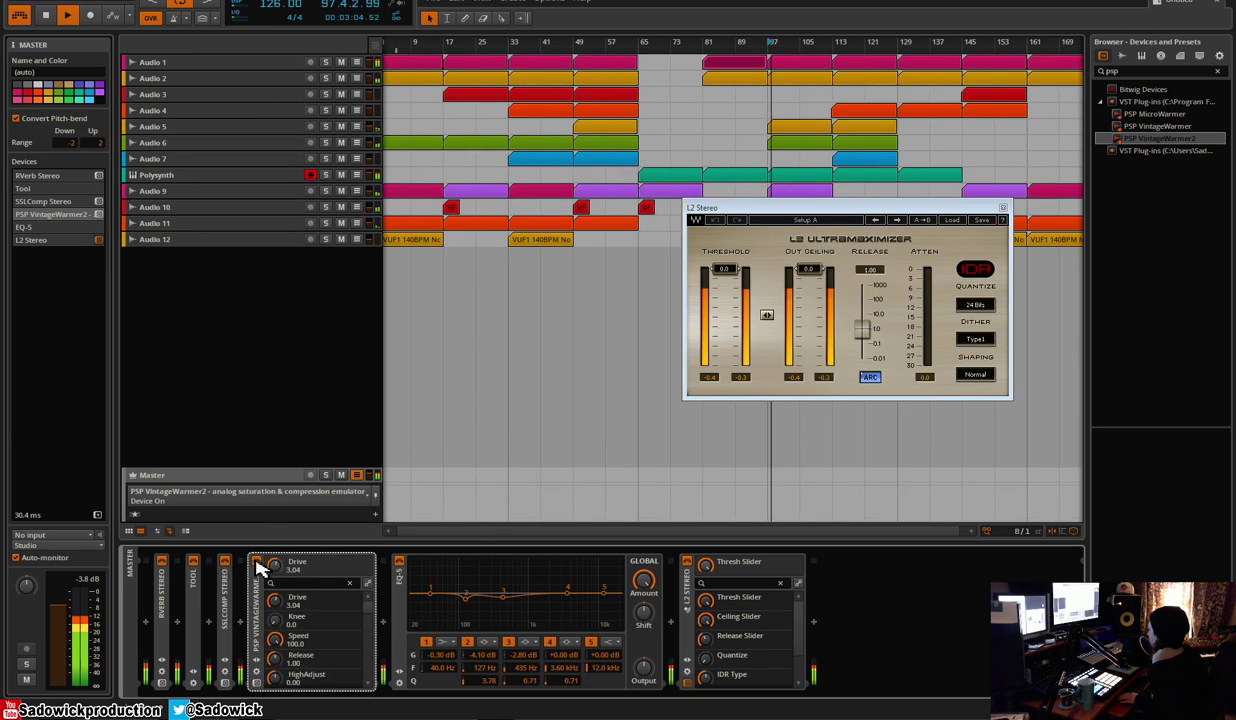
left_click(198, 572)
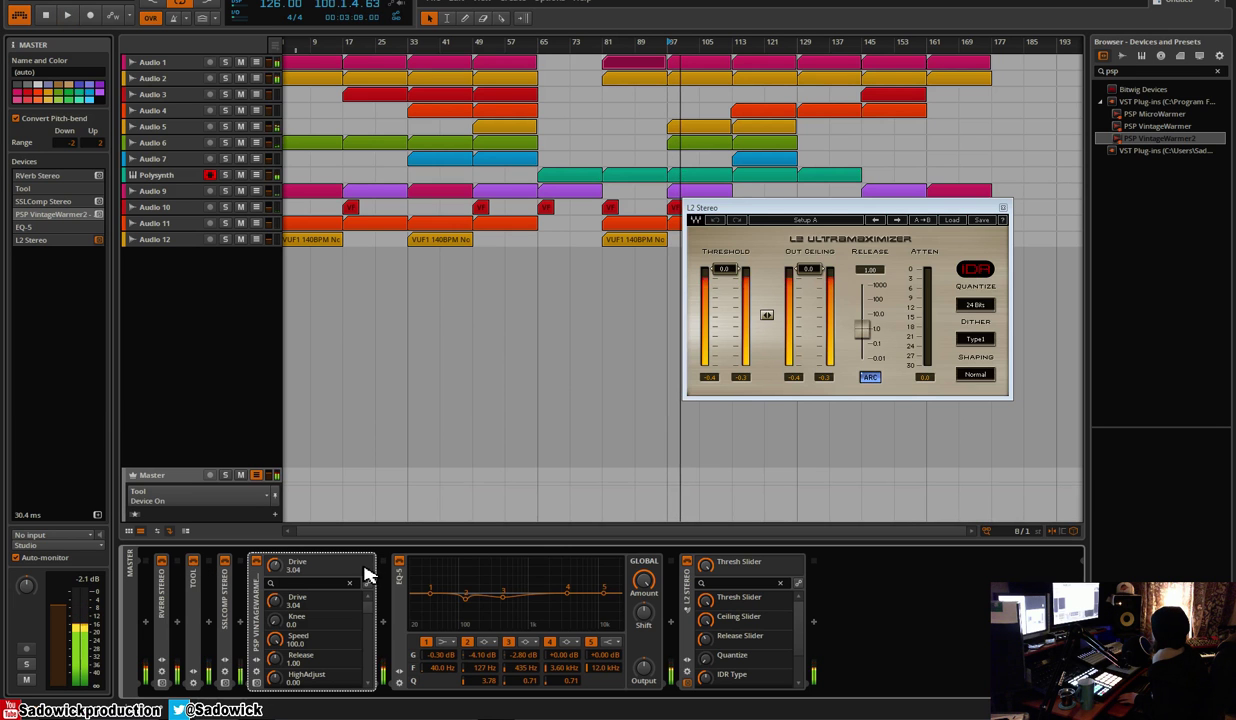
key("space")
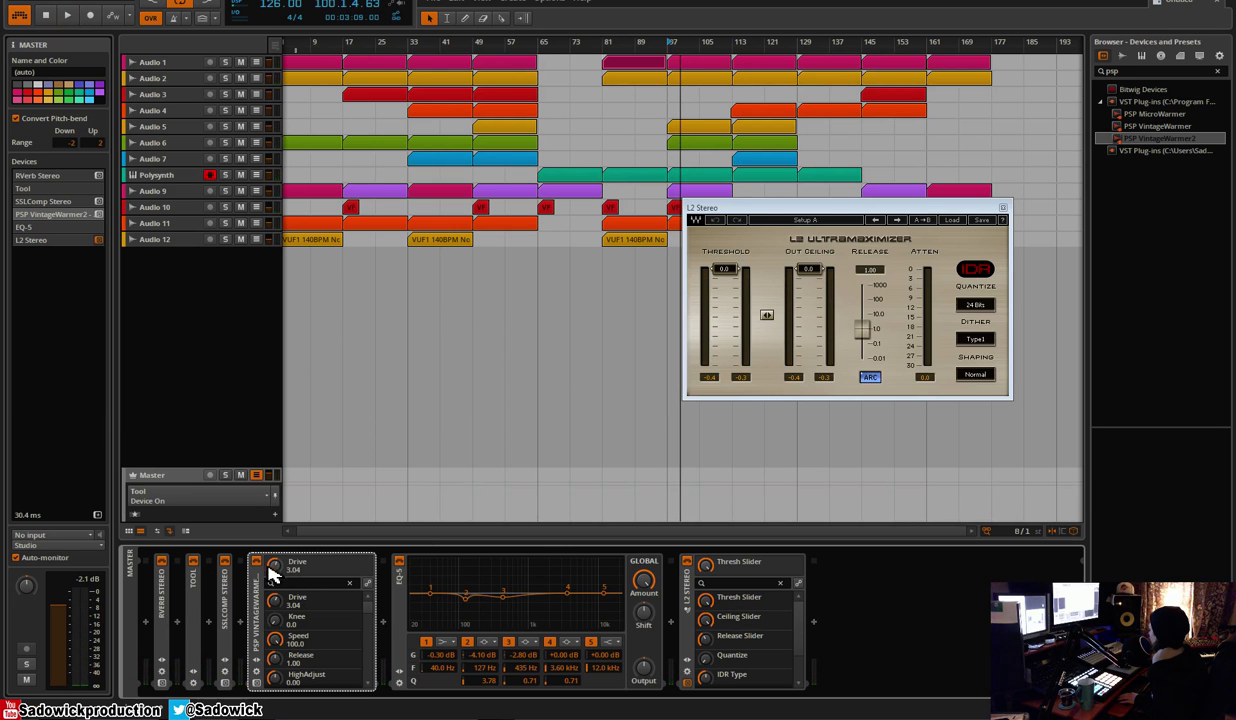
left_click(270, 568)
key("space")
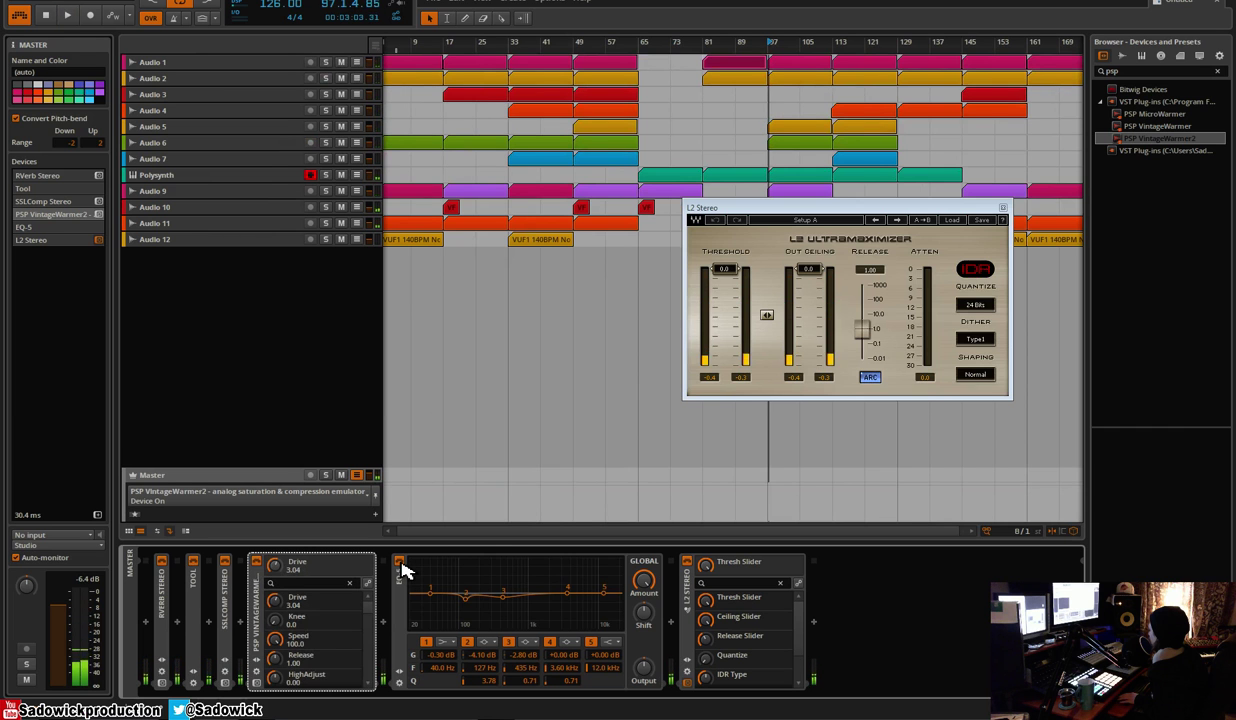
left_click(688, 569)
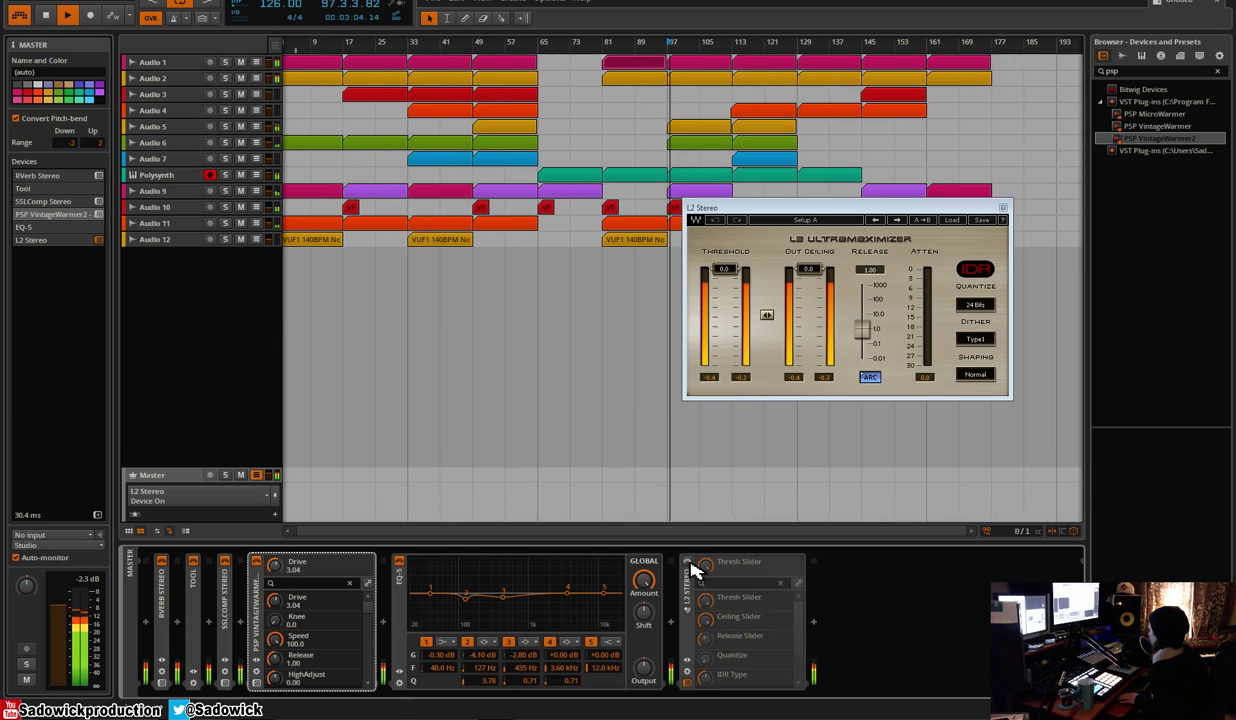
left_click(257, 562)
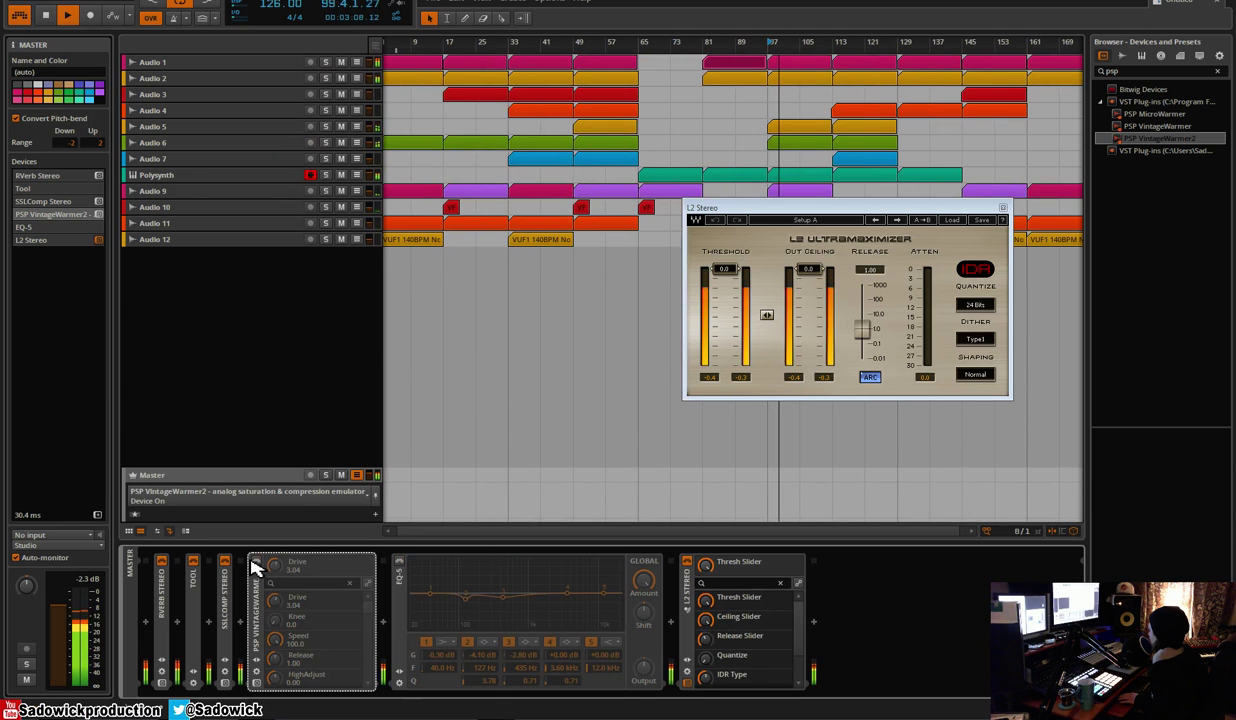
Reopen VintageWarmer2, lower its Drive to 0.64 during playback, and hide Master's automation lane
left_click(263, 684)
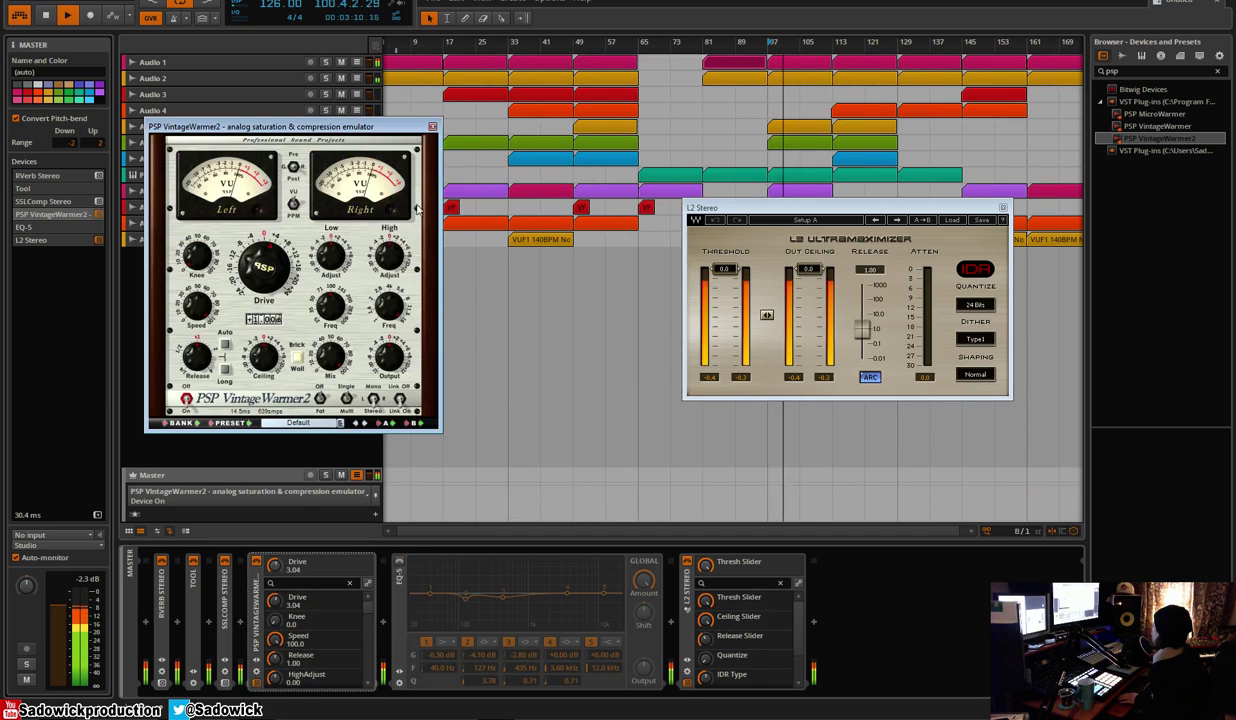
left_click_drag(262, 258, 262, 268)
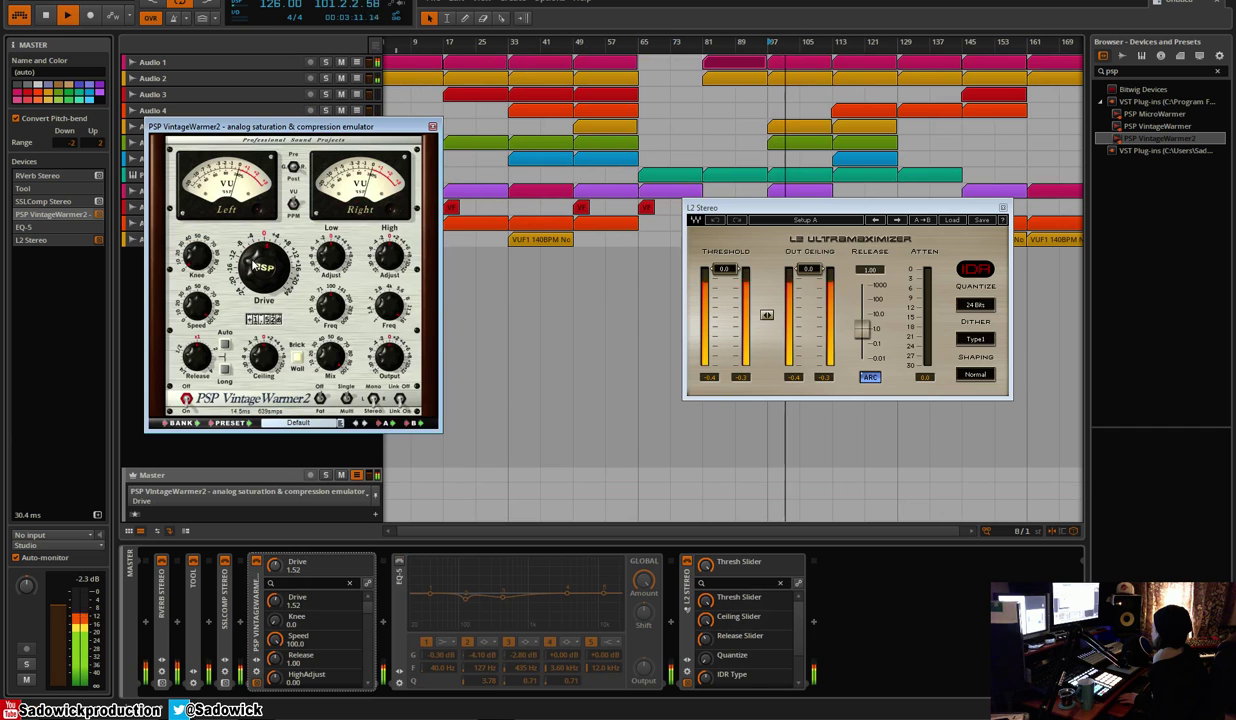
left_click(230, 587)
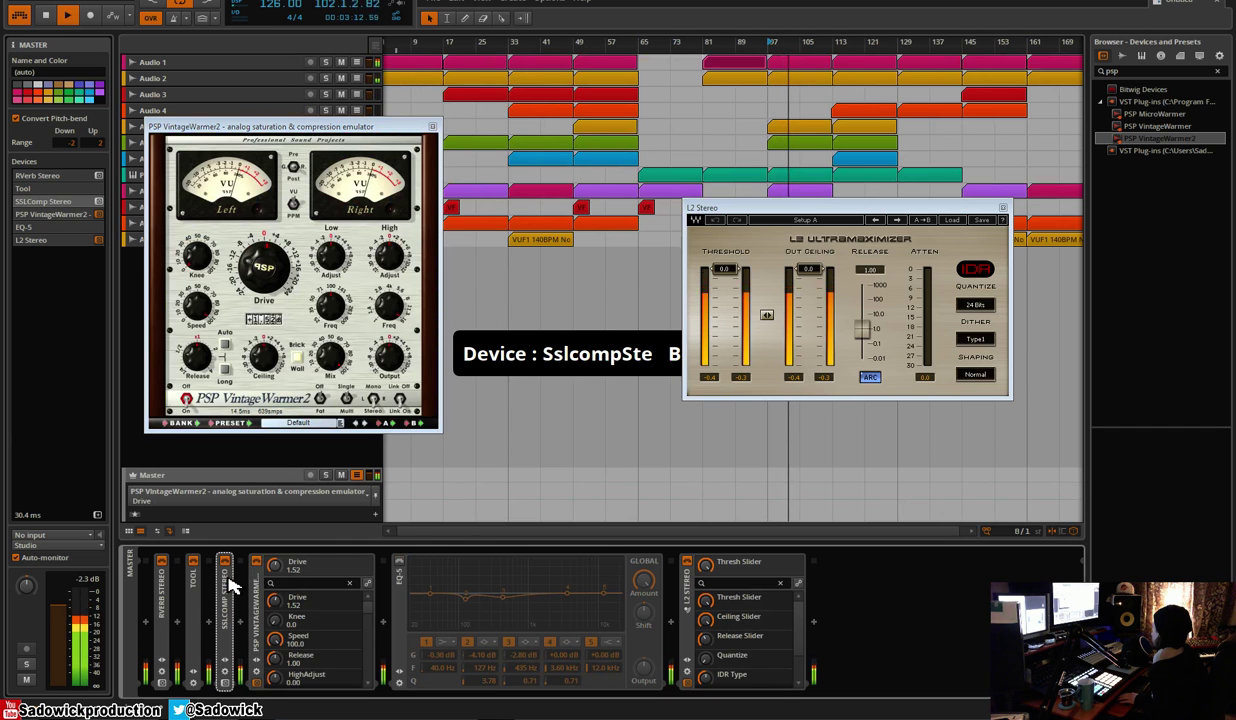
left_click(358, 479)
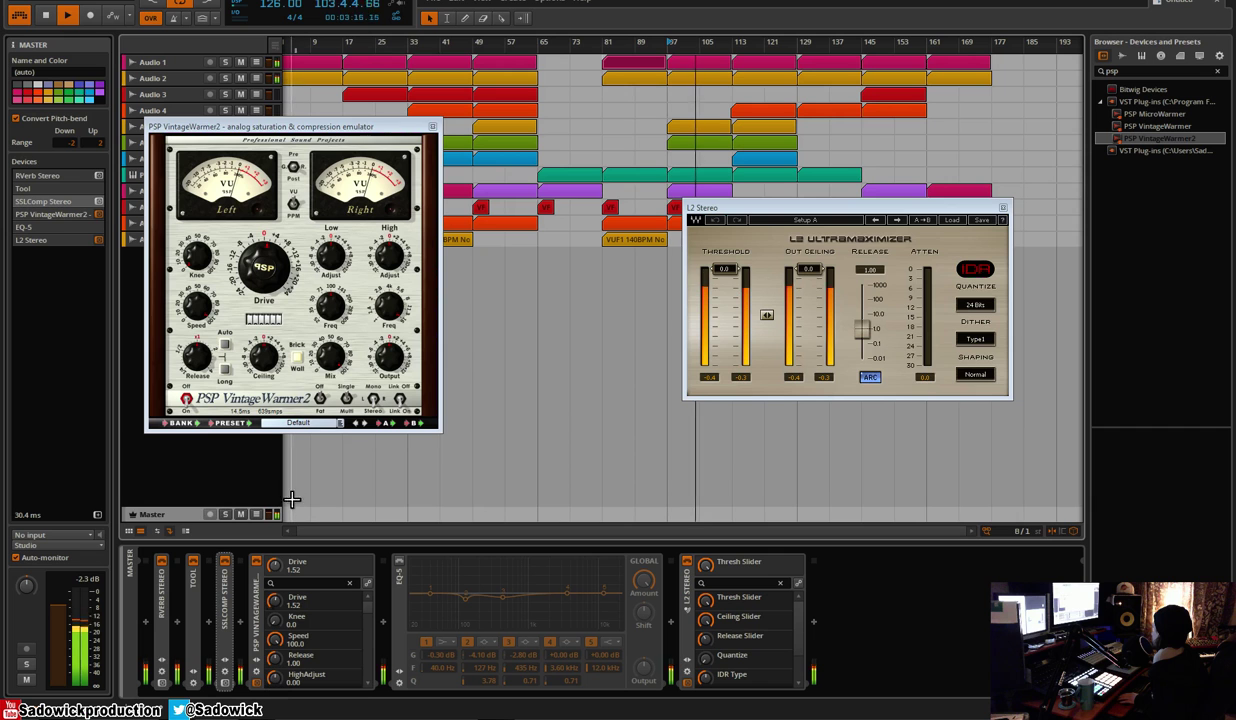
left_click_drag(266, 273, 272, 272)
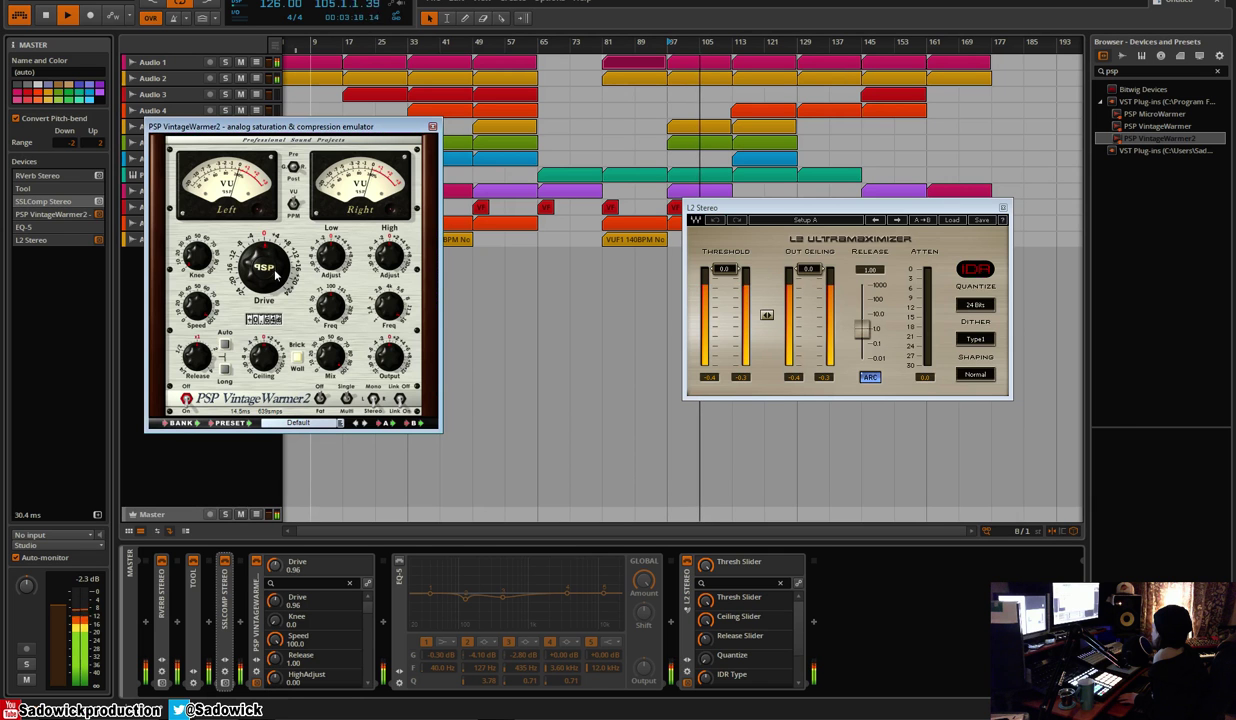
Lower L2 Stereo's threshold to -4.1 dB, raise it slightly, and audition from just before bar 81
left_click_drag(735, 280, 735, 291)
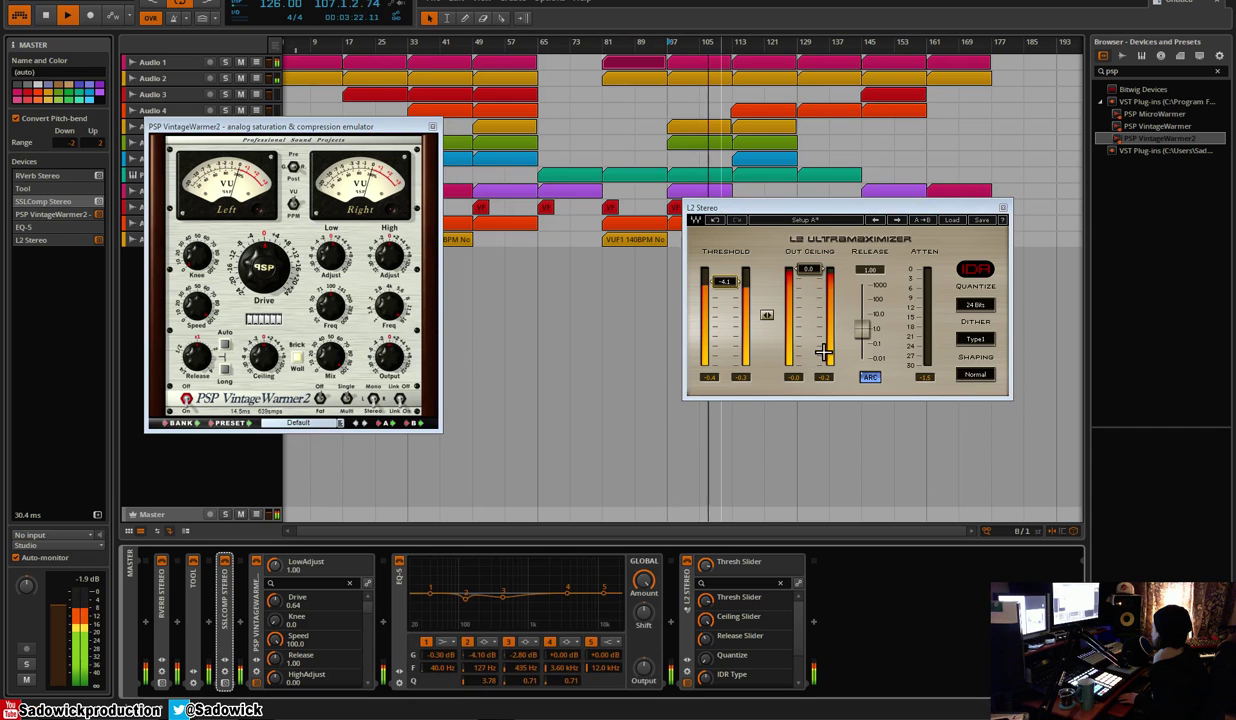
left_click_drag(736, 284, 737, 281)
left_click(537, 44)
key("space")
Toggle VintageWarmer2's FAT and MultiBand switches during playback, and close both plug-in windows
left_click(1003, 208)
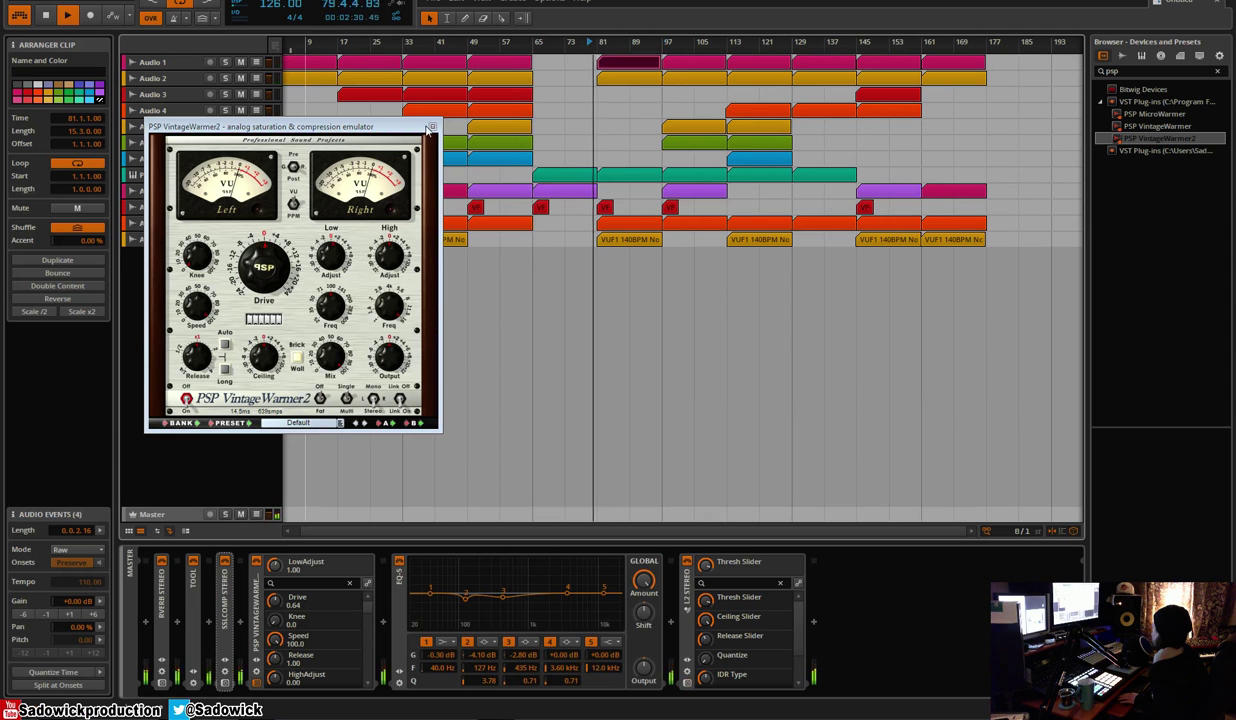
left_click(345, 400)
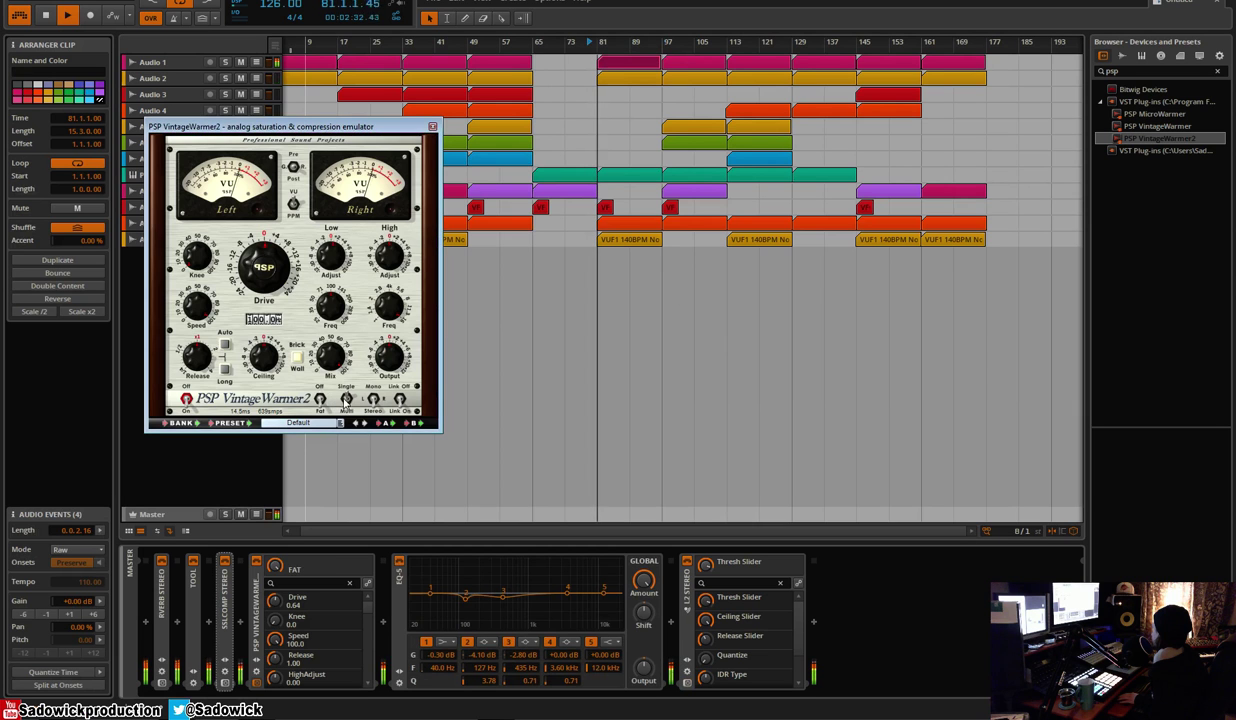
left_click(432, 126)
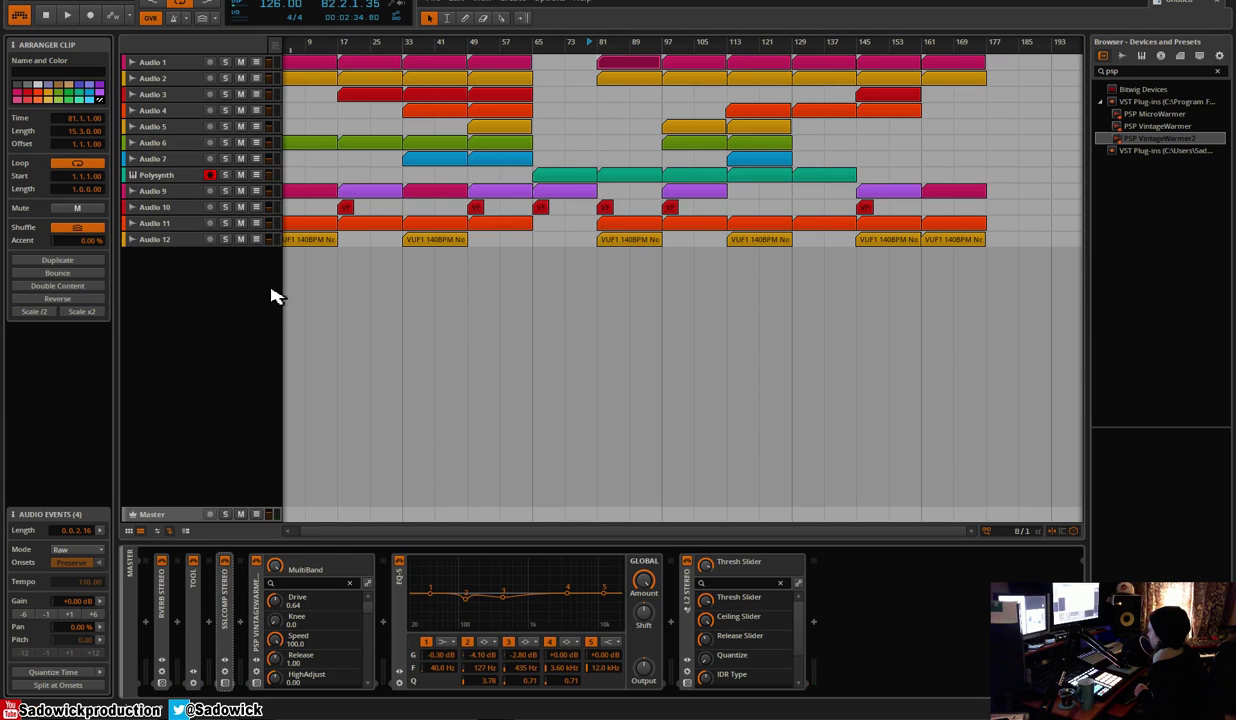
Review the whole arrangement, playing it briefly from bar 1 and again from about bar 76
left_click_drag(436, 46, 410, 14)
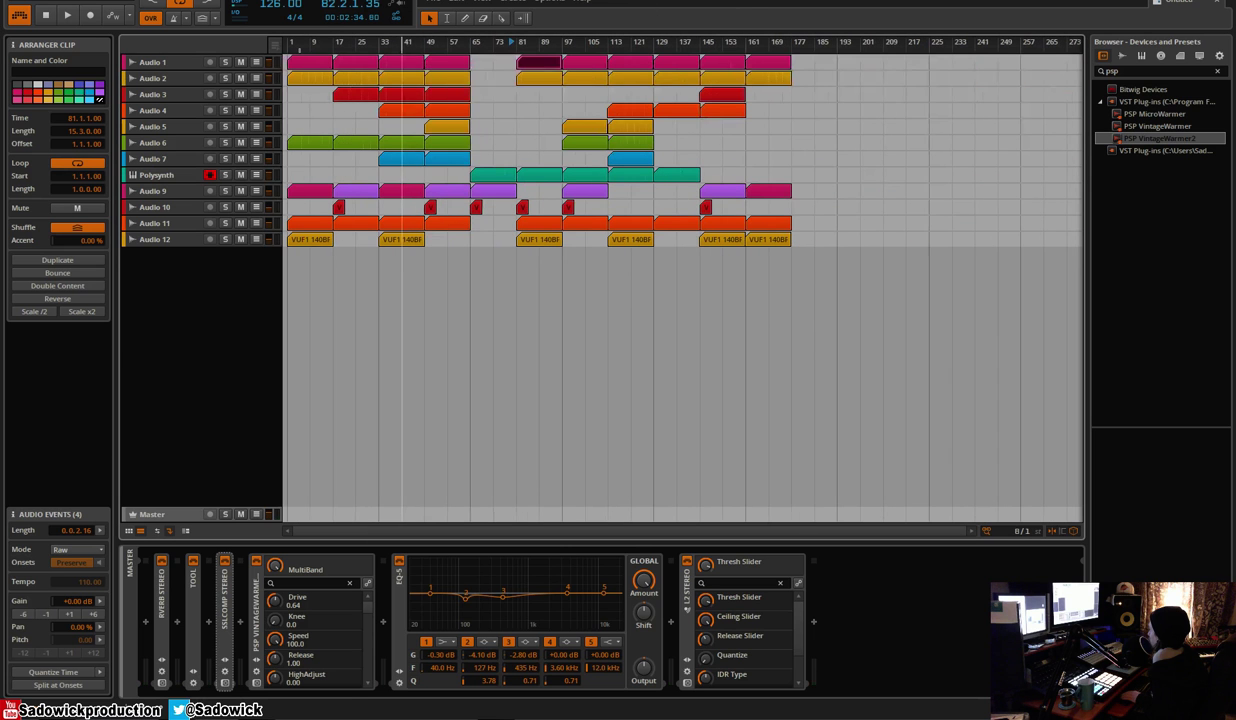
left_click(296, 48)
key("space")
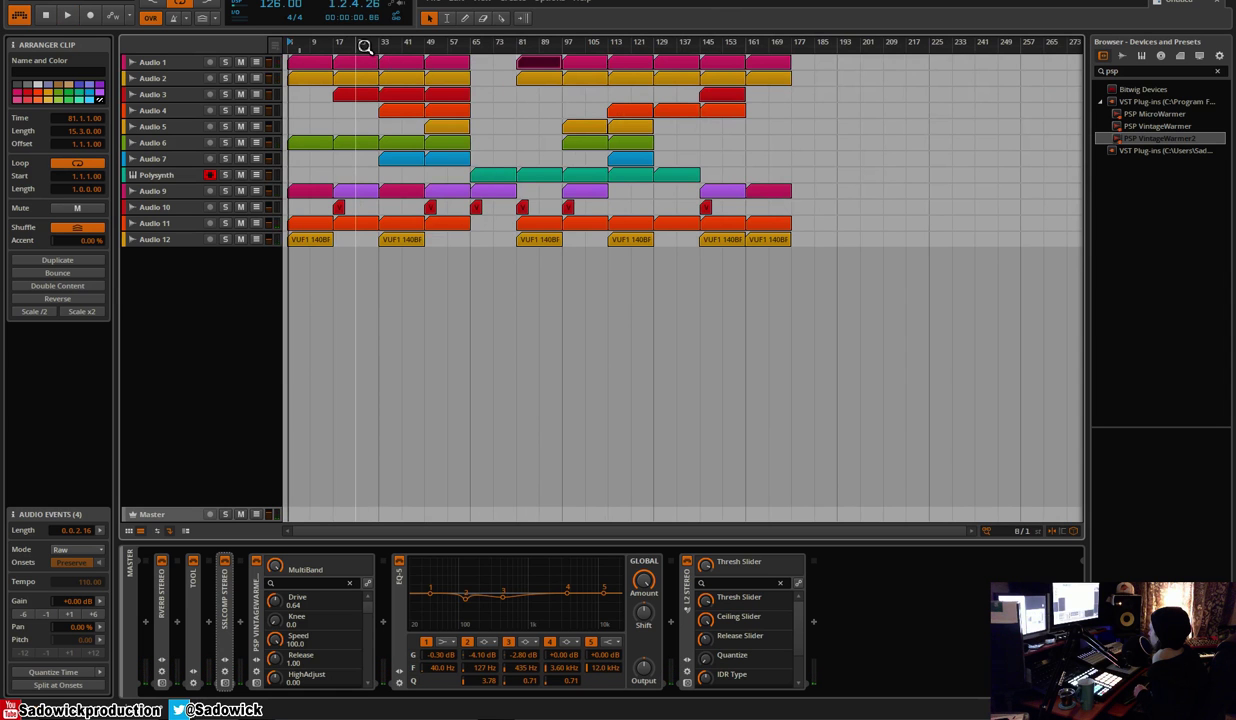
left_click(155, 337)
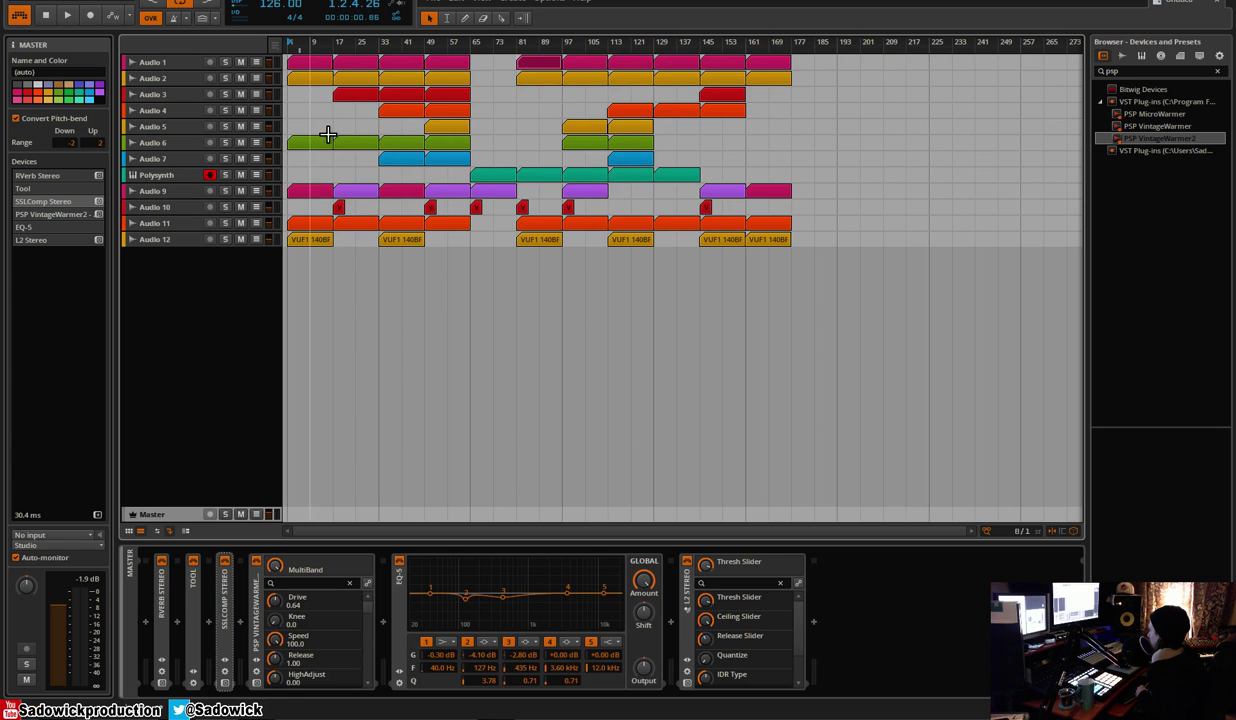
double_click(507, 48)
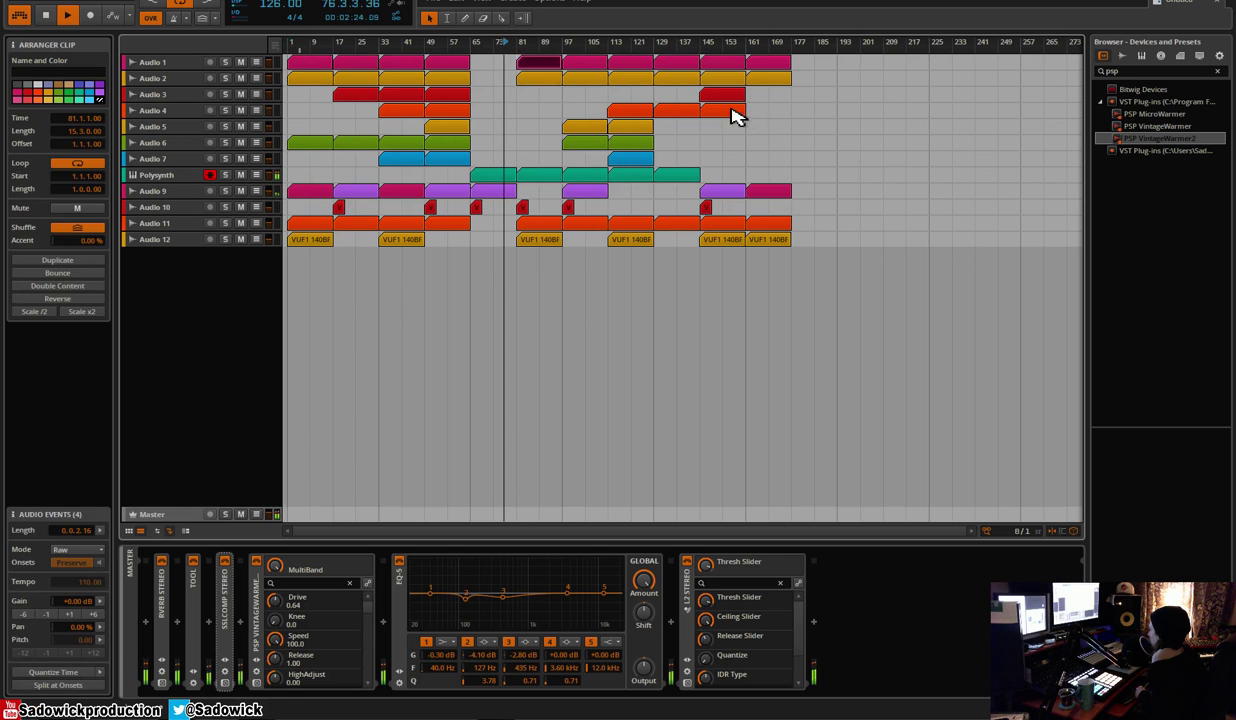
Audition the arrangement from about bars 88 and 121, adjusting SSLComp Stereo's threshold and make-up gain during playback
double_click(534, 48)
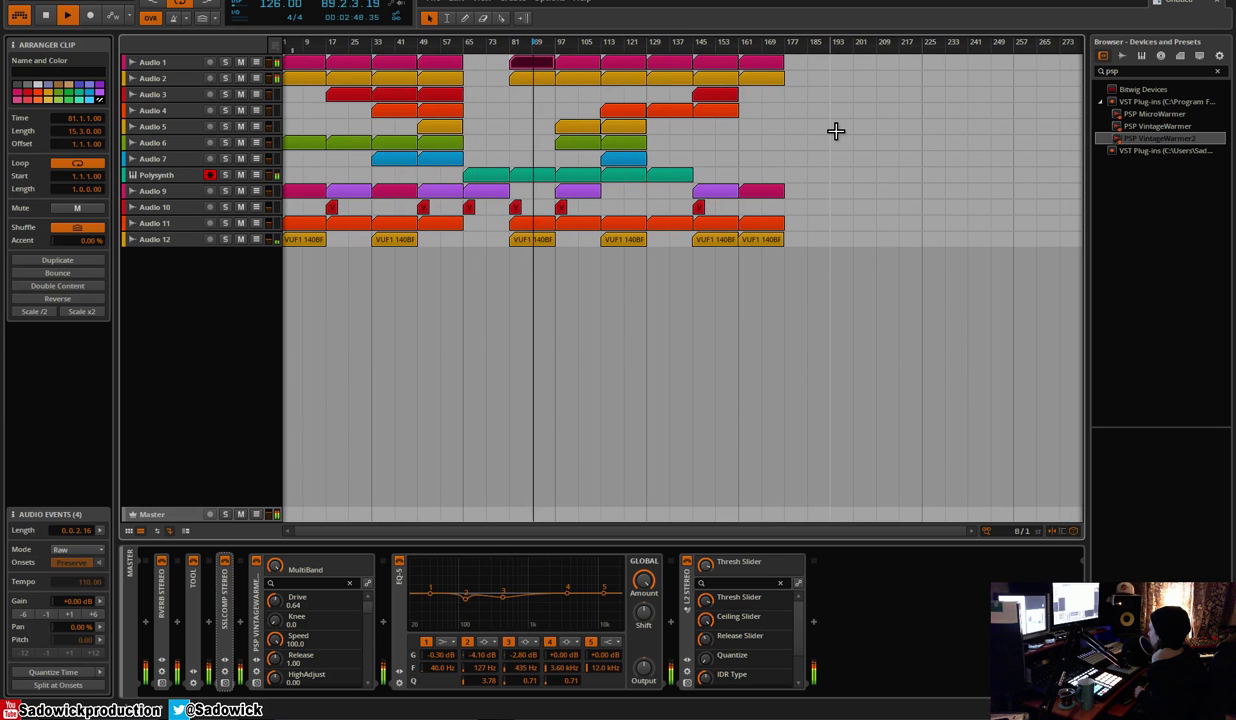
left_click(631, 44)
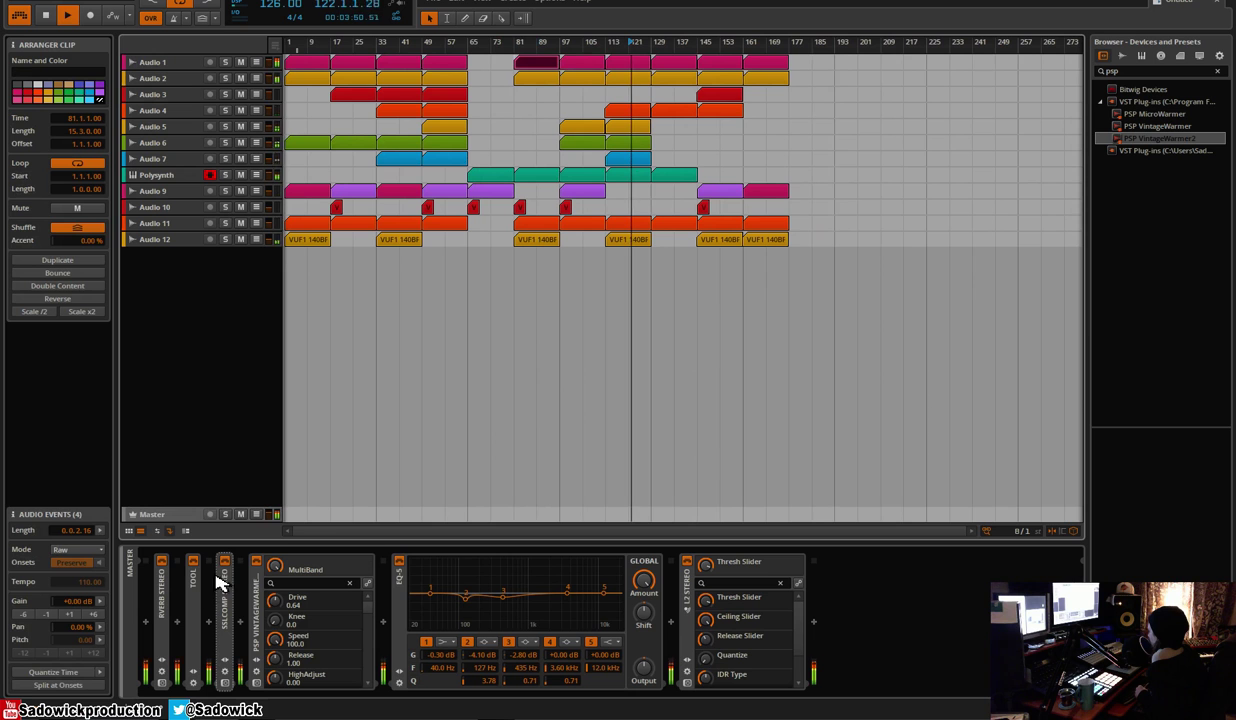
left_click(225, 682)
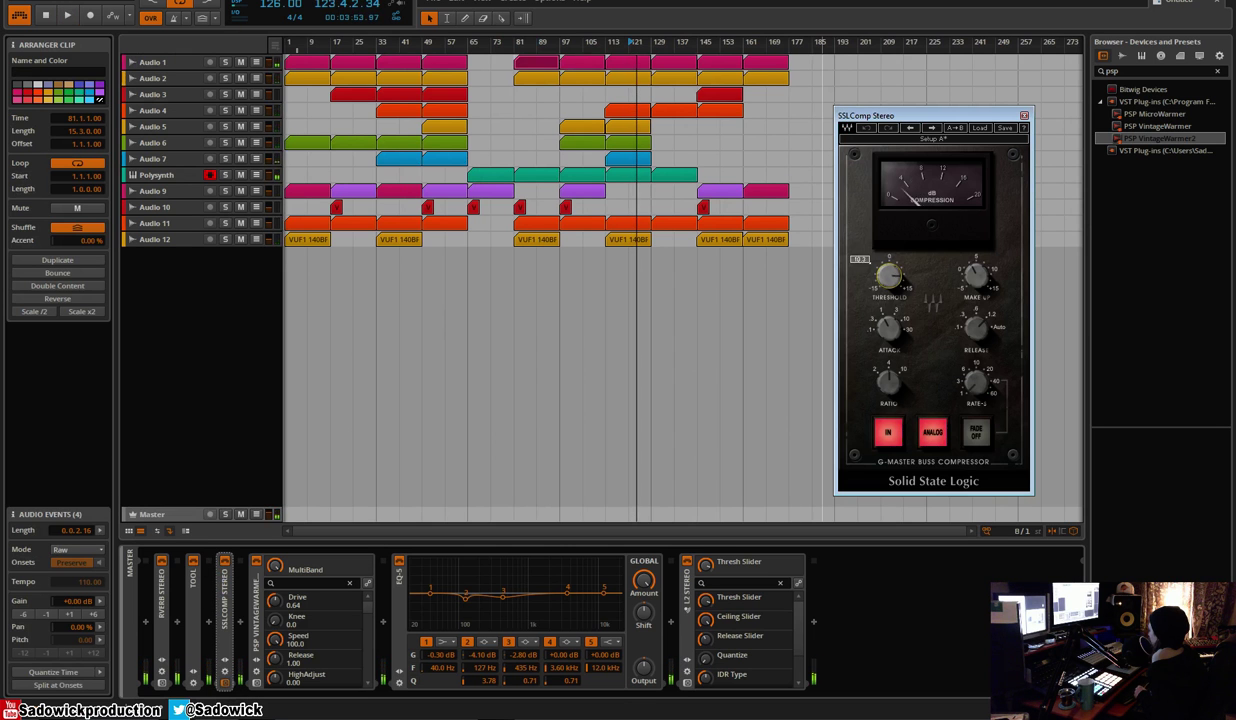
key("space")
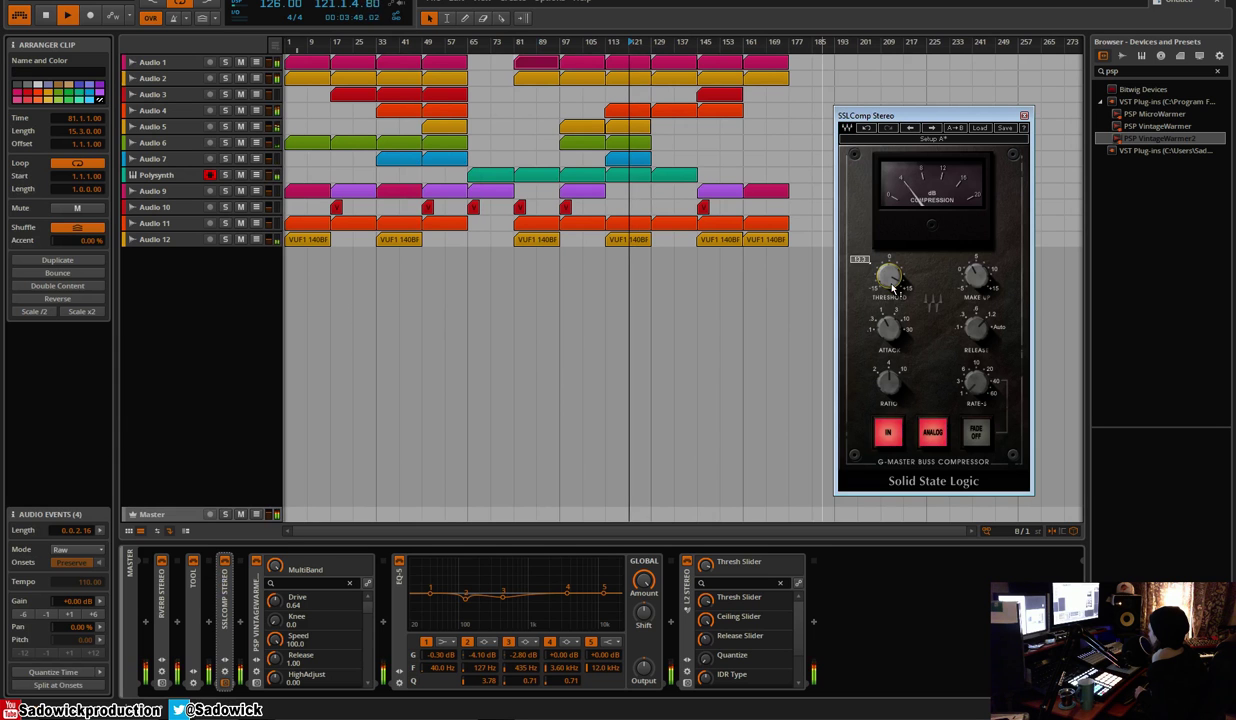
left_click_drag(976, 277, 976, 283)
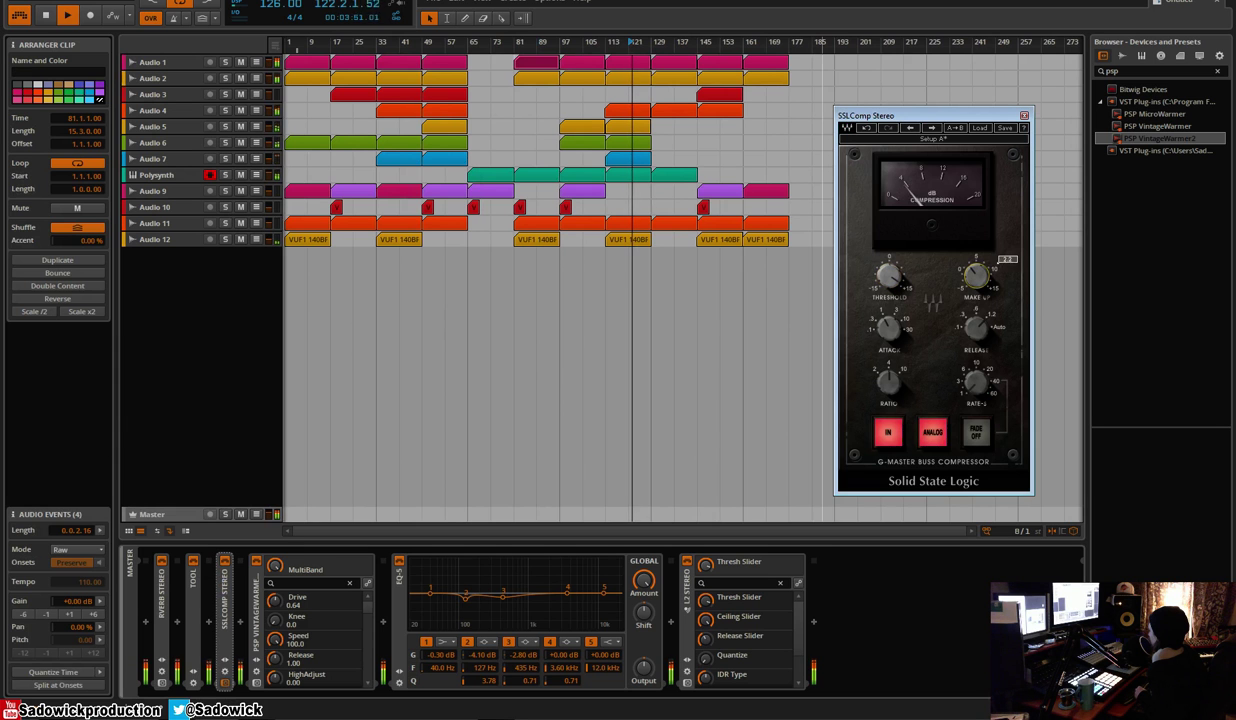
Open VintageWarmer2, lower its Drive to -0.24, and audition from about bar 97
left_click(256, 668)
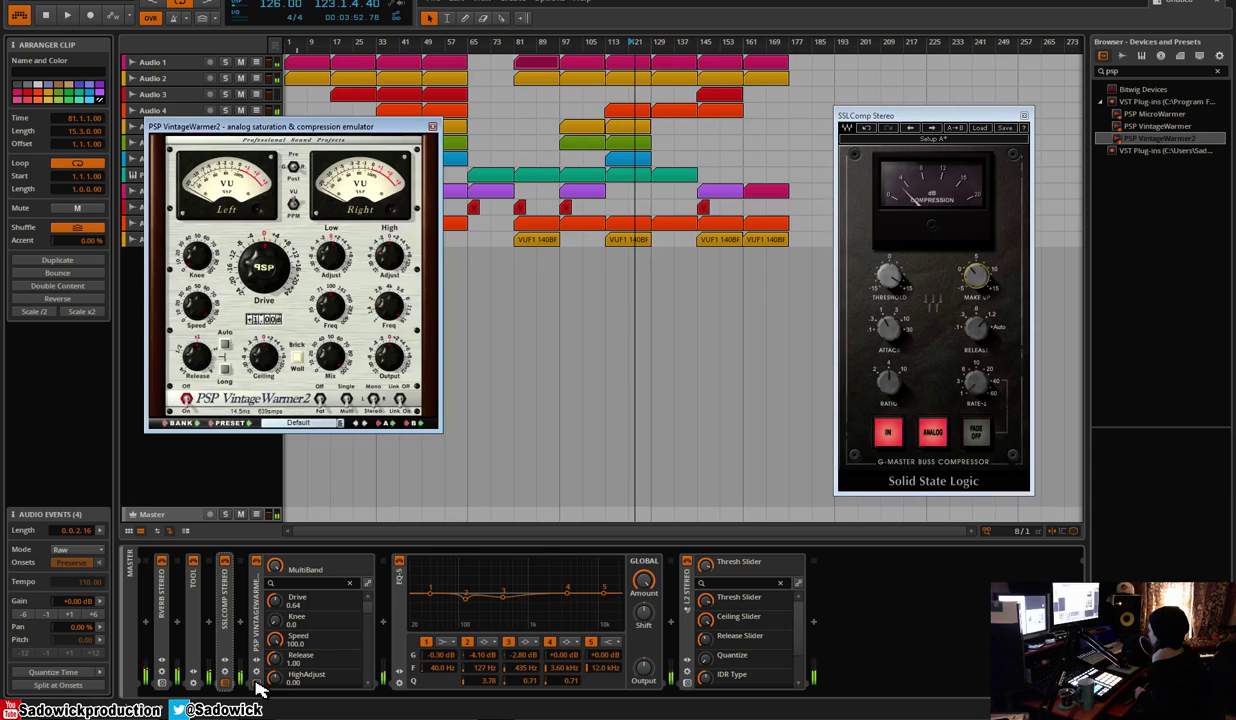
mouse_move(252, 266)
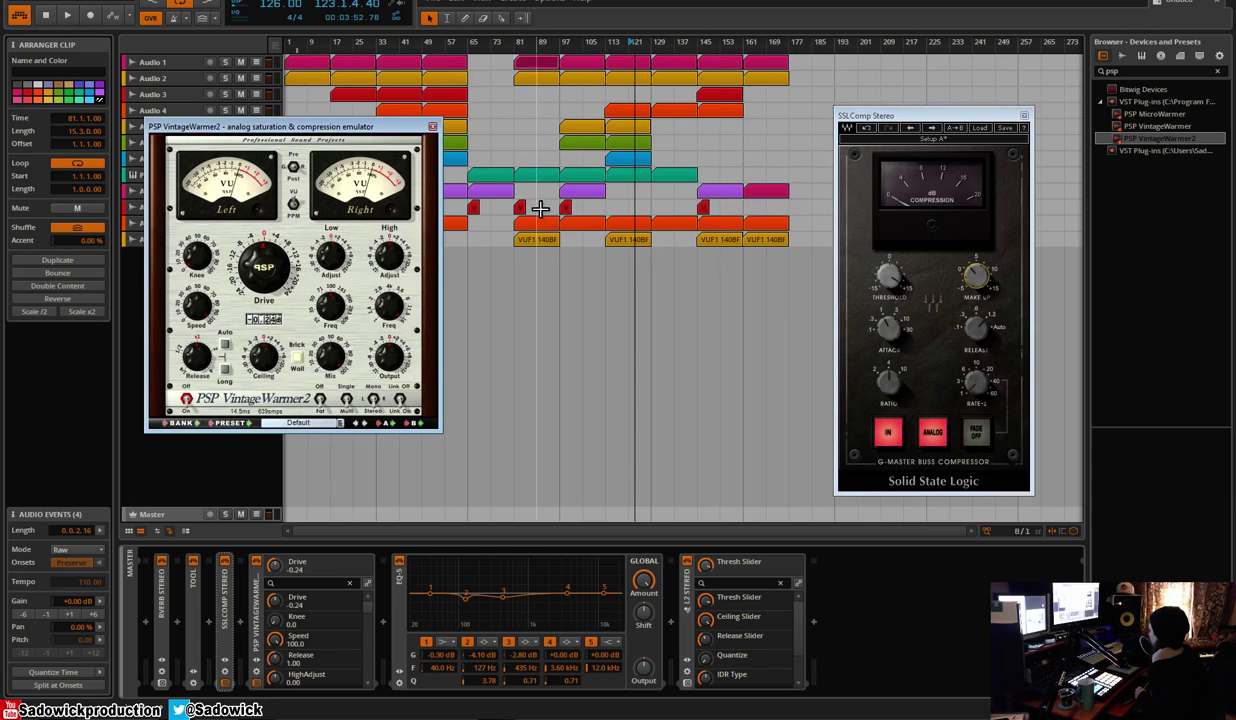
key("space")
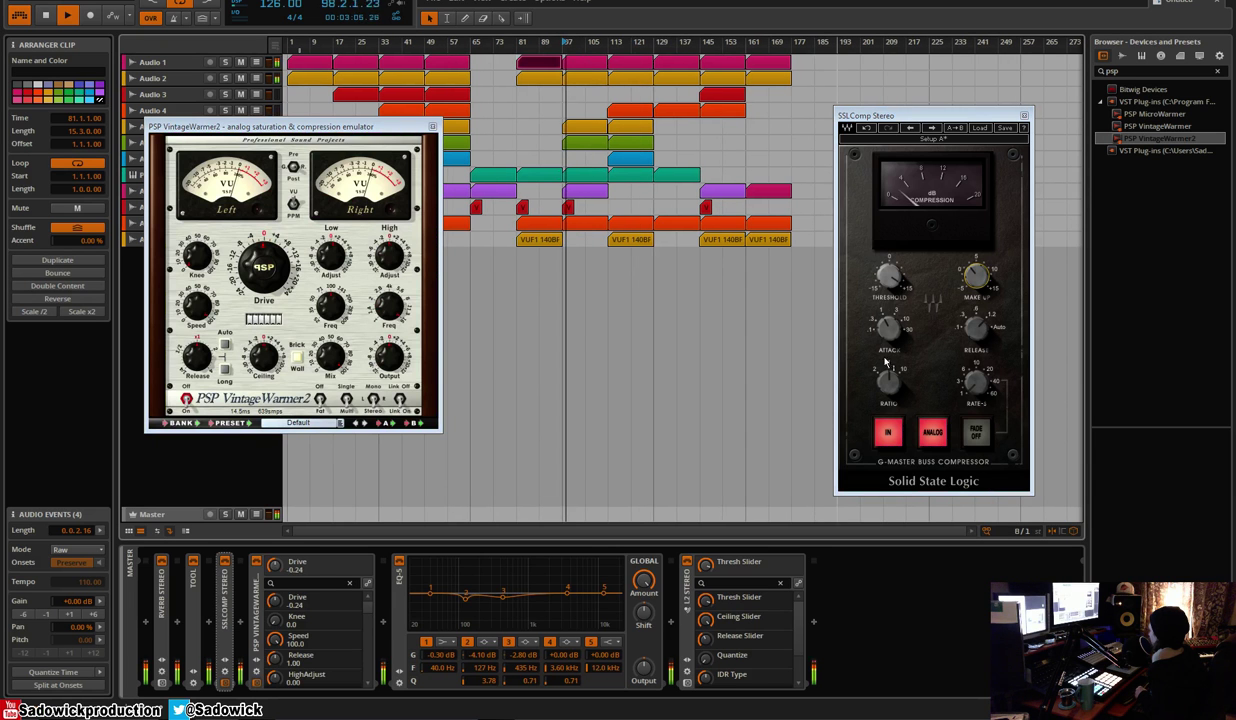
Expand the Tool device on the Master chain and lower its gain to -6.84 dB during playback
double_click(193, 578)
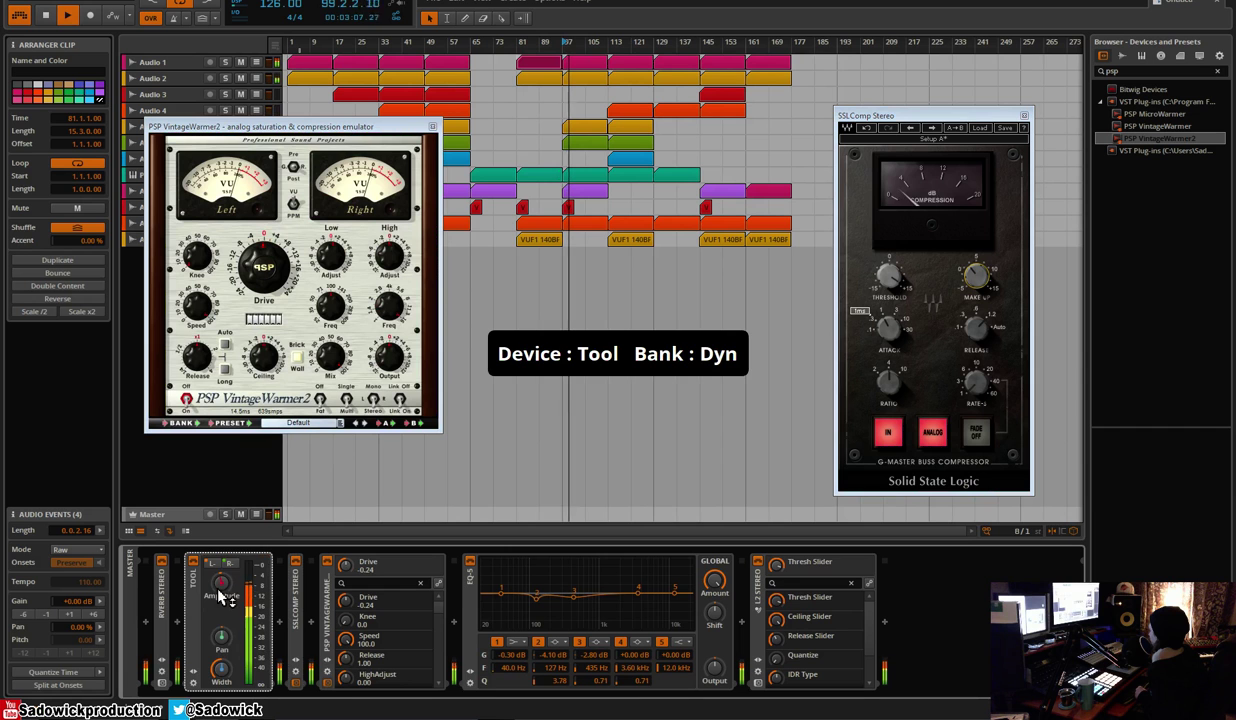
left_click(193, 561)
left_click(194, 564)
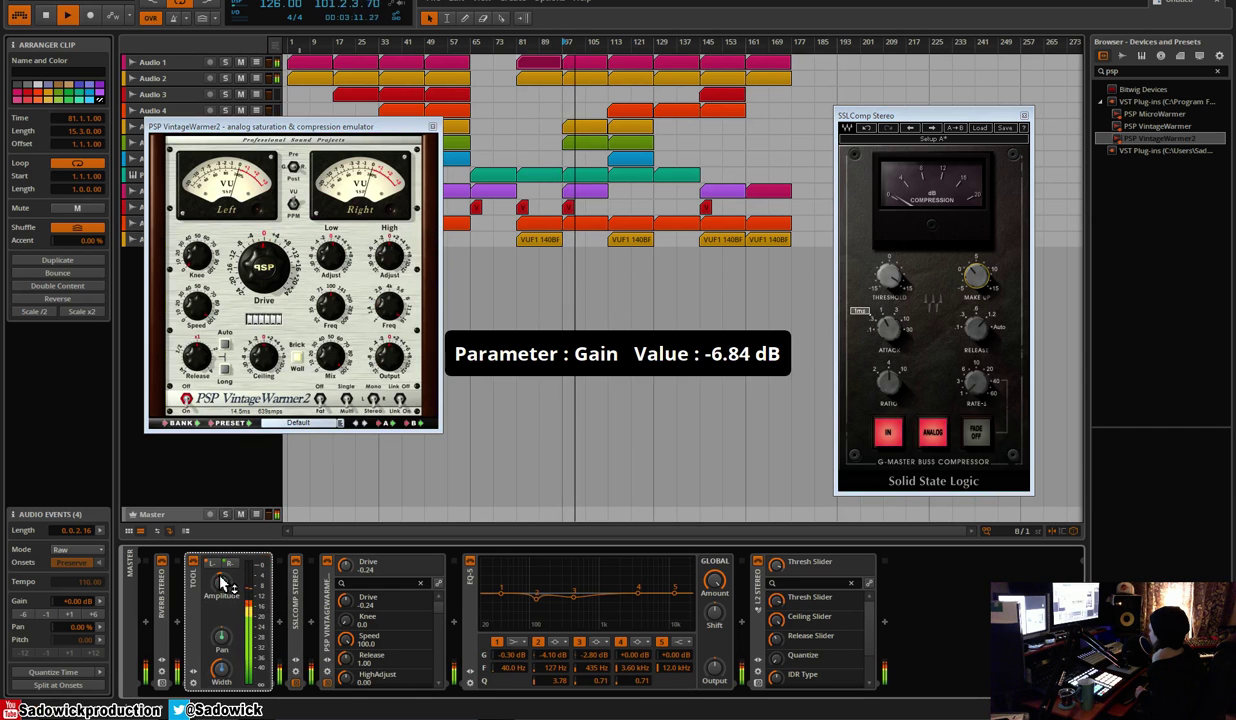
Raise VintageWarmer2's Drive to 0.64, close its window, and briefly check L2 Stereo
left_click_drag(254, 262, 266, 238)
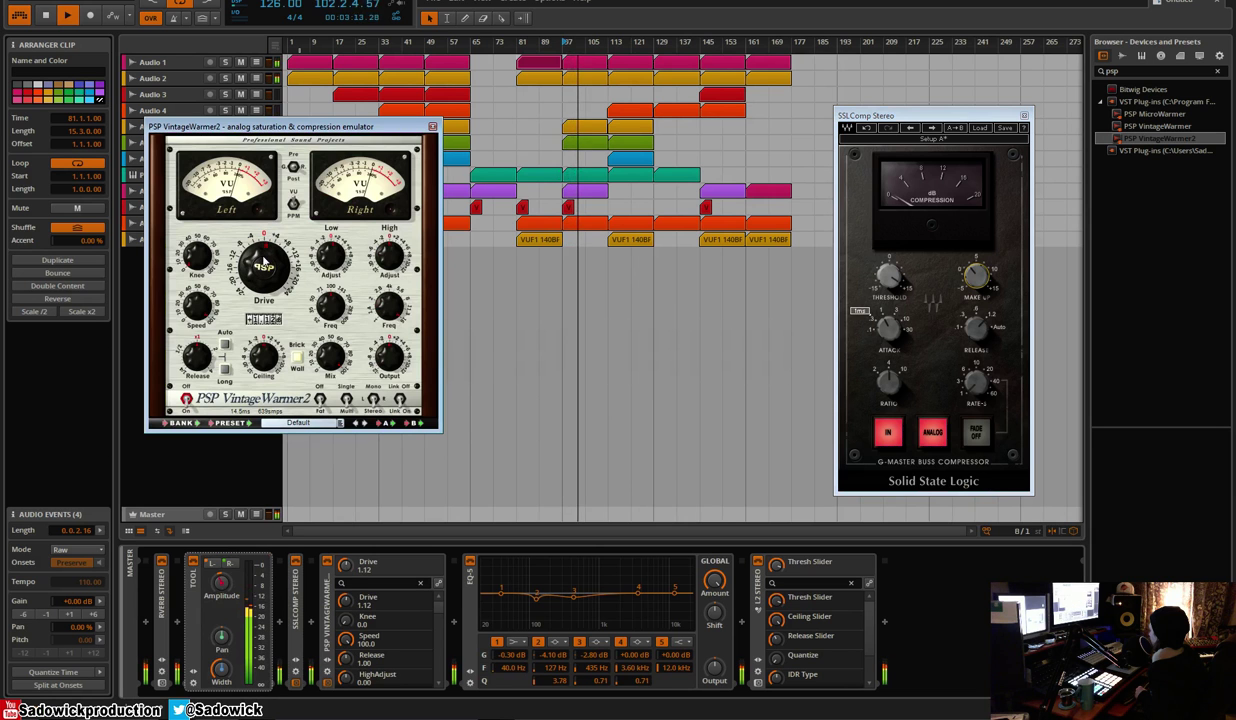
left_click(432, 127)
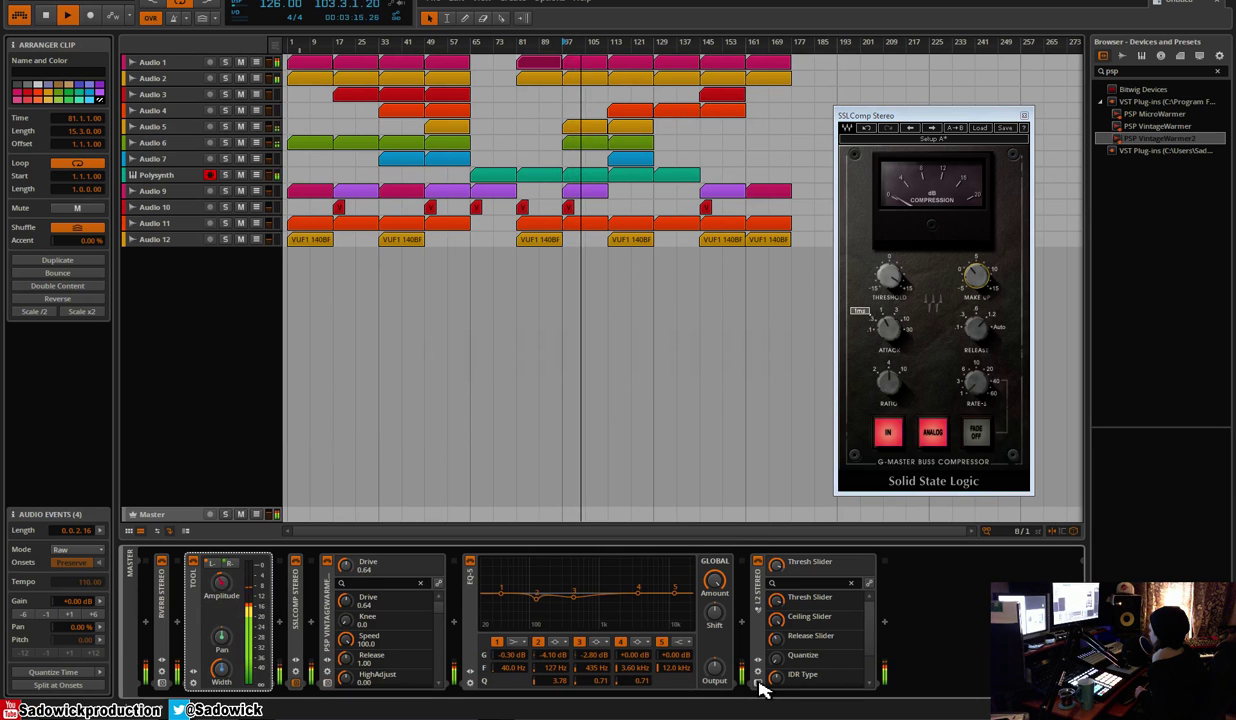
left_click(759, 685)
left_click(759, 685)
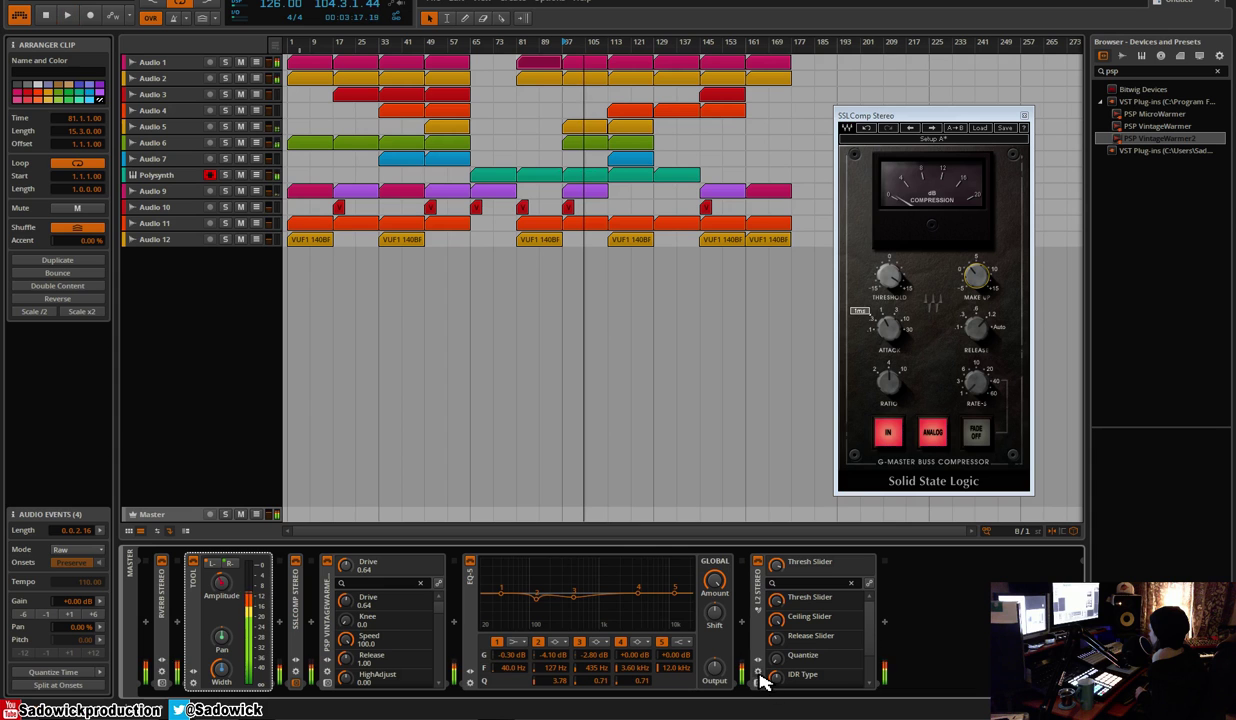
Set SSLComp Stereo's ratio to 10:1 and audition the track again from about bar 97
left_click(898, 390)
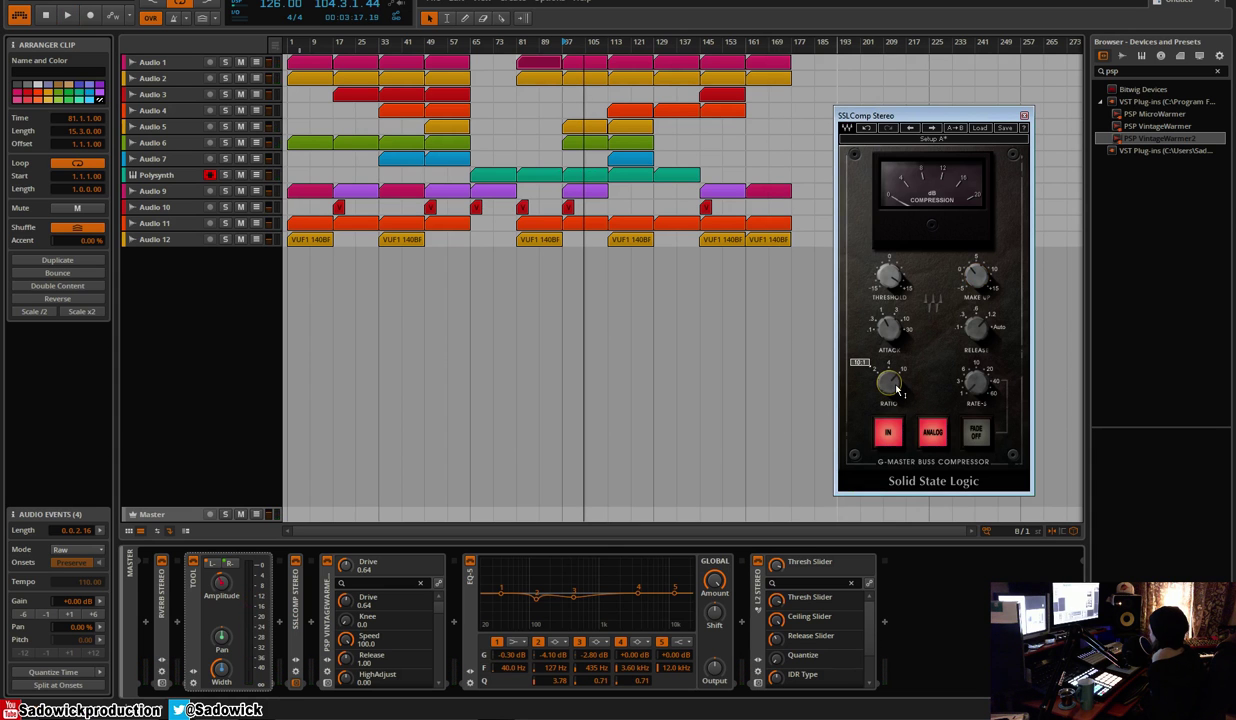
key("space")
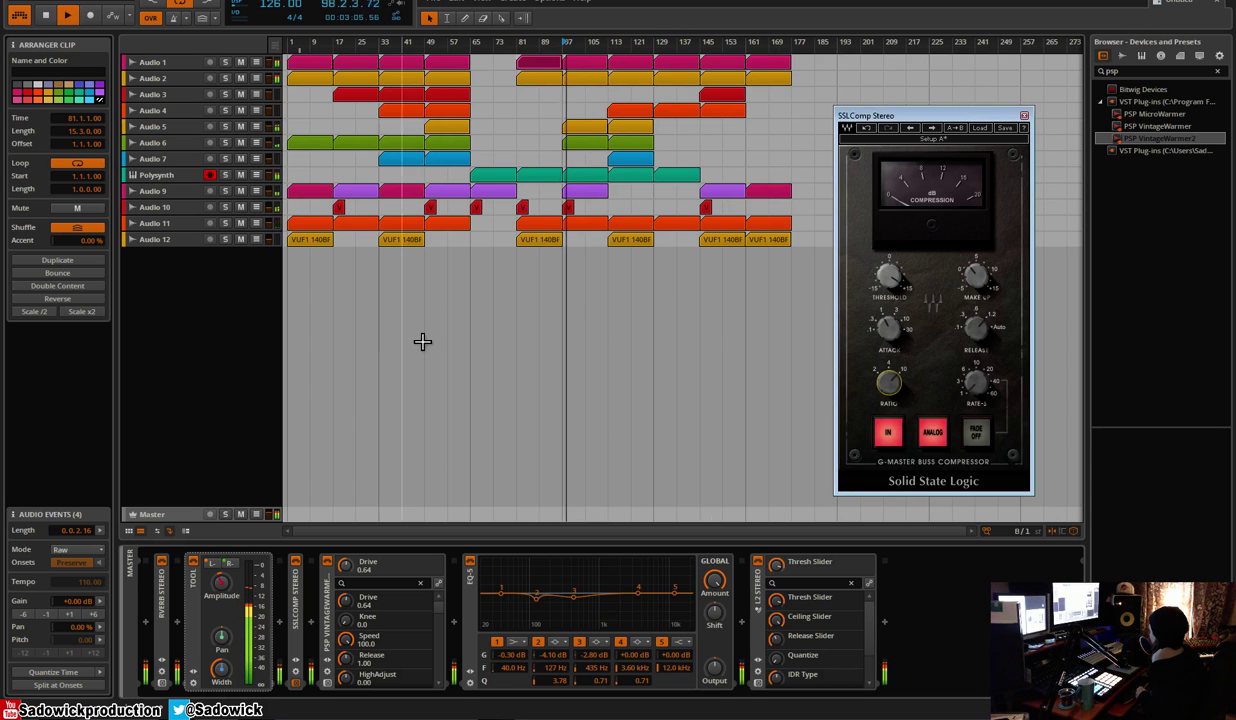
Adjust Tool's amplitude and SSLComp Stereo's threshold during playback, then close the compressor's window
left_click(198, 568)
mouse_move(230, 598)
left_mouse_down()
mouse_move(230, 615)
mouse_move(224, 582)
left_mouse_up()
left_click_drag(889, 276, 889, 283)
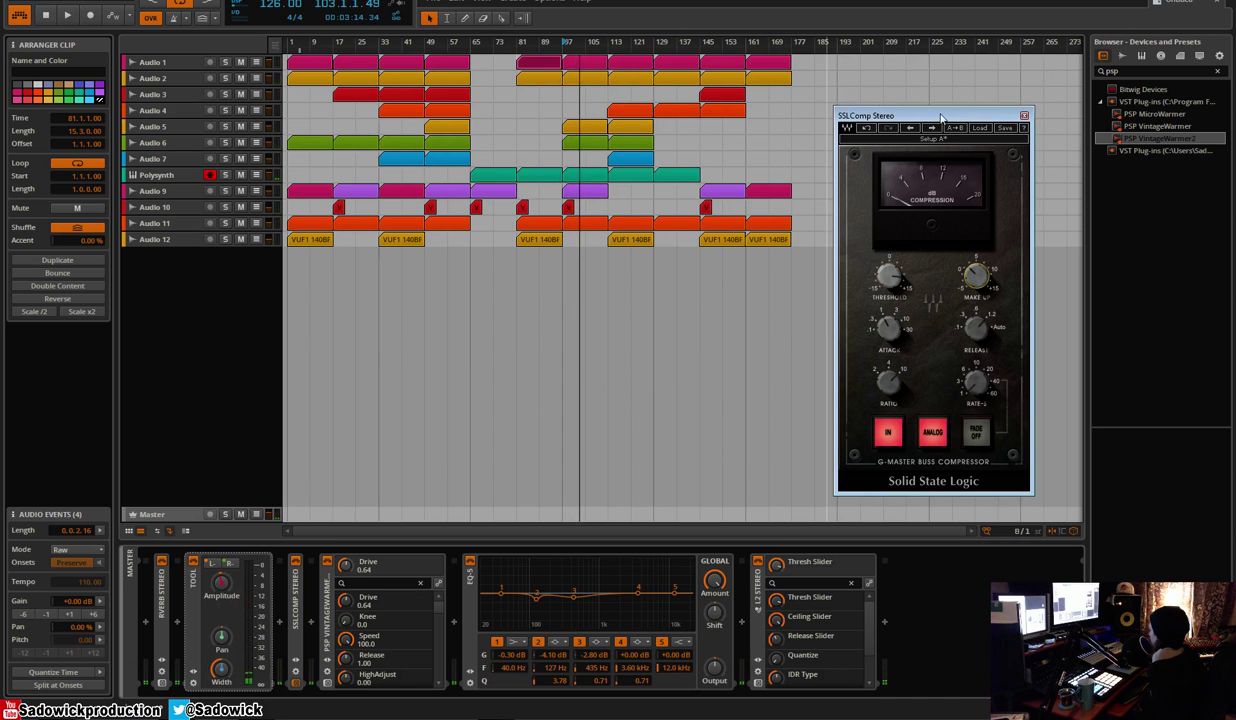
left_click_drag(941, 119, 578, 152)
left_click(660, 155)
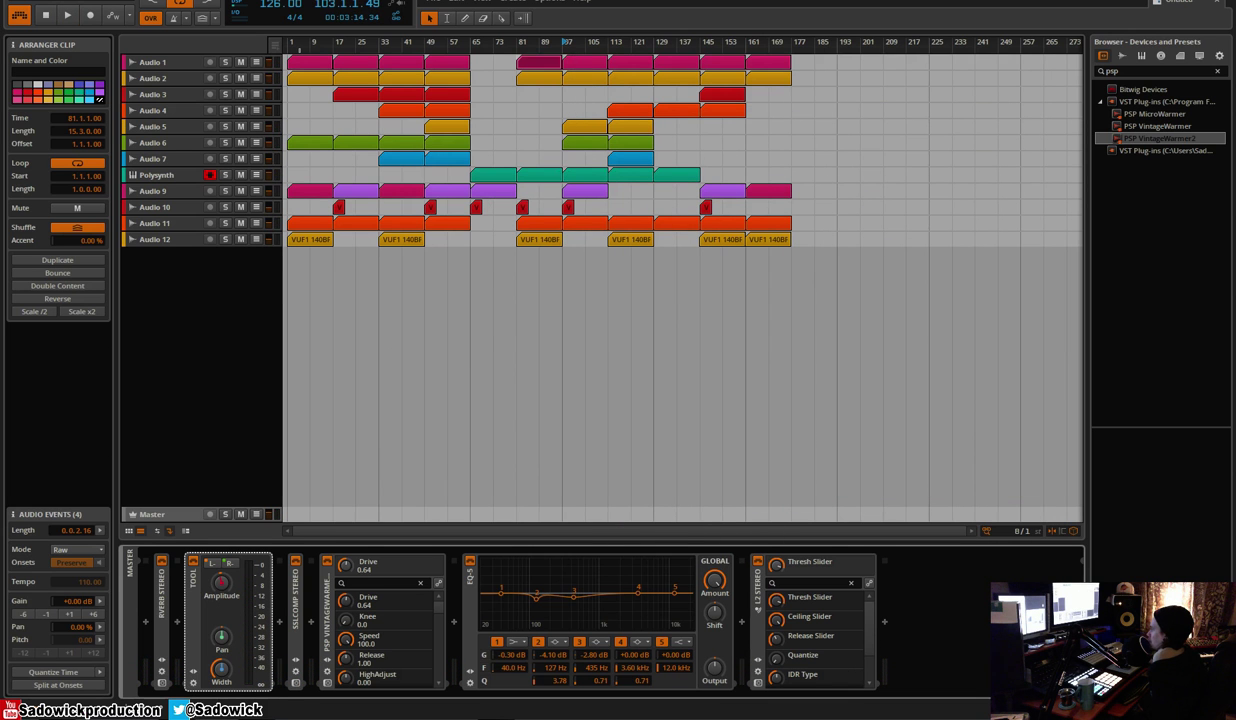